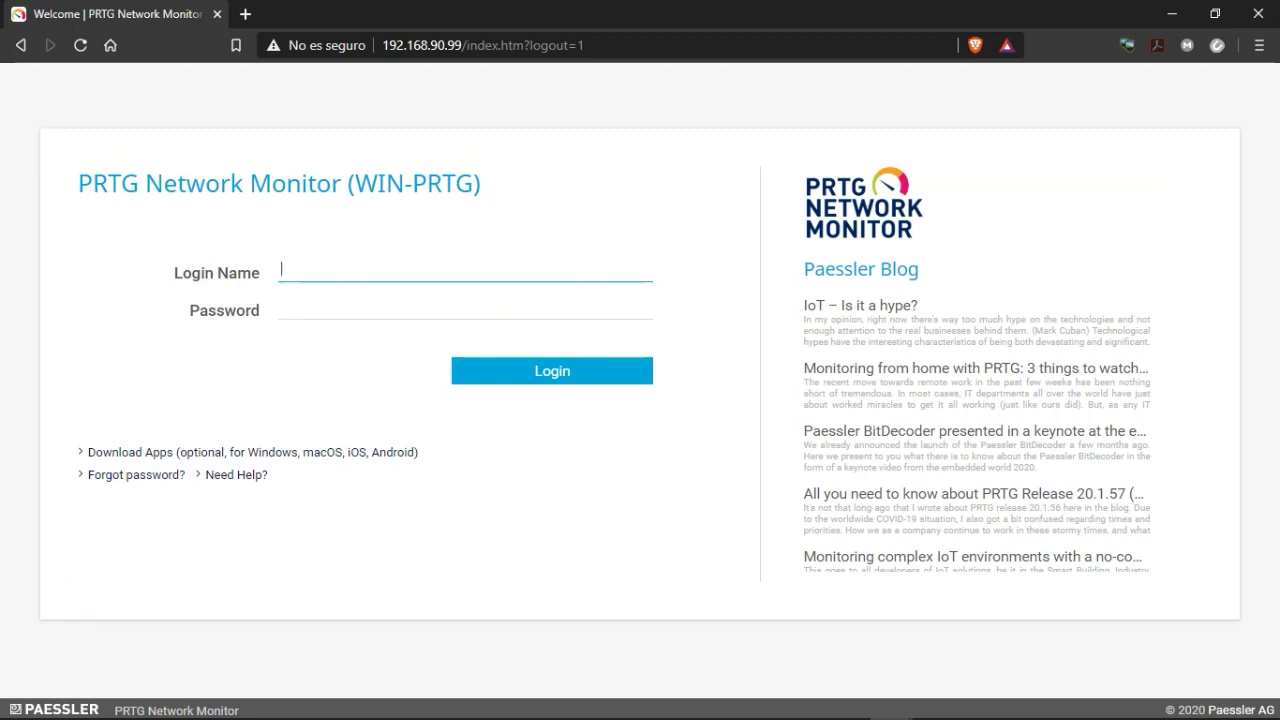
Log back into PRTG with the saved login name and the account password.
key(alt+Tab)
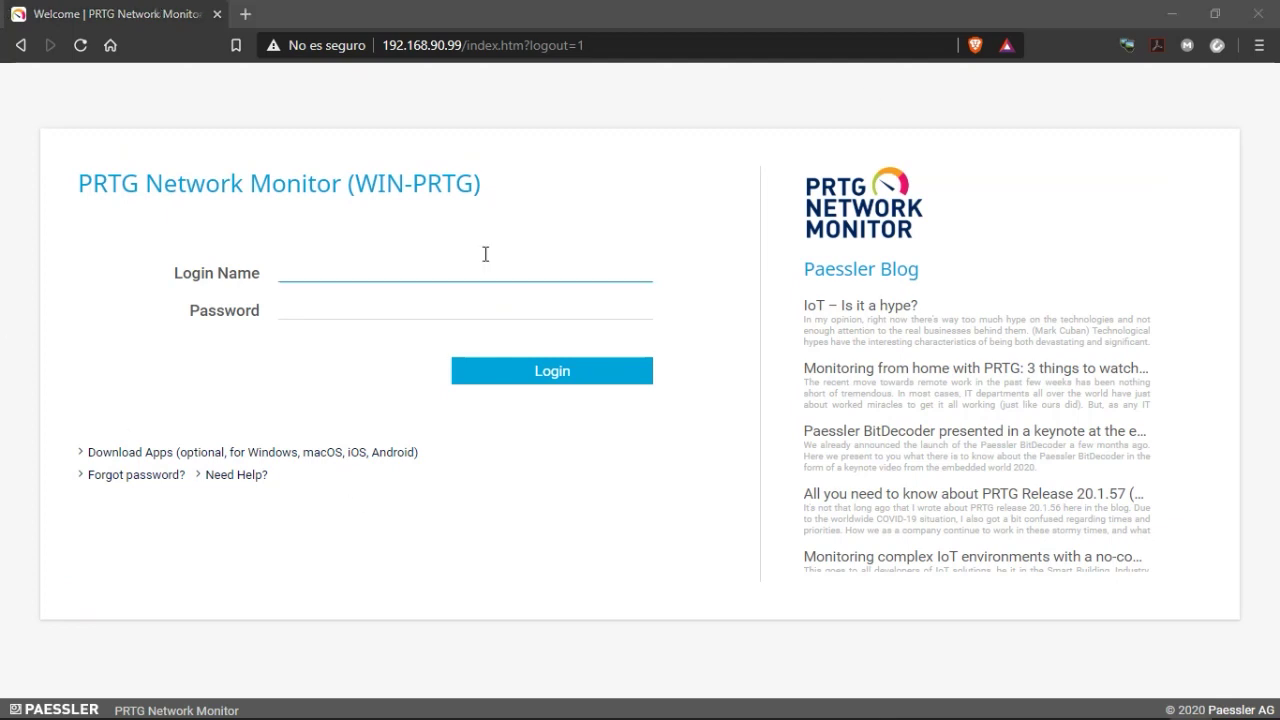
click(332, 278)
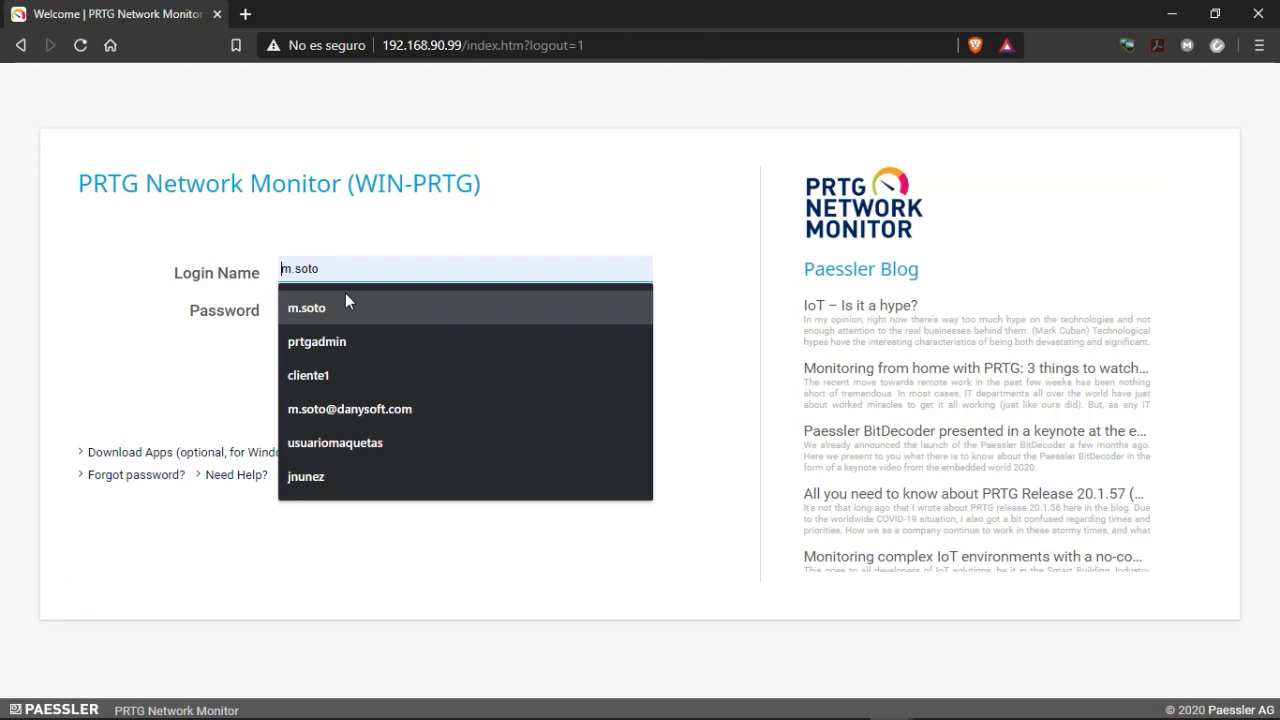
key(Tab)
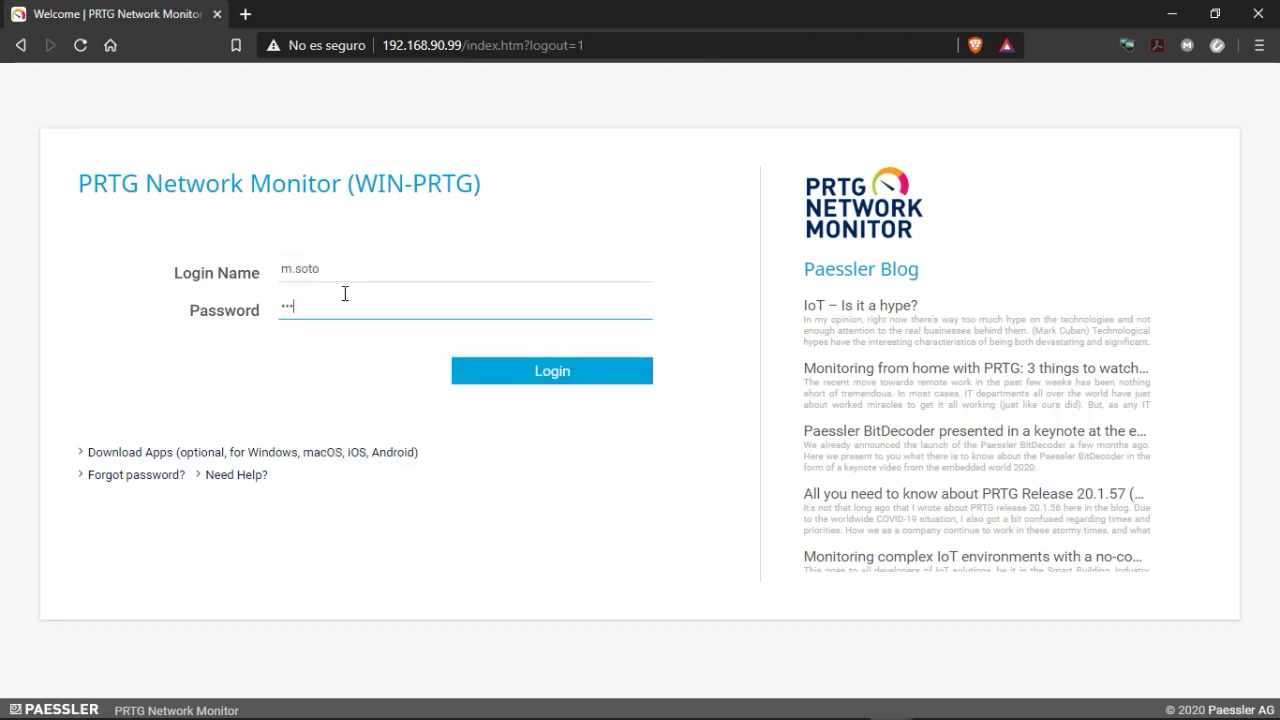
key(Return)
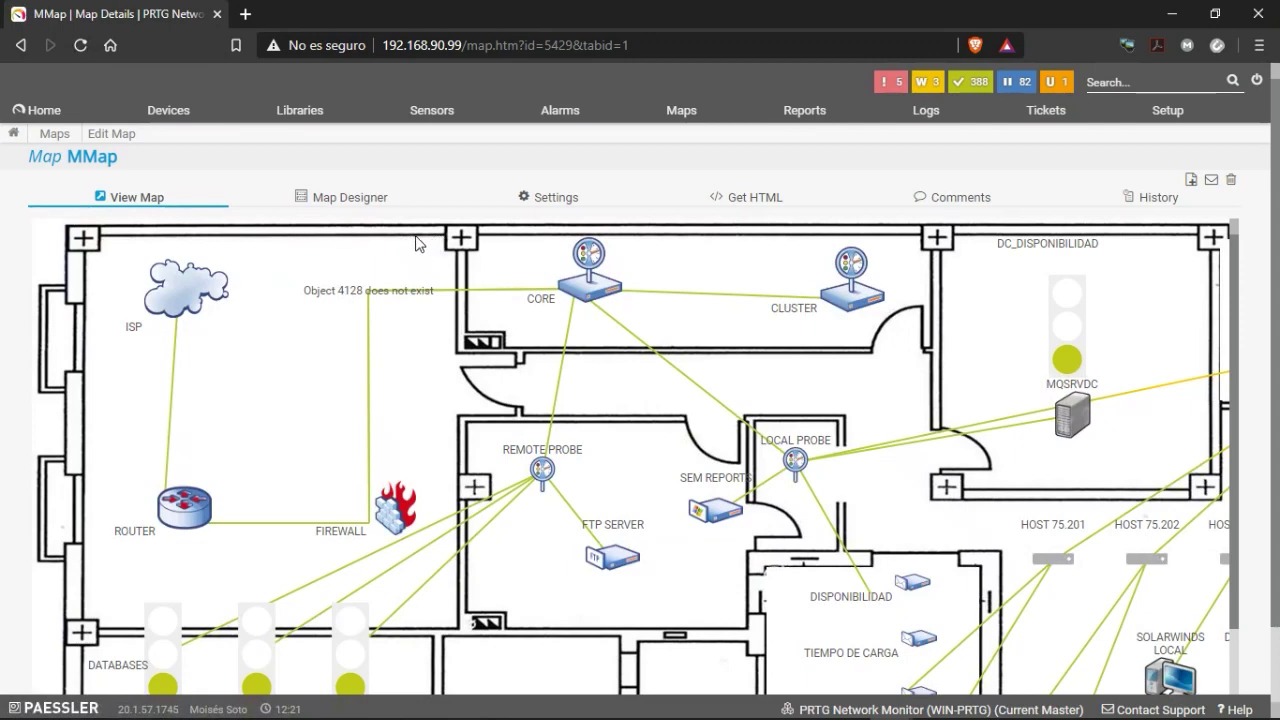
scroll(418, 260, down, 1)
scroll(490, 405, down, 1)
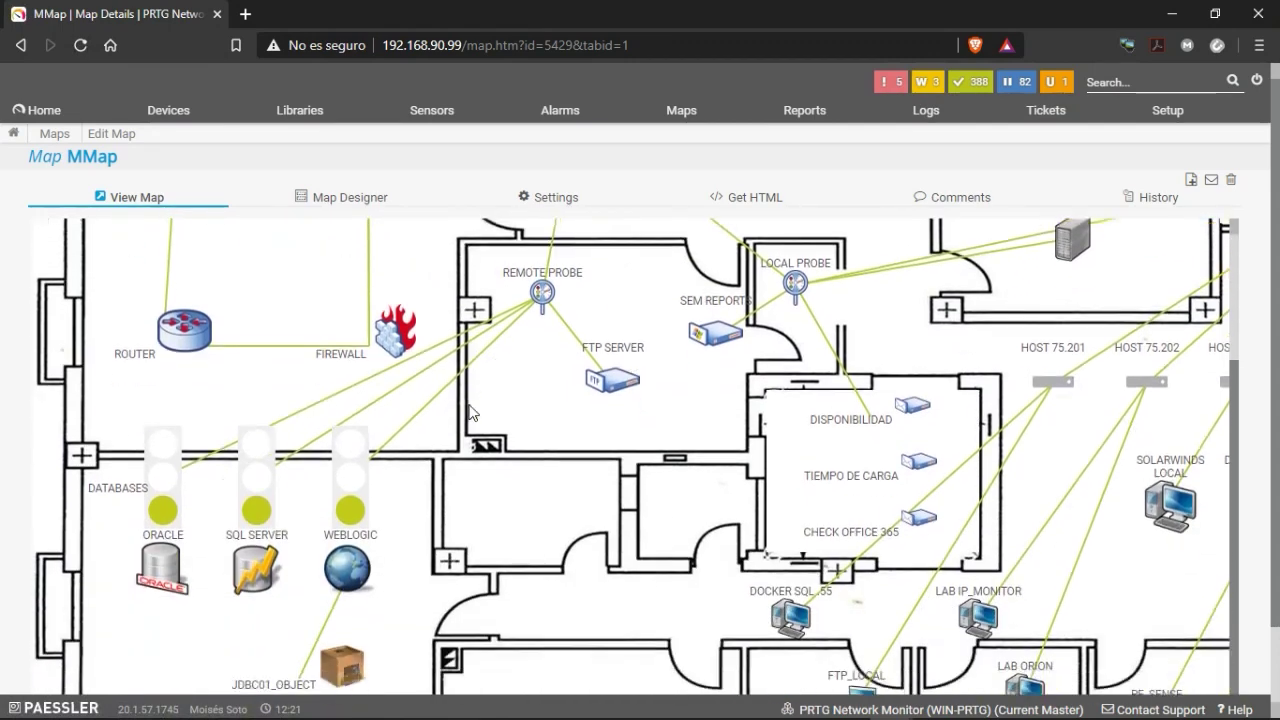
scroll(480, 430, down, 1)
scroll(500, 457, up, 3)
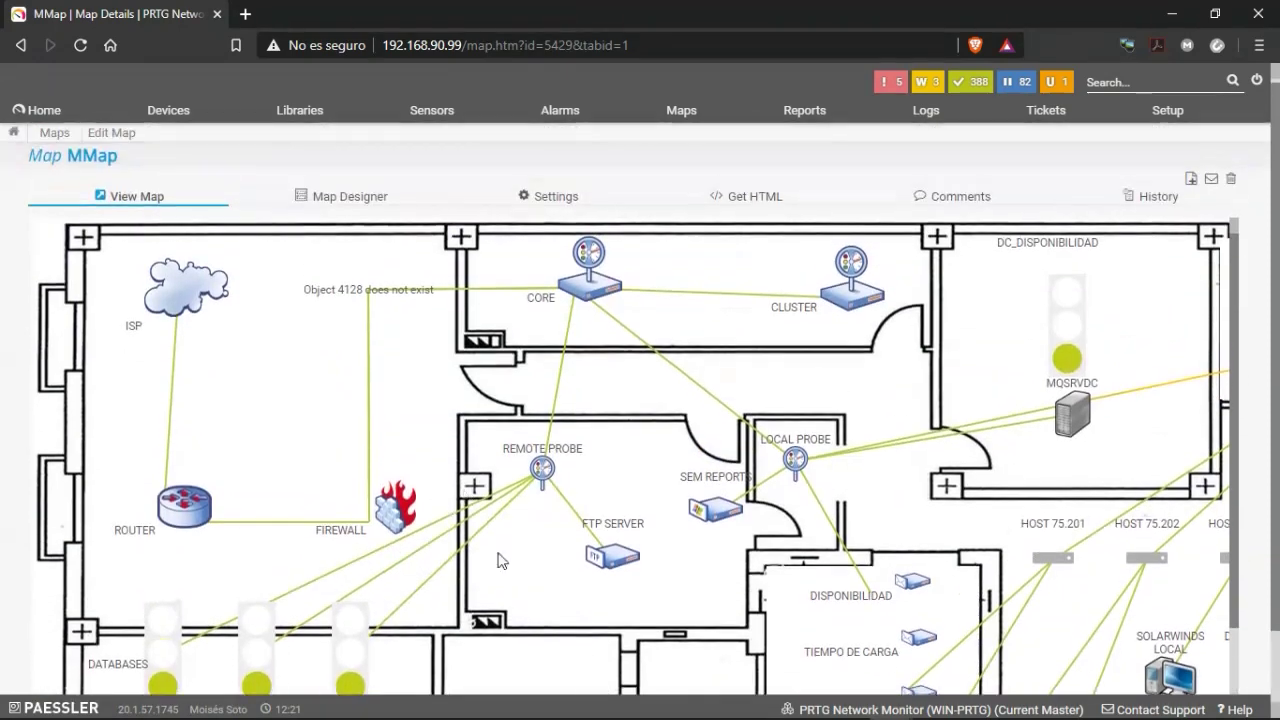
scroll(520, 600, down, 2)
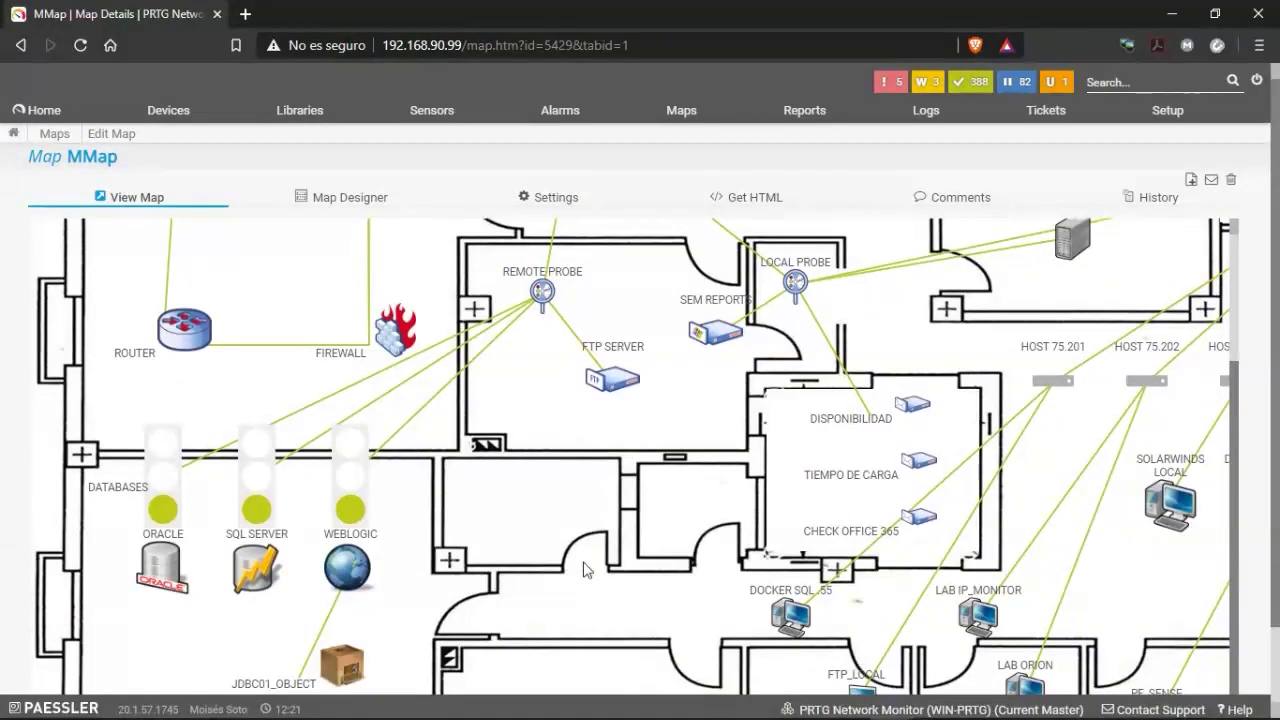
scroll(618, 645, down, 1)
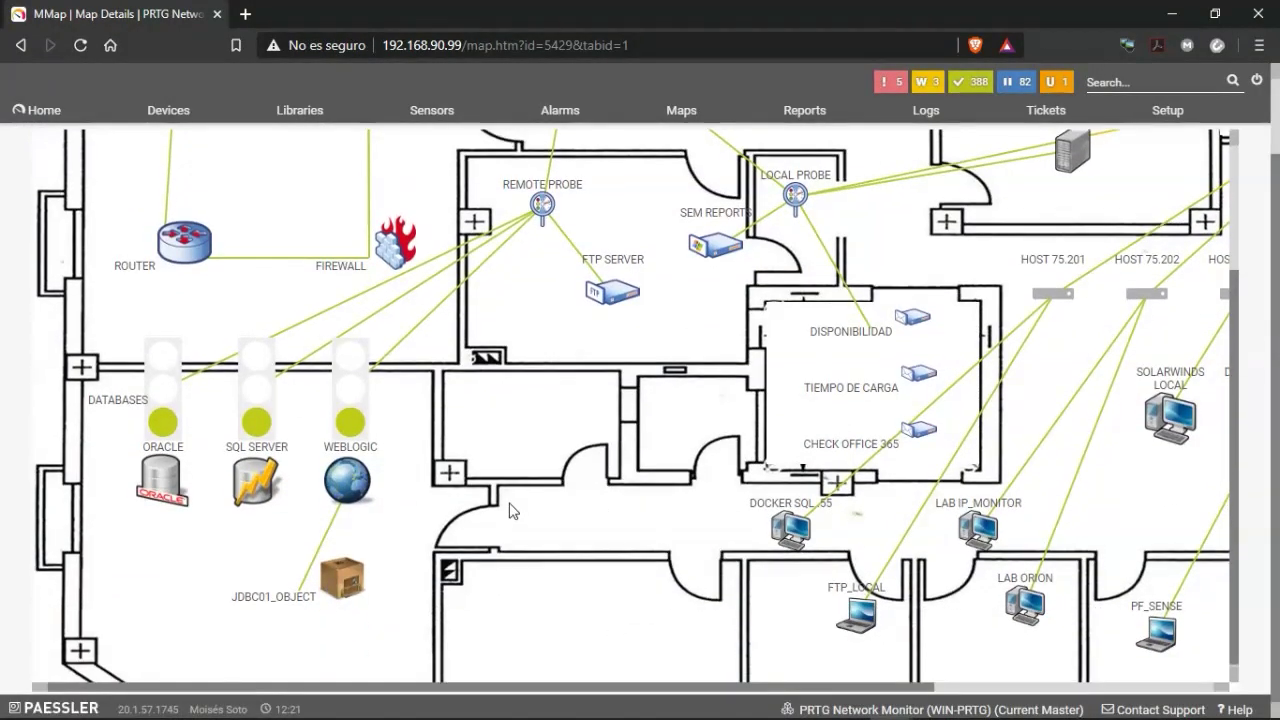
scroll(509, 510, up, 2)
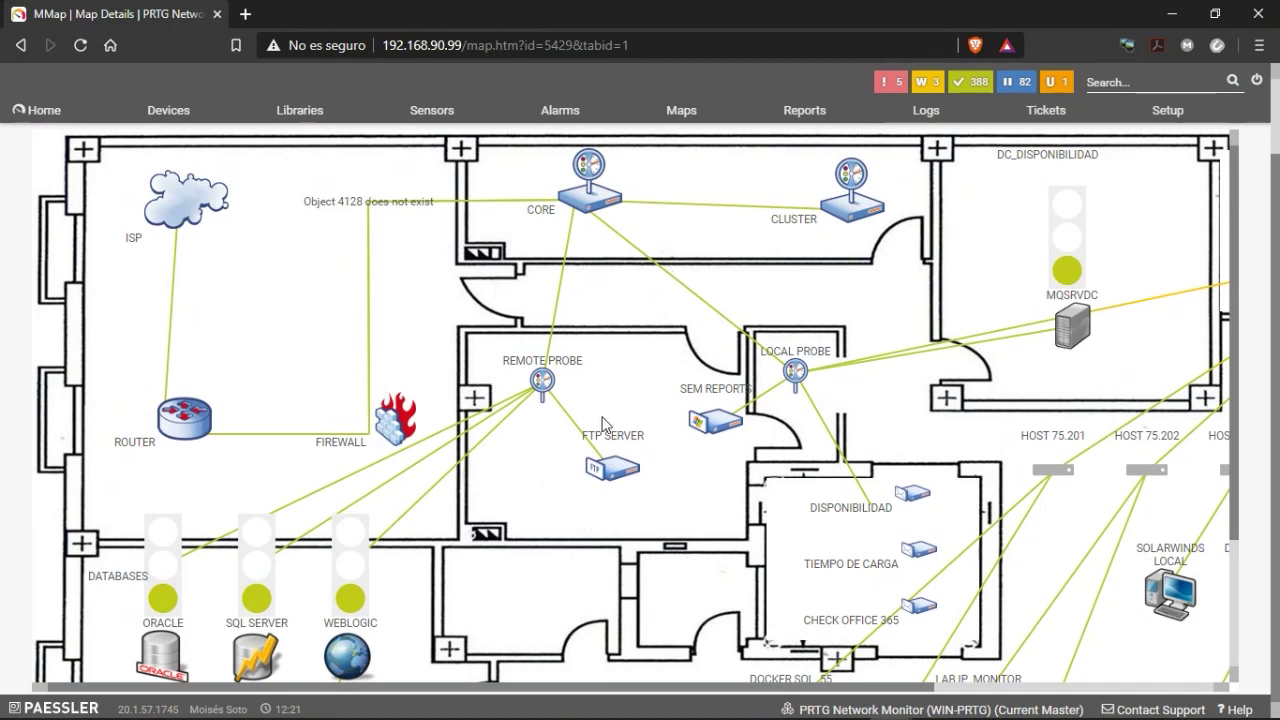
scroll(113, 510, down, 1)
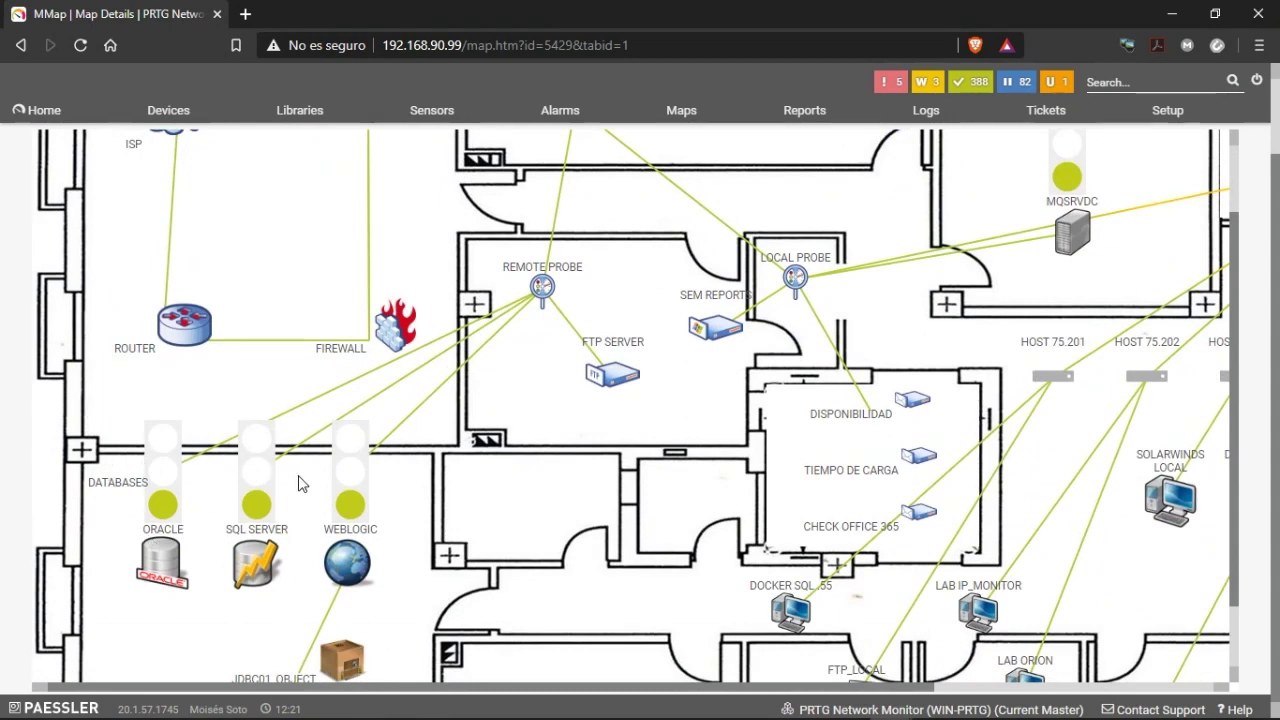
scroll(409, 529, down, 1)
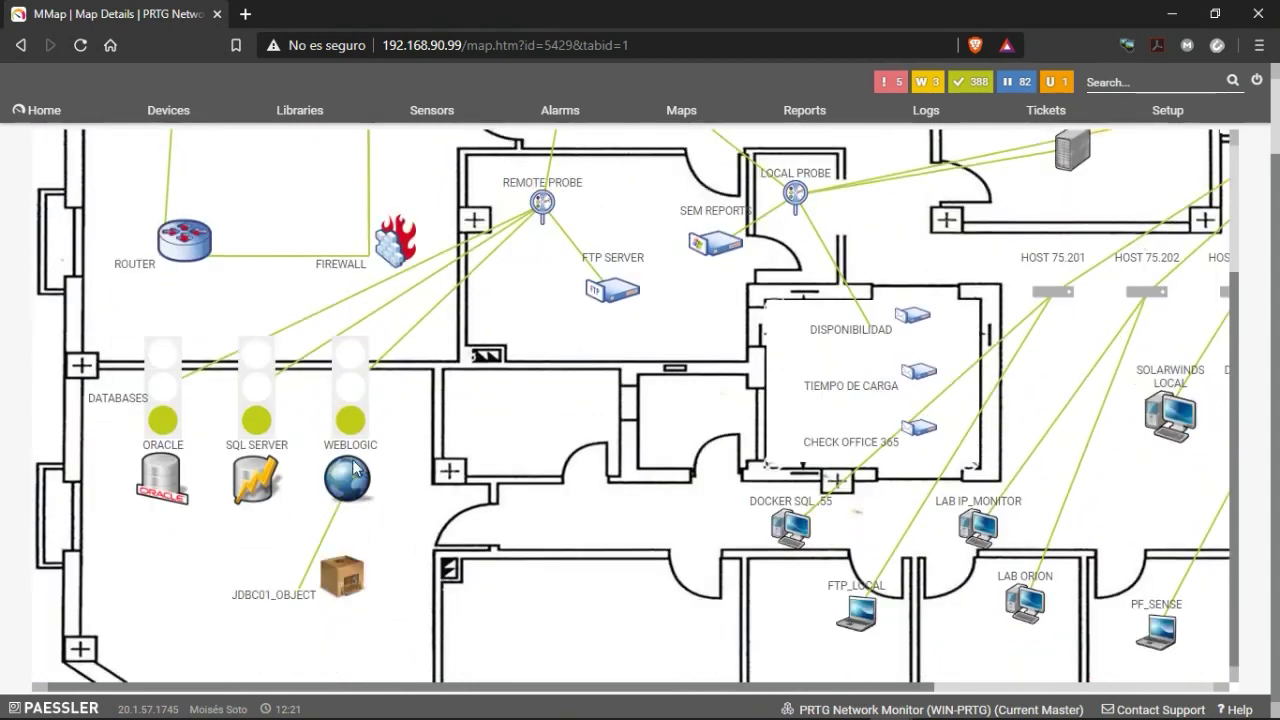
scroll(357, 491, up, 3)
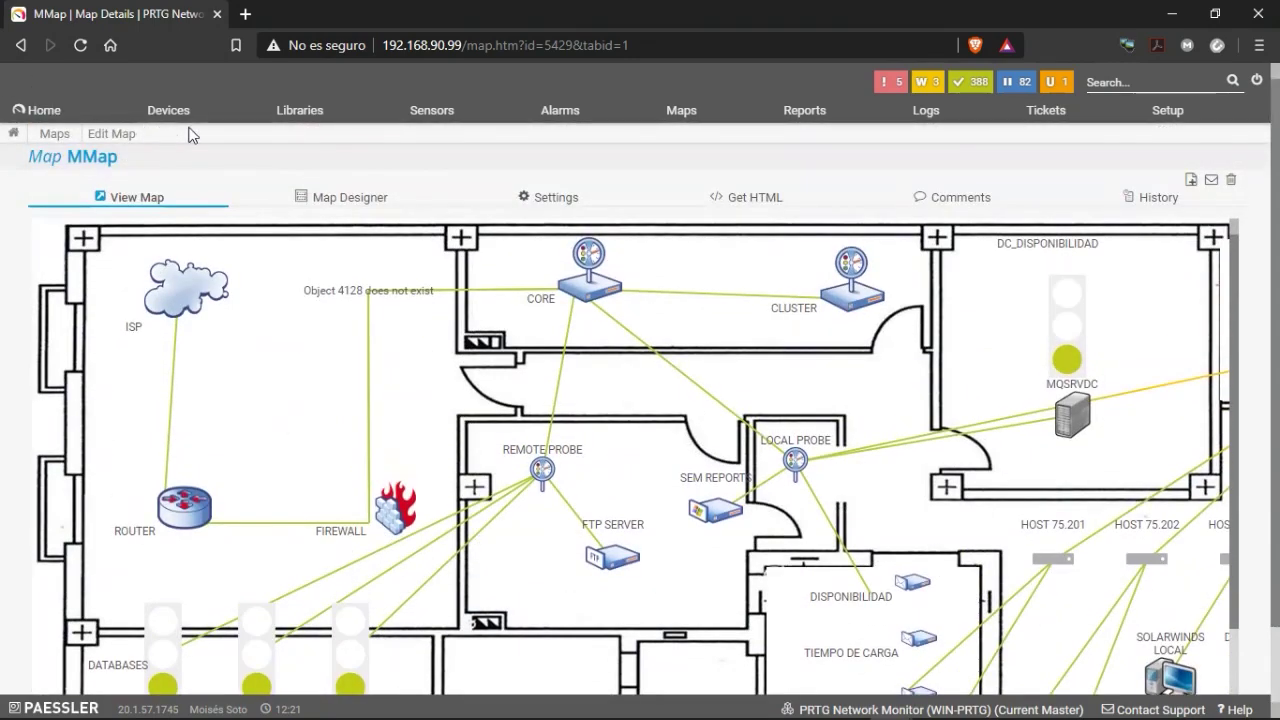
Switch to the Devices overview and browse the DS_LAN device tree.
click(157, 118)
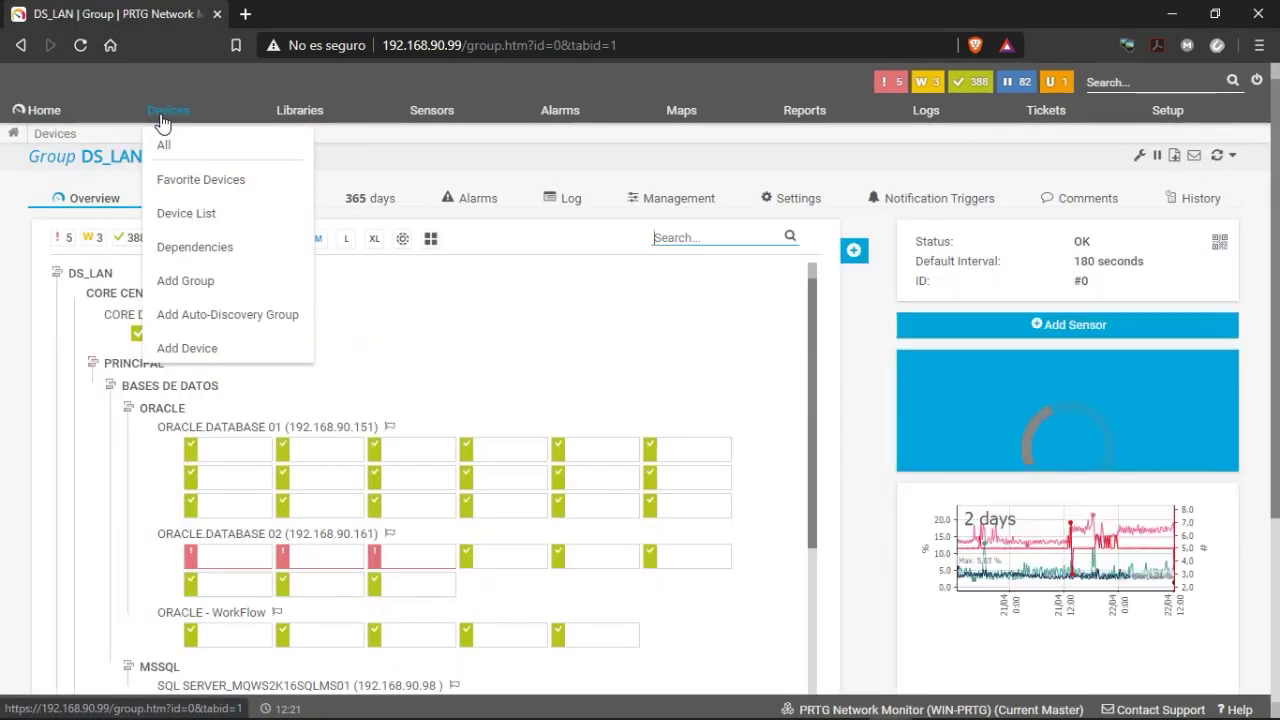
scroll(556, 387, down, 2)
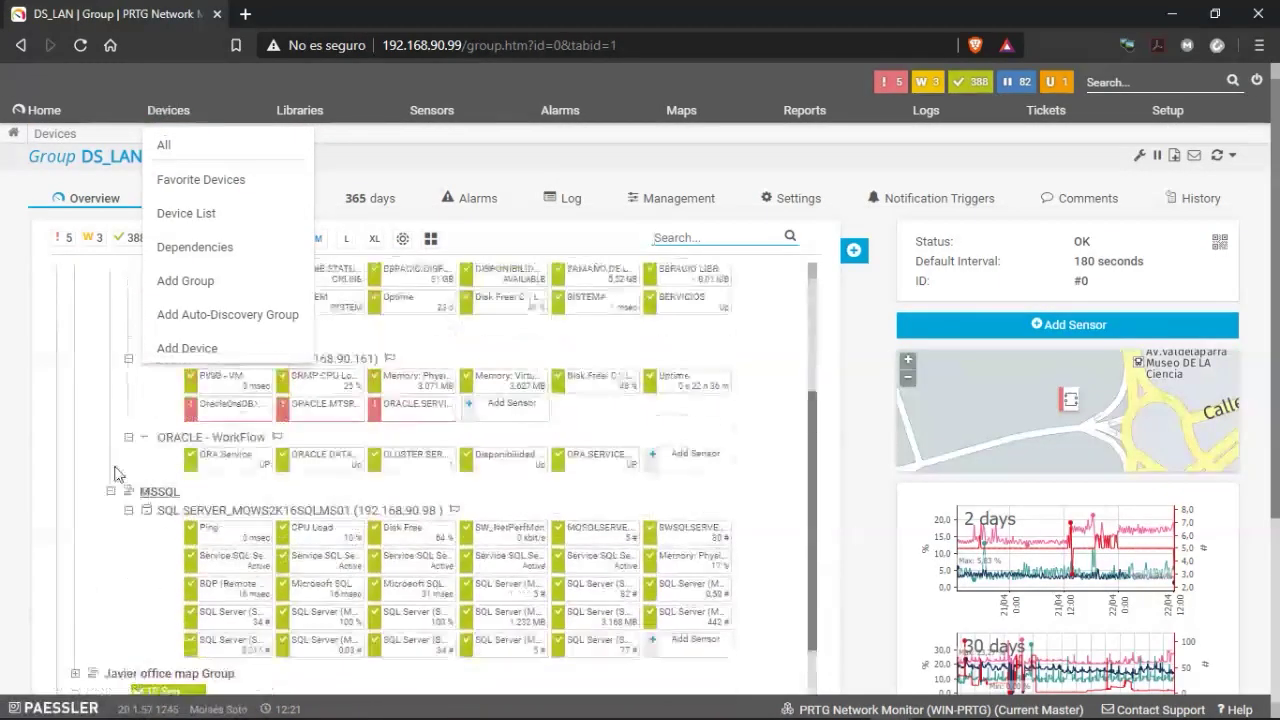
scroll(540, 365, up, 2)
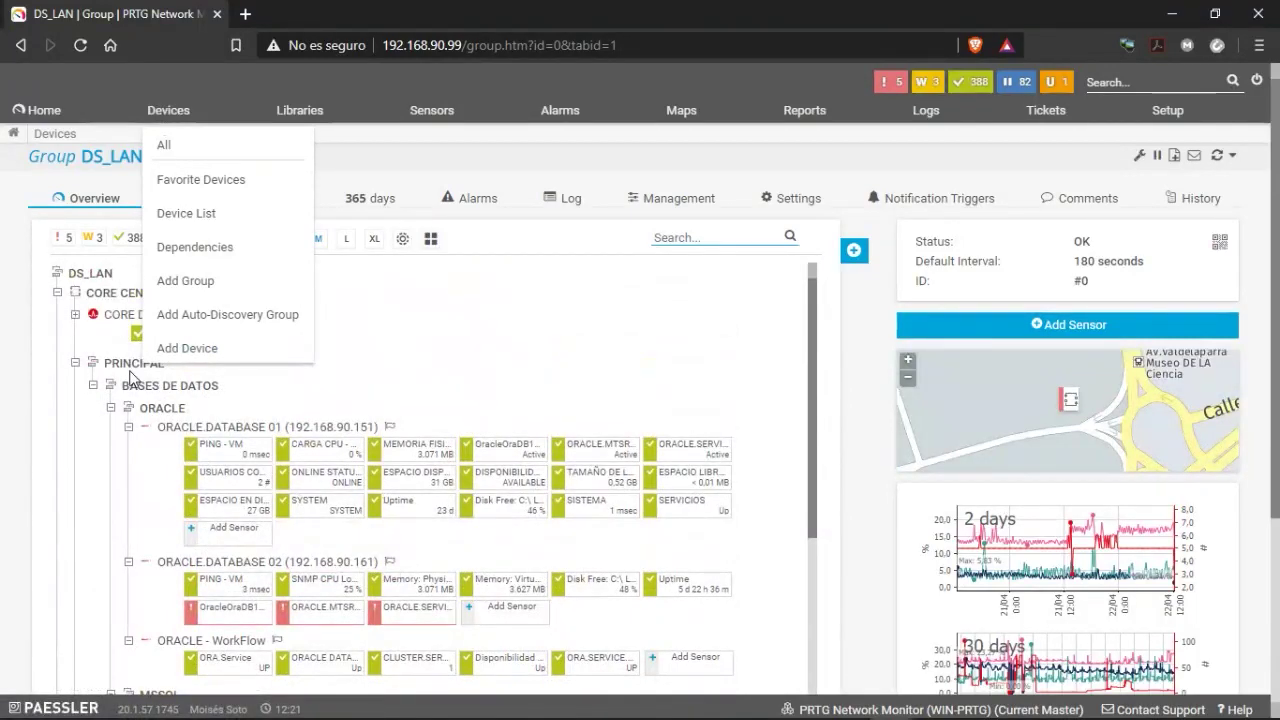
scroll(145, 402, down, 3)
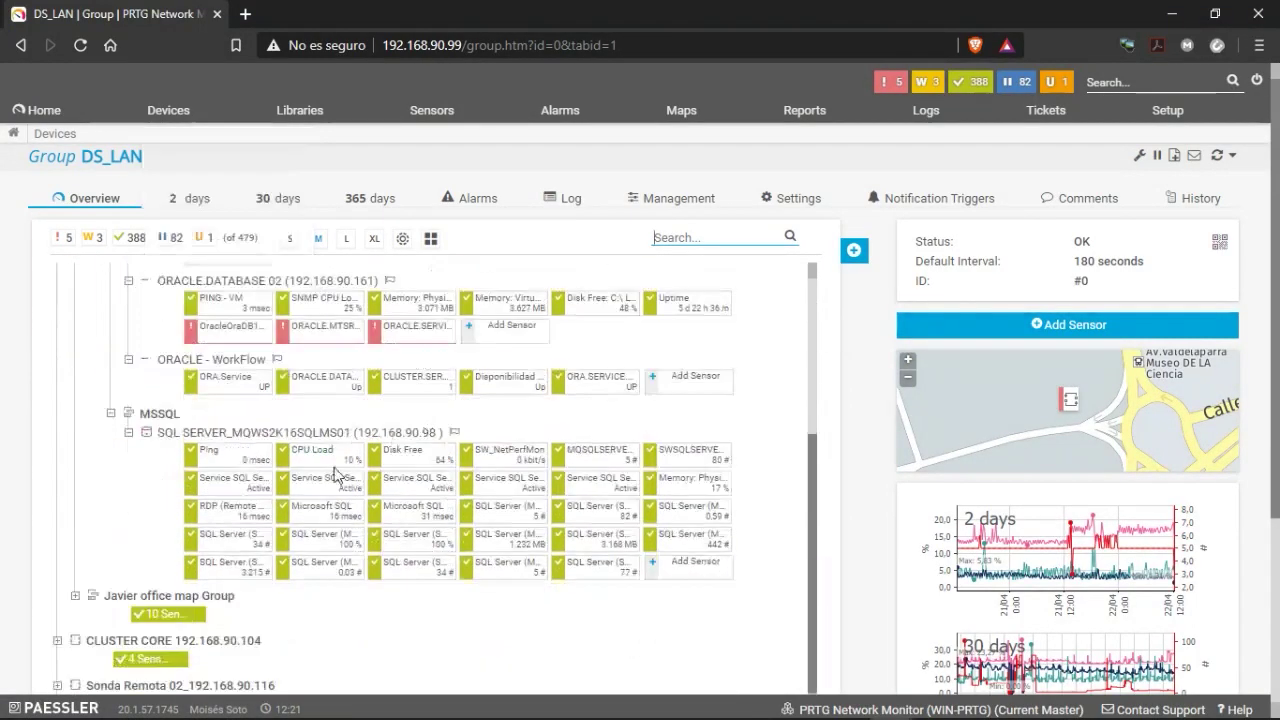
scroll(330, 420, up, 2)
scroll(340, 480, down, 2)
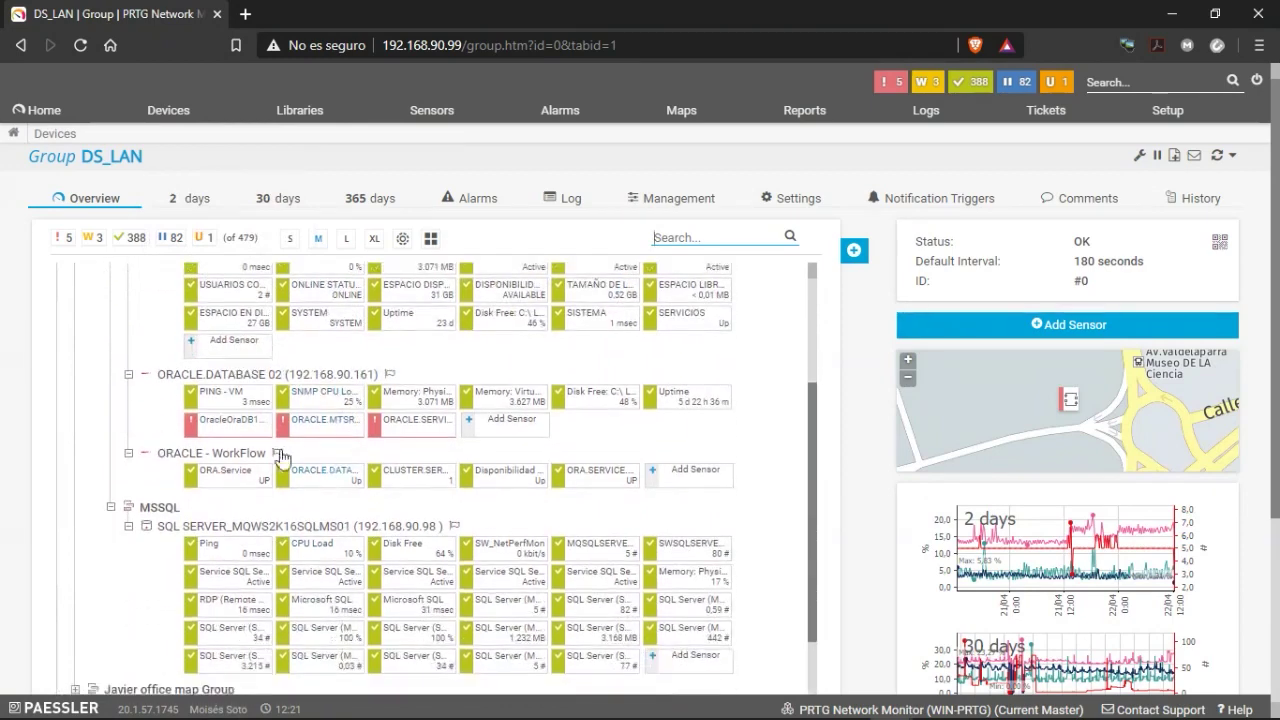
scroll(275, 450, up, 2)
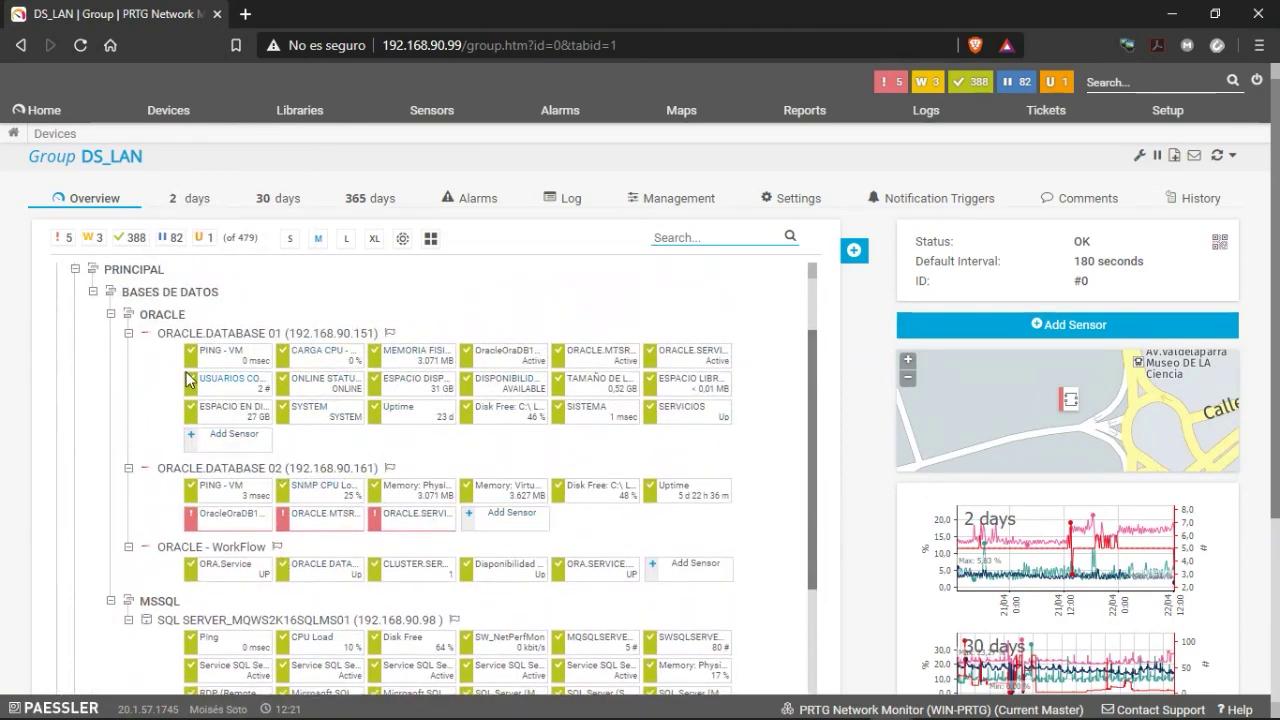
Create a group named 'GroupWebinar' under BASES DE DATOS.
right_click(177, 298)
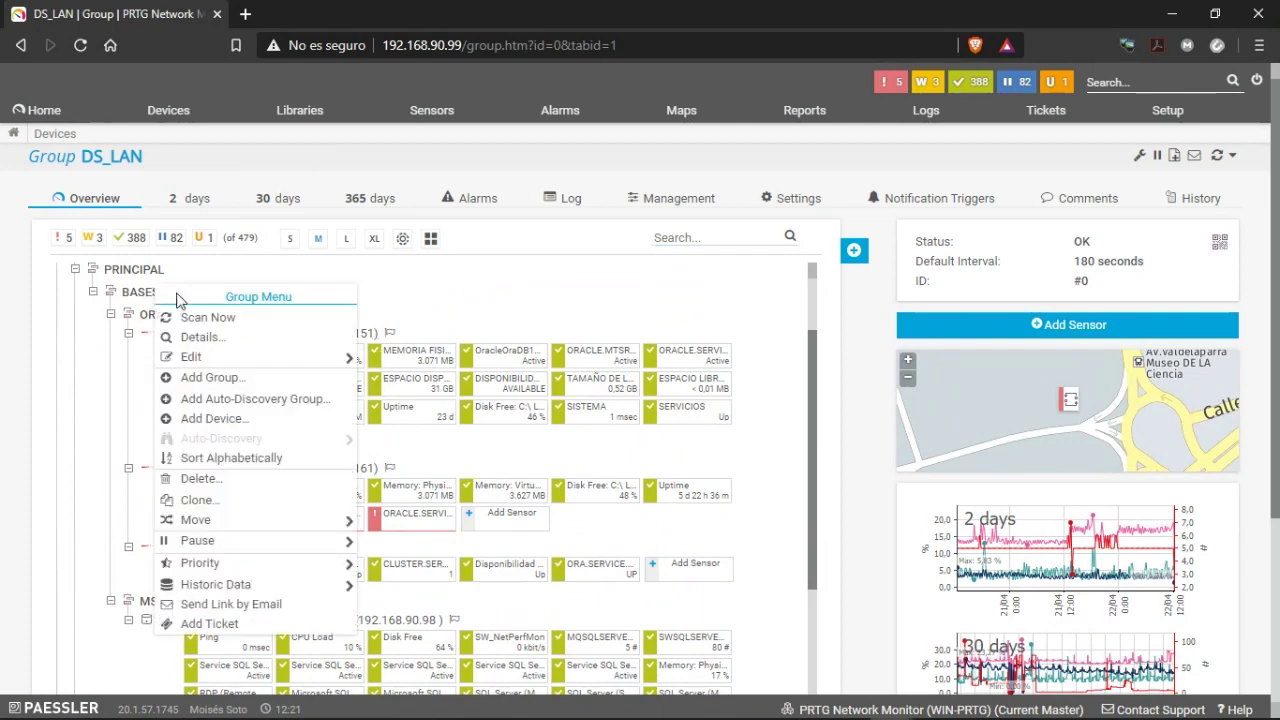
click(253, 380)
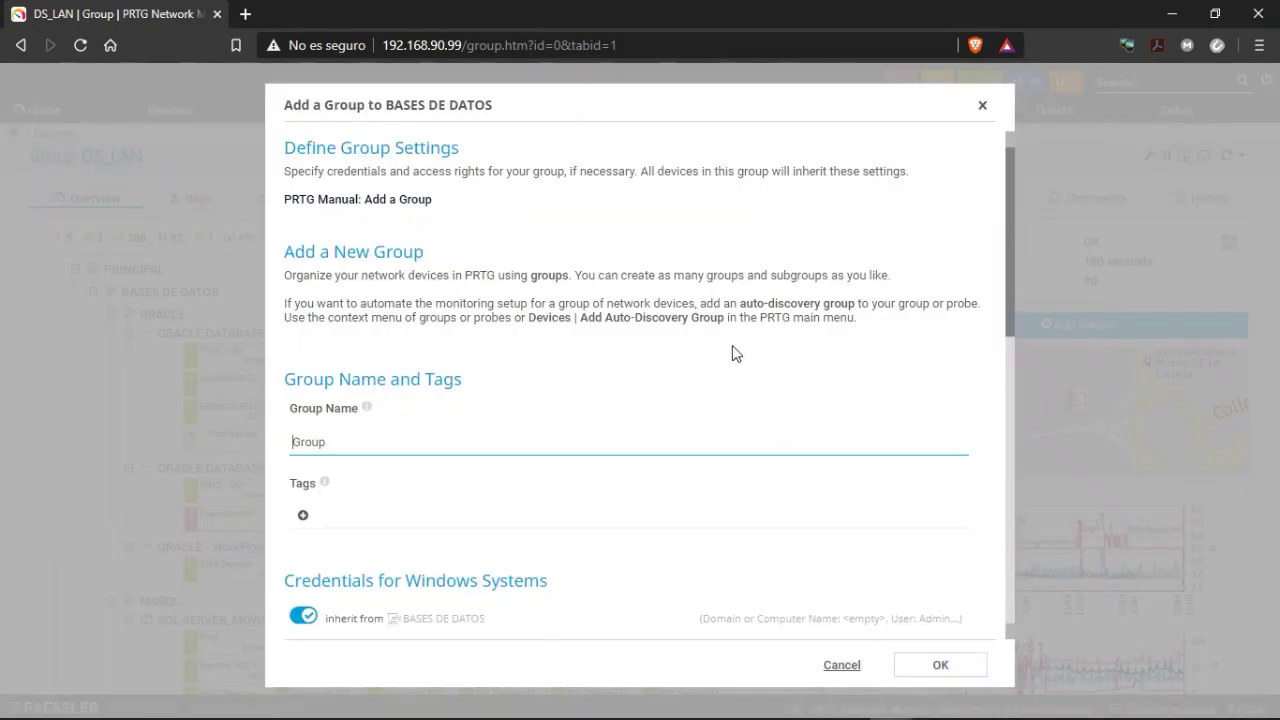
double_click(349, 453)
key(End)
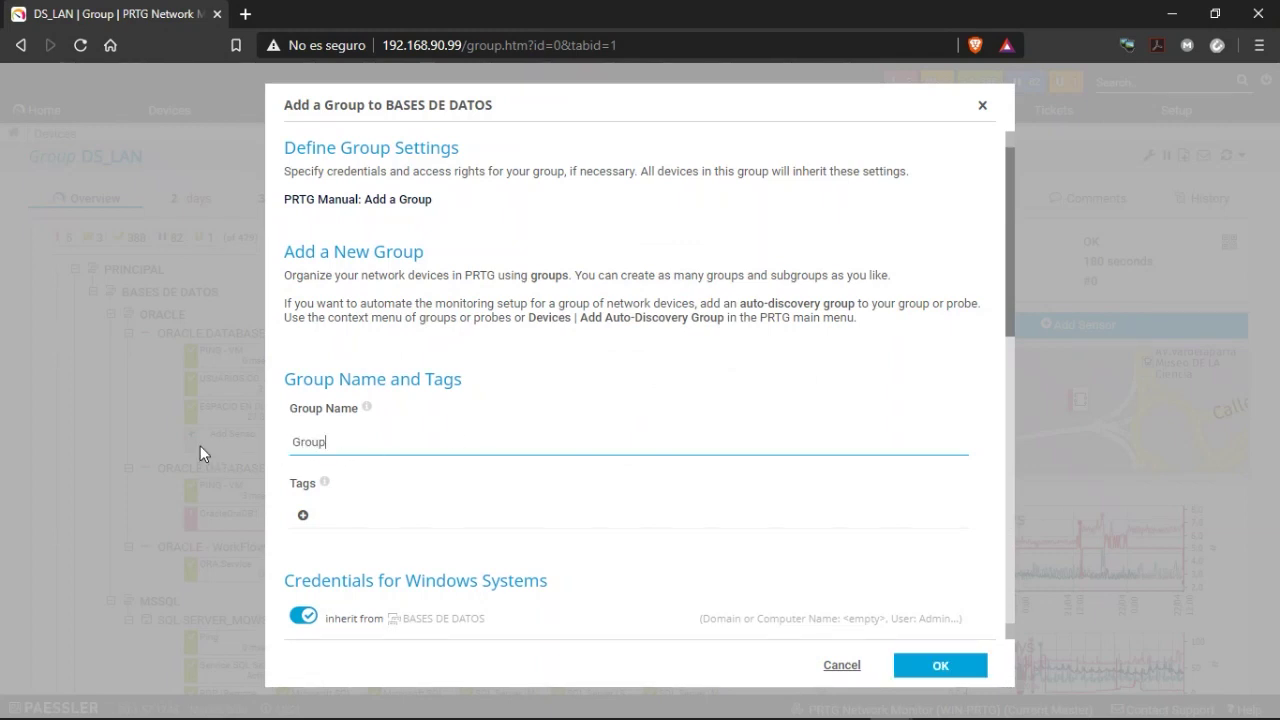
text(Webinar)
click(945, 665)
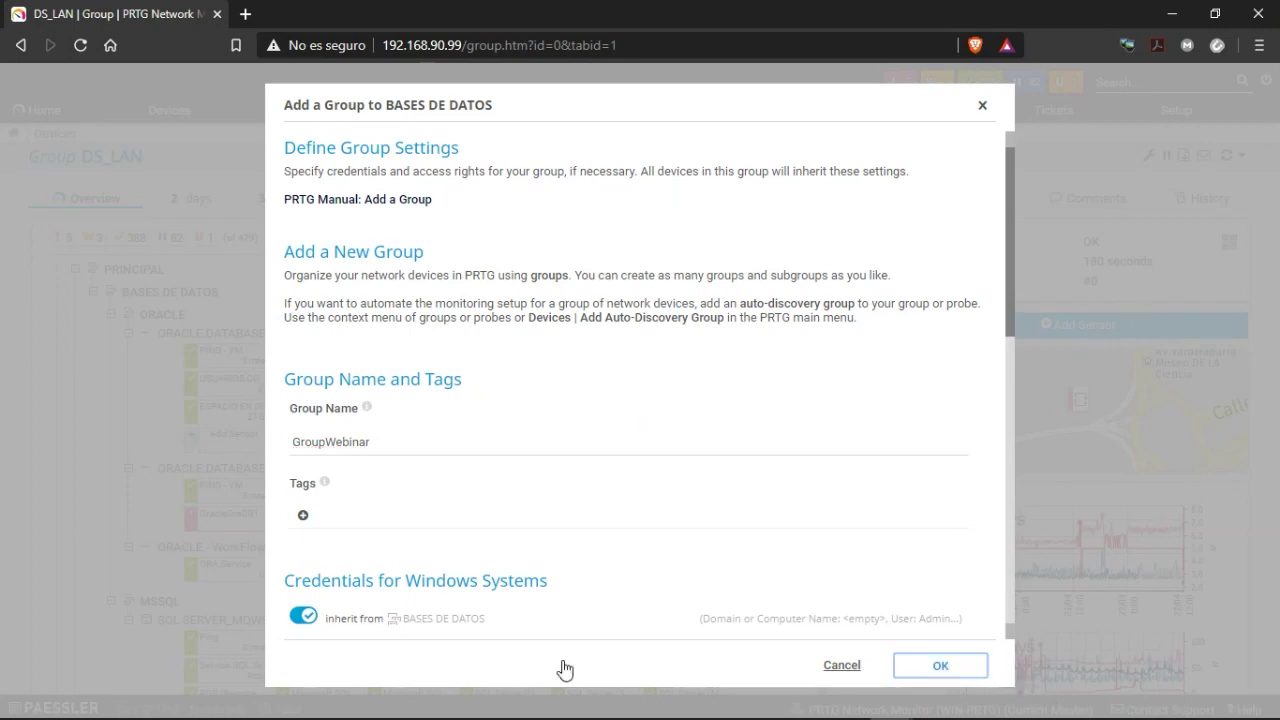
scroll(150, 440, down, 3)
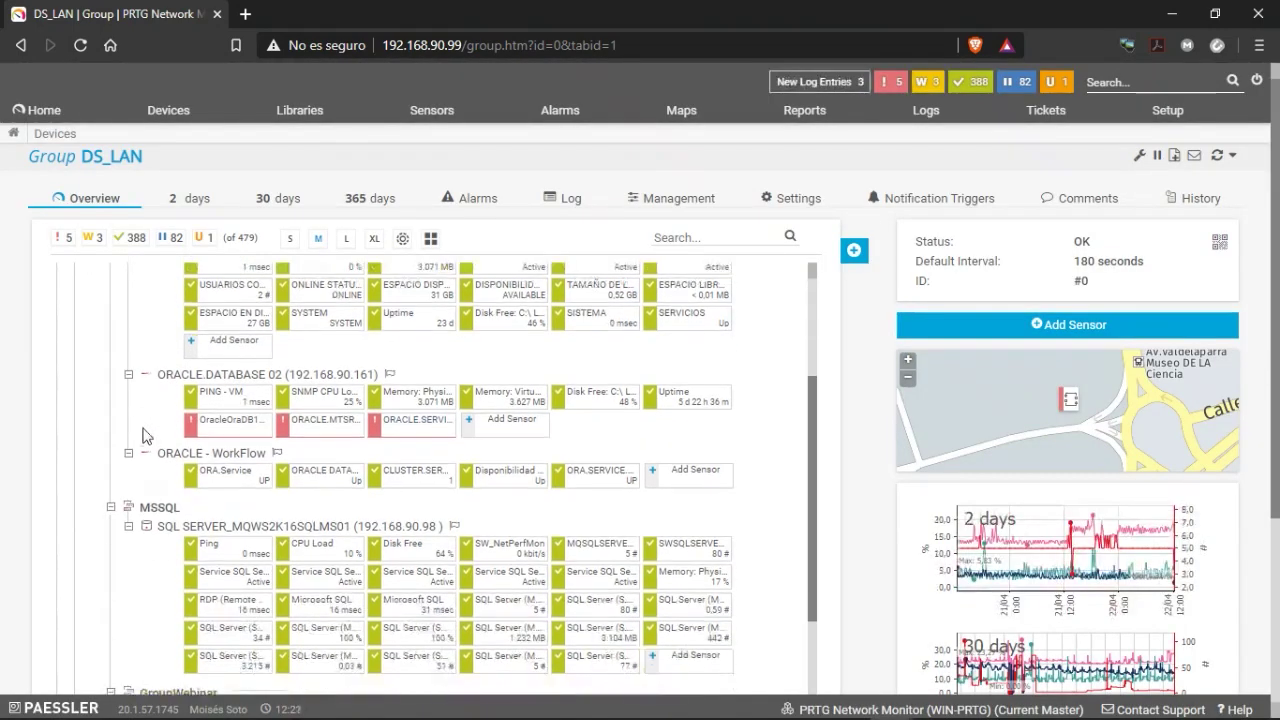
scroll(128, 452, down, 3)
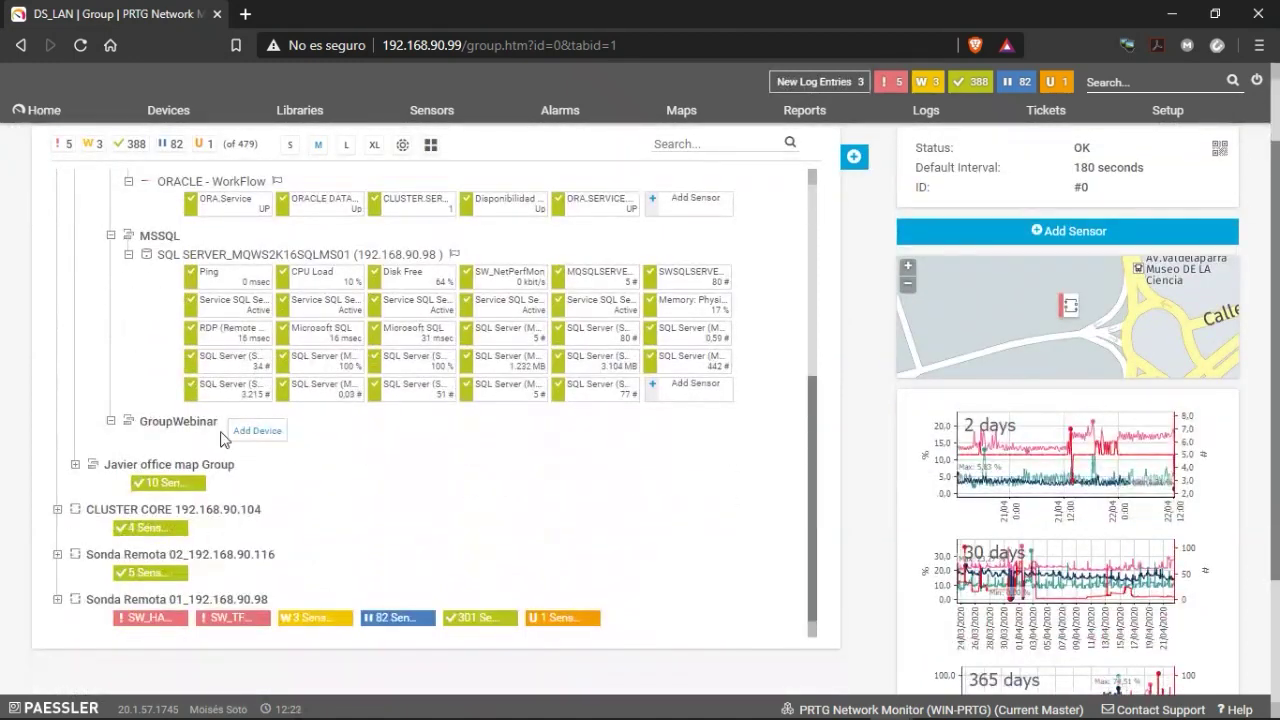
Start a new device in GroupWebinar named 'ORADB_WEBINAR' at address 192.168.90.151.
click(252, 442)
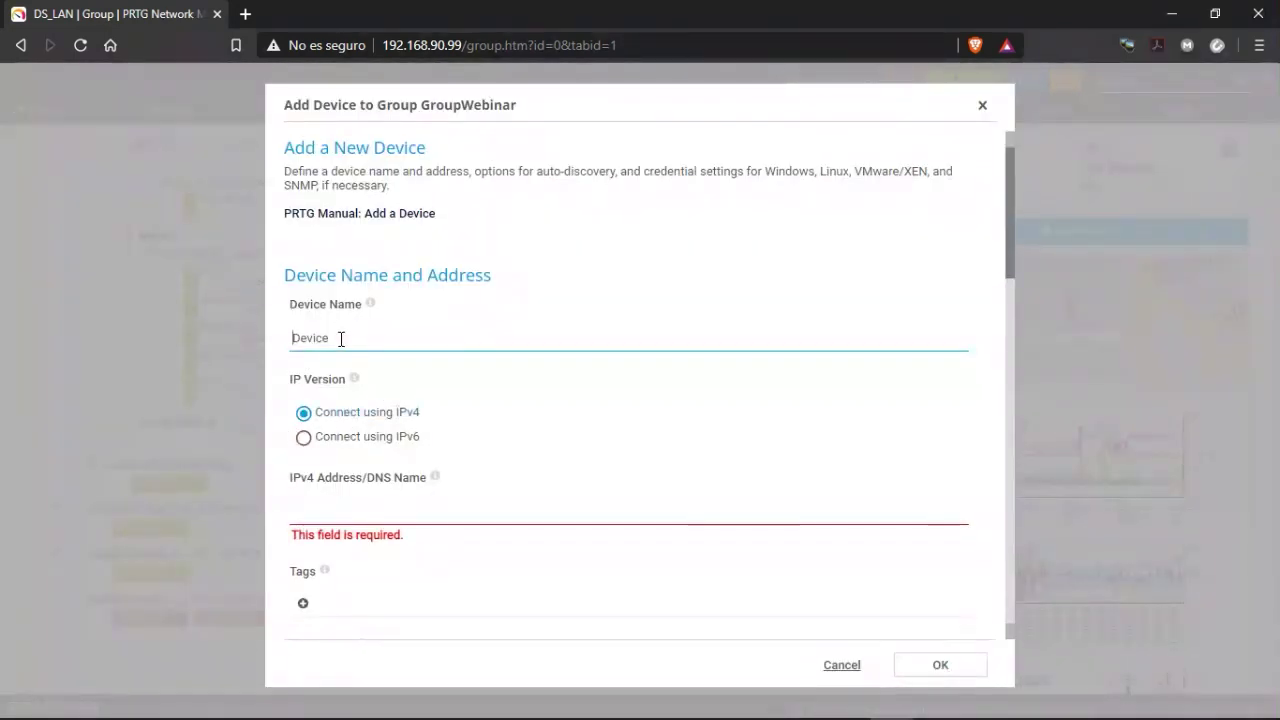
drag(340, 337, 222, 348)
text(O)
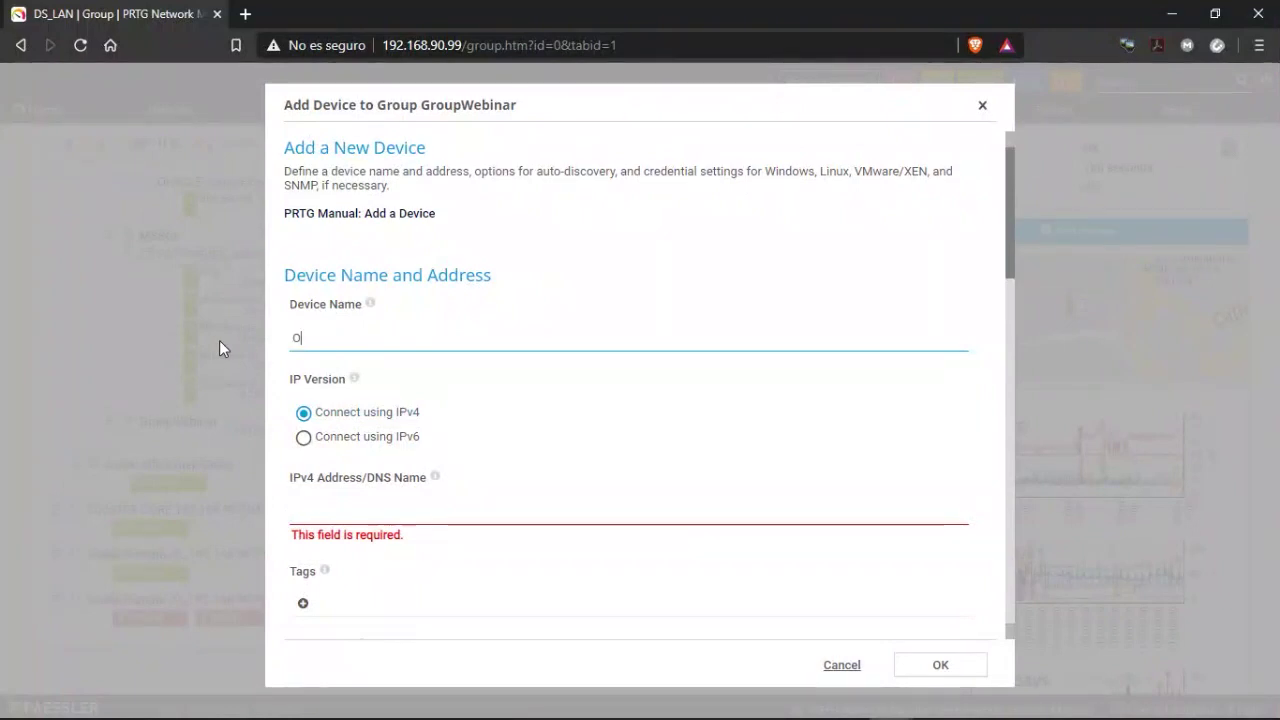
text(RADB_WEBI)
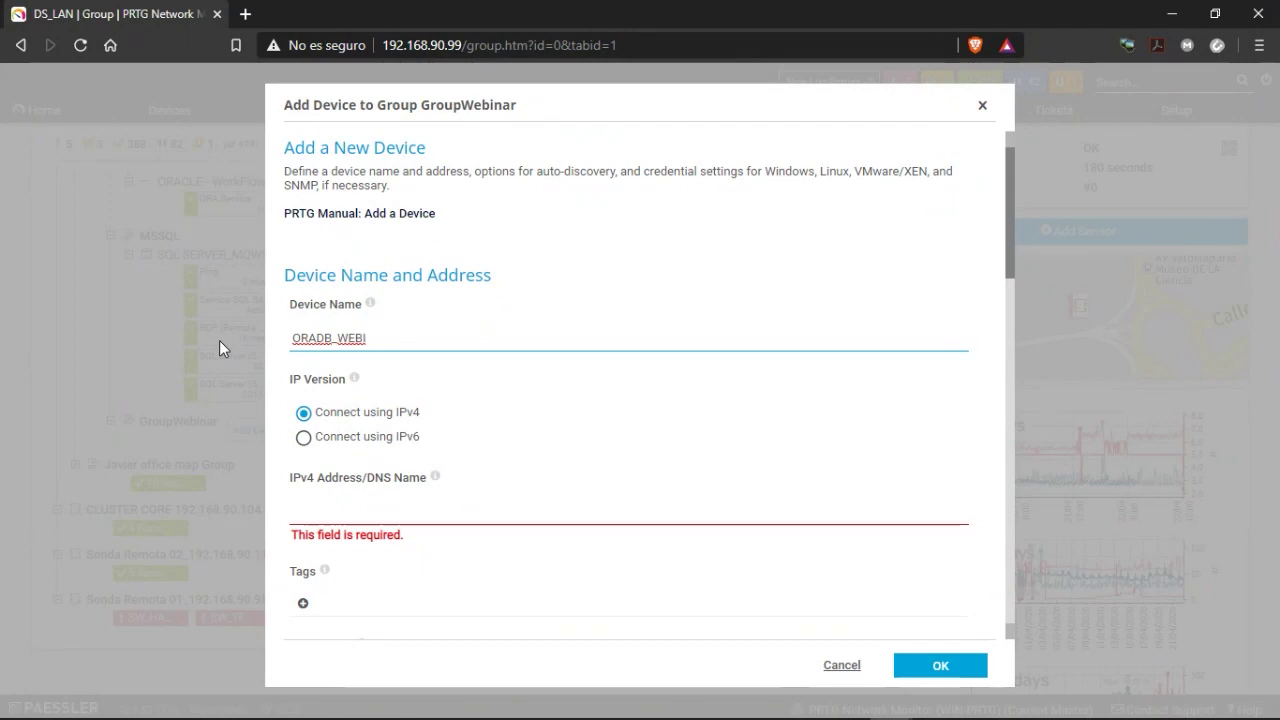
text(NAR)
key(Tab)
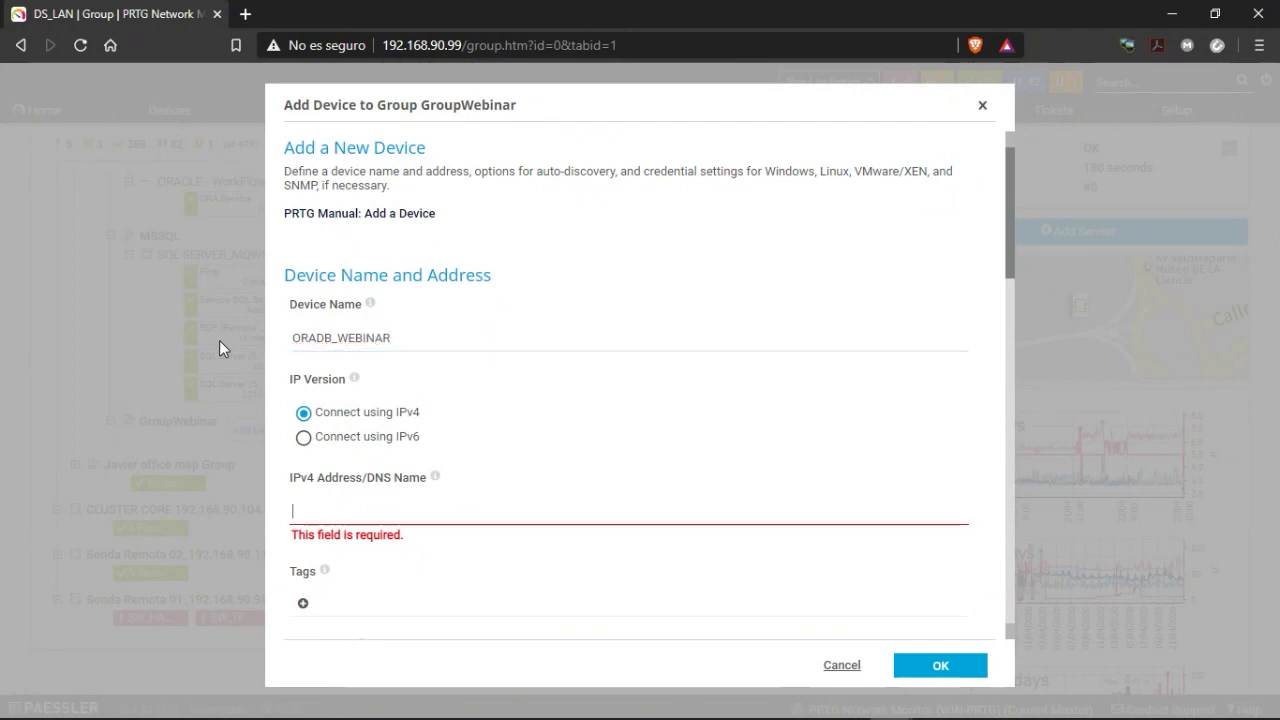
text(192.168.90.151)
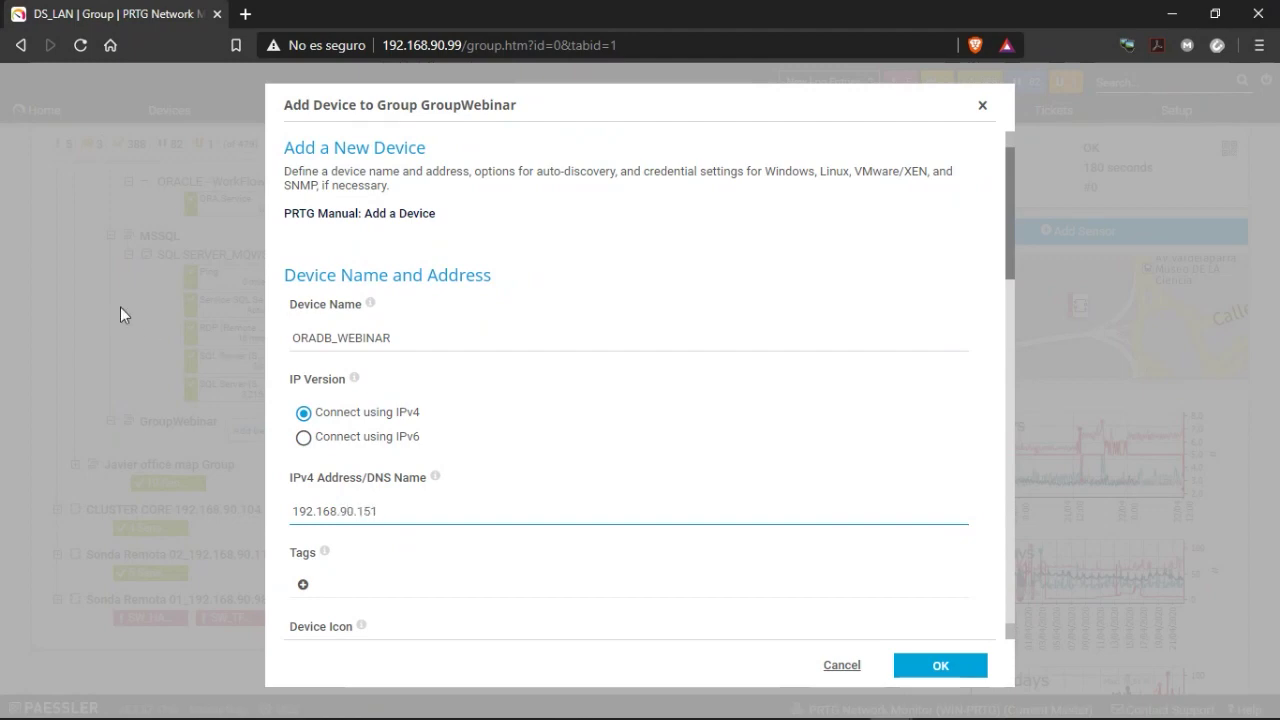
scroll(429, 569, down, 4)
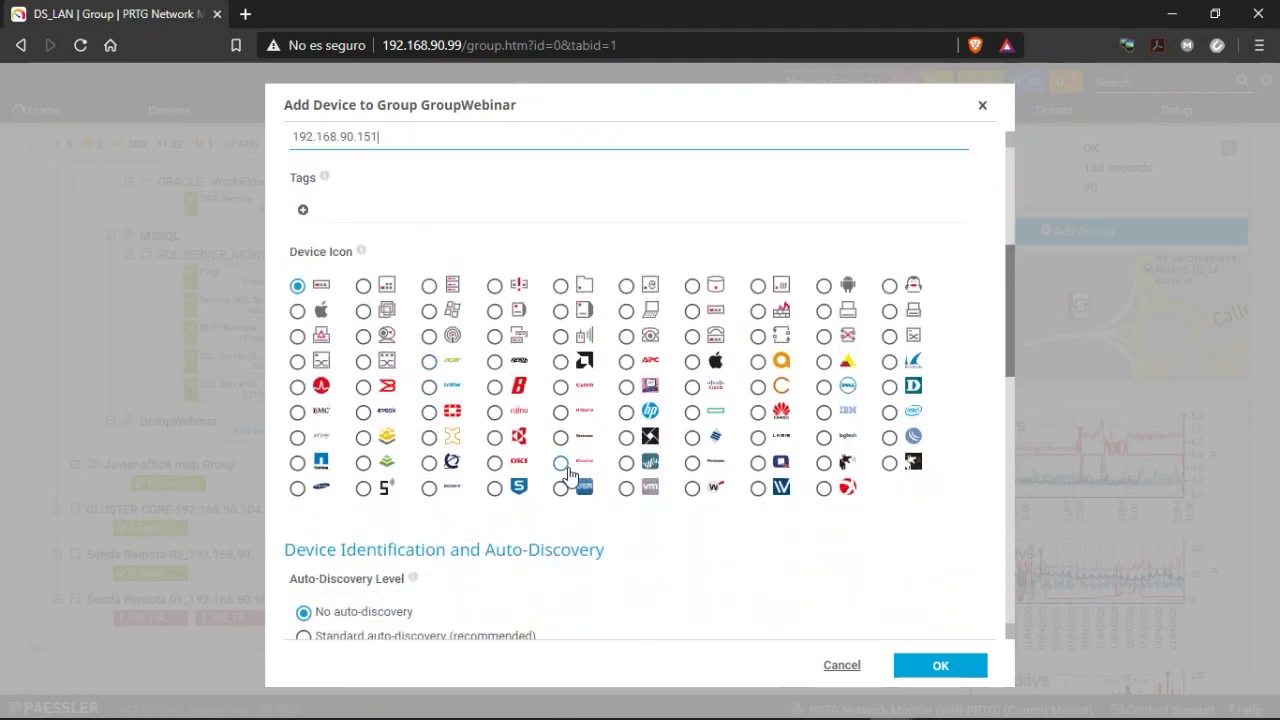
Pick a device icon, then jump to GroupWebinar's settings from the credentials inherit link.
click(560, 462)
scroll(475, 477, down, 2)
scroll(475, 477, down, 3)
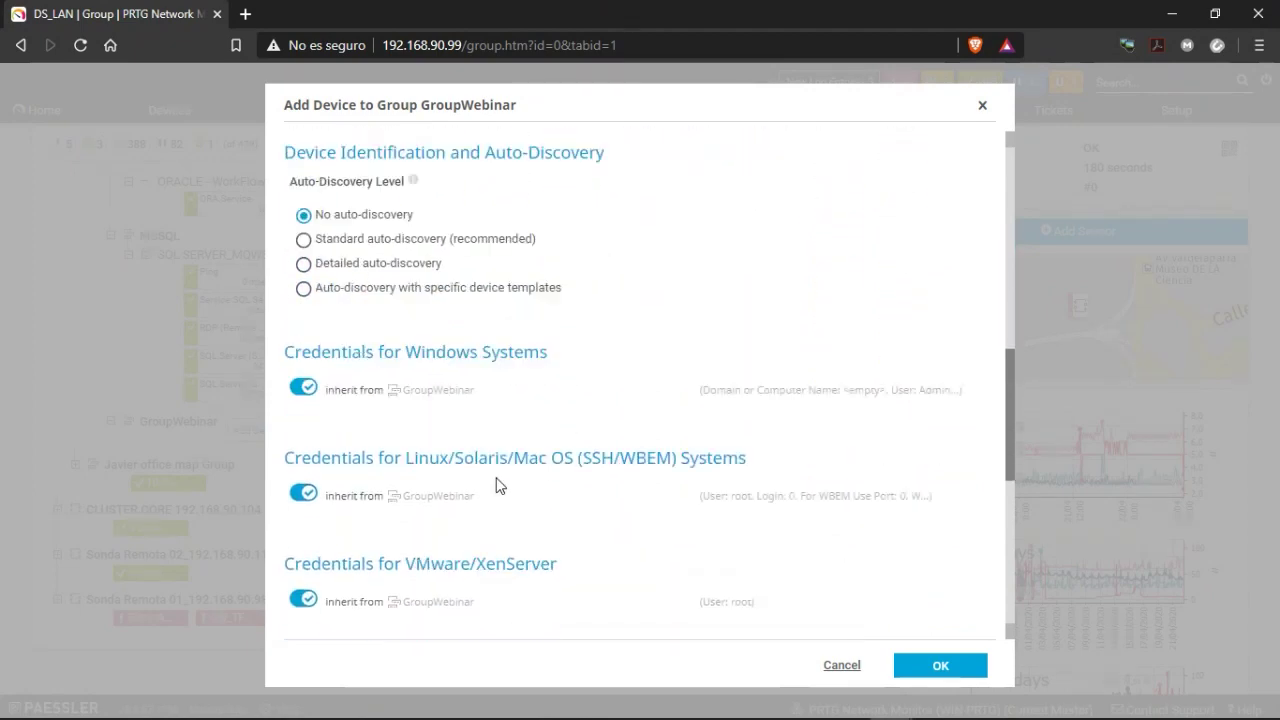
click(462, 325)
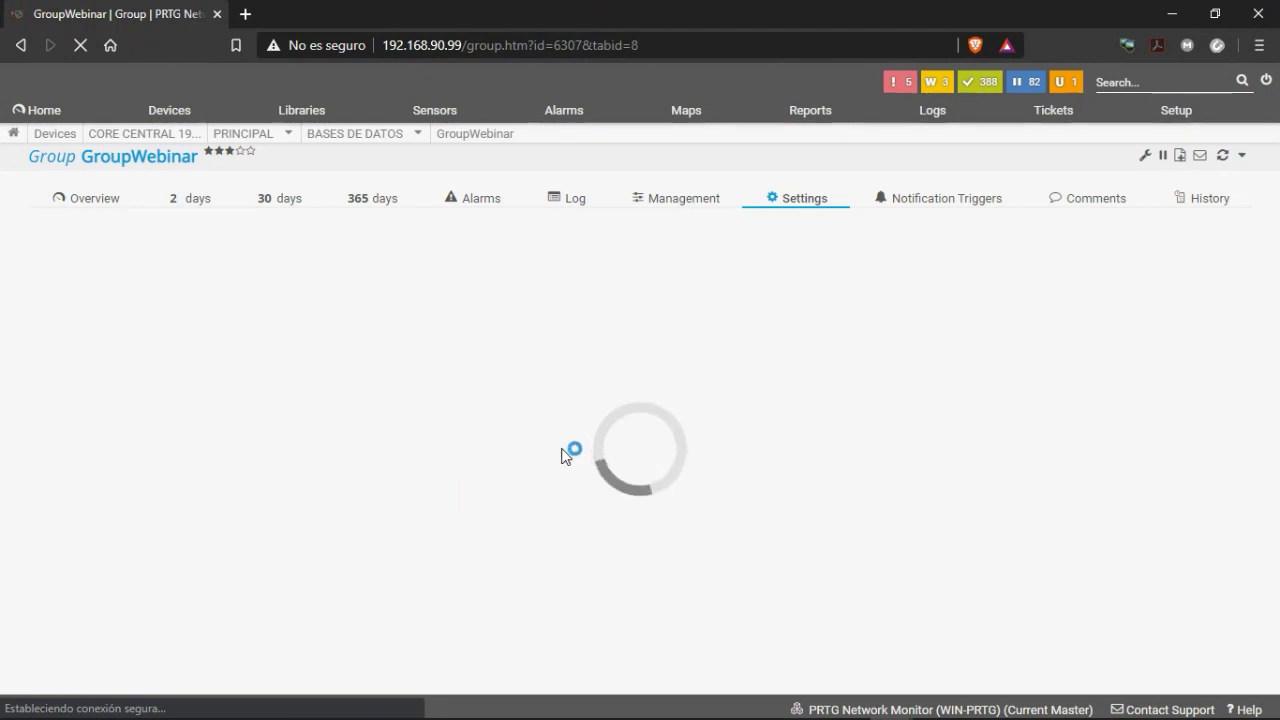
Turn off Windows credential inheritance and enter the Windows user name and password.
scroll(384, 363, down, 1)
scroll(375, 361, up, 1)
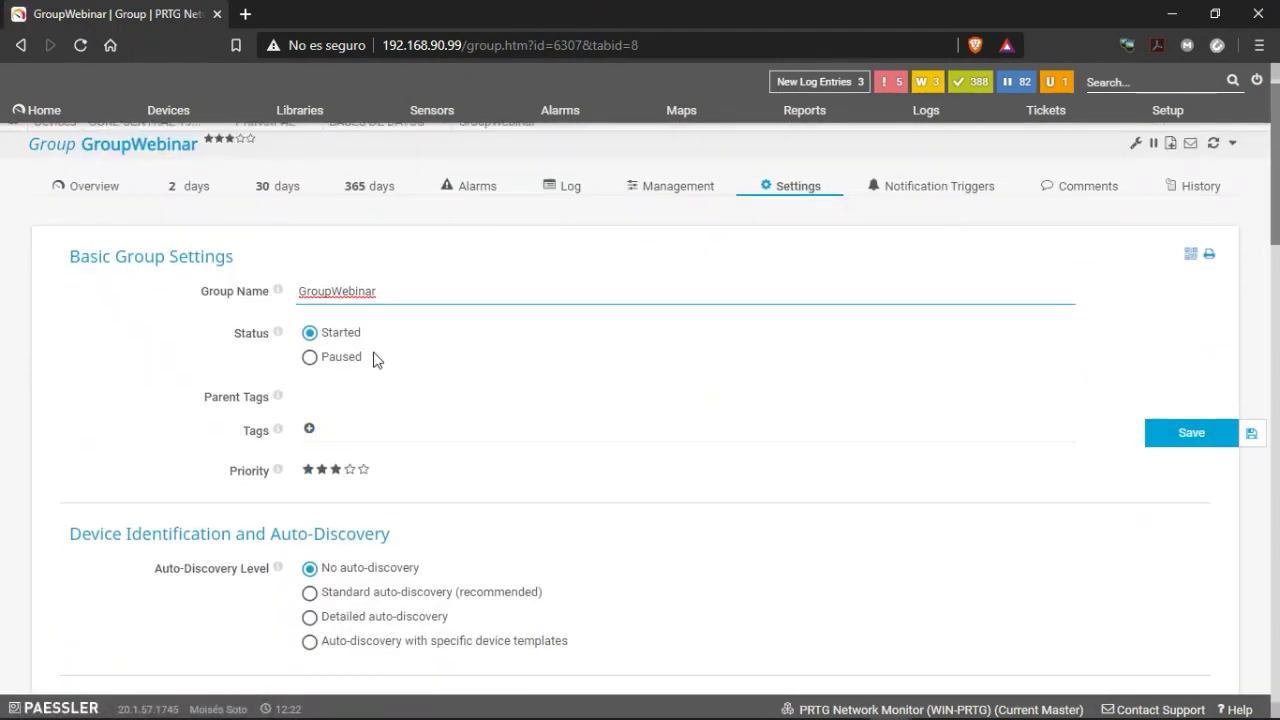
scroll(281, 558, down, 1)
scroll(281, 558, up, 1)
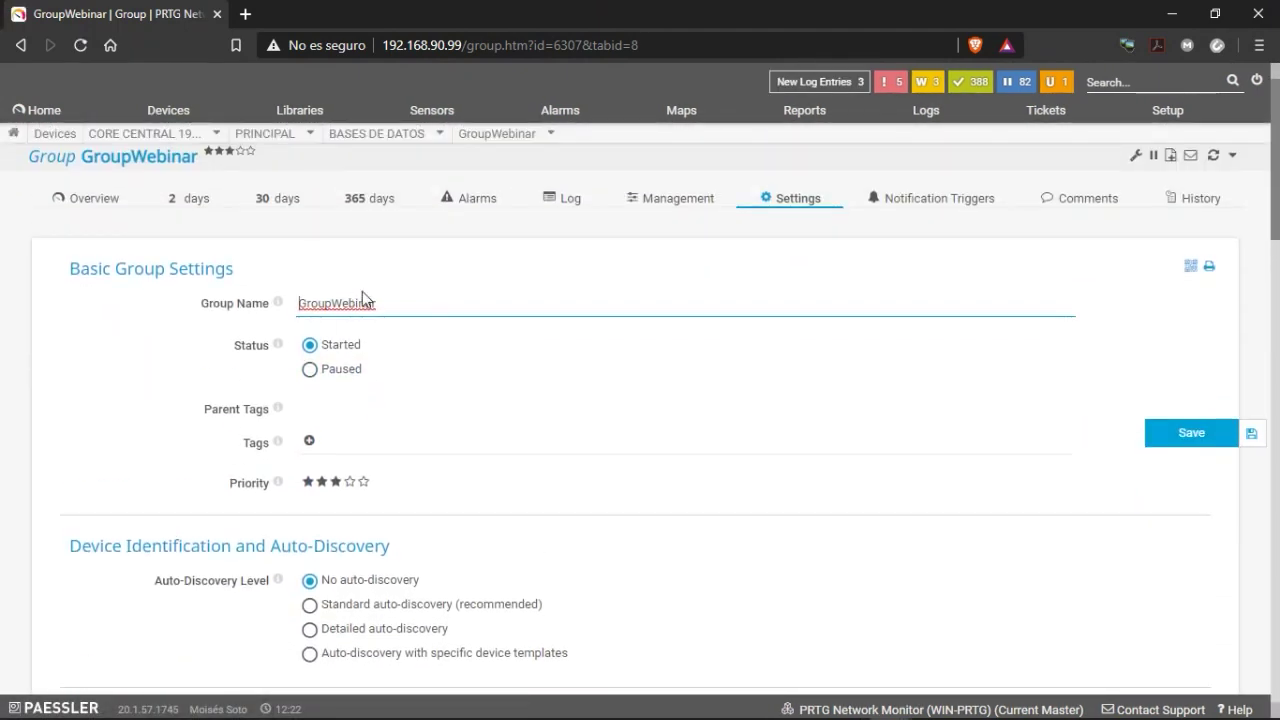
scroll(348, 442, down, 4)
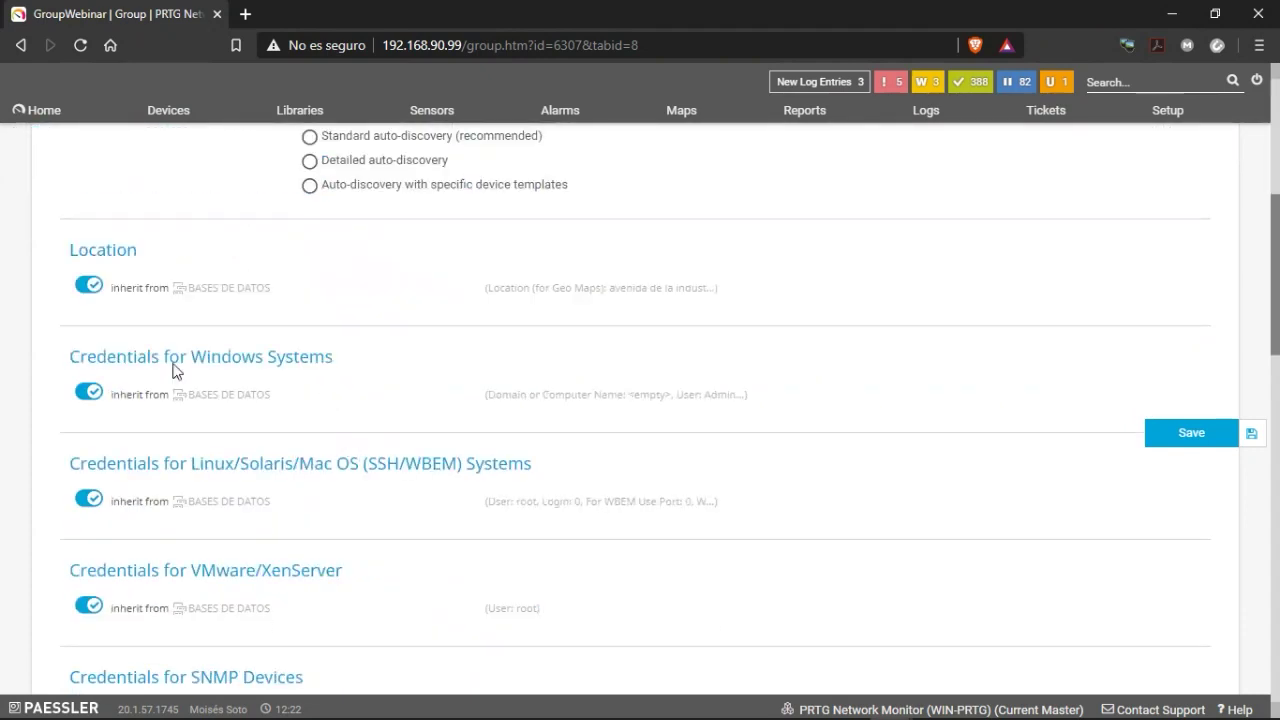
scroll(304, 370, up, 1)
scroll(260, 410, down, 1)
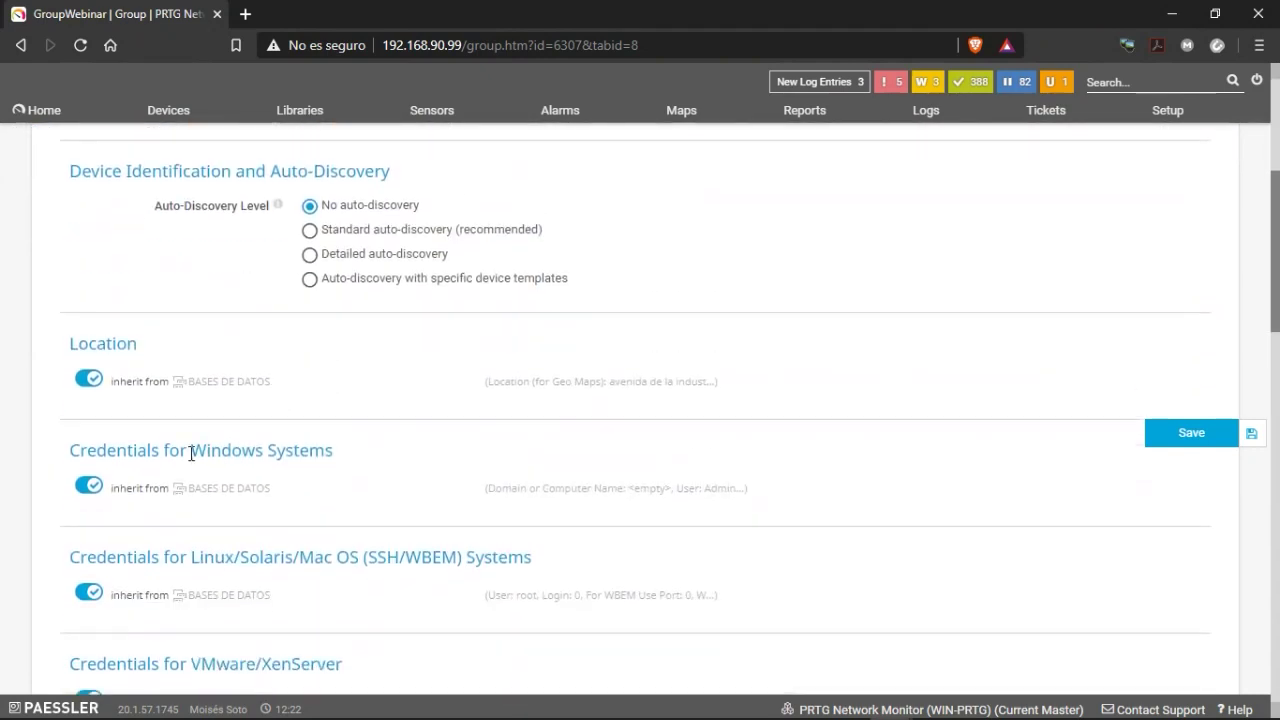
click(90, 486)
scroll(517, 514, down, 1)
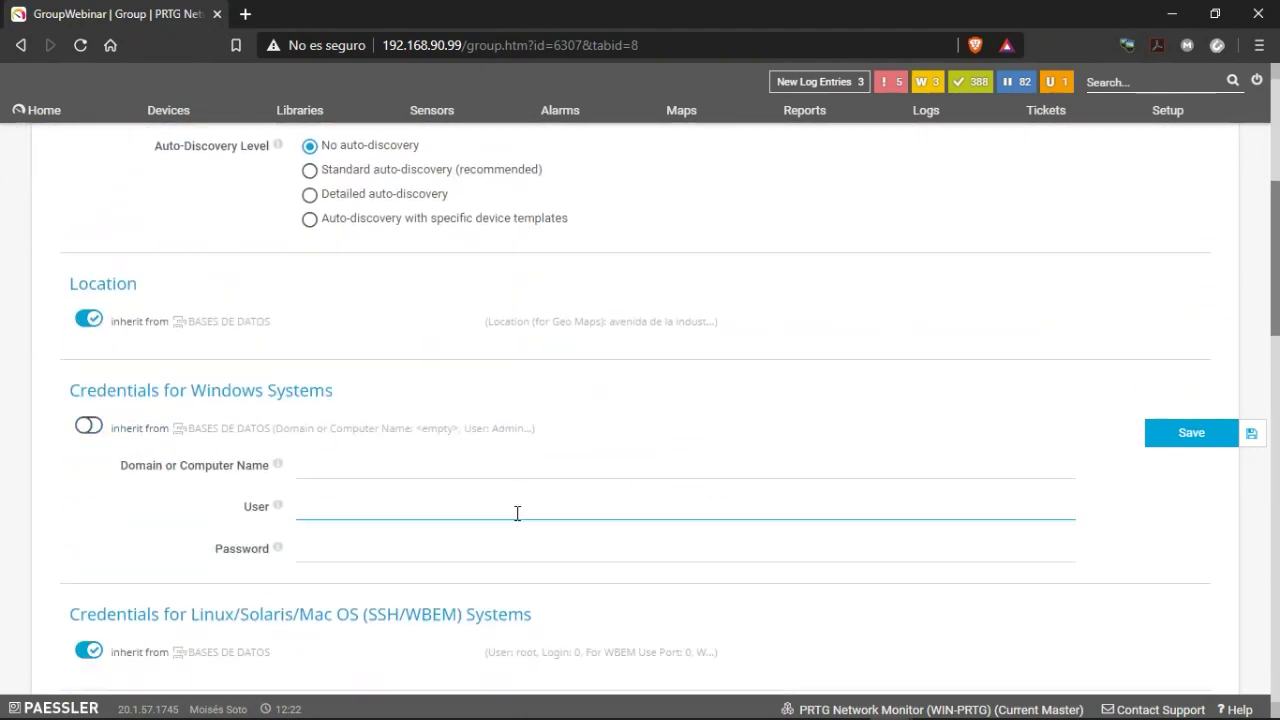
click(361, 467)
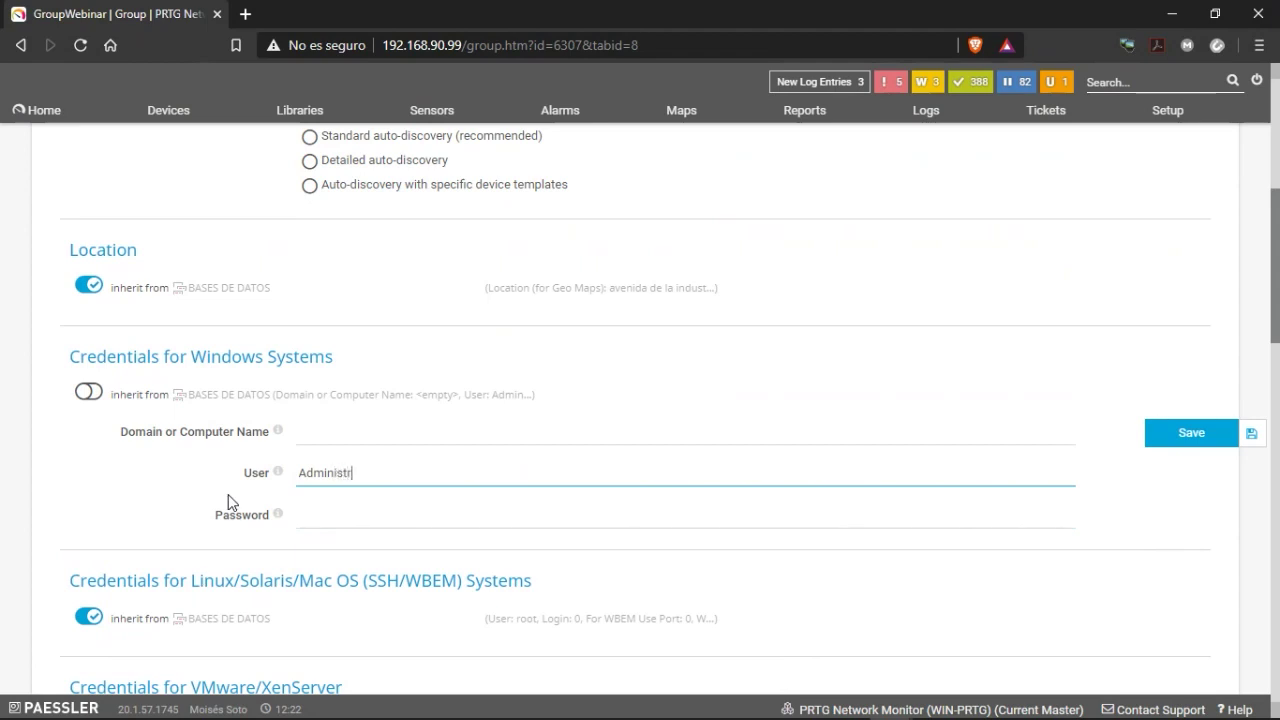
key(Tab)
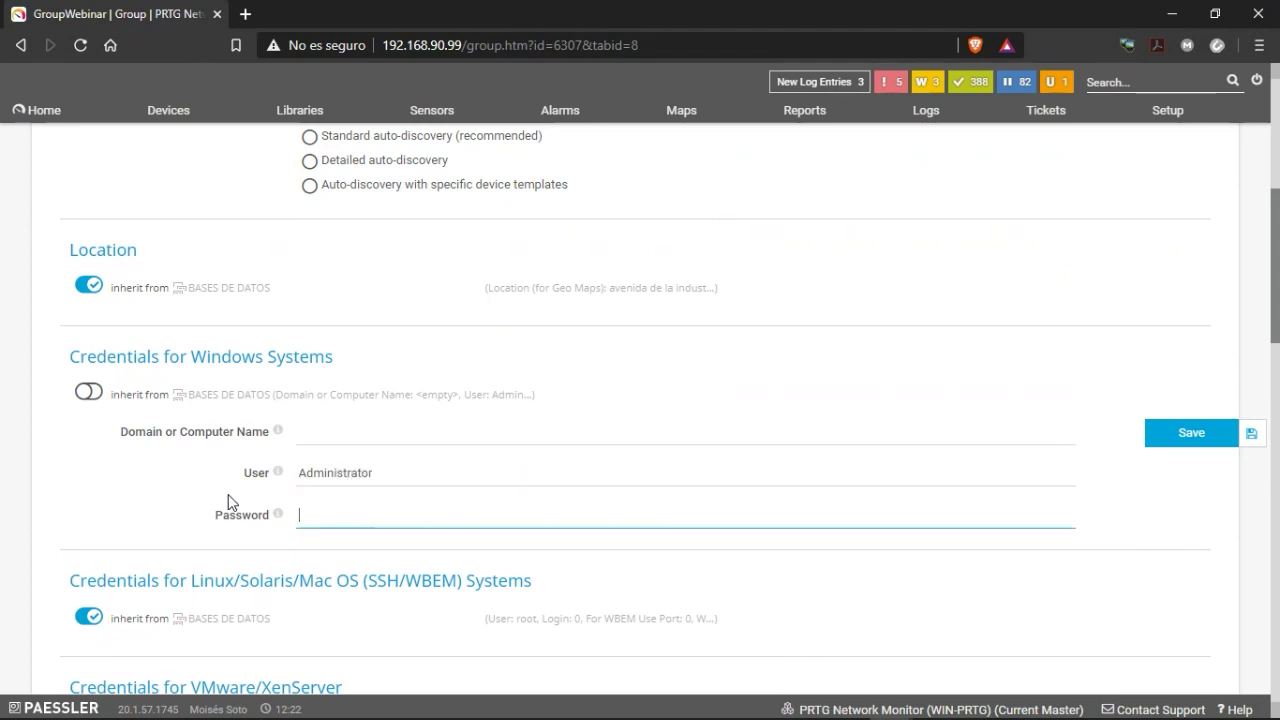
text(••••••••)
Turn off SNMP credential inheritance and replace the 'public' community string.
scroll(380, 451, down, 4)
scroll(330, 342, down, 1)
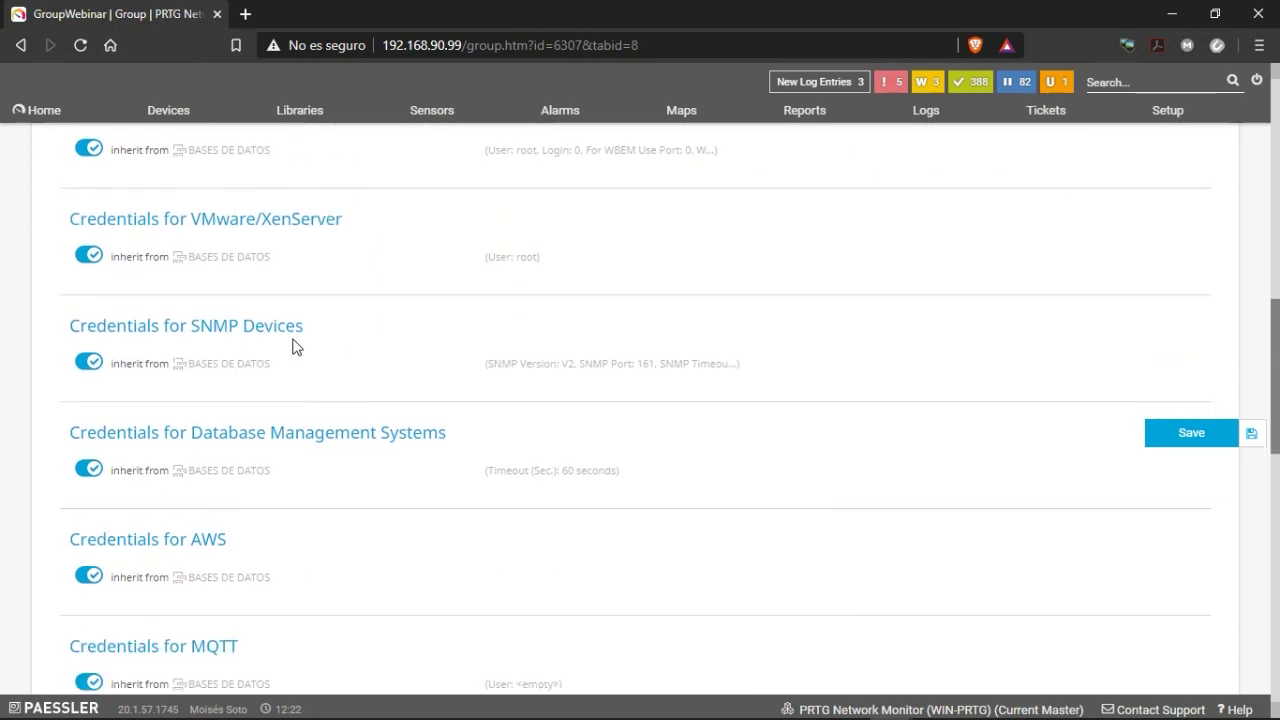
click(165, 367)
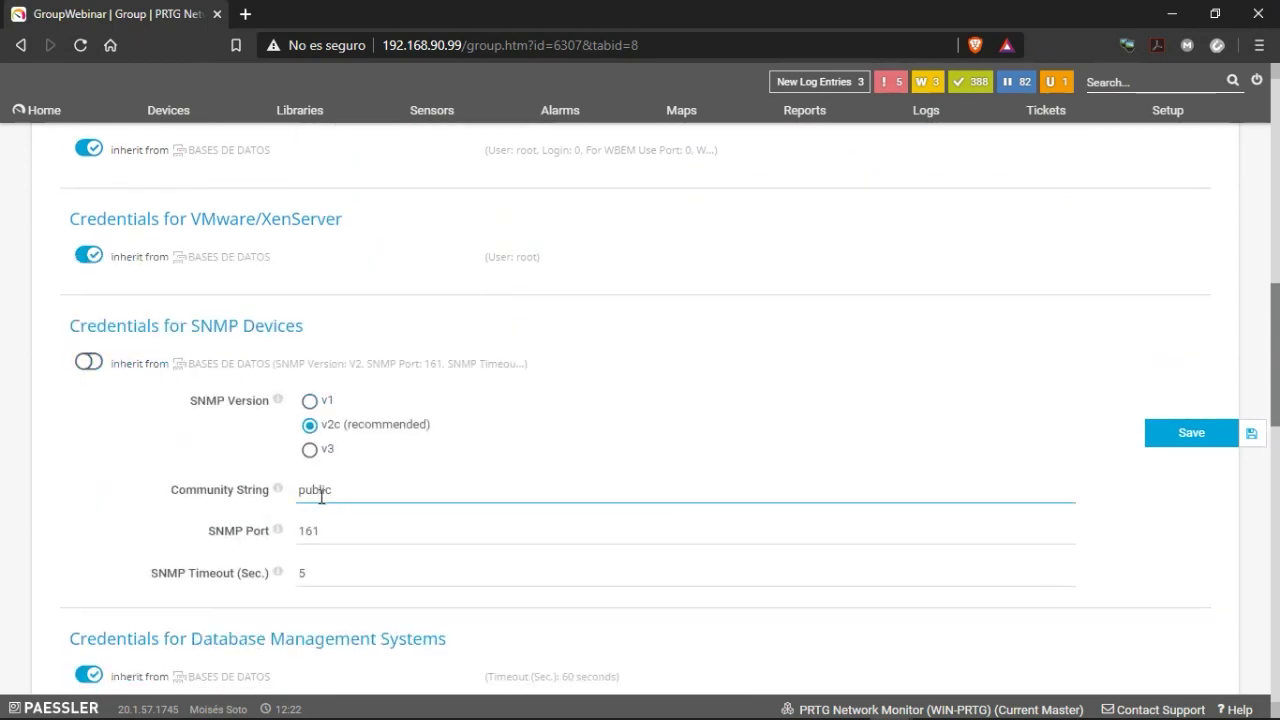
drag(340, 490, 210, 500)
scroll(300, 460, down, 3)
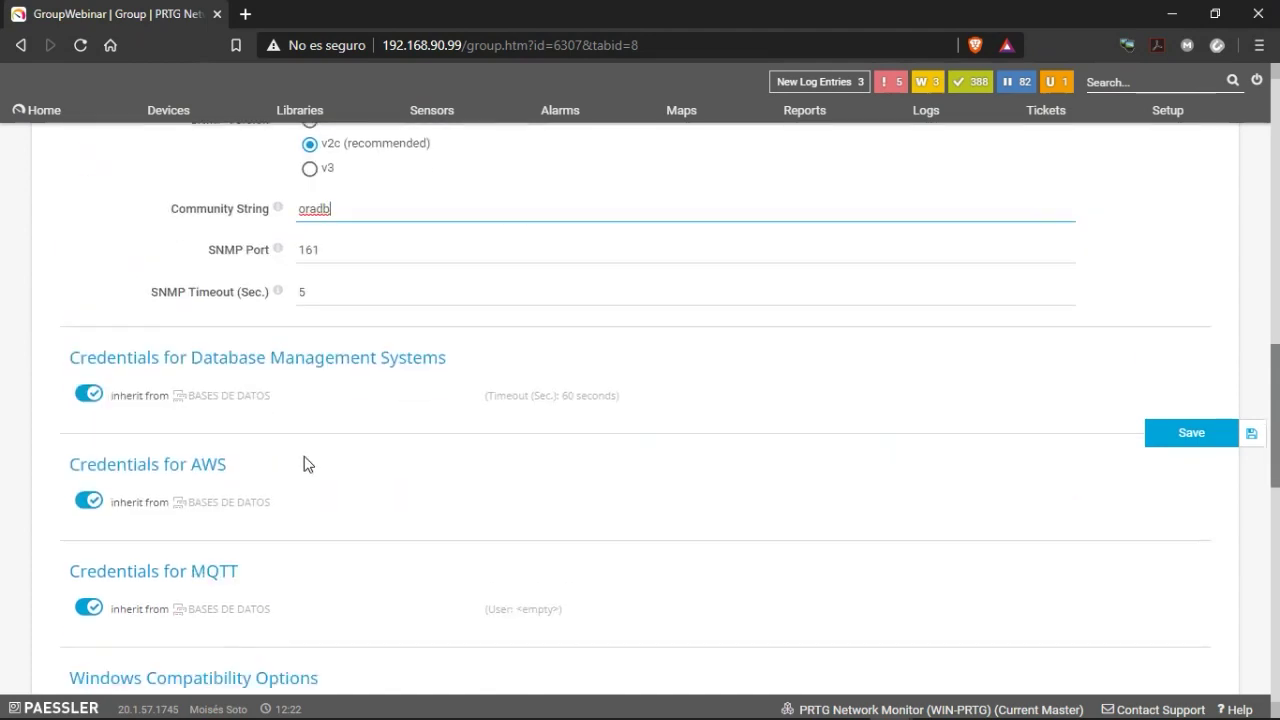
Give the group own database credentials: custom port 1522, SQL server authentication, user and password.
click(136, 402)
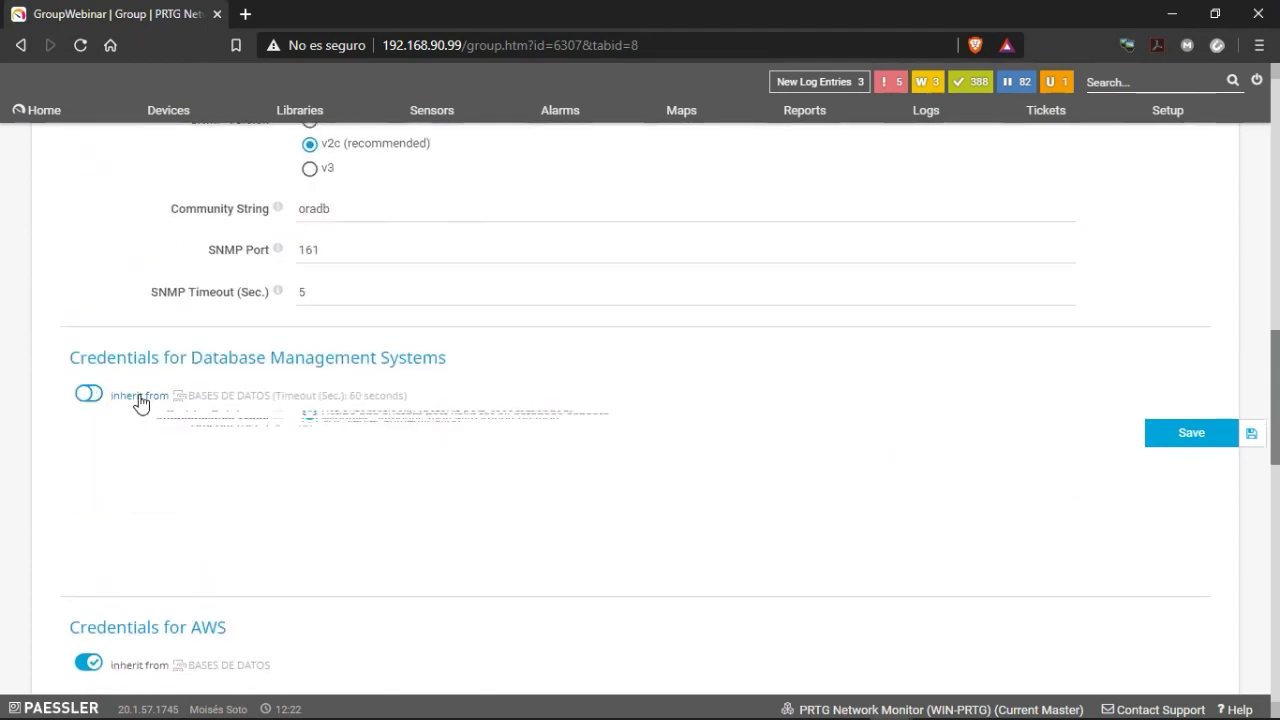
scroll(325, 437, down, 1)
click(334, 364)
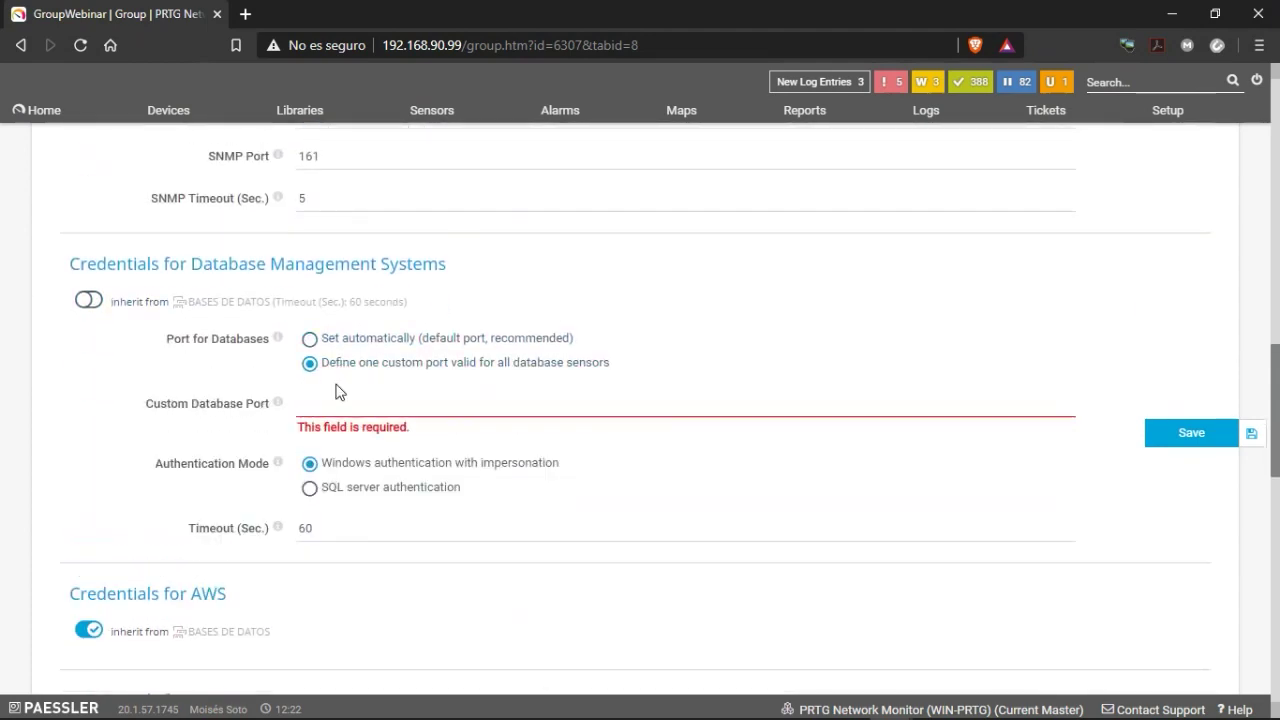
click(335, 403)
text(1)
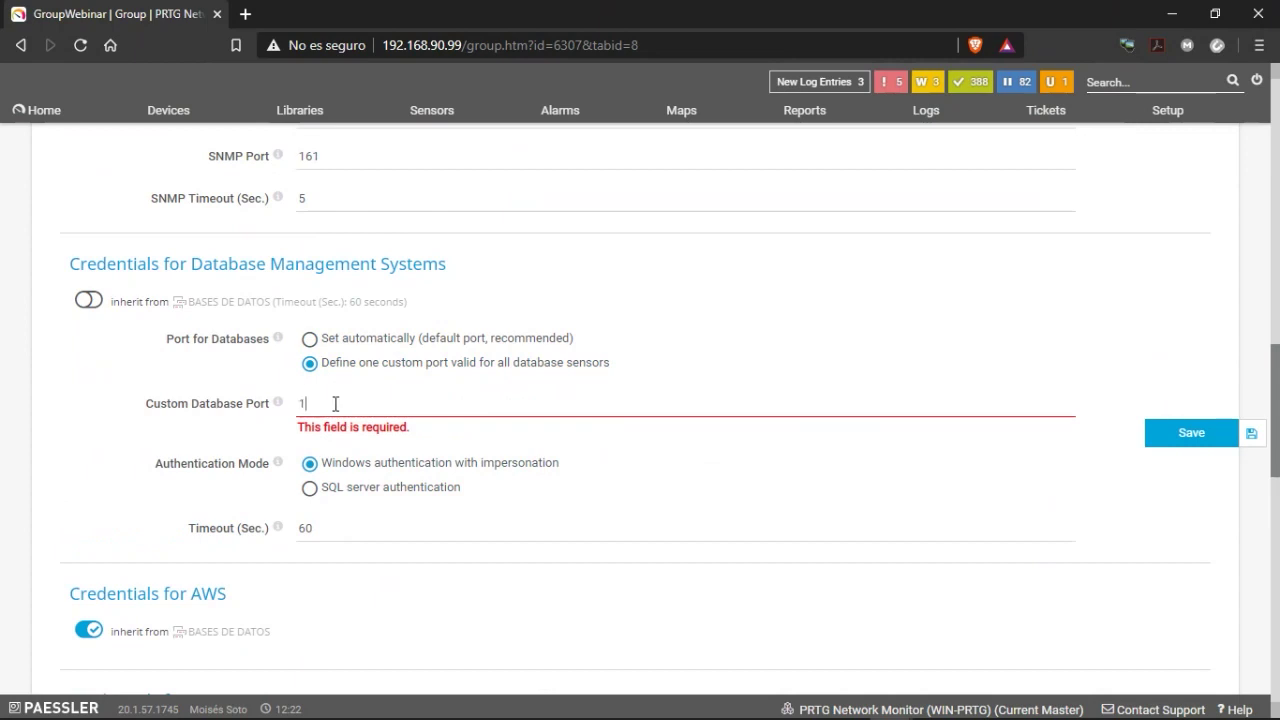
text(522)
scroll(385, 390, down, 1)
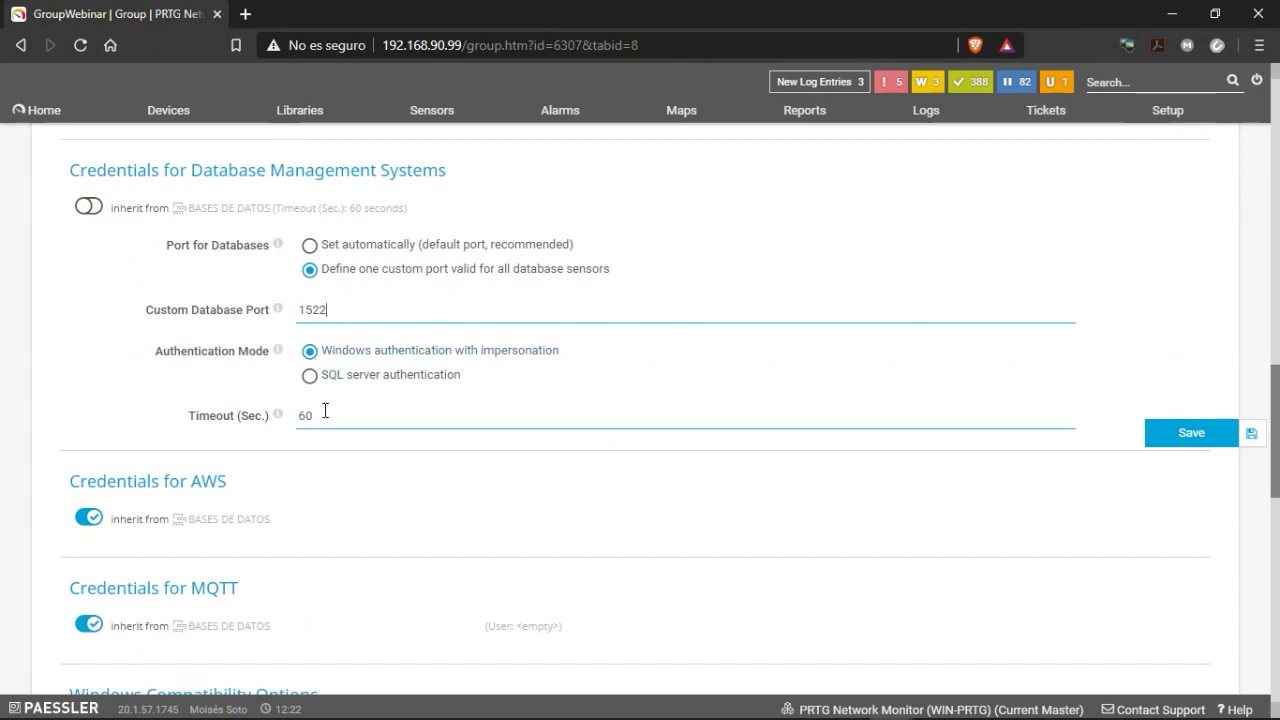
click(310, 377)
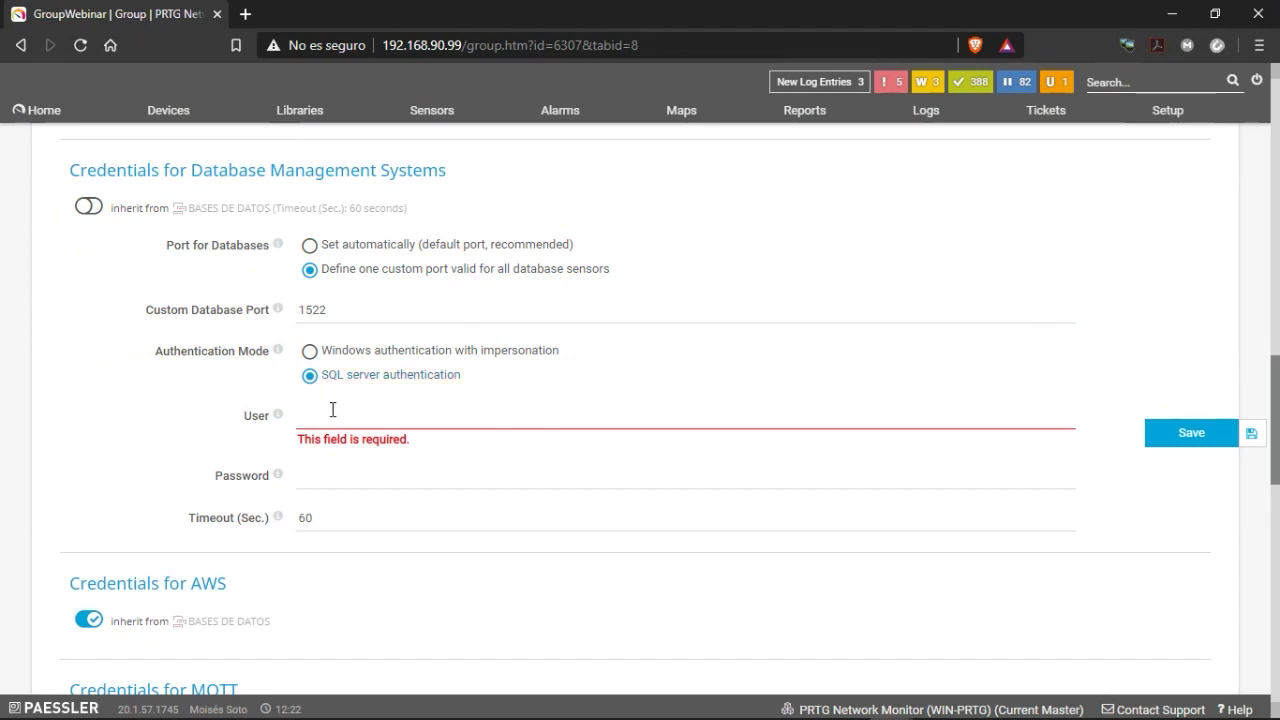
text(Pas)
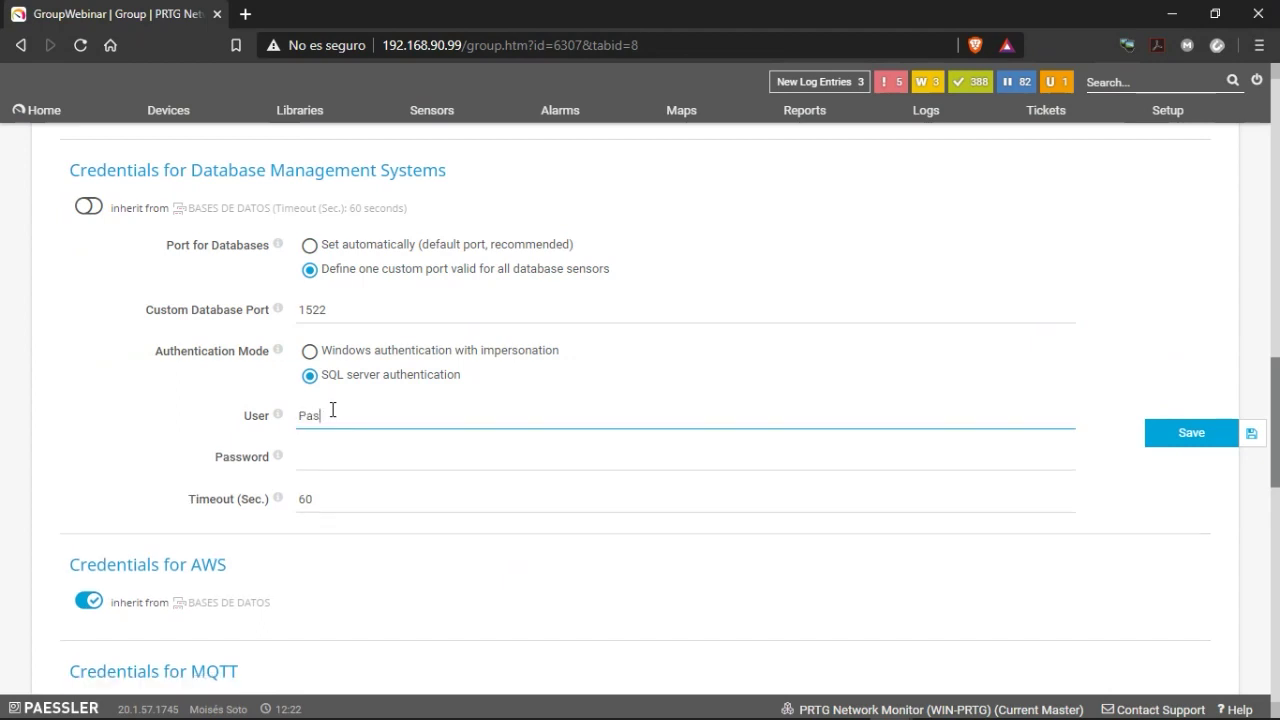
text(sword)
scroll(469, 426, down, 5)
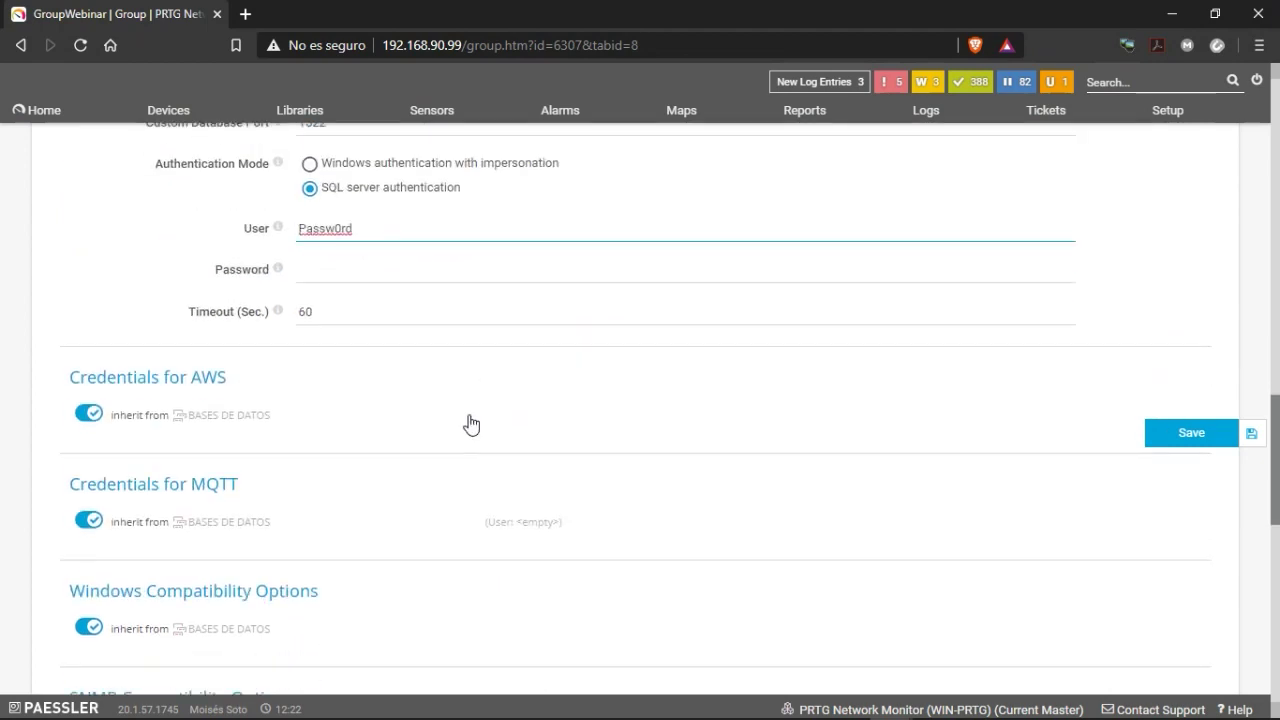
scroll(365, 426, down, 5)
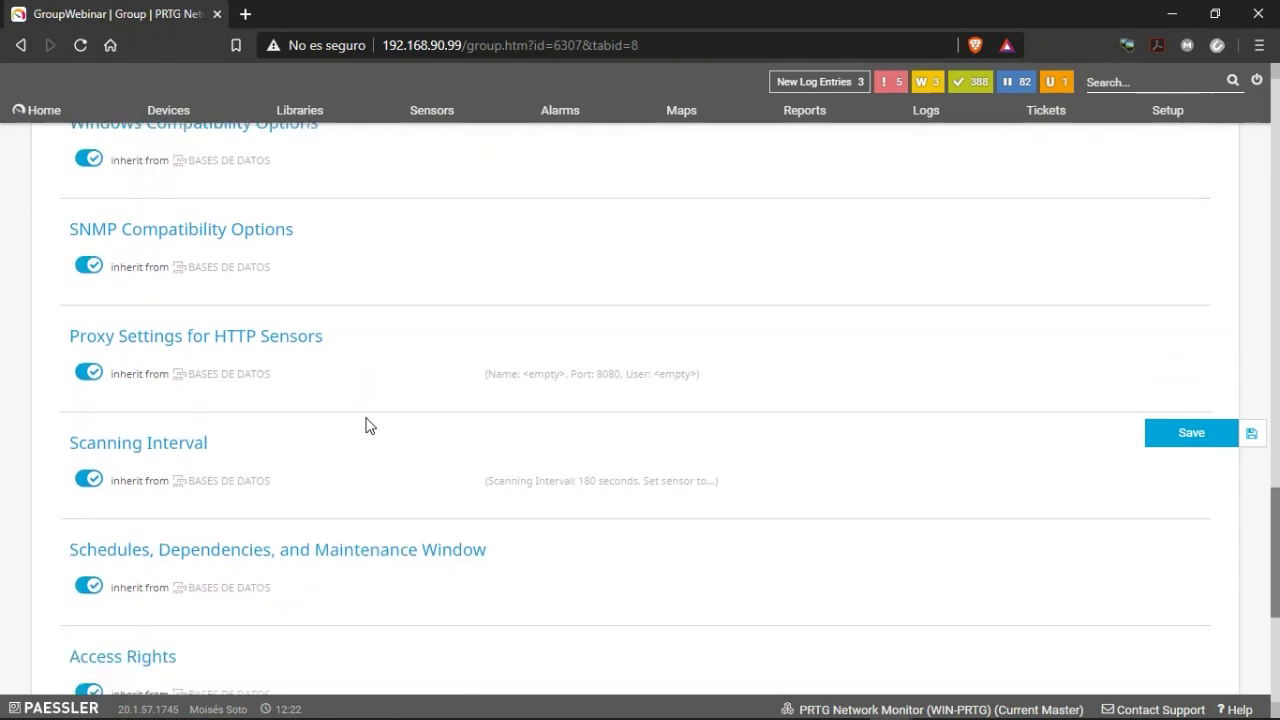
scroll(645, 442, down, 2)
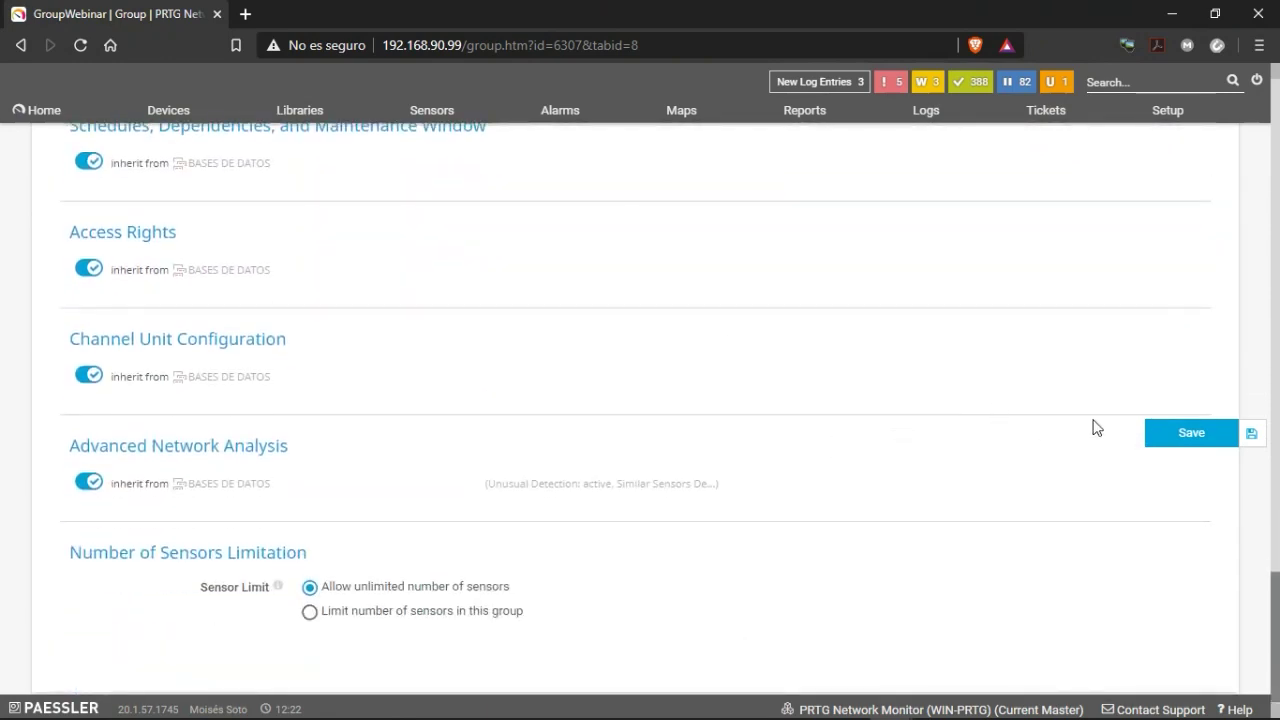
Save the group settings and start device '192.168.90.151 ORA_DB' with IPv4 address 192.168.90.151.
click(1195, 433)
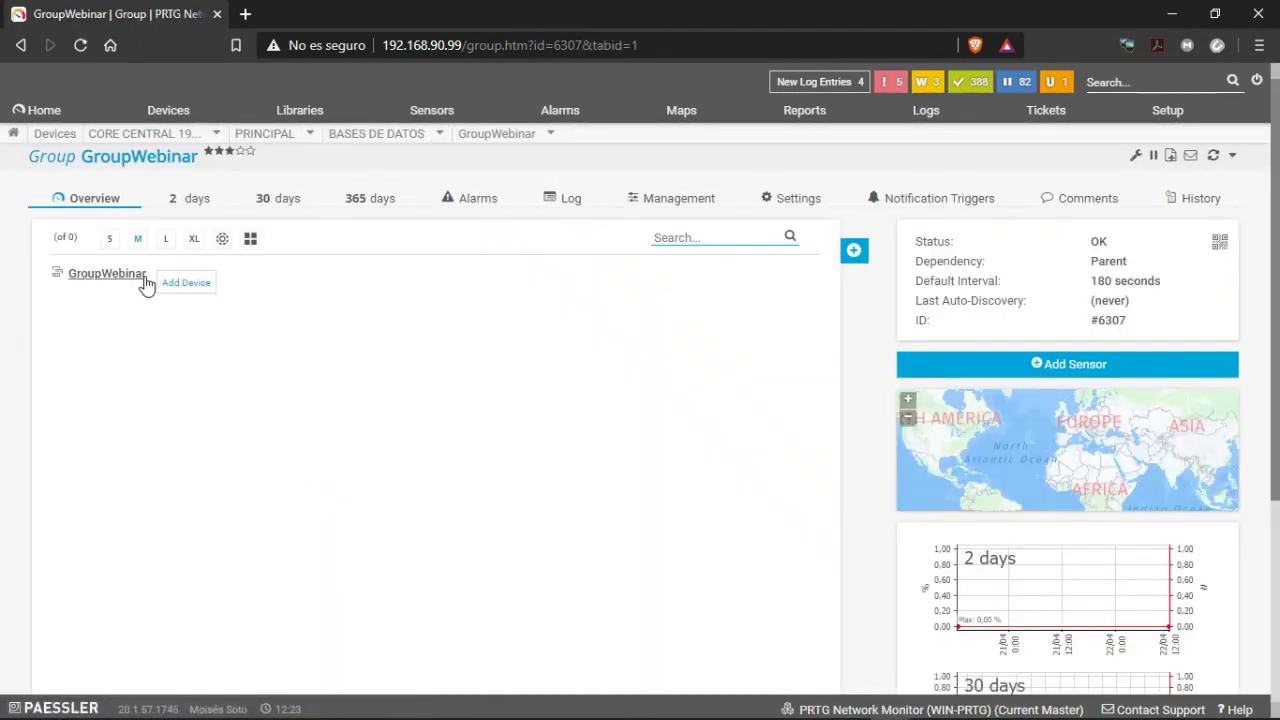
click(177, 293)
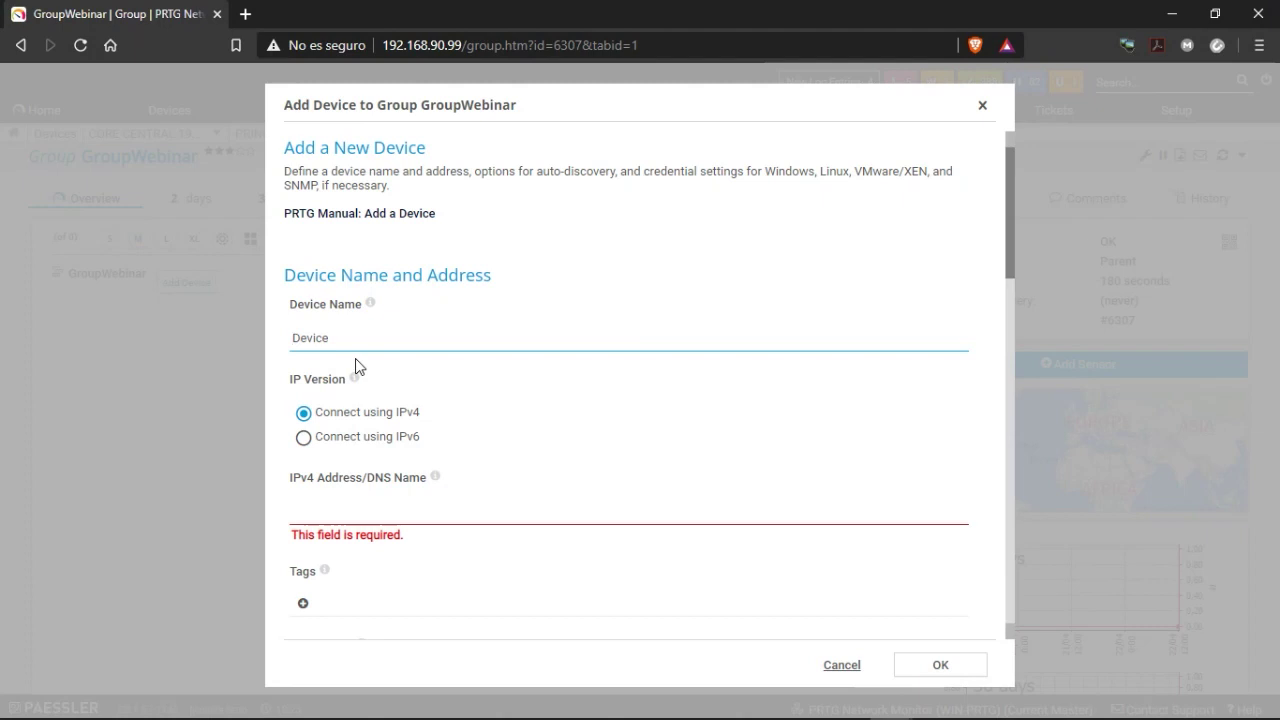
text(192.168.90.151 ORA_DB)
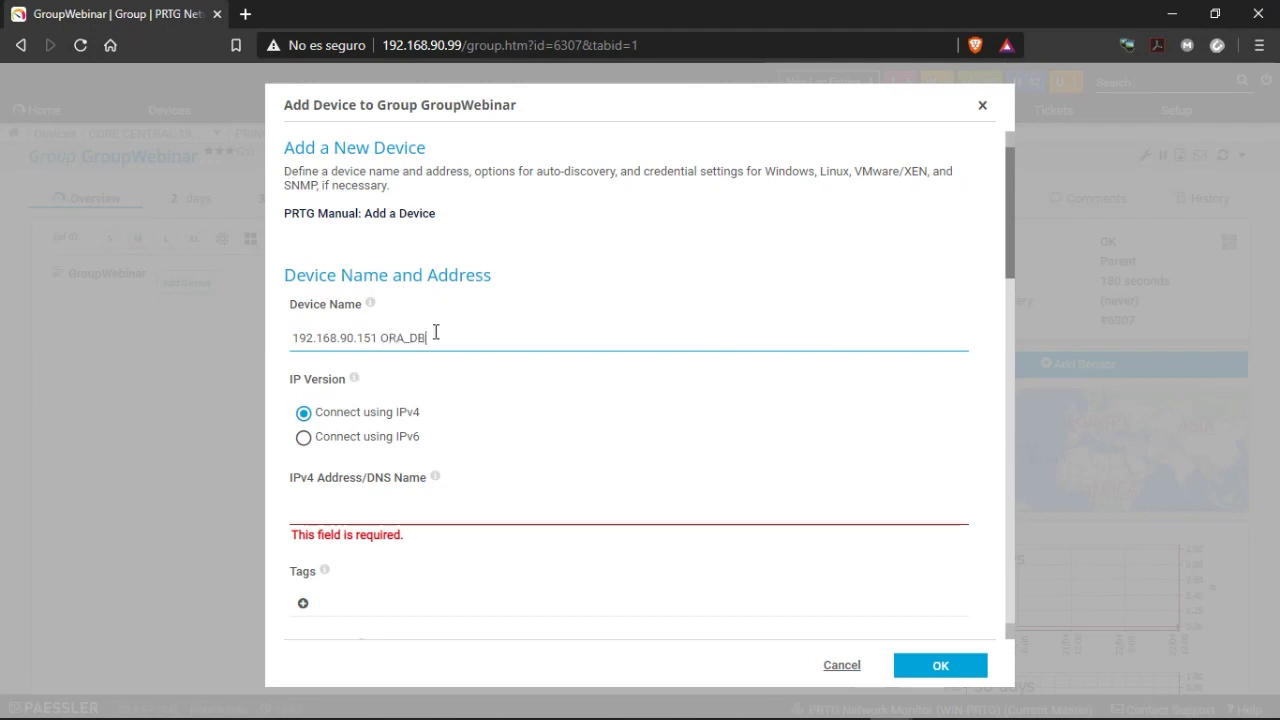
drag(436, 333, 279, 330)
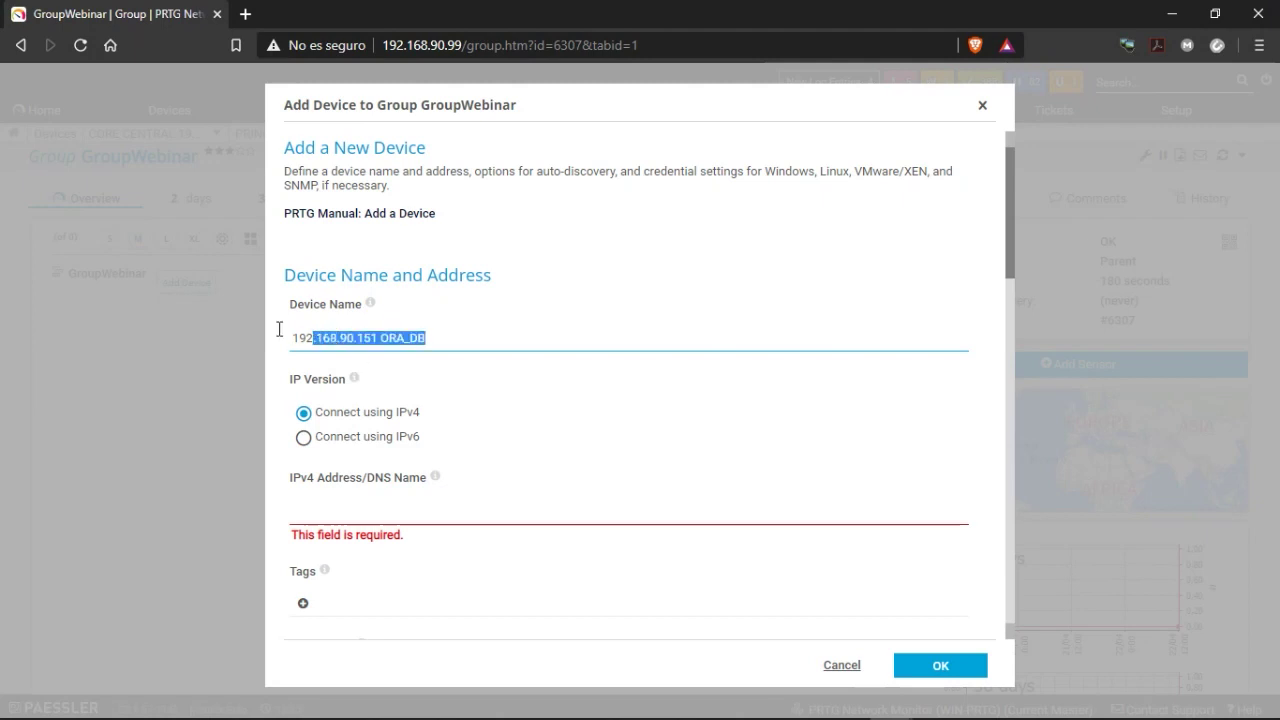
click(358, 515)
text(192.168.90.151 ORA_DB)
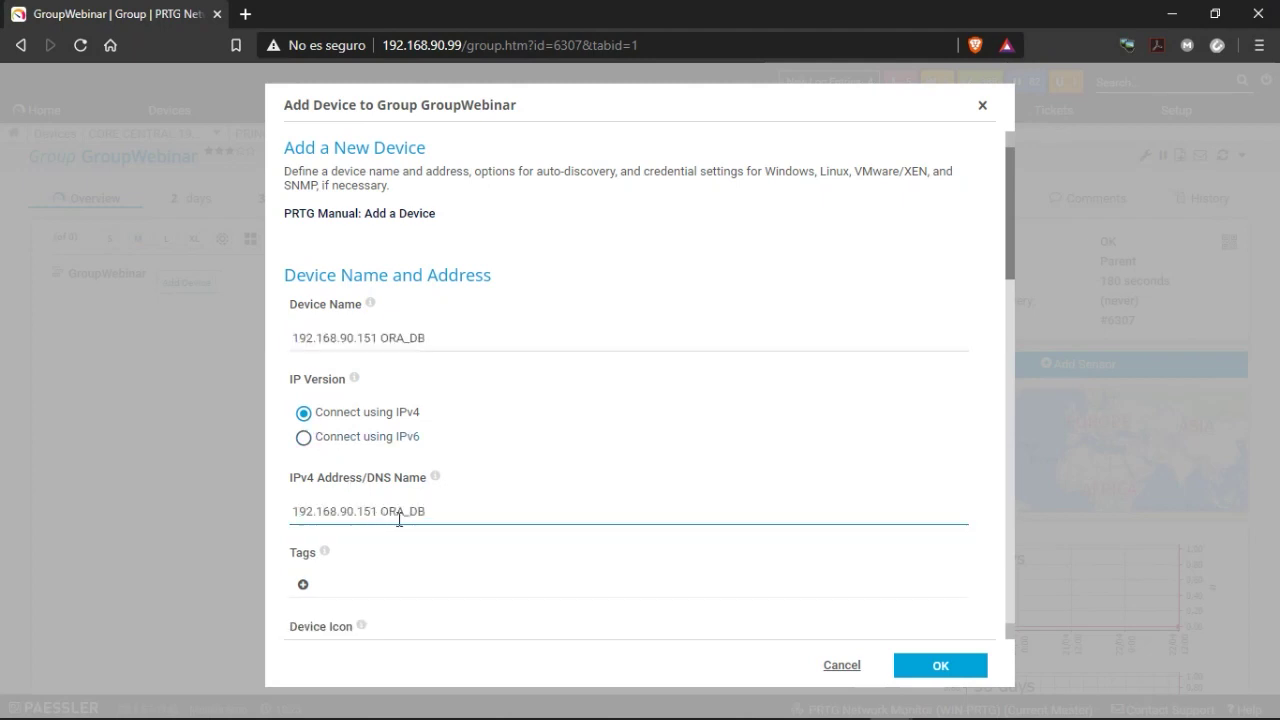
drag(383, 515, 507, 515)
key(BackSpace)
Keep No auto-discovery and inherited credentials, and confirm adding the ORA_DB device.
scroll(420, 495, down, 1)
click(438, 491)
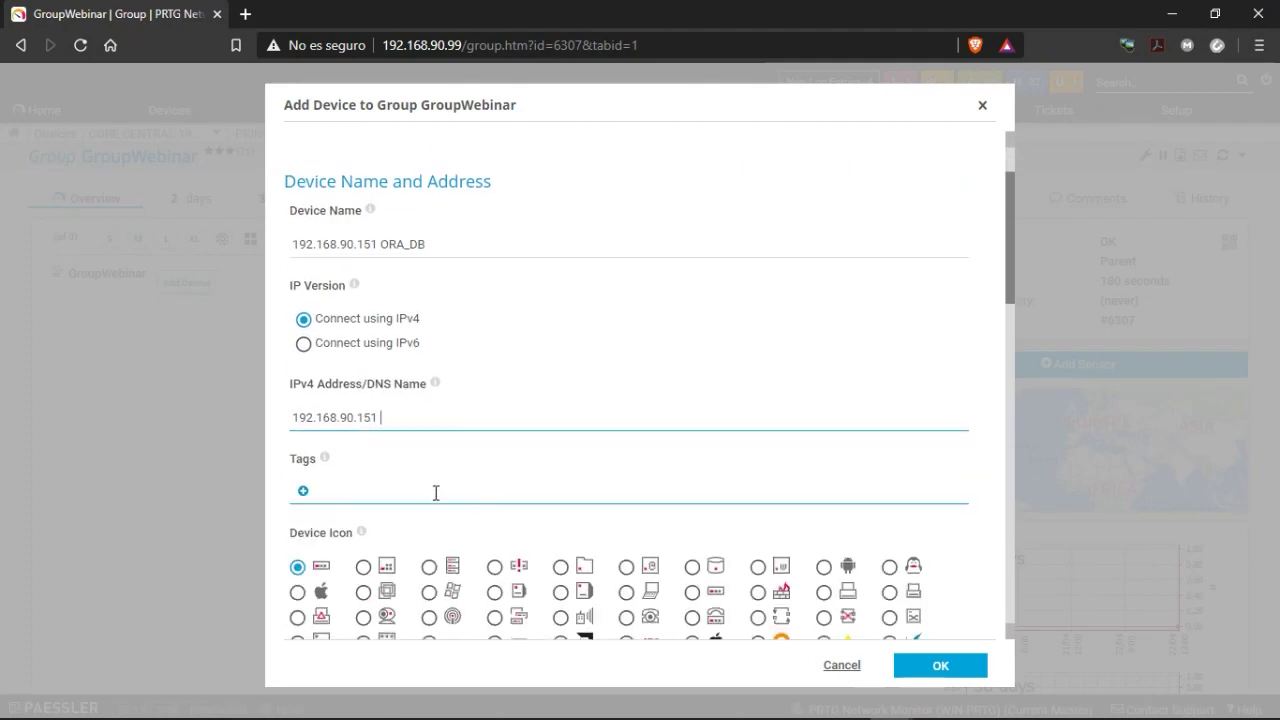
scroll(436, 492, down, 1)
scroll(459, 383, down, 2)
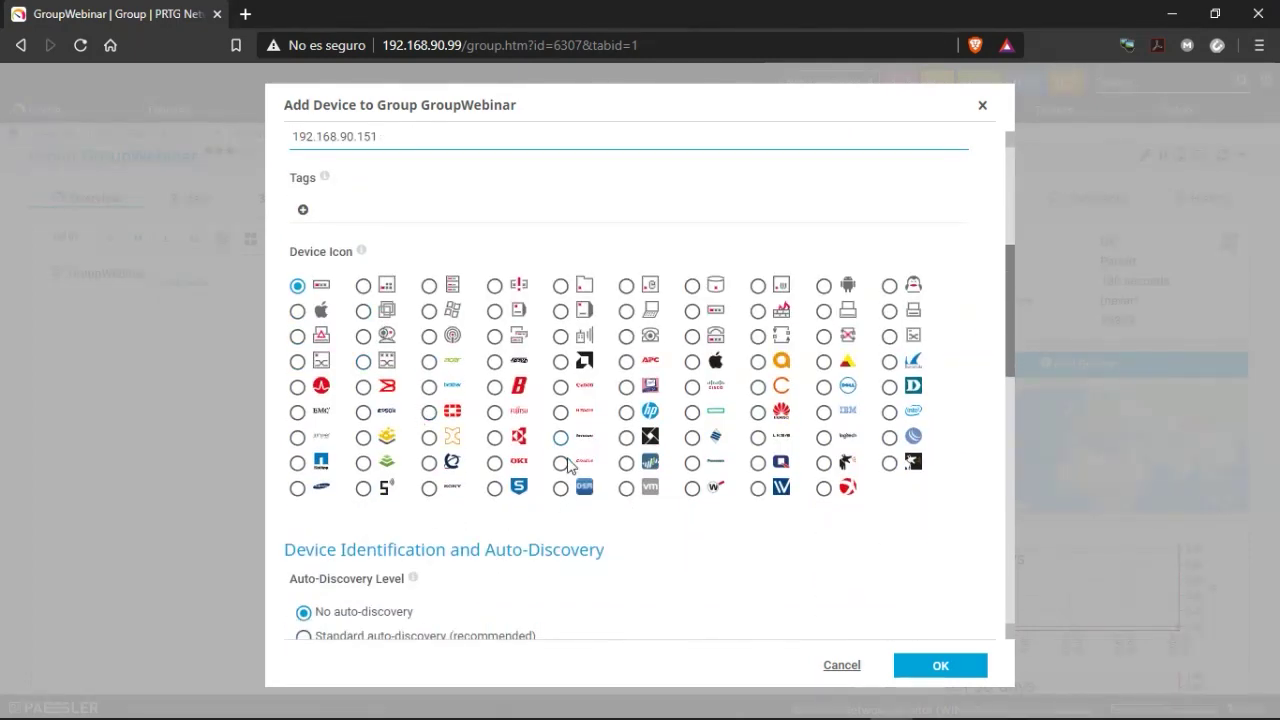
scroll(491, 509, down, 4)
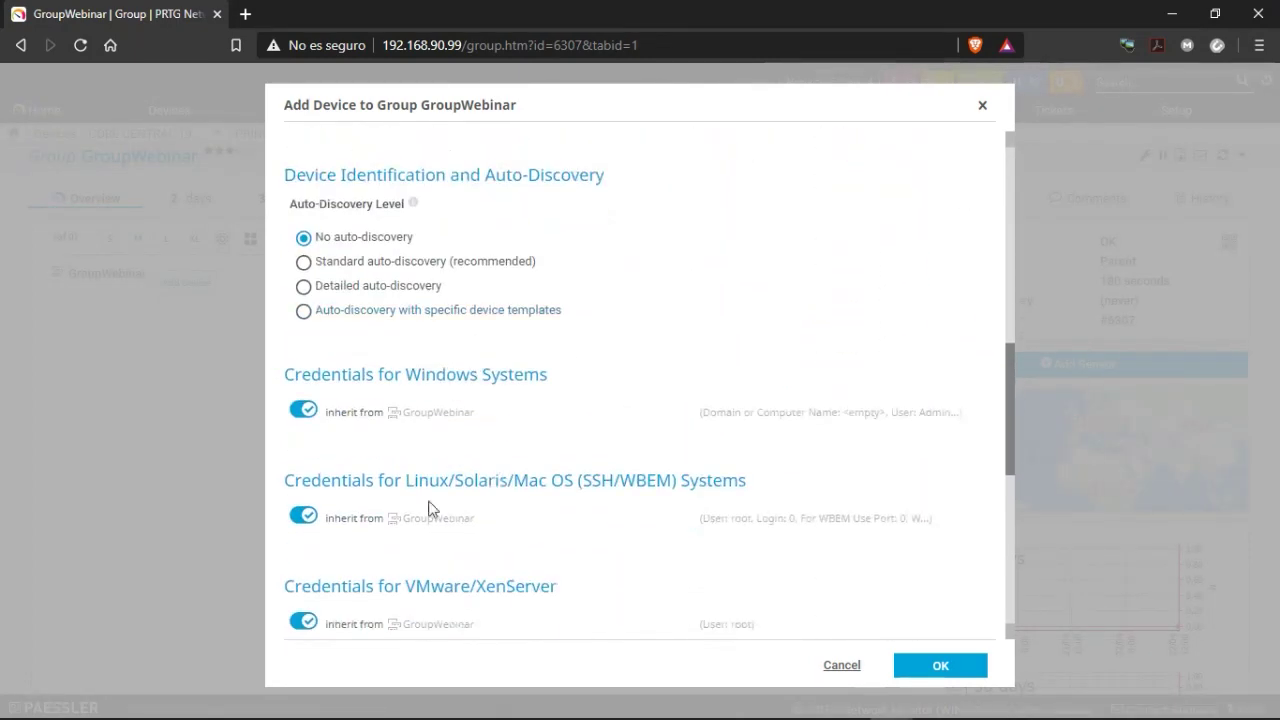
scroll(391, 429, down, 3)
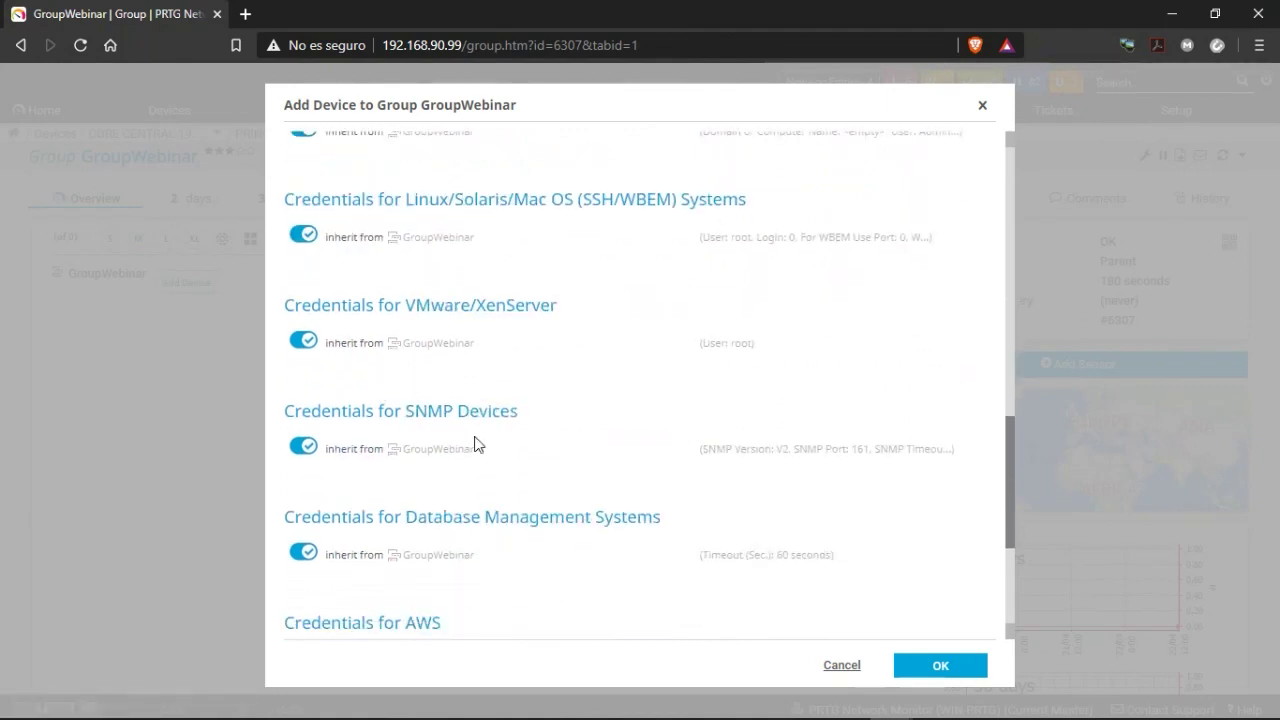
click(935, 667)
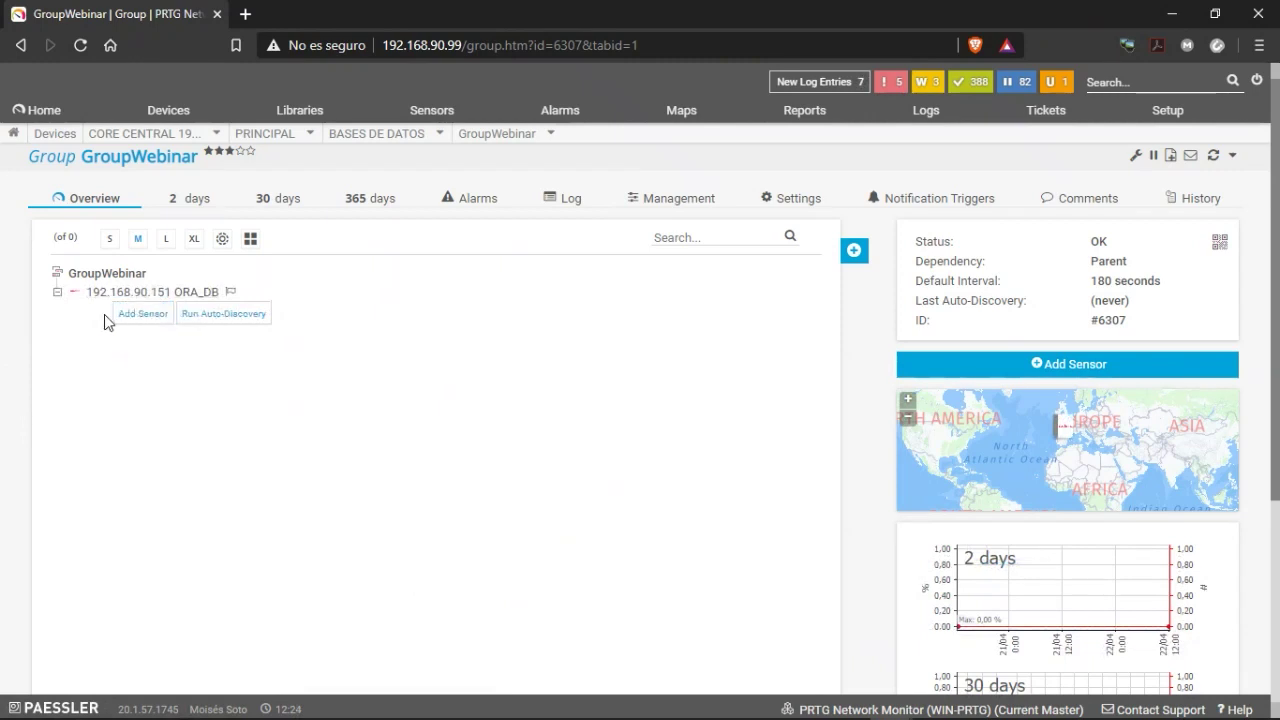
Add a Ping sensor with default settings to the ORA_DB device.
click(141, 318)
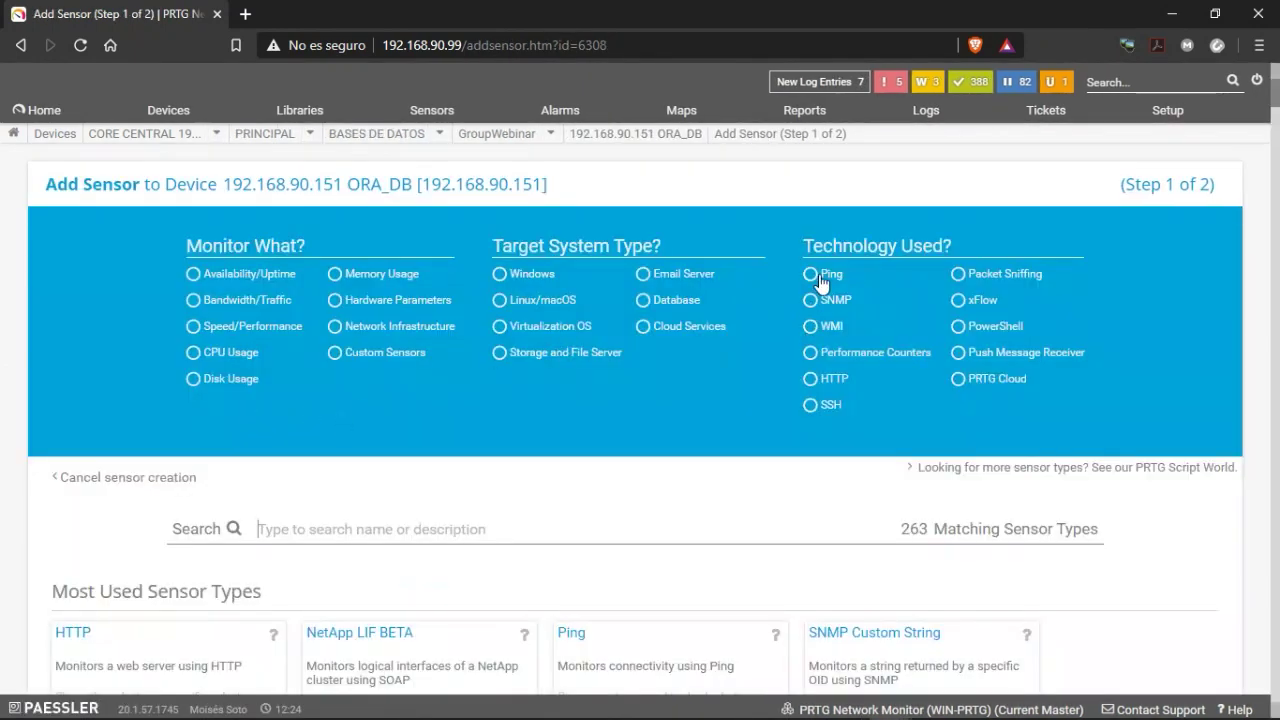
scroll(566, 487, down, 2)
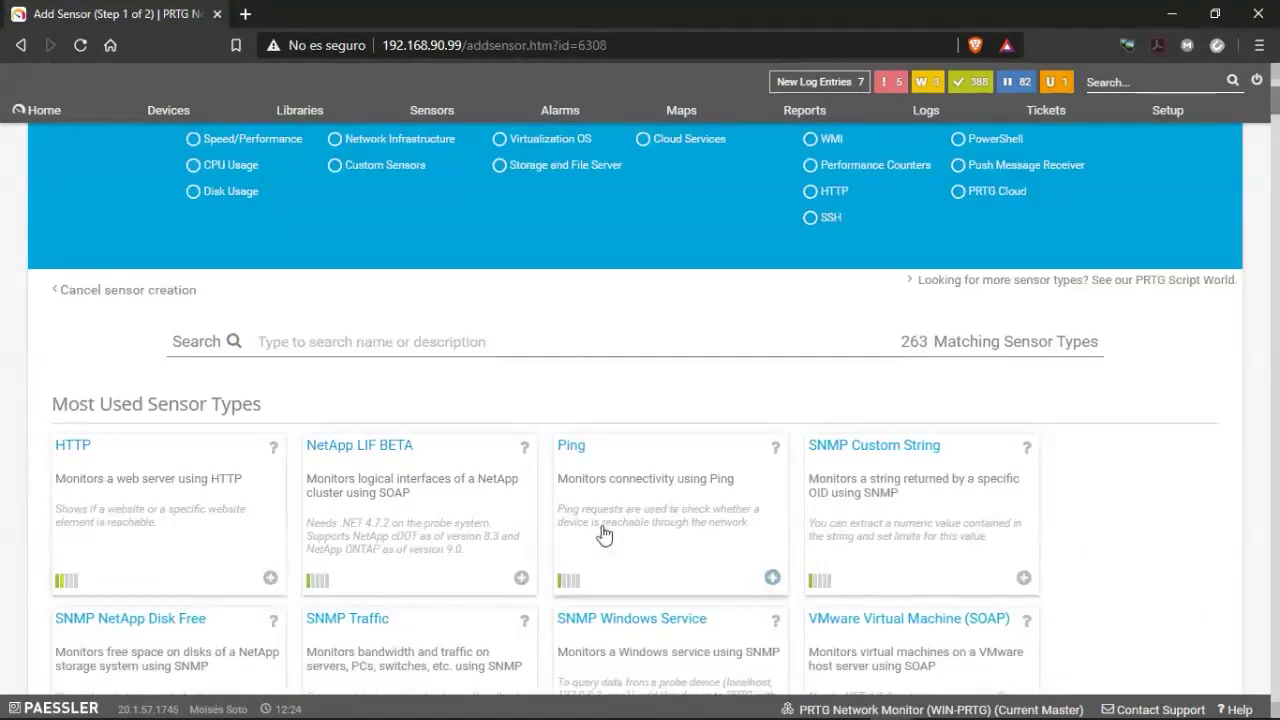
click(660, 516)
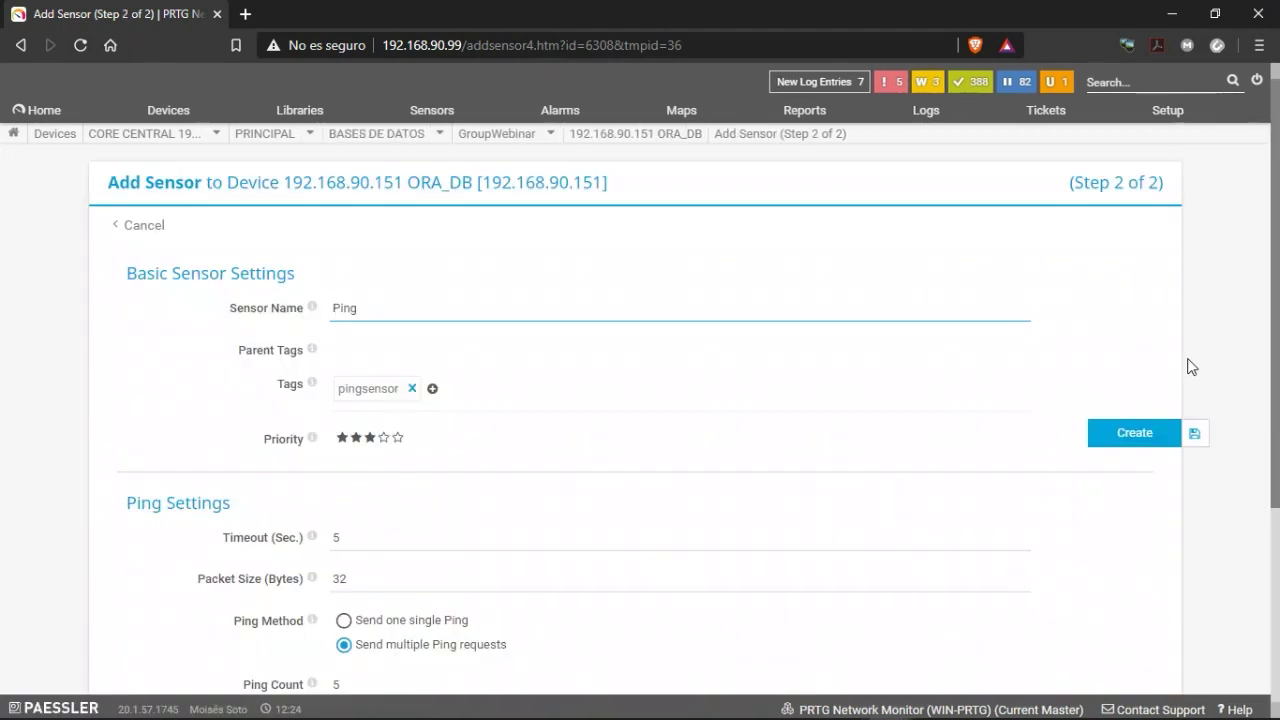
click(1127, 433)
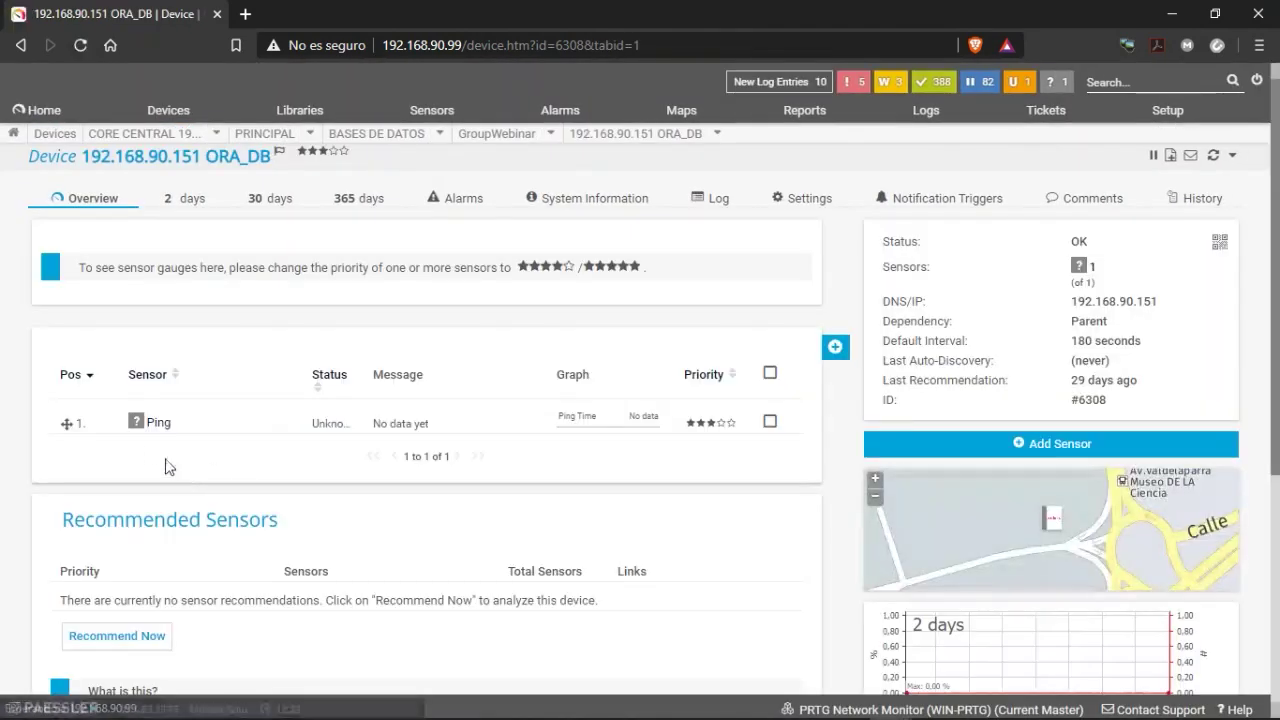
Run Scan Now on the Ping sensor, check its details, and return to the ORA_DB page.
right_click(159, 424)
click(176, 446)
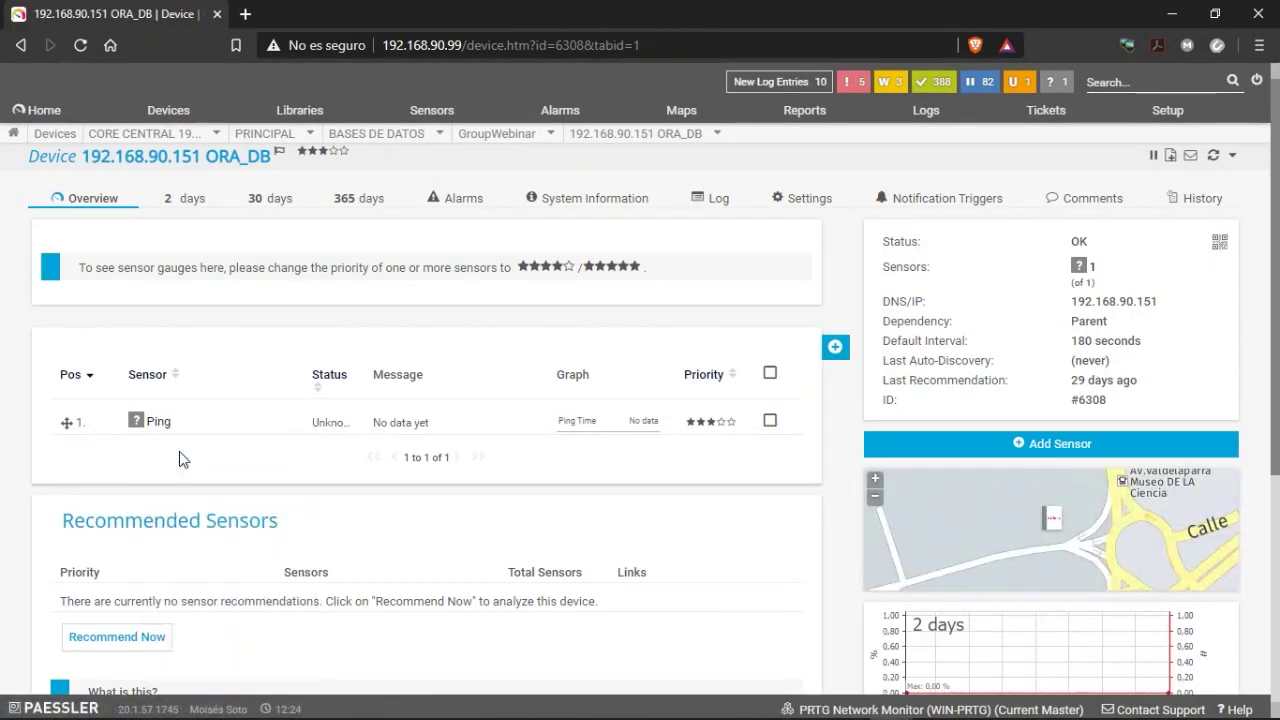
right_click(167, 425)
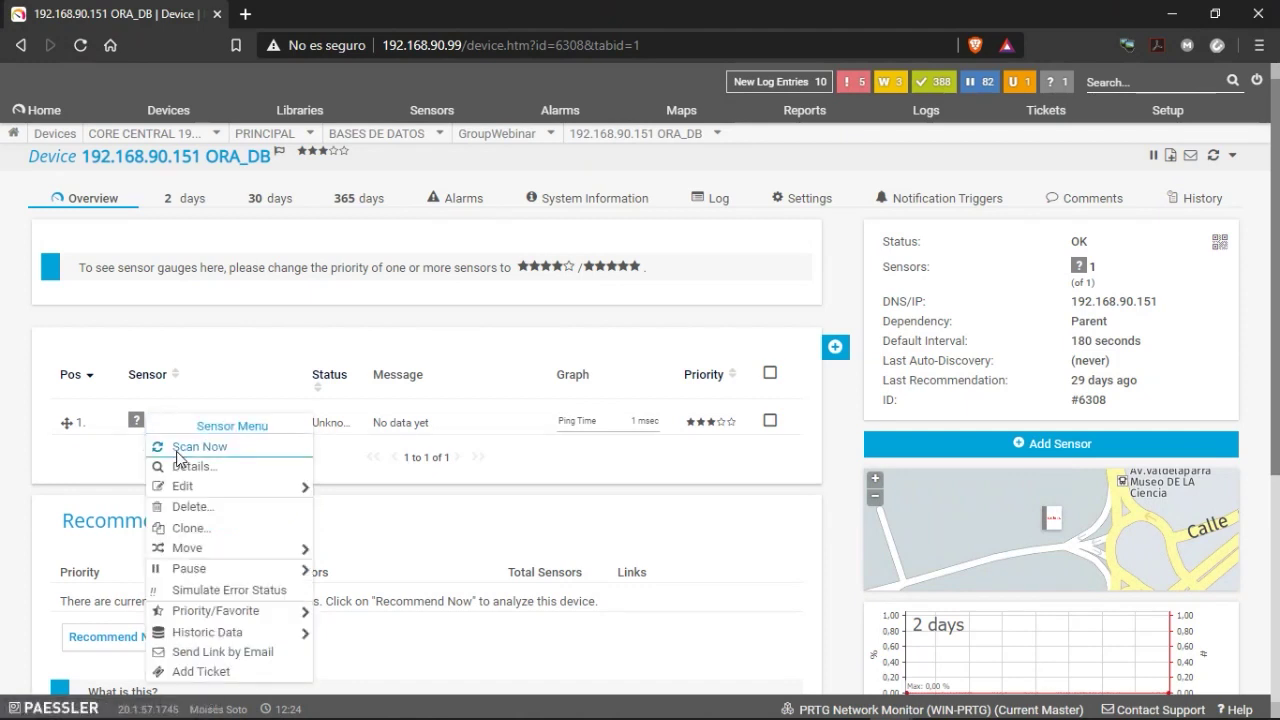
click(176, 446)
mouse_move(168, 423)
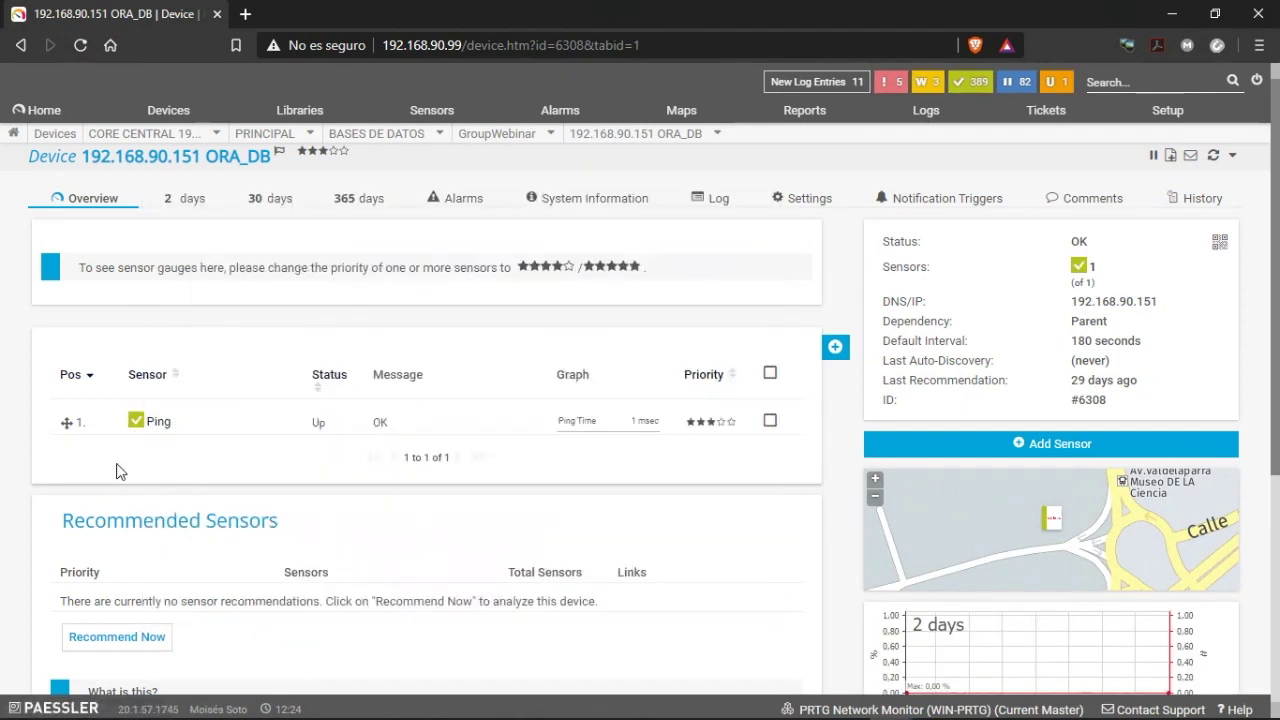
click(158, 424)
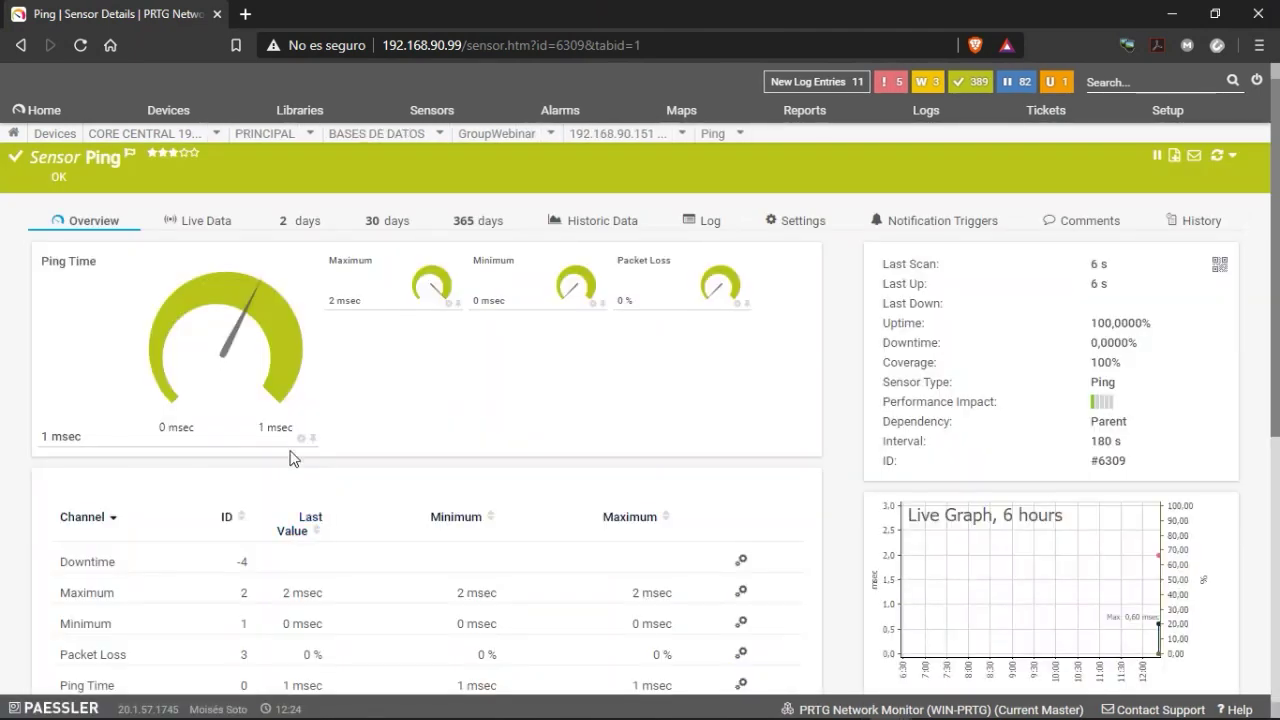
scroll(440, 448, down, 1)
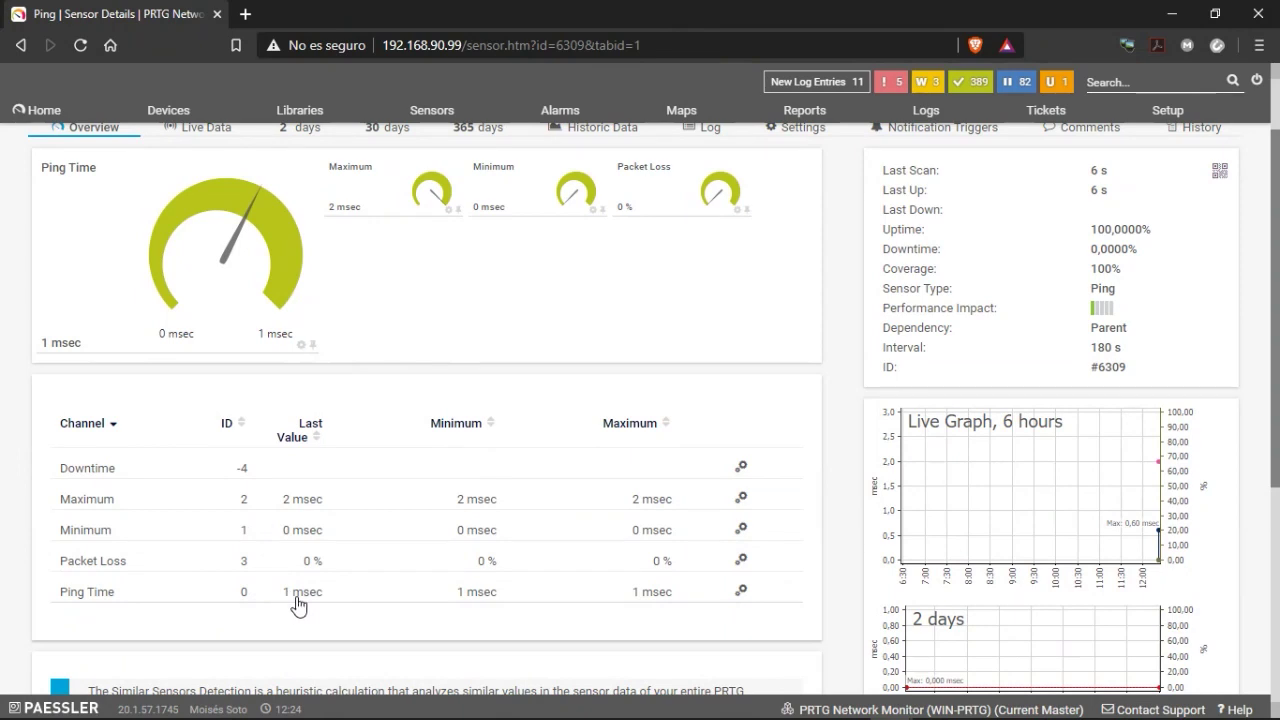
scroll(583, 514, up, 1)
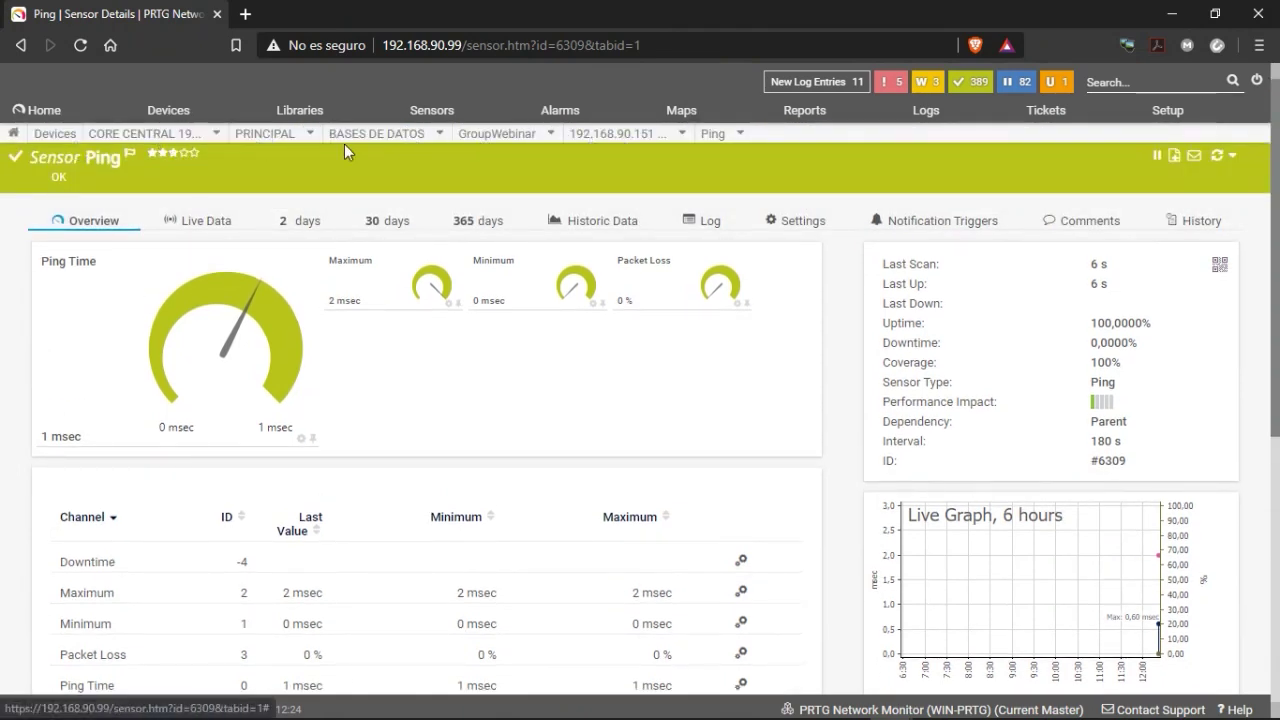
click(618, 136)
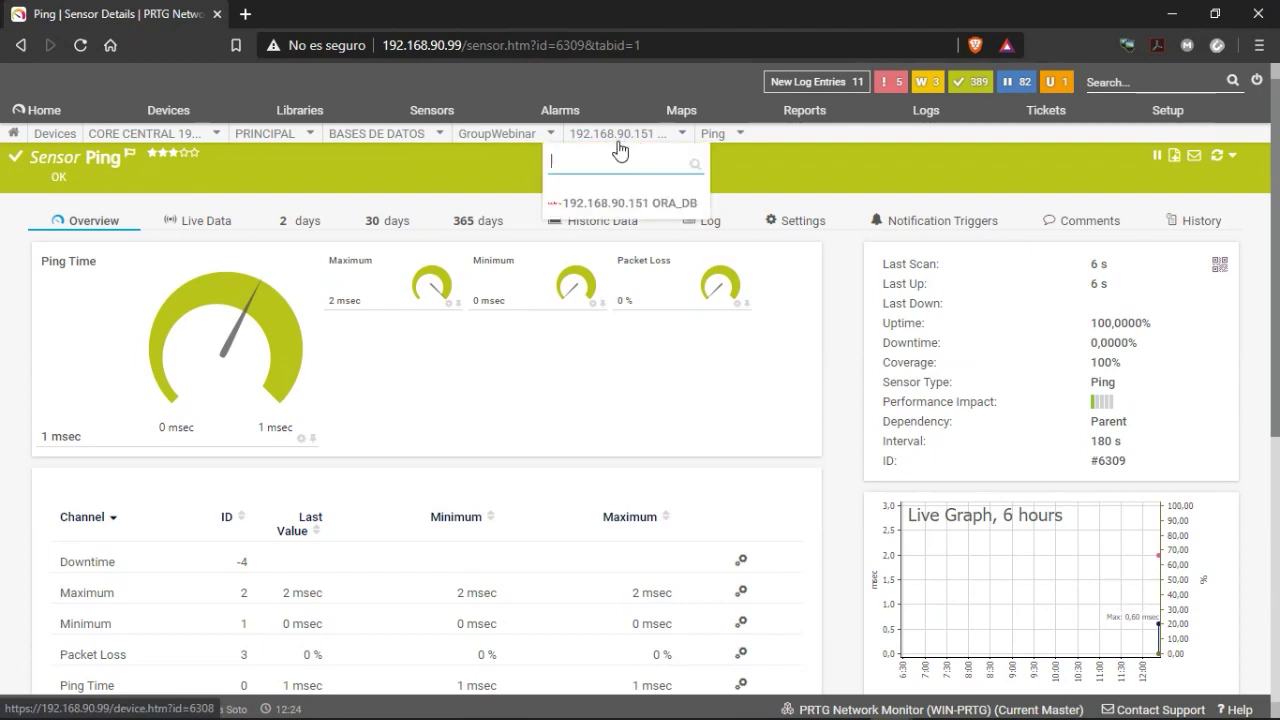
click(596, 205)
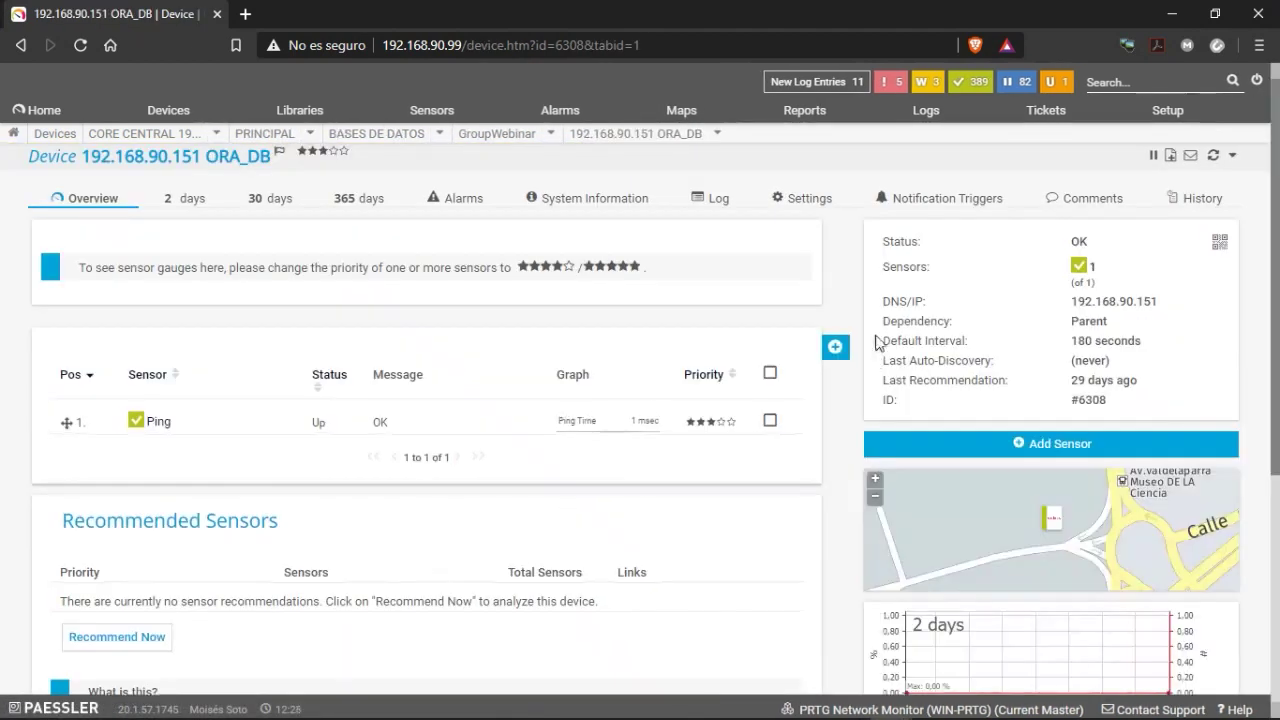
Add an SNMP CPU Load sensor to ORA_DB, found via the Windows and SNMP filters.
click(838, 347)
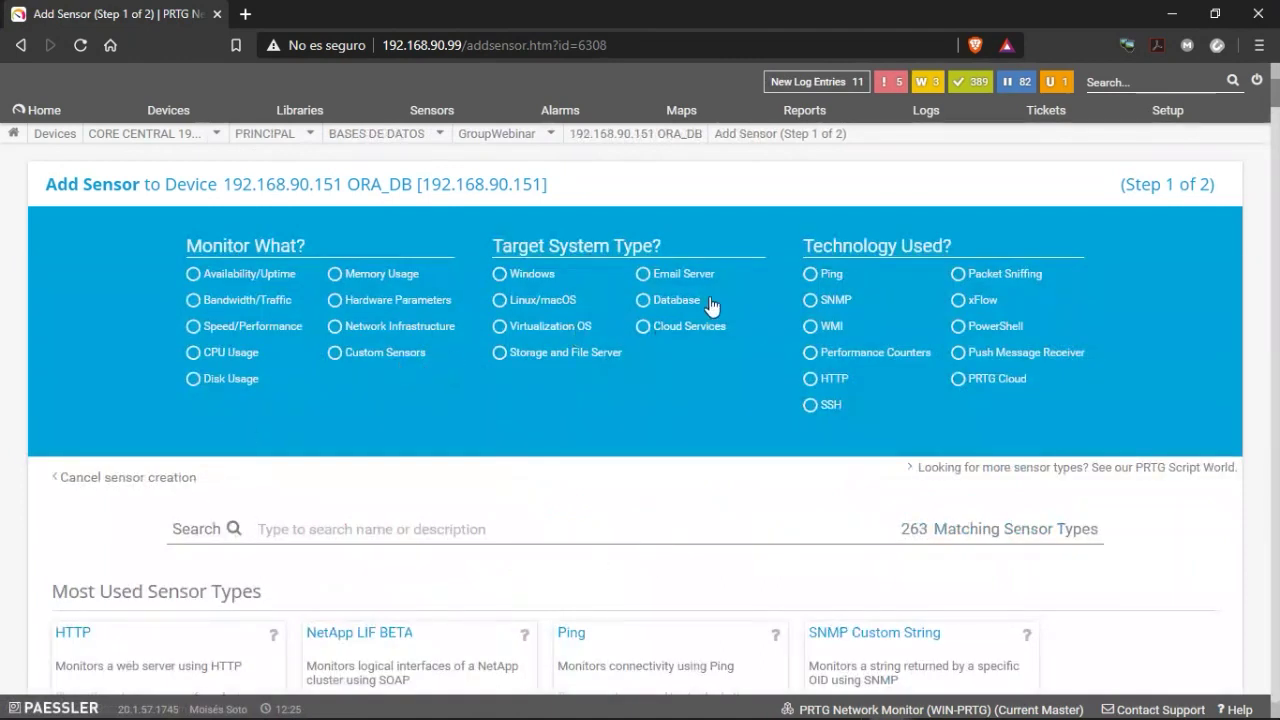
click(519, 276)
scroll(620, 280, down, 1)
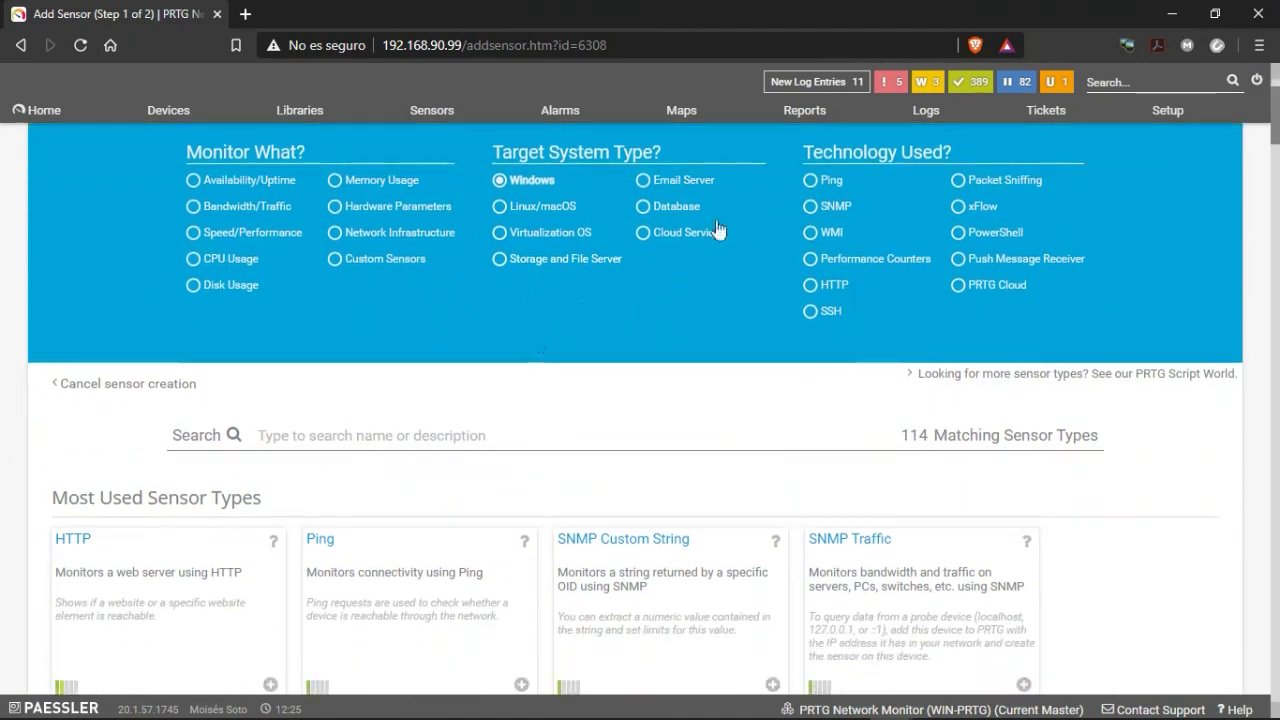
click(824, 214)
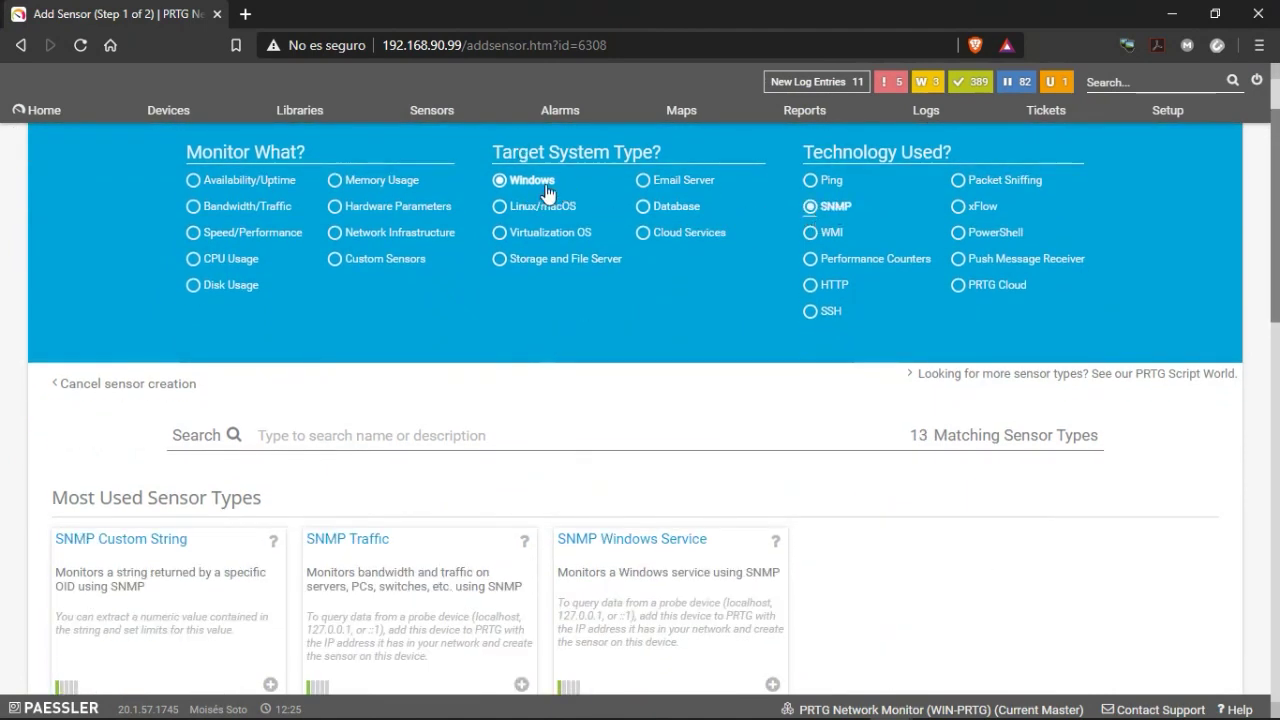
scroll(374, 522, down, 4)
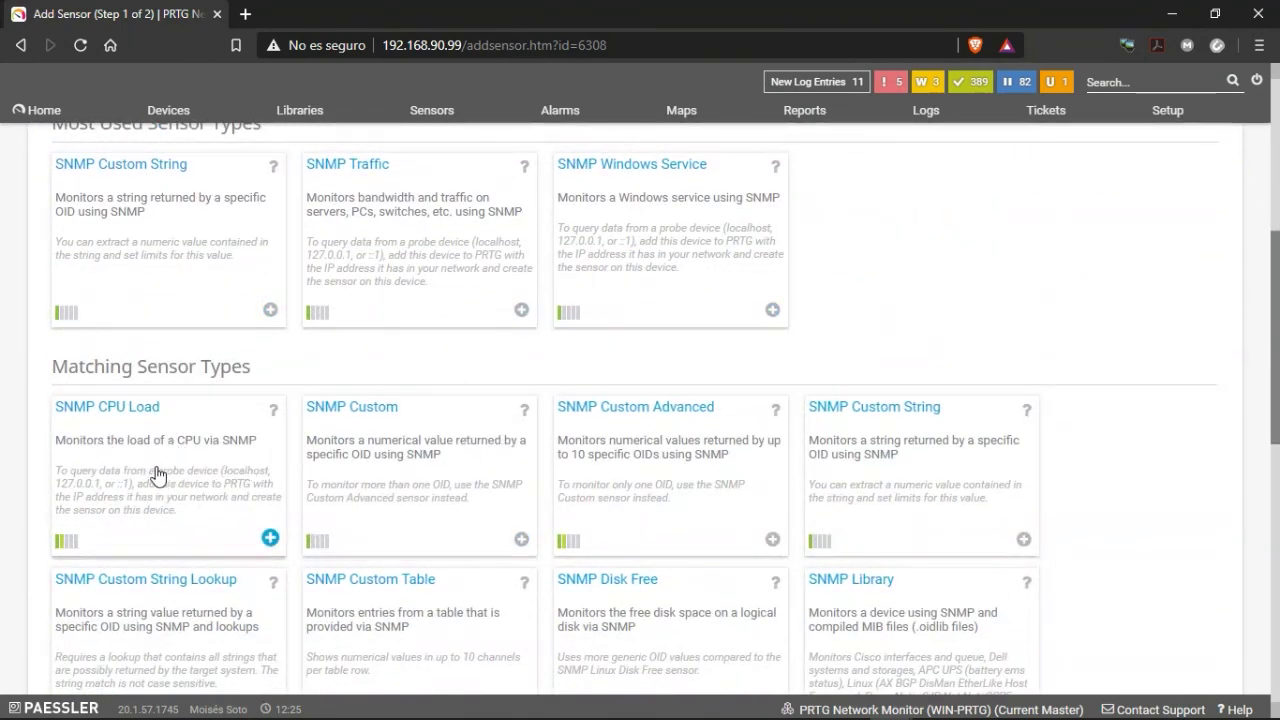
scroll(628, 471, down, 3)
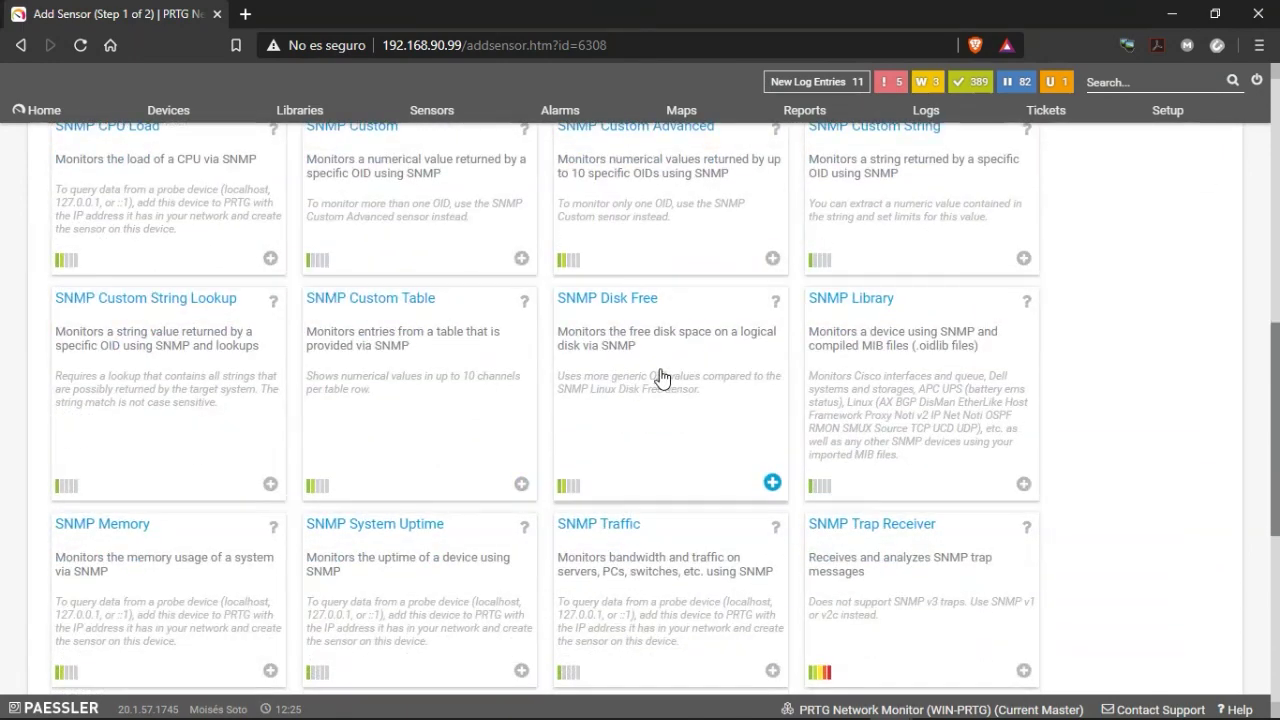
scroll(651, 377, down, 1)
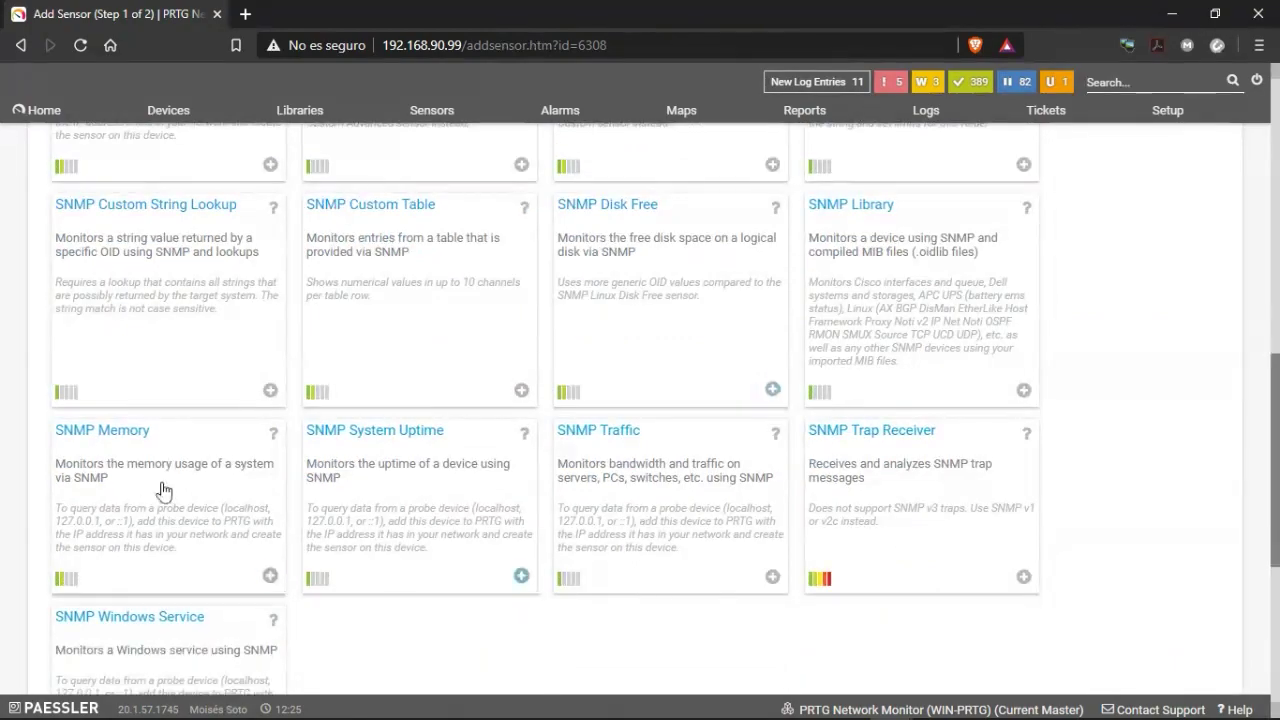
scroll(130, 505, up, 10)
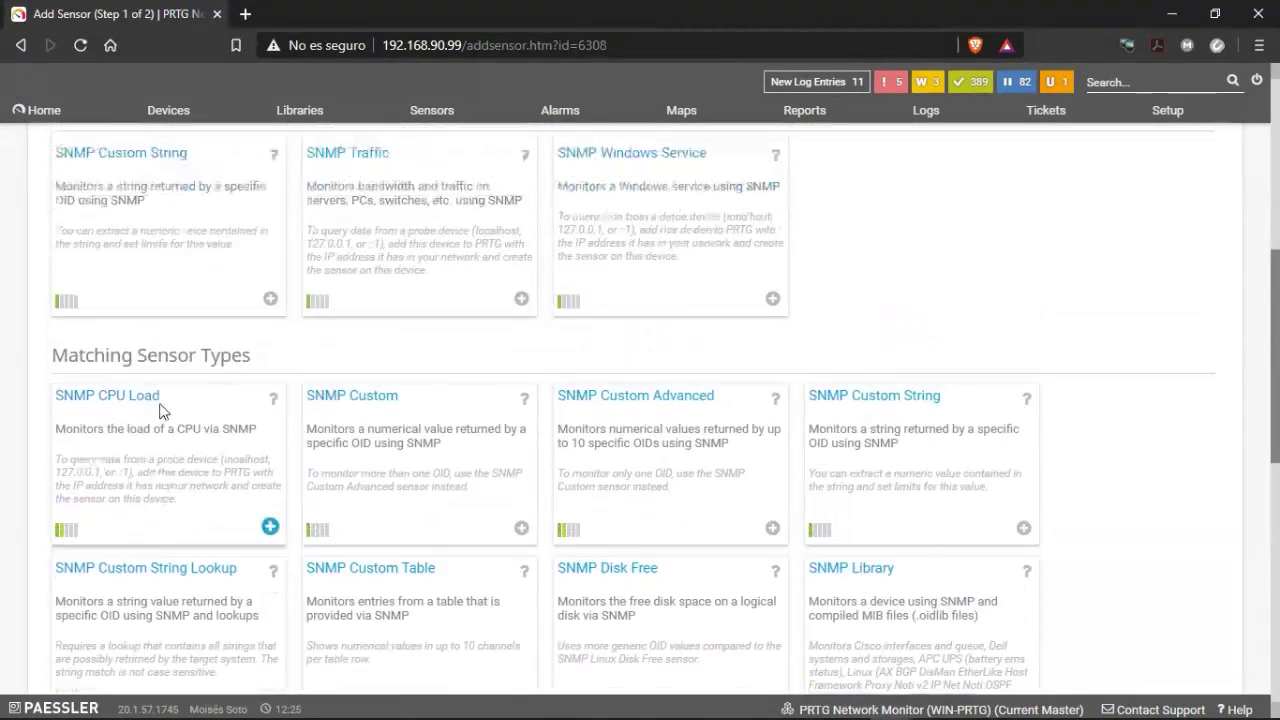
scroll(140, 628, down, 5)
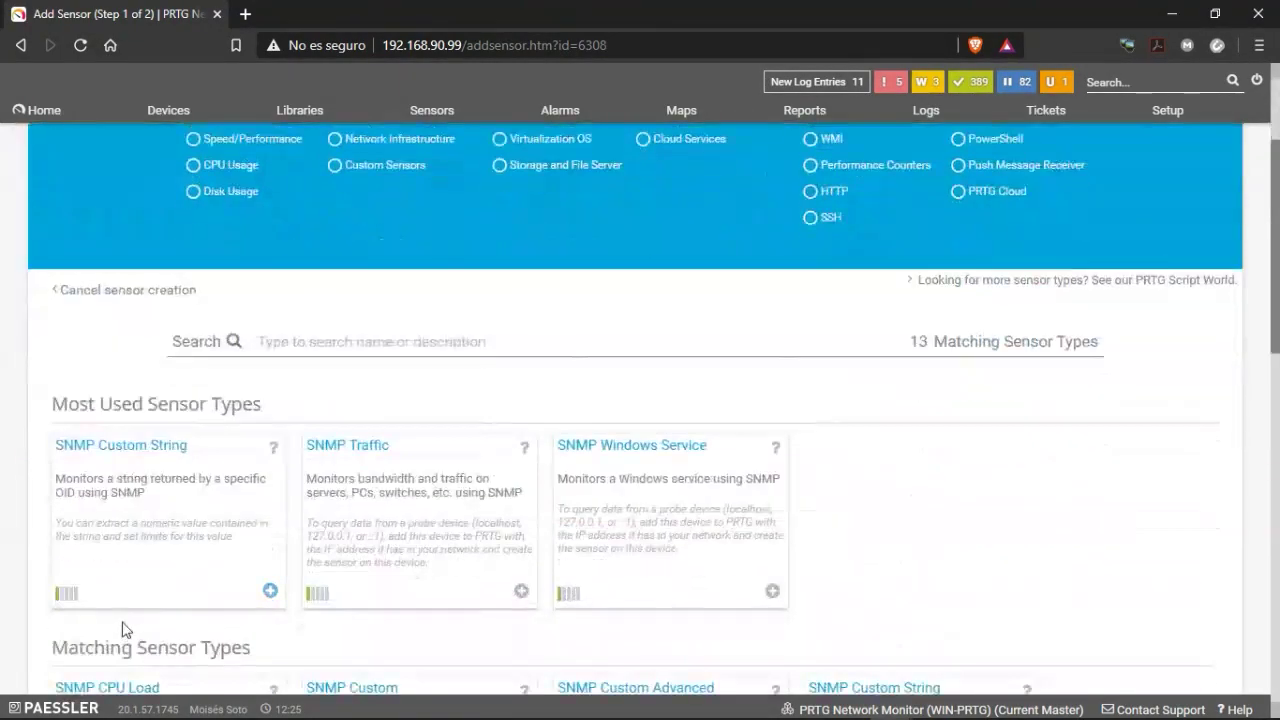
click(162, 464)
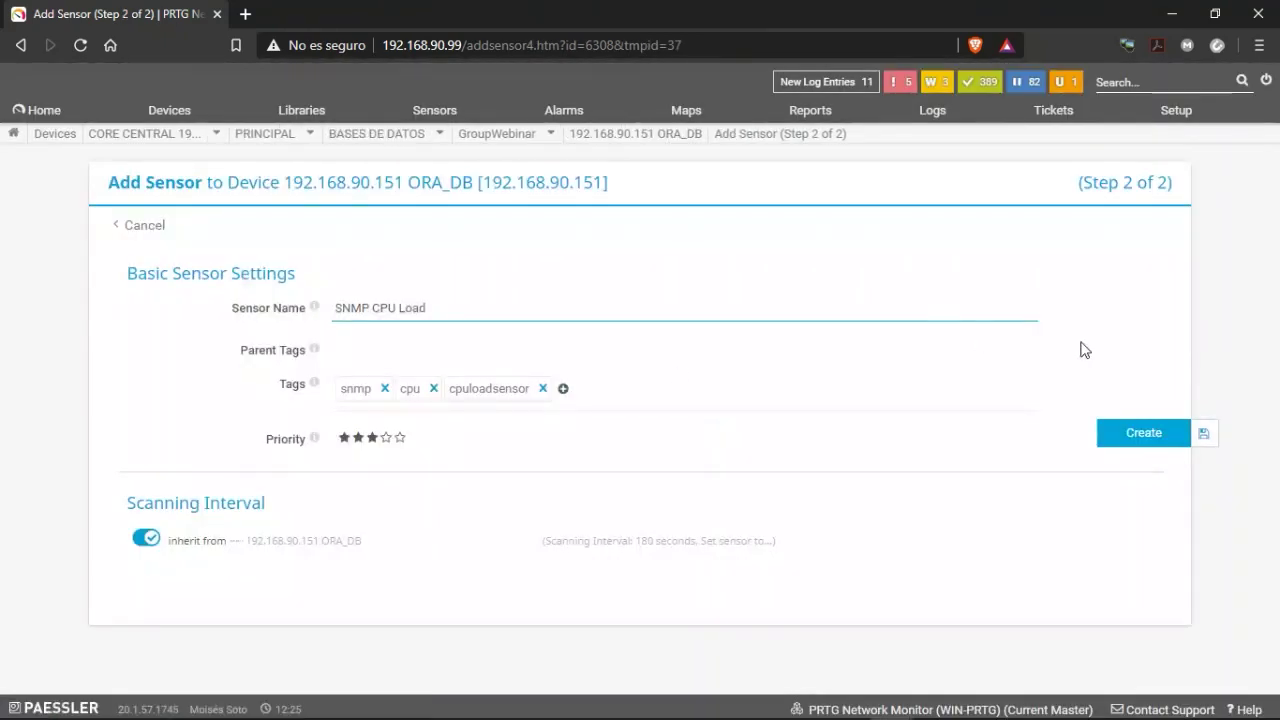
click(1131, 438)
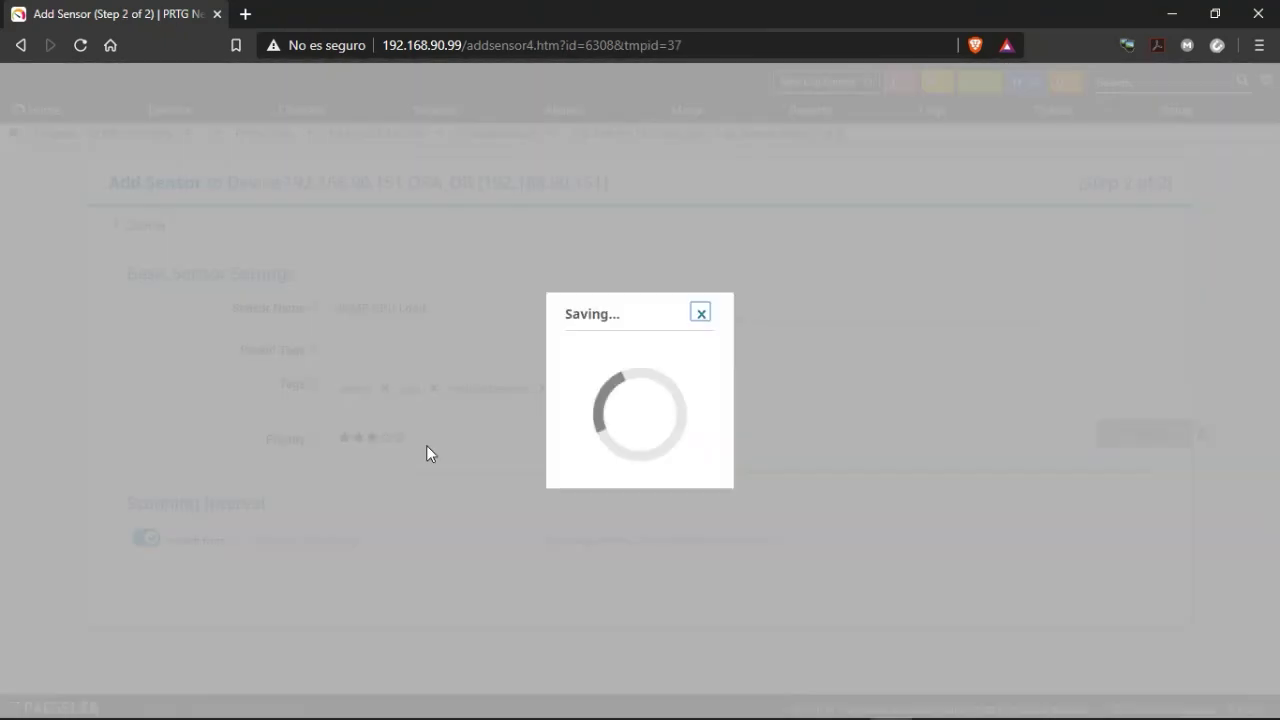
click(740, 460)
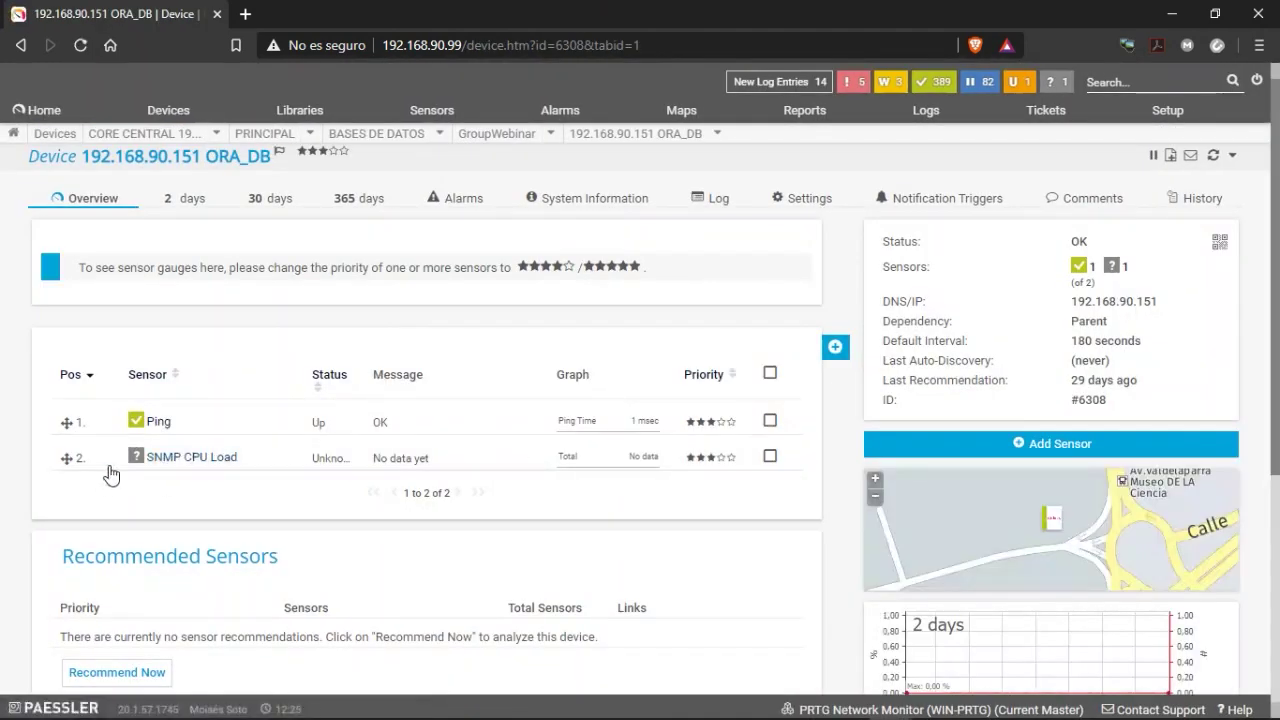
Run Scan Now on the SNMP CPU Load sensor.
right_click(173, 470)
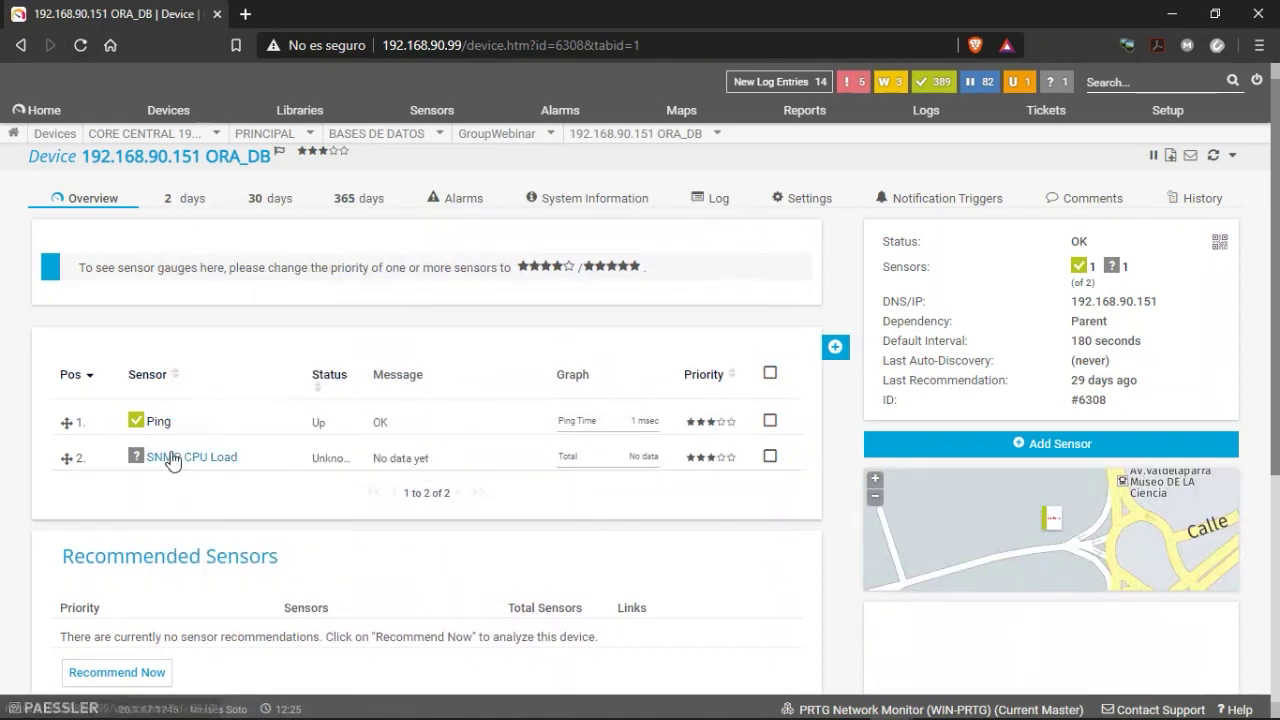
right_click(173, 460)
click(203, 369)
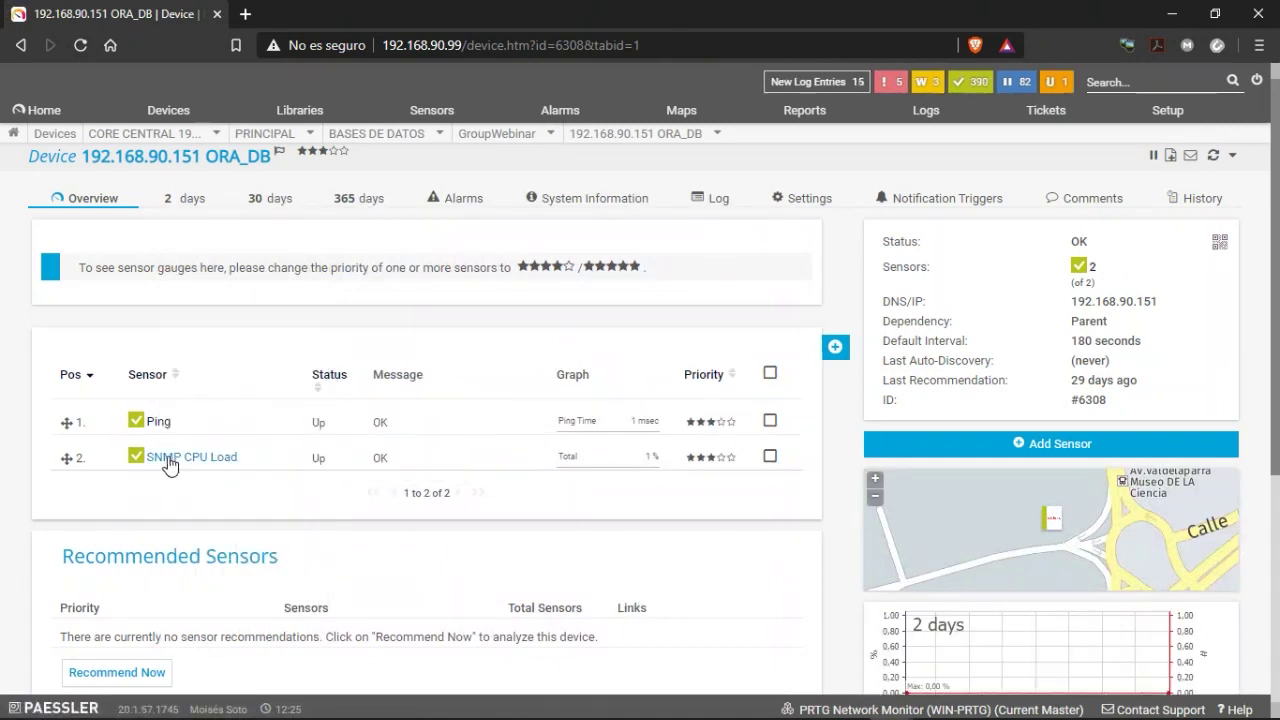
Review the SNMP CPU Load details, return to ORA_DB, and launch the Add Sensor wizard.
click(168, 460)
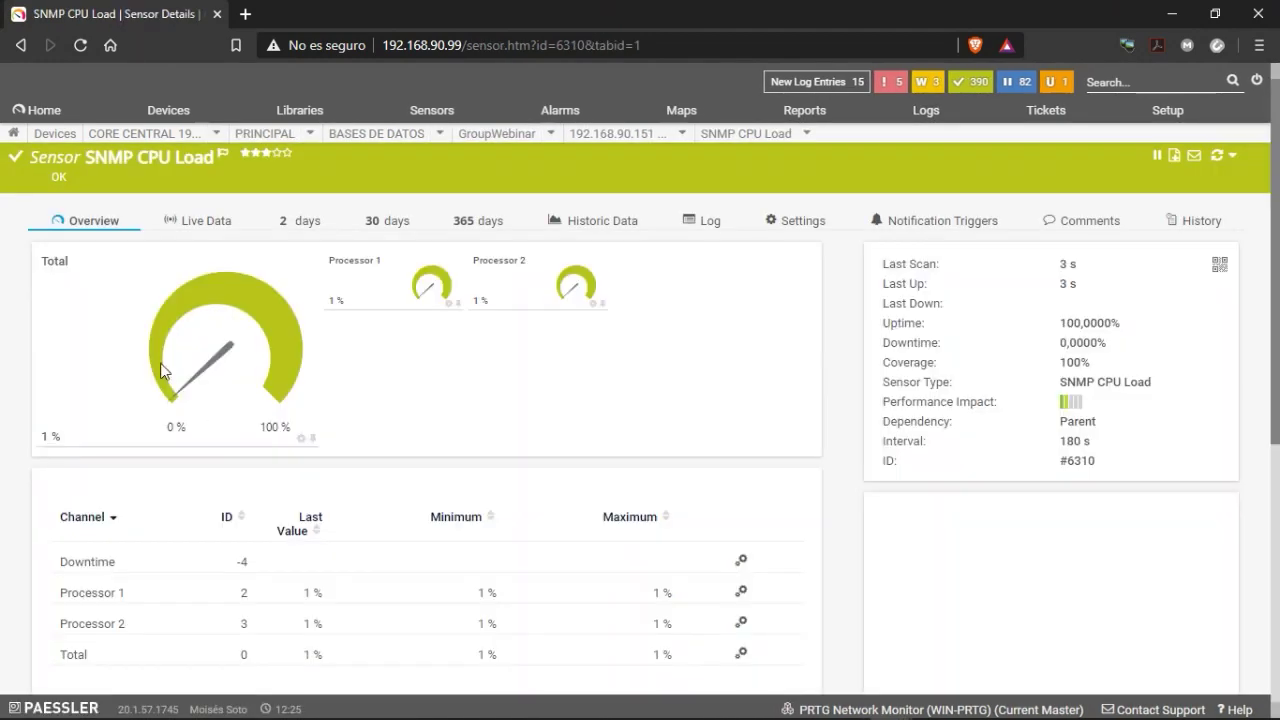
scroll(580, 463, down, 2)
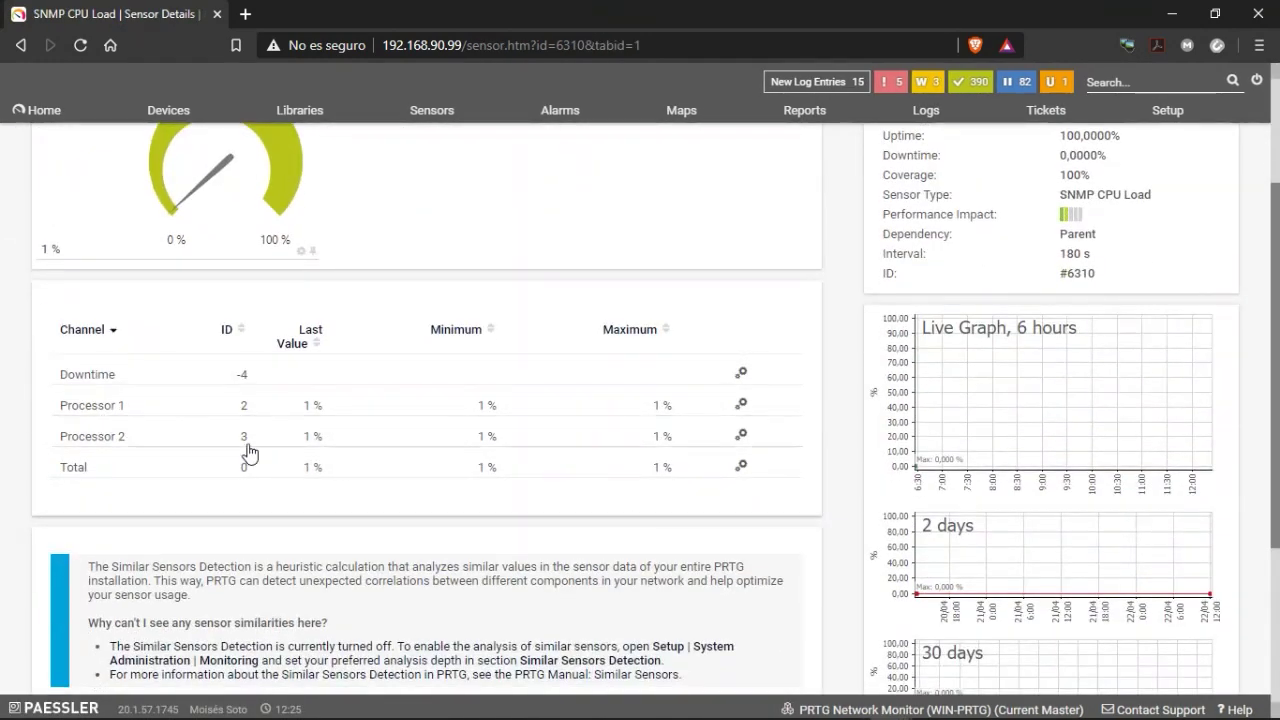
scroll(300, 458, up, 2)
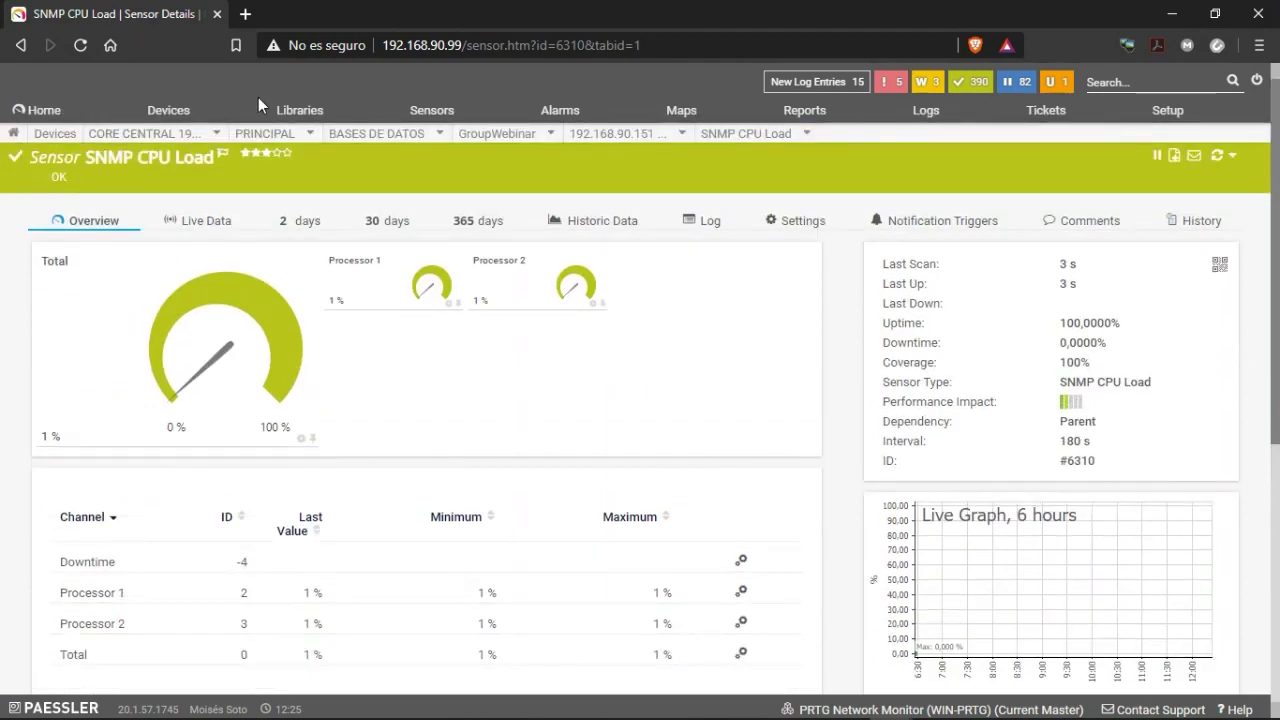
mouse_move(601, 139)
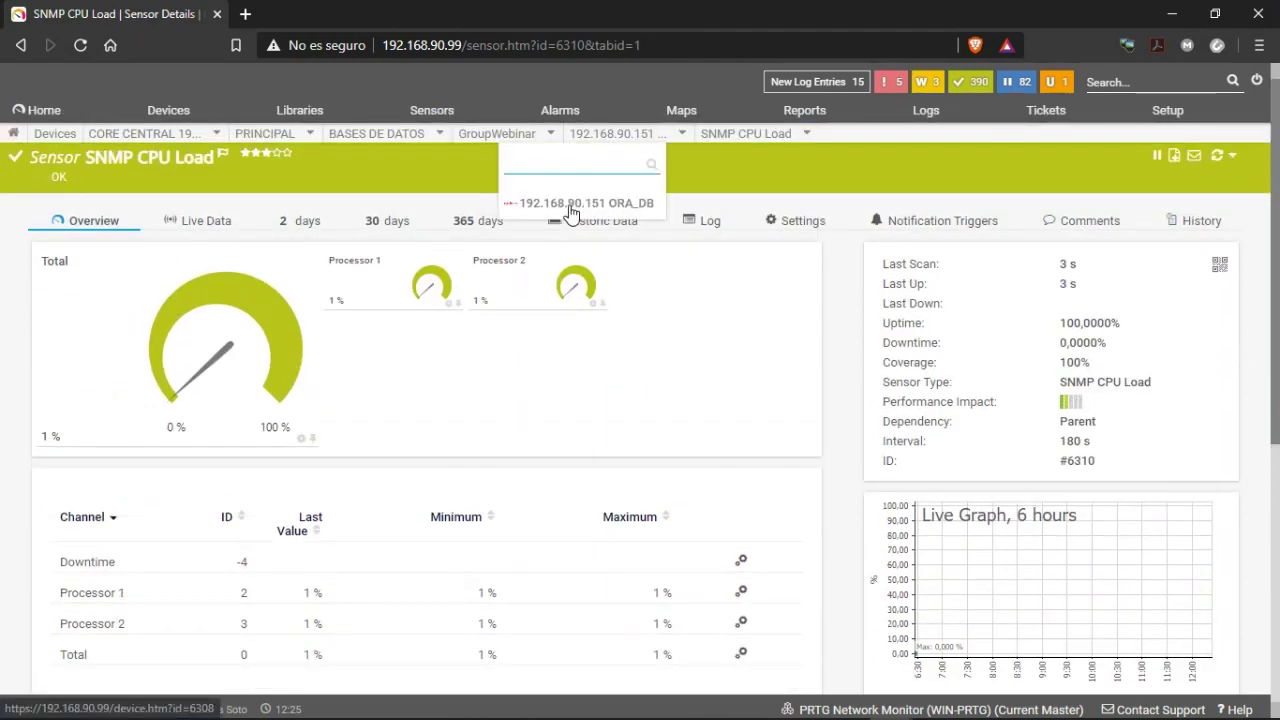
click(571, 210)
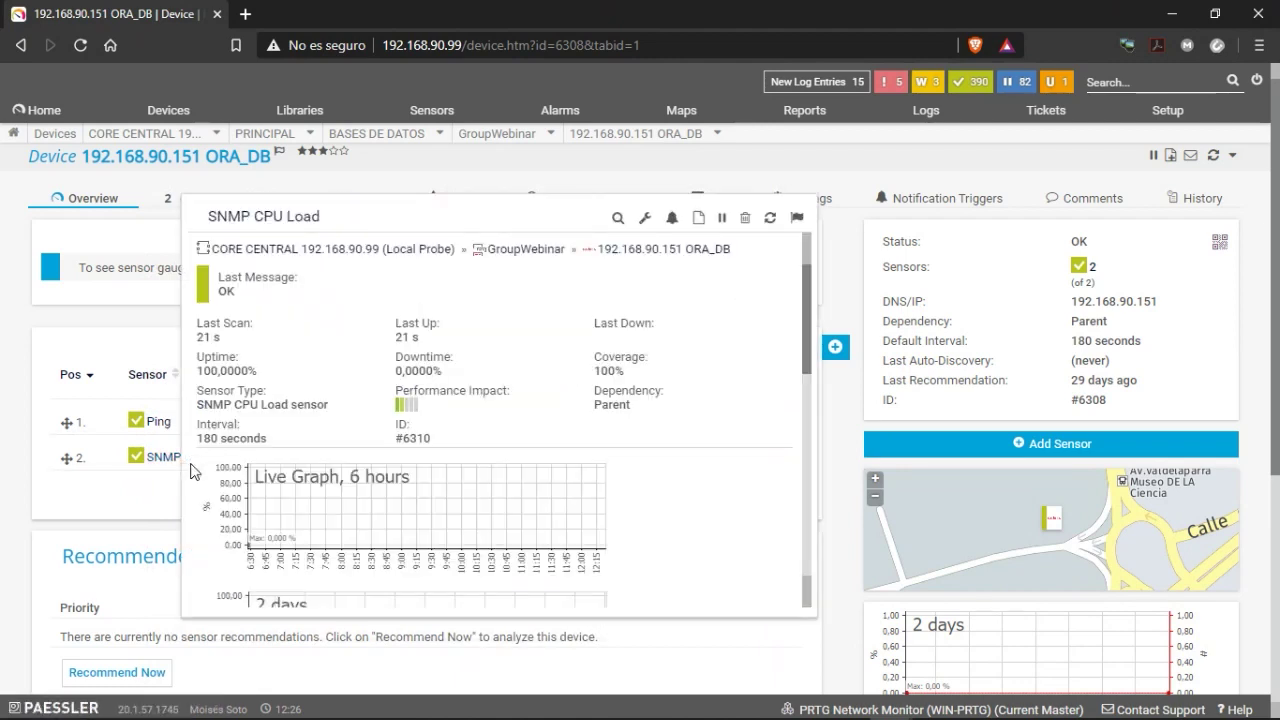
click(835, 347)
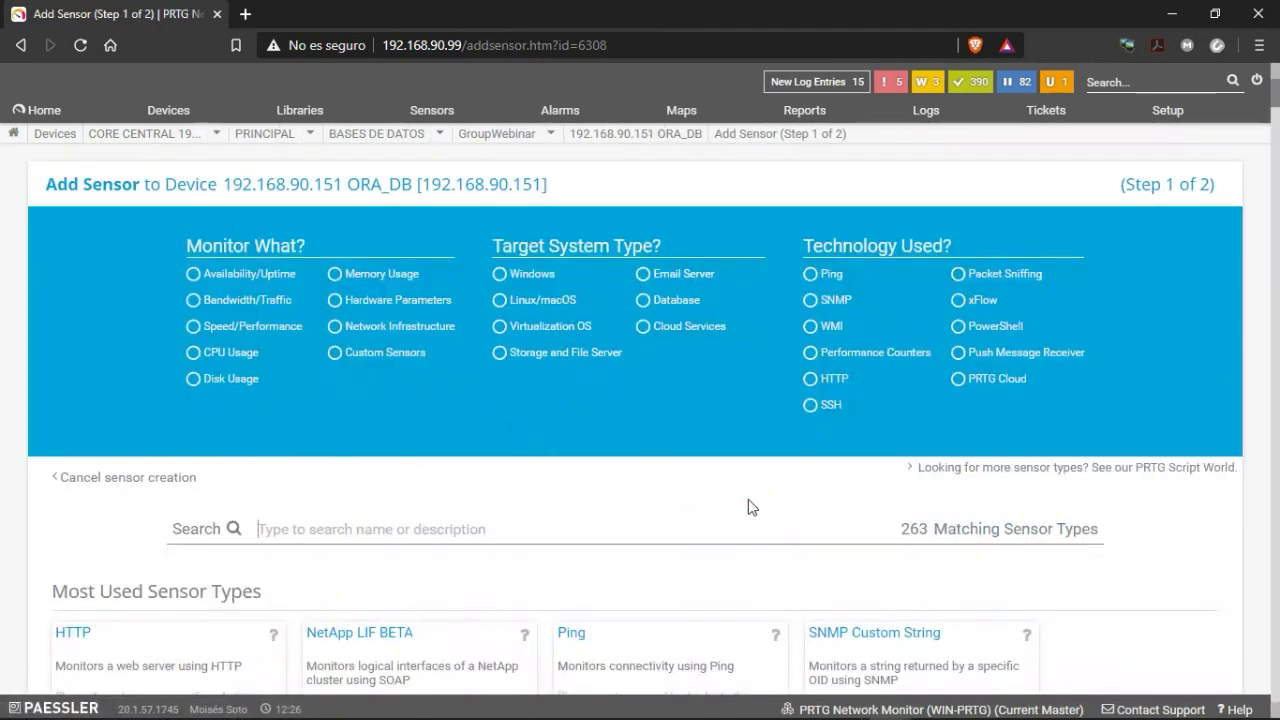
Filter sensor types to Windows targets and SNMP, dropping the leftover Ping technology filter.
scroll(578, 533, down, 1)
scroll(523, 448, up, 1)
click(510, 275)
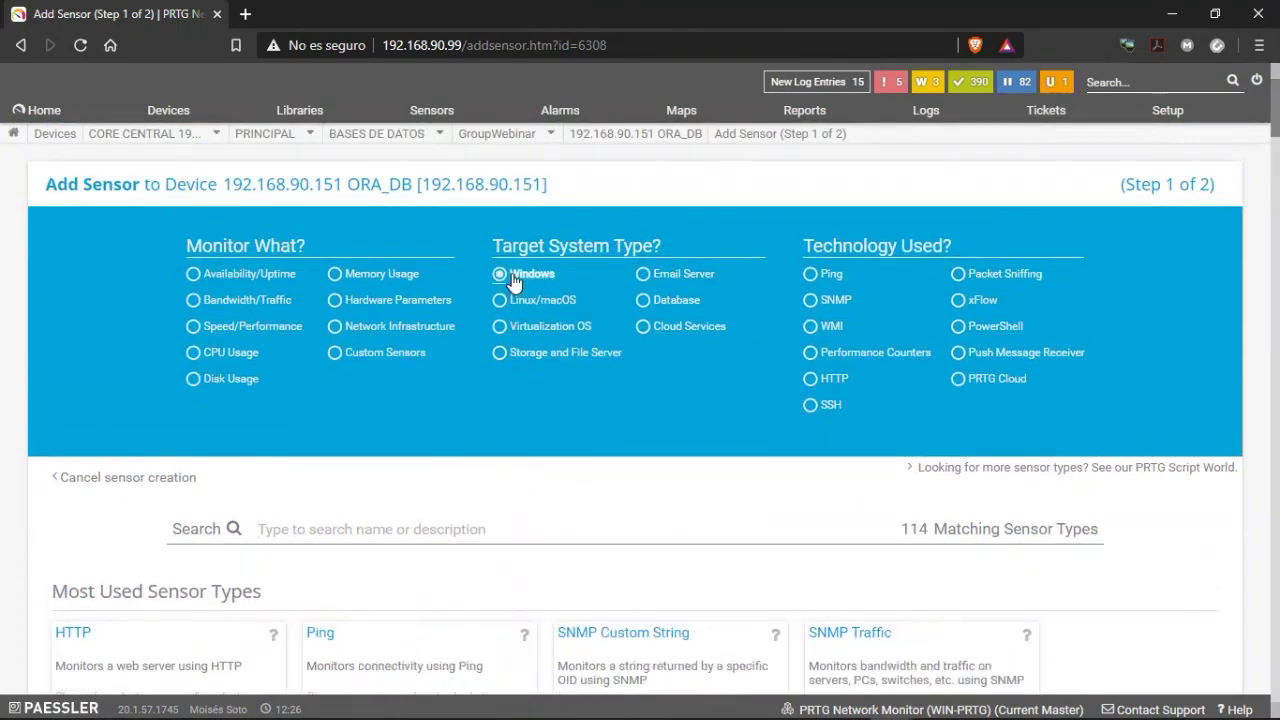
click(816, 274)
click(812, 312)
scroll(643, 480, down, 3)
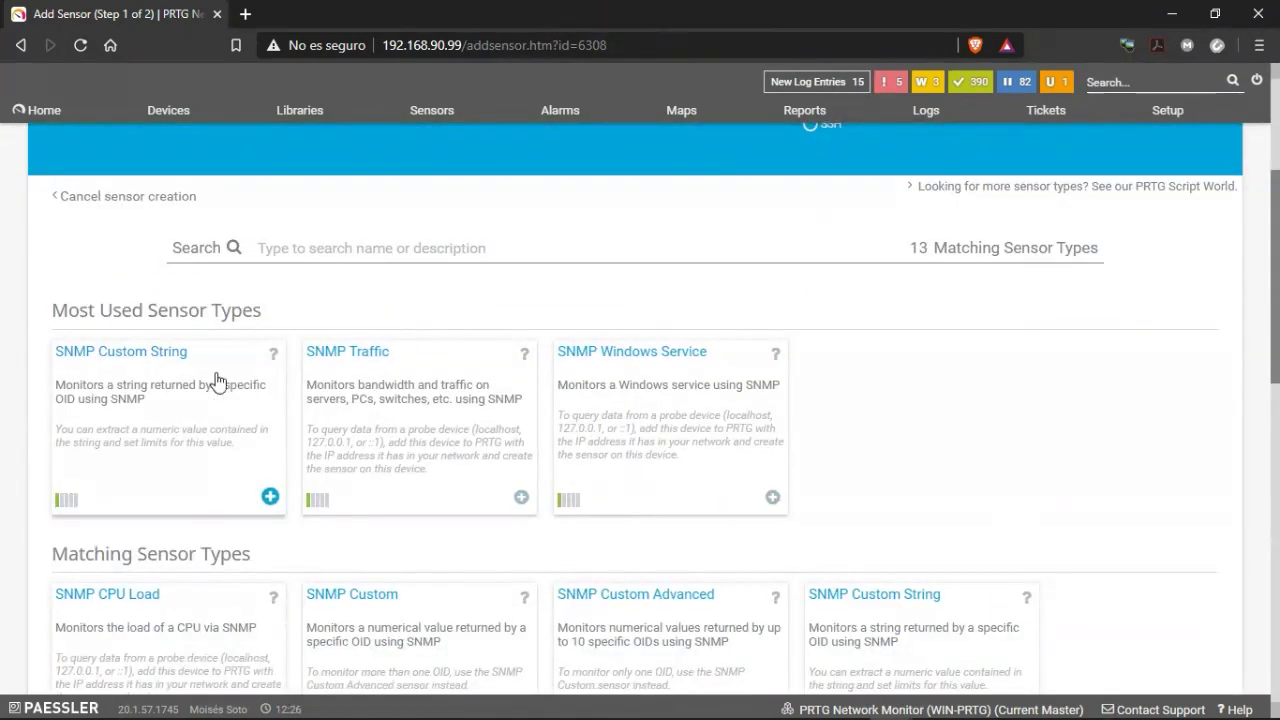
scroll(600, 380, down, 1)
scroll(860, 398, down, 1)
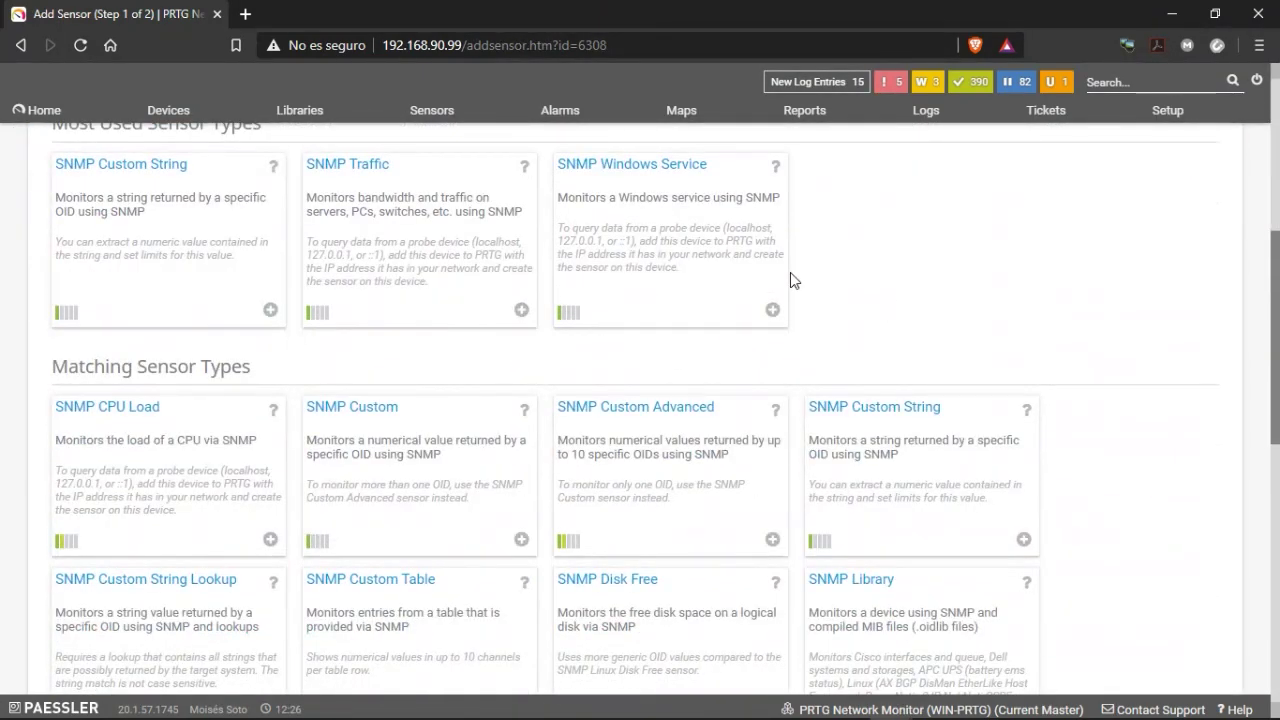
scroll(917, 336, down, 2)
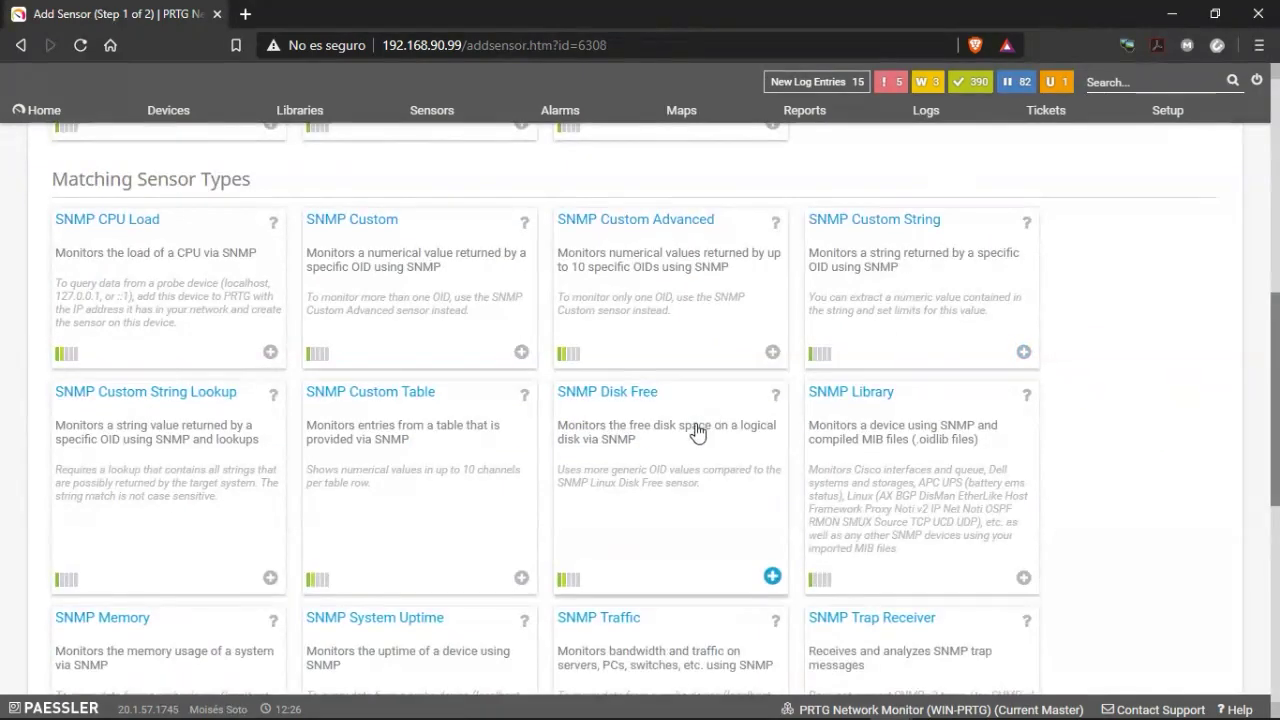
Reload to clear filters, then apply SNMP and Windows again, leaving 13 sensor types.
key(F5)
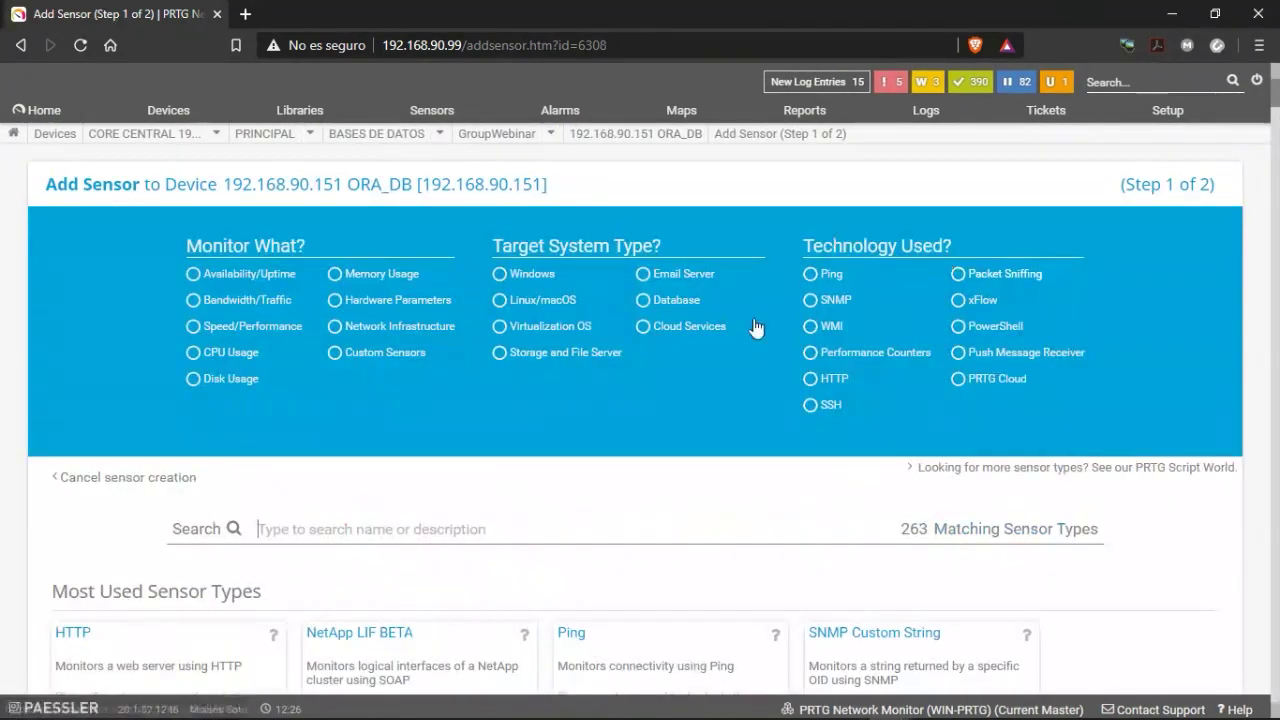
click(829, 302)
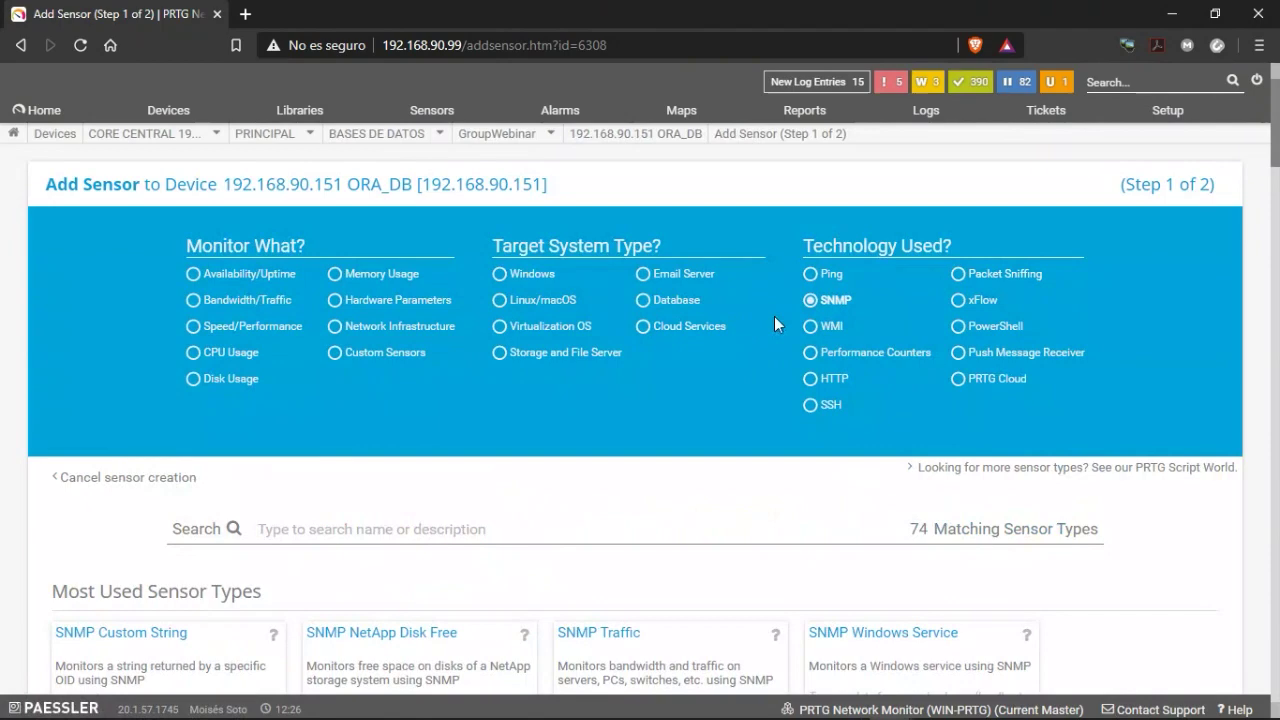
click(528, 276)
scroll(483, 503, down, 2)
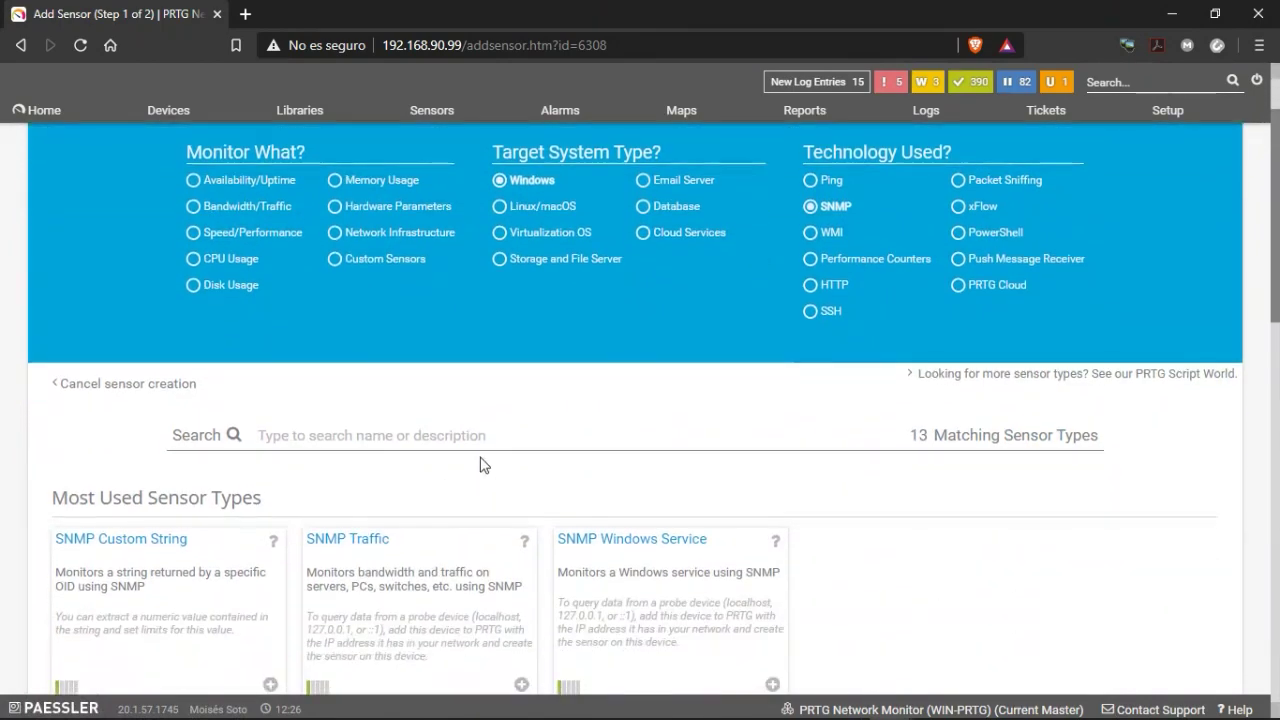
scroll(349, 551, down, 4)
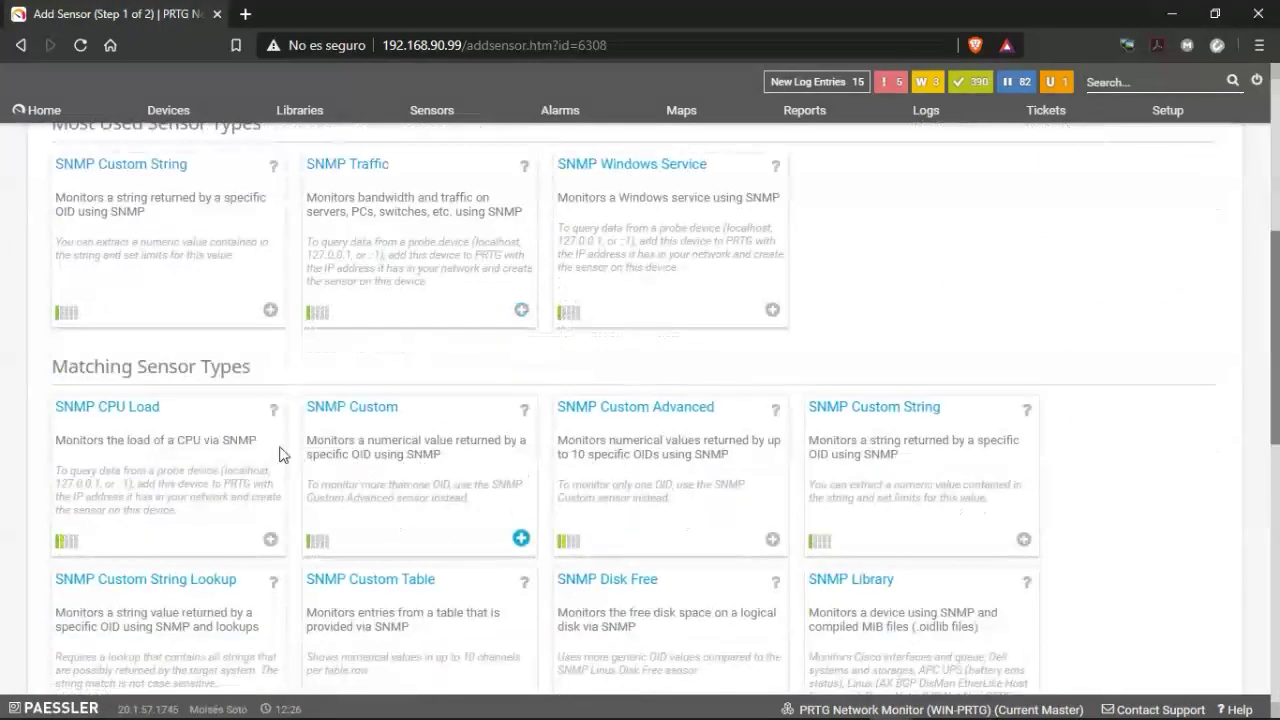
scroll(493, 478, down, 4)
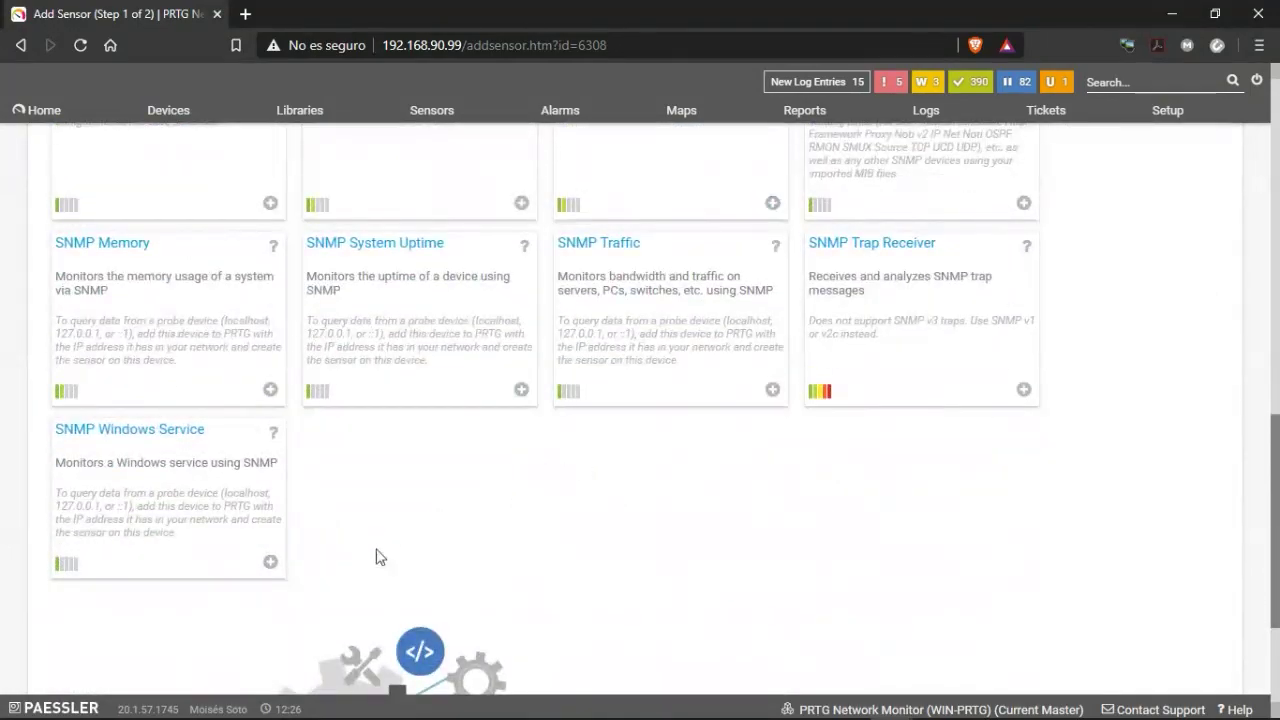
scroll(228, 523, up, 4)
scroll(163, 486, up, 3)
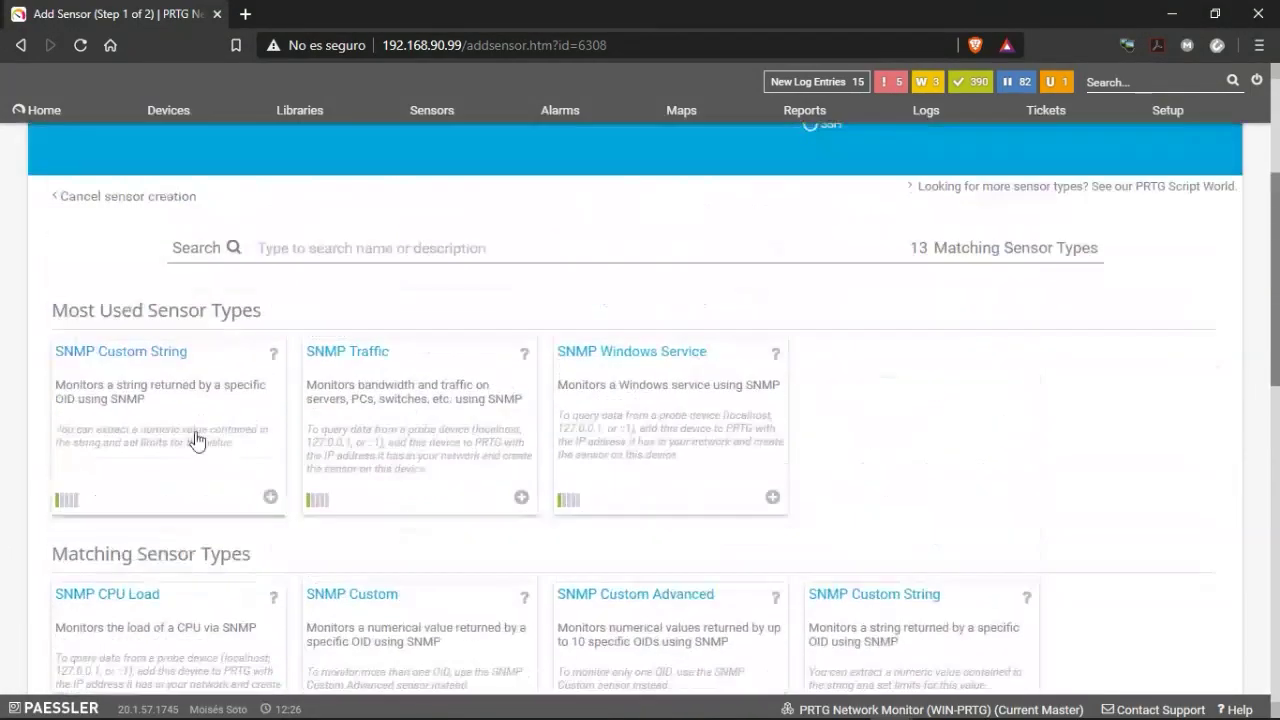
scroll(229, 434, down, 2)
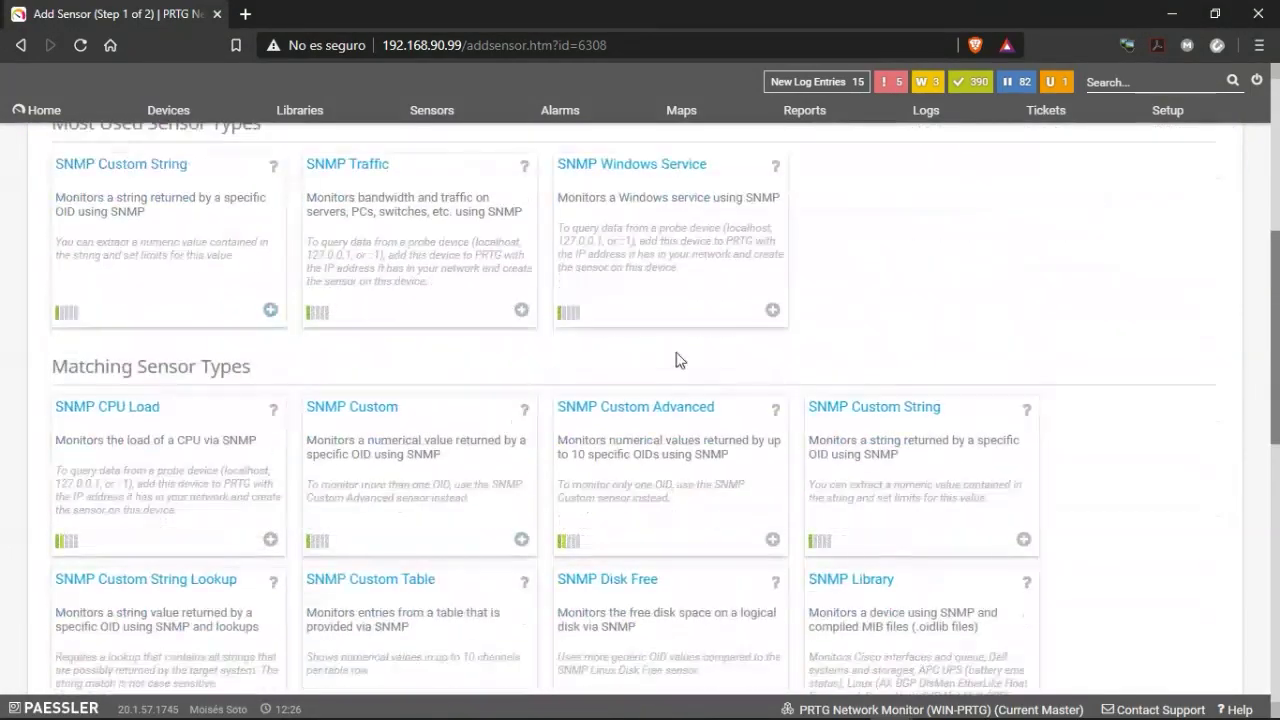
Create SNMP Windows Service sensors for the 'ora' services: OracleServiceORCL, TNS Listener, MTS Recovery.
click(650, 222)
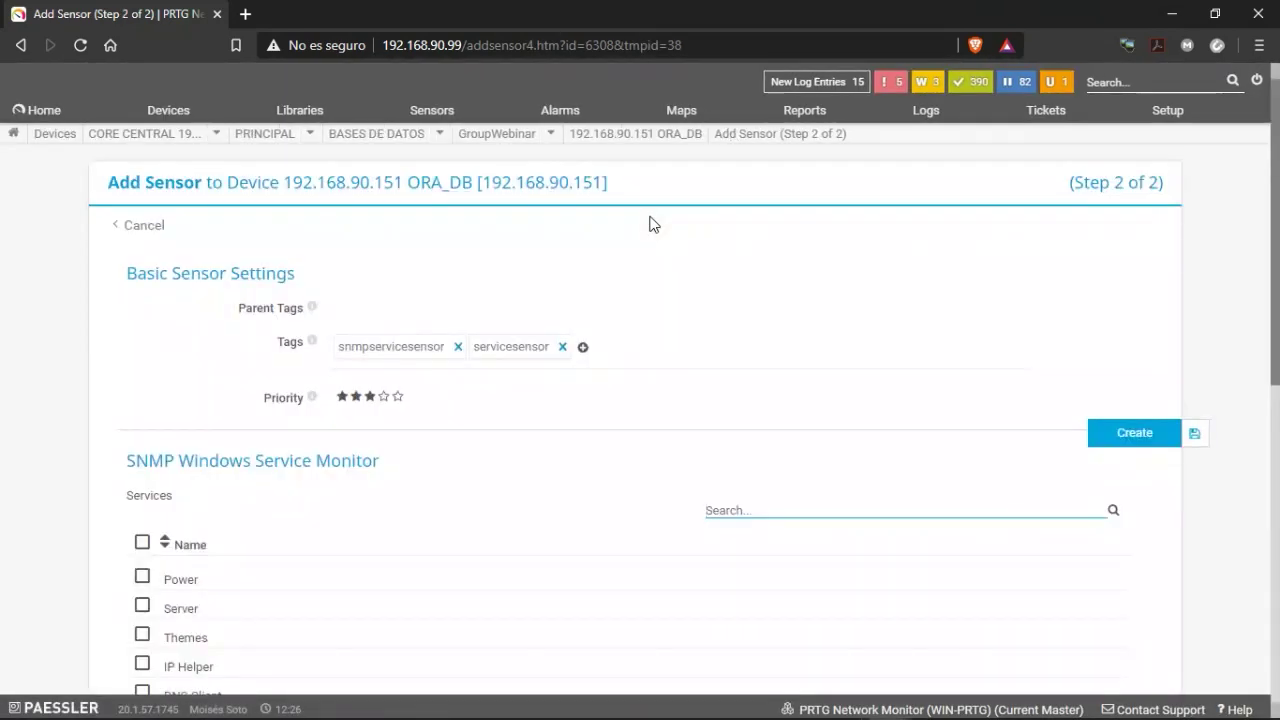
scroll(676, 410, down, 1)
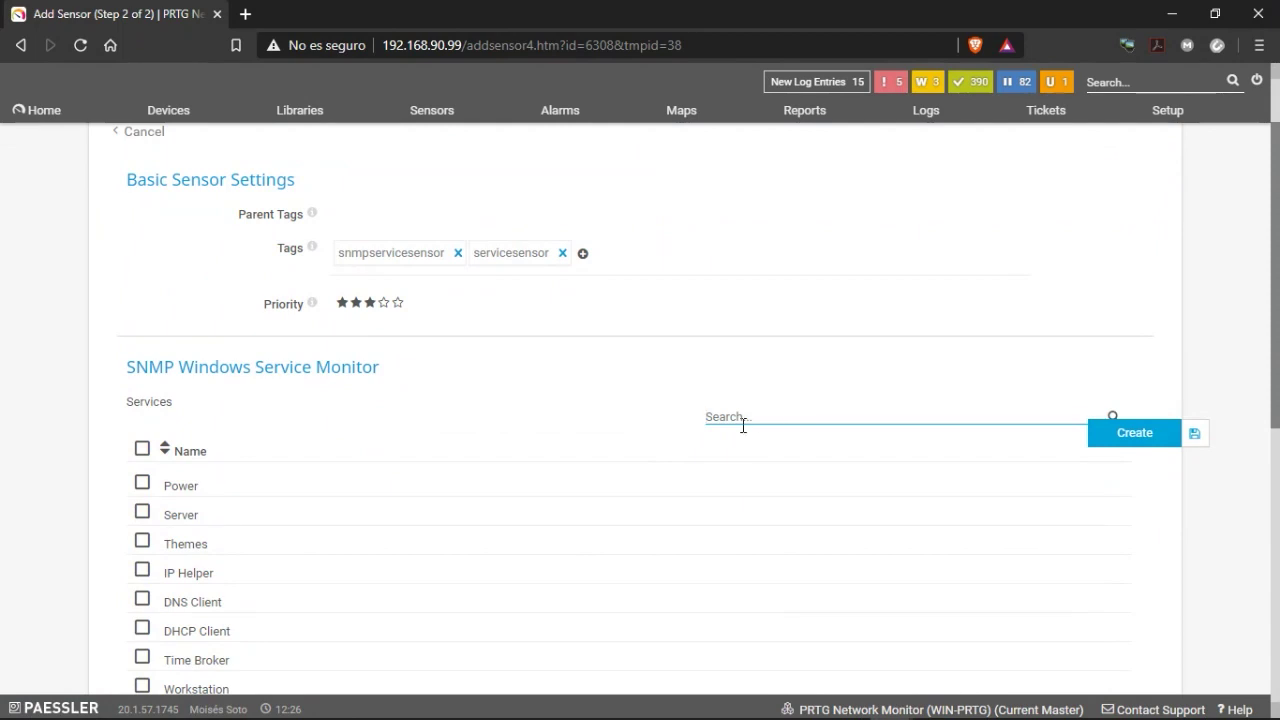
text(ora)
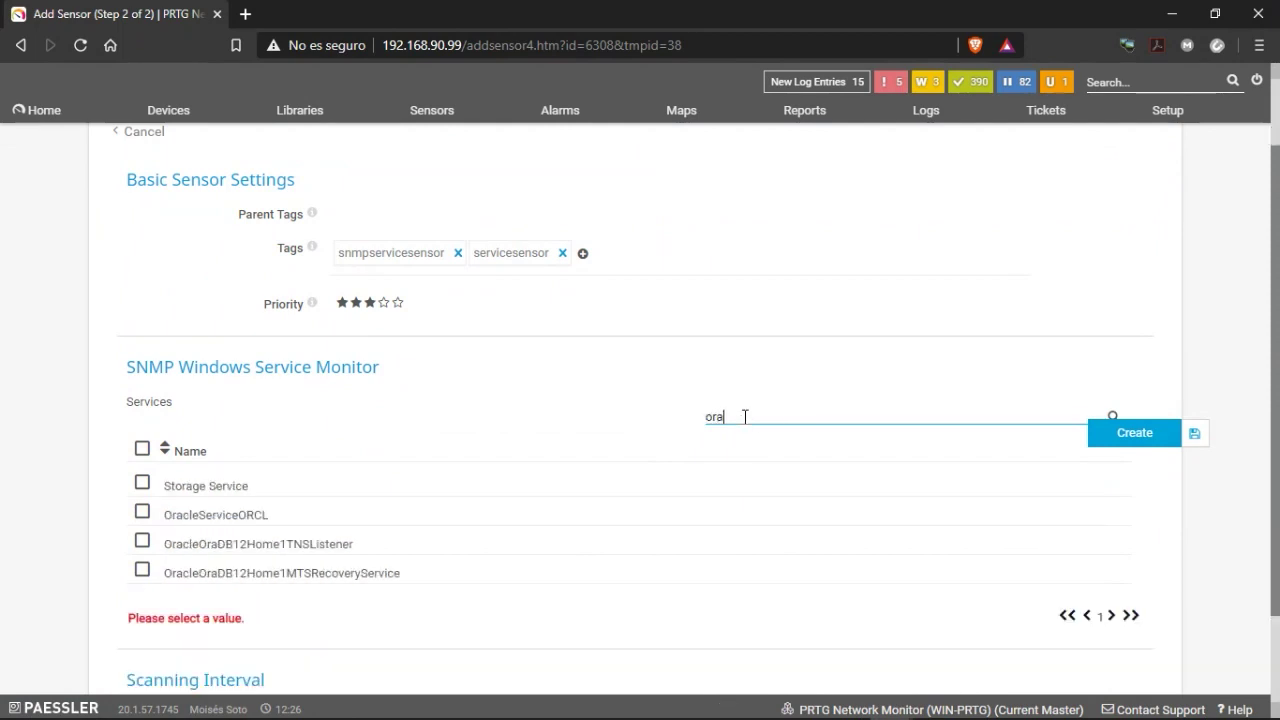
scroll(344, 386, down, 1)
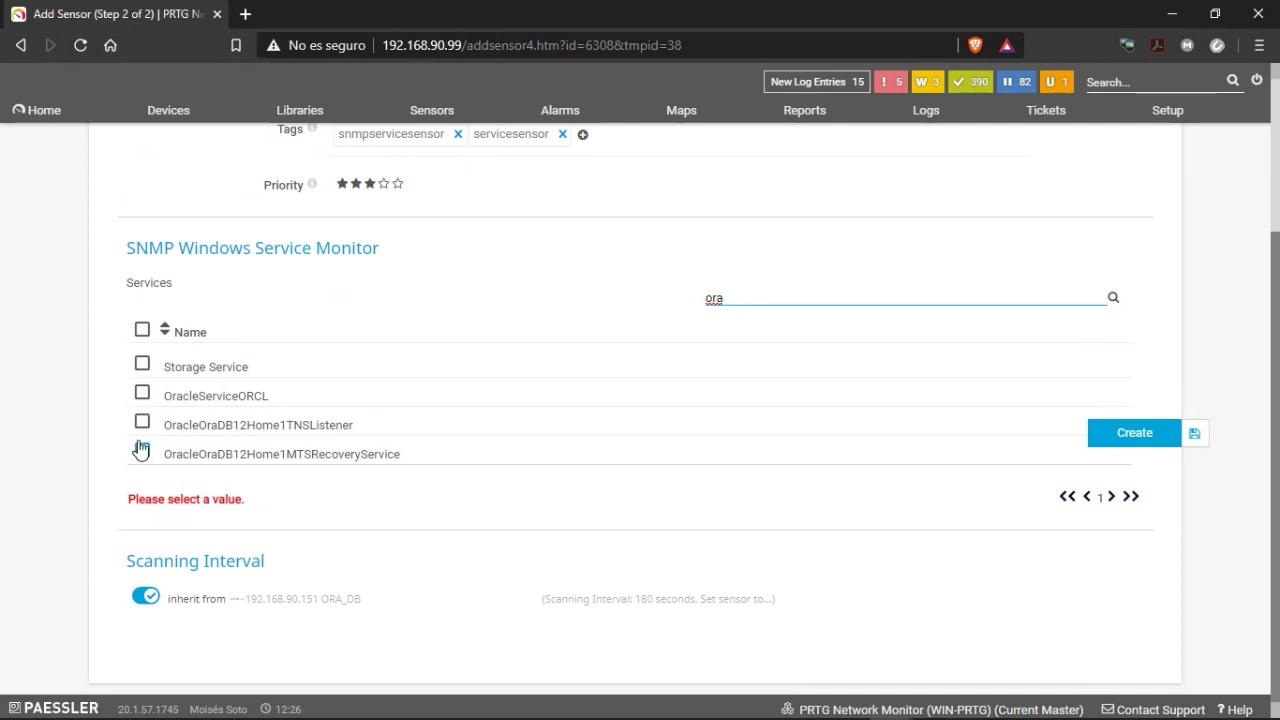
click(142, 395)
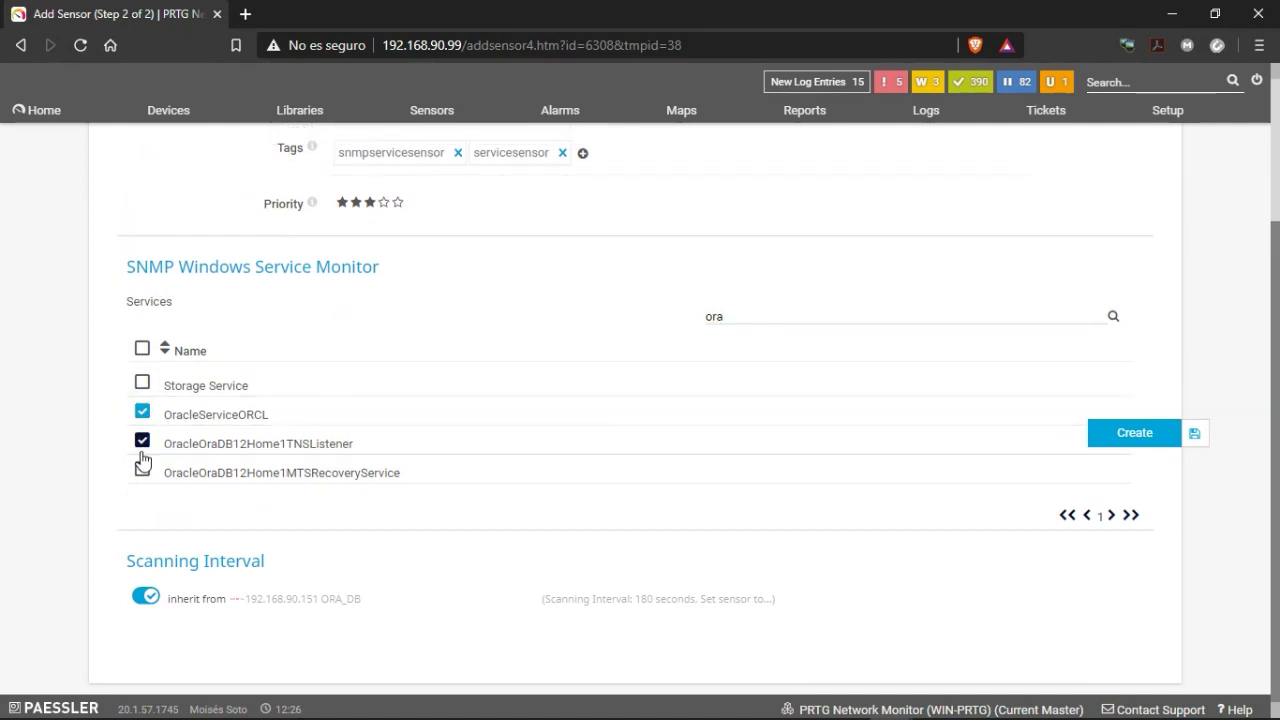
click(140, 478)
click(1141, 436)
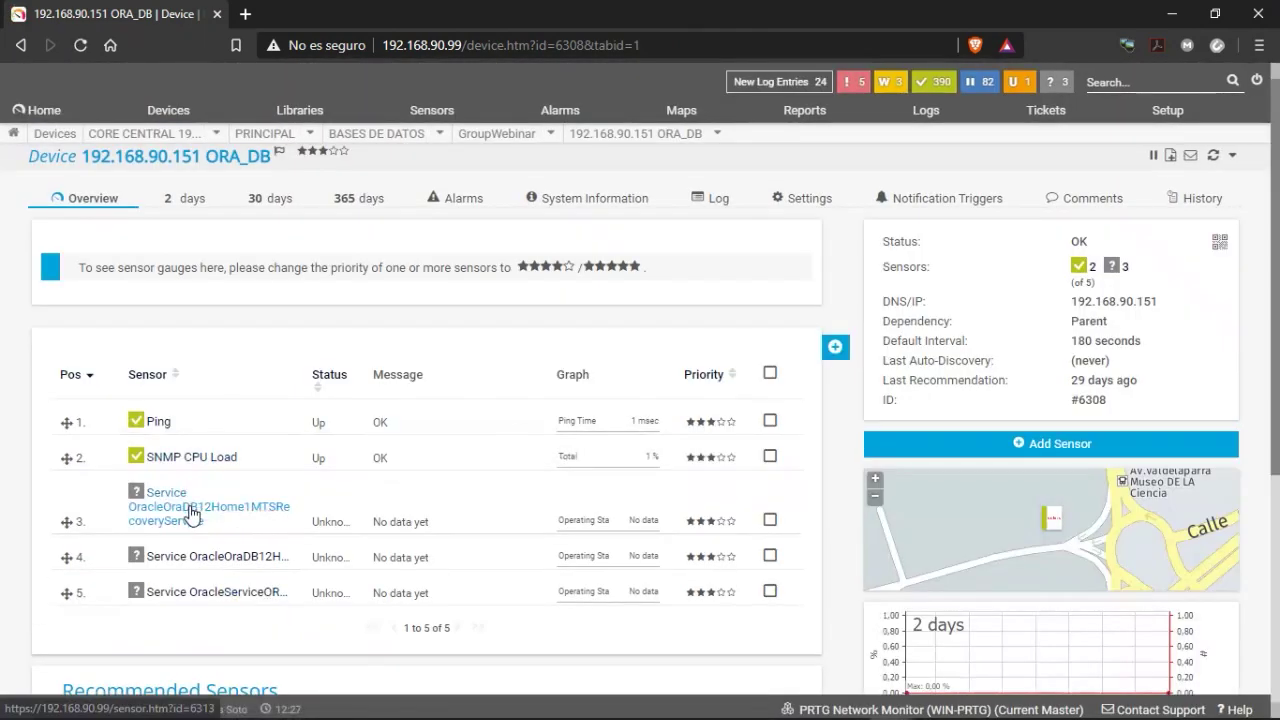
Scan the new Oracle service sensor now and refresh ORA_DB until all five sensors show Up.
right_click(191, 514)
click(229, 372)
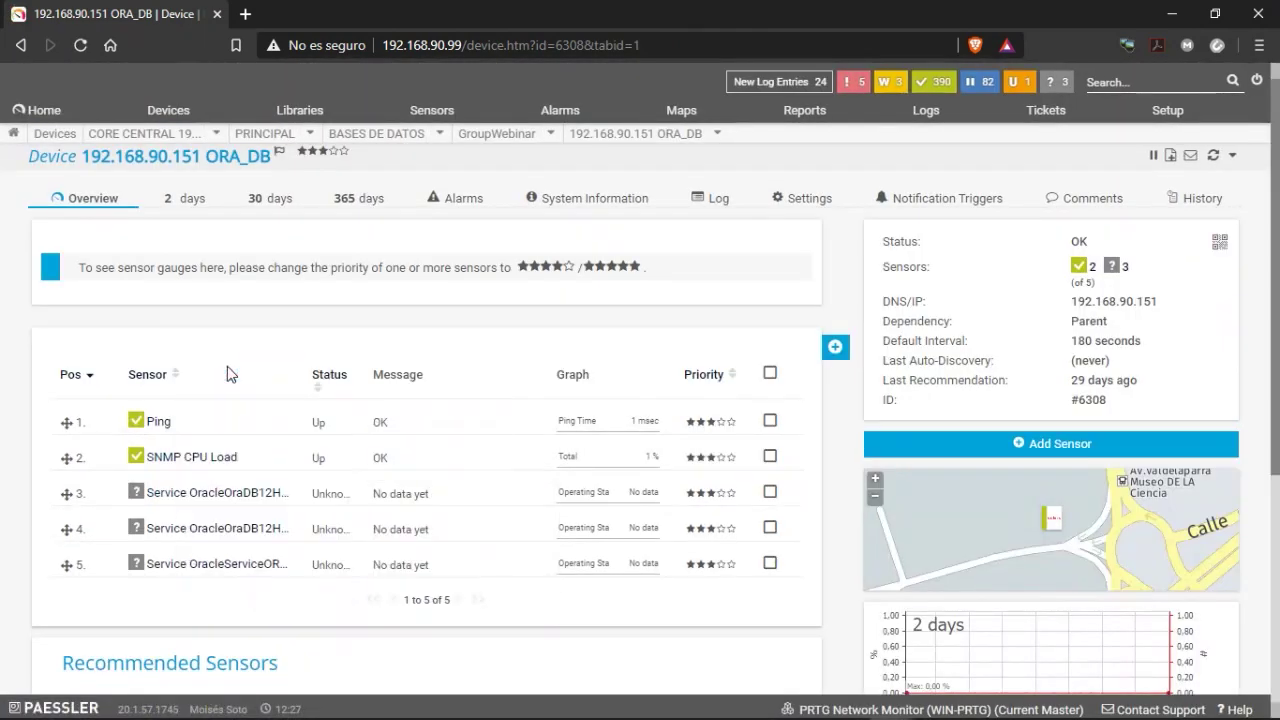
right_click(193, 495)
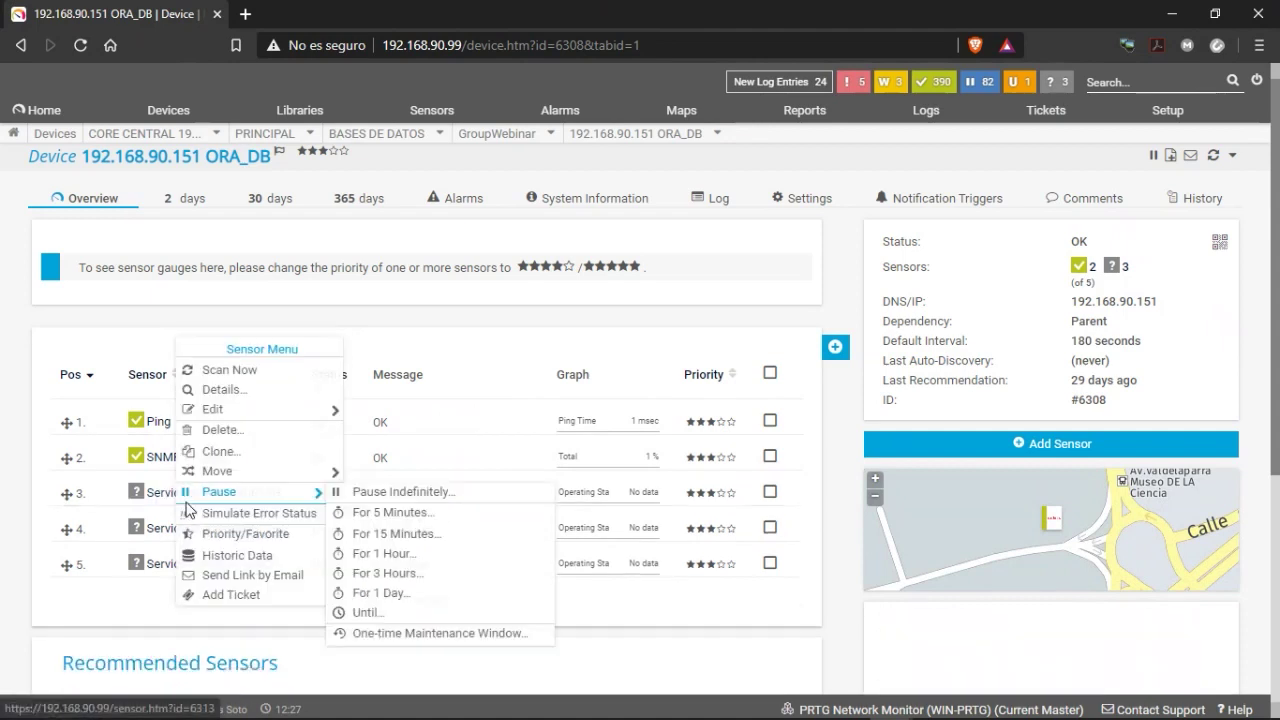
click(220, 374)
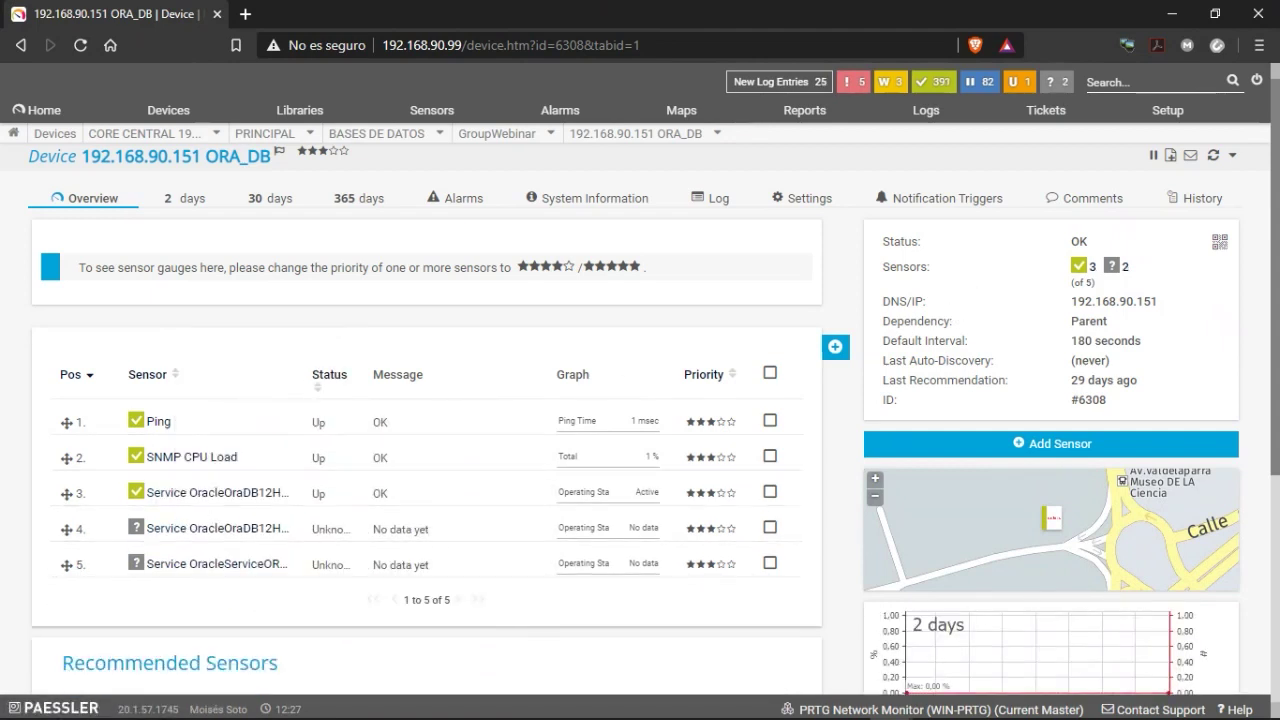
click(1218, 158)
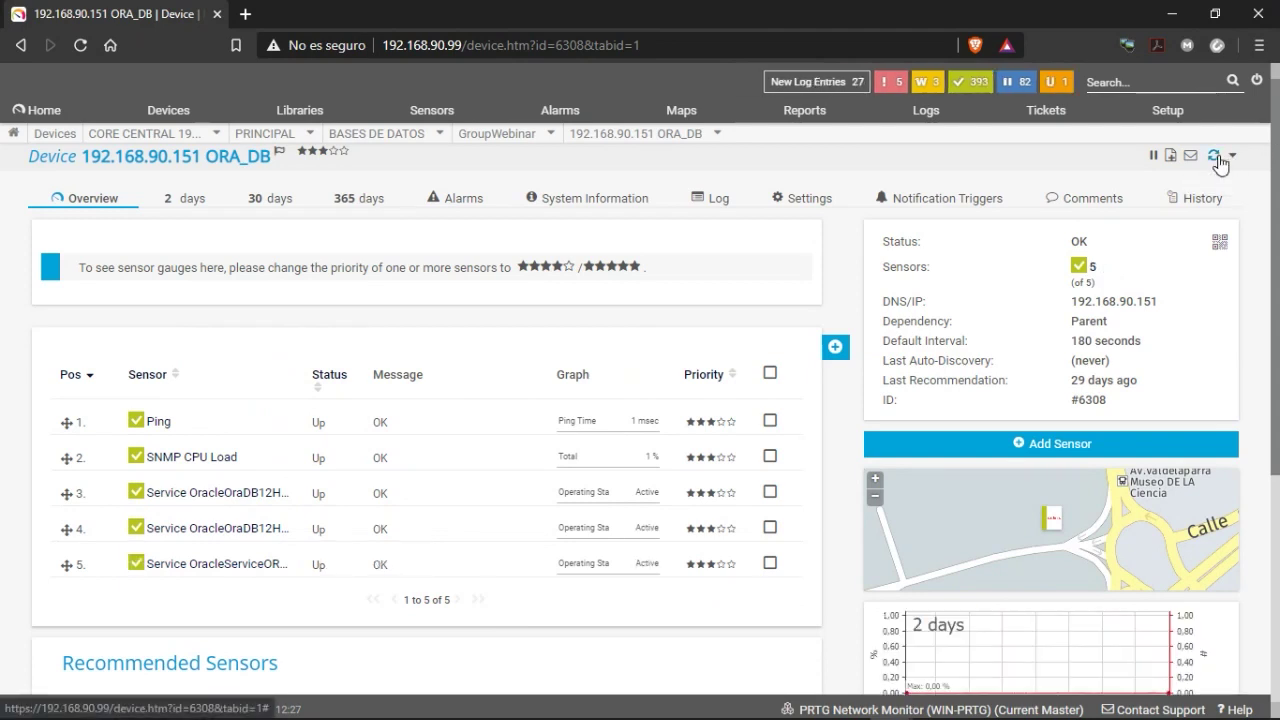
scroll(256, 543, down, 1)
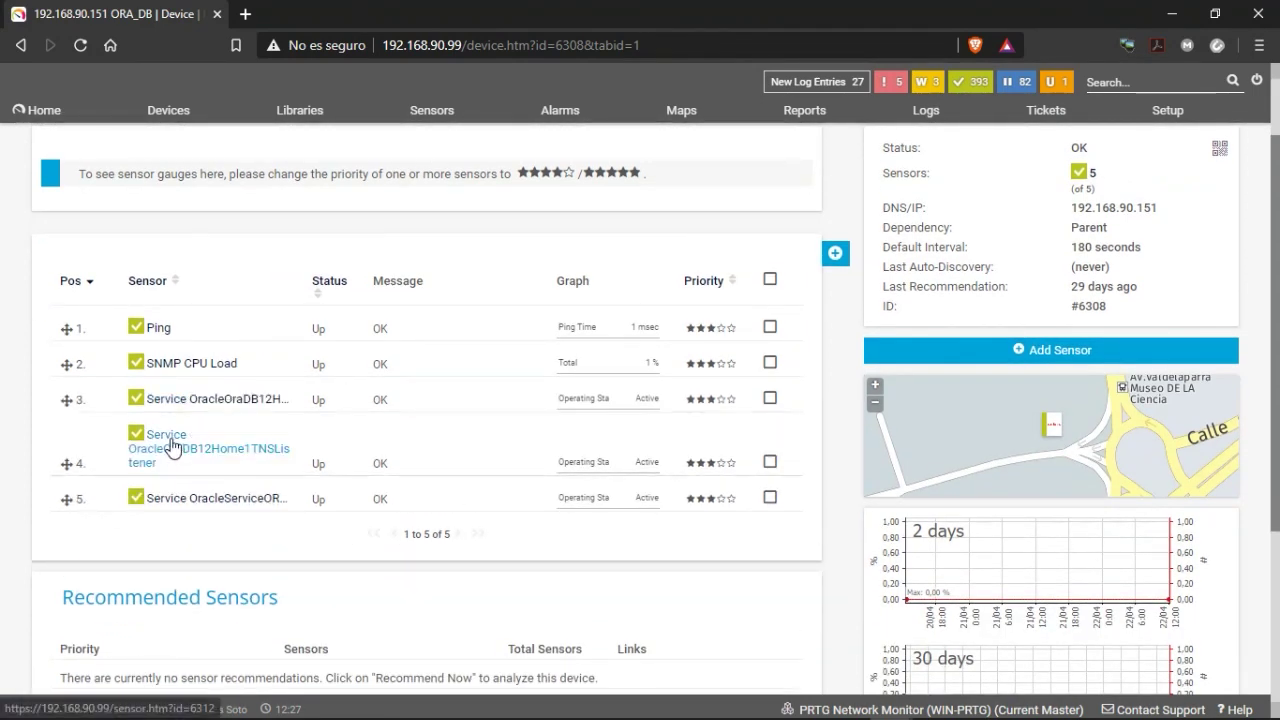
Review the TNS listener service sensor's details page.
click(172, 446)
scroll(338, 460, down, 3)
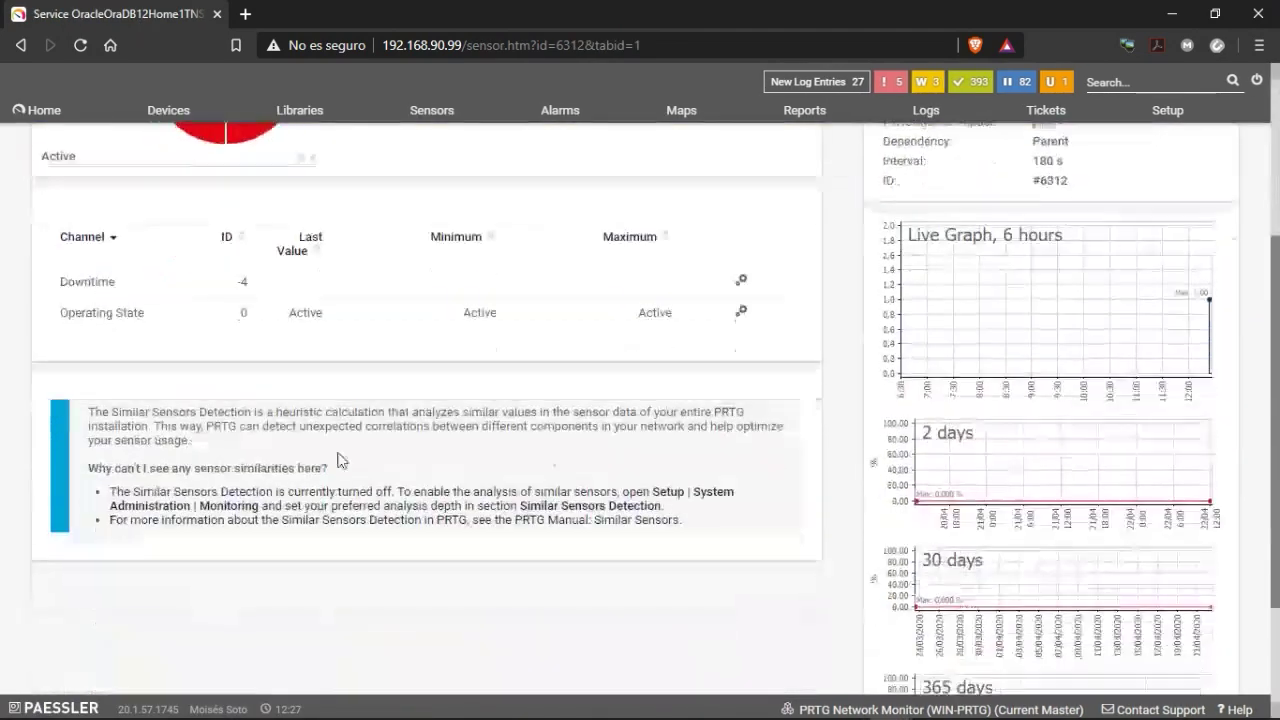
scroll(457, 351, up, 1)
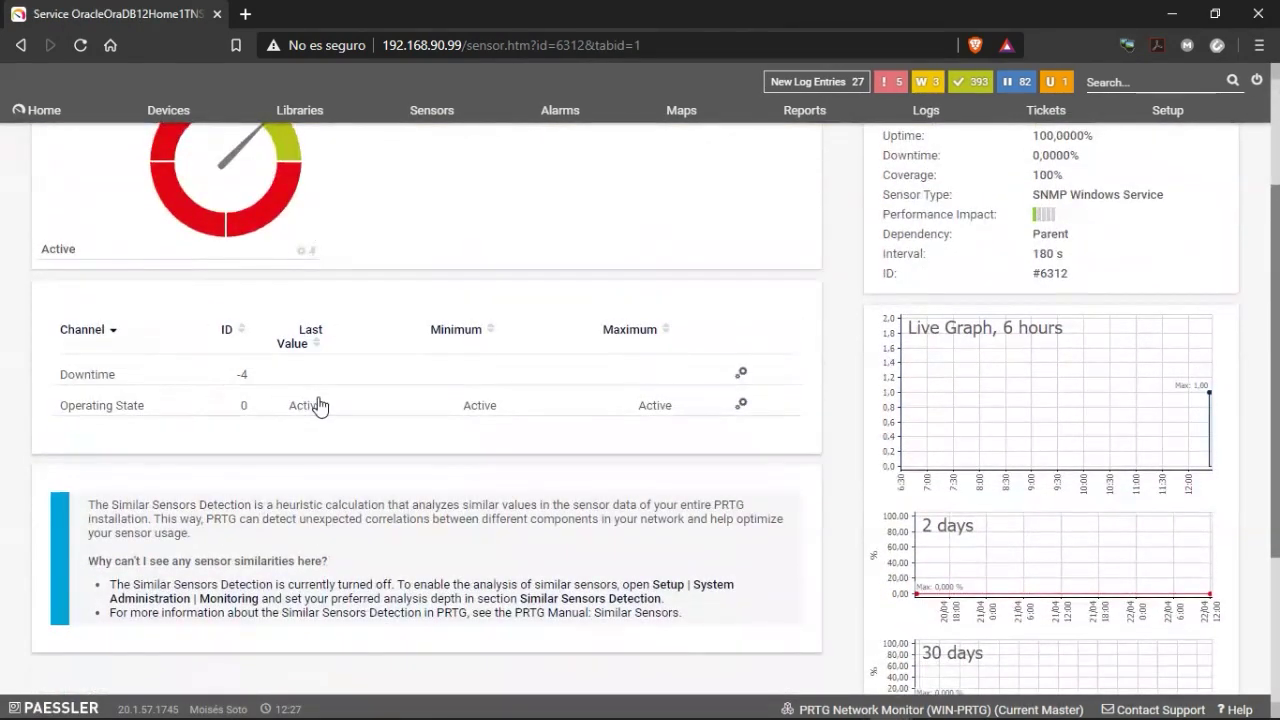
scroll(318, 405, up, 2)
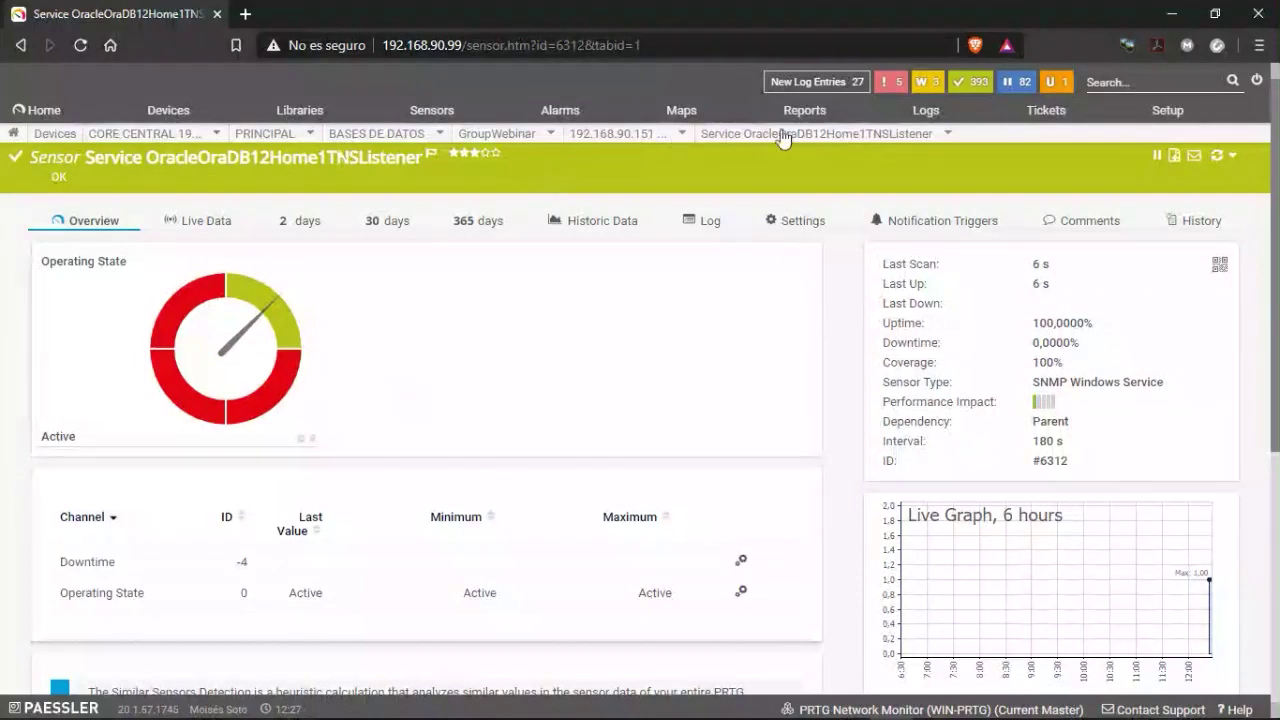
Go back to the 192.168.90.151 ORA_DB device overview through the breadcrumb dropdown.
mouse_move(760, 140)
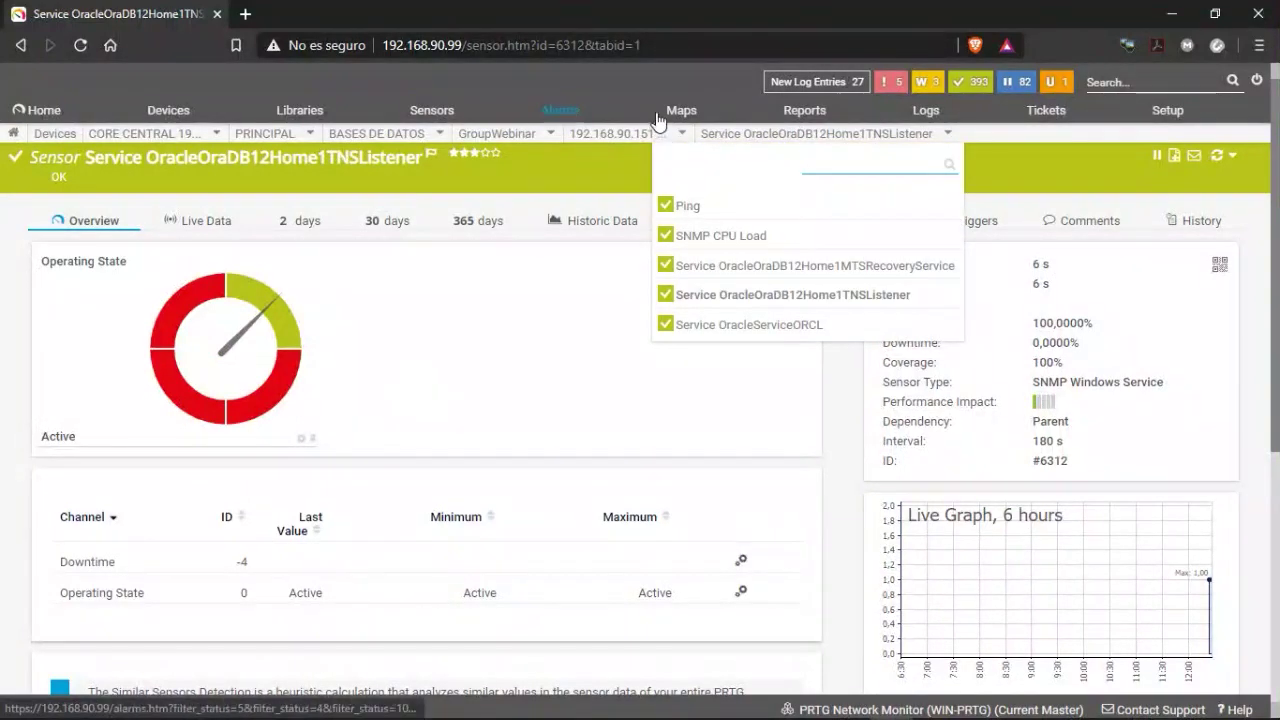
click(577, 205)
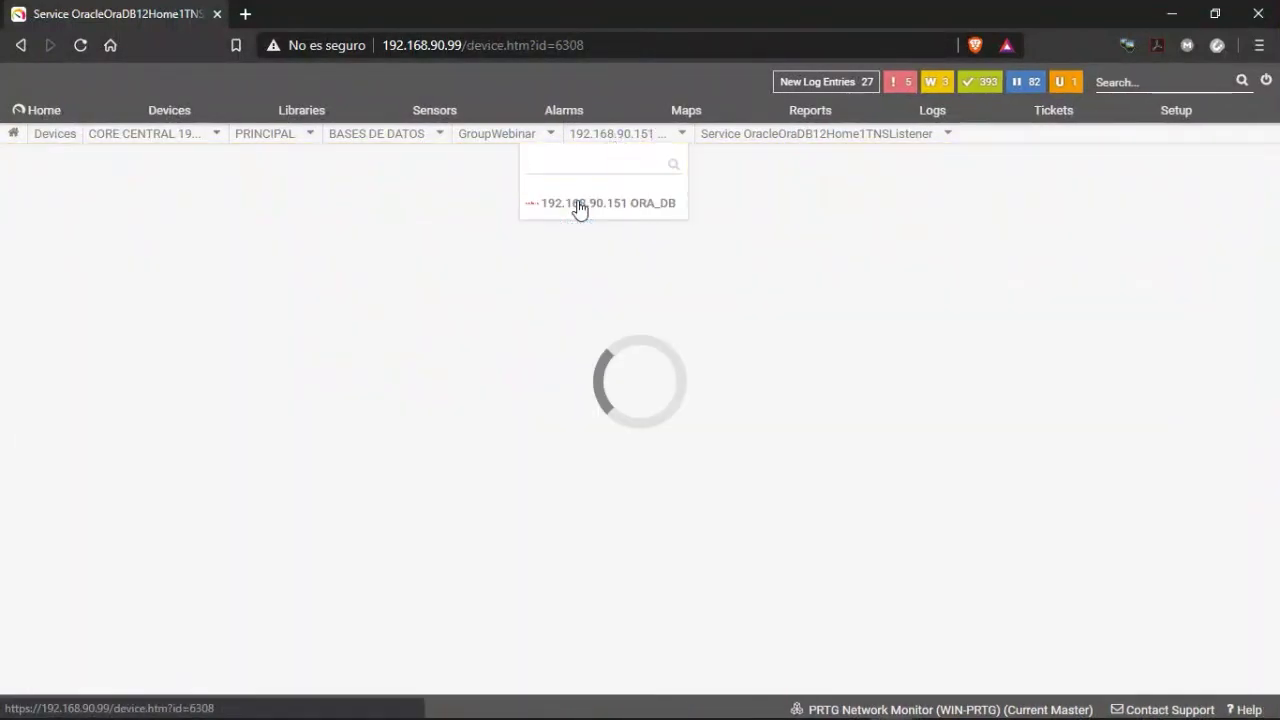
scroll(288, 510, down, 3)
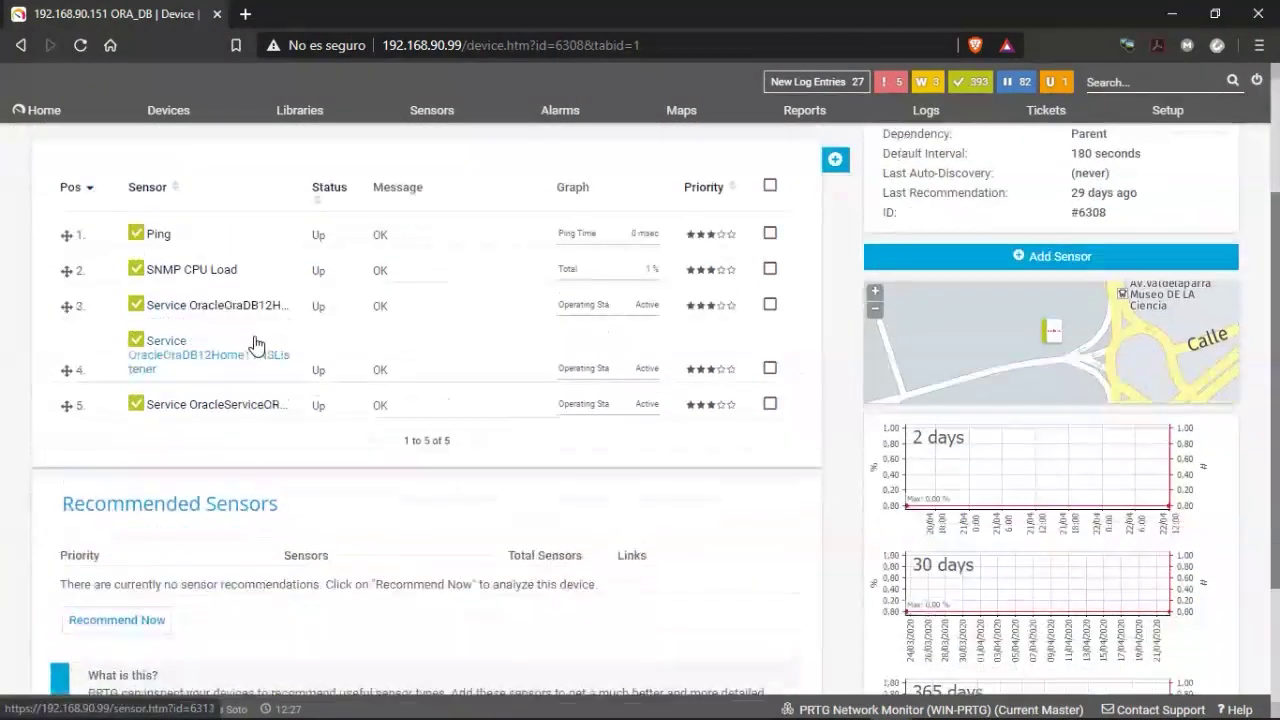
scroll(580, 451, up, 2)
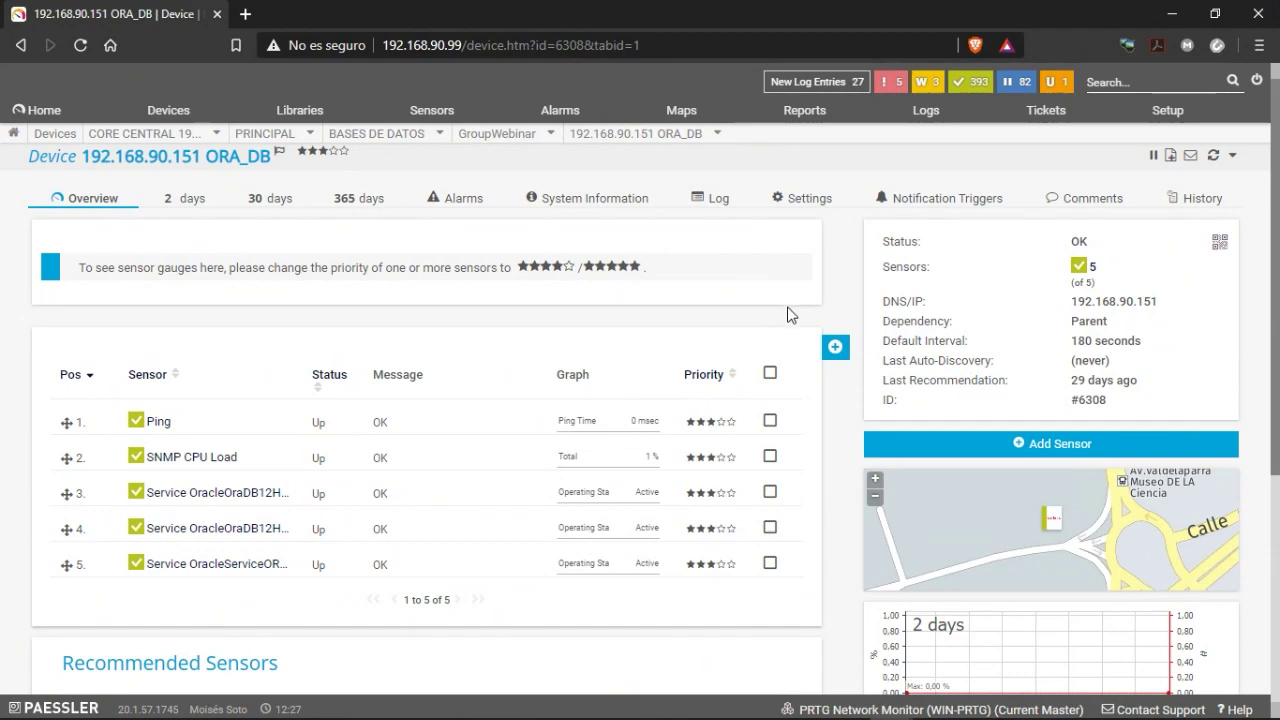
Start adding a sensor to ORA_DB, filtered to Database types such as Oracle SQL v2.
click(836, 346)
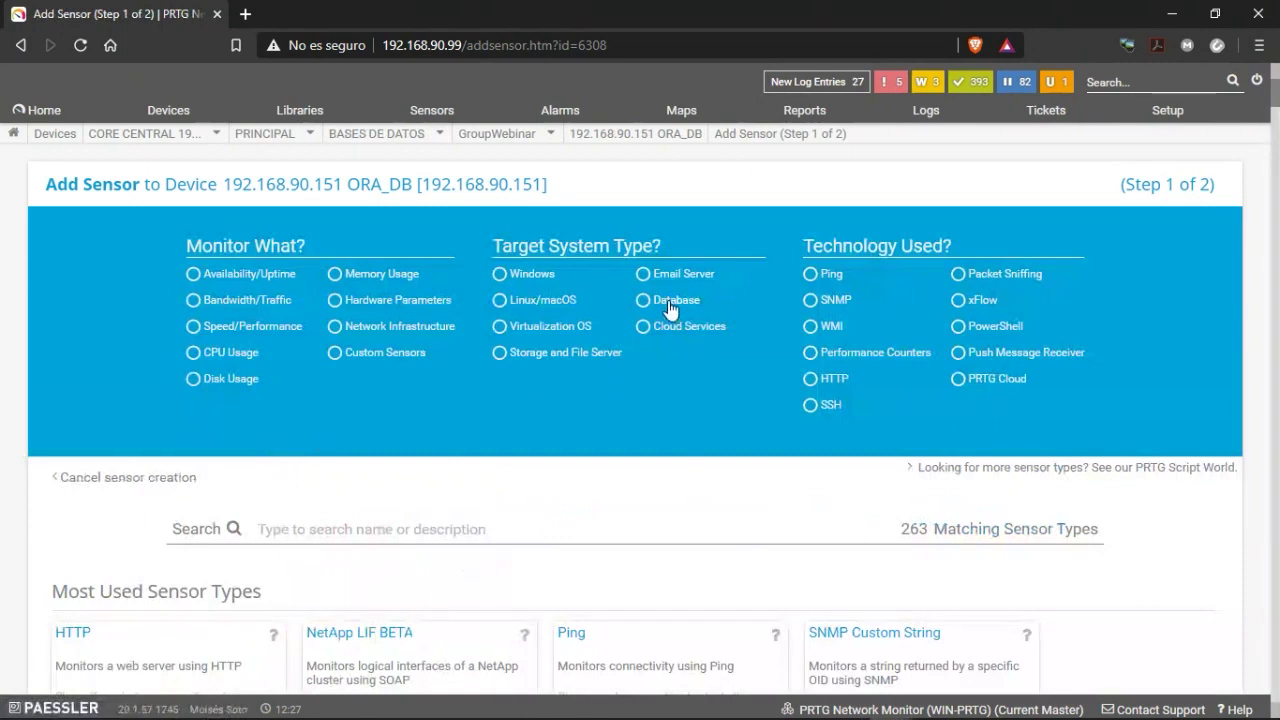
click(669, 306)
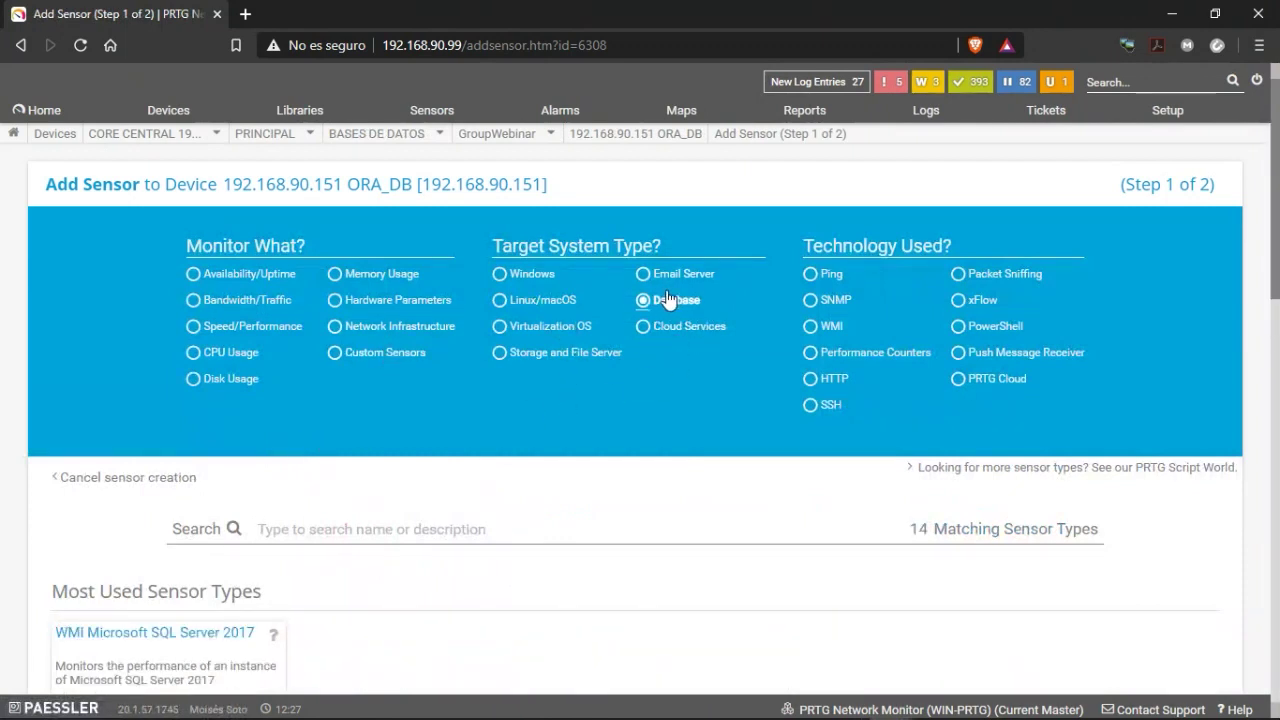
scroll(600, 317, down, 2)
scroll(450, 400, down, 2)
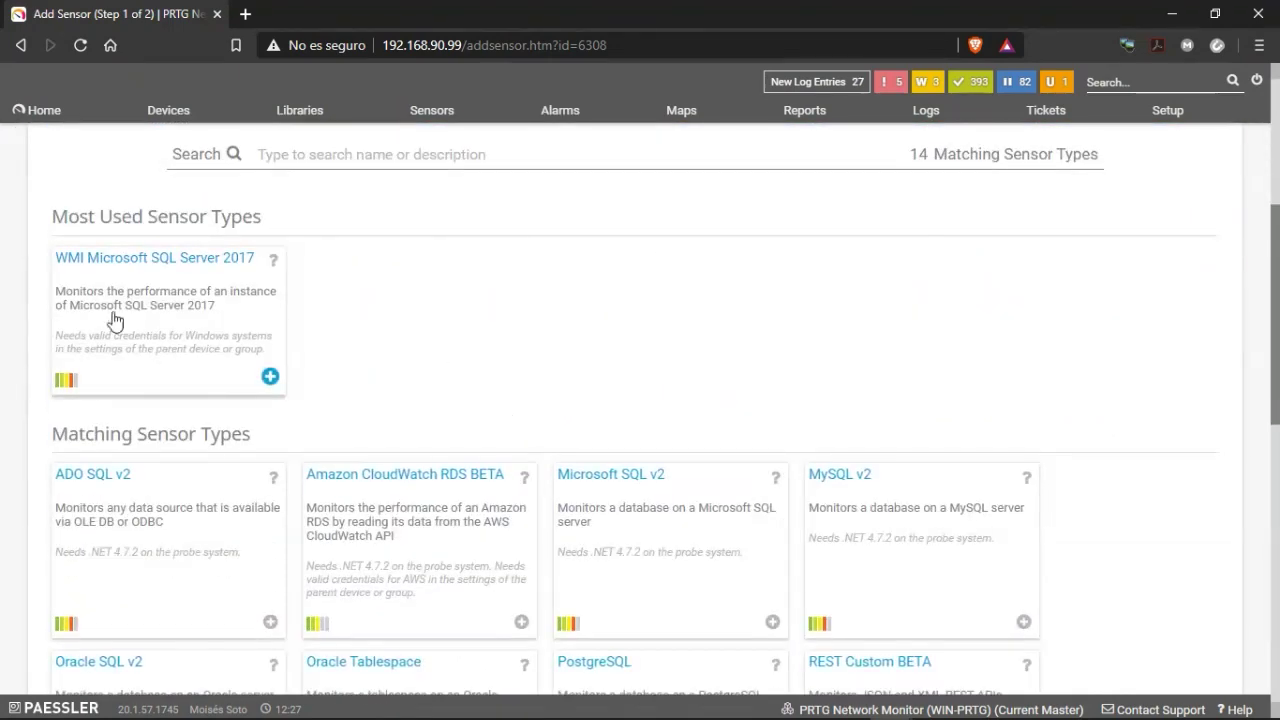
scroll(560, 220, down, 1)
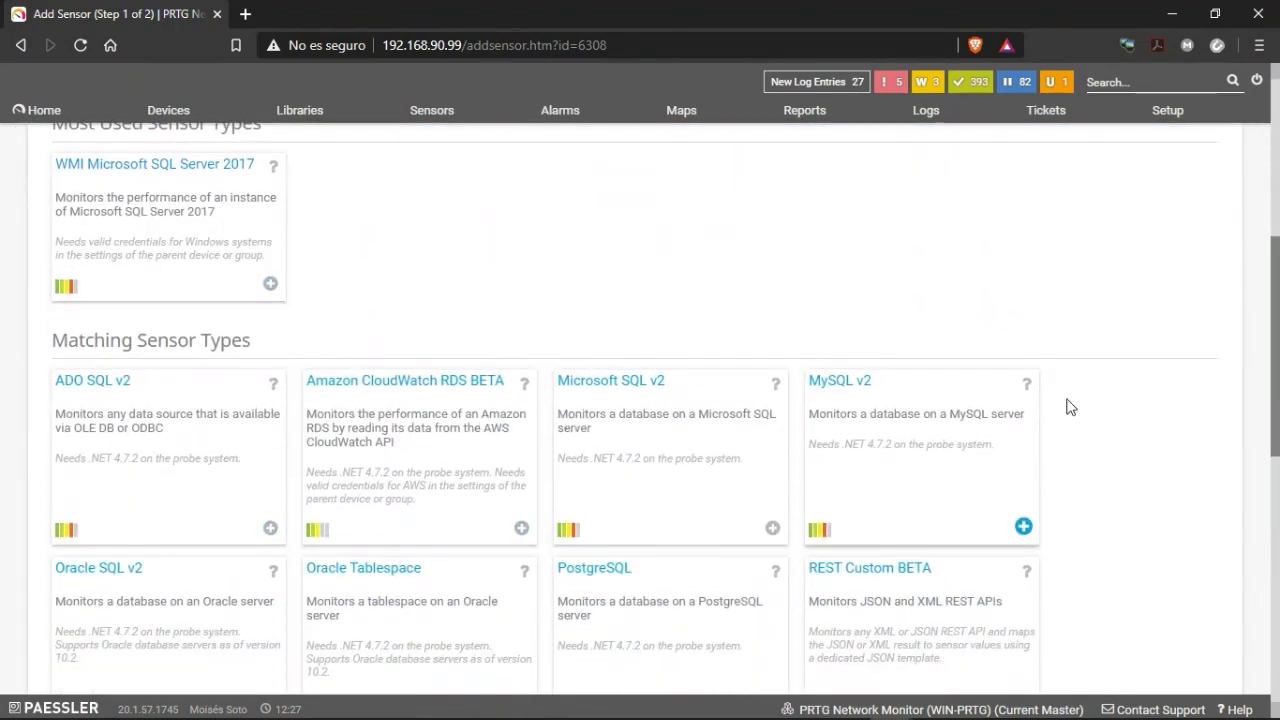
scroll(1166, 423, down, 4)
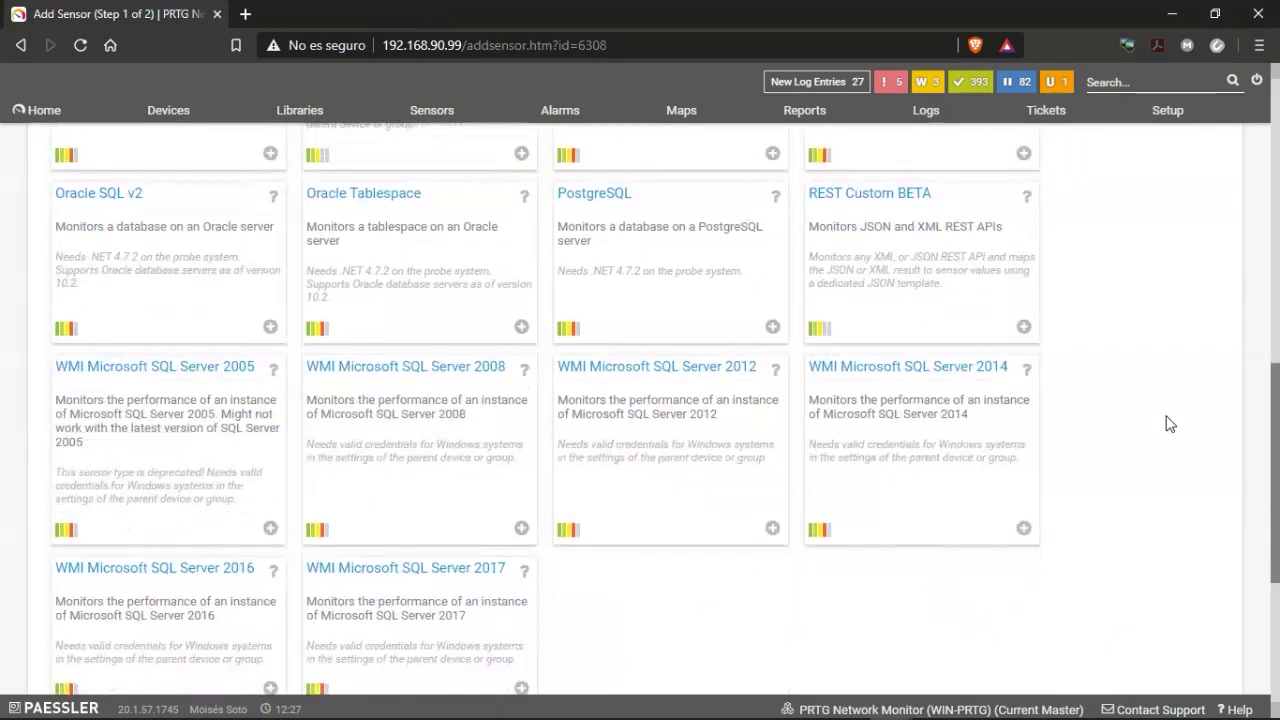
scroll(1170, 423, up, 5)
scroll(1172, 424, down, 2)
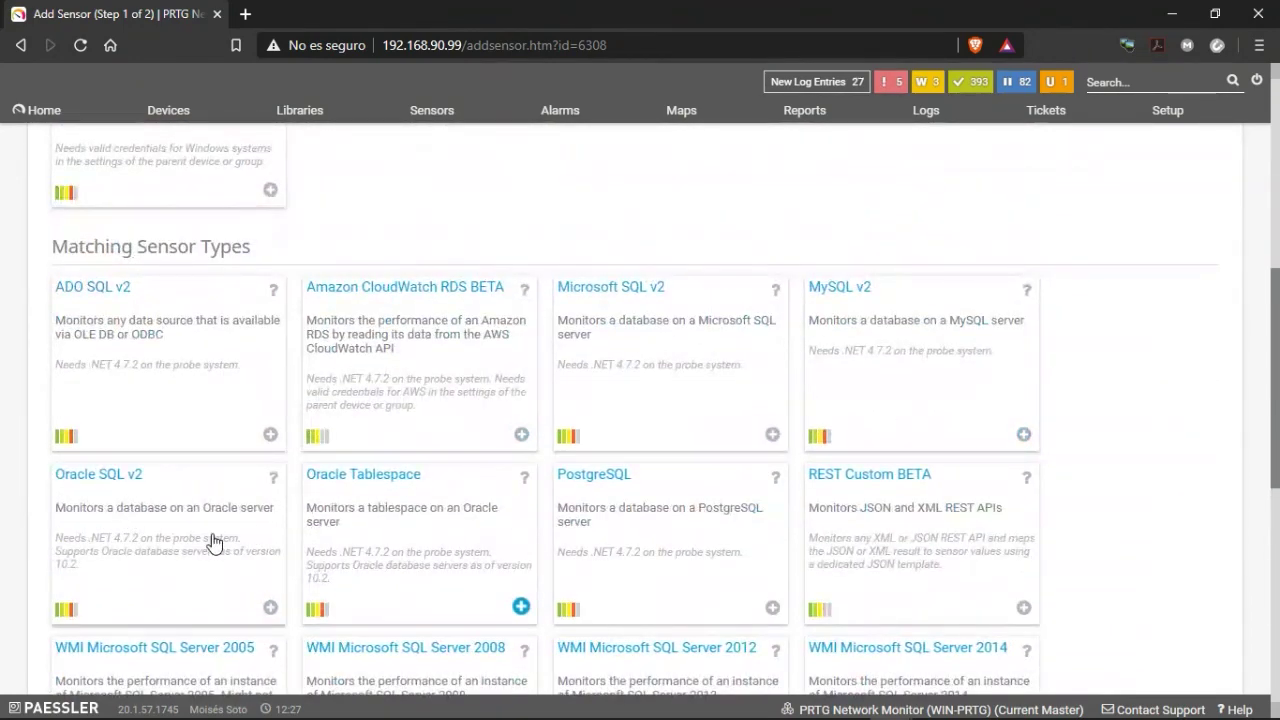
Try an Oracle Tablespace sensor with identifier orcl, then leave the ORA-01005 null-password failure.
click(380, 550)
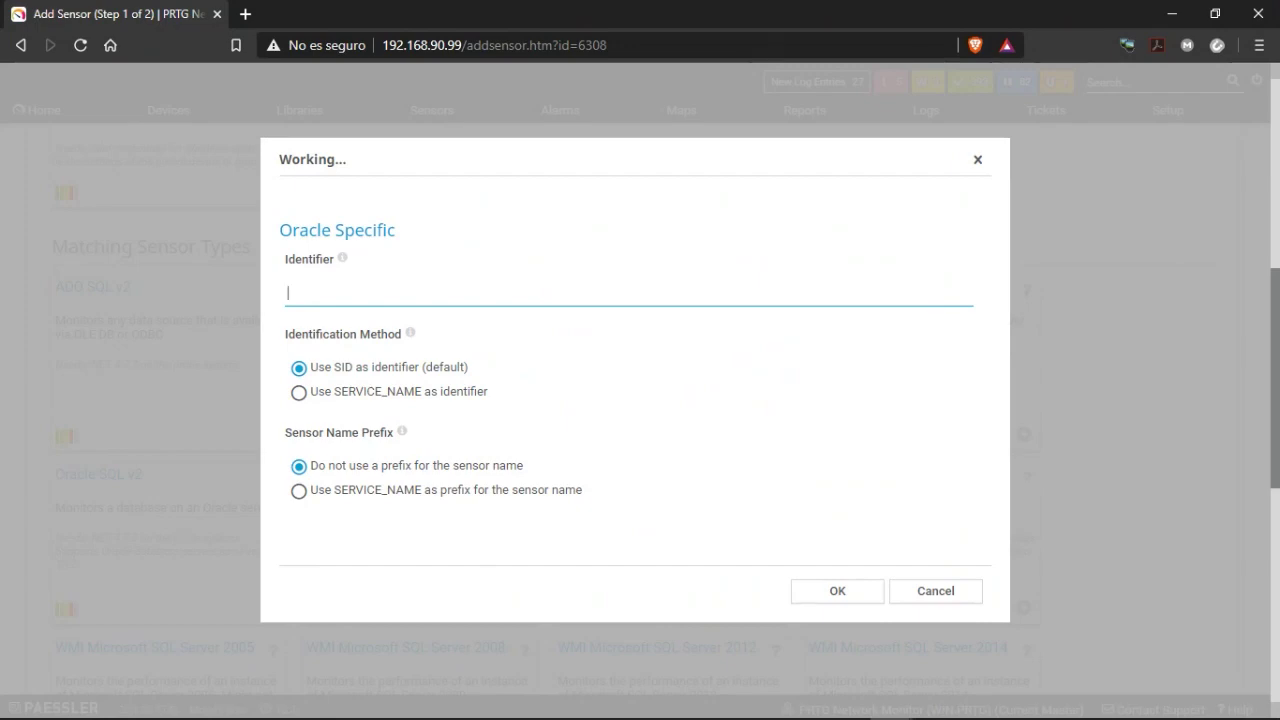
text(orcl)
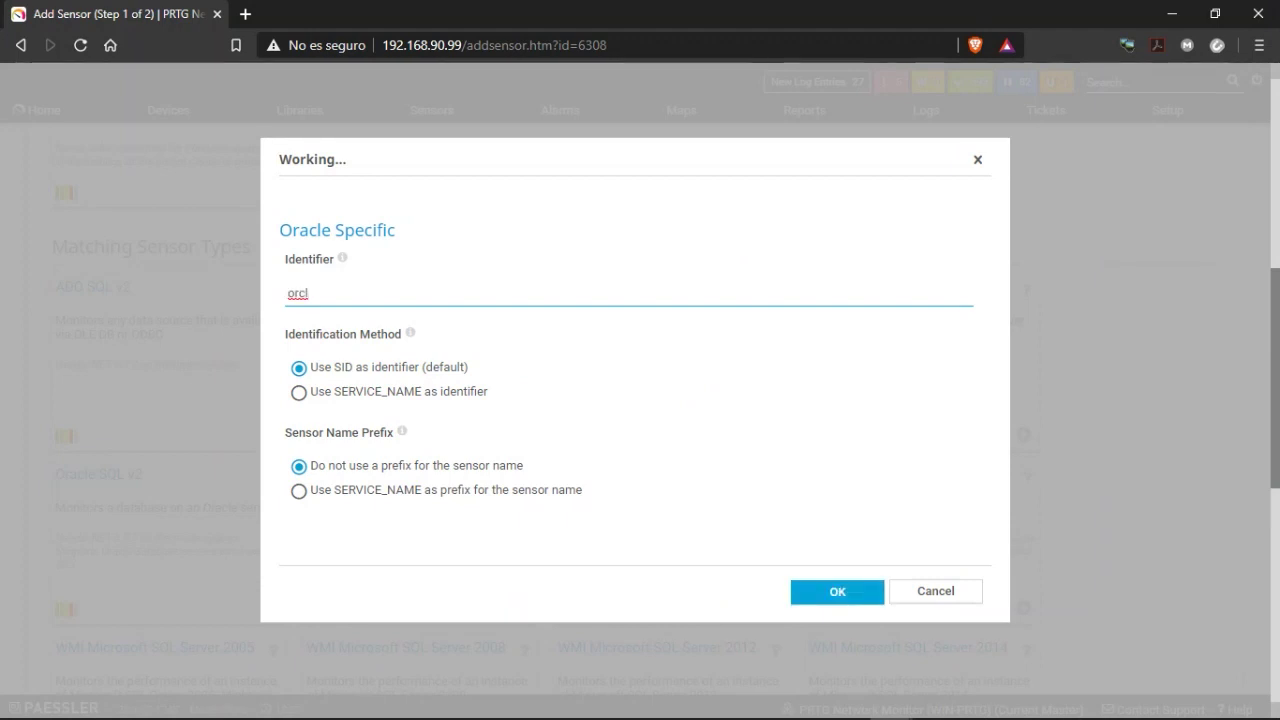
click(828, 591)
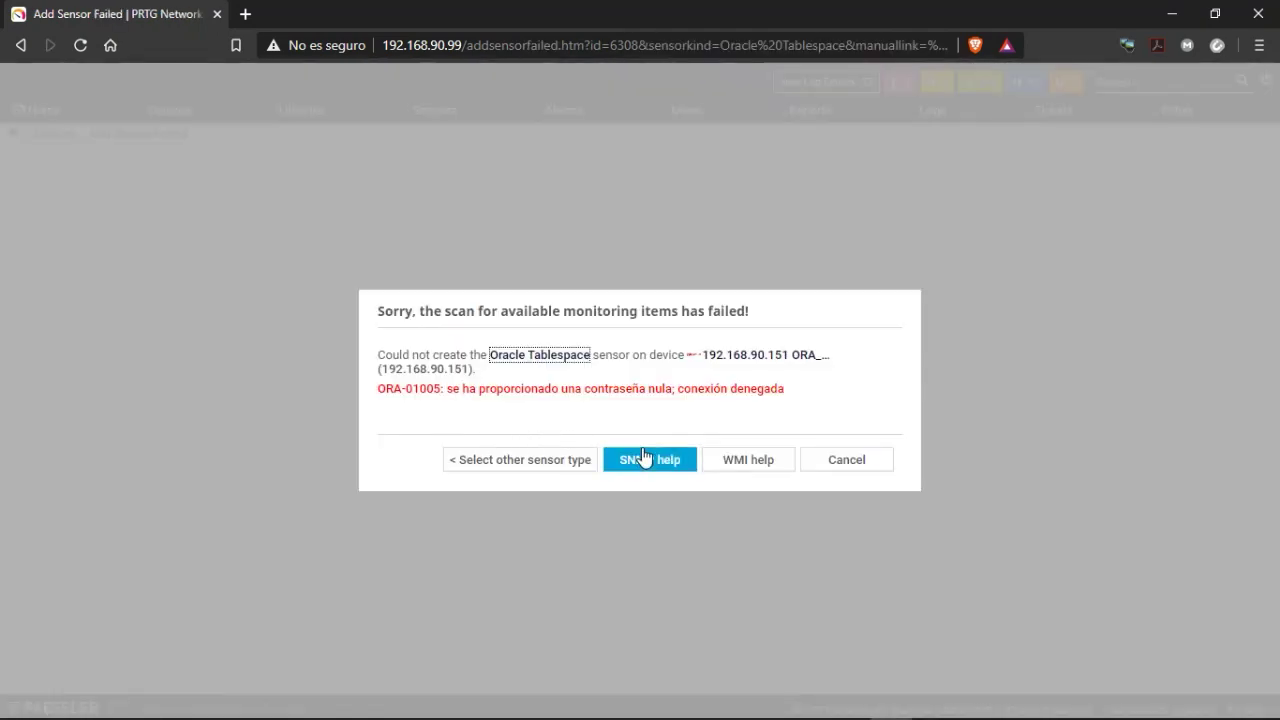
click(828, 470)
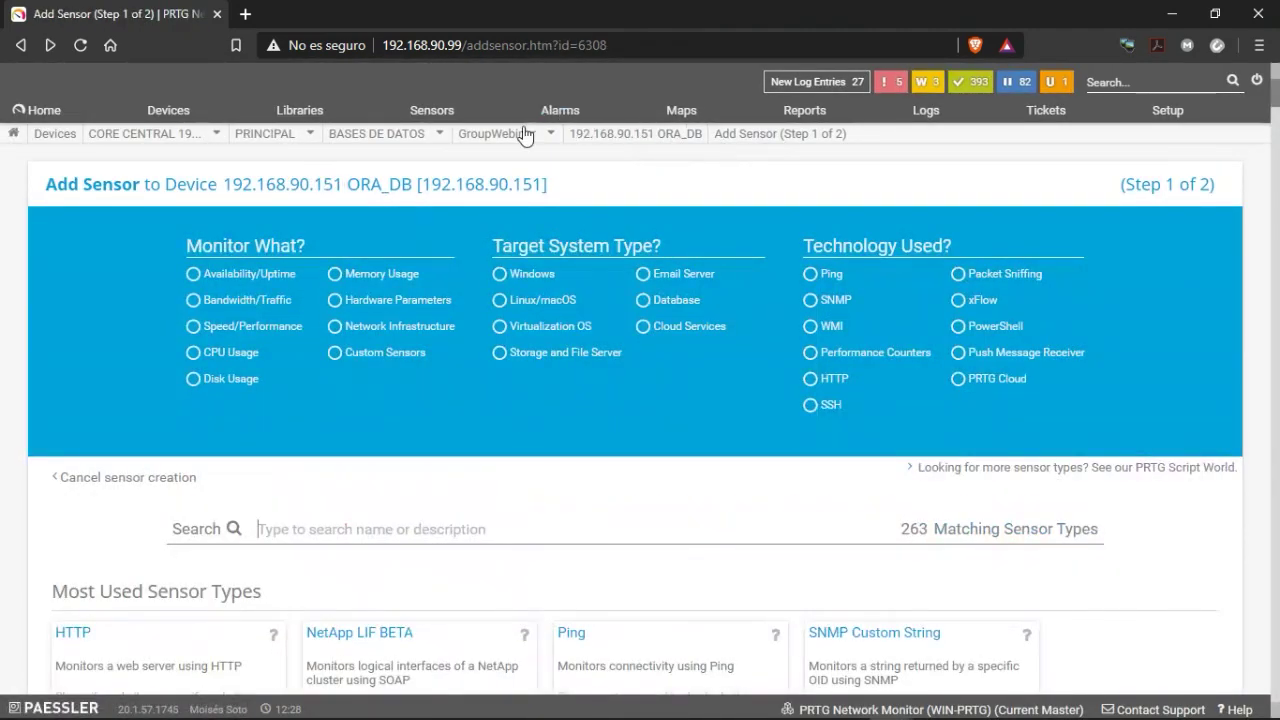
Open ORA_DB's device settings and scroll to the database credentials section.
mouse_move(522, 140)
click(616, 140)
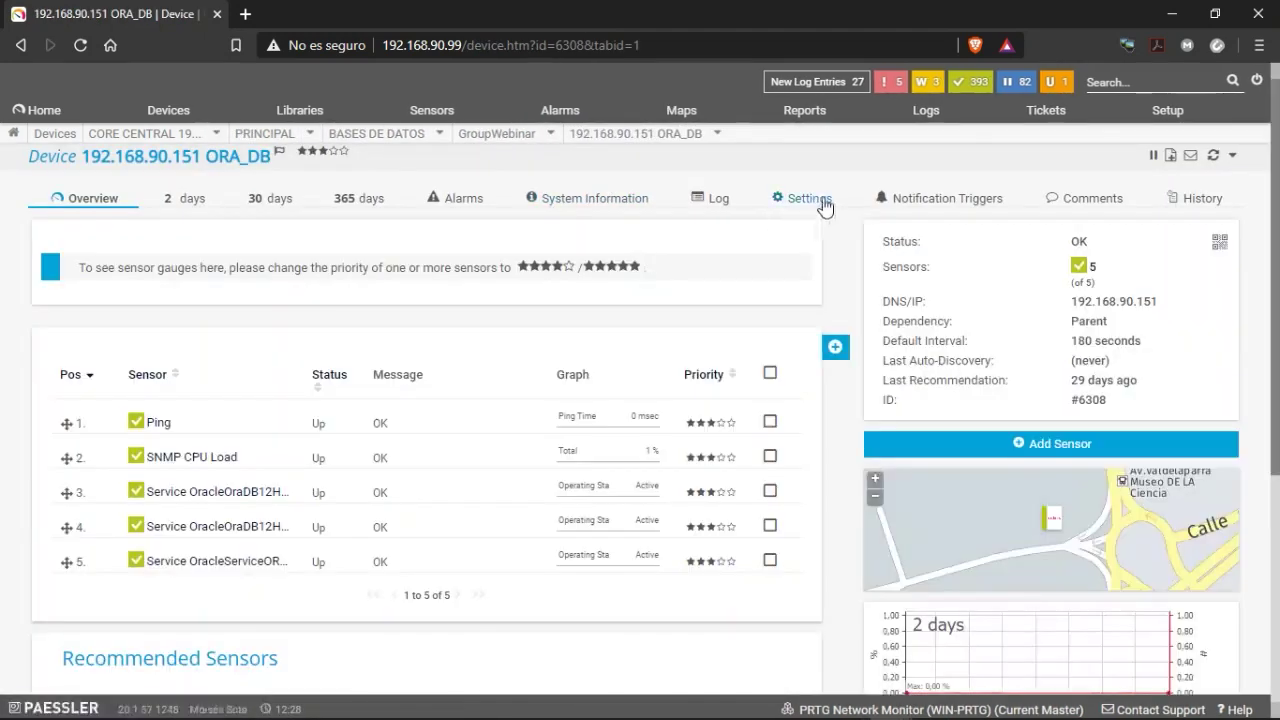
click(823, 204)
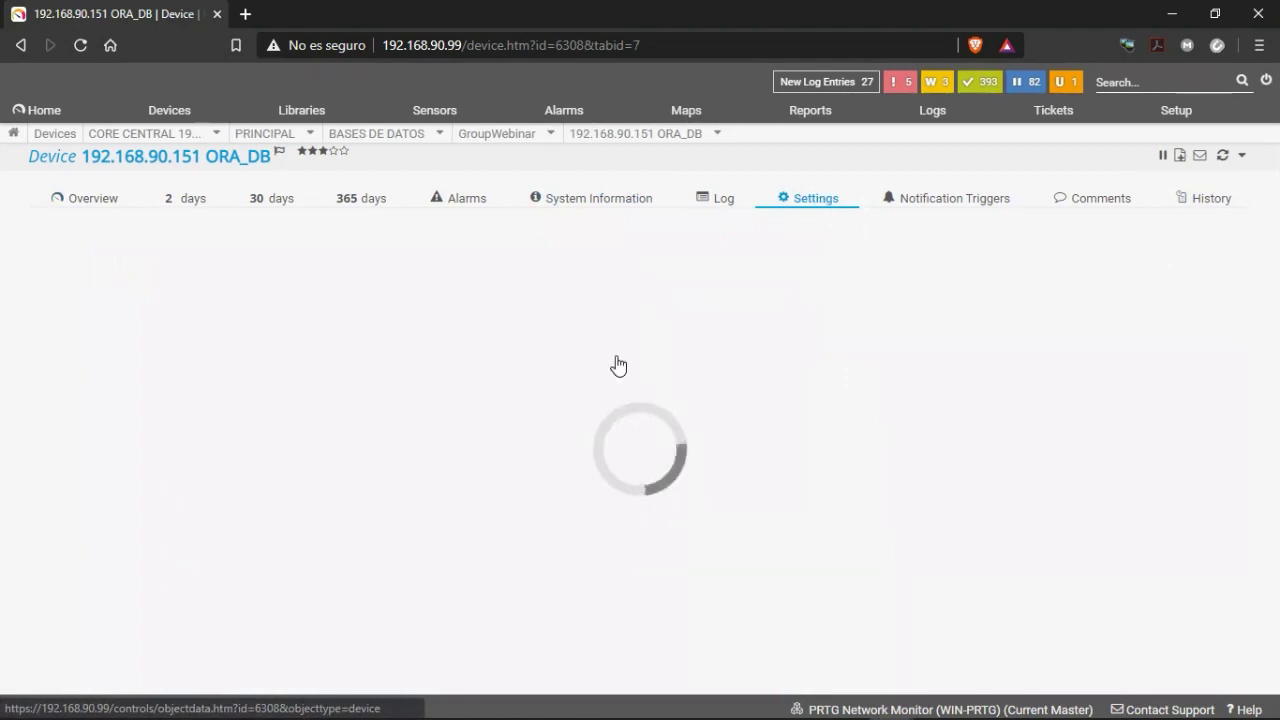
scroll(372, 456, down, 8)
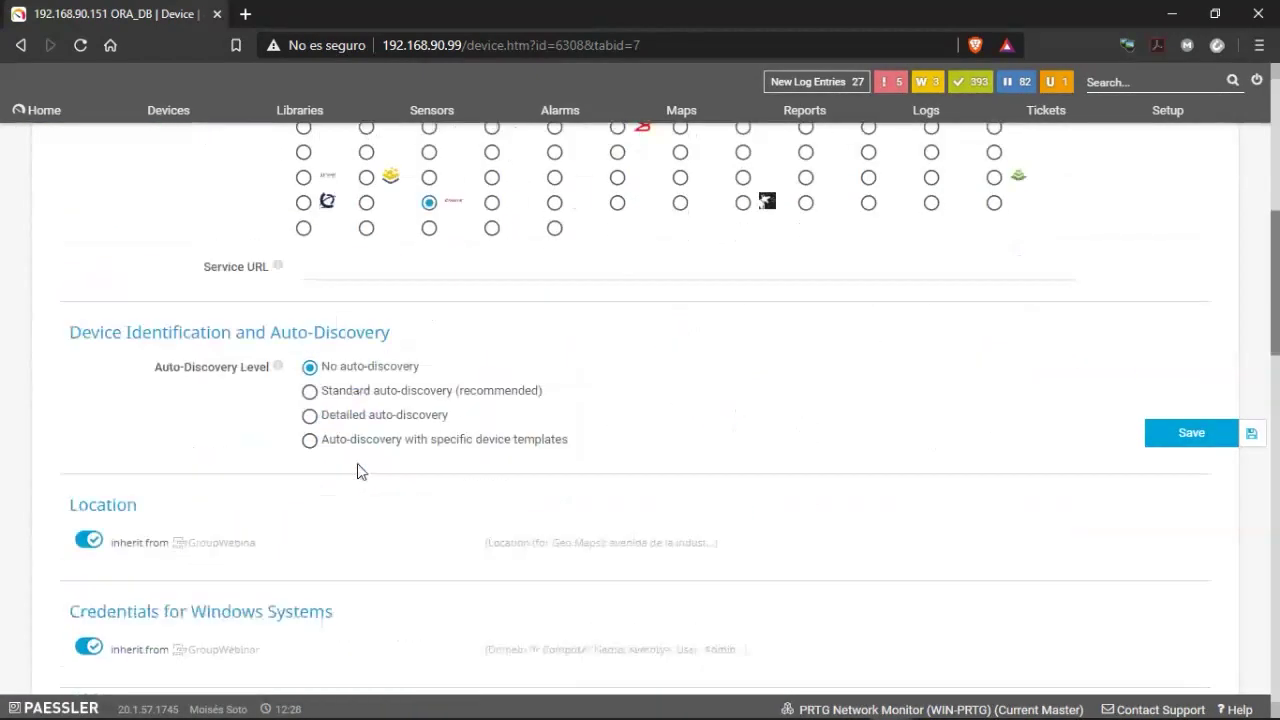
scroll(195, 432, down, 1)
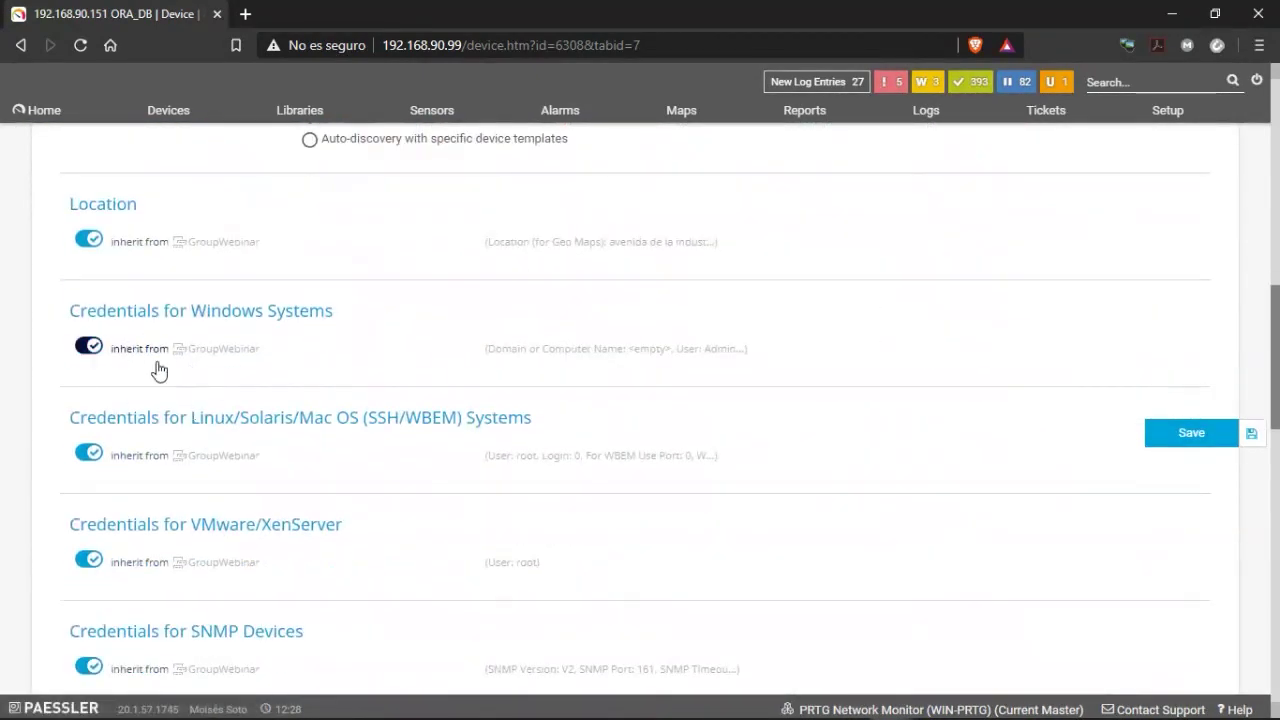
scroll(157, 369, down, 2)
scroll(173, 390, down, 2)
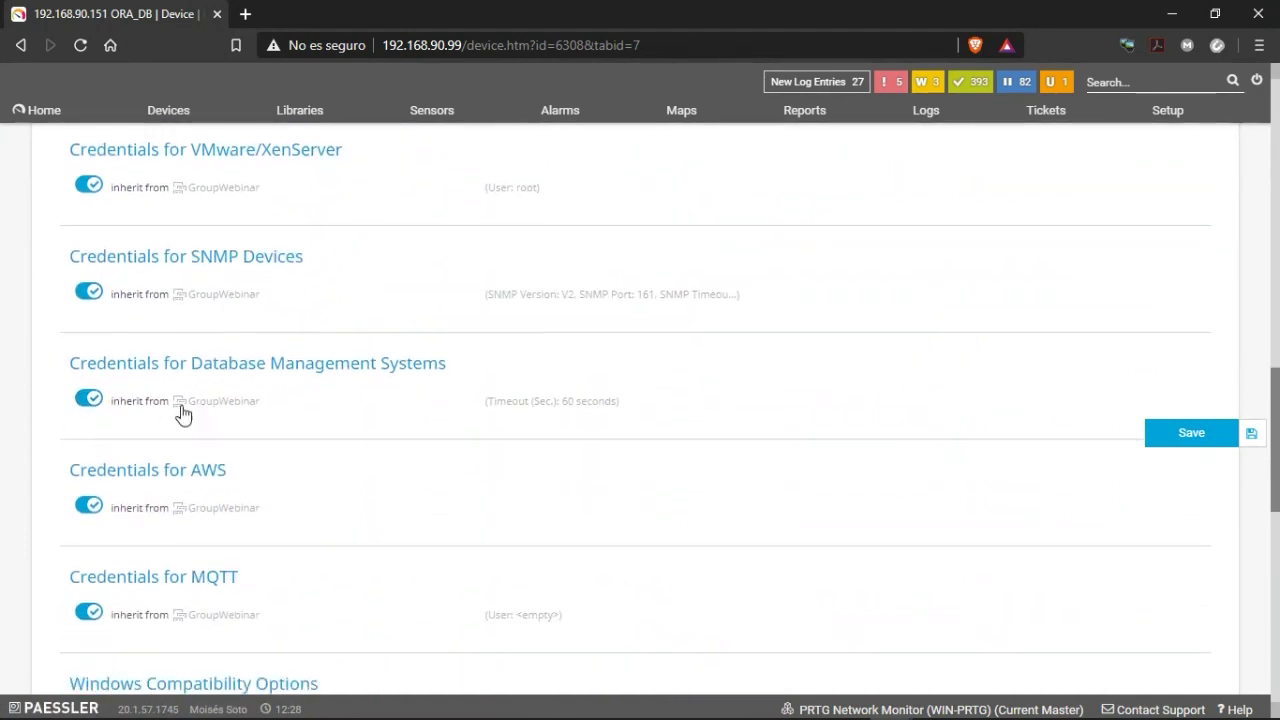
Stop inheriting from GroupWebinar and save port 1522, SQL server authentication, database user and password.
click(97, 402)
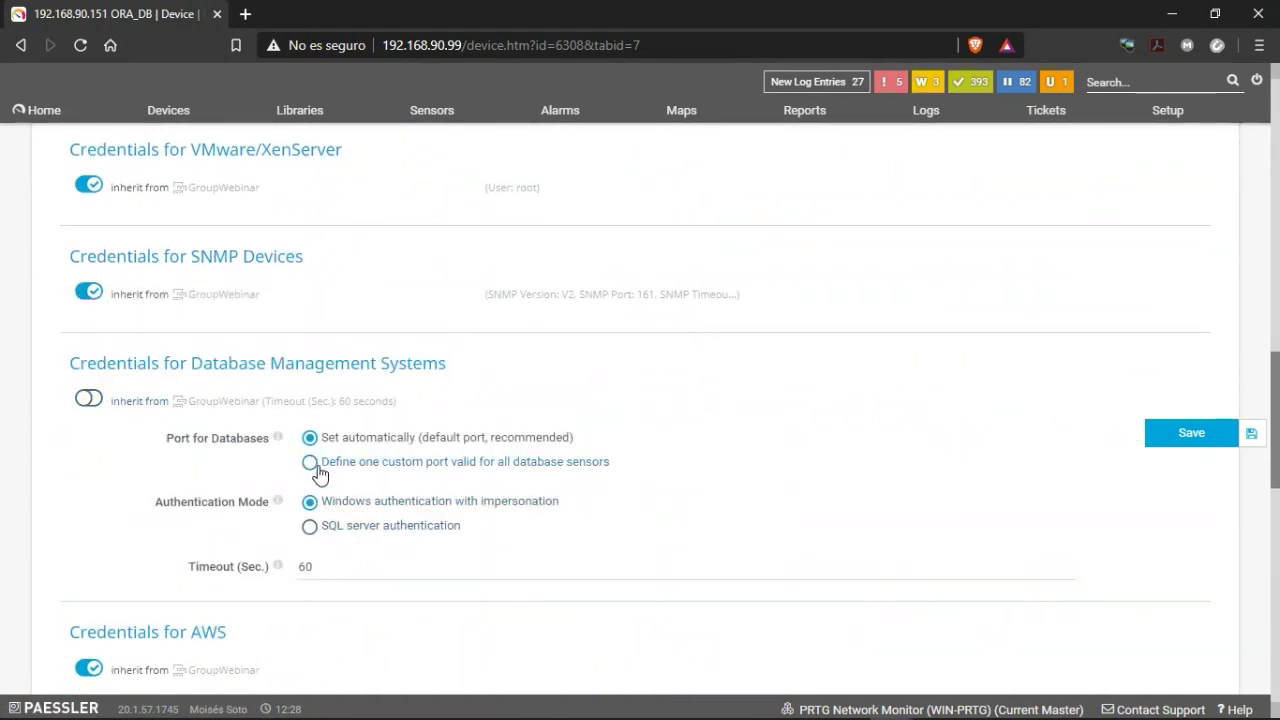
click(315, 466)
scroll(314, 471, down, 1)
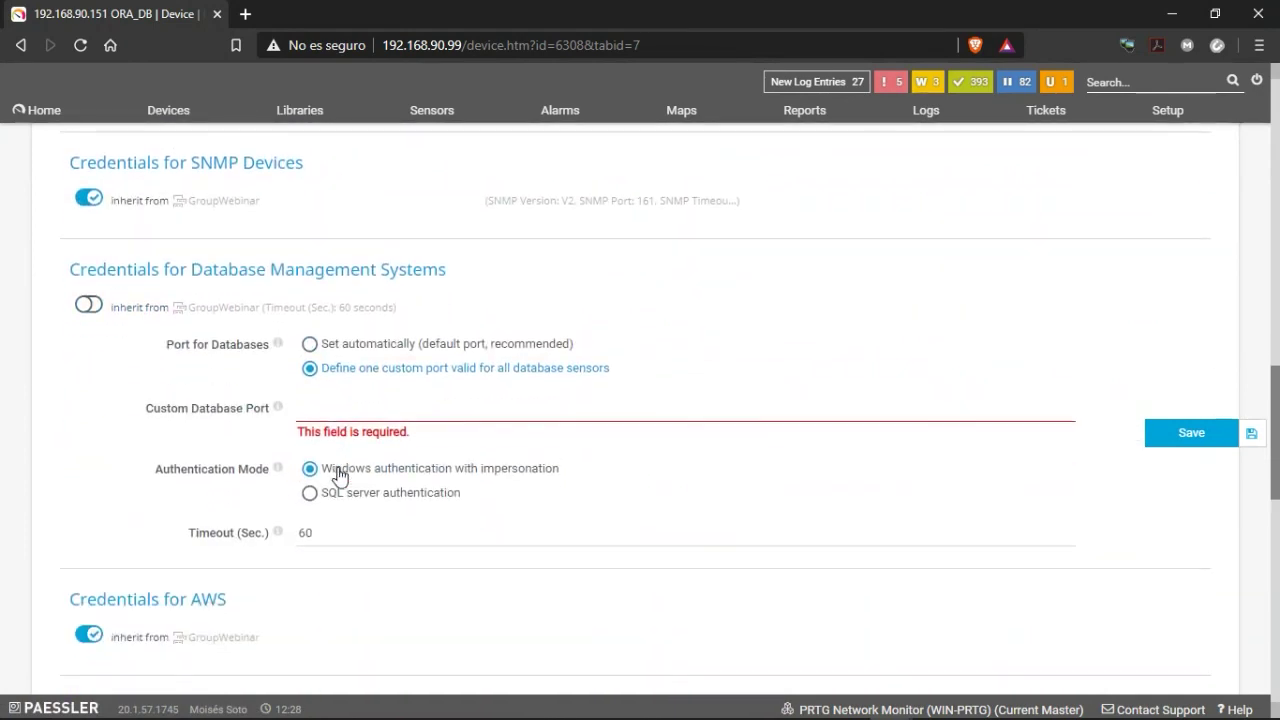
click(330, 420)
text(1522)
key(Tab)
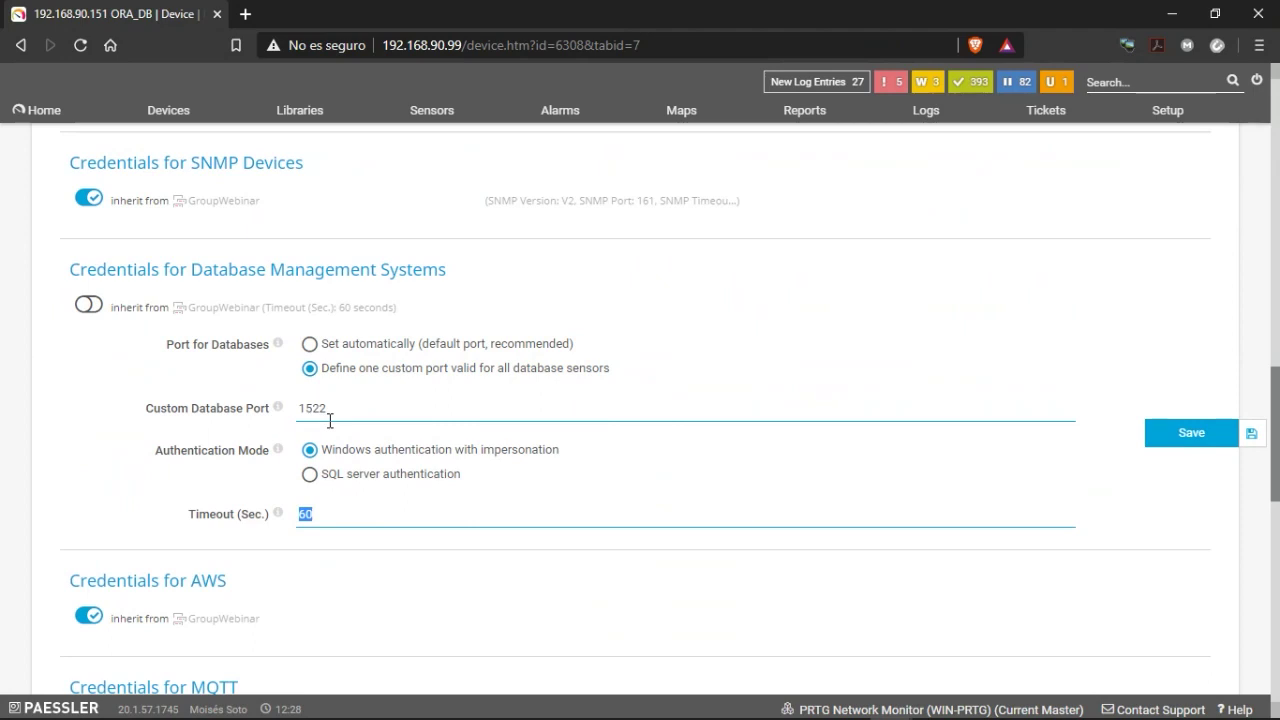
click(311, 475)
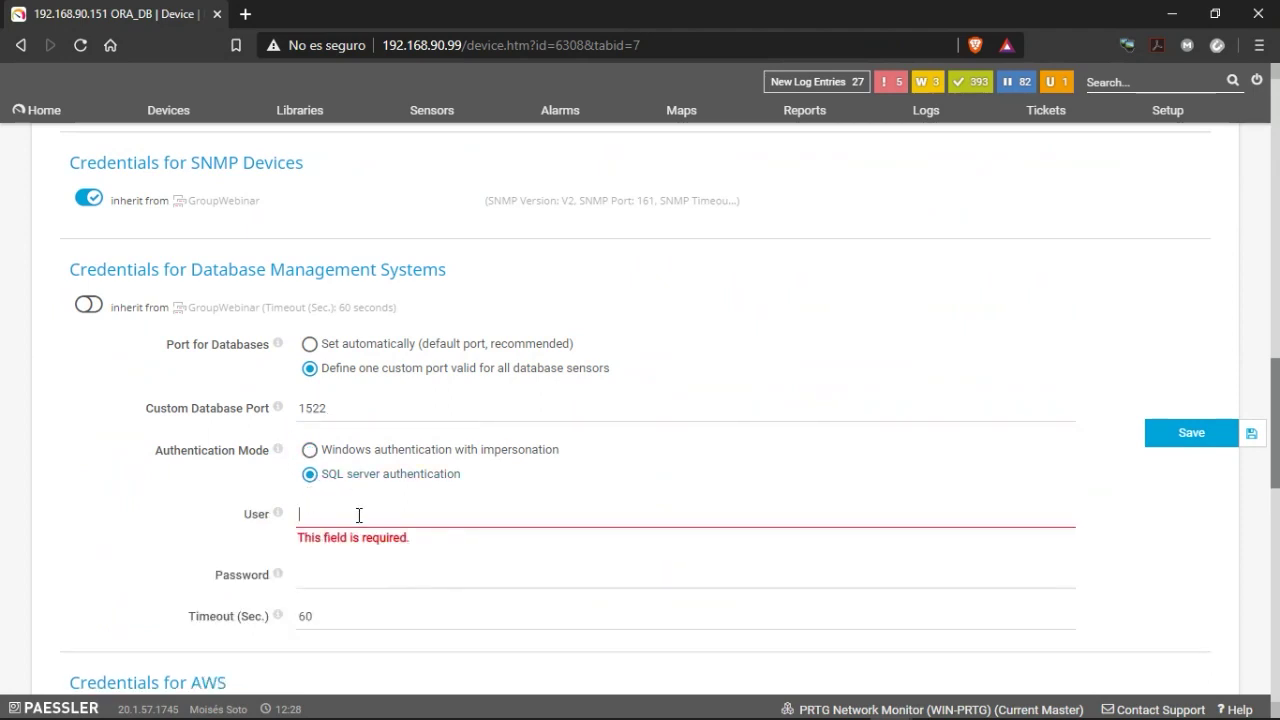
text(prtg)
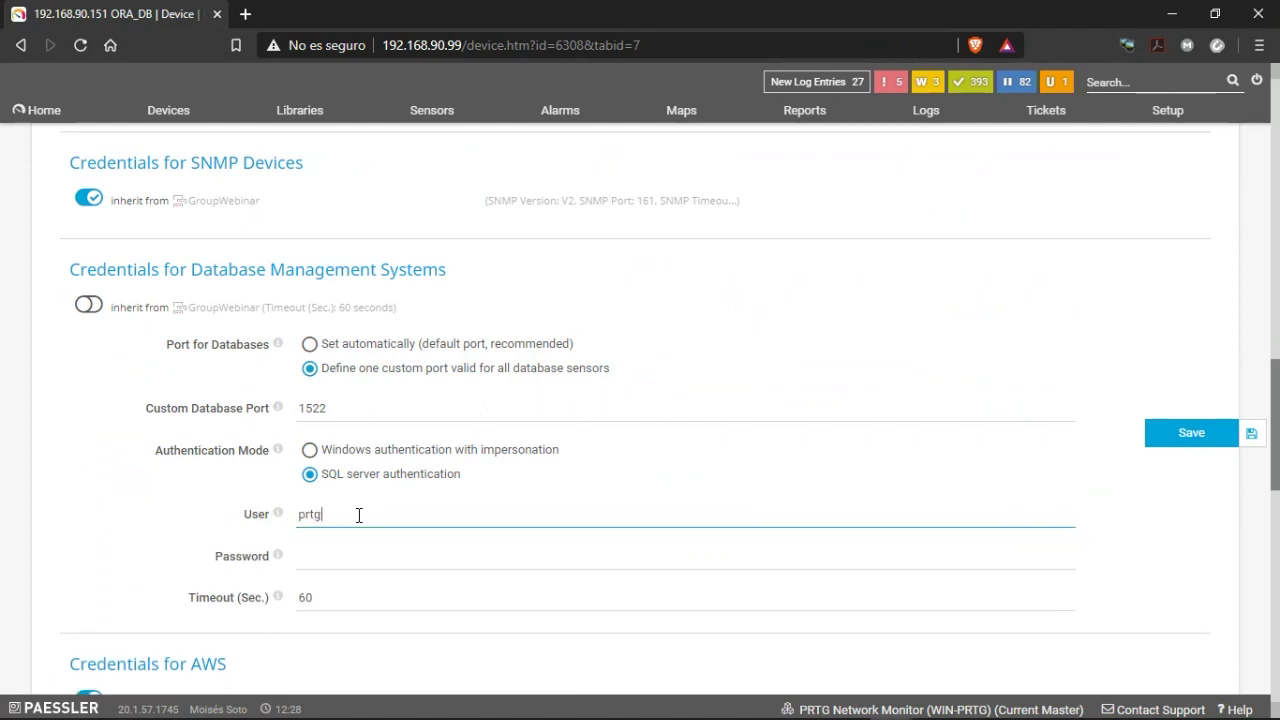
key(Tab)
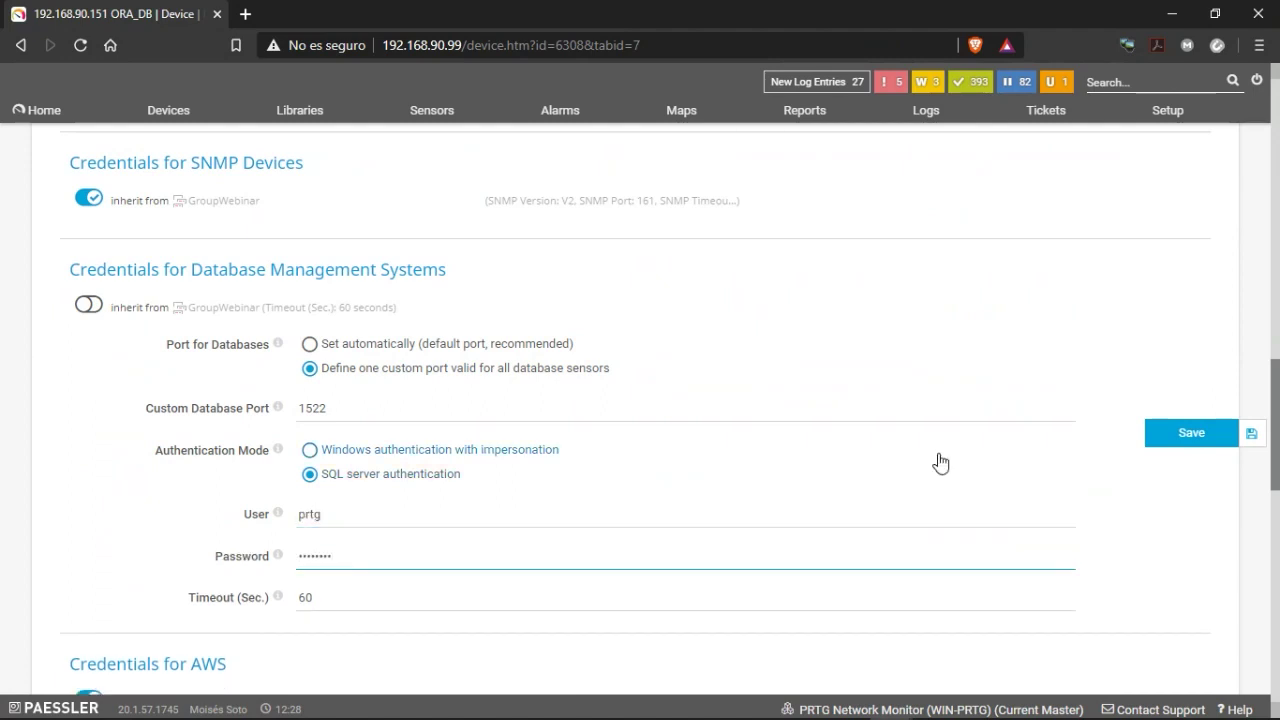
click(1195, 440)
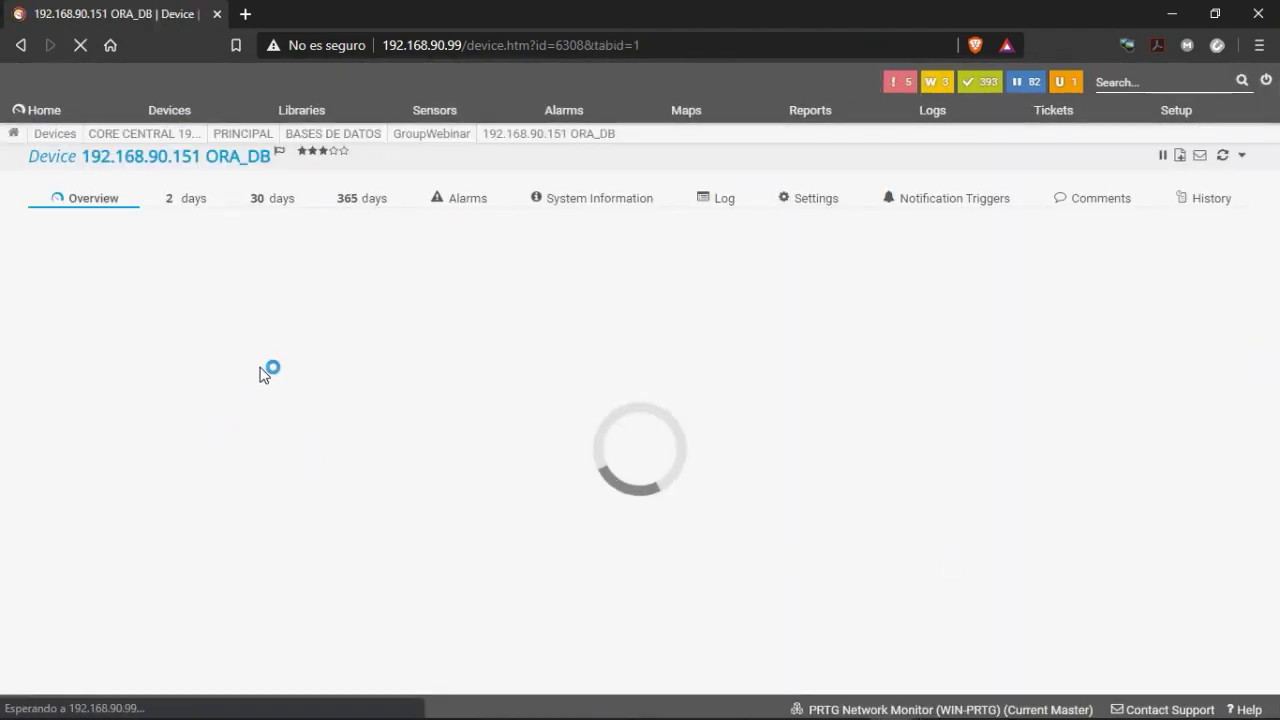
Add an Oracle Tablespace sensor to ORA_DB with identifier orcl using SID.
click(835, 346)
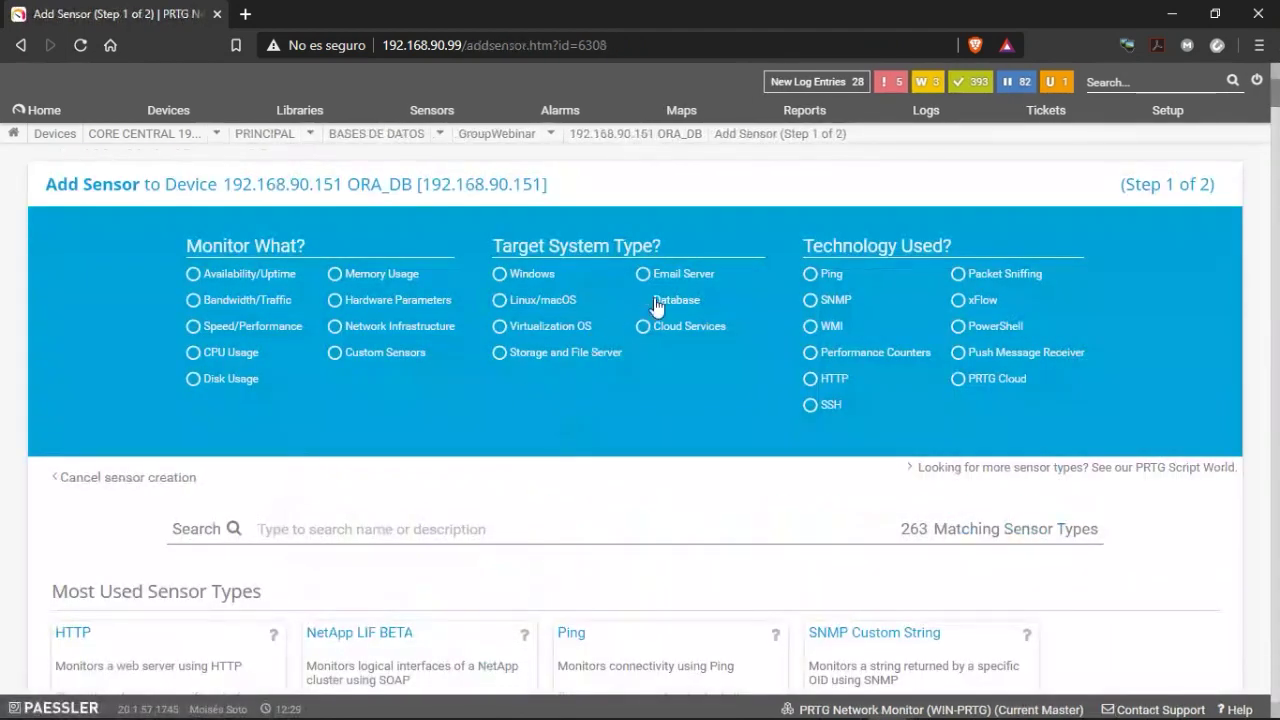
click(656, 305)
scroll(500, 500, down, 5)
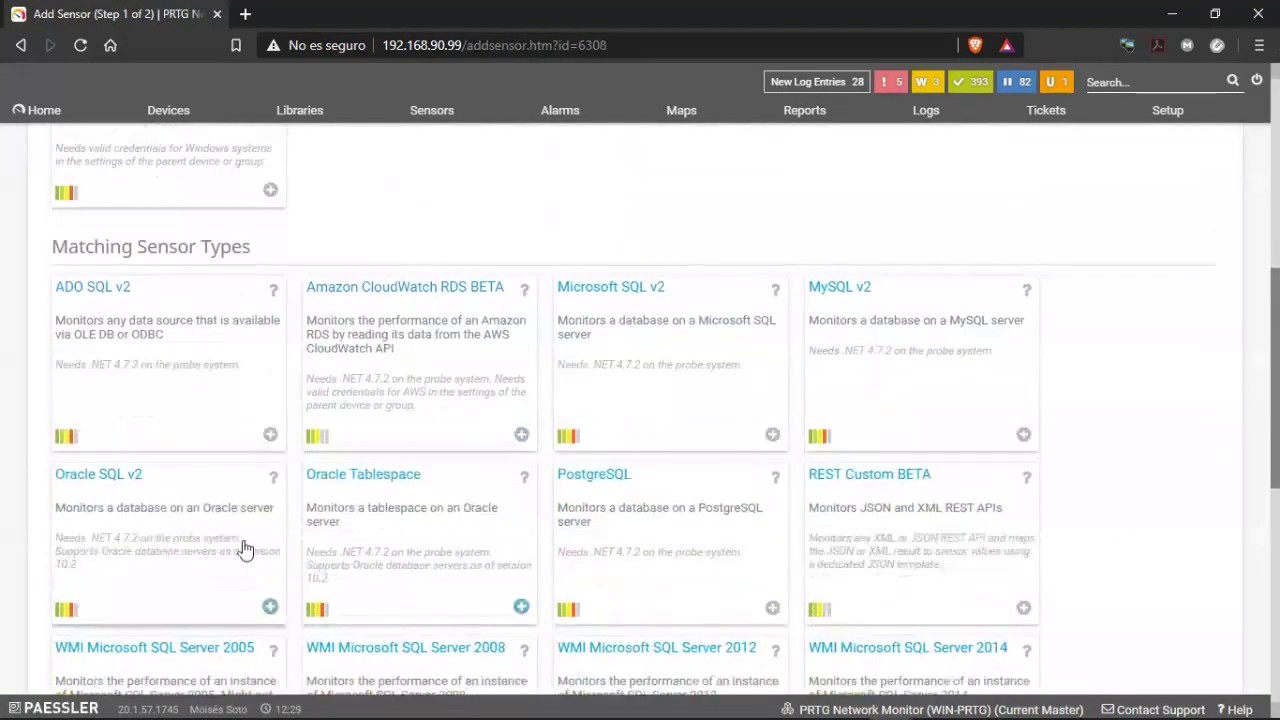
click(400, 523)
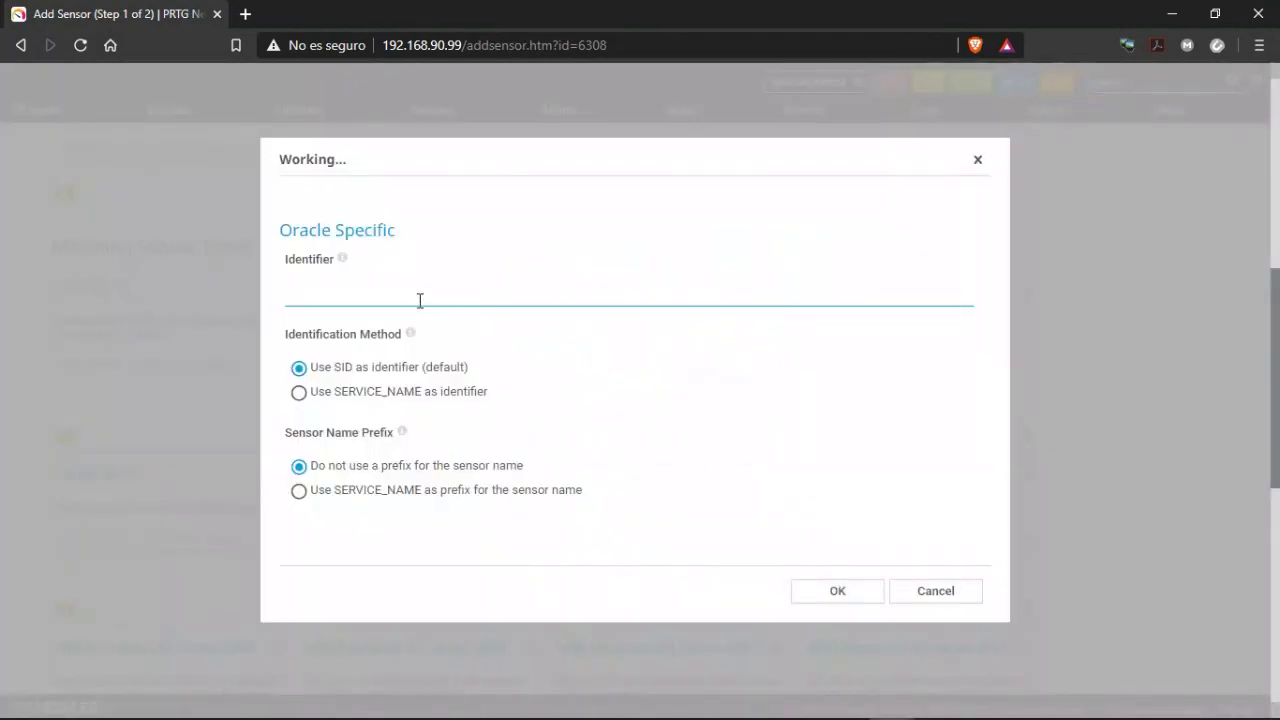
text(orcl)
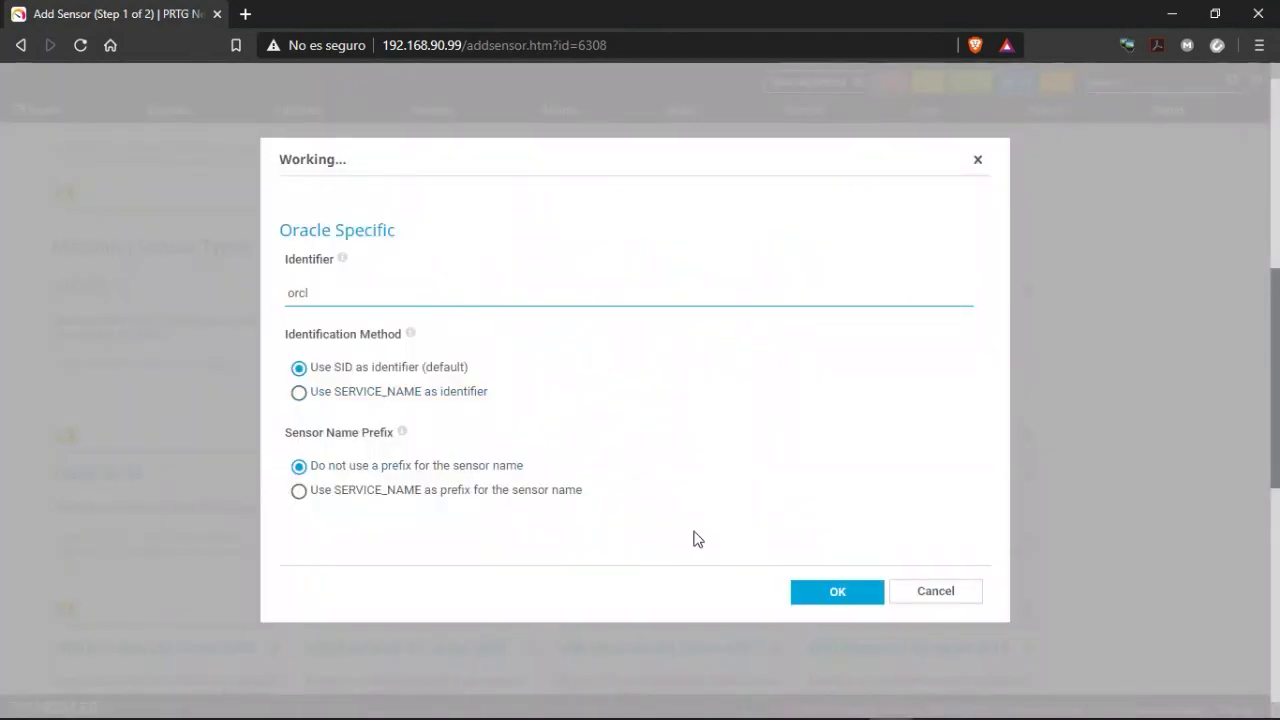
click(837, 592)
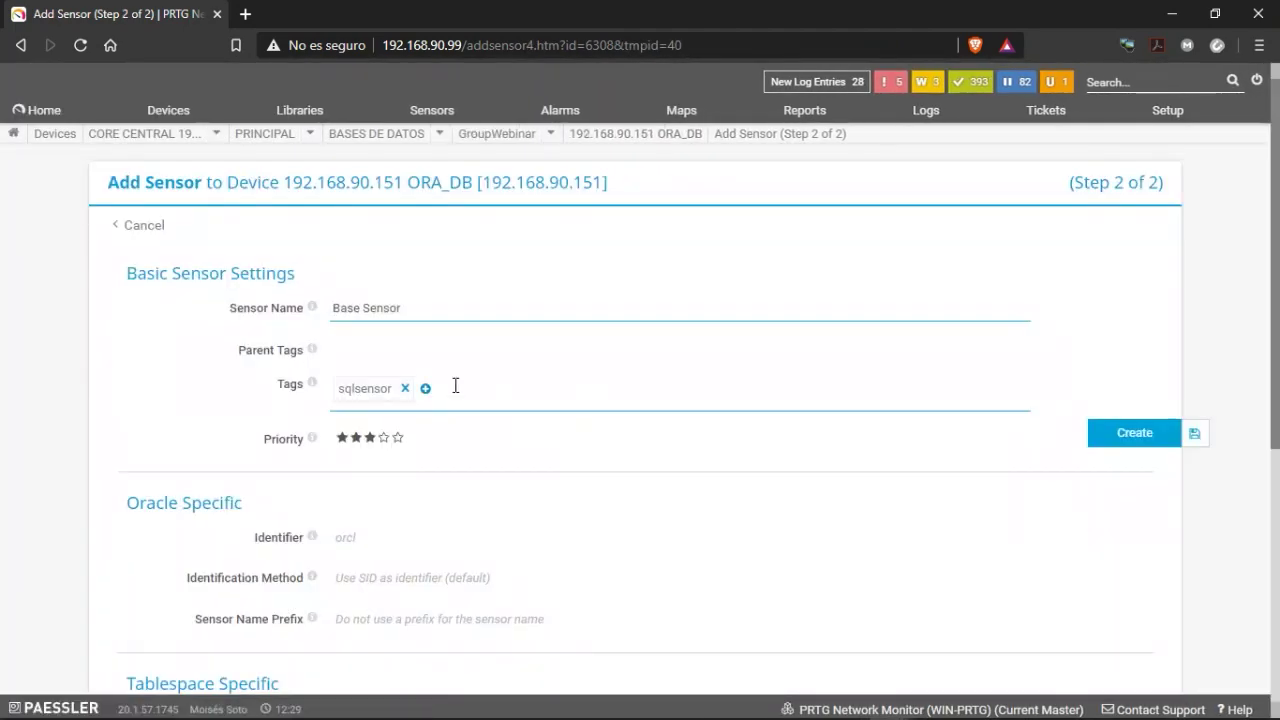
Select all tablespaces (SYSAUX, SYSTEM, TESTSPACE, UNDOTBS1, USERS) and create their sensors.
scroll(258, 466, down, 3)
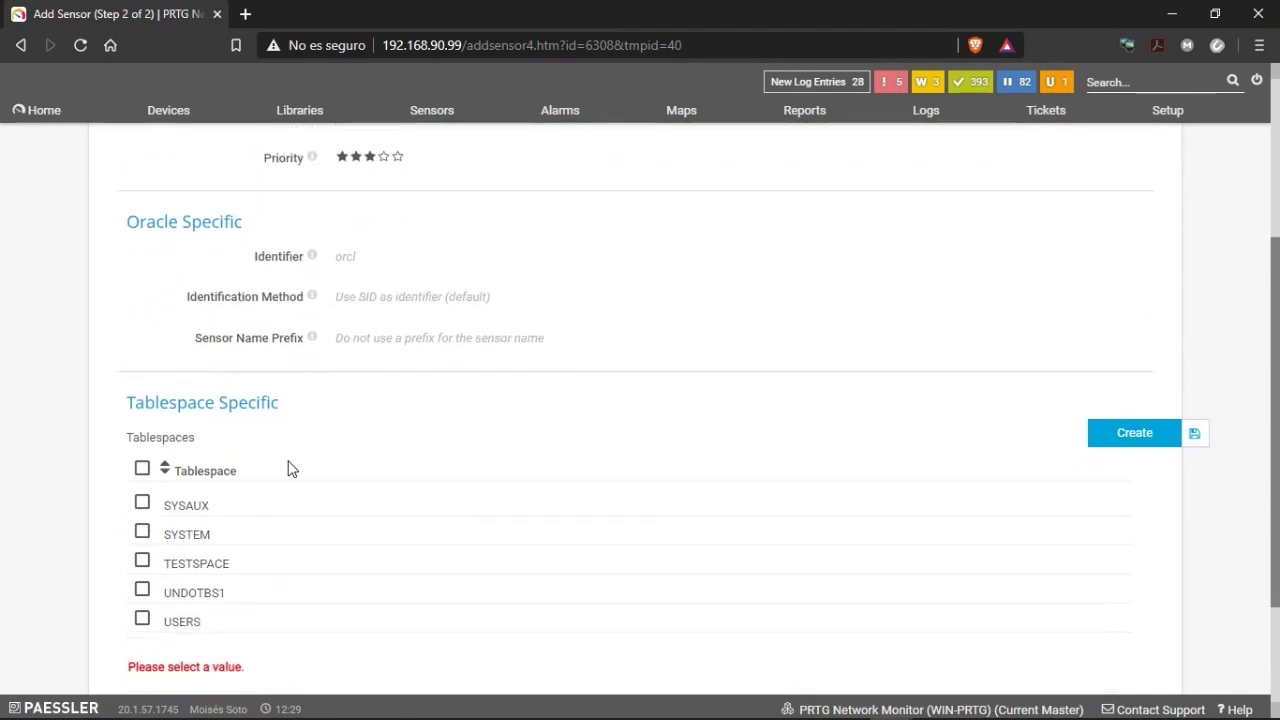
scroll(290, 469, down, 1)
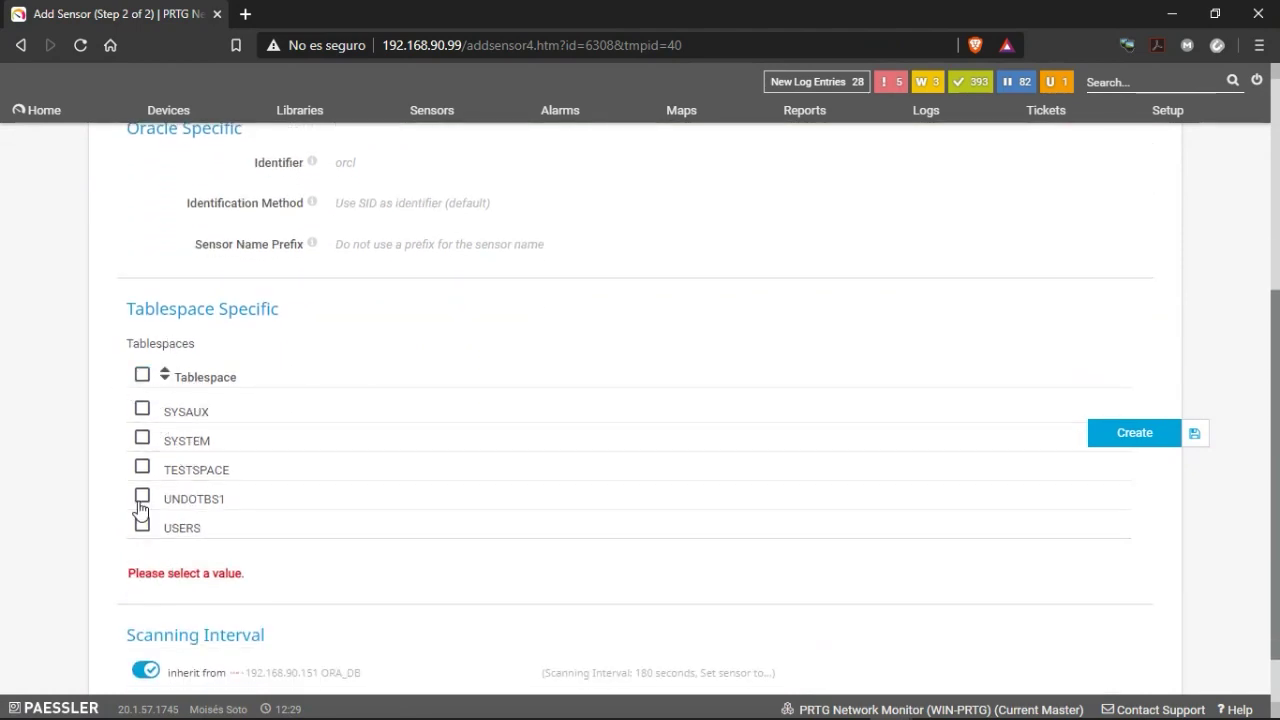
scroll(218, 566, down, 1)
scroll(142, 512, up, 2)
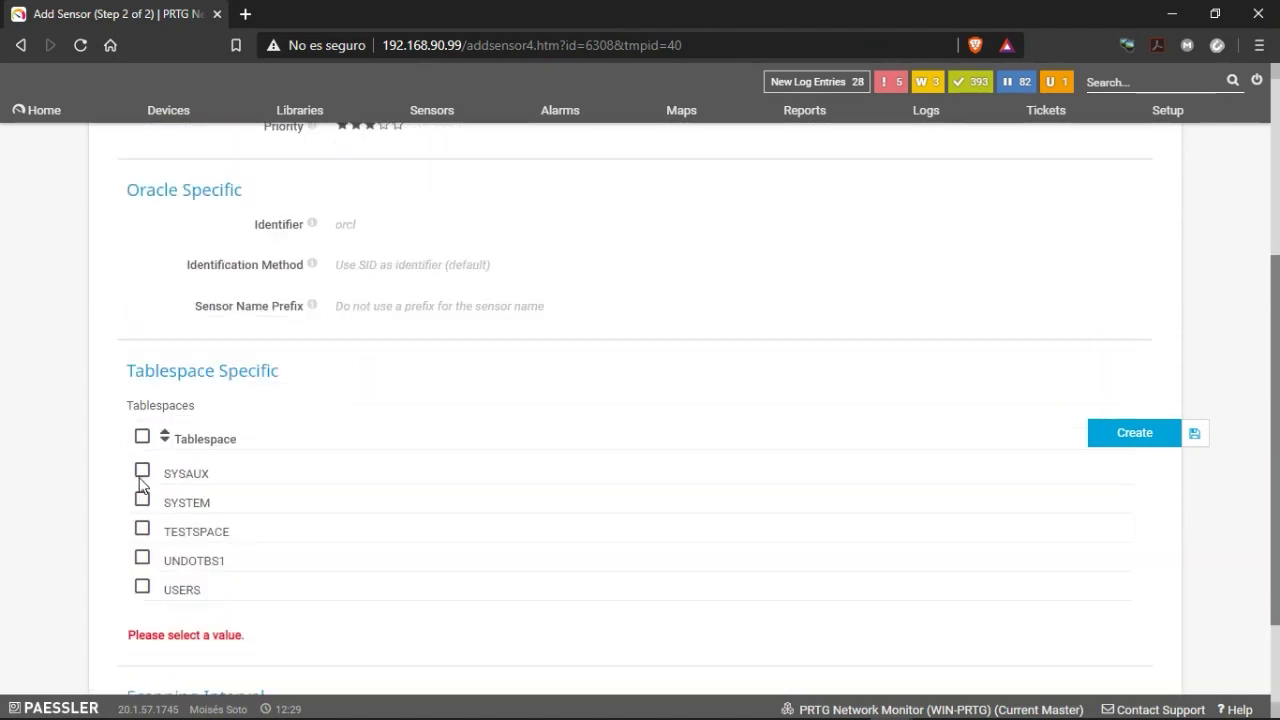
click(141, 491)
scroll(194, 563, down, 2)
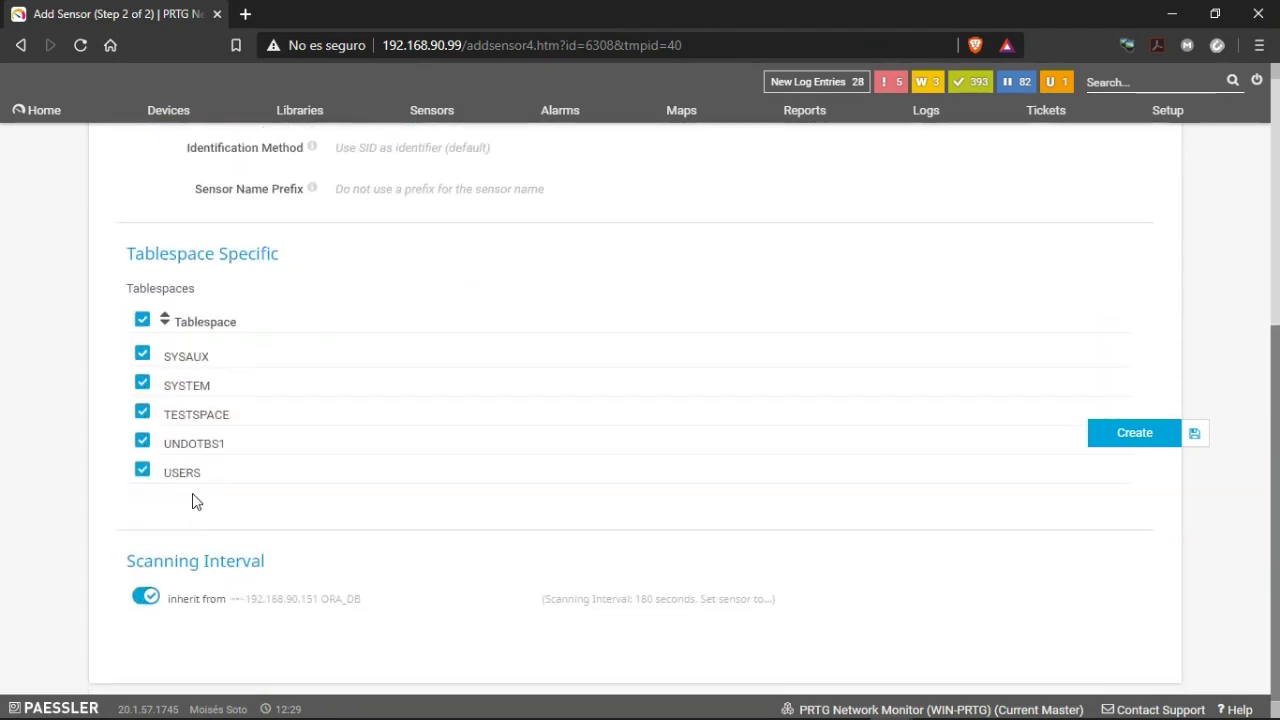
click(1134, 440)
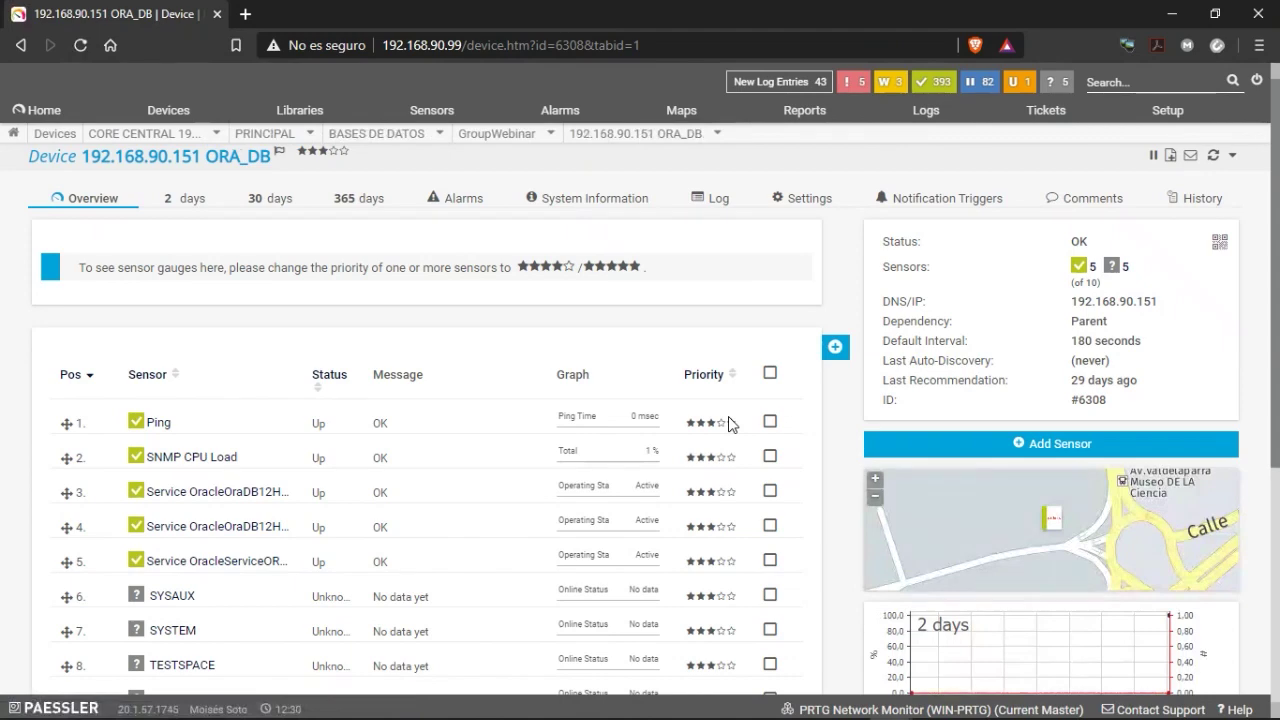
Run Scan Now on the SYSAUX and SYSTEM tablespace sensors.
scroll(249, 486, down, 2)
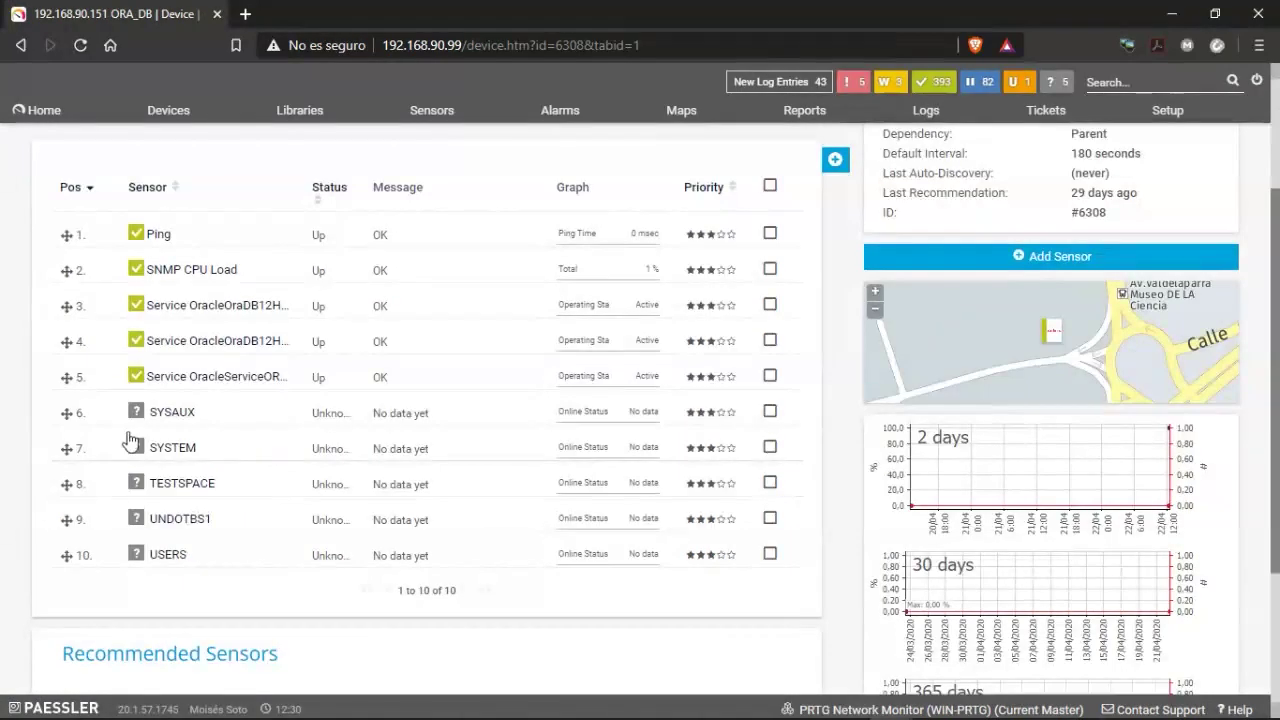
right_click(185, 425)
right_click(160, 412)
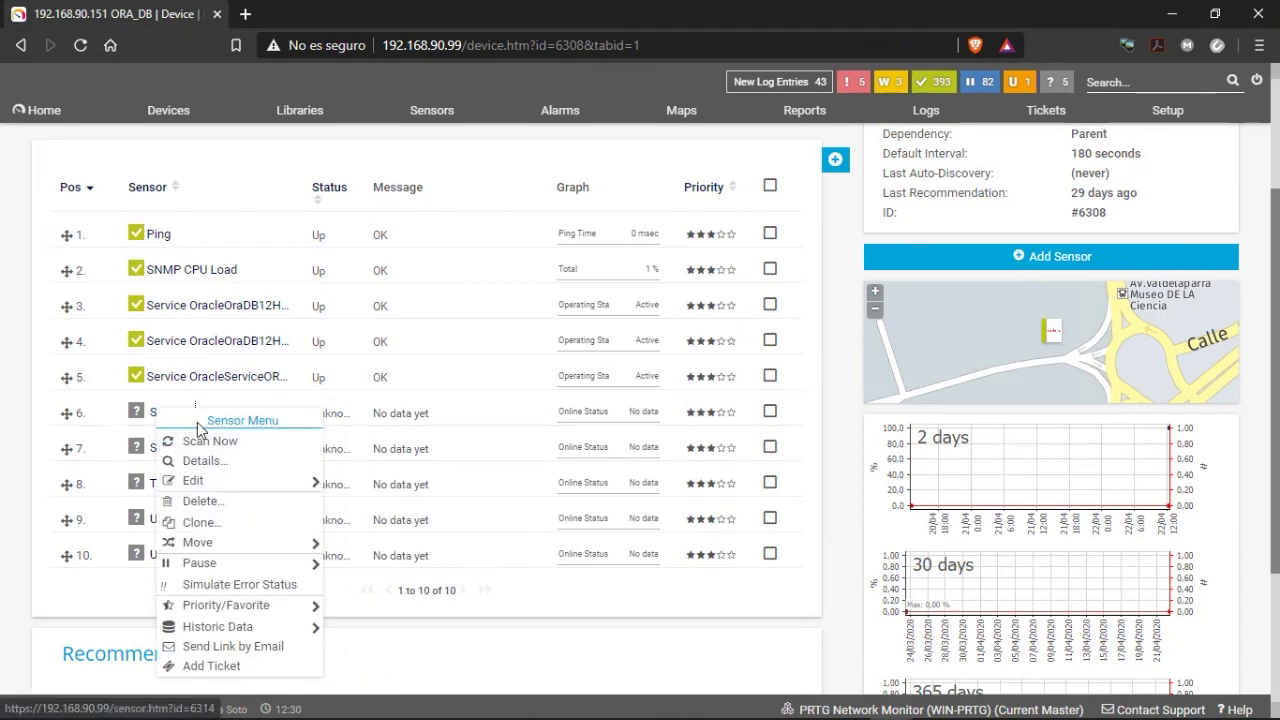
click(199, 441)
mouse_move(163, 416)
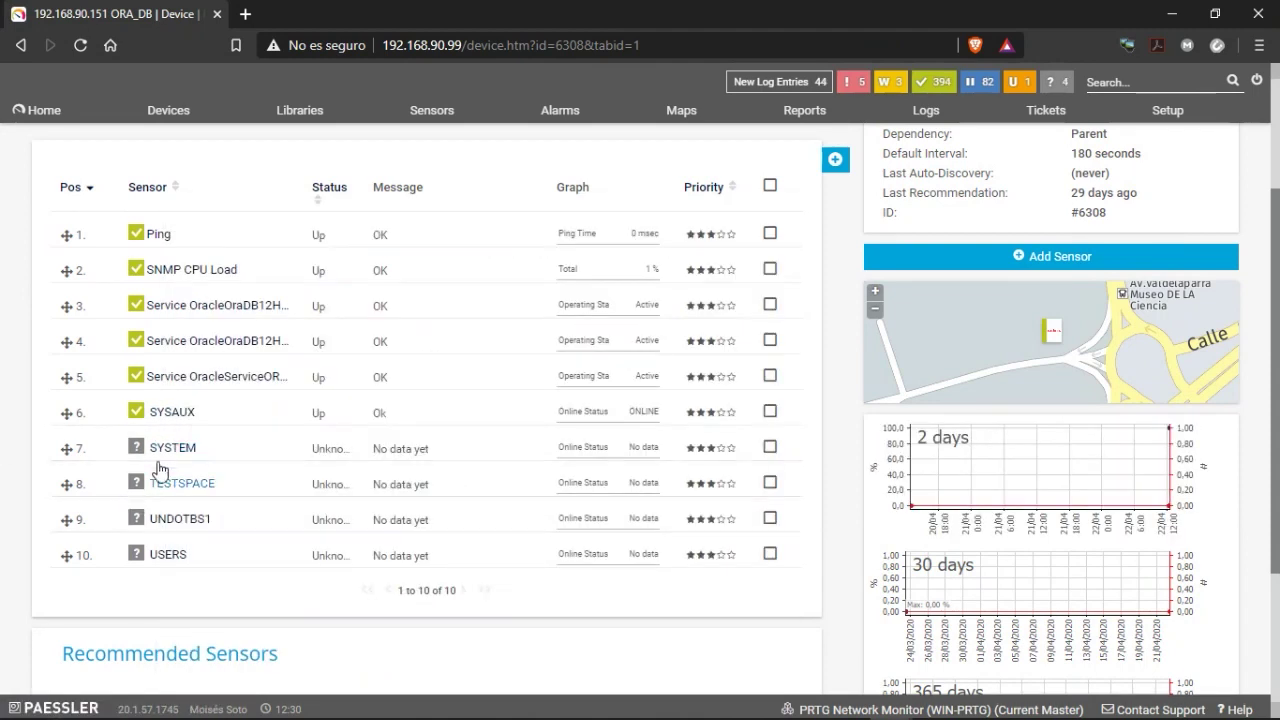
right_click(162, 449)
click(196, 373)
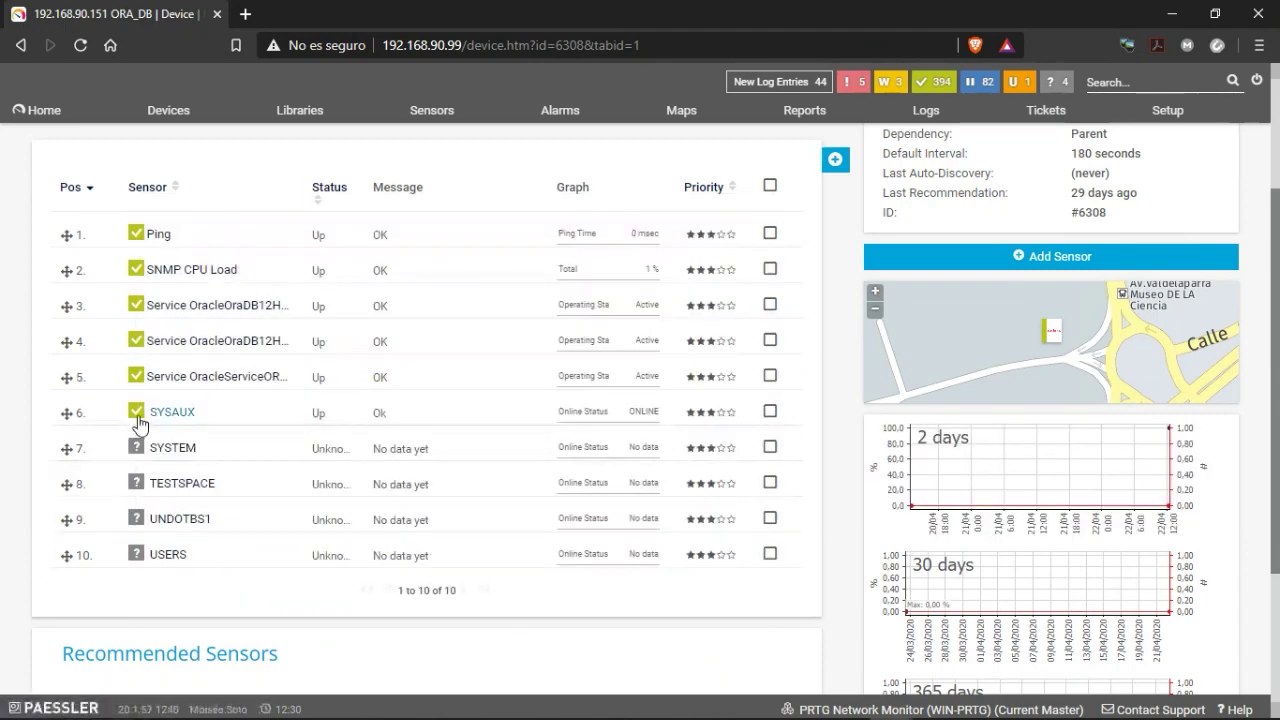
Review the SYSAUX sensor's channel table, showing 96 % free of 1,41 GB.
click(163, 421)
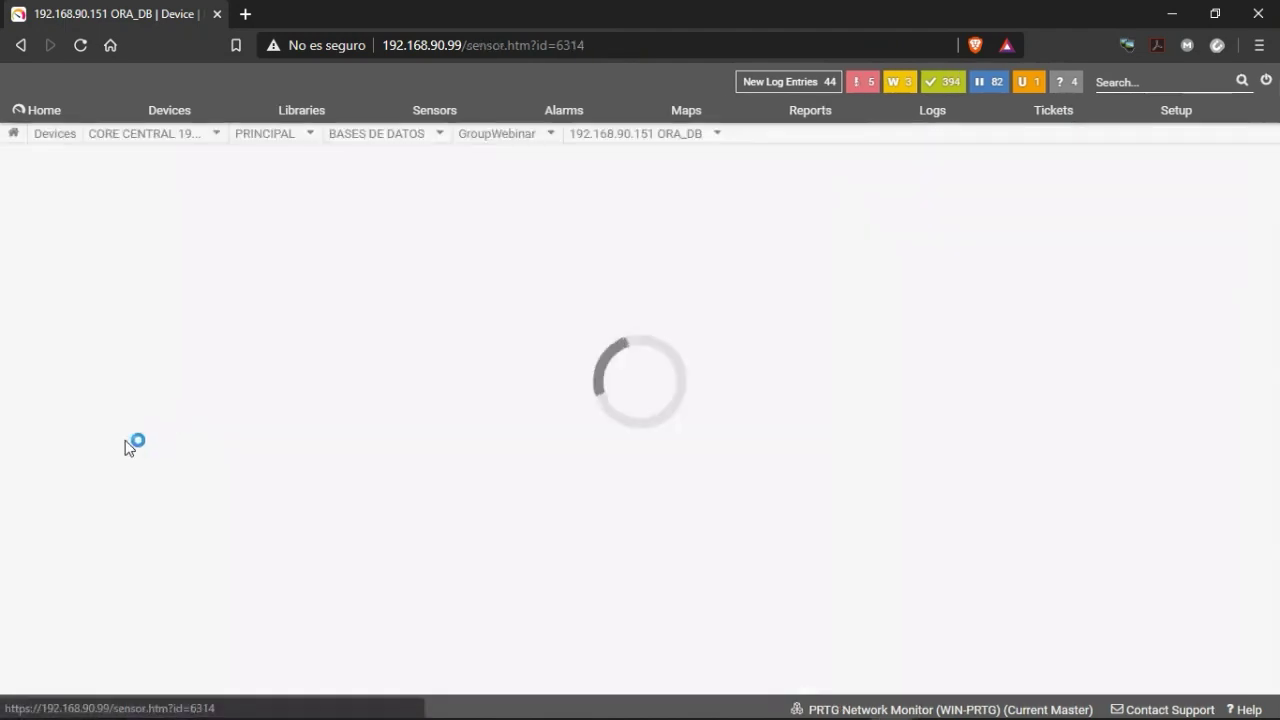
scroll(396, 474, down, 2)
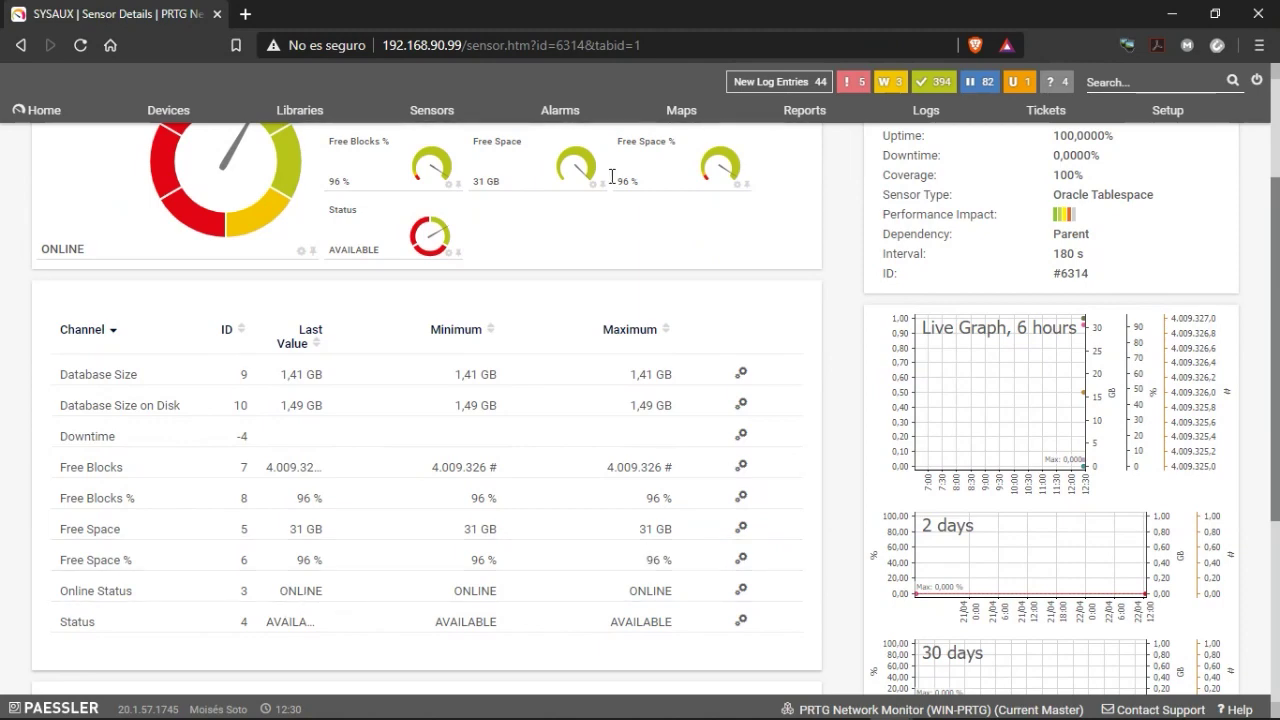
scroll(598, 410, up, 2)
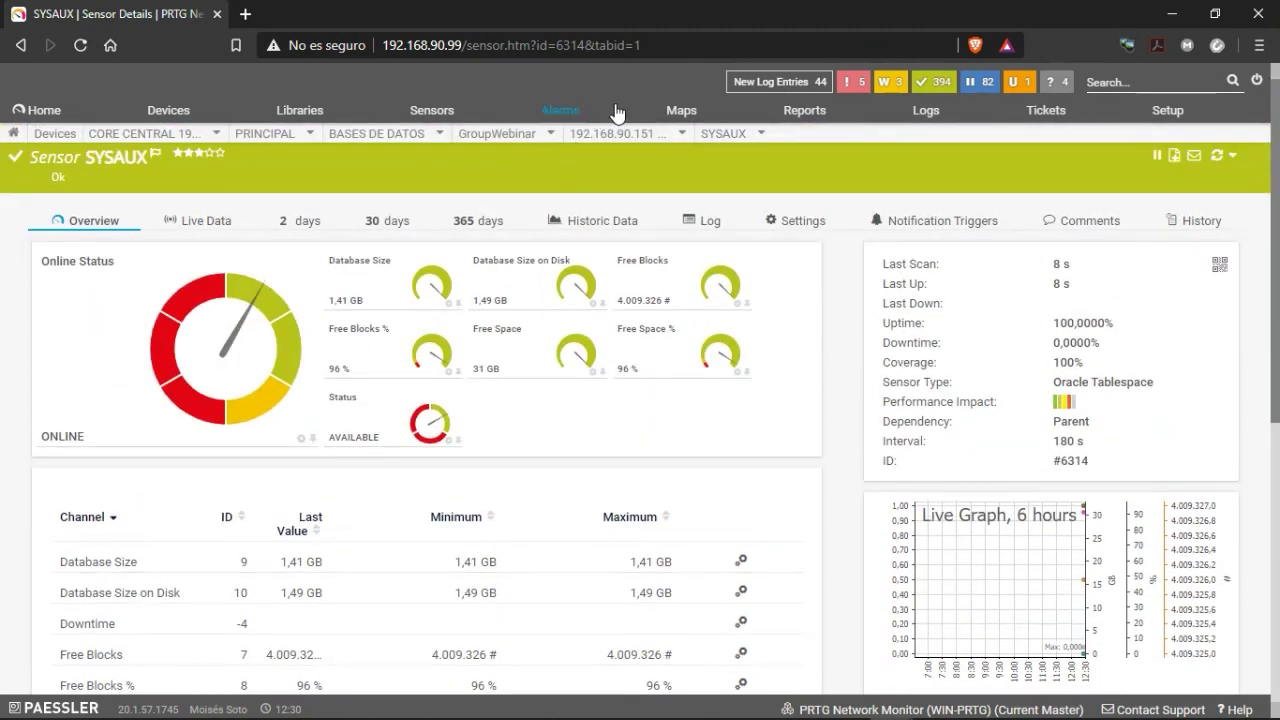
mouse_move(625, 134)
click(561, 204)
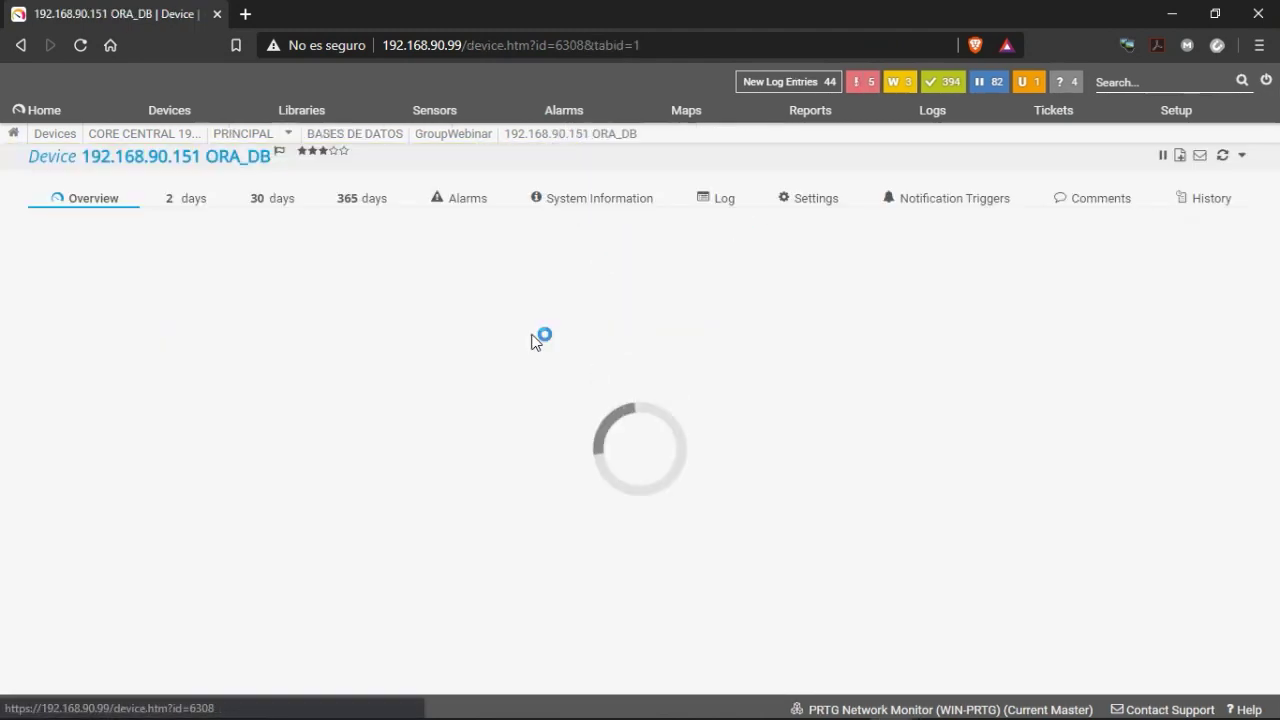
scroll(165, 565, down, 2)
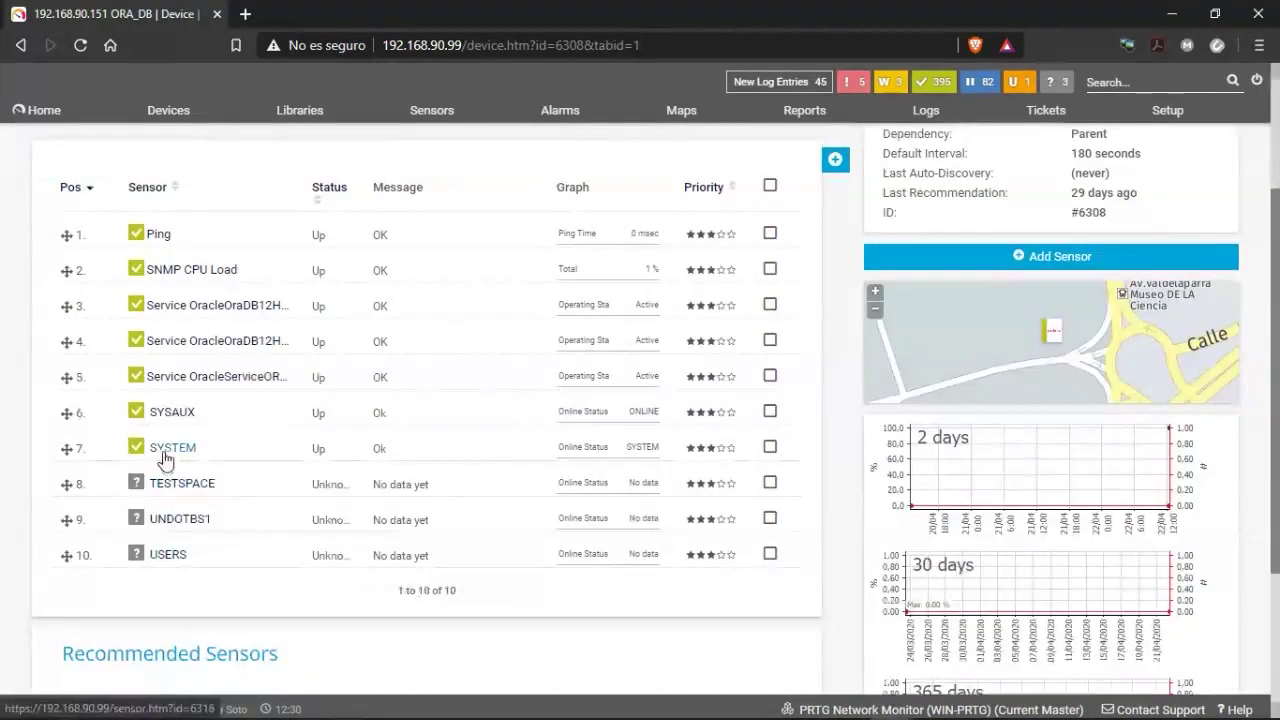
click(243, 447)
scroll(460, 490, down, 4)
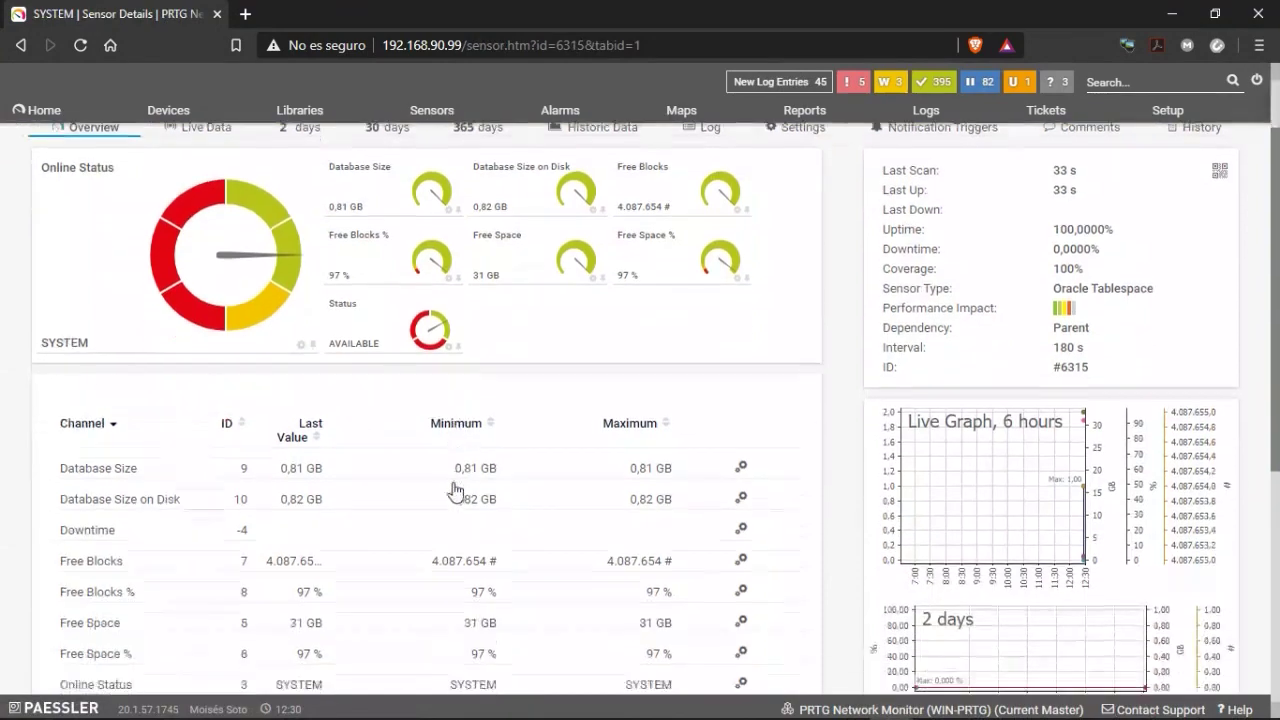
scroll(373, 354, up, 3)
scroll(373, 354, up, 1)
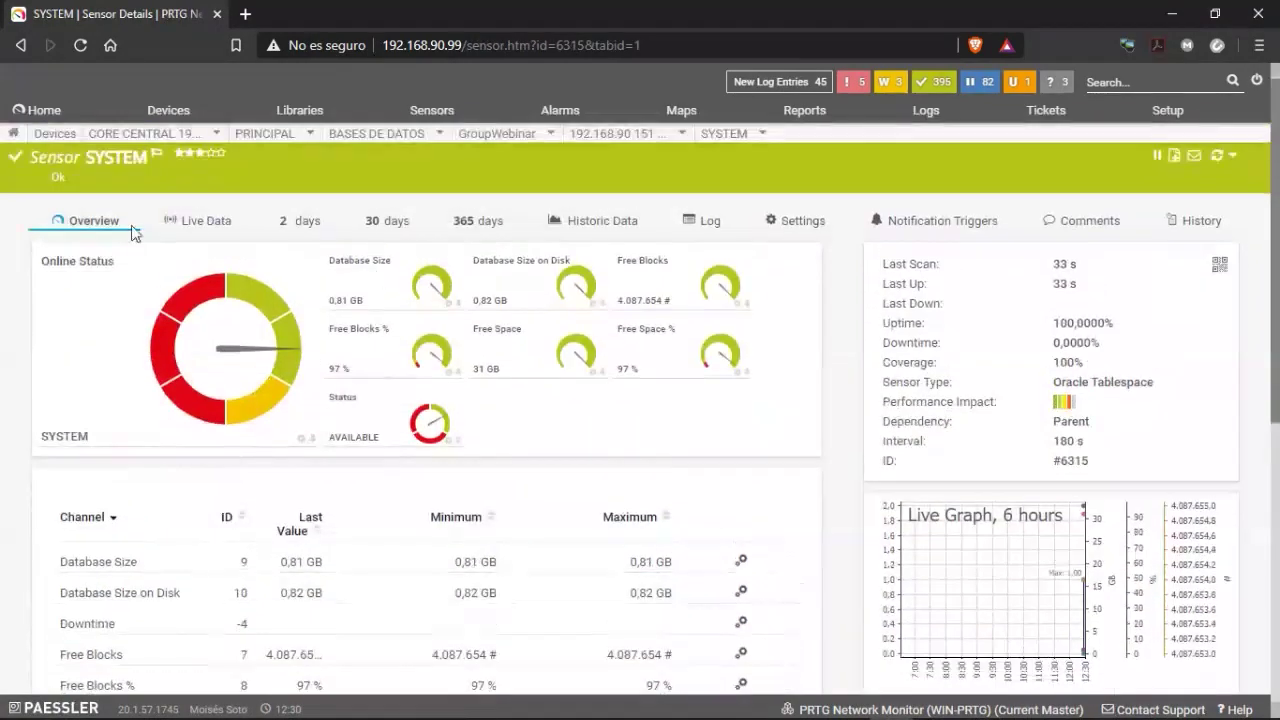
scroll(240, 420, down, 2)
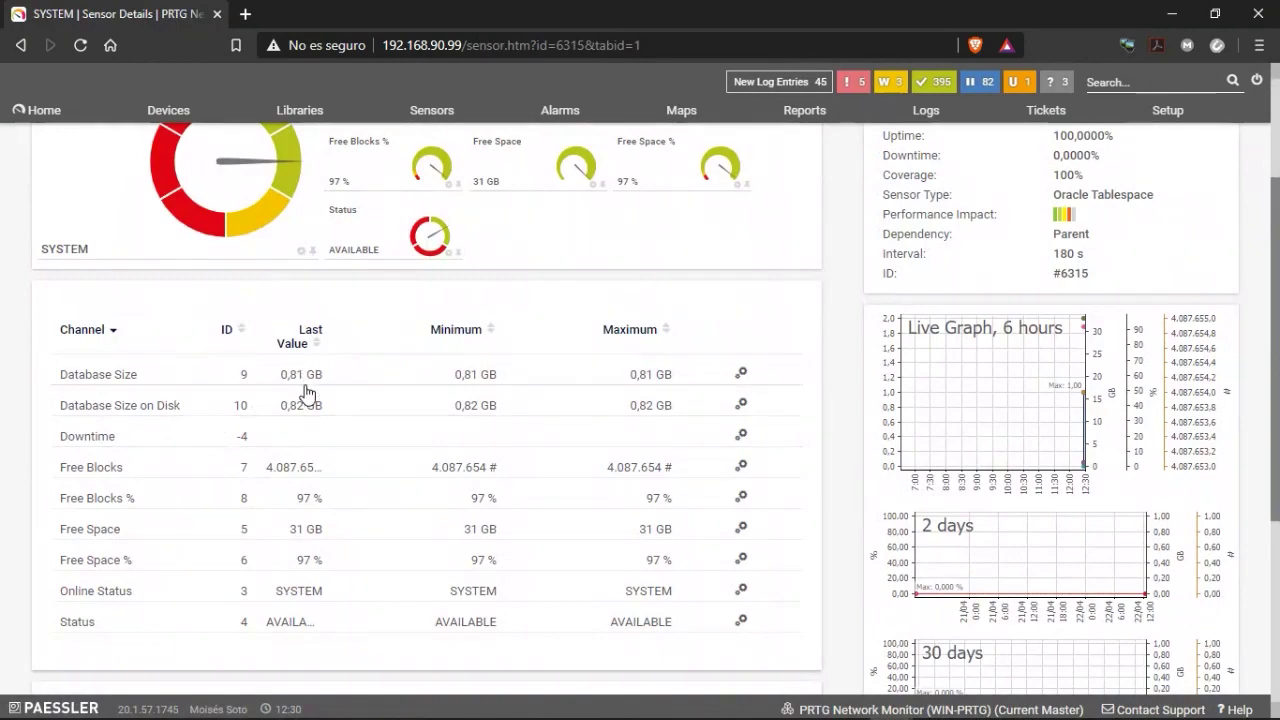
scroll(379, 456, down, 1)
scroll(379, 456, down, 3)
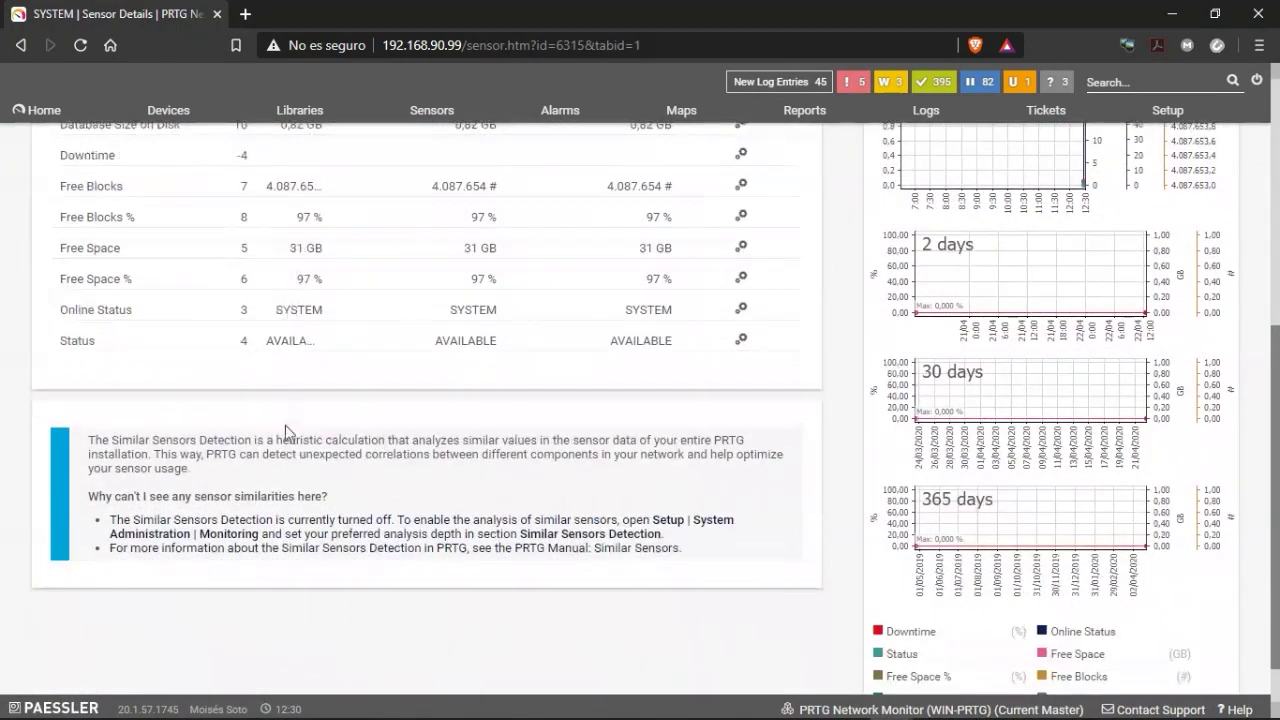
scroll(340, 450, up, 1)
scroll(449, 563, up, 2)
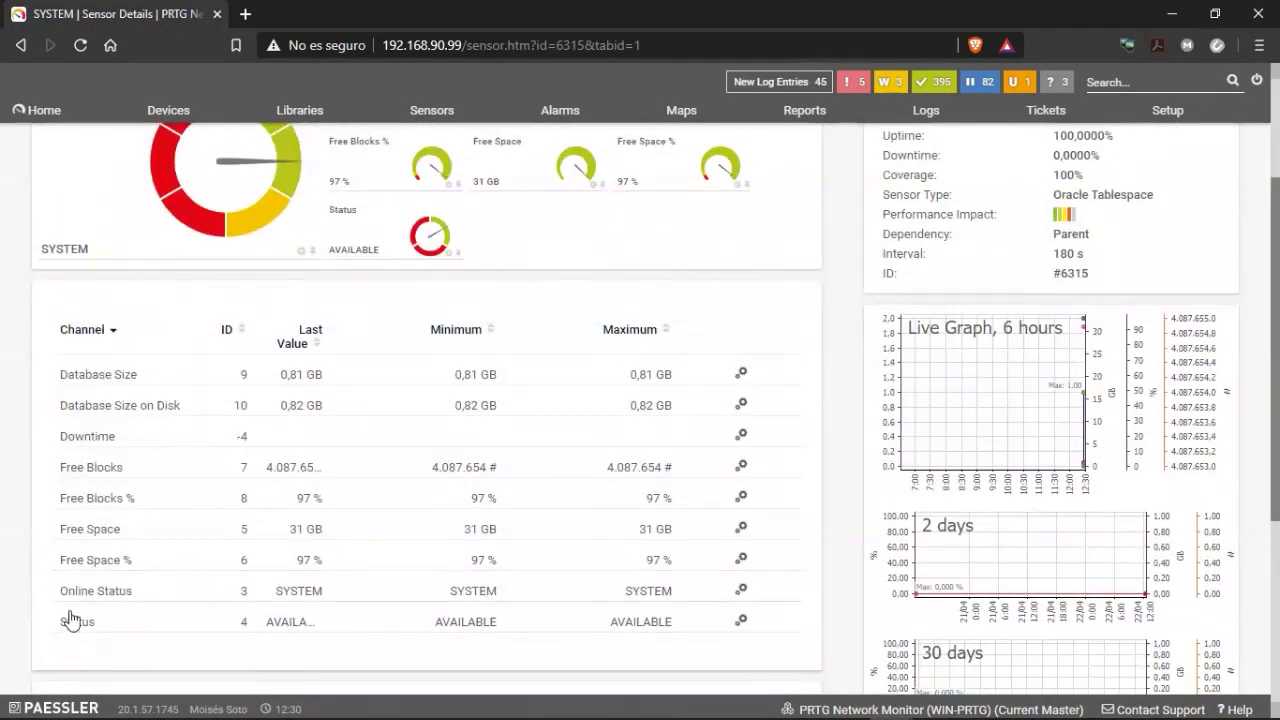
scroll(240, 594, up, 1)
scroll(229, 597, down, 2)
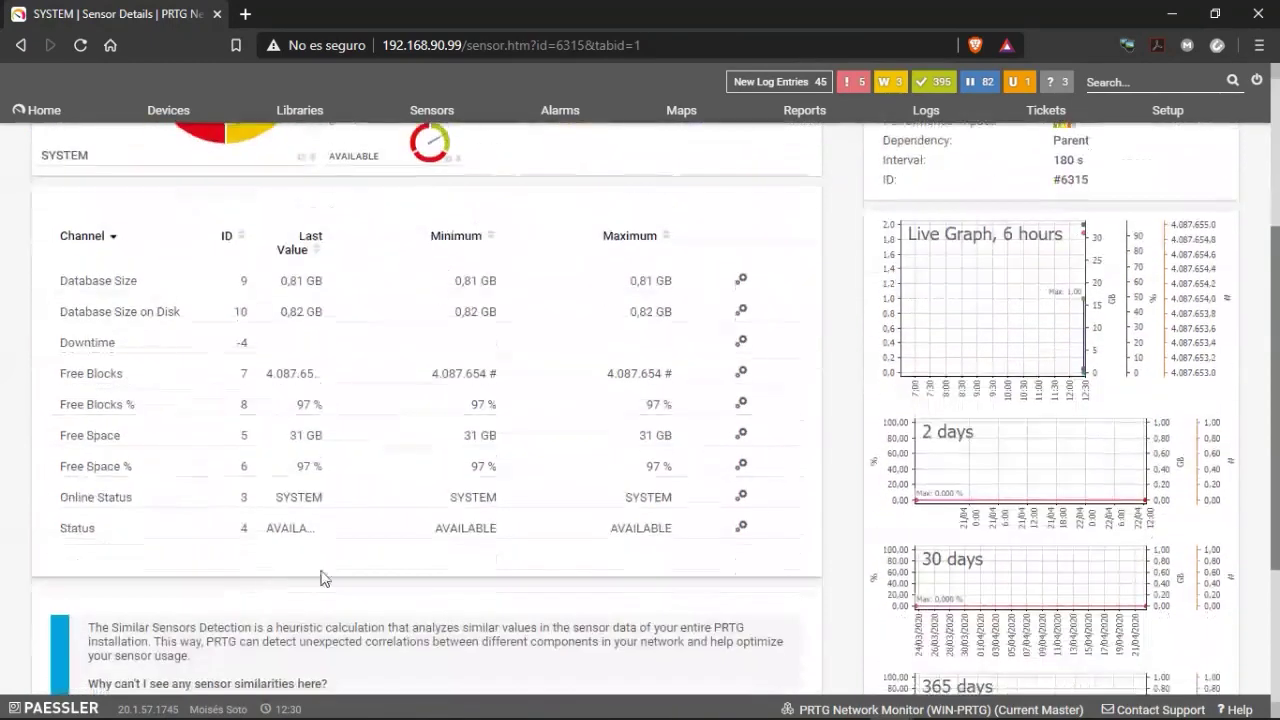
scroll(370, 547, up, 2)
scroll(370, 545, up, 1)
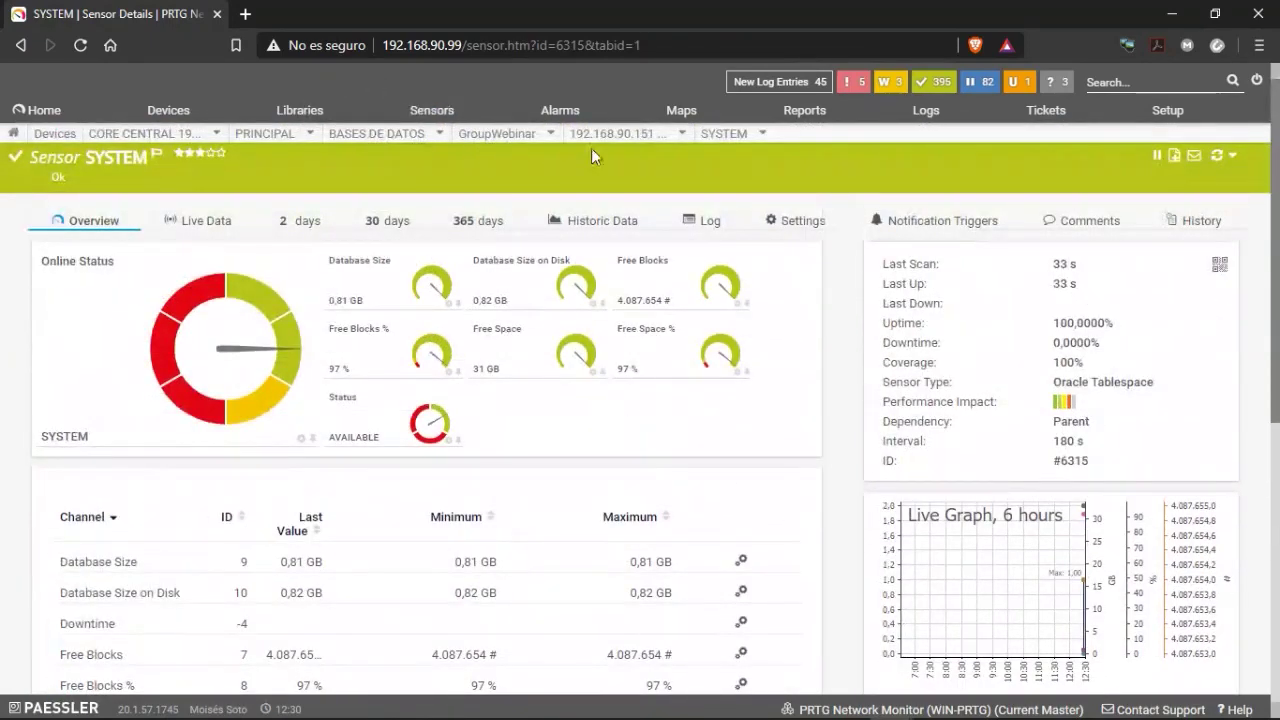
mouse_move(660, 143)
click(606, 204)
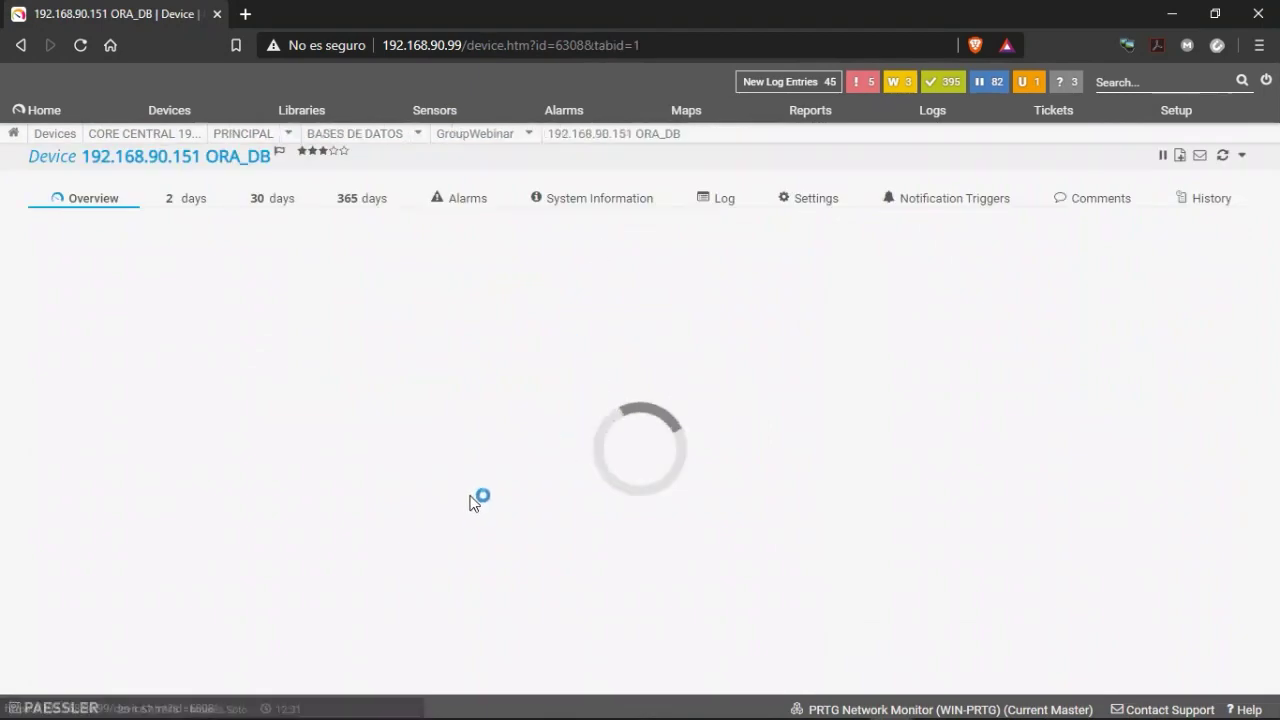
Scan TESTSPACE until it shows Up and Ok, then begin adding another sensor to ORA_DB.
scroll(470, 497, down, 2)
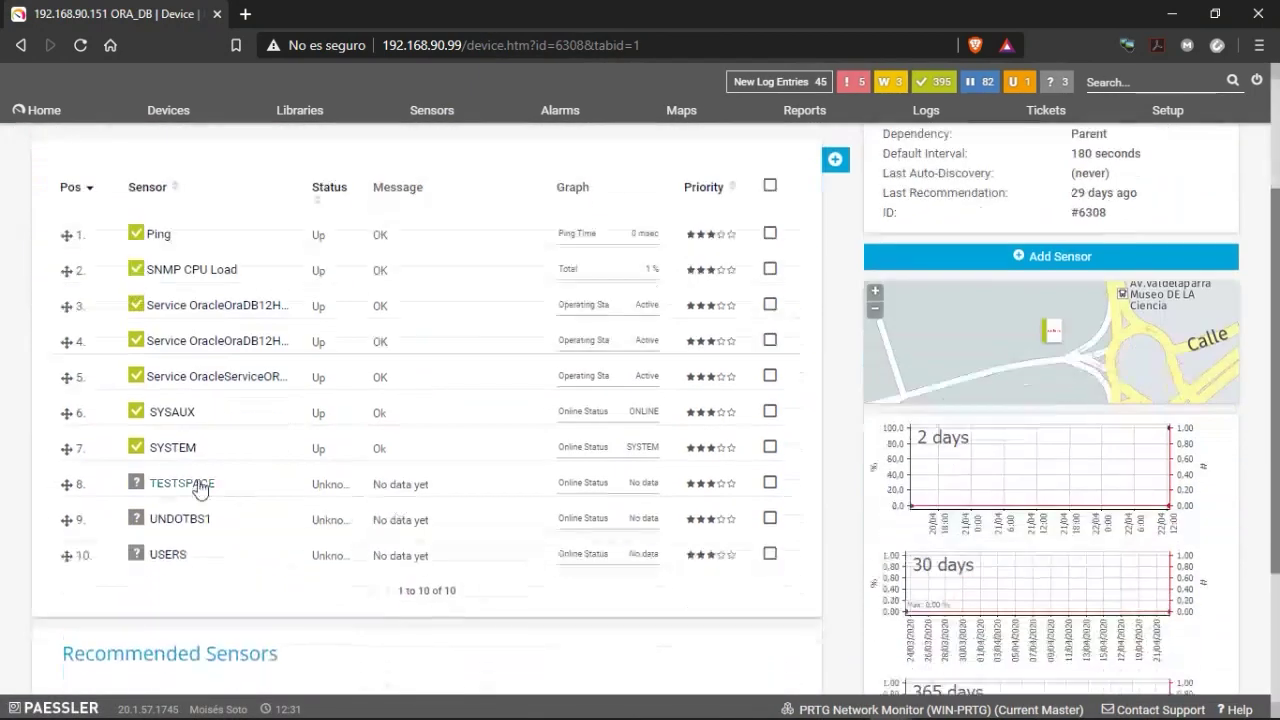
right_click(166, 483)
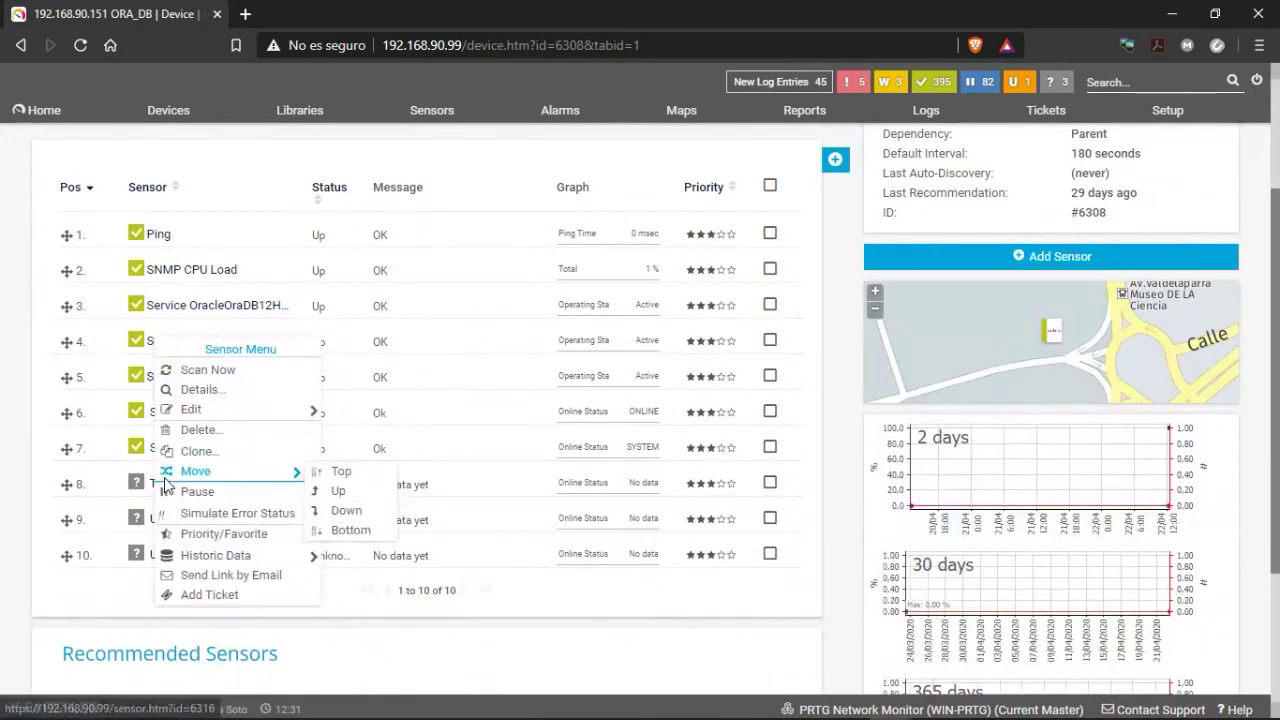
click(188, 371)
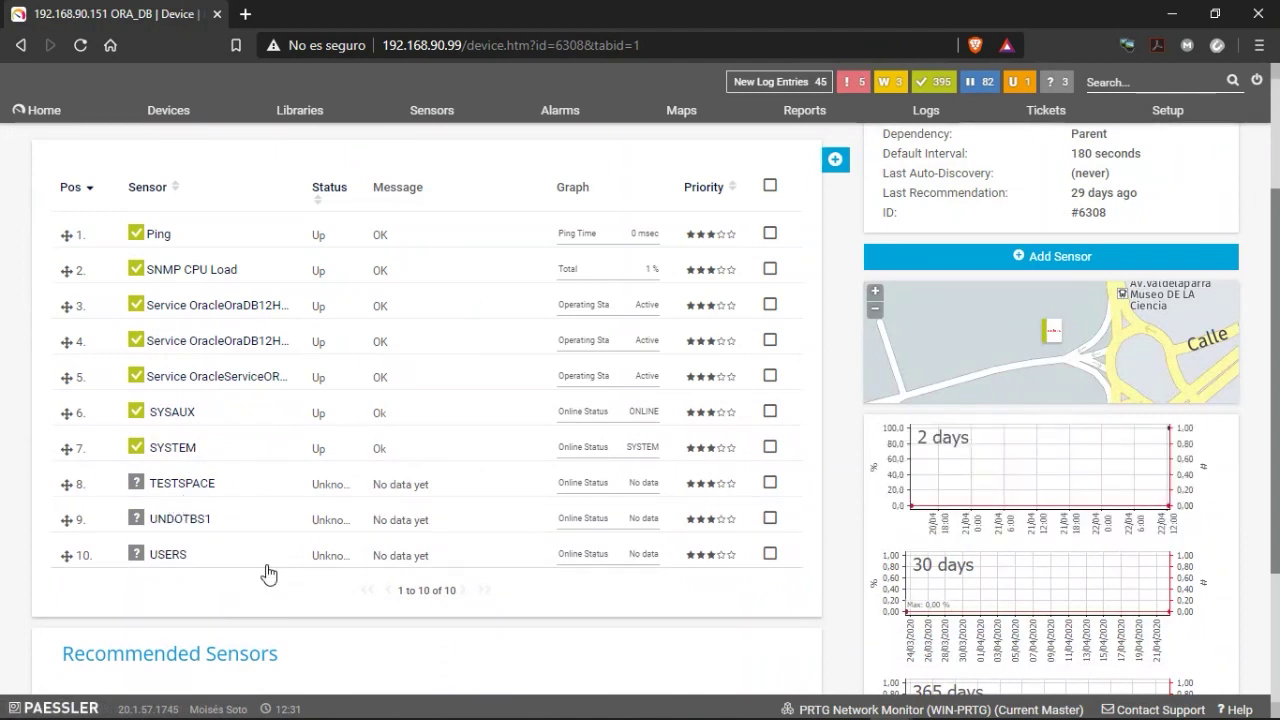
right_click(170, 483)
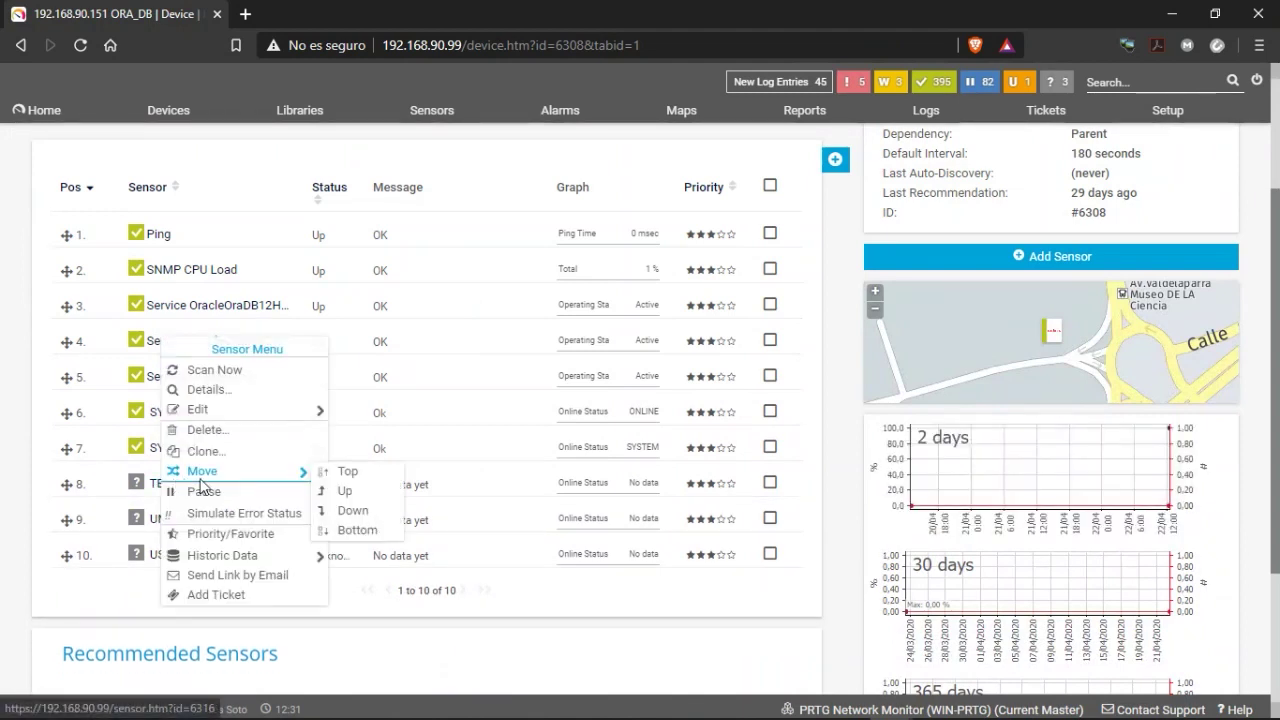
click(190, 370)
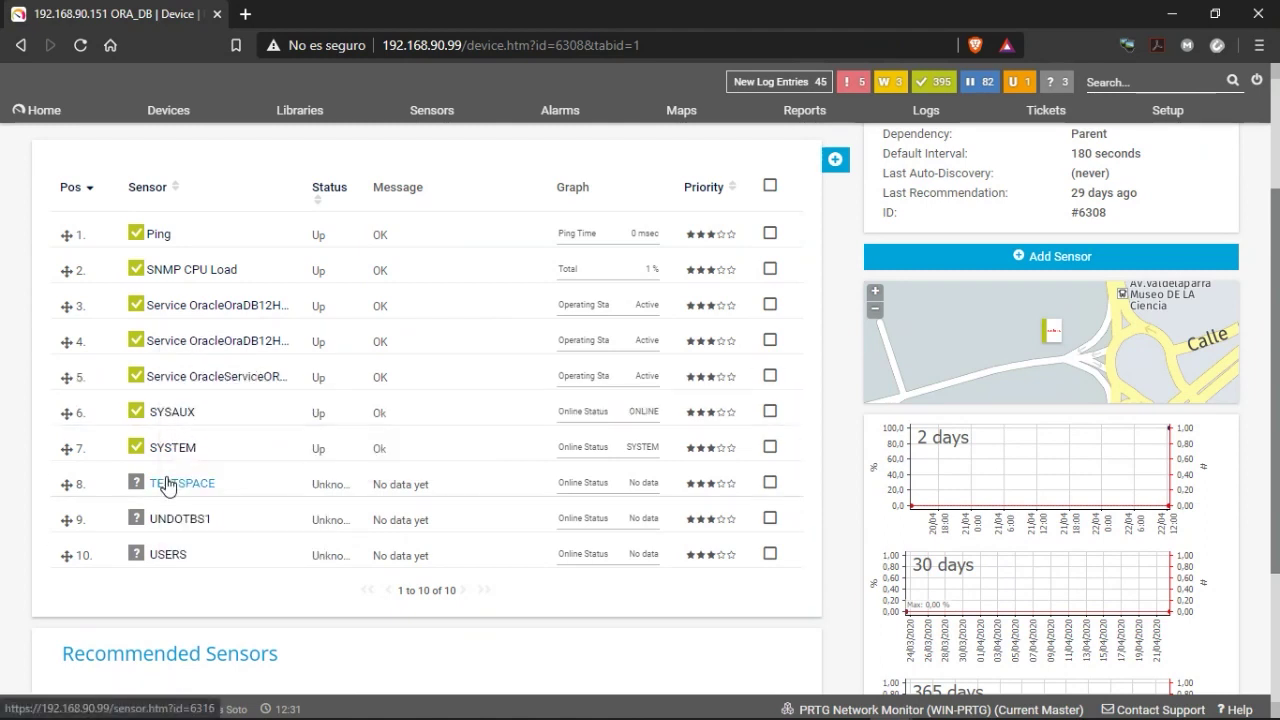
right_click(167, 486)
click(206, 367)
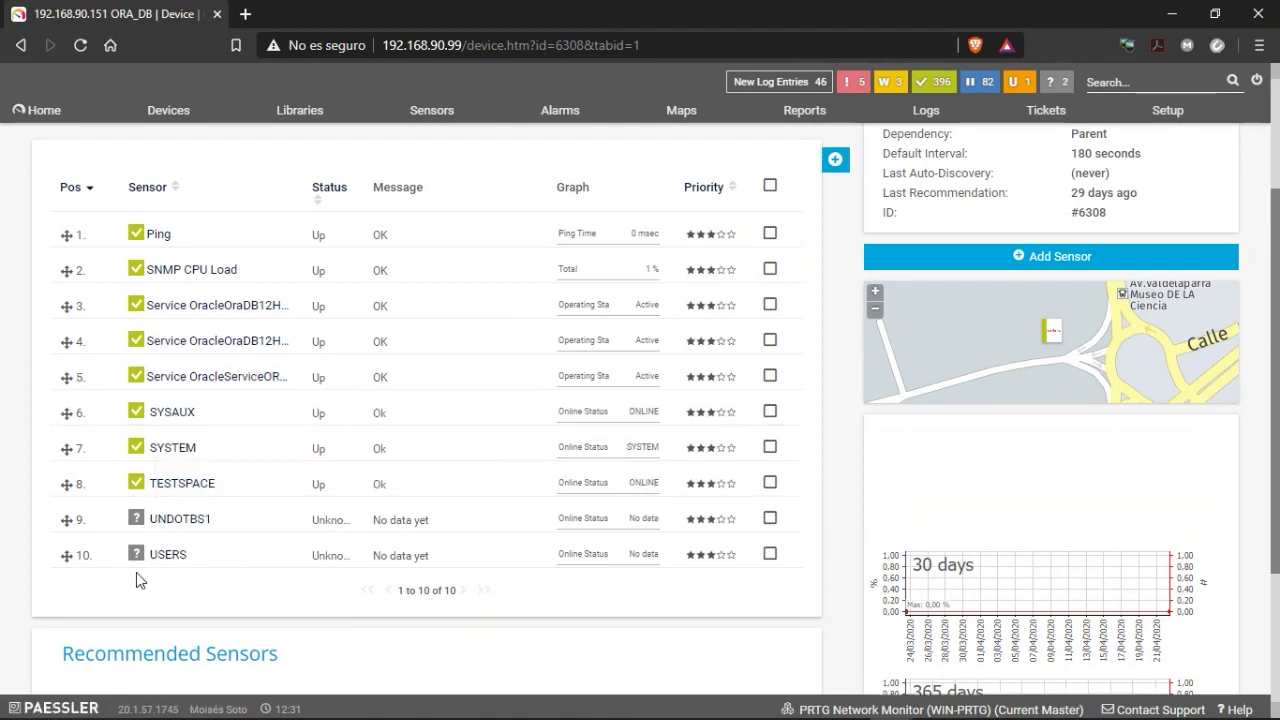
click(834, 161)
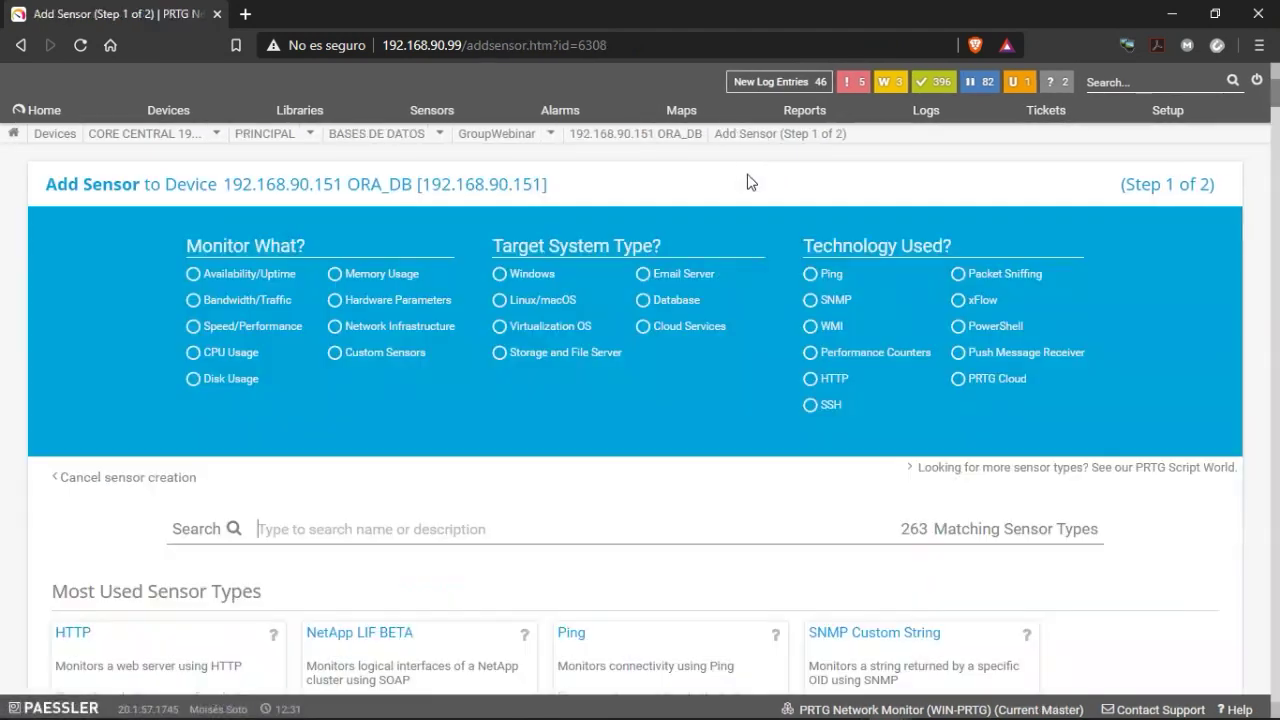
Filter sensor types to Database targets and pick the Oracle SQL v2 sensor.
scroll(643, 529, down, 4)
scroll(619, 355, up, 4)
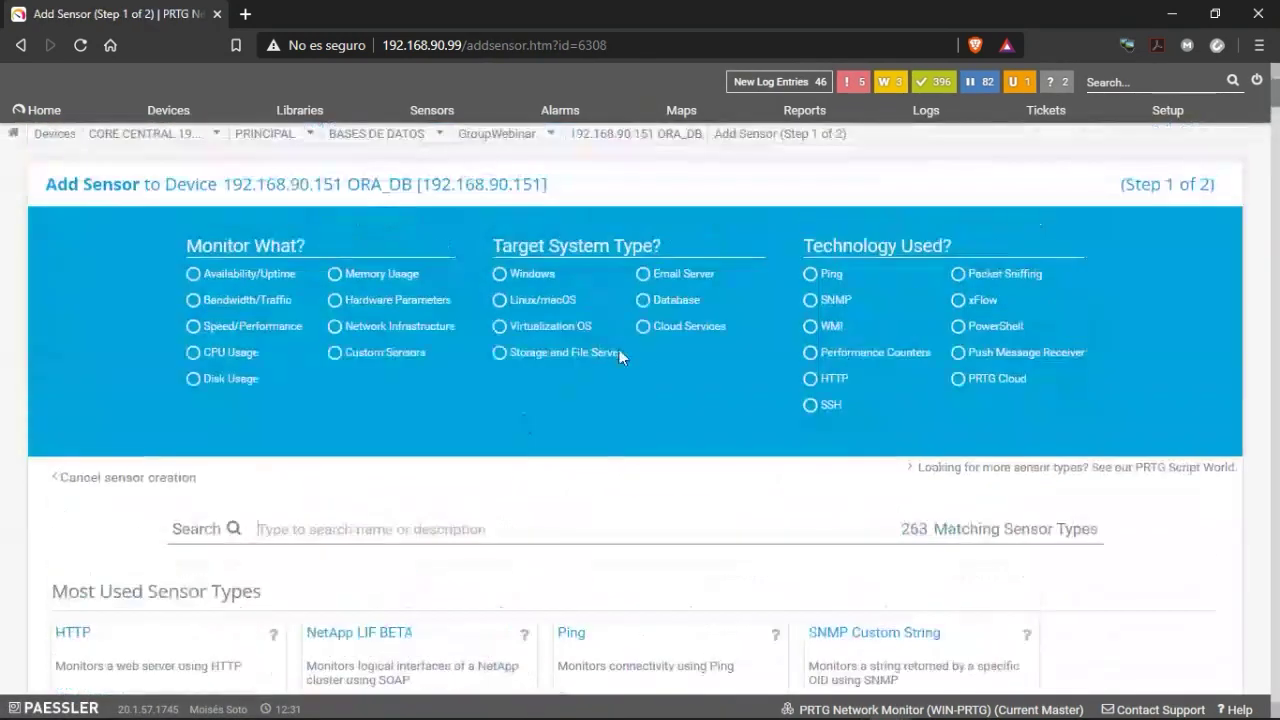
click(657, 302)
scroll(463, 540, down, 3)
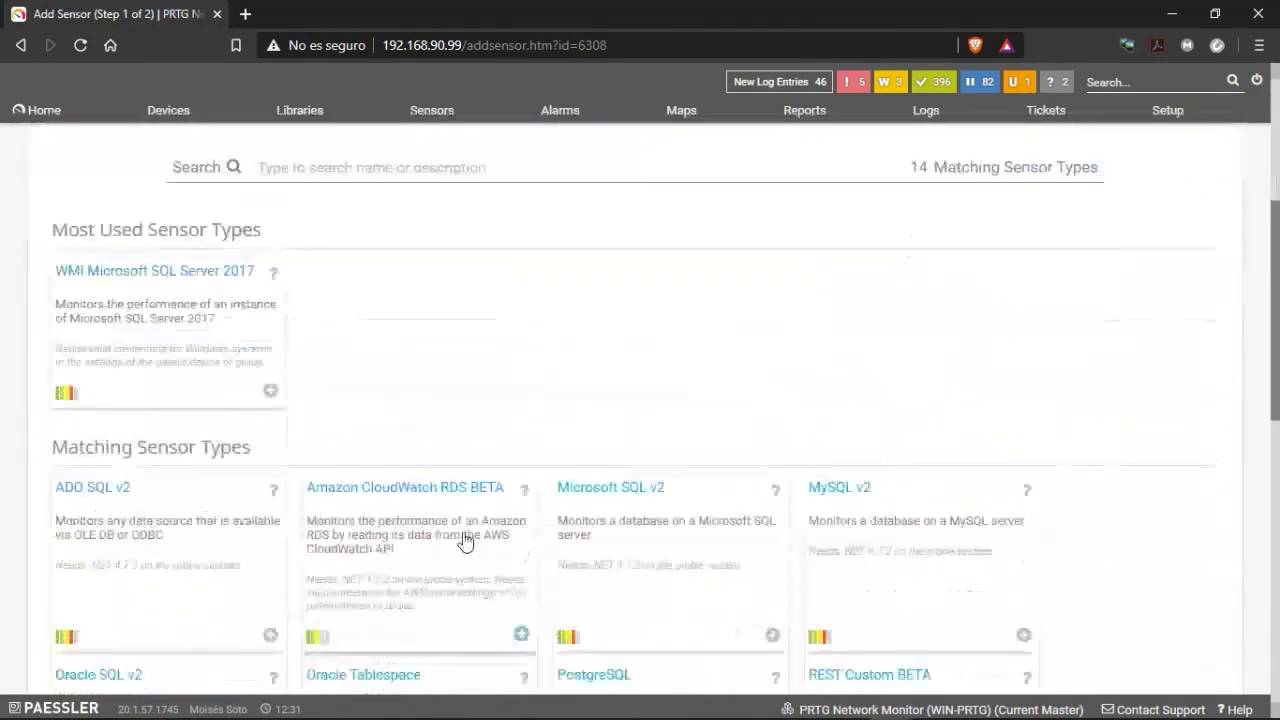
scroll(600, 451, down, 2)
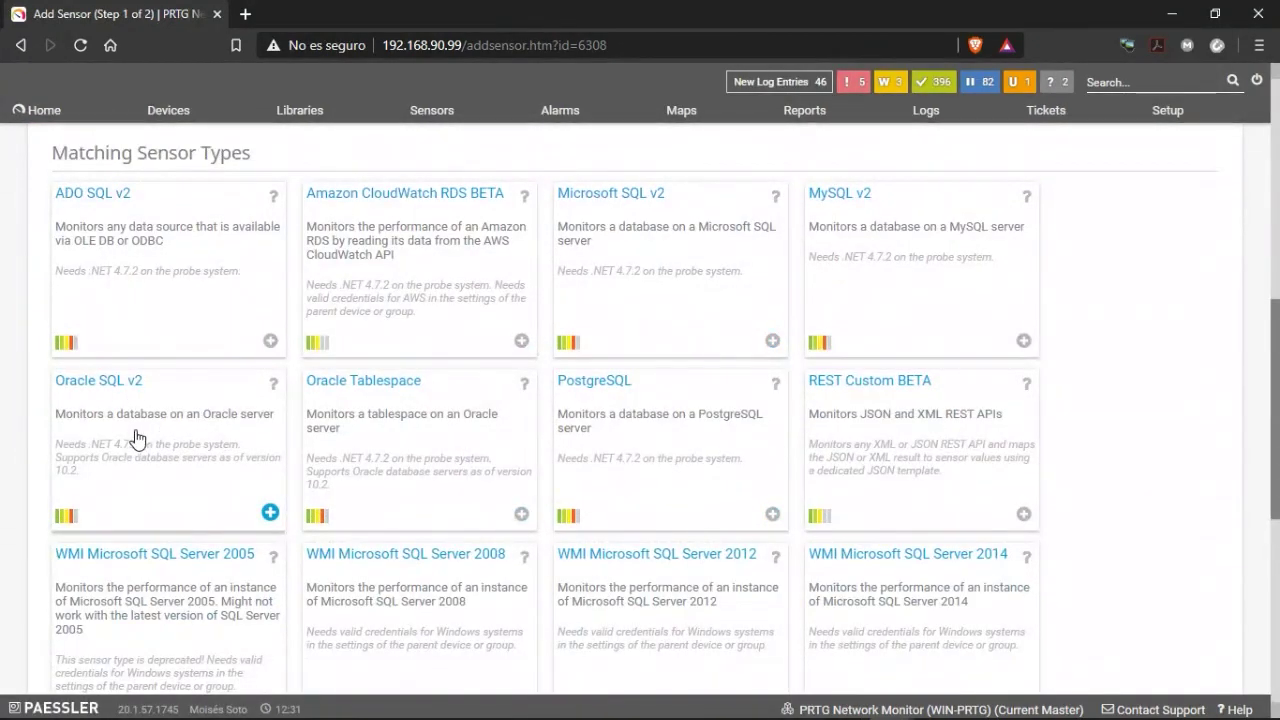
click(130, 438)
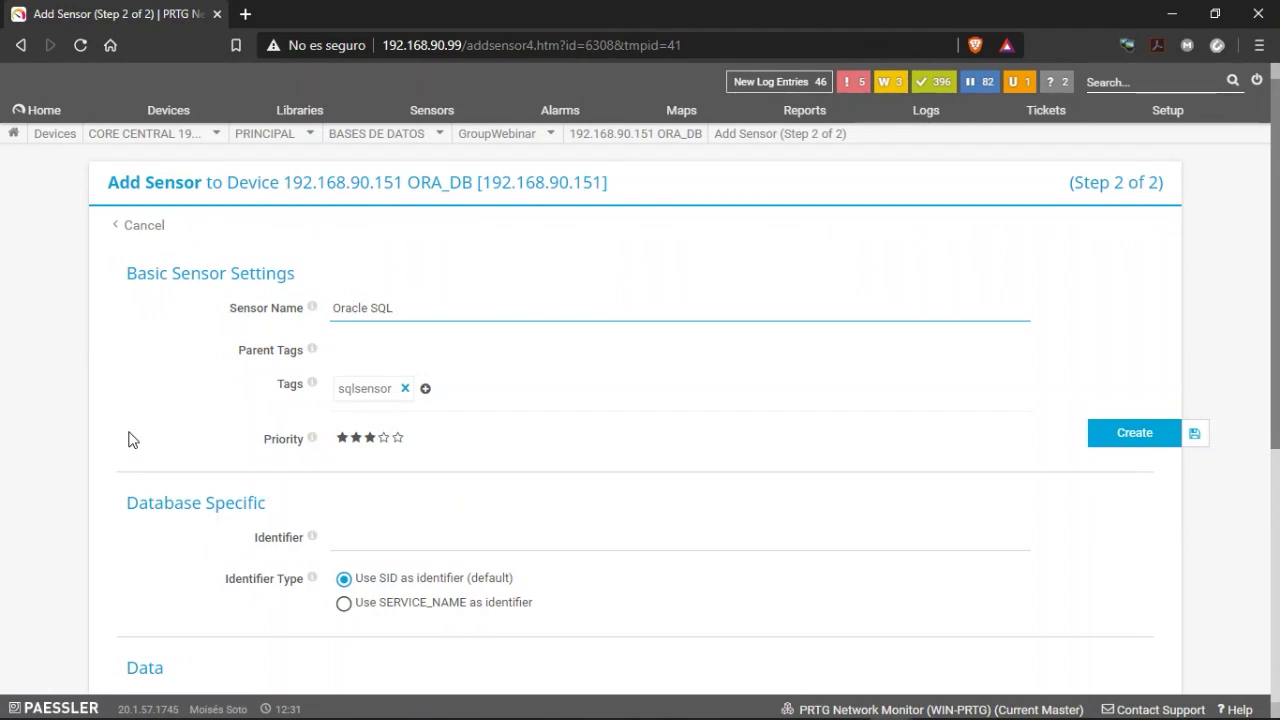
Review the SQL Query File list, still at Demo Serveruptime.sql, then switch windows.
scroll(642, 424, down, 2)
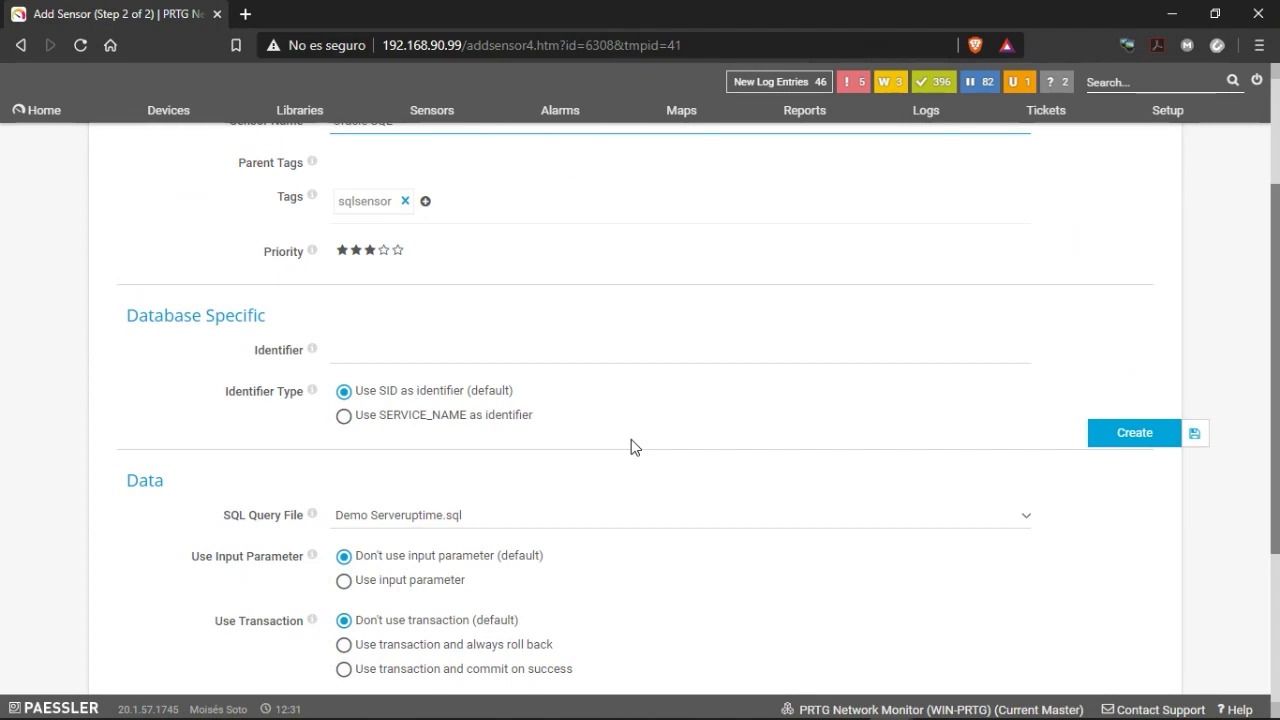
scroll(740, 420, up, 2)
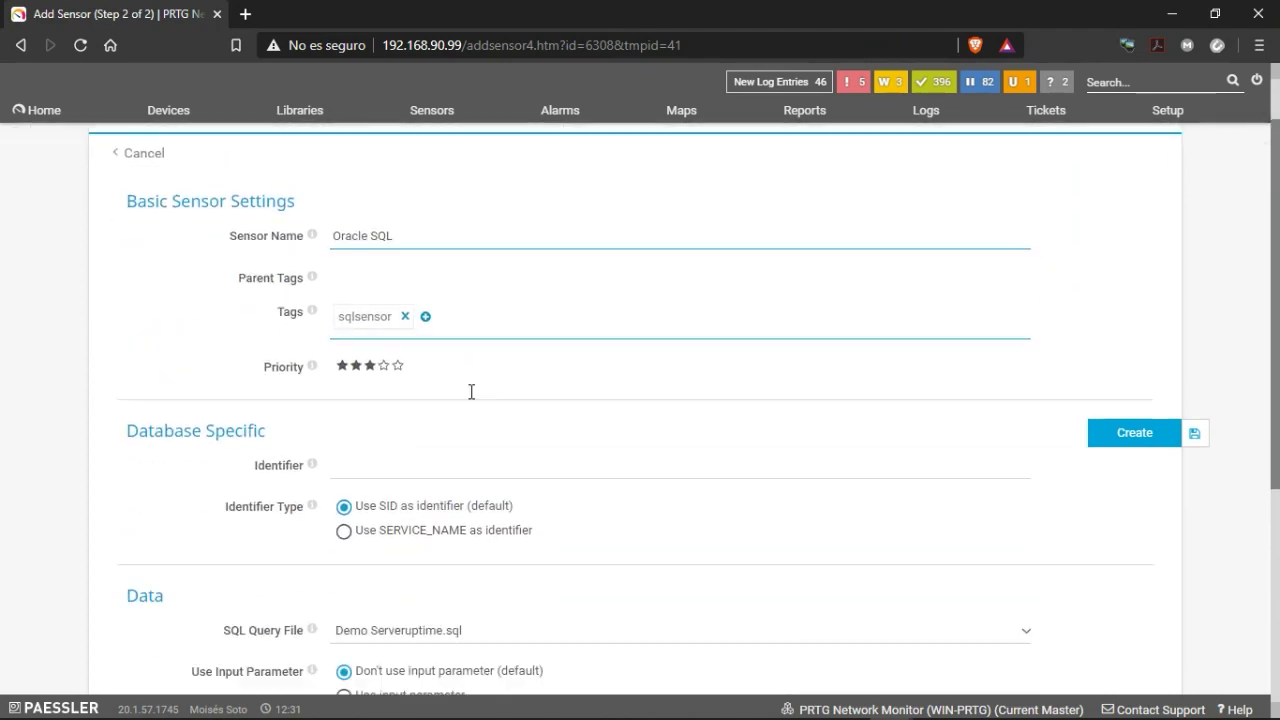
scroll(468, 384, down, 4)
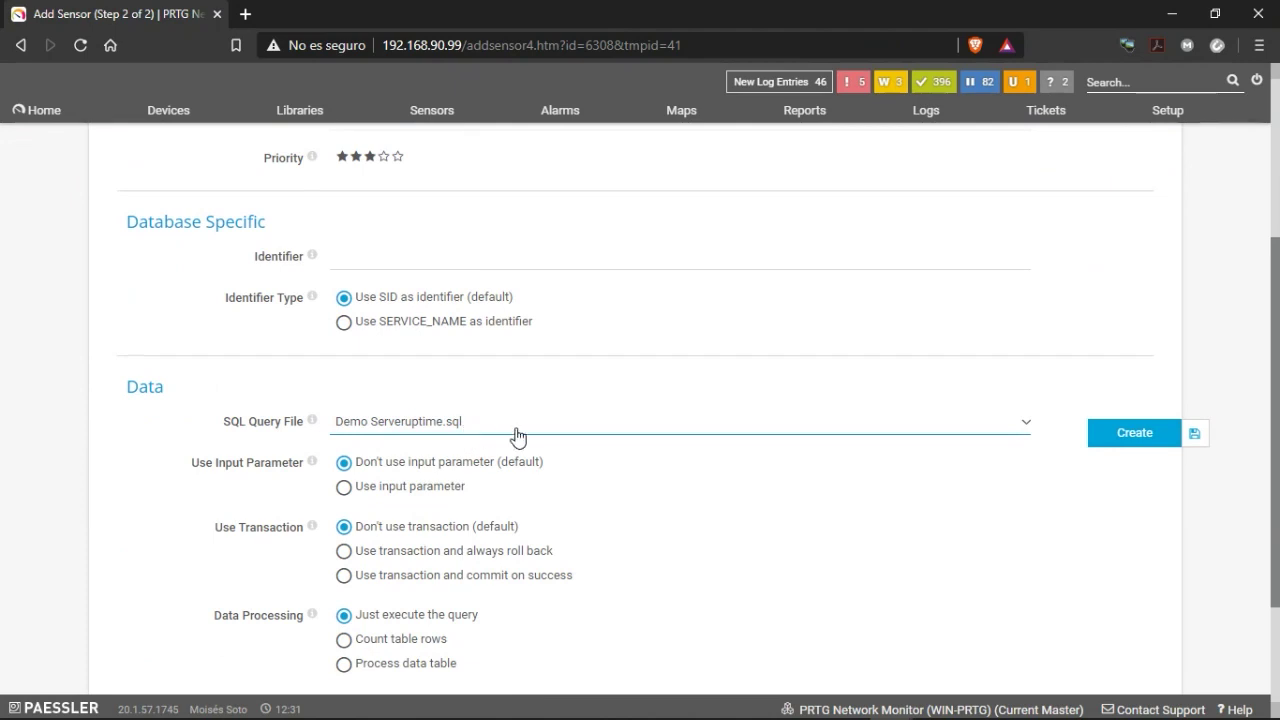
click(514, 437)
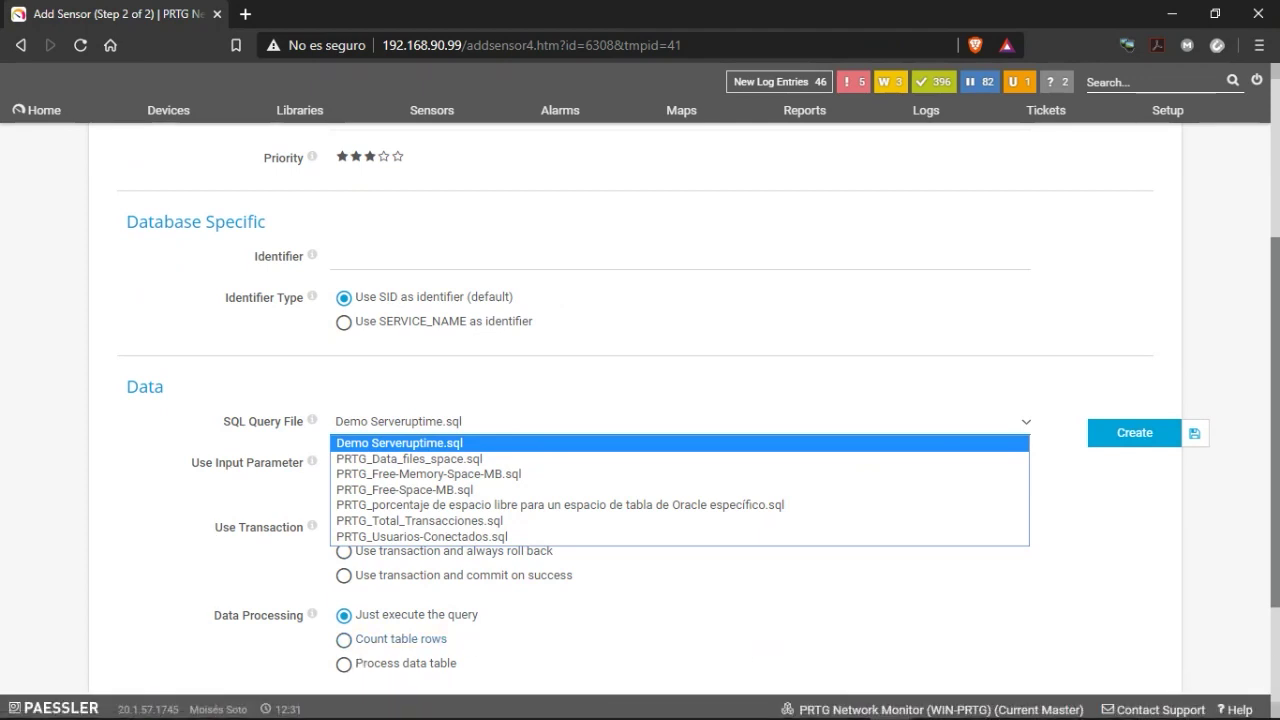
key(alt+Tab)
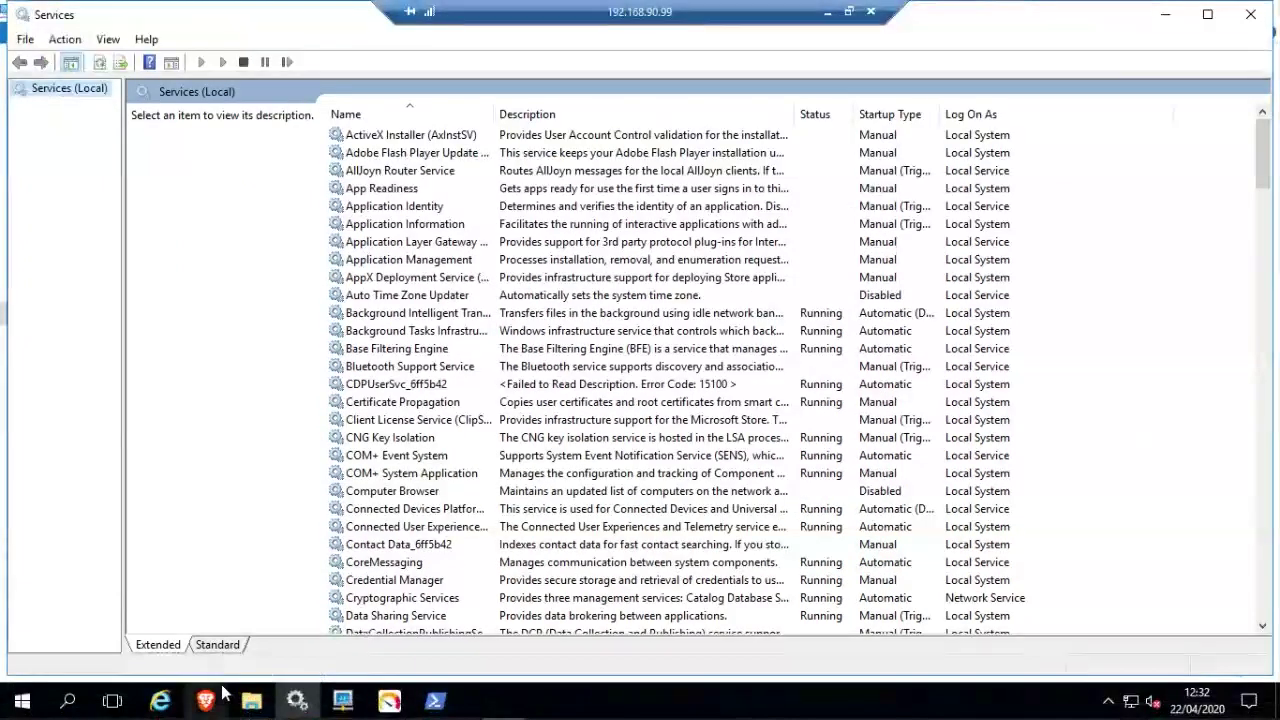
Browse File Explorer to C:\Program Files (x86)\PRTG Network Monitor\Custom Sensors\sql\oracle.
click(251, 700)
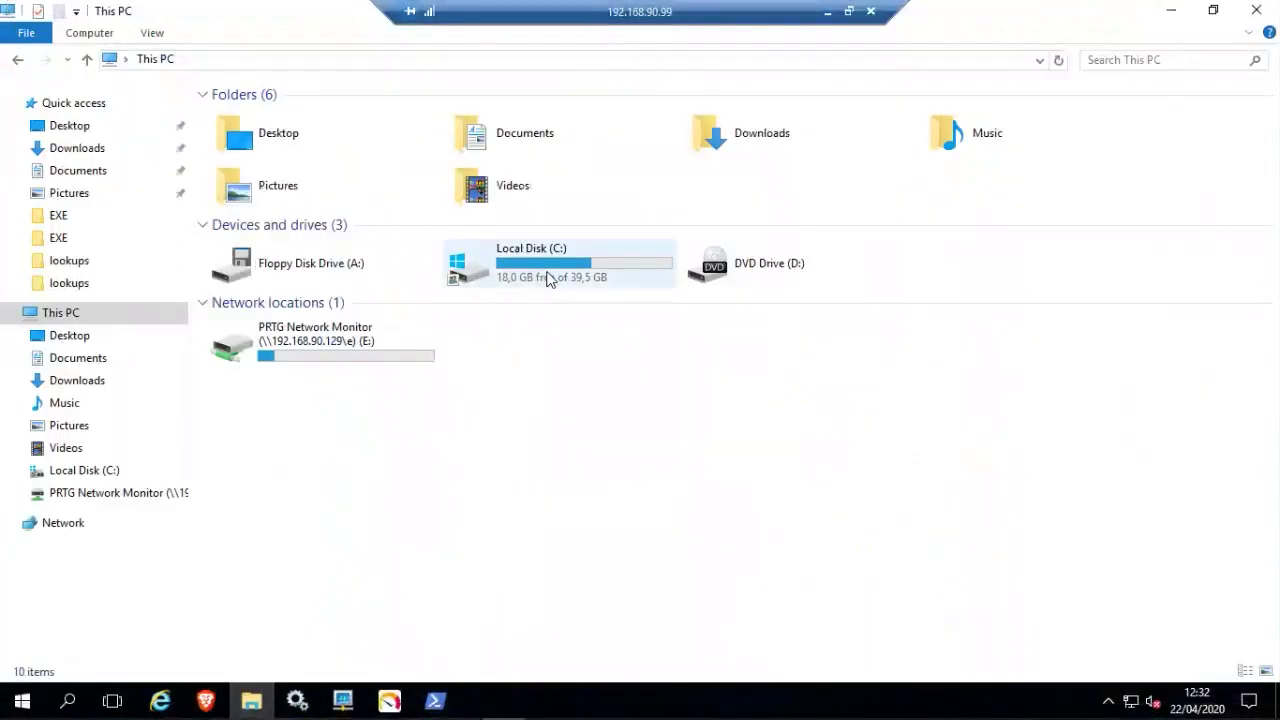
double_click(549, 277)
double_click(288, 155)
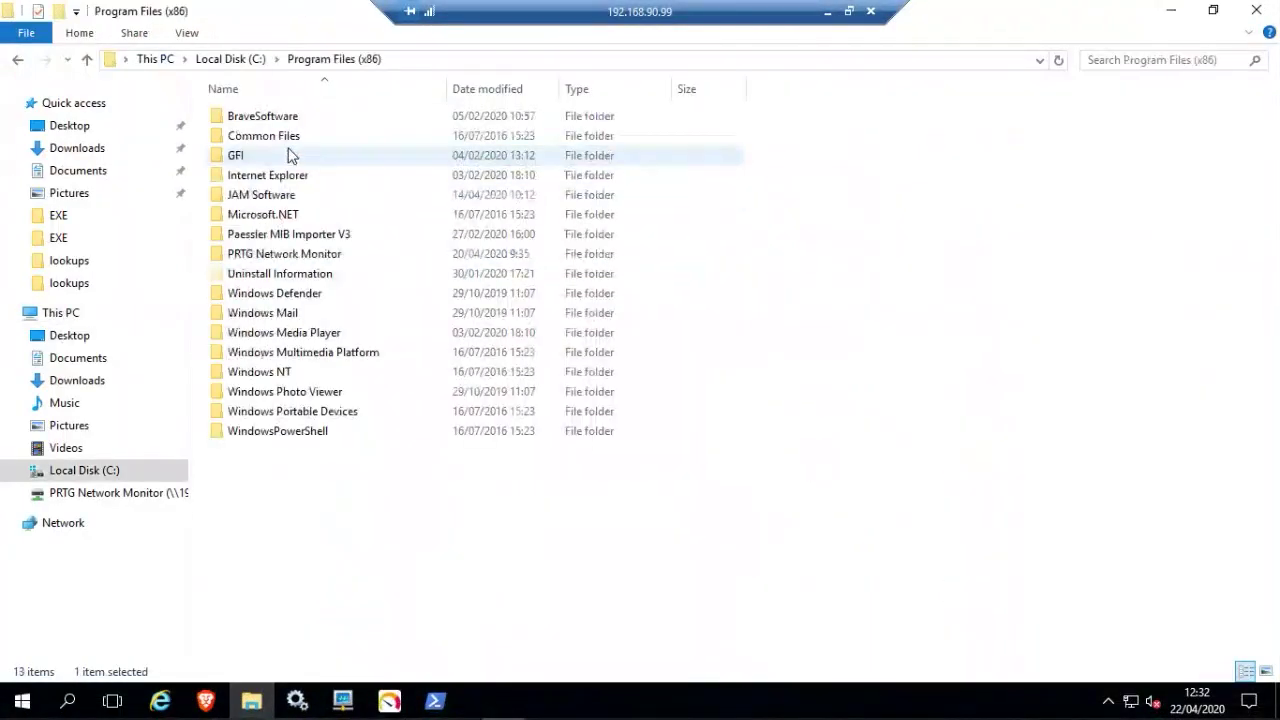
double_click(284, 256)
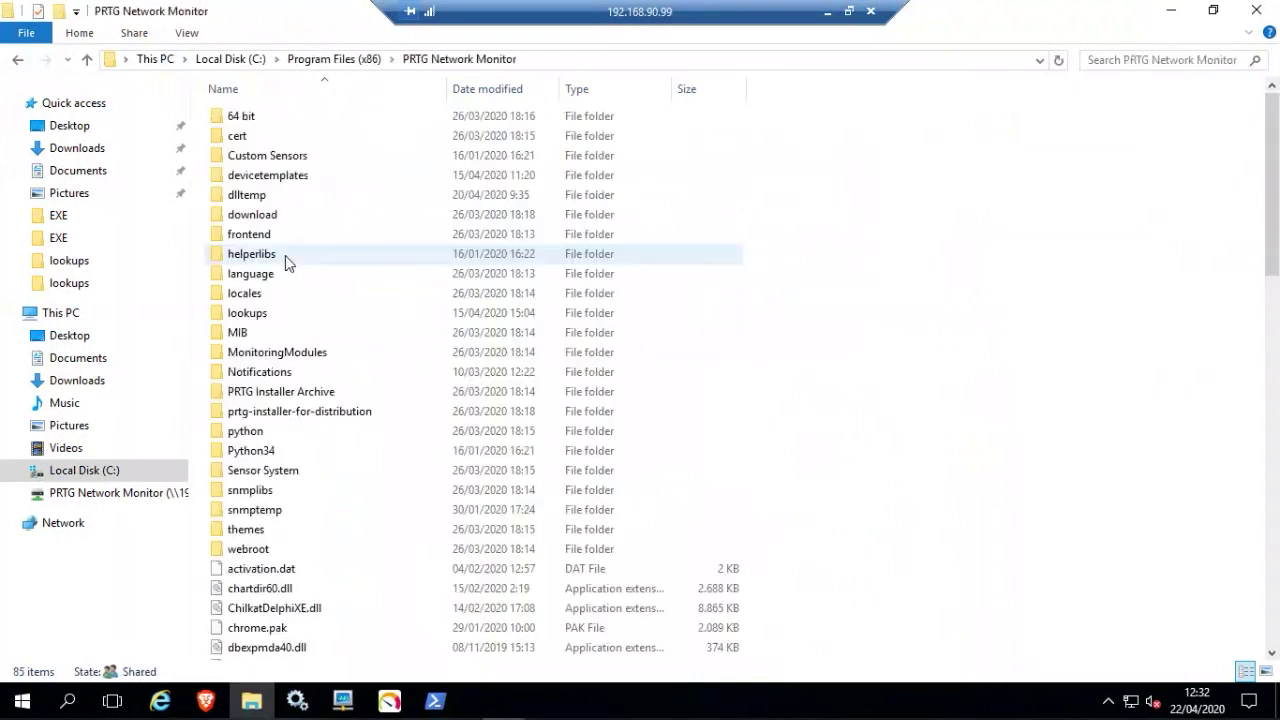
scroll(313, 170, down, 1)
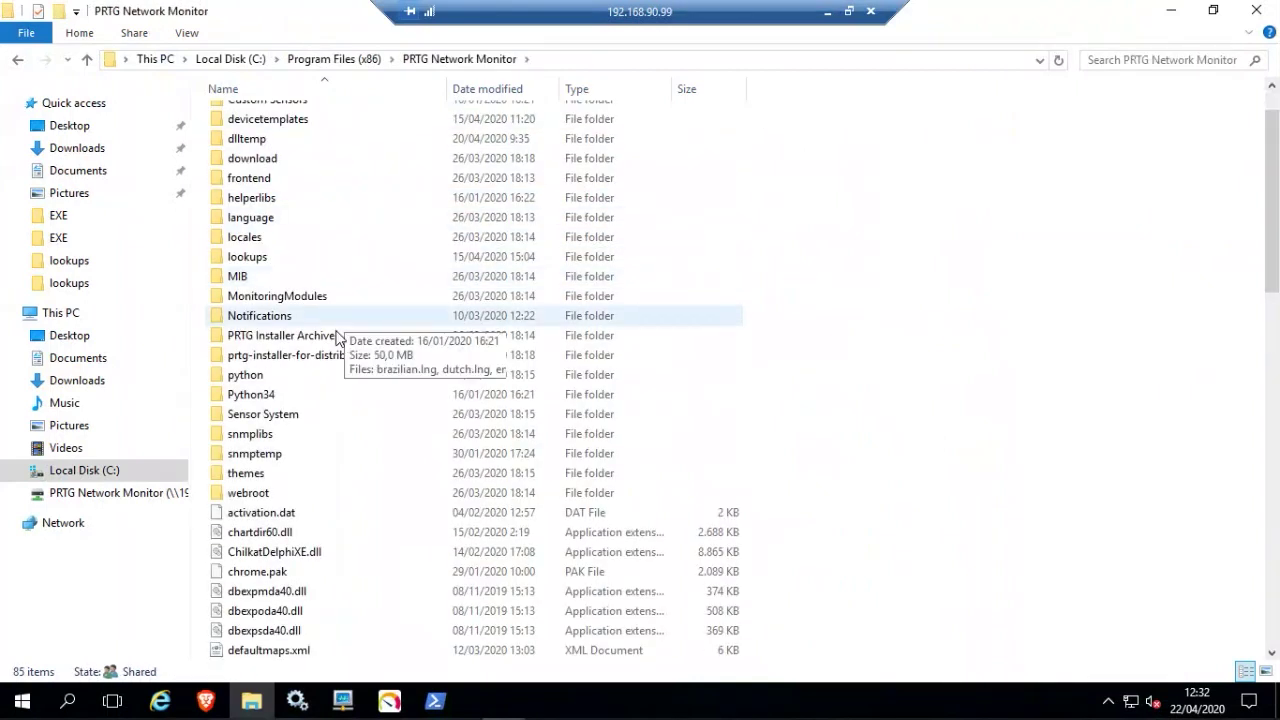
scroll(302, 405, up, 1)
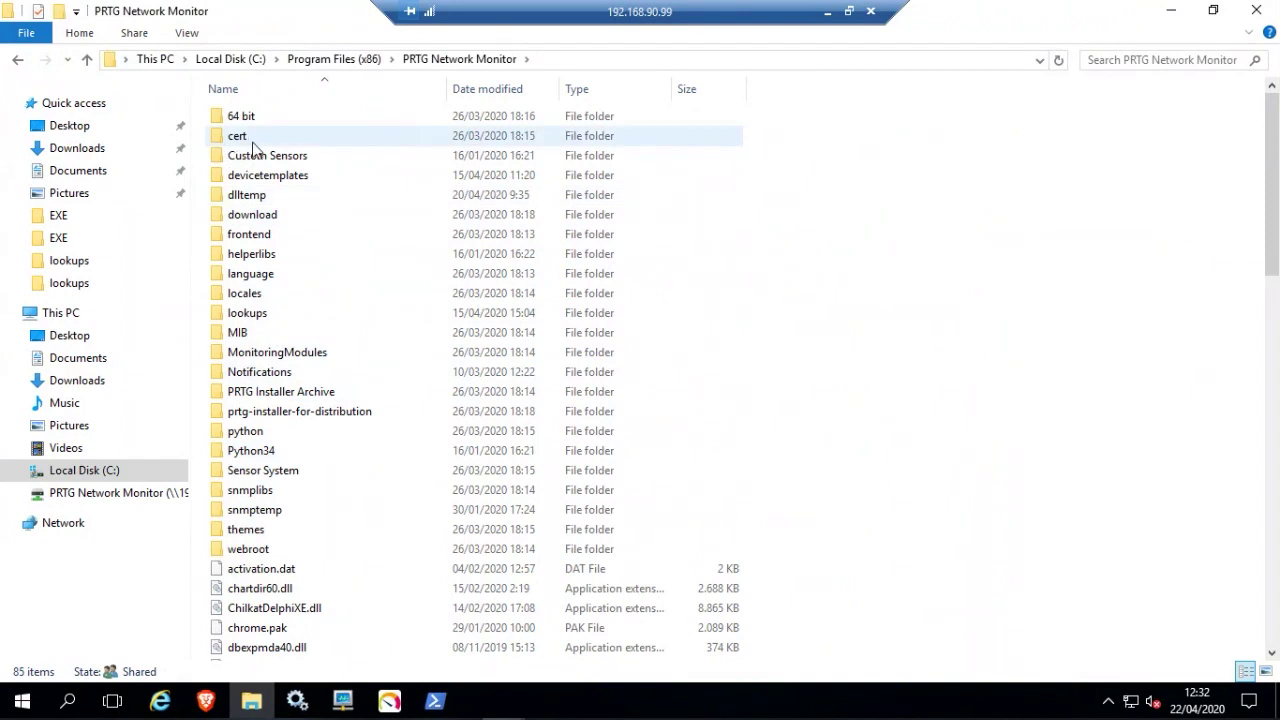
click(262, 158)
double_click(262, 158)
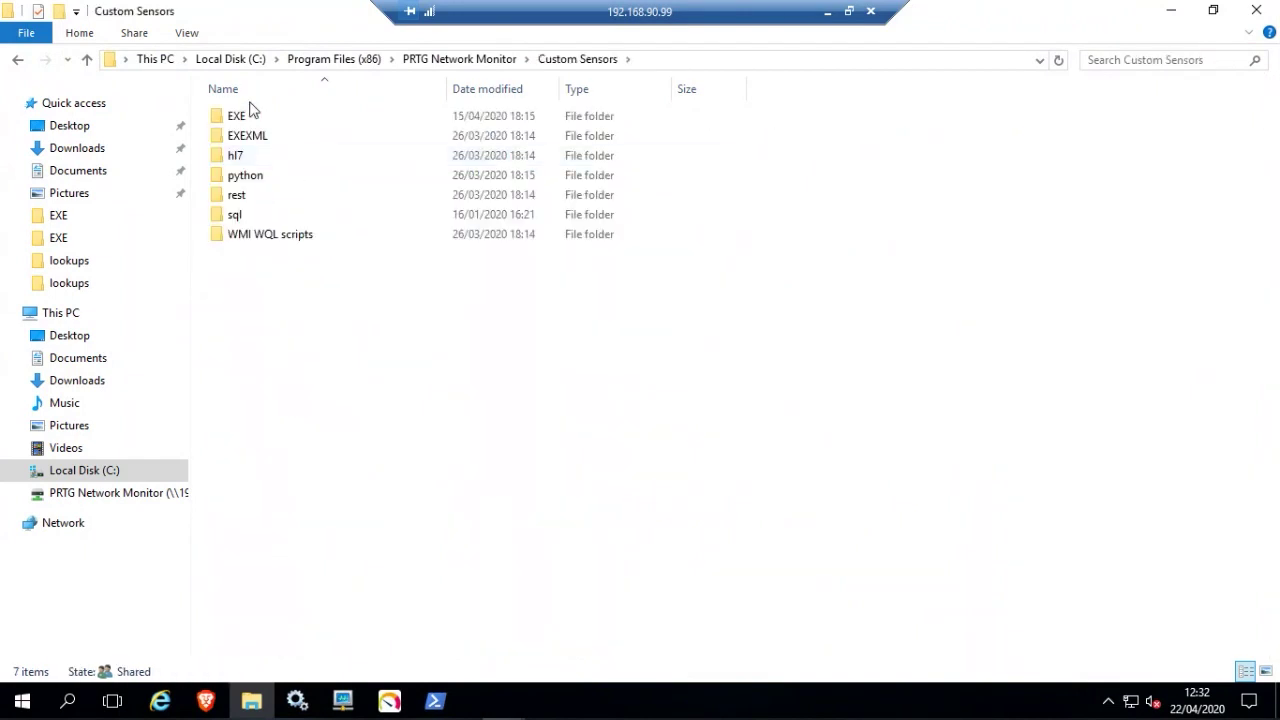
double_click(250, 220)
click(247, 183)
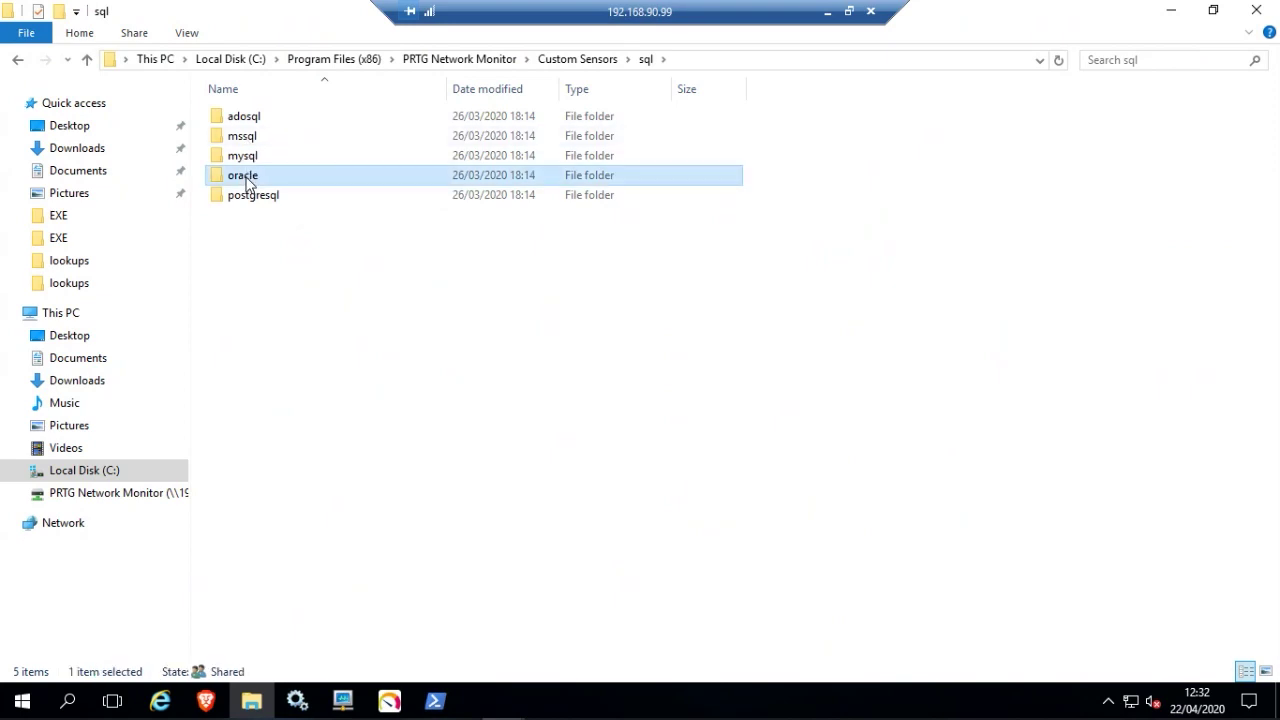
double_click(247, 183)
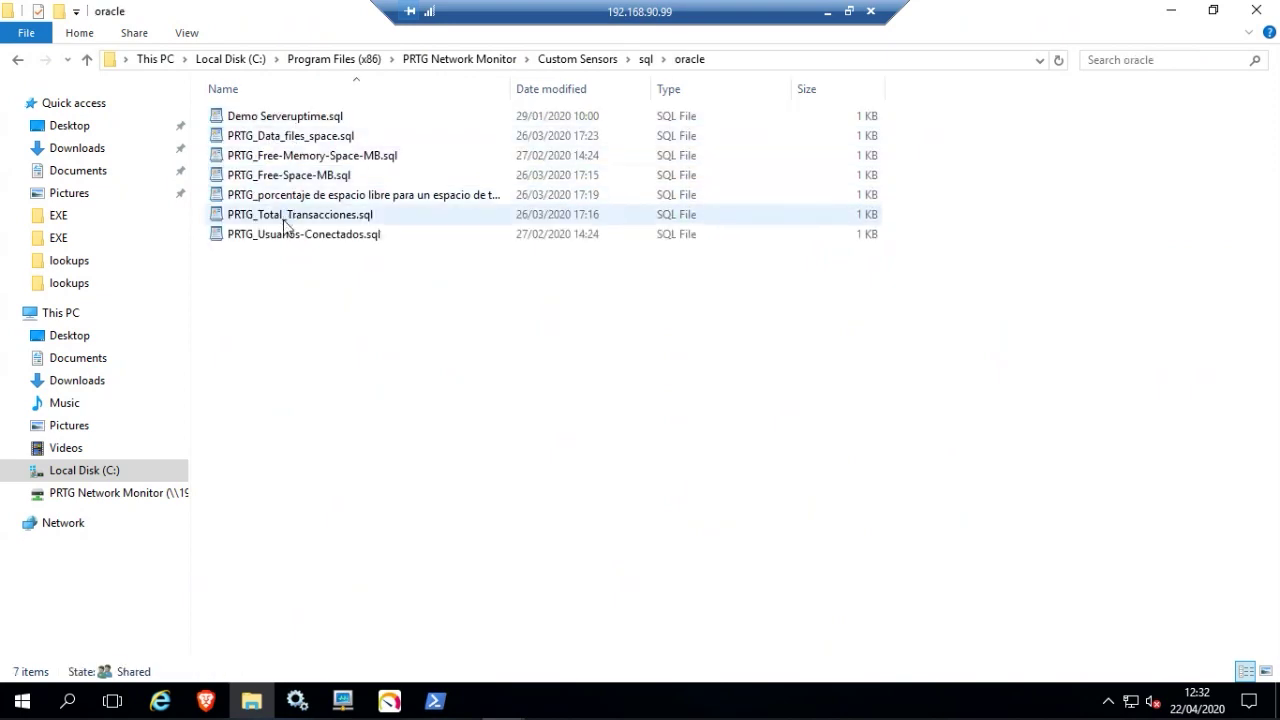
Read PRTG_Data_files_space.sql and PRTG_Usuarios-Conectados.sql, then minimize the remote session.
click(295, 140)
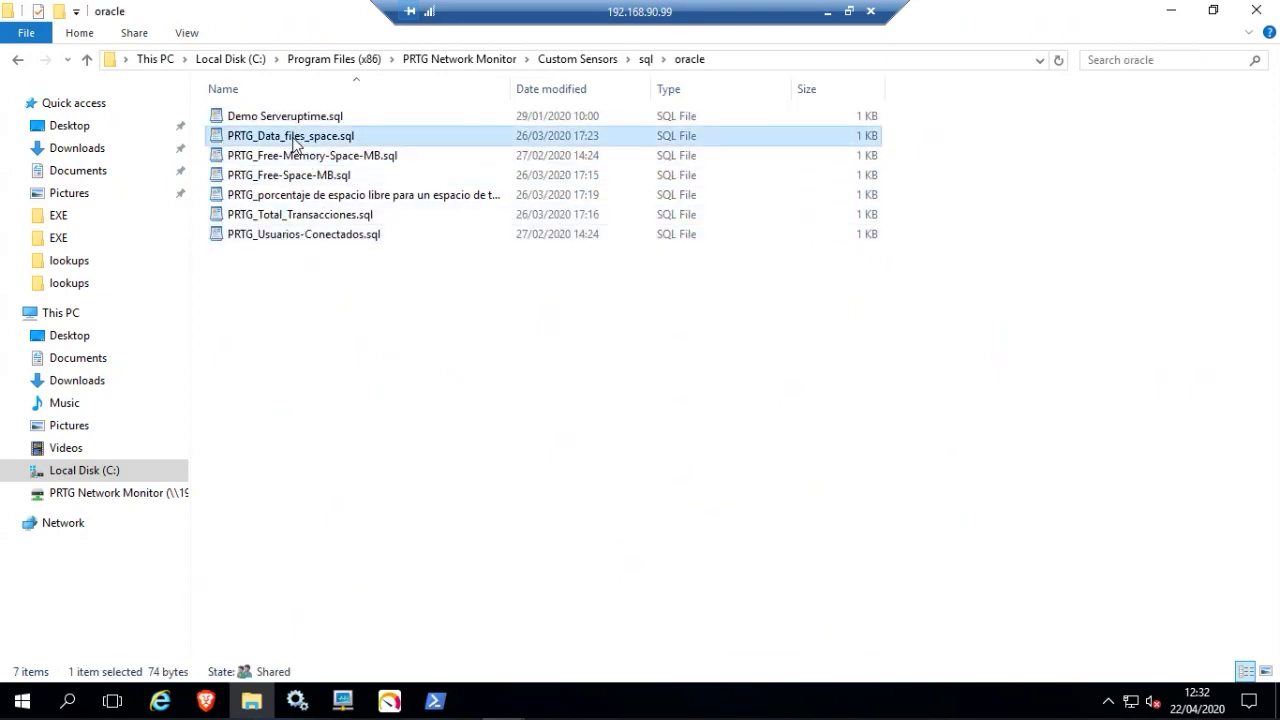
double_click(295, 140)
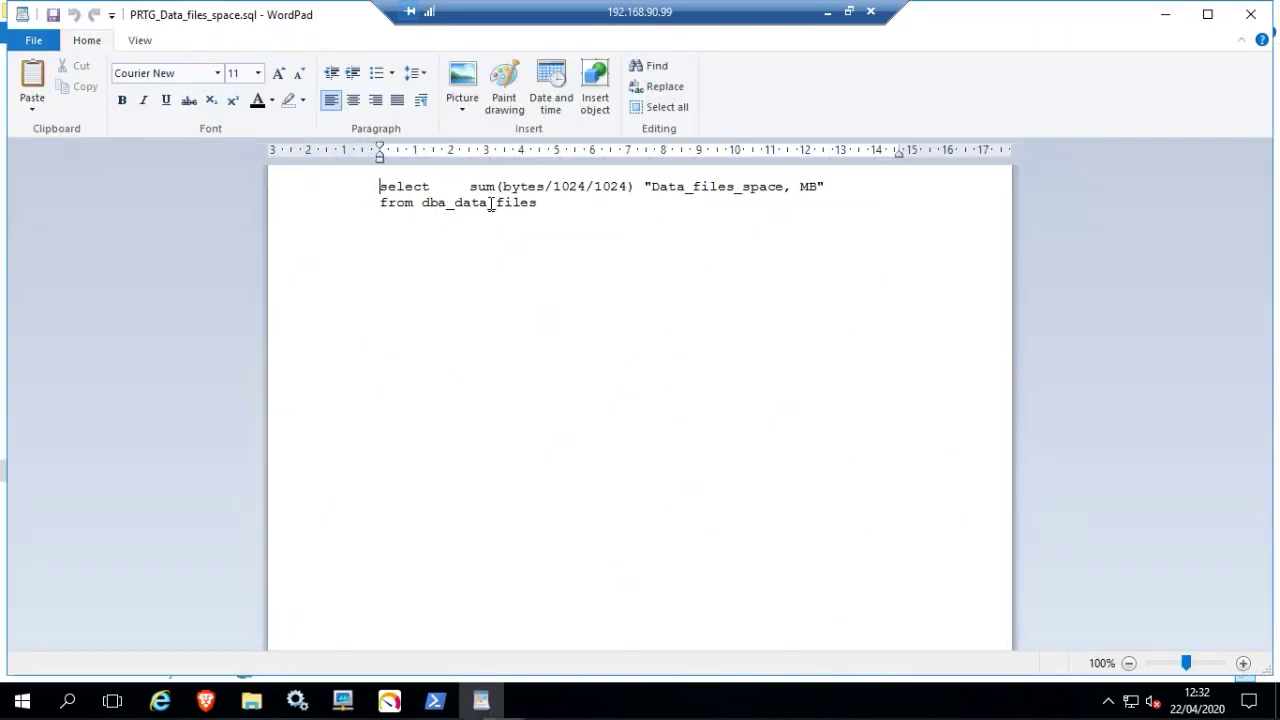
click(1250, 14)
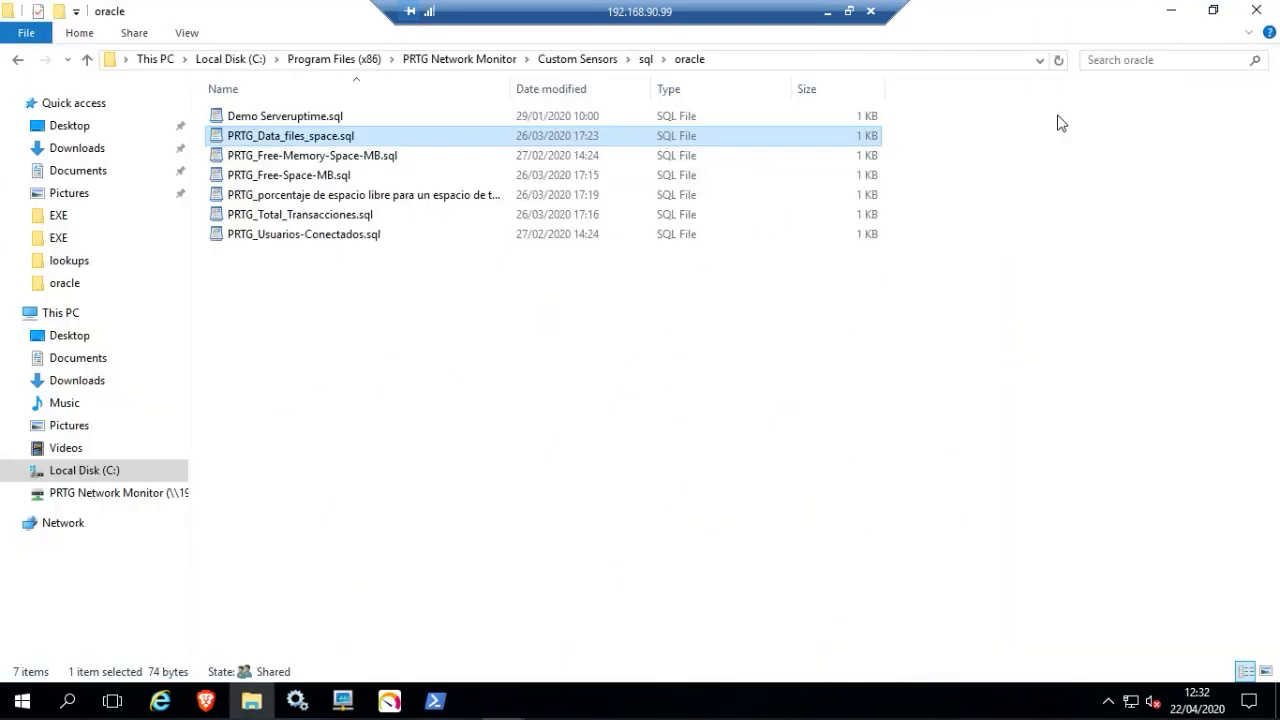
double_click(265, 236)
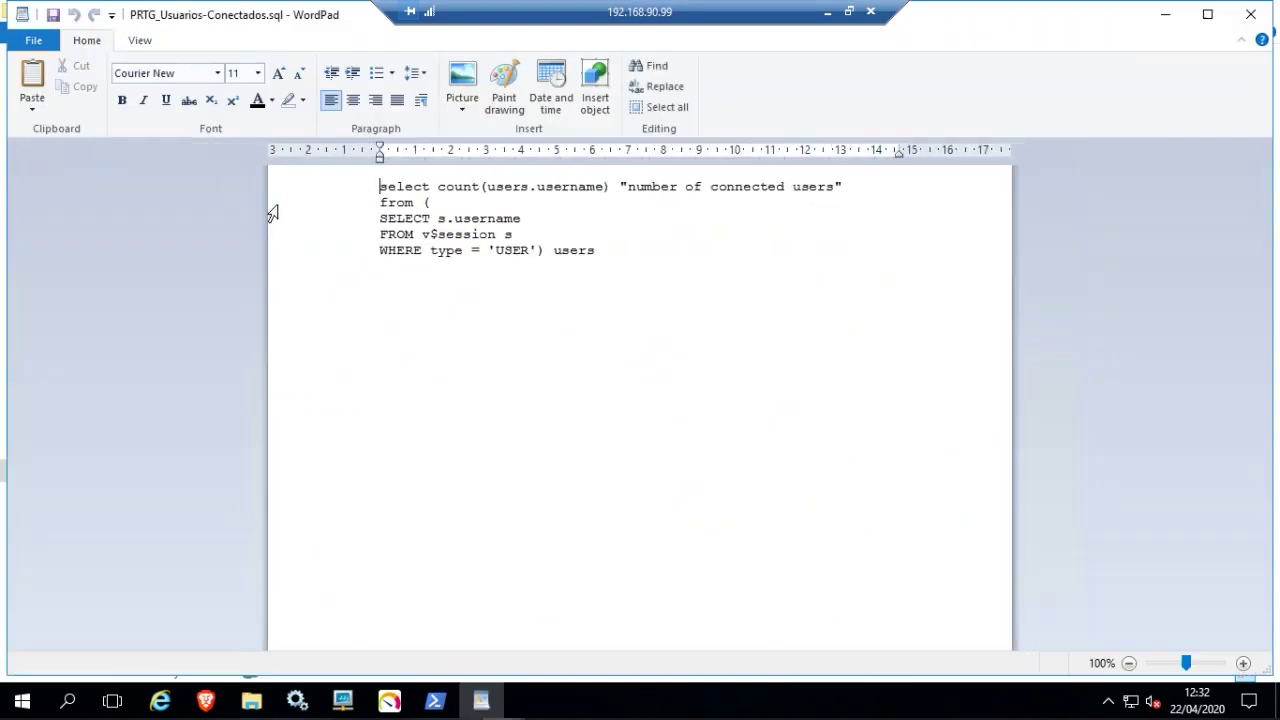
click(1250, 14)
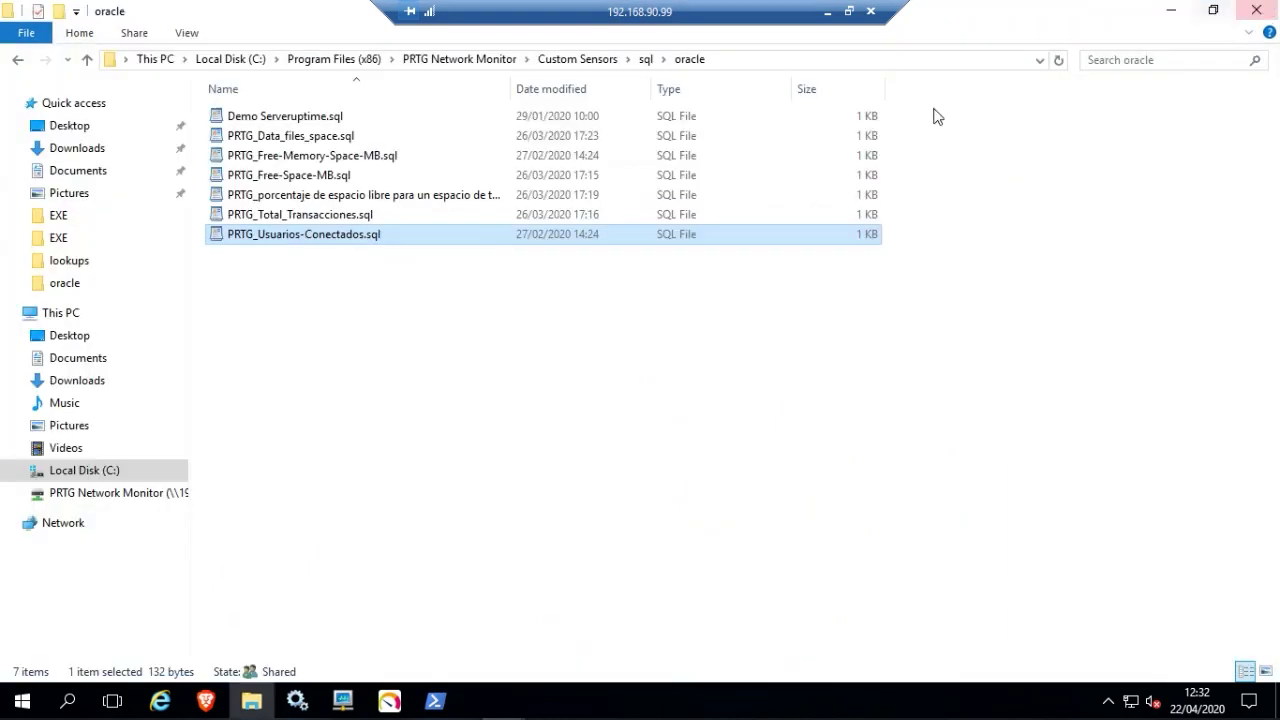
click(828, 12)
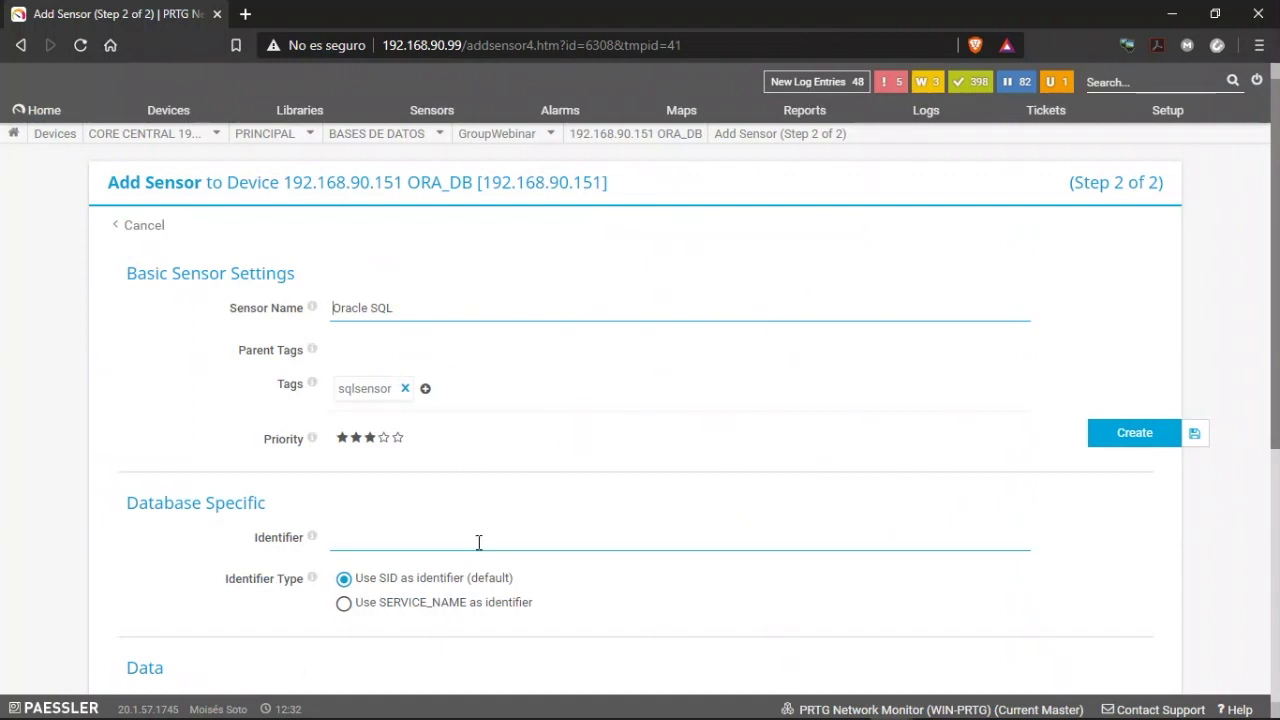
Choose PRTG_Usuarios-Conectados.sql as the SQL Query File, leaving other Data options default.
scroll(395, 448, down, 1)
click(397, 447)
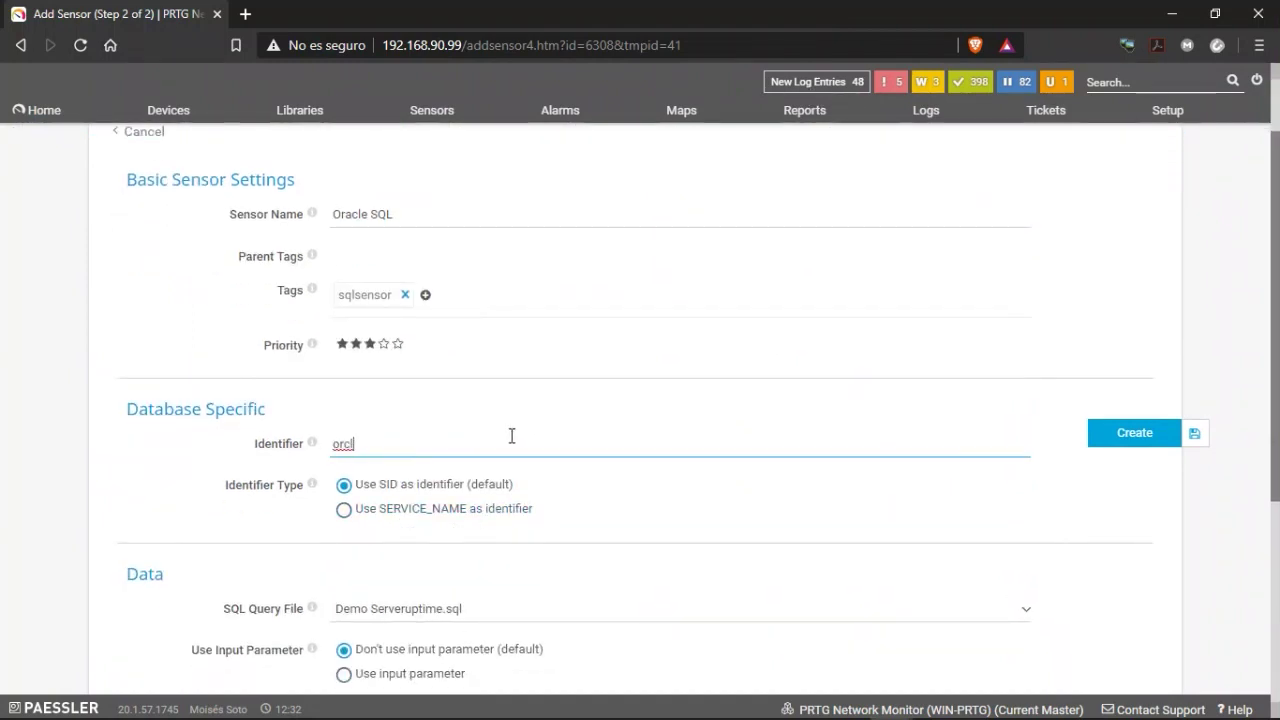
scroll(511, 436, down, 3)
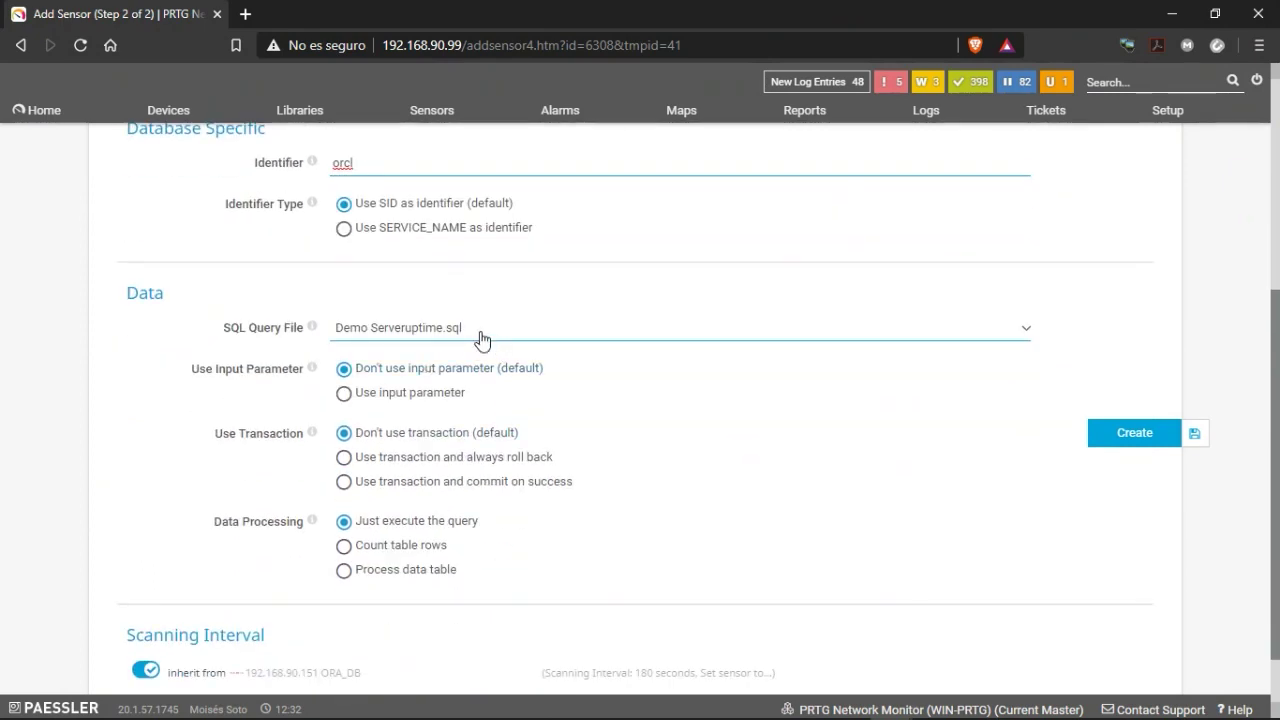
click(481, 338)
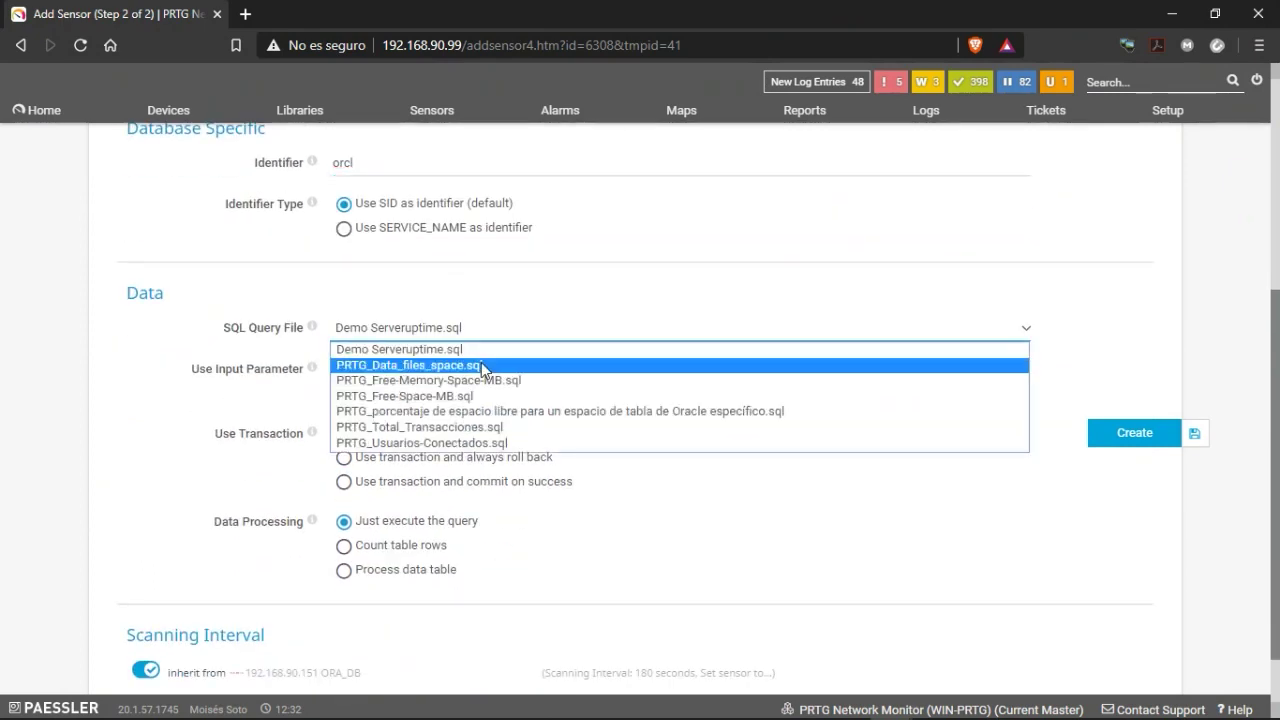
click(422, 443)
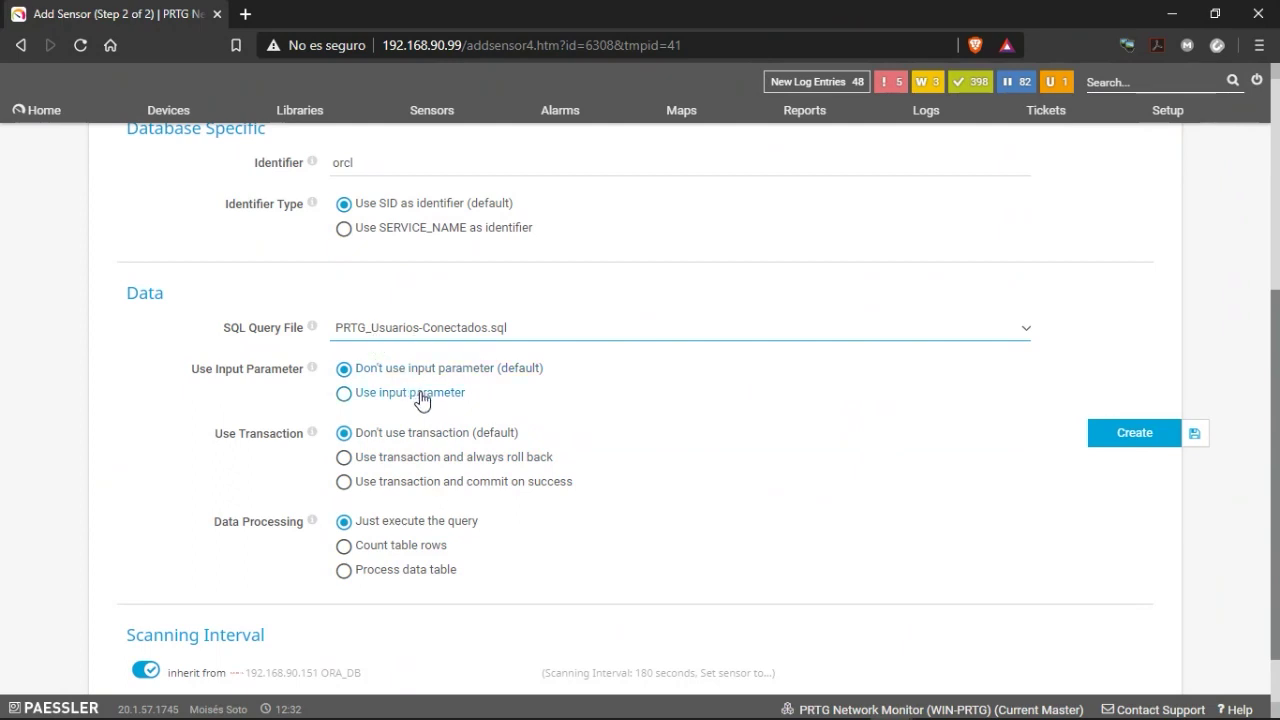
scroll(528, 403, down, 1)
scroll(430, 350, up, 1)
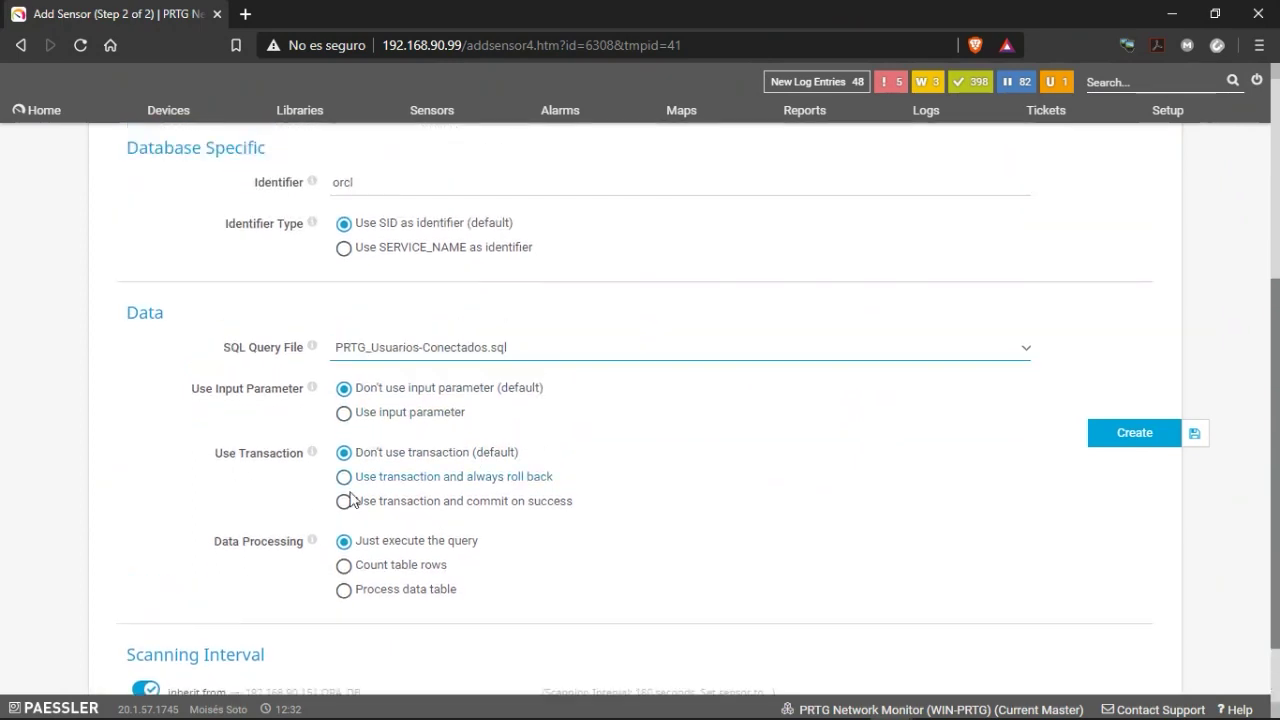
scroll(350, 500, down, 1)
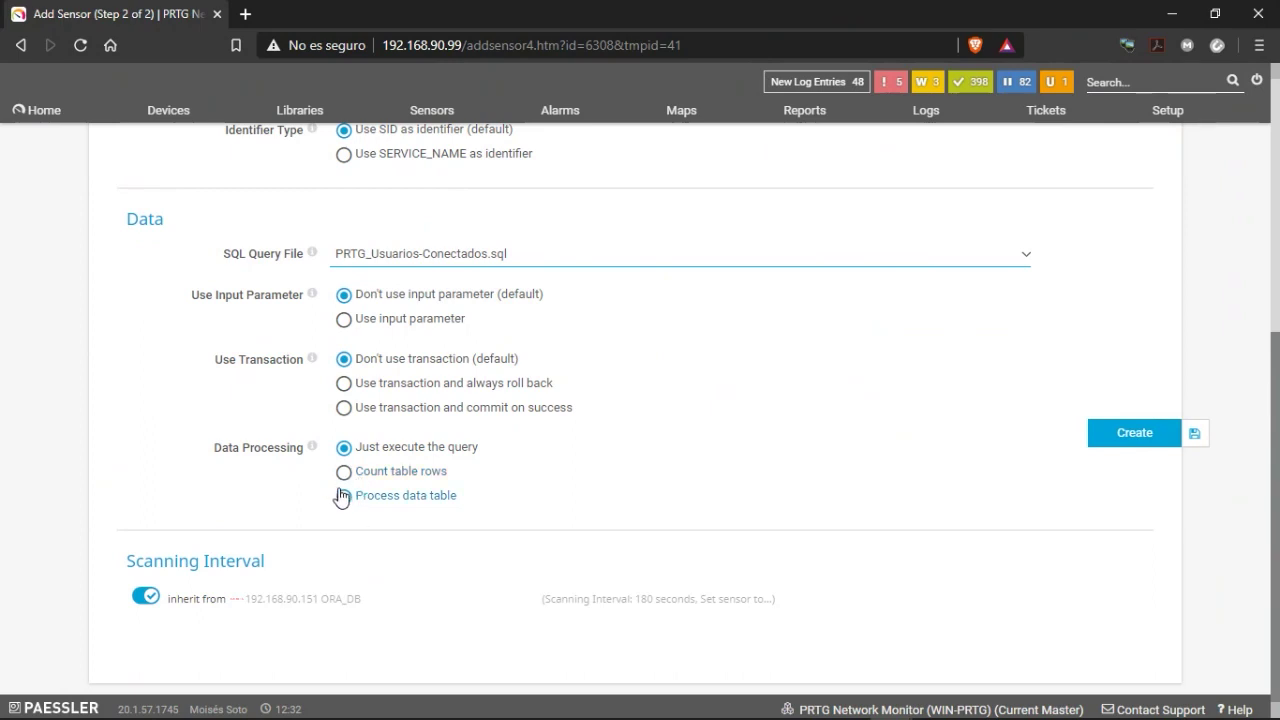
Process the data table with channel #1 'Usuarios Conectados' reading column 0, and create the sensor.
click(344, 497)
scroll(346, 508, down, 1)
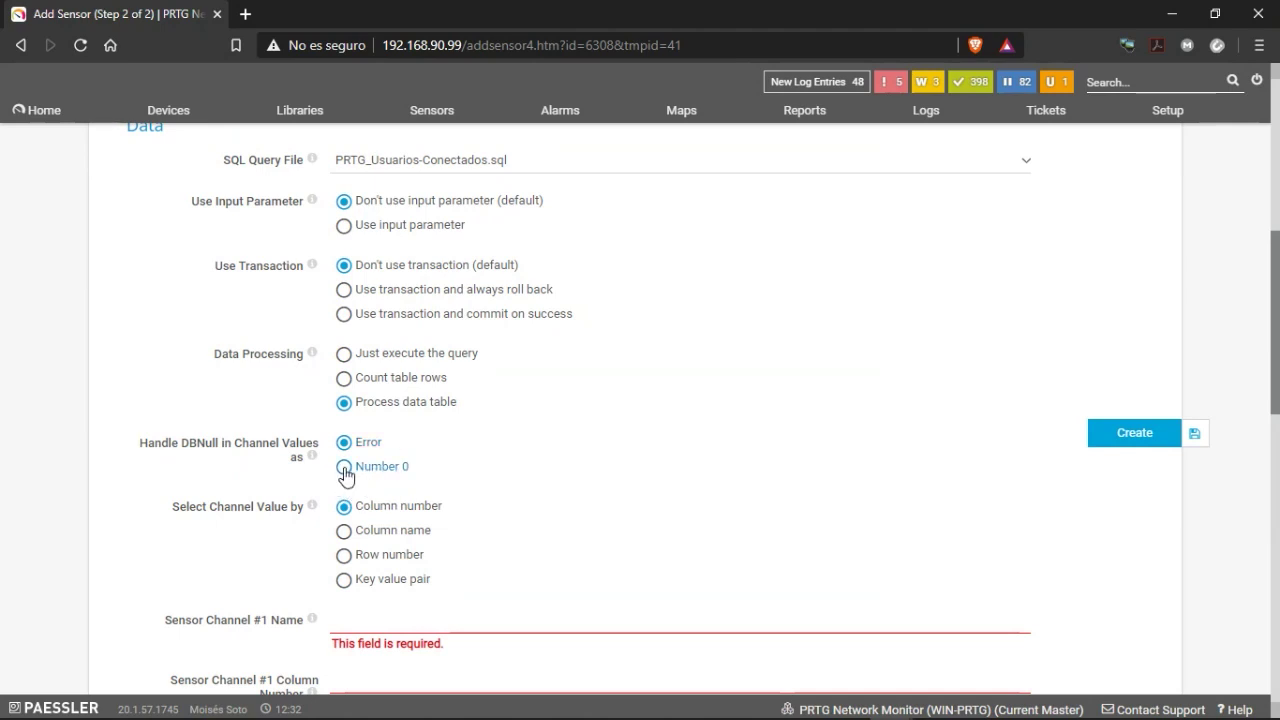
scroll(380, 472, down, 1)
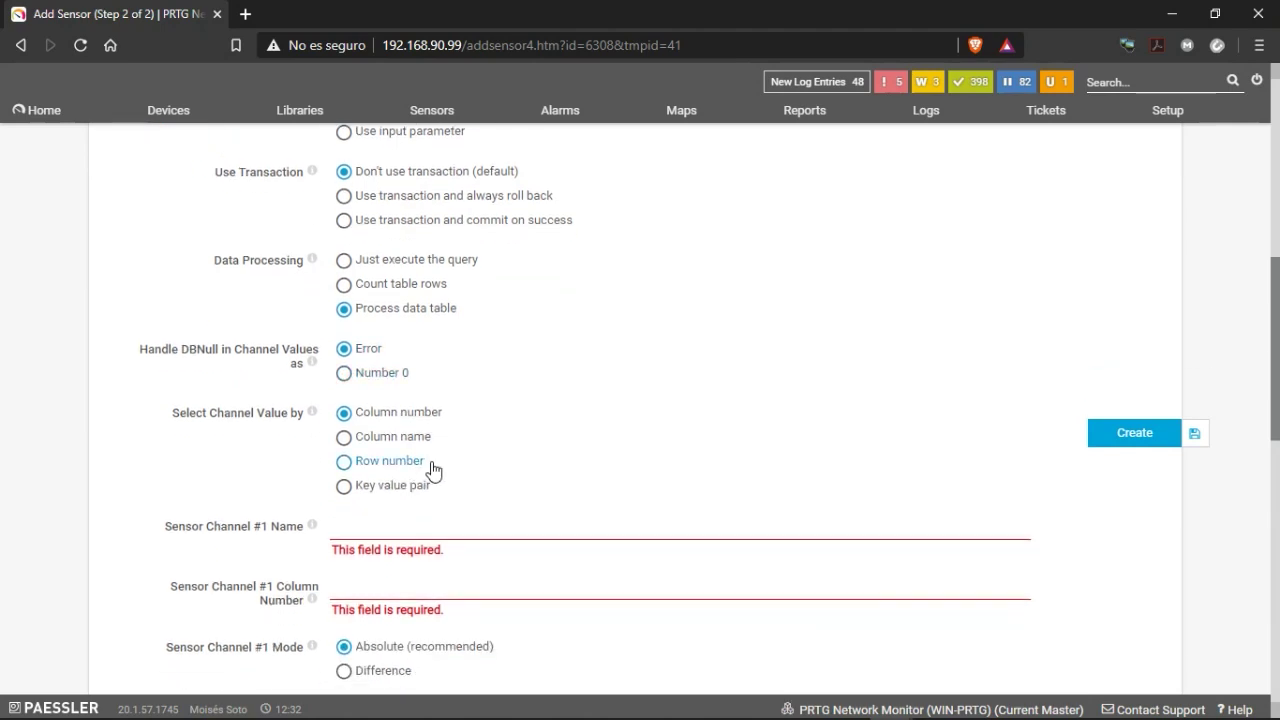
scroll(400, 420, down, 1)
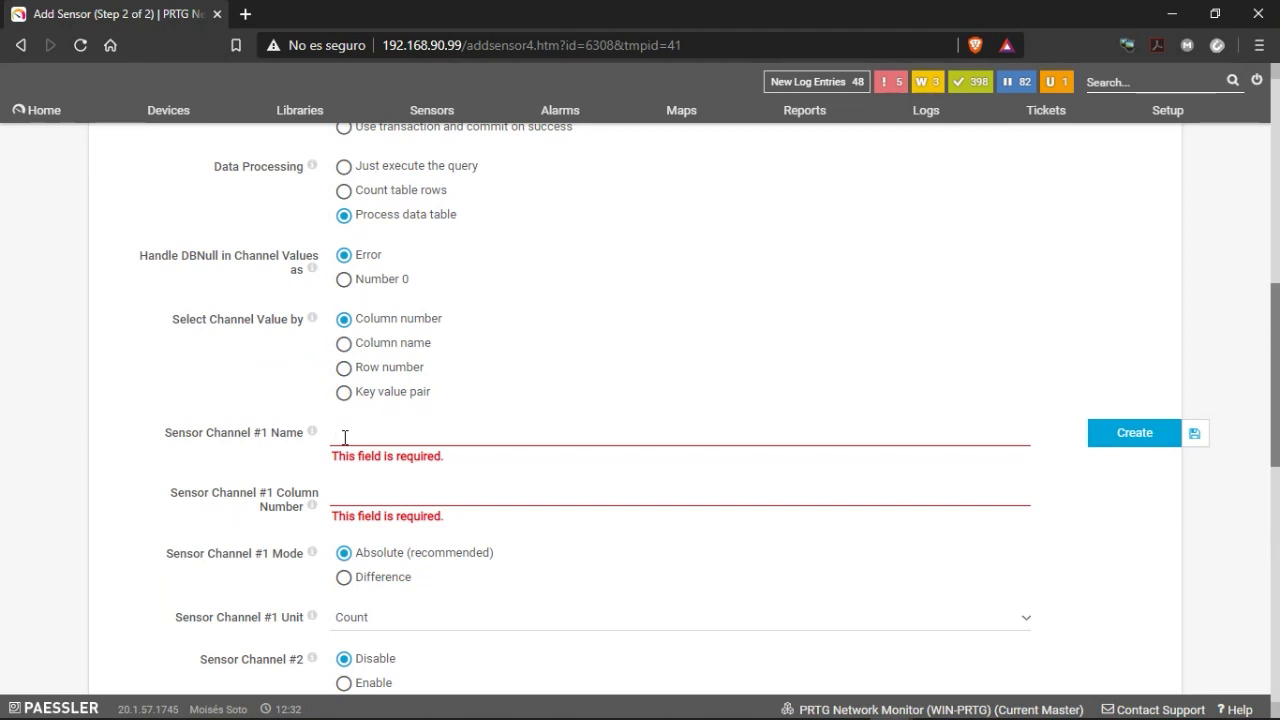
click(344, 437)
text(Usuarios Conectados)
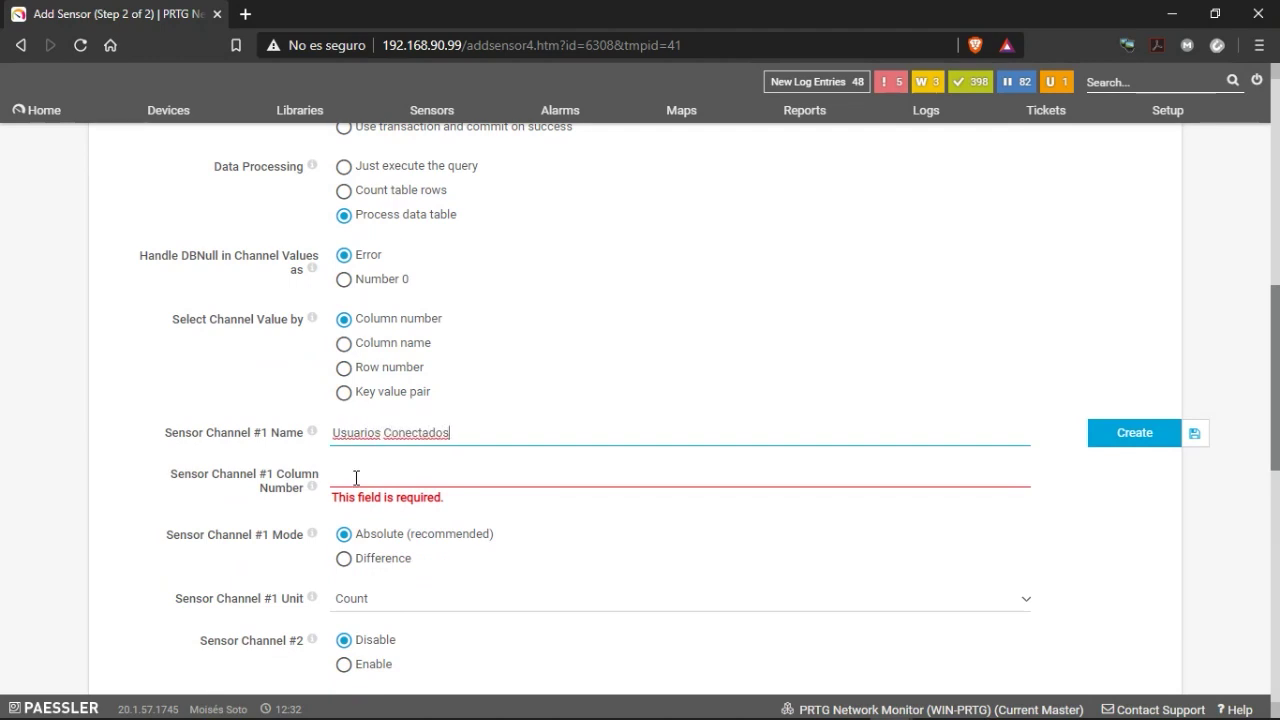
click(356, 476)
mouse_move(313, 494)
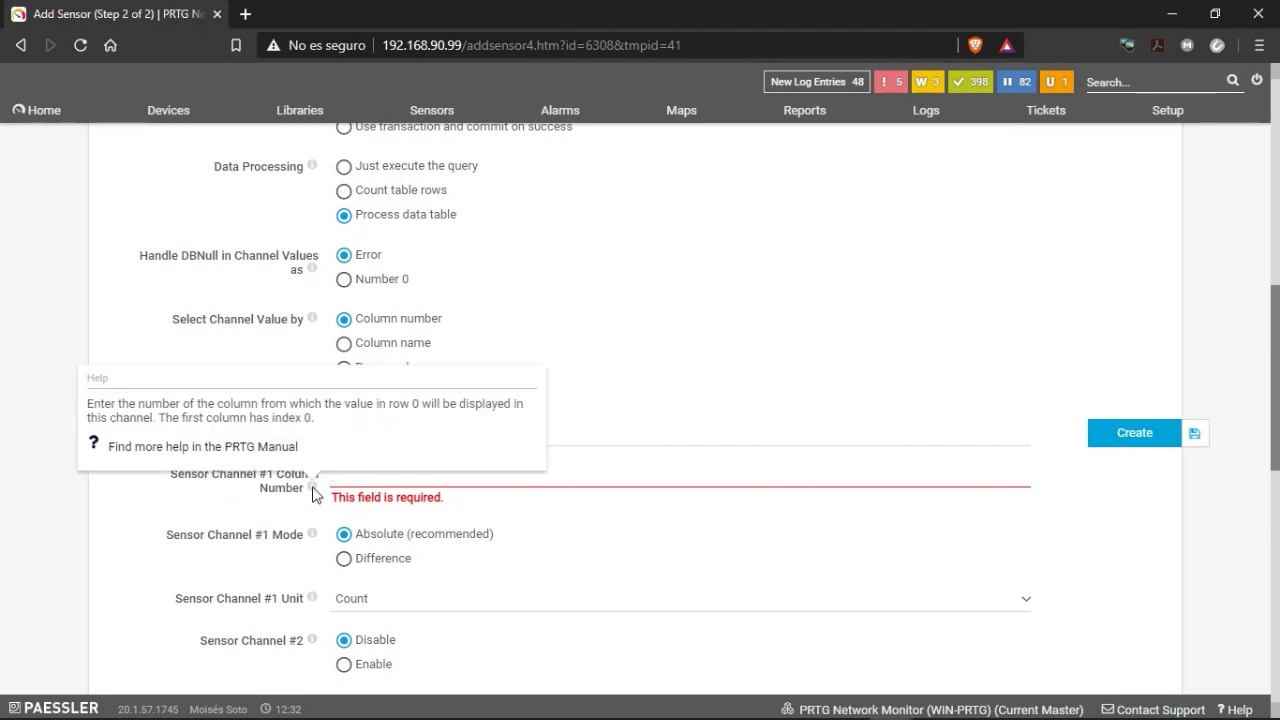
text(0)
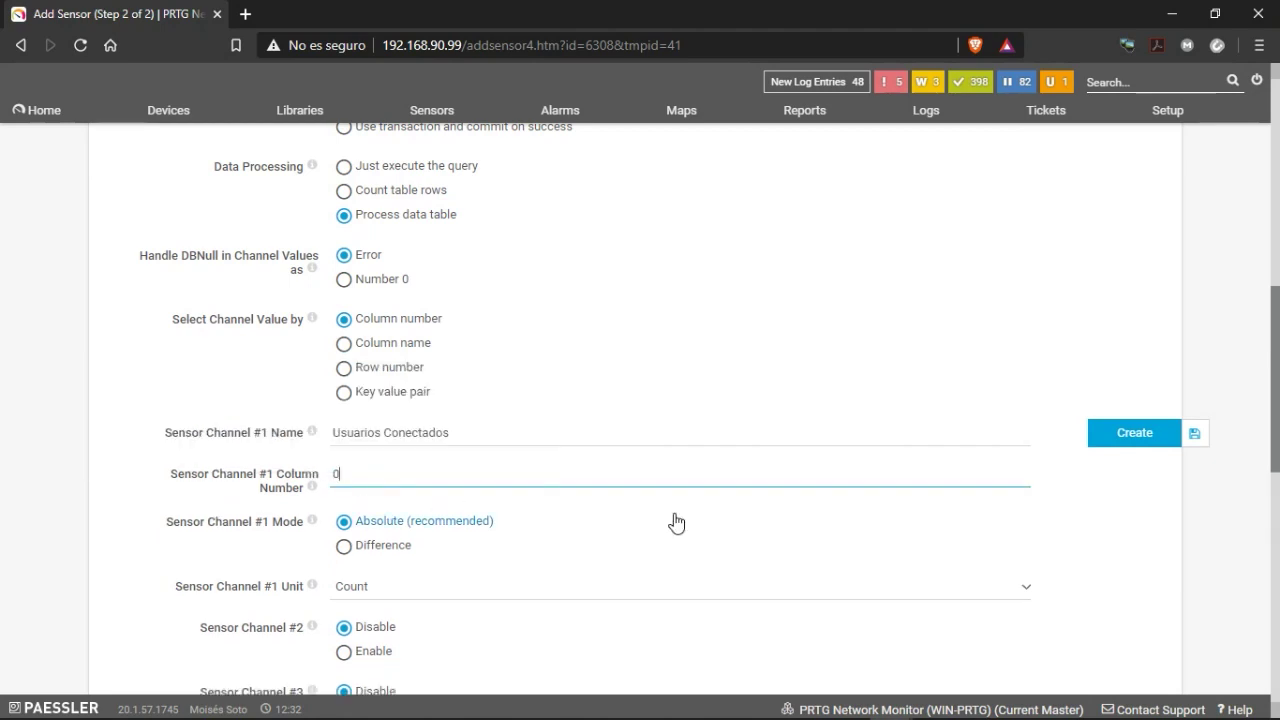
scroll(466, 517, down, 2)
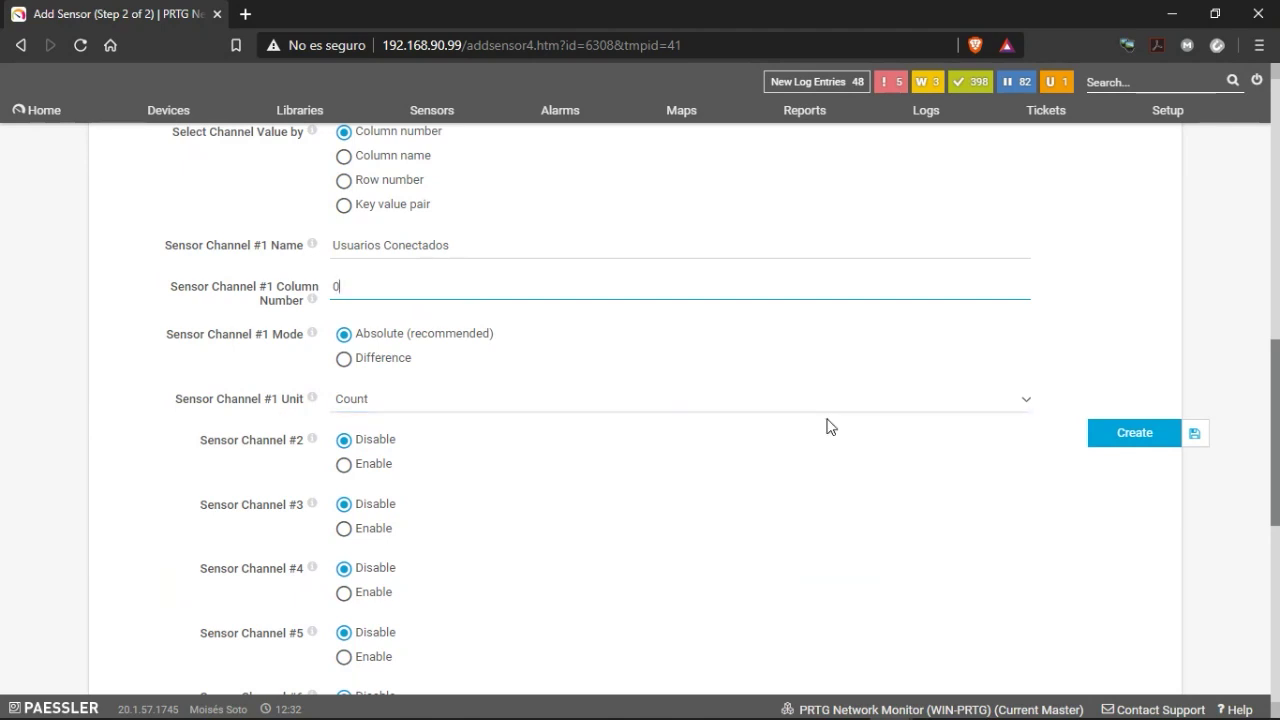
click(1134, 431)
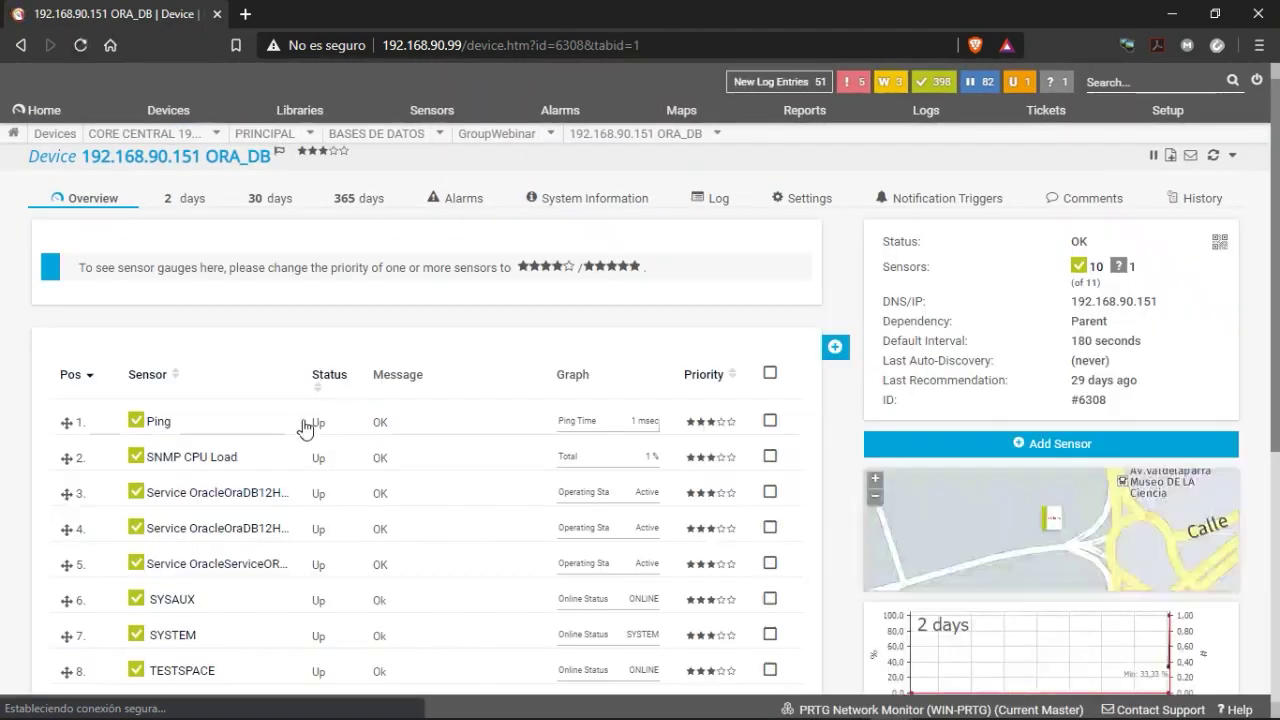
Rename the Oracle SQL sensor on ORA_DB to 'Usuarios Conectados' via Edit > Rename.
scroll(305, 420, down, 3)
right_click(172, 508)
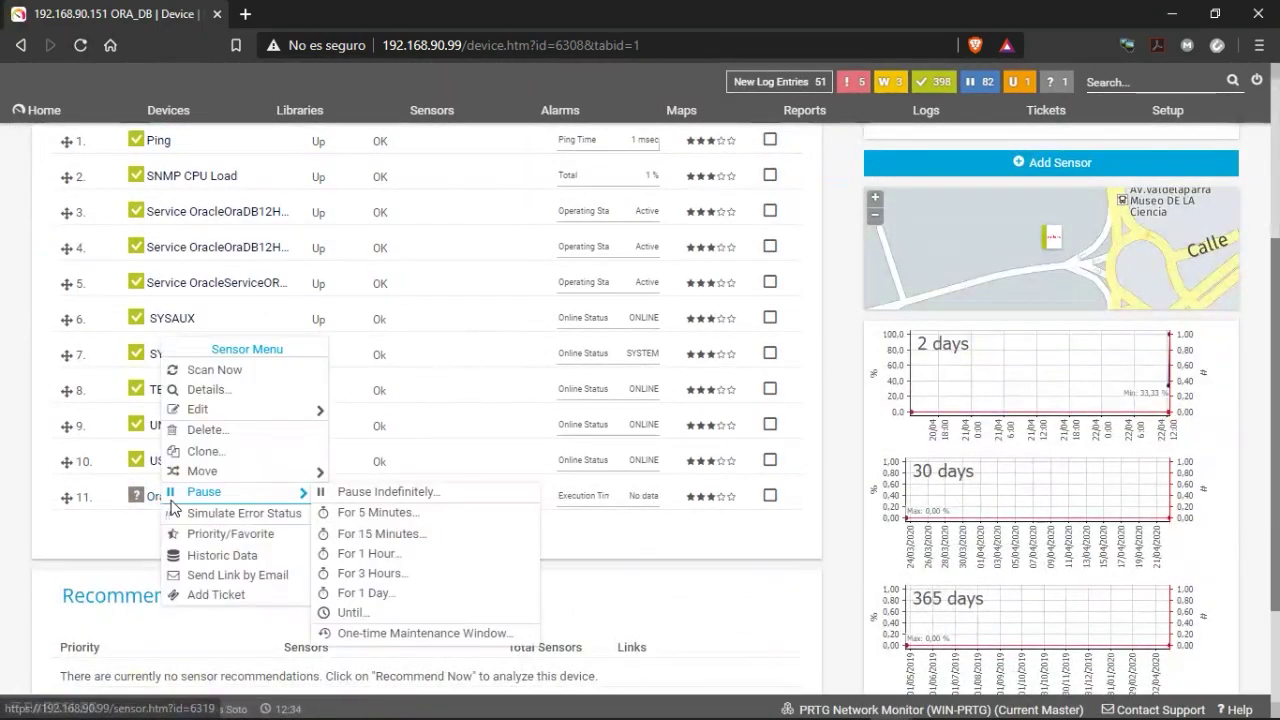
mouse_move(290, 409)
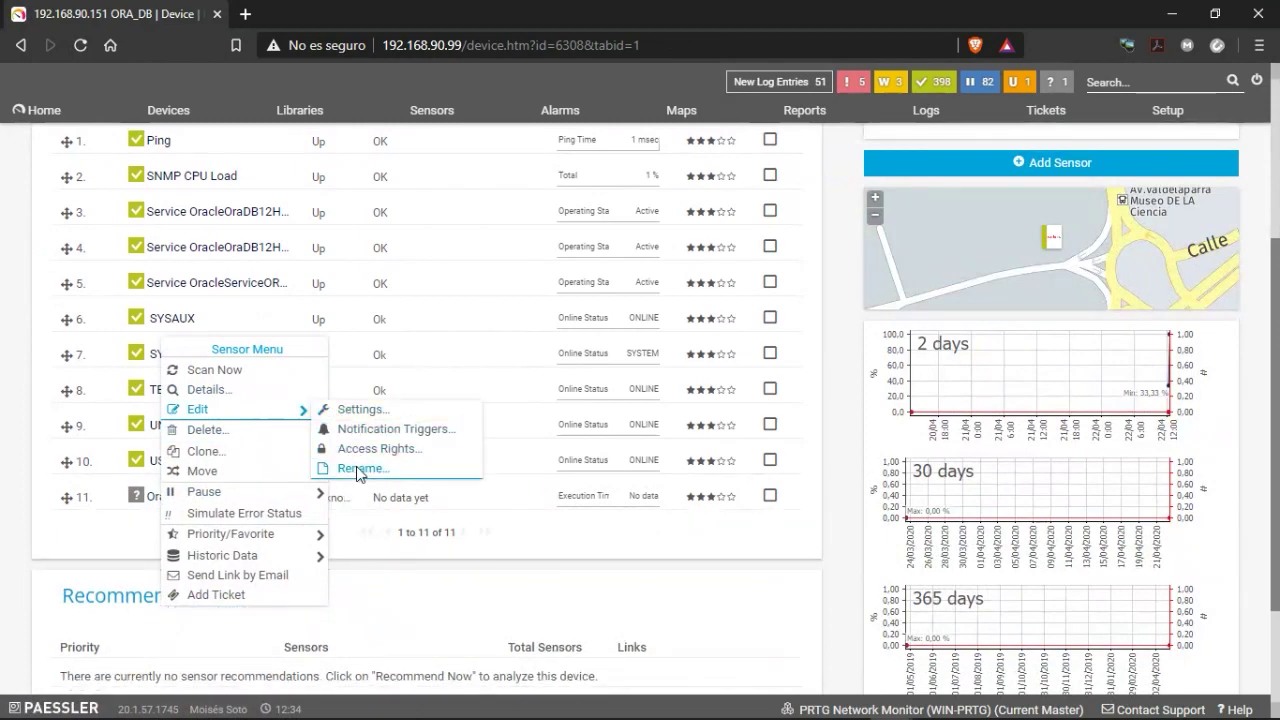
click(426, 466)
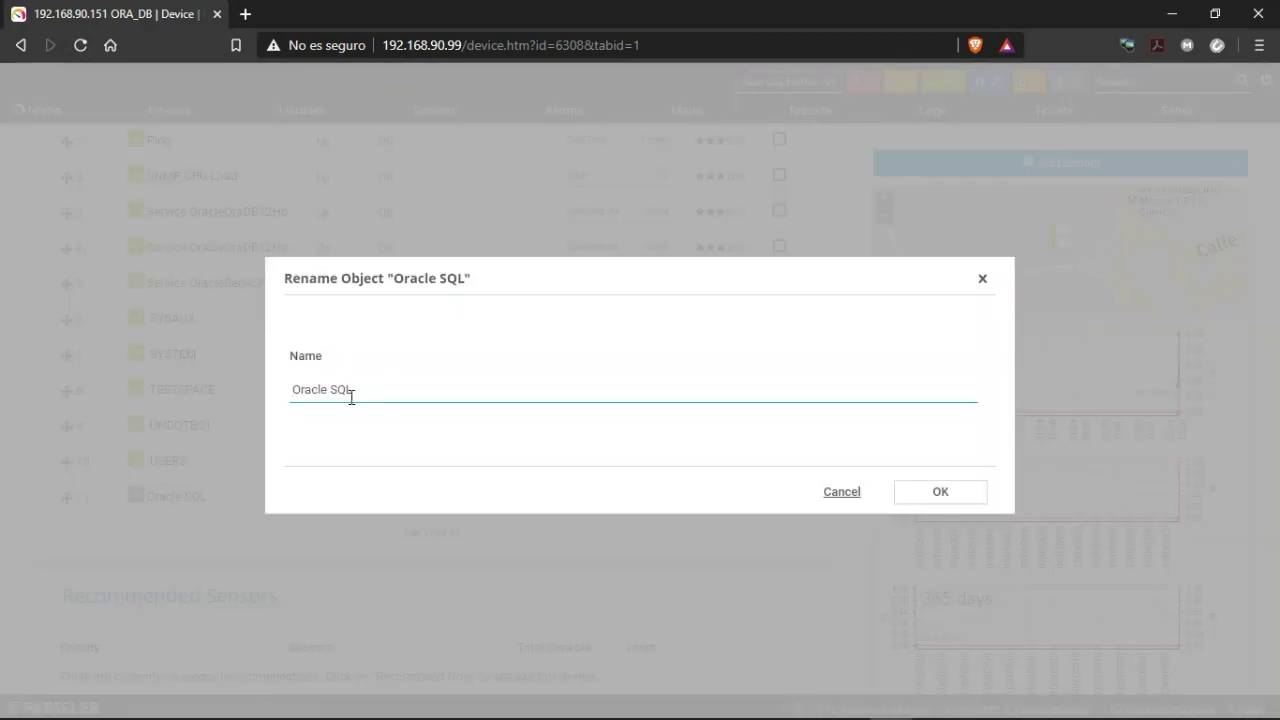
drag(349, 396, 247, 397)
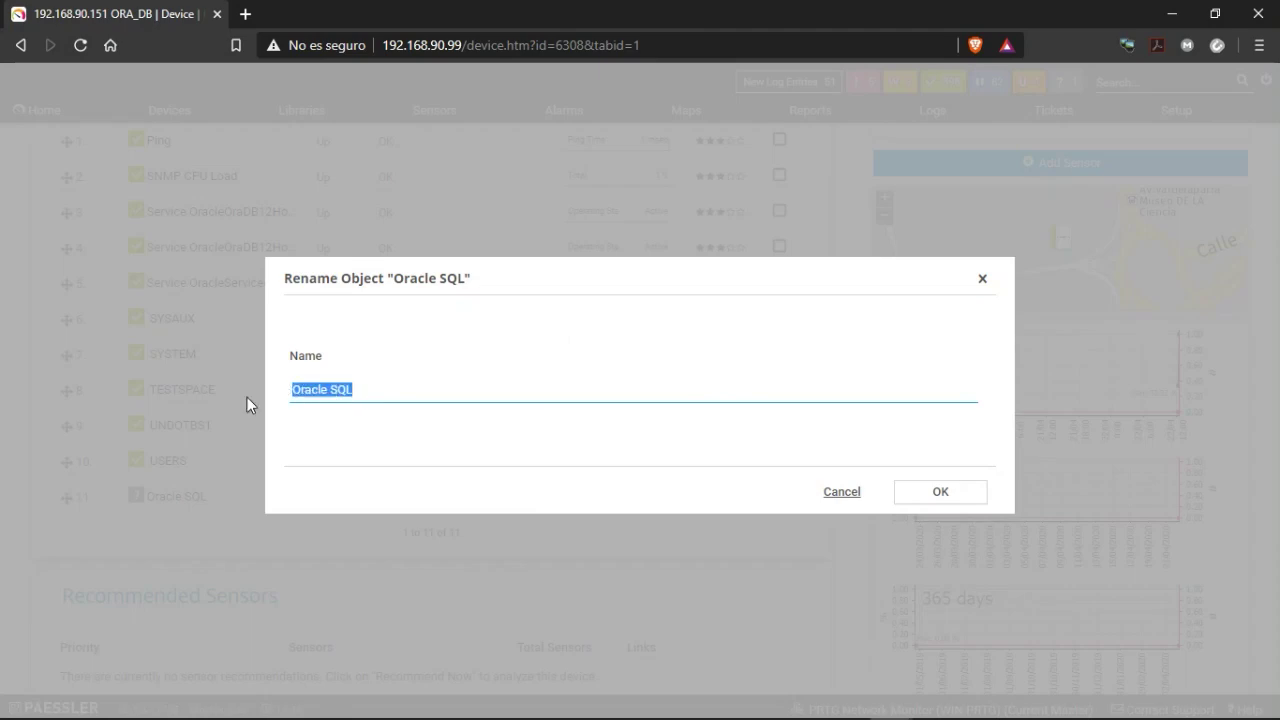
text(Usuarios)
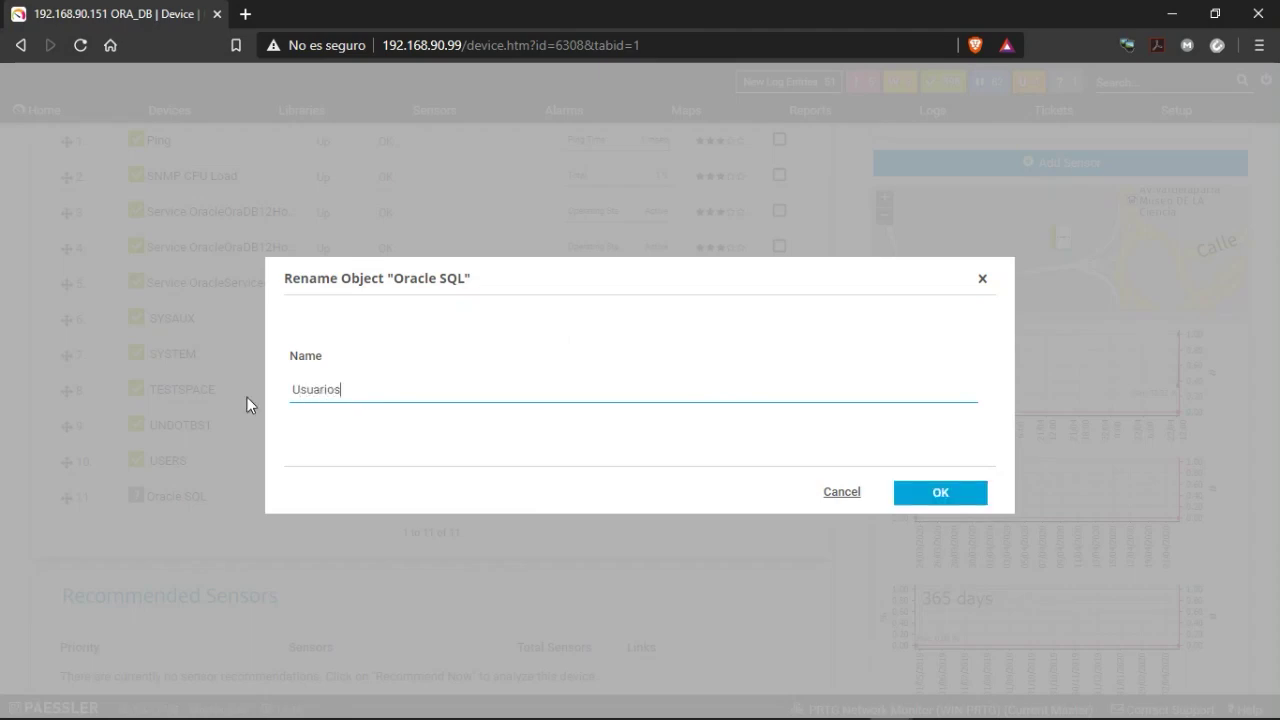
text( COnectados)
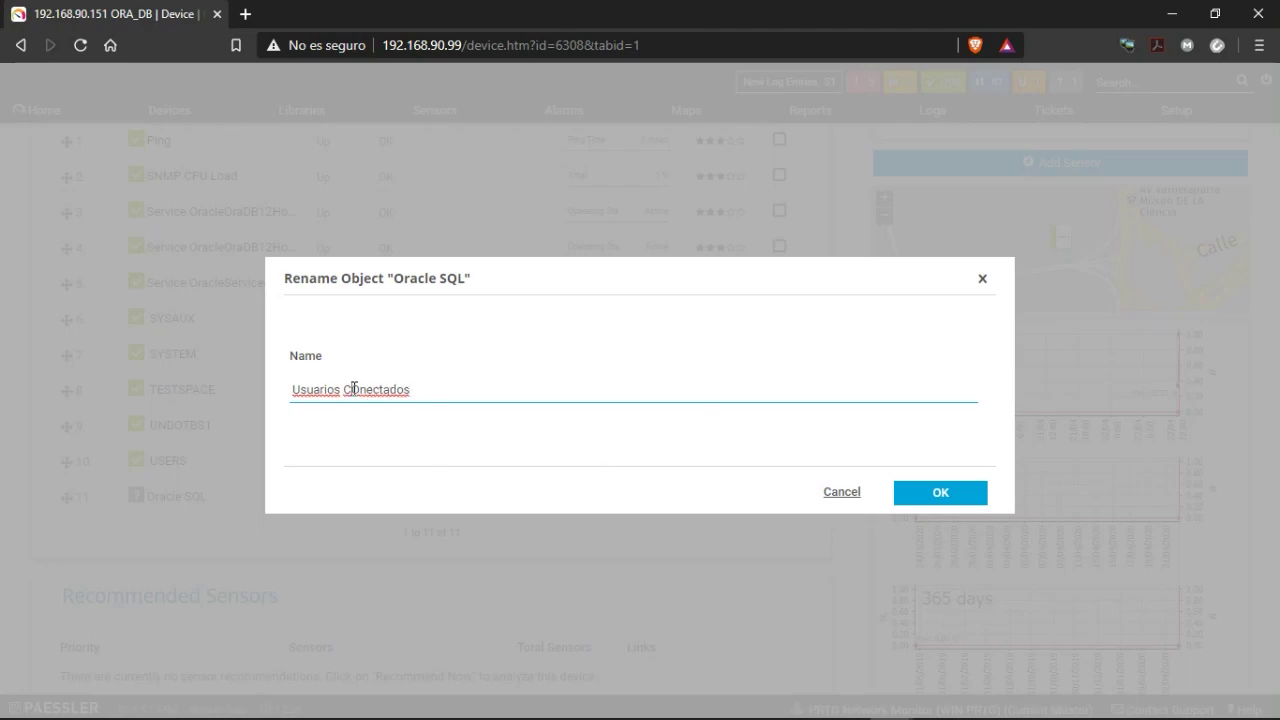
key(BackSpace)
text(o)
click(940, 494)
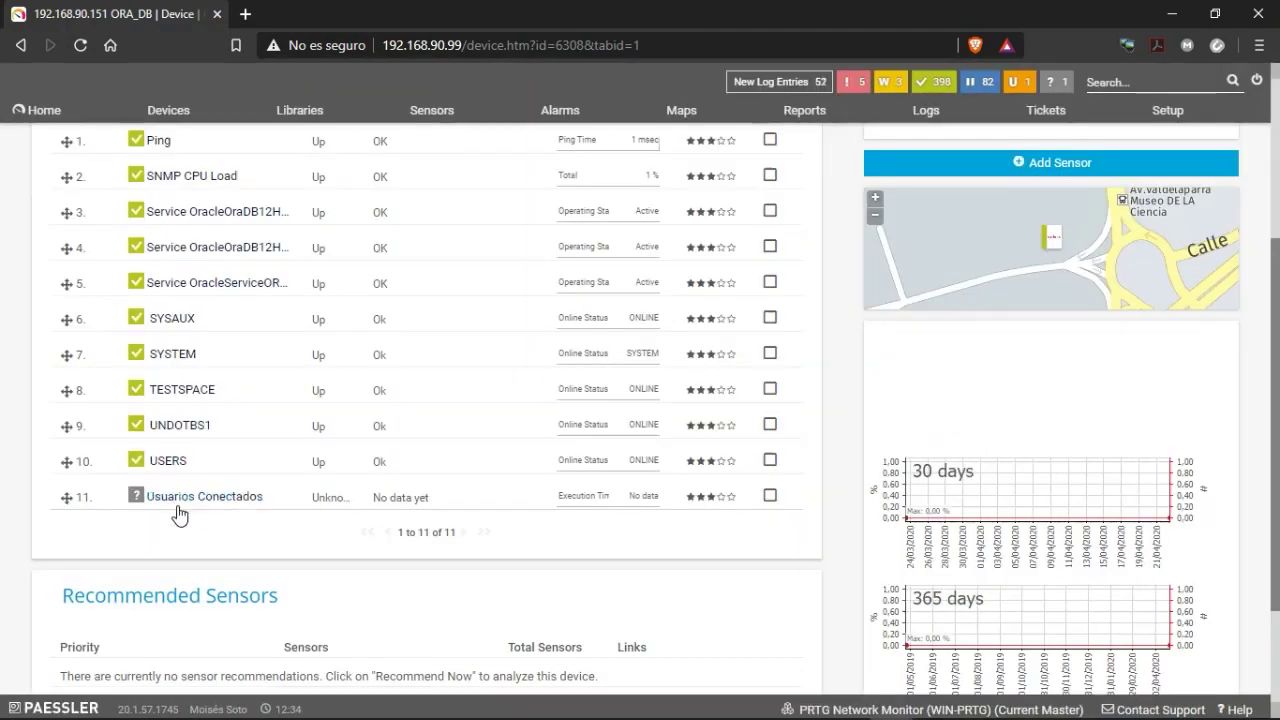
Scan Usuarios Conectados now and open its details showing 2 connected users, 812 msec.
right_click(167, 500)
scroll(77, 578, down, 3)
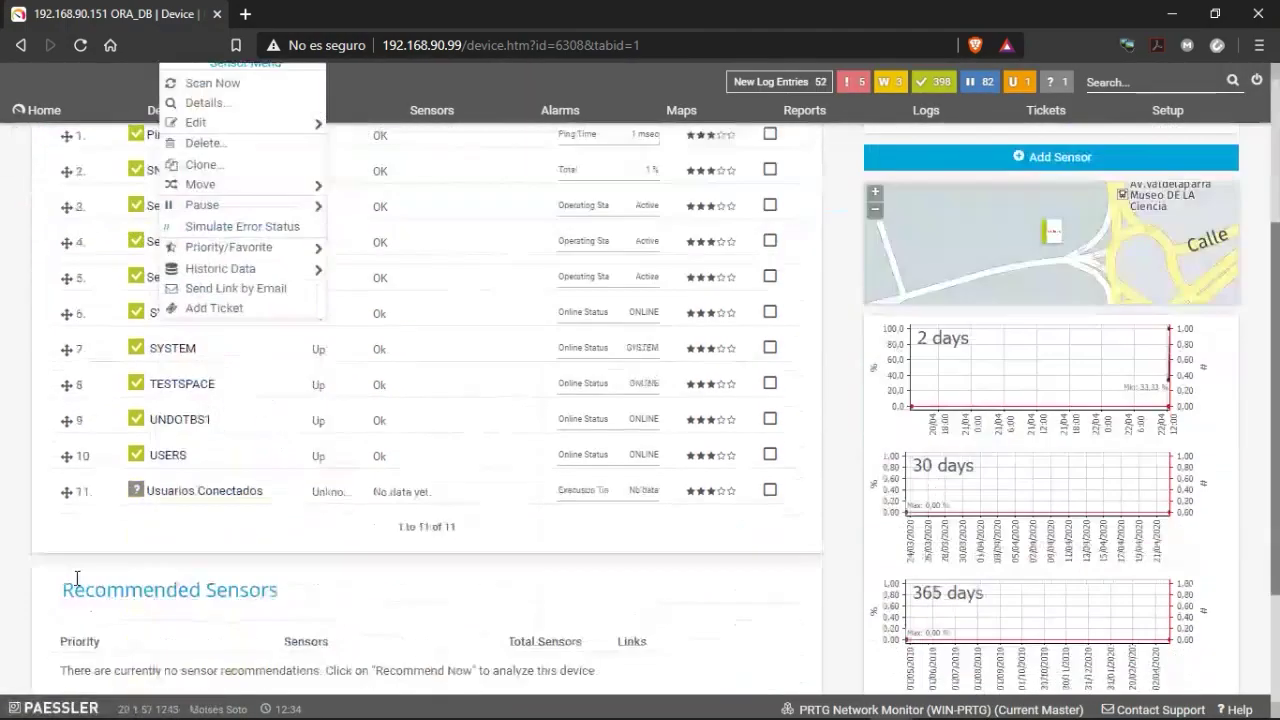
scroll(77, 578, down, 1)
right_click(174, 402)
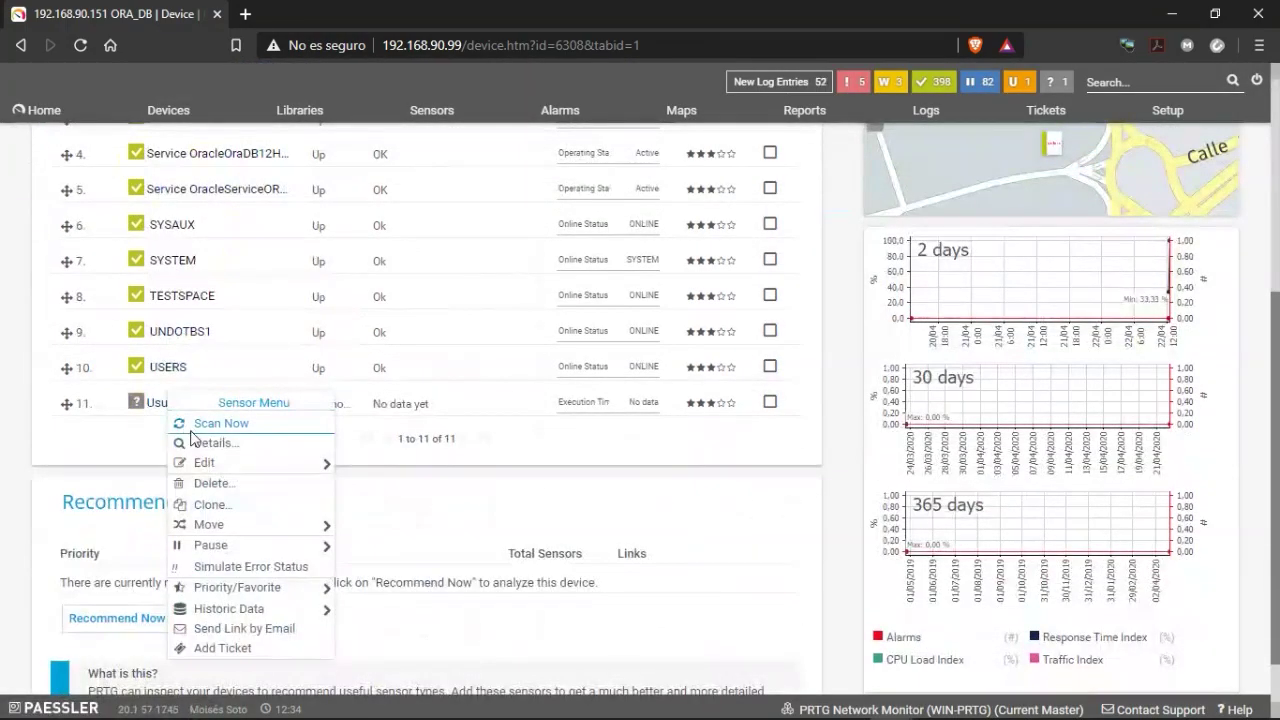
click(191, 431)
right_click(170, 403)
click(192, 430)
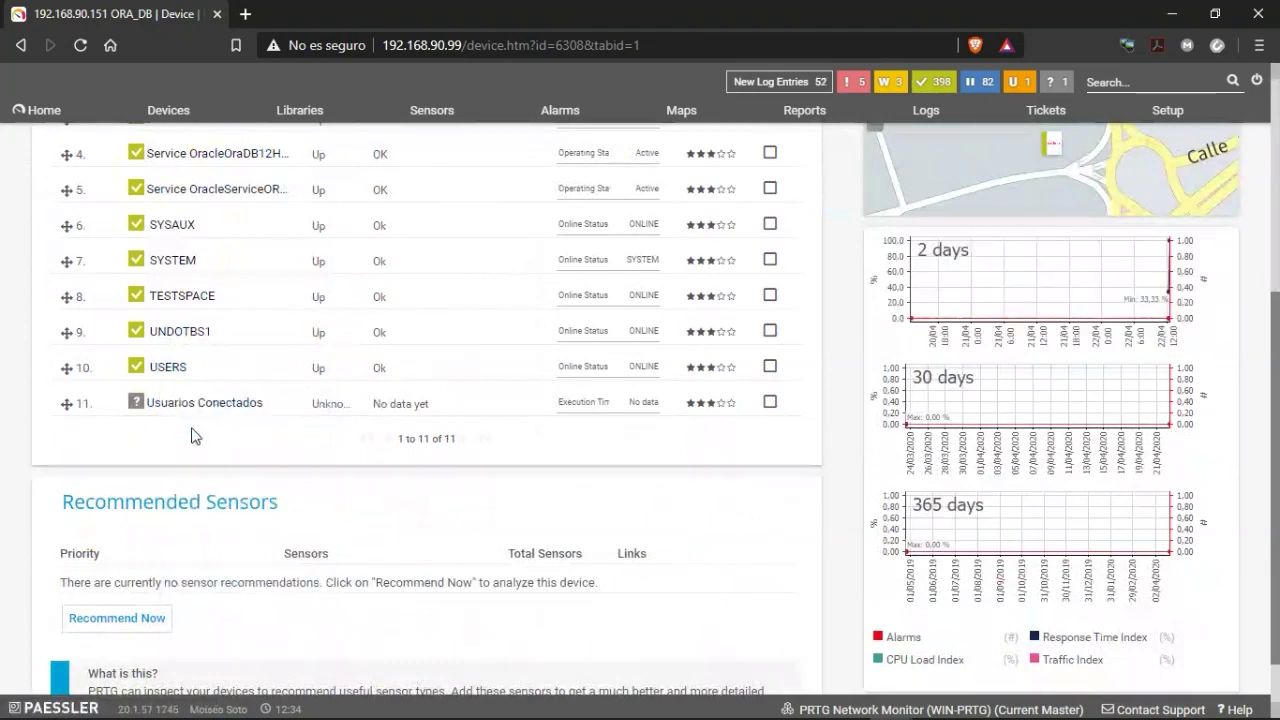
right_click(170, 403)
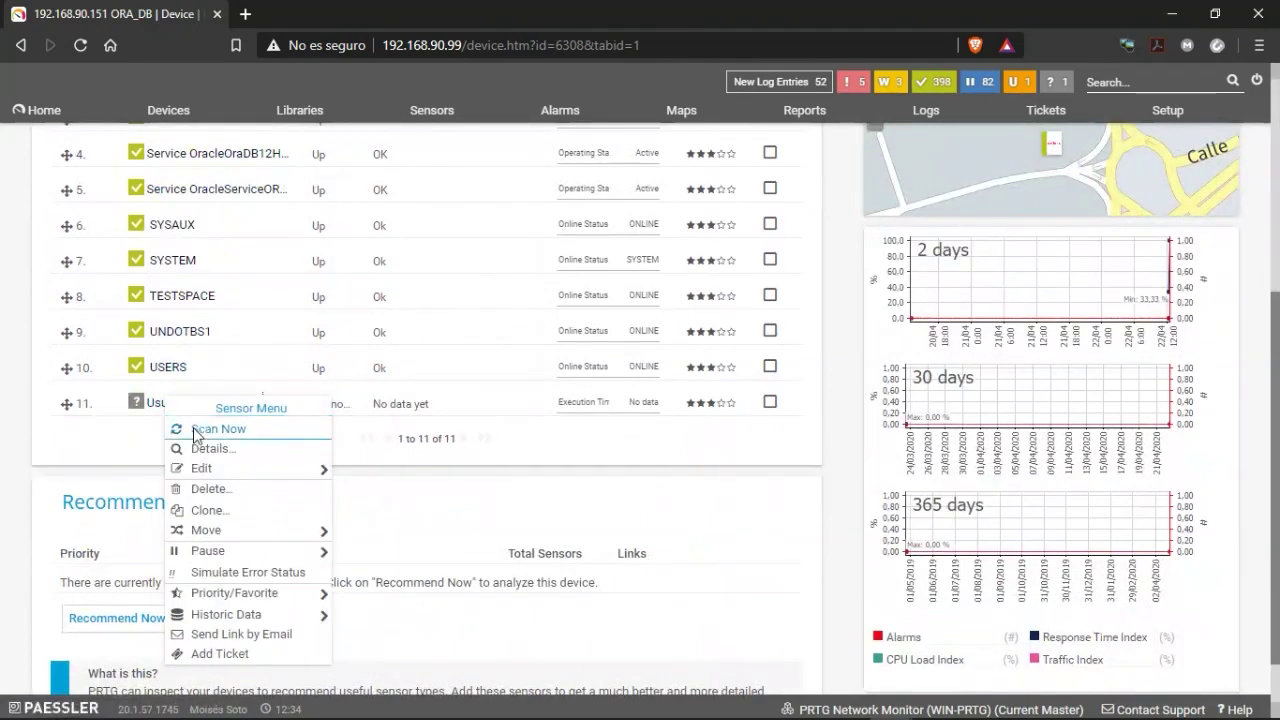
click(196, 432)
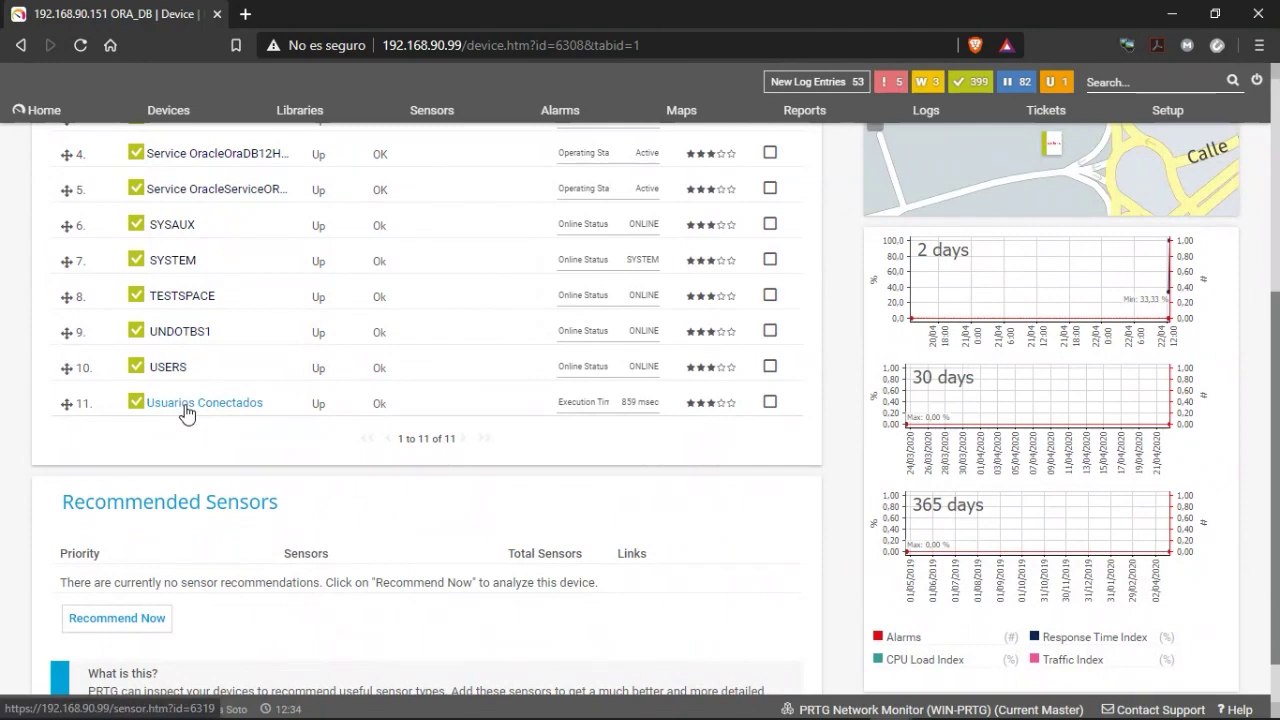
click(185, 405)
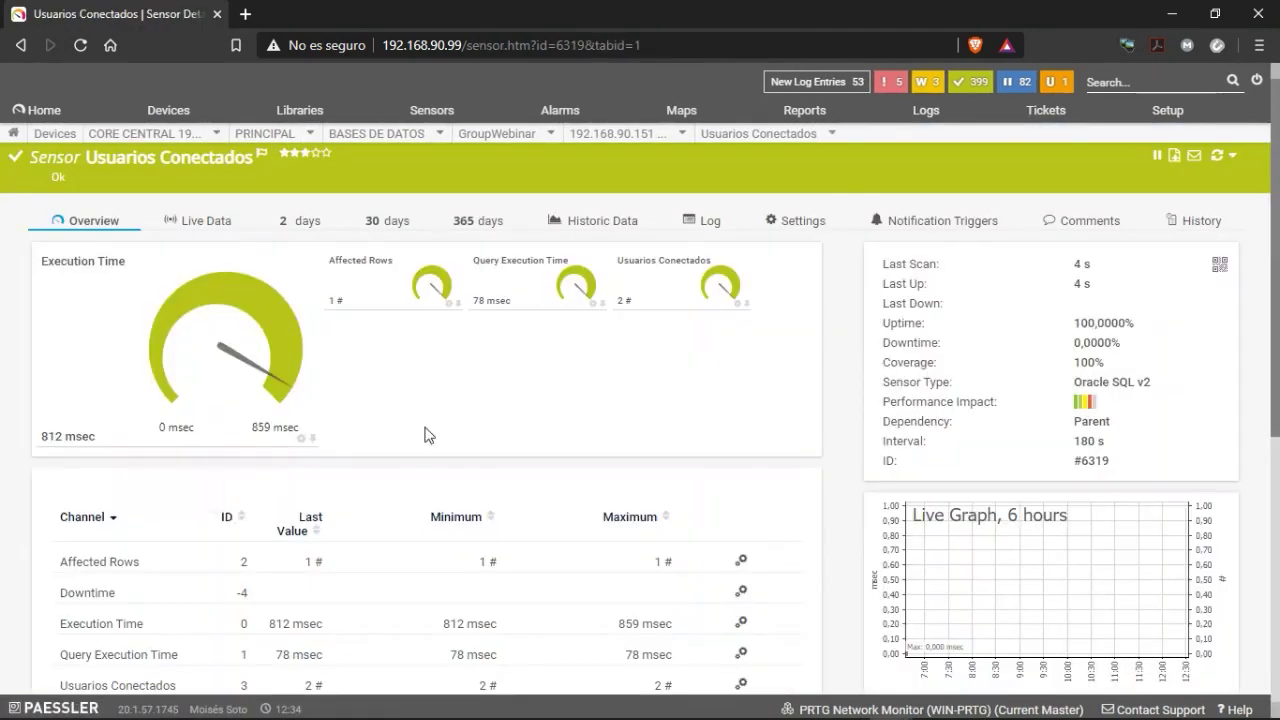
scroll(323, 523, down, 2)
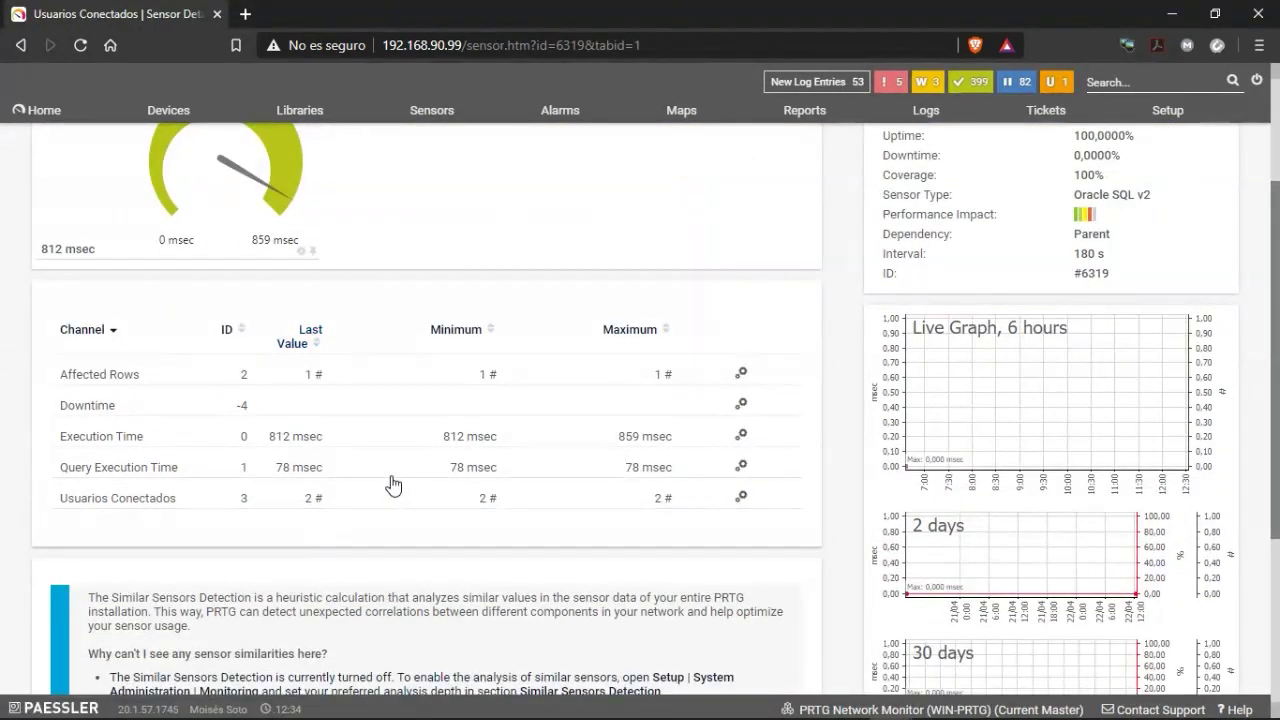
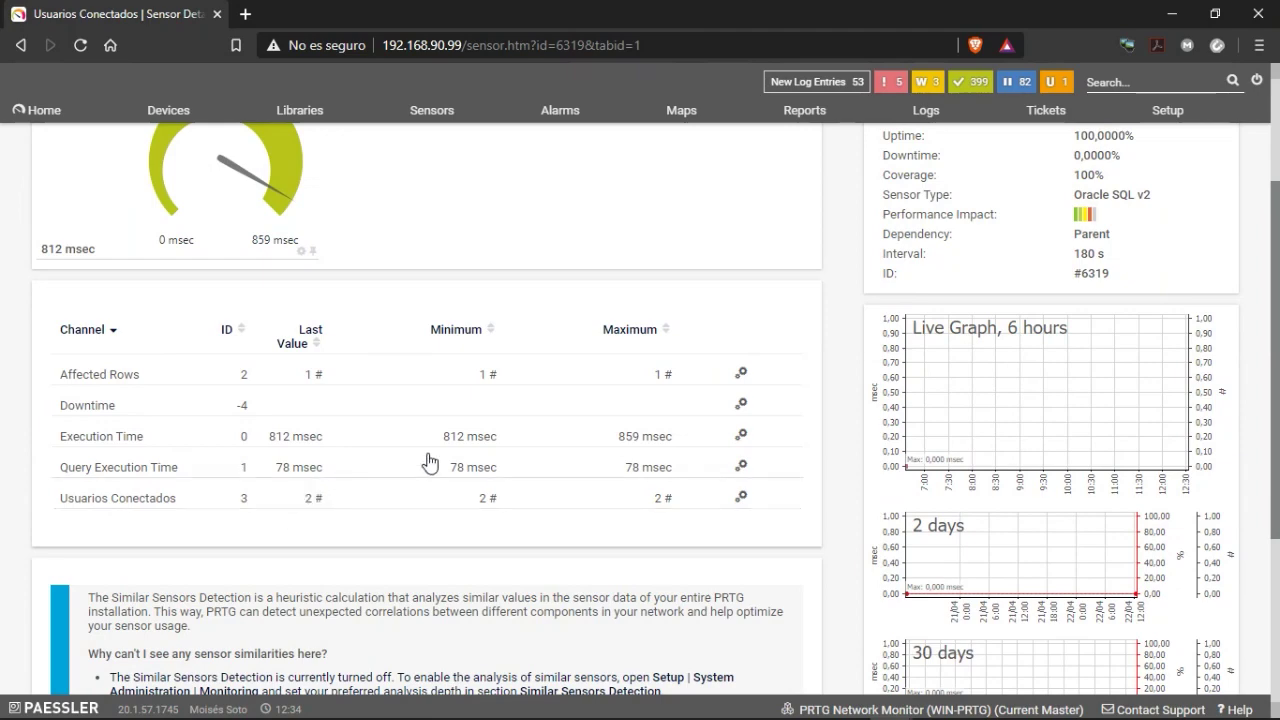
Go to the 192.168.90.151 ORA_DB device page and open the Usuarios Conectados sensor.
scroll(400, 462, up, 2)
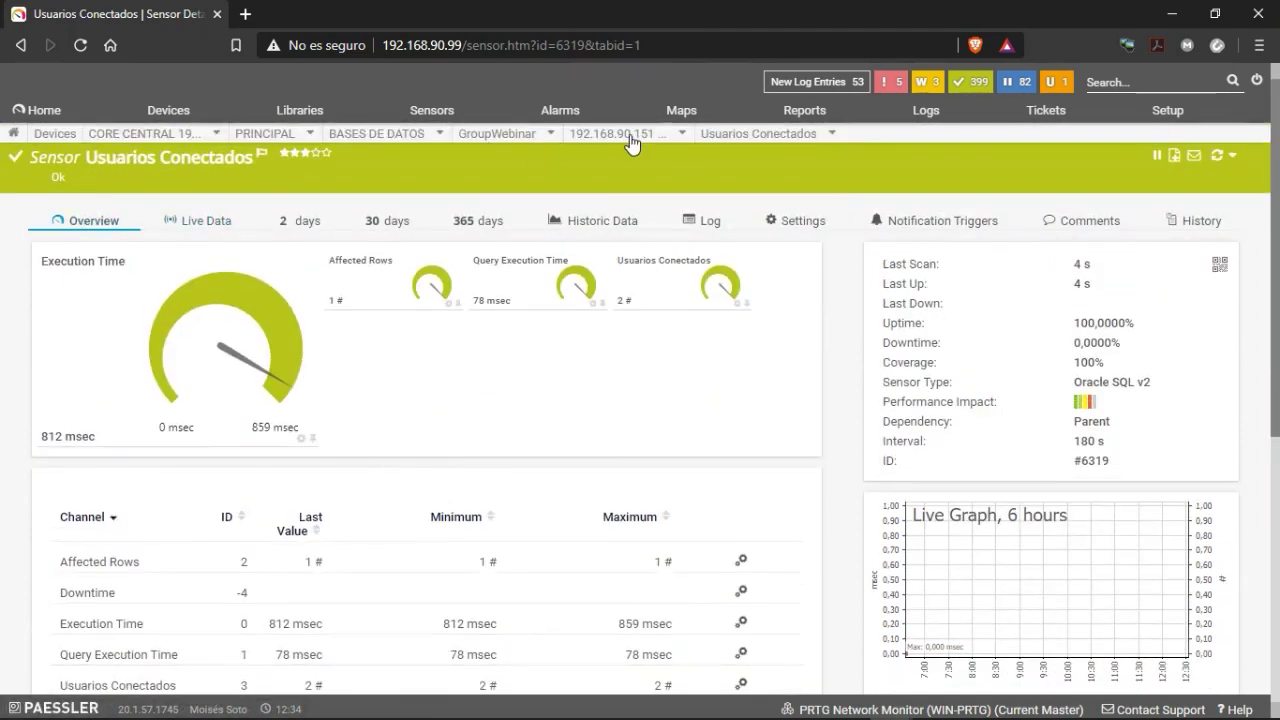
mouse_move(628, 137)
click(555, 206)
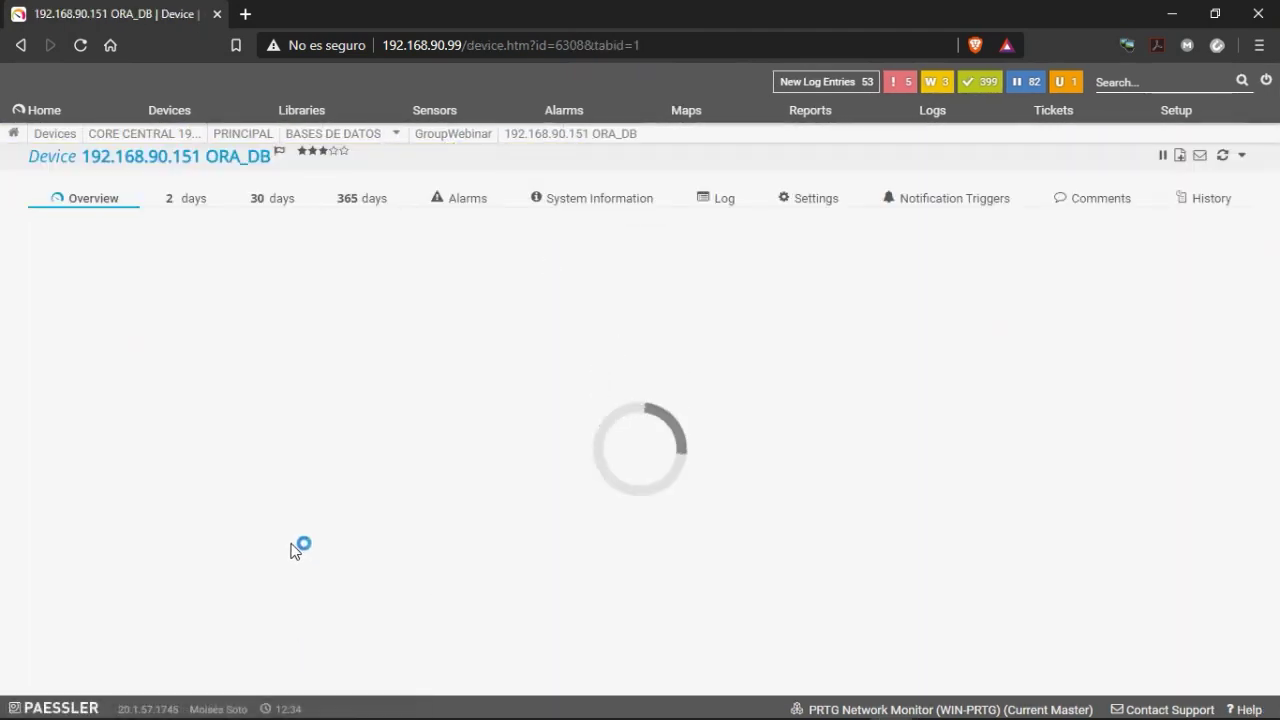
scroll(440, 508, down, 2)
scroll(468, 509, down, 2)
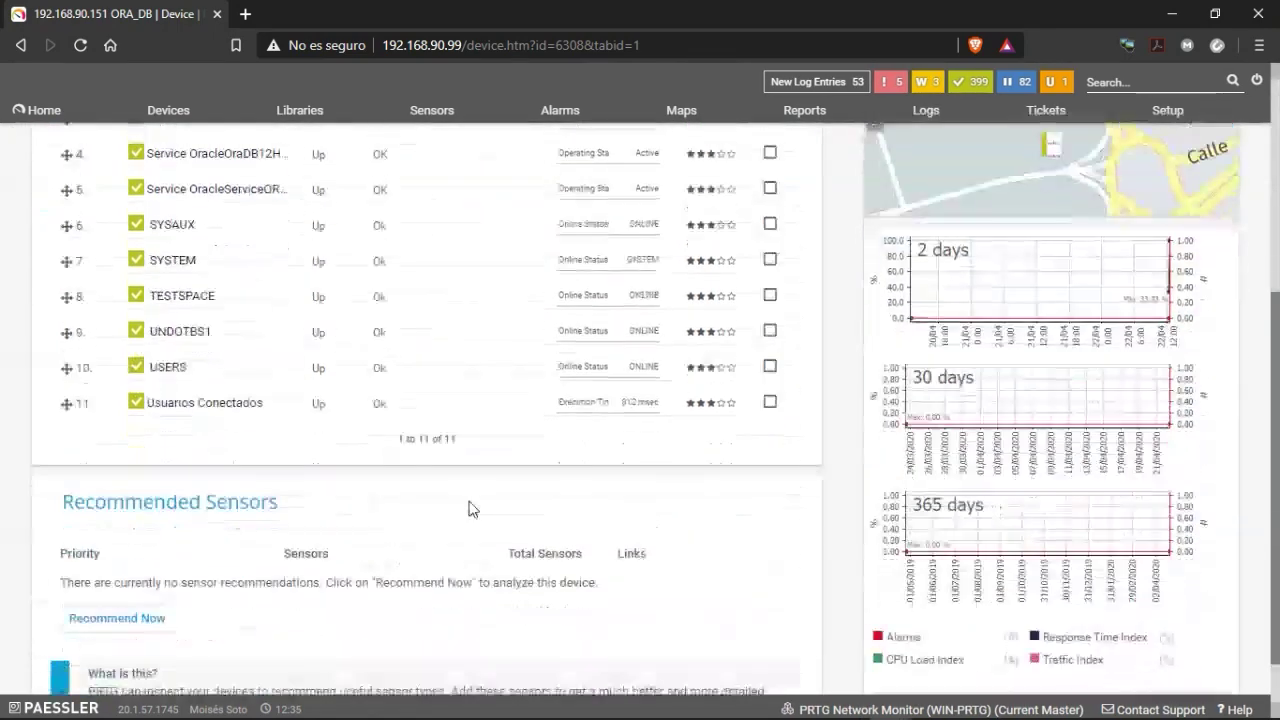
scroll(450, 513, up, 3)
scroll(400, 518, down, 3)
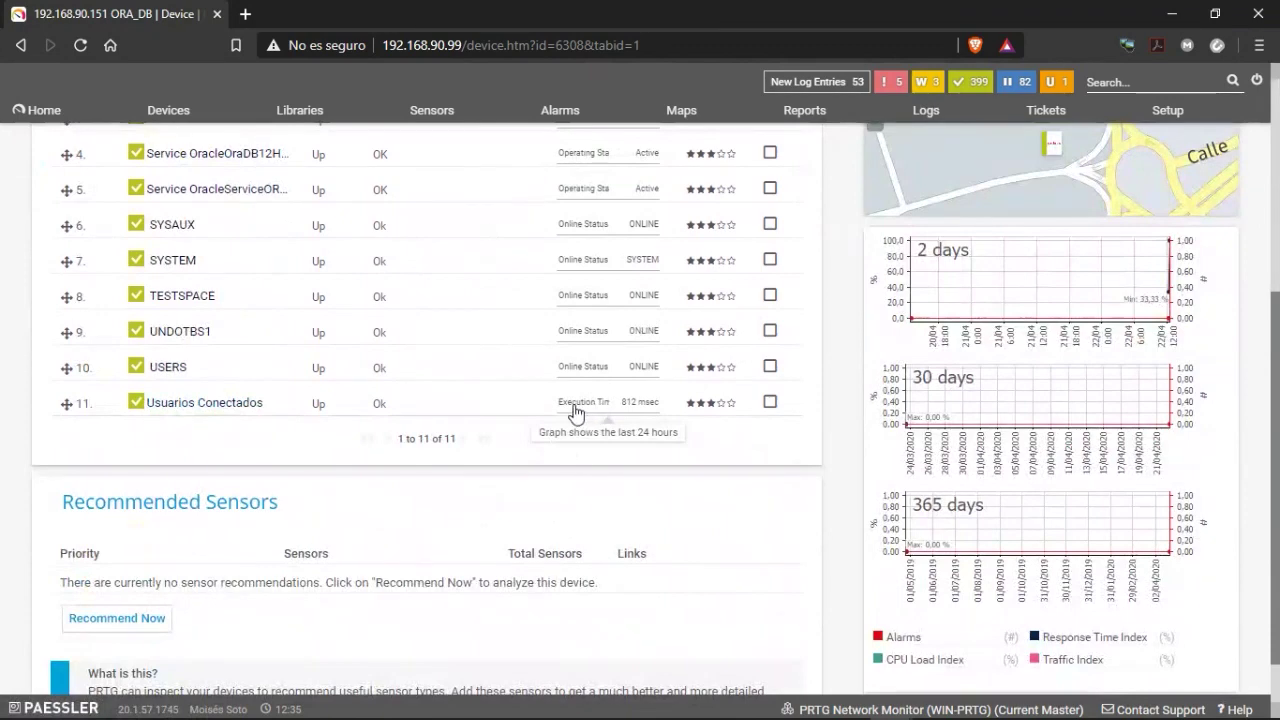
scroll(423, 494, up, 2)
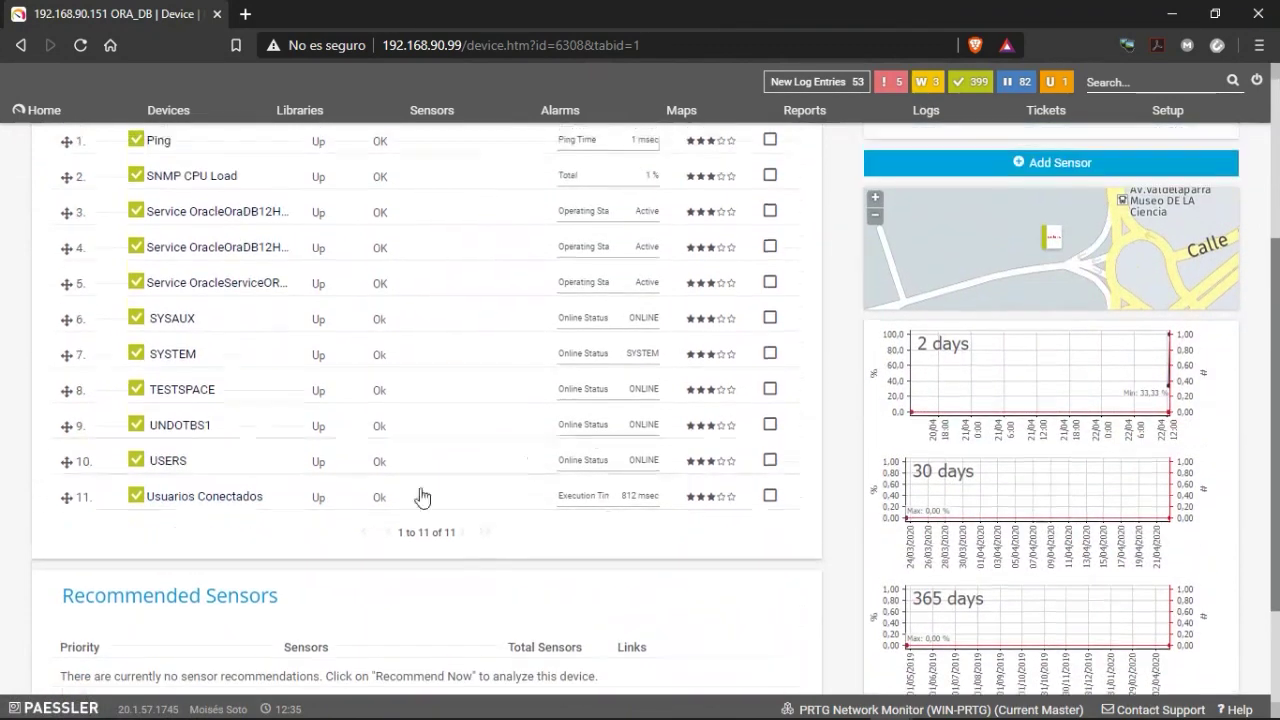
click(185, 598)
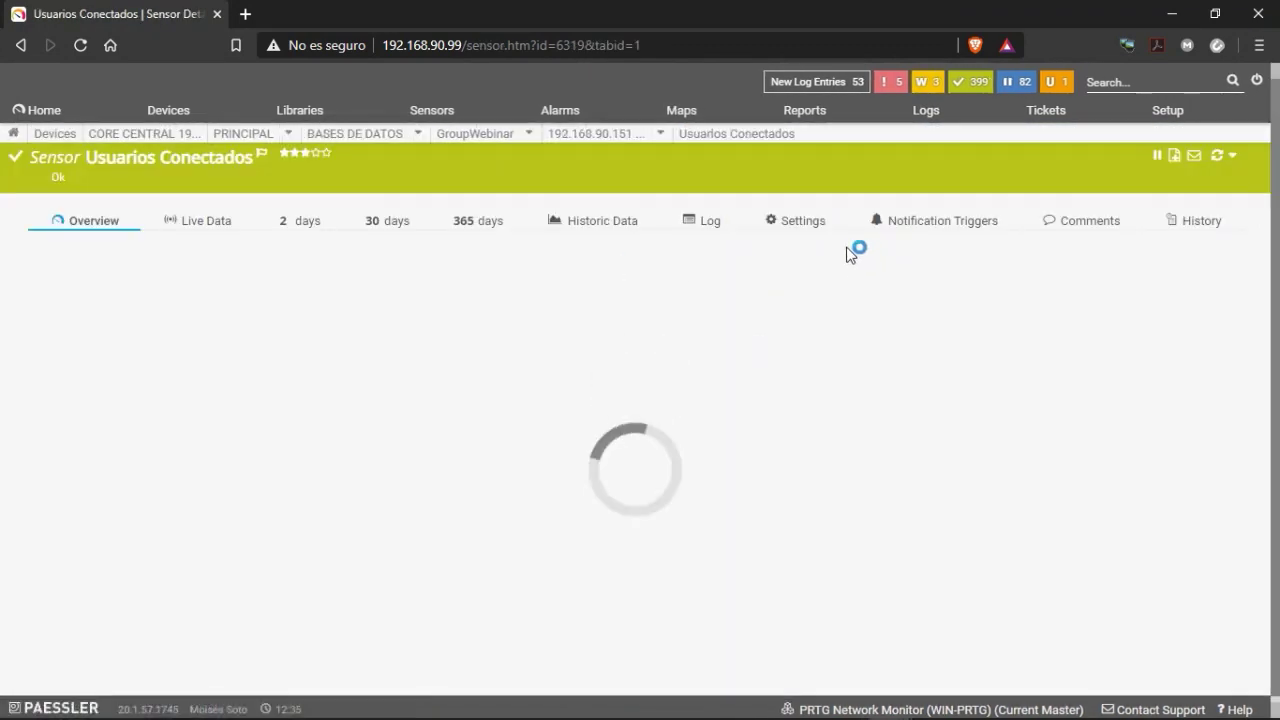
Set the sensor's primary channel to Usuarios Conectados (#) and save the settings.
click(810, 226)
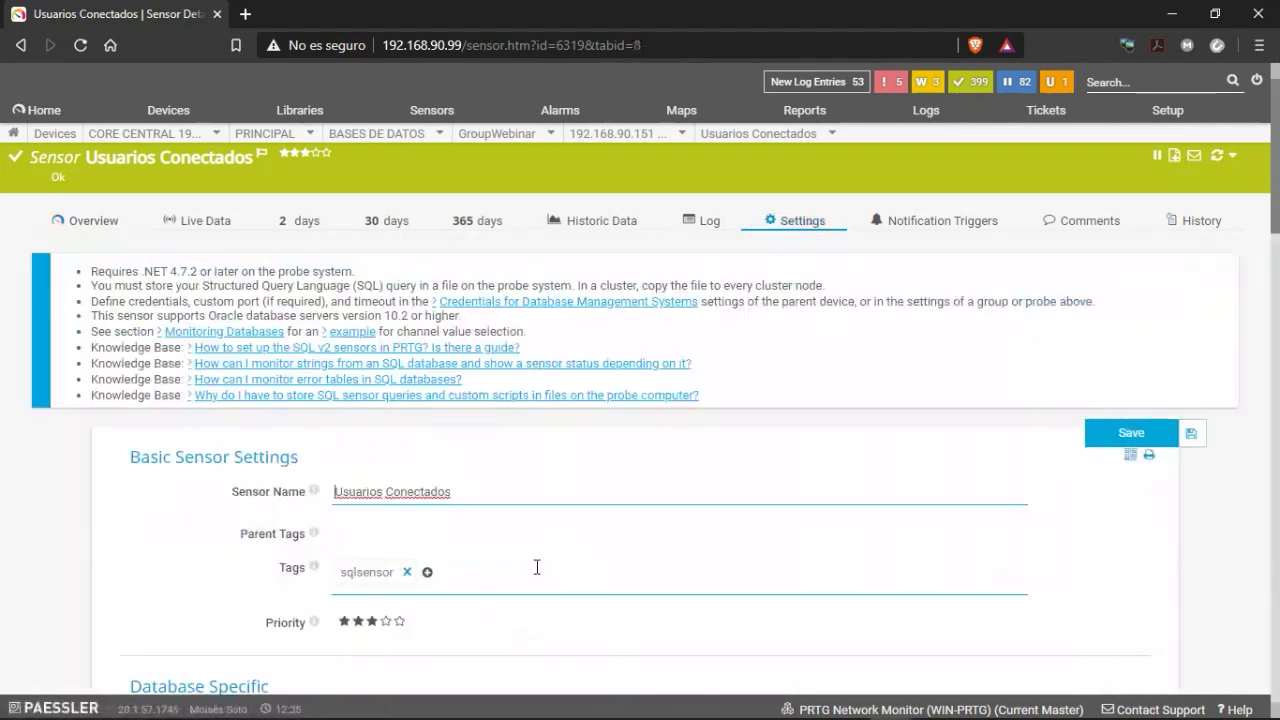
scroll(594, 540, down, 8)
scroll(594, 490, down, 3)
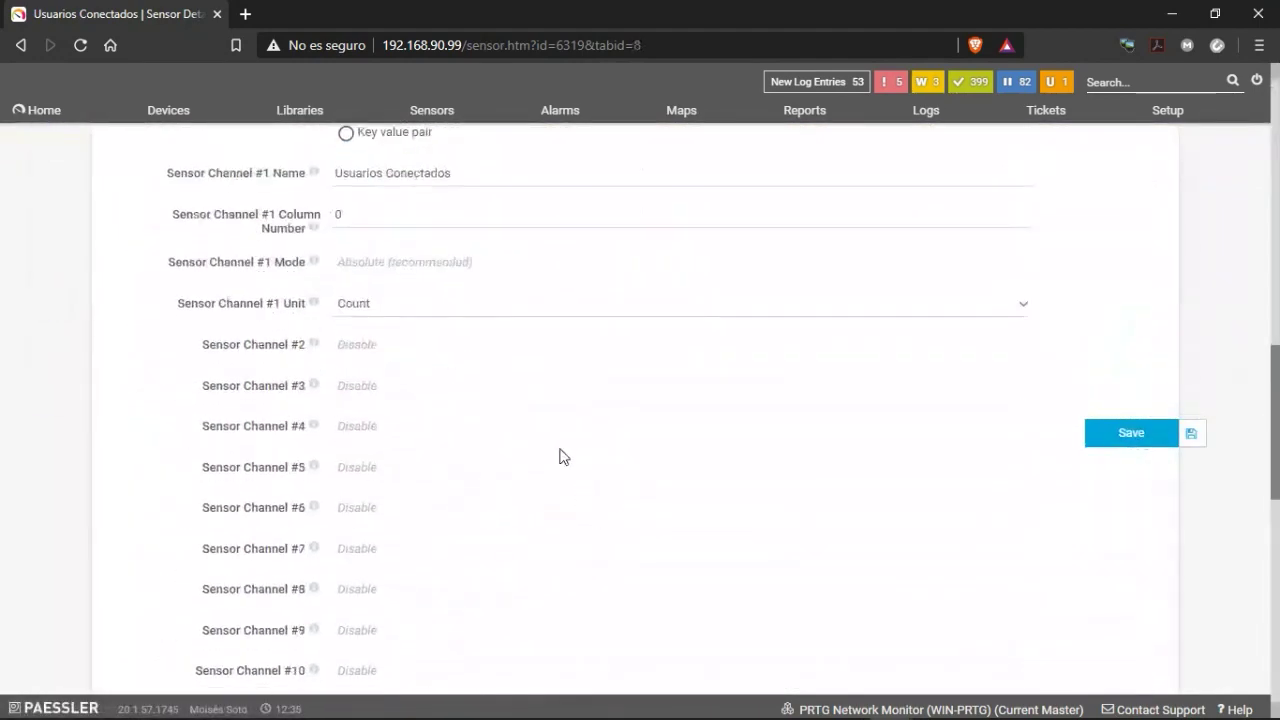
scroll(569, 389, down, 5)
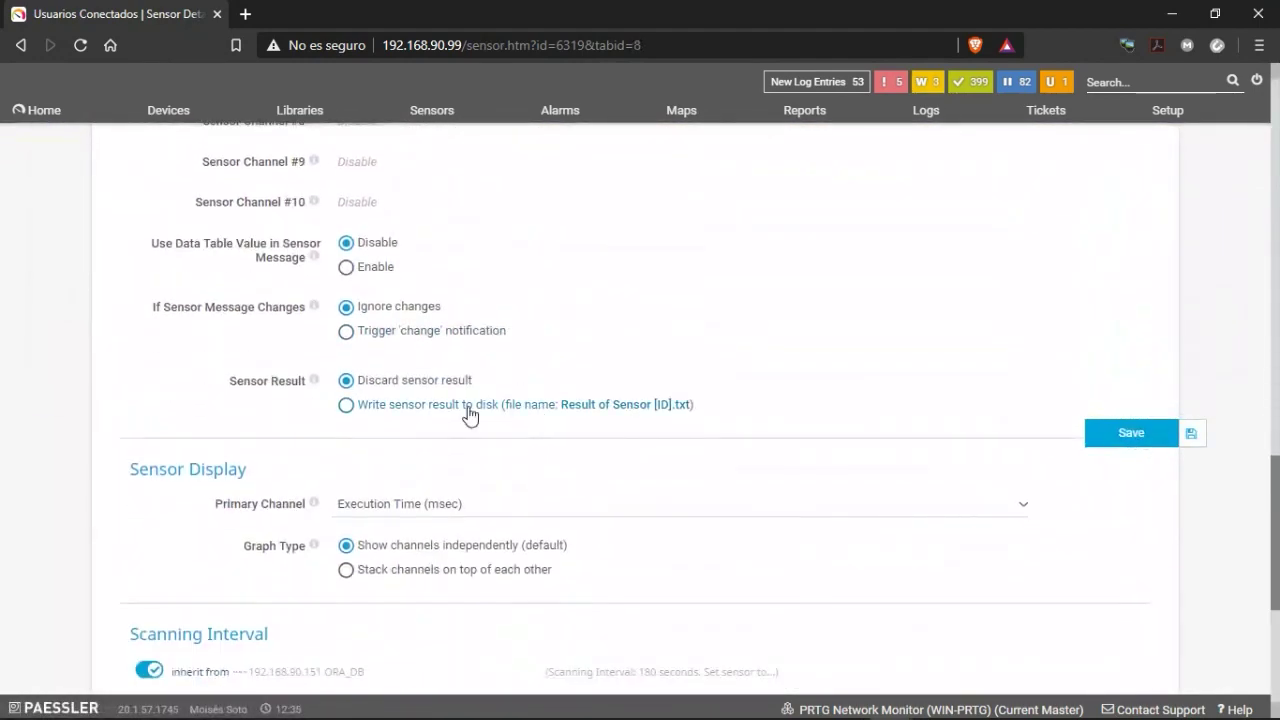
scroll(518, 494, down, 2)
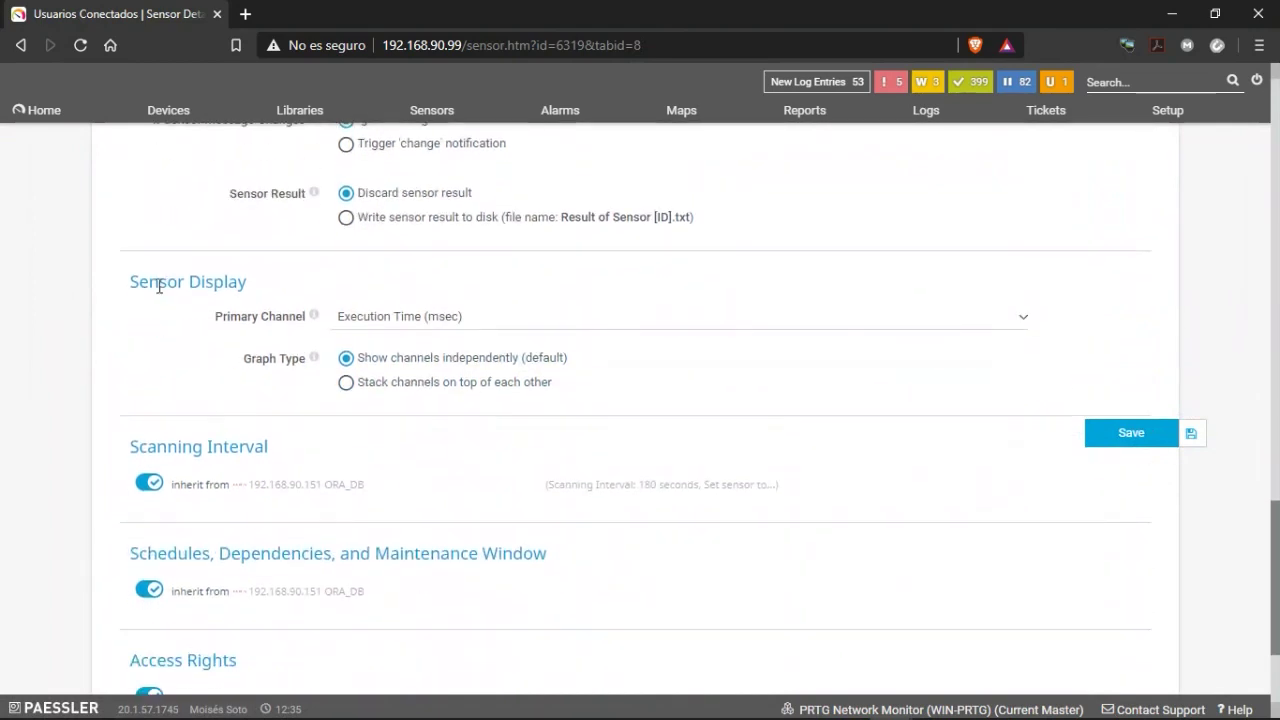
click(494, 320)
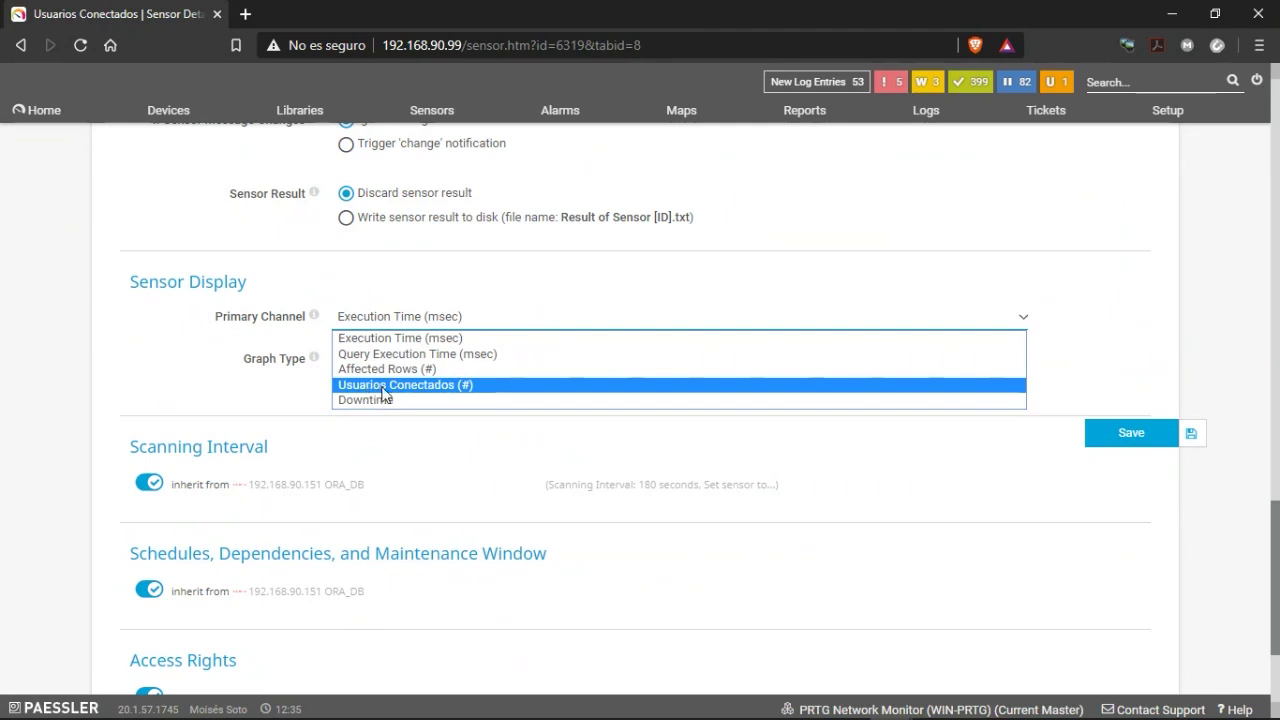
click(383, 388)
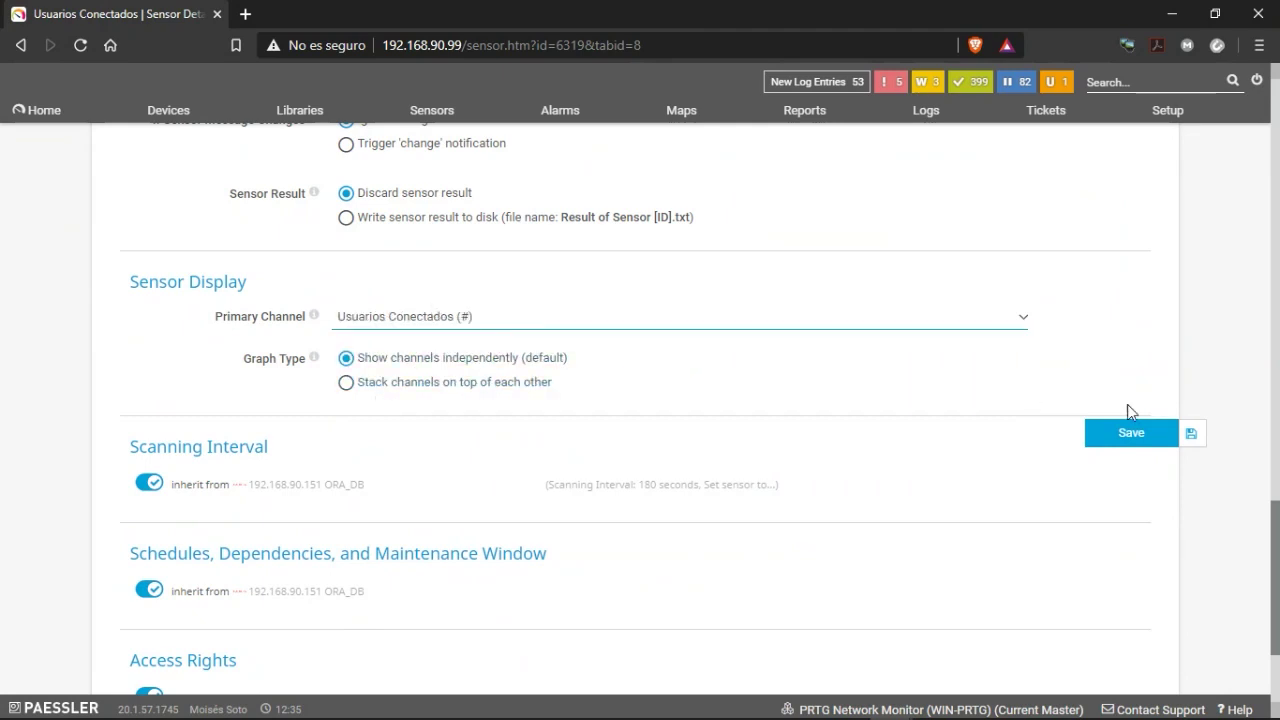
click(1117, 440)
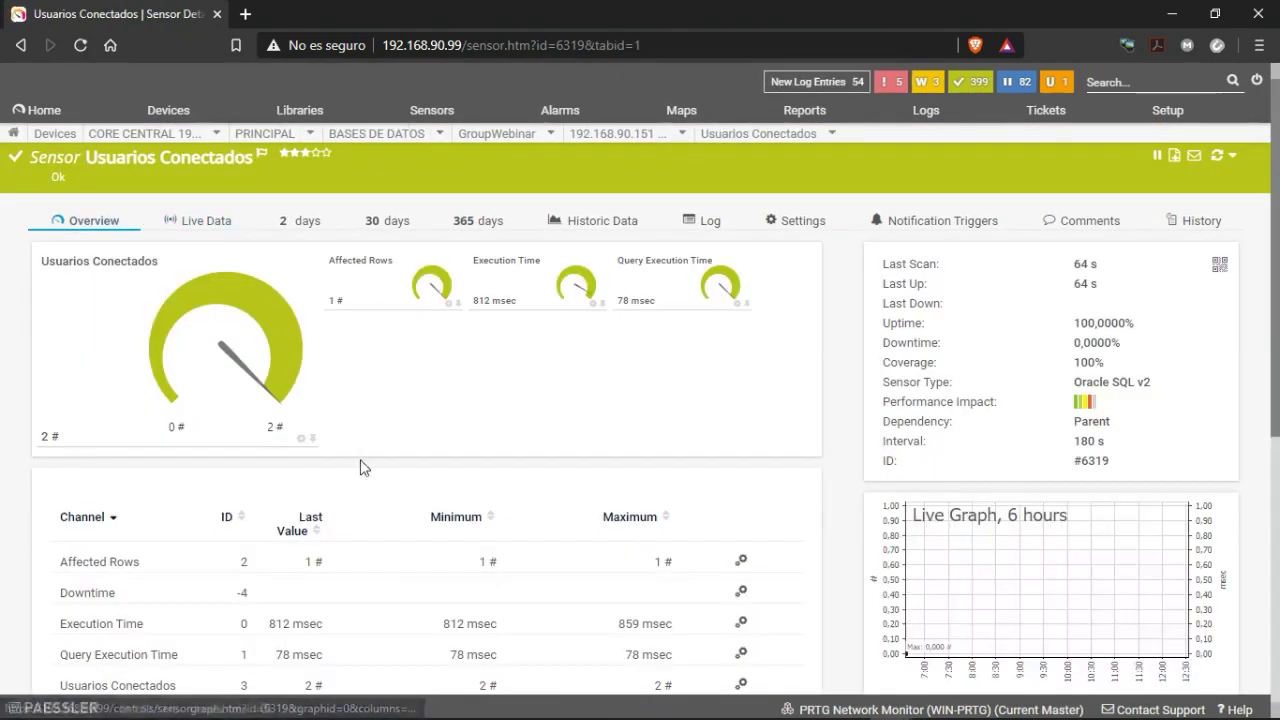
Return to the 192.168.90.151 ORA_DB device page and review its 11 sensors, all Up.
mouse_move(585, 138)
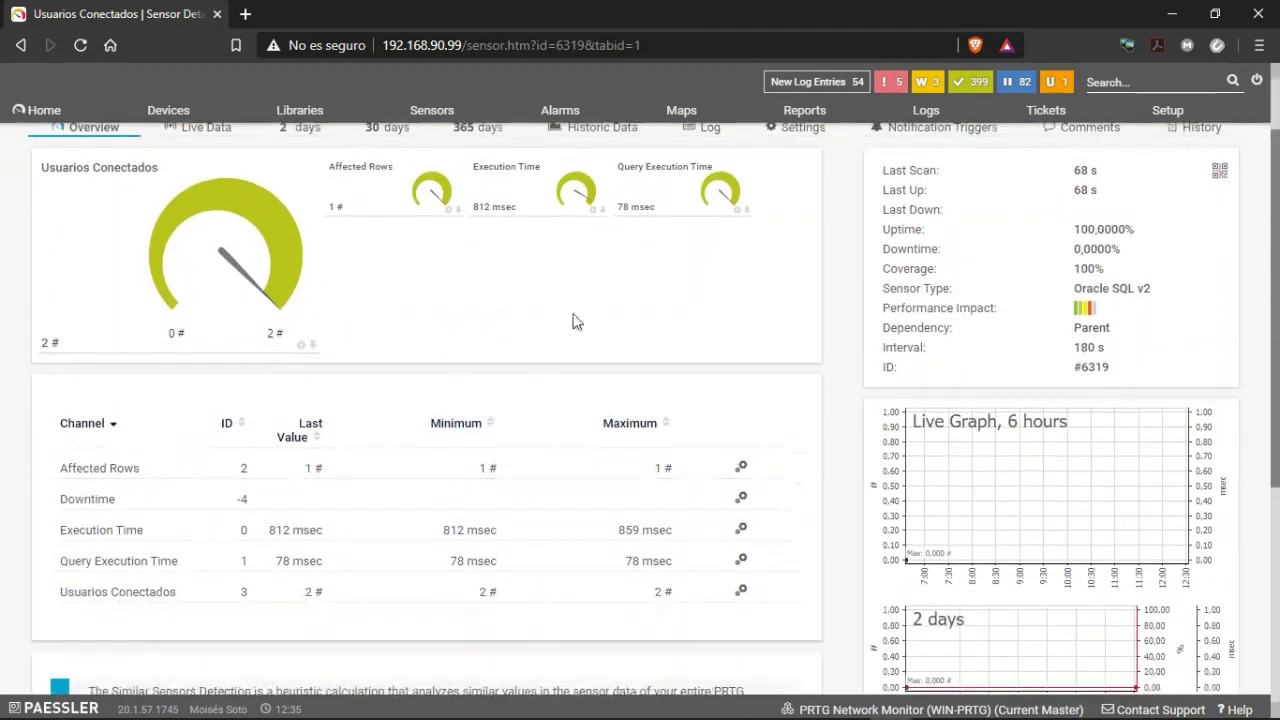
click(574, 207)
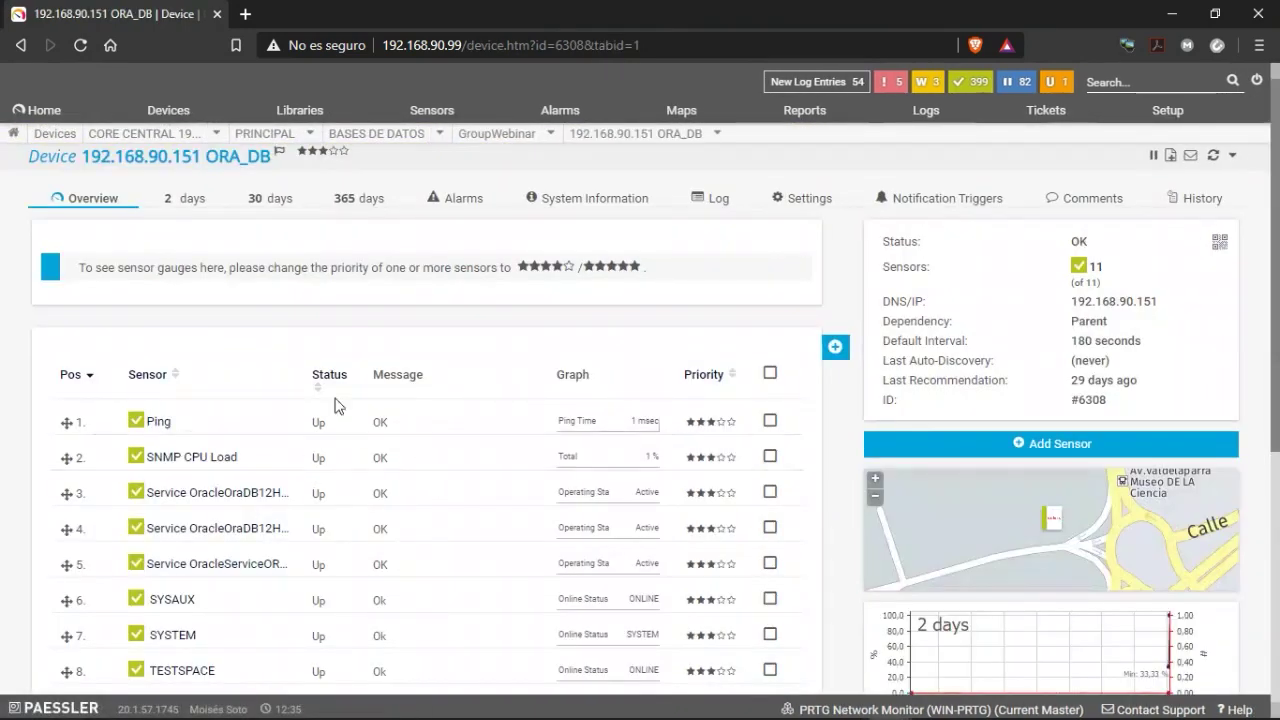
scroll(294, 394, down, 3)
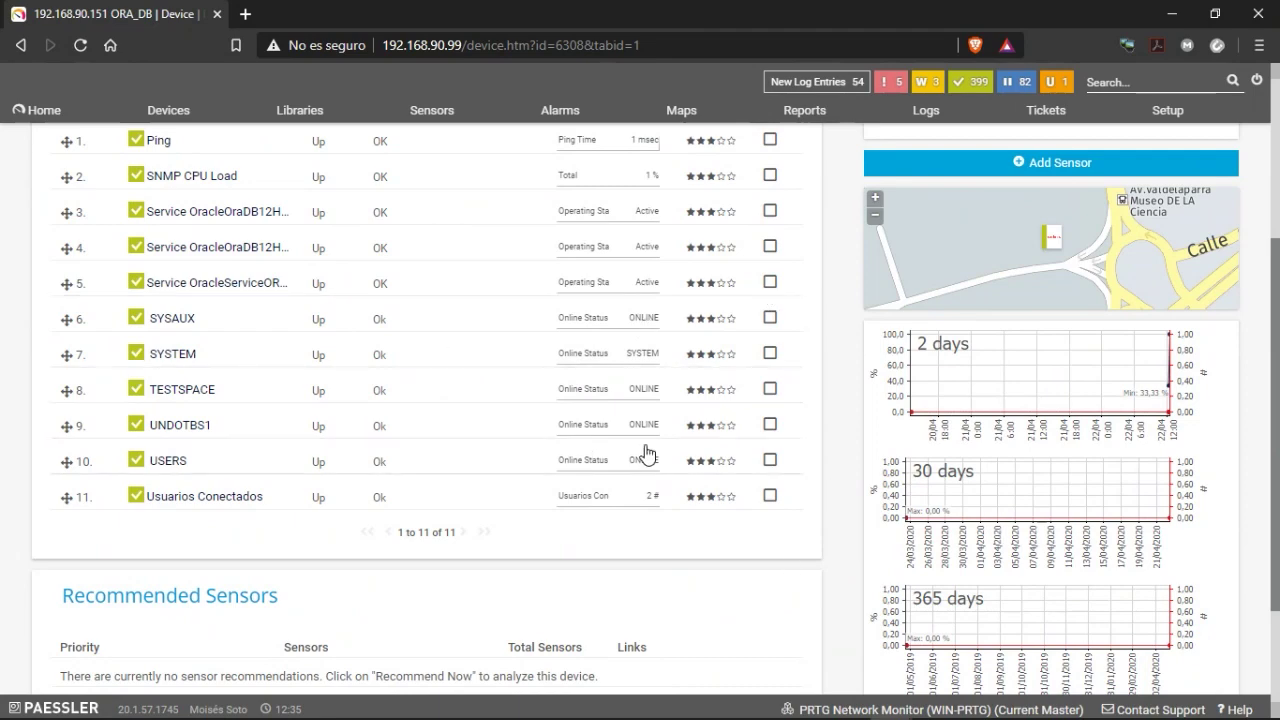
scroll(645, 445, down, 2)
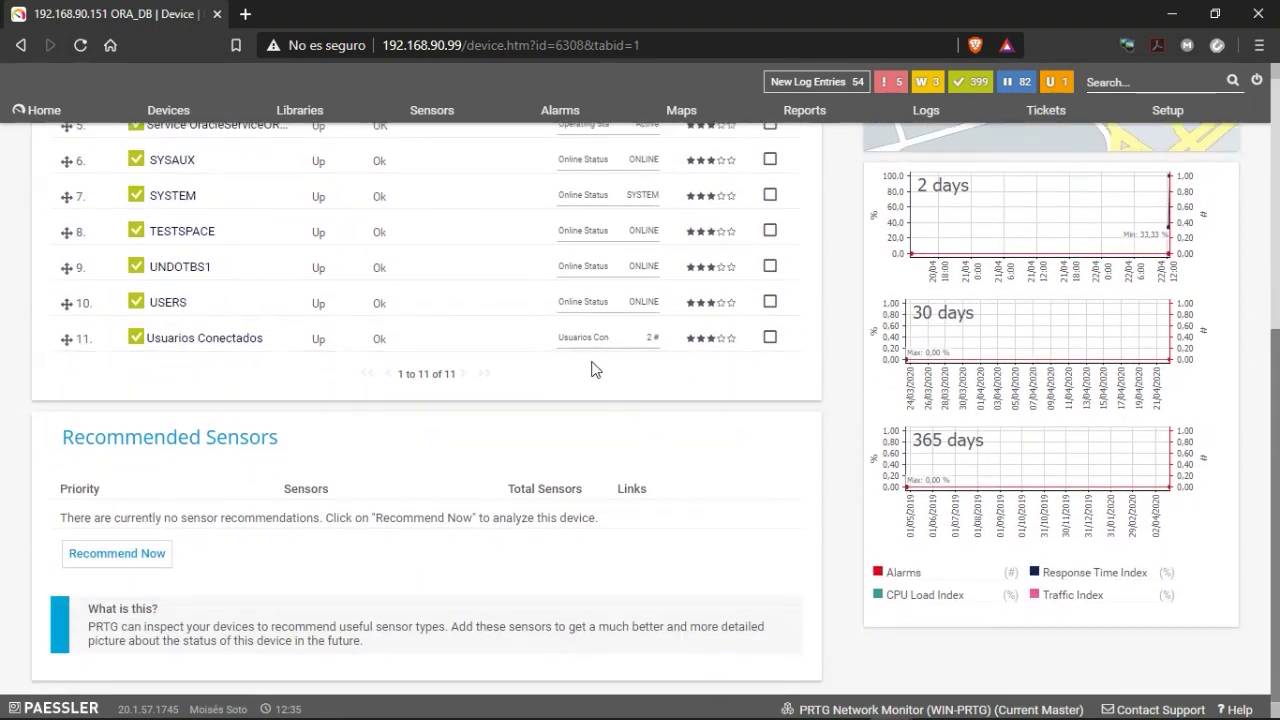
scroll(435, 380, up, 5)
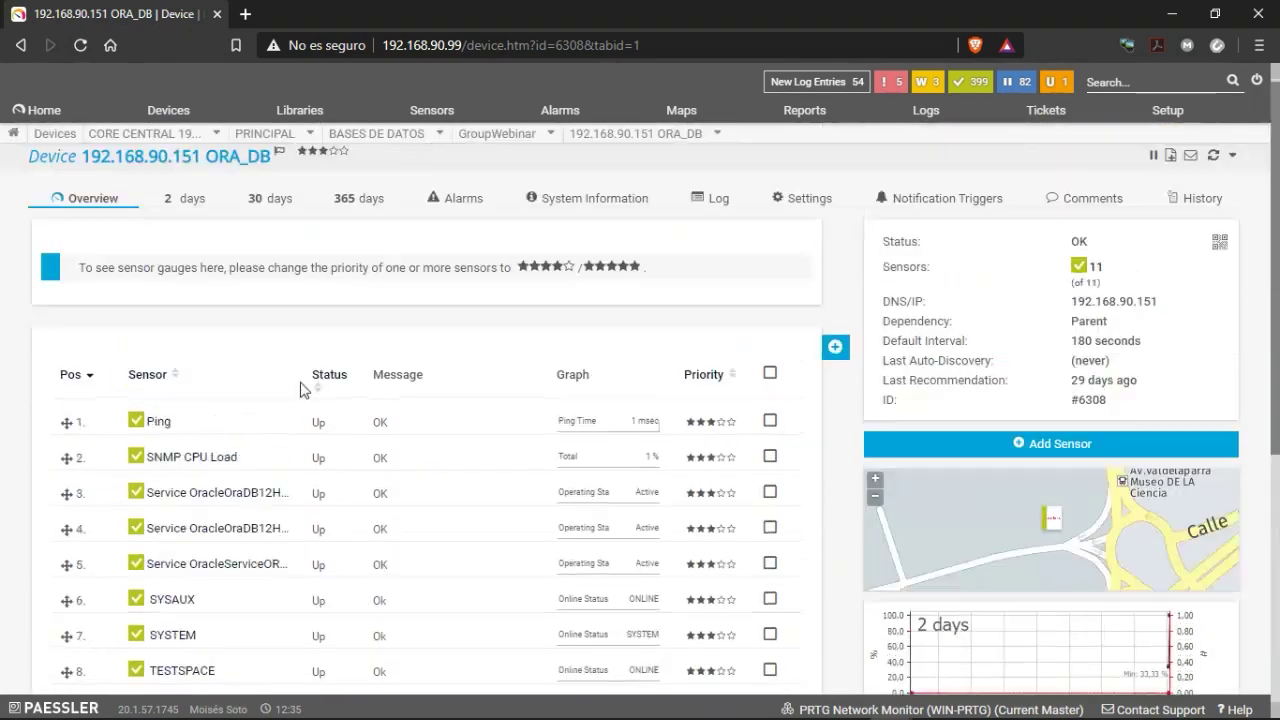
scroll(424, 380, down, 4)
scroll(371, 409, up, 1)
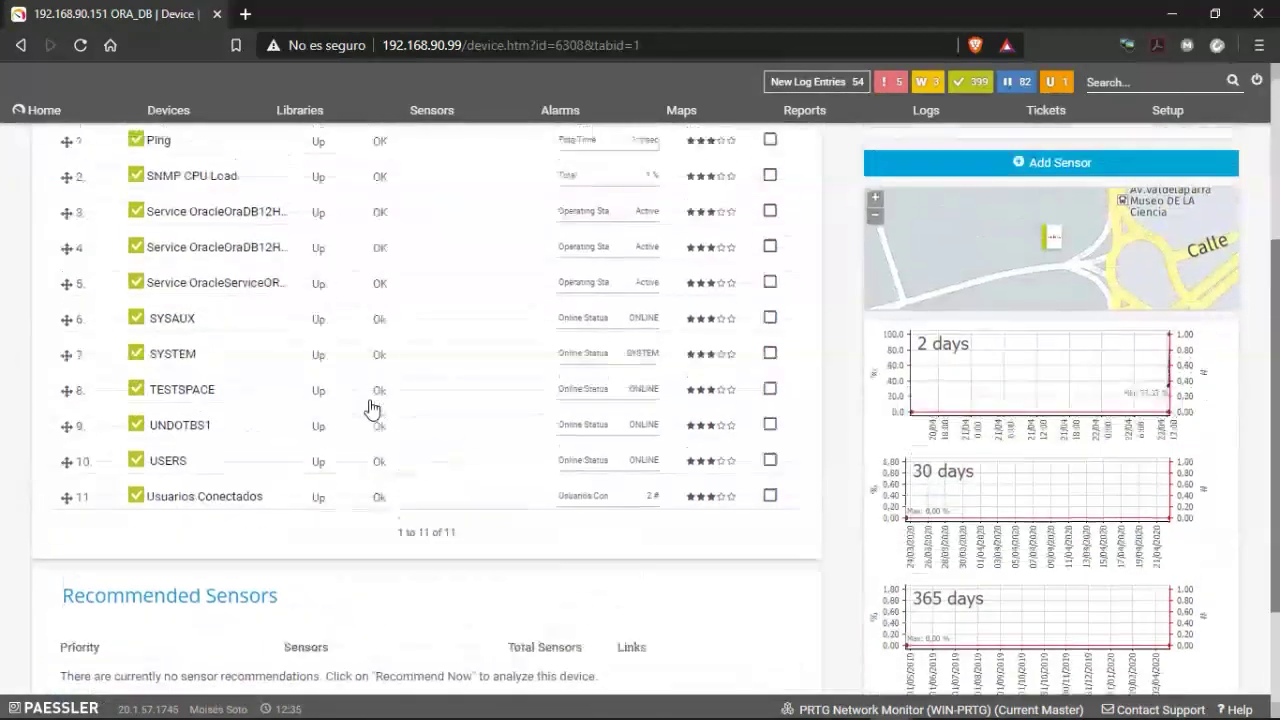
scroll(400, 420, up, 1)
scroll(418, 428, up, 3)
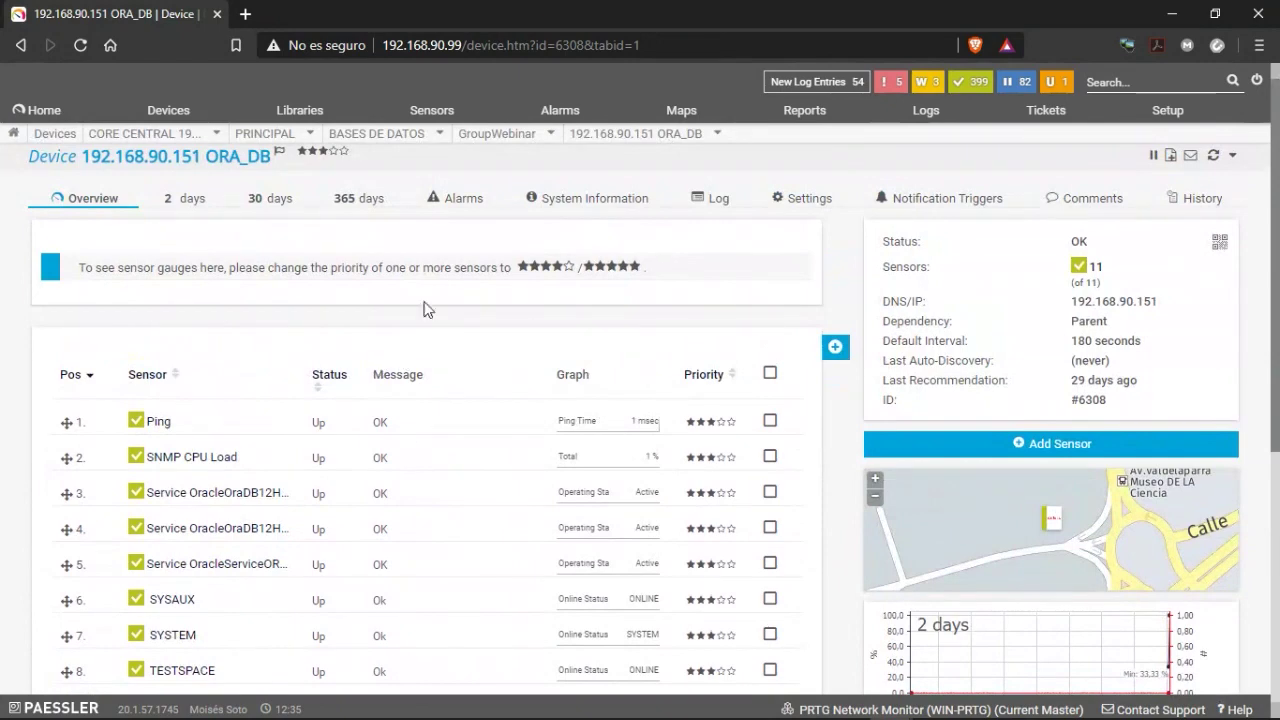
click(551, 134)
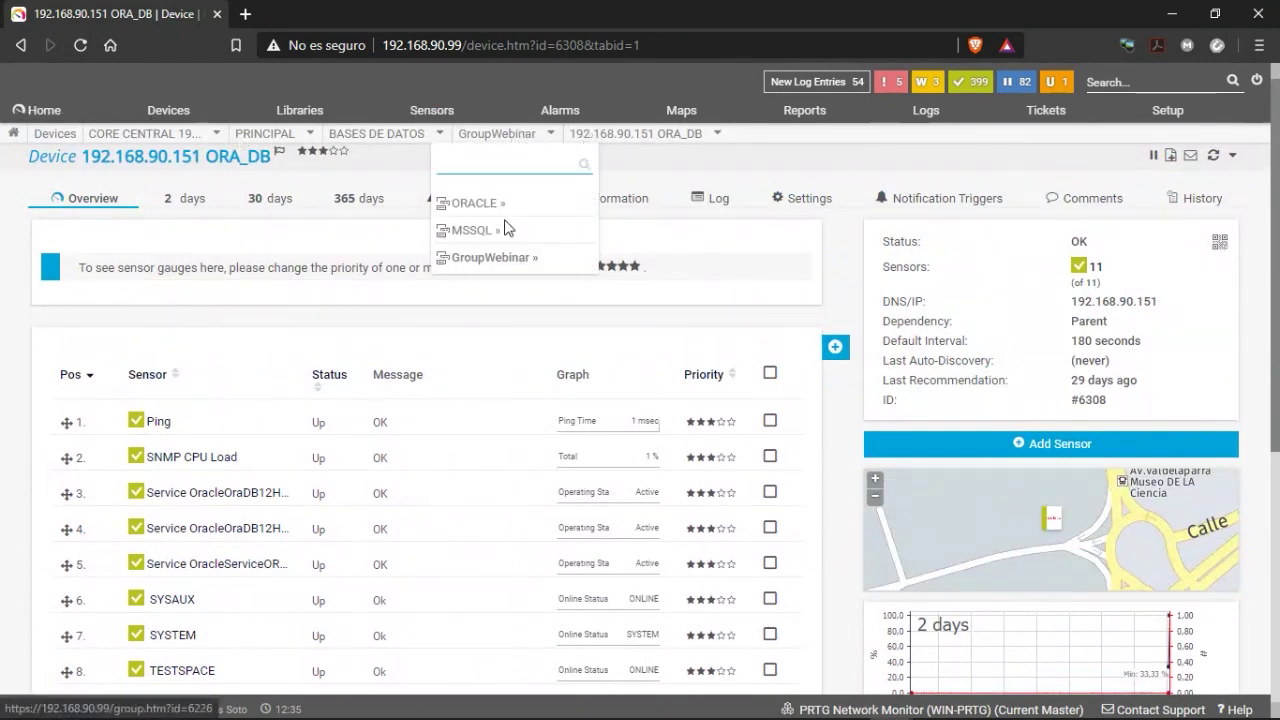
Open GroupWebinar, begin adding device 192.168.90.98, then reload the page to abandon it.
click(484, 262)
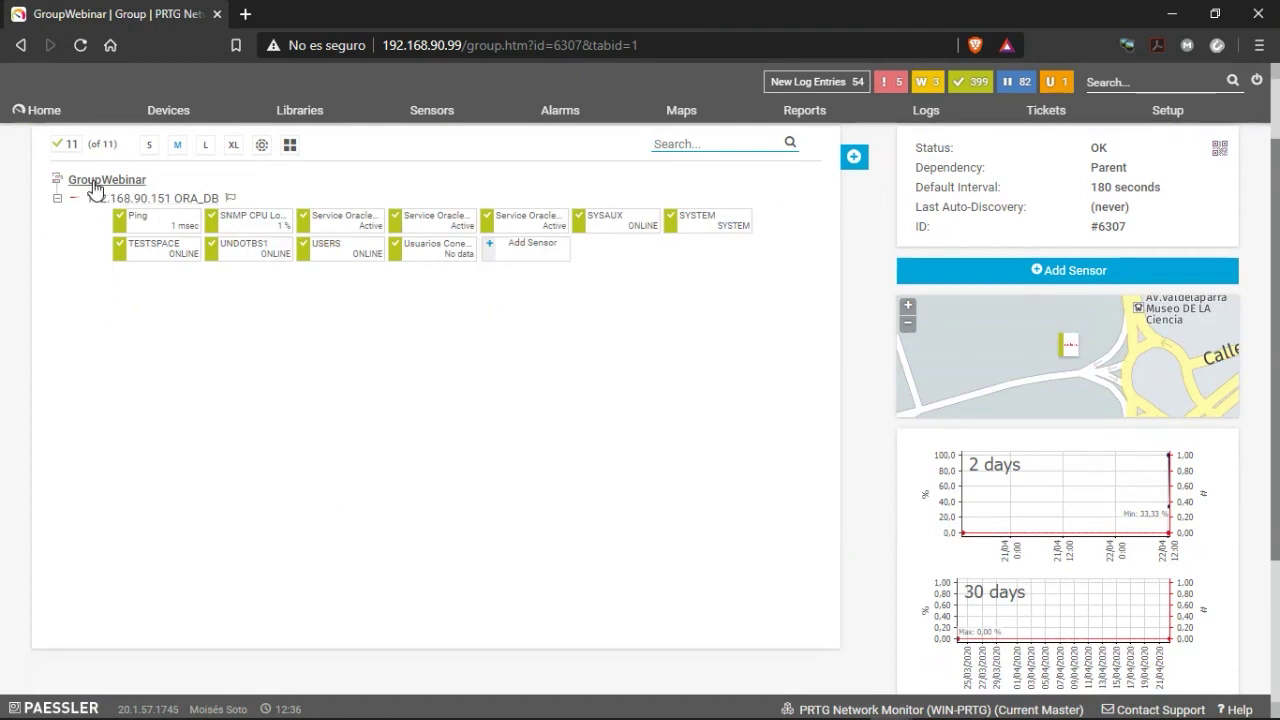
right_click(125, 190)
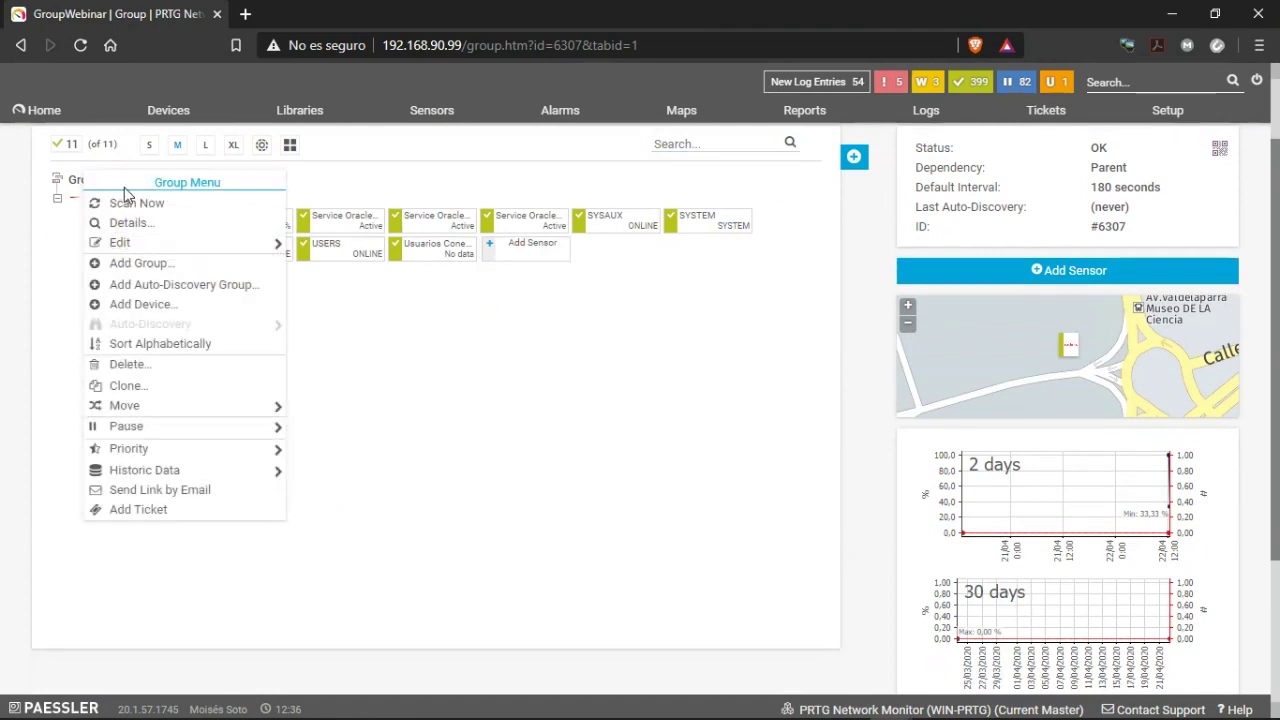
click(163, 313)
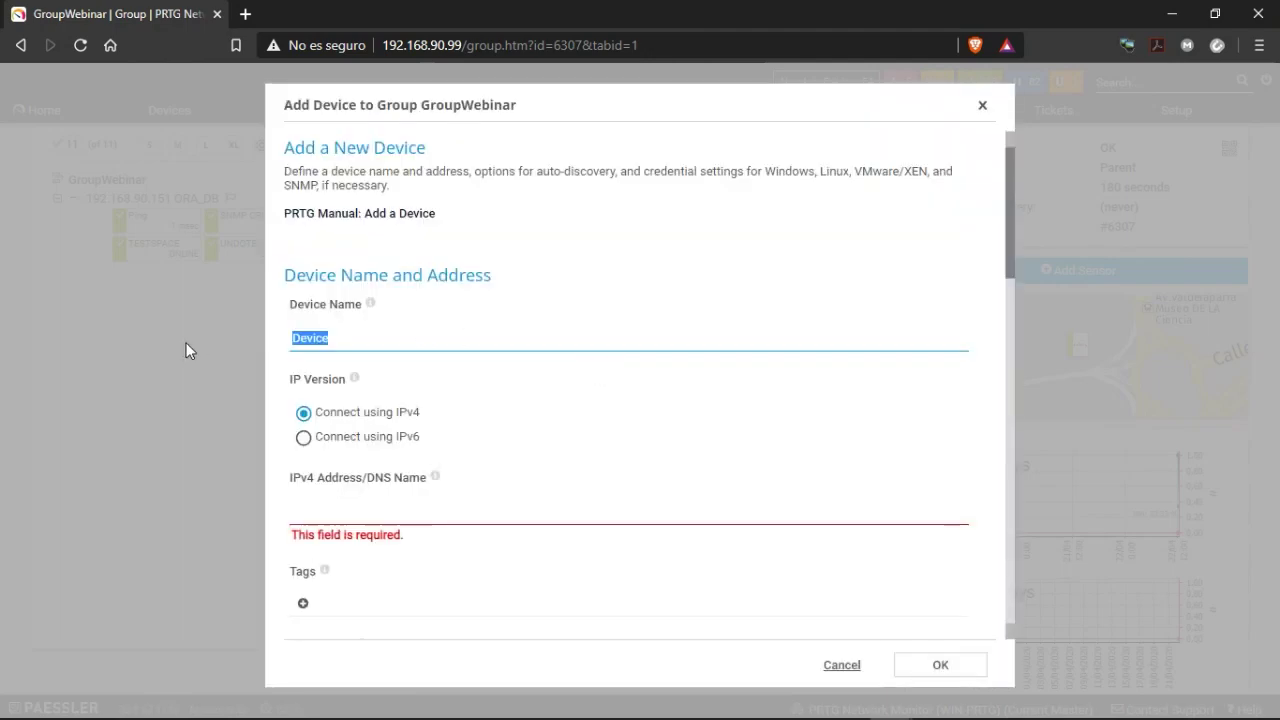
text(192.1)
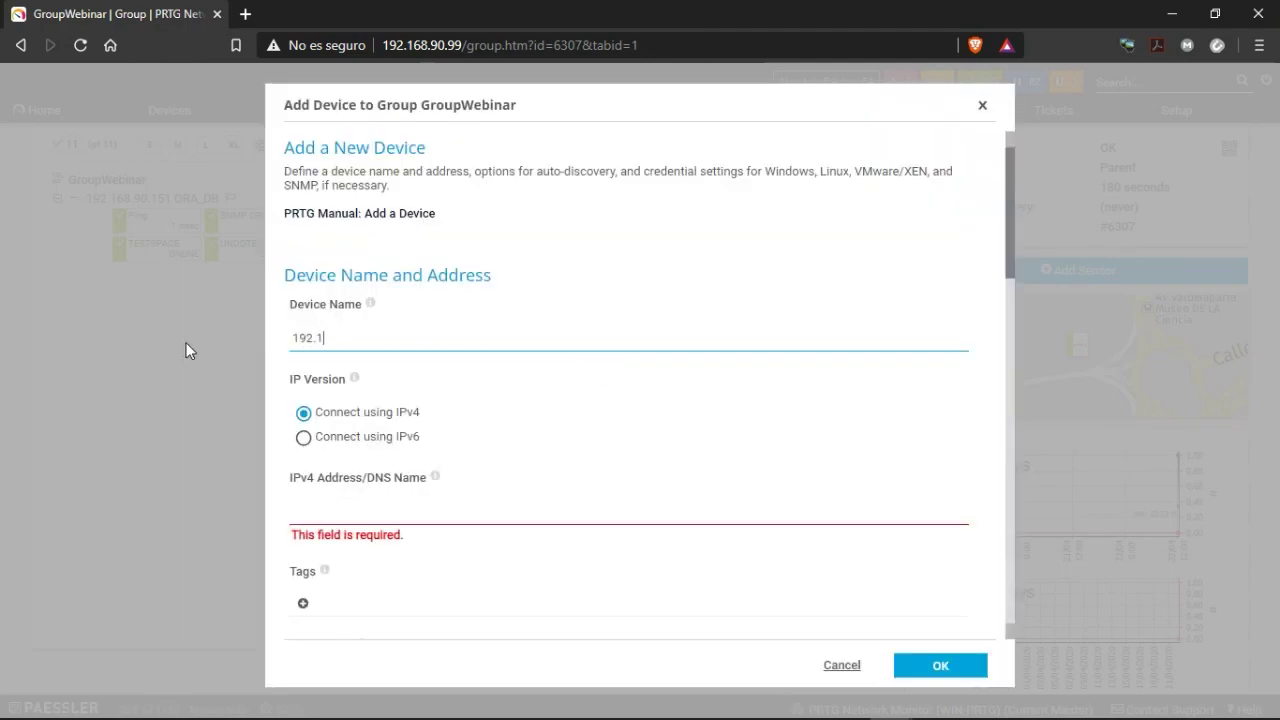
text(68.90.98)
key(Tab)
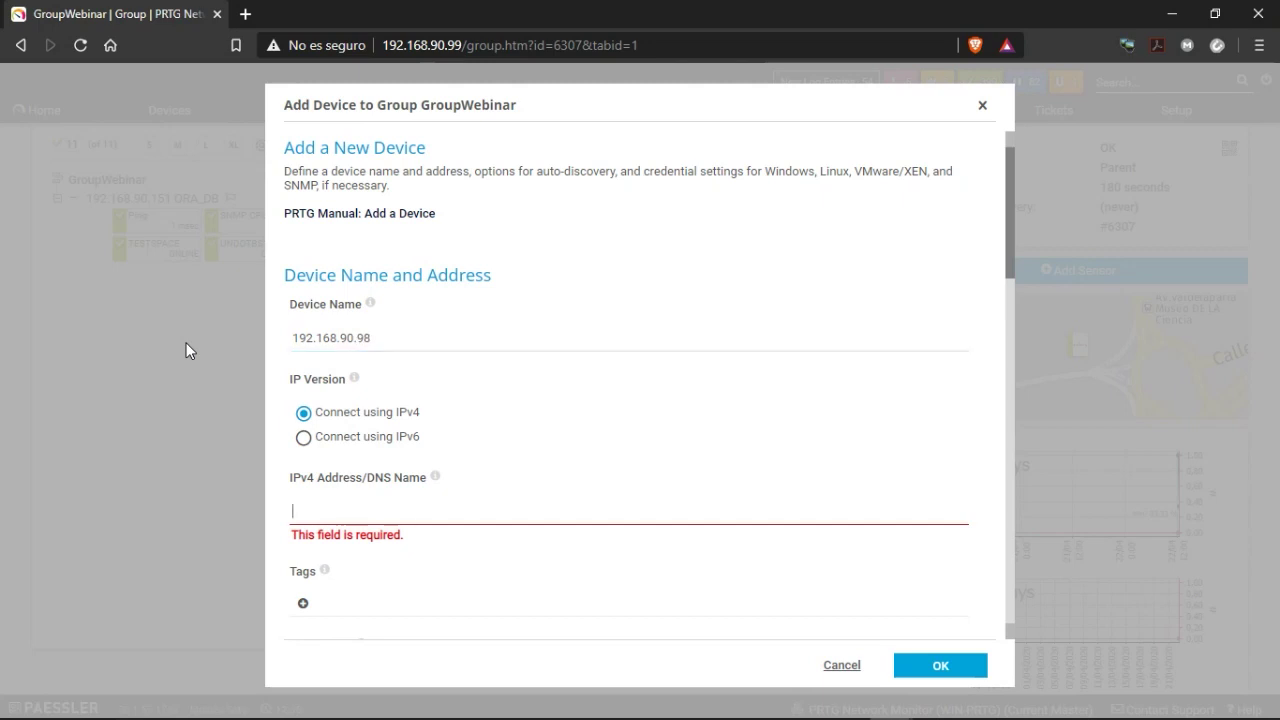
key(shift+Tab)
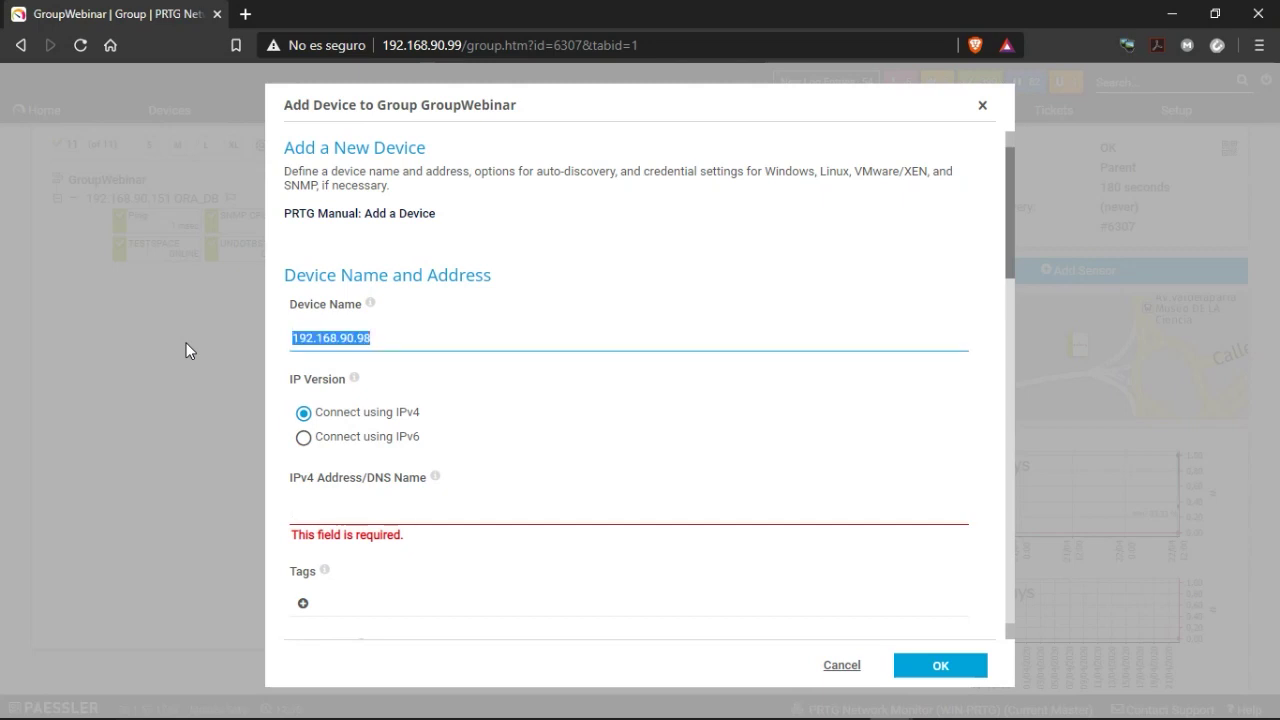
key(F5)
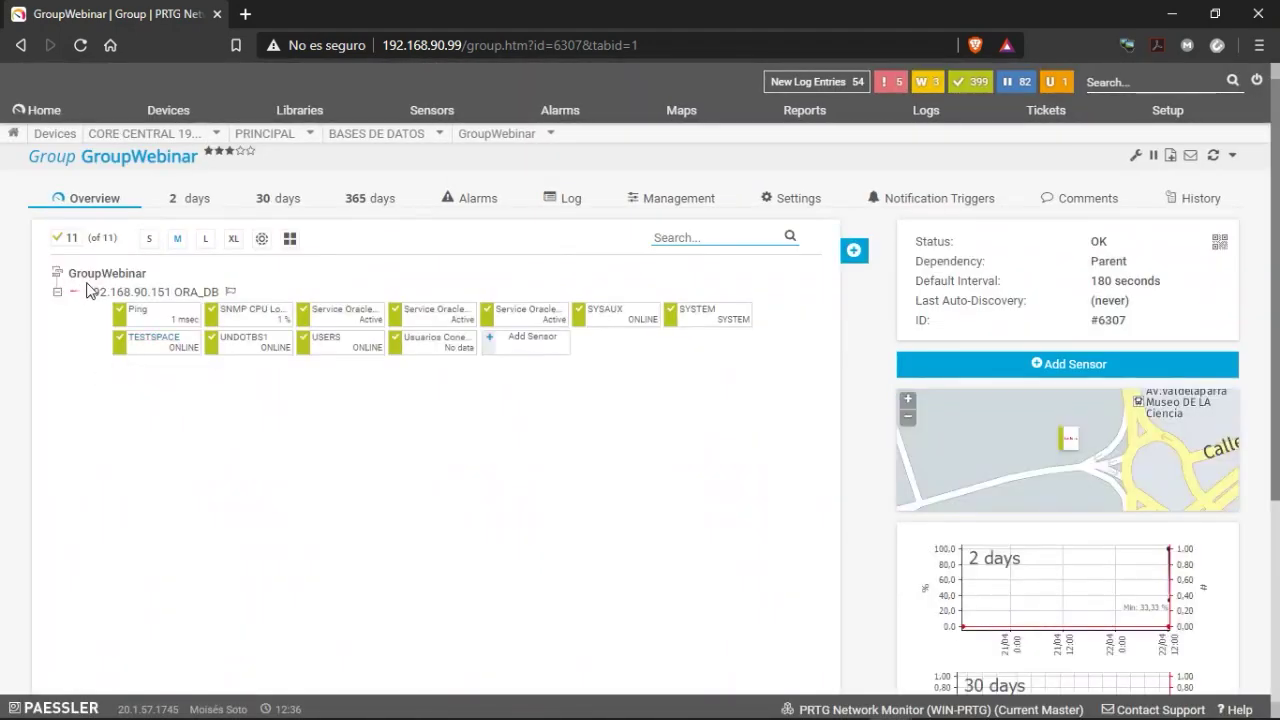
Start a new GroupWebinar device named SQL_WEBINAR with the pasted address and Windows icon.
right_click(88, 275)
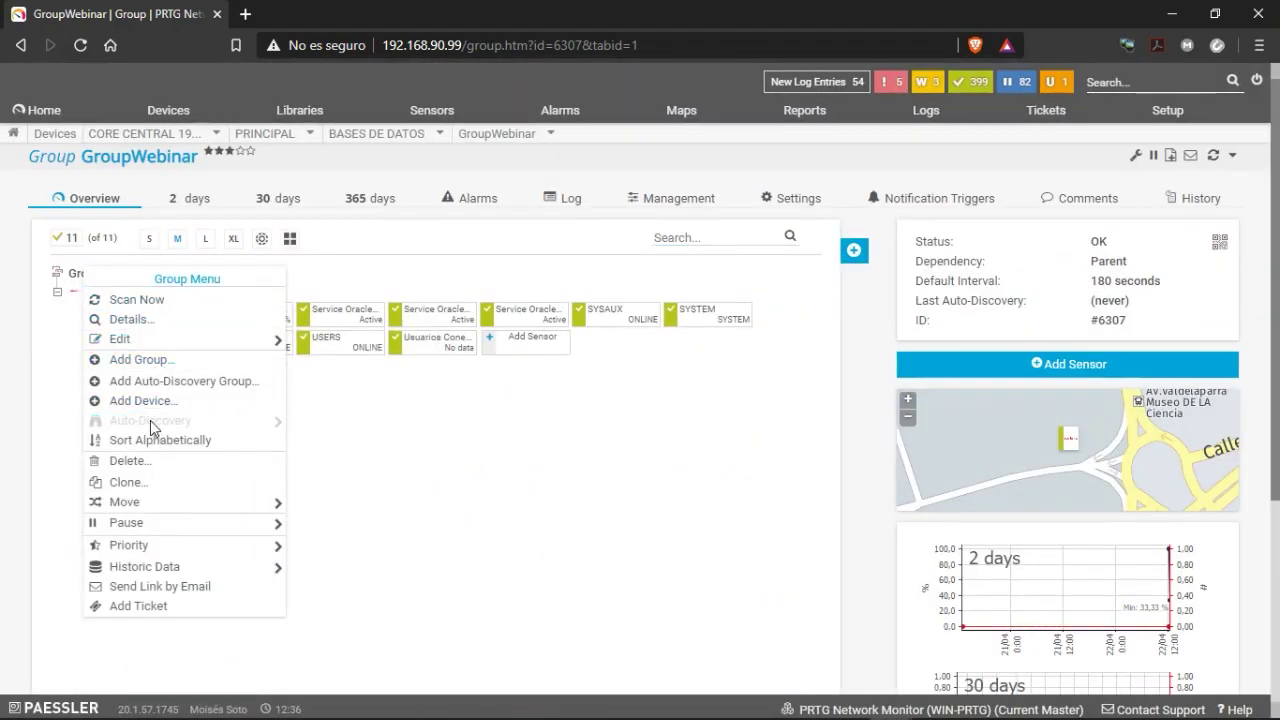
click(140, 401)
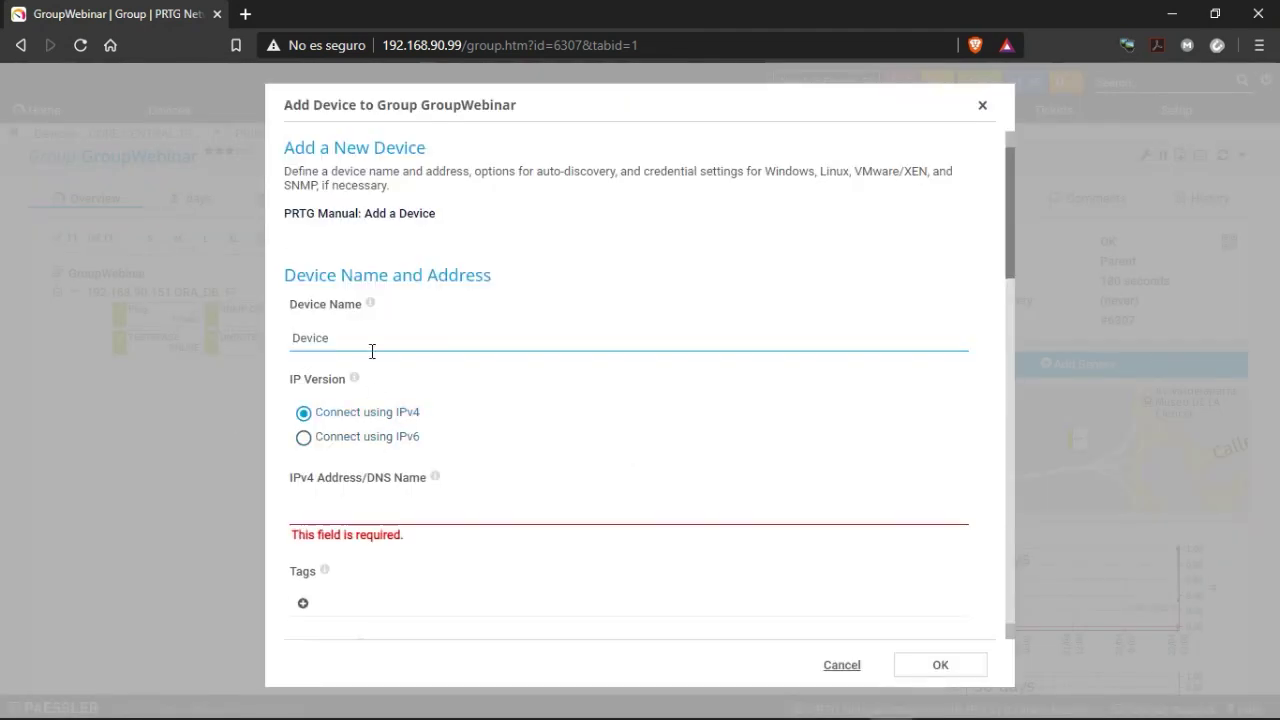
drag(371, 351, 202, 348)
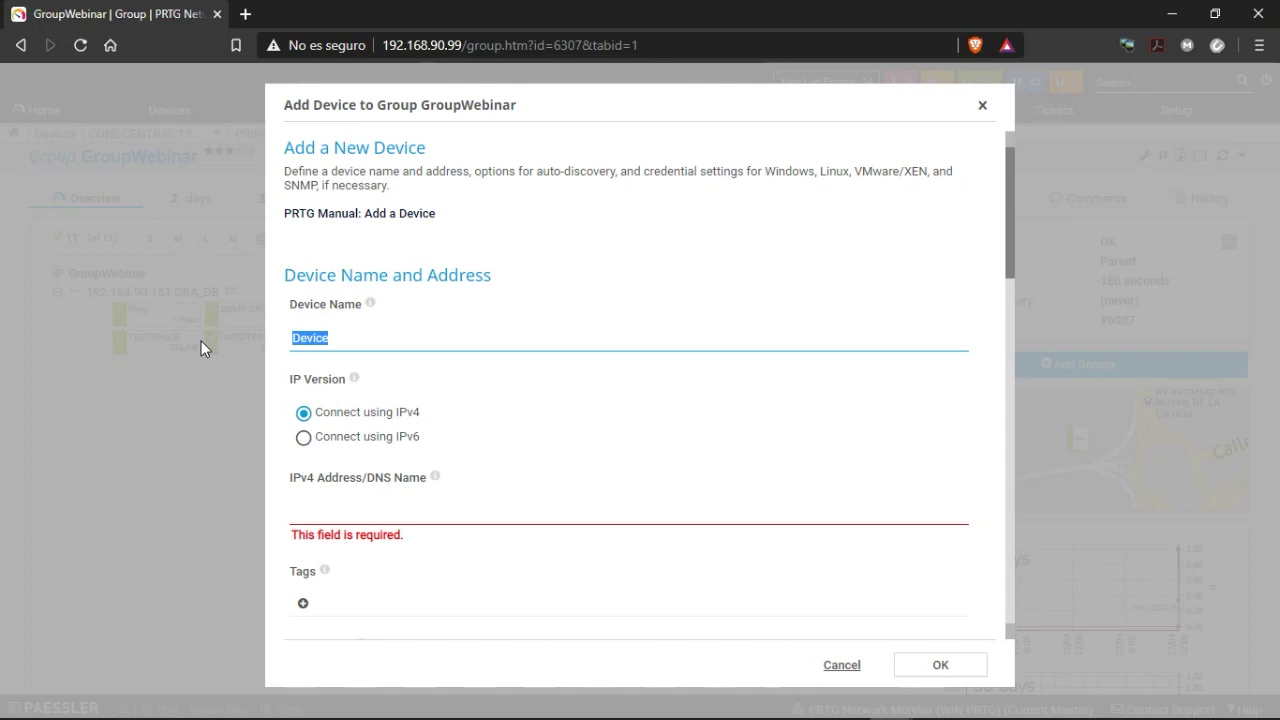
text(SQL)
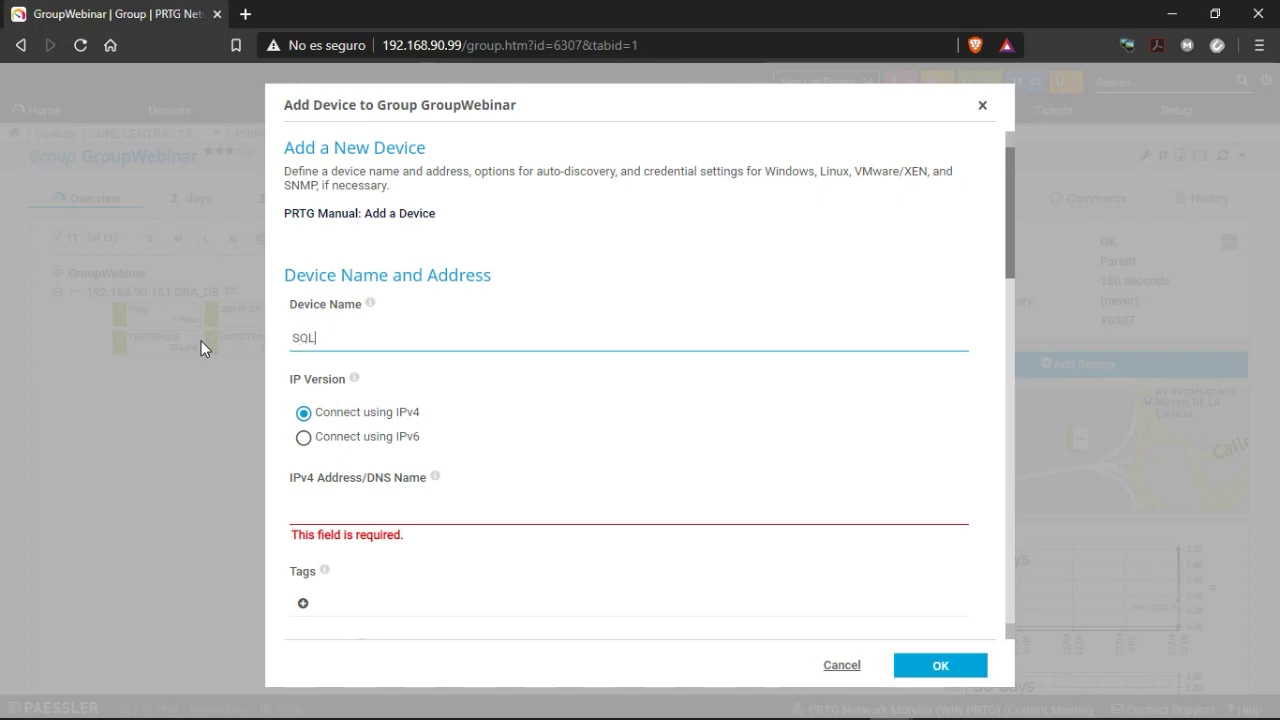
text(_WEBINAR)
key(Tab)
text(192.168.90.151 ORA_DB)
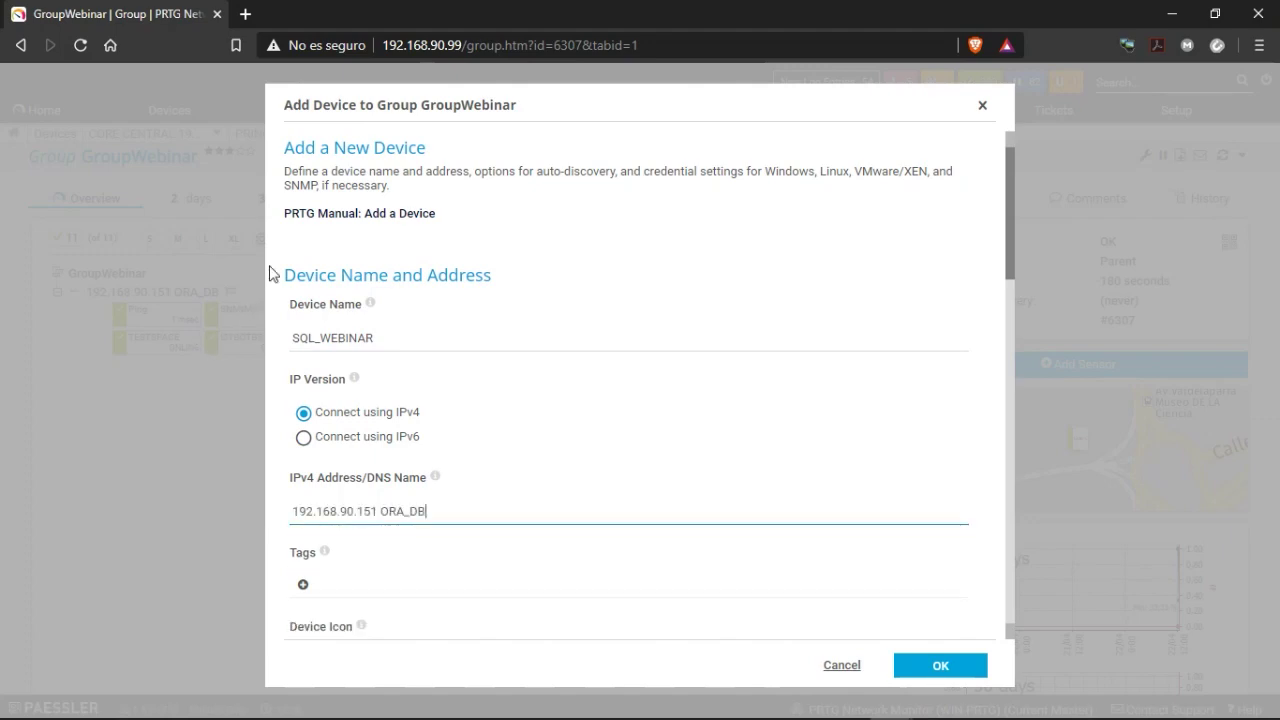
scroll(502, 402, down, 1)
scroll(502, 402, down, 5)
click(429, 217)
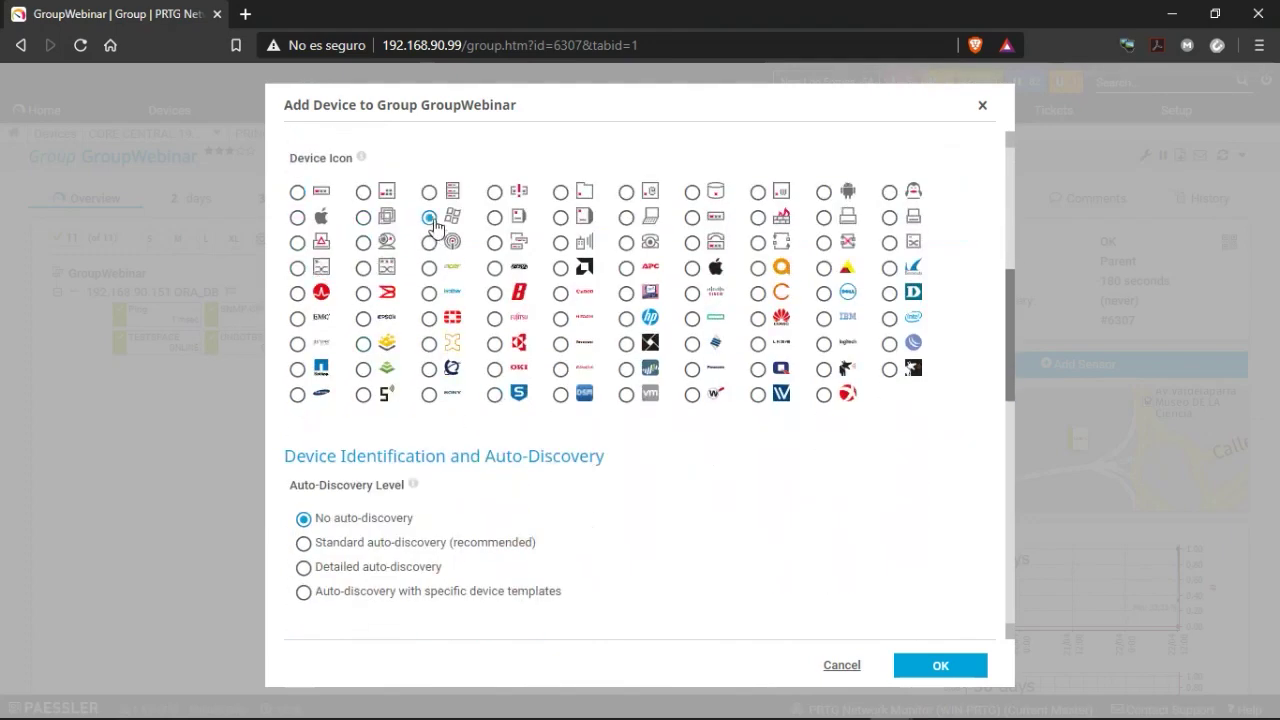
Turn off inherited Windows credentials and enter the device's own Windows user and password.
scroll(487, 347, down, 1)
scroll(487, 347, down, 5)
click(362, 316)
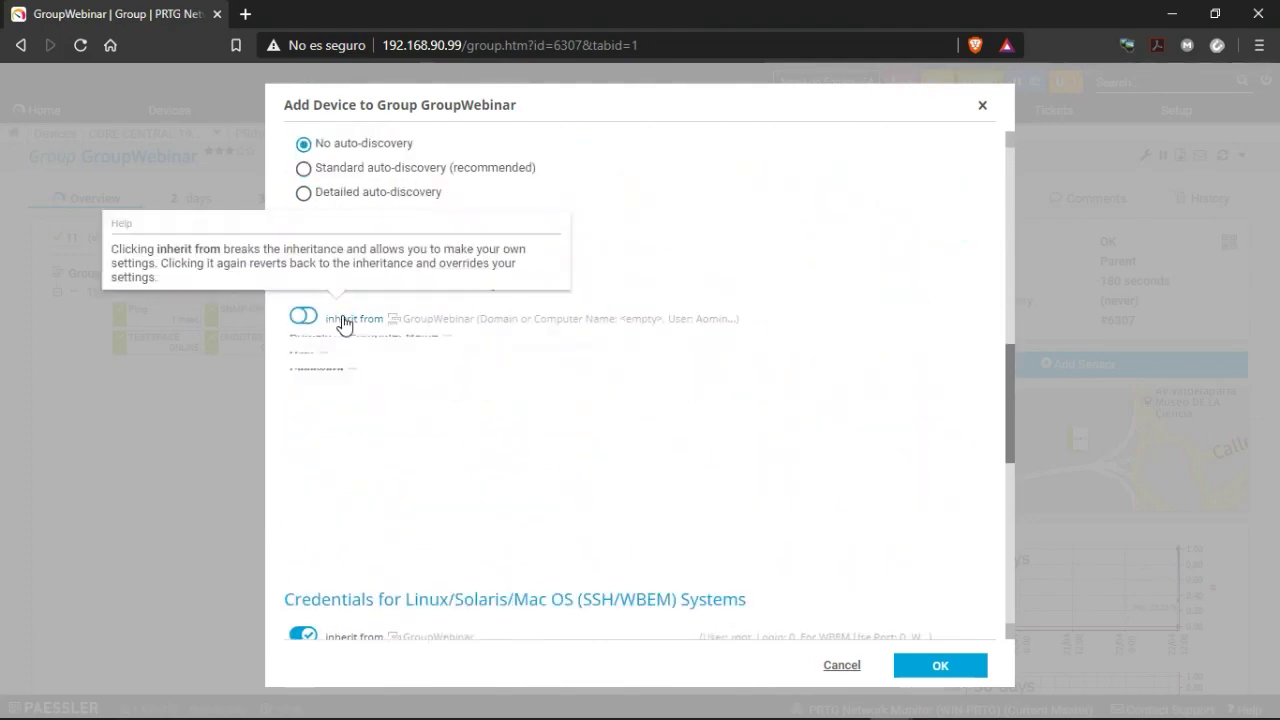
click(326, 386)
click(318, 458)
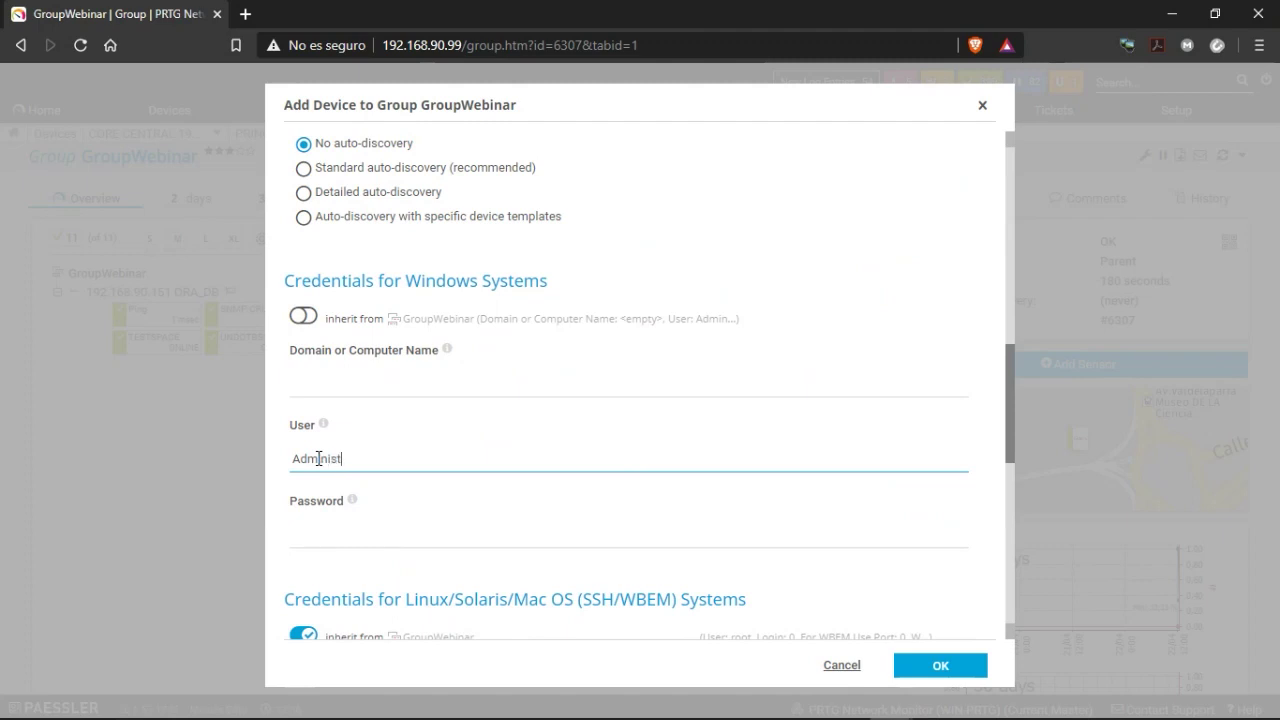
key(Tab)
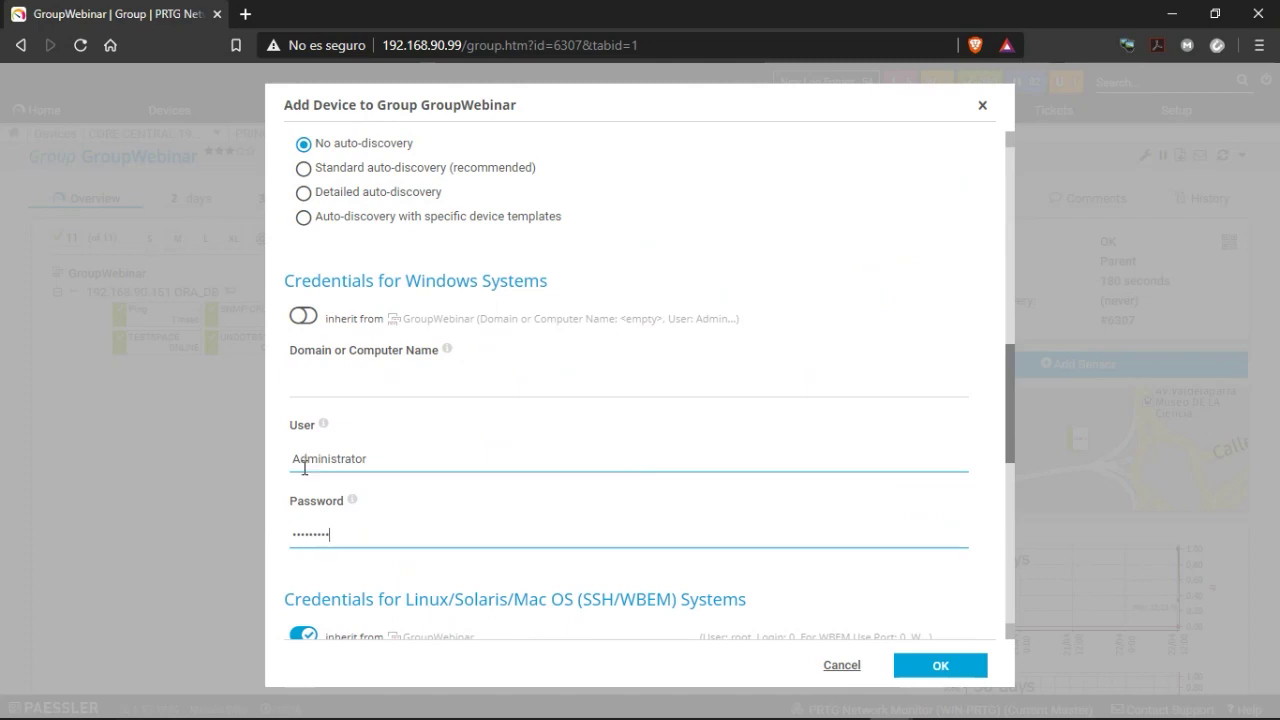
scroll(591, 566, down, 4)
scroll(455, 422, down, 1)
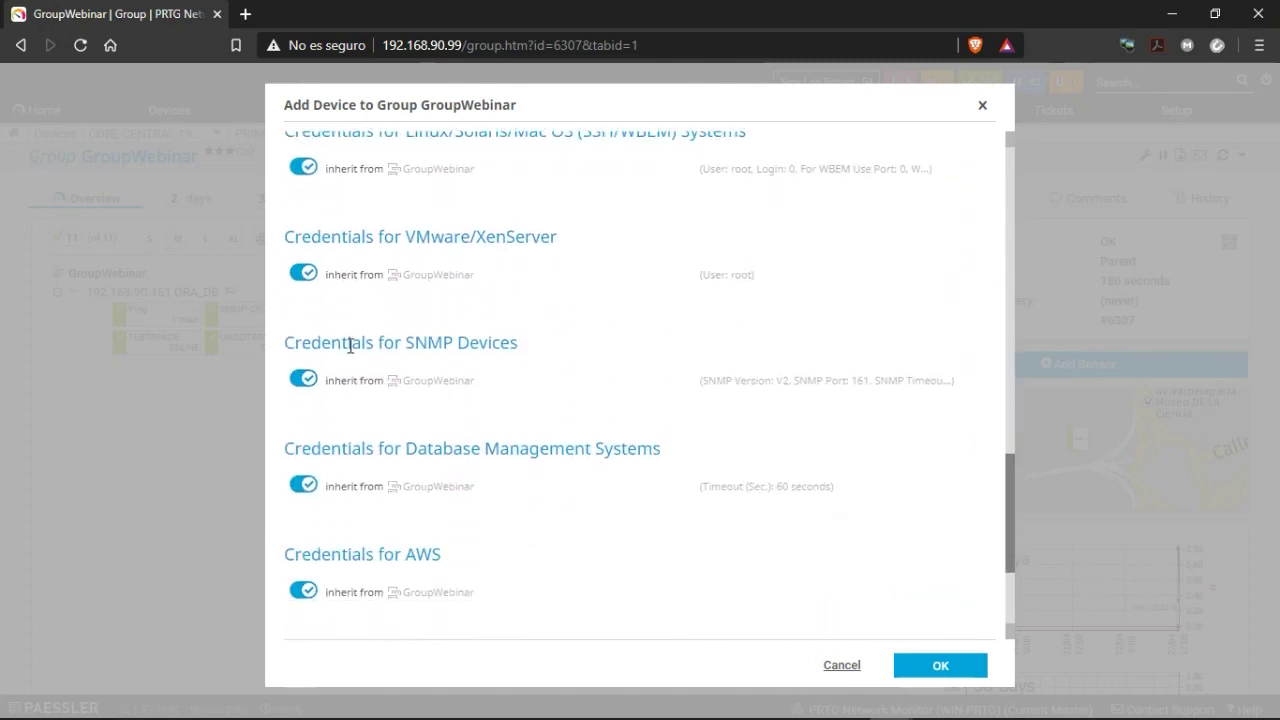
click(338, 386)
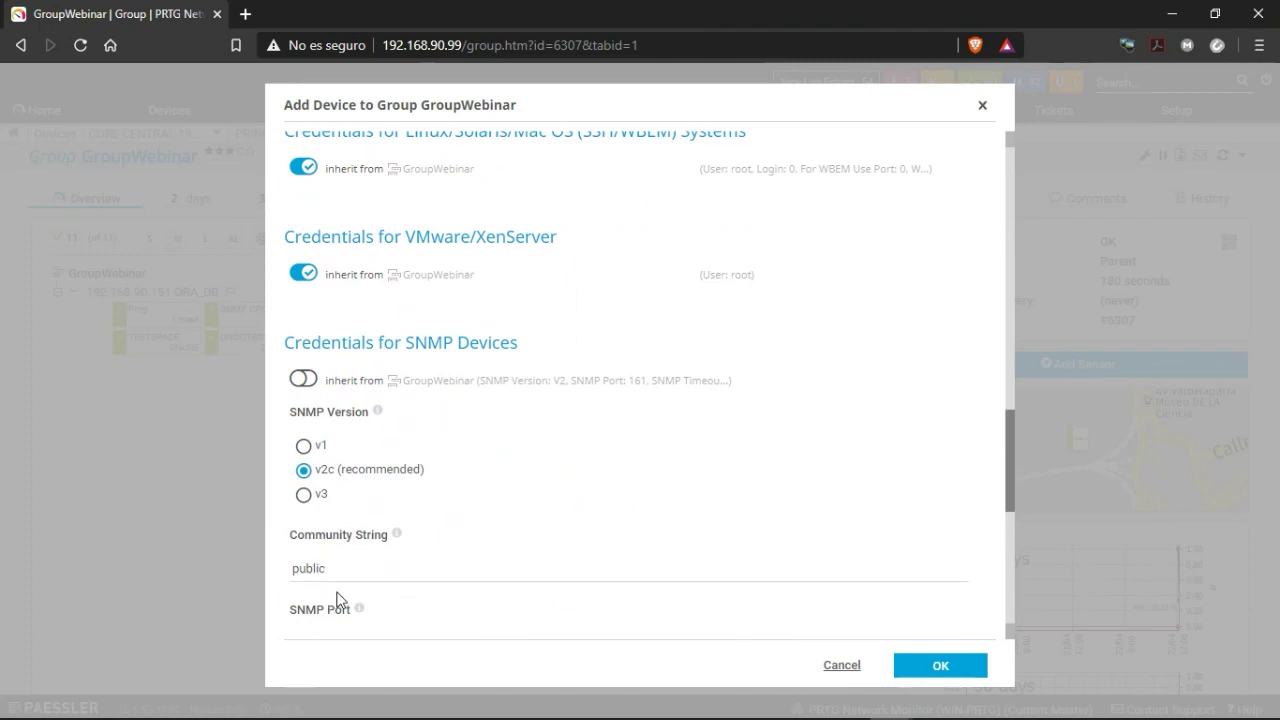
drag(328, 569, 180, 575)
text(prtg)
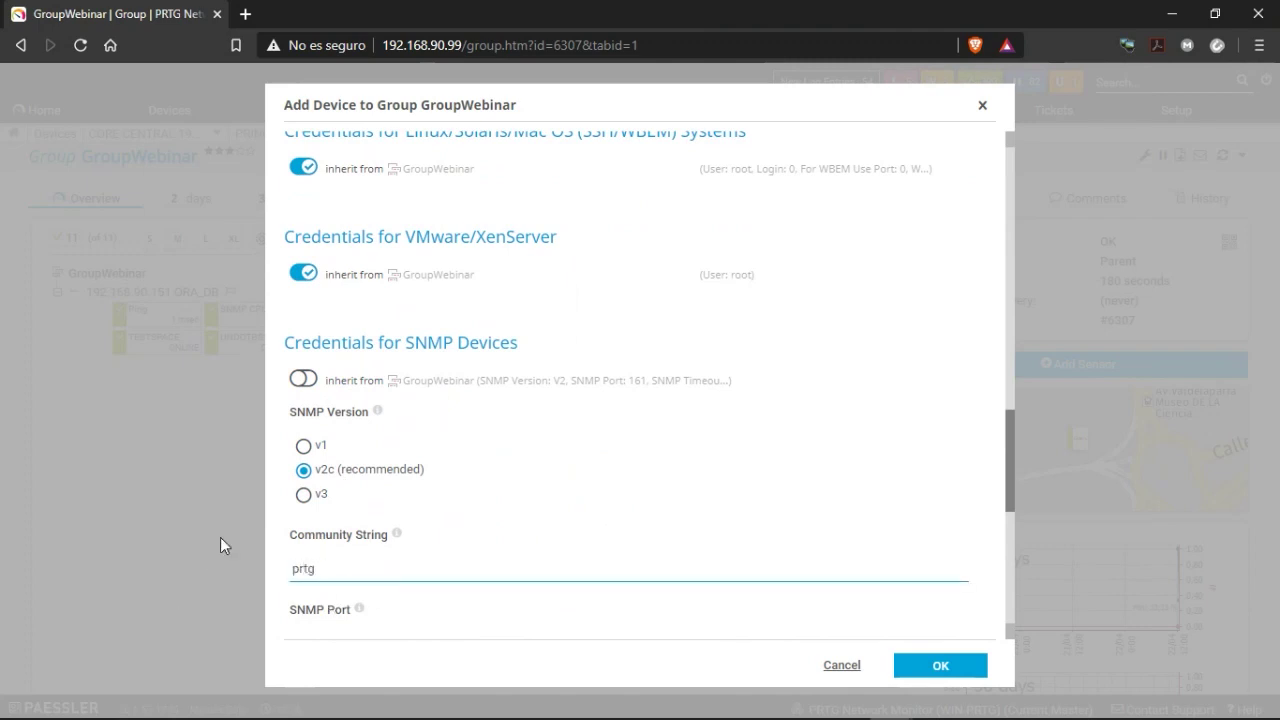
Use SQL server authentication with user 'sa' and its password, then create the device.
scroll(554, 471, down, 2)
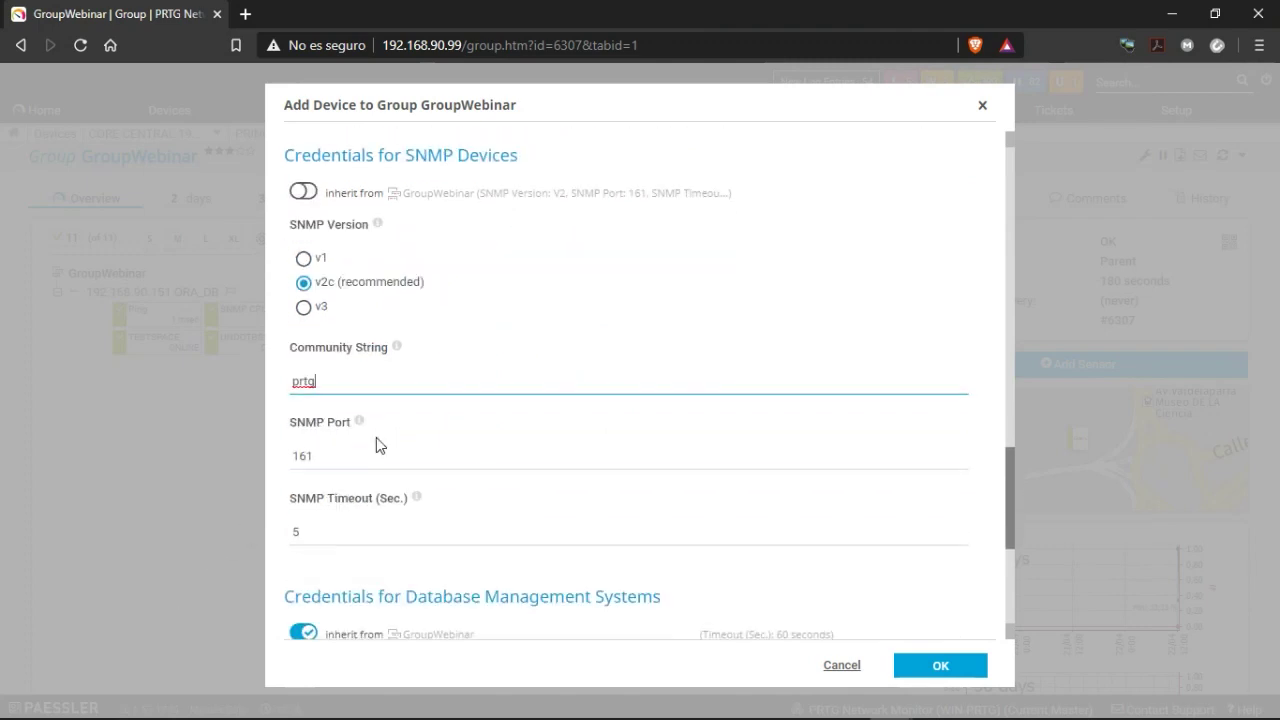
scroll(401, 420, down, 2)
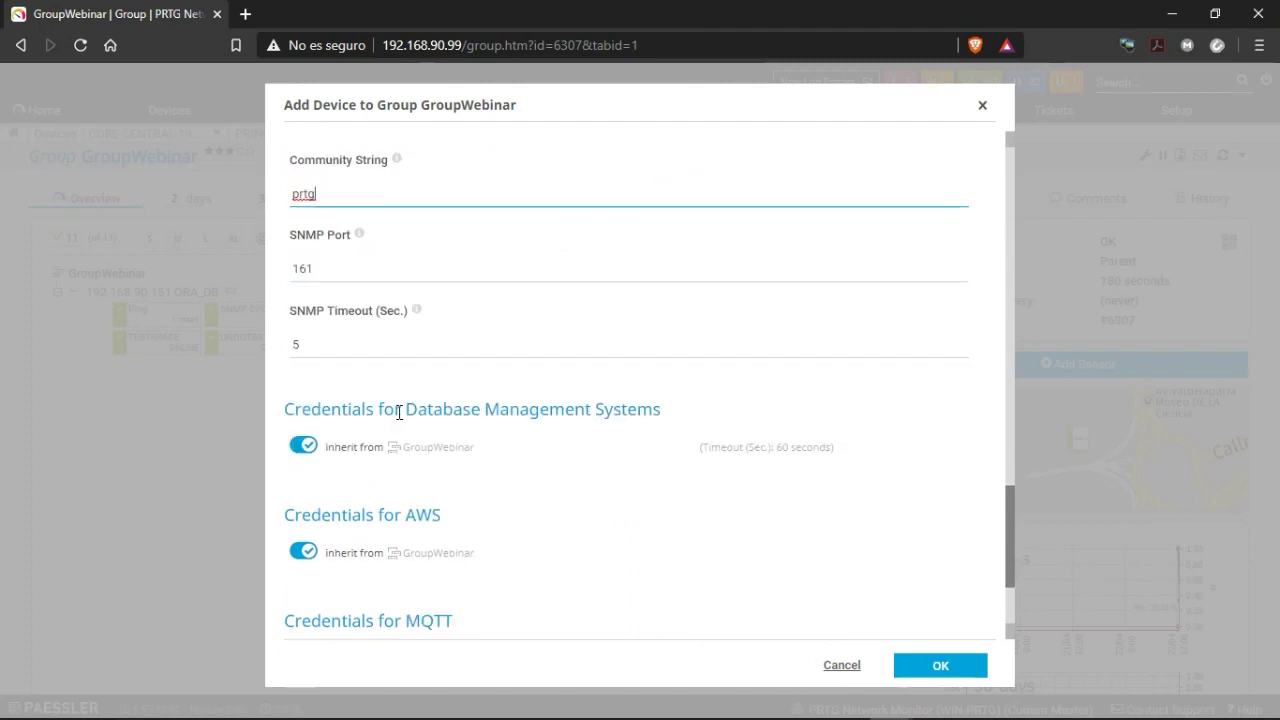
mouse_move(343, 450)
click(343, 451)
scroll(492, 447, down, 2)
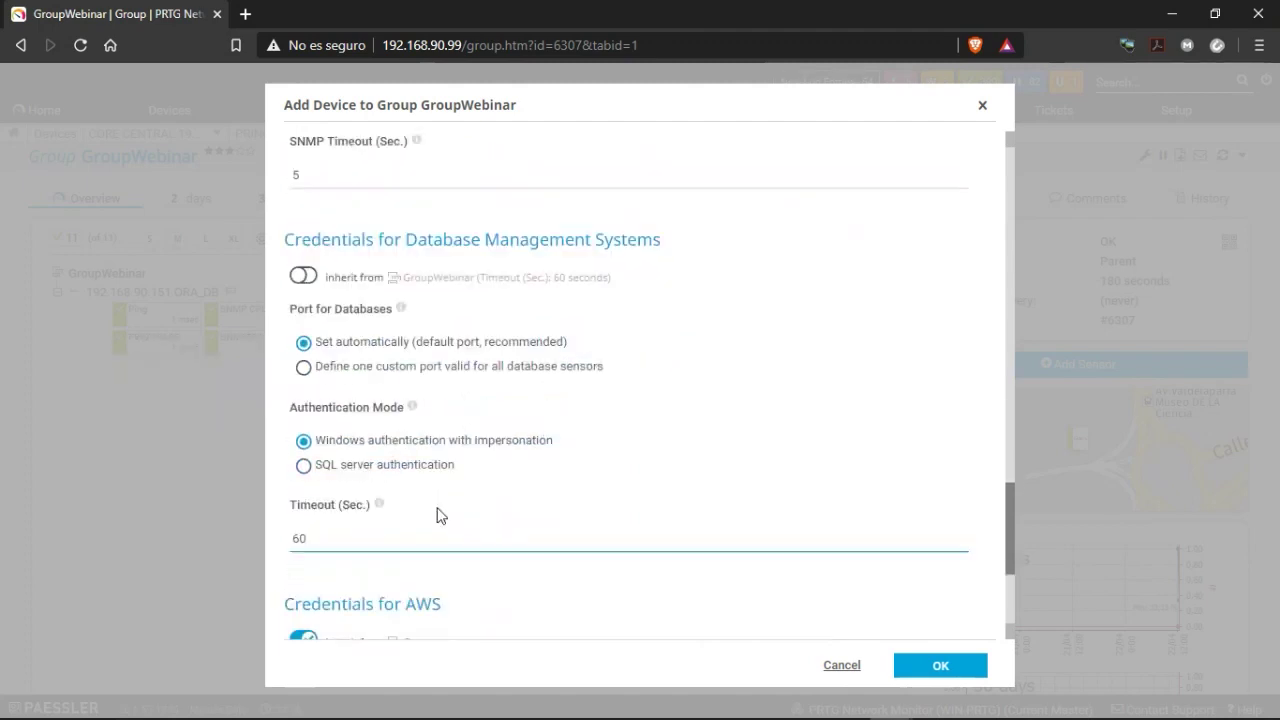
click(303, 452)
text(sa)
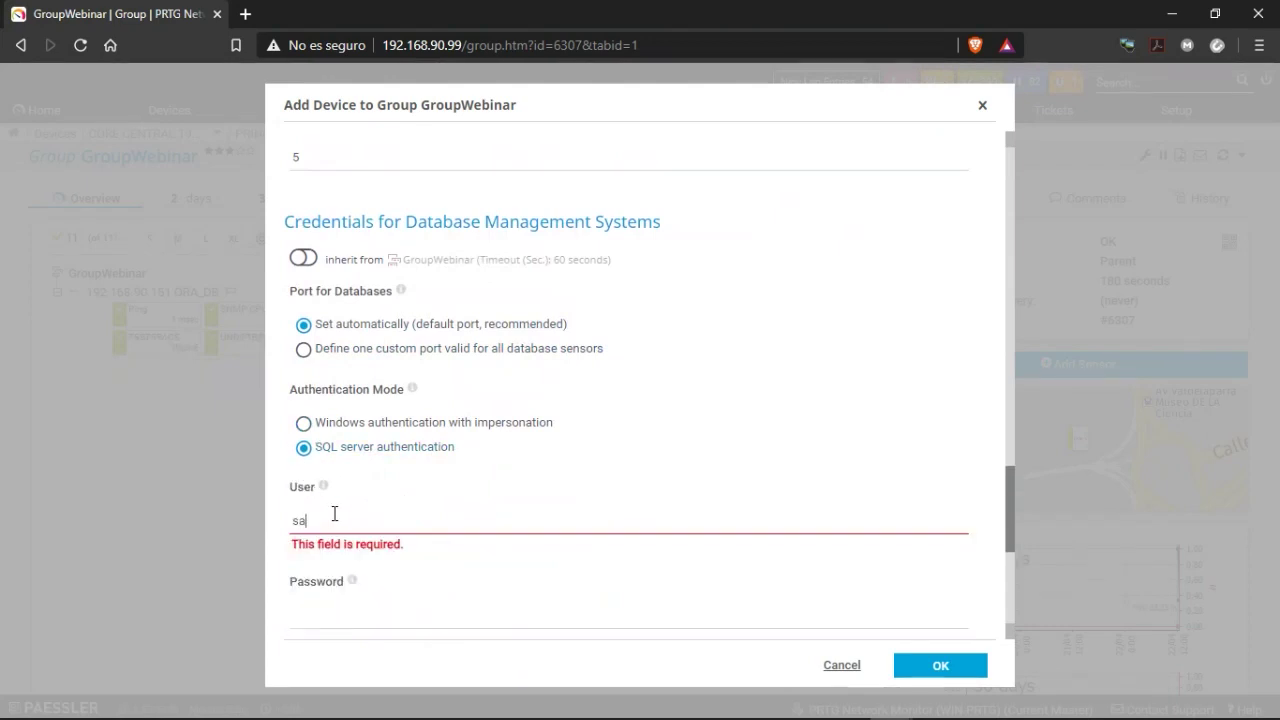
scroll(334, 525, down, 1)
click(338, 502)
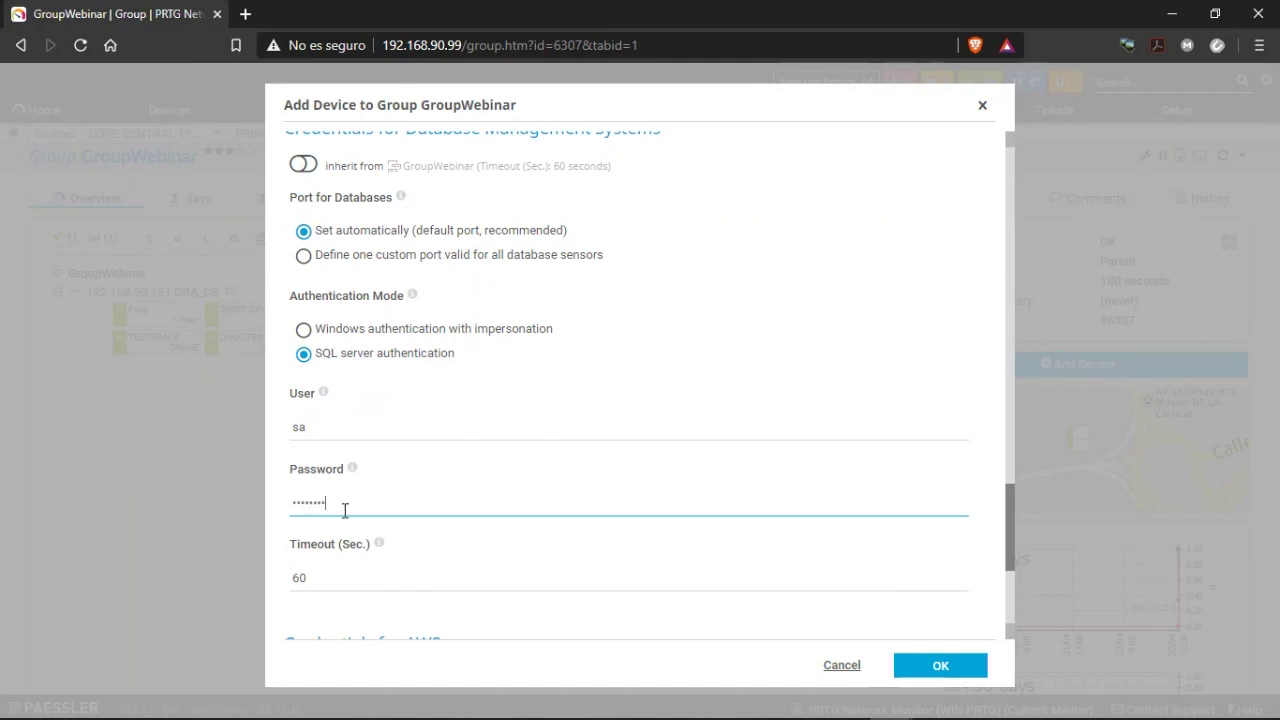
scroll(344, 510, down, 3)
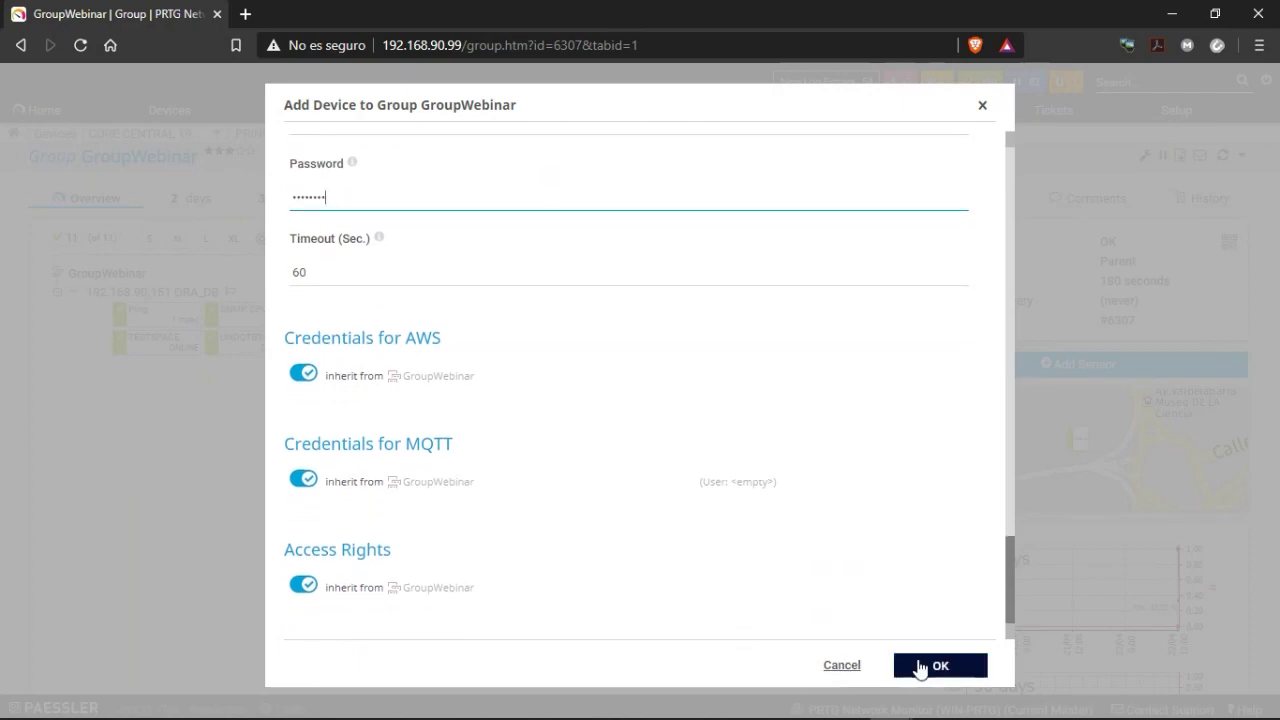
click(920, 667)
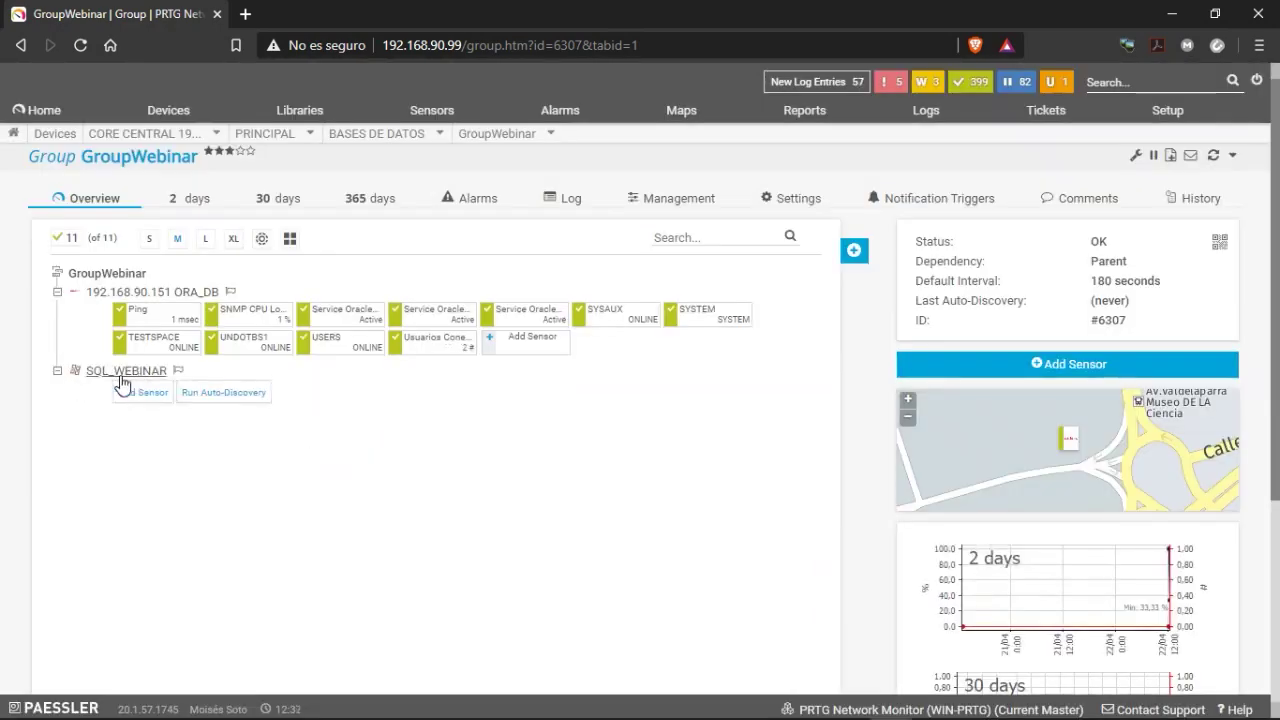
Add a Ping sensor to SQL_WEBINAR with default settings.
click(128, 395)
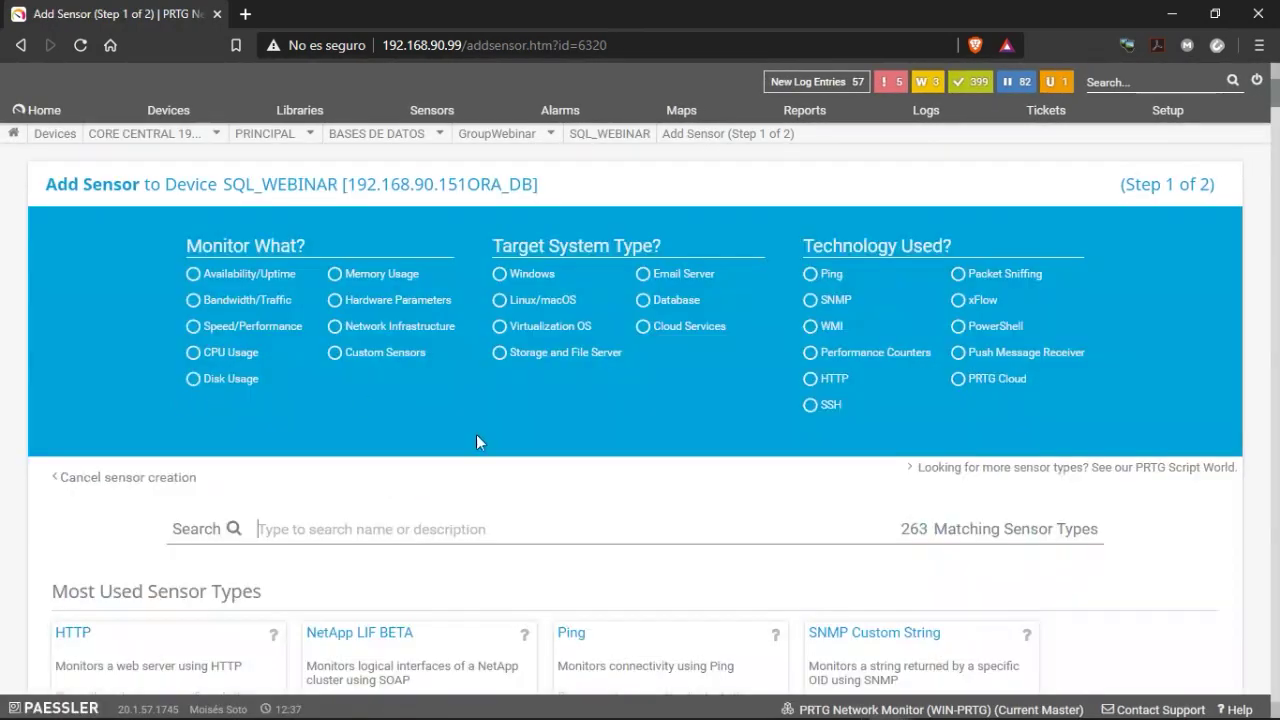
scroll(471, 466, down, 2)
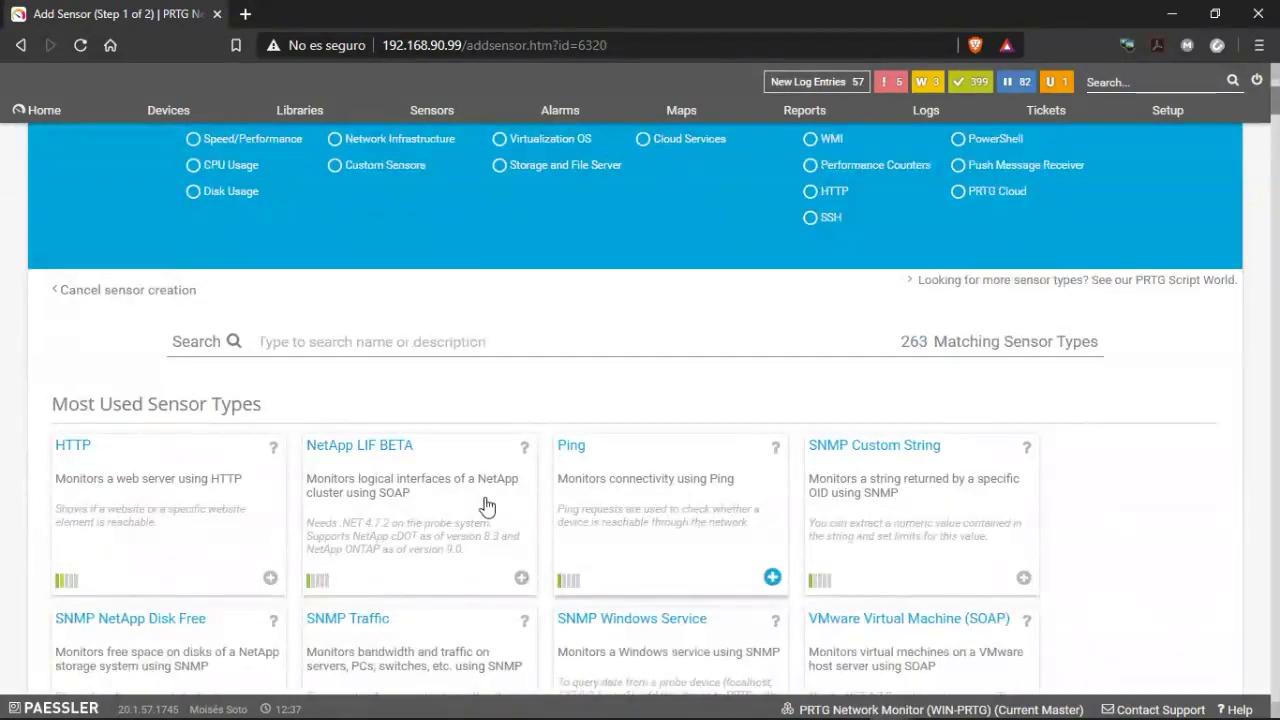
click(500, 505)
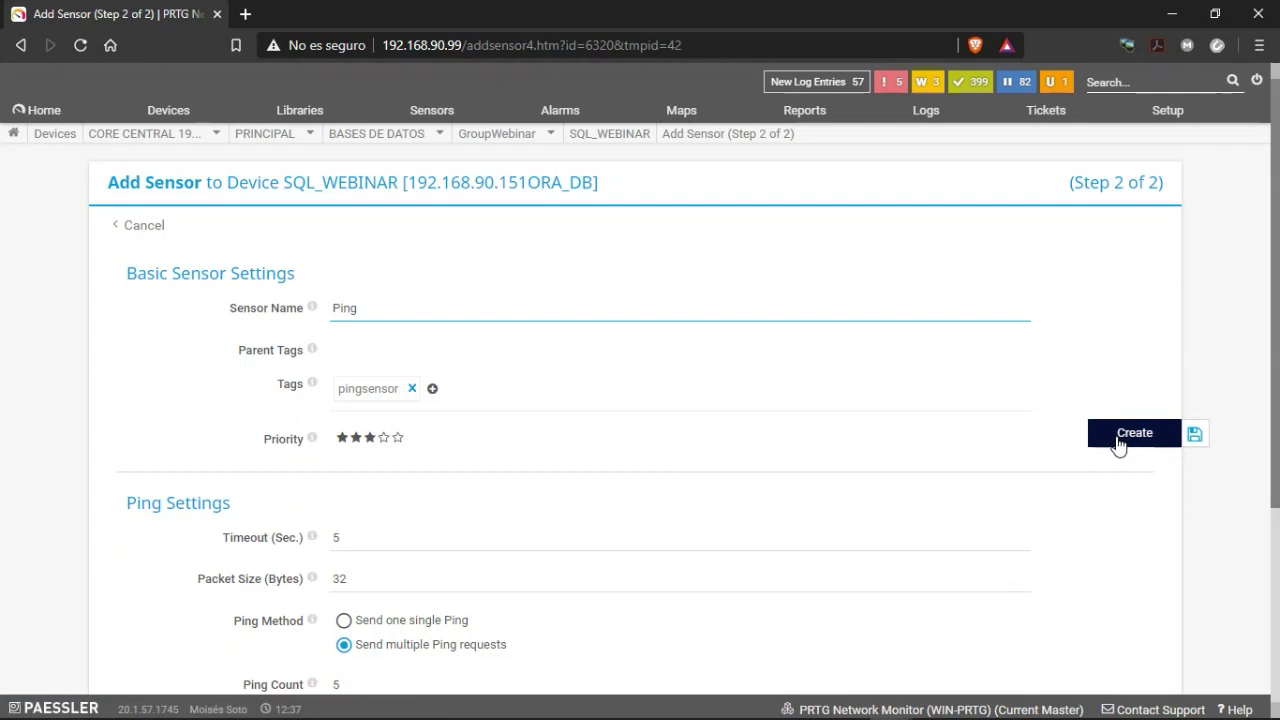
click(1120, 440)
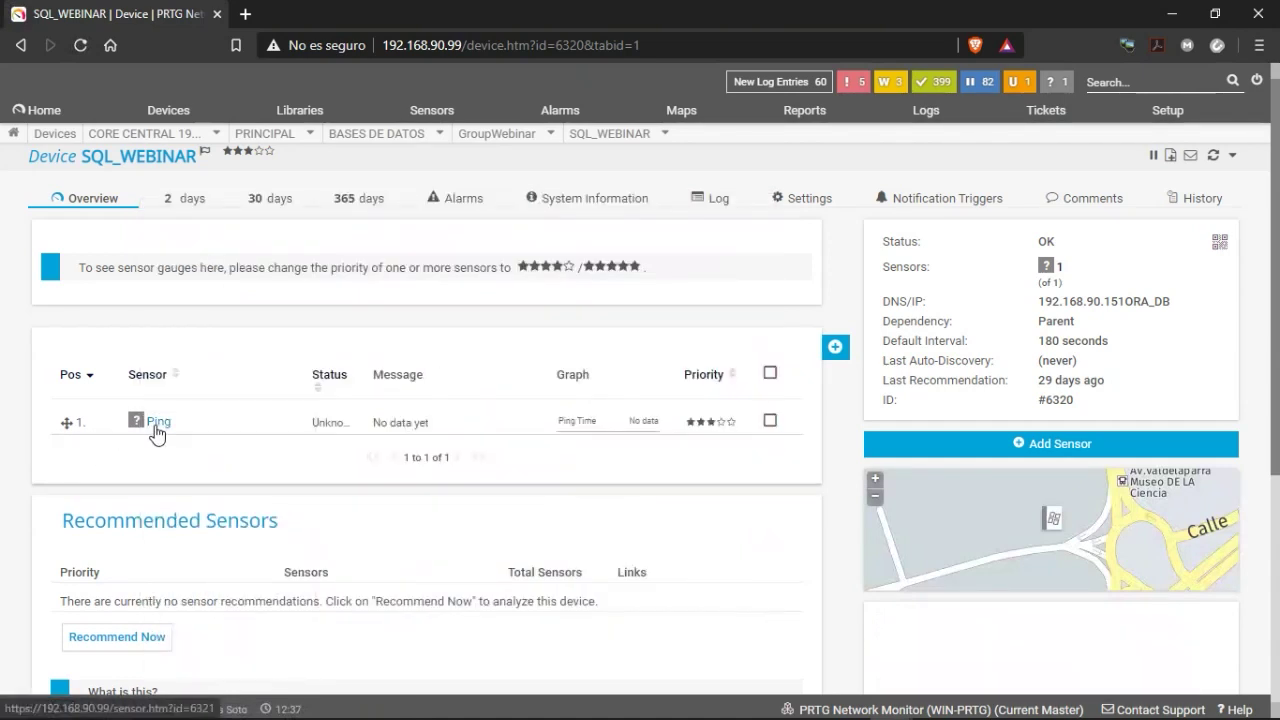
Scan the Ping sensor now, which reports host not found, and view the device settings.
right_click(157, 432)
click(176, 446)
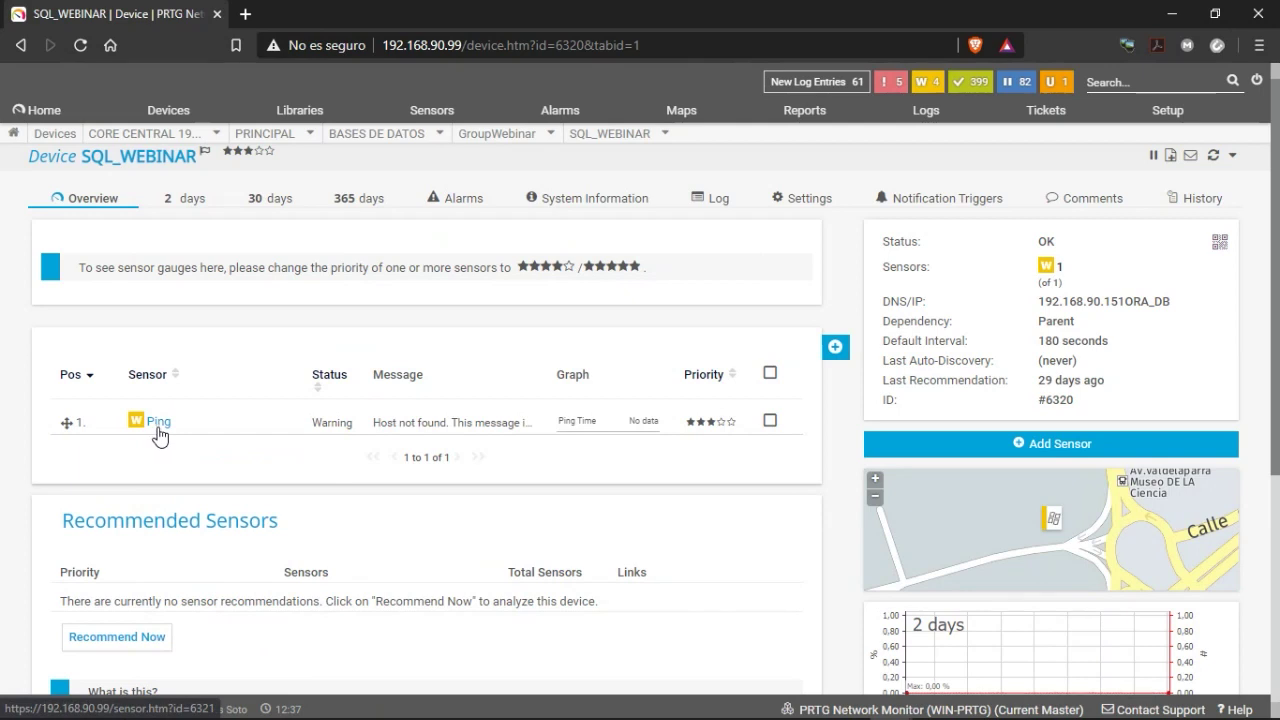
right_click(160, 434)
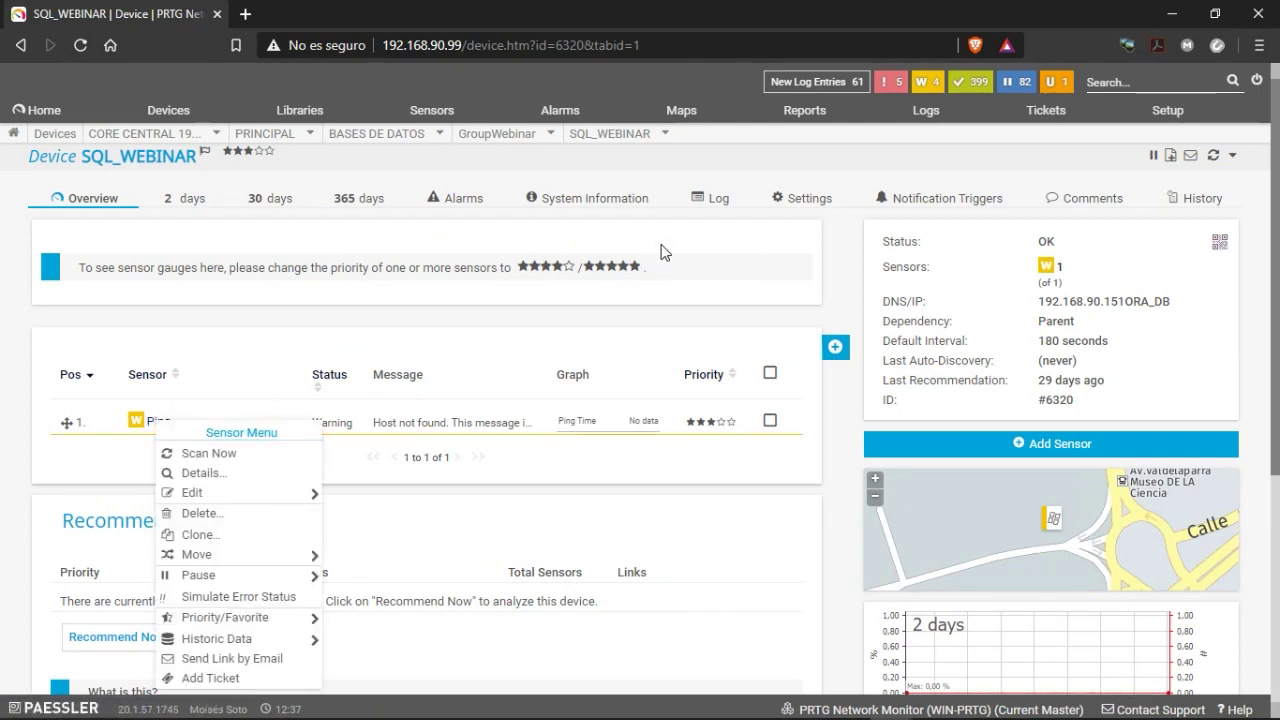
click(818, 202)
Remove the stray 'ORA_DB' text from the device address and save it.
click(384, 463)
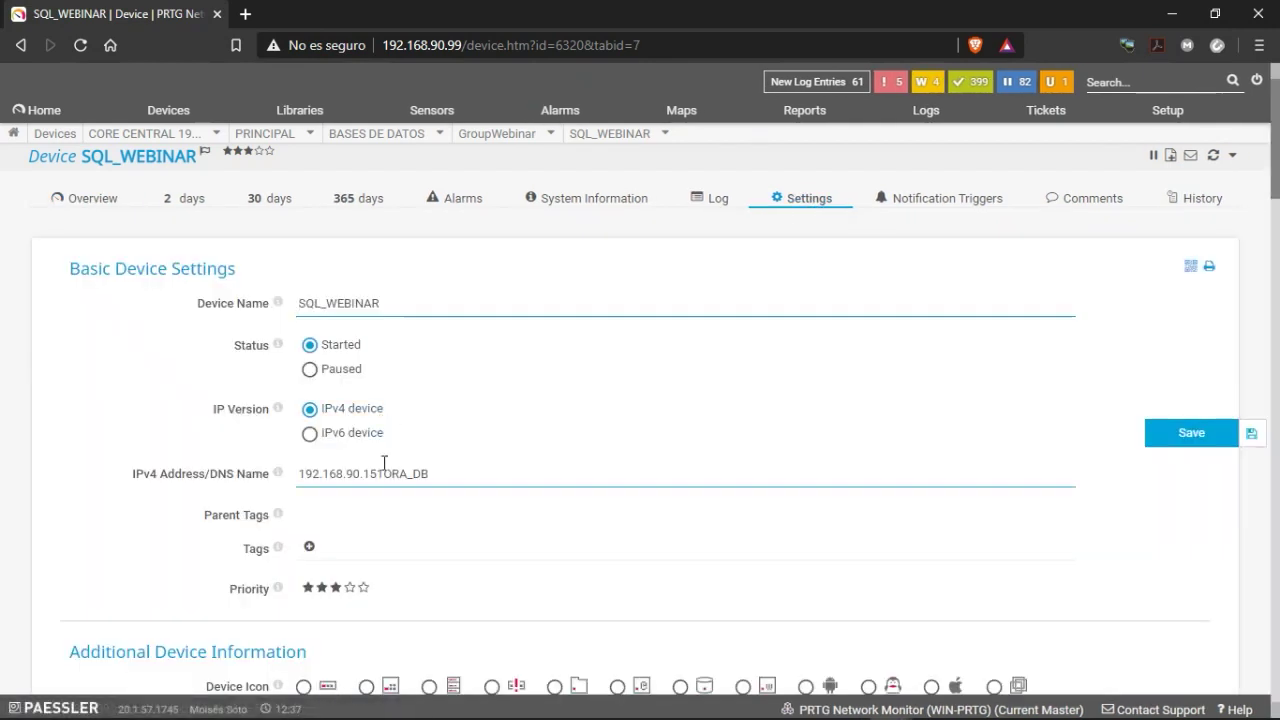
drag(384, 477, 466, 478)
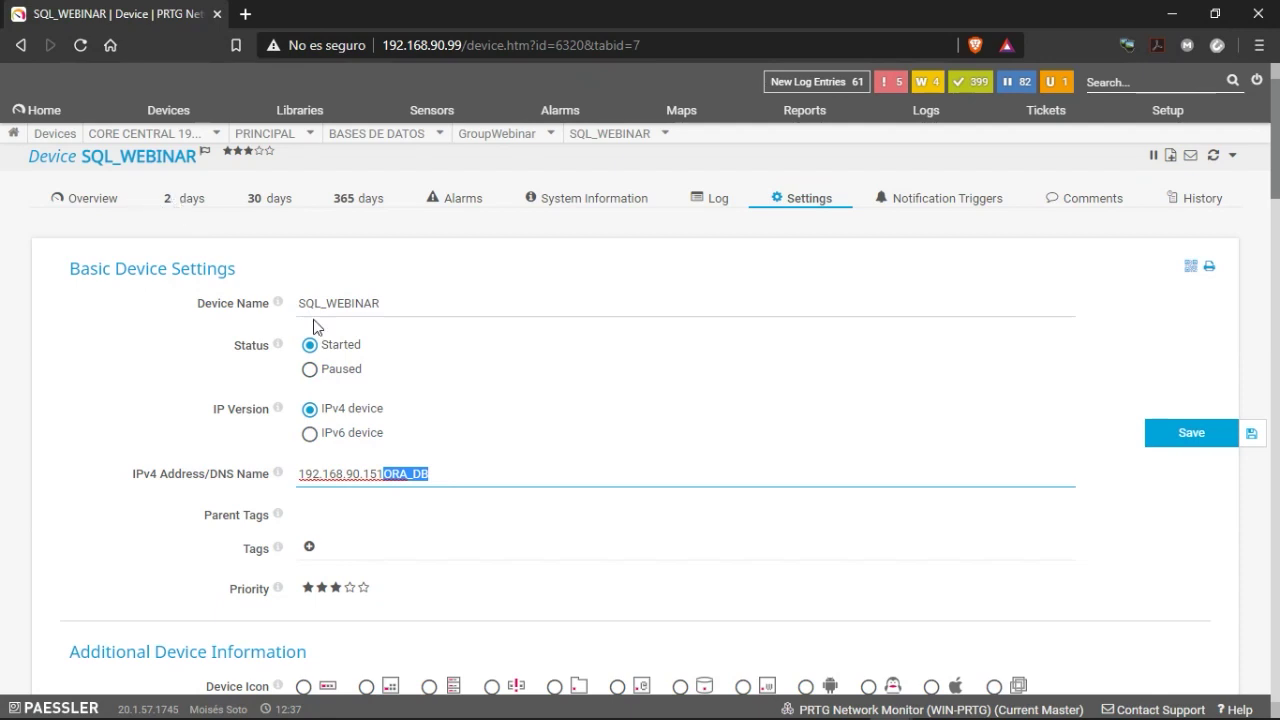
key(BackSpace)
key(BackSpace)
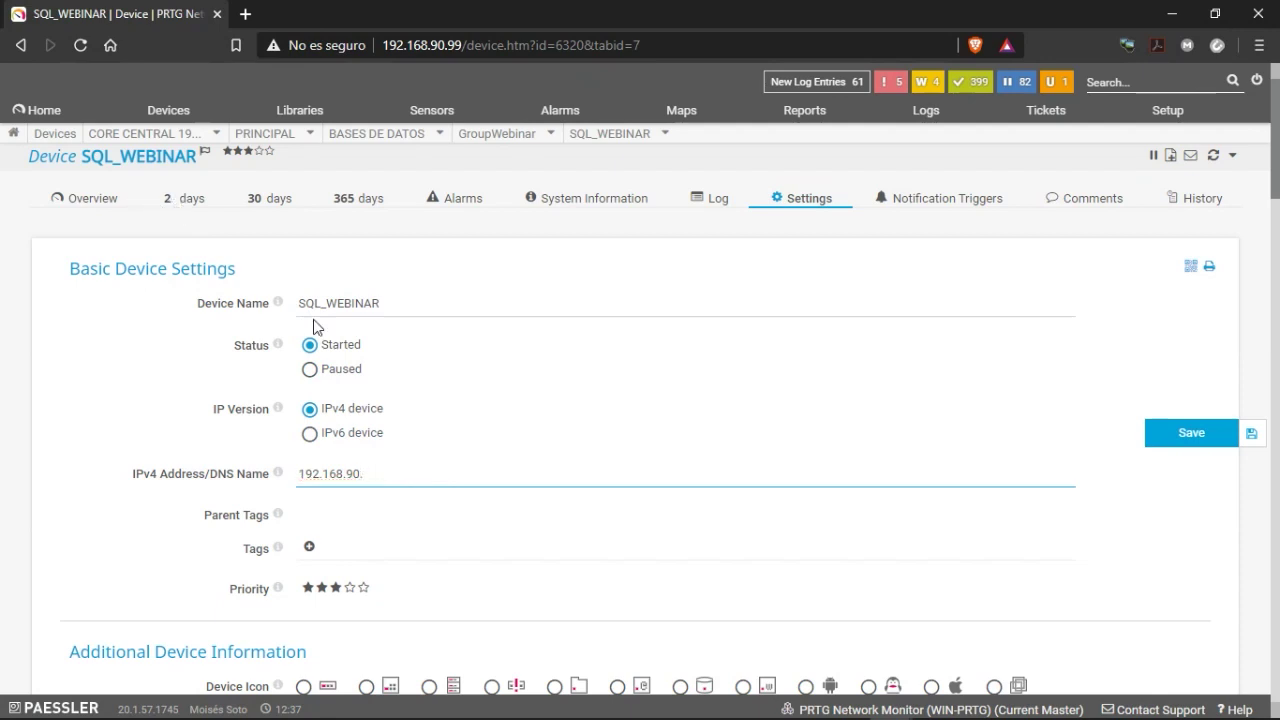
click(1189, 437)
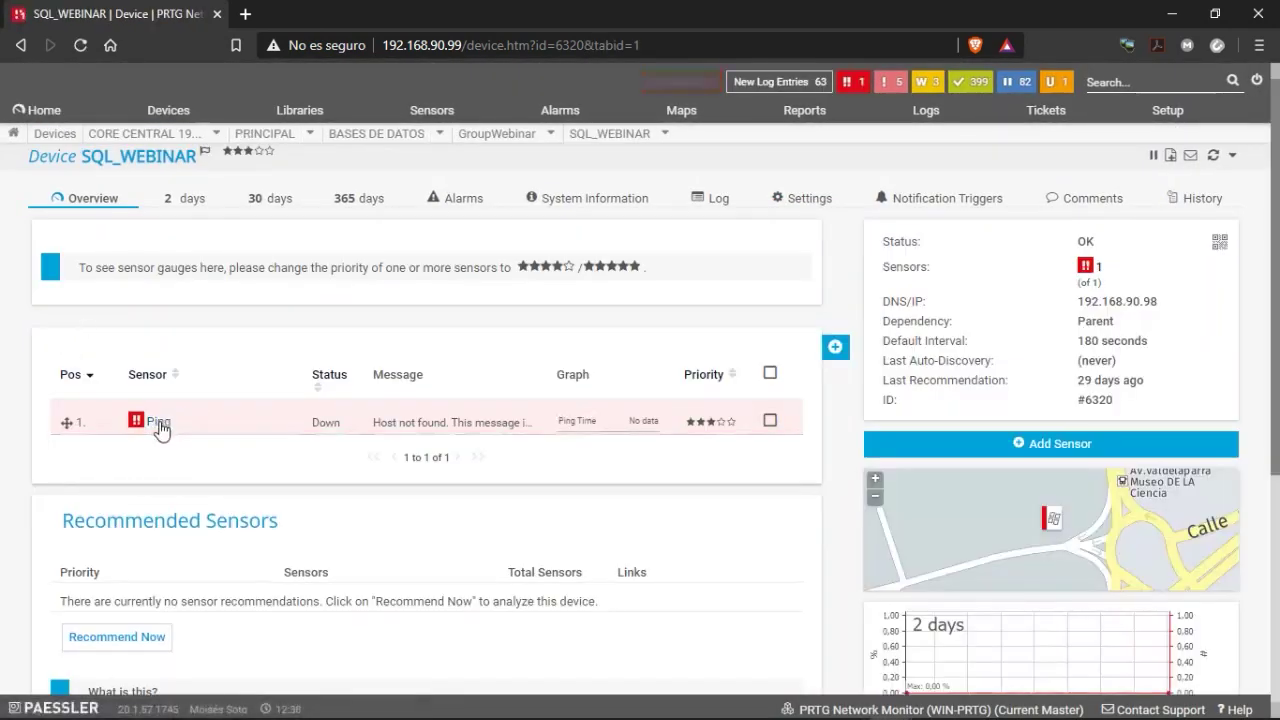
Rescan the Ping sensor until it shows Up and OK.
right_click(155, 422)
click(188, 355)
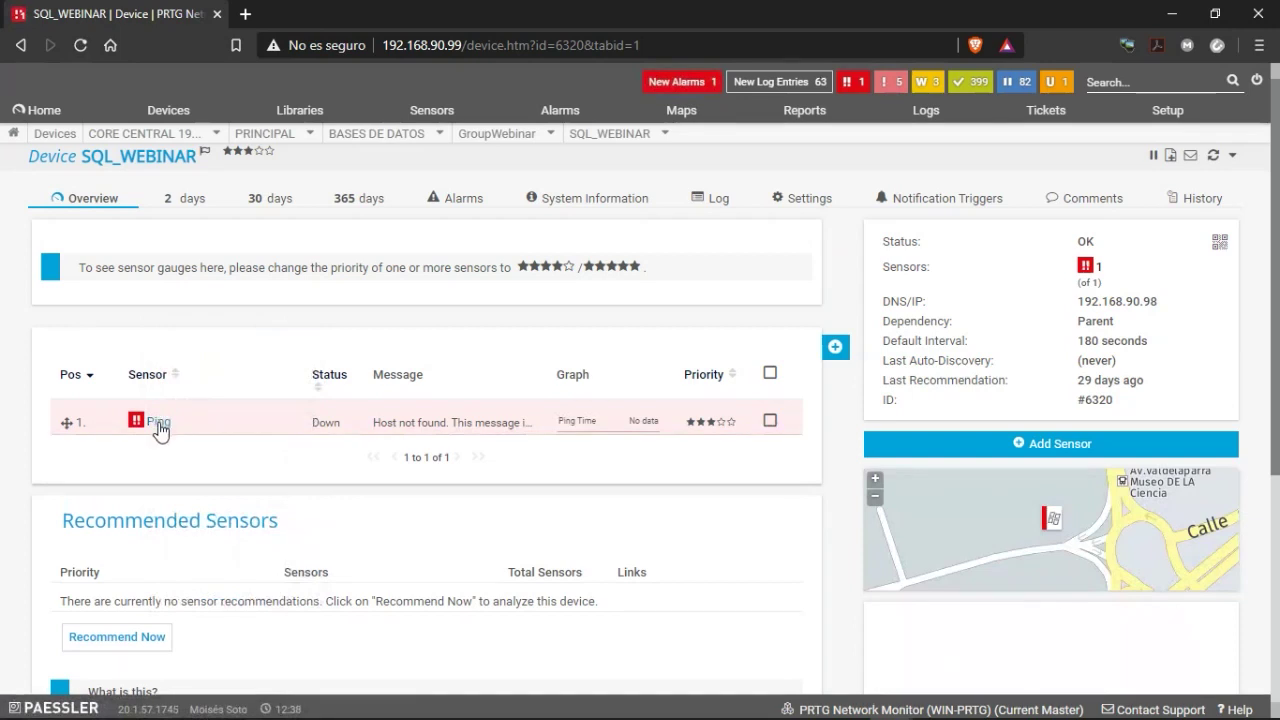
right_click(158, 424)
click(178, 357)
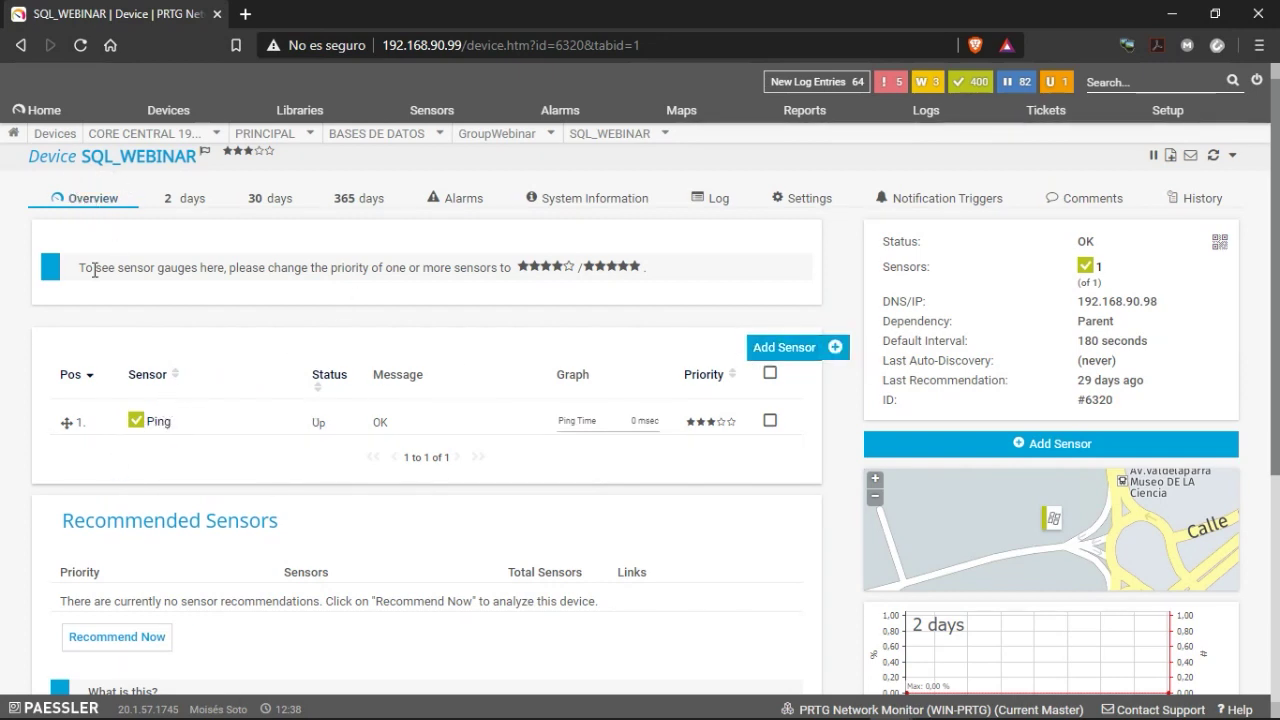
scroll(214, 550, down, 3)
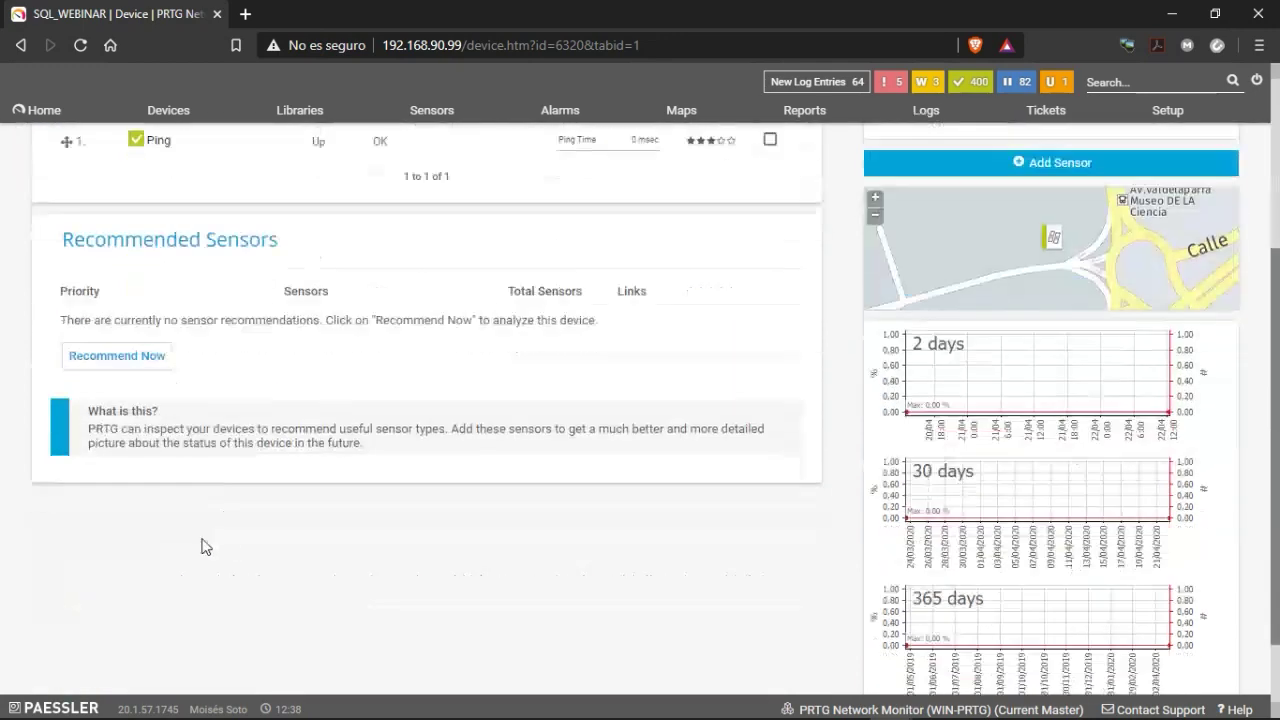
scroll(189, 394, up, 2)
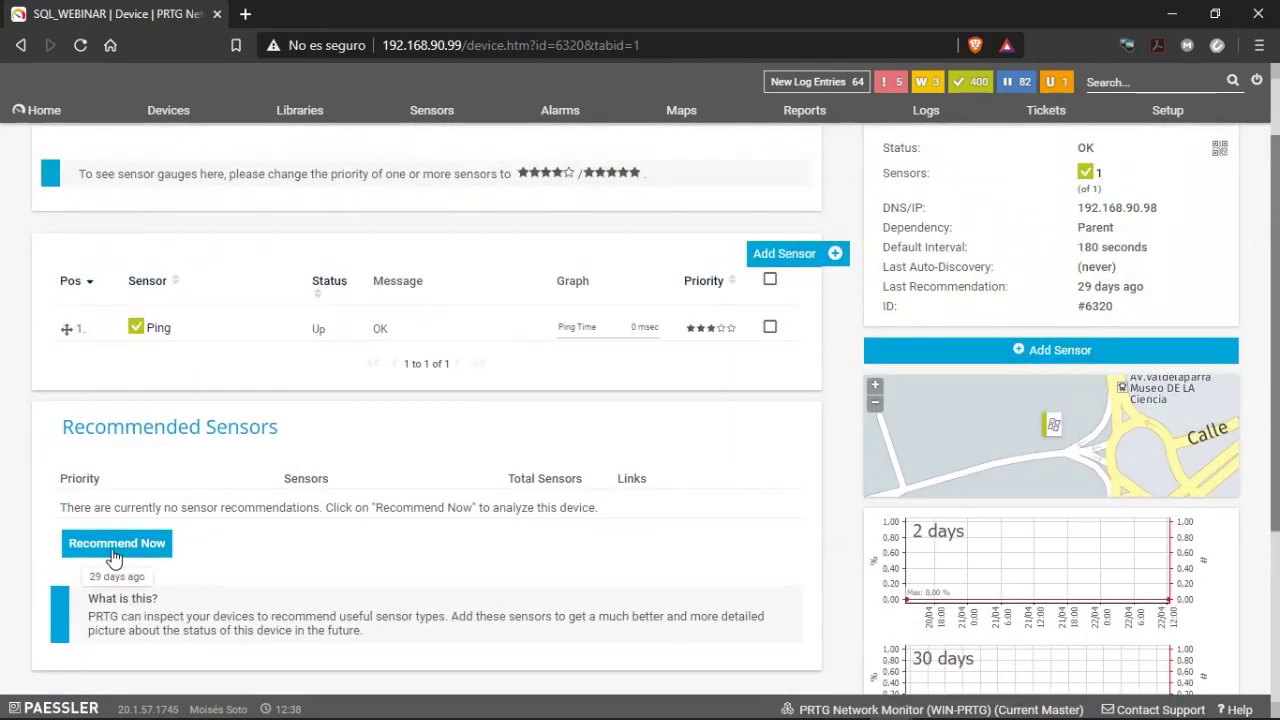
Run Recommend Now for SQL_WEBINAR and confirm the notice that the recommendation started.
click(110, 552)
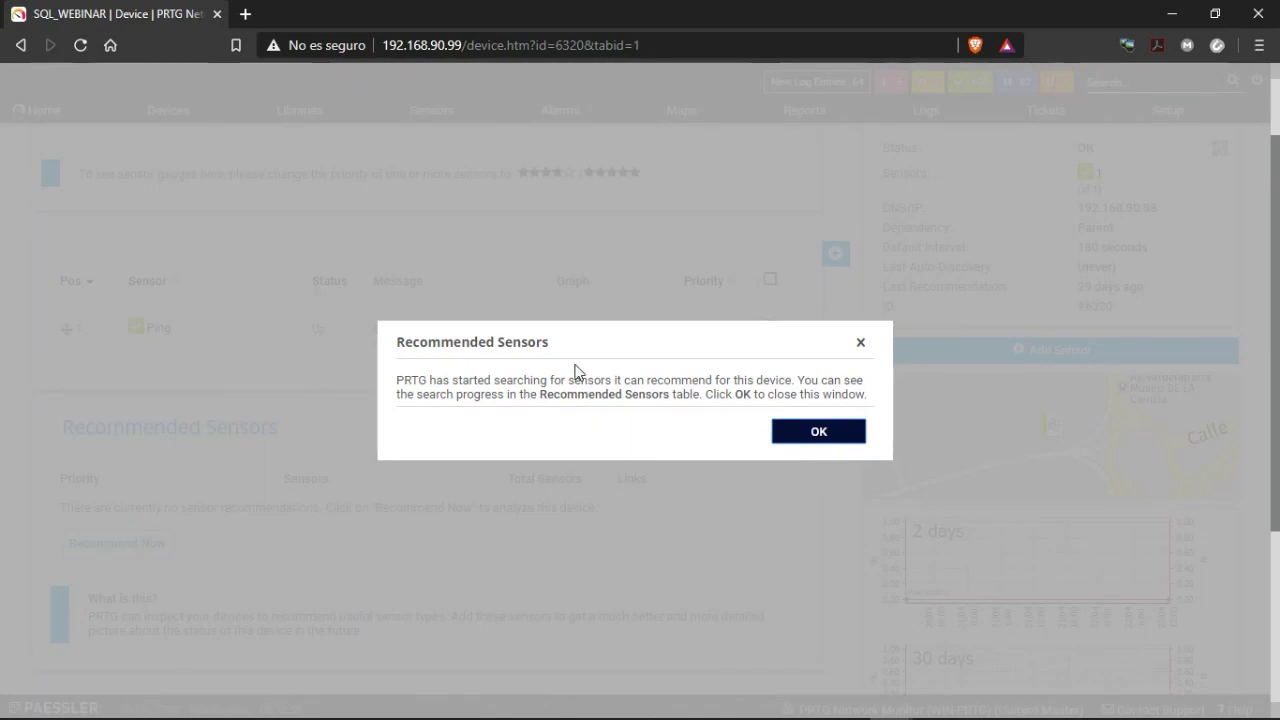
click(842, 434)
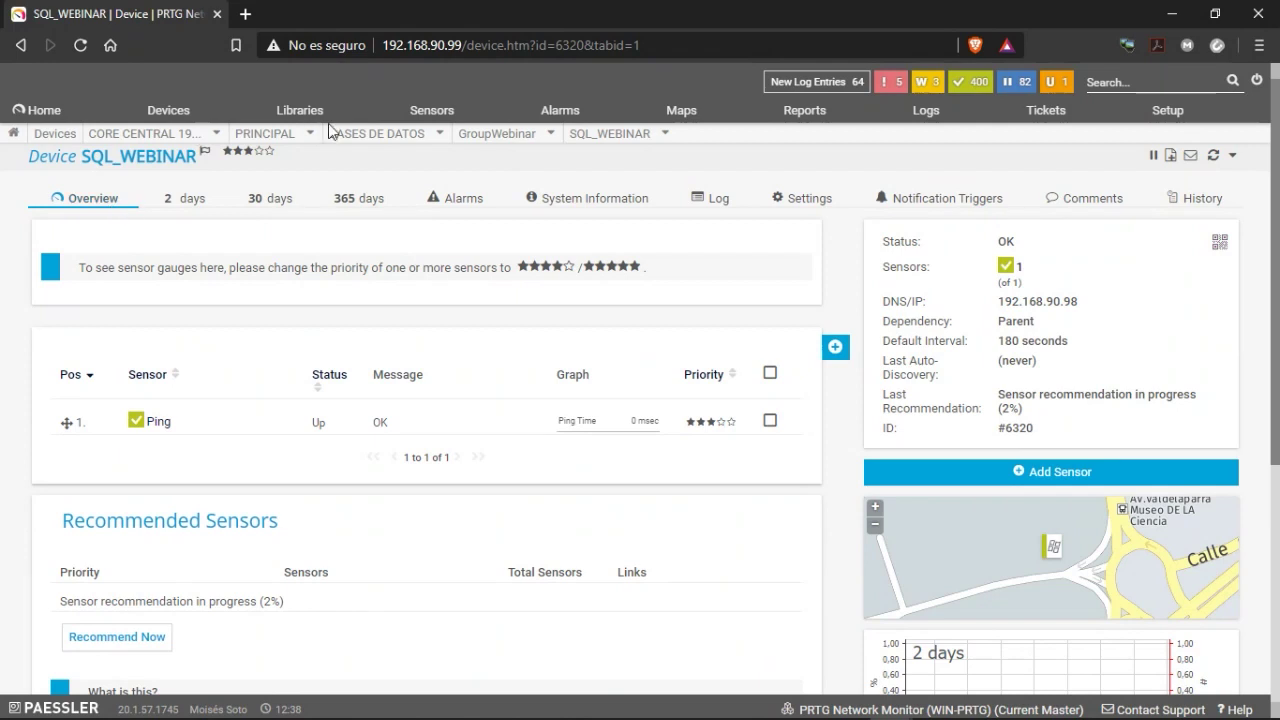
mouse_move(466, 138)
click(466, 258)
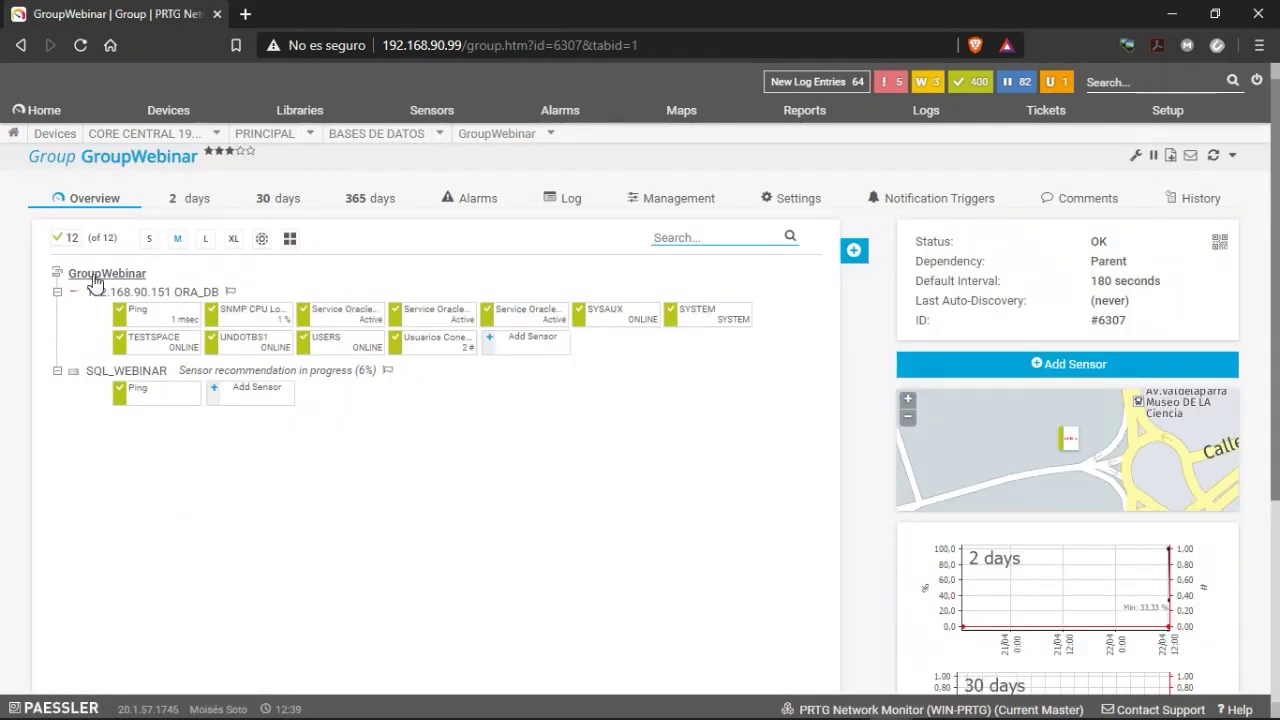
right_click(108, 374)
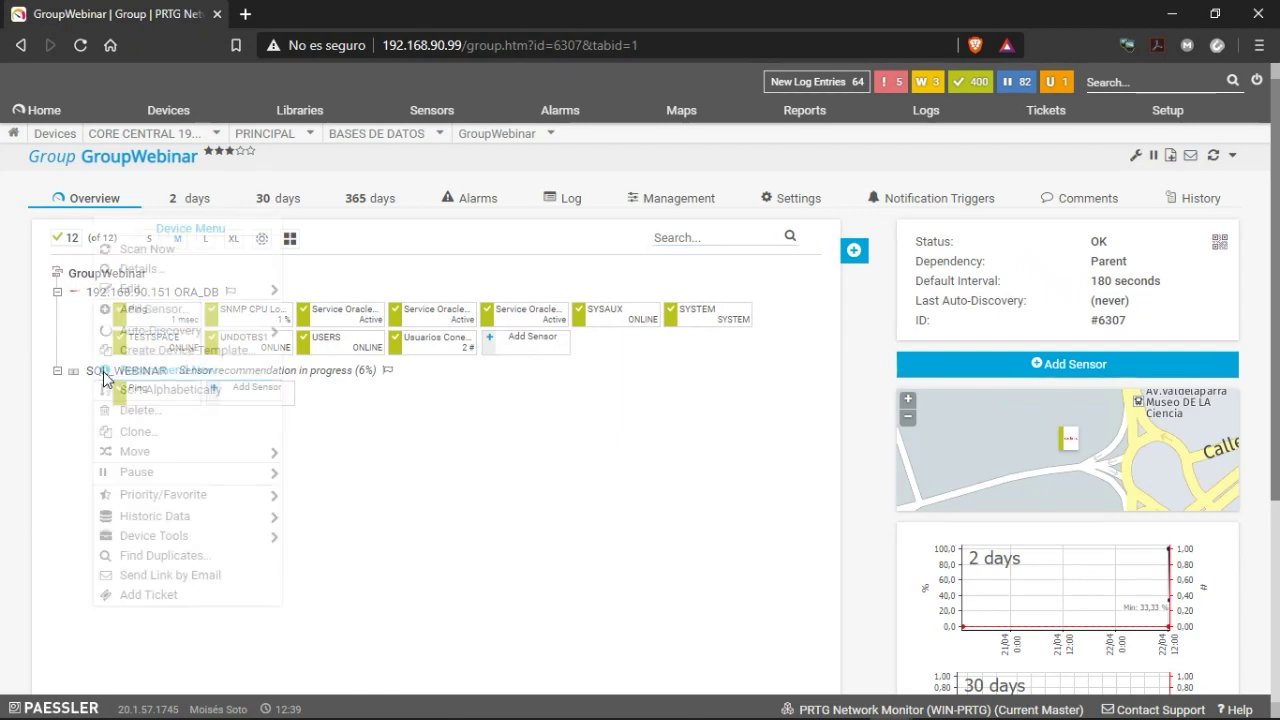
mouse_move(166, 333)
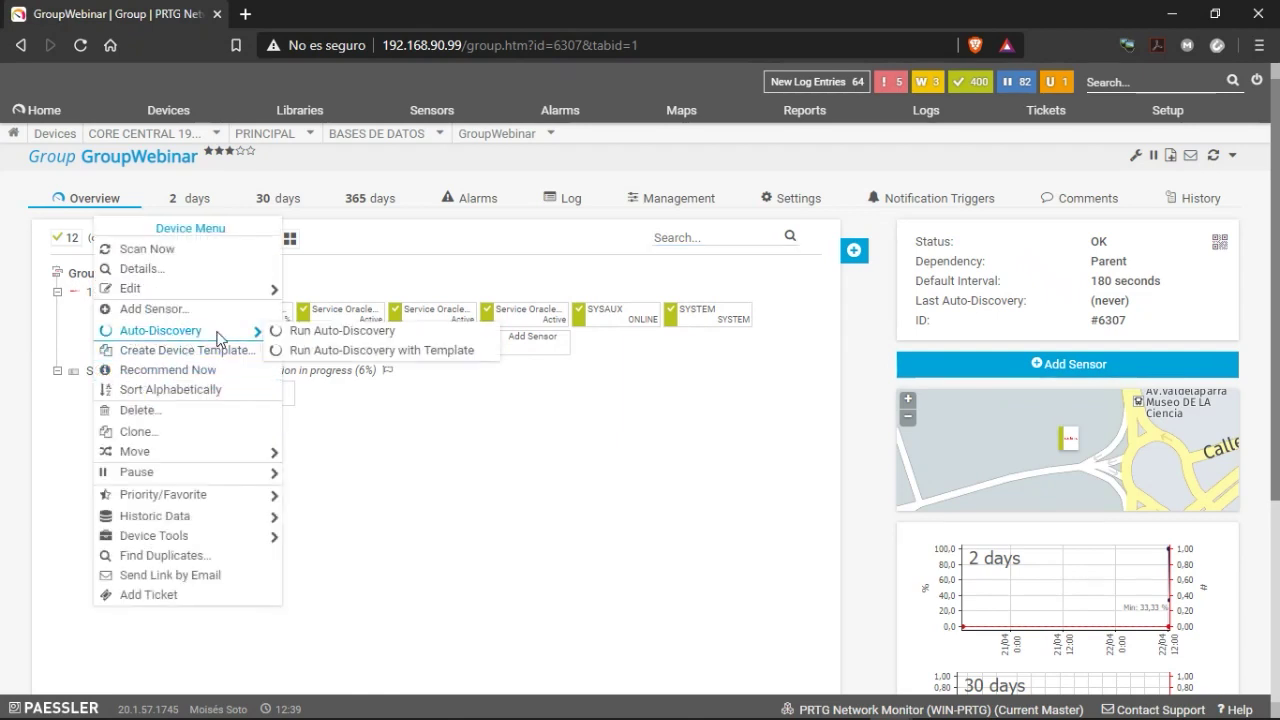
click(311, 352)
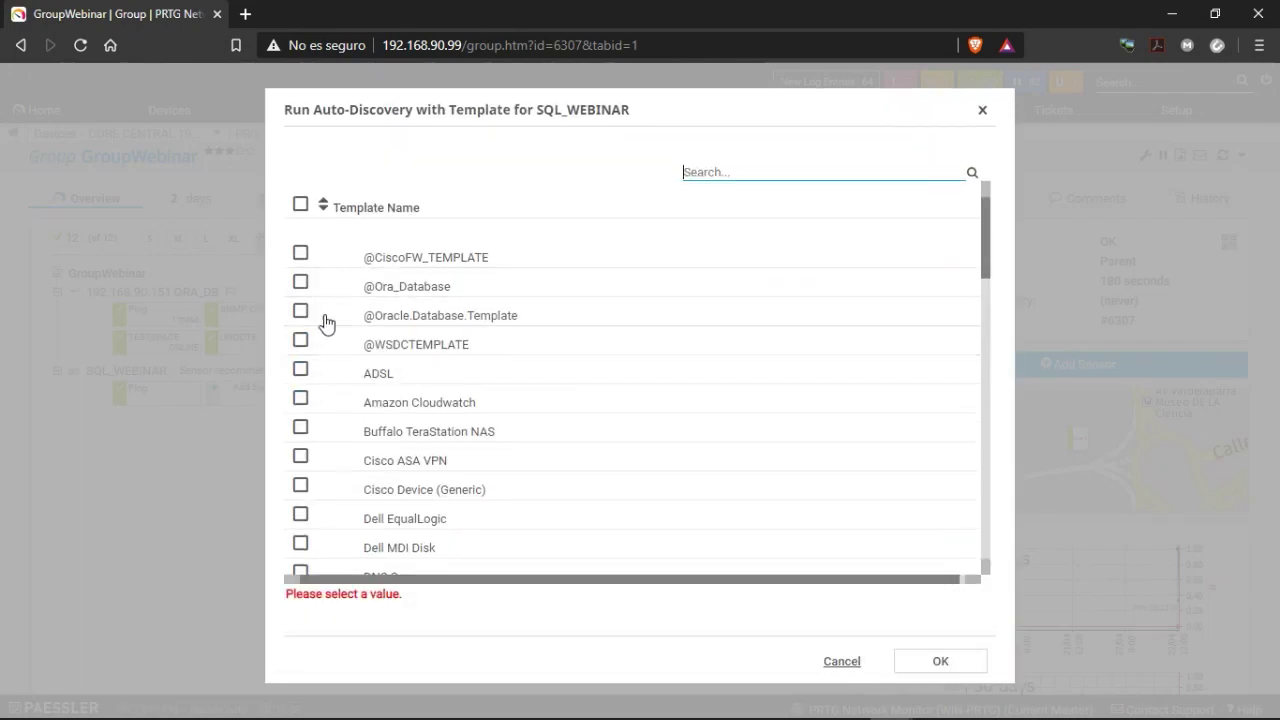
click(300, 283)
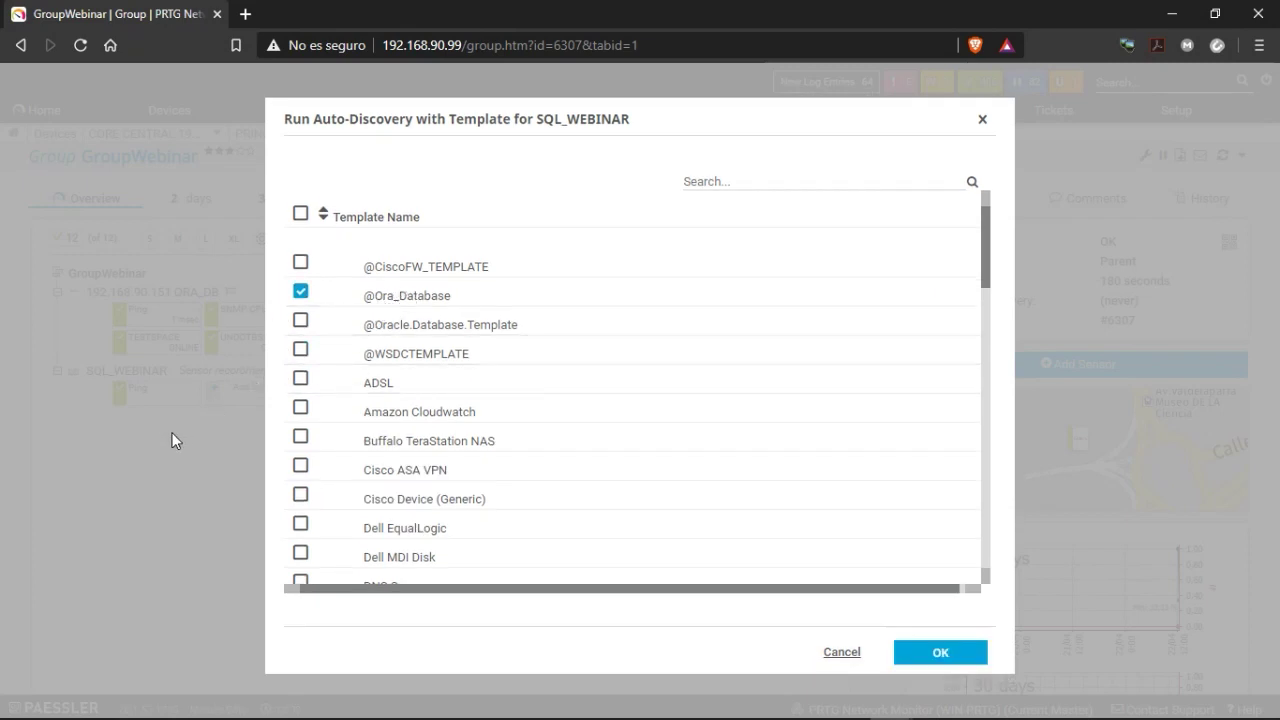
scroll(357, 357, down, 2)
scroll(357, 355, up, 2)
click(300, 291)
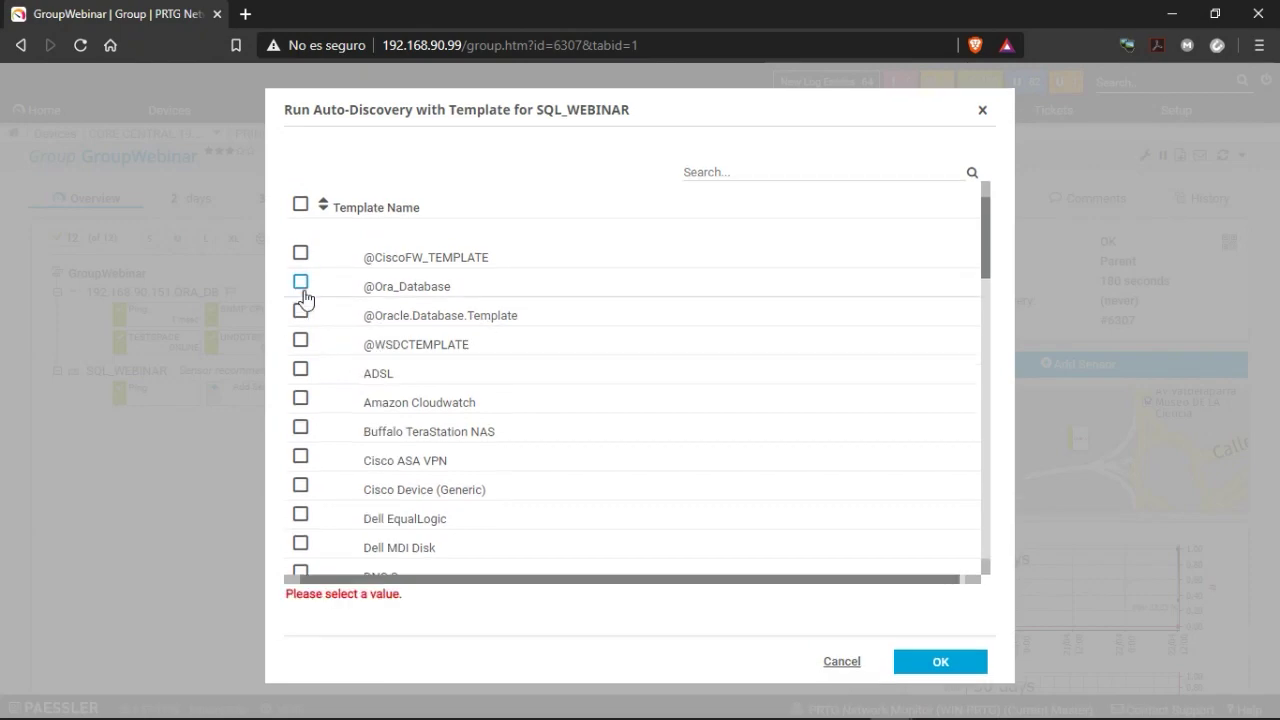
click(840, 665)
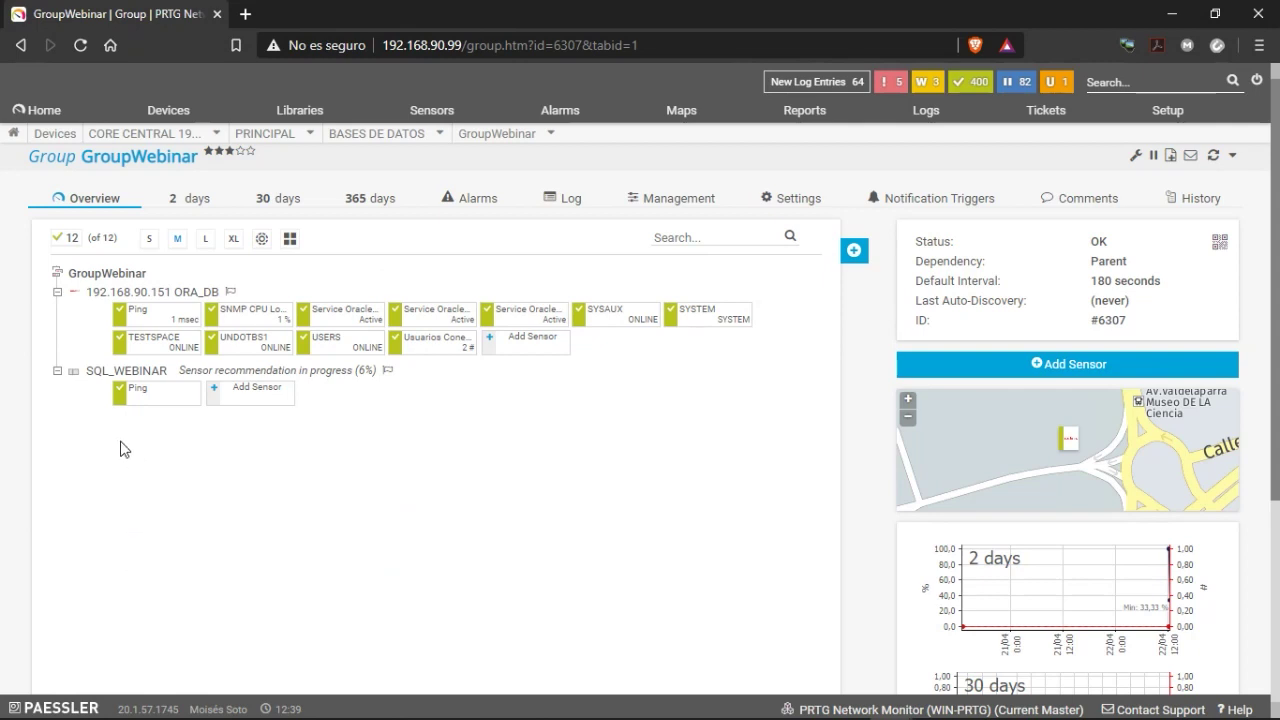
Add a sensor to SQL_WEBINAR, filtered to SNMP, choosing the SNMP Windows Service type.
click(126, 372)
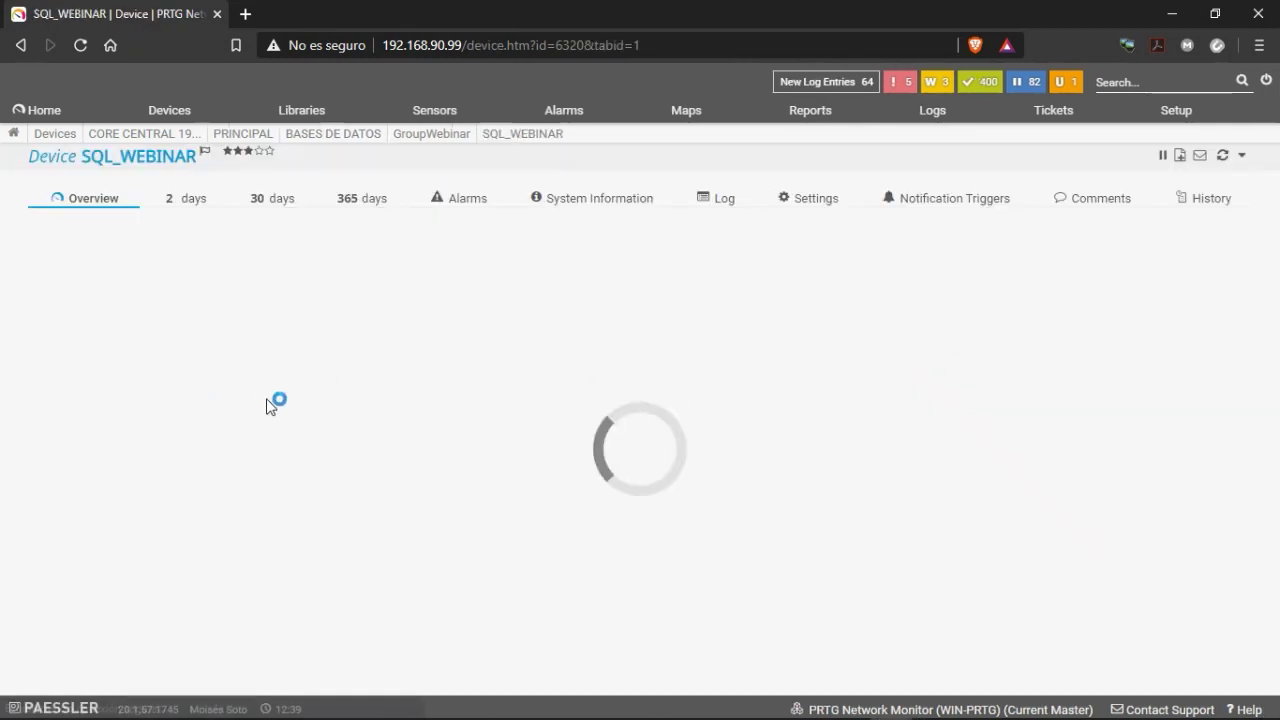
click(797, 350)
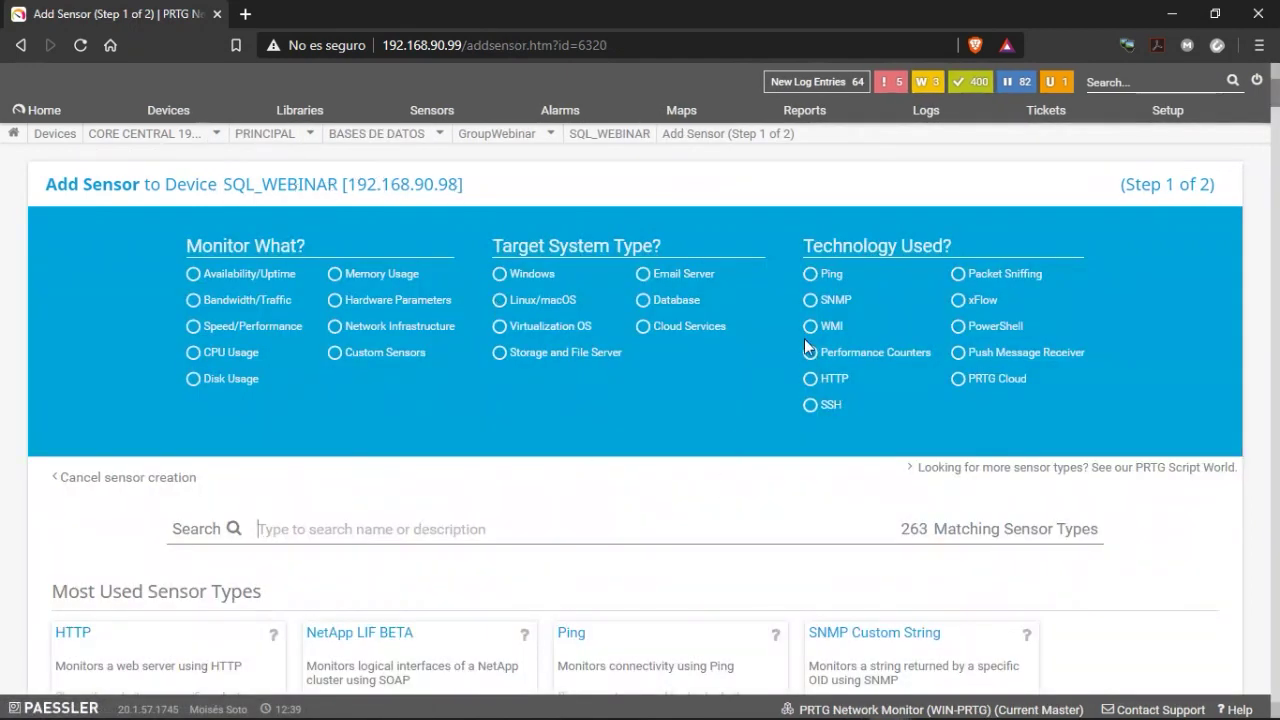
click(819, 304)
scroll(490, 568, down, 2)
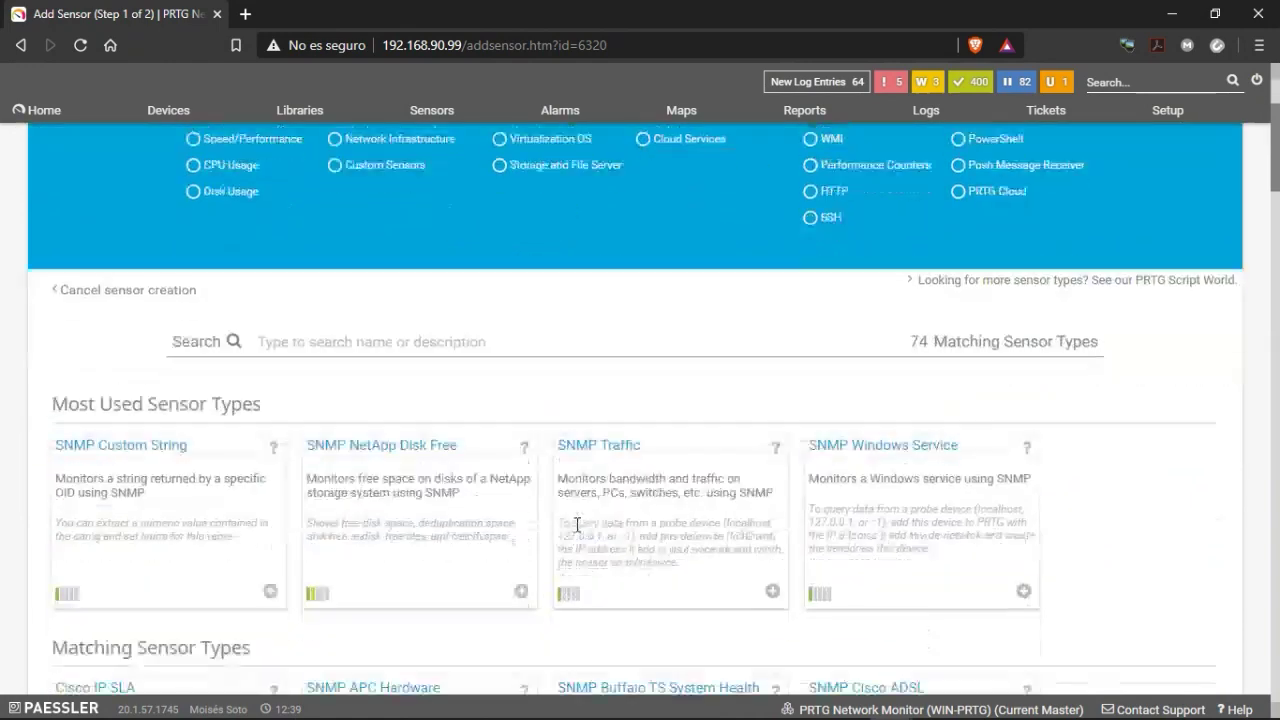
scroll(571, 494, down, 3)
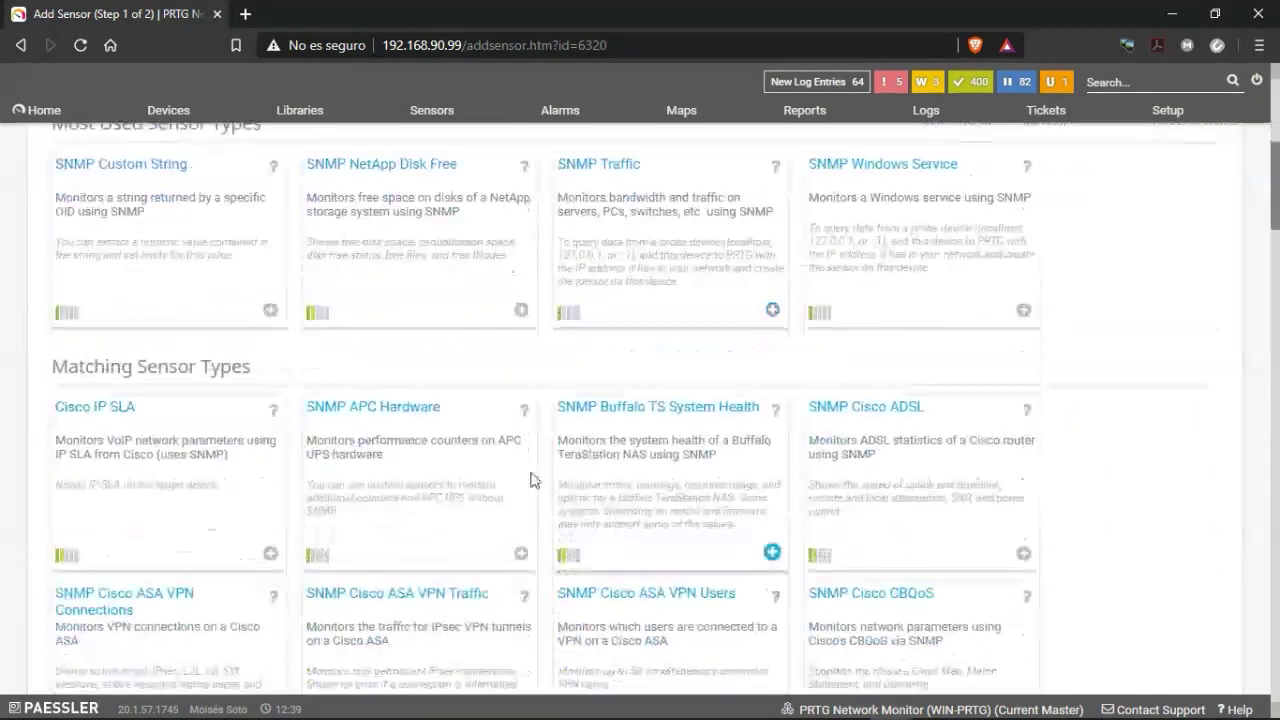
click(877, 247)
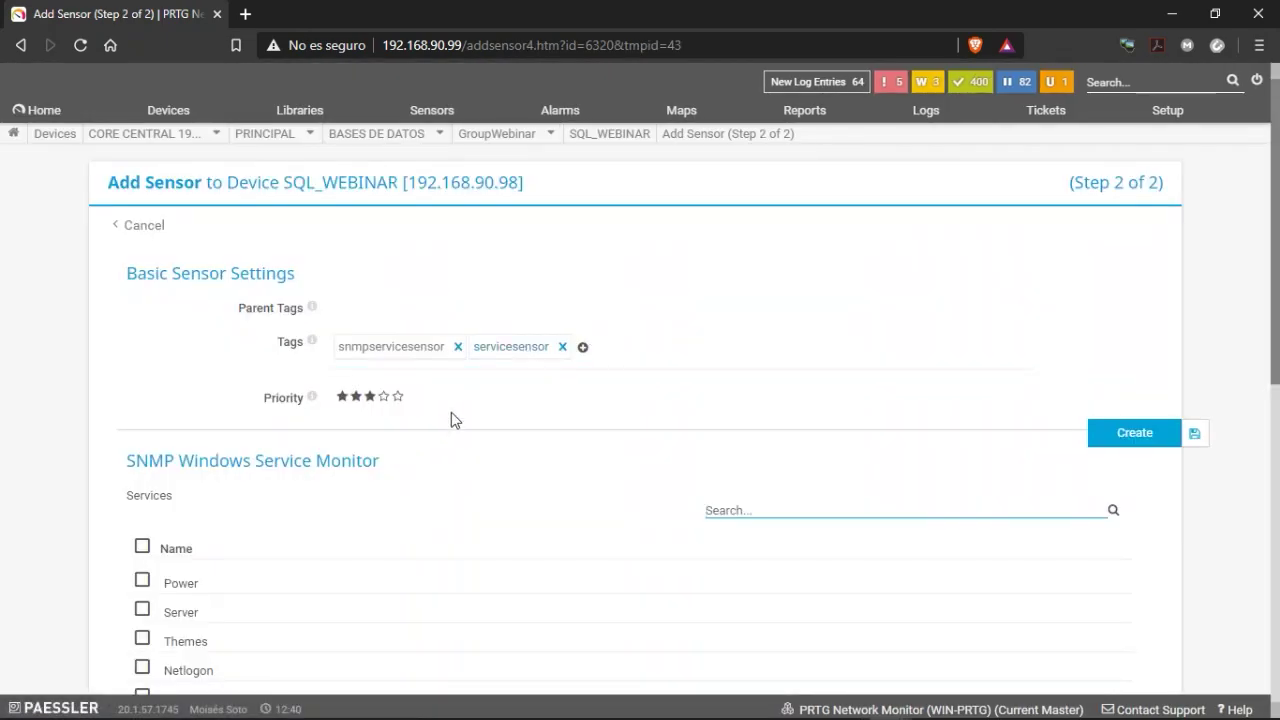
Search 'sq', select the SQL Server (MQSQLSERVER) and (SWSQLSERVER) services, and create the sensors.
scroll(814, 451, down, 2)
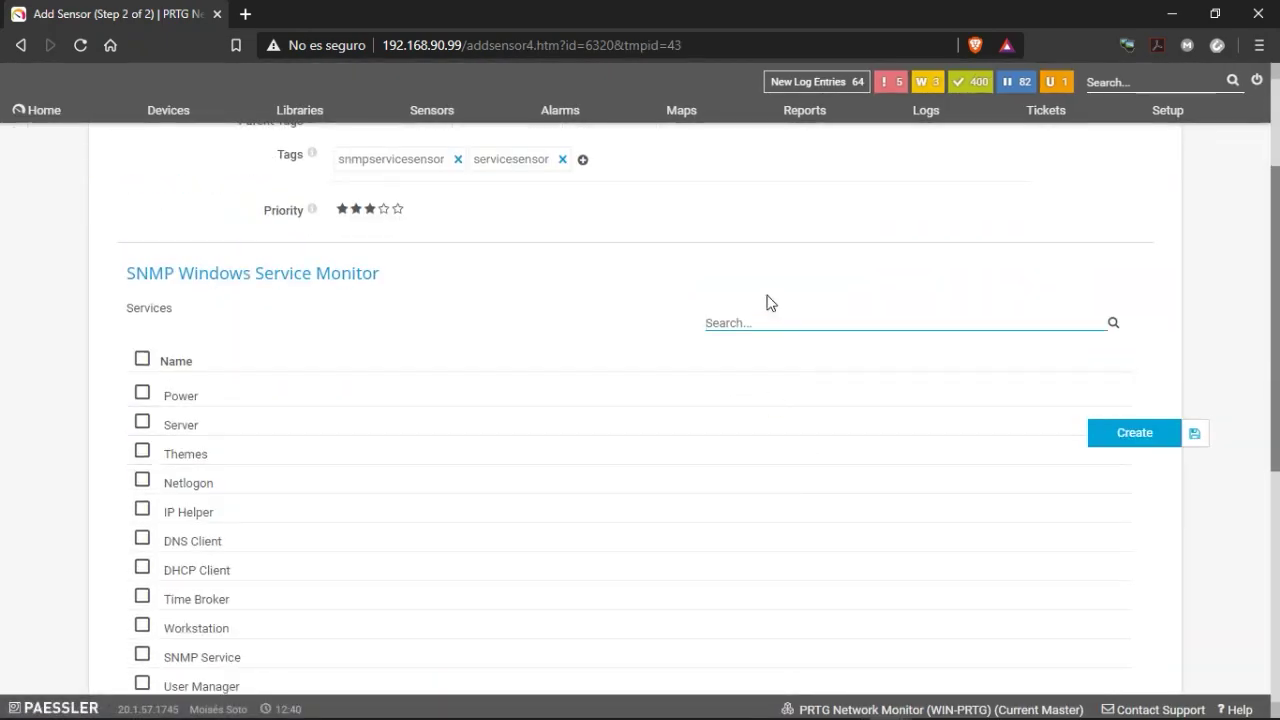
text(sql)
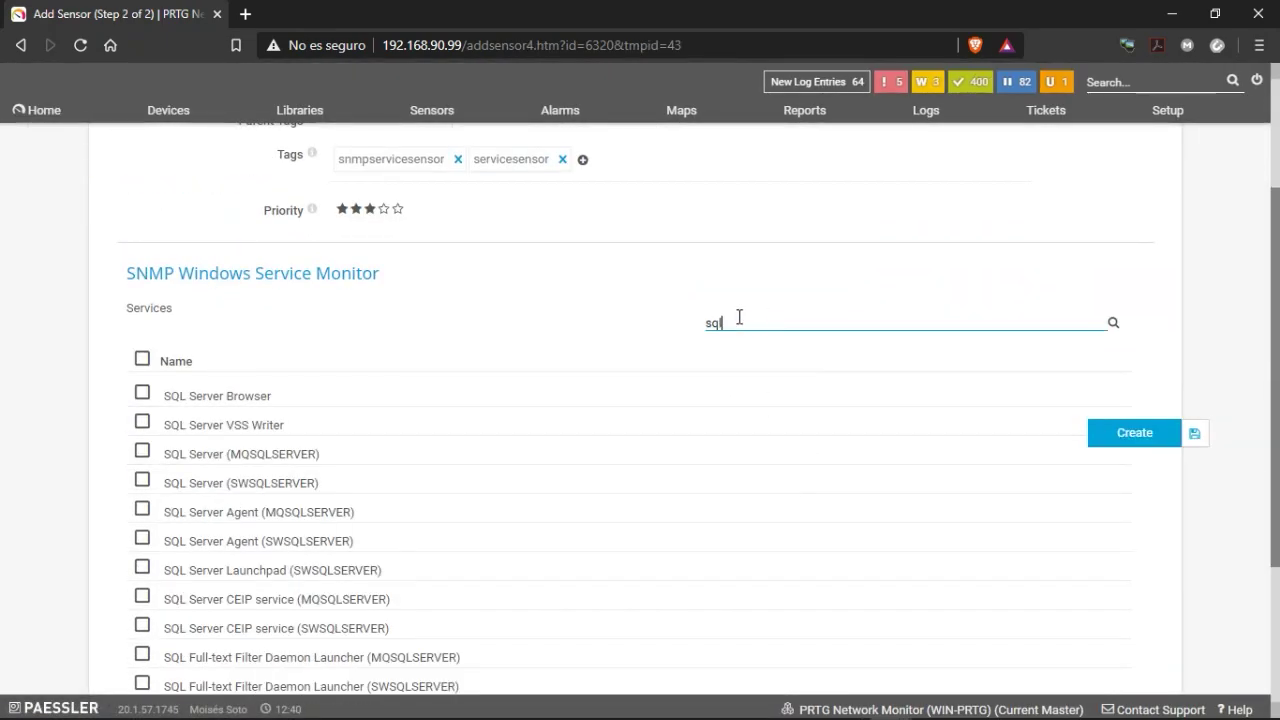
scroll(334, 453, down, 1)
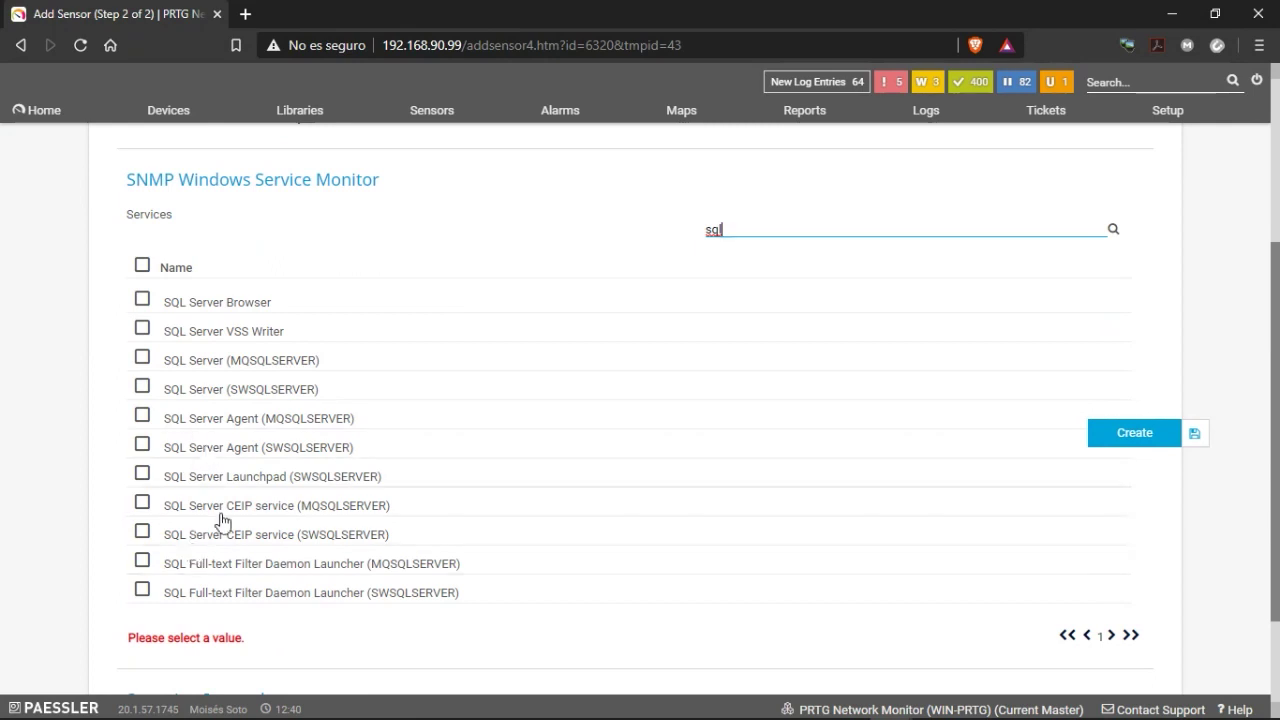
scroll(197, 565, up, 1)
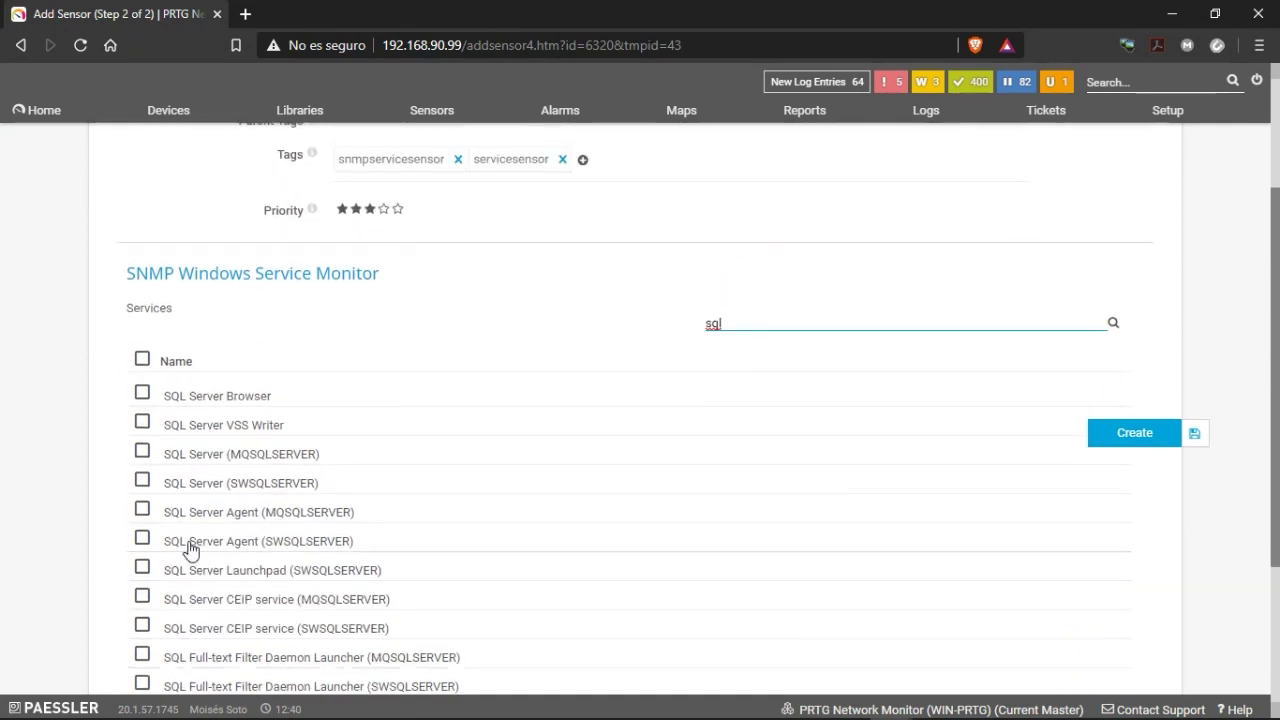
click(142, 452)
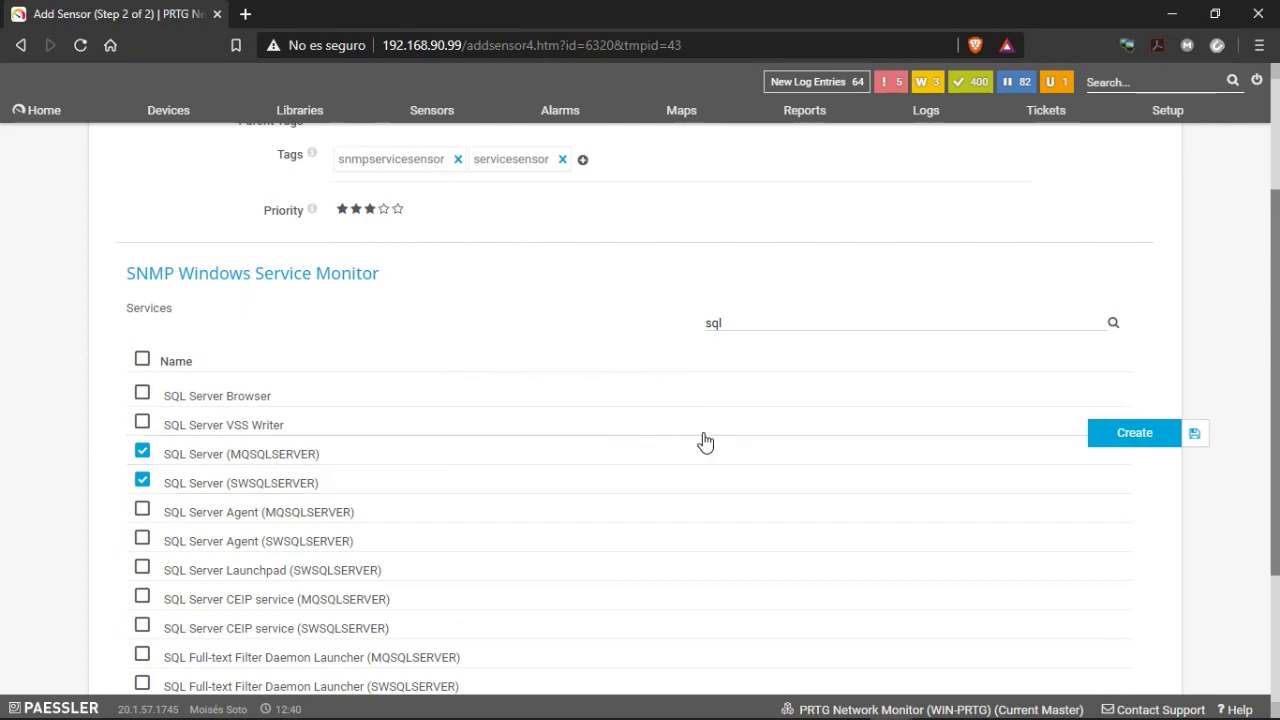
click(1131, 443)
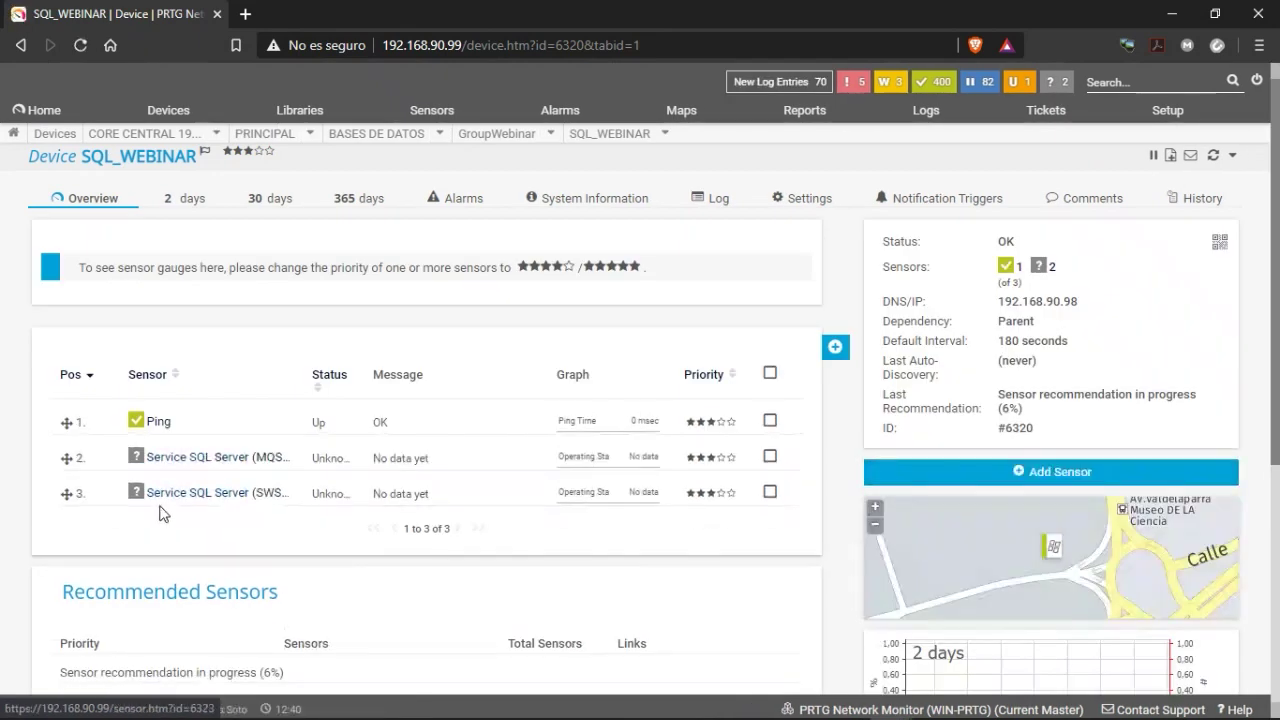
Rescan the new SQL Server service sensors with Scan Now.
right_click(128, 470)
click(94, 565)
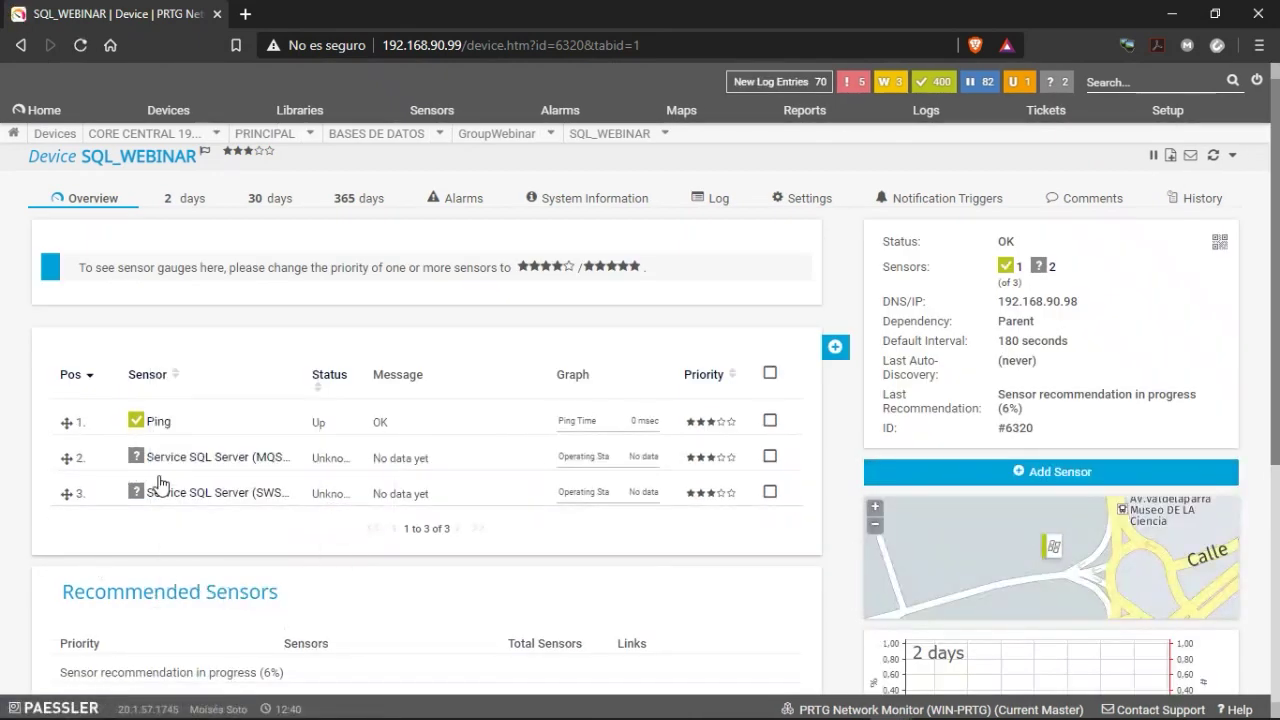
right_click(179, 461)
click(218, 370)
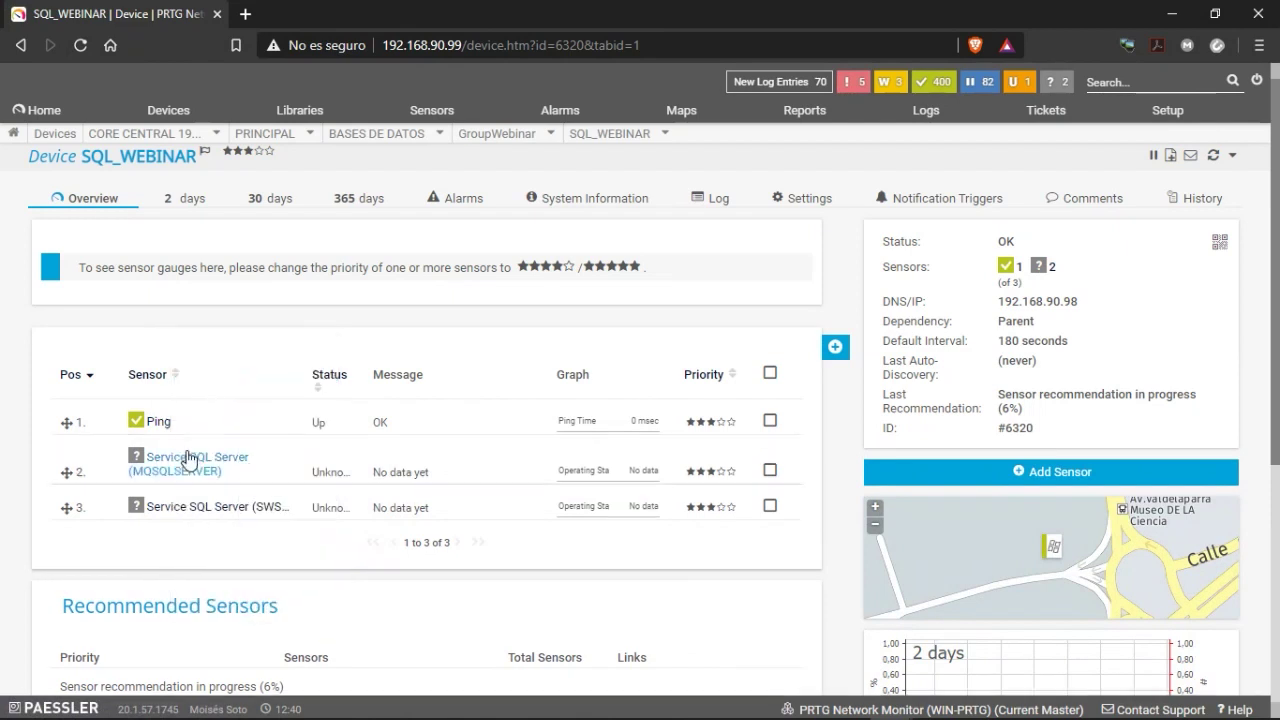
right_click(179, 468)
click(206, 375)
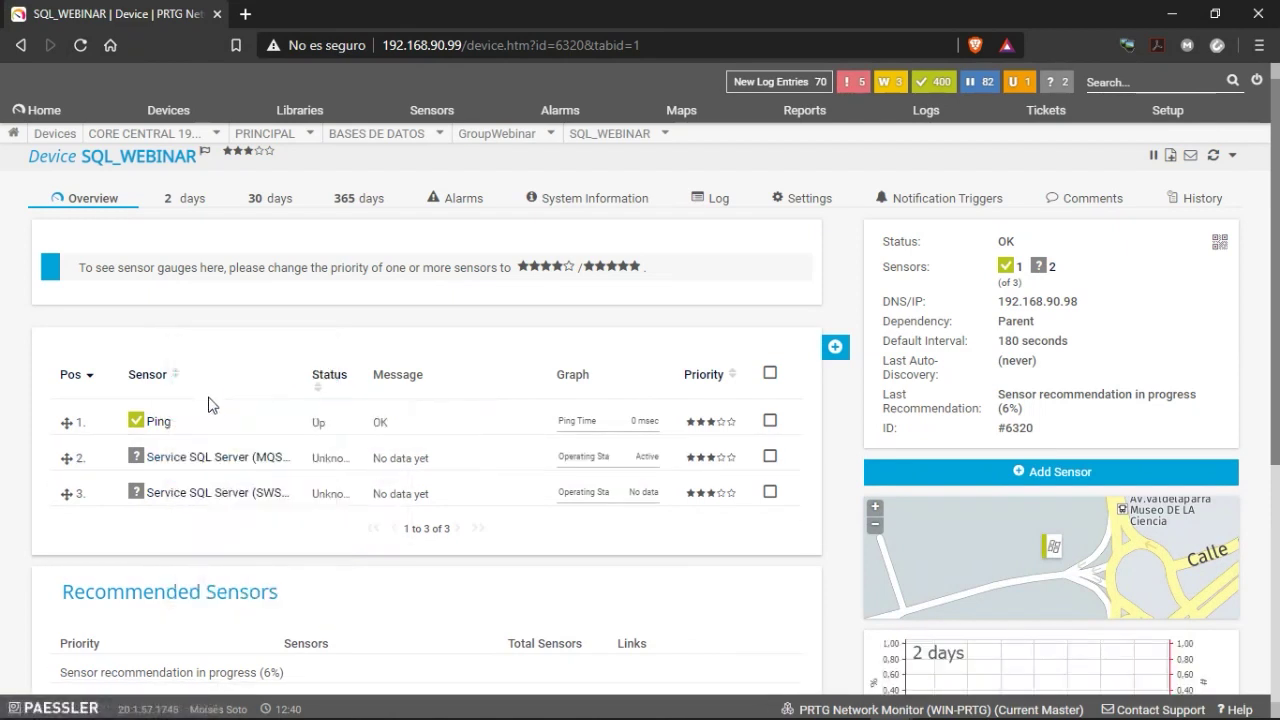
Inspect the Service SQL Server (MQSQLSERVER) sensor, then return to the SQL_WEBINAR device overview.
click(175, 466)
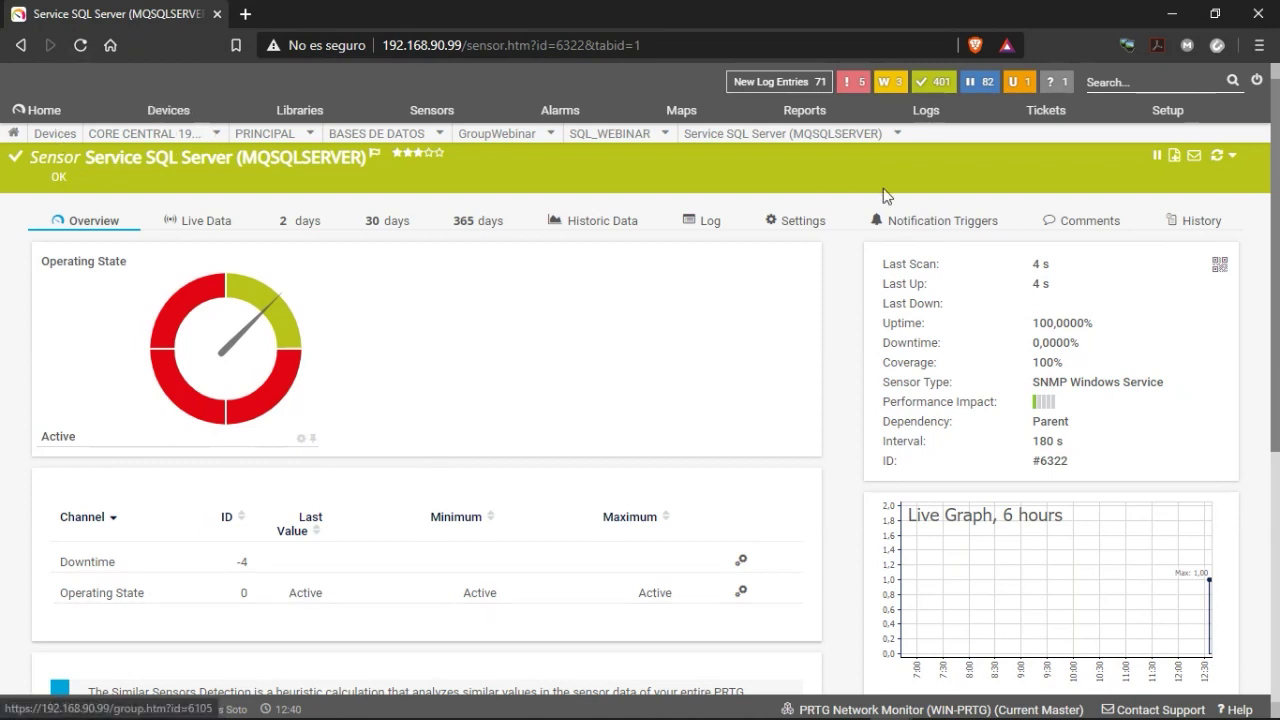
click(793, 224)
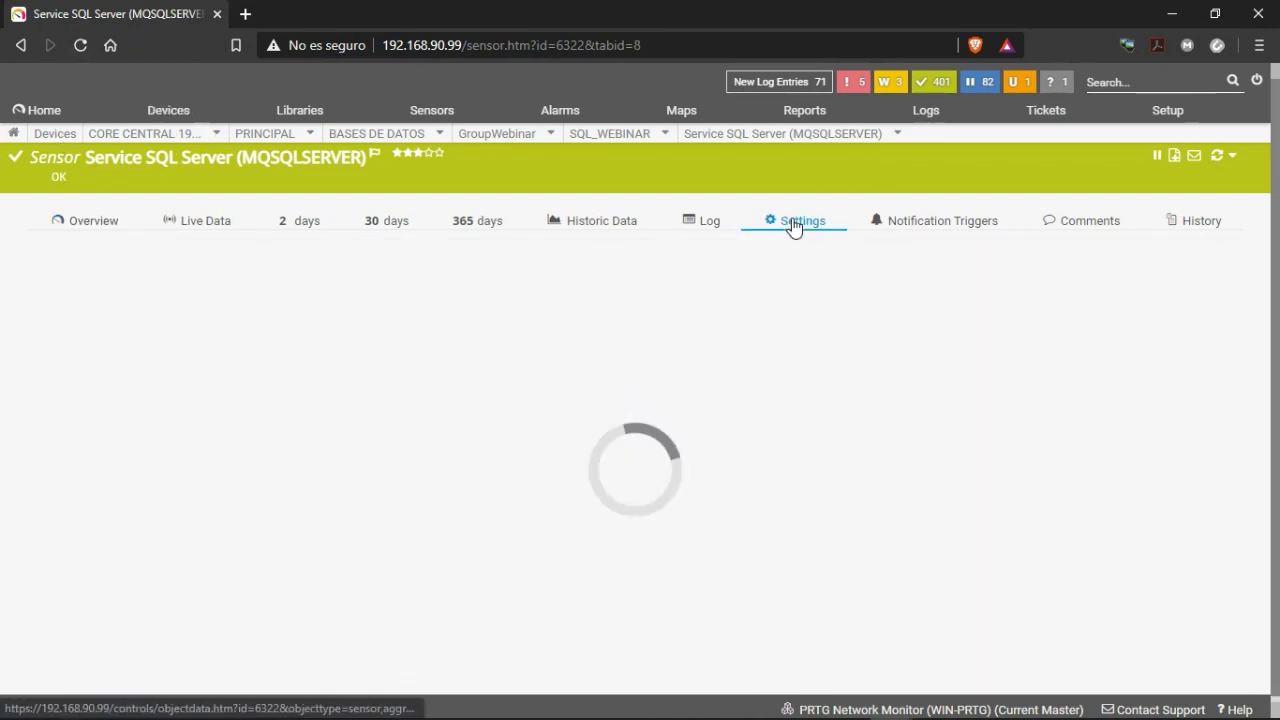
click(97, 224)
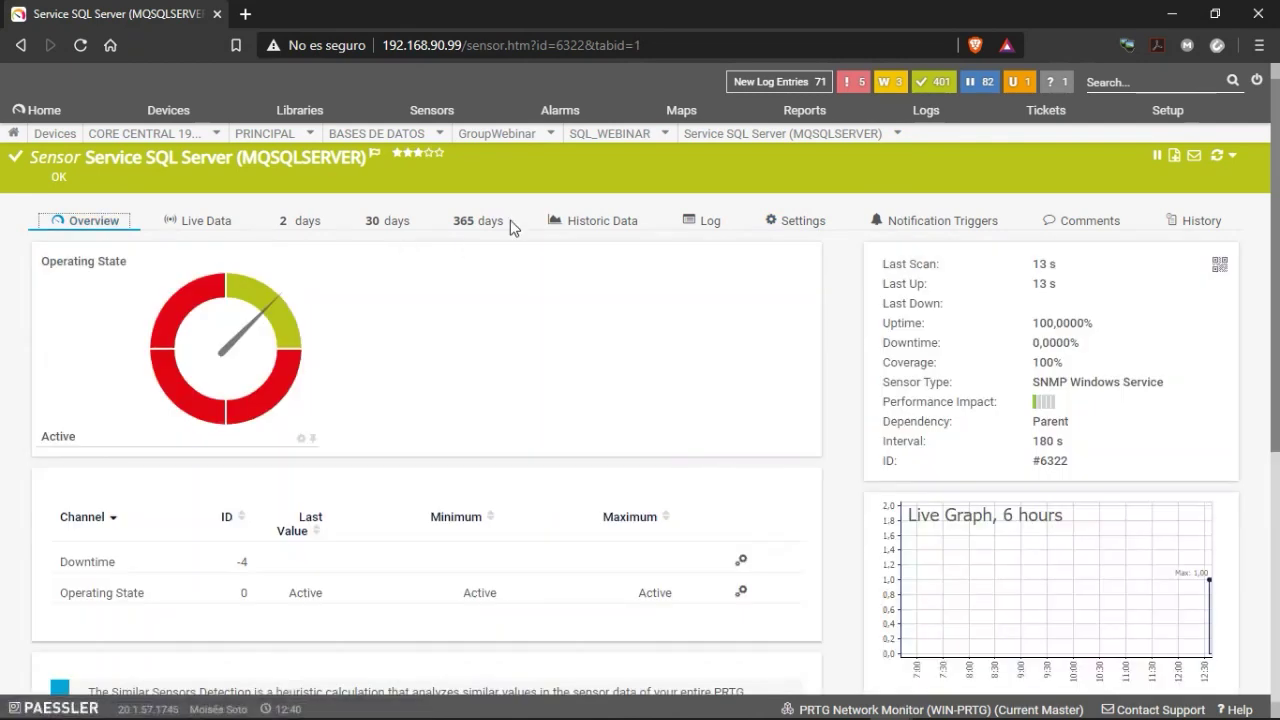
click(662, 138)
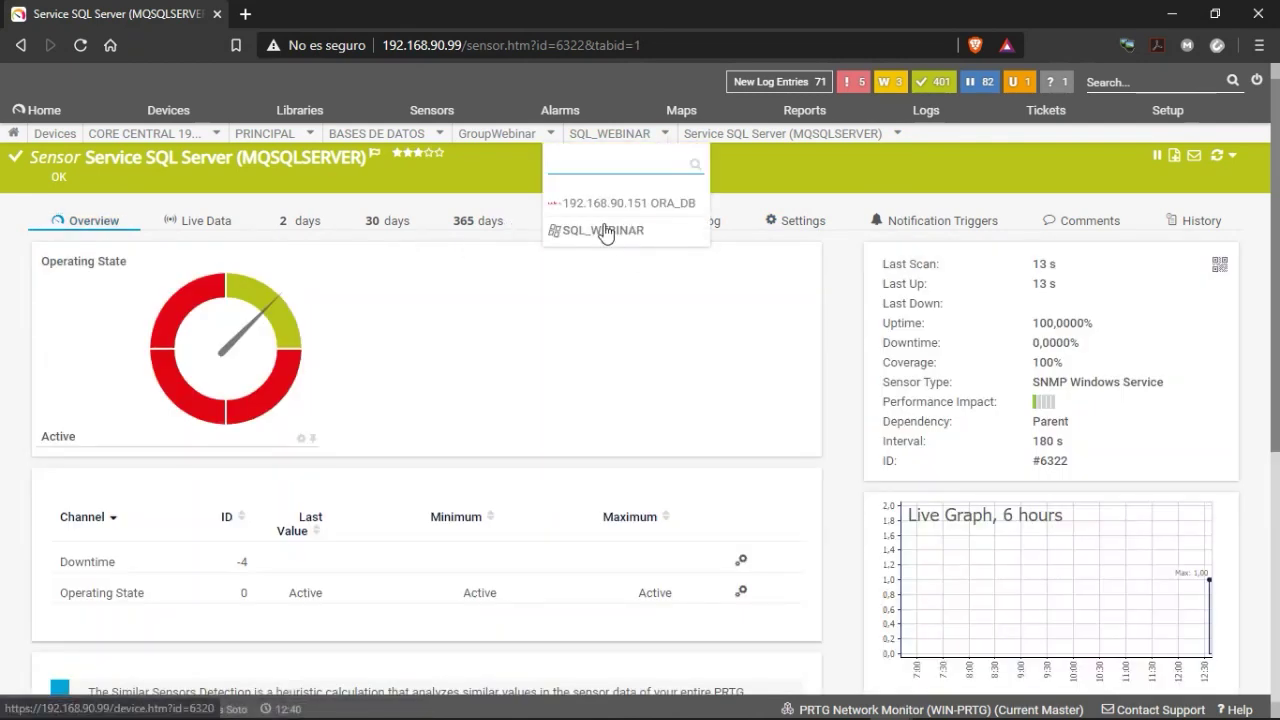
click(600, 234)
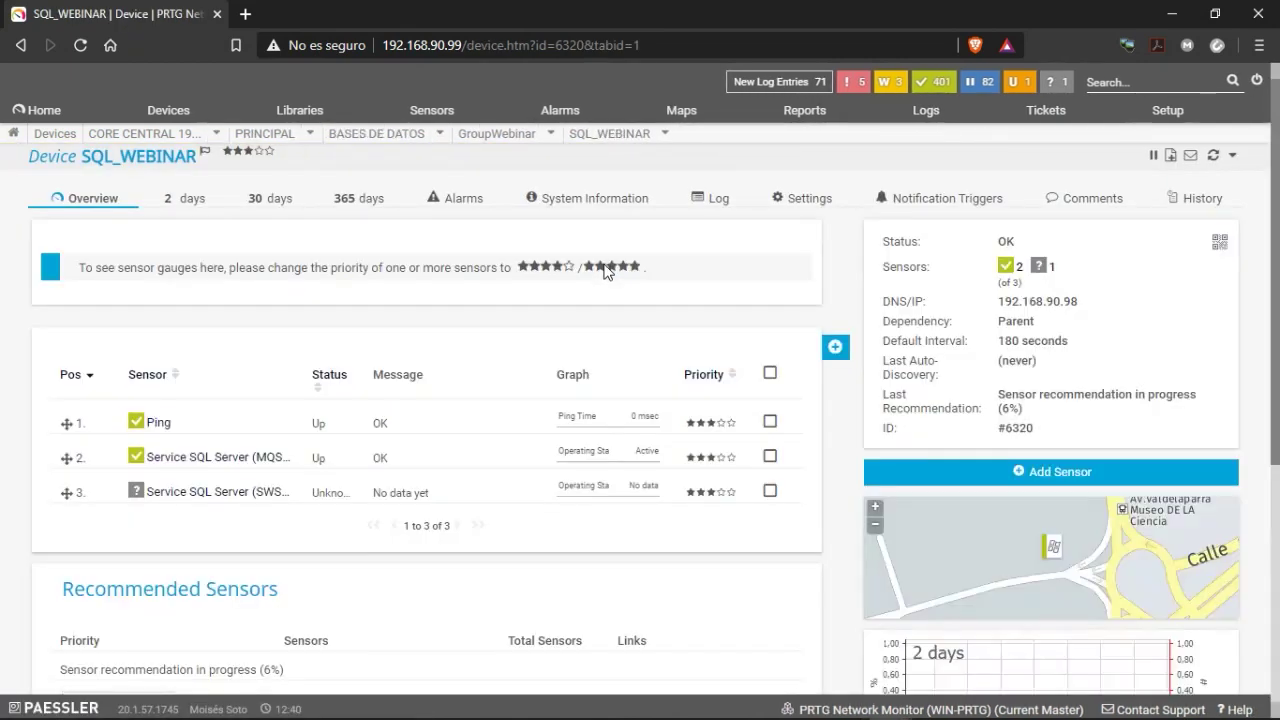
right_click(211, 491)
click(238, 372)
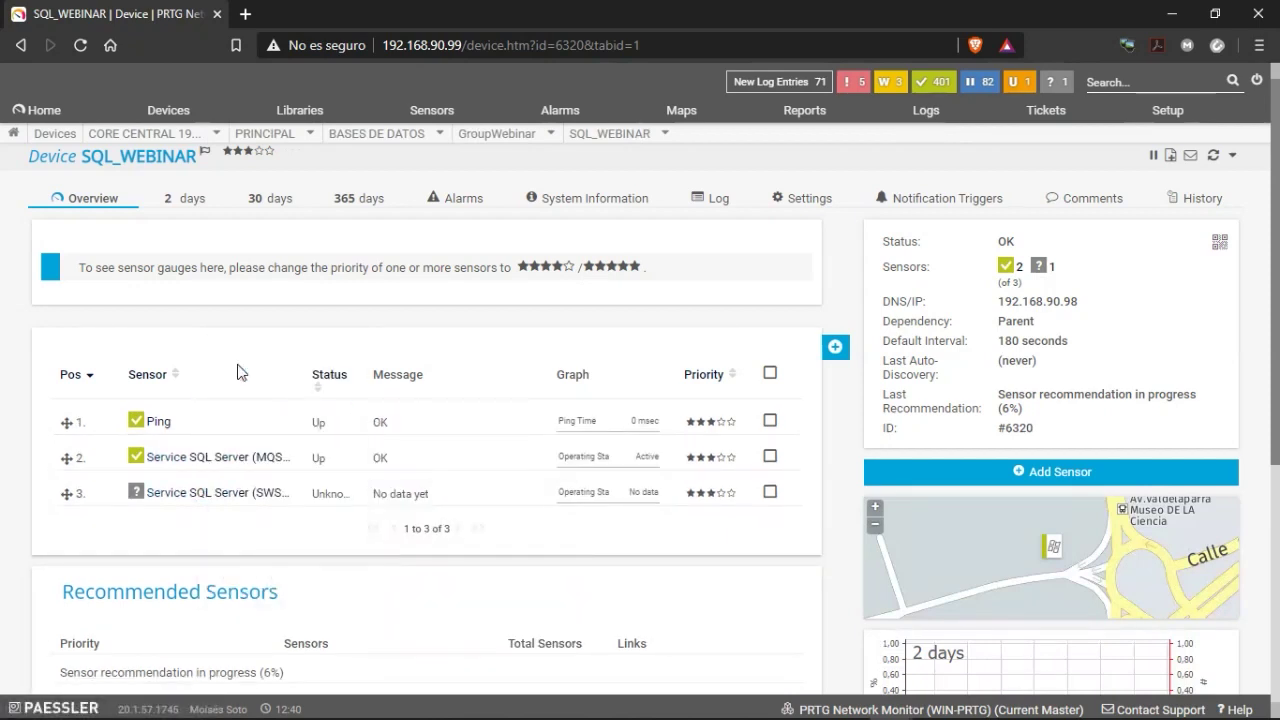
right_click(183, 494)
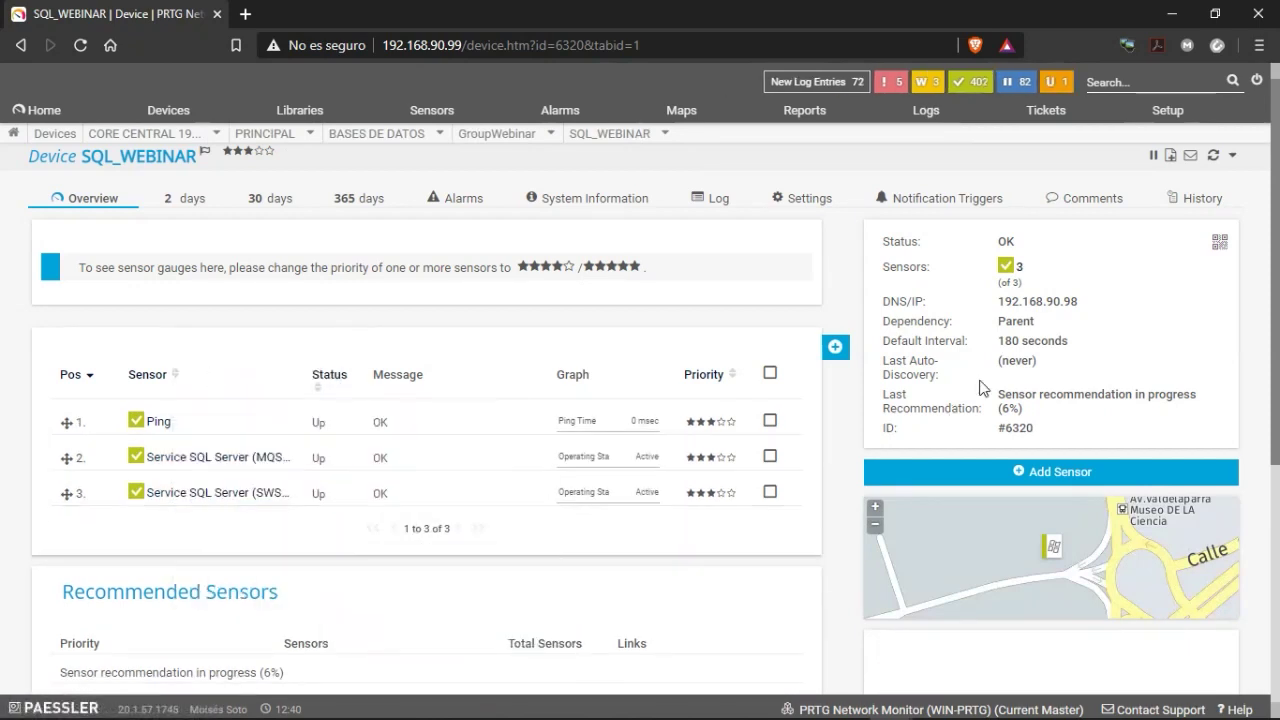
Add a sensor to SQL_WEBINAR filtered to Database targets and browse the 14 matching types.
click(784, 350)
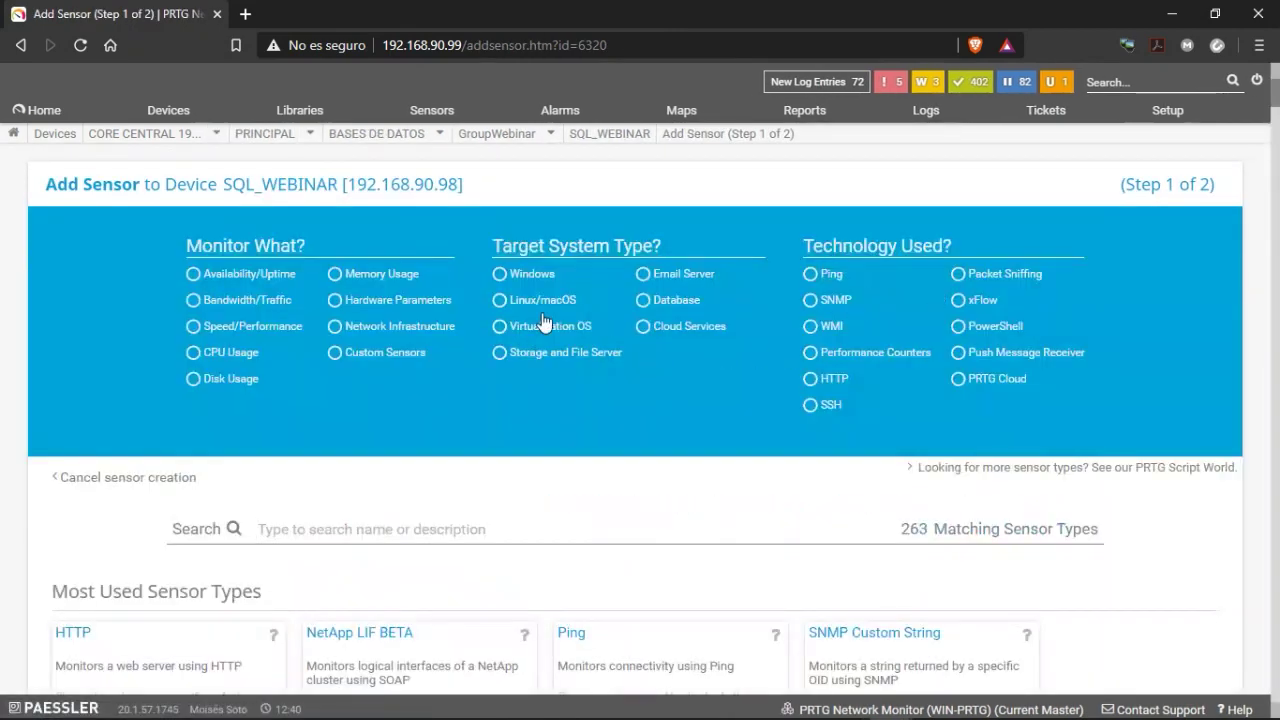
click(656, 301)
scroll(586, 468, down, 6)
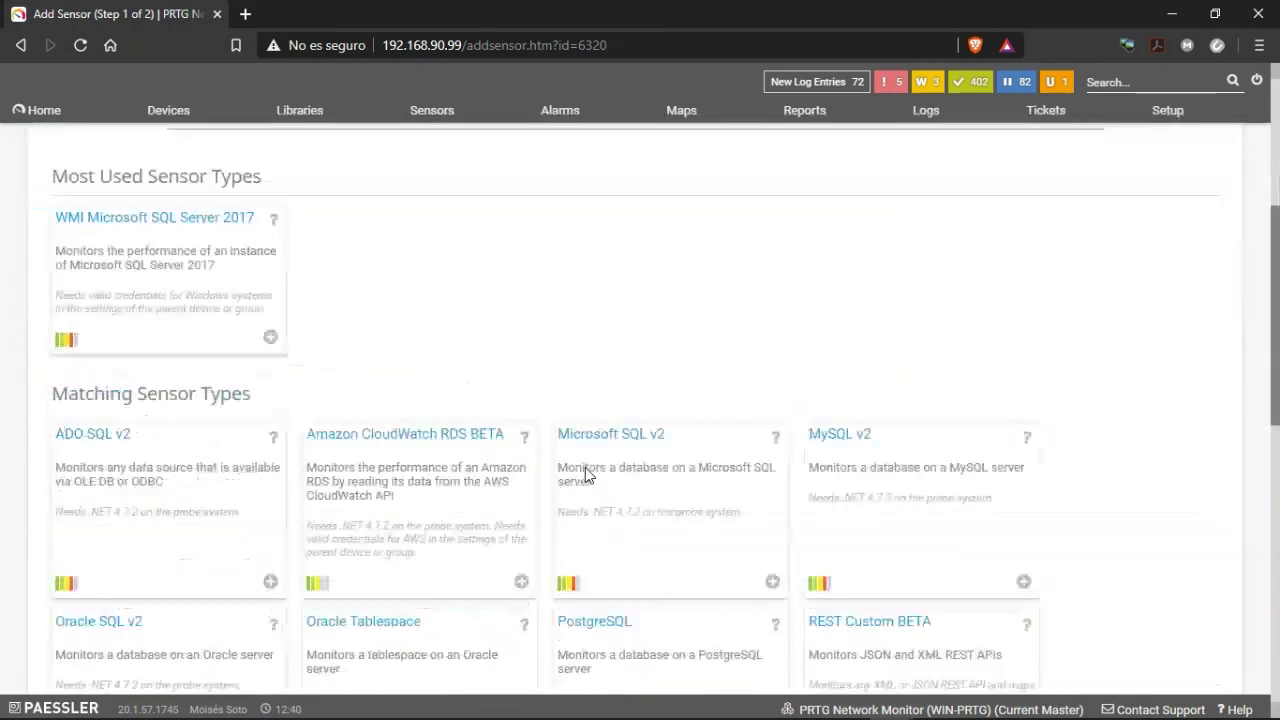
scroll(588, 470, up, 4)
scroll(588, 470, down, 2)
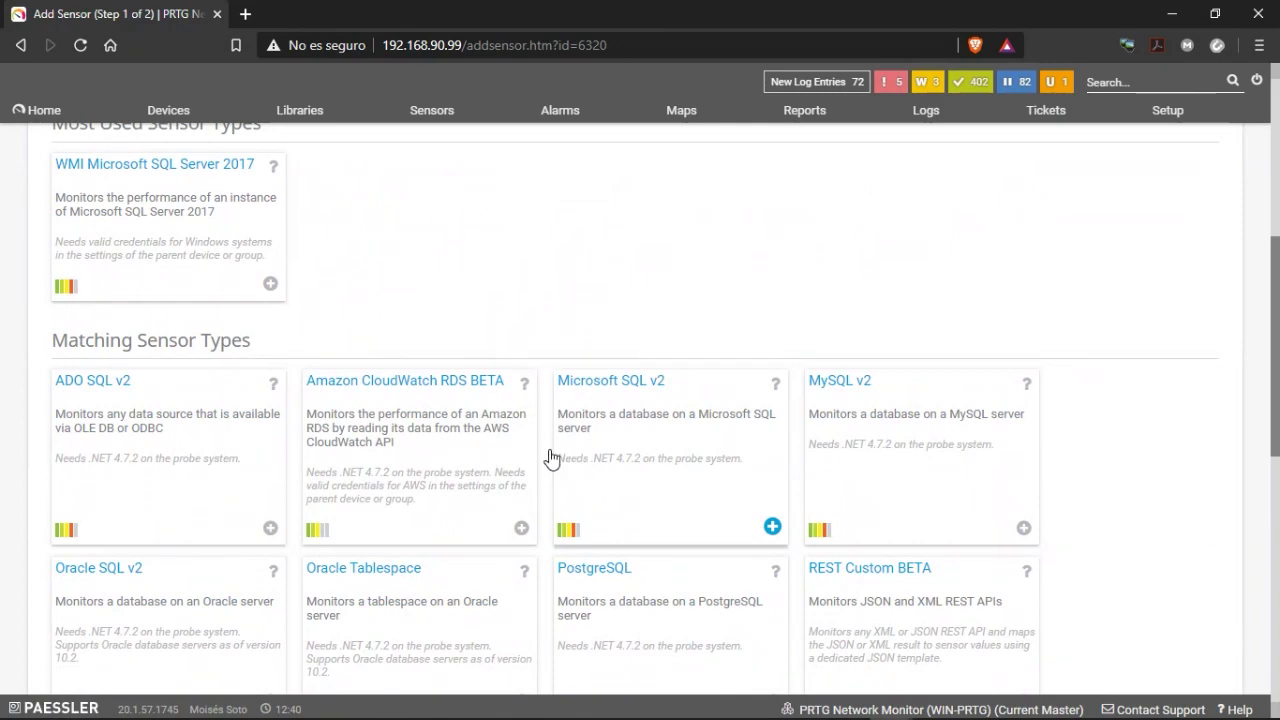
scroll(552, 460, down, 3)
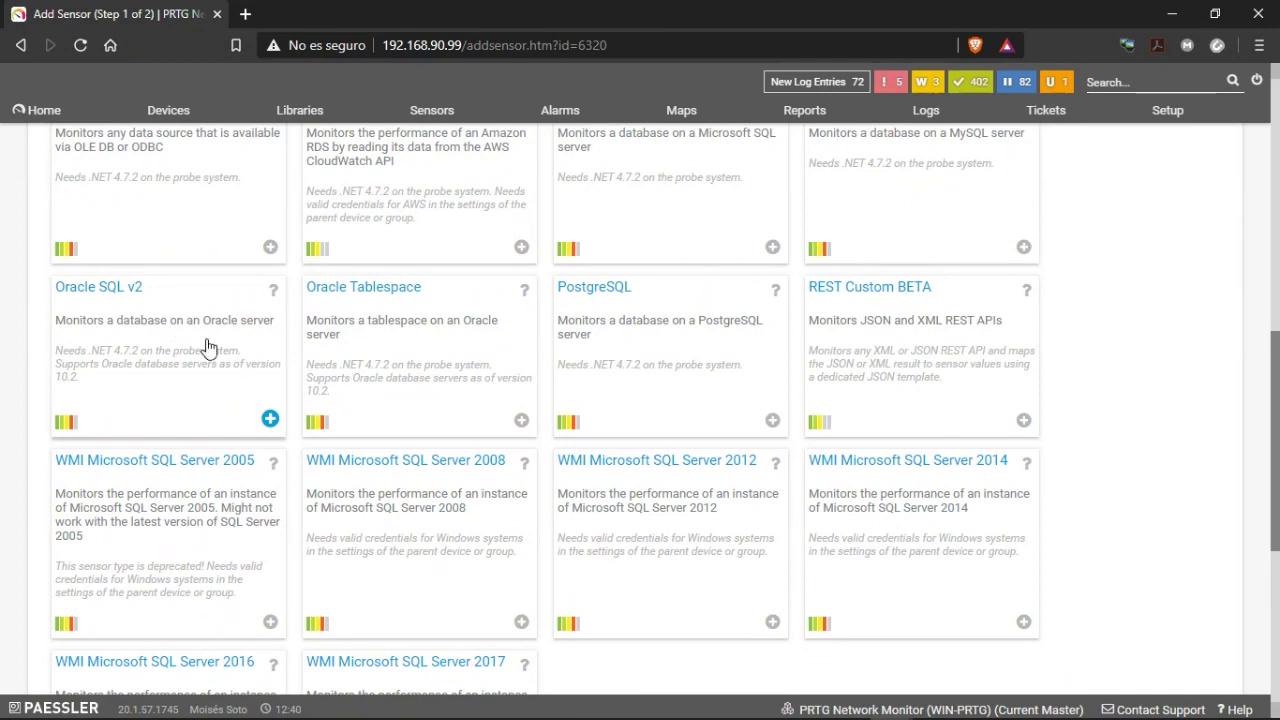
scroll(243, 383, up, 4)
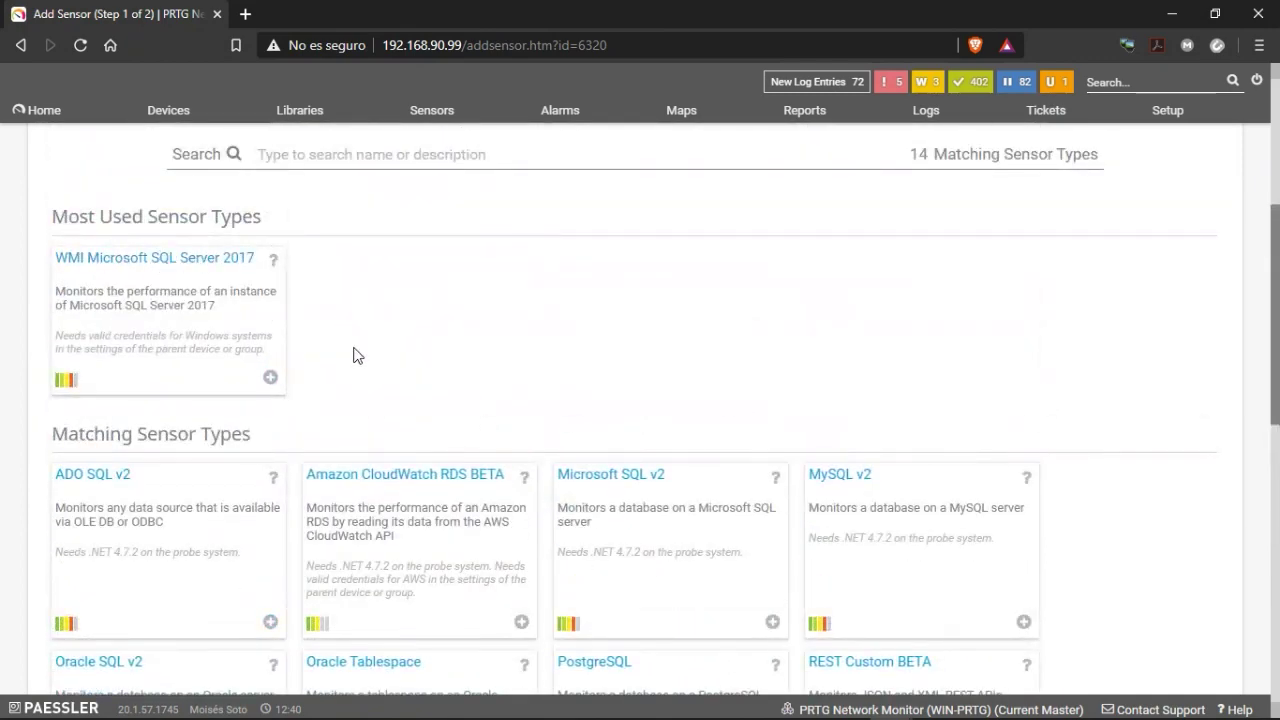
scroll(360, 355, down, 1)
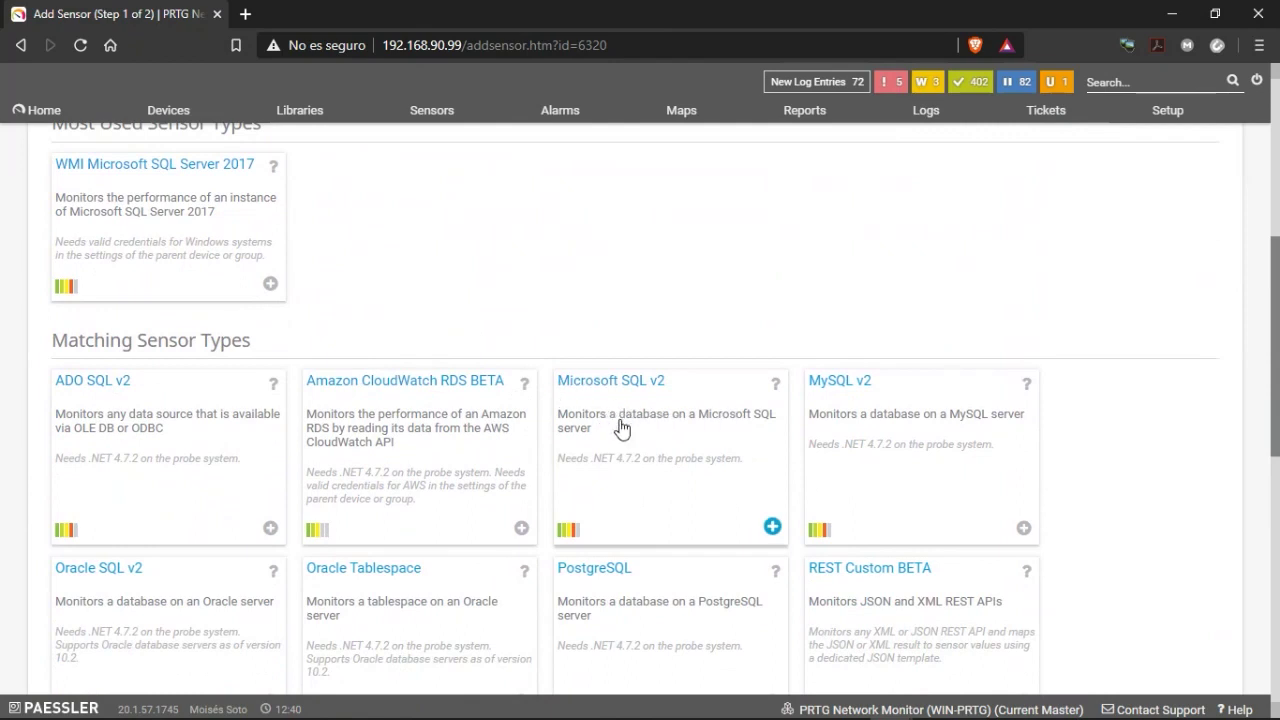
Pick the Microsoft SQL v2 sensor type and inspect its Database field and available SQL query files.
click(662, 452)
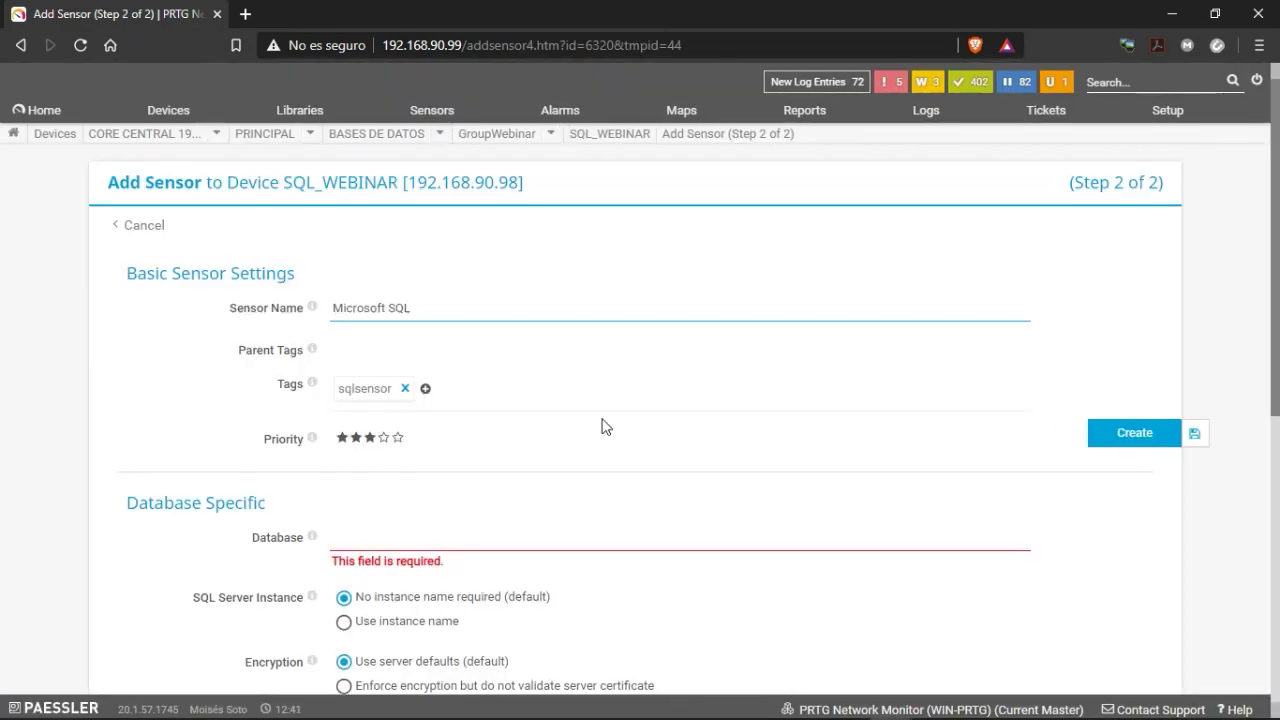
scroll(605, 440, down, 1)
click(352, 447)
scroll(340, 443, down, 2)
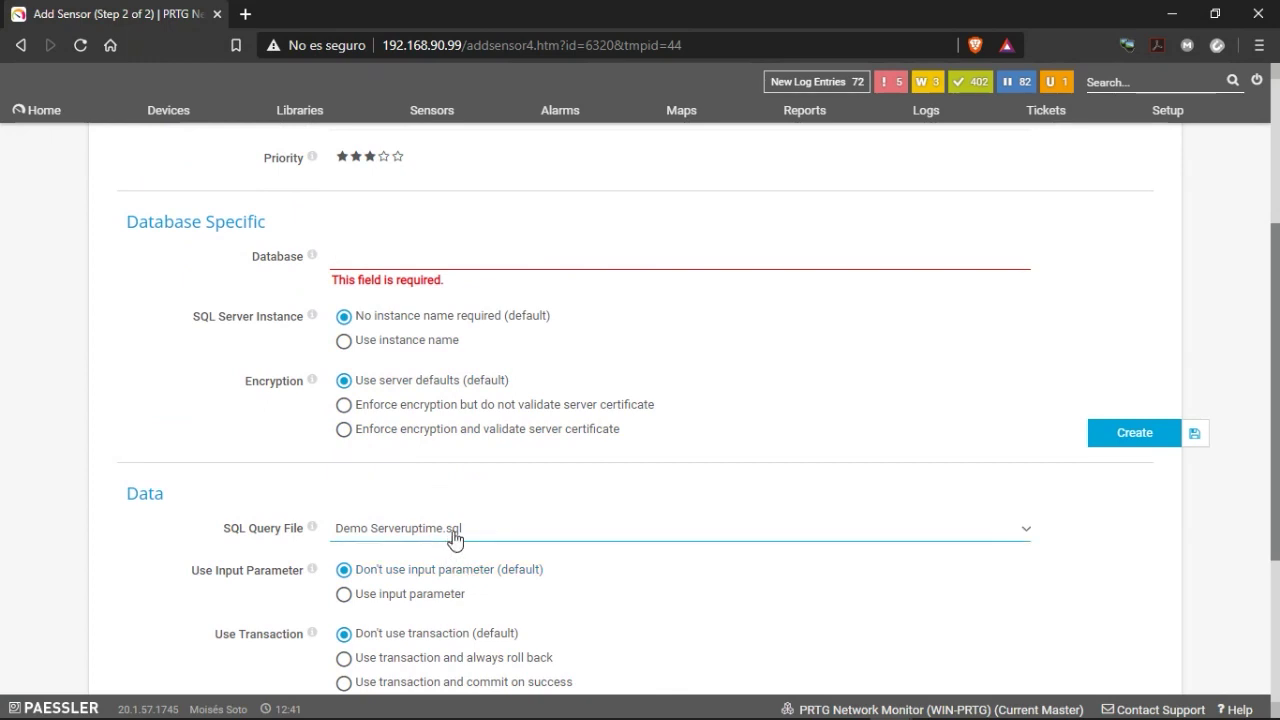
click(450, 530)
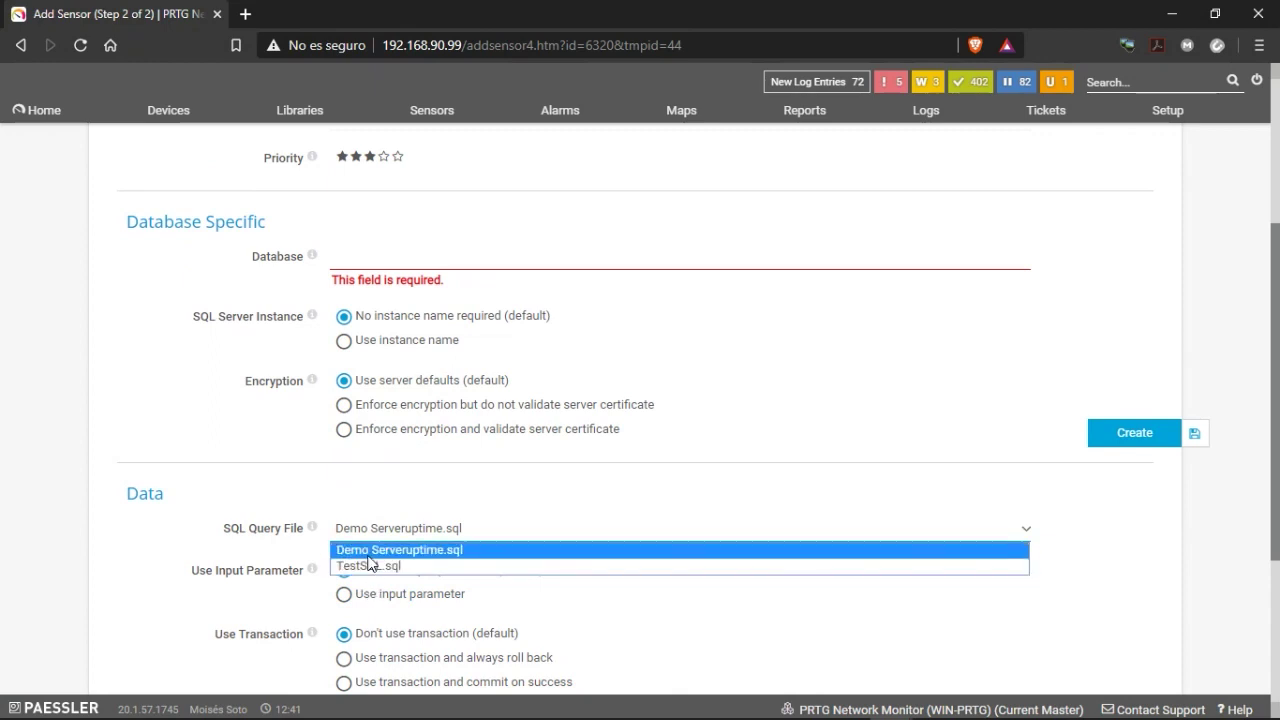
scroll(380, 445, up, 3)
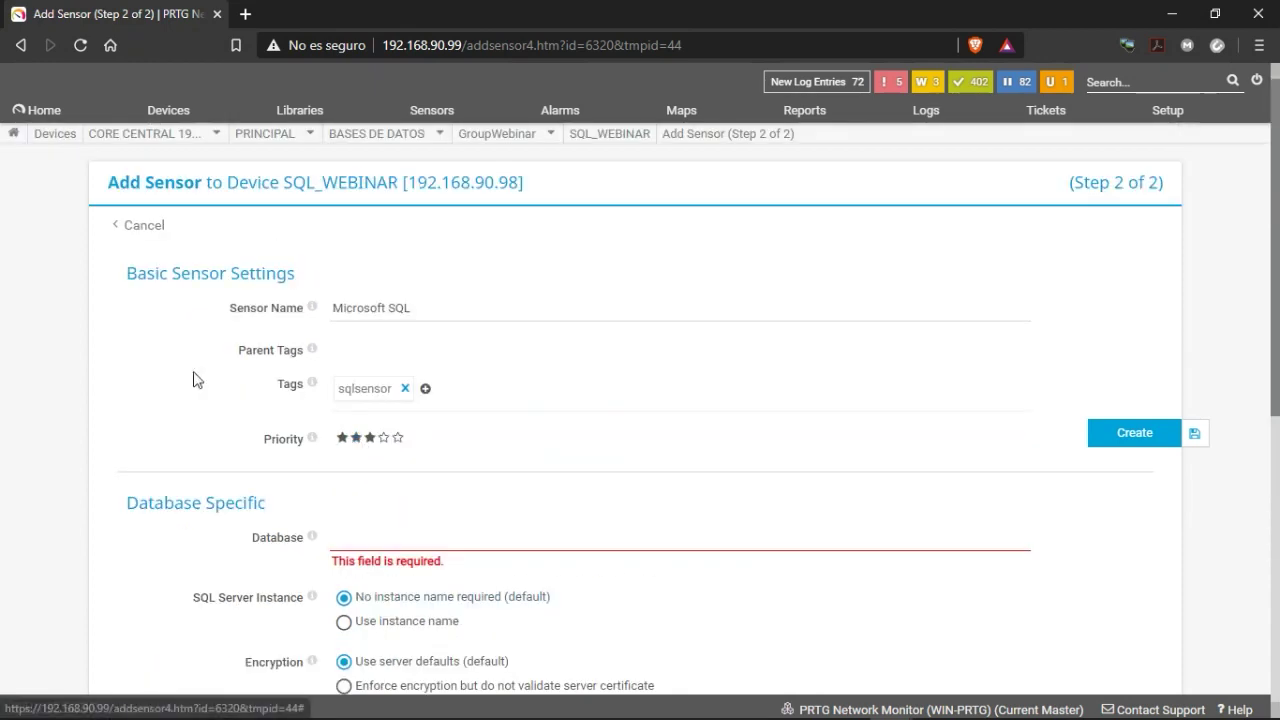
Abandon the Microsoft SQL v2 setup, filter to Database sensors, and cancel preparing WMI Microsoft SQL Server 2017.
click(140, 228)
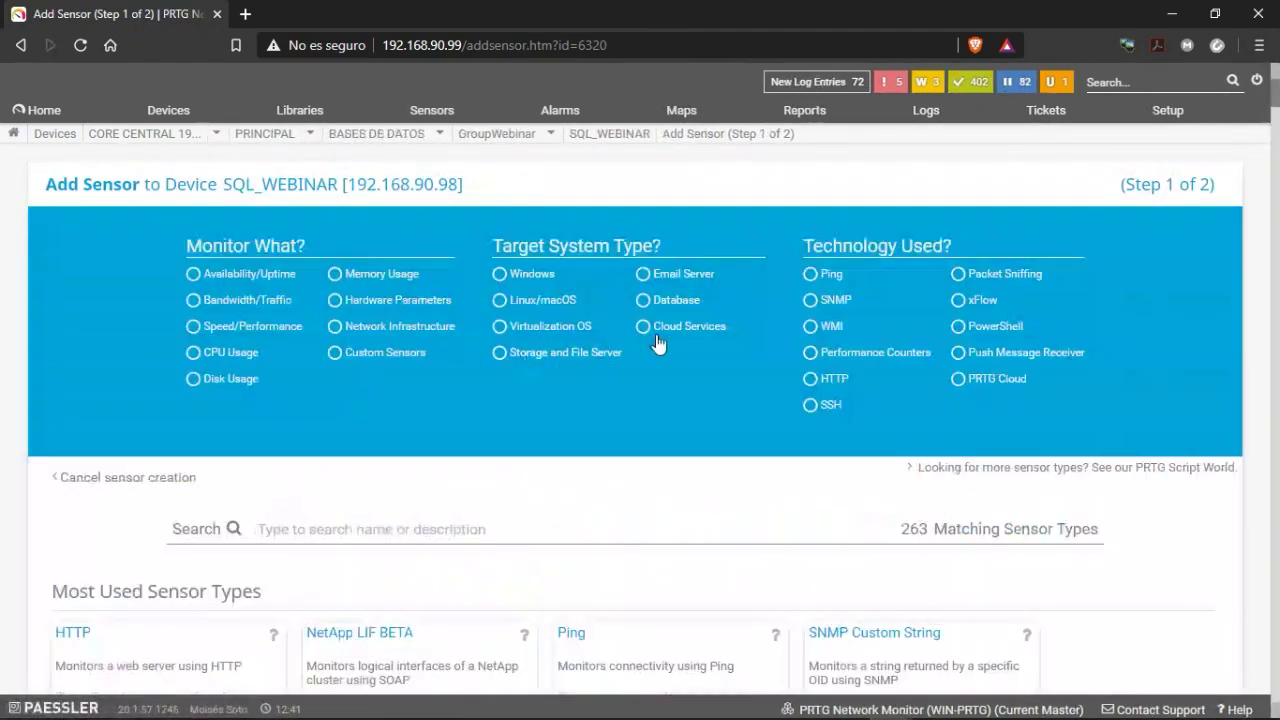
click(668, 301)
scroll(428, 507, down, 2)
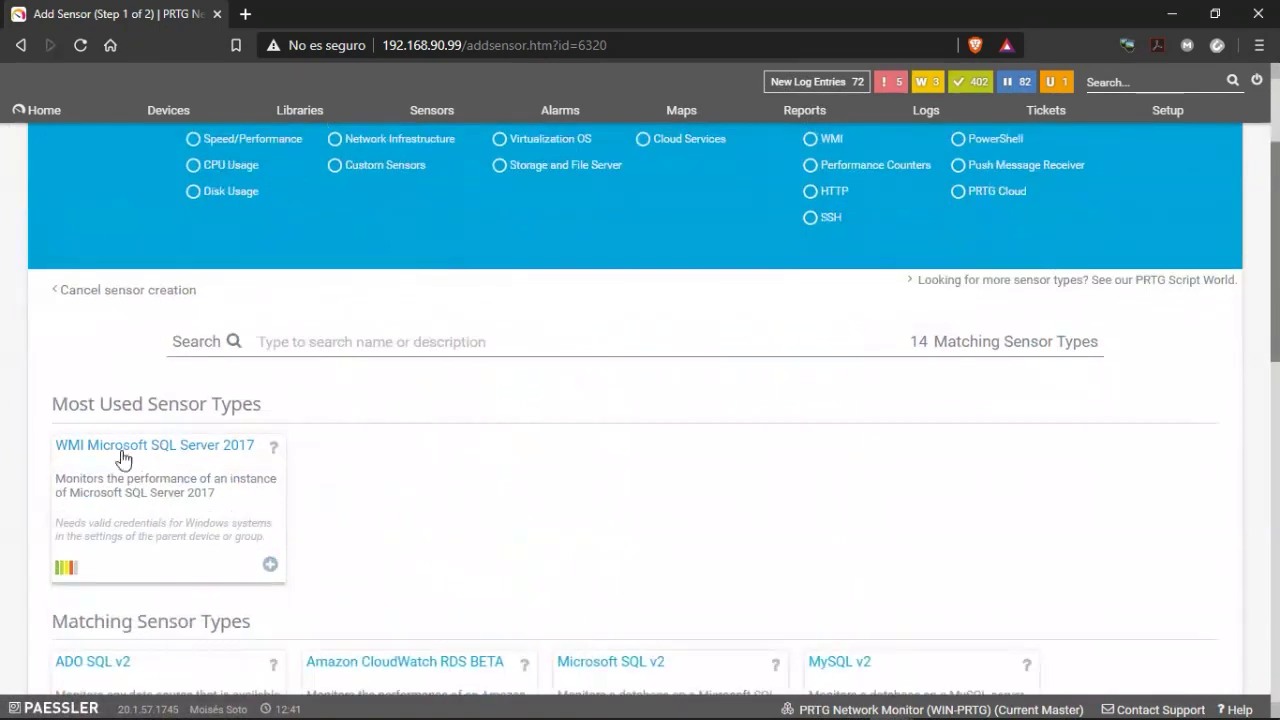
click(134, 500)
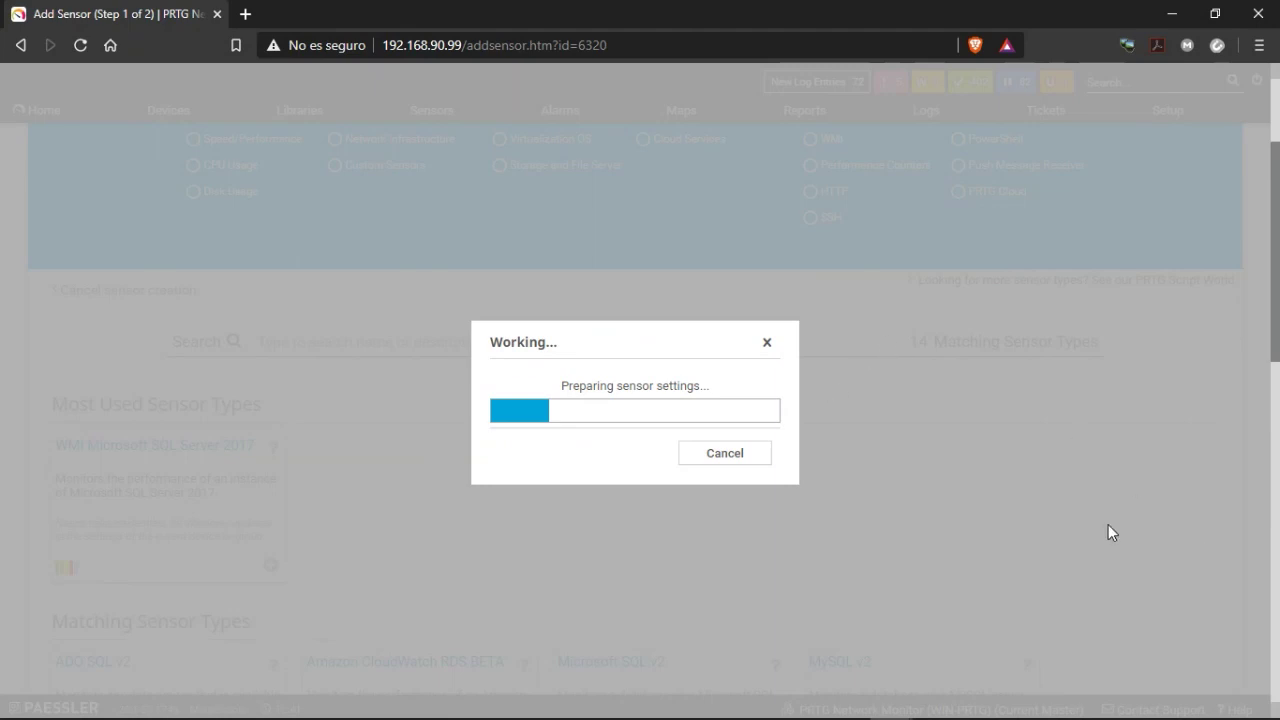
scroll(422, 400, down, 2)
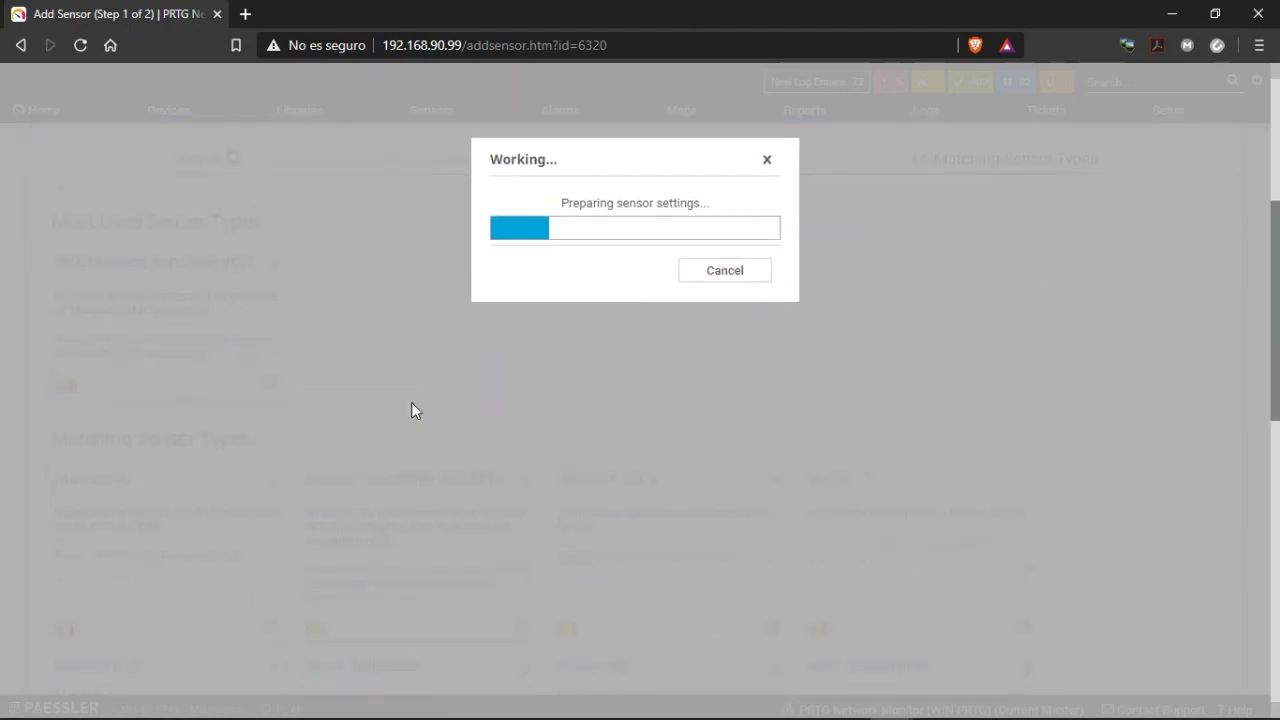
scroll(411, 409, up, 3)
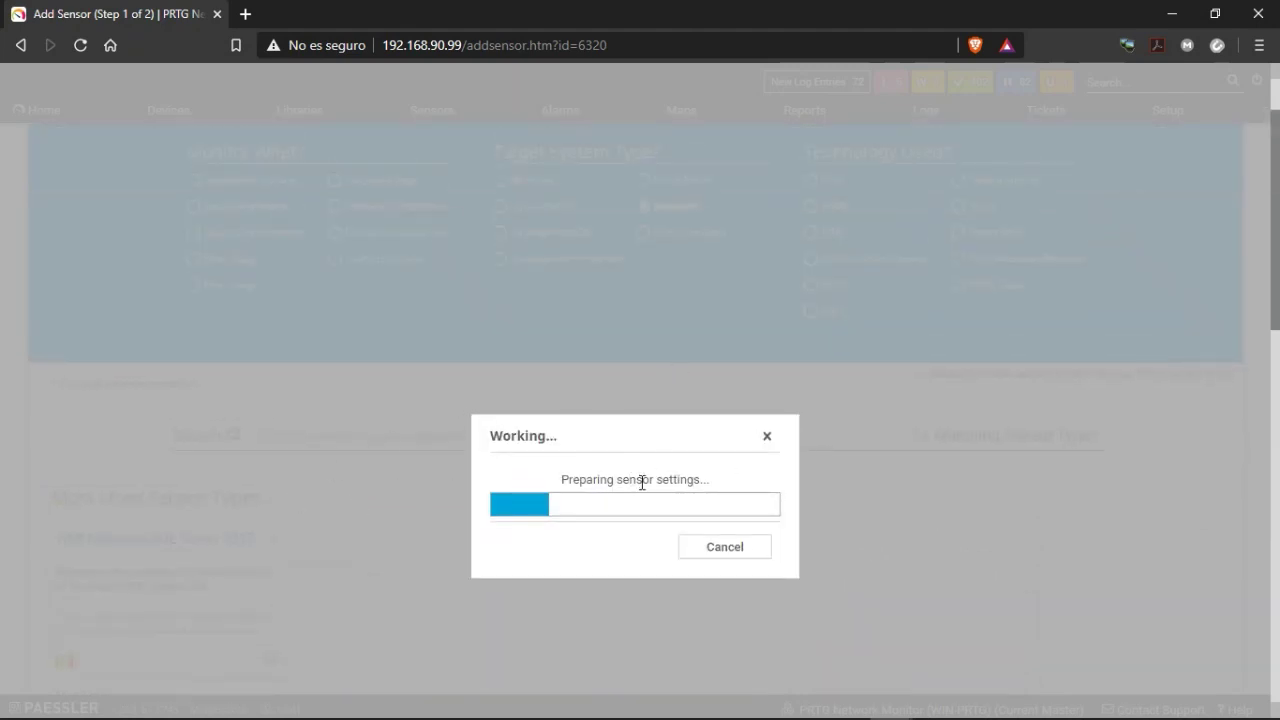
click(703, 547)
Choose WMI Microsoft SQL Server 2017 again and cancel its preparation once more.
scroll(460, 472, down, 2)
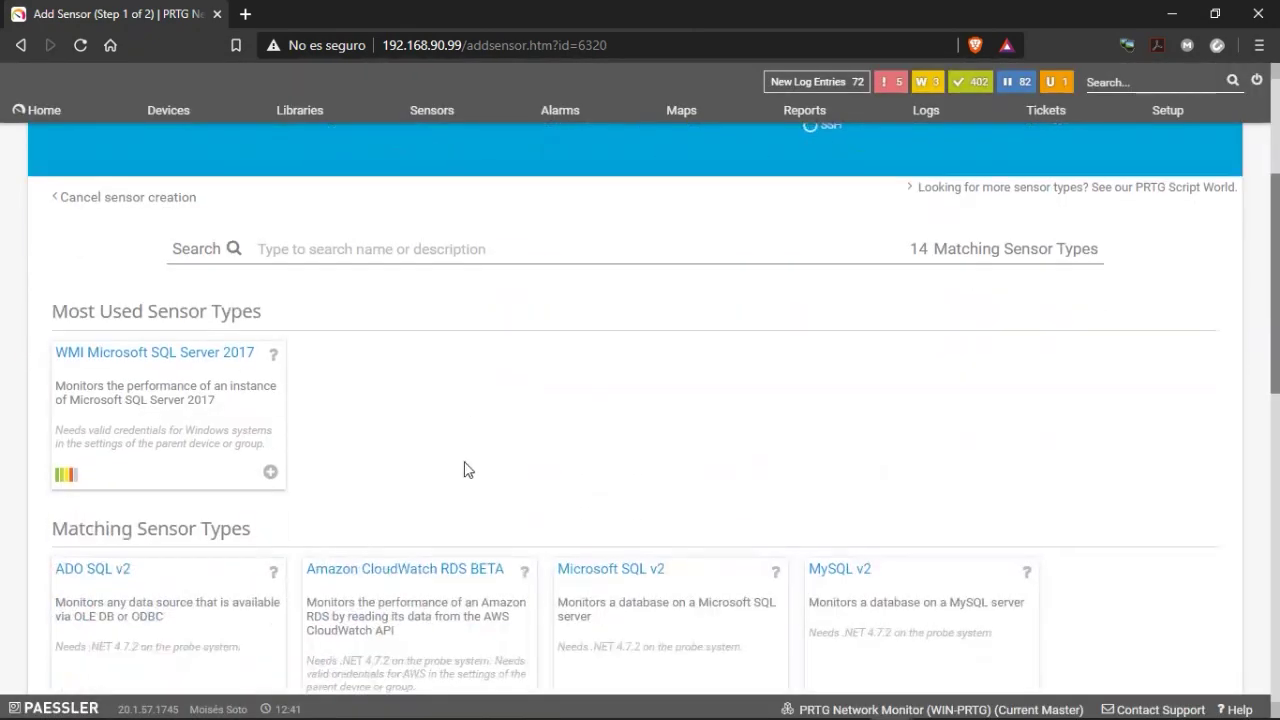
scroll(467, 470, up, 3)
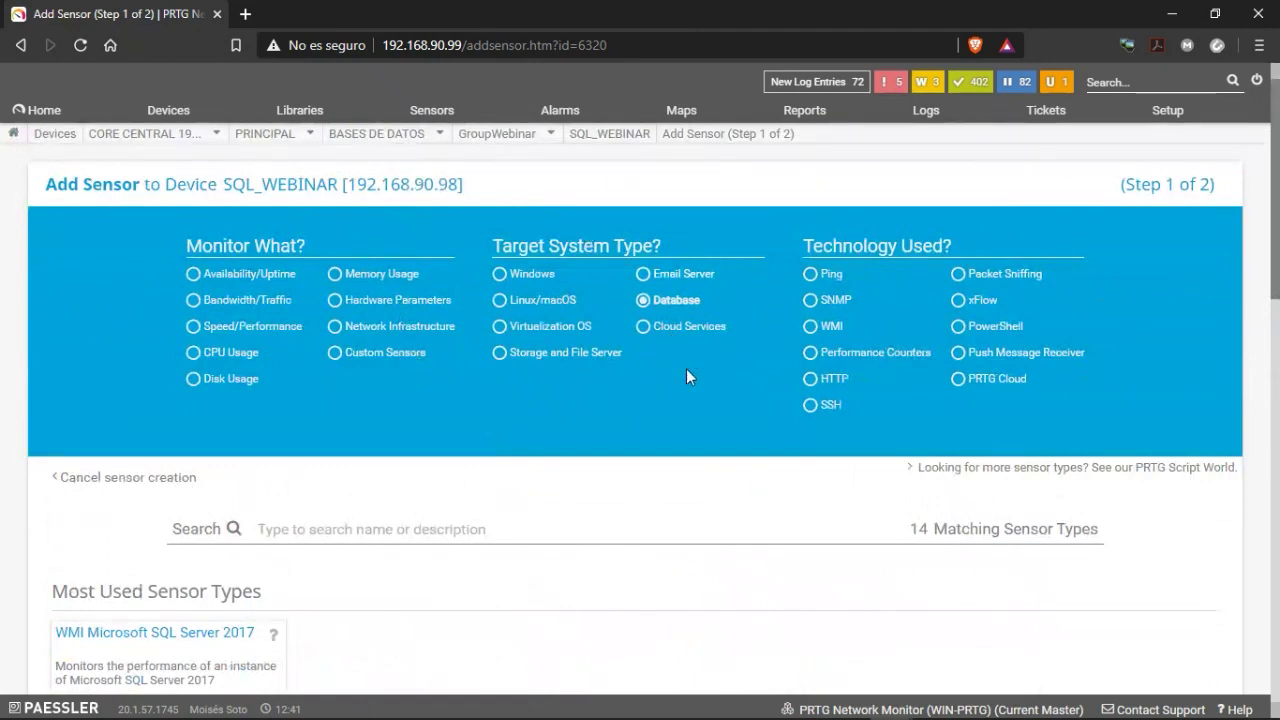
scroll(700, 390, down, 8)
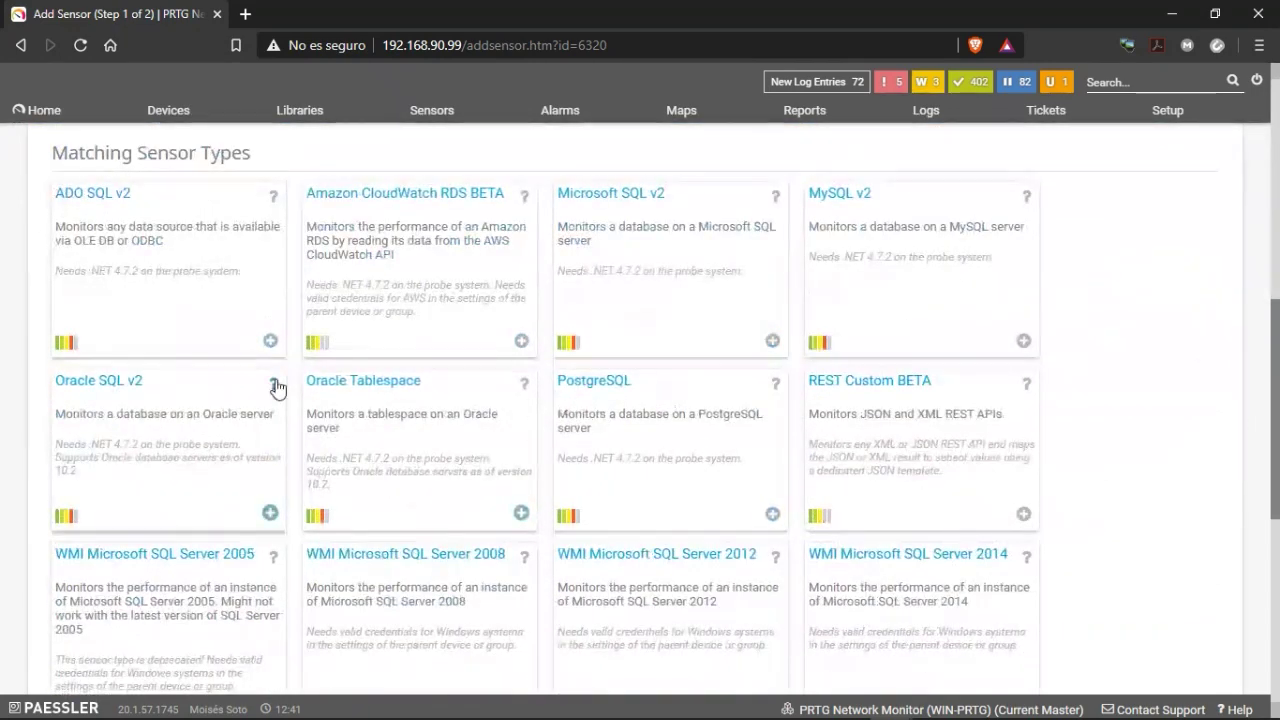
scroll(120, 371, up, 3)
click(250, 484)
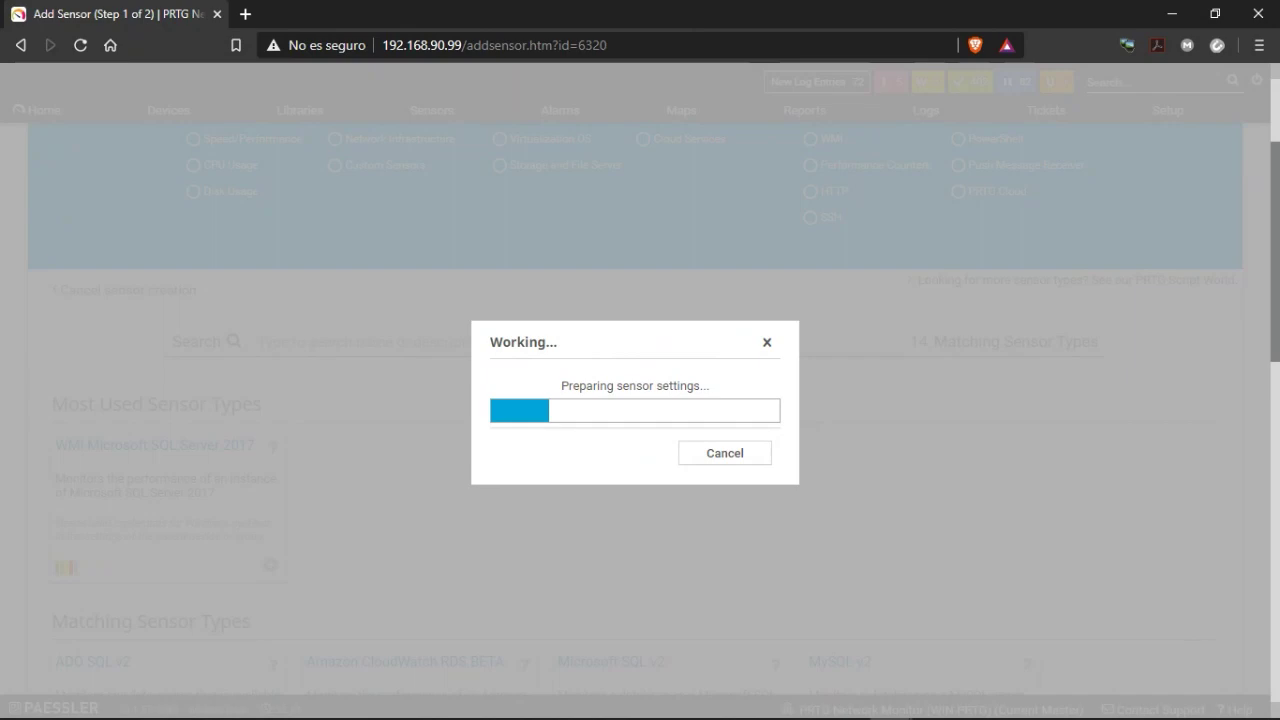
click(727, 456)
scroll(238, 323, up, 2)
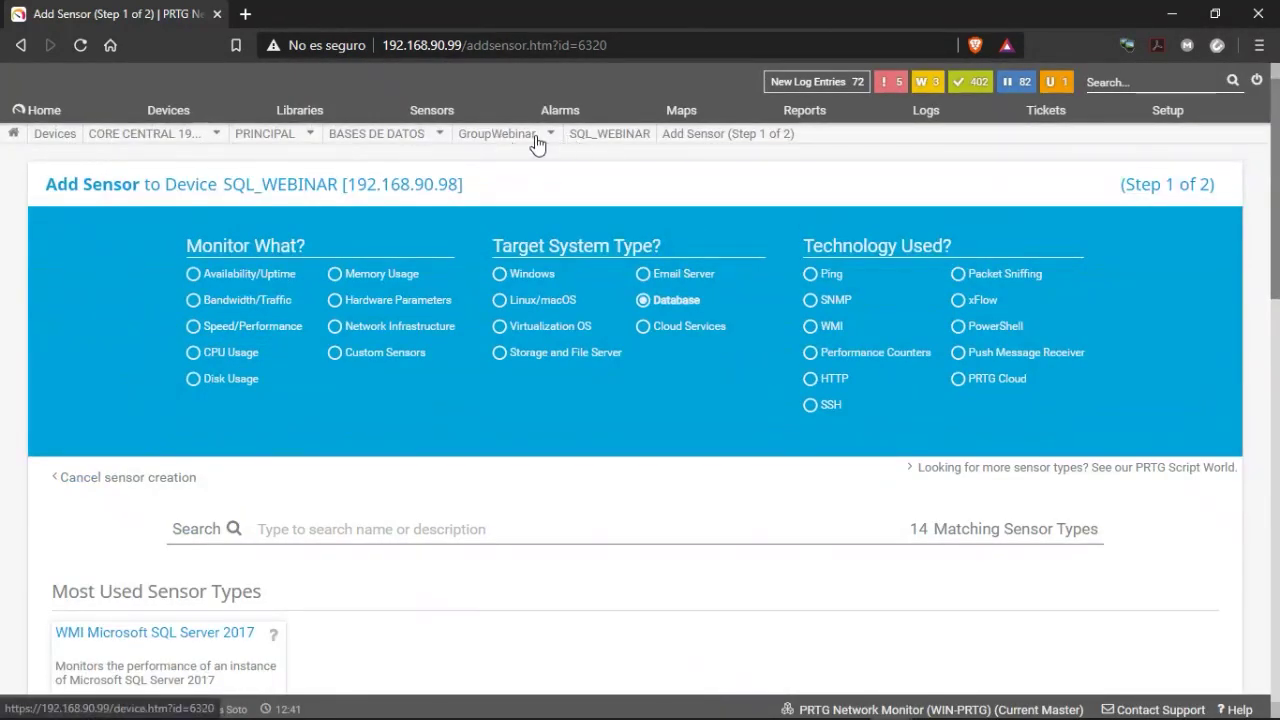
mouse_move(405, 144)
click(320, 205)
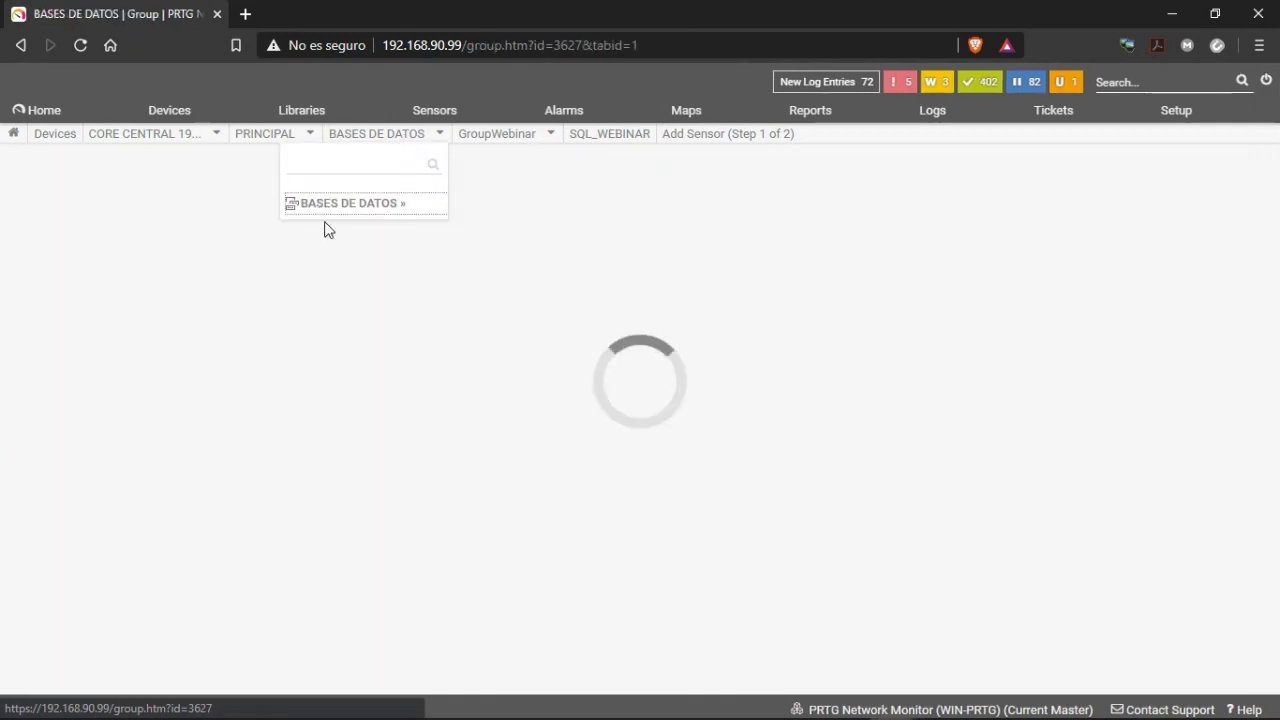
scroll(315, 414, down, 3)
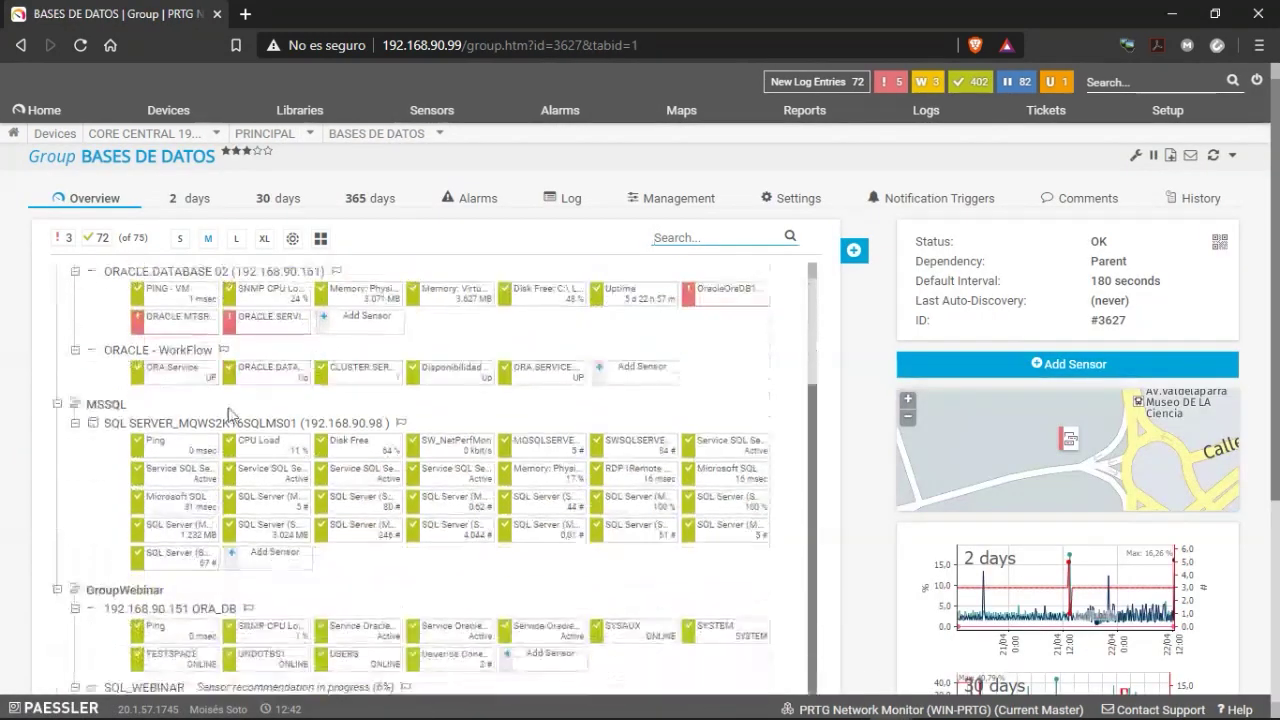
click(143, 427)
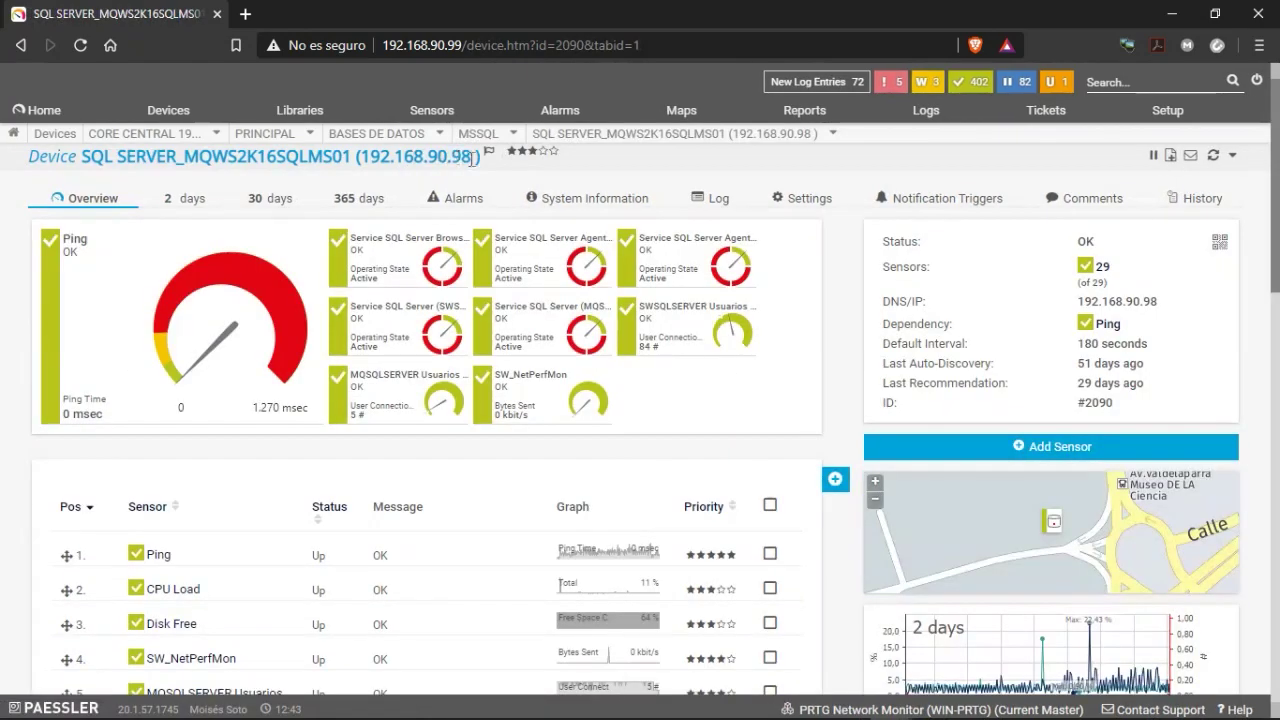
scroll(443, 480, down, 4)
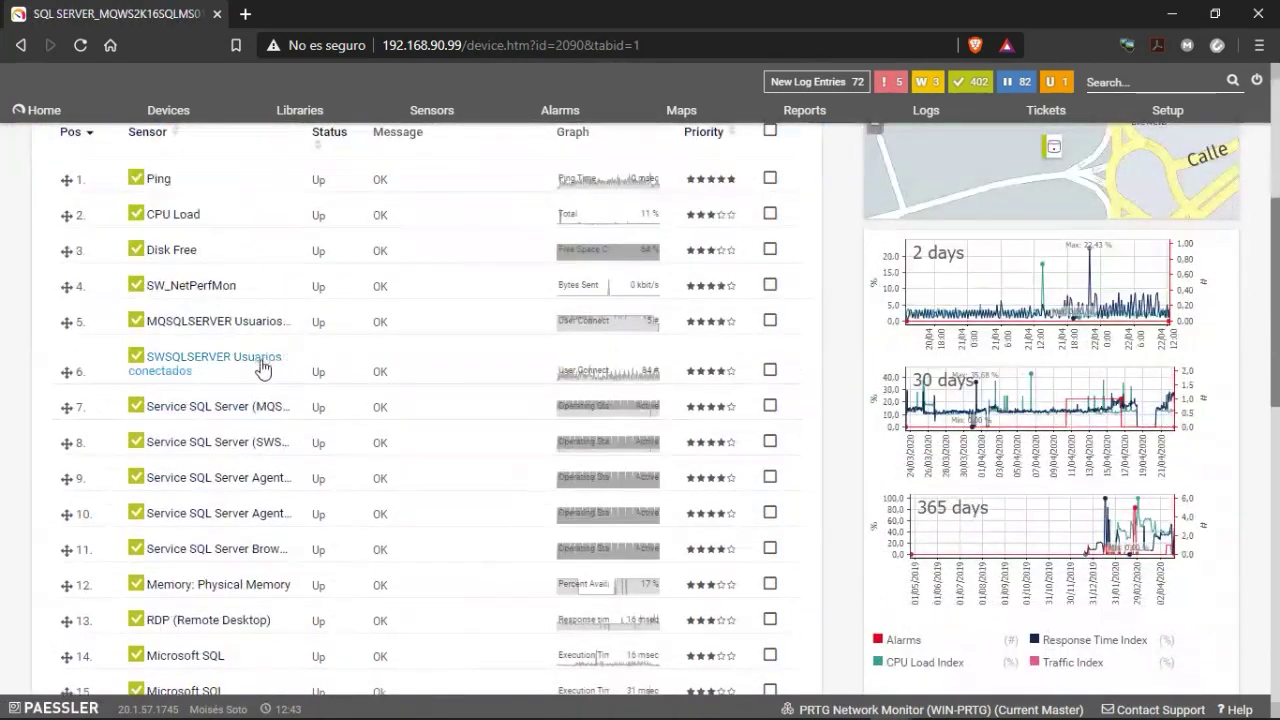
scroll(303, 331, up, 1)
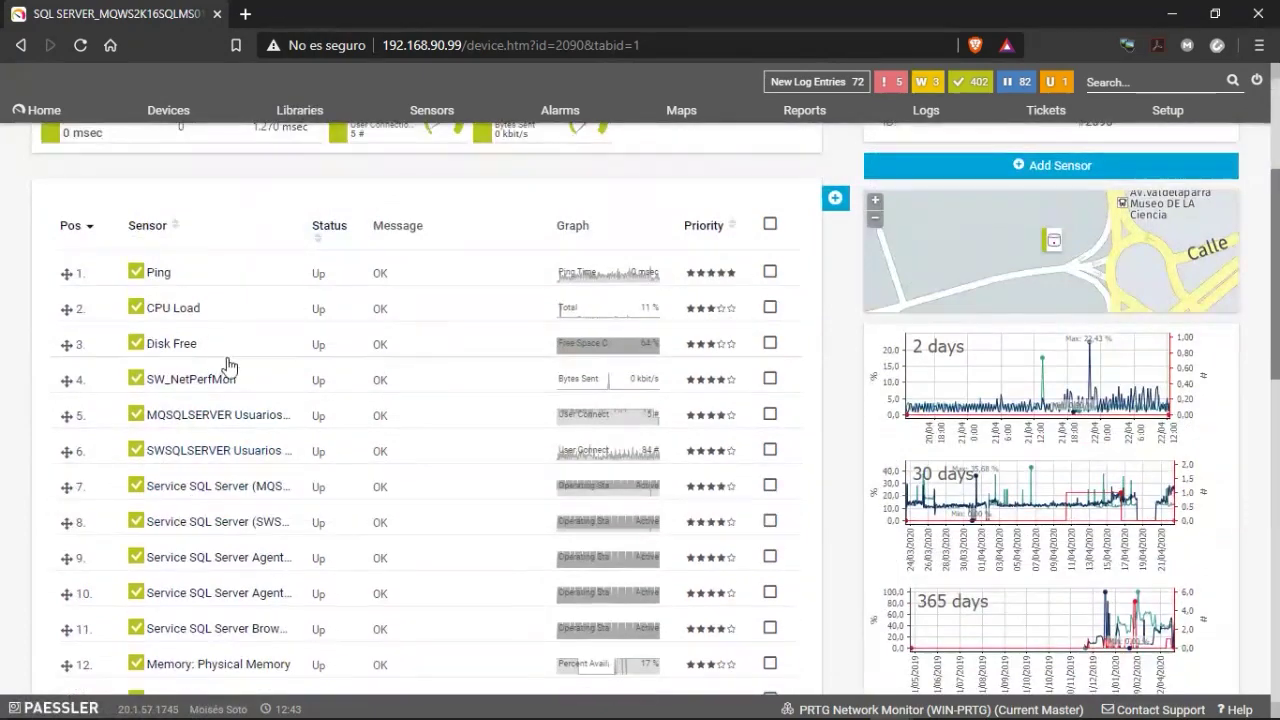
scroll(228, 365, down, 8)
scroll(270, 400, up, 1)
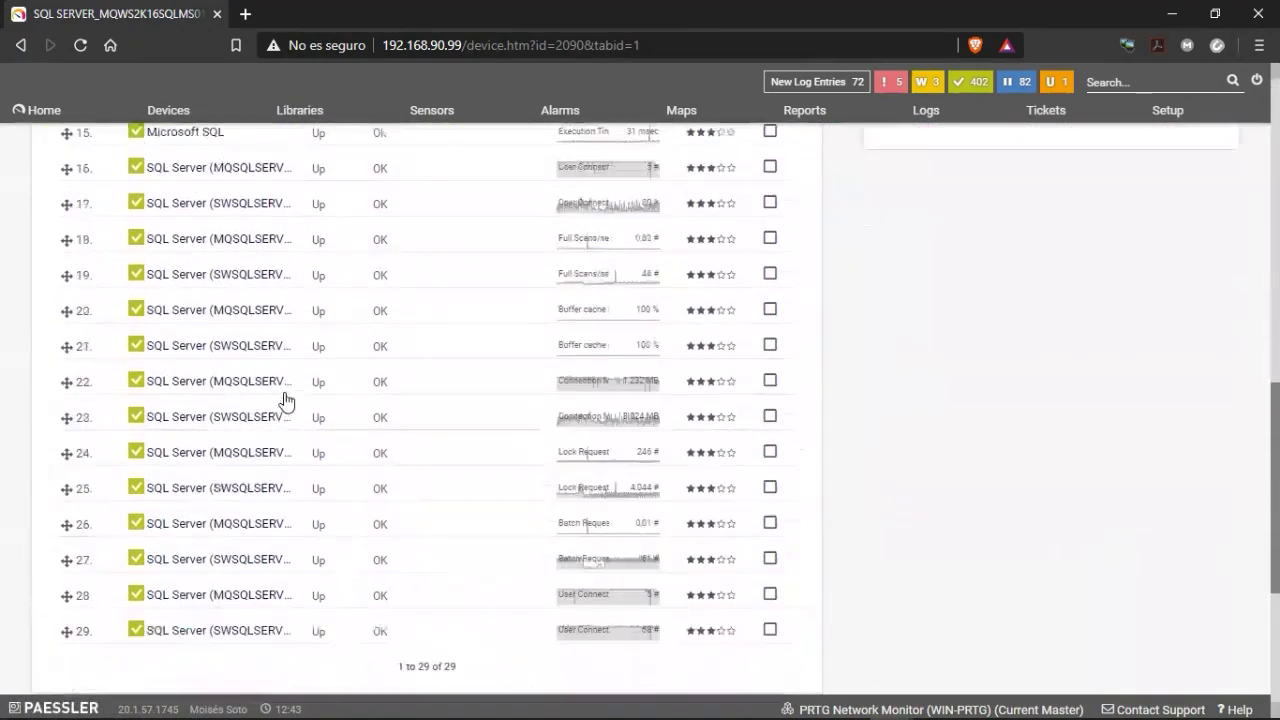
scroll(285, 400, up, 6)
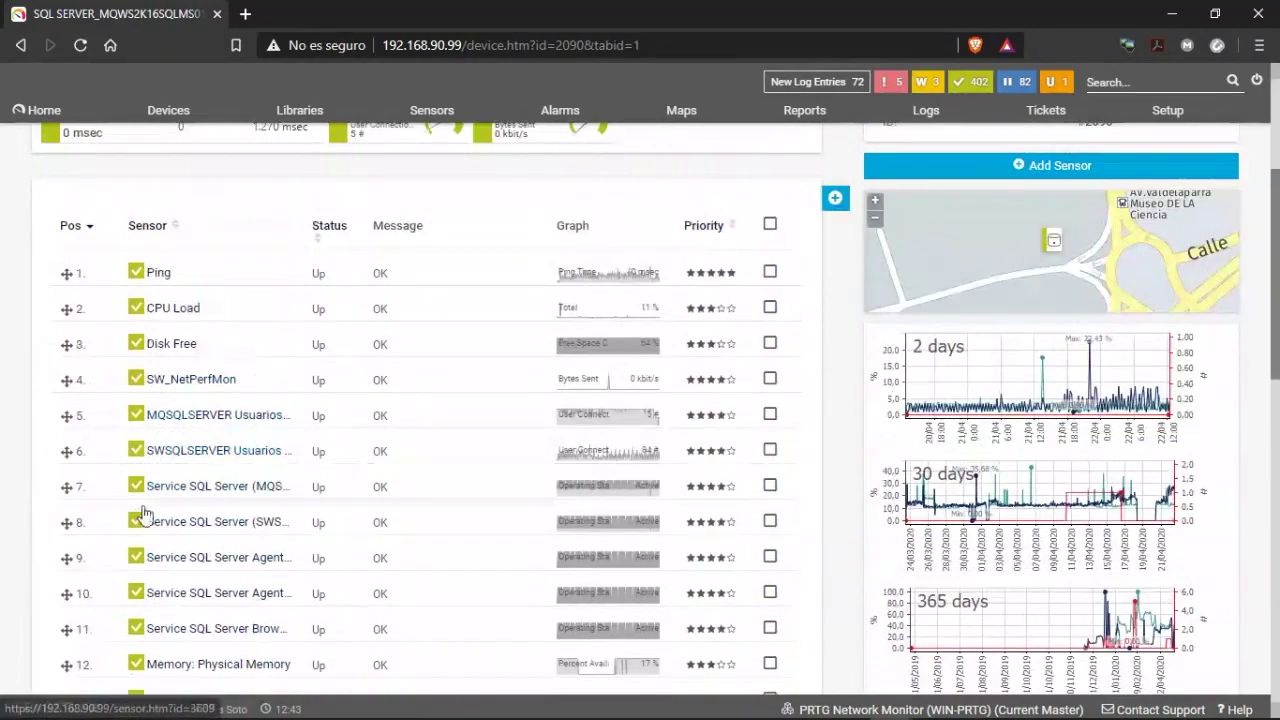
scroll(183, 492, down, 1)
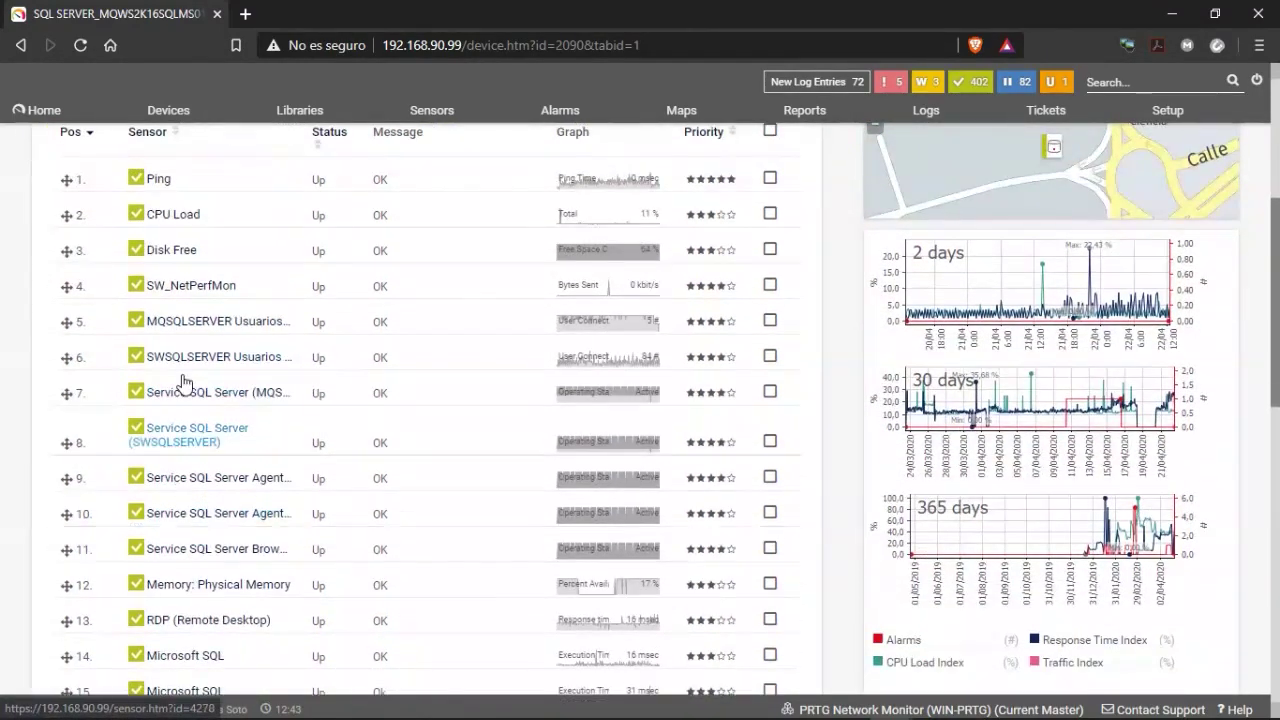
scroll(723, 257, up, 4)
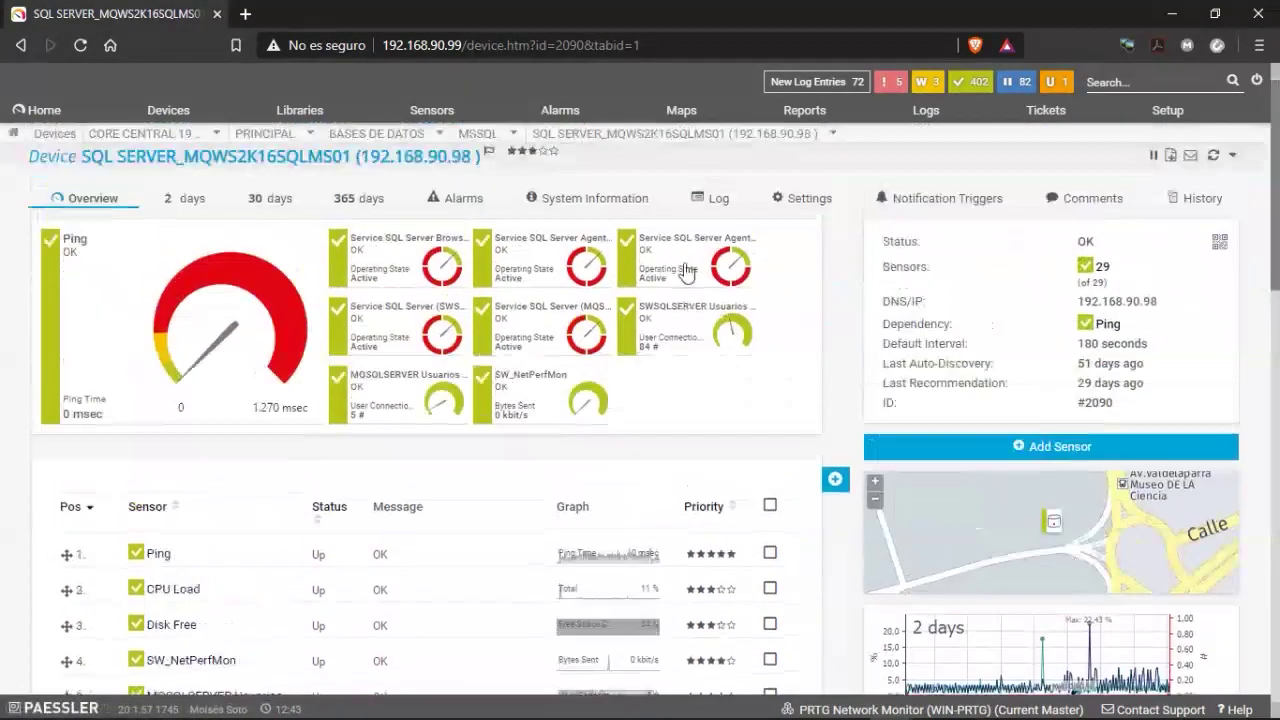
scroll(323, 506, down, 3)
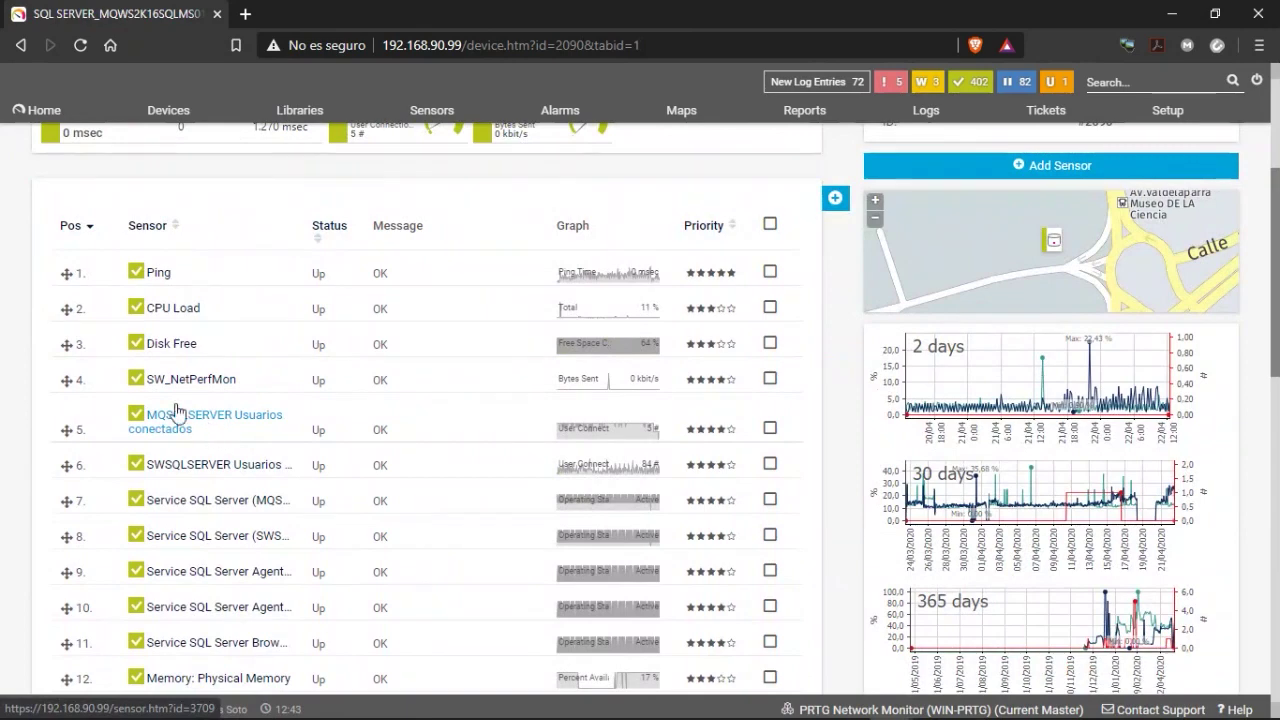
Open the MQSQLSERVER Usuarios conectados sensor, then switch to the SWSQLSERVER Usuarios conectados sensor.
click(207, 425)
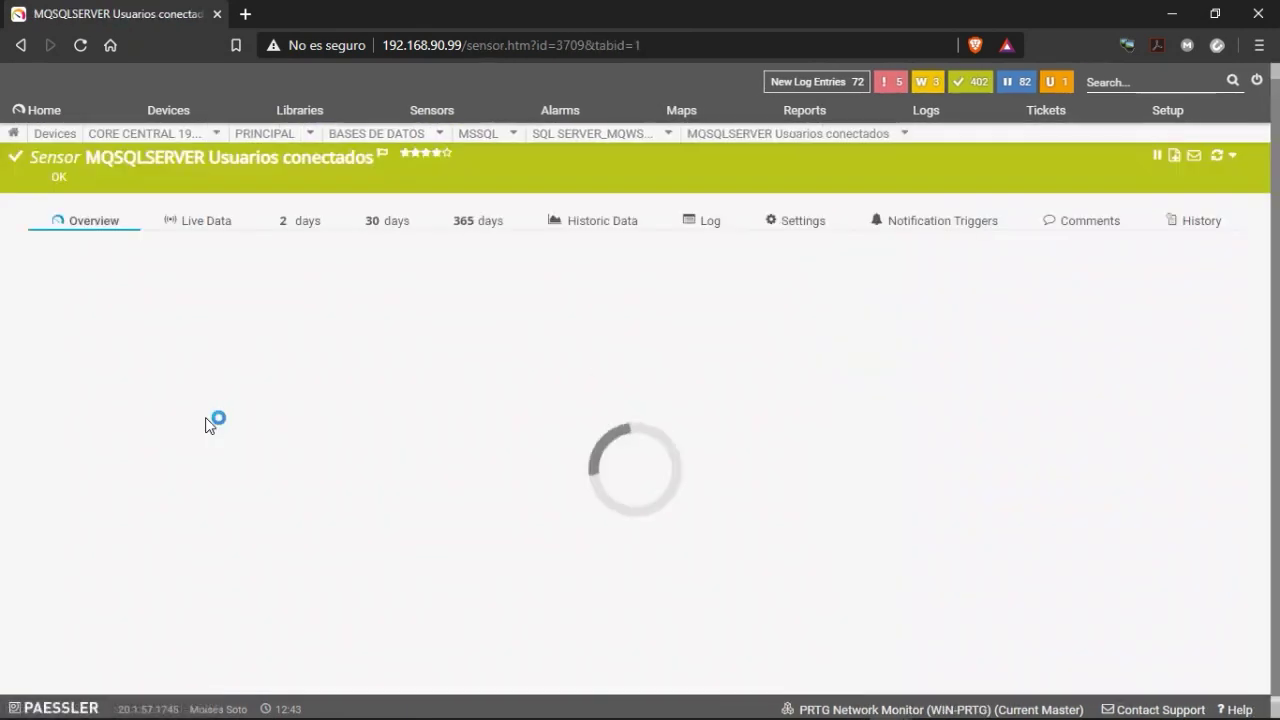
scroll(210, 428, down, 1)
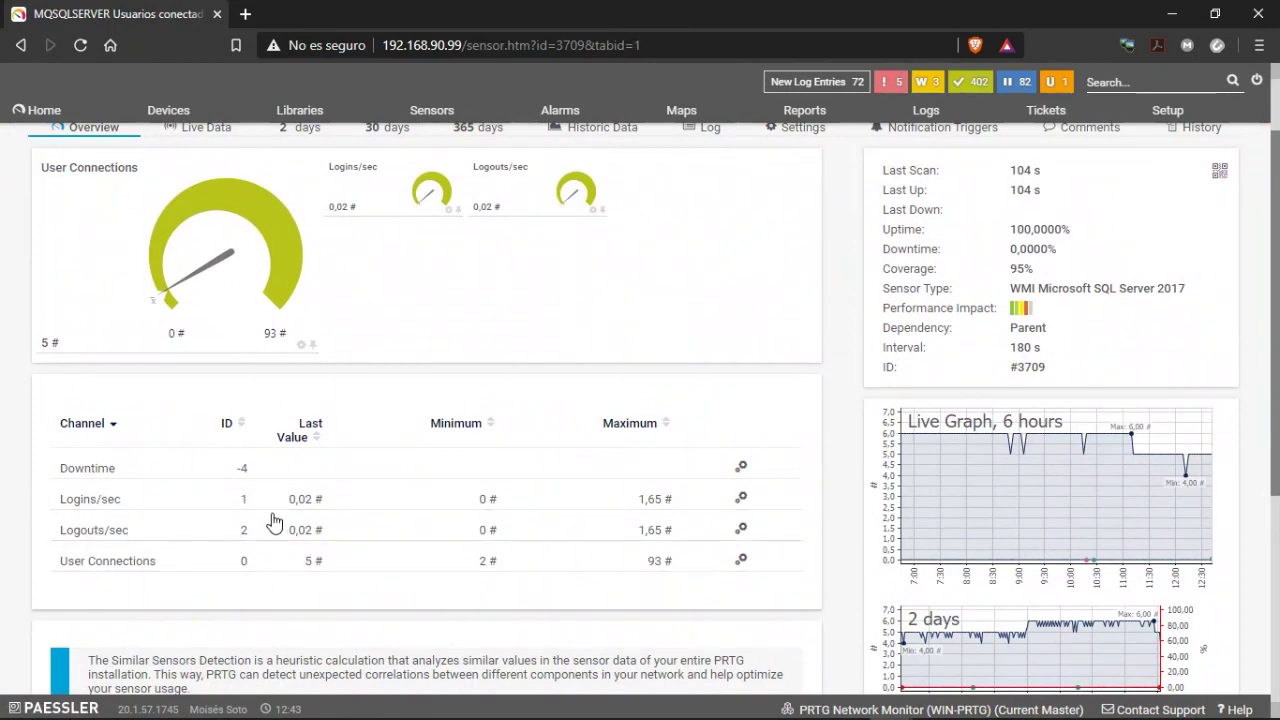
scroll(476, 436, up, 1)
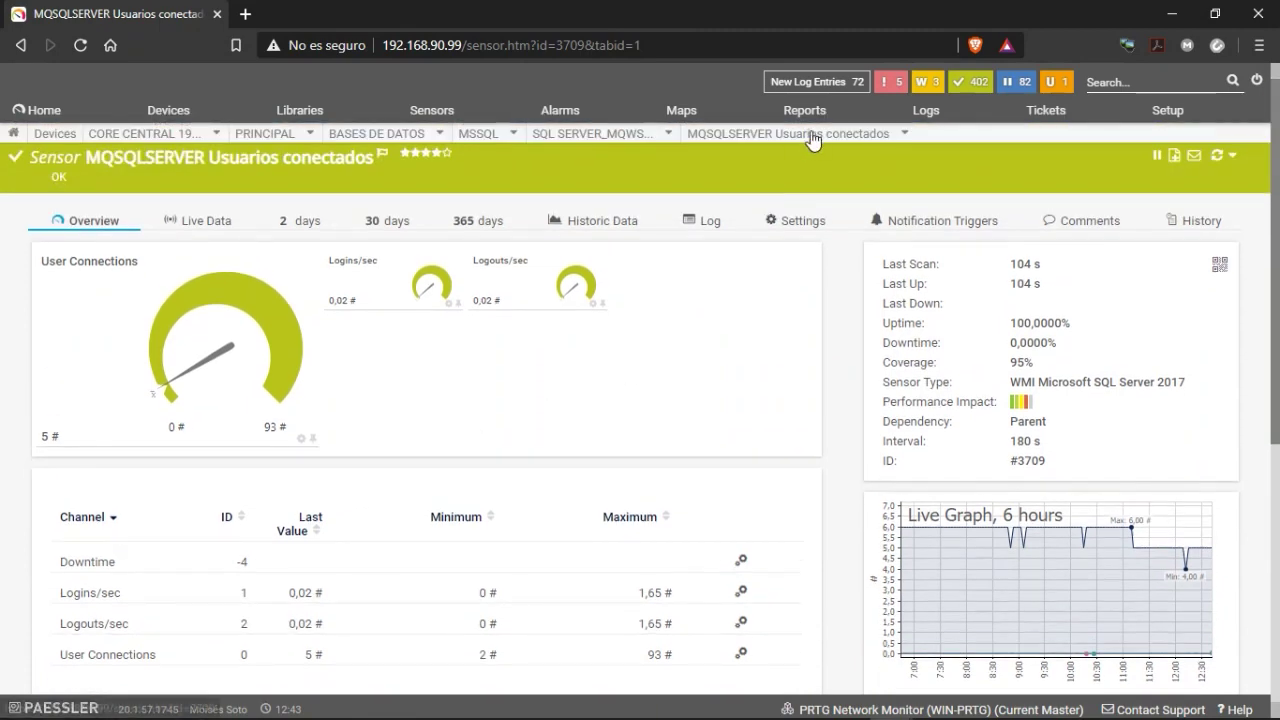
mouse_move(814, 134)
click(735, 238)
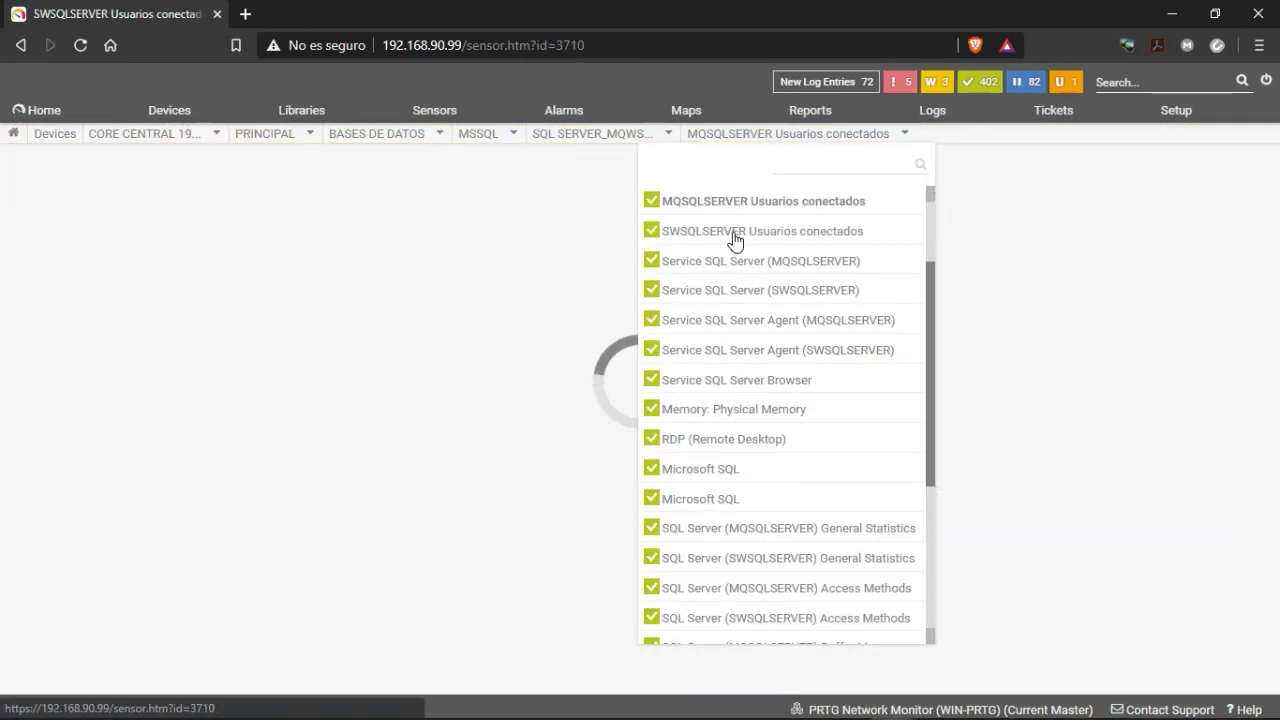
scroll(343, 534, down, 2)
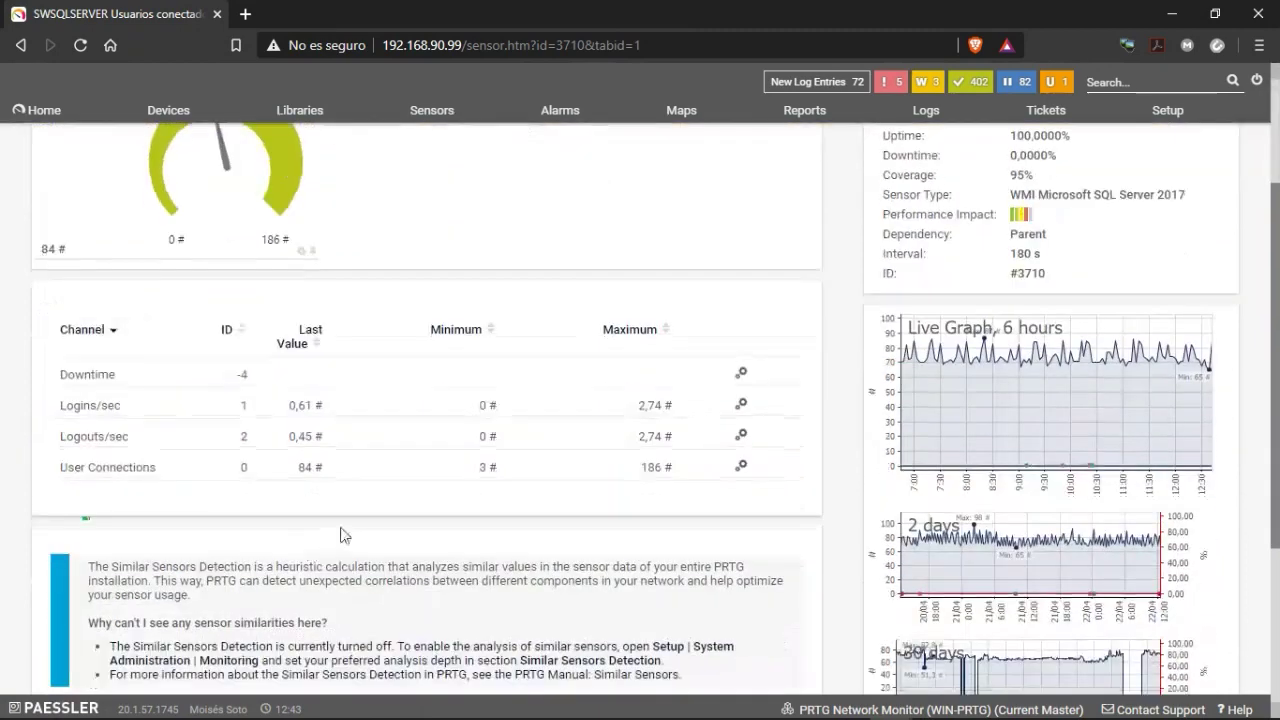
scroll(763, 294, up, 2)
Review the SWSQLSERVER sensor's data, then open SQL Server (MQSQLSERVER) General Statistics.
mouse_move(852, 140)
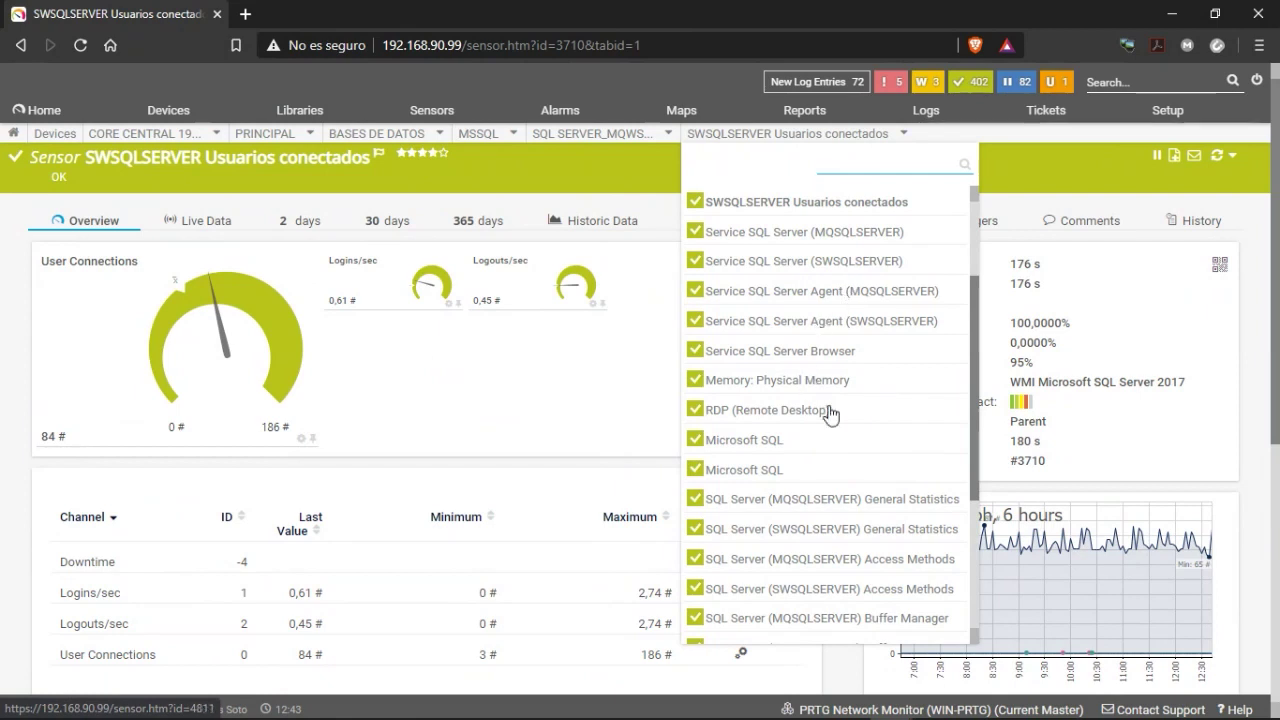
scroll(829, 412, down, 1)
scroll(829, 340, up, 3)
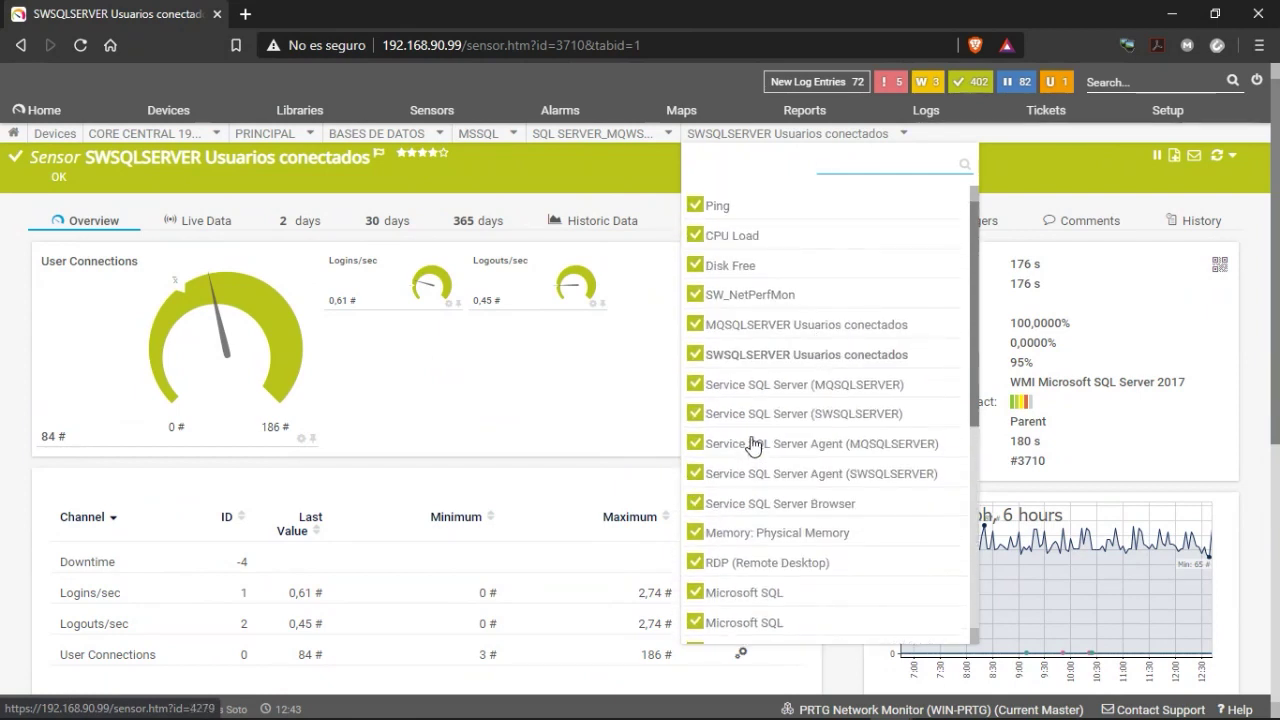
scroll(796, 450, down, 3)
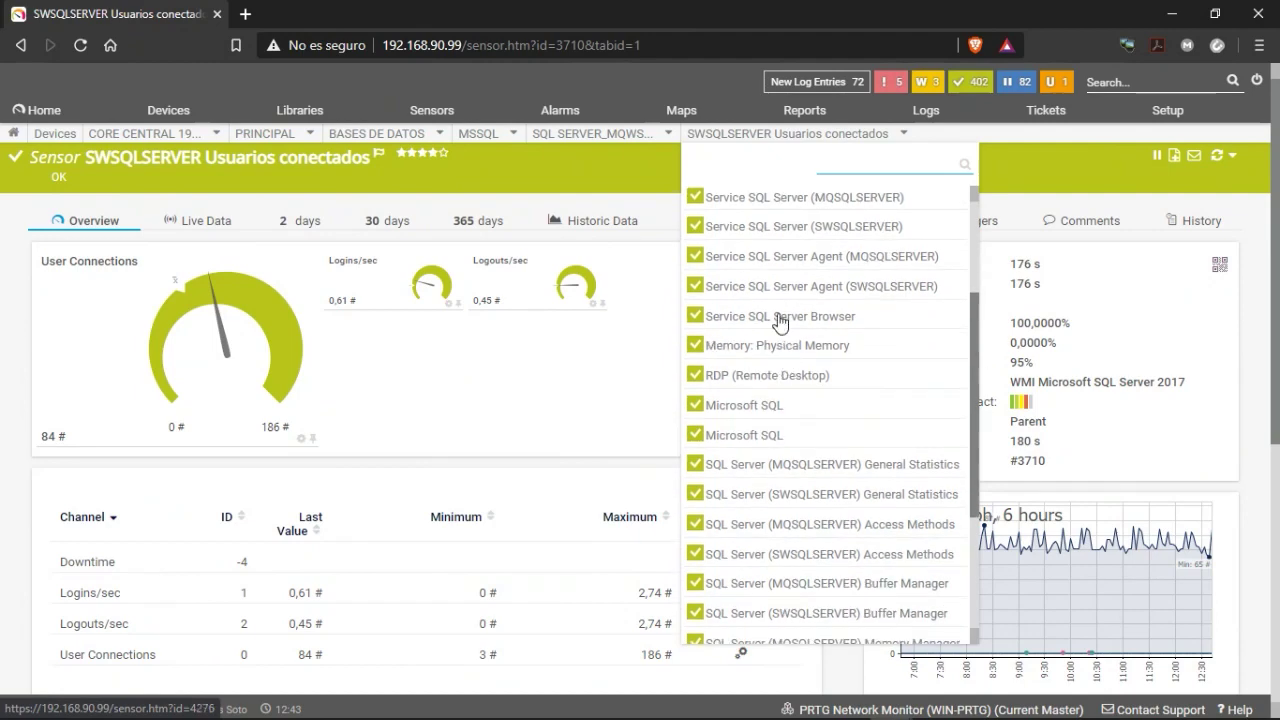
scroll(780, 340, down, 1)
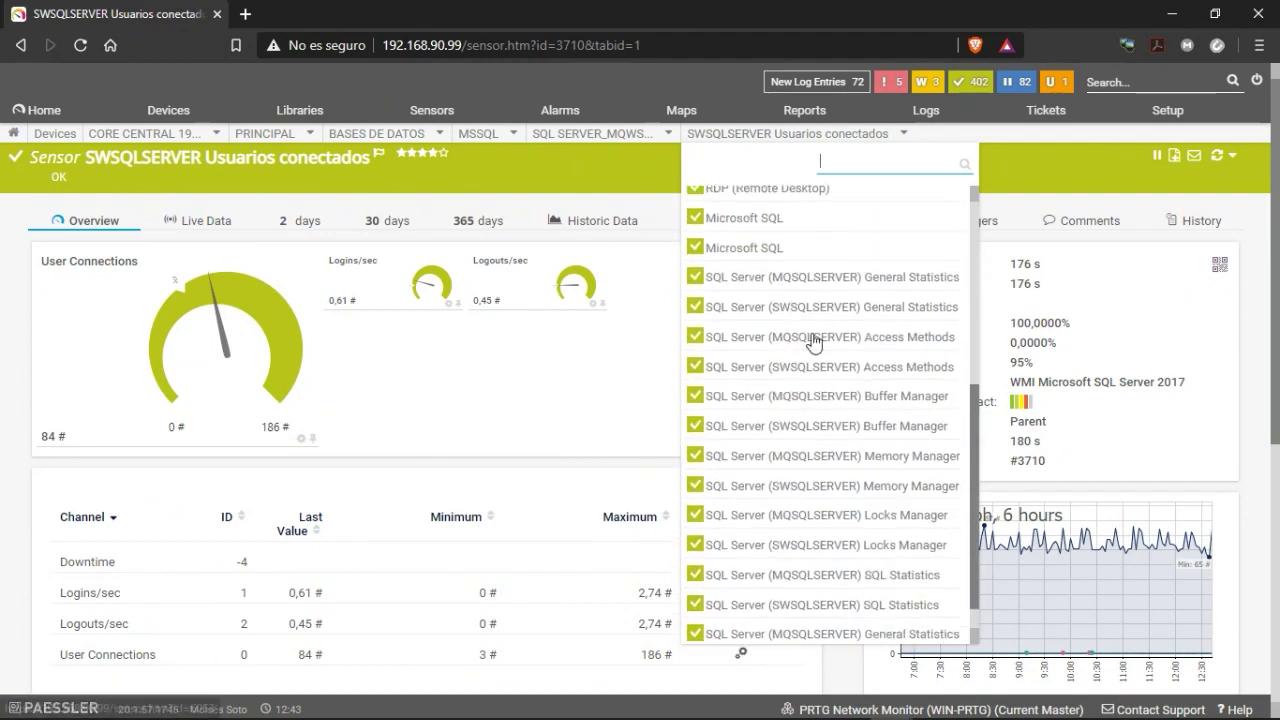
scroll(815, 340, down, 1)
scroll(815, 340, down, 1)
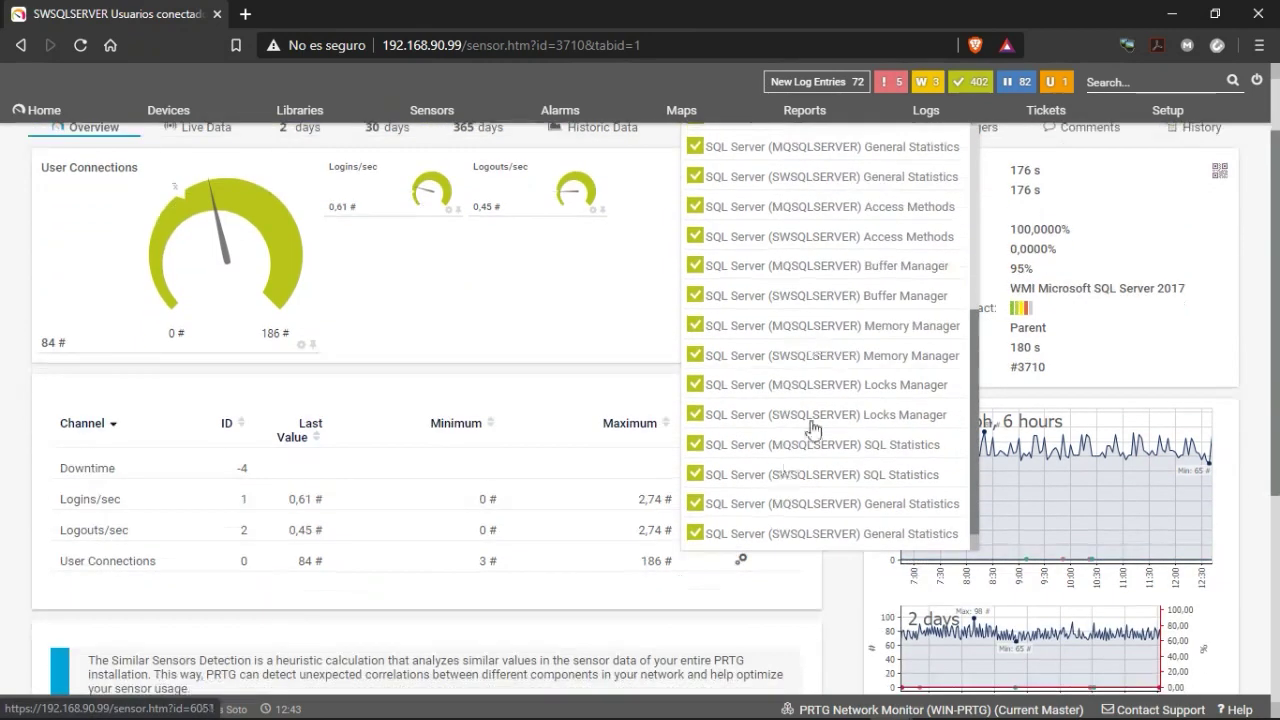
scroll(734, 437, up, 1)
scroll(773, 432, down, 1)
click(749, 150)
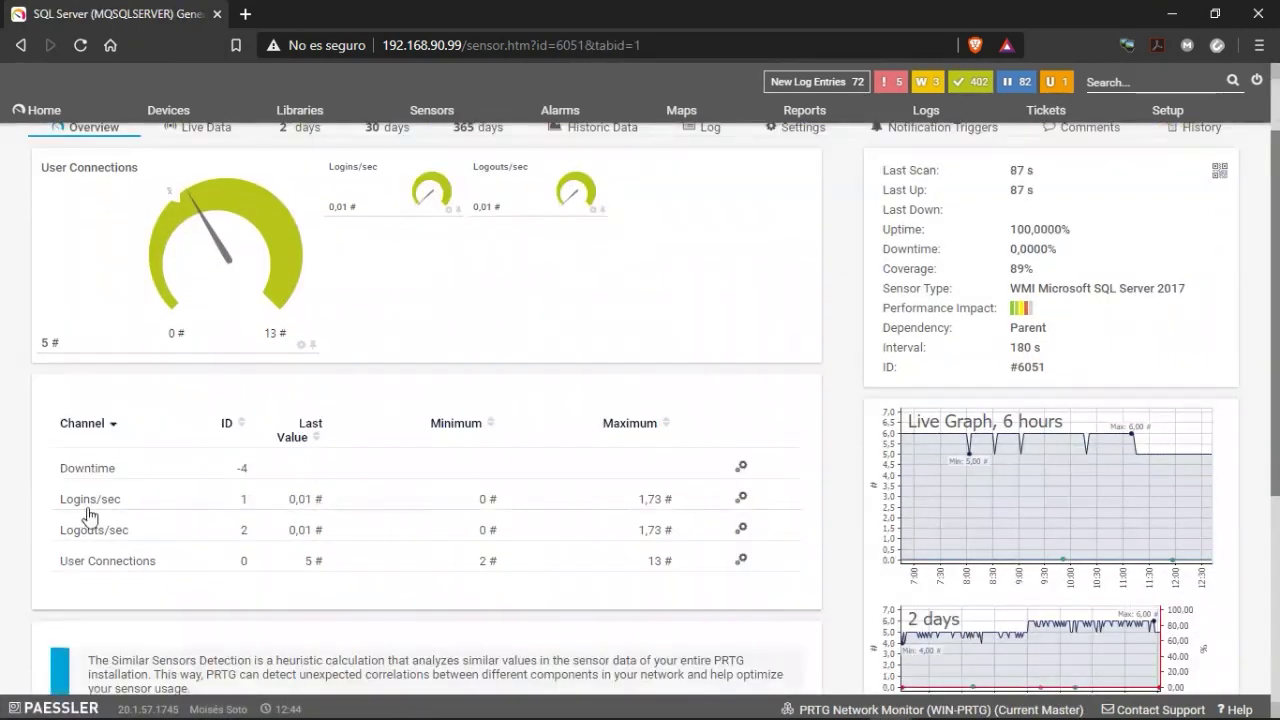
scroll(330, 470, up, 1)
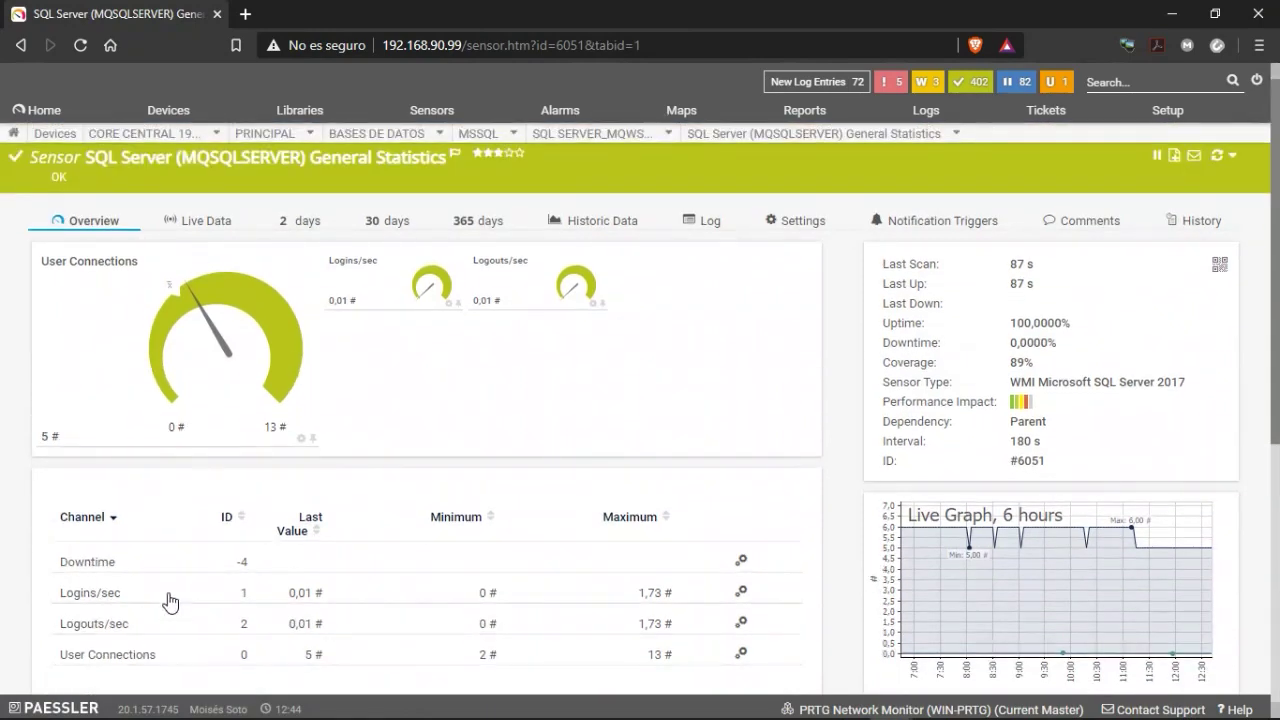
scroll(77, 480, down, 1)
scroll(332, 442, up, 1)
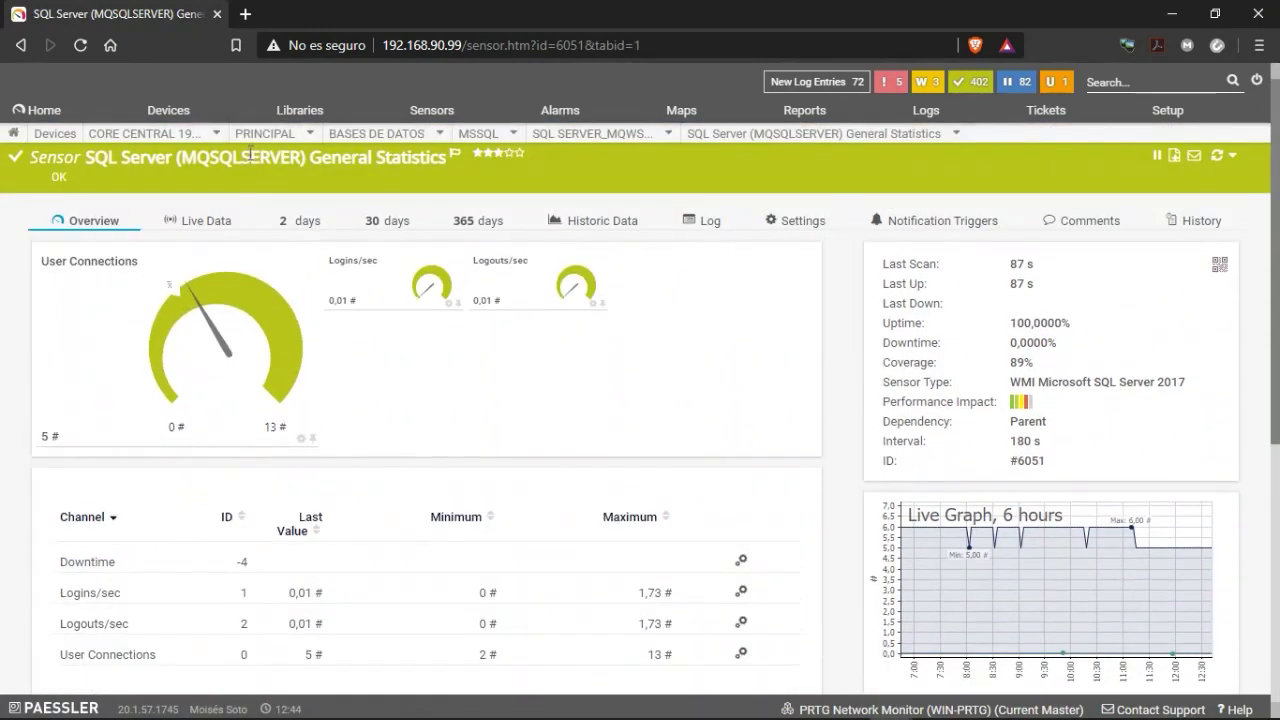
Open the MQSQLSERVER Access Methods, Buffer Manager and Locks Manager sensors in turn.
mouse_move(825, 133)
scroll(770, 300, down, 3)
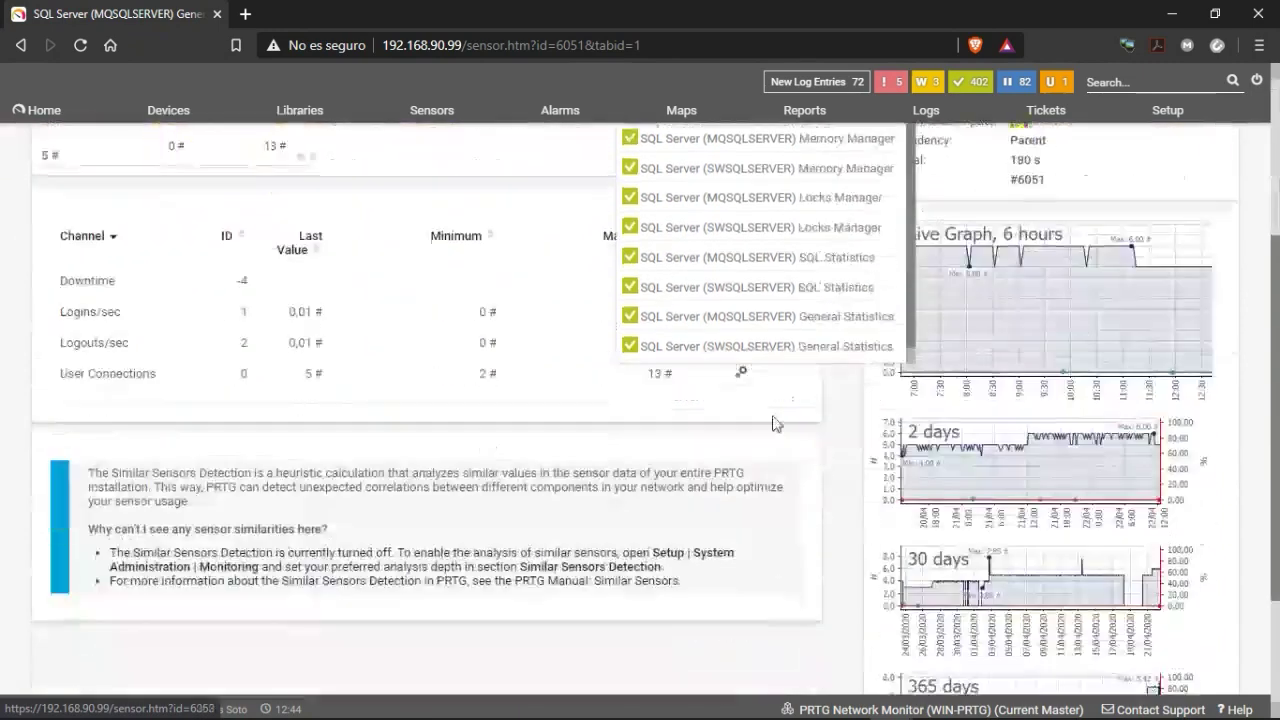
scroll(765, 262, up, 5)
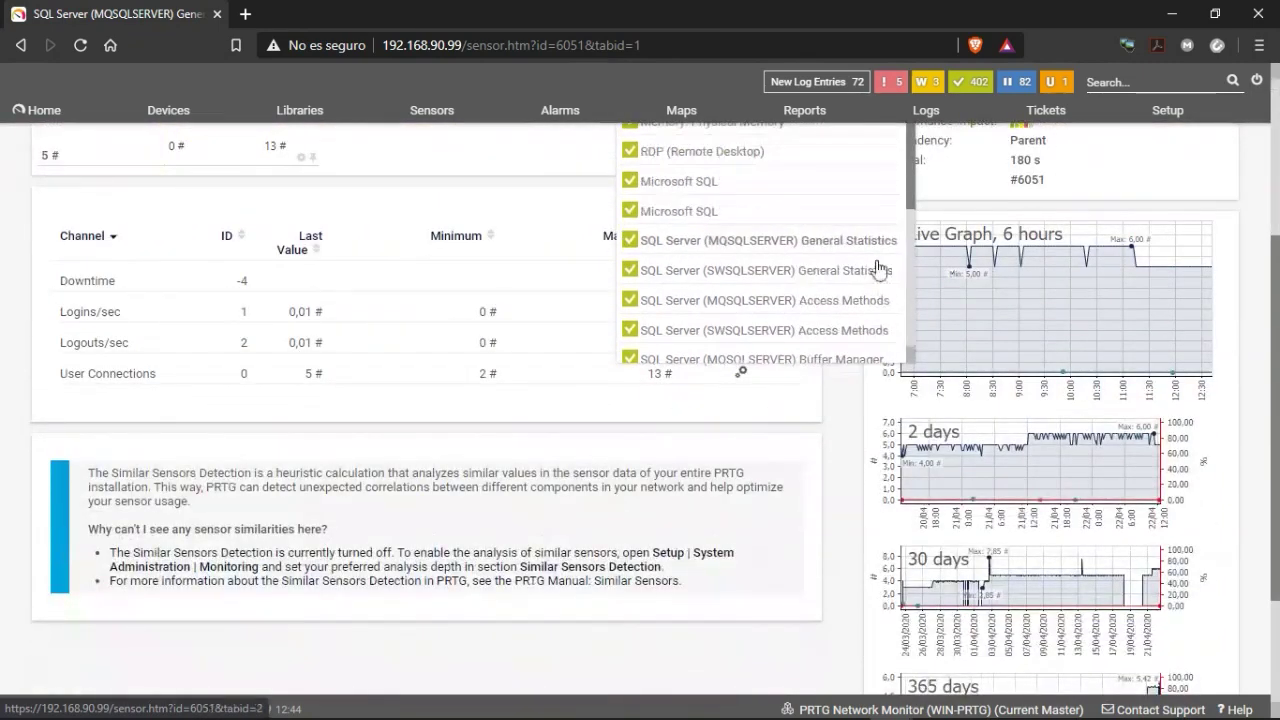
click(766, 302)
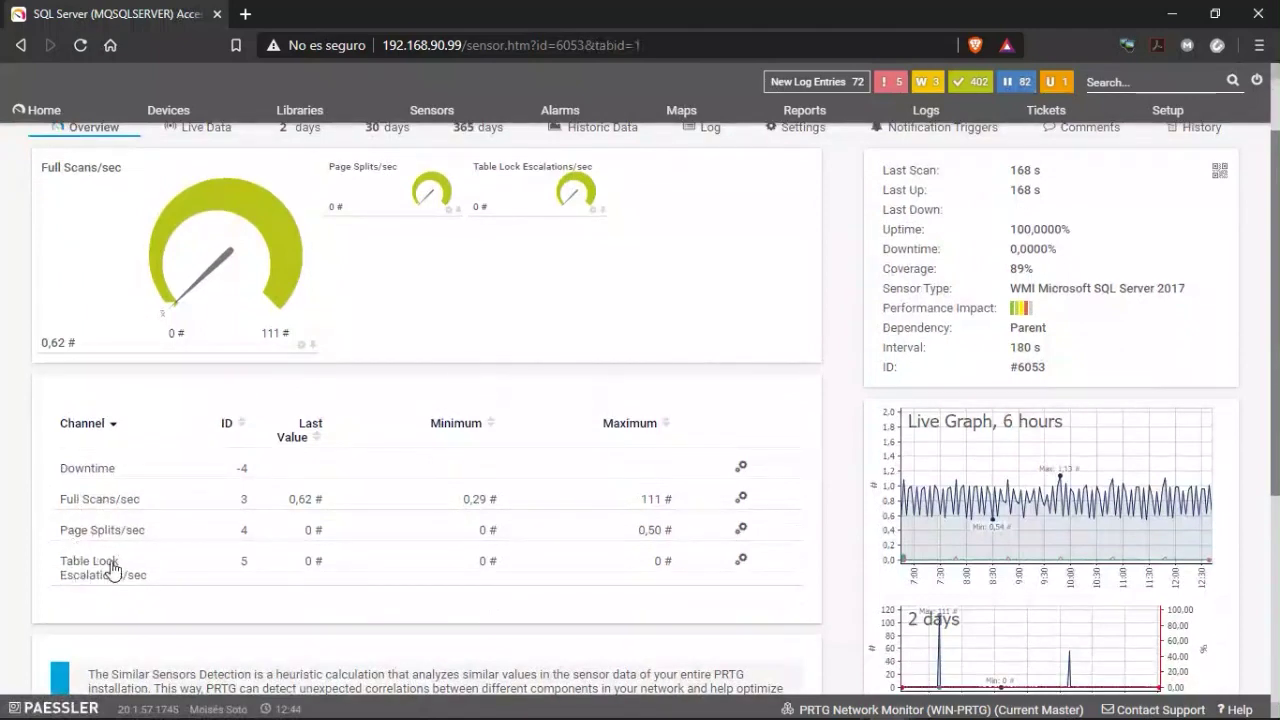
scroll(620, 505, up, 1)
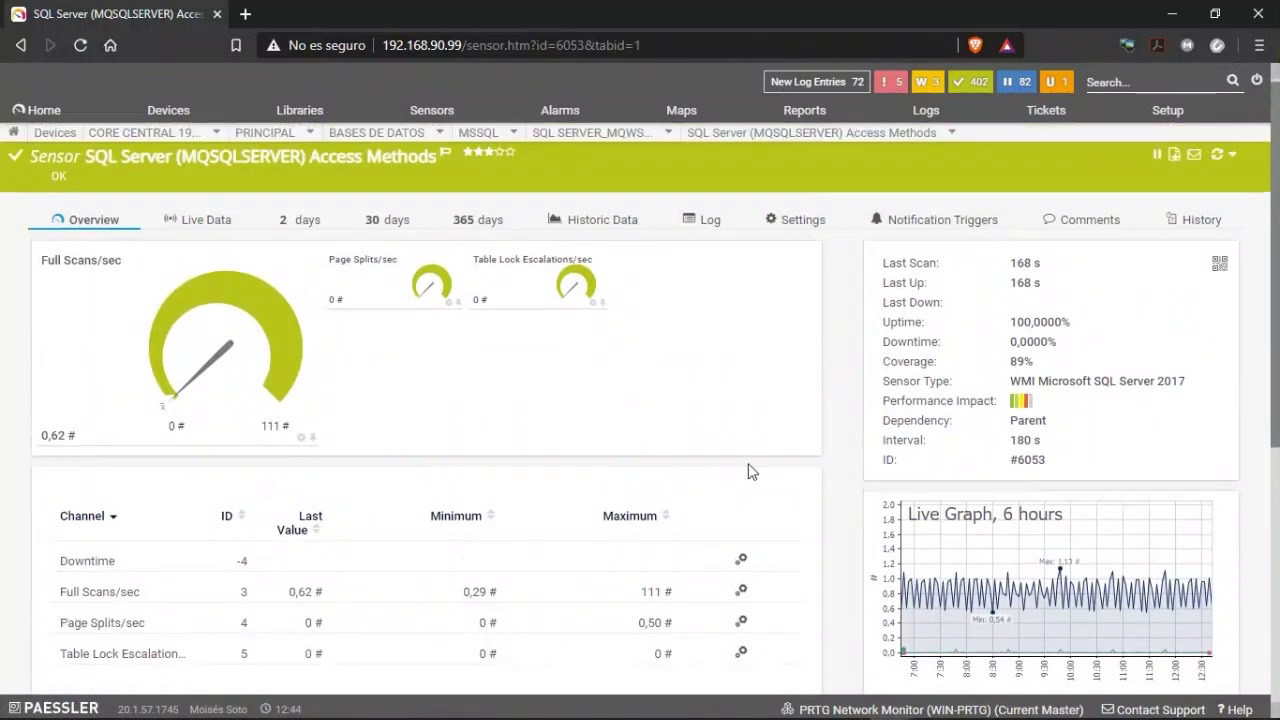
mouse_move(894, 151)
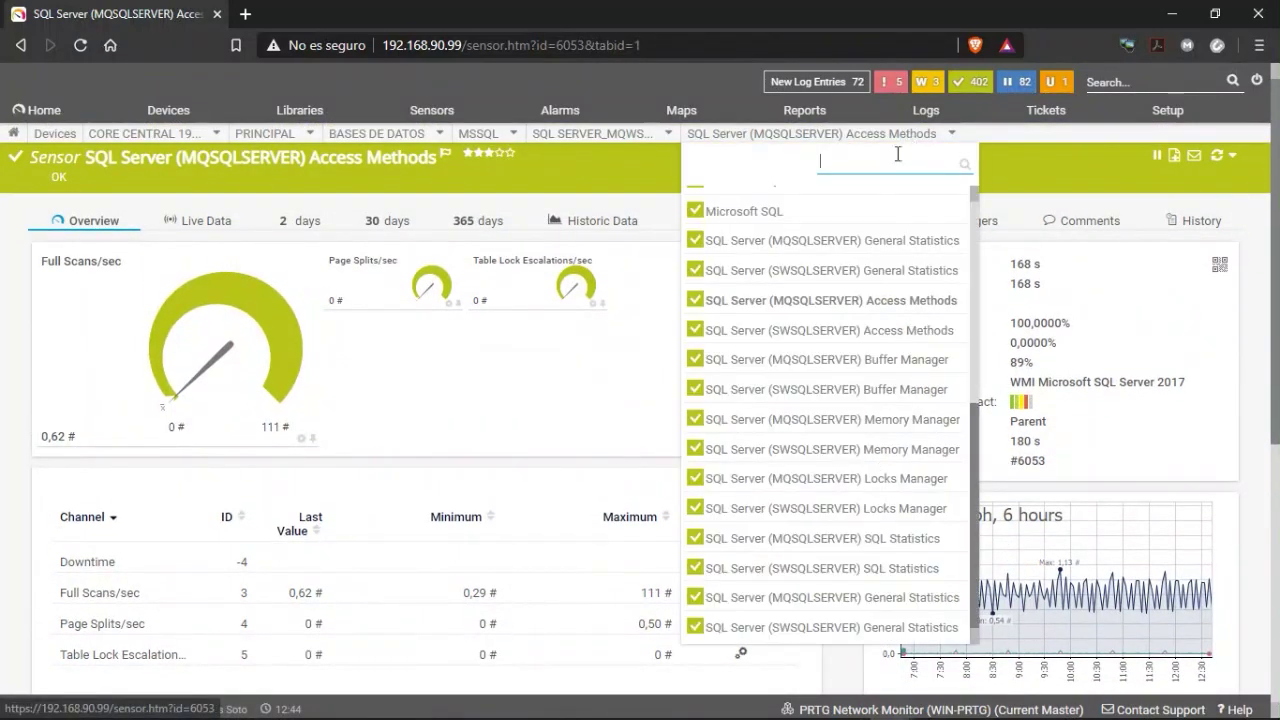
click(885, 362)
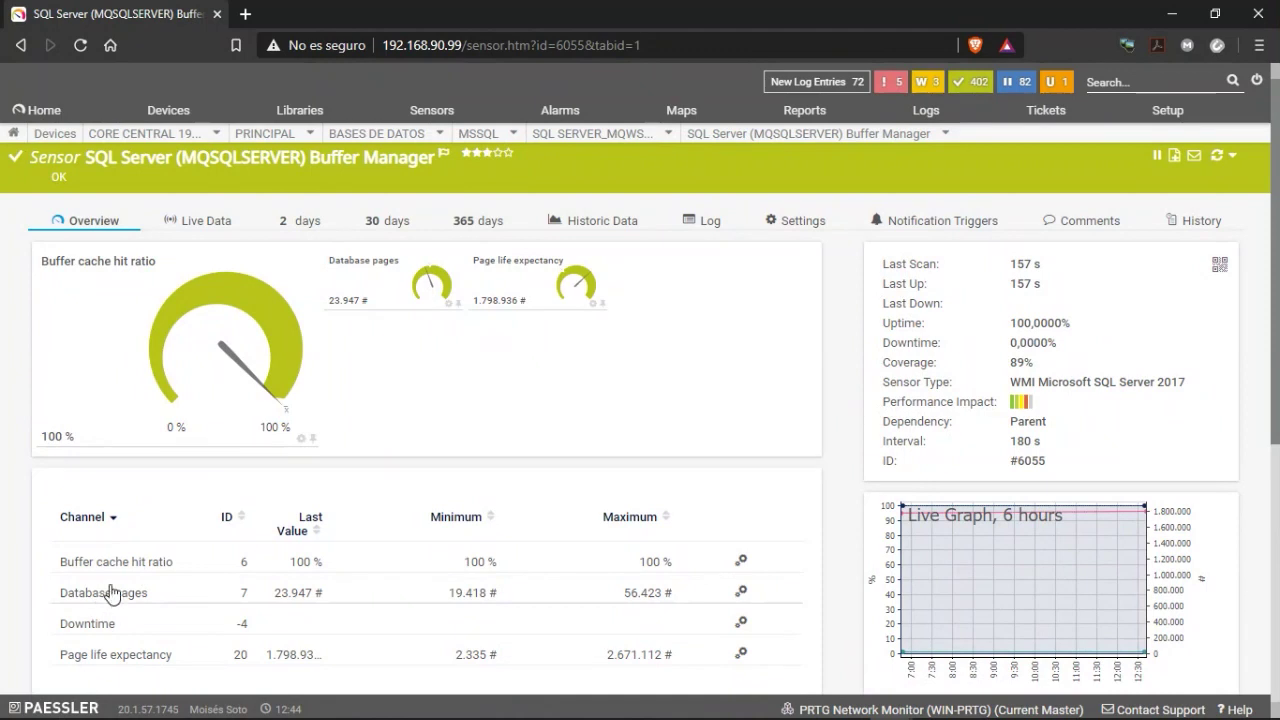
mouse_move(838, 137)
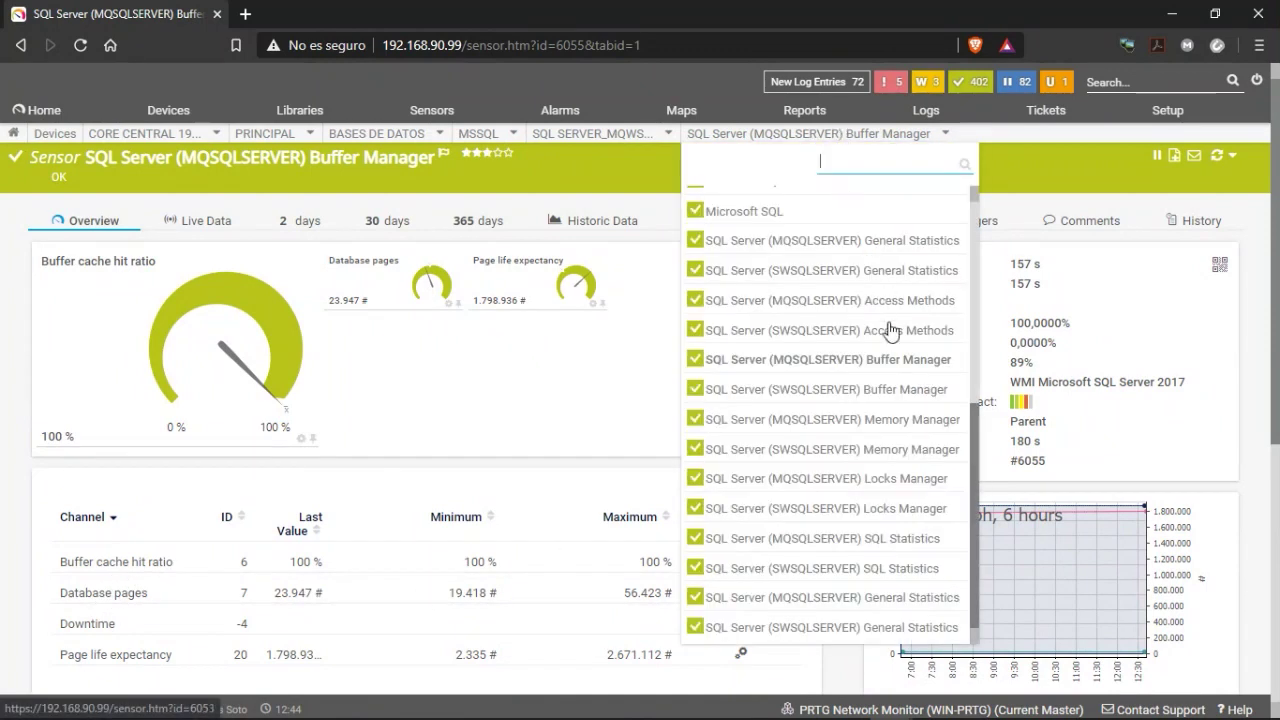
click(857, 478)
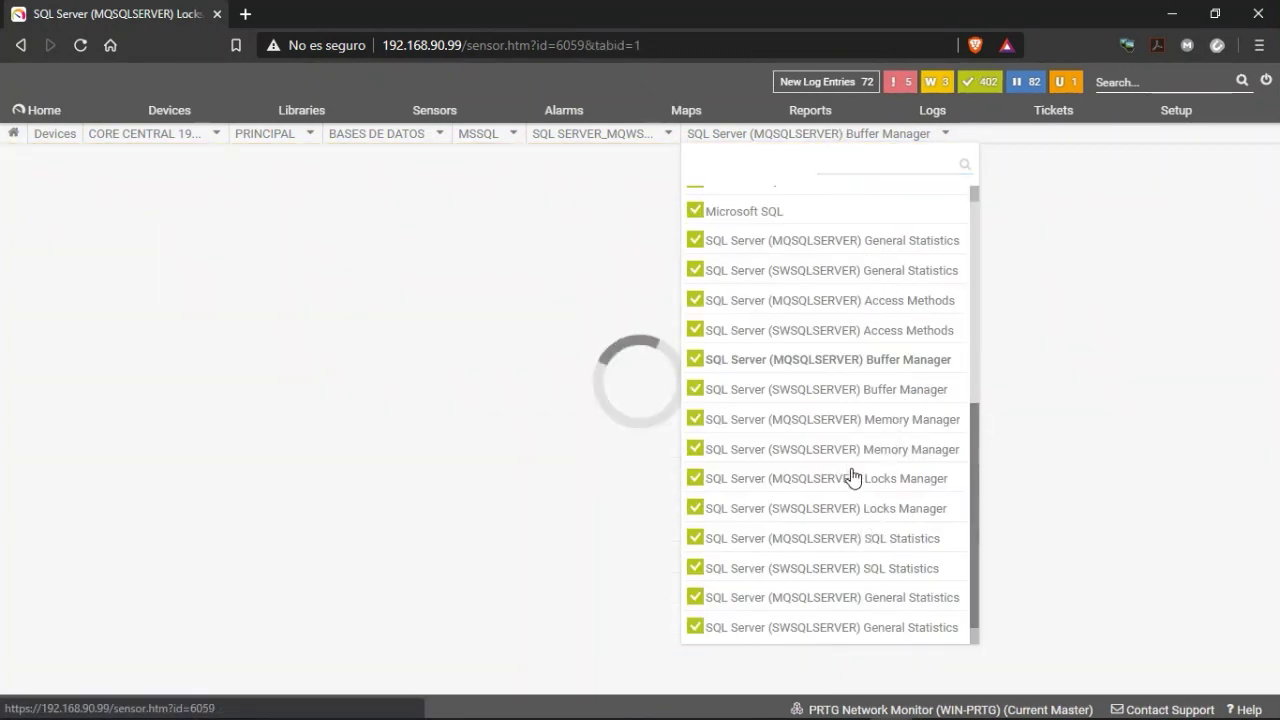
scroll(400, 583, down, 1)
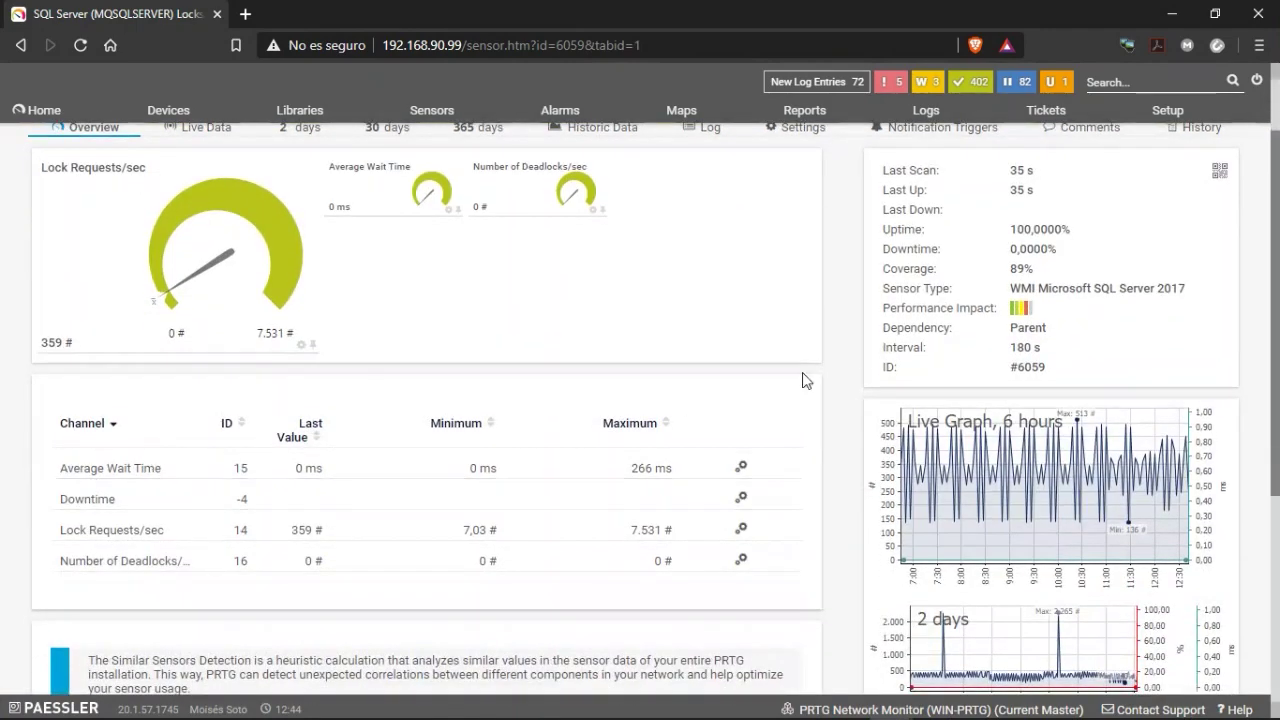
scroll(845, 275, up, 1)
Open the MQSQLSERVER SQL Statistics sensor and reload its page.
click(828, 138)
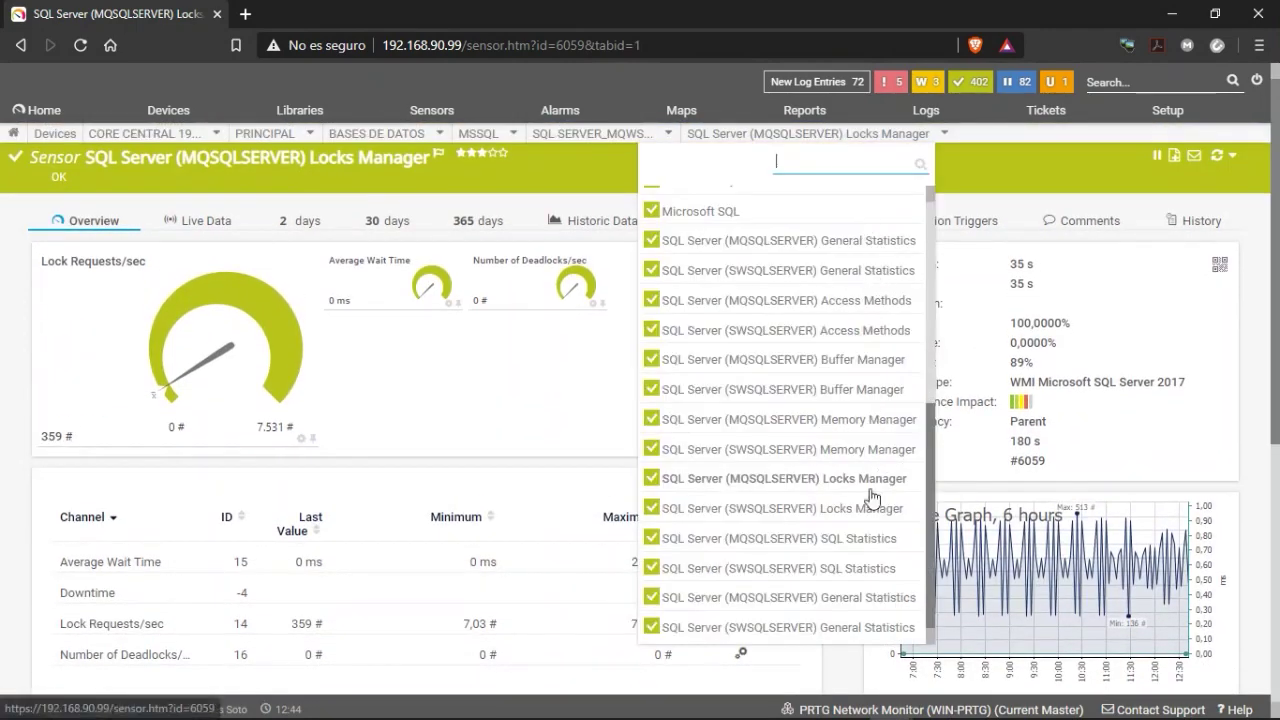
click(781, 543)
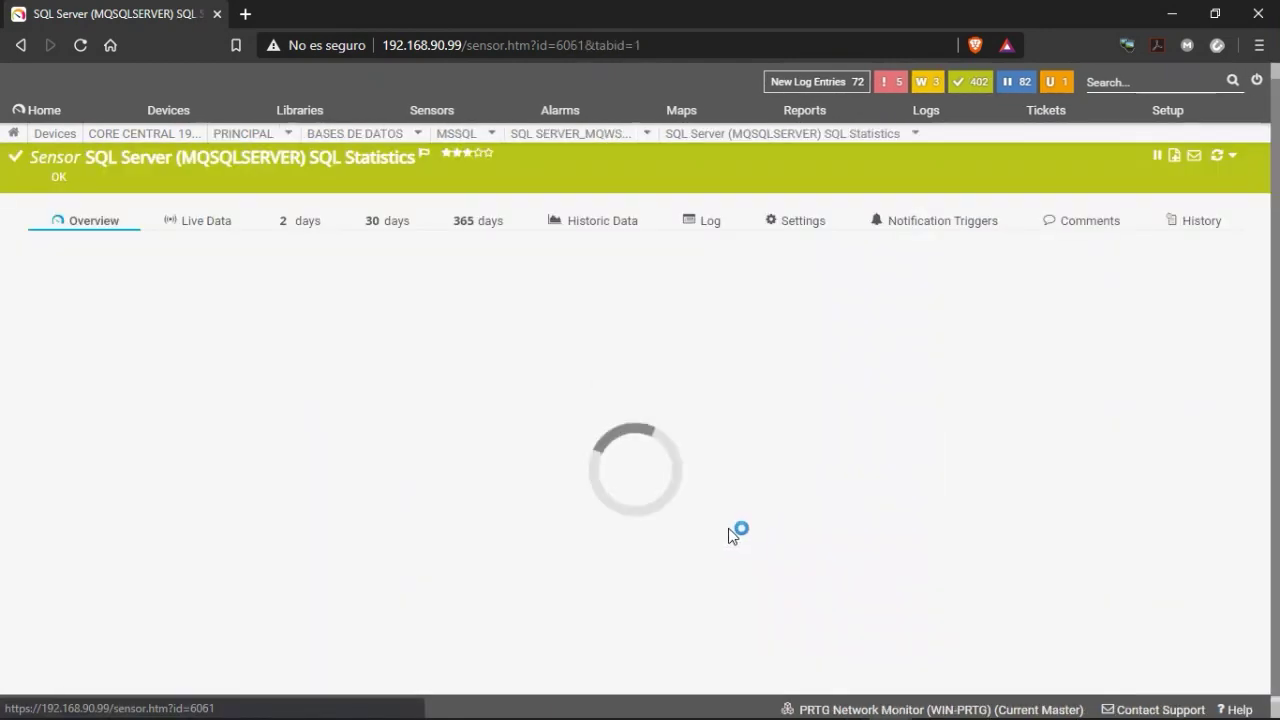
scroll(441, 509, down, 1)
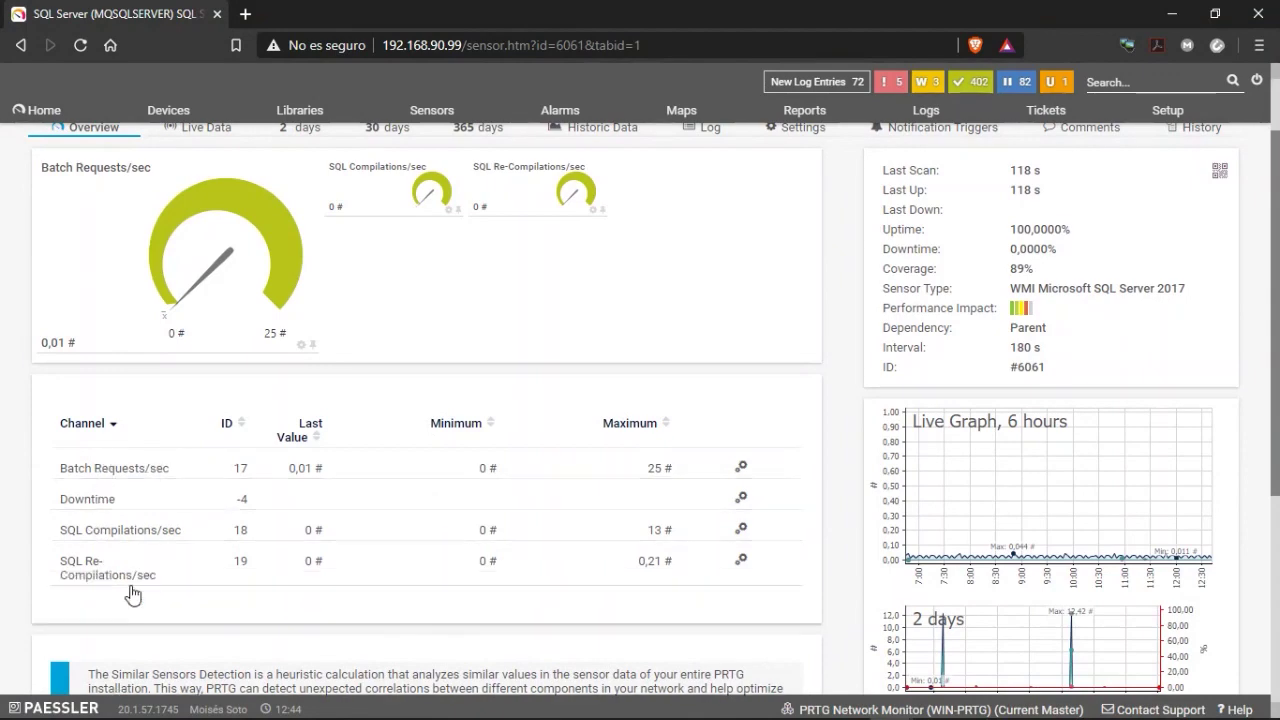
scroll(584, 505, up, 1)
click(936, 134)
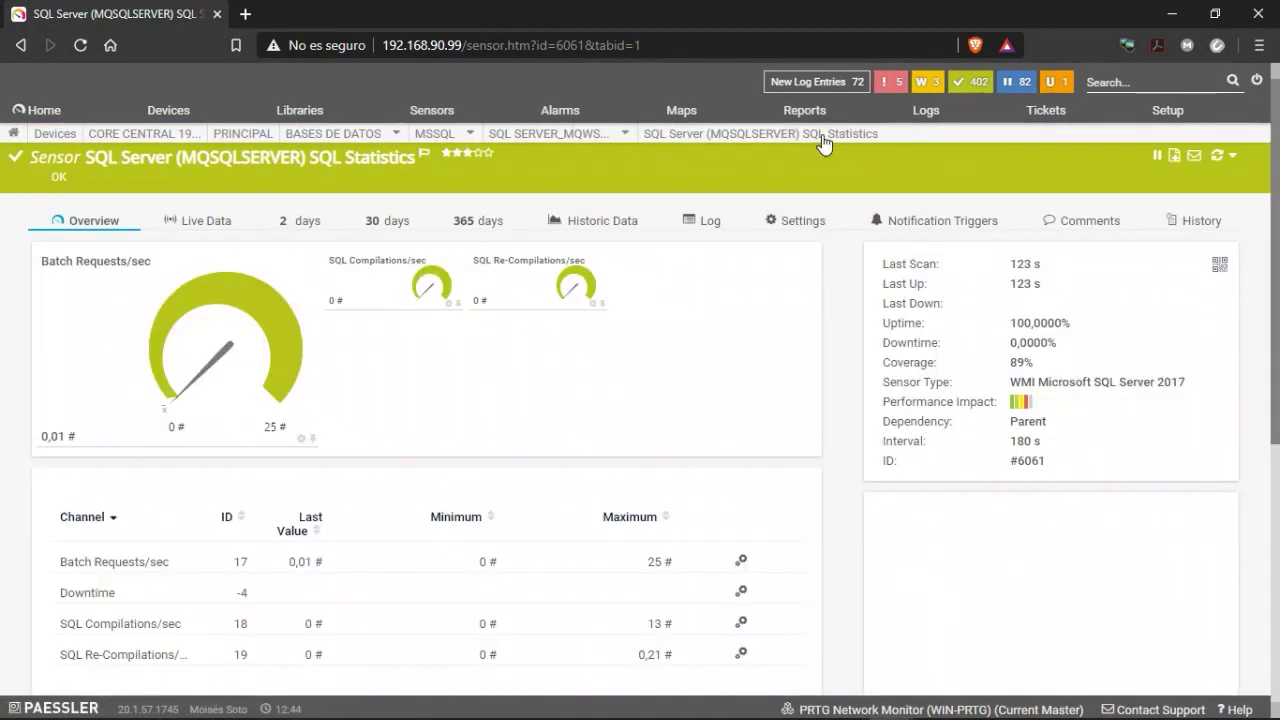
Return to MQSQLSERVER General Statistics and review its User Connections, Logins/sec and Logouts/sec channels.
click(829, 134)
scroll(830, 515, down, 1)
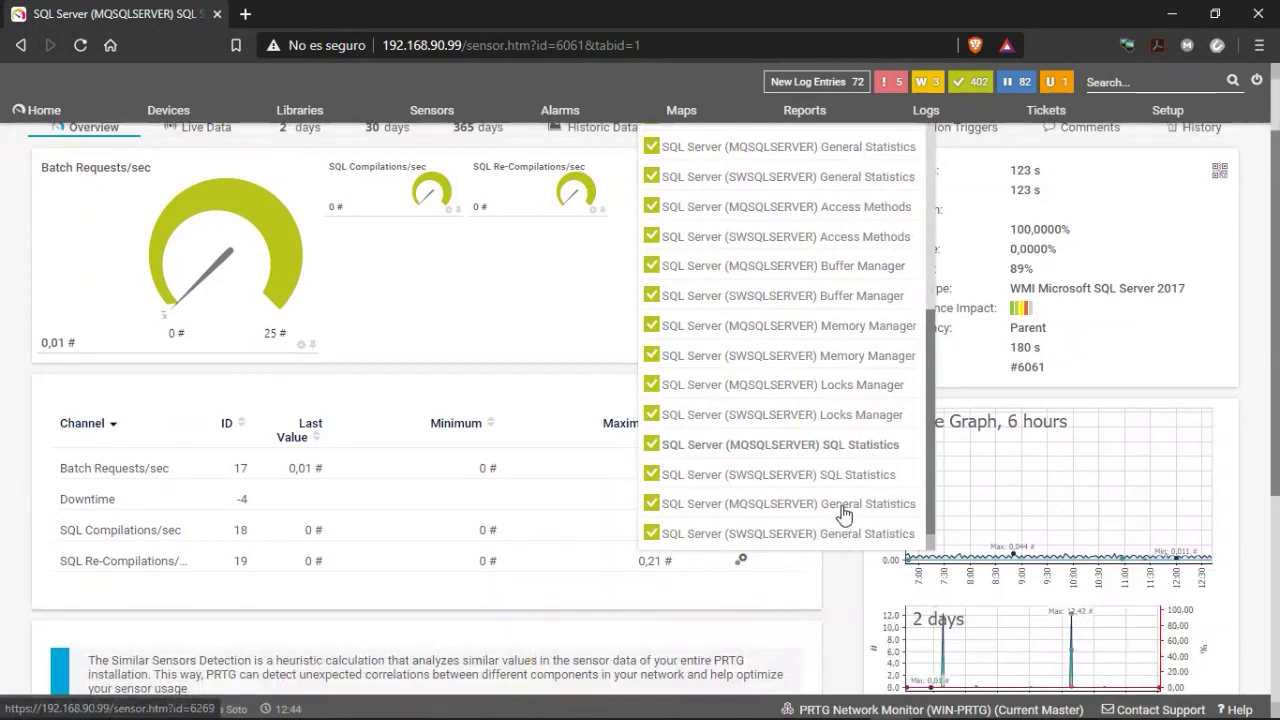
click(843, 508)
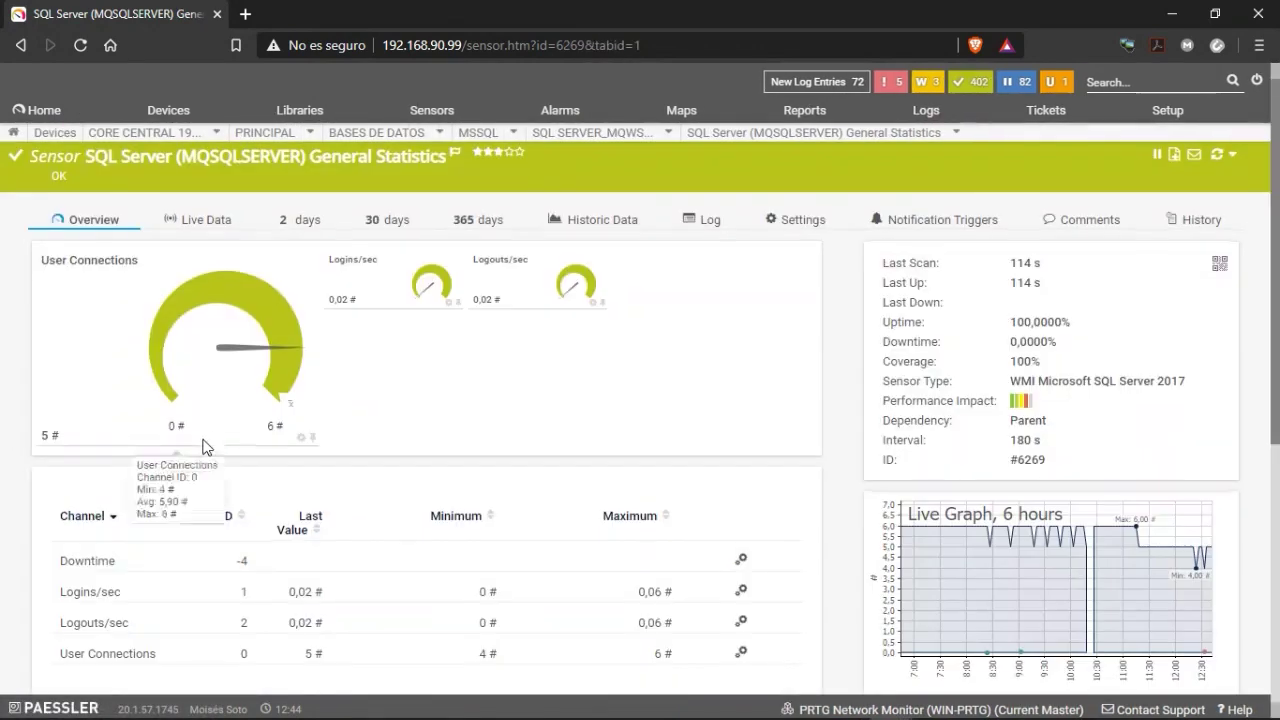
scroll(240, 440, down, 1)
scroll(280, 420, down, 2)
scroll(317, 403, up, 1)
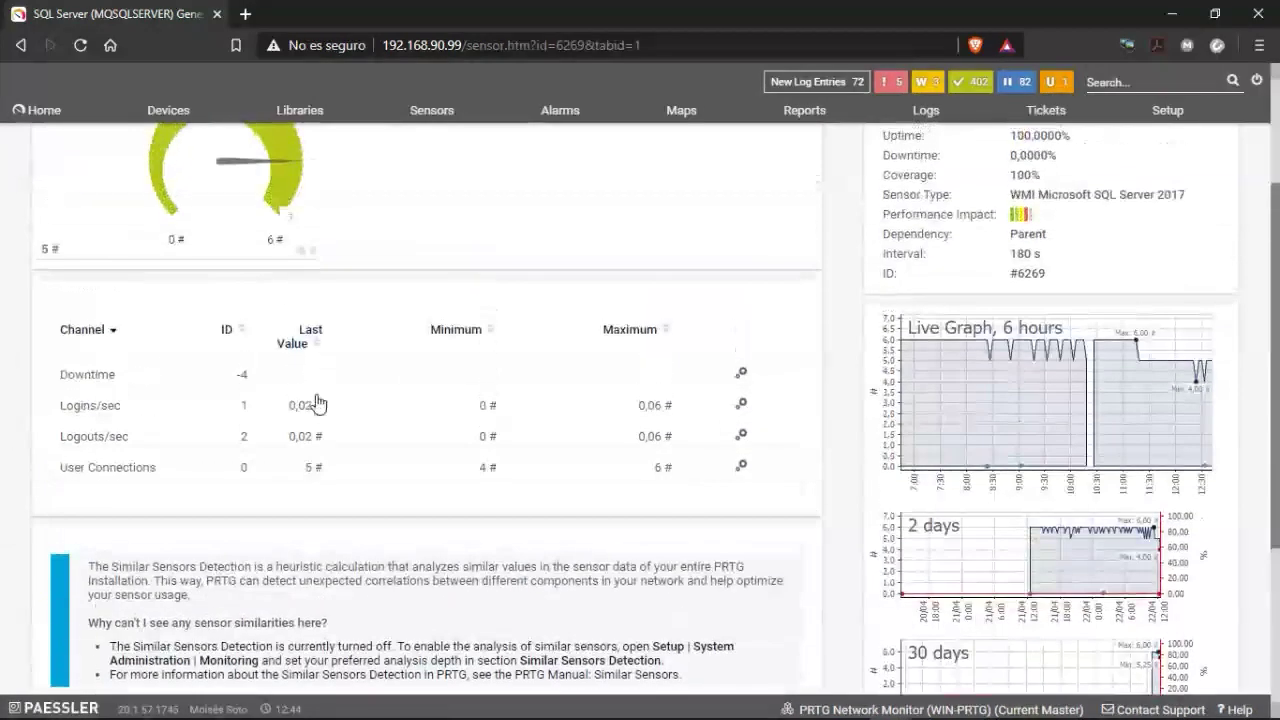
scroll(318, 403, up, 2)
mouse_move(796, 138)
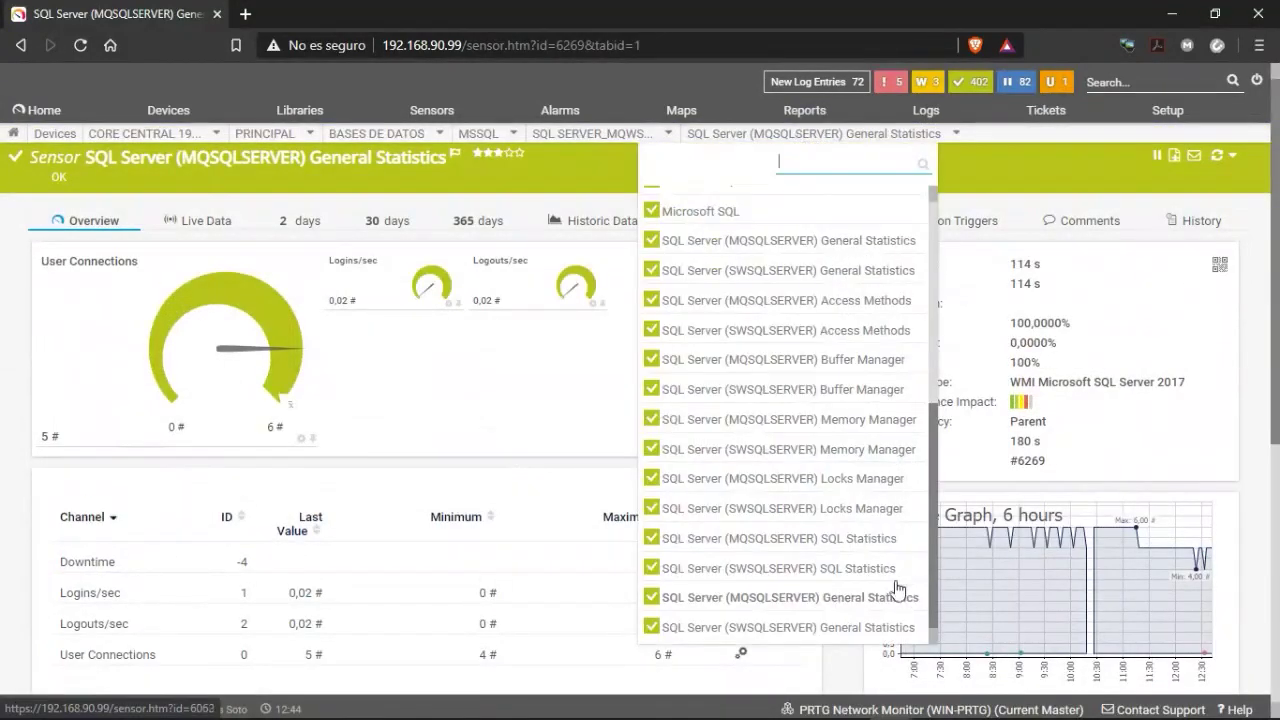
scroll(768, 566, up, 4)
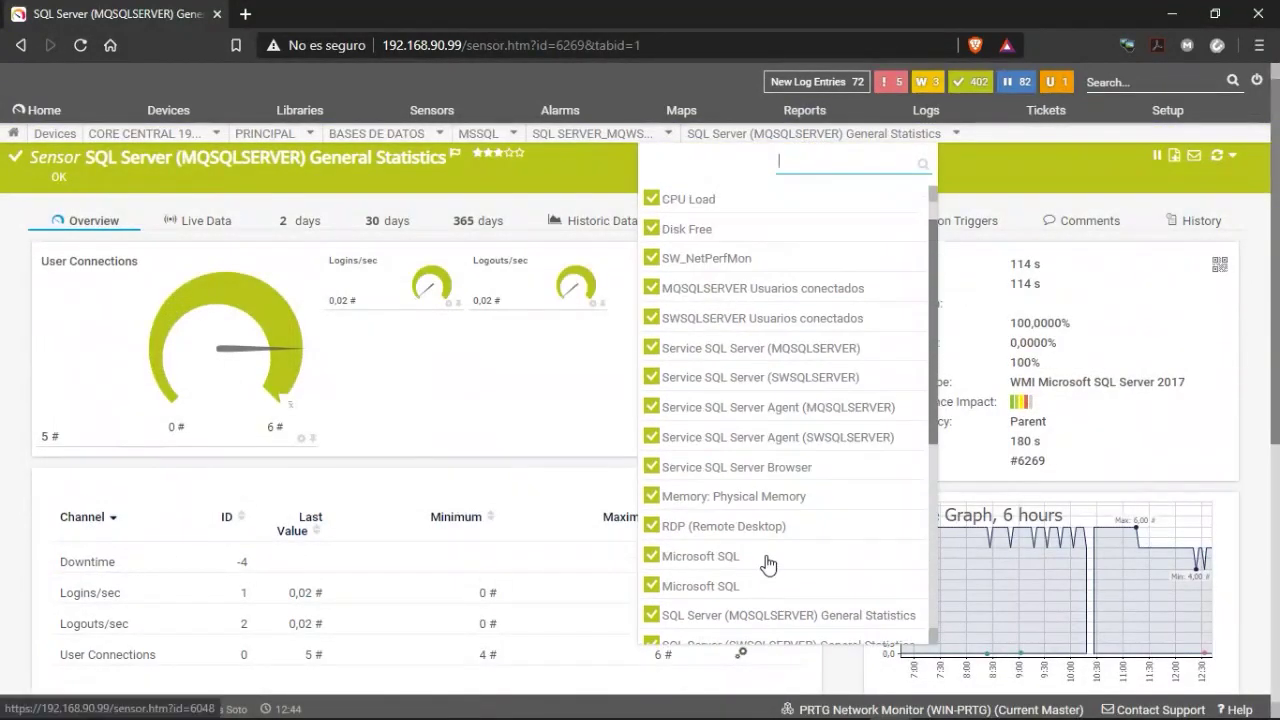
scroll(768, 566, up, 1)
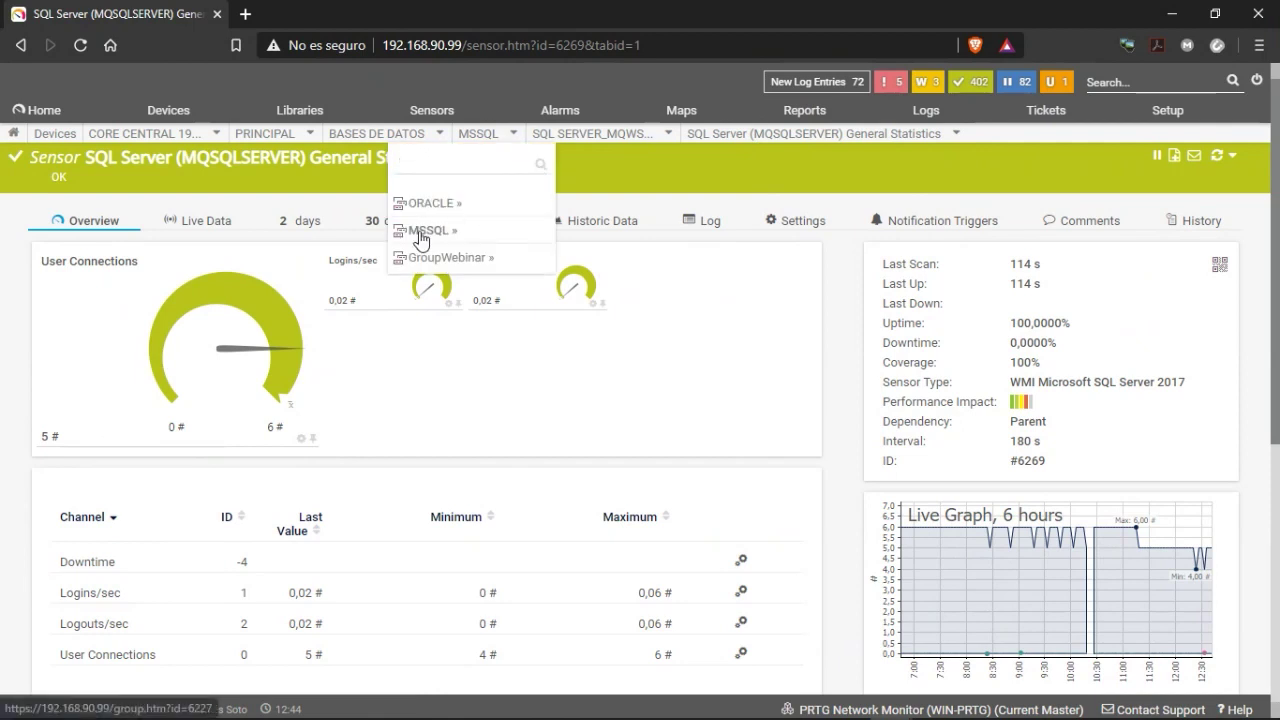
Navigate via breadcrumbs from MSSQL through BASES DE DATOS to the GroupWebinar group.
click(430, 230)
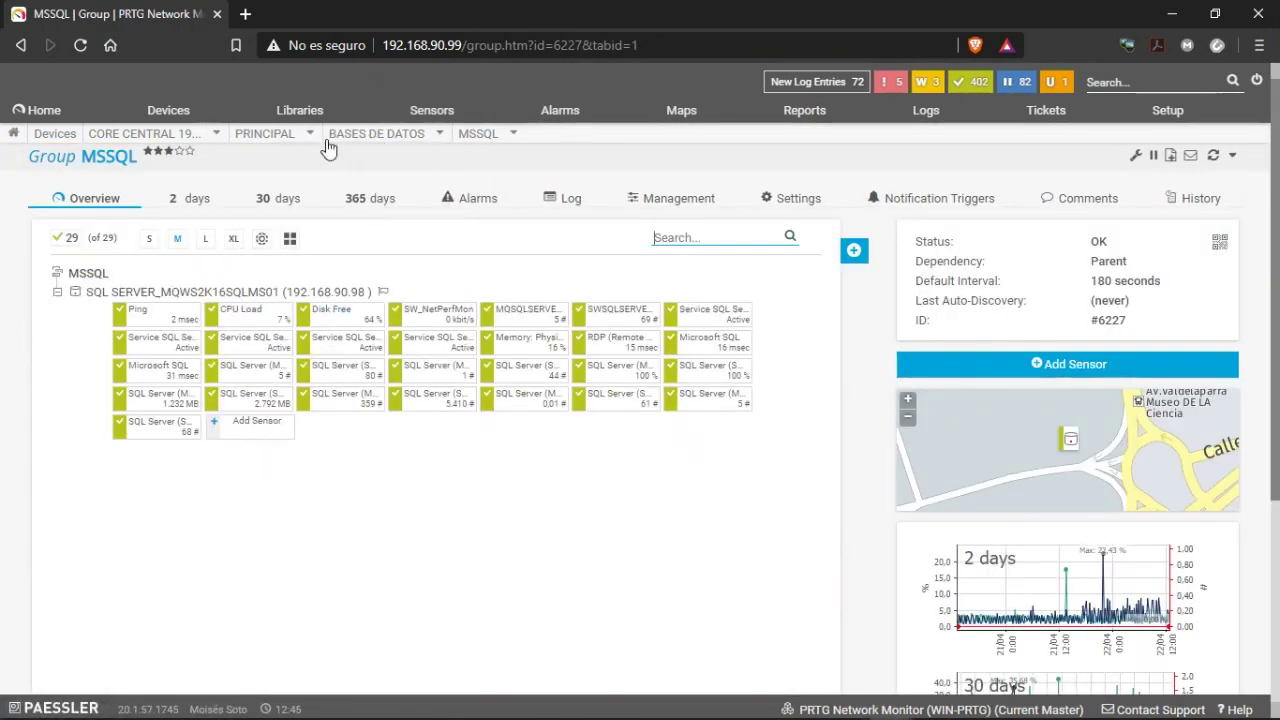
mouse_move(373, 140)
click(345, 204)
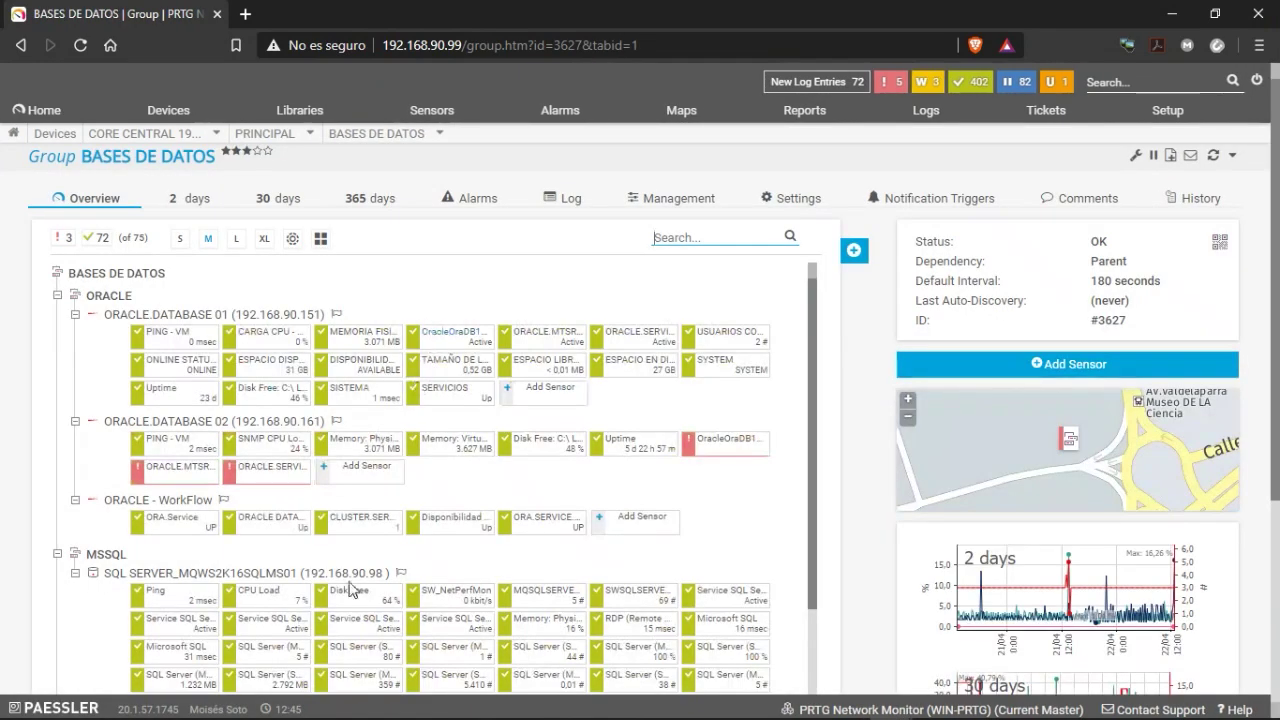
scroll(207, 527, down, 3)
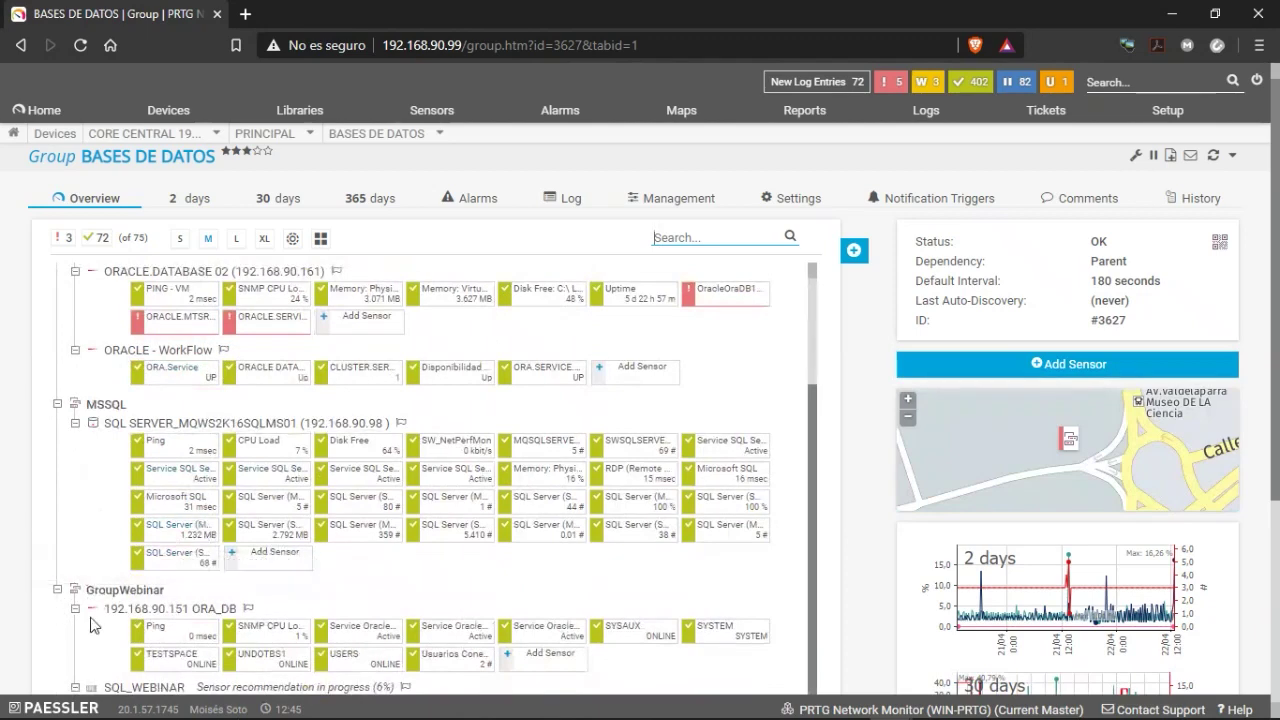
click(125, 590)
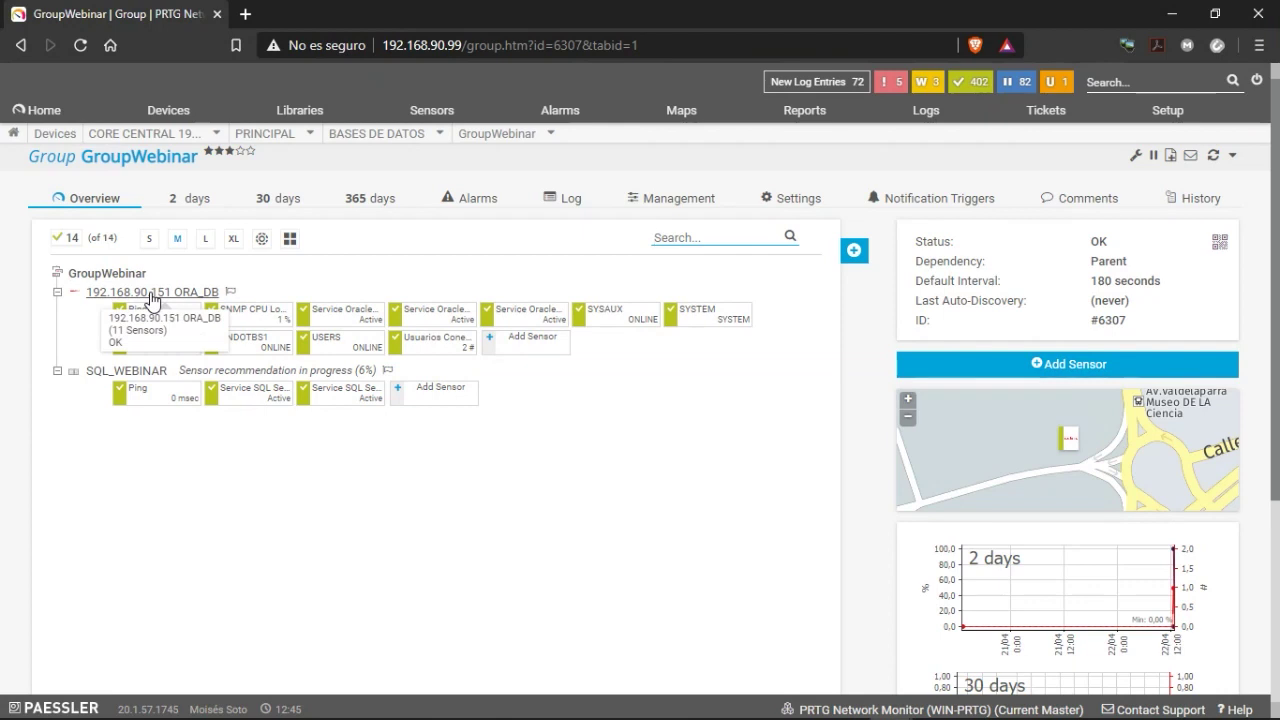
mouse_move(152, 300)
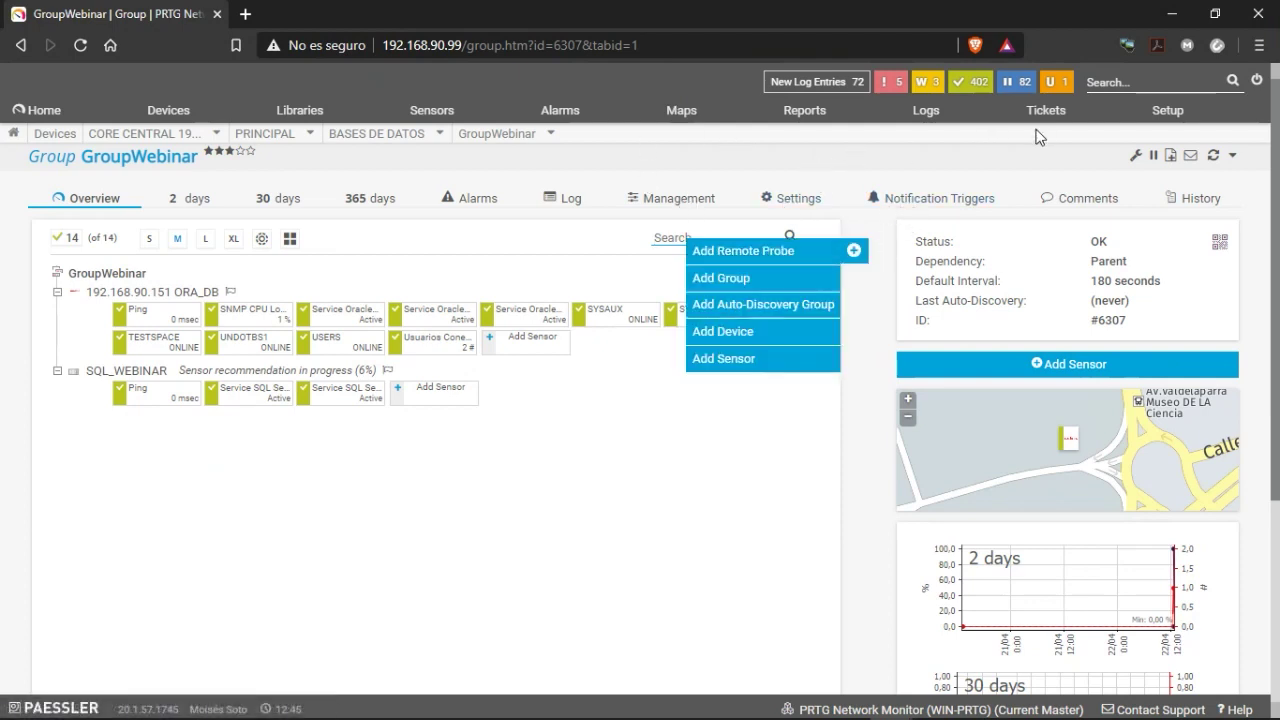
Open Setup > Notification Templates, re-entering the login name and password to gain admin access.
click(1168, 112)
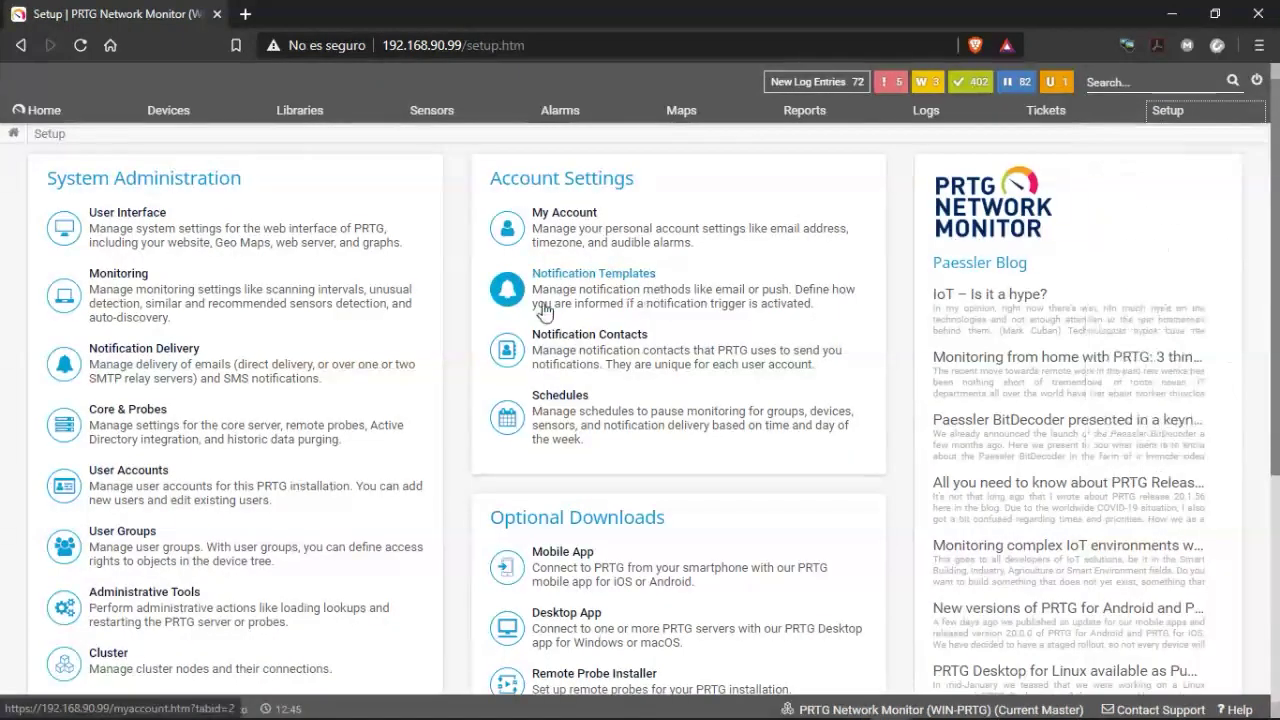
click(563, 279)
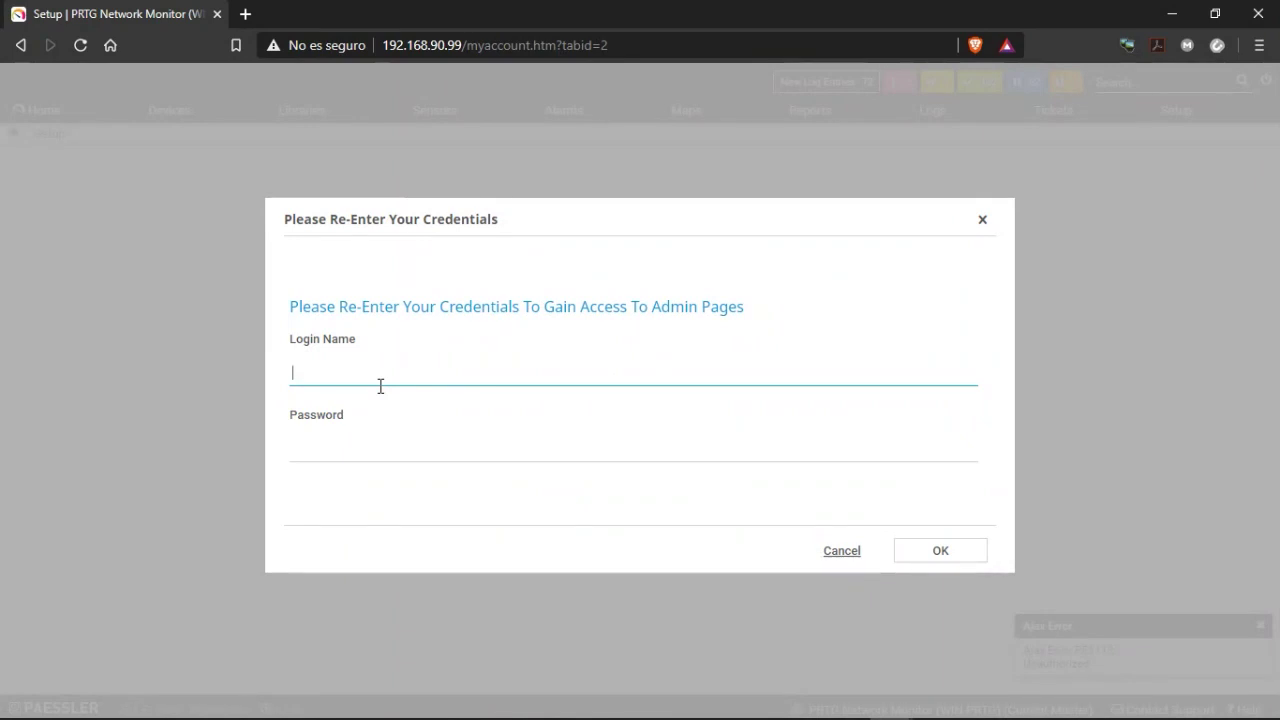
key(Tab)
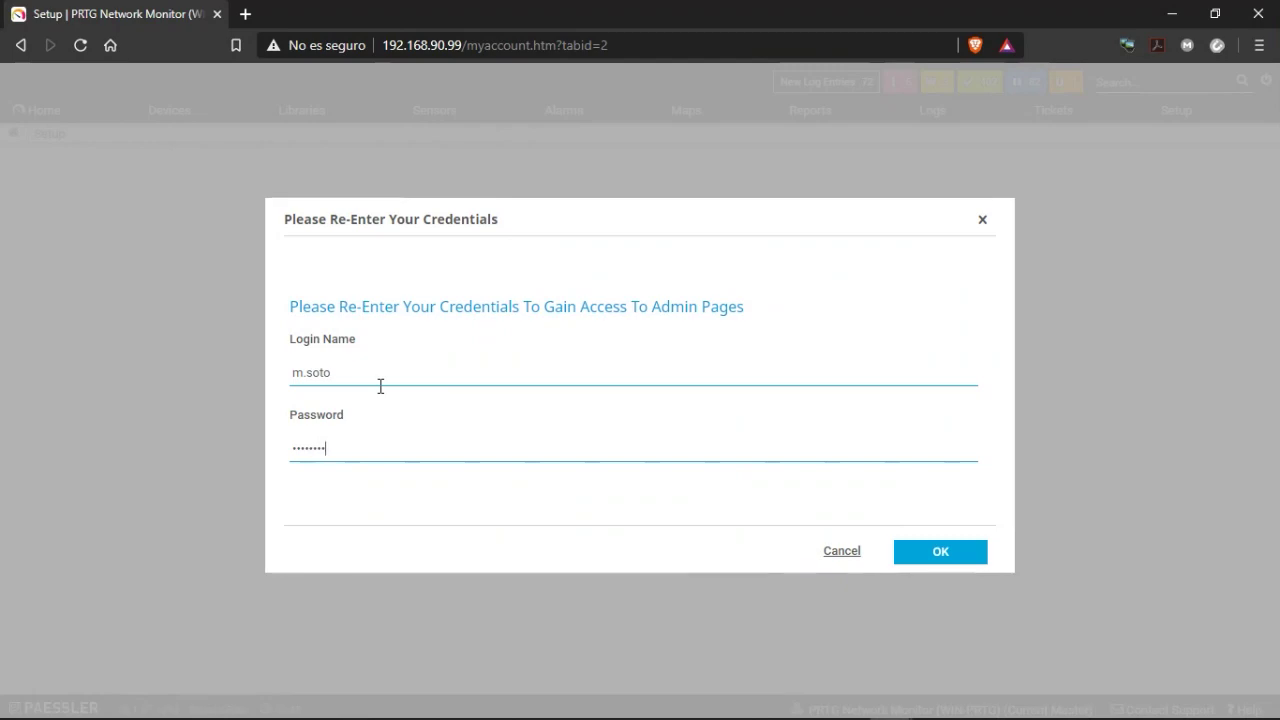
key(Return)
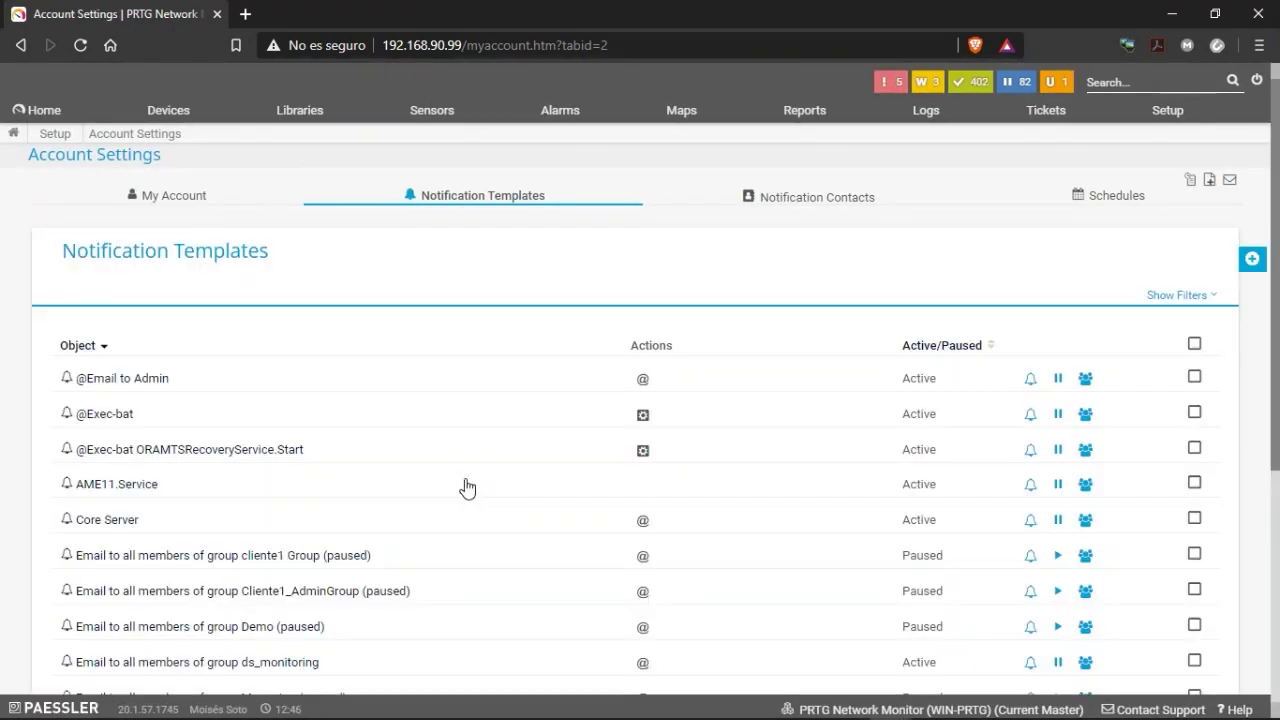
scroll(294, 389, down, 1)
scroll(268, 386, down, 3)
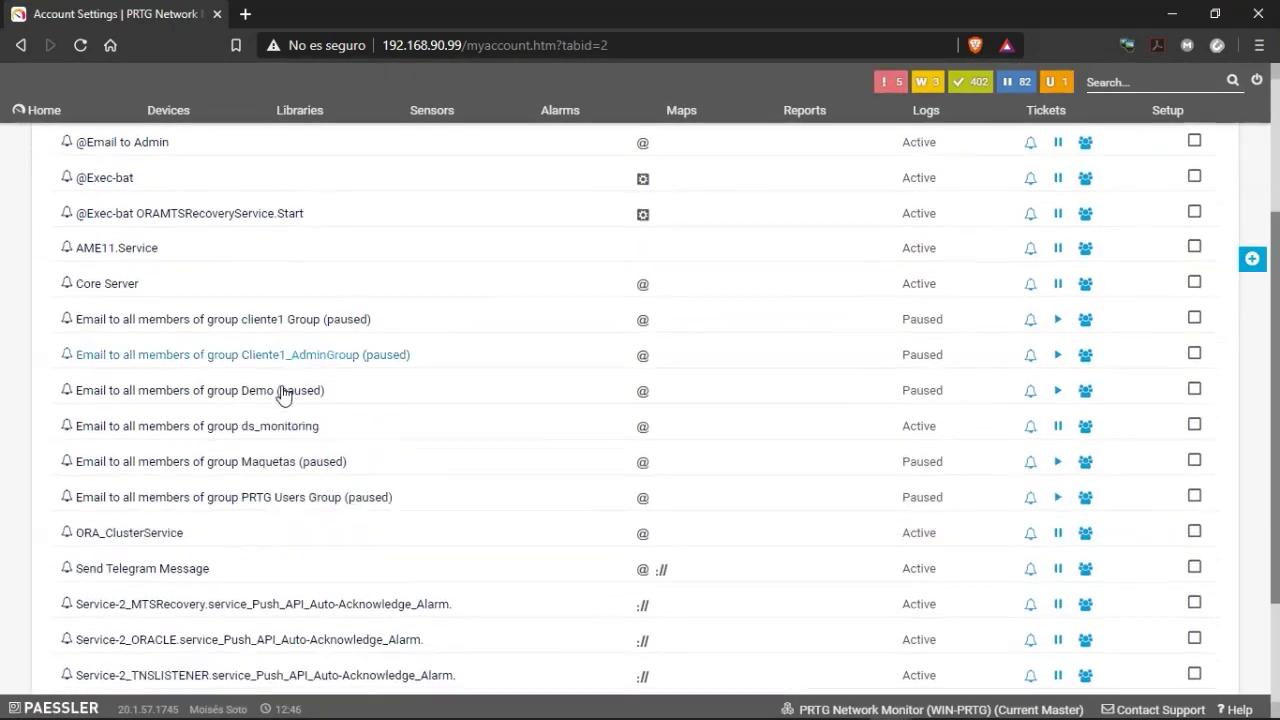
scroll(280, 447, up, 4)
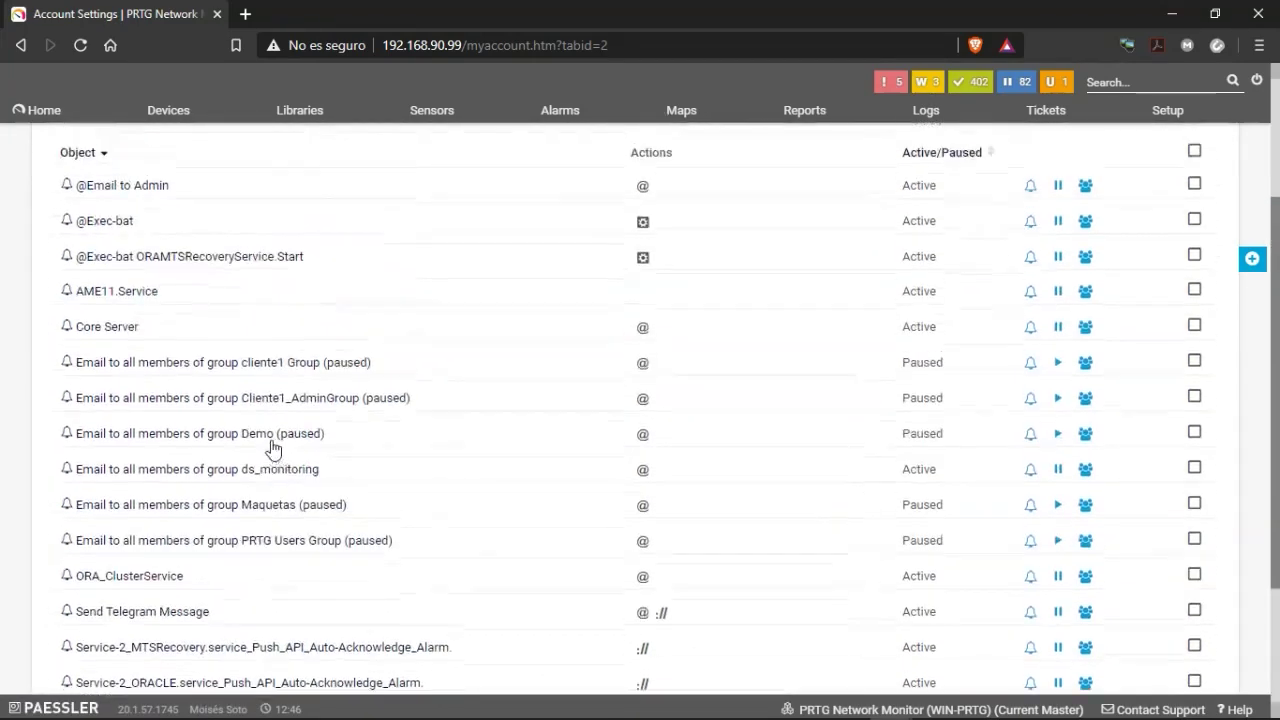
scroll(268, 443, down, 1)
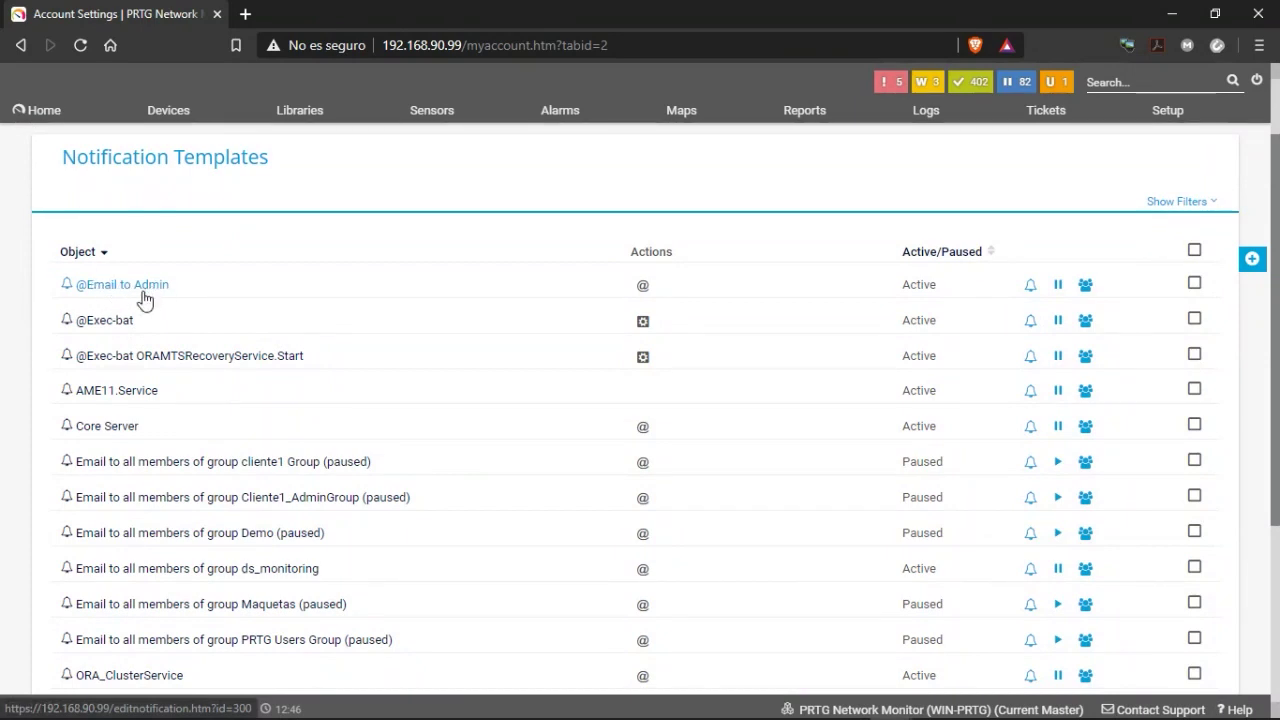
scroll(103, 290, down, 1)
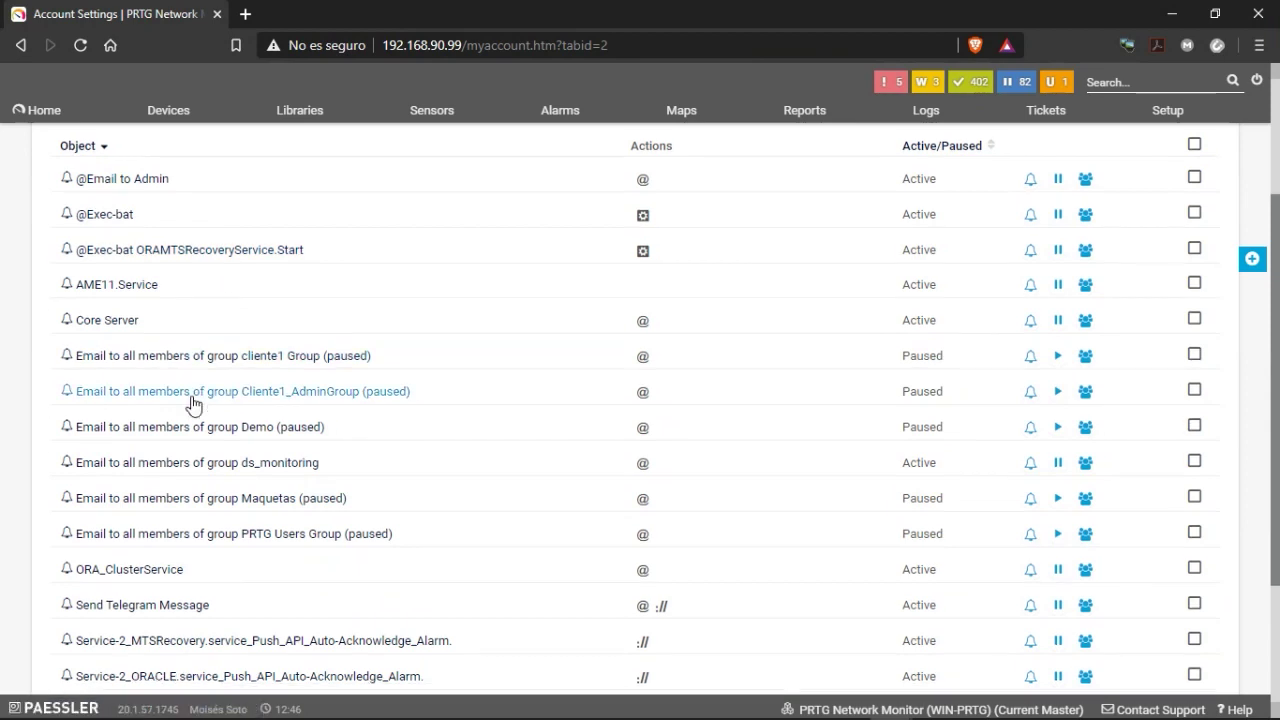
scroll(193, 407, down, 2)
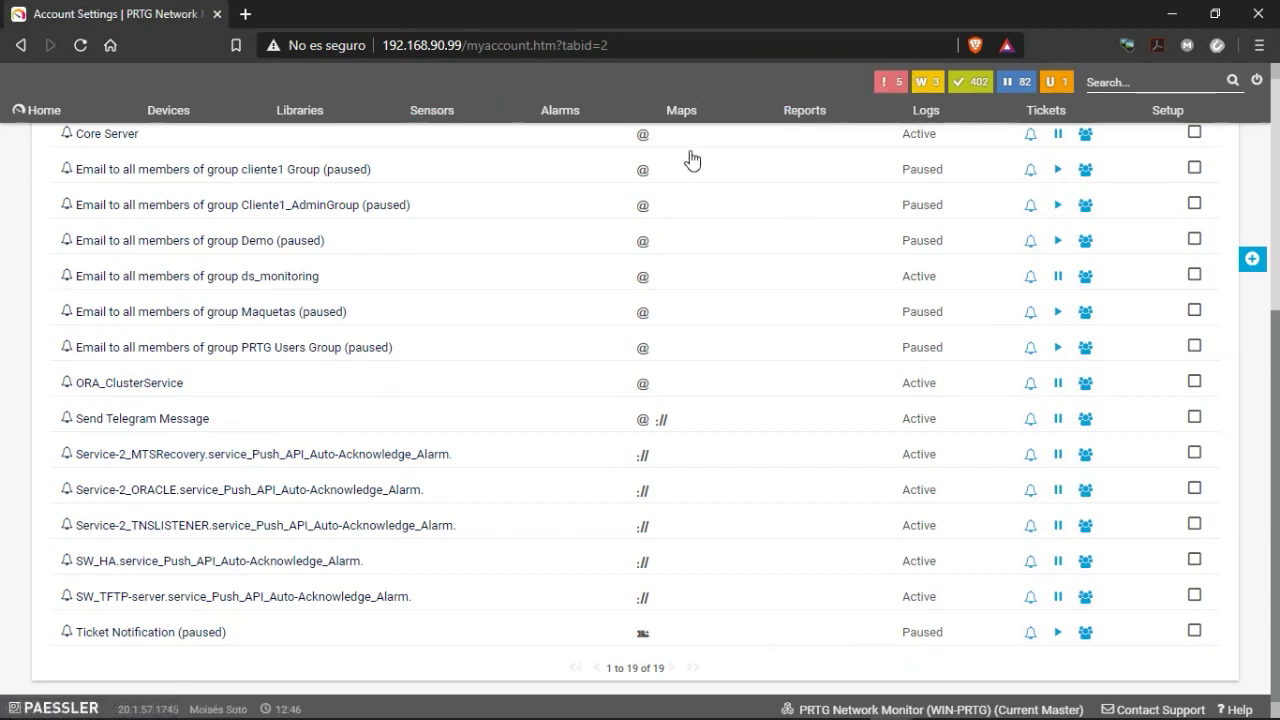
scroll(388, 538, up, 5)
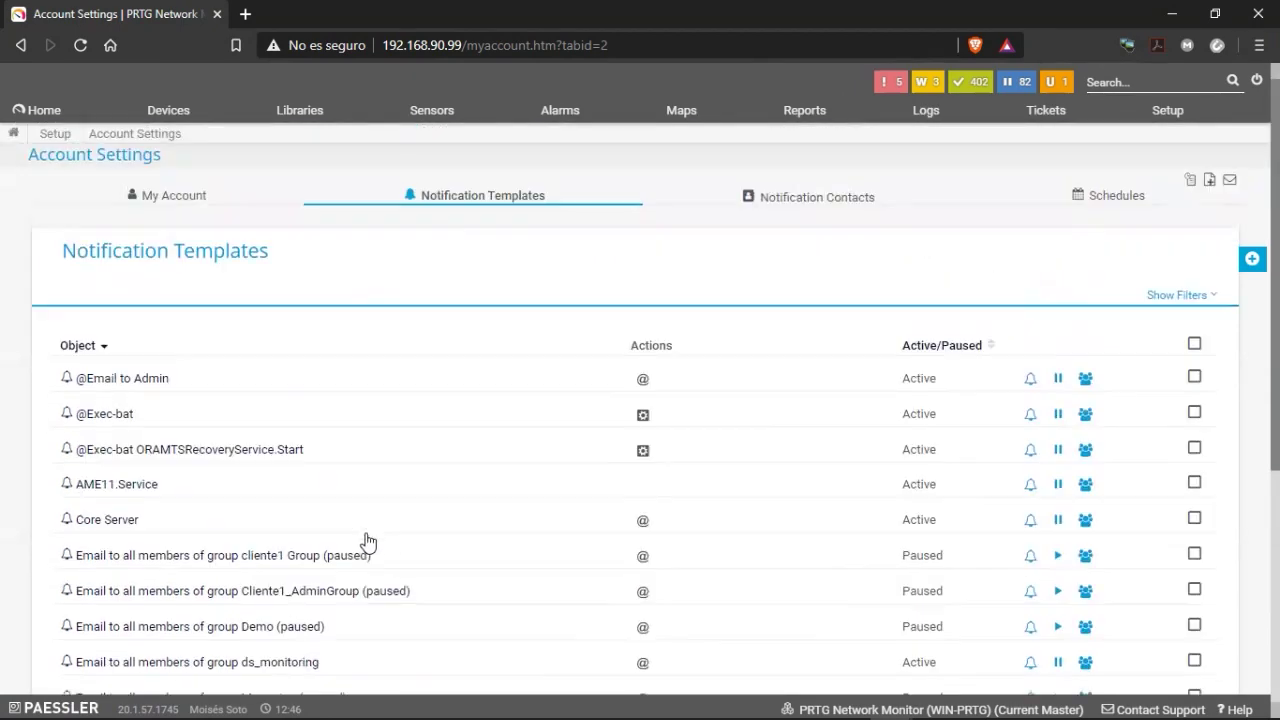
click(126, 380)
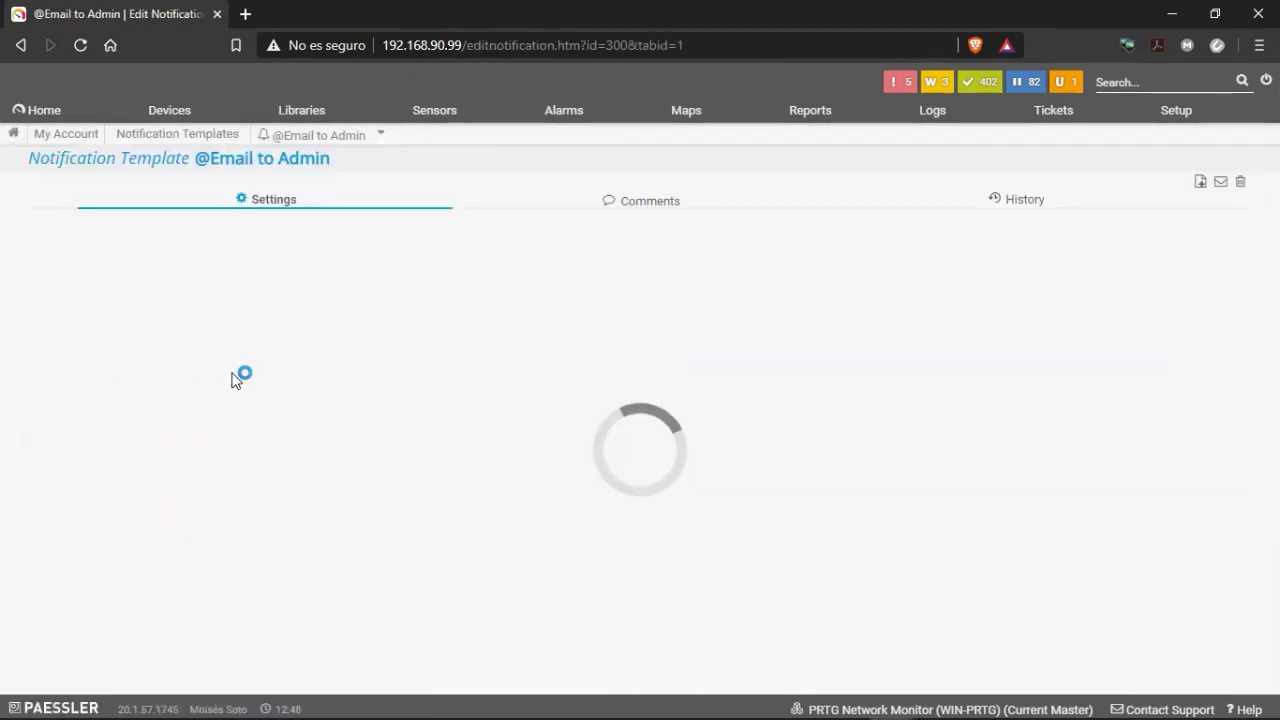
scroll(409, 414, down, 2)
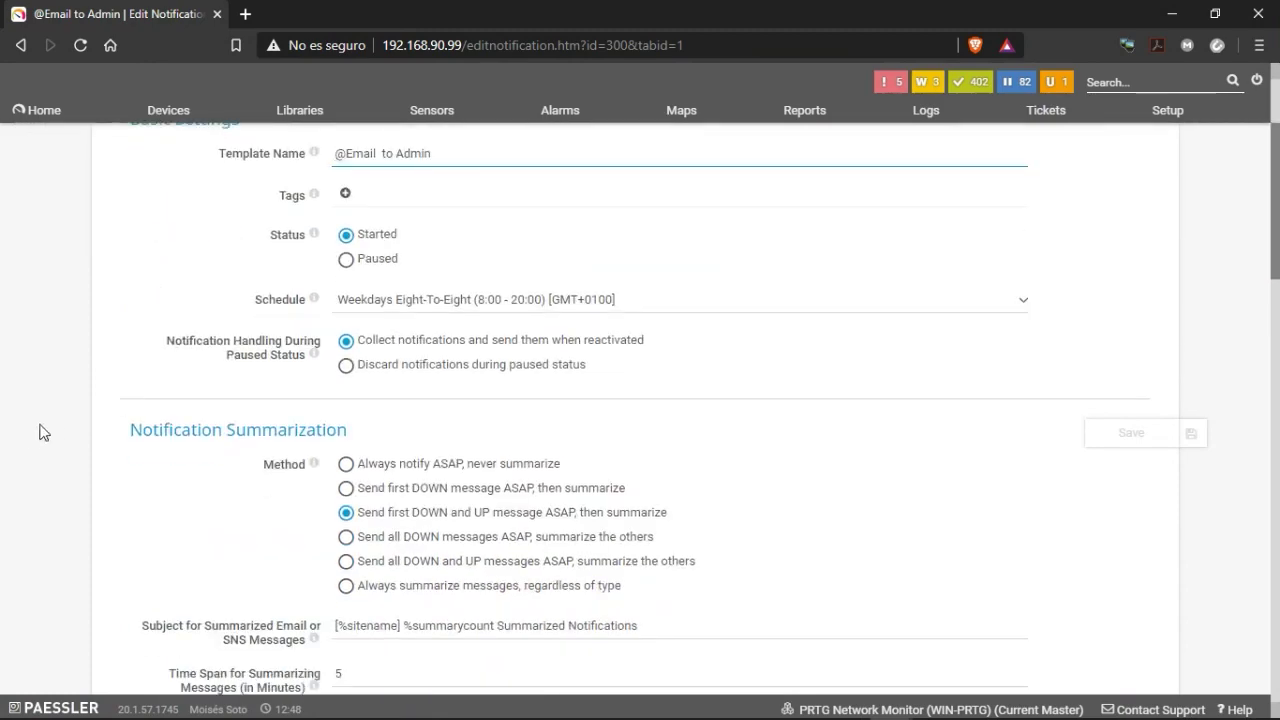
scroll(180, 440, down, 2)
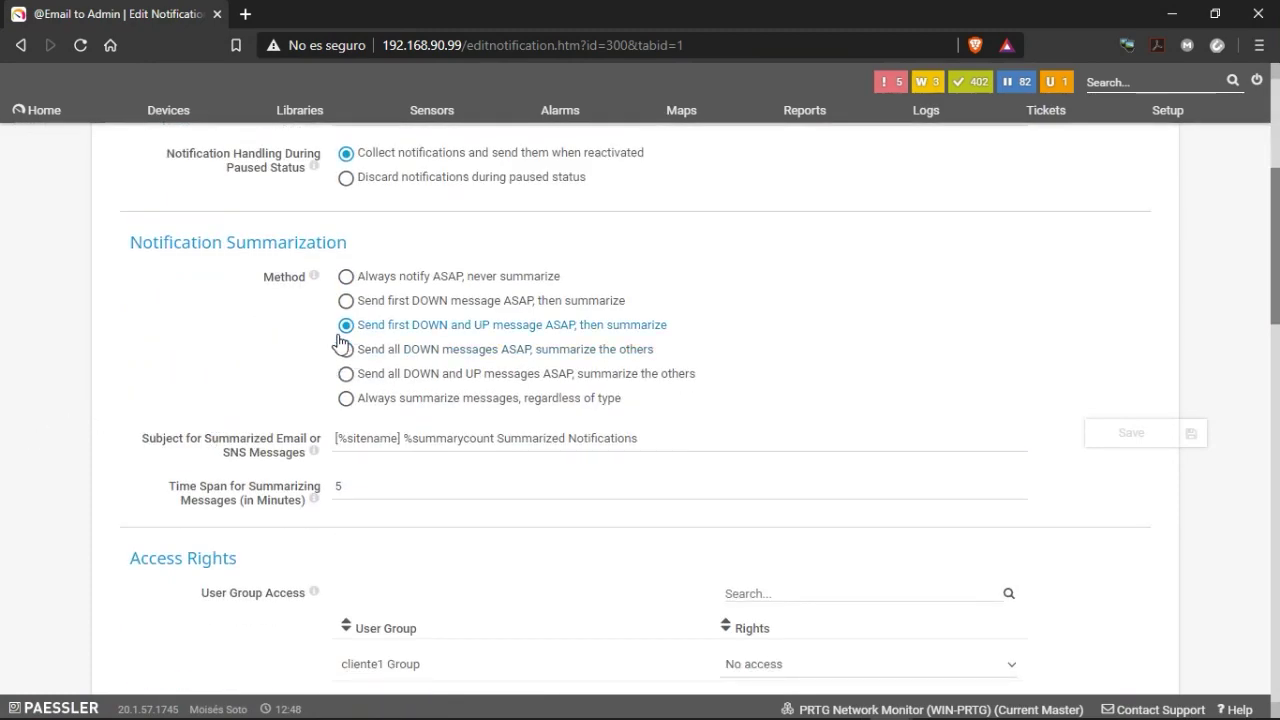
scroll(333, 420, down, 7)
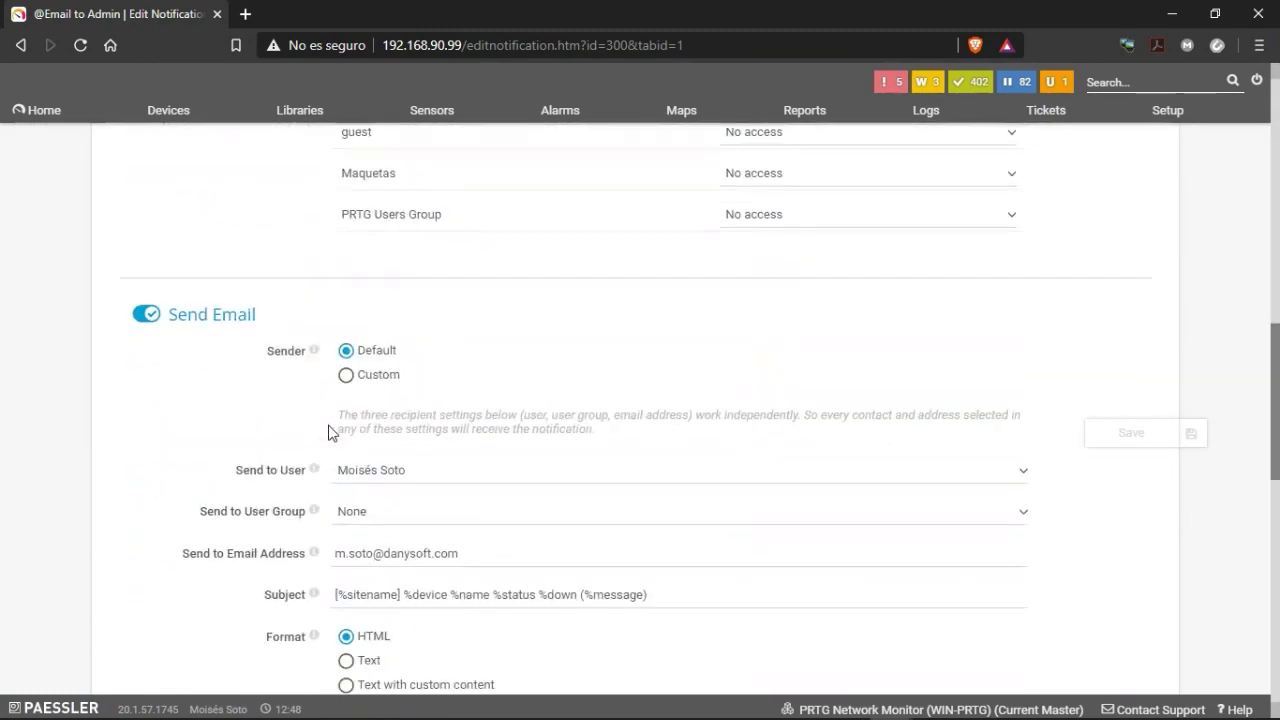
scroll(328, 430, down, 4)
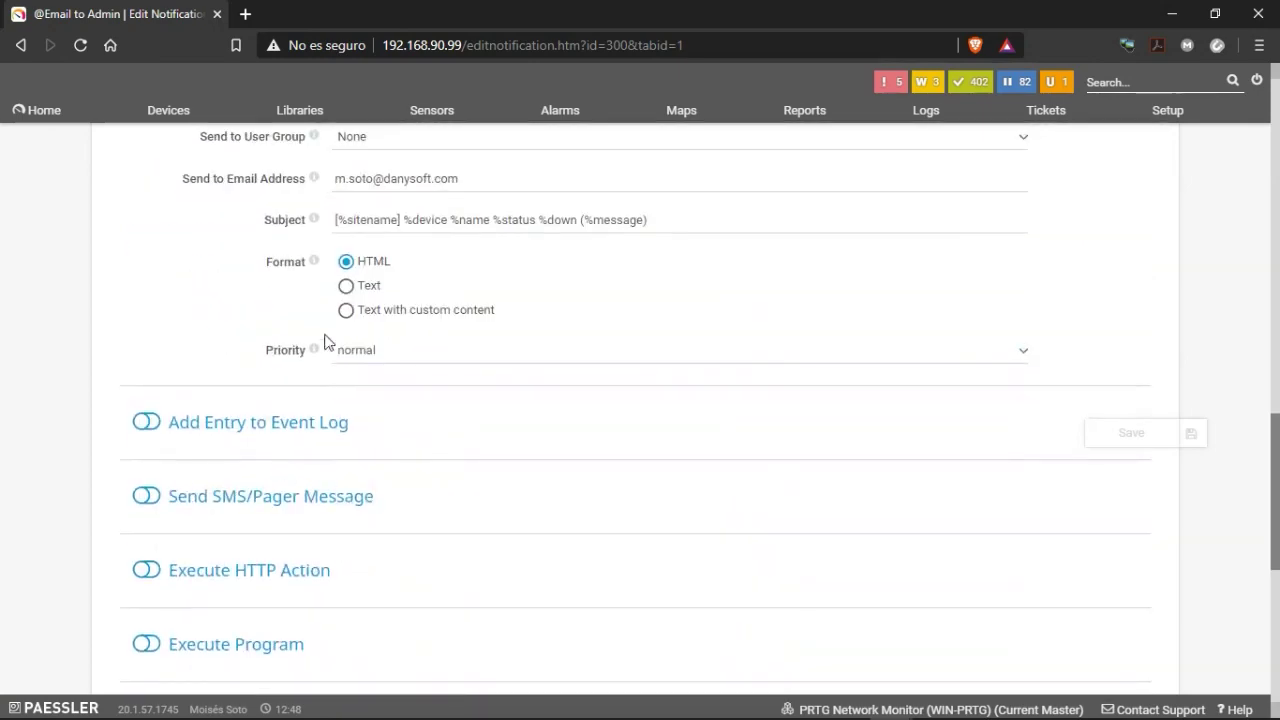
scroll(354, 486, down, 3)
scroll(343, 491, up, 8)
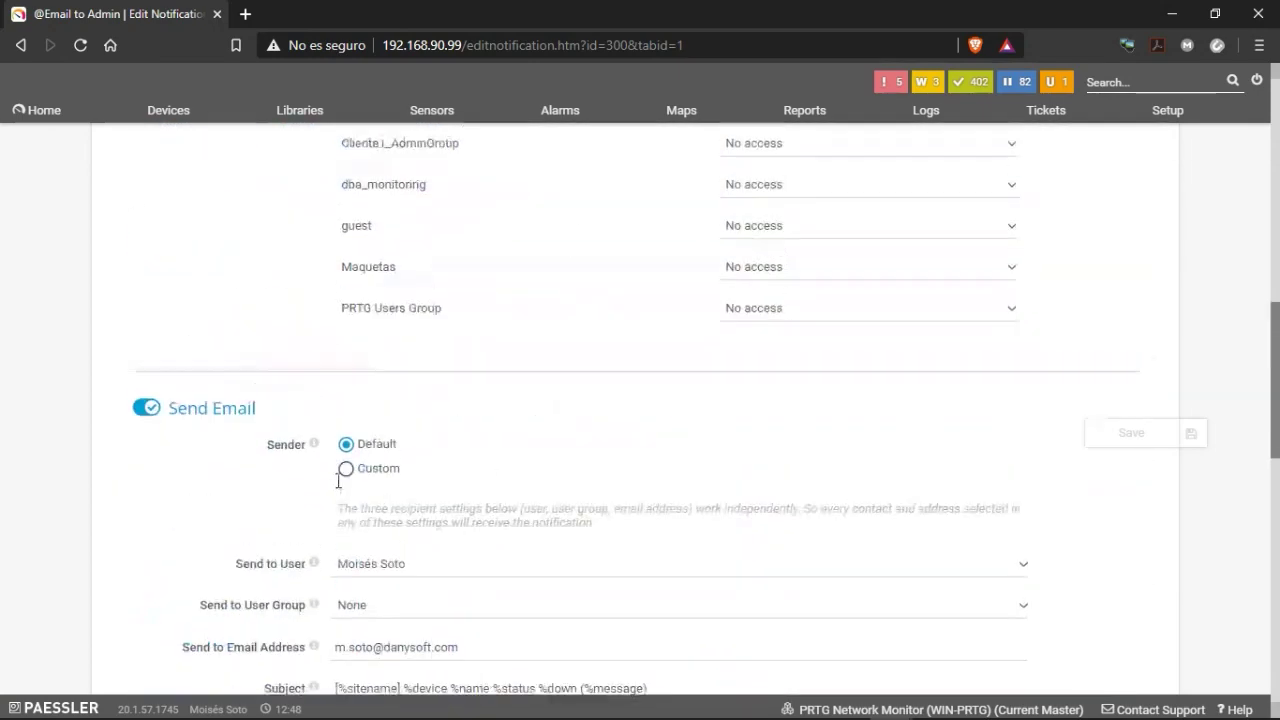
scroll(309, 434, up, 15)
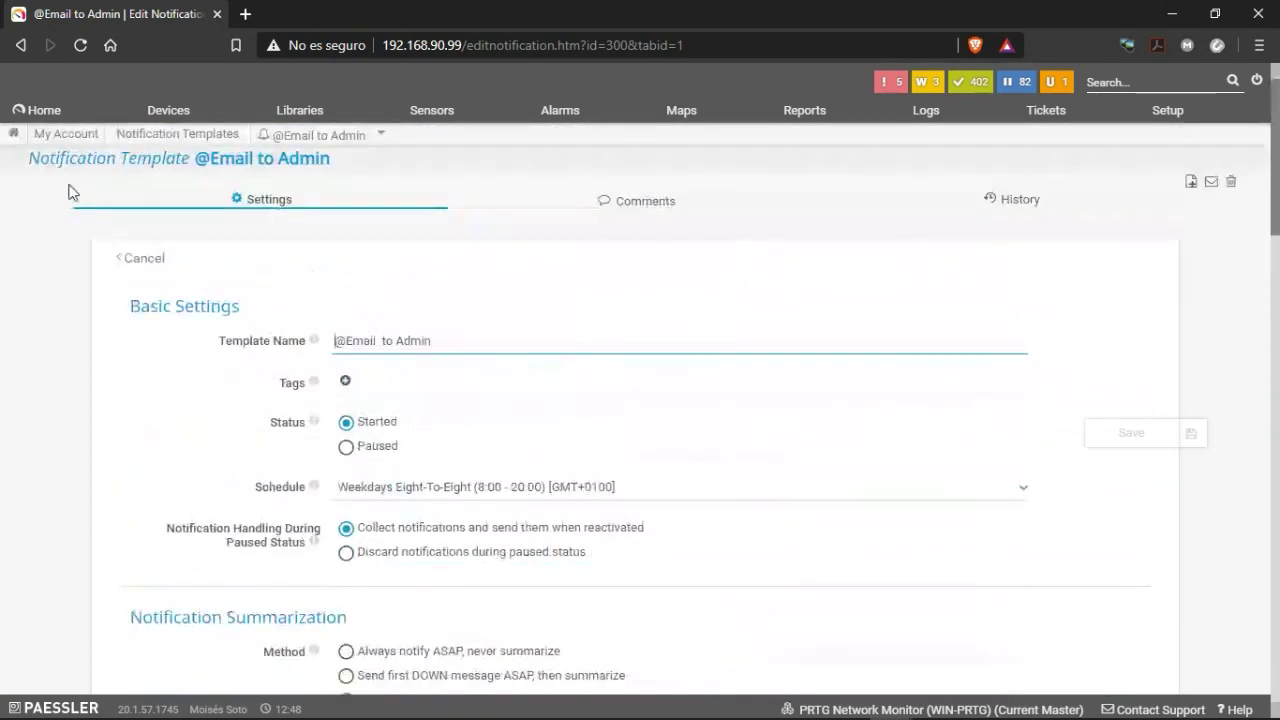
mouse_move(319, 141)
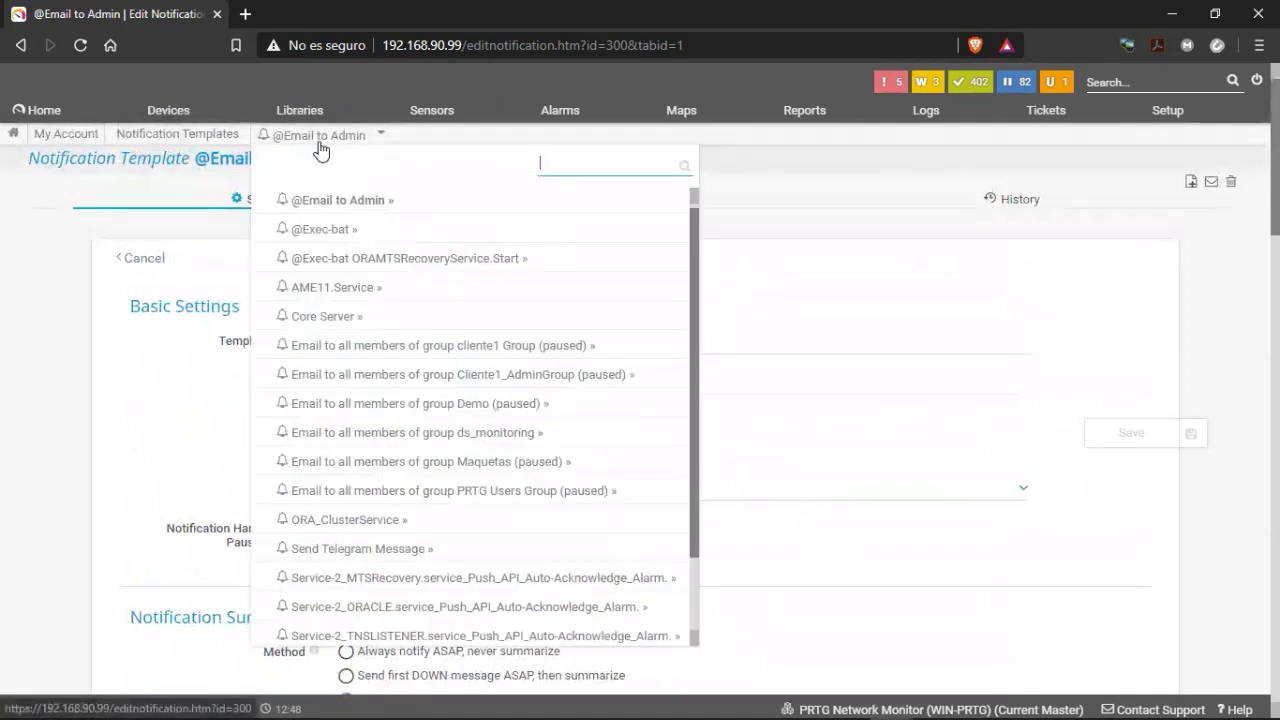
click(312, 240)
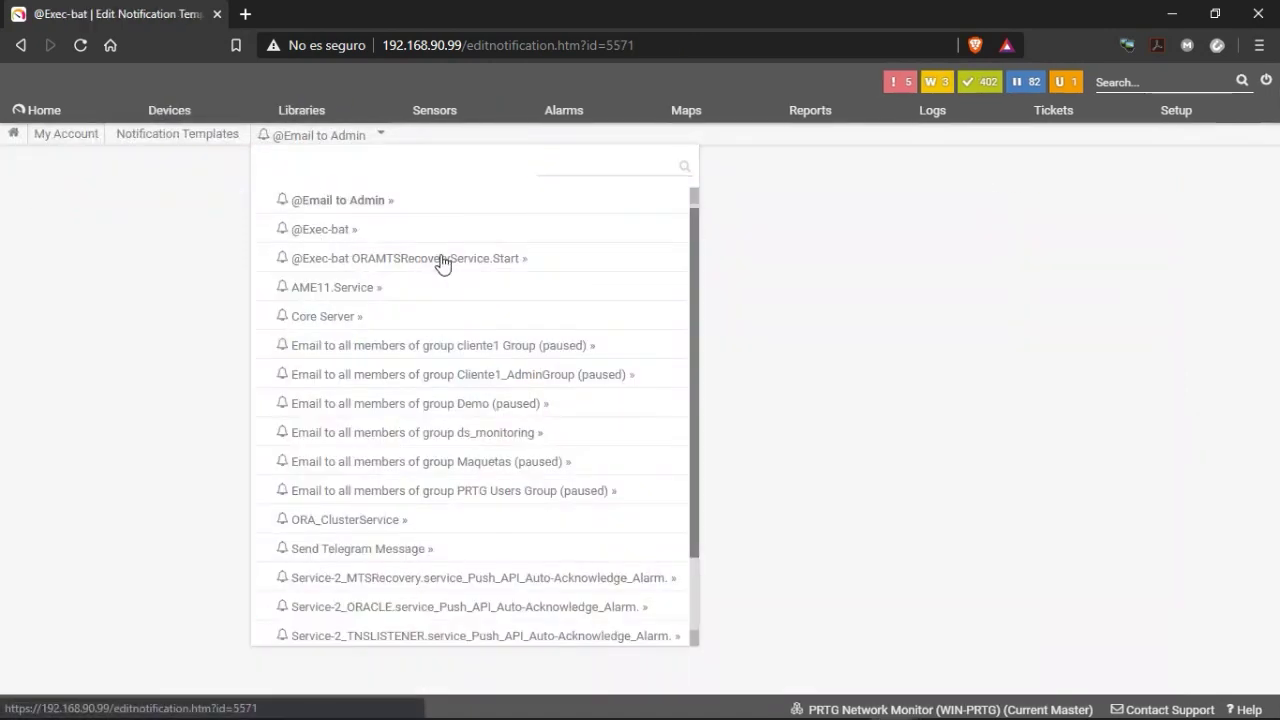
scroll(583, 449, down, 3)
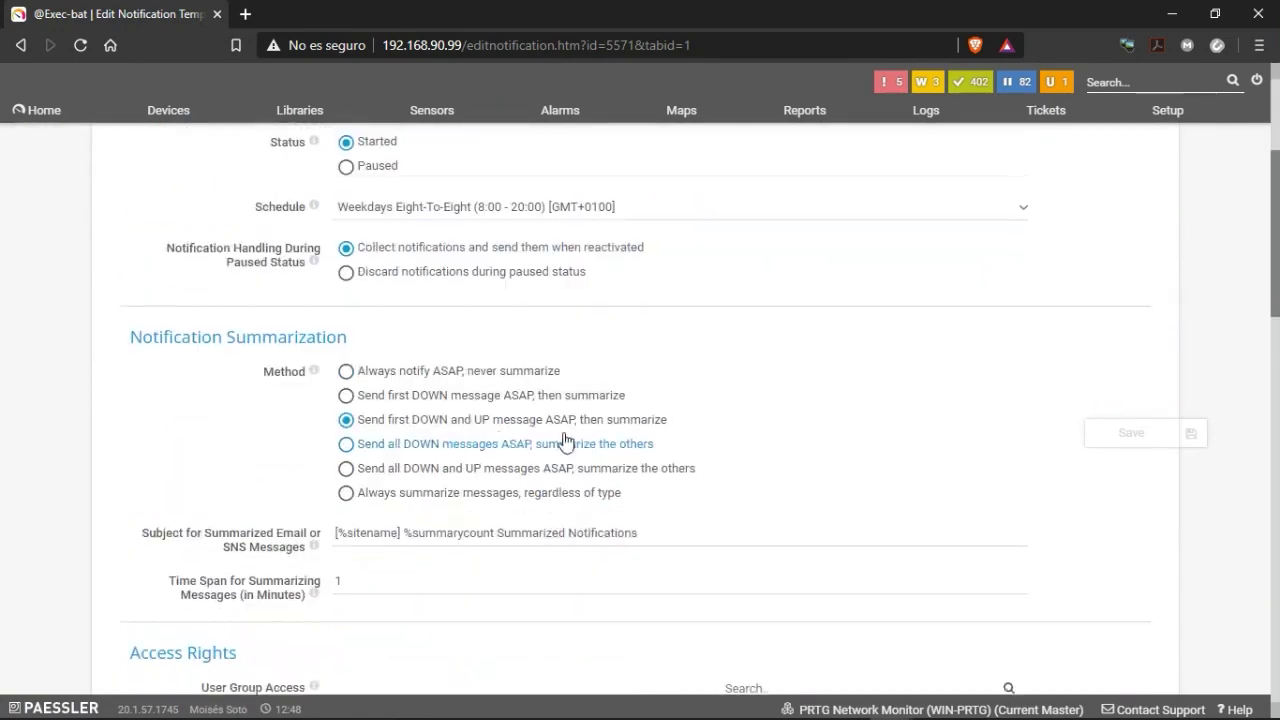
scroll(565, 441, down, 10)
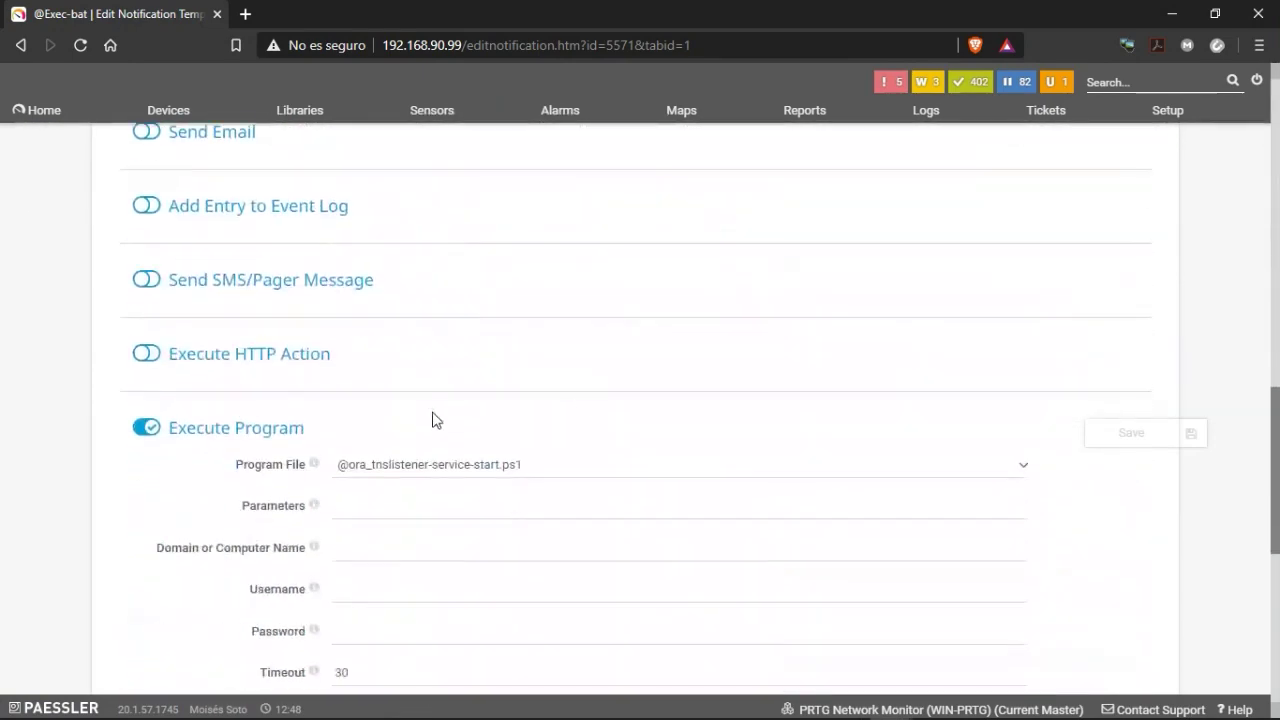
scroll(436, 420, down, 2)
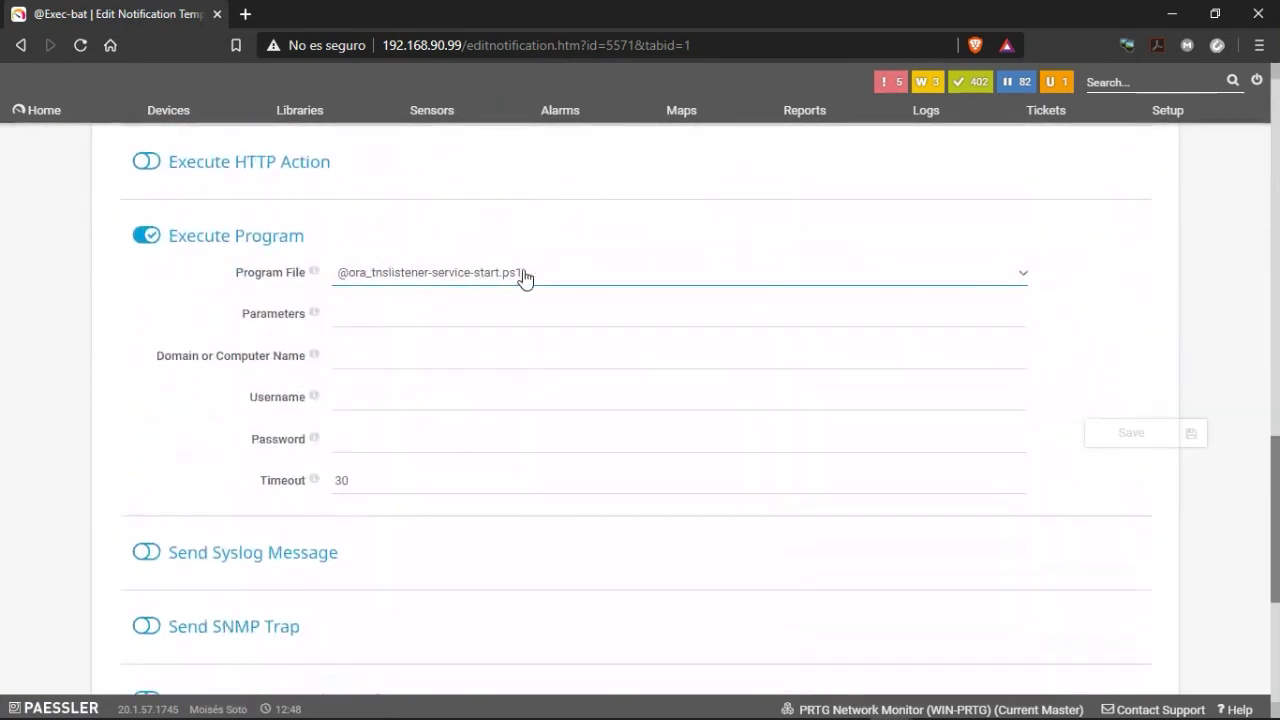
click(551, 280)
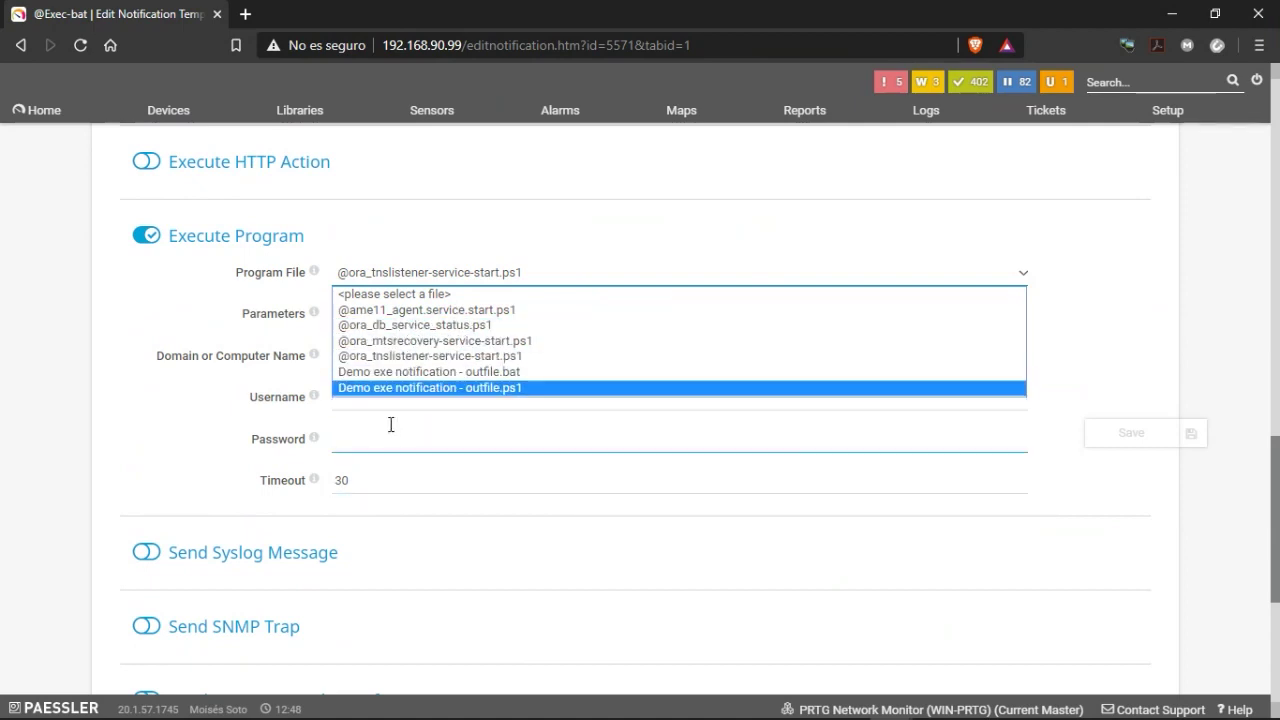
click(214, 335)
scroll(460, 343, up, 15)
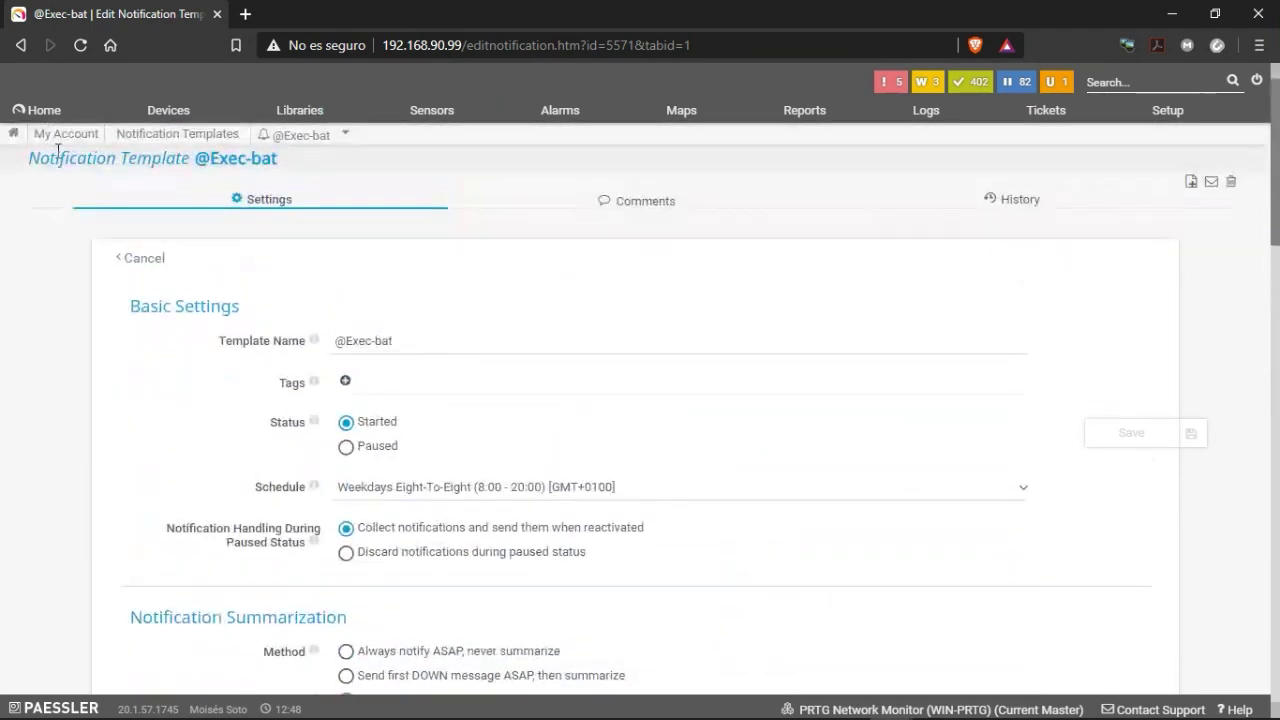
Go to Devices and open the SQL_WEBINAR device under GroupWebinar.
click(172, 108)
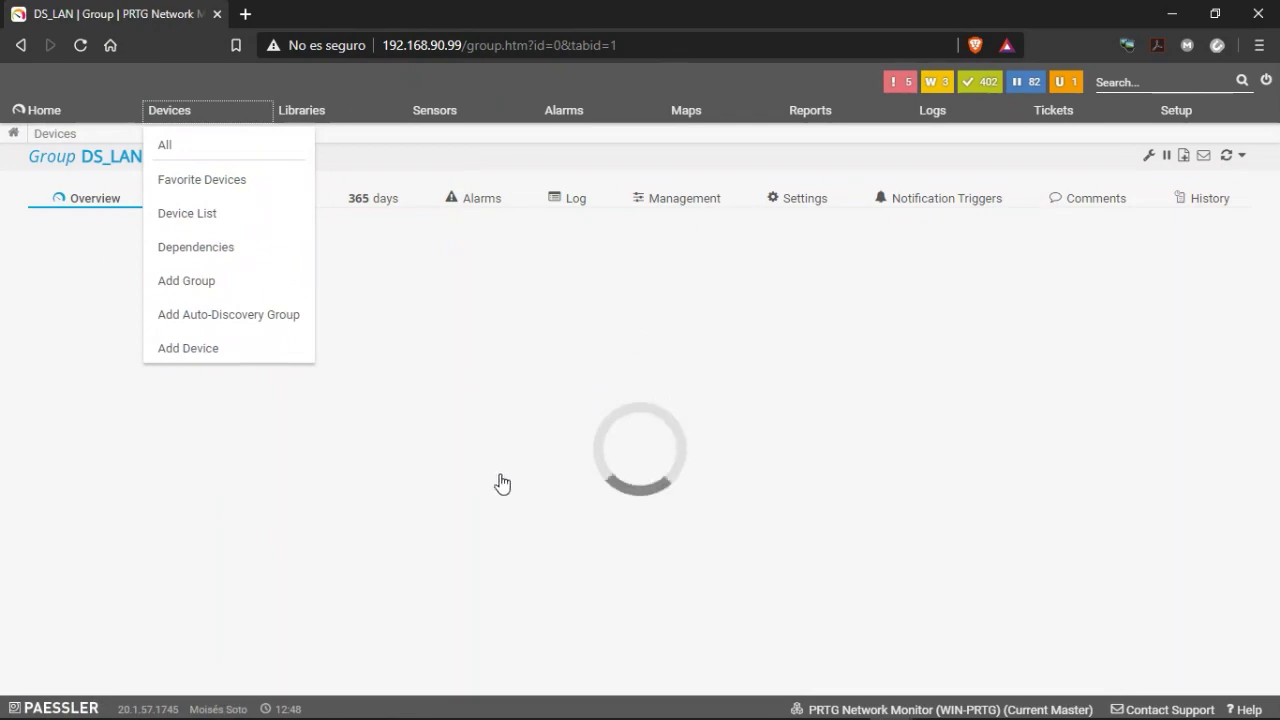
scroll(400, 514, down, 1)
scroll(383, 524, down, 3)
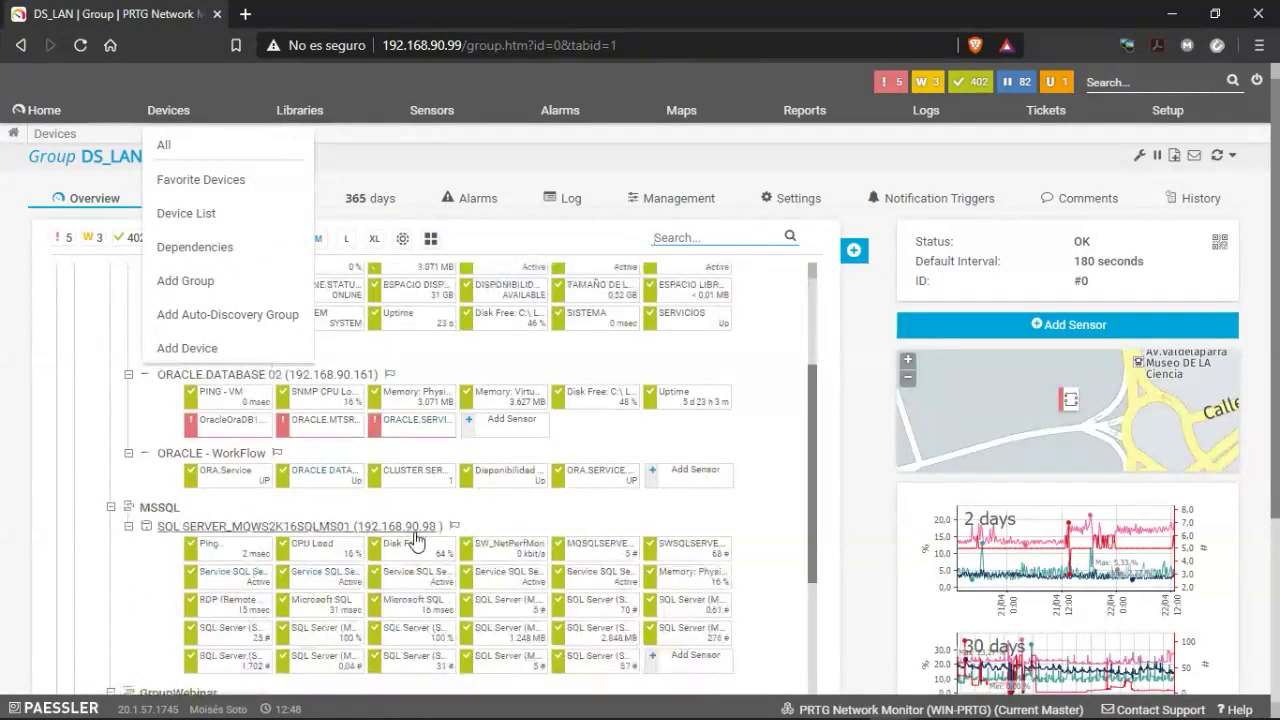
scroll(330, 563, down, 1)
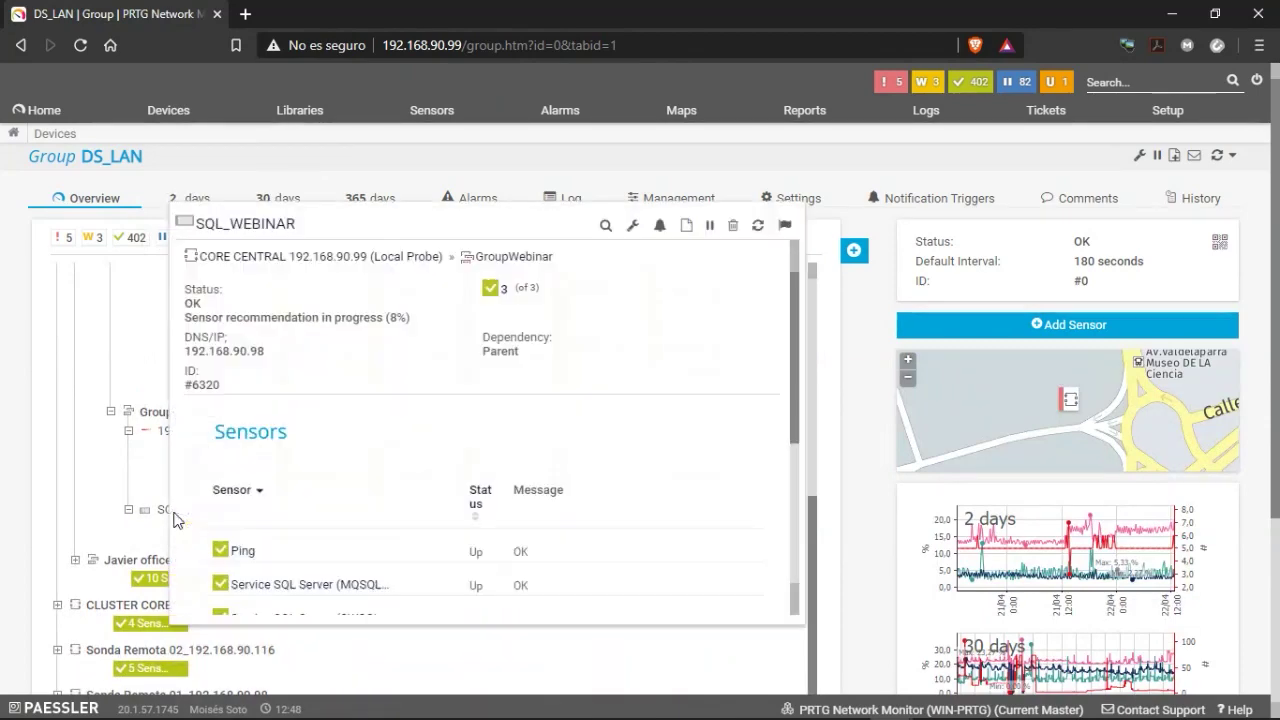
scroll(623, 614, up, 2)
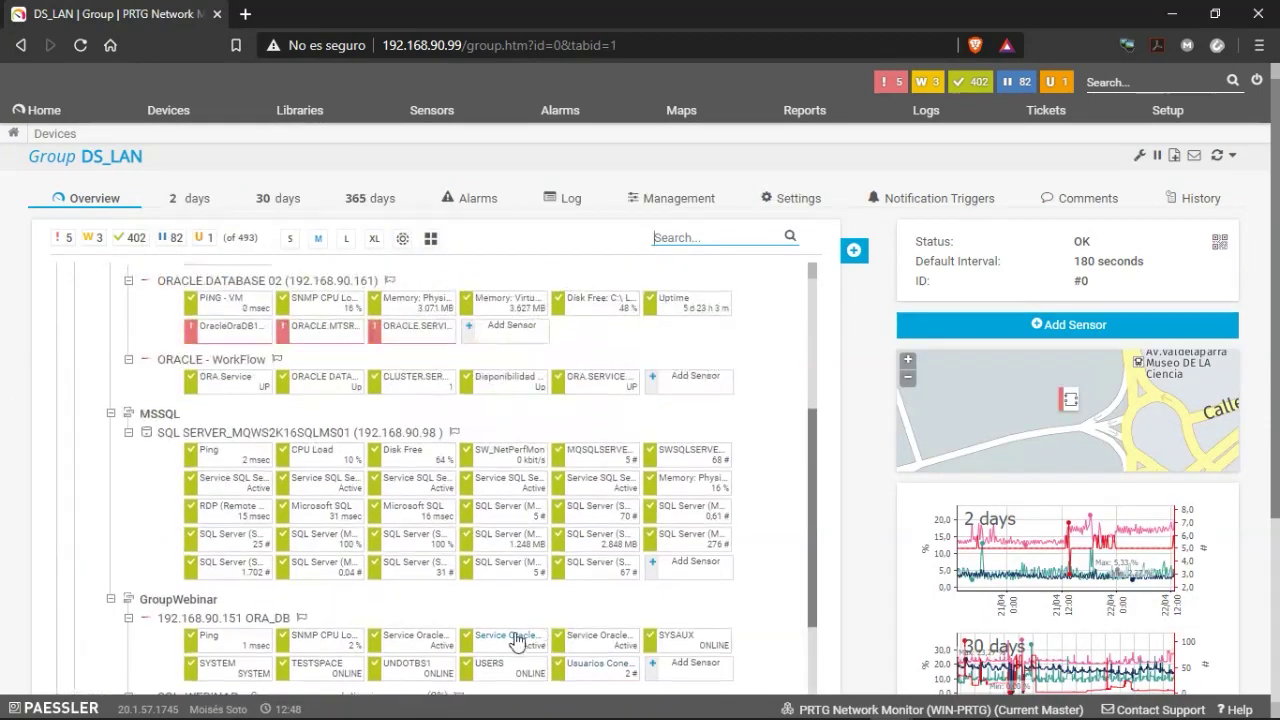
scroll(420, 590, down, 1)
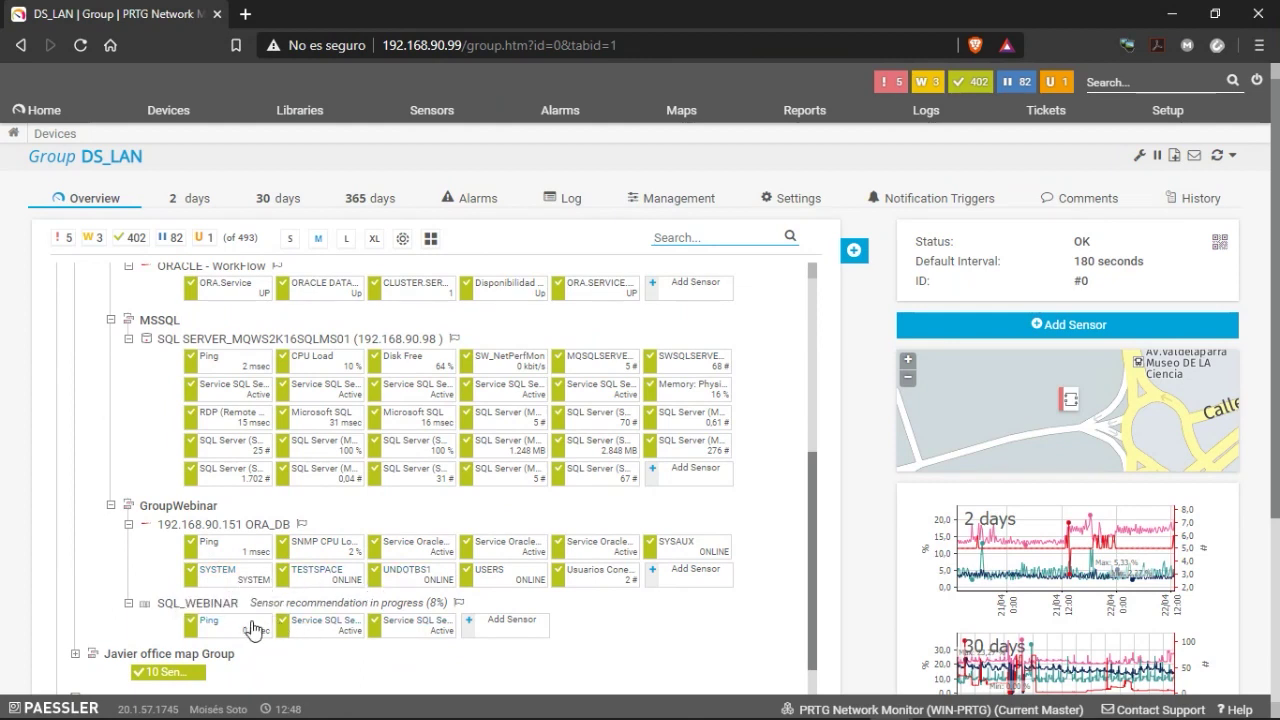
click(222, 608)
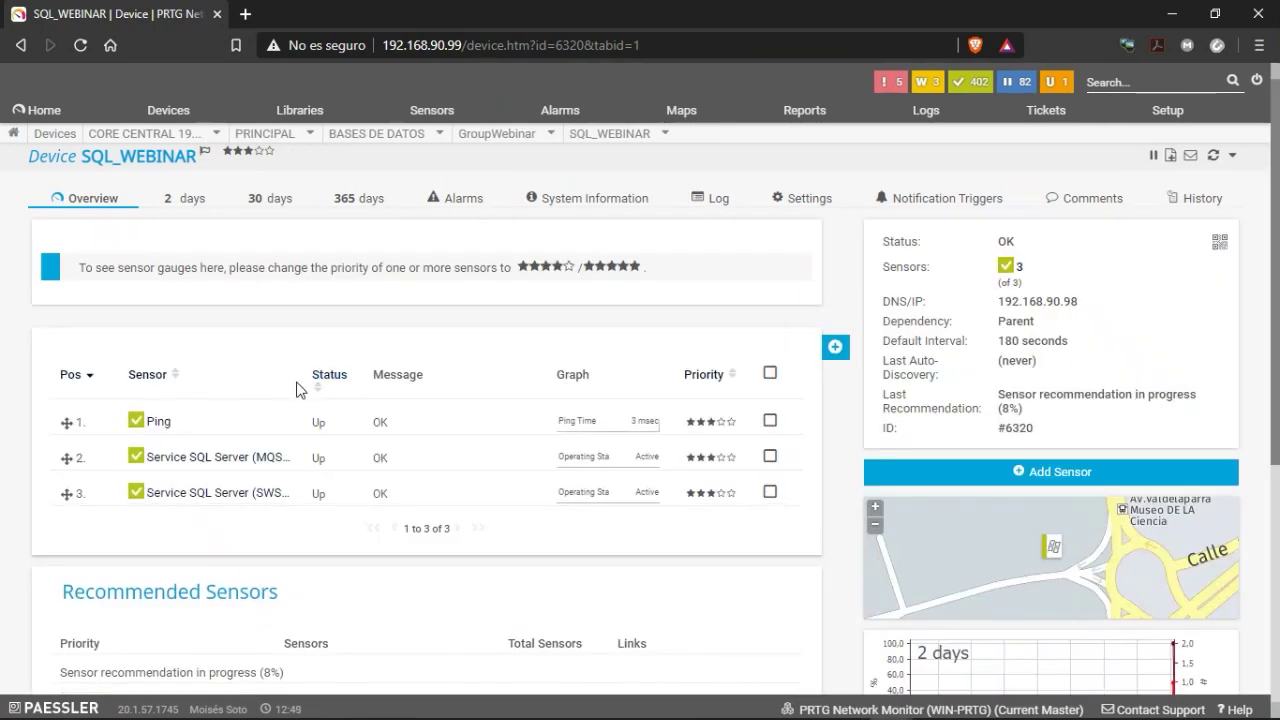
Show the Notification Triggers tab of the Service SQL Server (MQSQLSERVER) sensor.
click(212, 471)
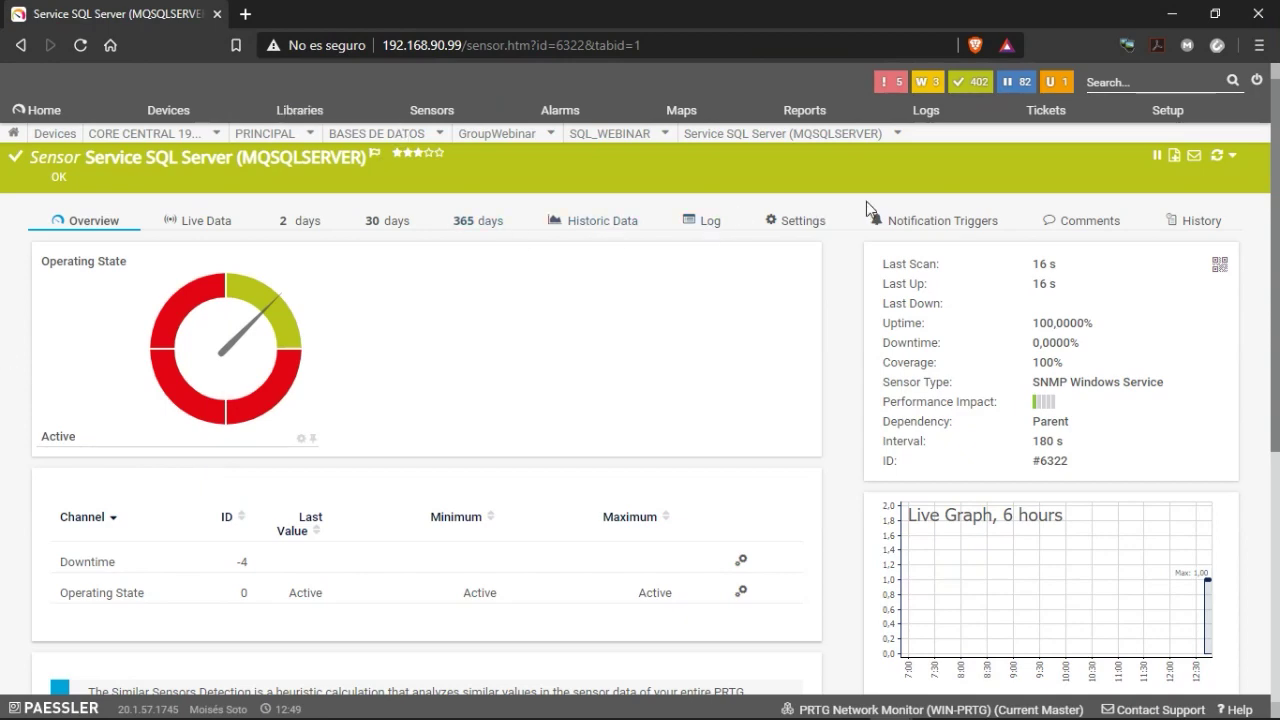
scroll(620, 380, down, 2)
scroll(700, 340, up, 2)
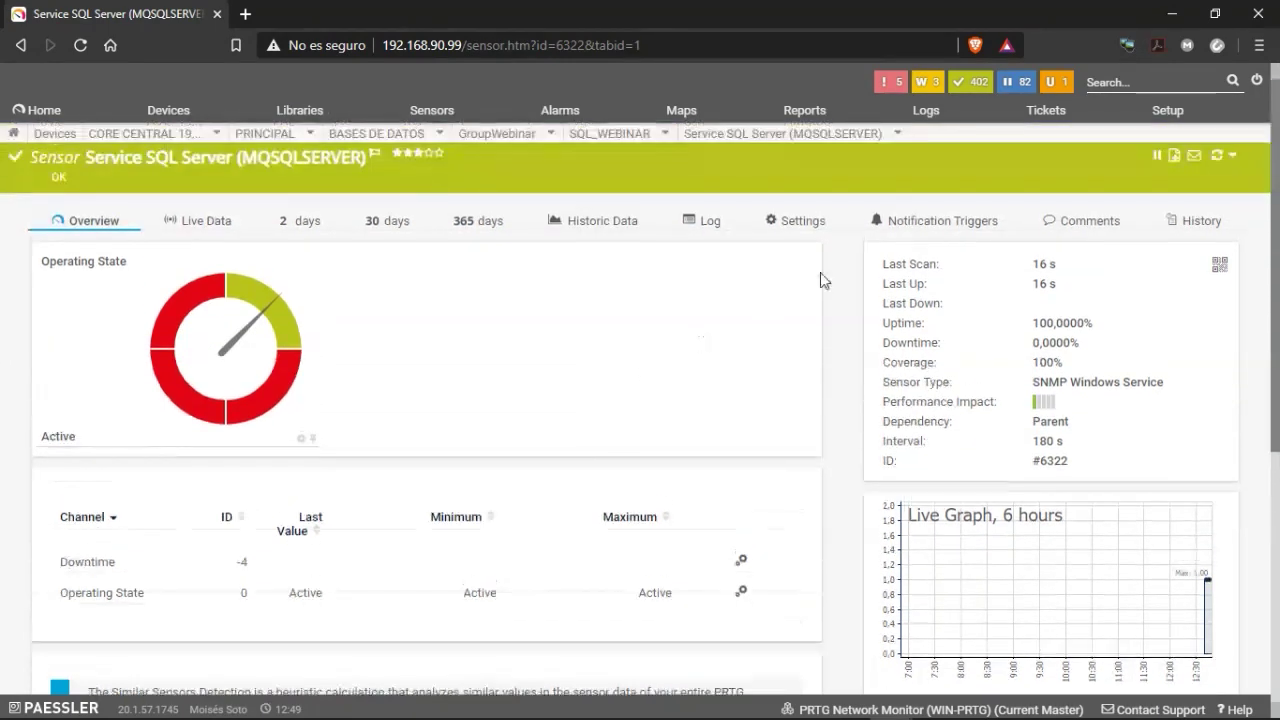
click(905, 226)
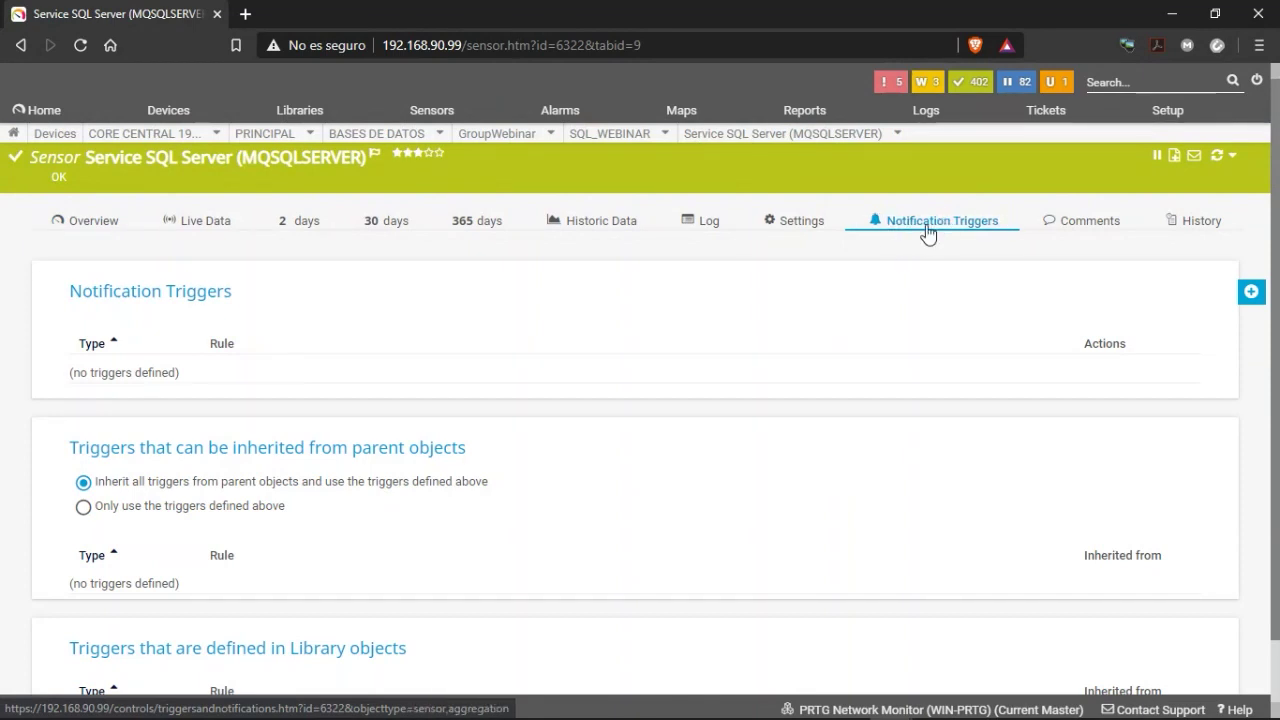
Set the sensor to use only its own triggers instead of inheriting parent triggers.
click(927, 233)
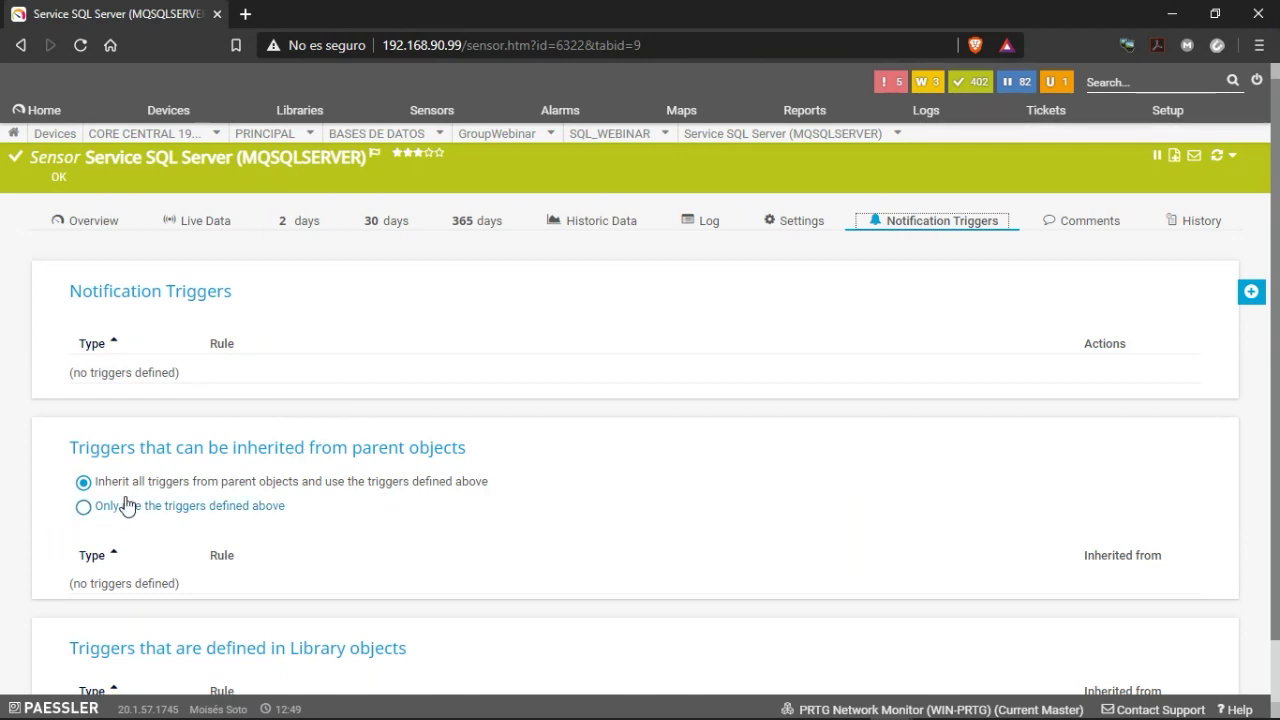
mouse_move(99, 452)
mouse_move(214, 506)
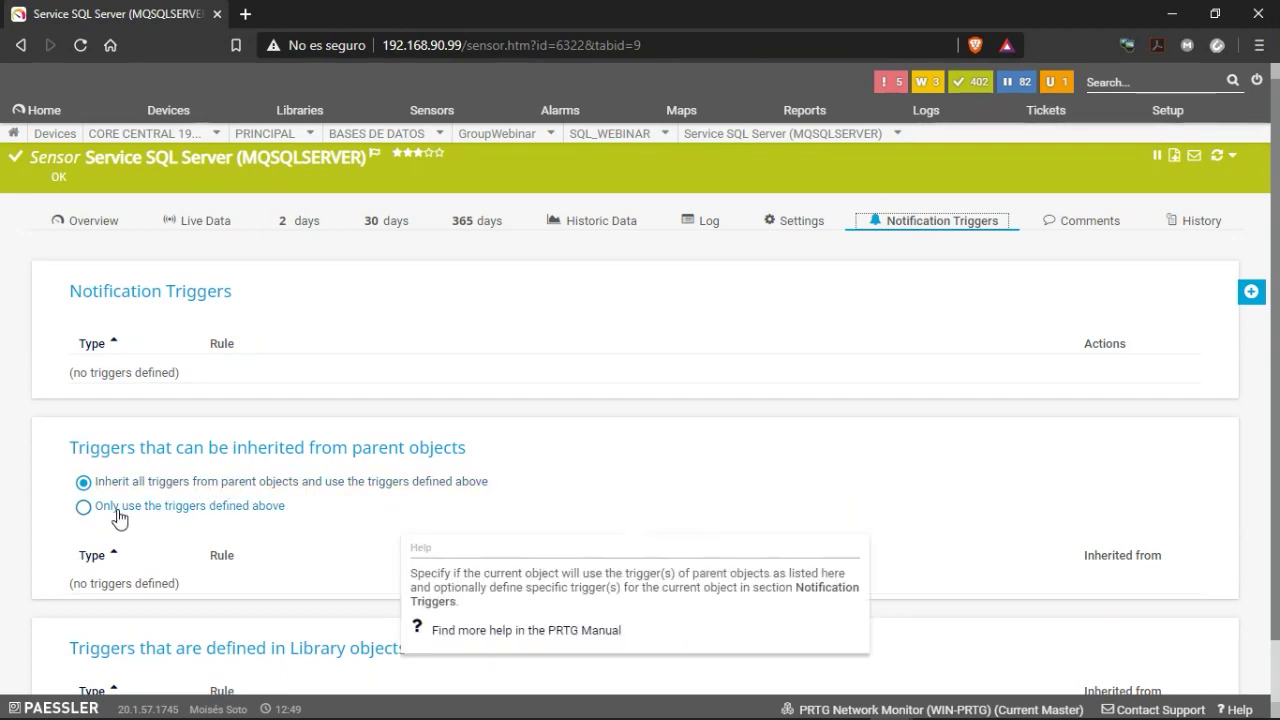
click(148, 511)
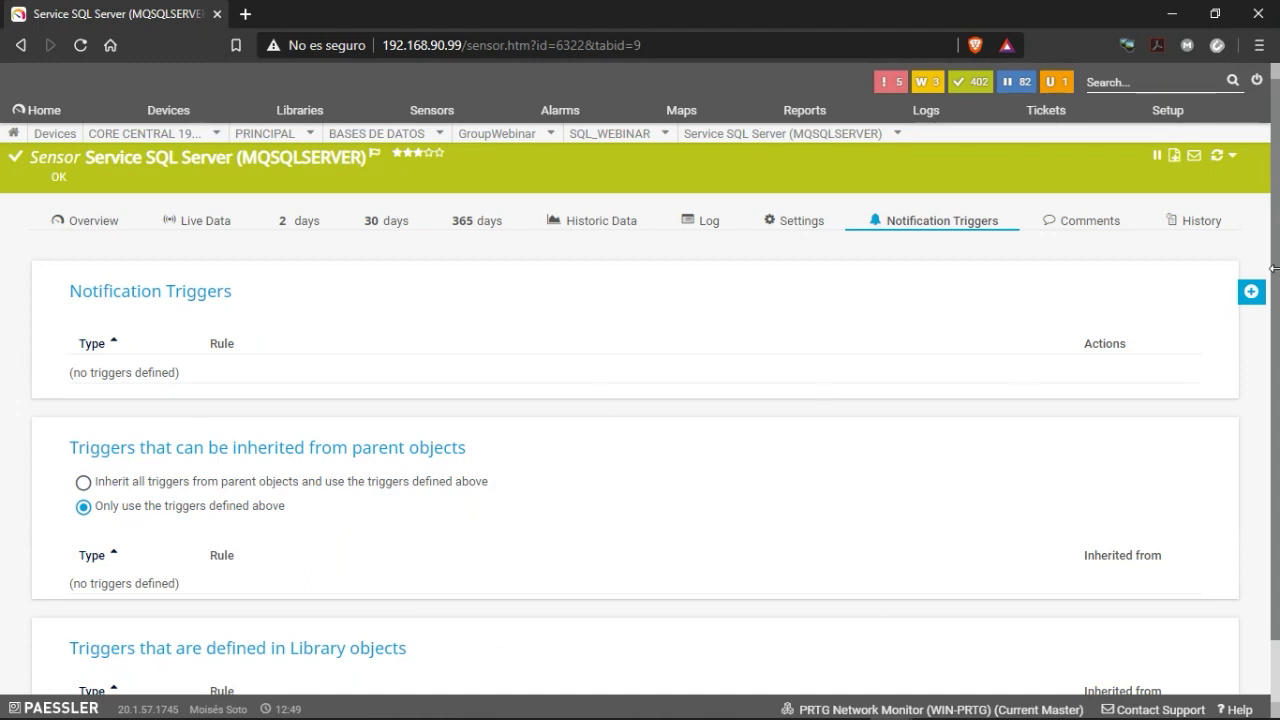
Add a new State Trigger to the sensor and choose its triggering state.
mouse_move(1251, 290)
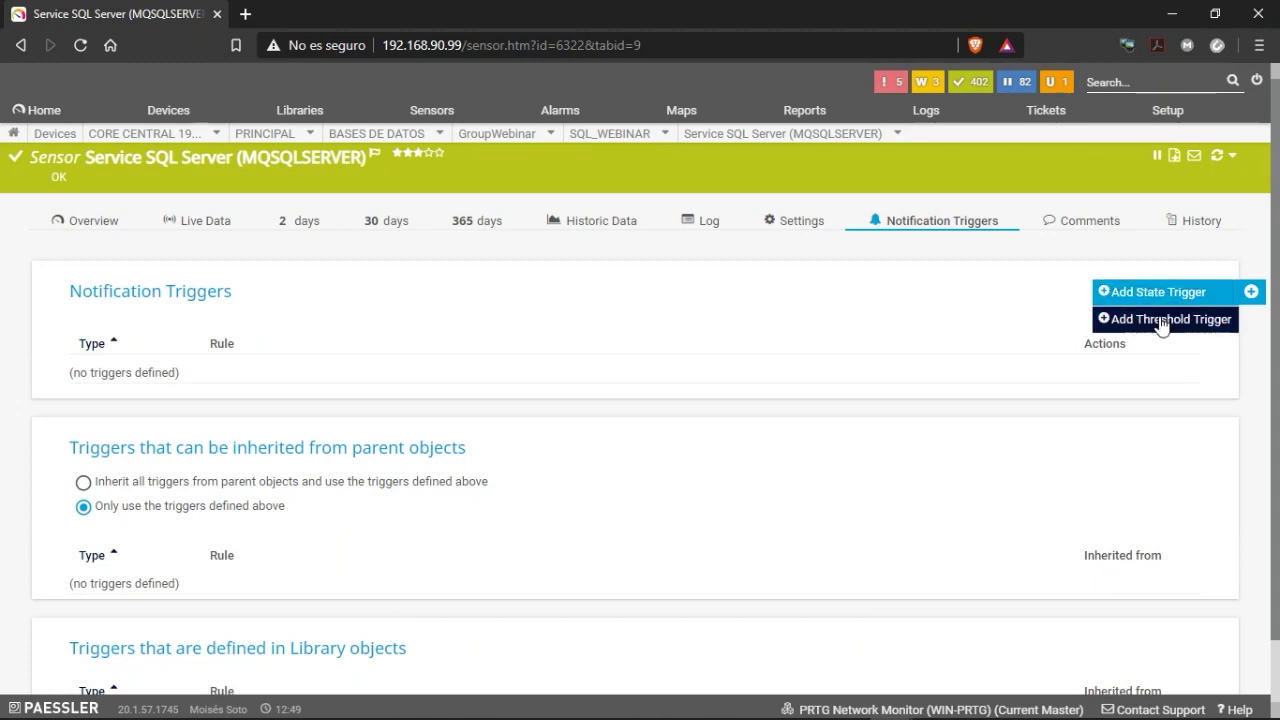
click(1155, 292)
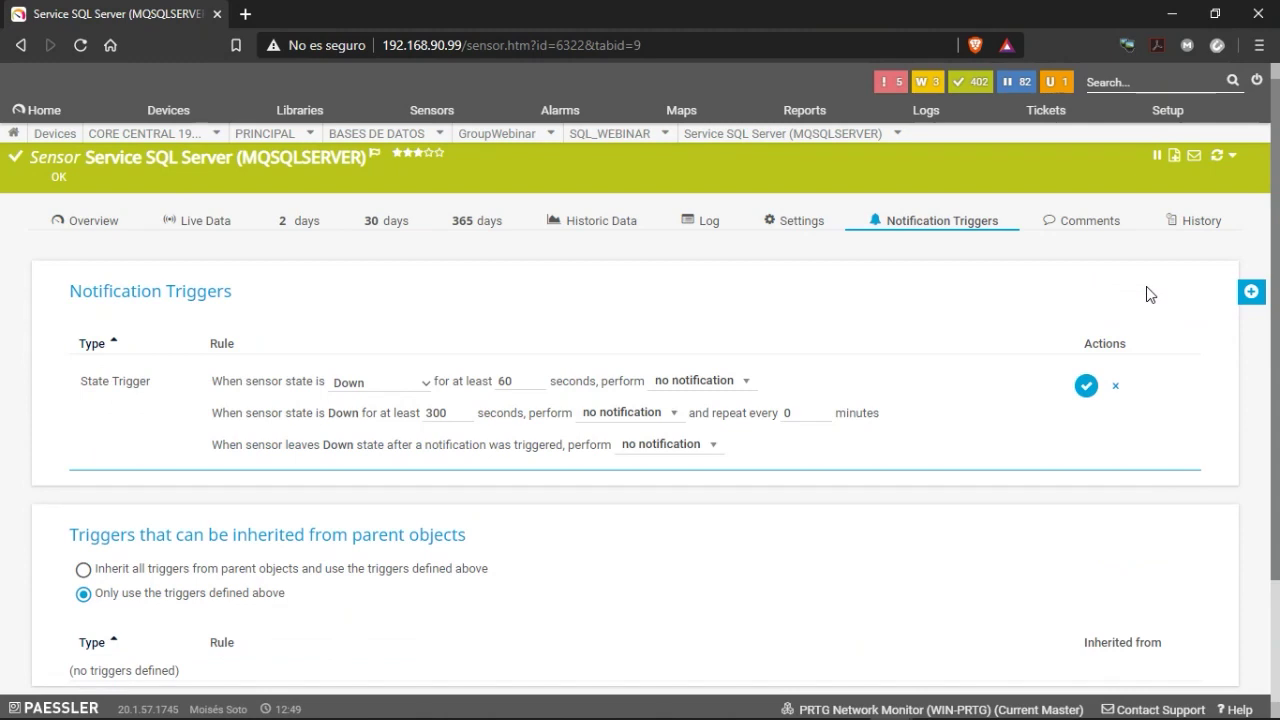
click(427, 393)
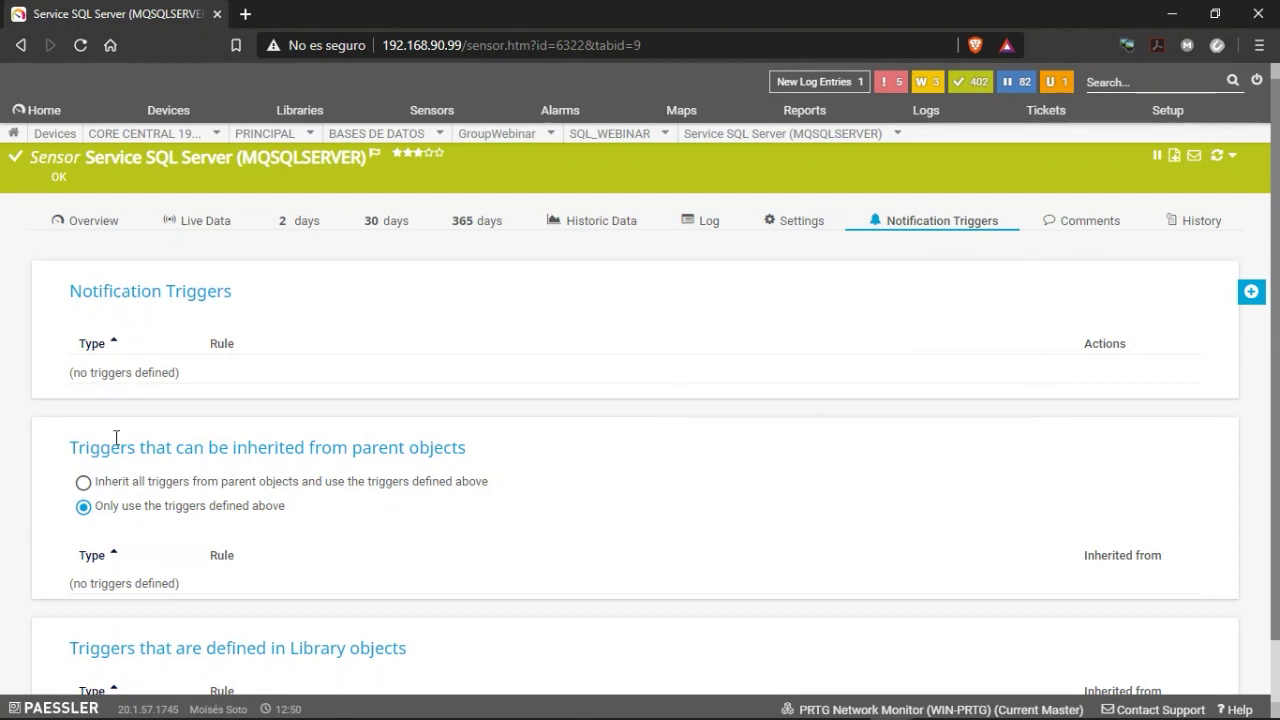
mouse_move(1251, 291)
click(1130, 291)
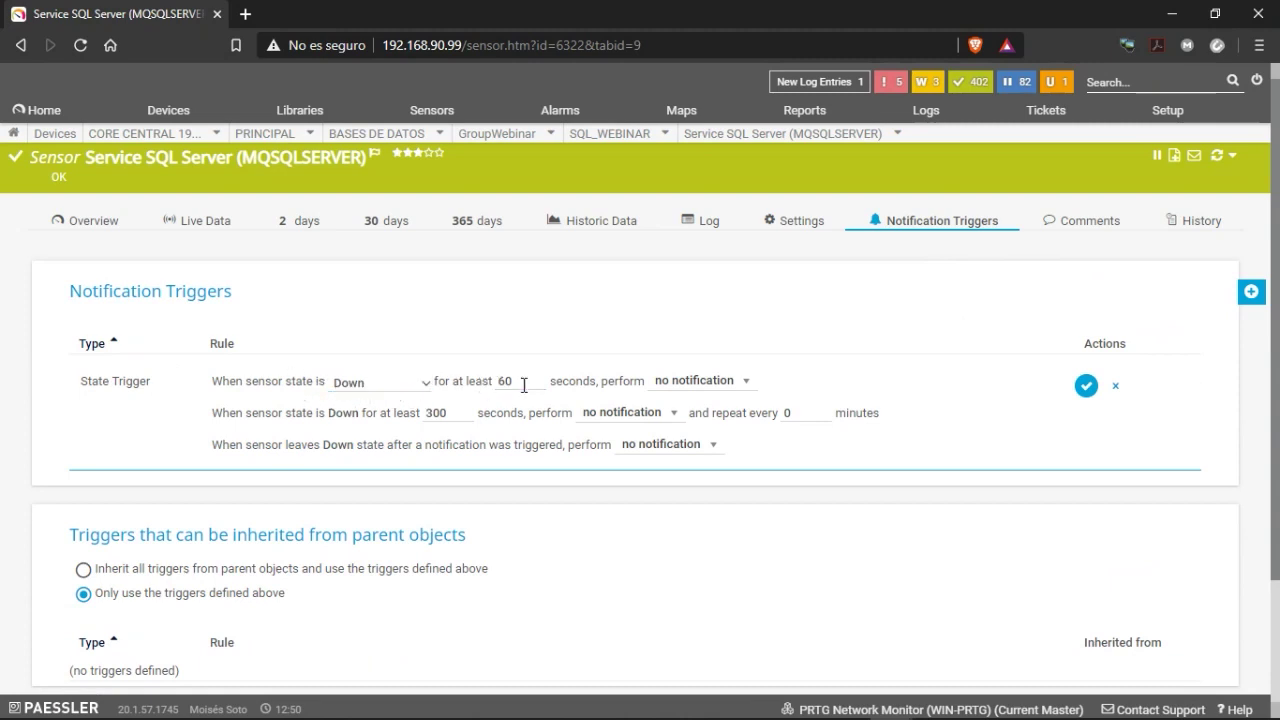
click(745, 383)
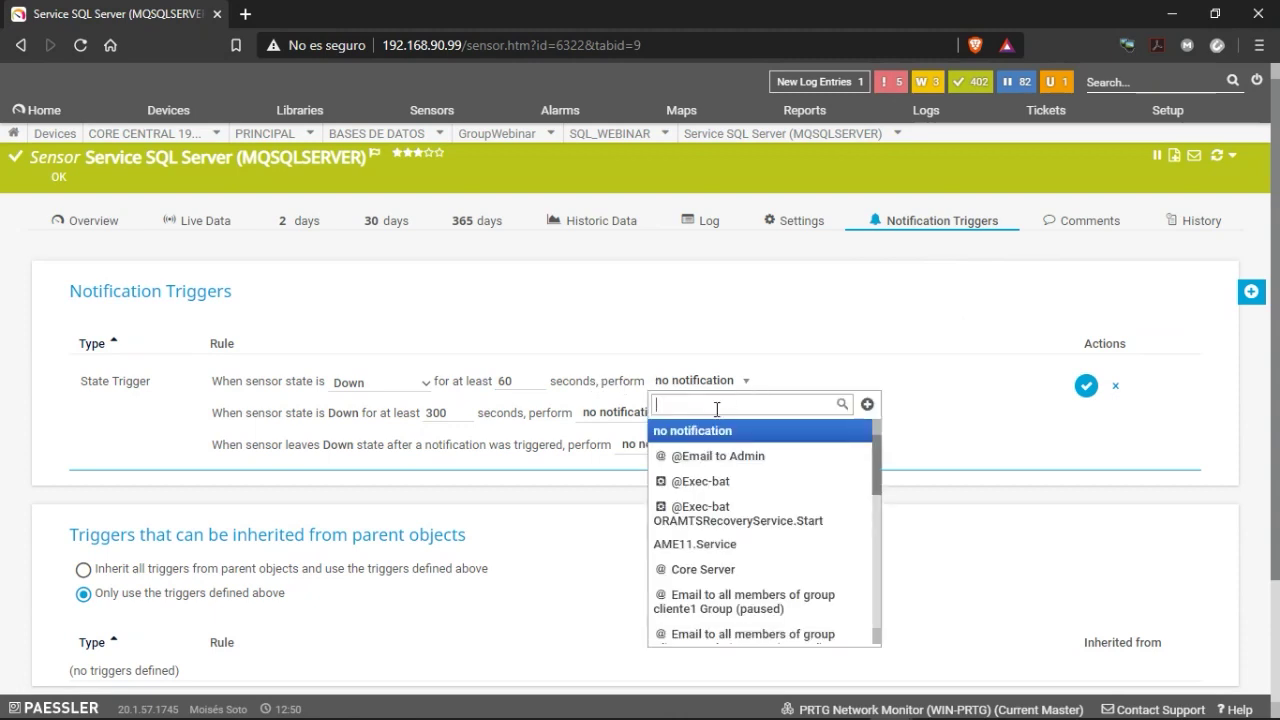
click(710, 460)
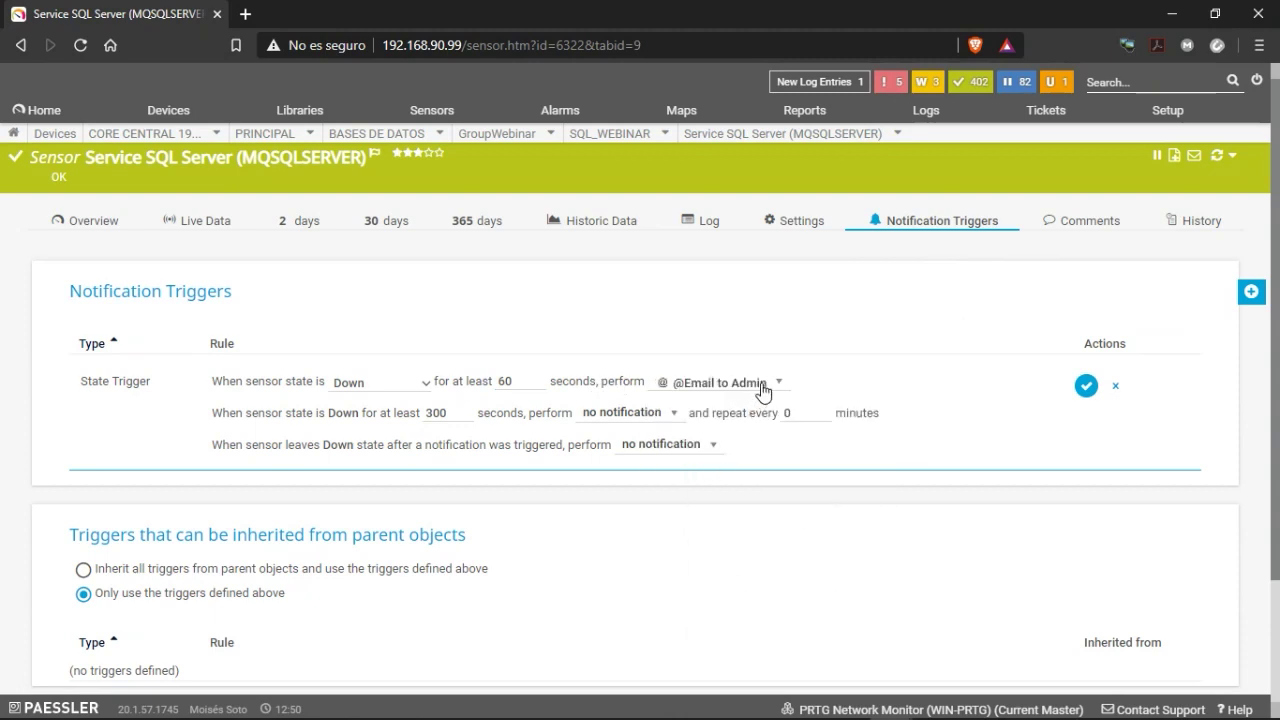
click(760, 383)
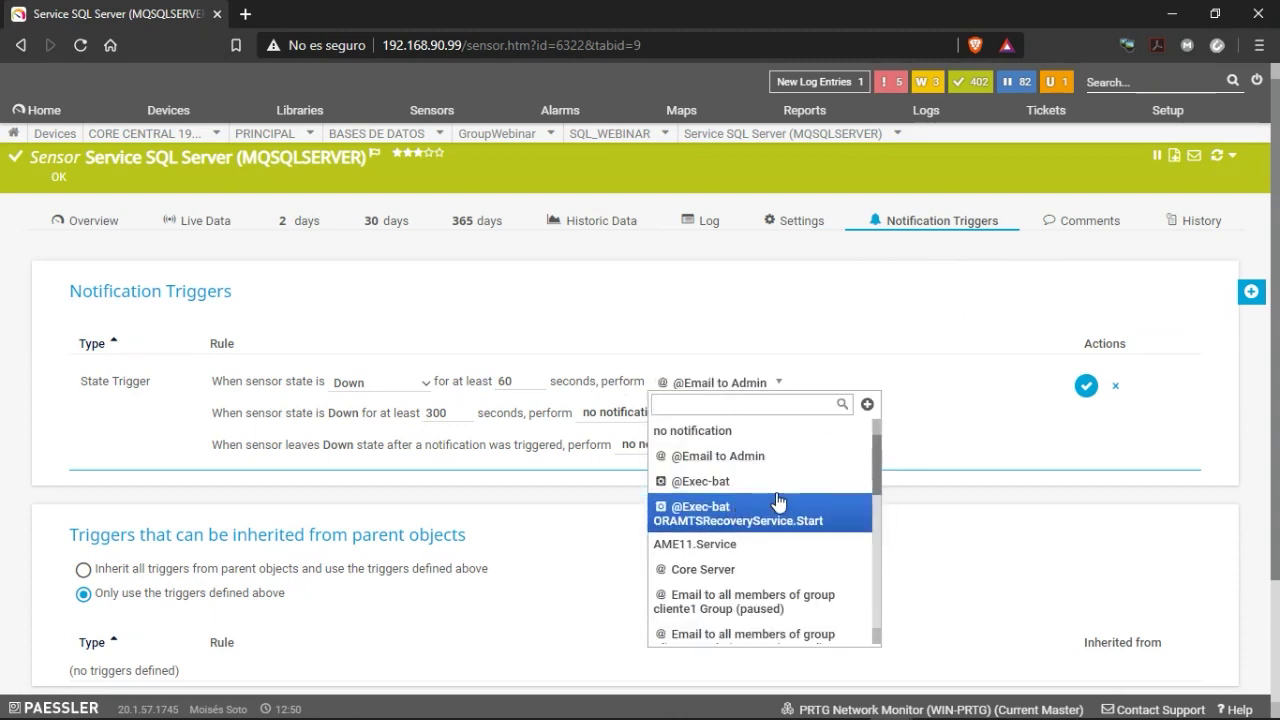
click(738, 483)
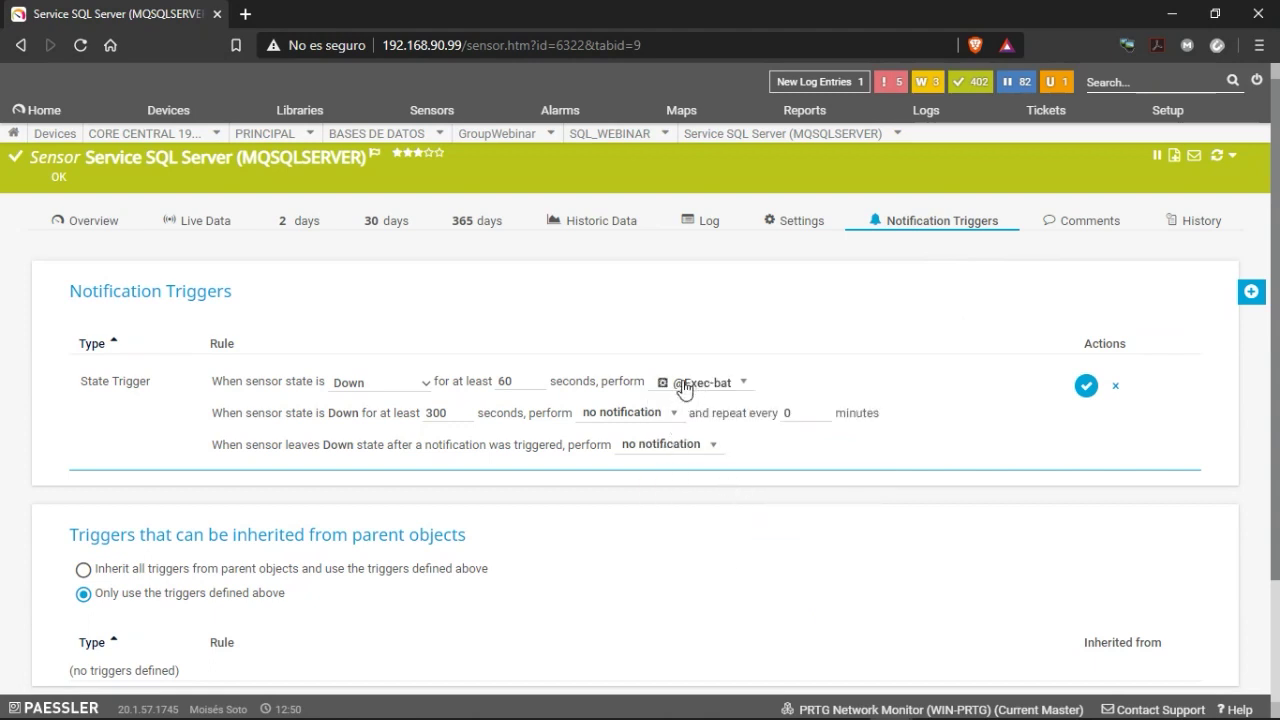
click(745, 383)
scroll(765, 500, down, 2)
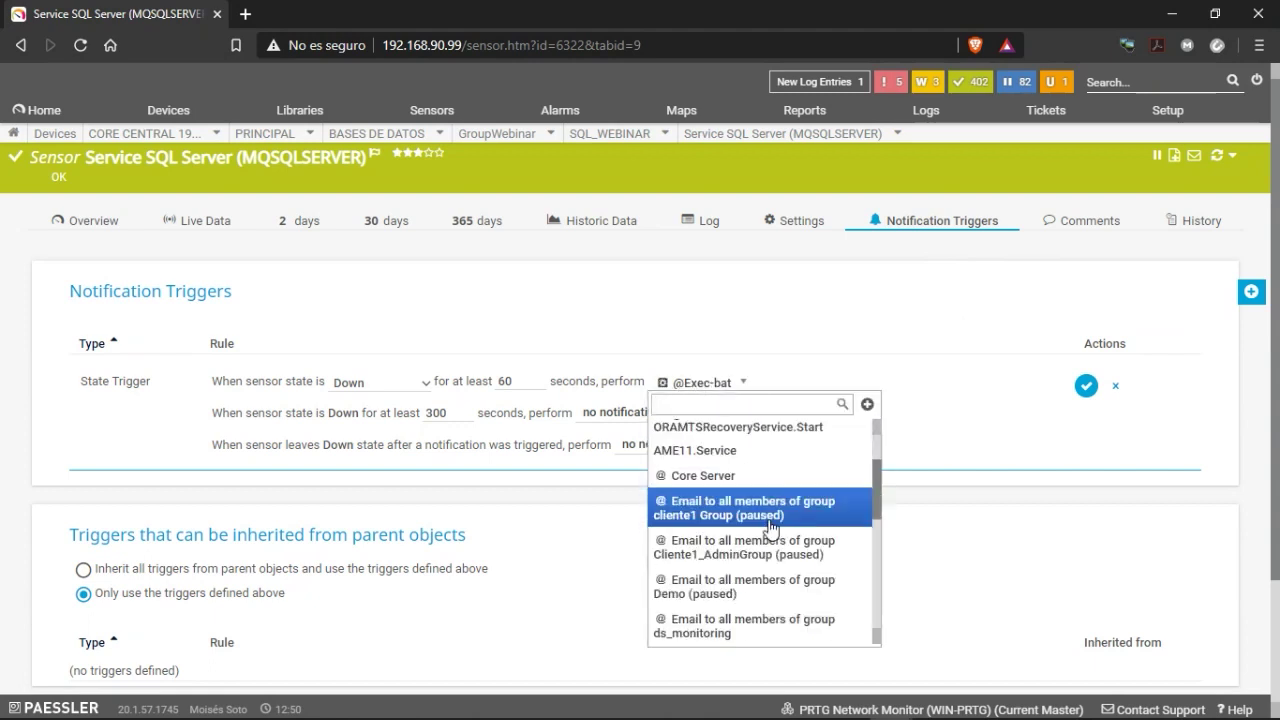
scroll(775, 530, down, 5)
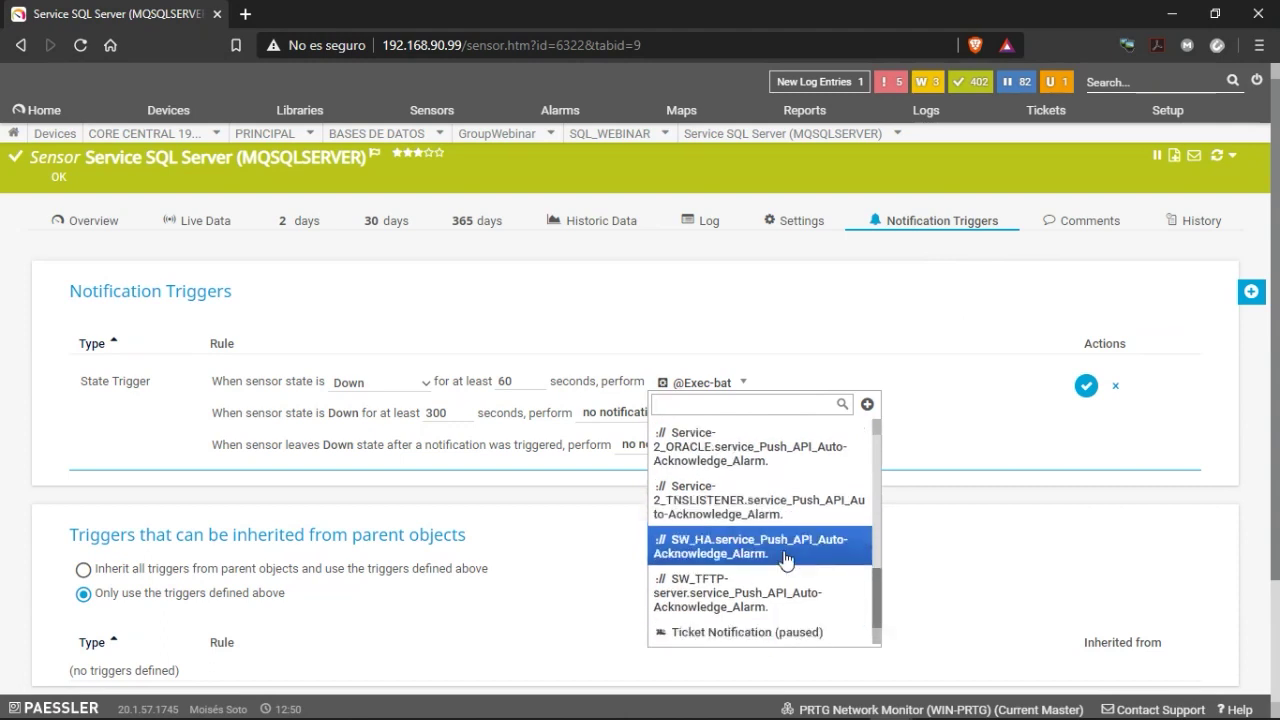
scroll(785, 559, up, 3)
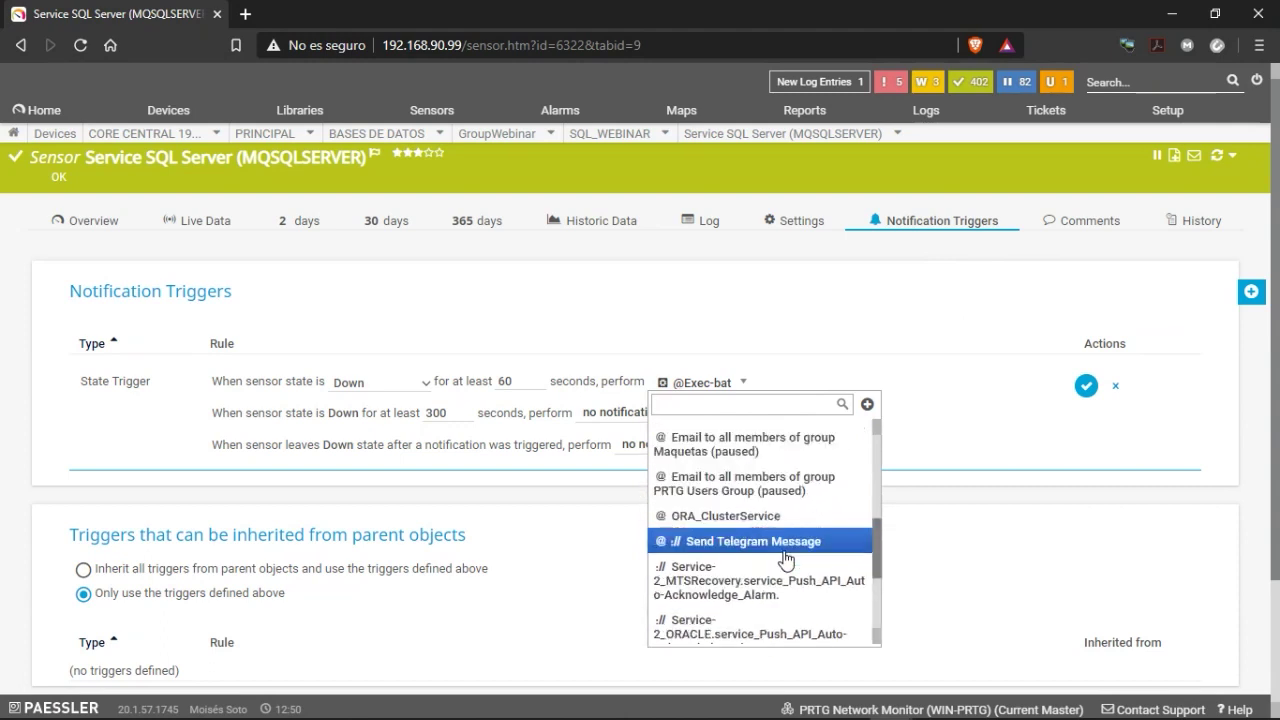
scroll(785, 559, up, 5)
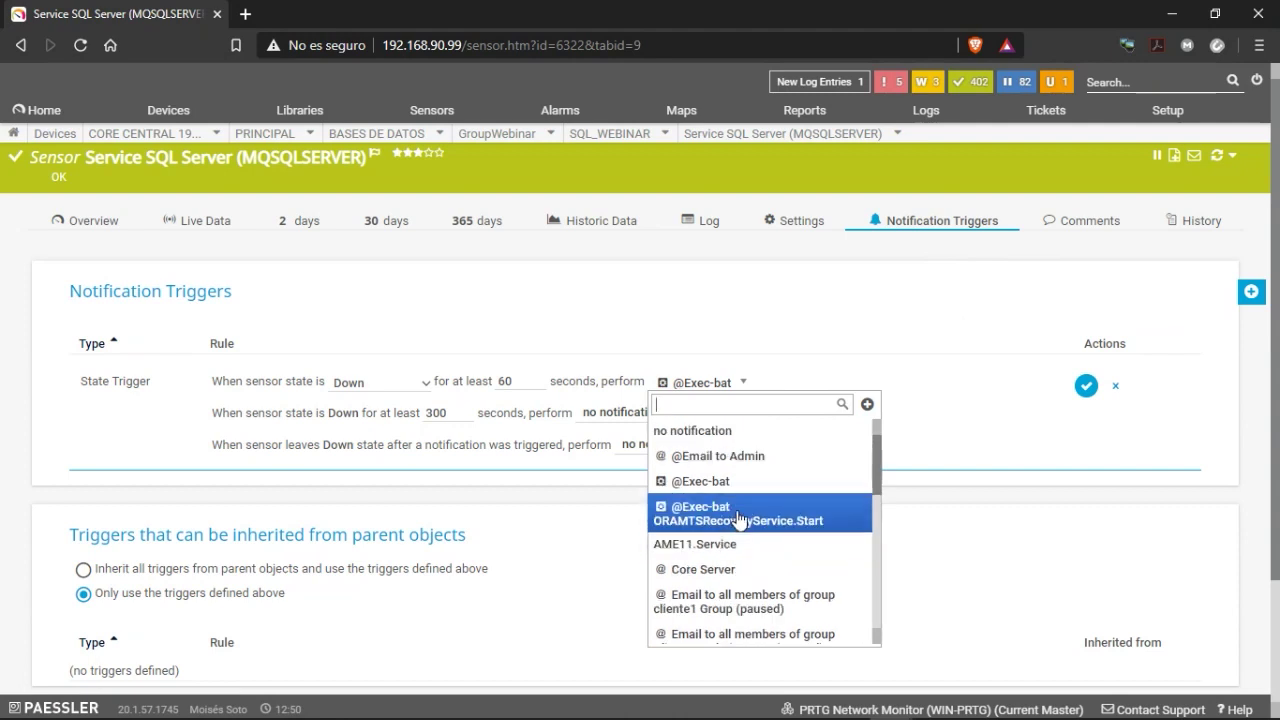
click(727, 485)
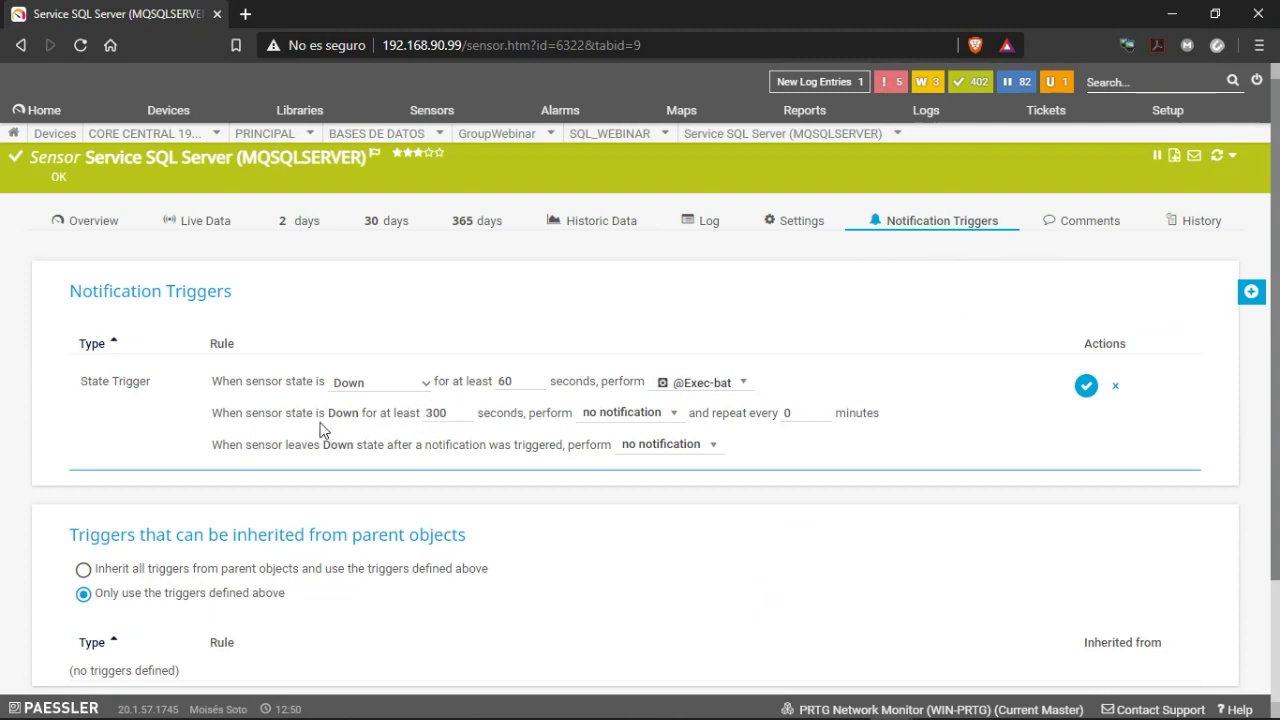
click(449, 415)
drag(468, 413, 369, 413)
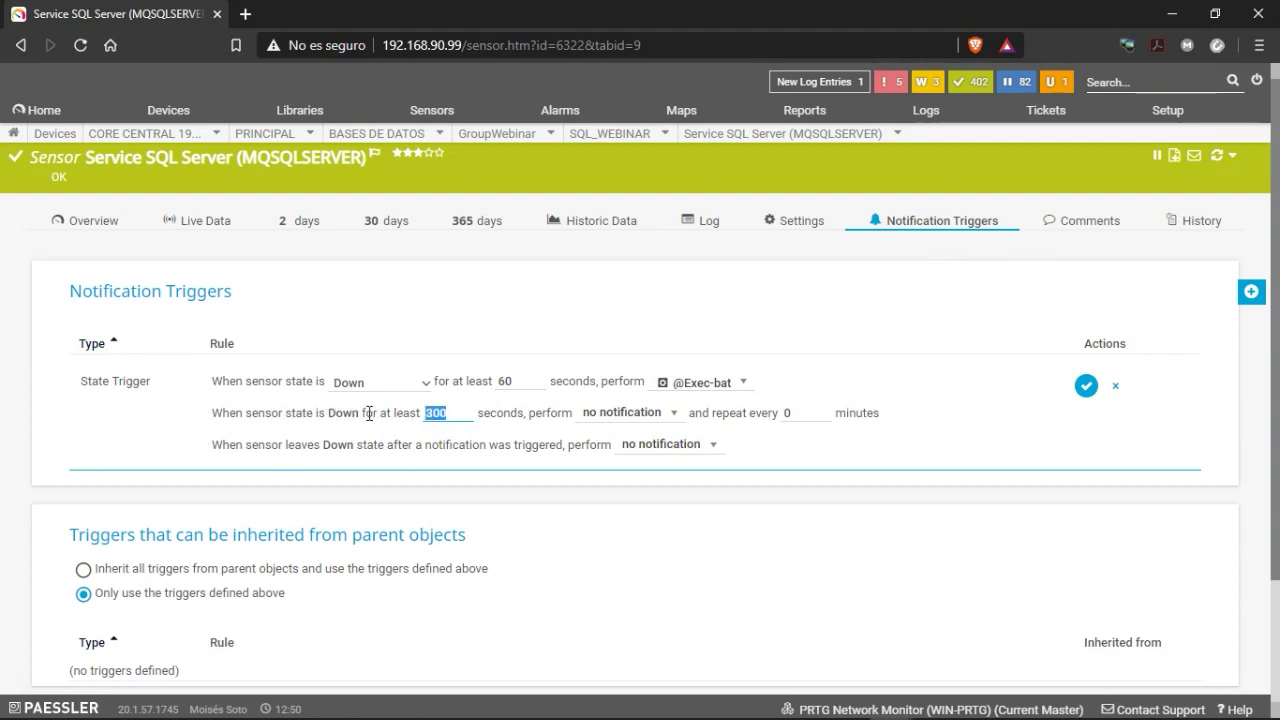
click(660, 416)
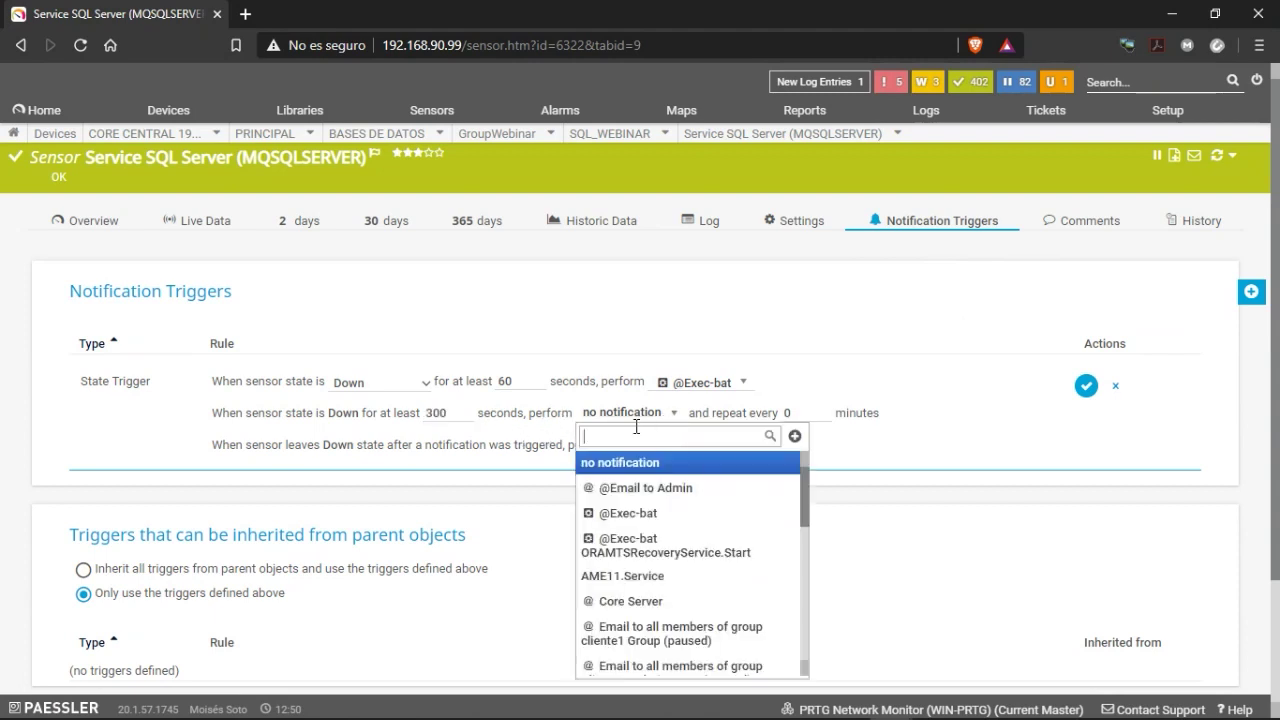
click(678, 495)
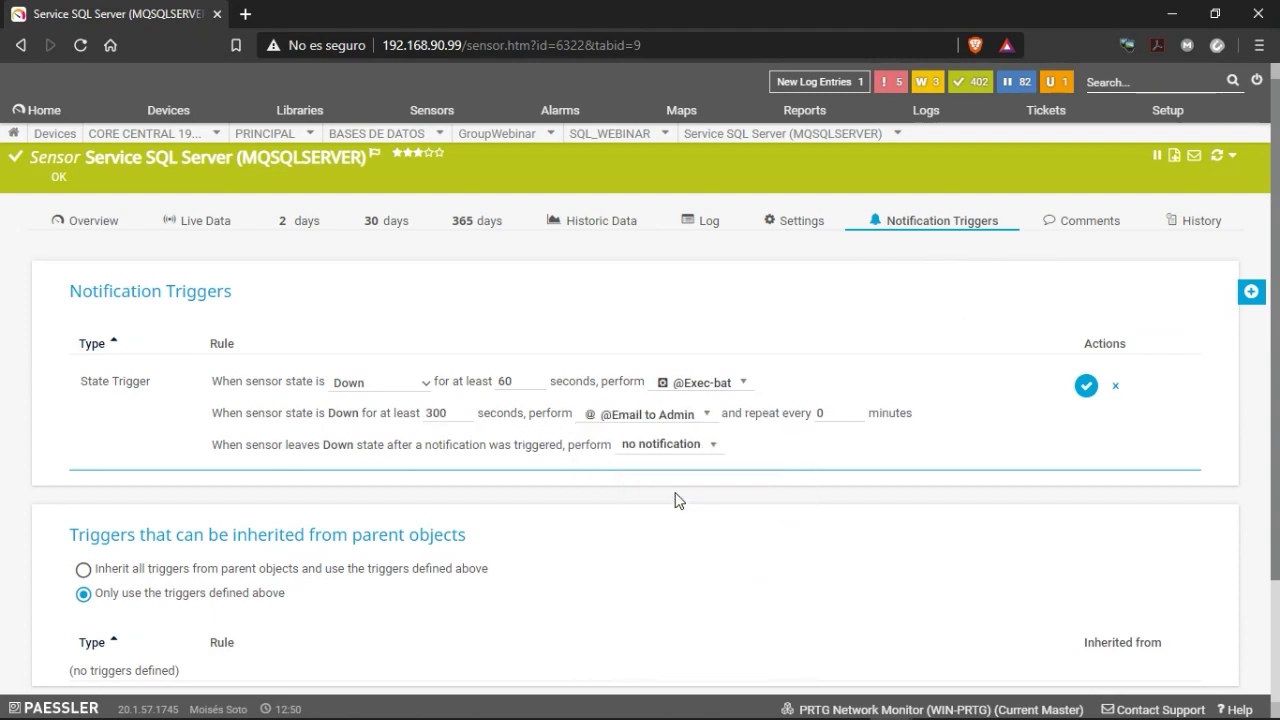
click(650, 420)
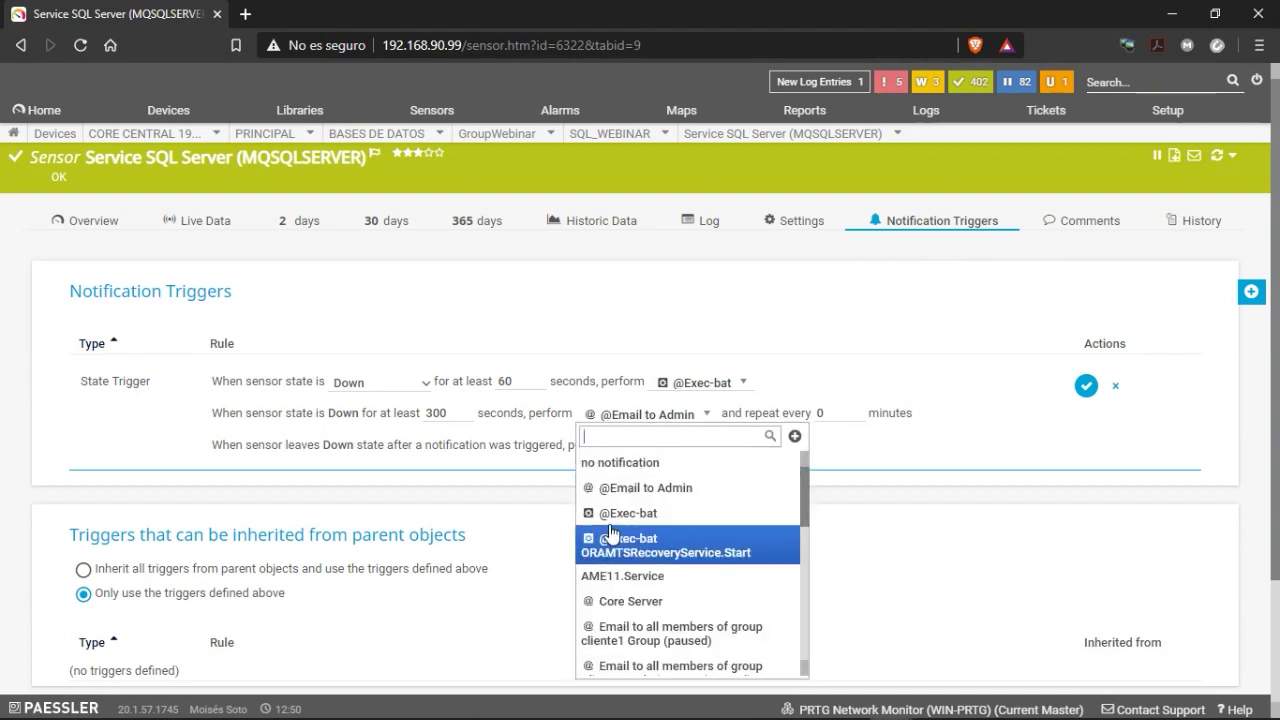
click(640, 513)
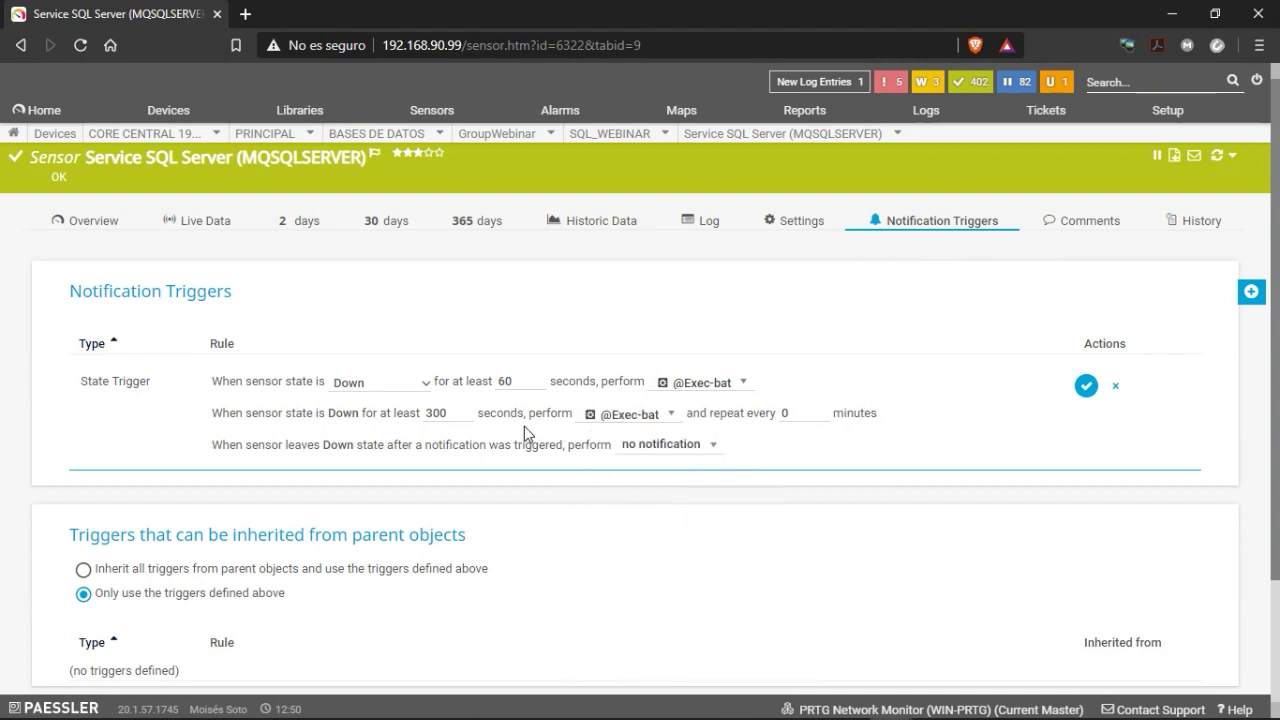
click(808, 412)
click(679, 447)
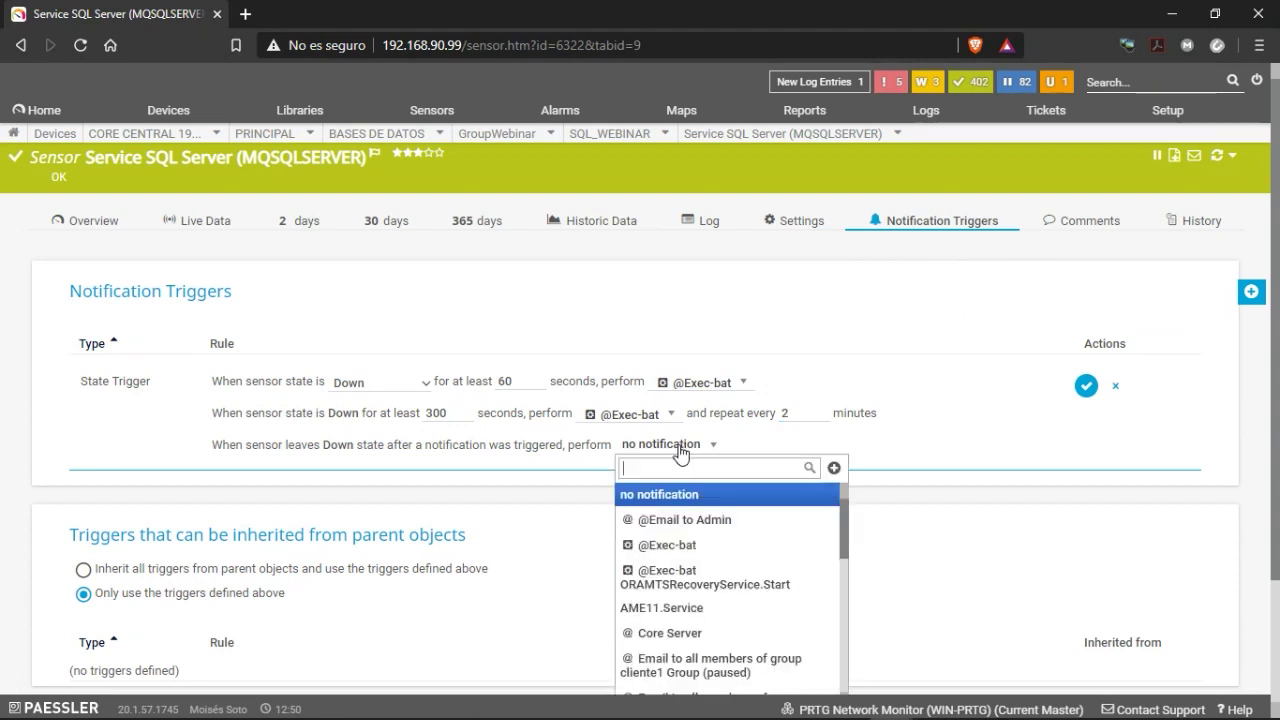
click(695, 524)
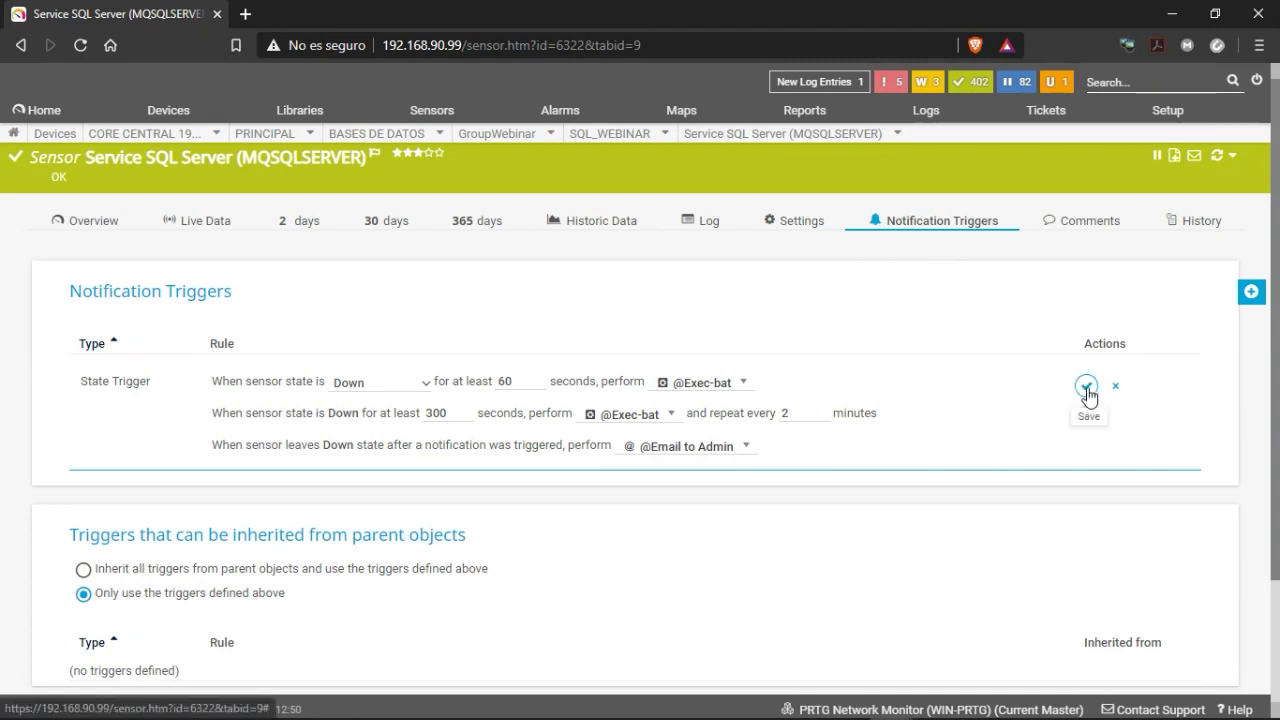
click(1087, 392)
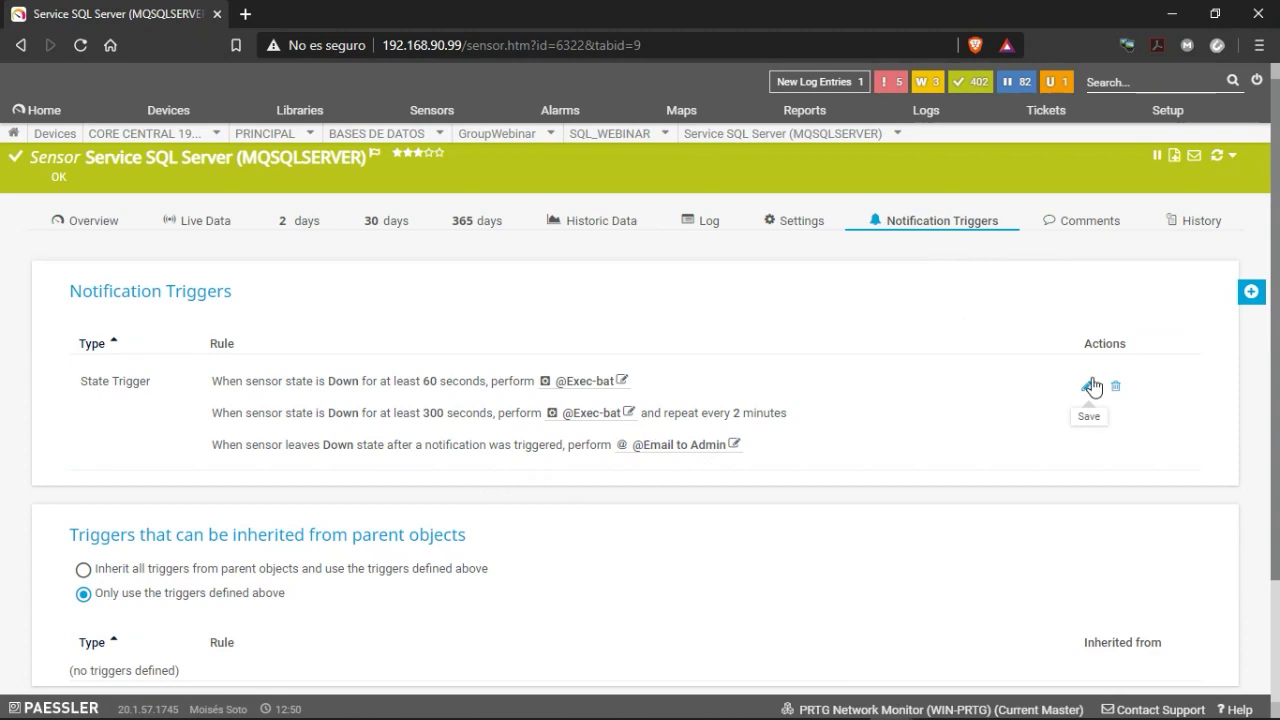
mouse_move(1251, 291)
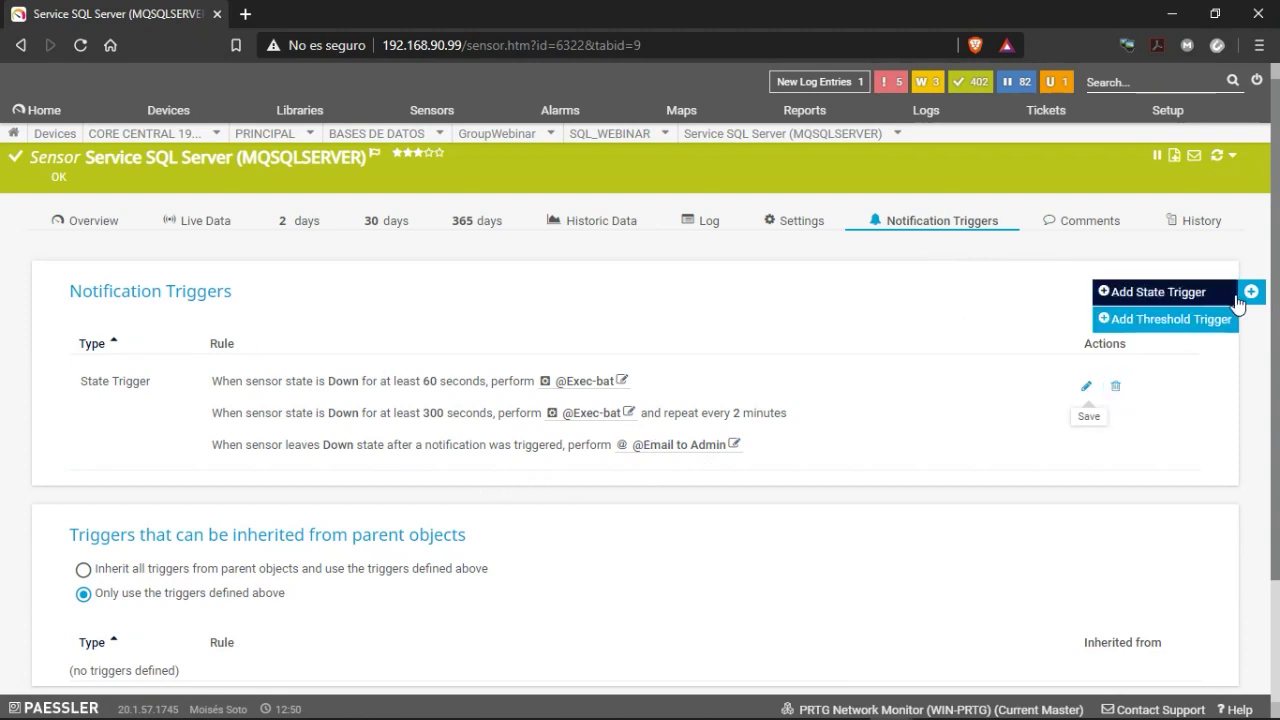
click(1165, 296)
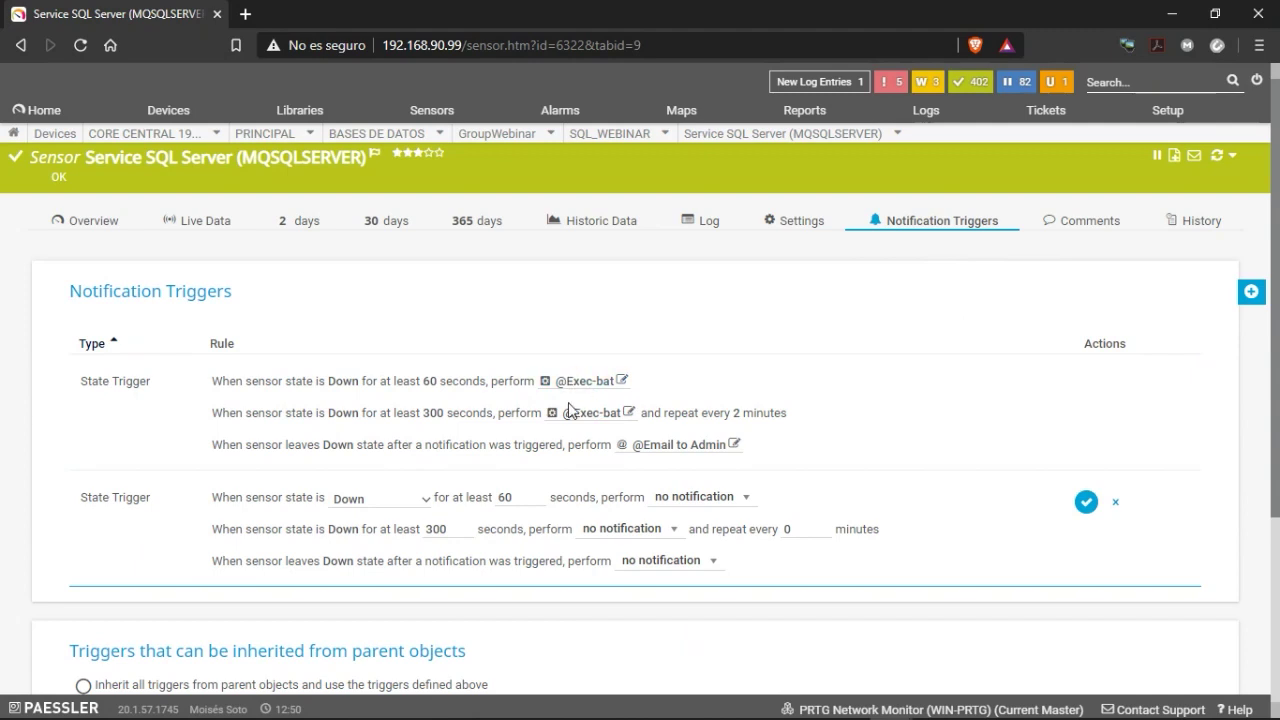
click(724, 497)
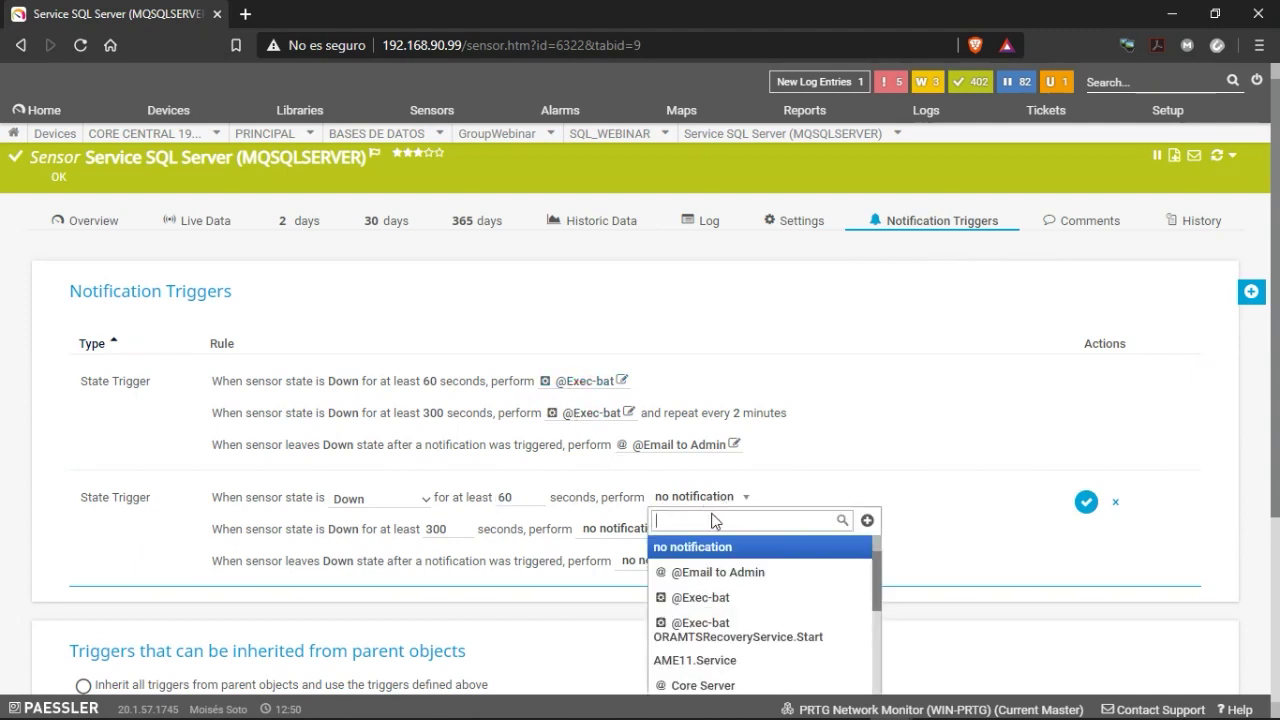
click(731, 572)
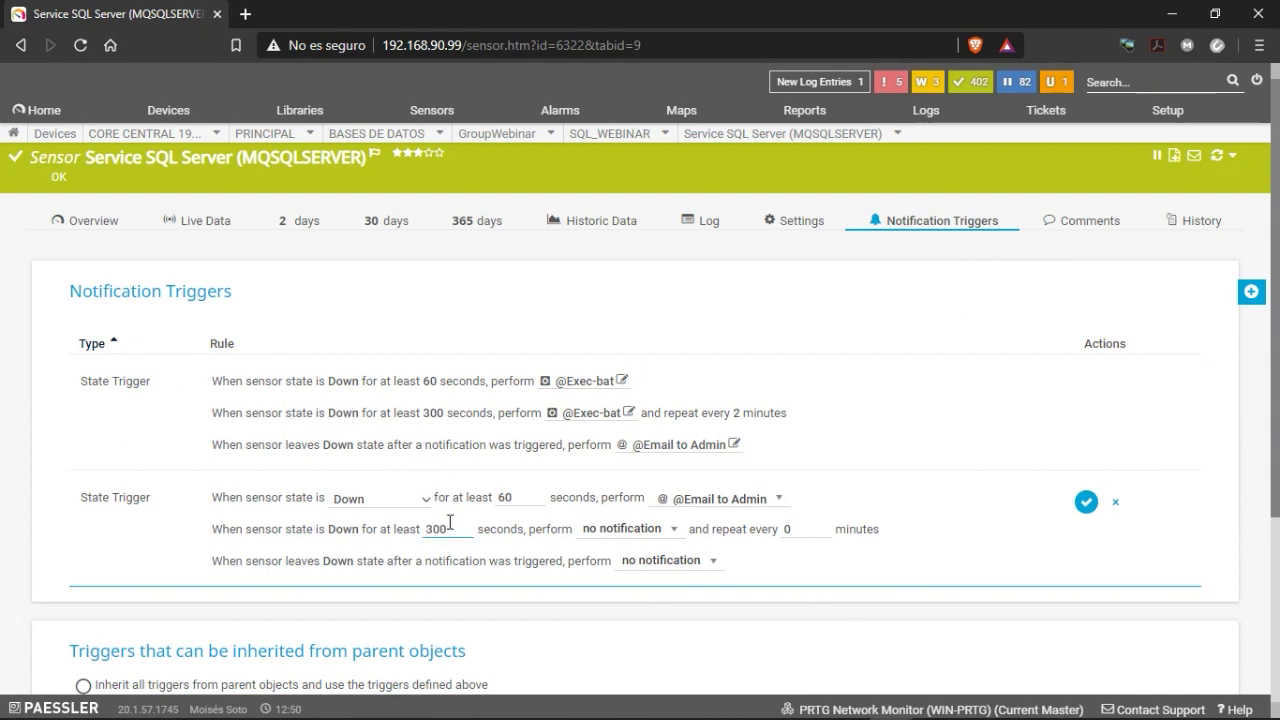
drag(455, 528, 383, 530)
double_click(505, 497)
double_click(428, 540)
click(391, 539)
click(658, 530)
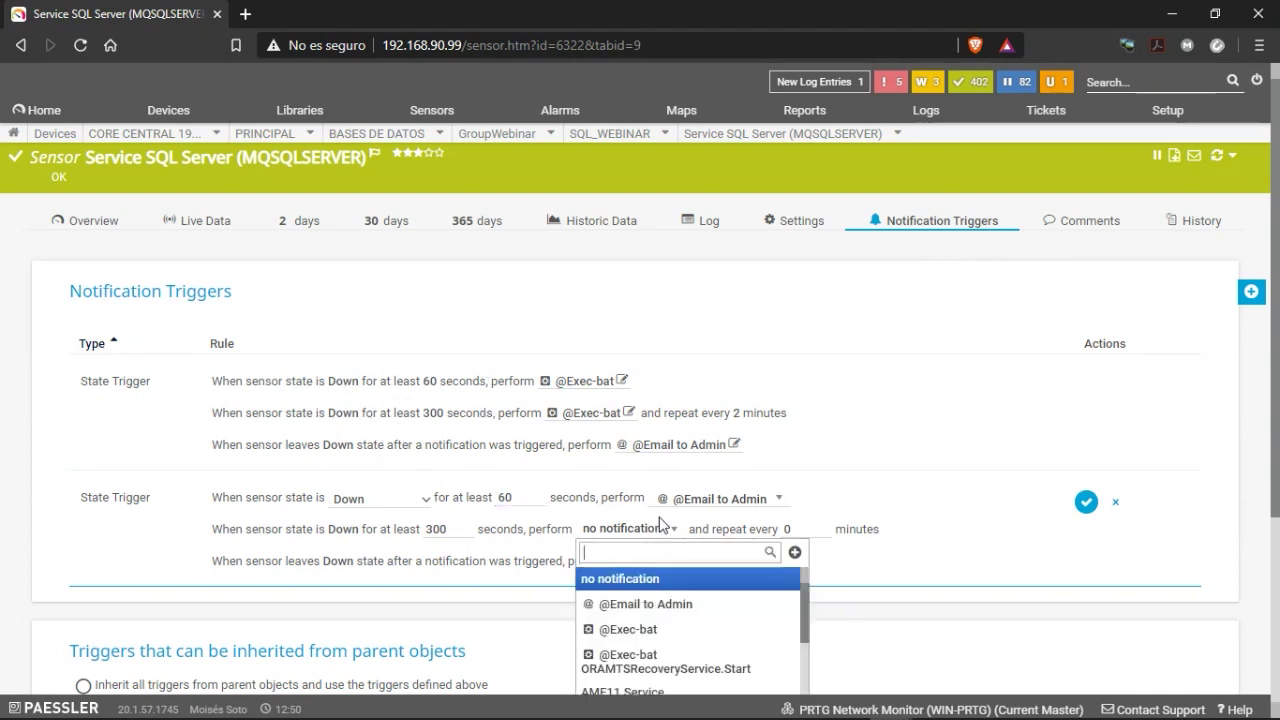
click(660, 604)
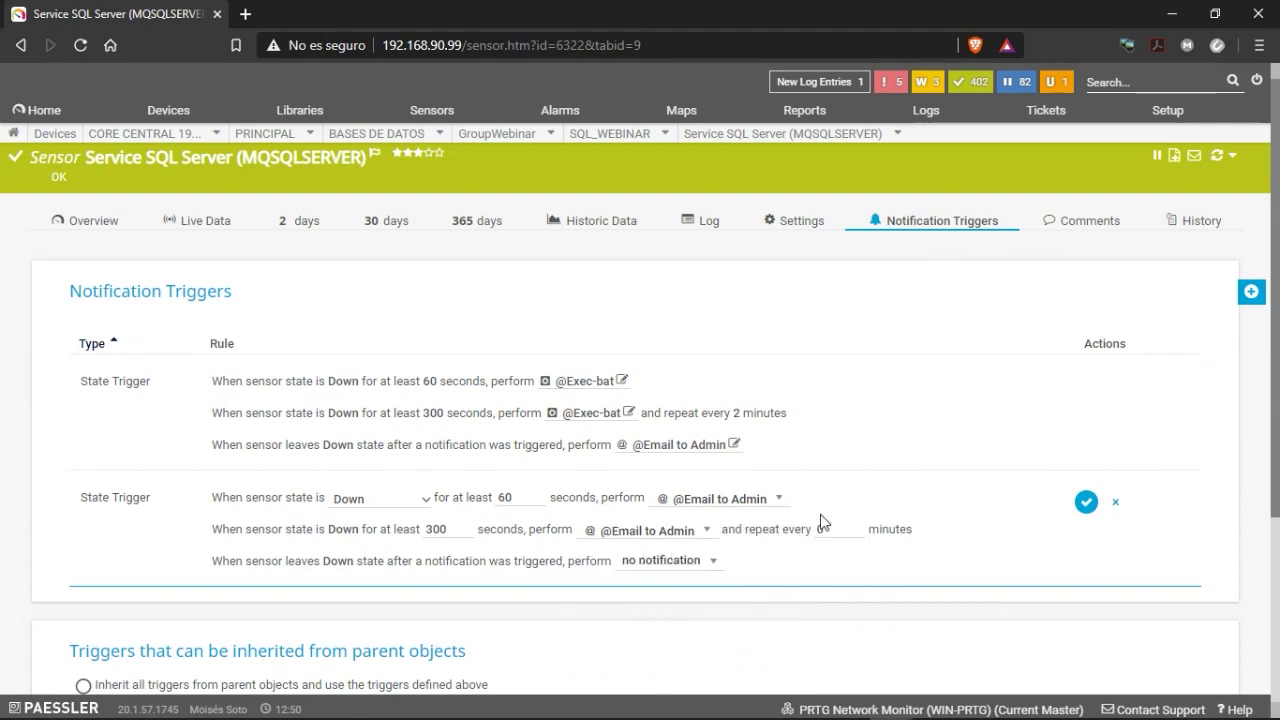
click(684, 563)
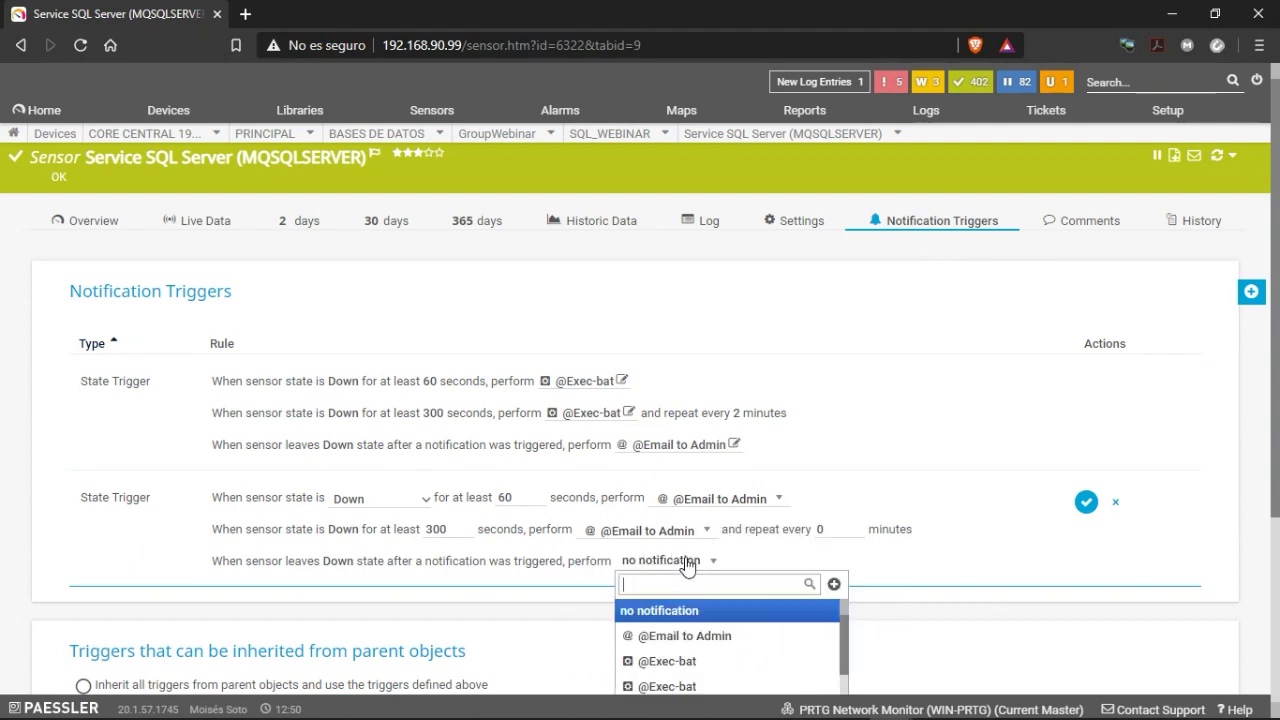
click(1116, 502)
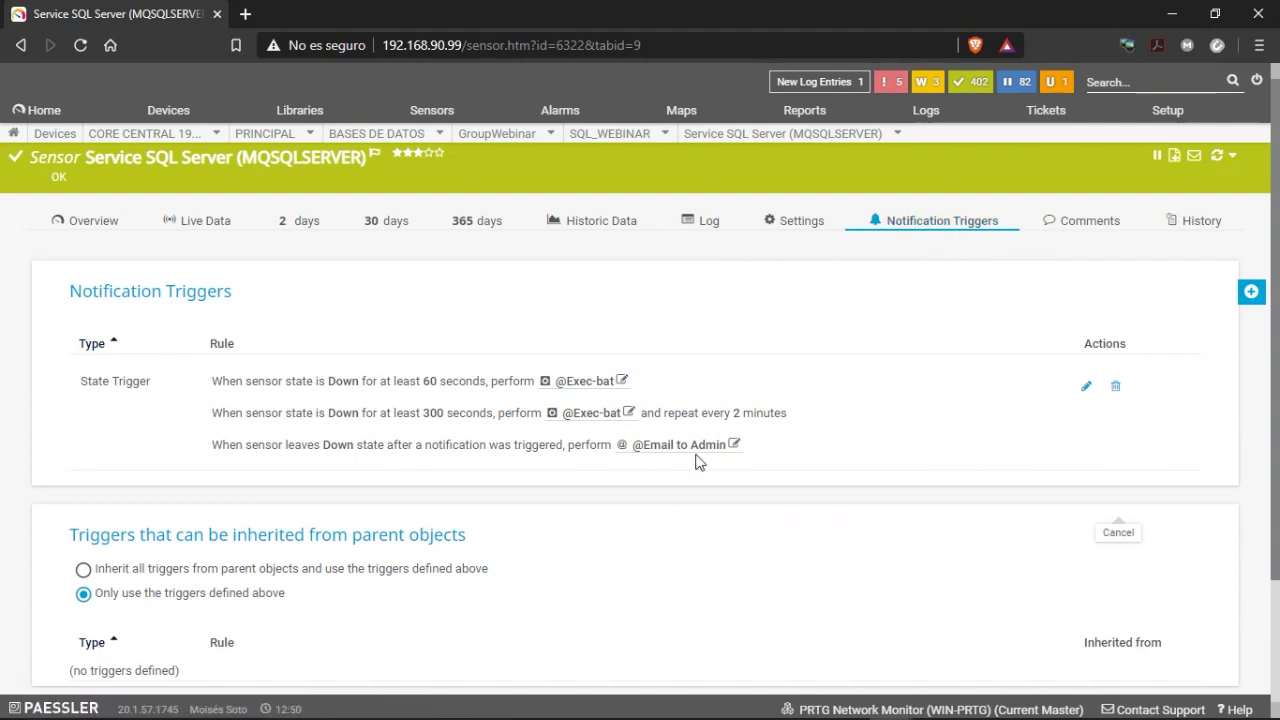
click(73, 225)
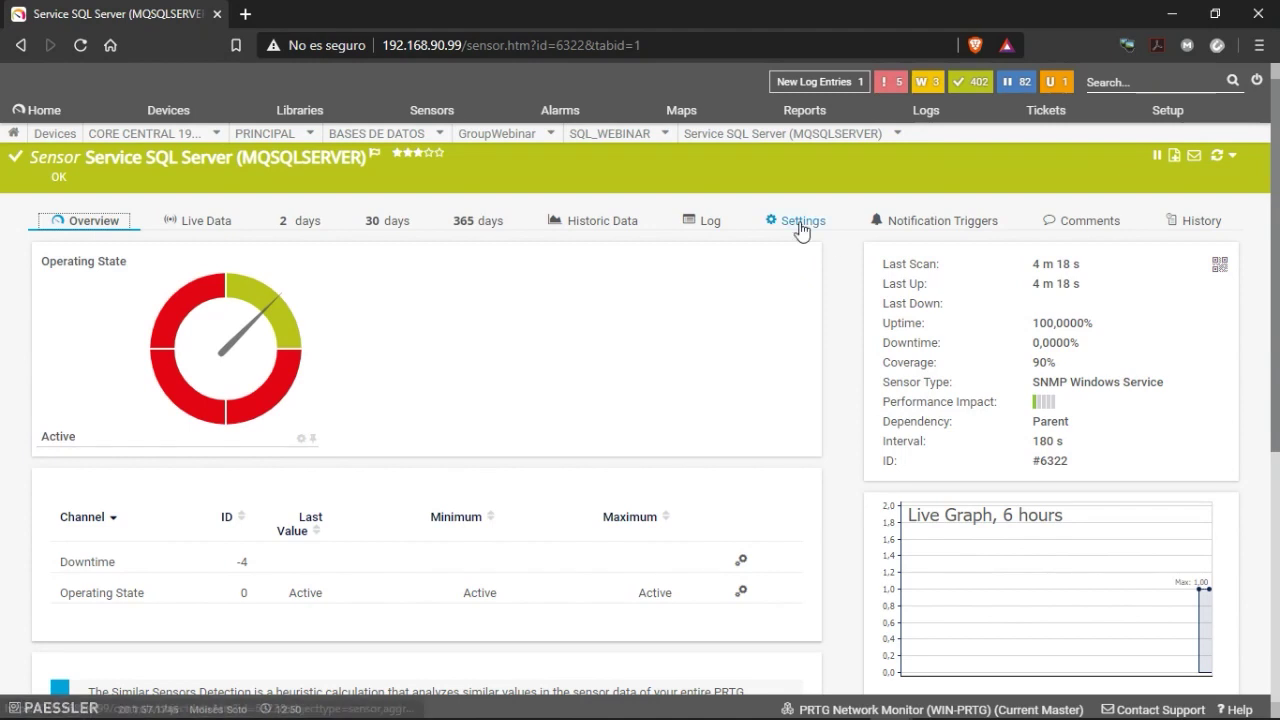
click(866, 230)
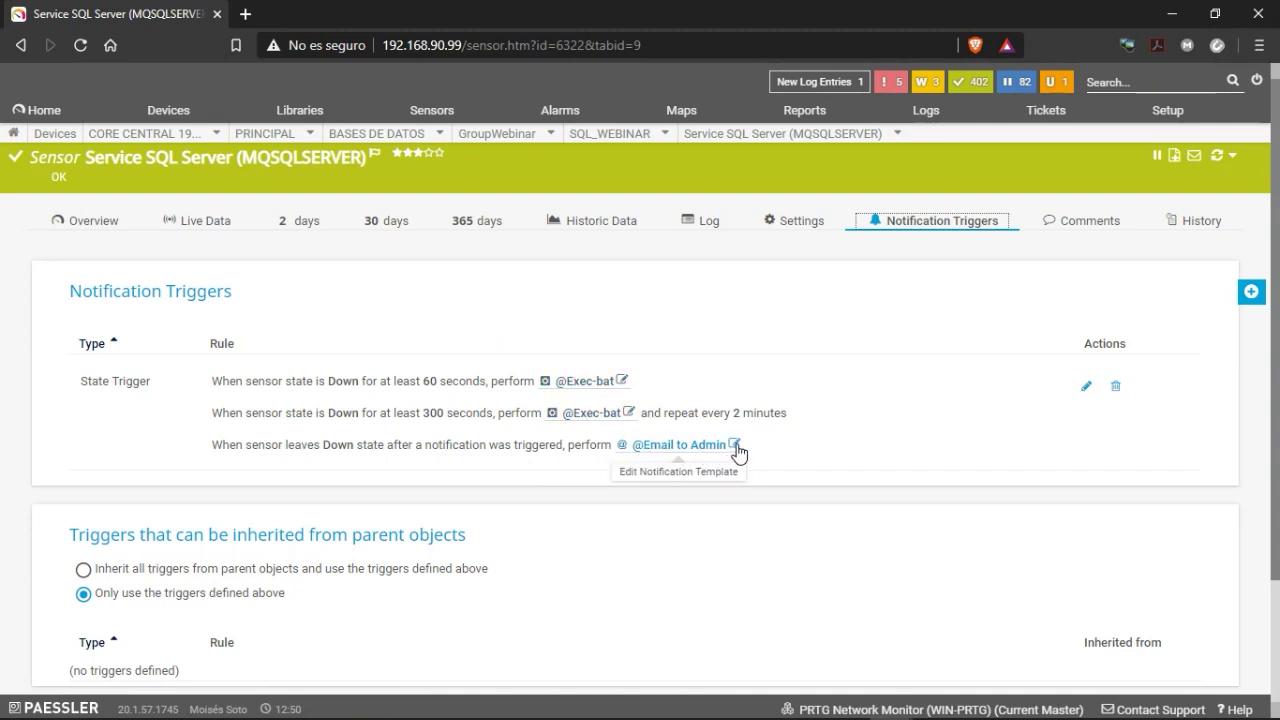
click(634, 446)
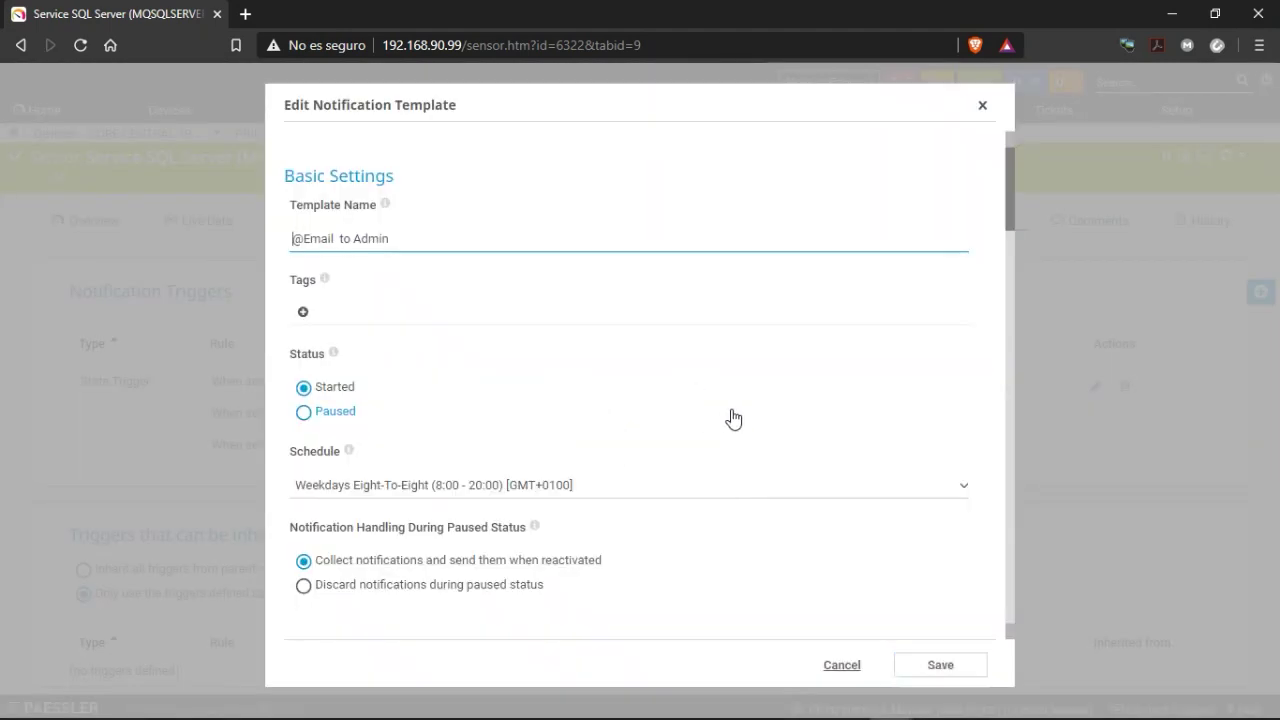
scroll(560, 390, down, 3)
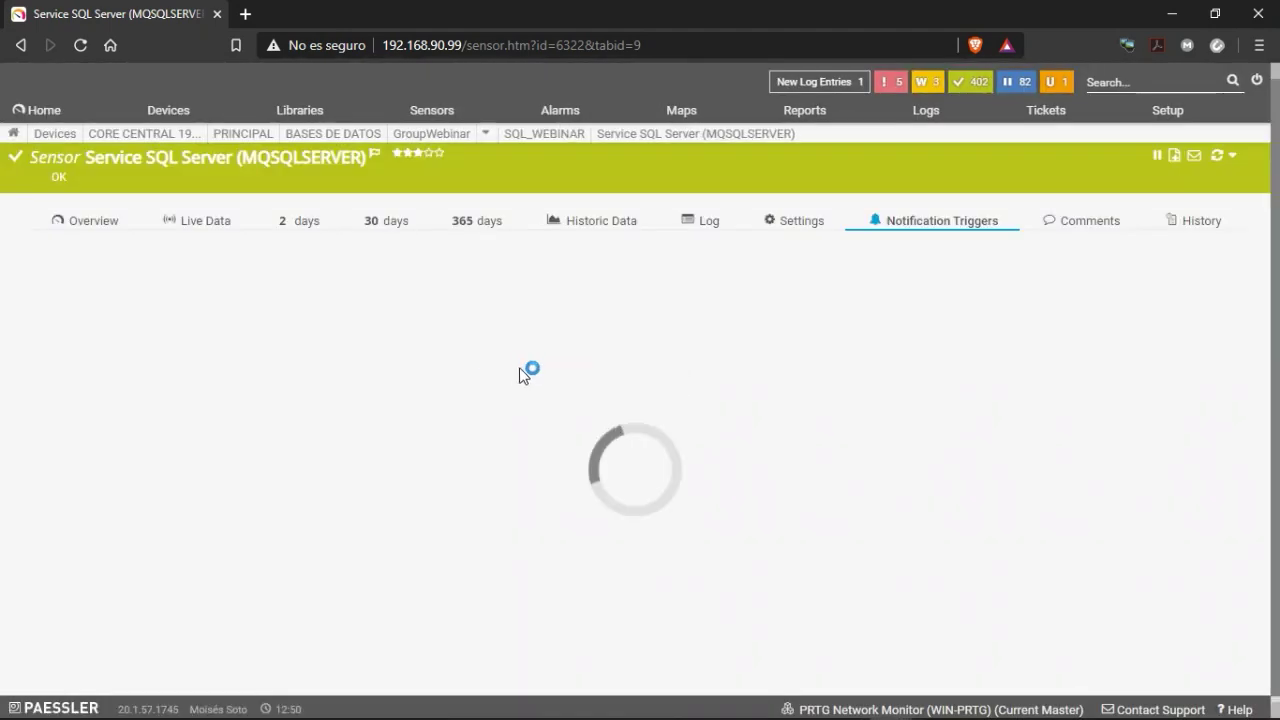
click(733, 446)
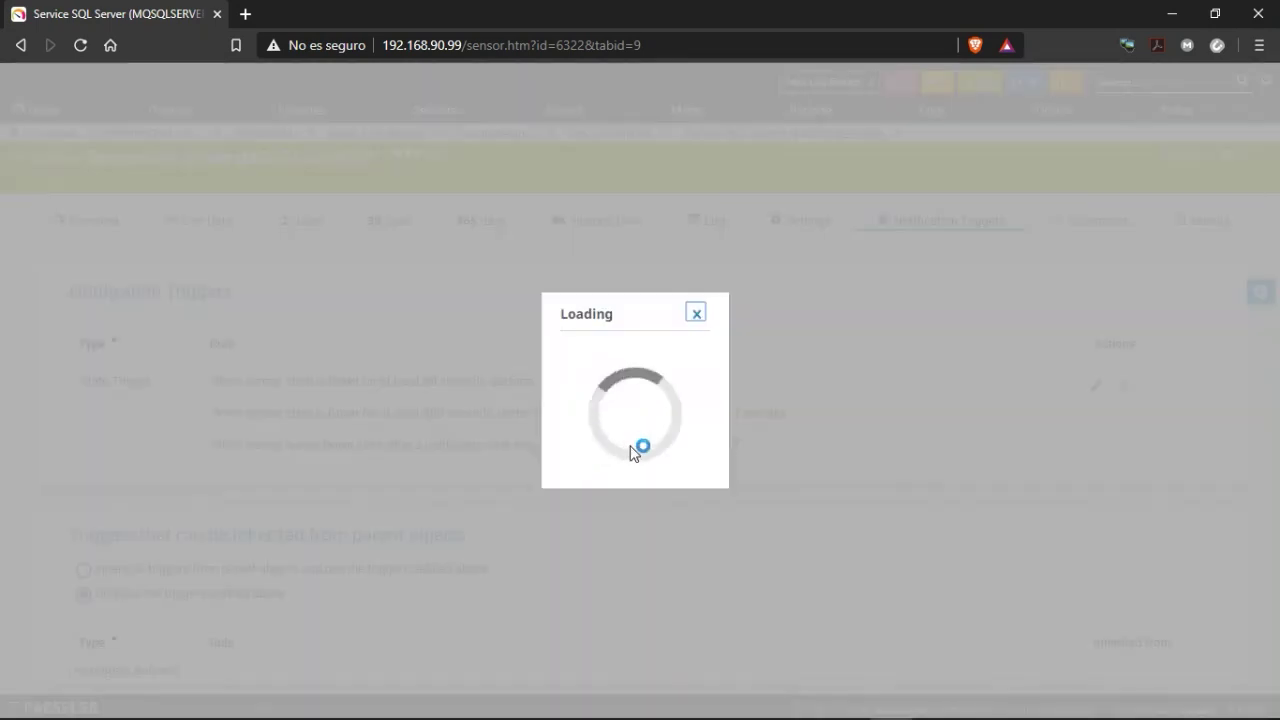
scroll(470, 440, down, 3)
scroll(447, 440, down, 4)
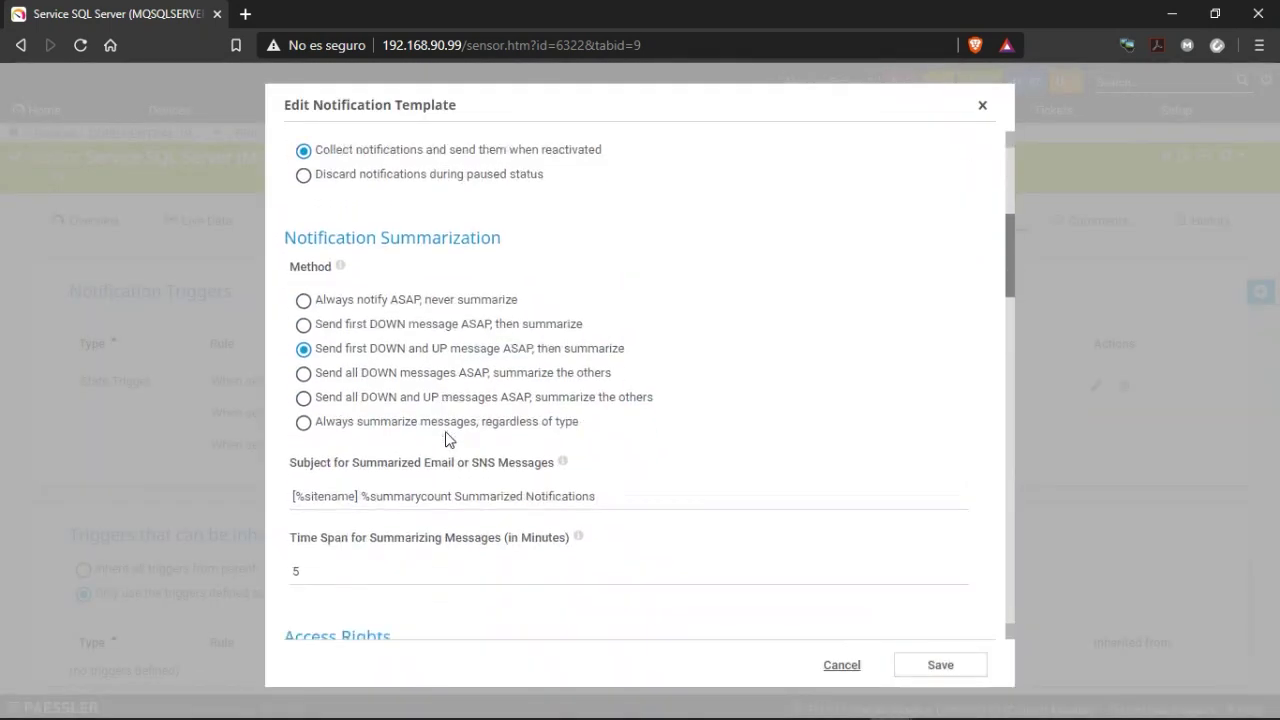
click(295, 250)
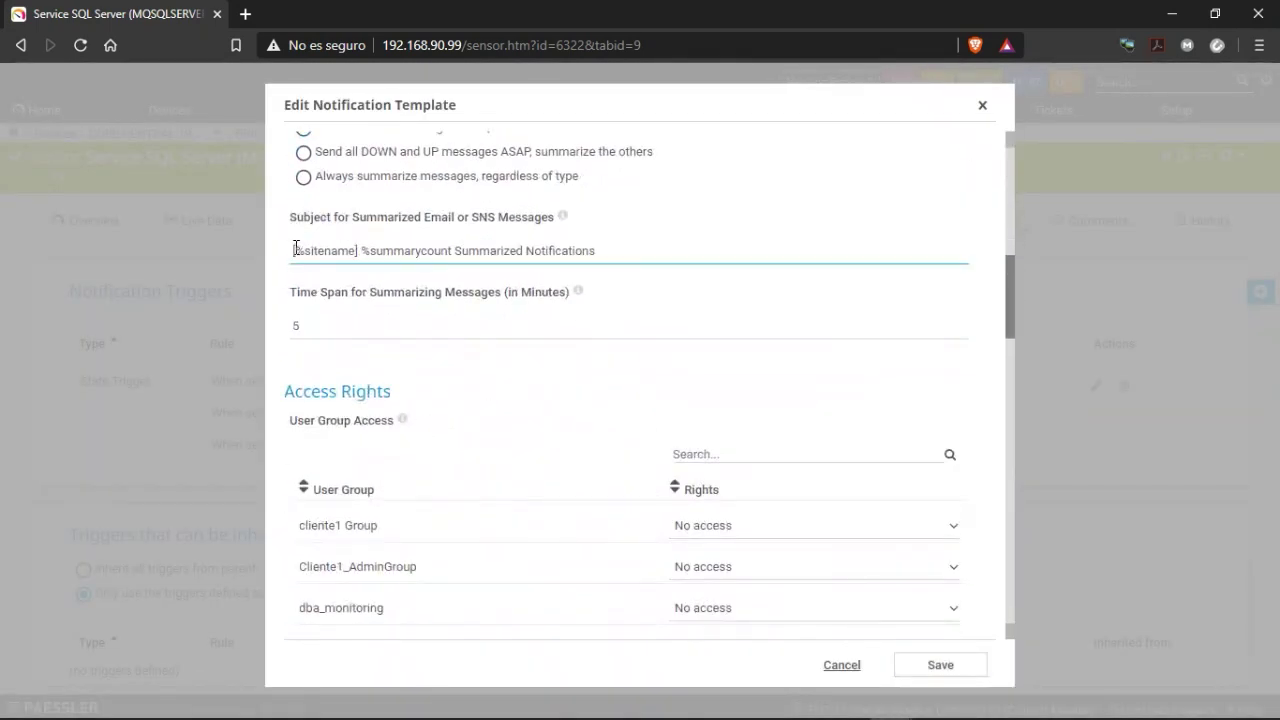
key(Tab)
scroll(528, 310, up, 1)
scroll(437, 286, up, 3)
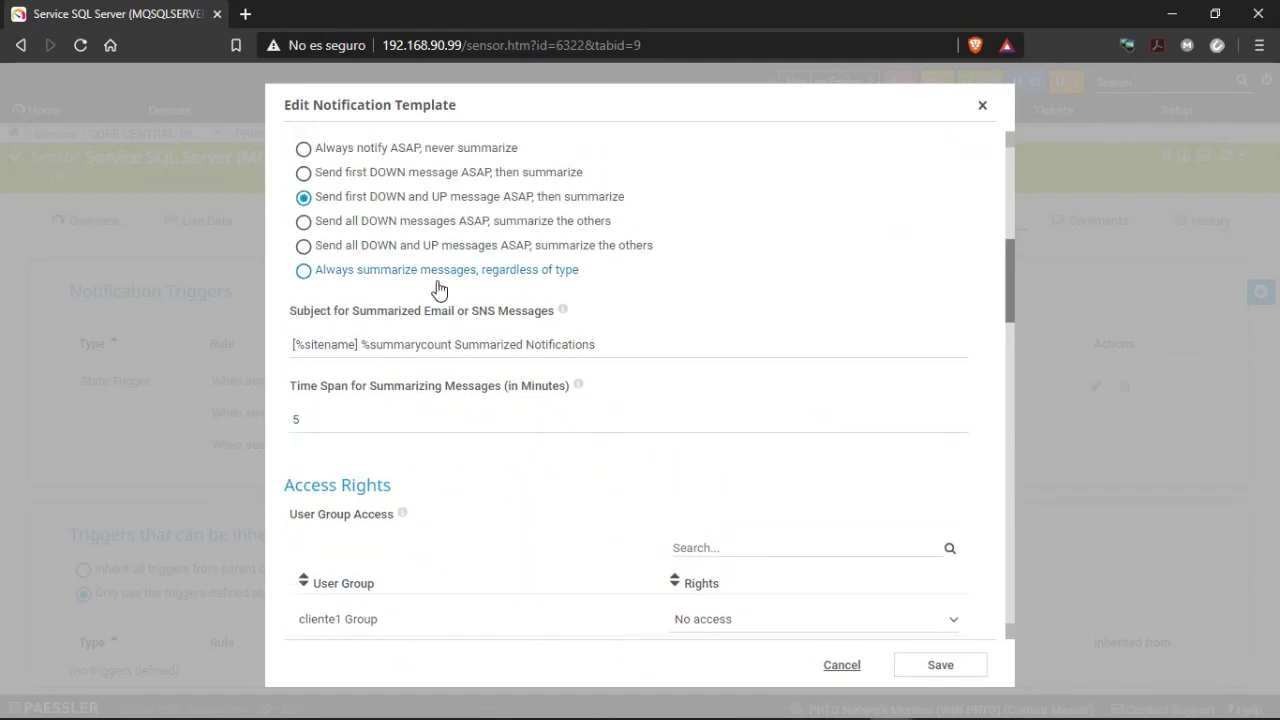
scroll(390, 470, down, 3)
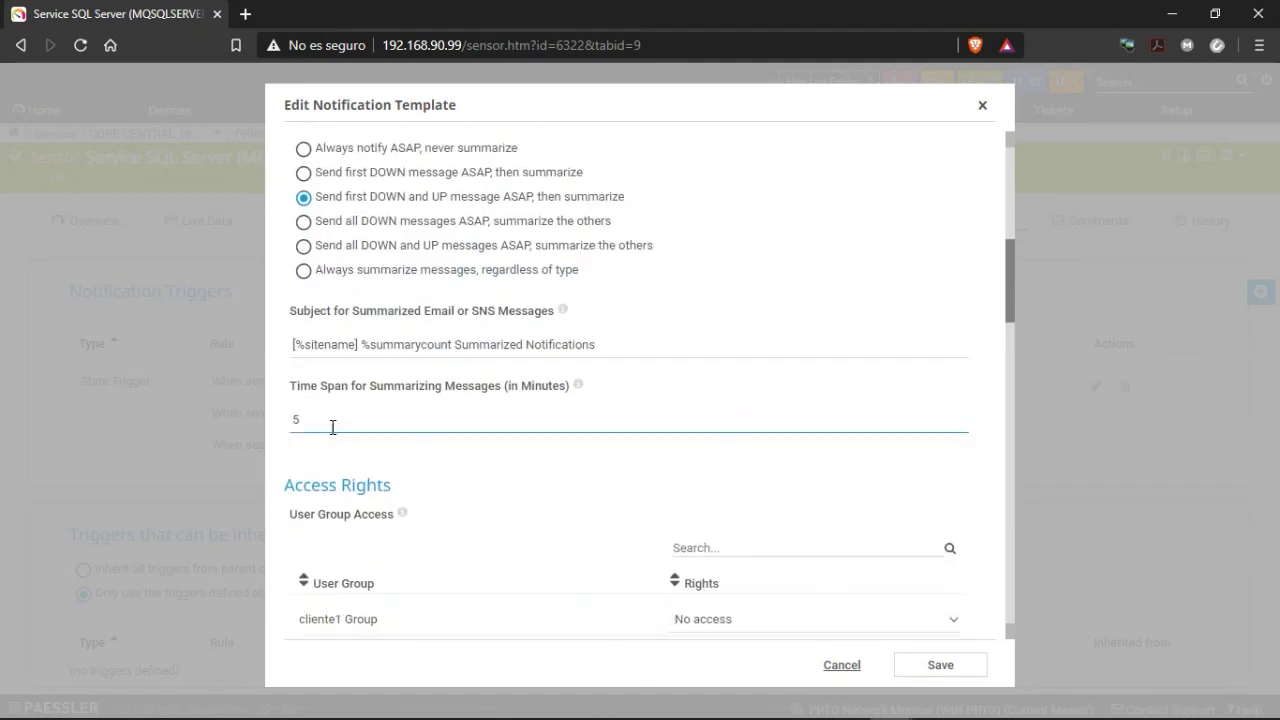
click(297, 343)
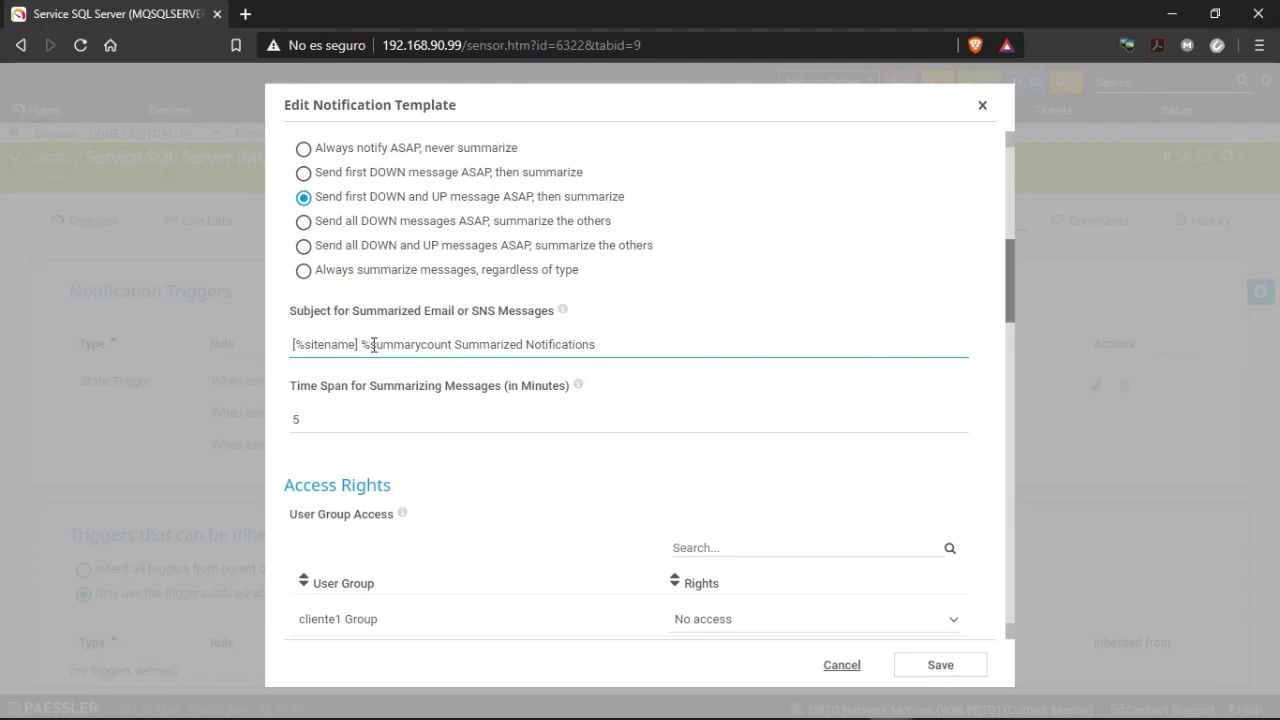
scroll(439, 343, down, 1)
scroll(439, 343, down, 1)
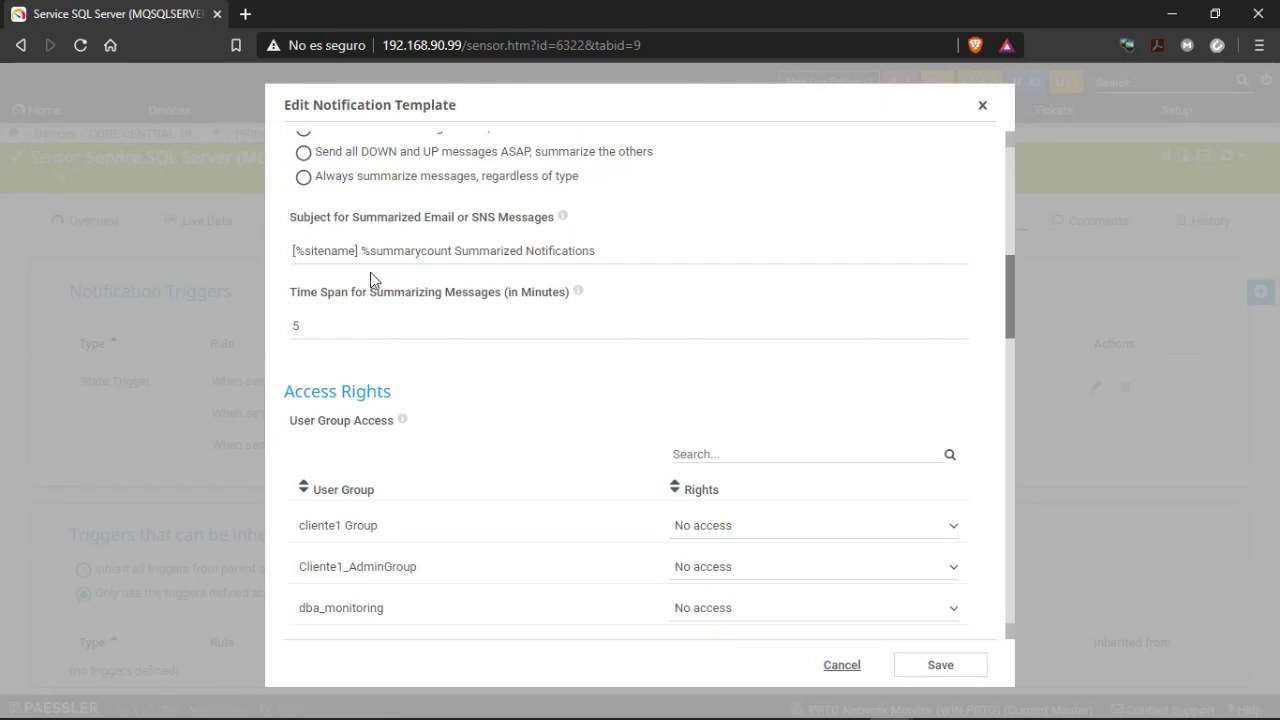
scroll(363, 277, down, 3)
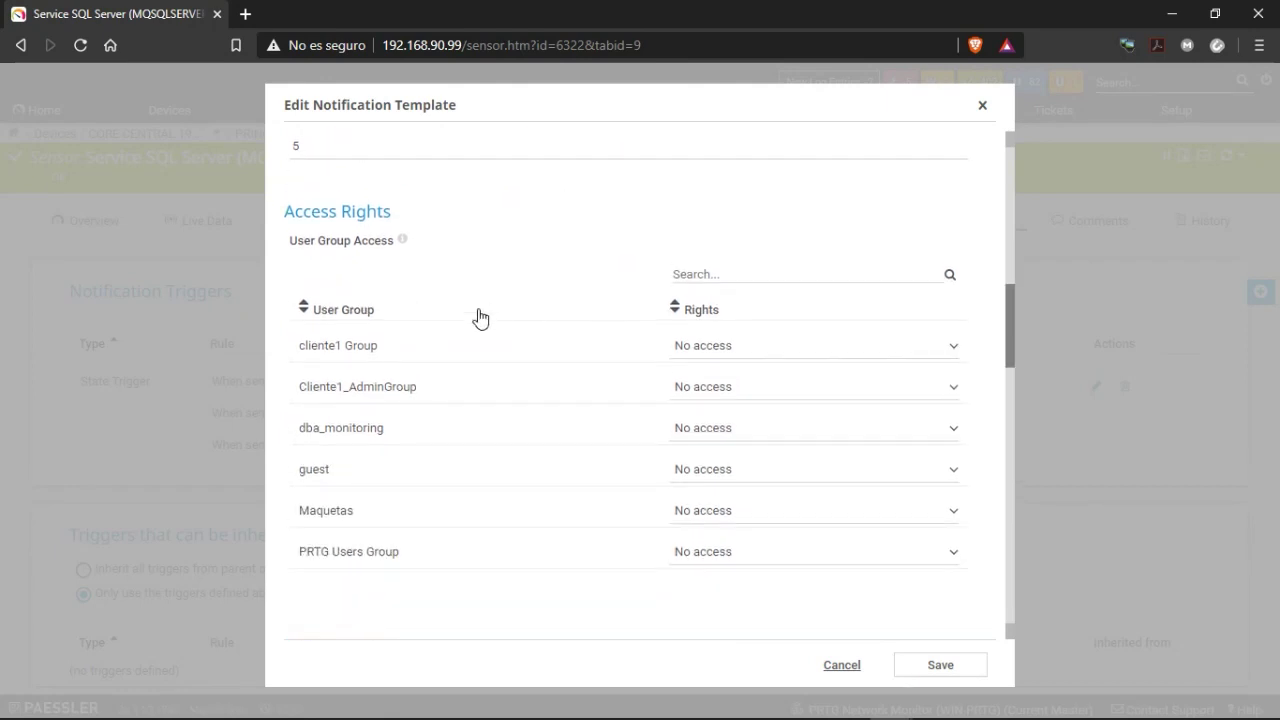
scroll(477, 317, up, 4)
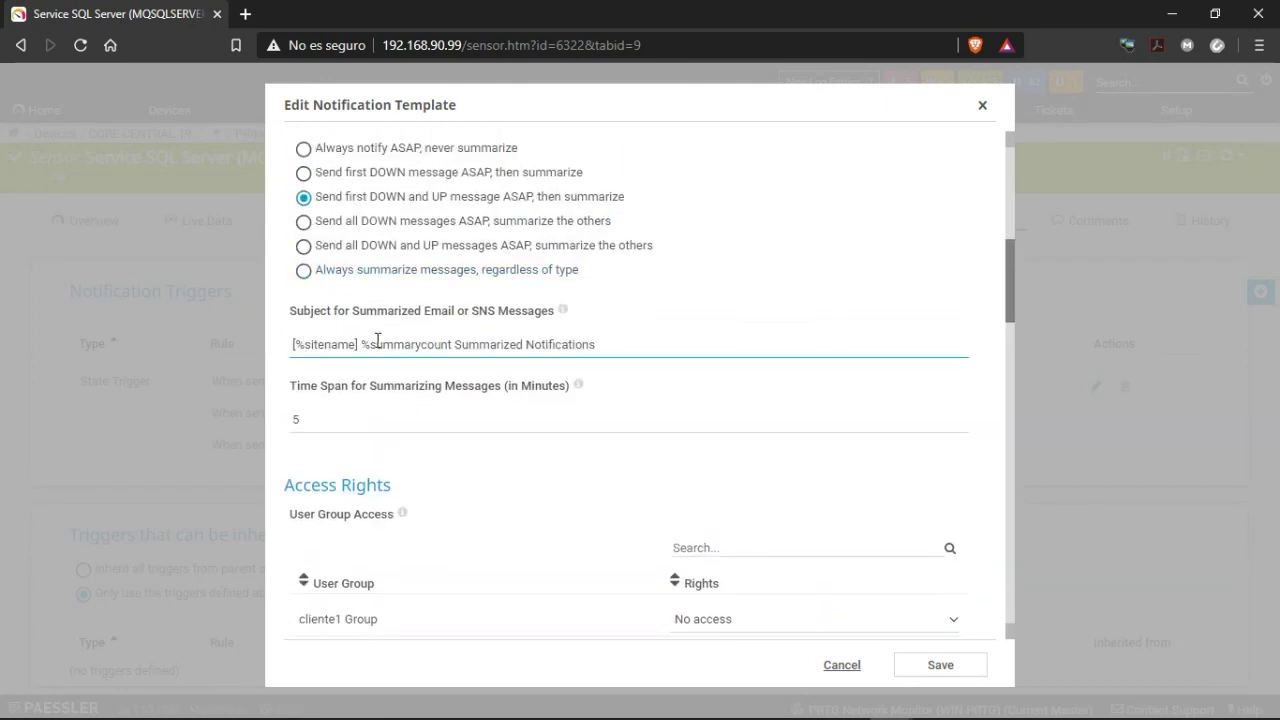
key(Tab)
scroll(437, 340, down, 6)
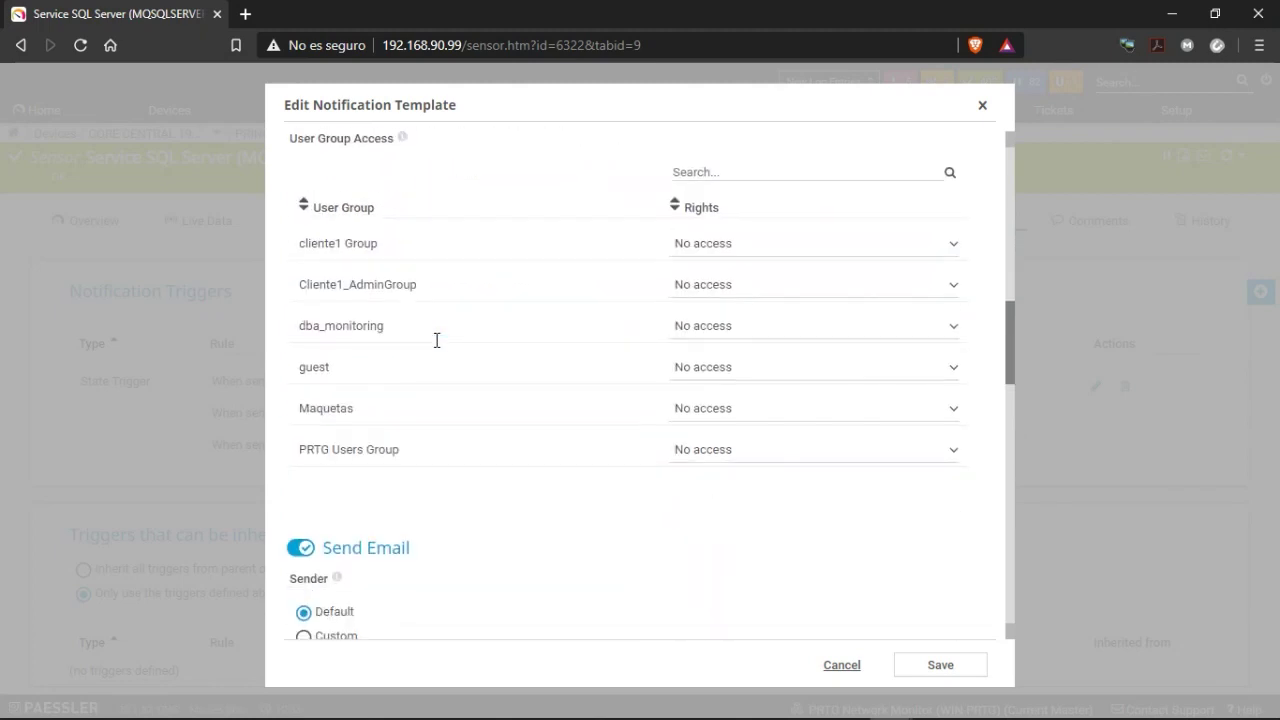
scroll(437, 340, down, 10)
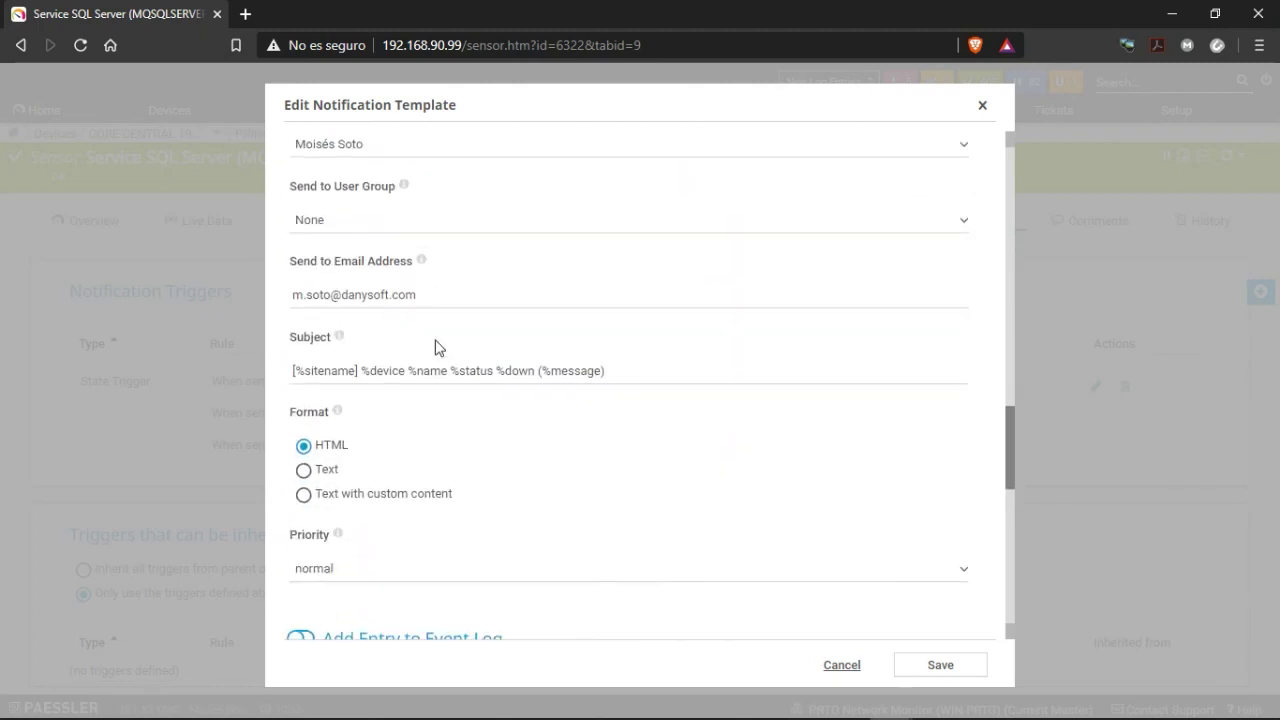
click(428, 355)
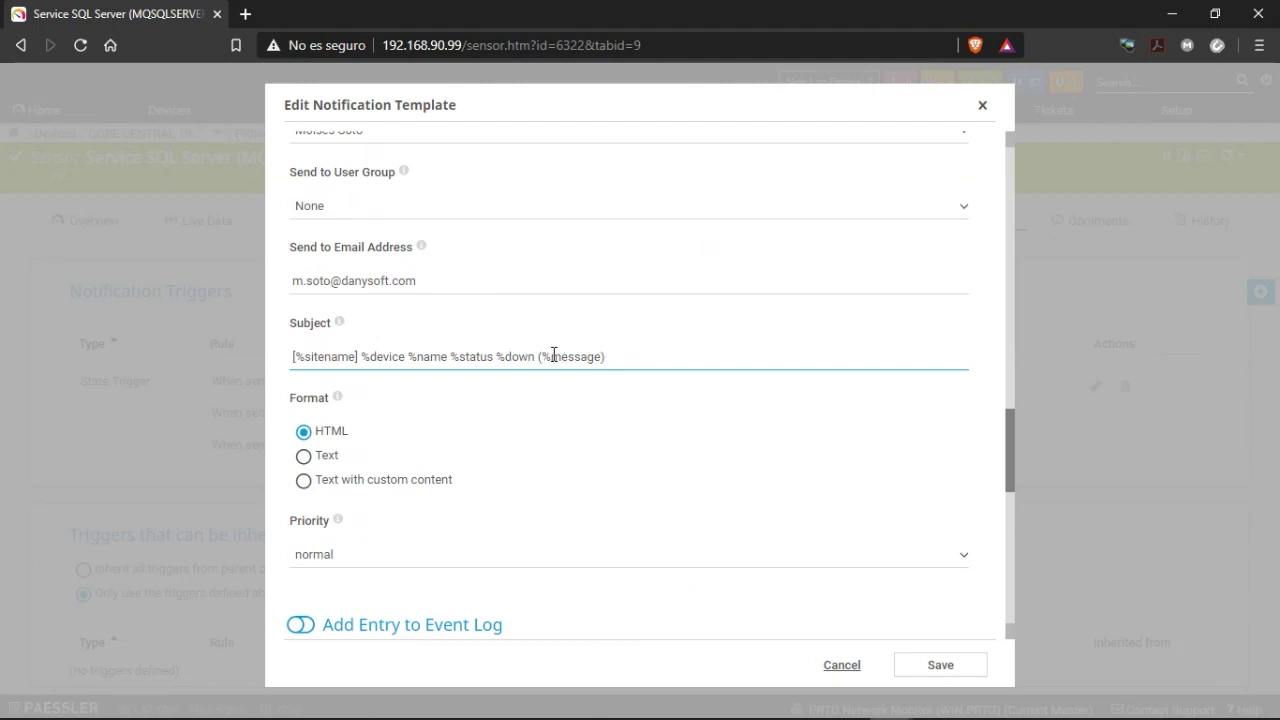
scroll(374, 380, down, 3)
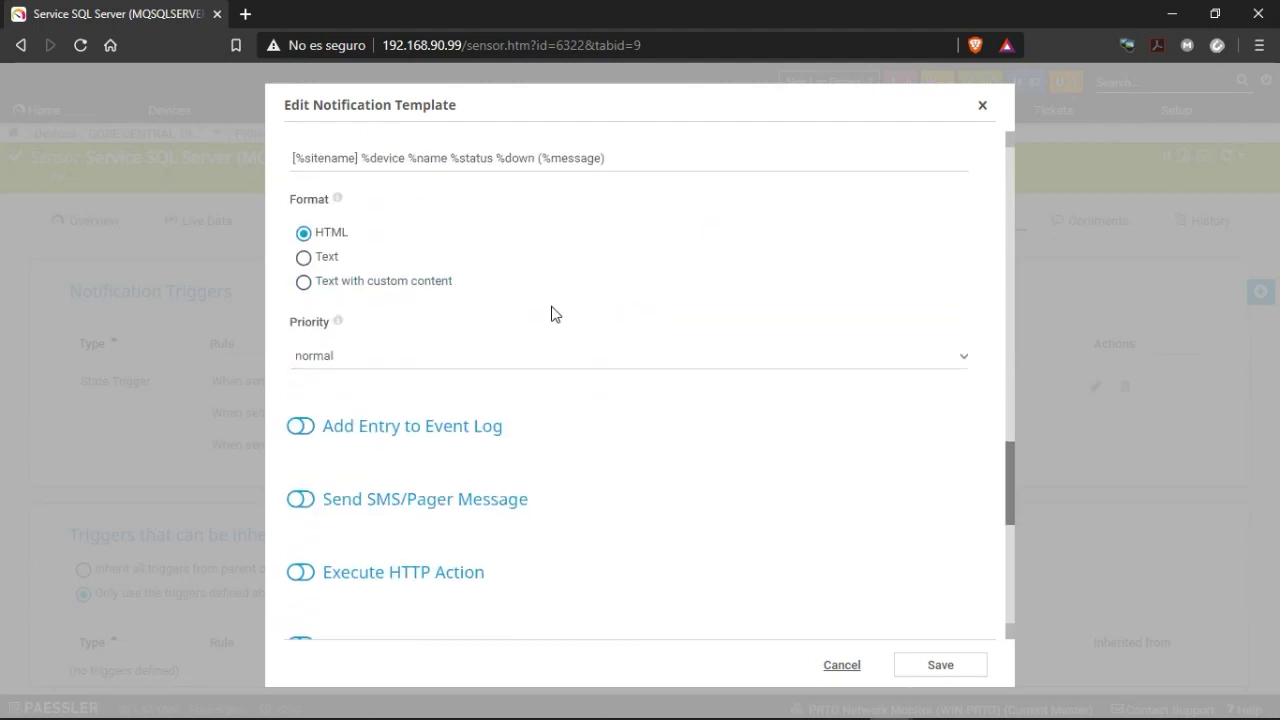
scroll(371, 249, down, 2)
scroll(306, 300, up, 3)
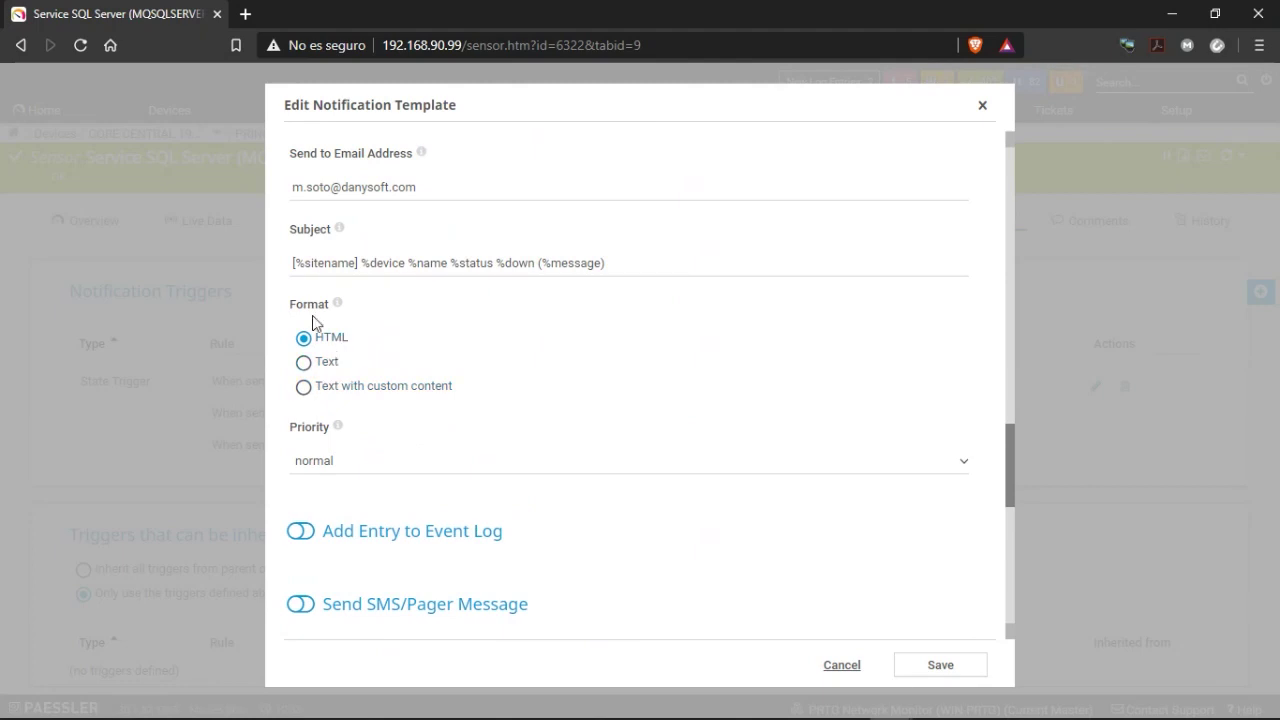
scroll(429, 431, down, 2)
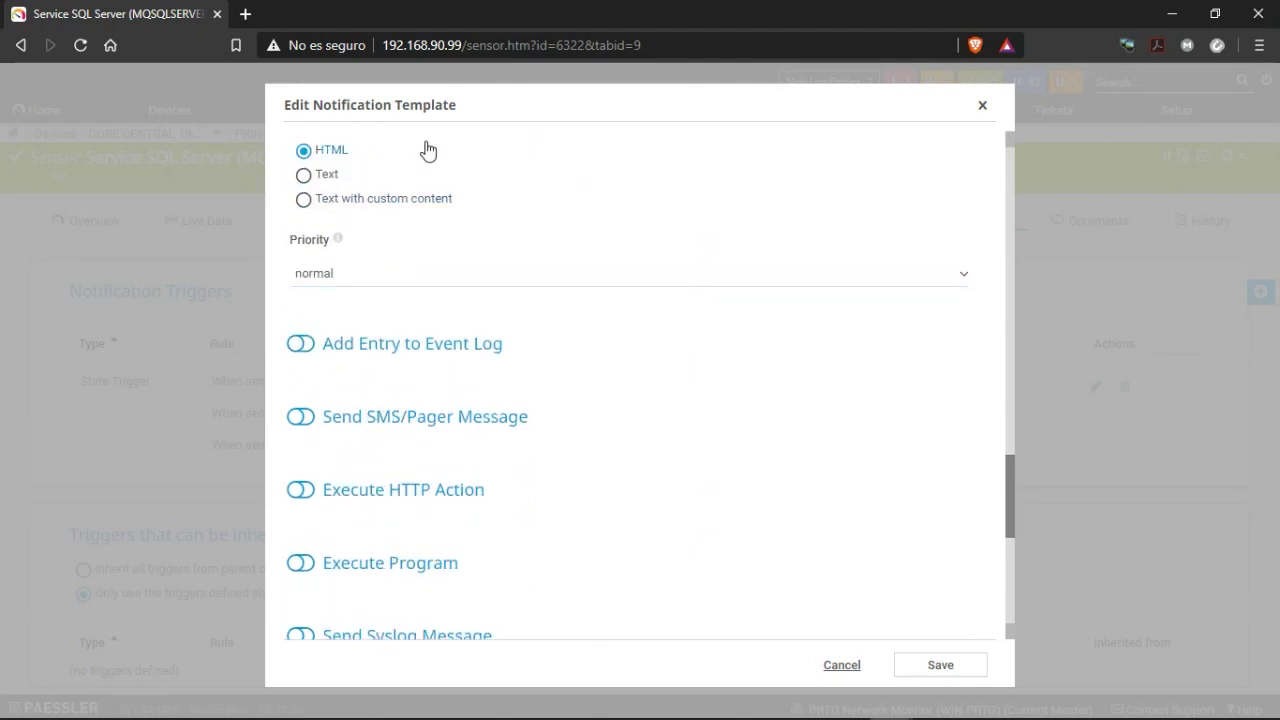
scroll(415, 245, up, 3)
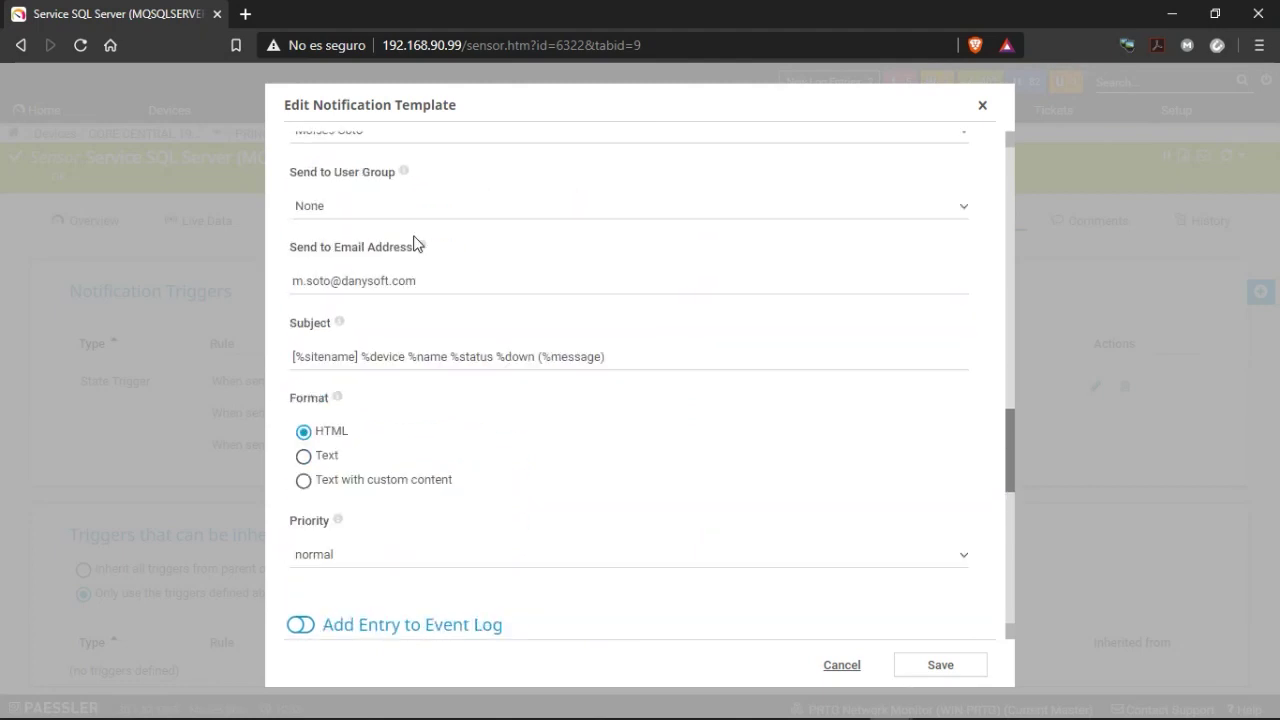
scroll(343, 410, down, 2)
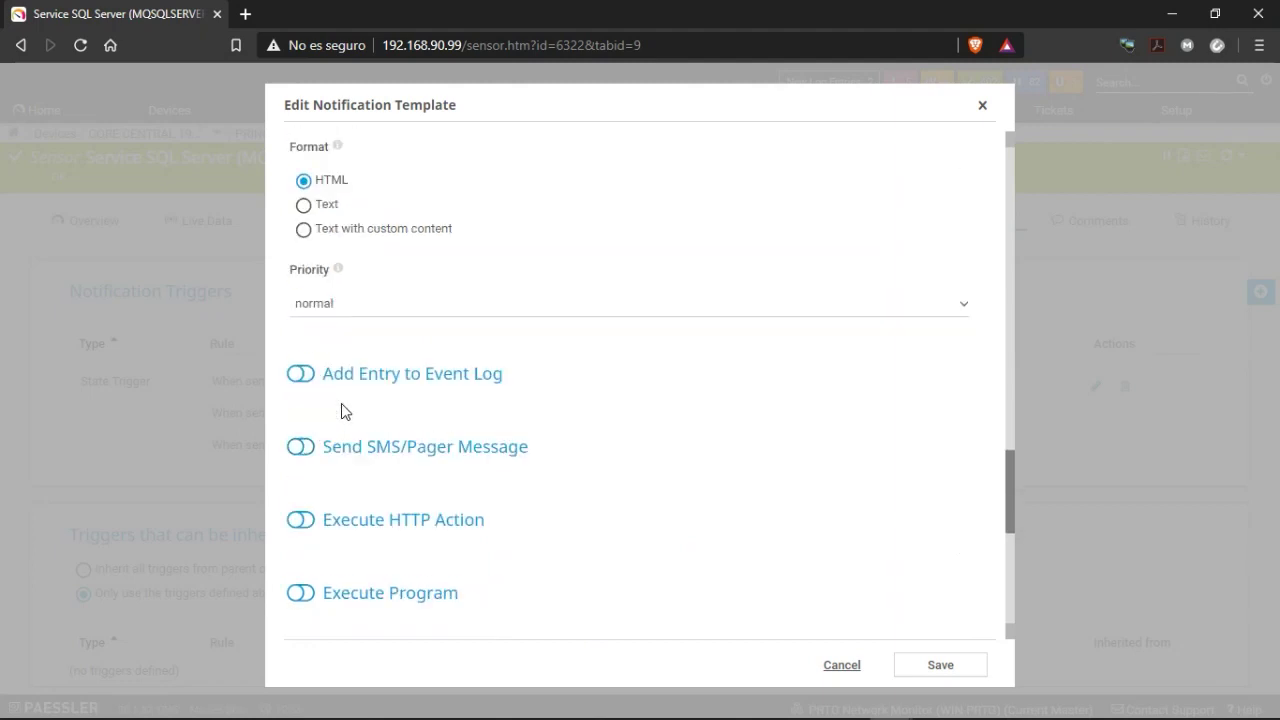
scroll(350, 410, down, 1)
scroll(558, 345, down, 2)
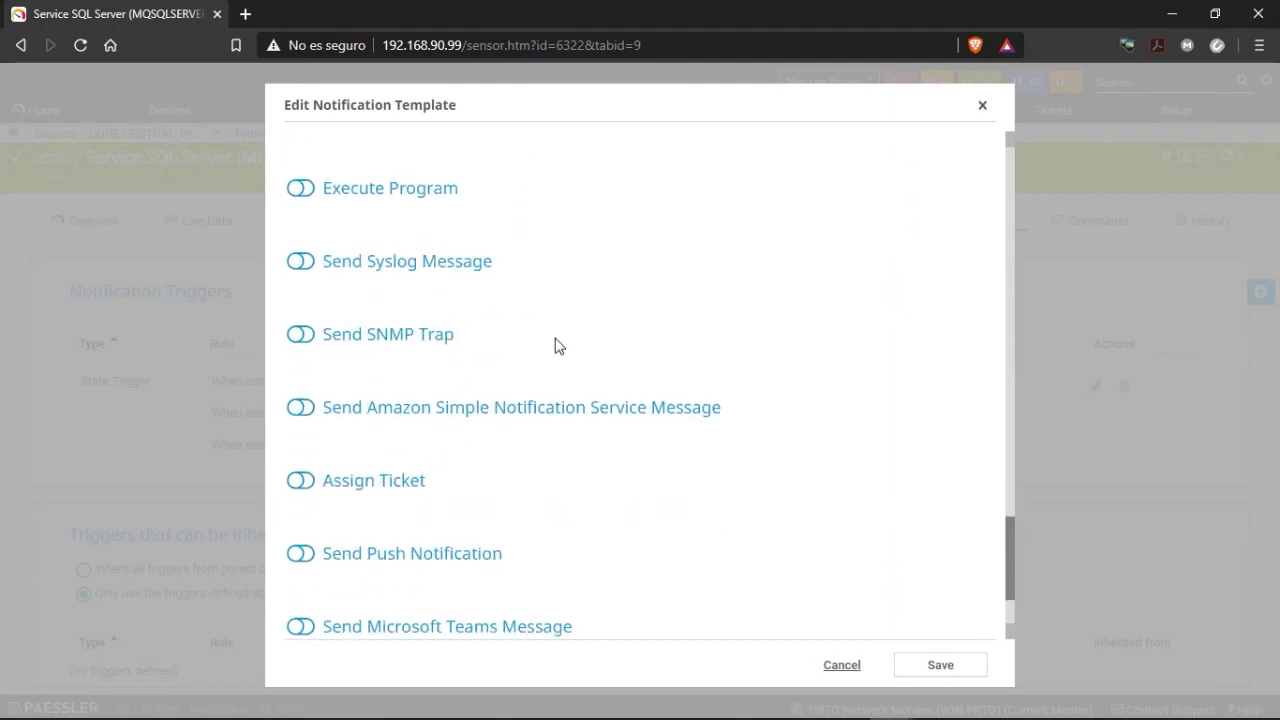
scroll(371, 323, up, 6)
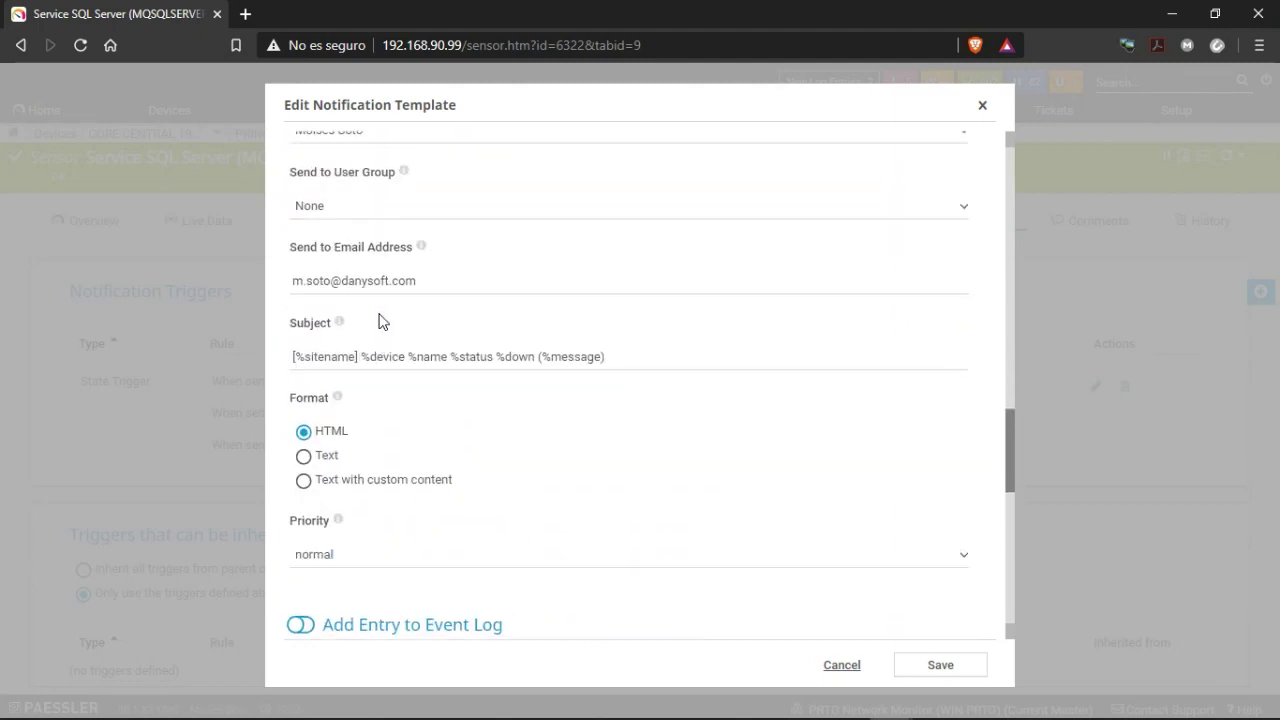
scroll(379, 321, up, 3)
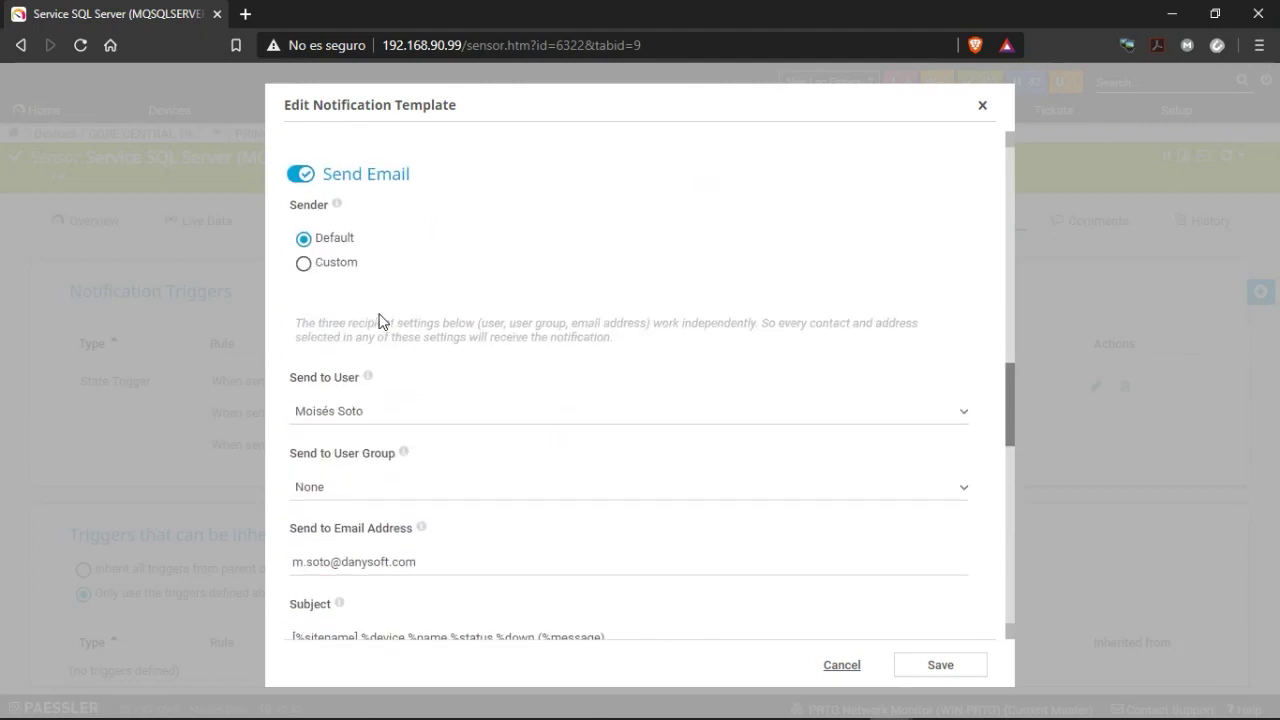
scroll(379, 321, down, 6)
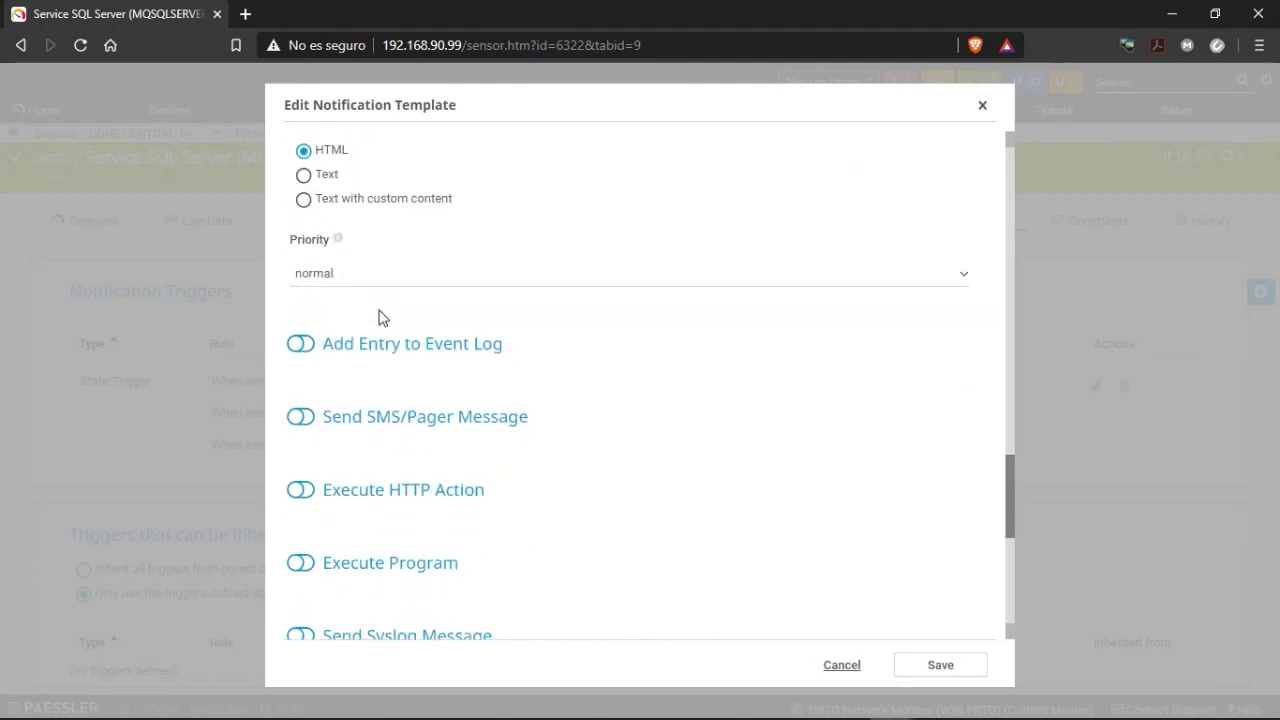
scroll(379, 318, down, 2)
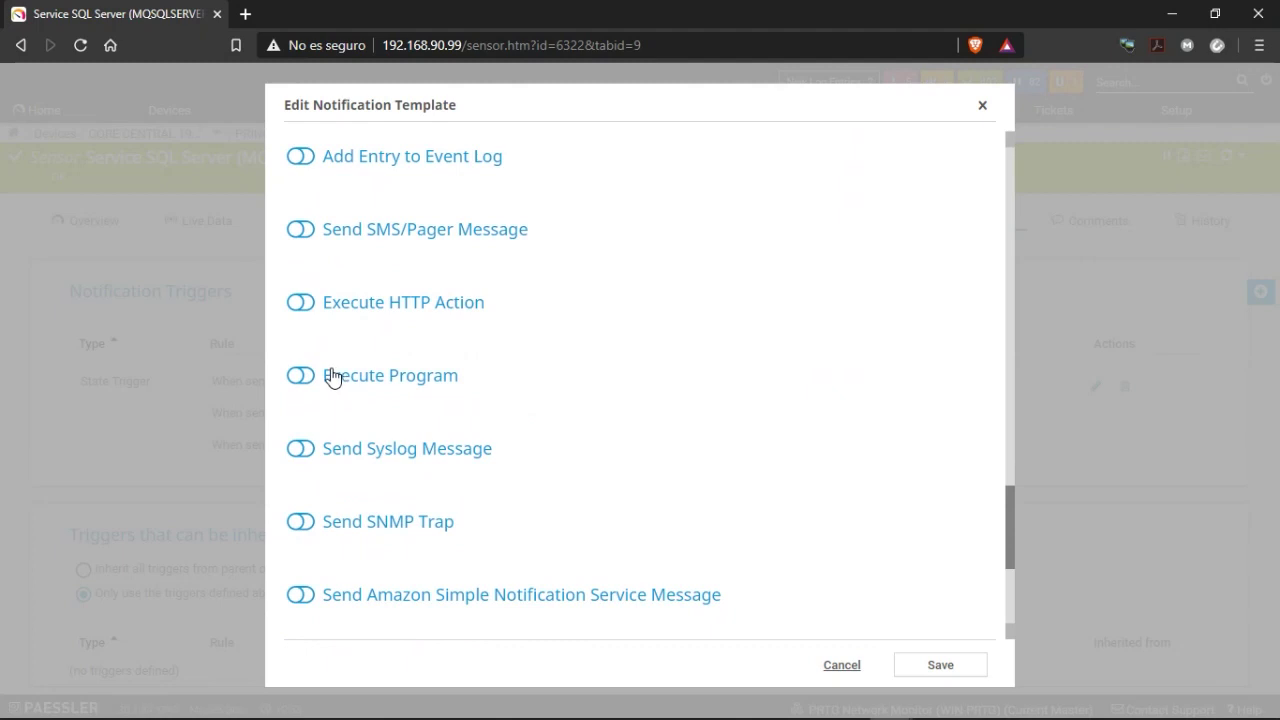
click(843, 676)
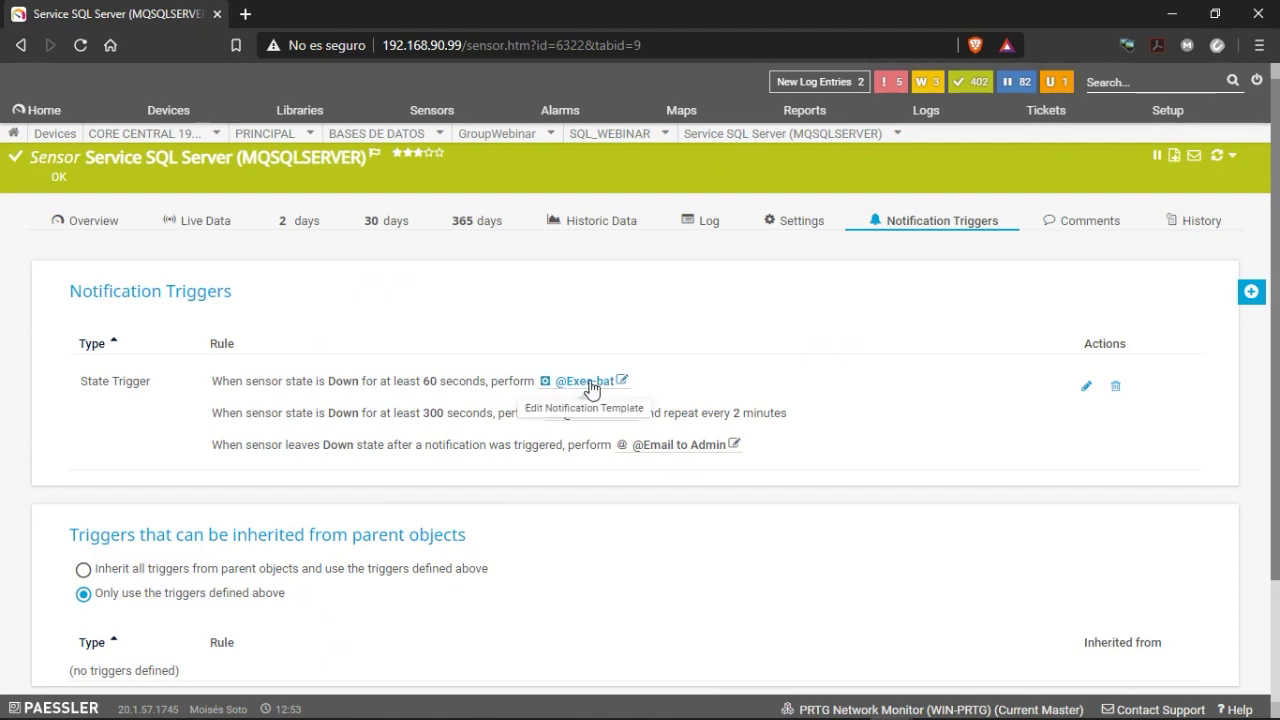
click(736, 446)
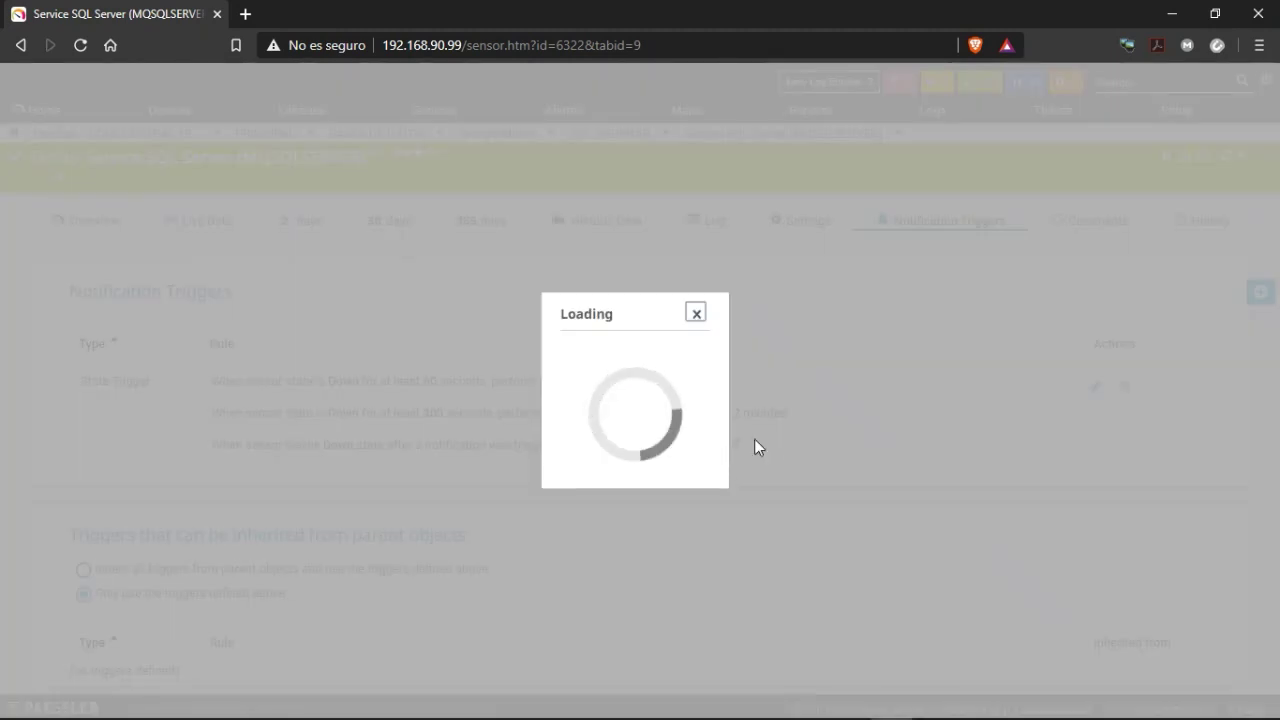
scroll(727, 470, down, 20)
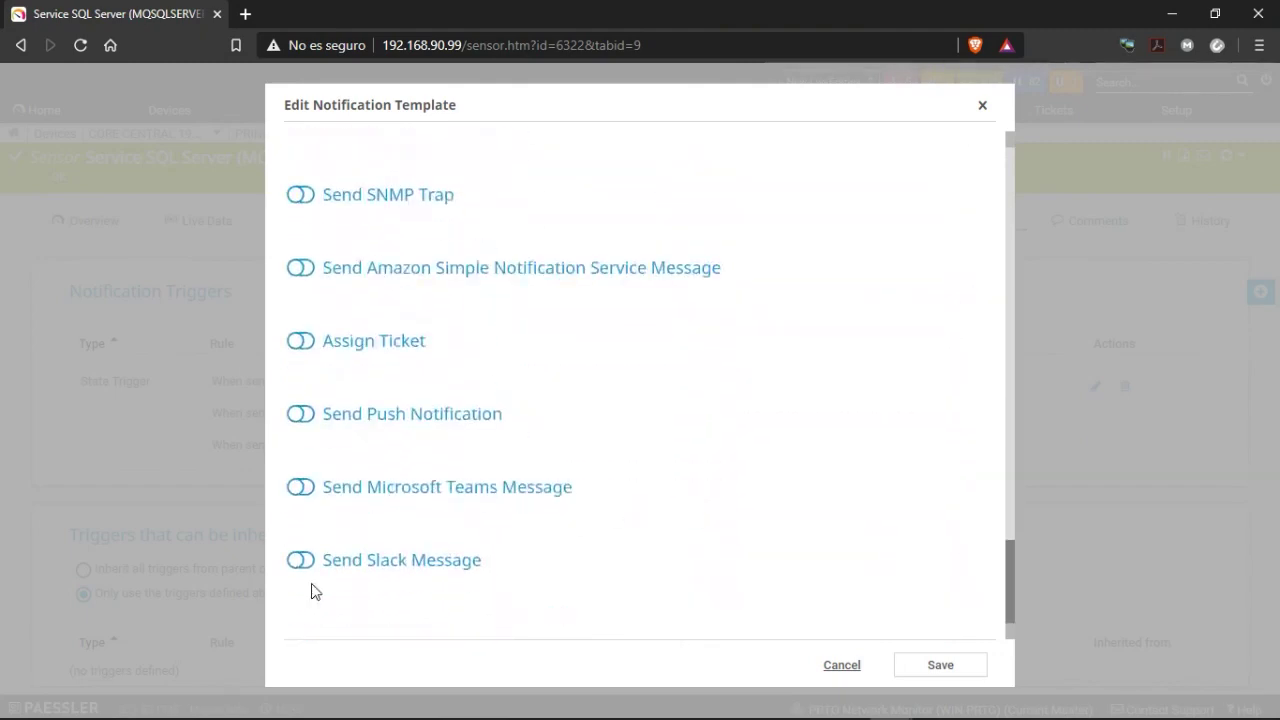
scroll(420, 465, up, 5)
scroll(418, 467, up, 3)
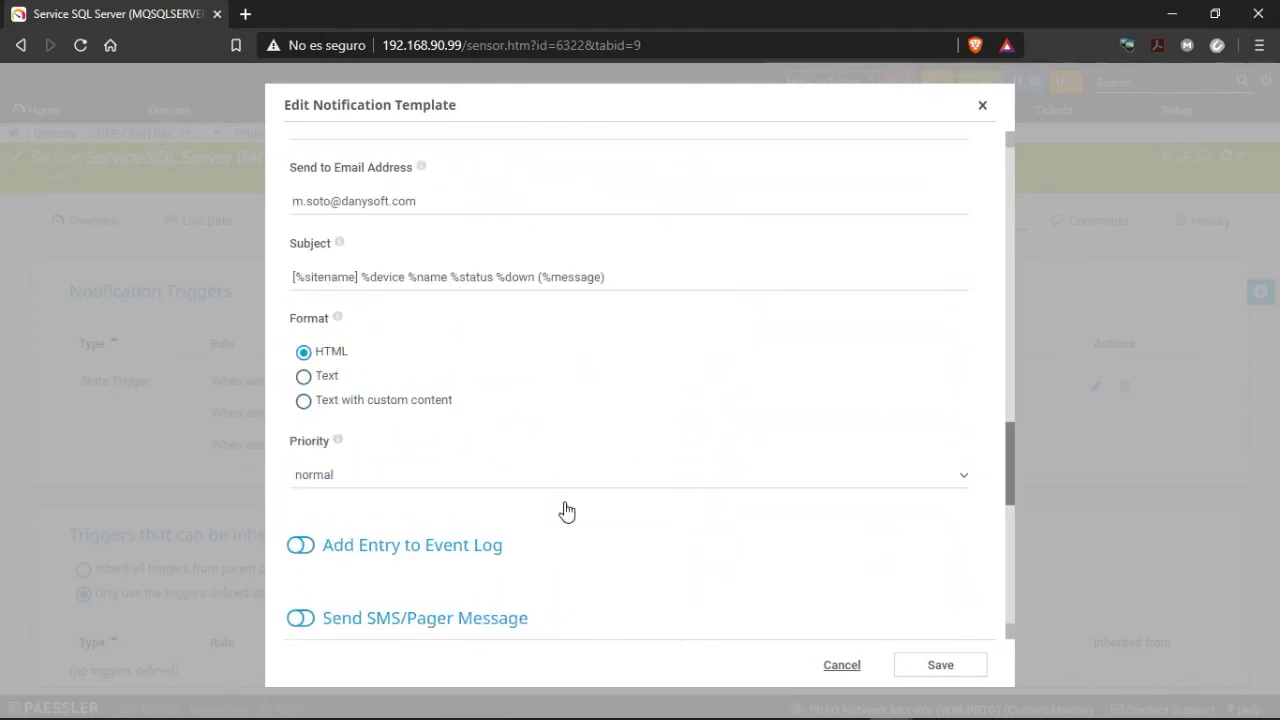
click(841, 665)
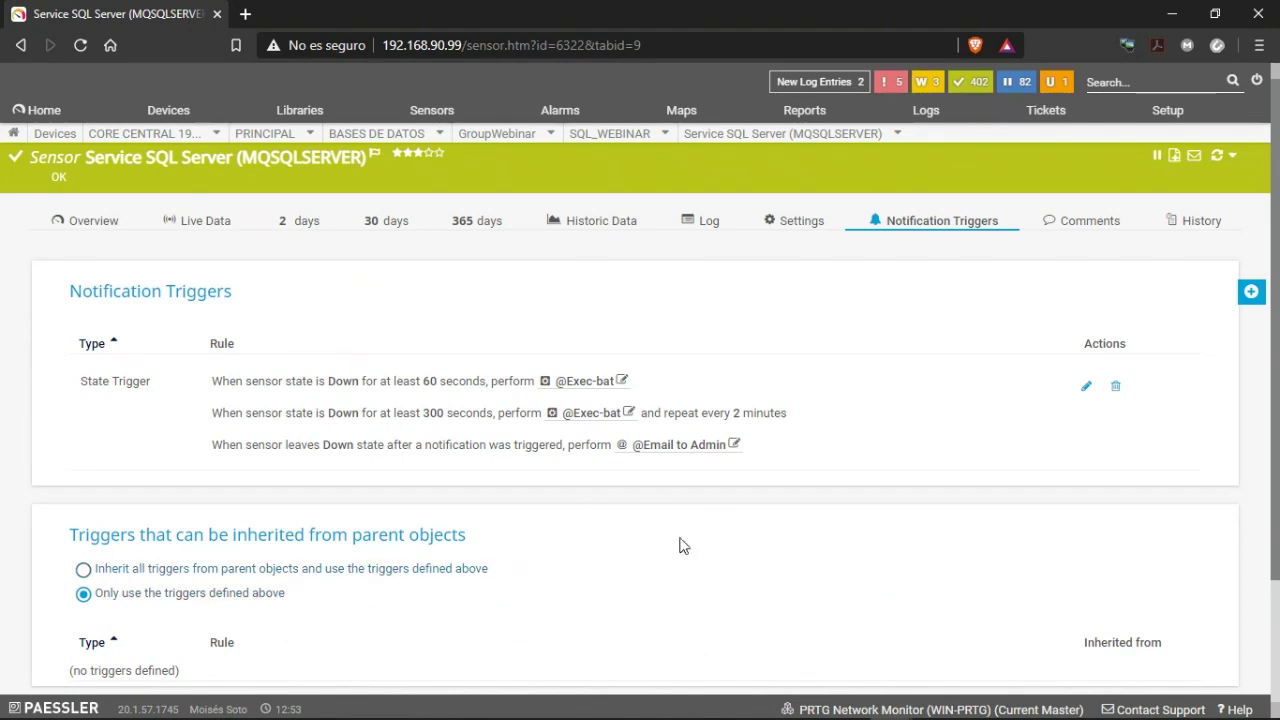
Show the Service SQL Server sensor's Overview to confirm its state is Active.
scroll(450, 510, down, 2)
scroll(290, 460, up, 2)
scroll(837, 449, down, 2)
scroll(688, 451, up, 2)
click(82, 225)
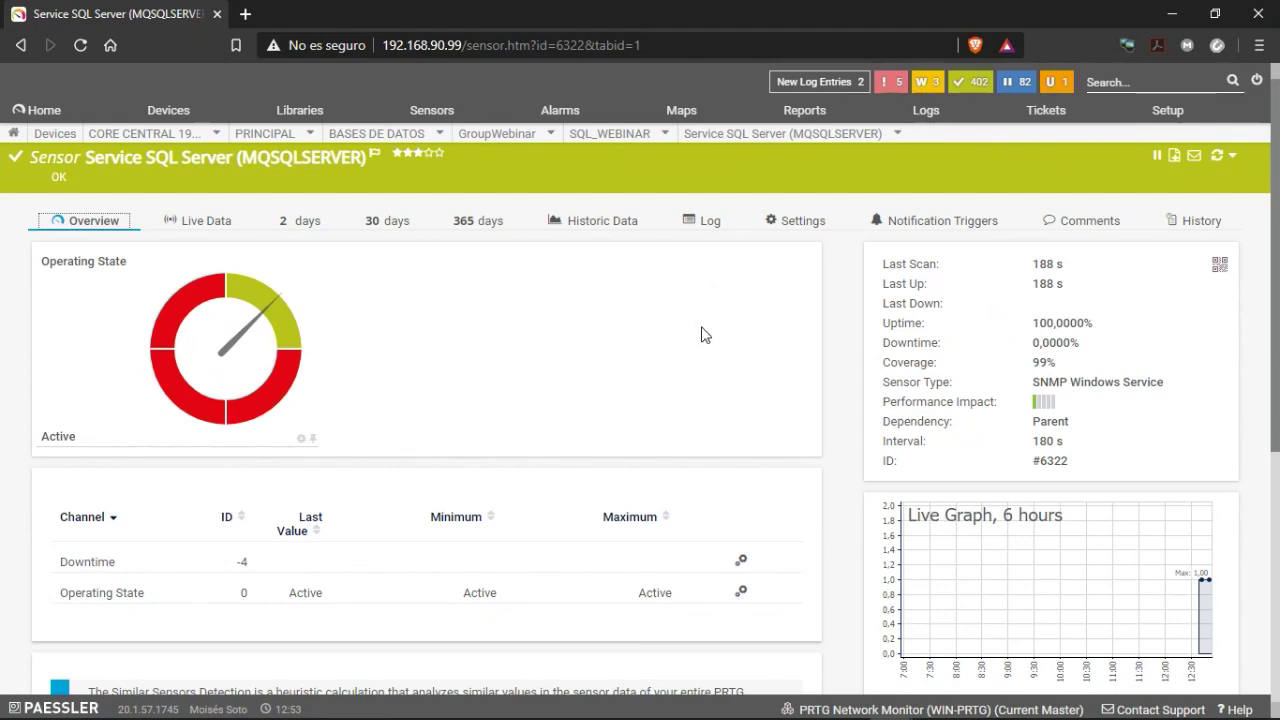
scroll(740, 418, down, 2)
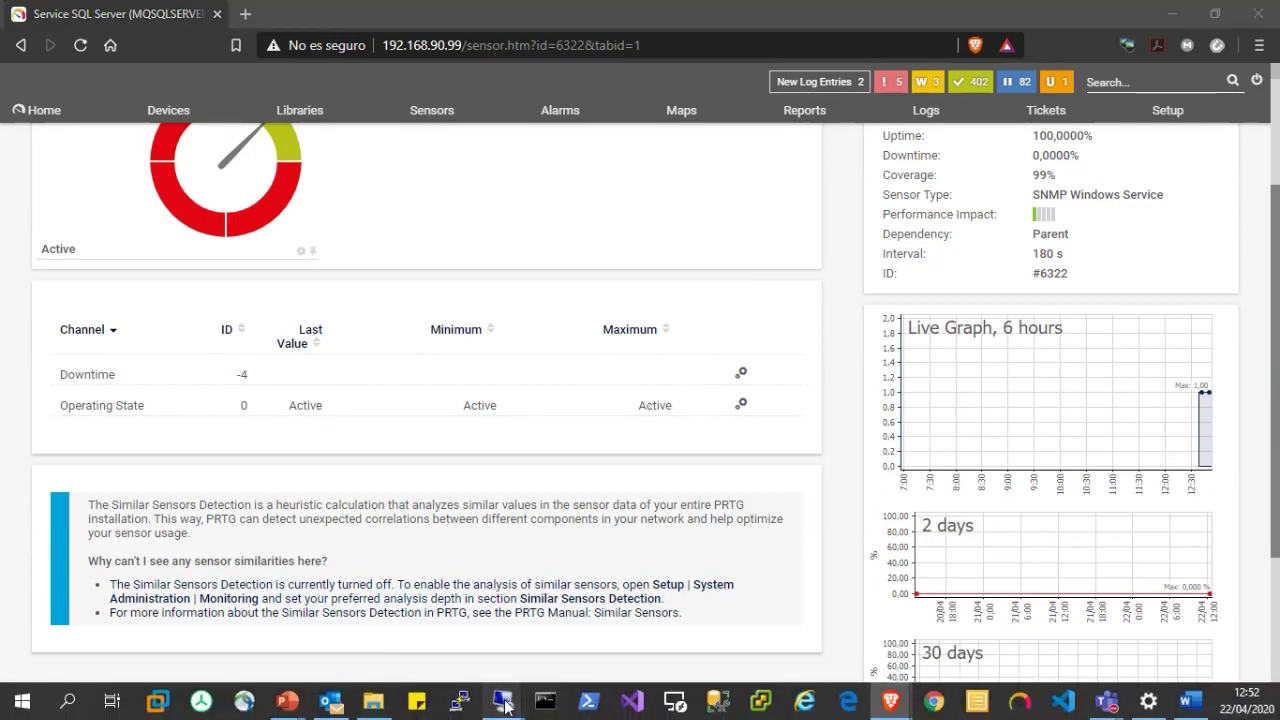
Stop the OracleServiceORCL service in the Services console on 192.168.90.151.
mouse_move(503, 700)
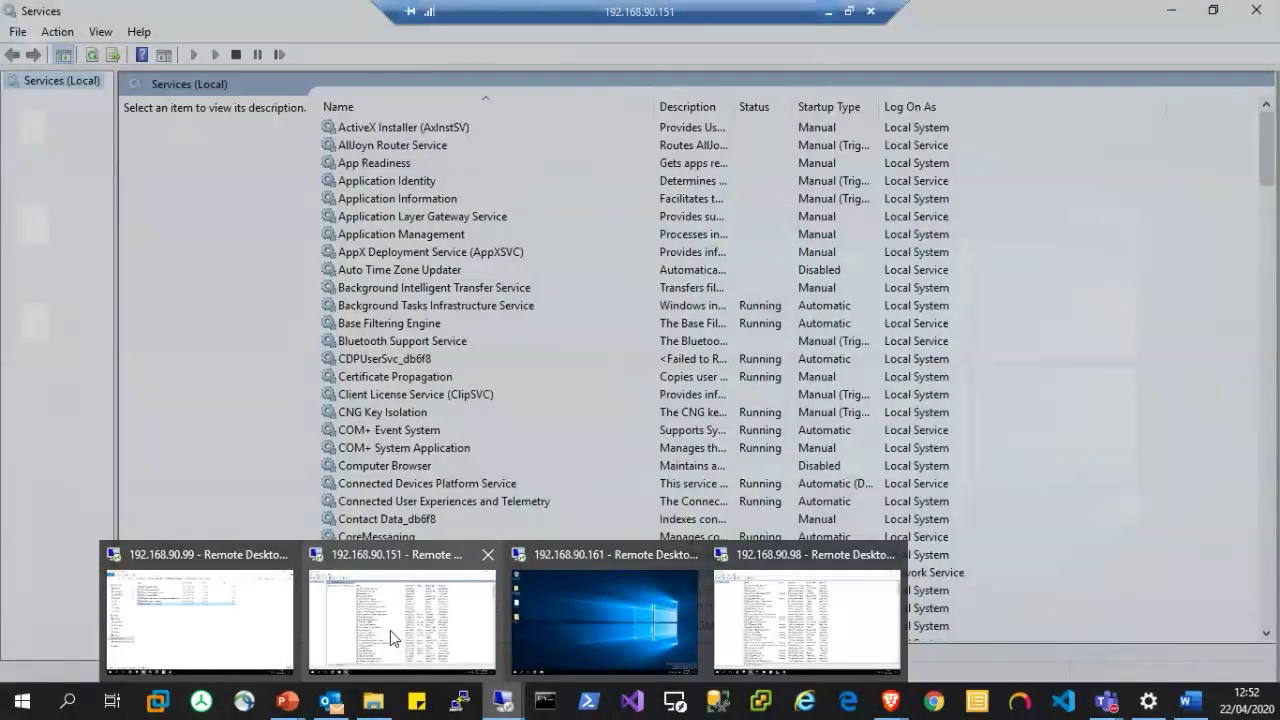
click(390, 630)
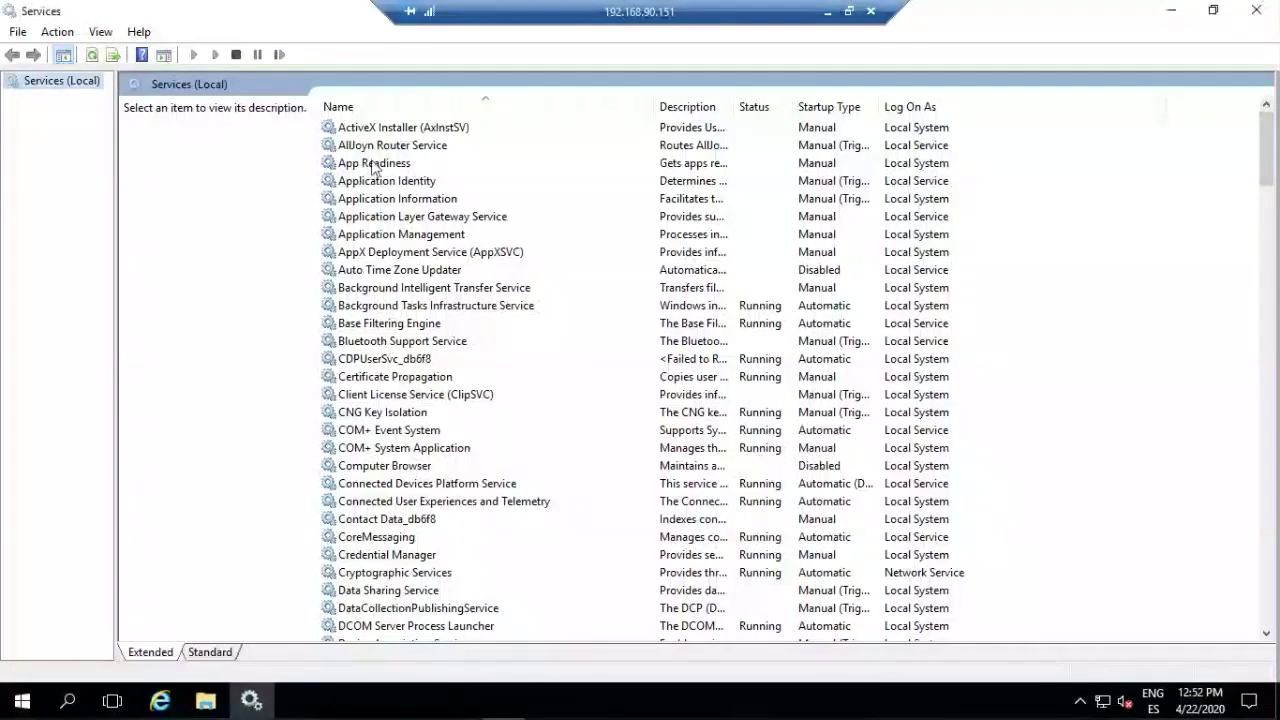
click(373, 164)
key(o)
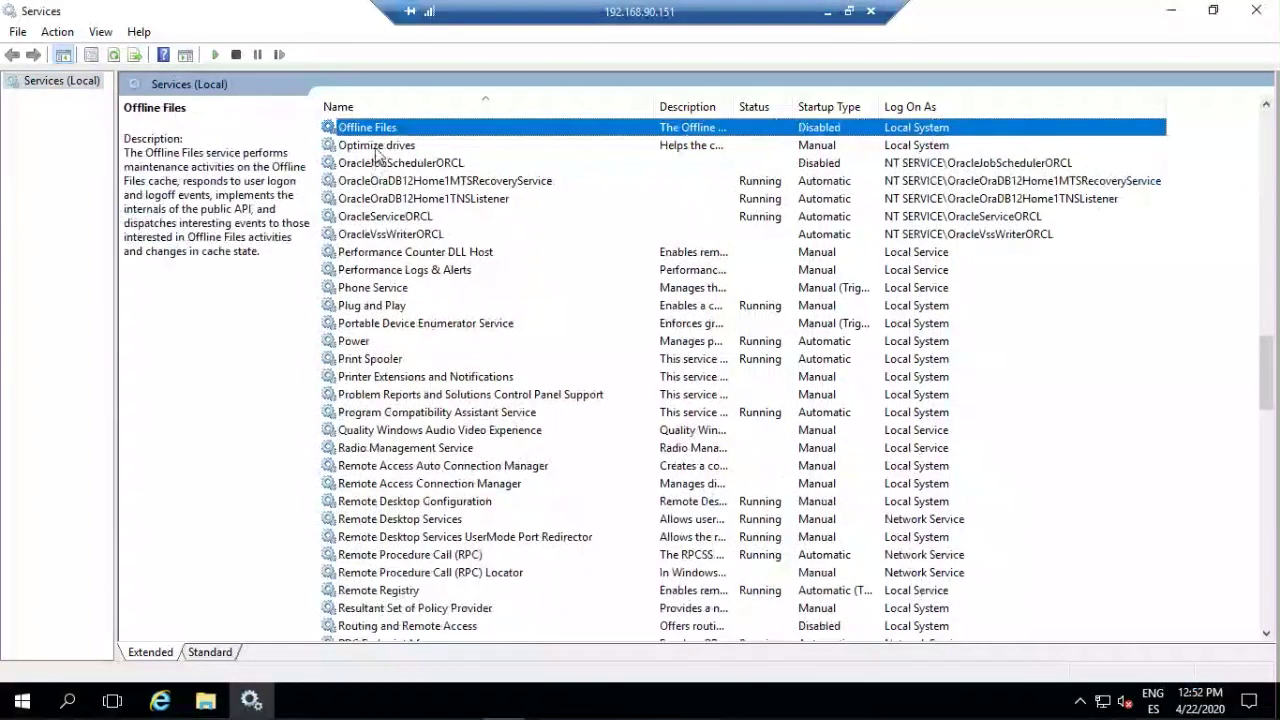
click(355, 222)
click(132, 139)
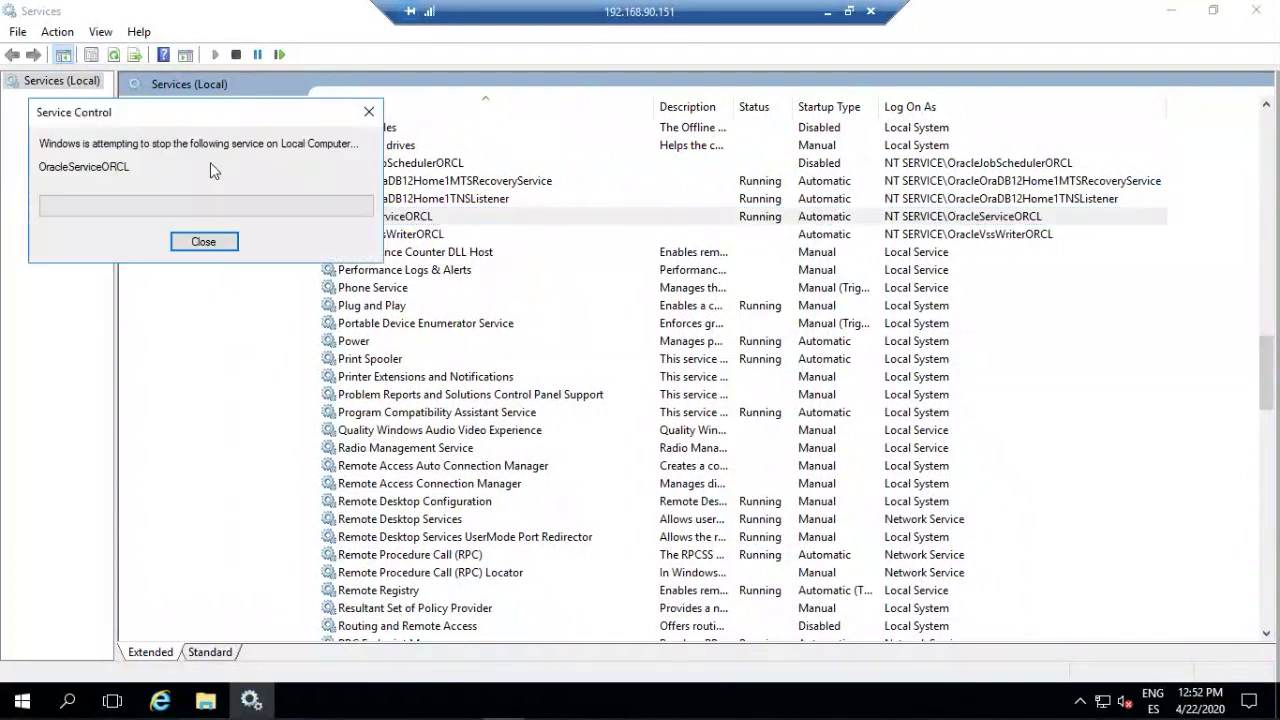
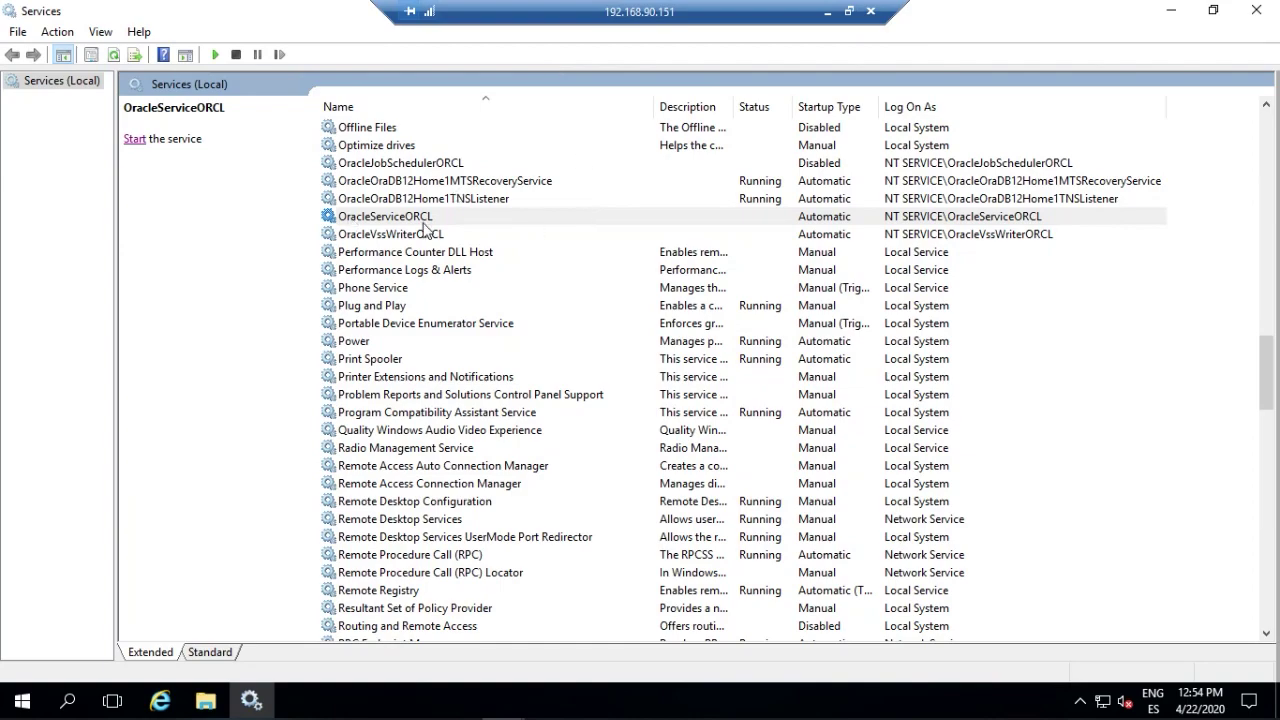
Minimize the remote desktop session to return to the Service SQL Server (MQSQLSERVER) sensor in PRTG.
click(827, 12)
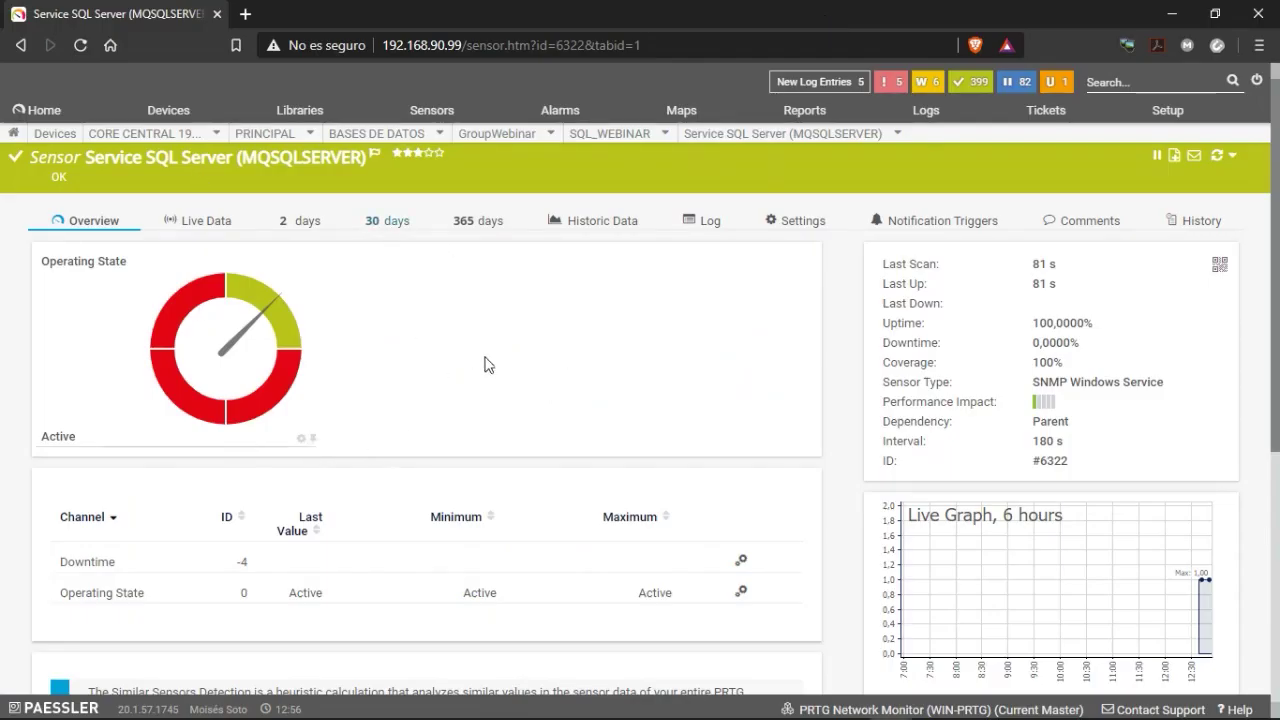
Rescan the Service SQL Server (MQSQLSERVER) sensor and reload the page five times, until a new alarm appears.
click(1217, 155)
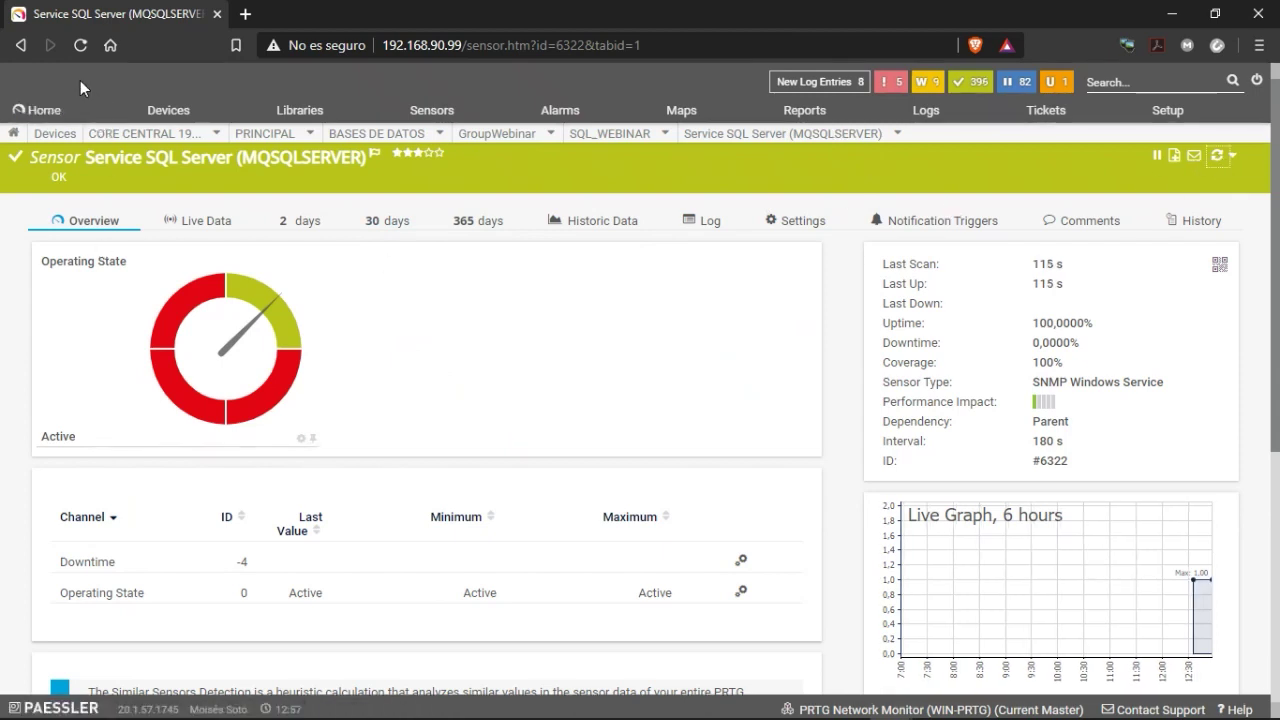
click(70, 47)
click(1216, 157)
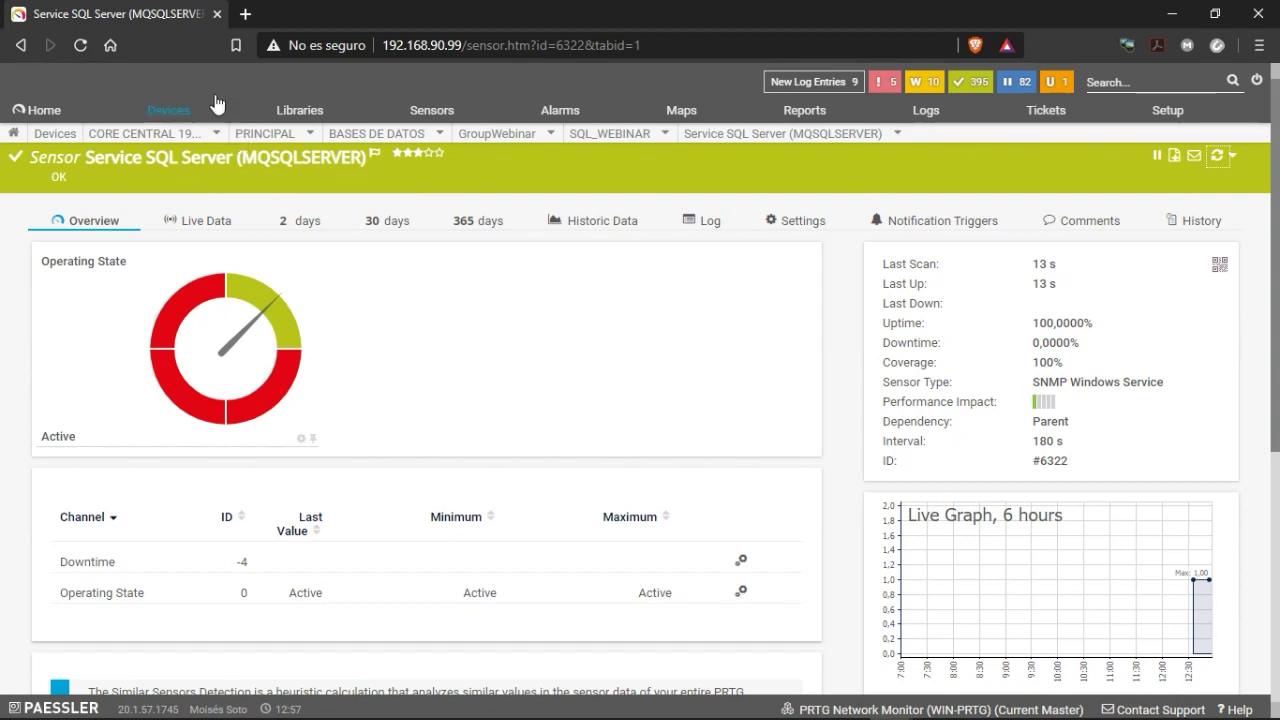
click(80, 45)
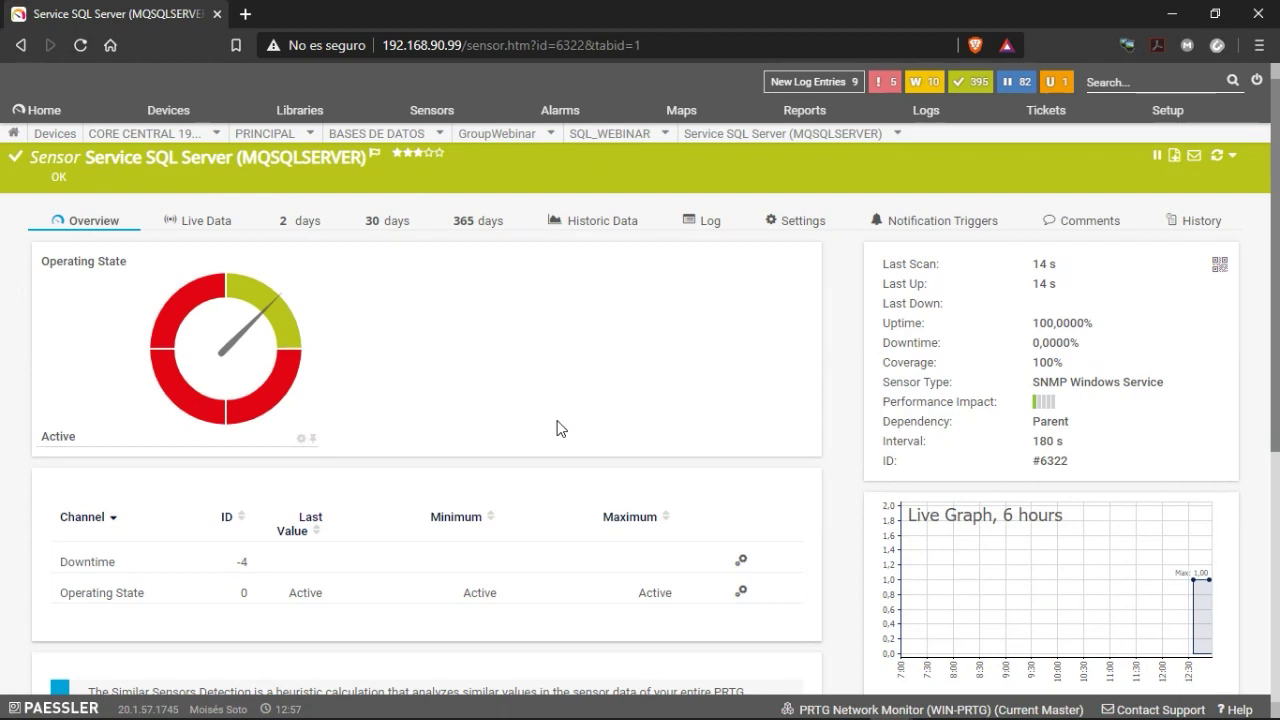
click(1217, 156)
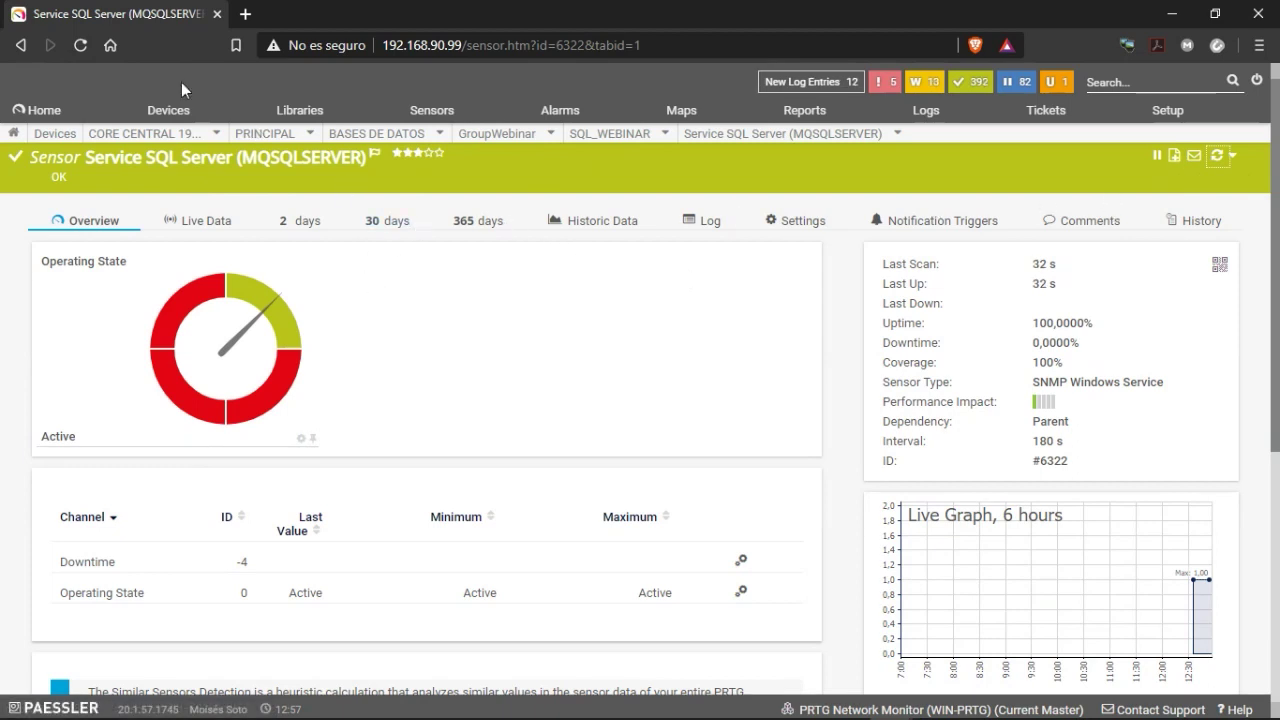
click(80, 44)
click(1217, 156)
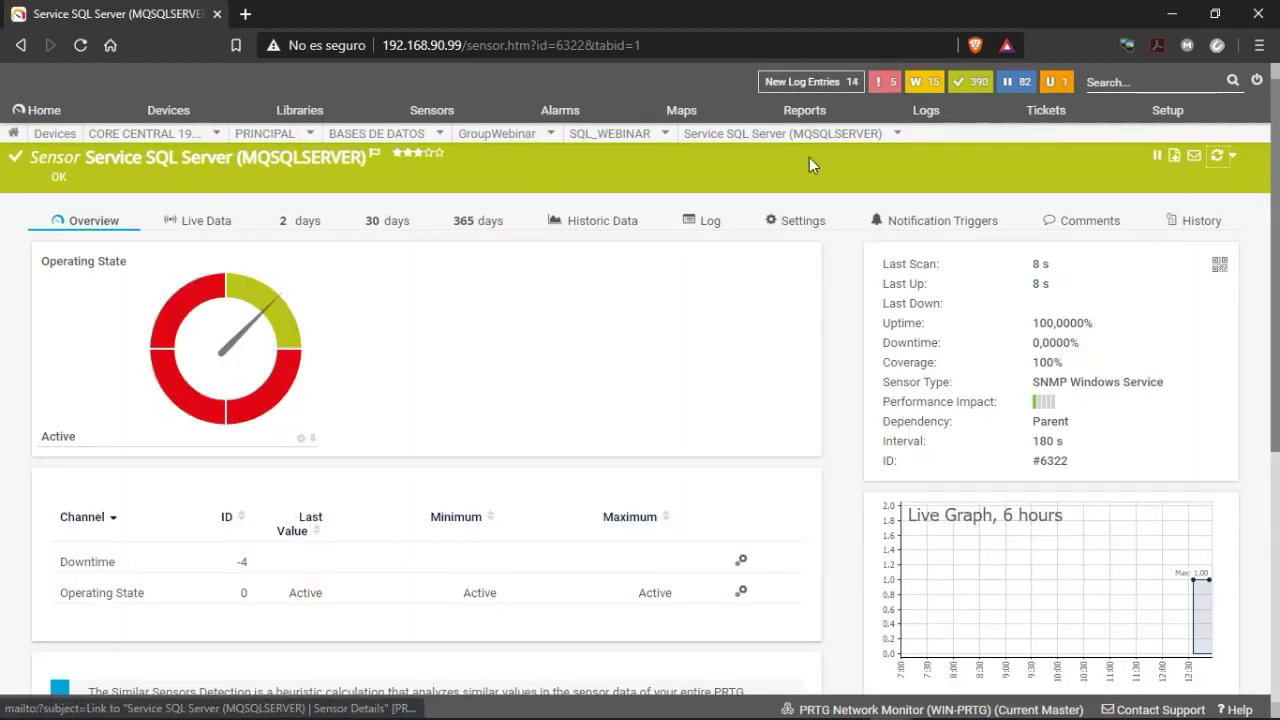
click(80, 44)
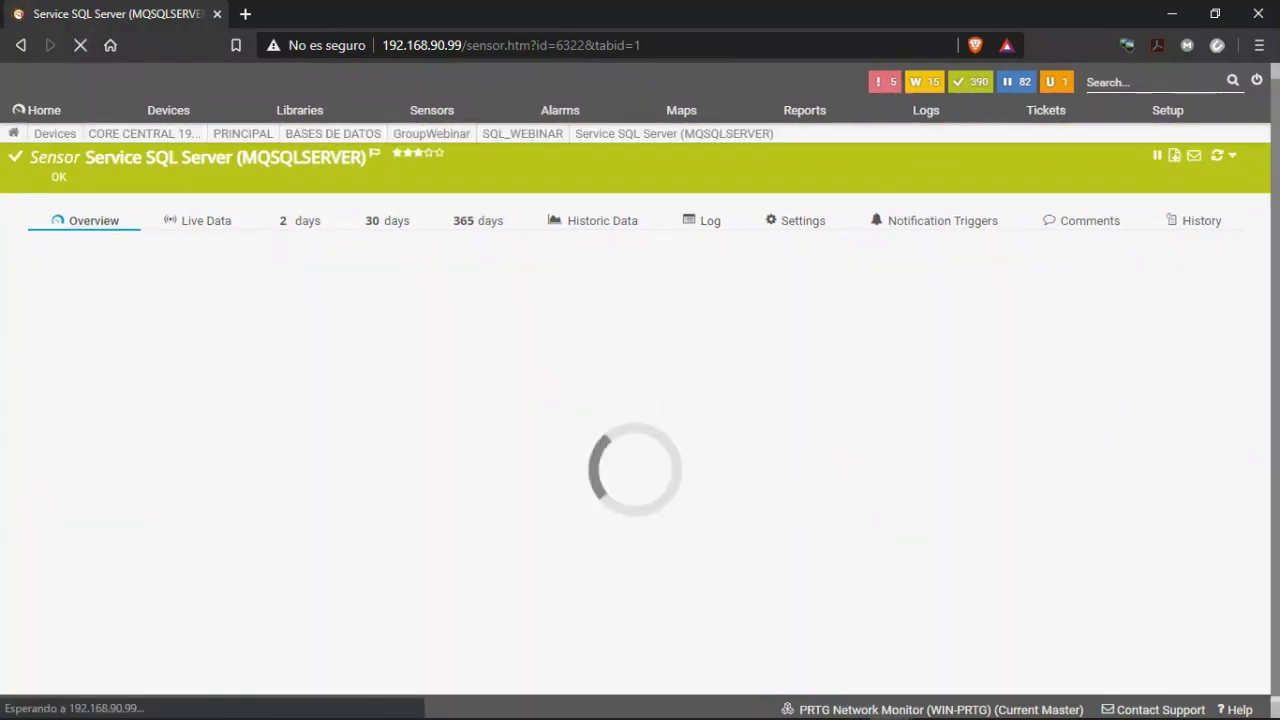
click(1222, 157)
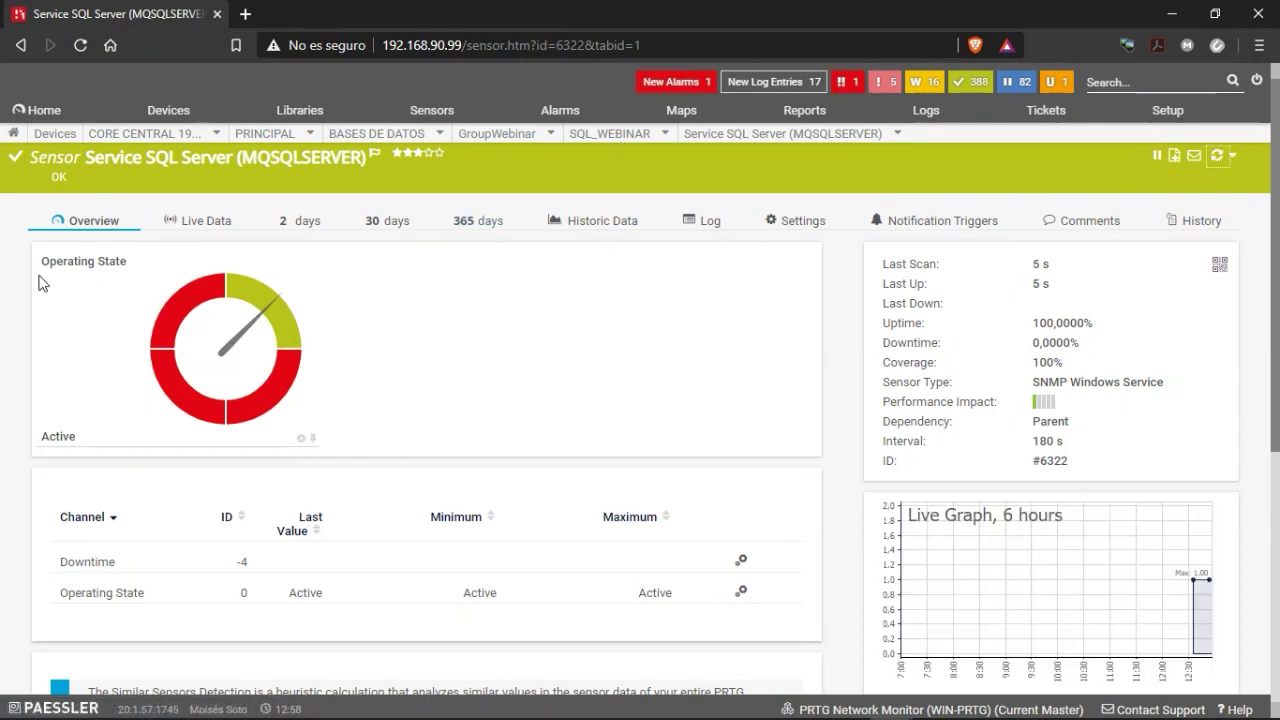
click(84, 51)
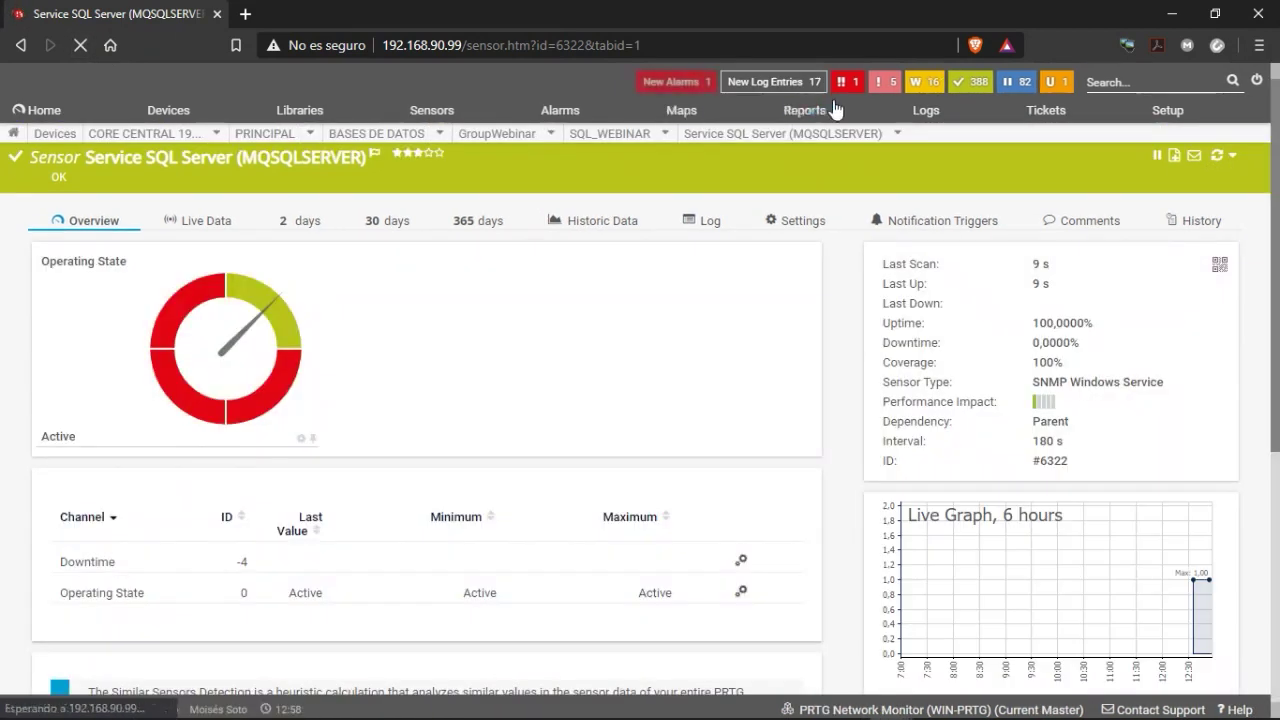
Filter New Alarms to down sensors and open the ORACLE.SERVICEORCL.service sensor.
click(680, 83)
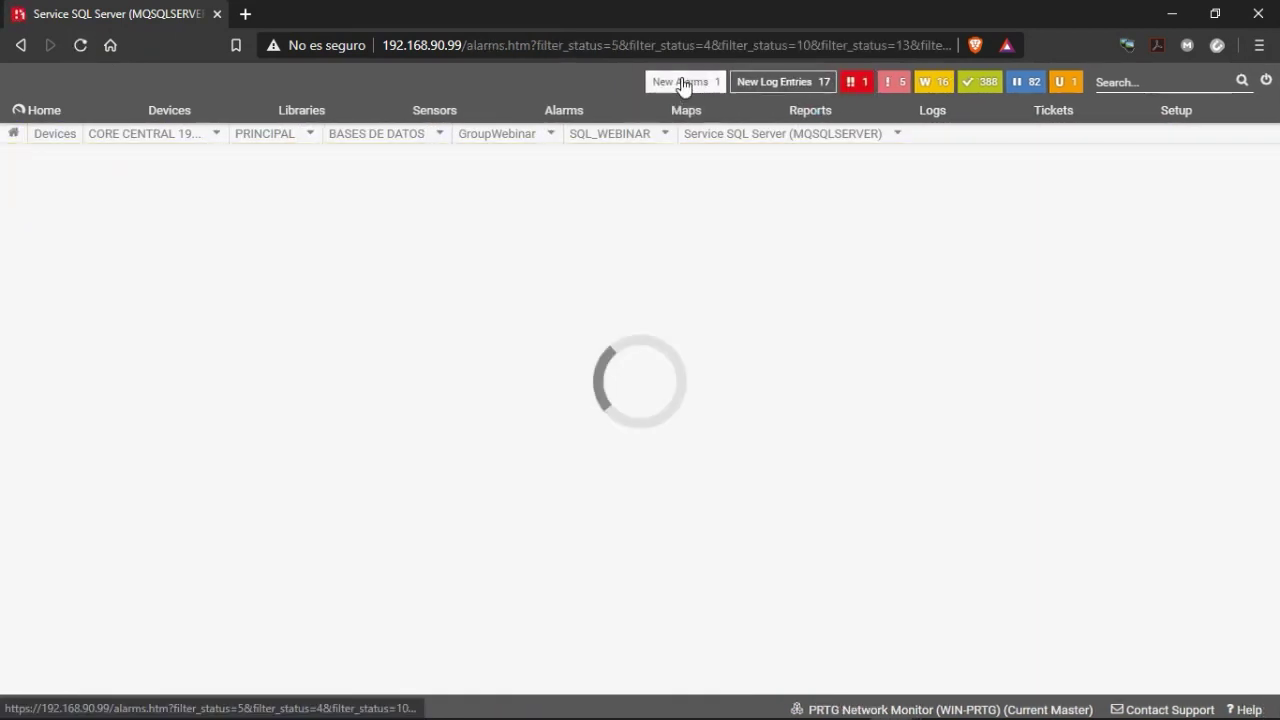
click(848, 82)
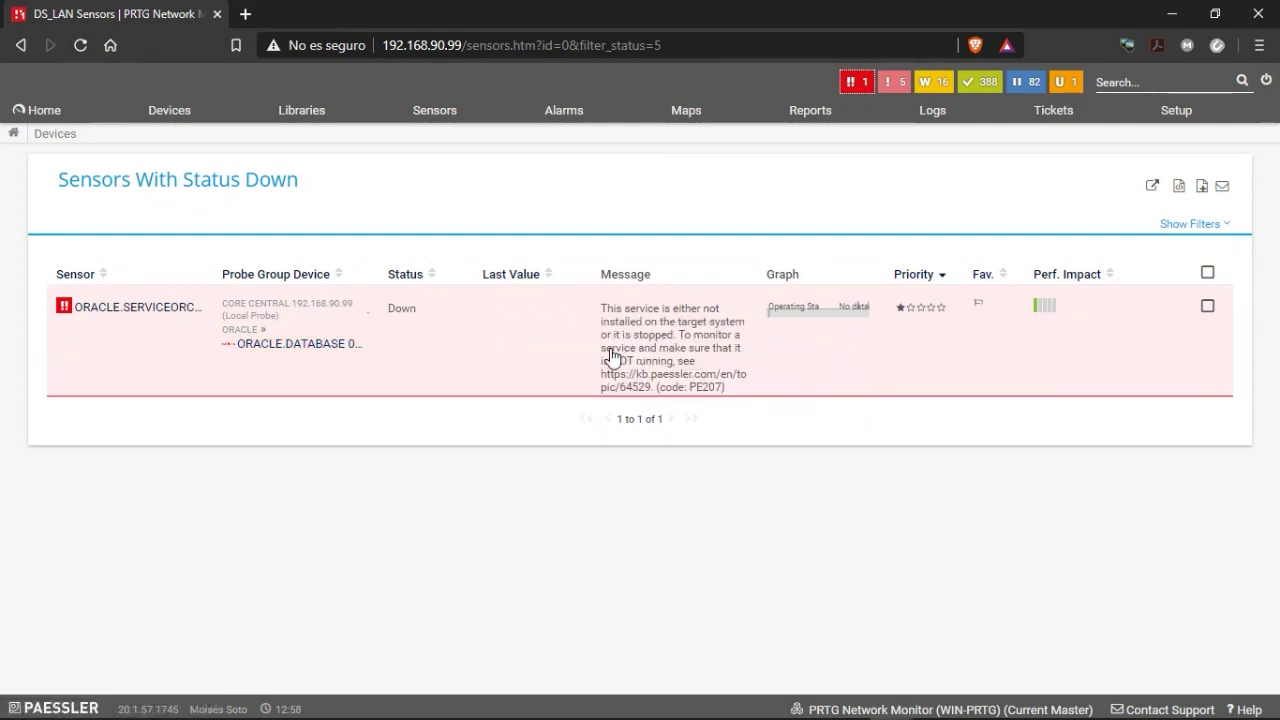
click(114, 323)
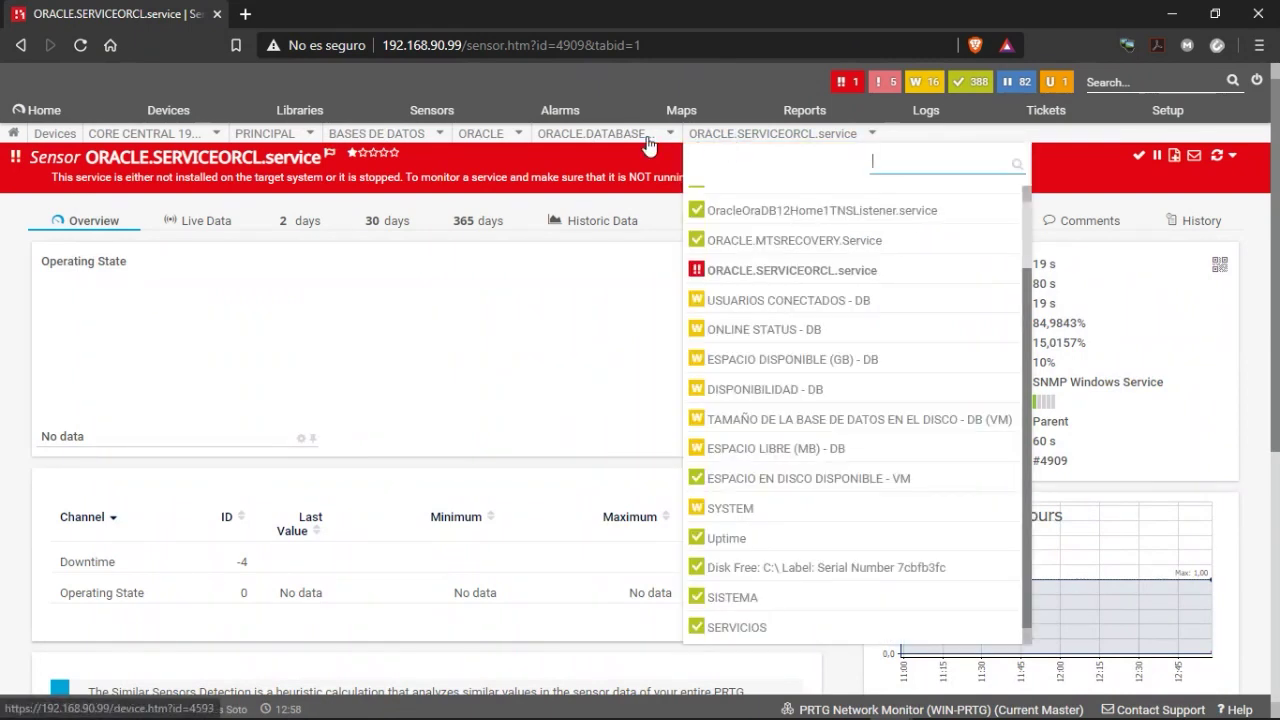
mouse_move(648, 145)
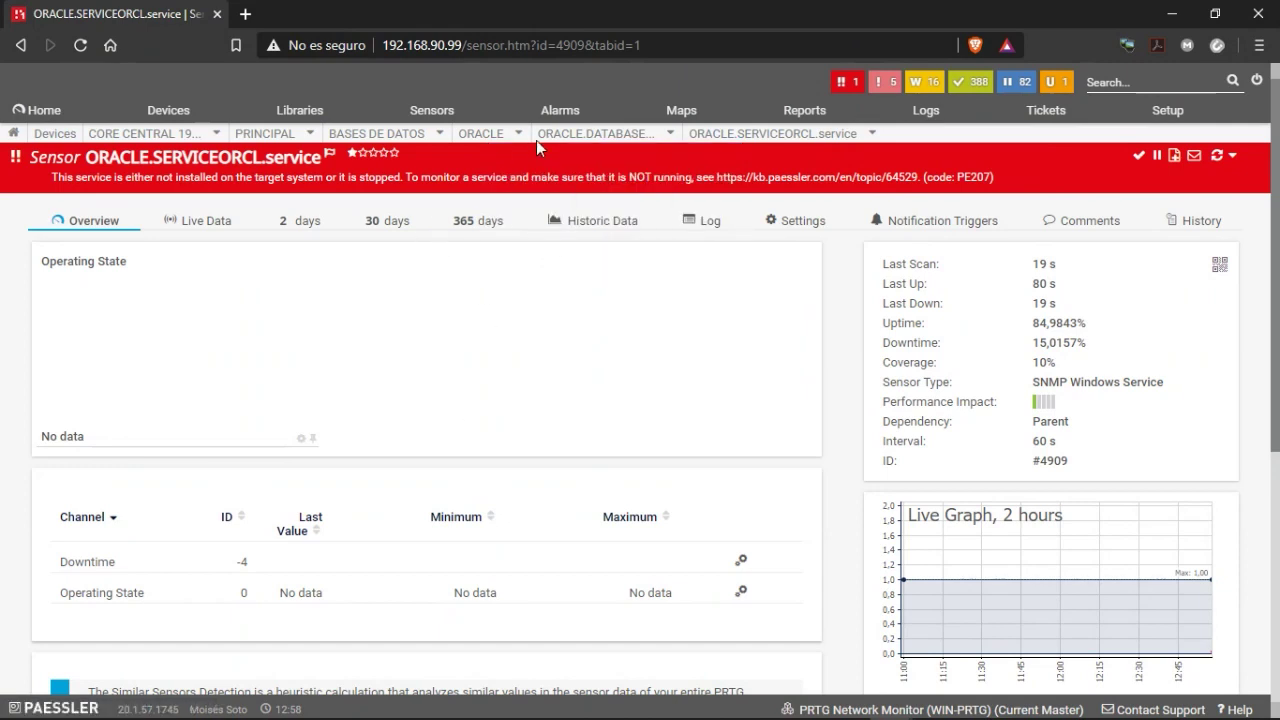
Go to the ORACLE.DATABASE 01 device page from the breadcrumb and scroll through it.
mouse_move(592, 134)
click(567, 205)
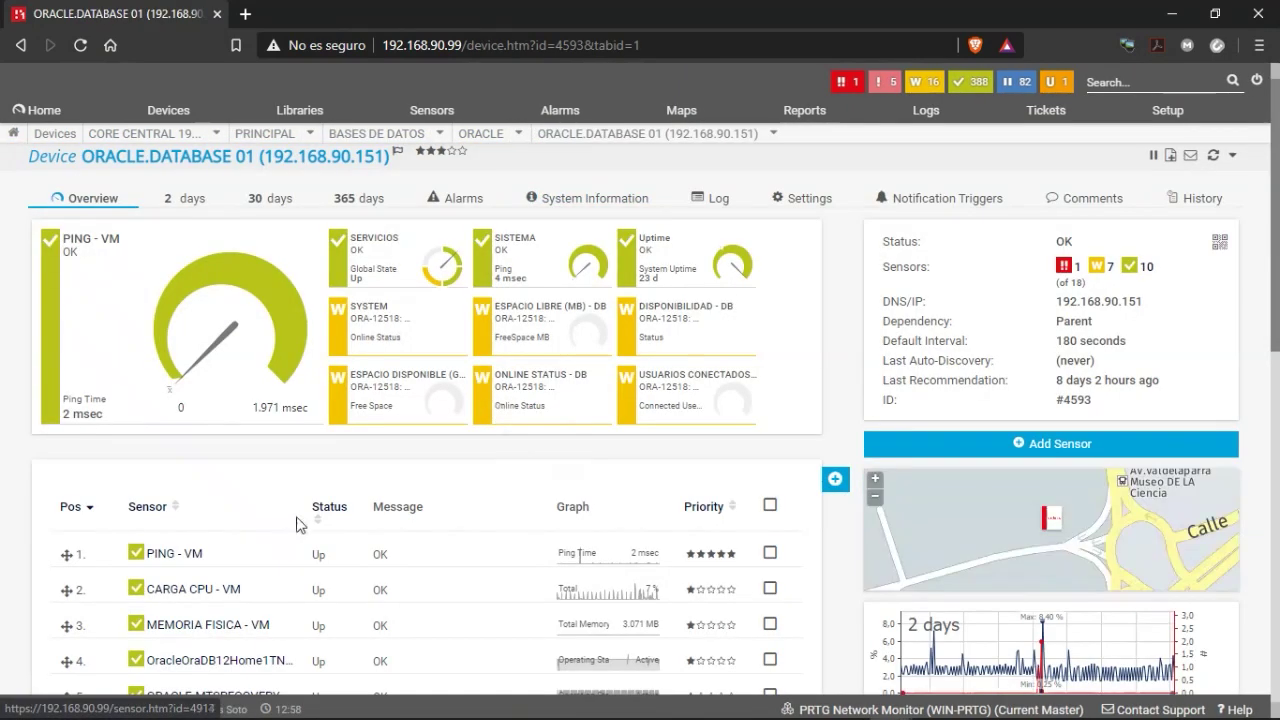
scroll(329, 480, down, 3)
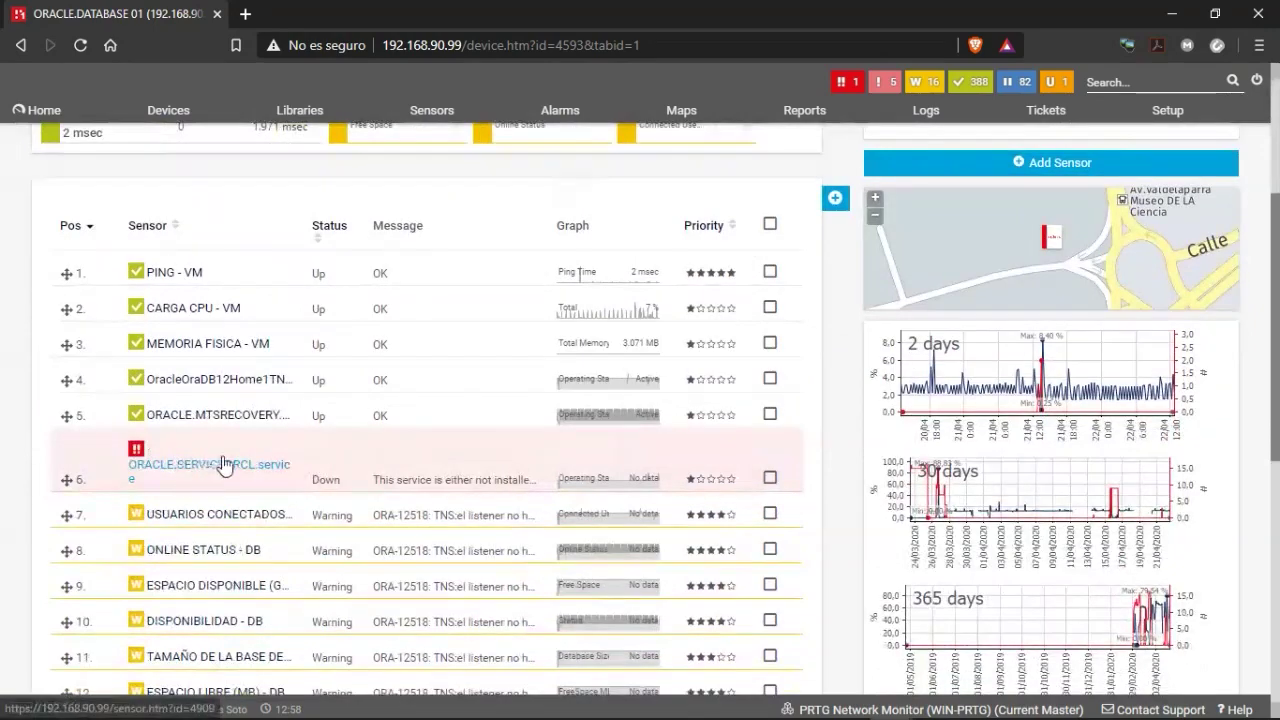
scroll(195, 440, down, 1)
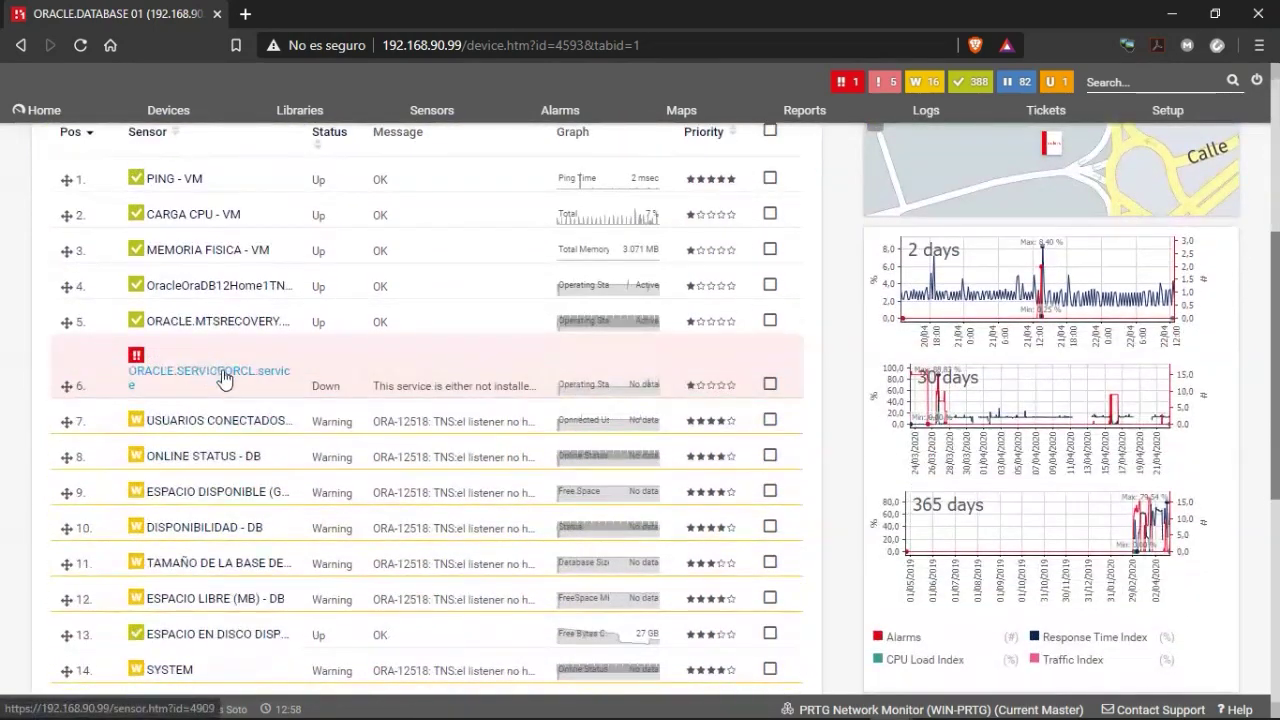
scroll(335, 437, up, 2)
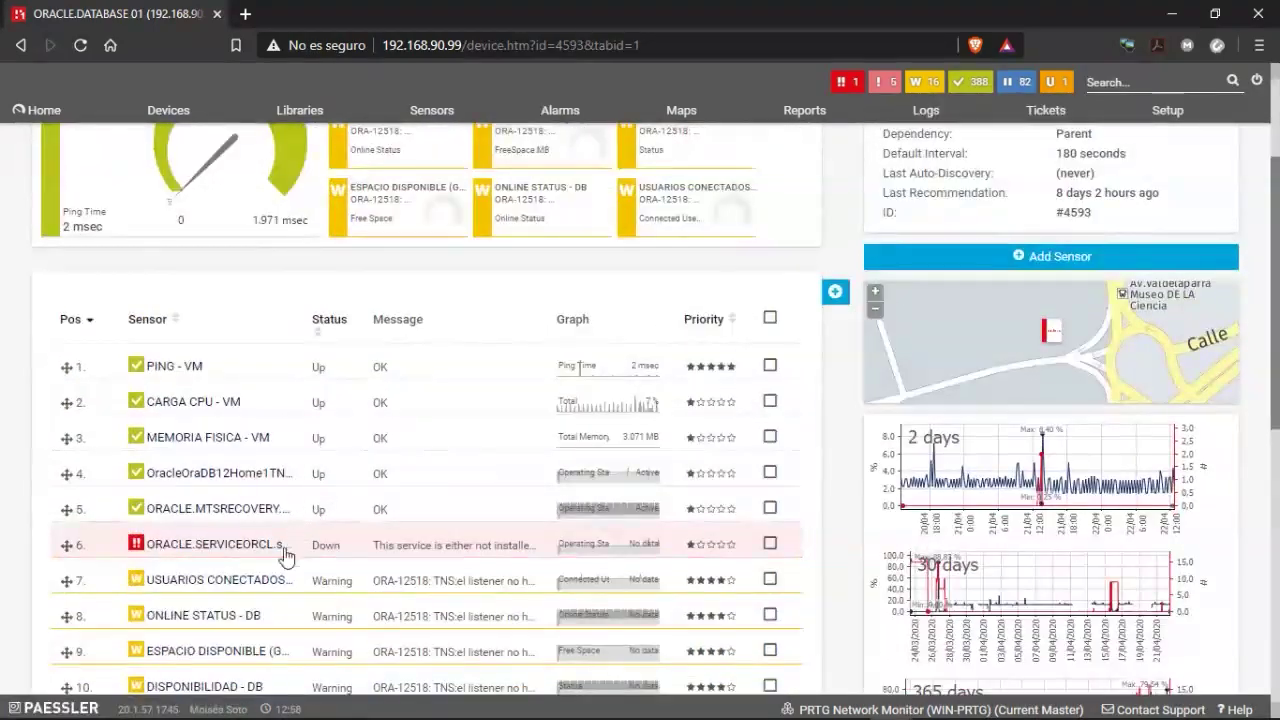
scroll(246, 563, up, 2)
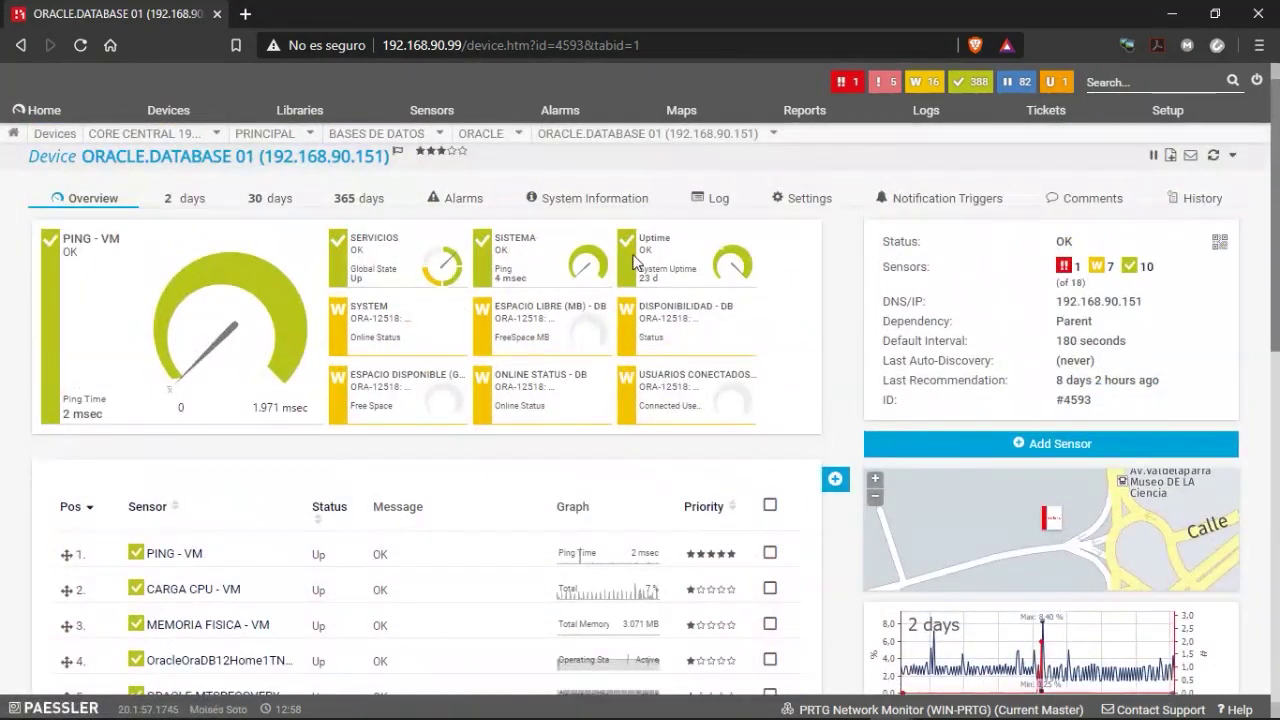
Browse to the ORACLE group under BASES DE DATOS and open the ORACLE - WorkFlow device.
click(500, 140)
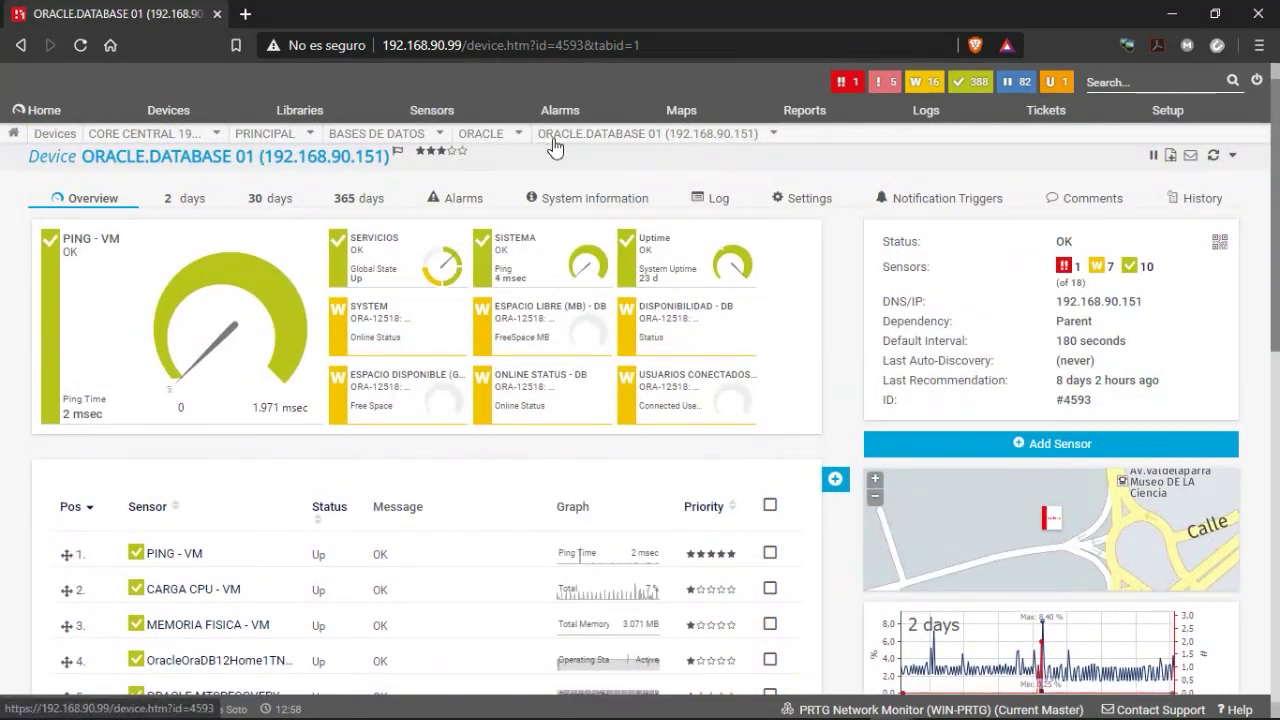
click(425, 148)
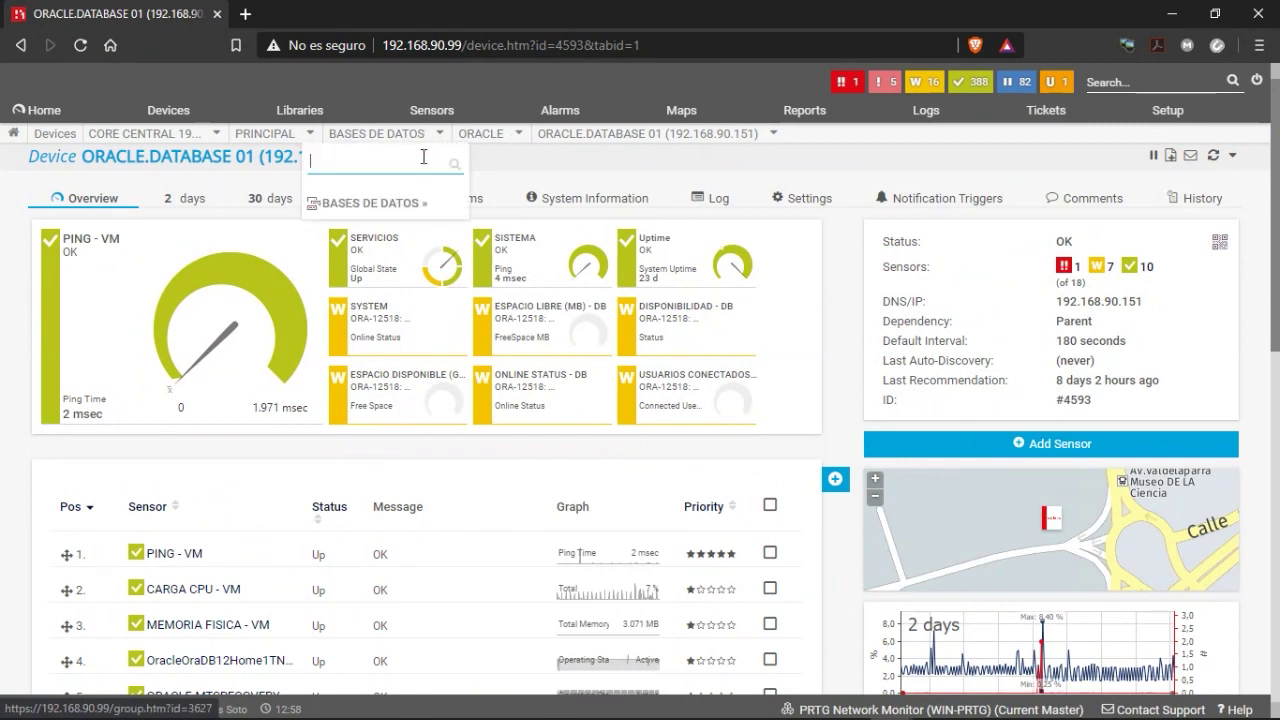
click(492, 137)
click(495, 205)
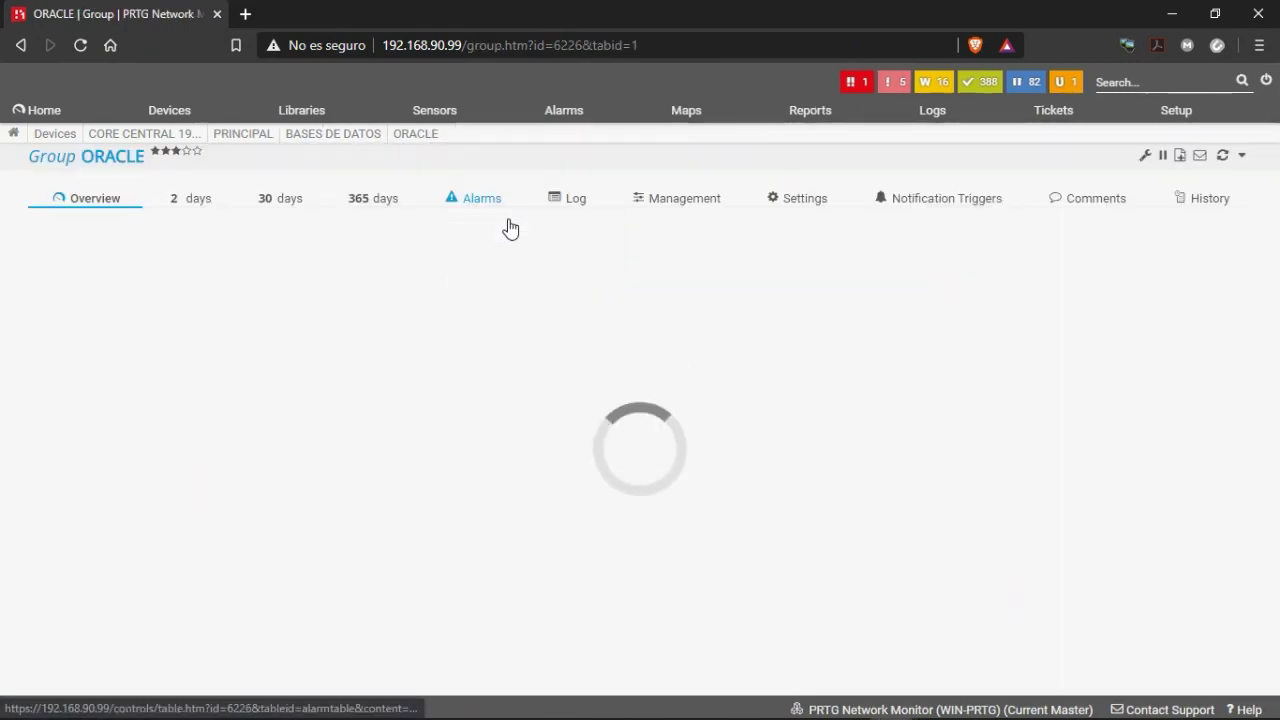
scroll(250, 420, down, 1)
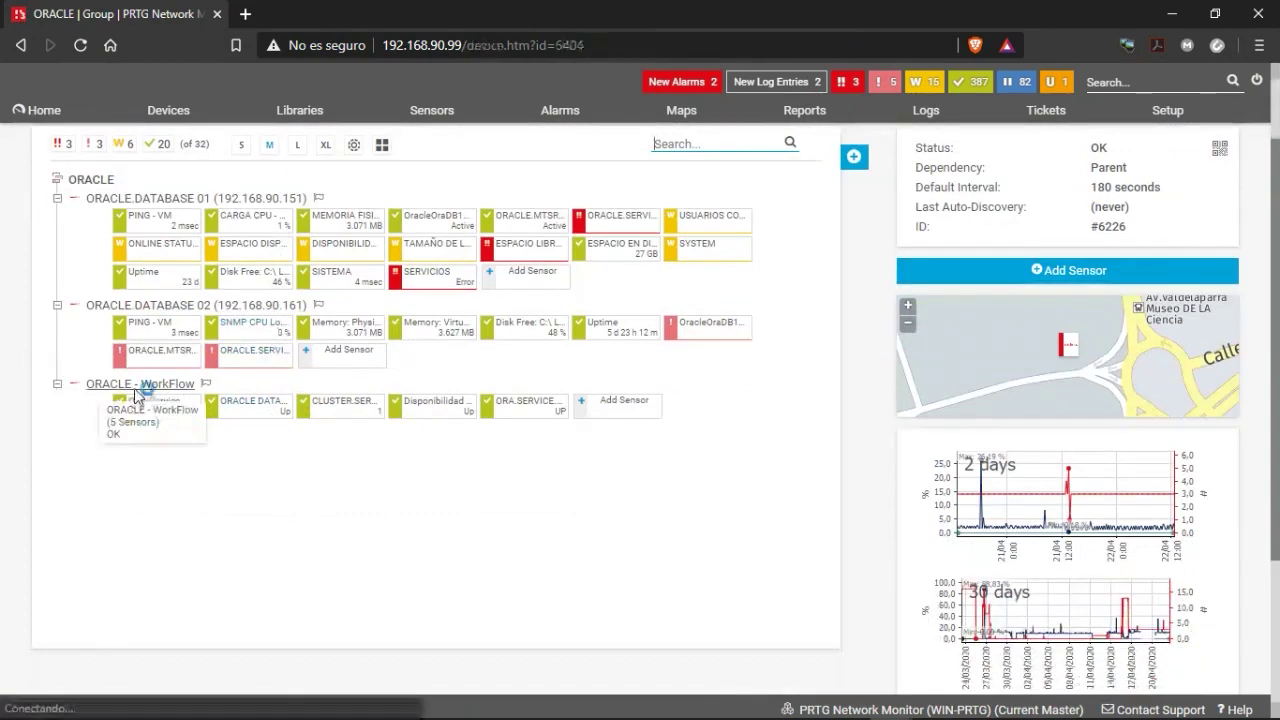
click(134, 388)
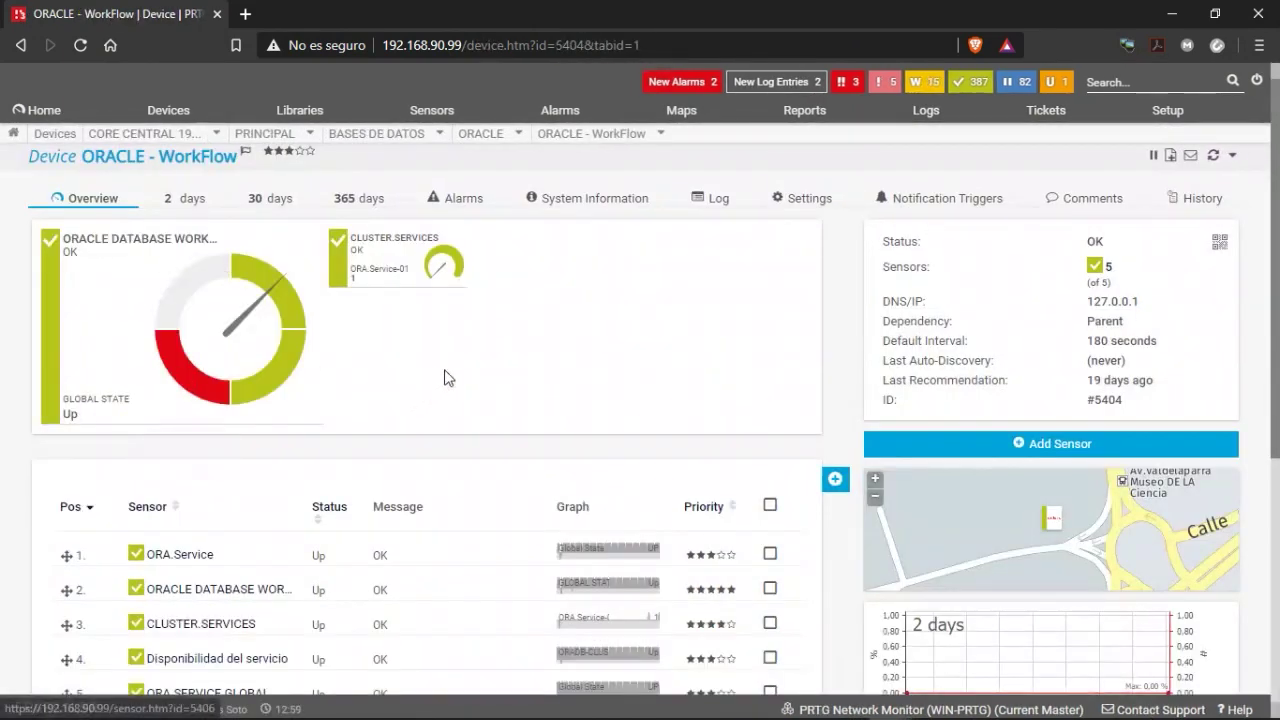
scroll(465, 316, down, 1)
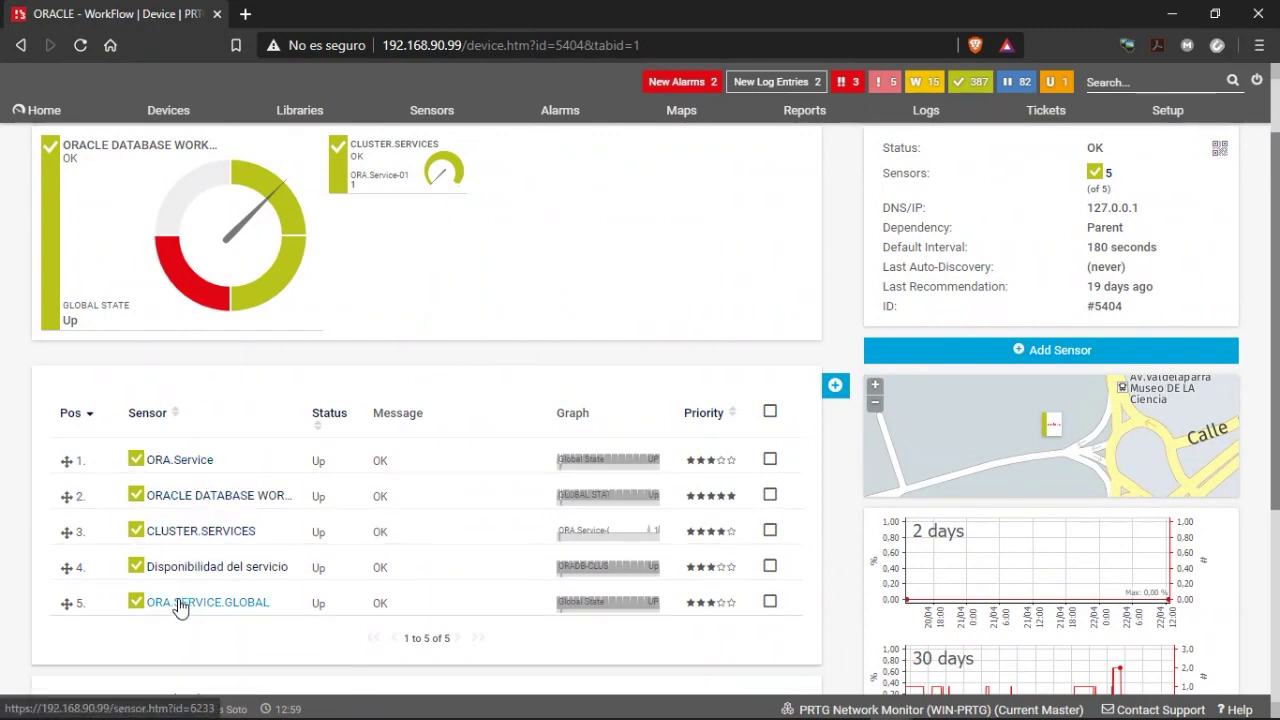
Open the ORACLE DATABASE WORKFLOW sensor and review its channel table, all Up.
click(176, 509)
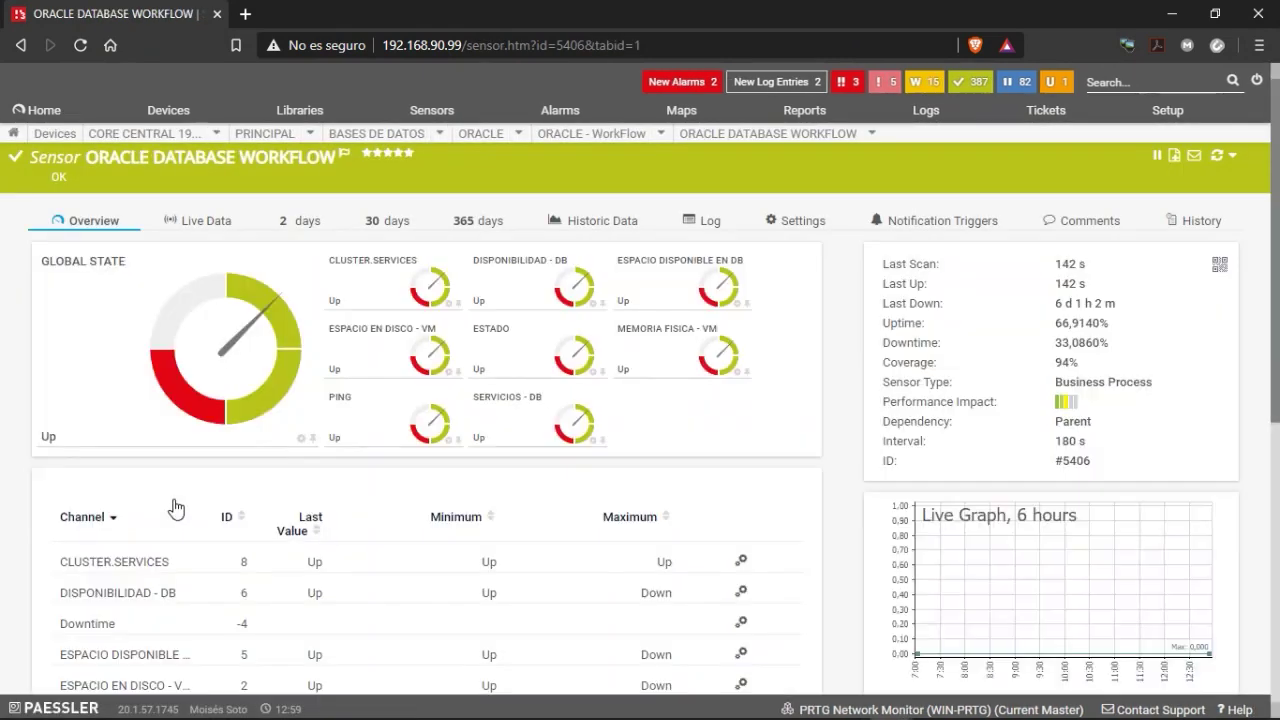
scroll(663, 368, down, 2)
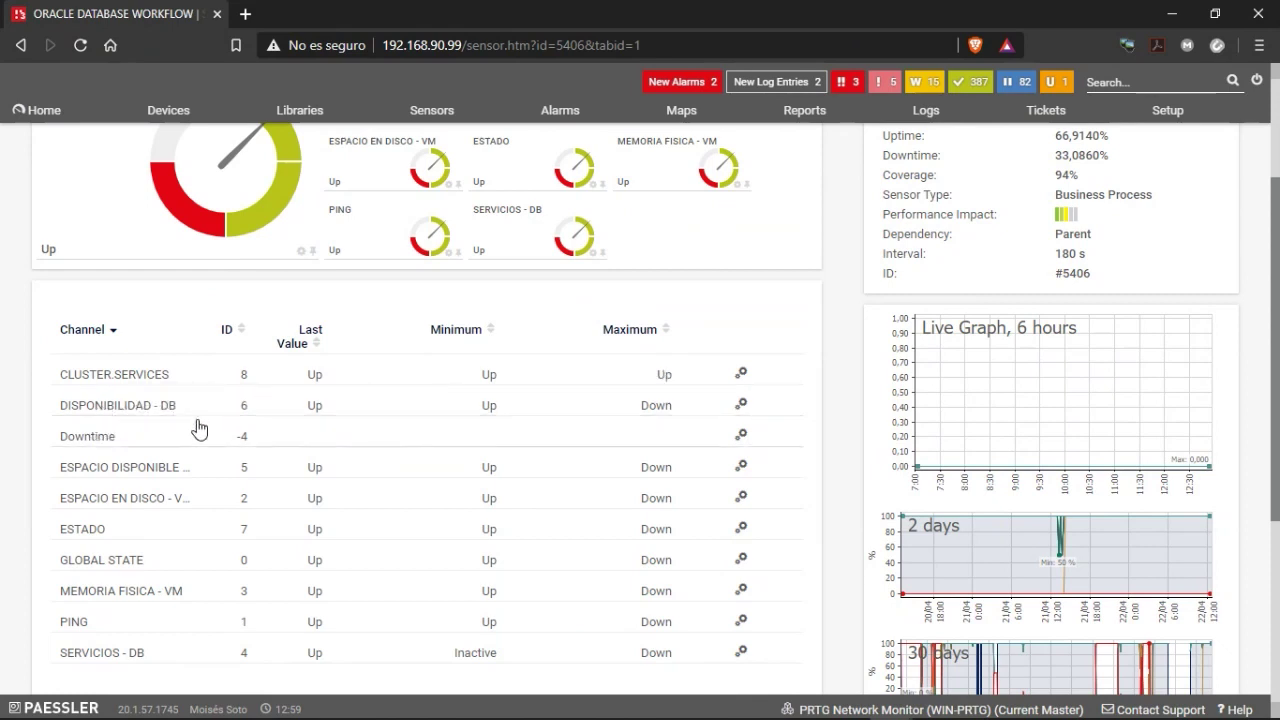
scroll(180, 430, up, 1)
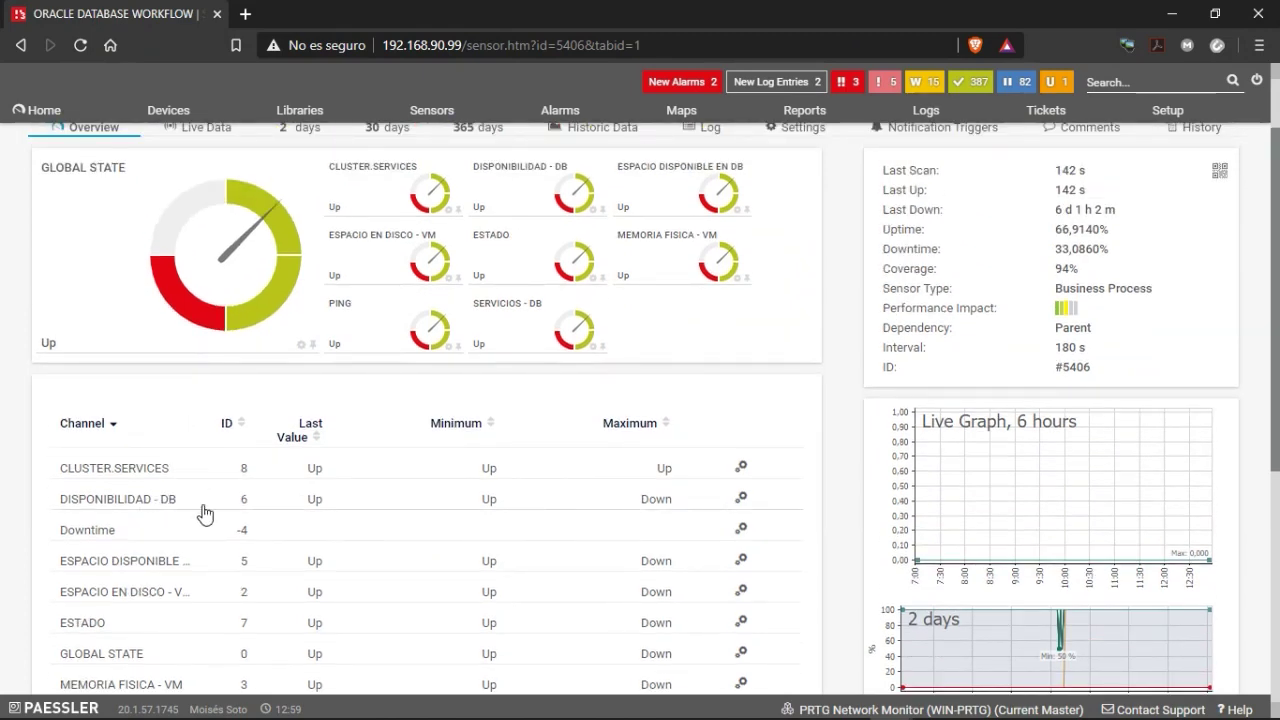
scroll(160, 512, down, 2)
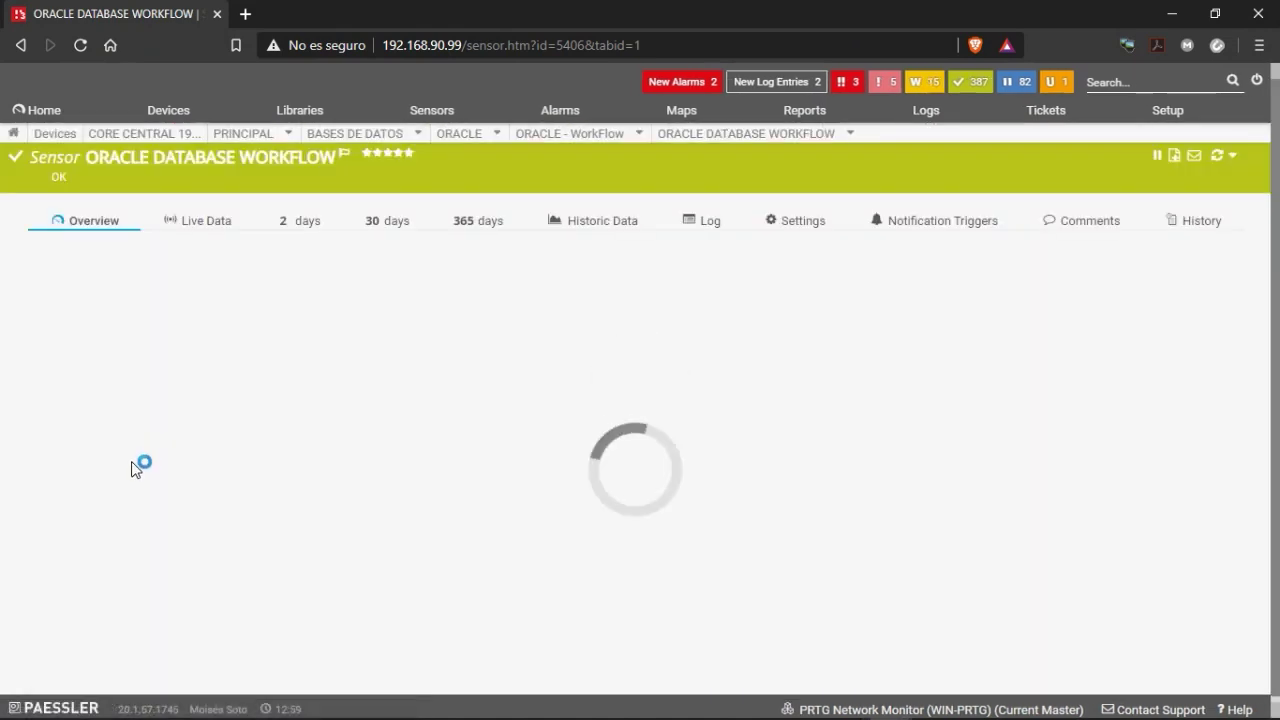
scroll(148, 447, down, 2)
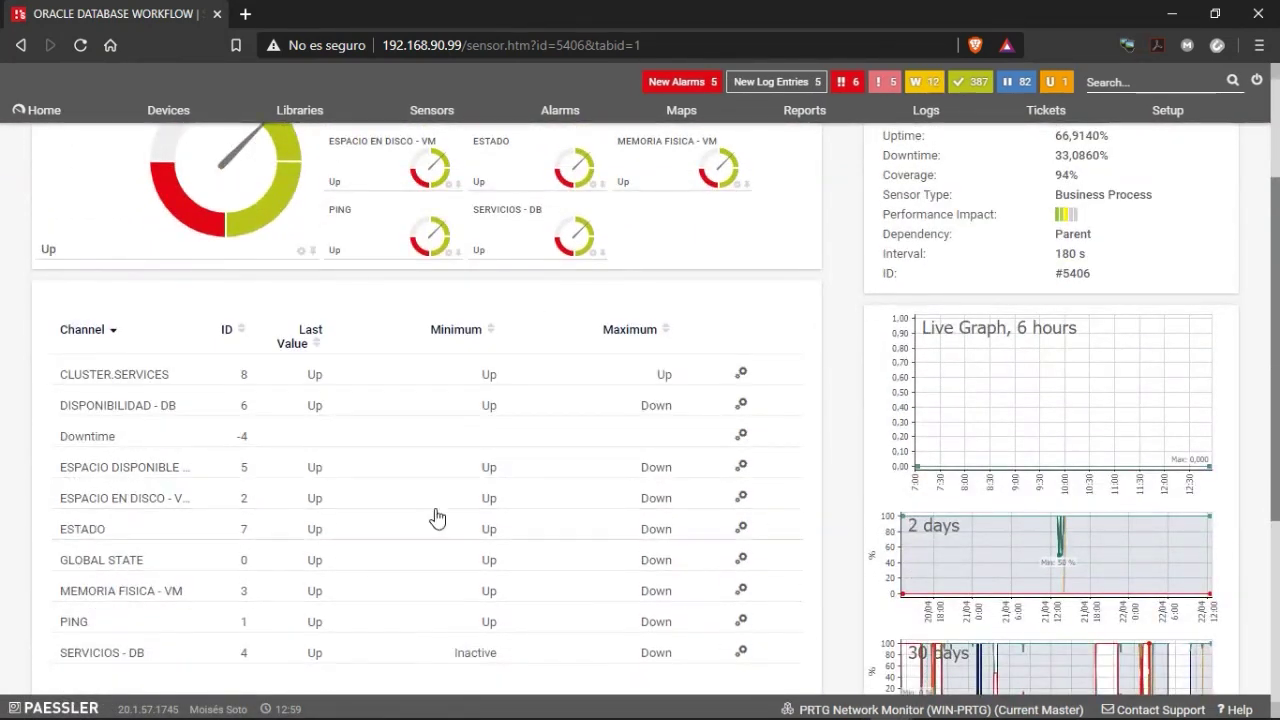
scroll(437, 517, down, 2)
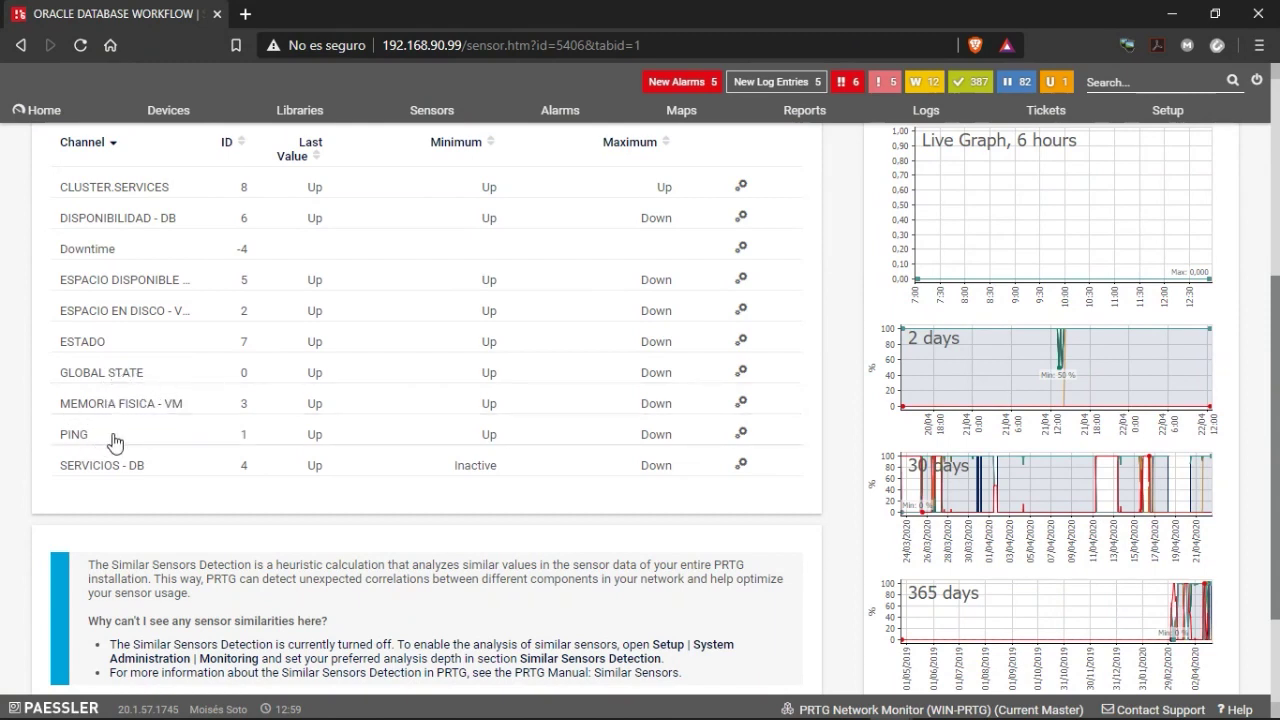
scroll(70, 466, up, 2)
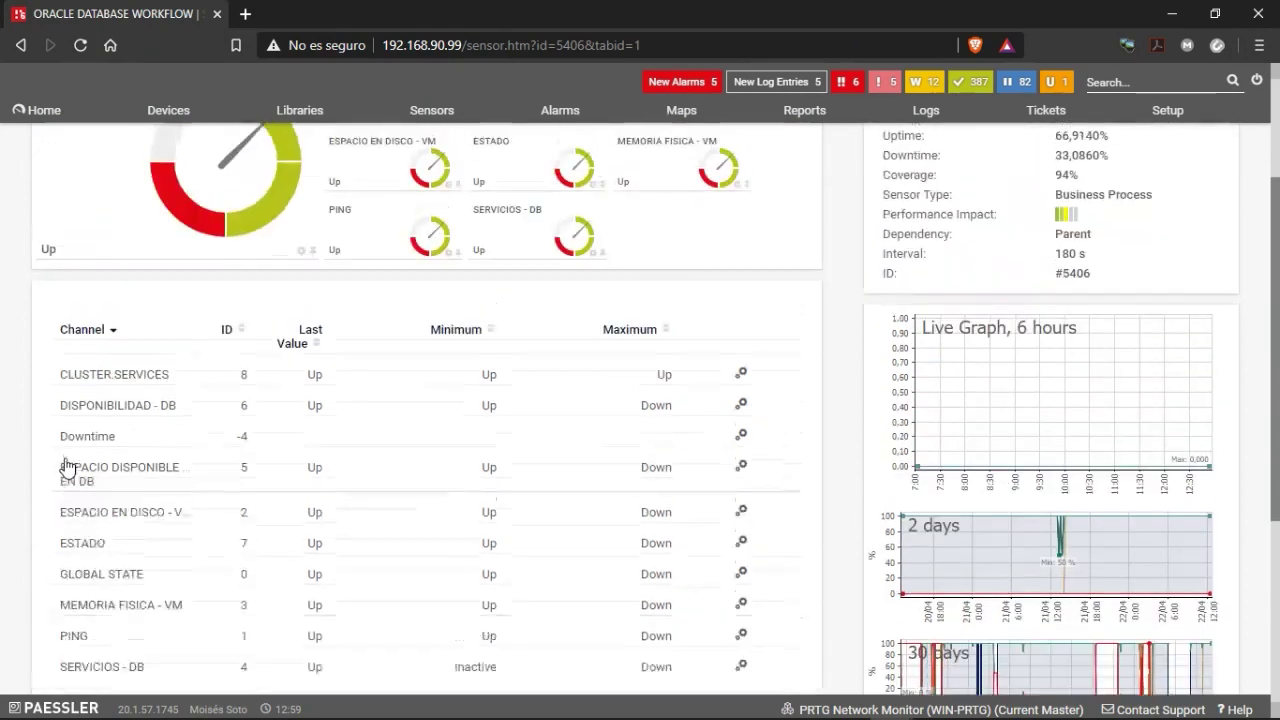
scroll(122, 520, down, 4)
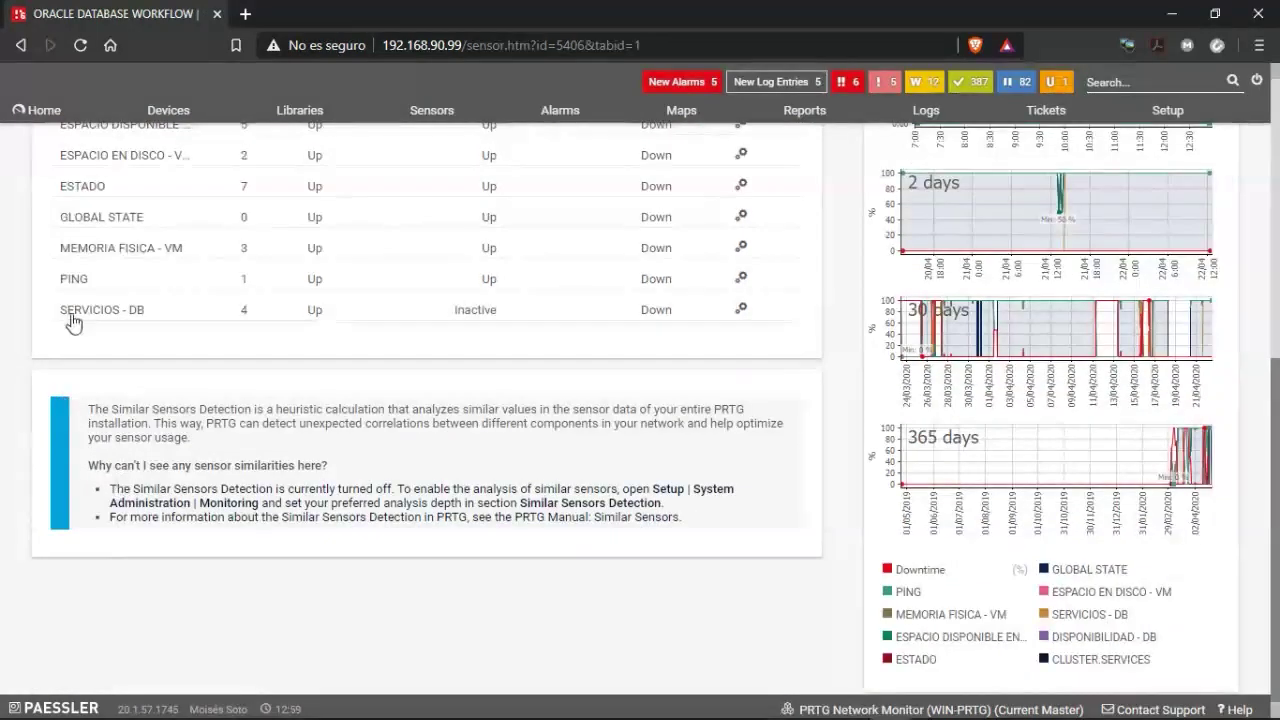
scroll(114, 320, up, 3)
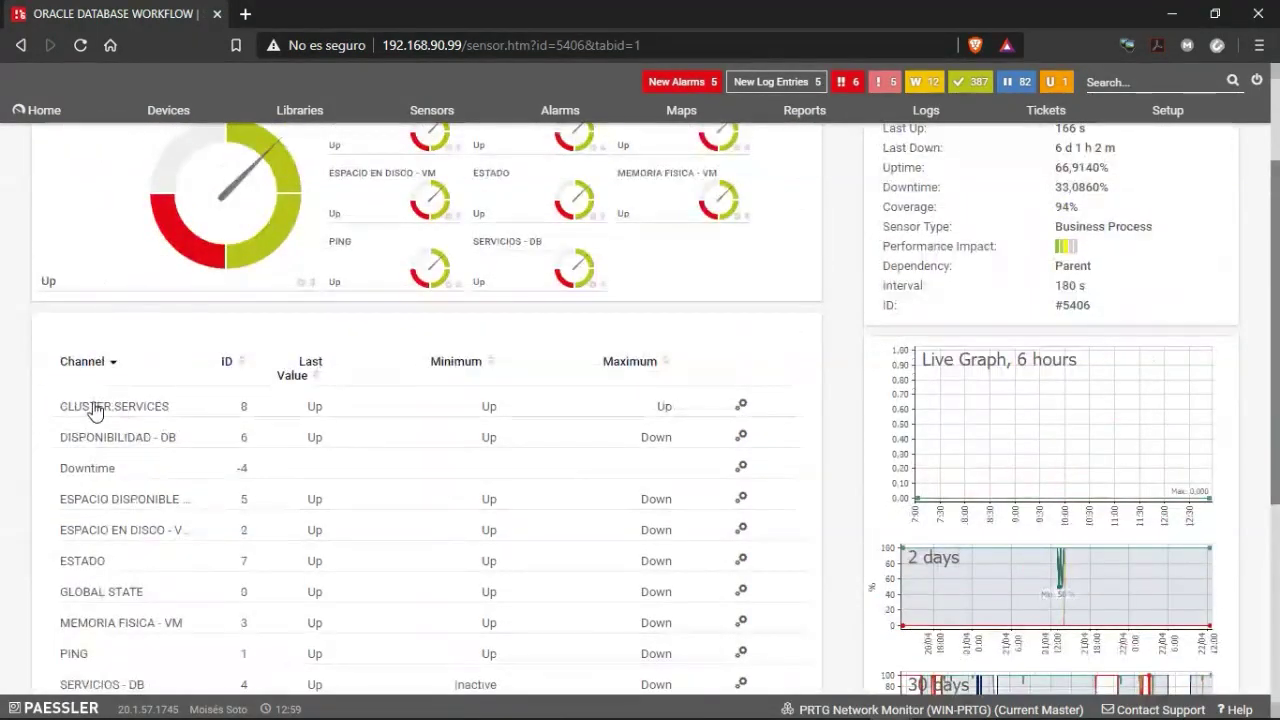
scroll(258, 410, up, 1)
scroll(576, 243, up, 1)
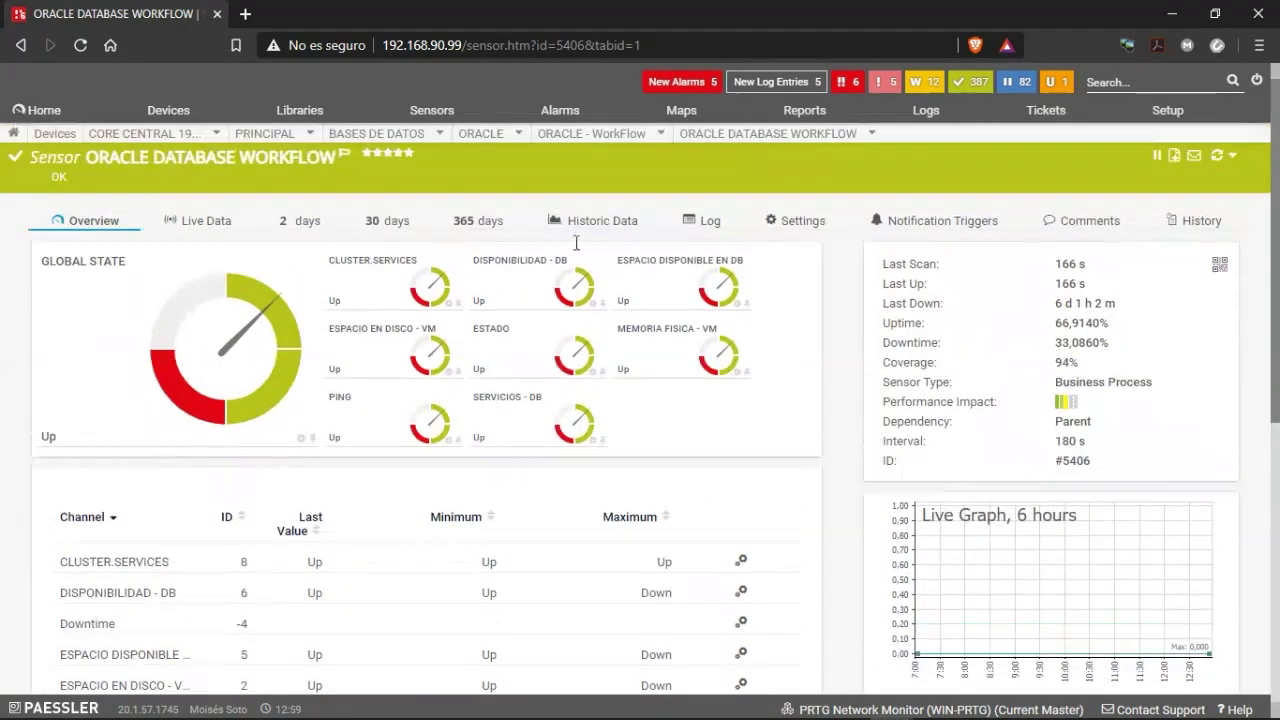
Open the ORA.Service sensor and reload it twice, showing ORA.Service-1 Up and ORA.Service-2 Down.
mouse_move(772, 138)
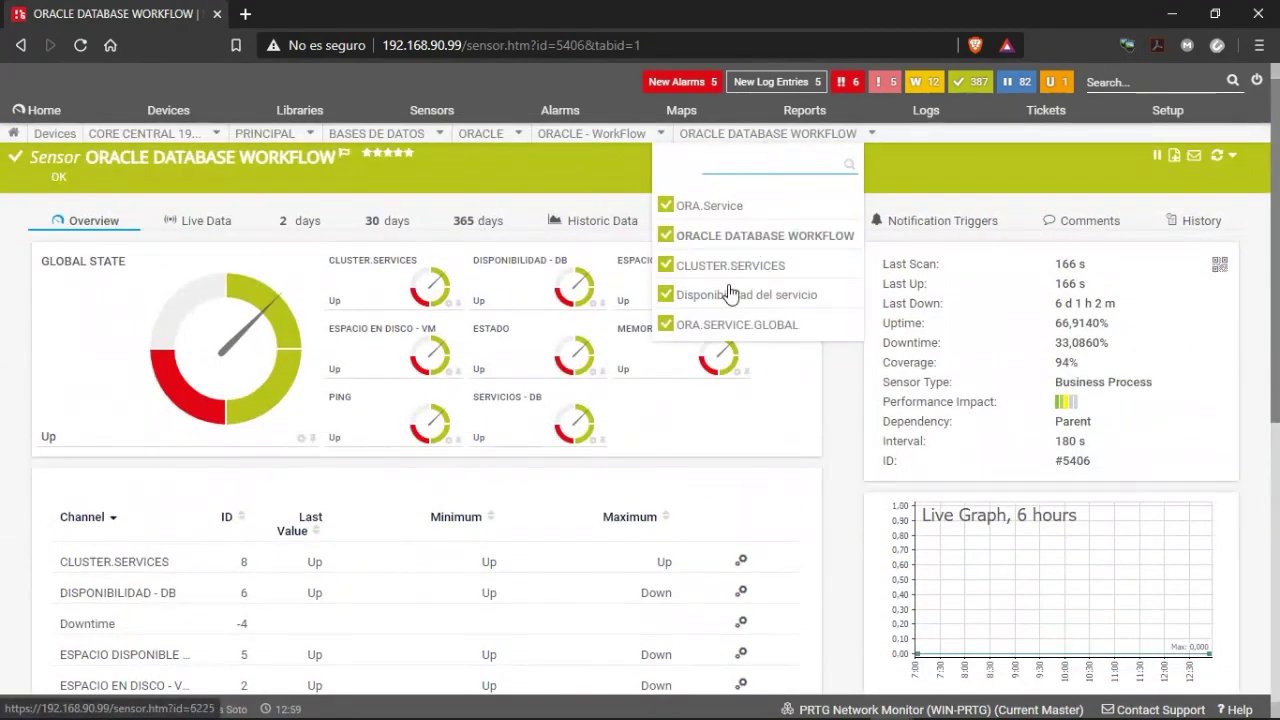
click(697, 212)
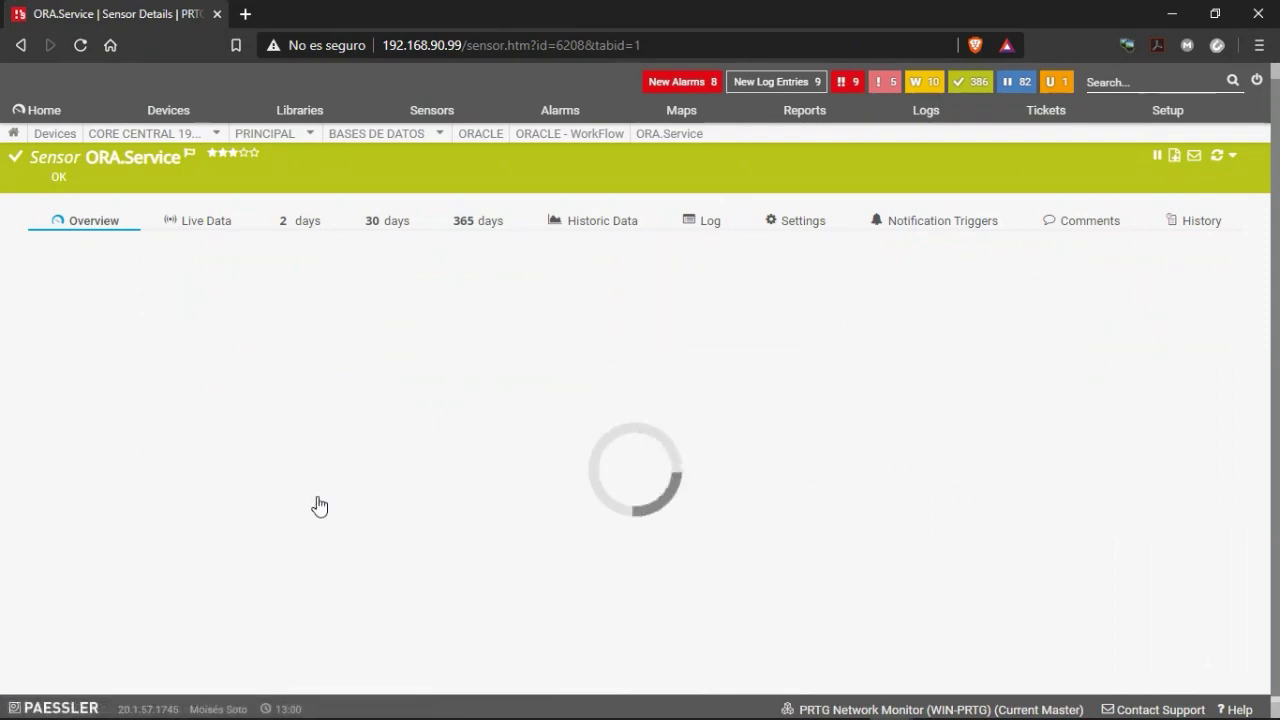
scroll(110, 200, down, 2)
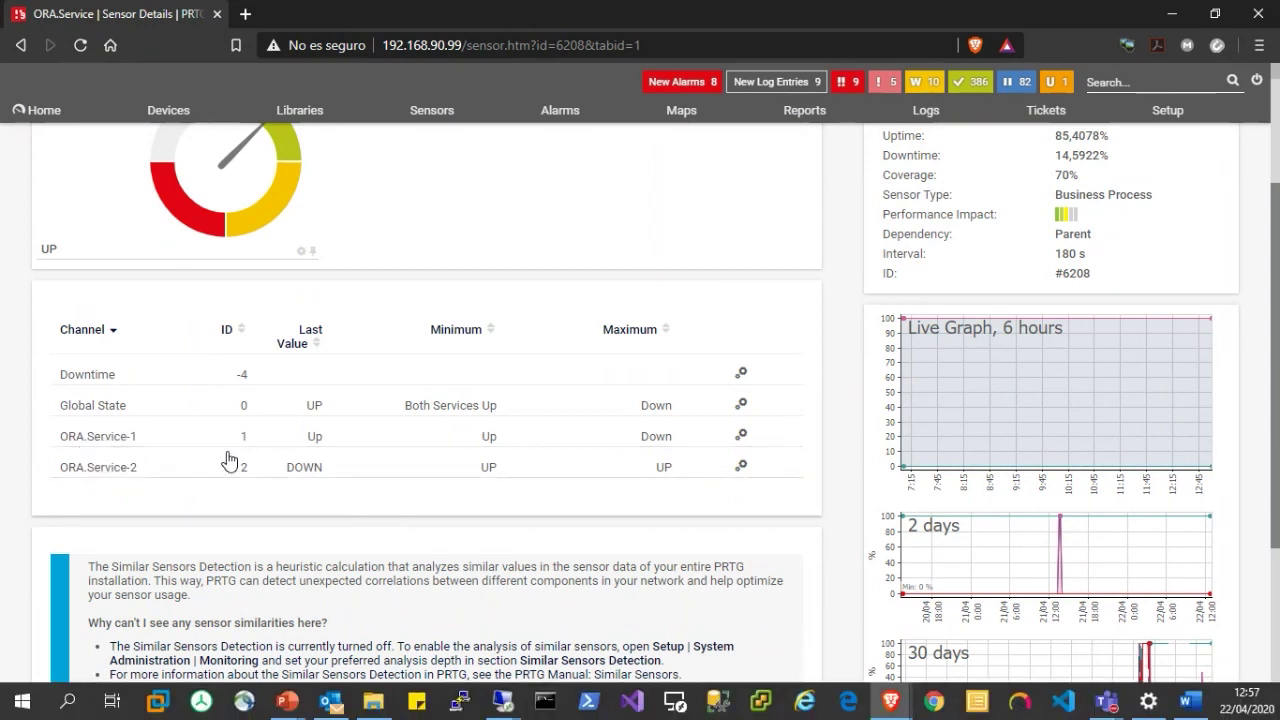
scroll(985, 253, up, 2)
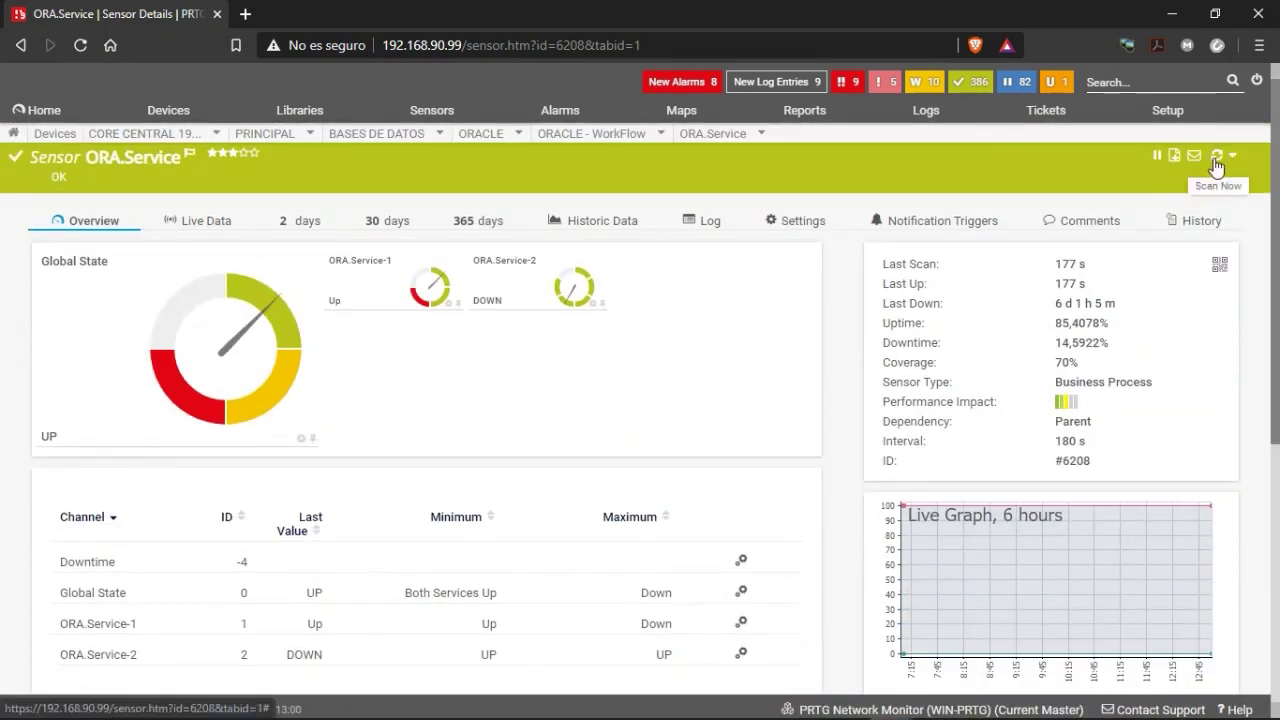
click(80, 45)
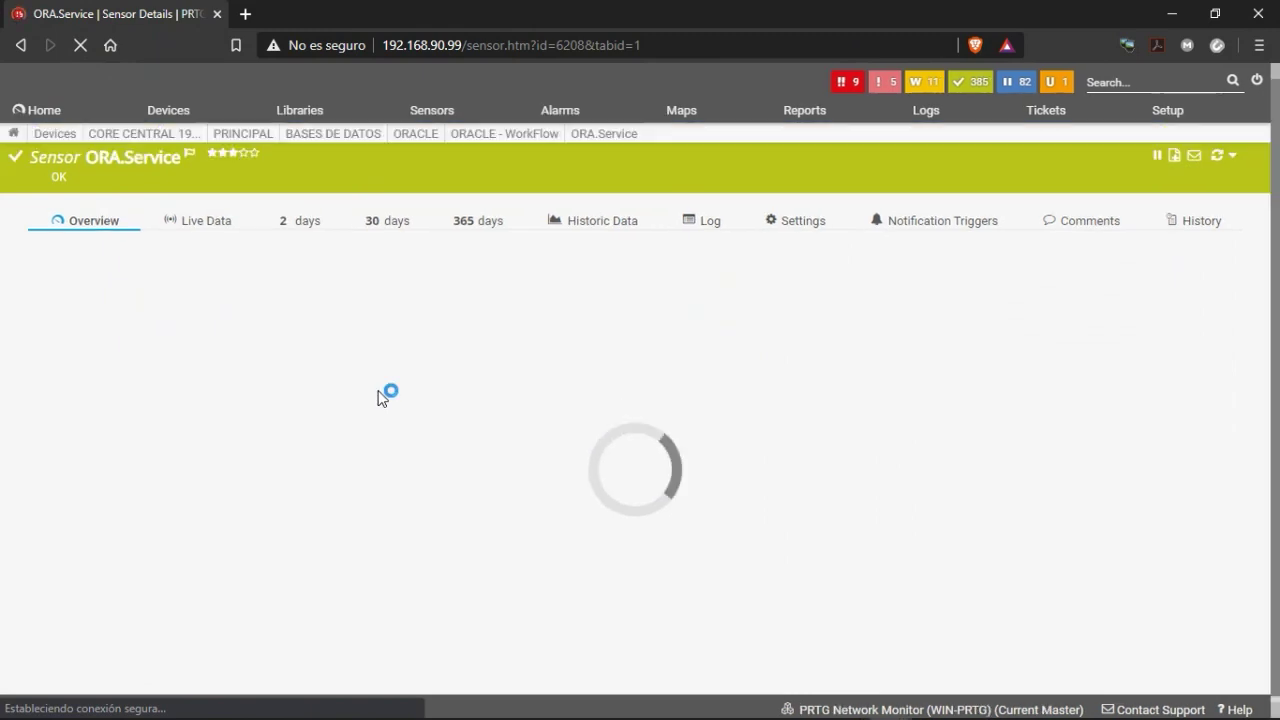
scroll(410, 465, down, 2)
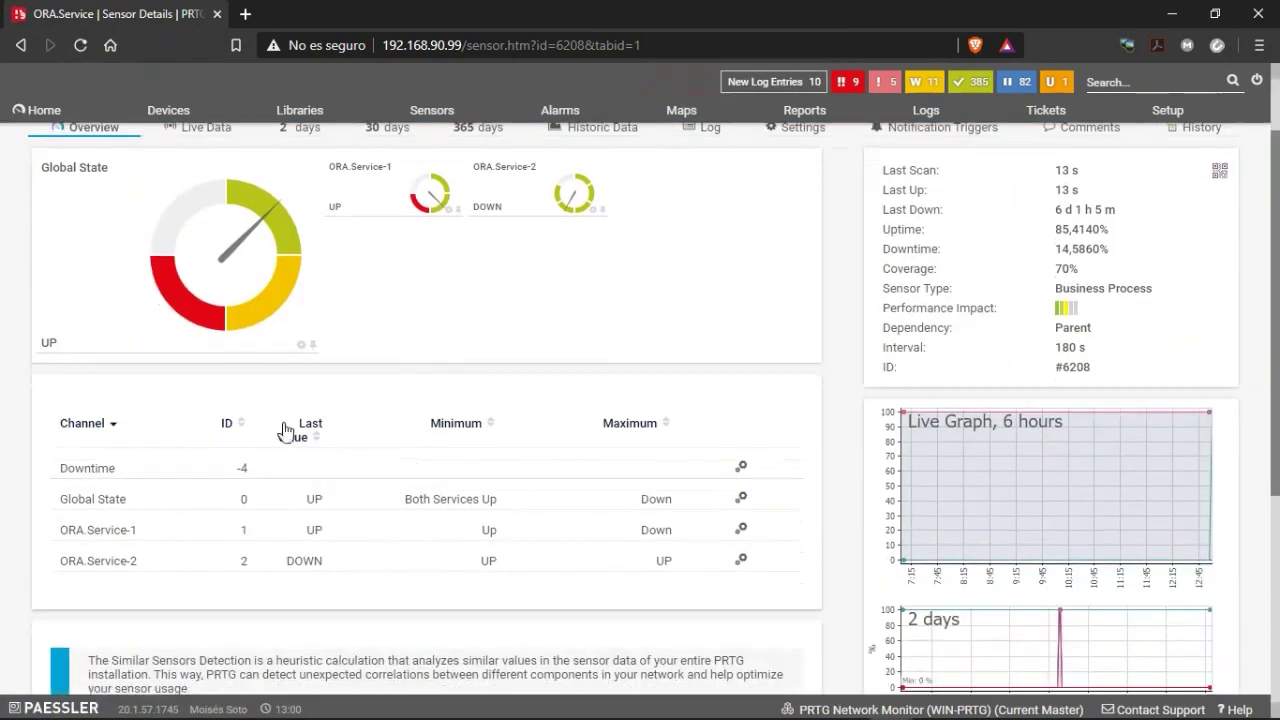
scroll(233, 175, up, 2)
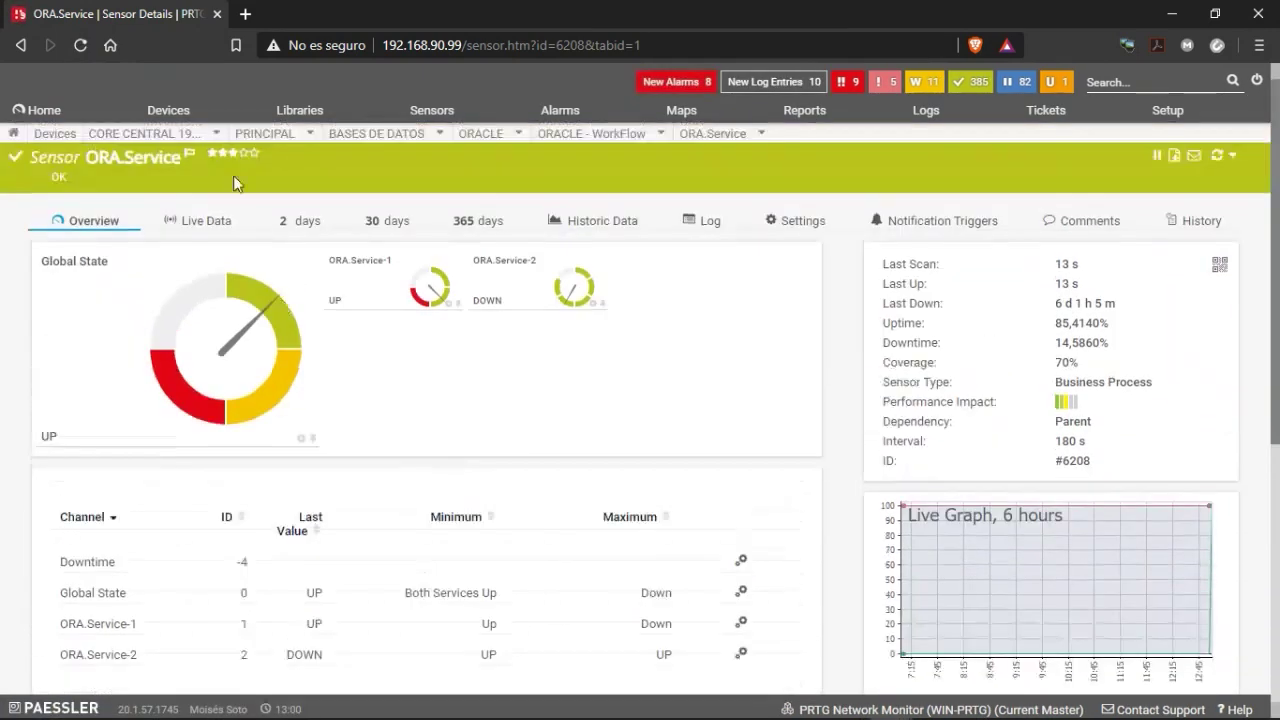
click(81, 46)
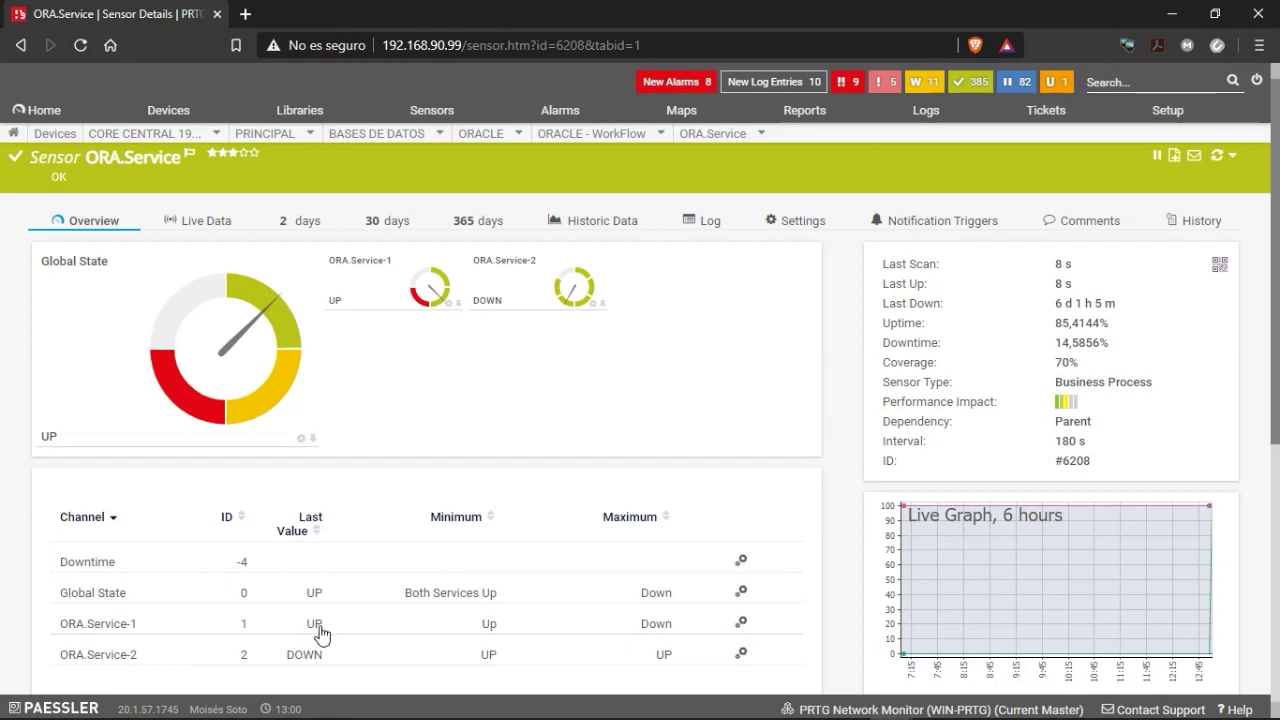
List the down sensors from New Alarms and review the ORACLE.DATABASE ORA-12518 listener failures.
click(674, 83)
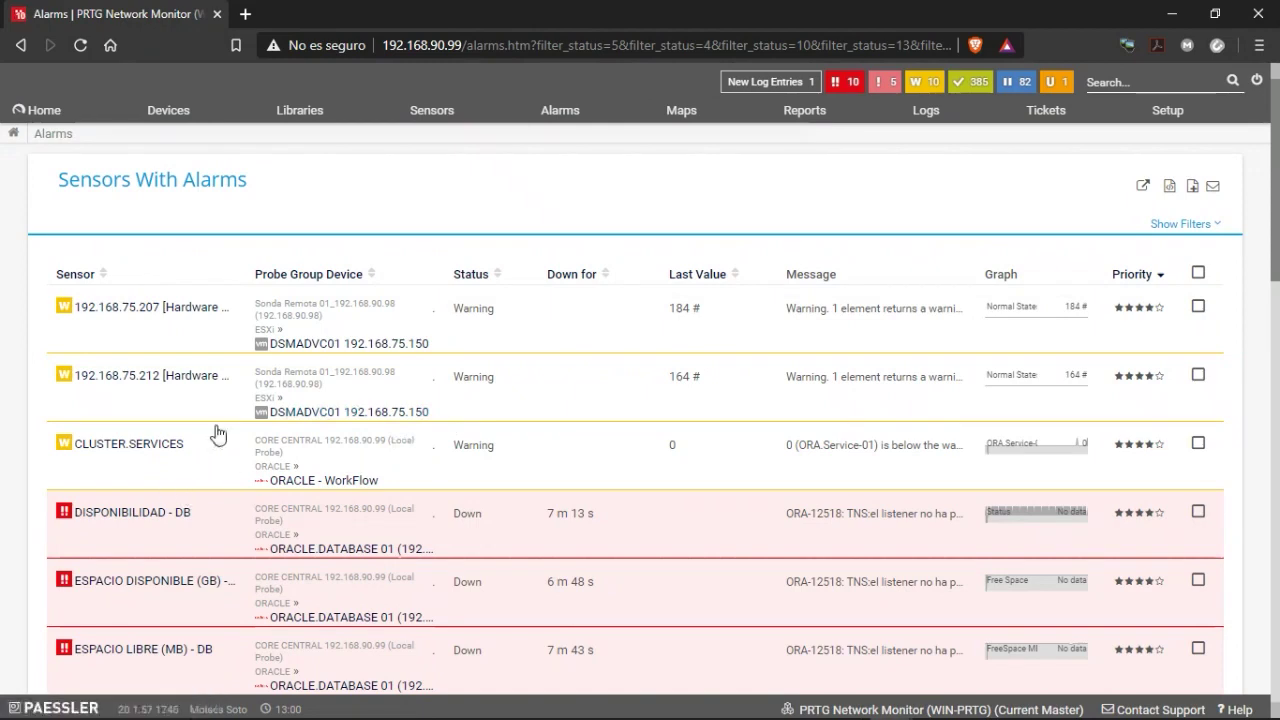
click(845, 82)
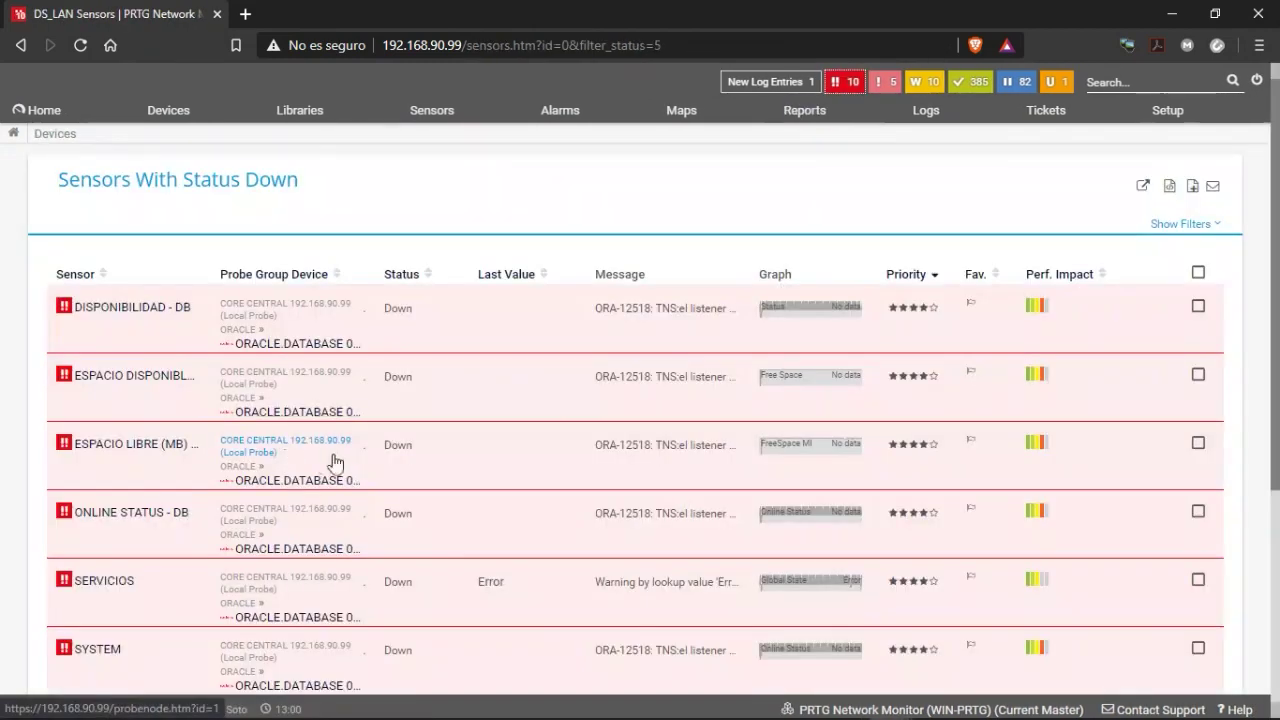
scroll(174, 432, down, 1)
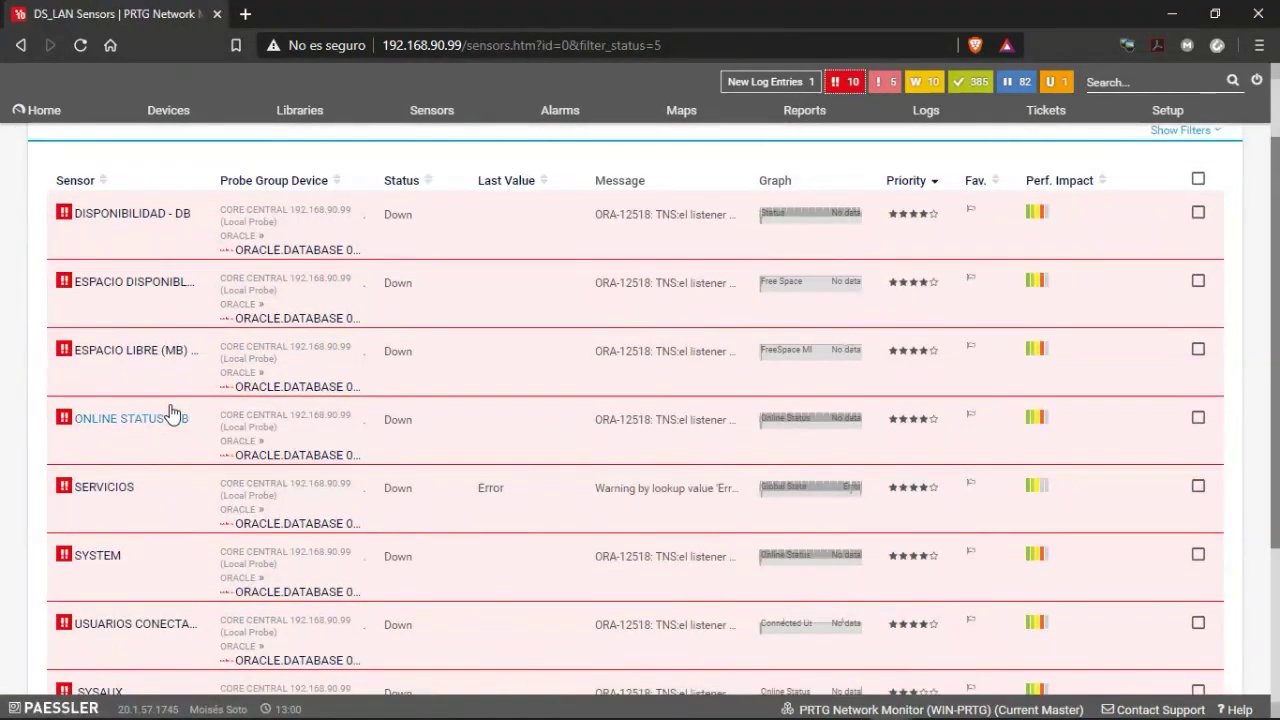
scroll(190, 500, down, 1)
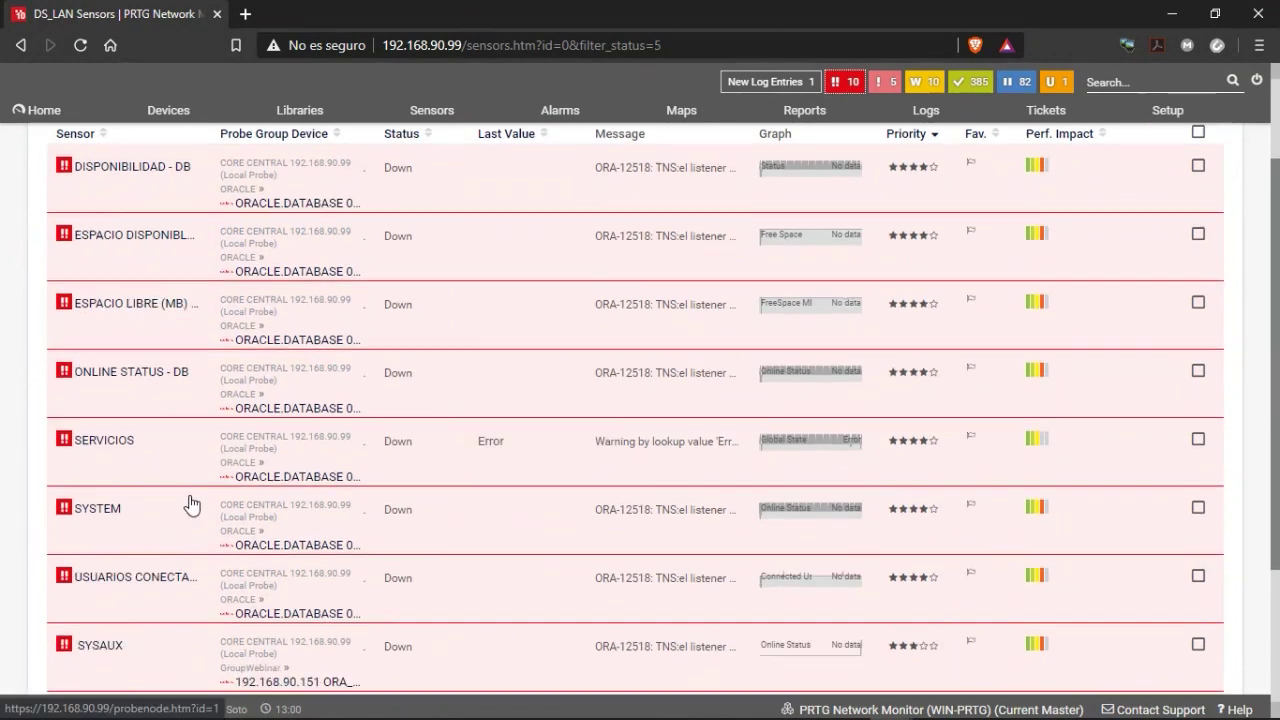
scroll(176, 509, down, 3)
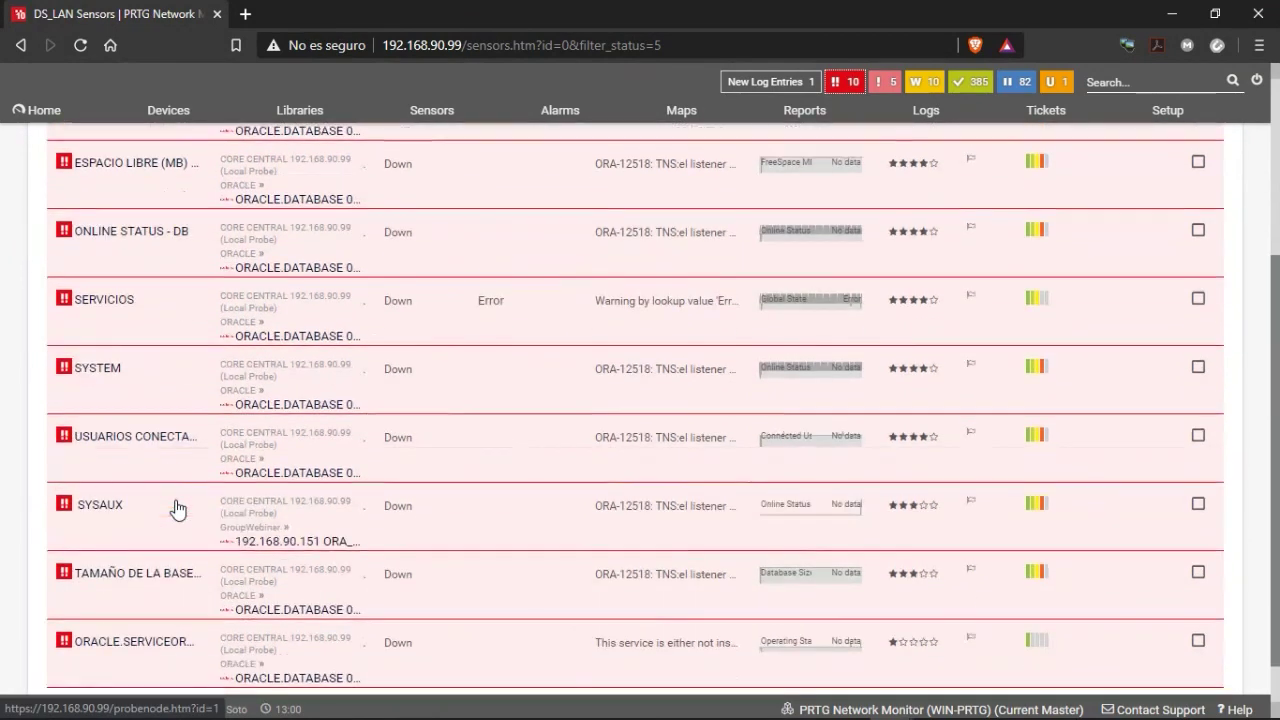
scroll(177, 509, up, 5)
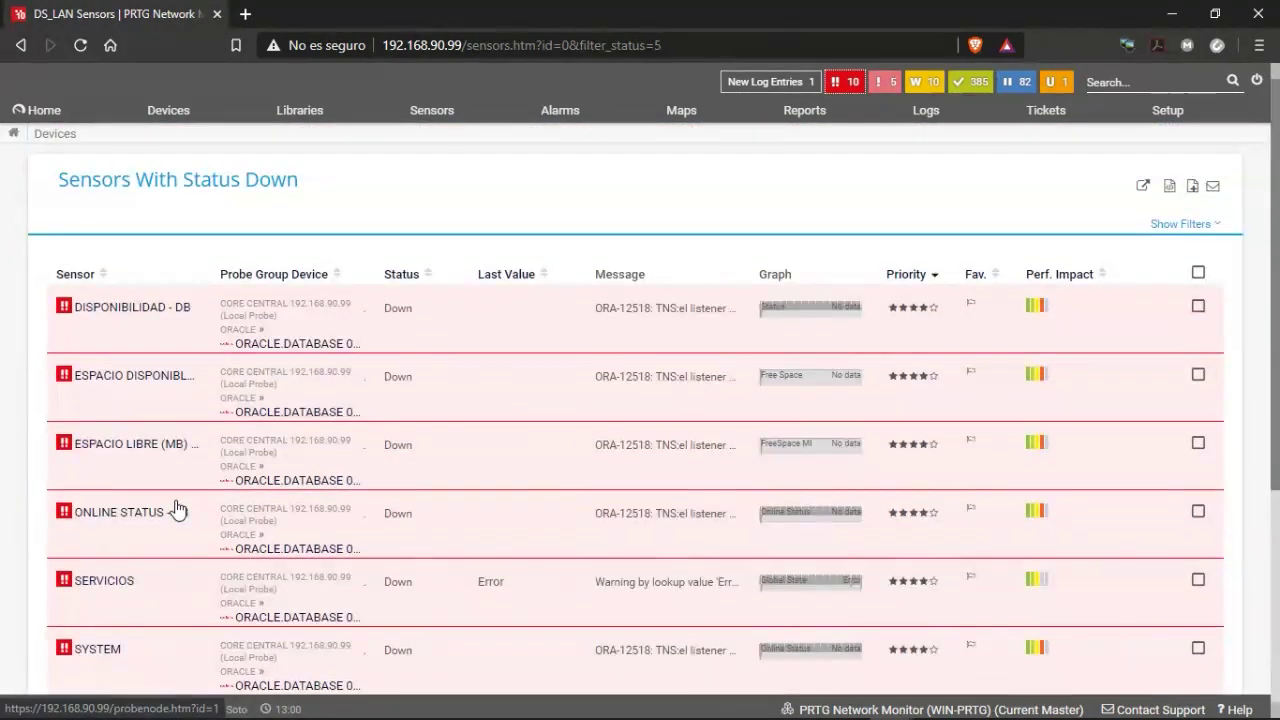
scroll(176, 509, down, 3)
scroll(170, 509, up, 5)
Review the DS_LAN device tree, then go to the New Log Entries page.
click(170, 112)
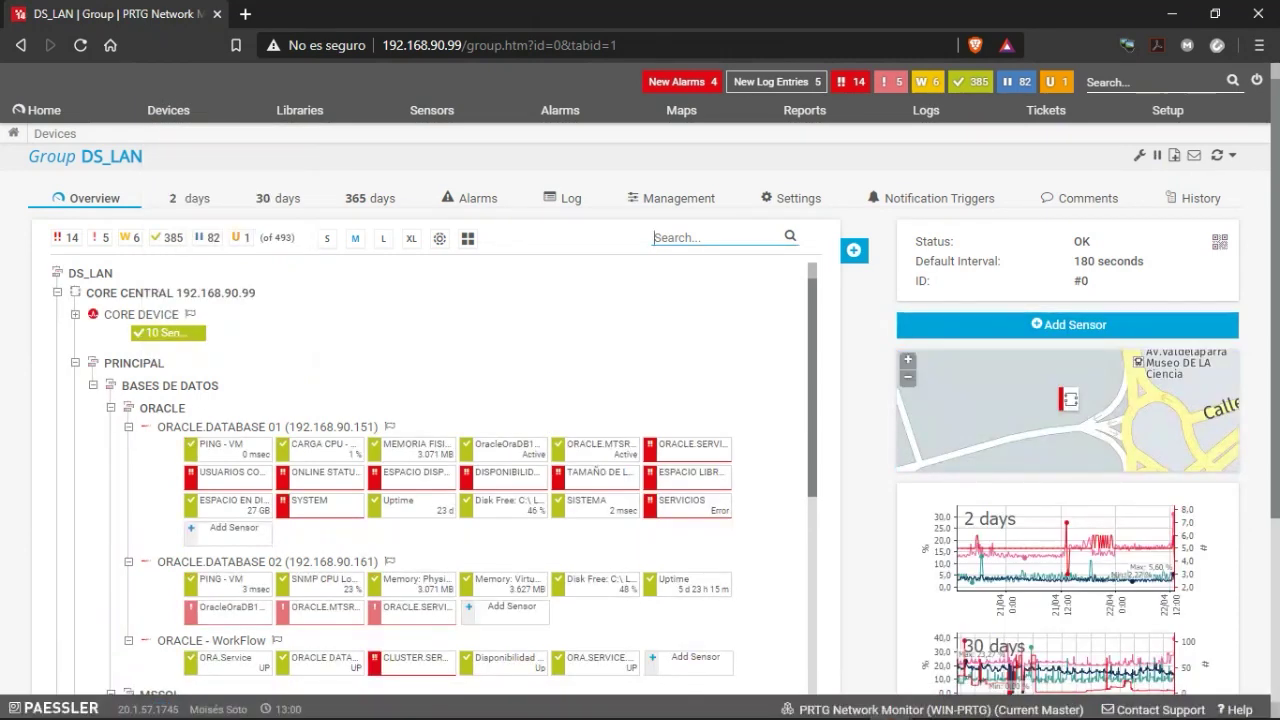
key(alt+Tab)
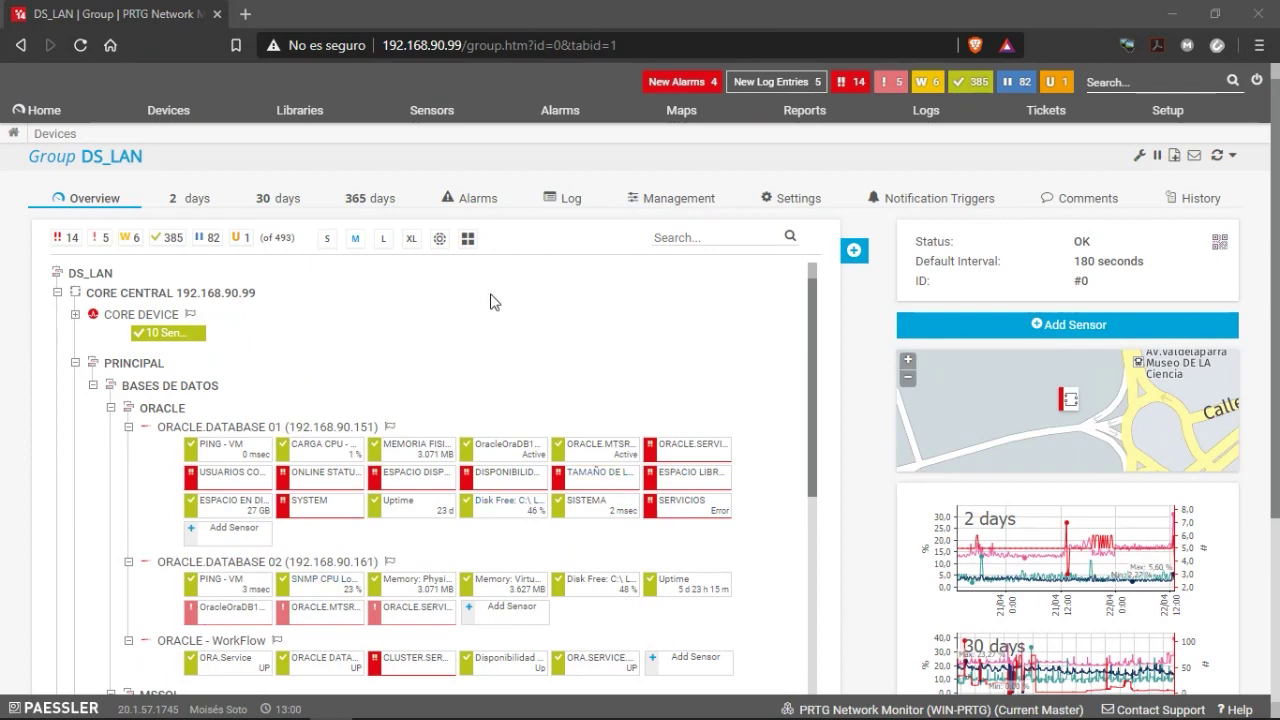
scroll(423, 300, down, 10)
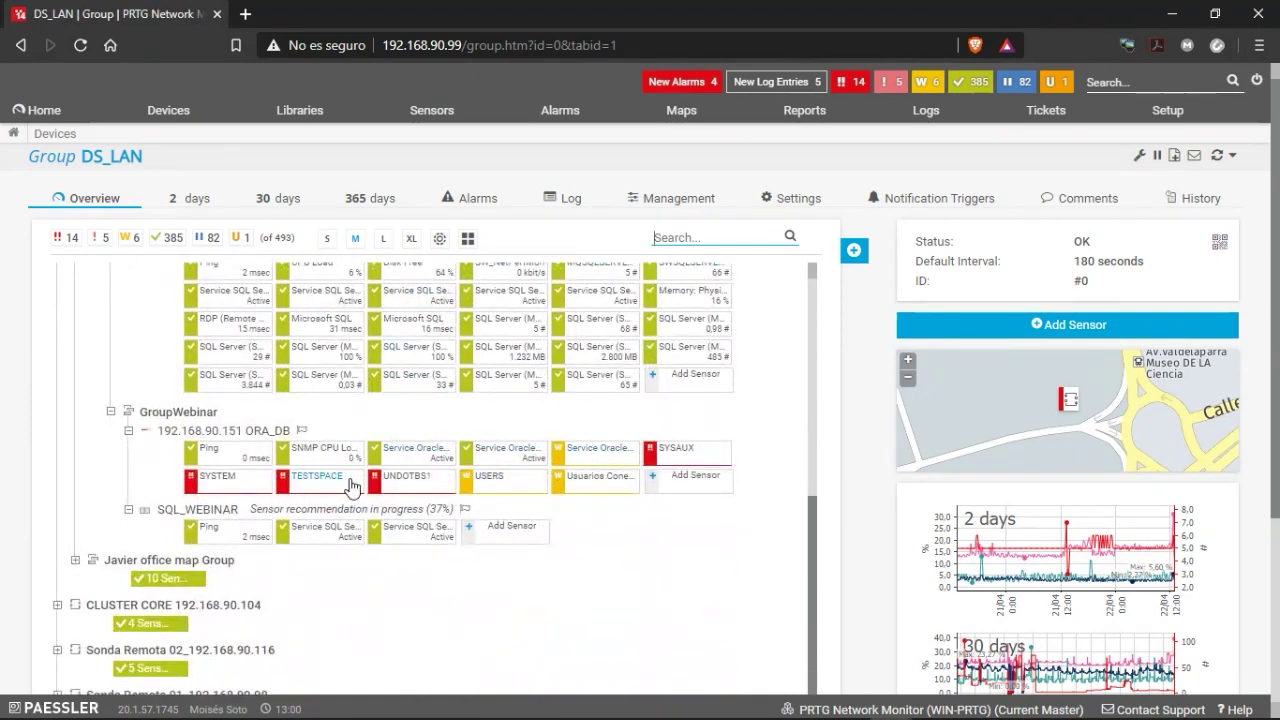
scroll(350, 443, up, 2)
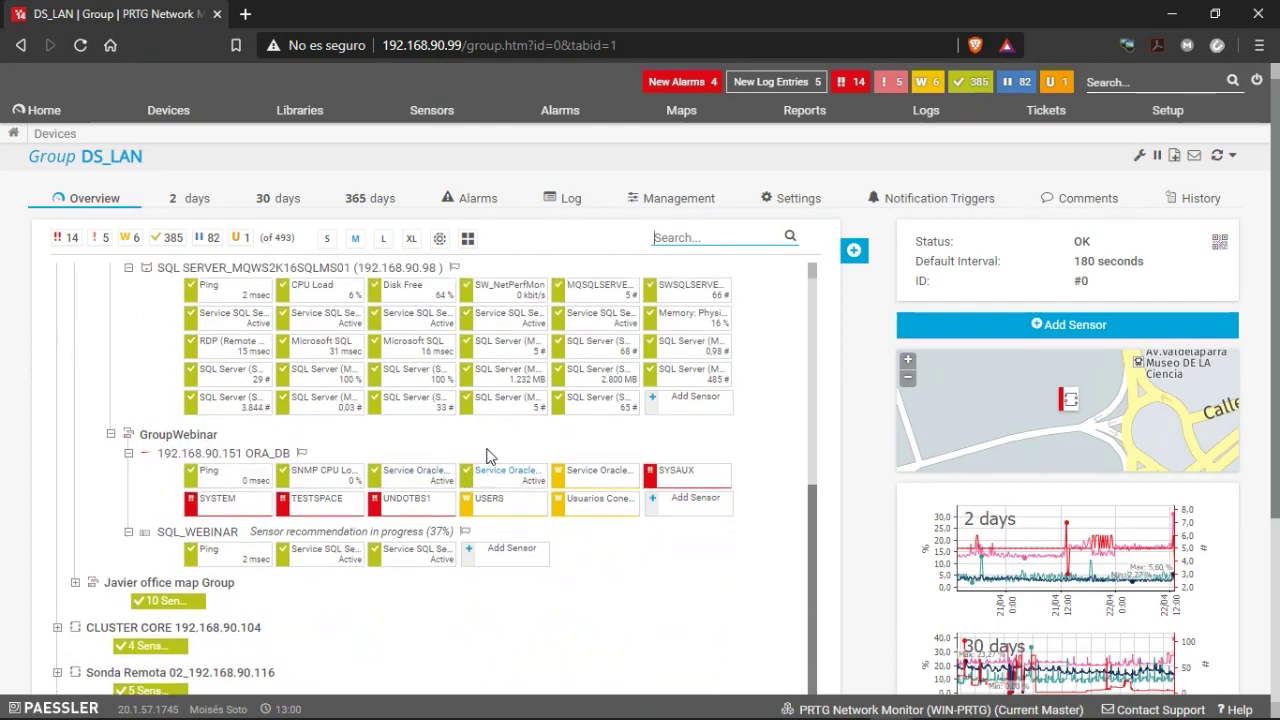
click(764, 86)
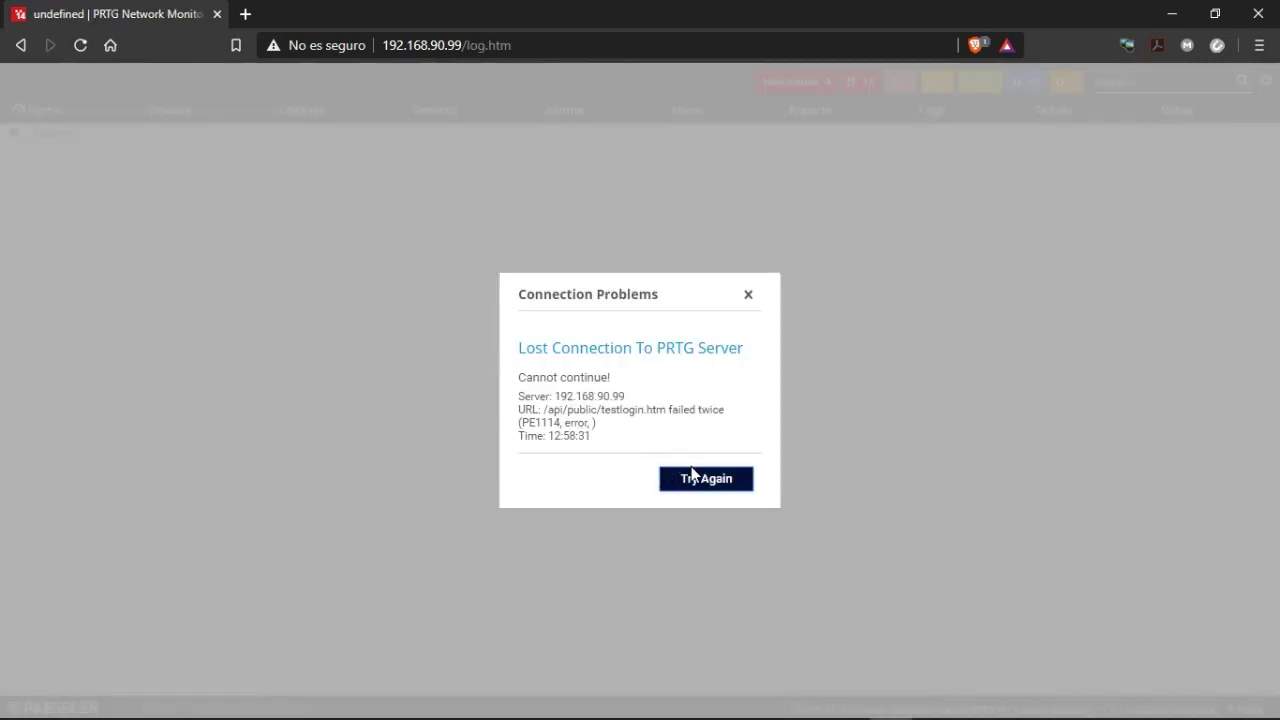
Proceed past the certificate warning and review Log Entries showing CLUSTER.SERVICES and Oracle sensors Down.
click(692, 476)
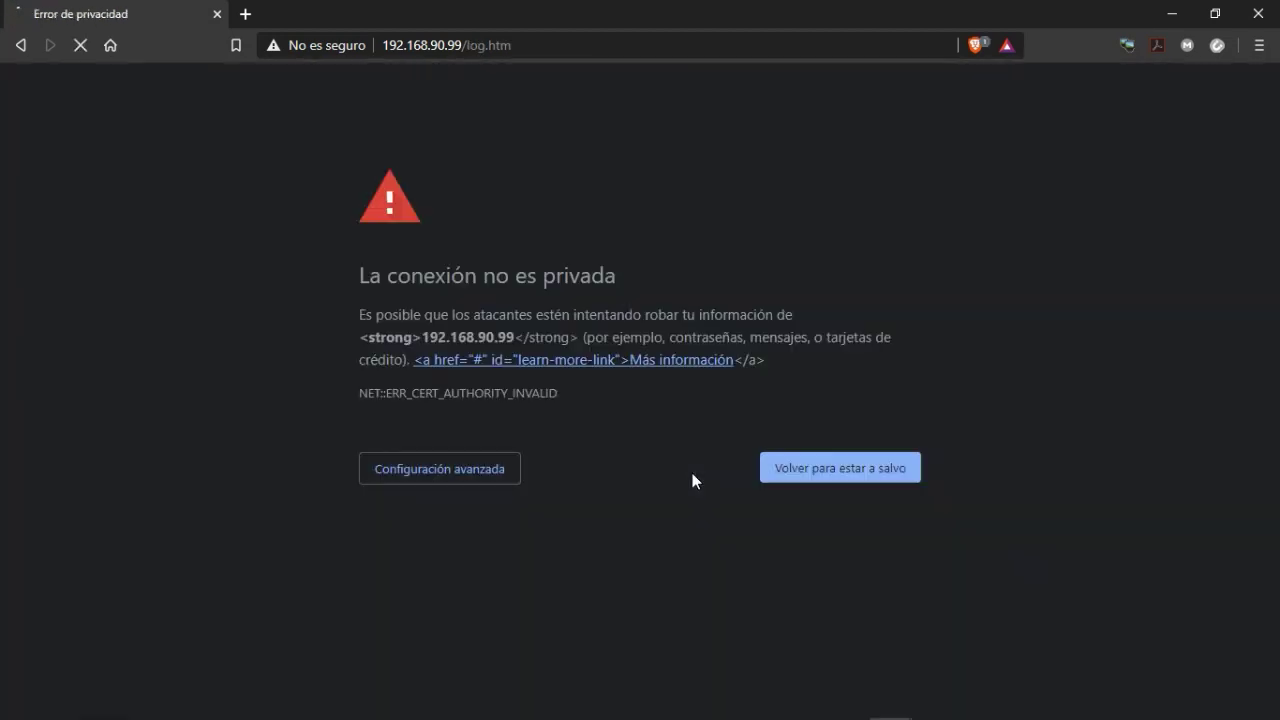
click(451, 476)
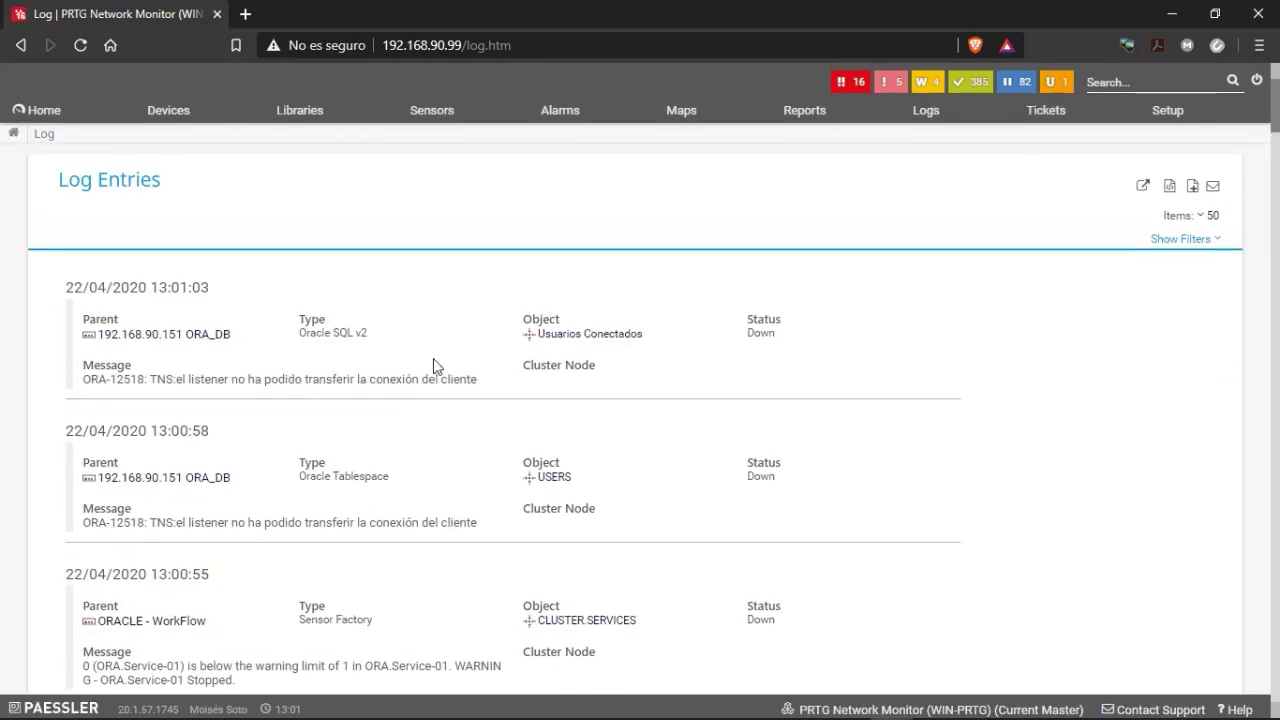
scroll(366, 461, down, 3)
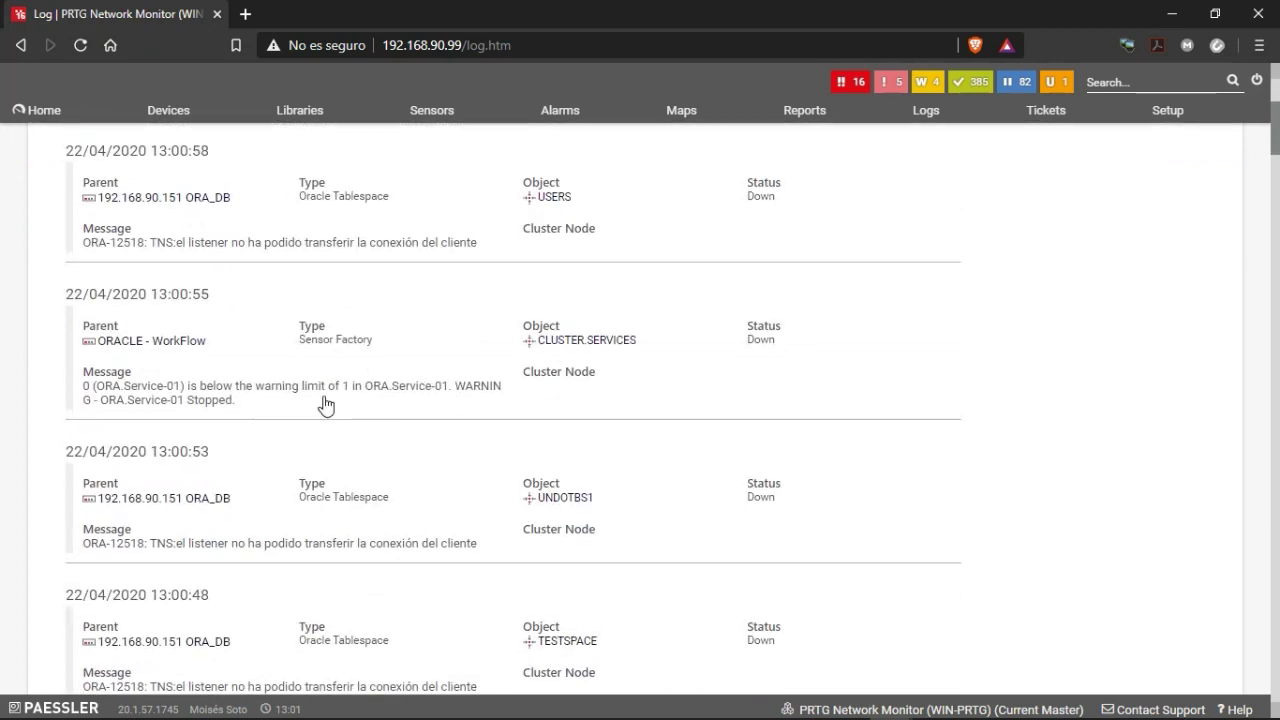
scroll(366, 420, up, 3)
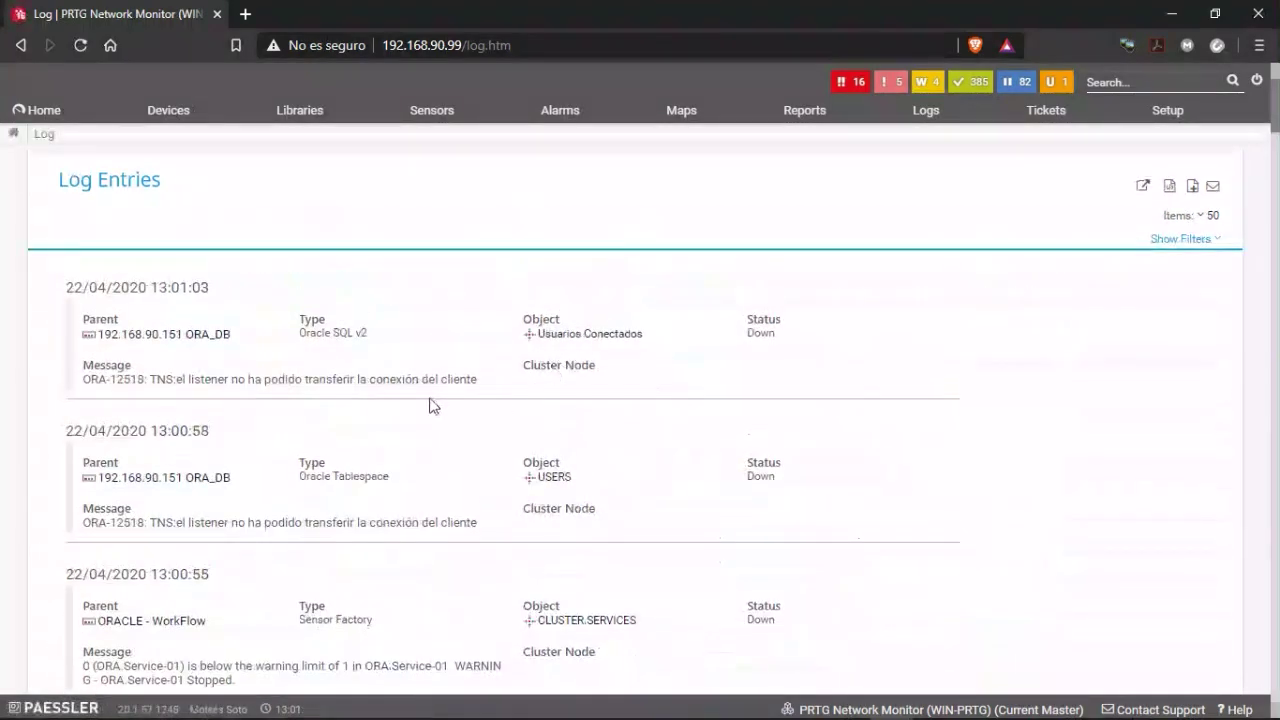
scroll(265, 393, down, 1)
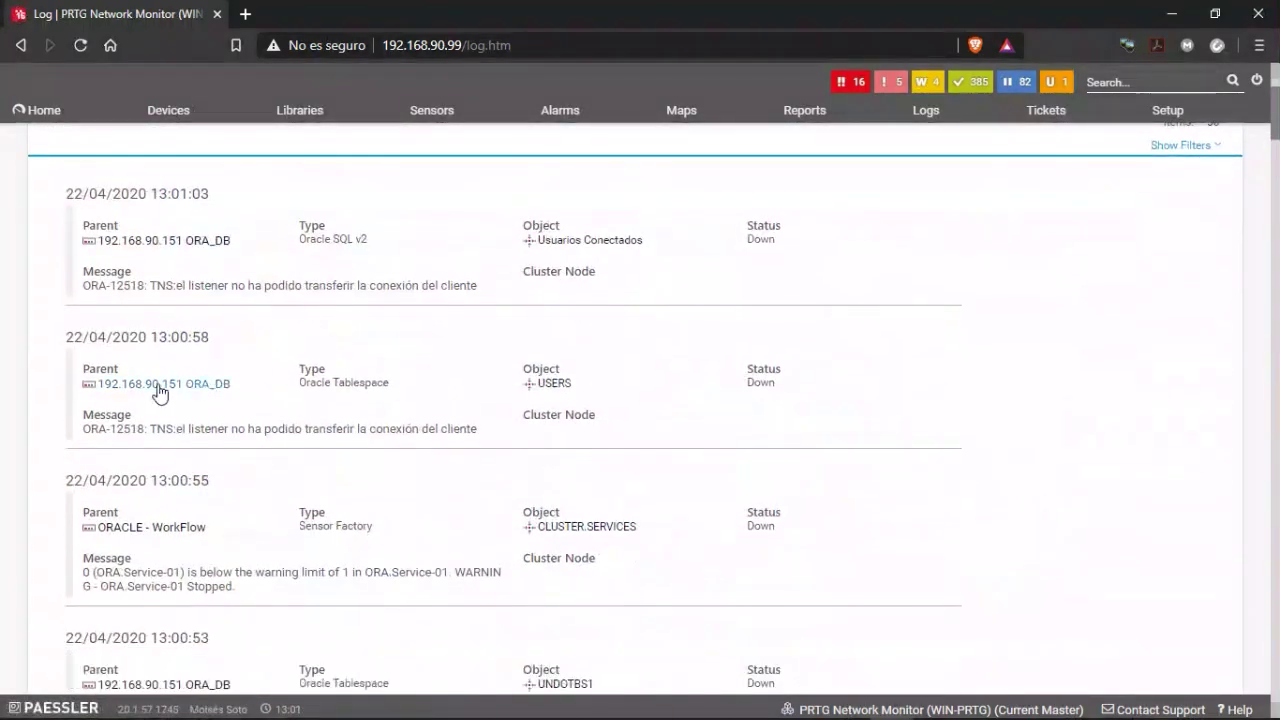
scroll(240, 460, down, 1)
scroll(260, 495, down, 4)
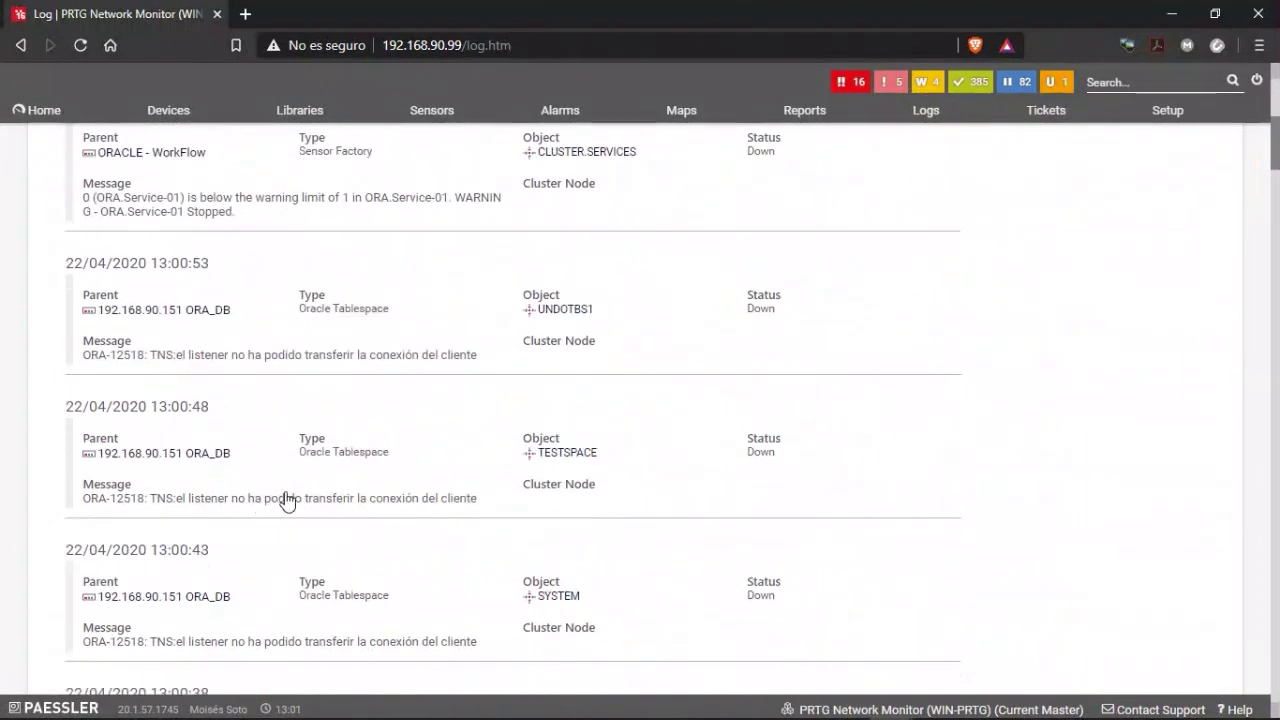
scroll(300, 500, up, 6)
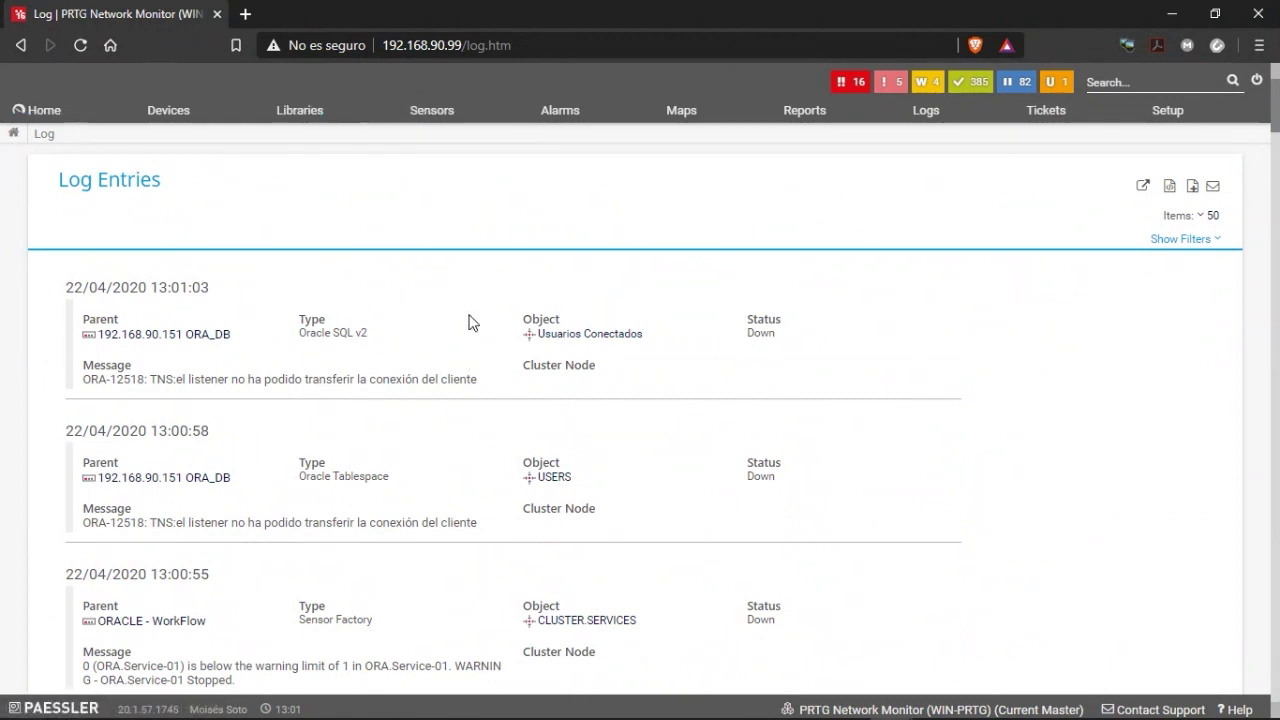
Open the ORACLE.SERVICEORCL.service sensor page from the ORACLE.DATABASE 01 device in the tree.
click(169, 112)
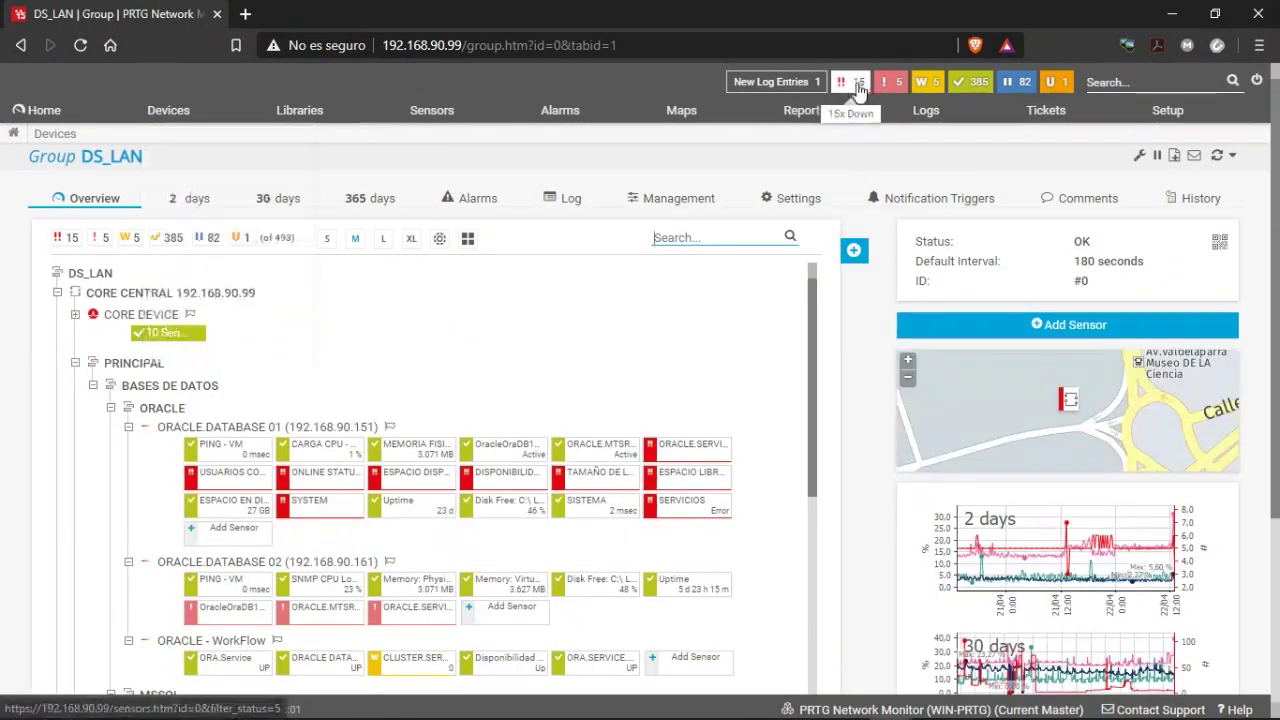
click(228, 428)
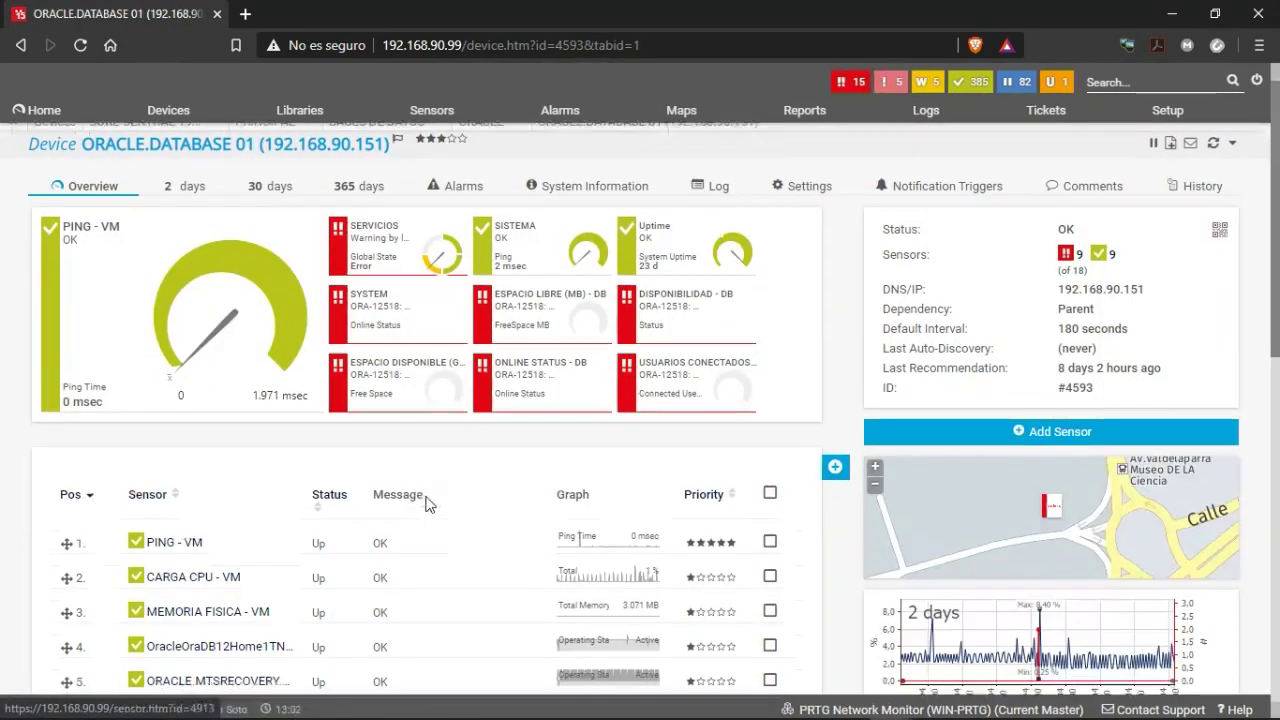
scroll(429, 500, down, 4)
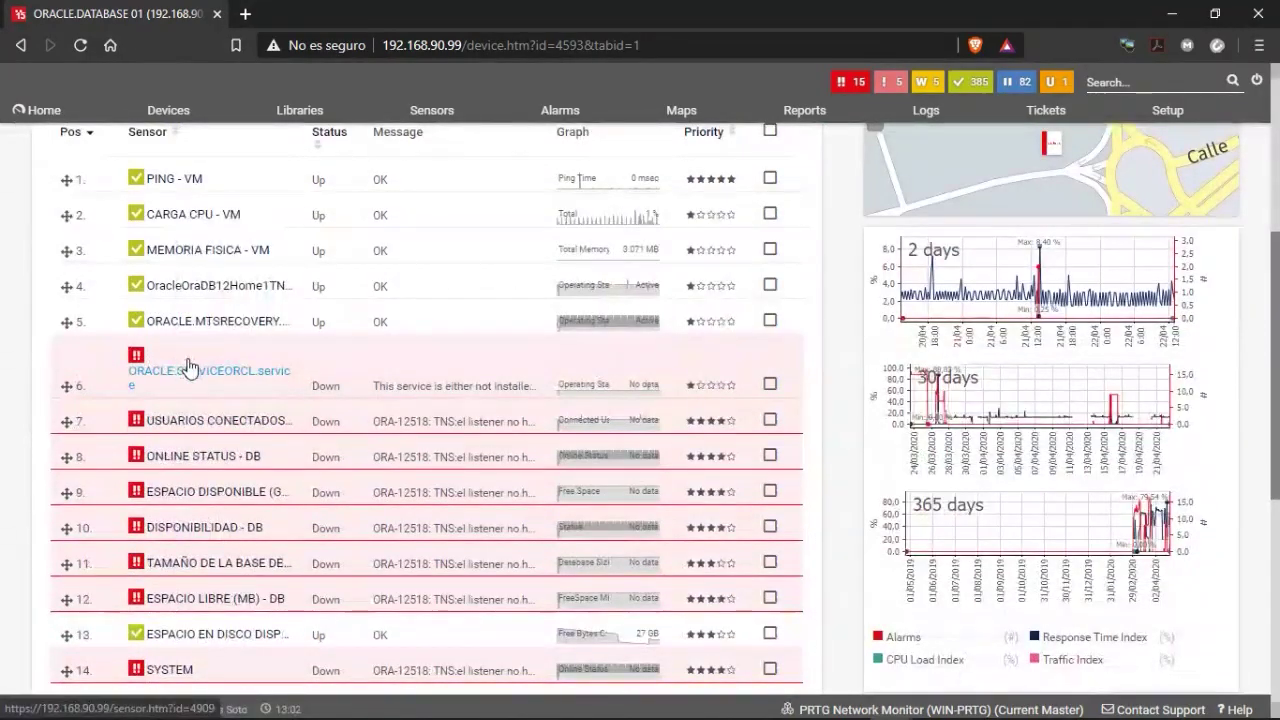
click(189, 368)
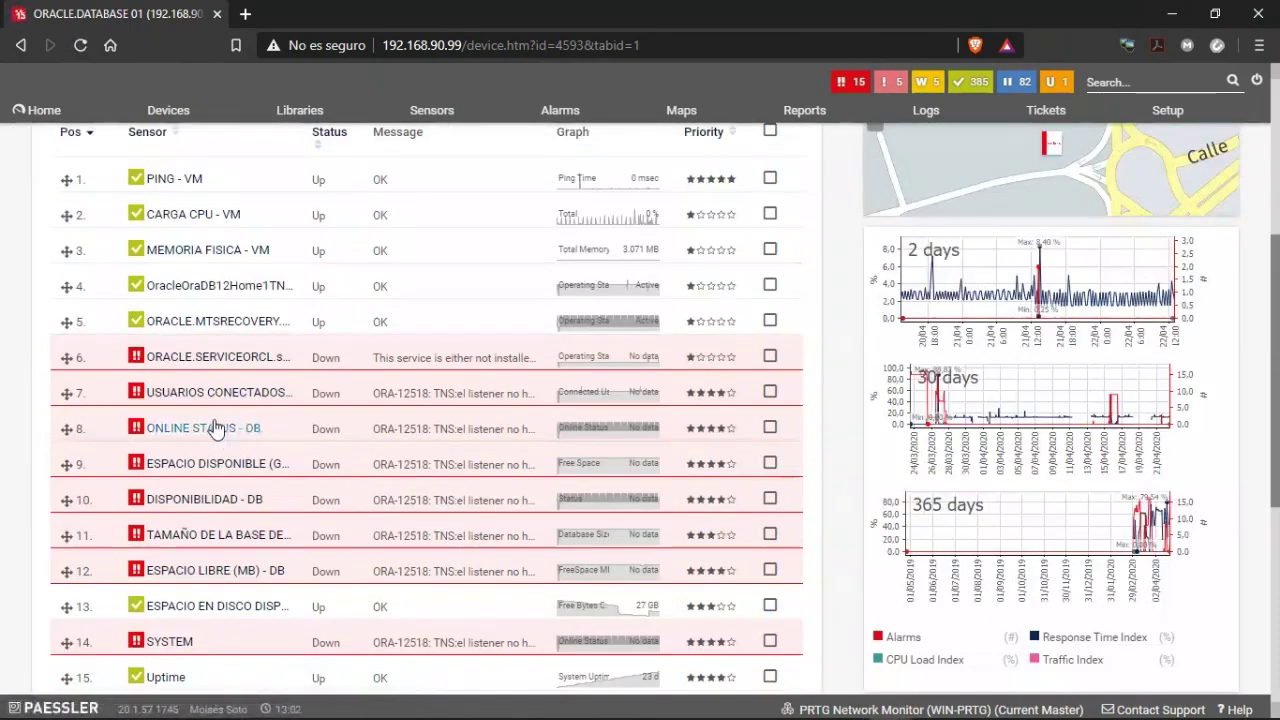
click(210, 377)
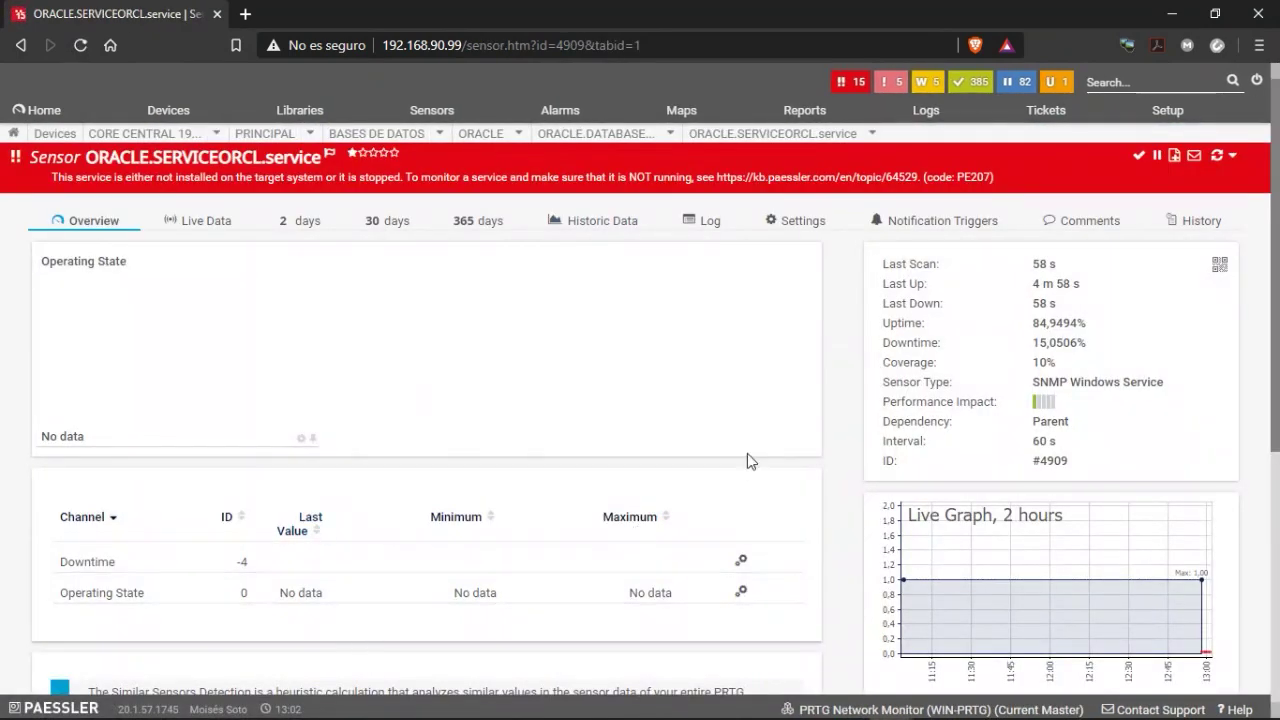
Check the current sensor's notification triggers, then those of the ORACLE.DATABASE 02 device.
click(912, 232)
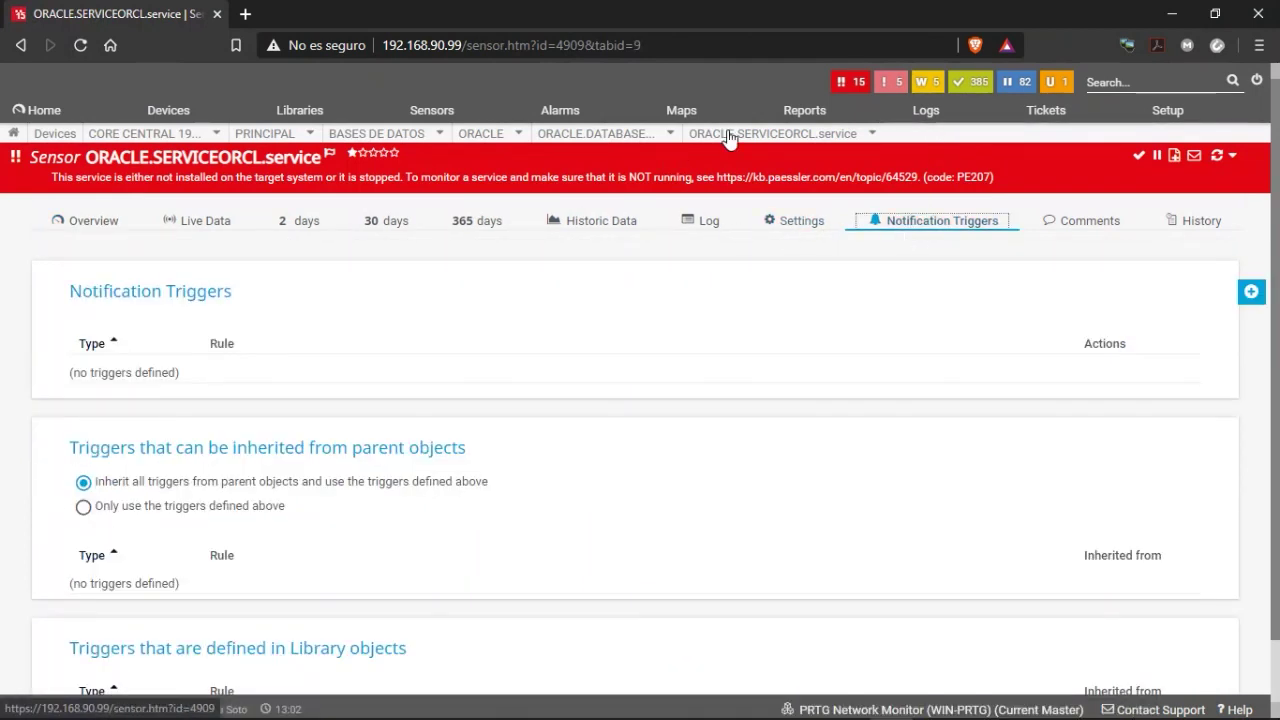
mouse_move(645, 137)
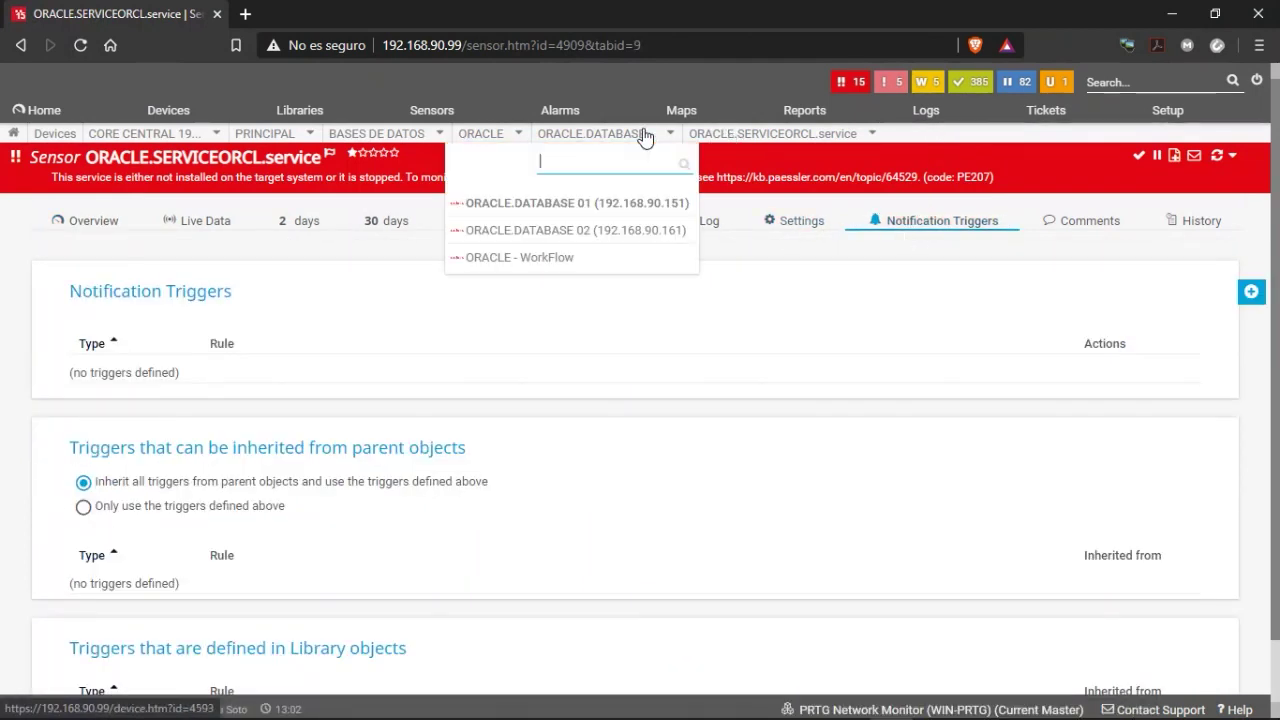
click(594, 231)
click(930, 205)
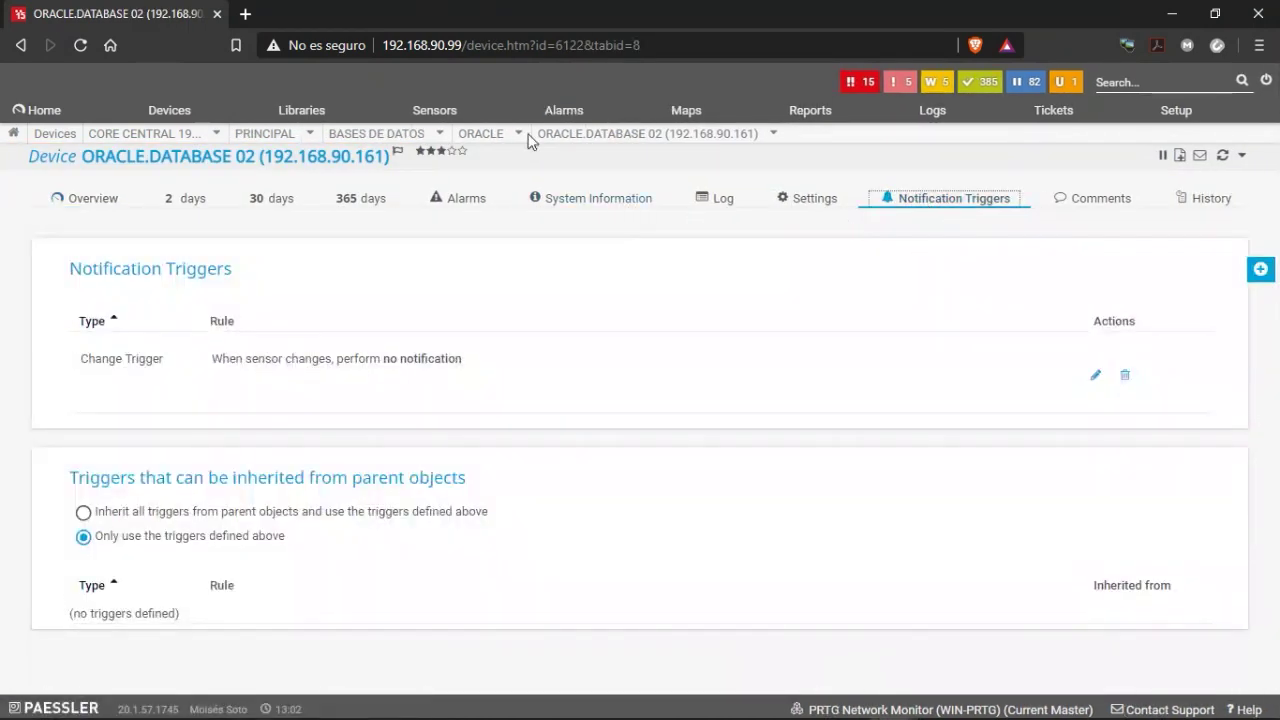
Return to ORACLE.DATABASE 01 and review the TNSListener sensor's Down triggers: Exec-bat and Email to Admin.
mouse_move(518, 142)
mouse_move(628, 142)
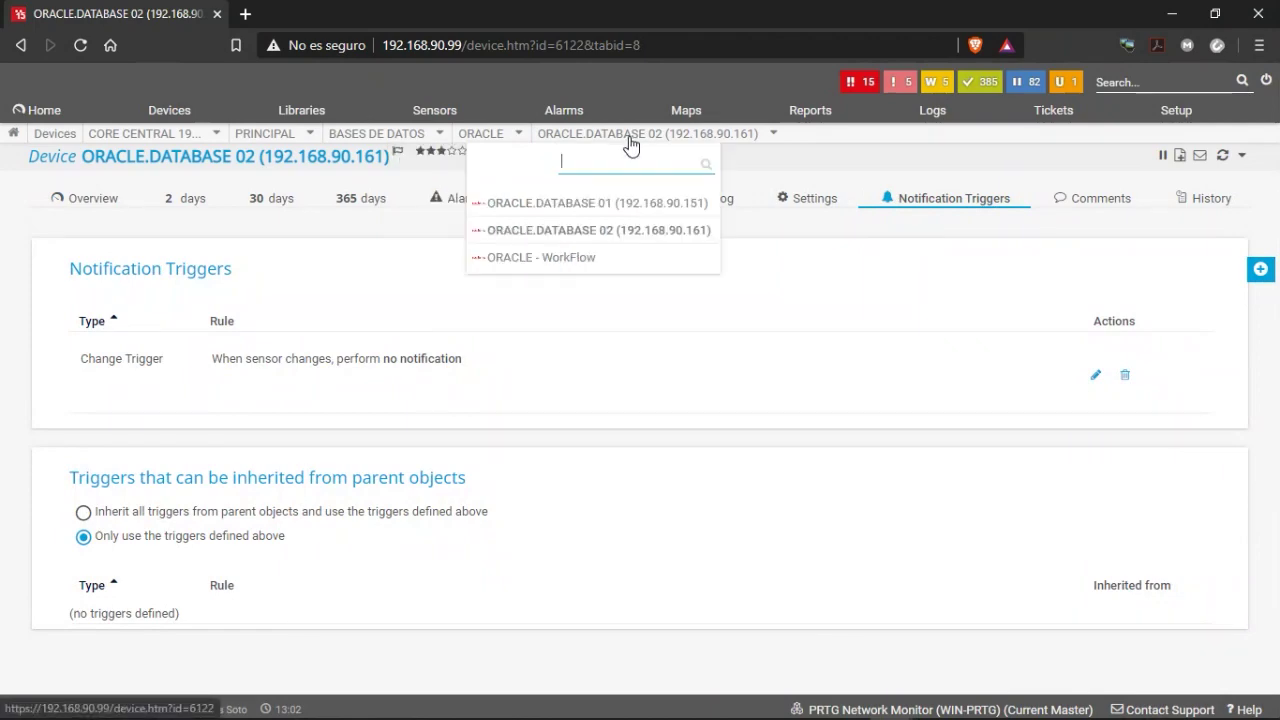
click(562, 206)
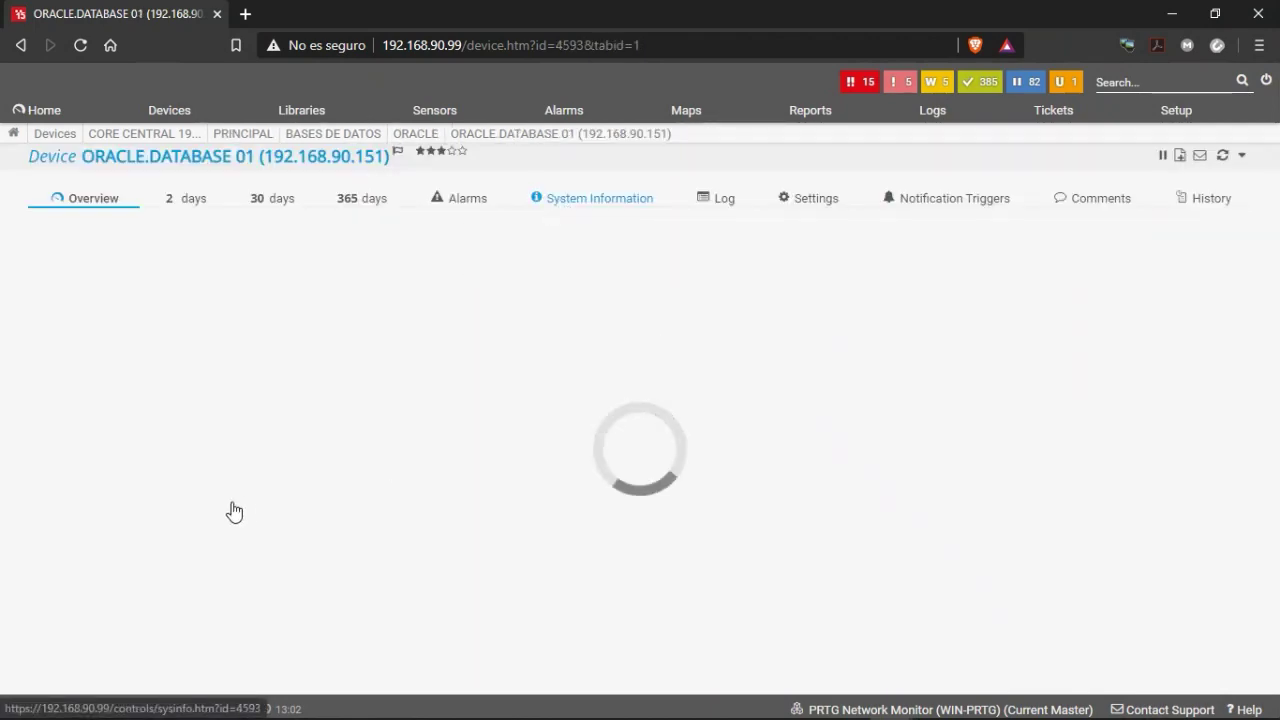
scroll(237, 611, down, 1)
scroll(237, 611, down, 1)
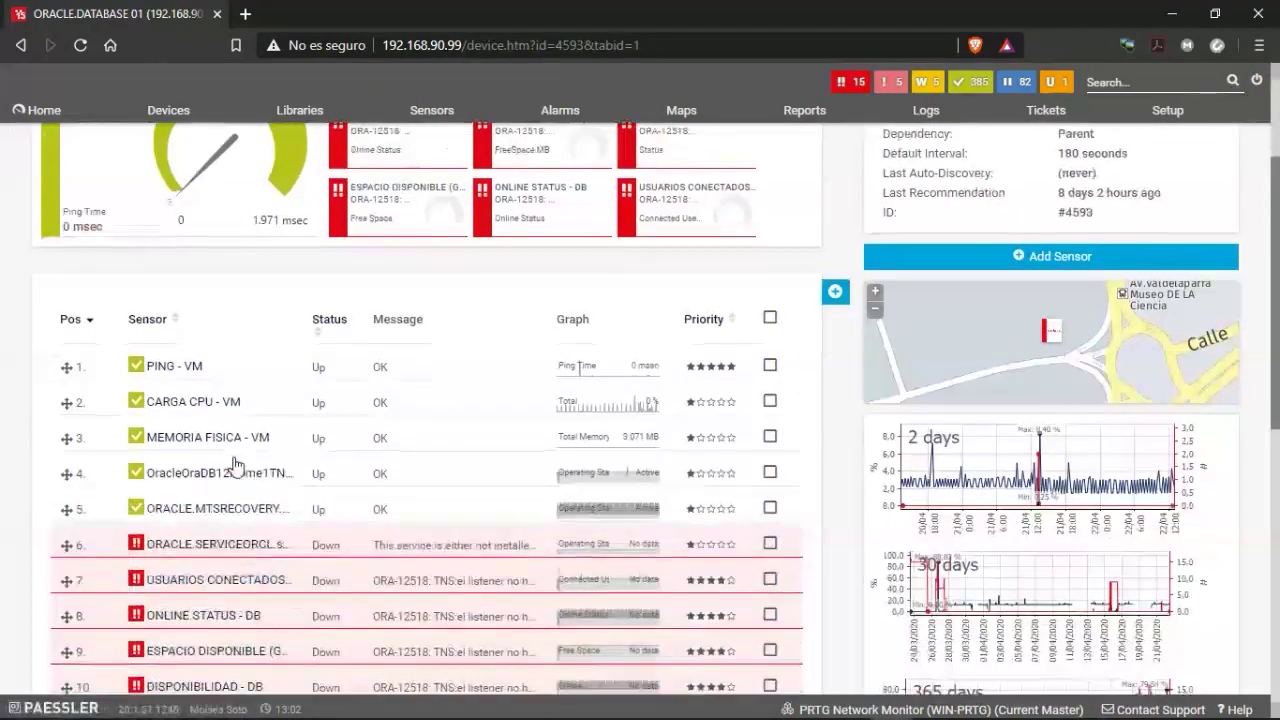
click(210, 489)
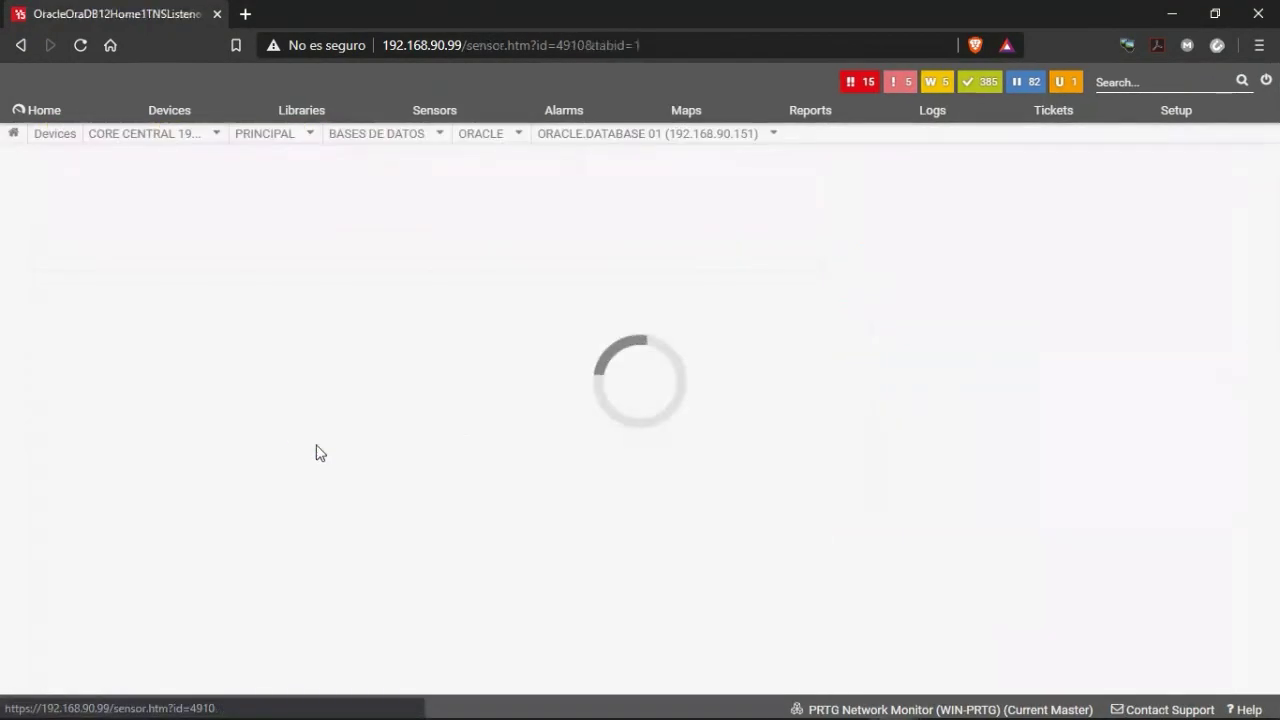
click(940, 221)
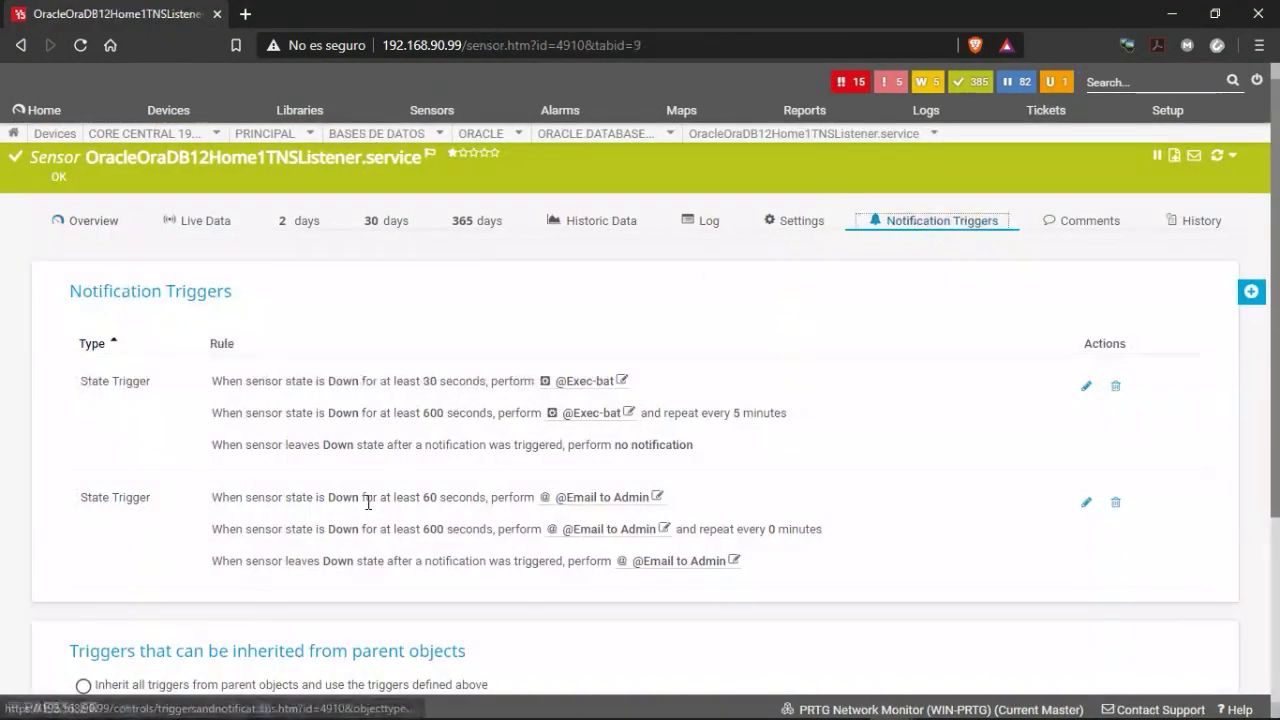
scroll(831, 449, down, 3)
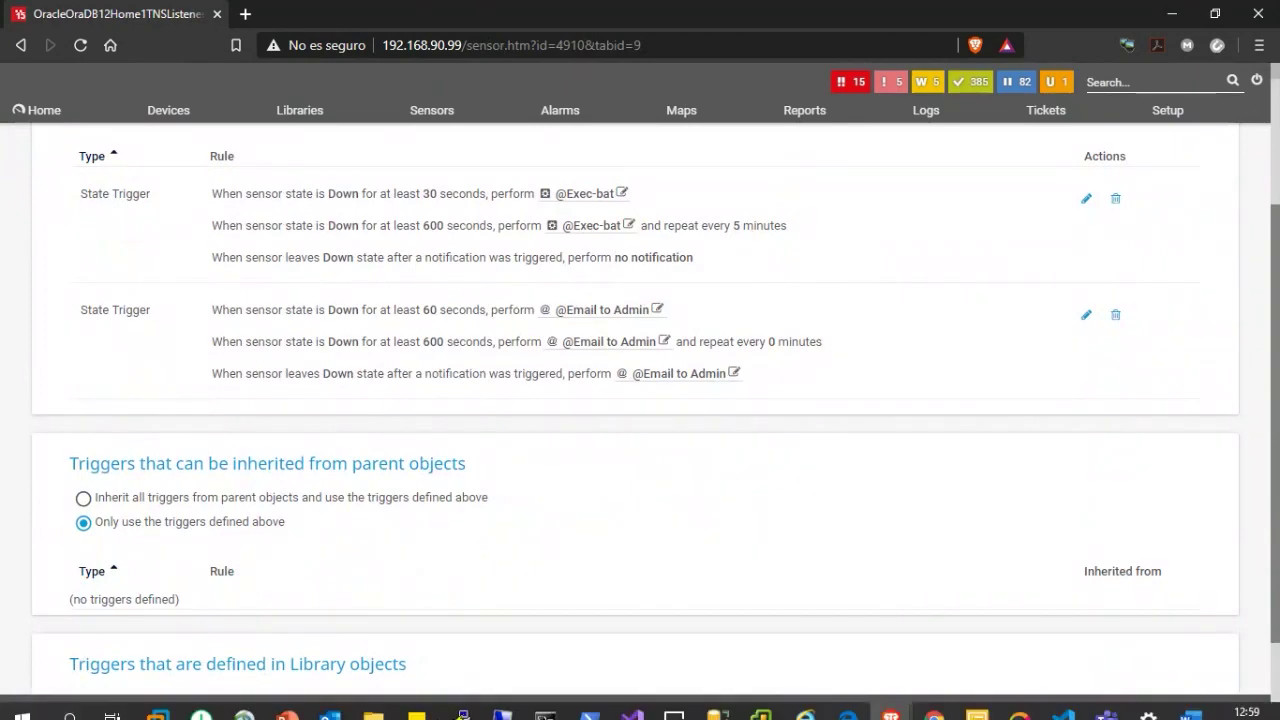
mouse_move(502, 698)
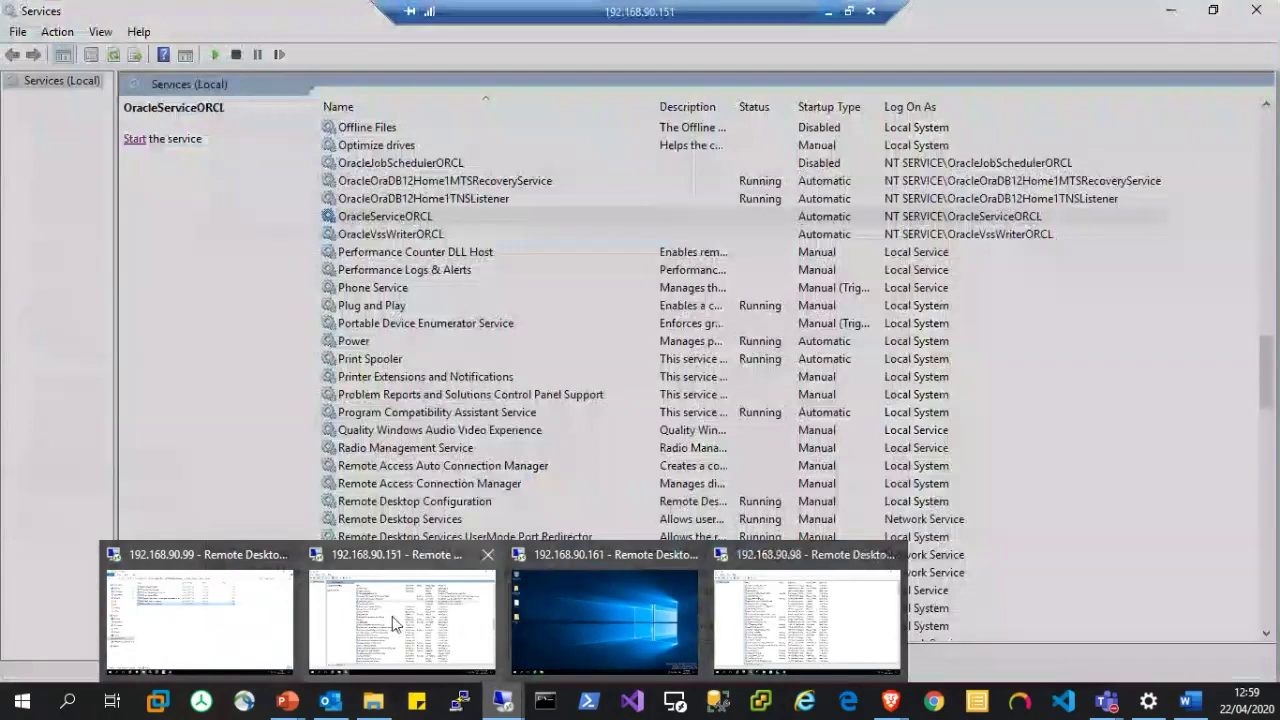
Start OracleServiceORCL on the 192.168.90.151 remote server, then minimize the session back to PRTG.
click(395, 623)
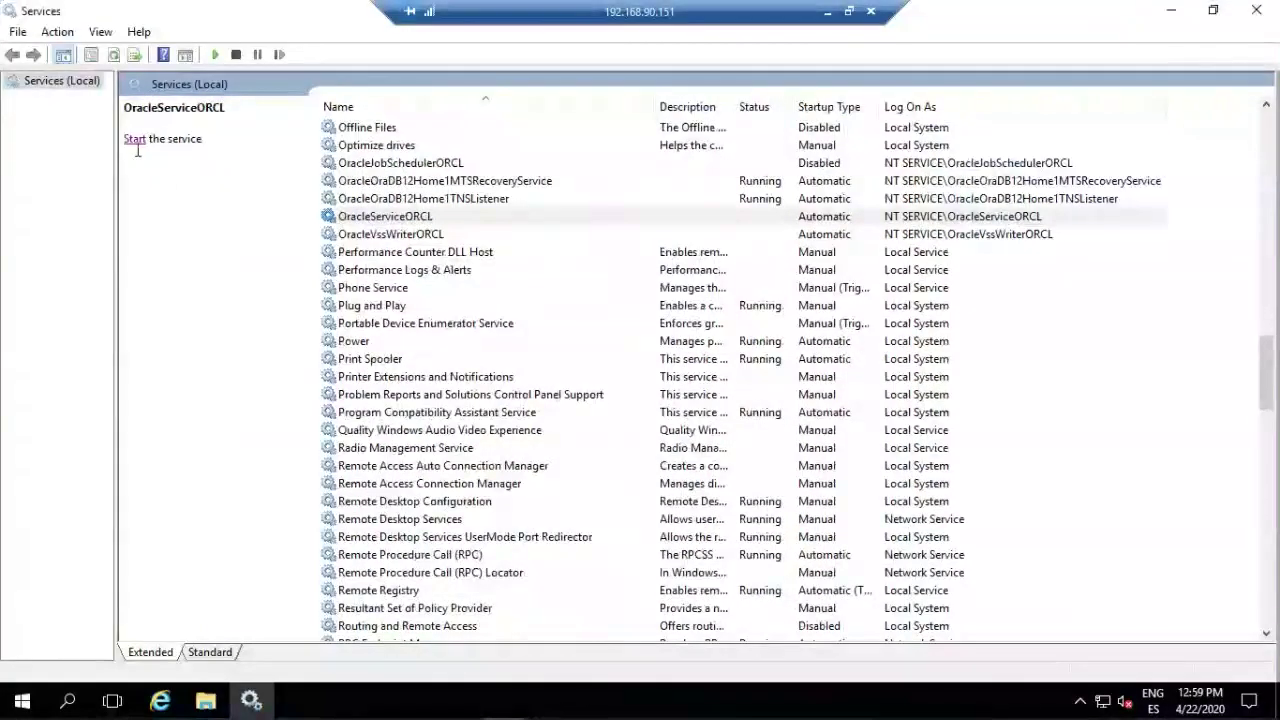
click(140, 140)
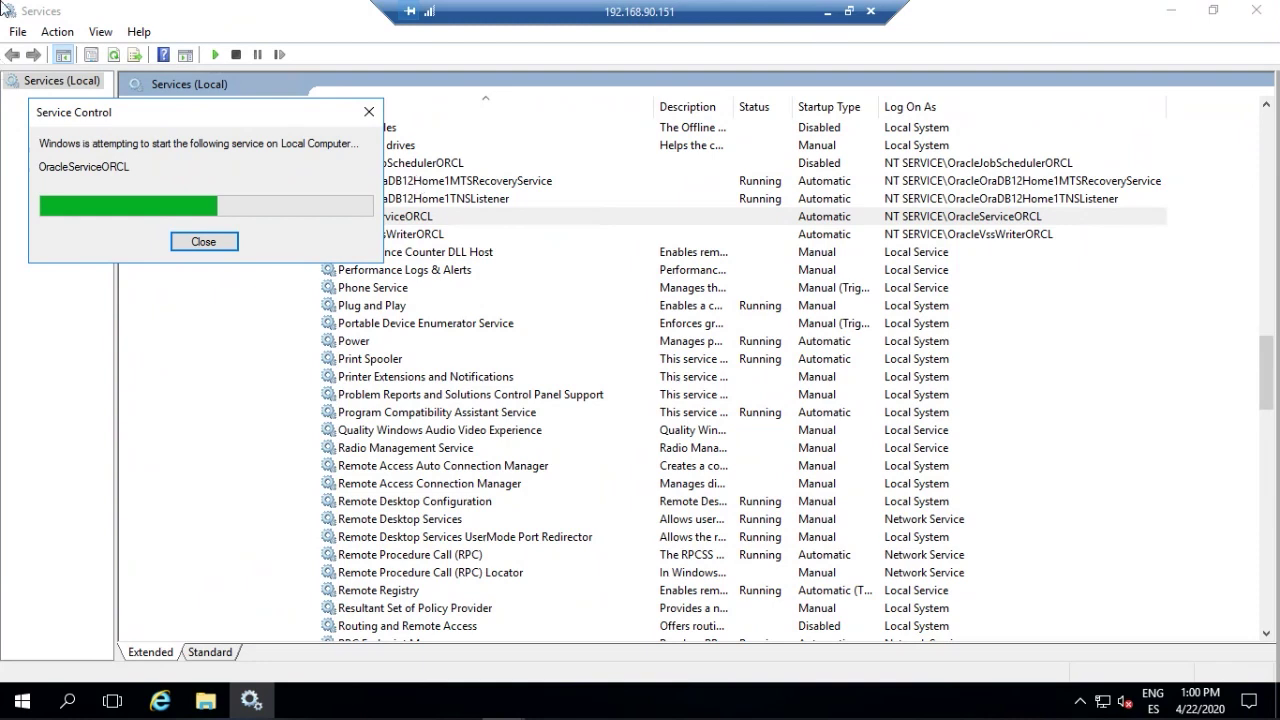
click(829, 12)
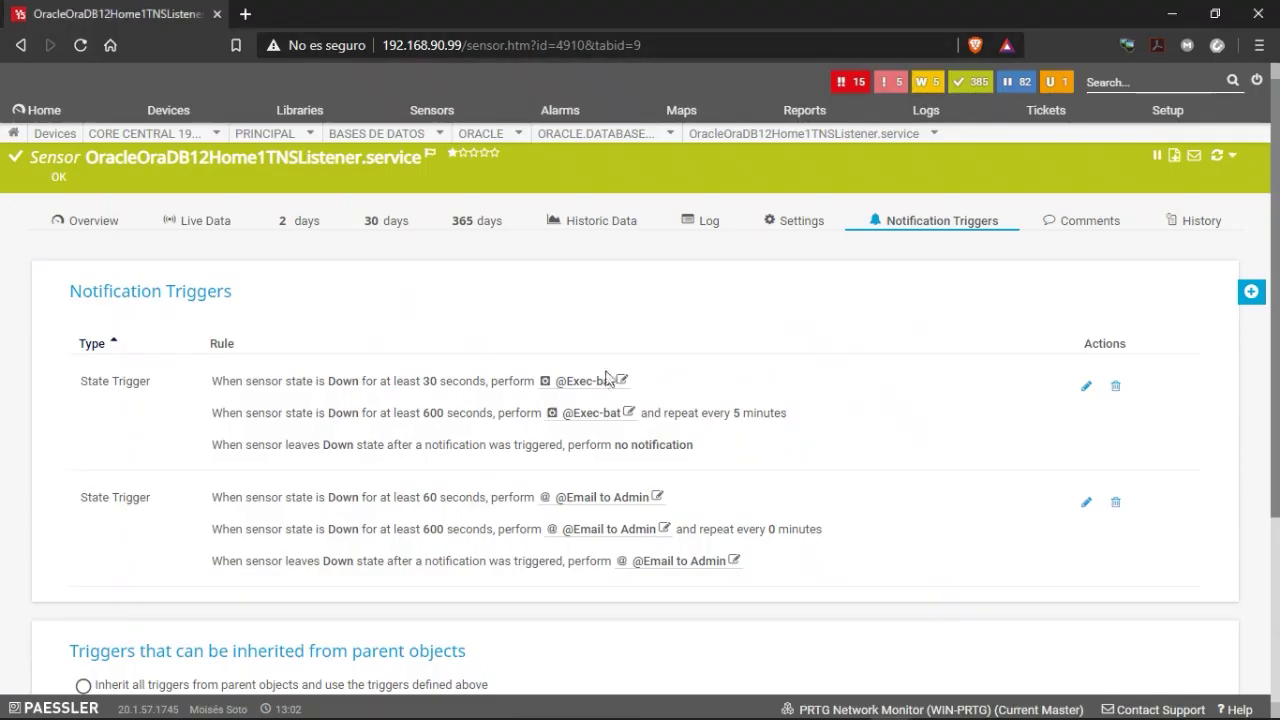
Navigate through the BASES DE DATOS group to the ORACLE.DATABASE 01 device overview.
click(90, 222)
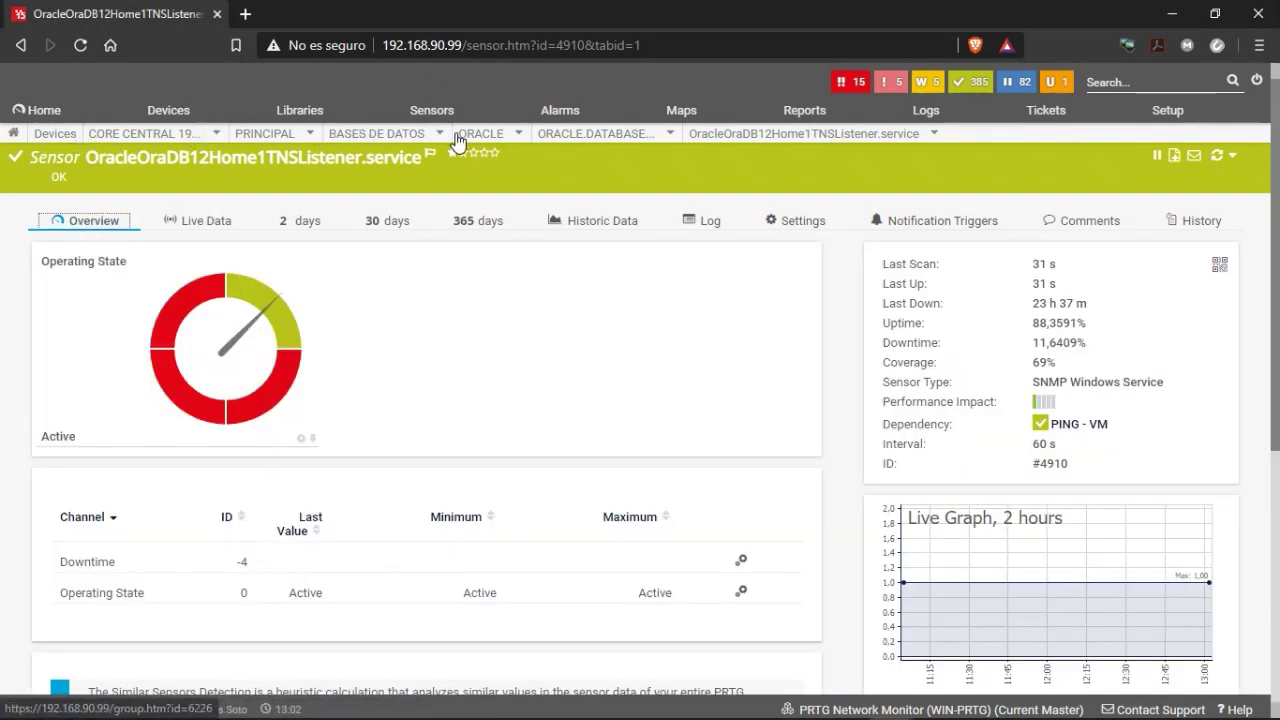
mouse_move(419, 142)
click(376, 207)
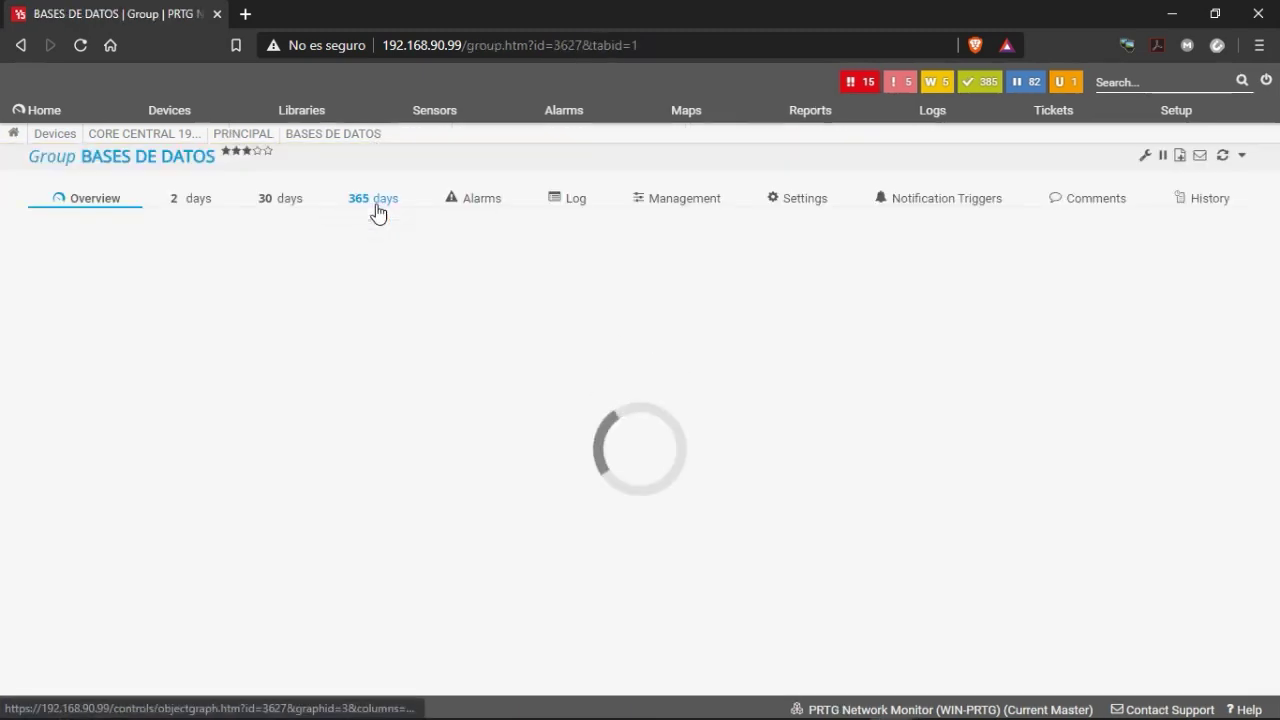
scroll(84, 557, down, 1)
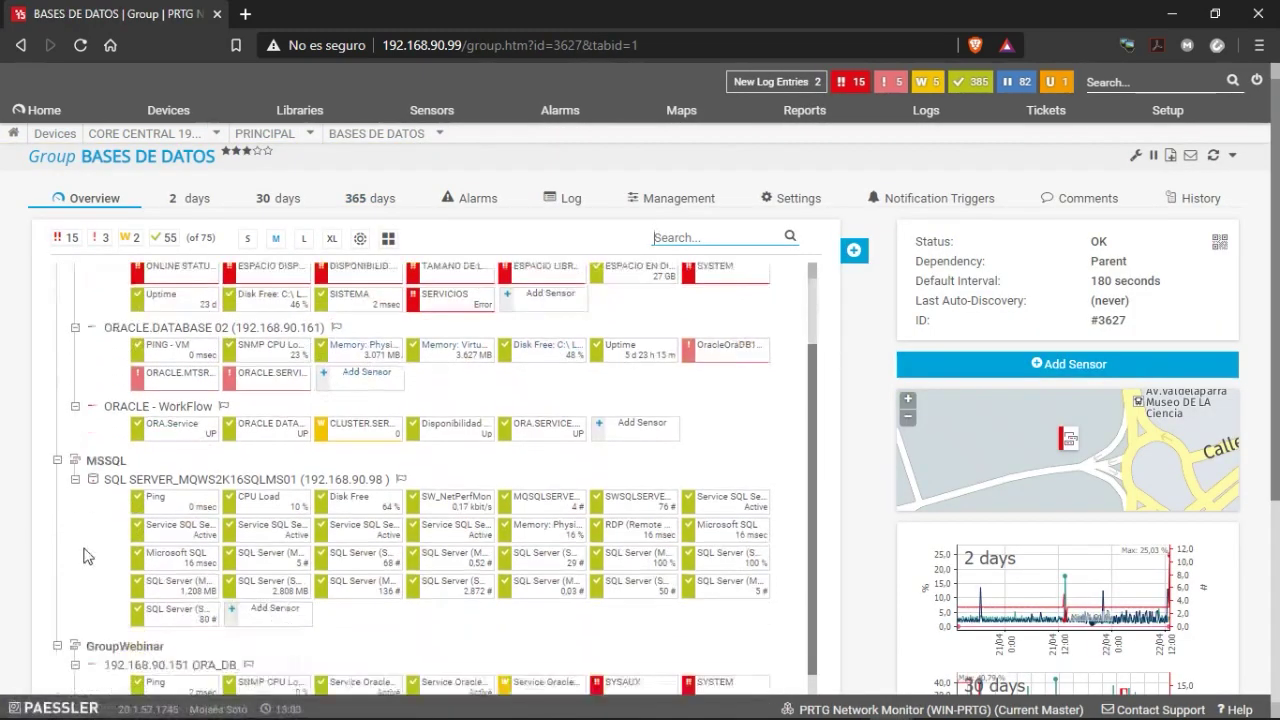
scroll(127, 588, down, 5)
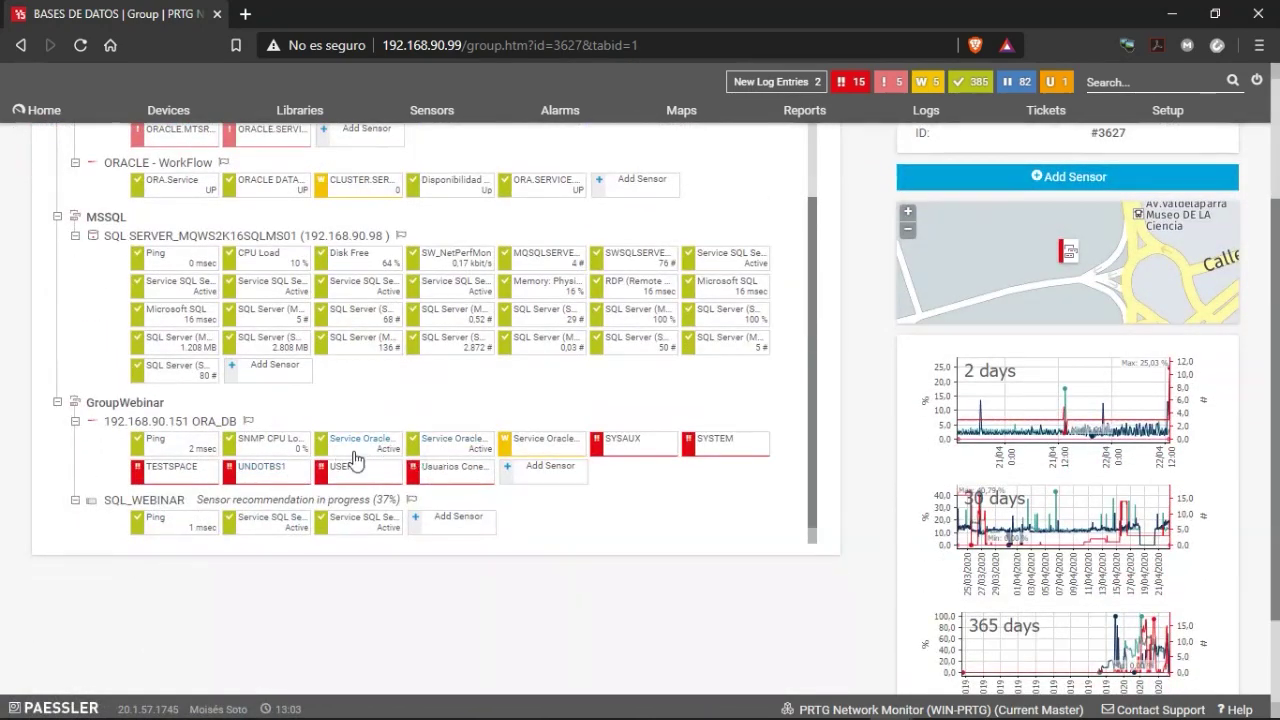
scroll(365, 483, up, 6)
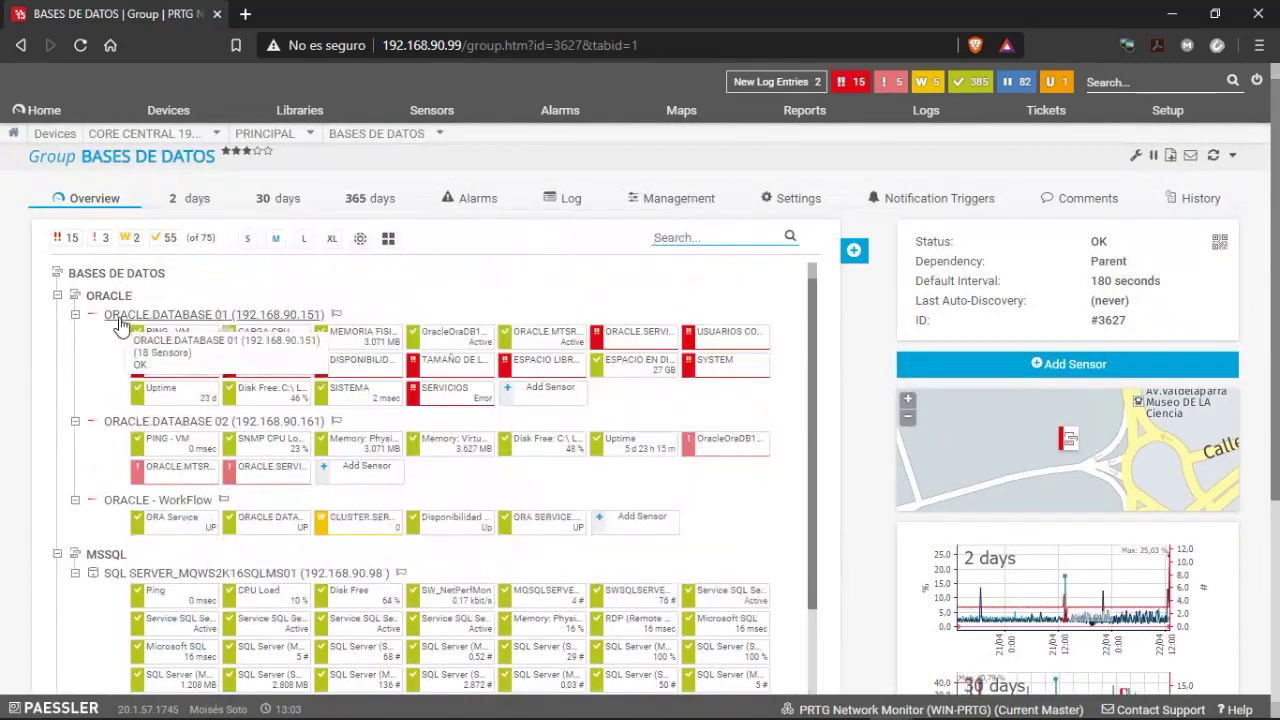
click(127, 320)
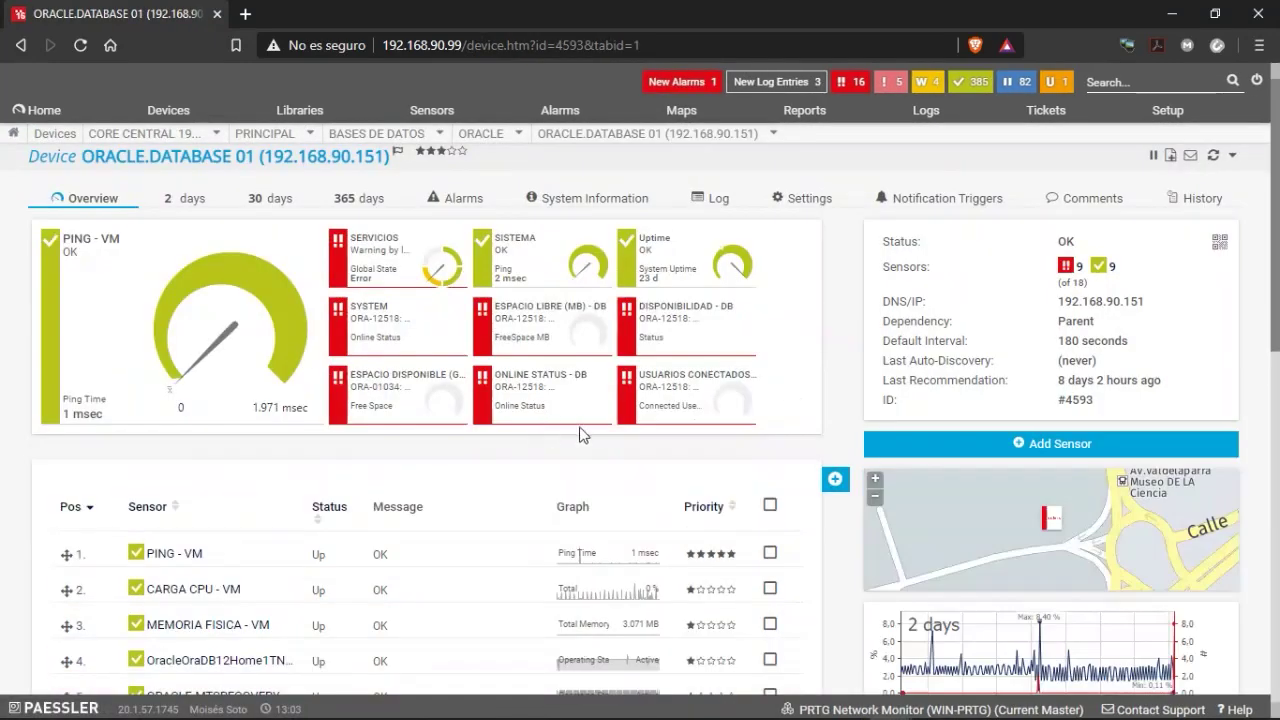
Rescan the ORACLE.SERVICEORCL sensor and refresh the device page.
scroll(500, 465, down, 4)
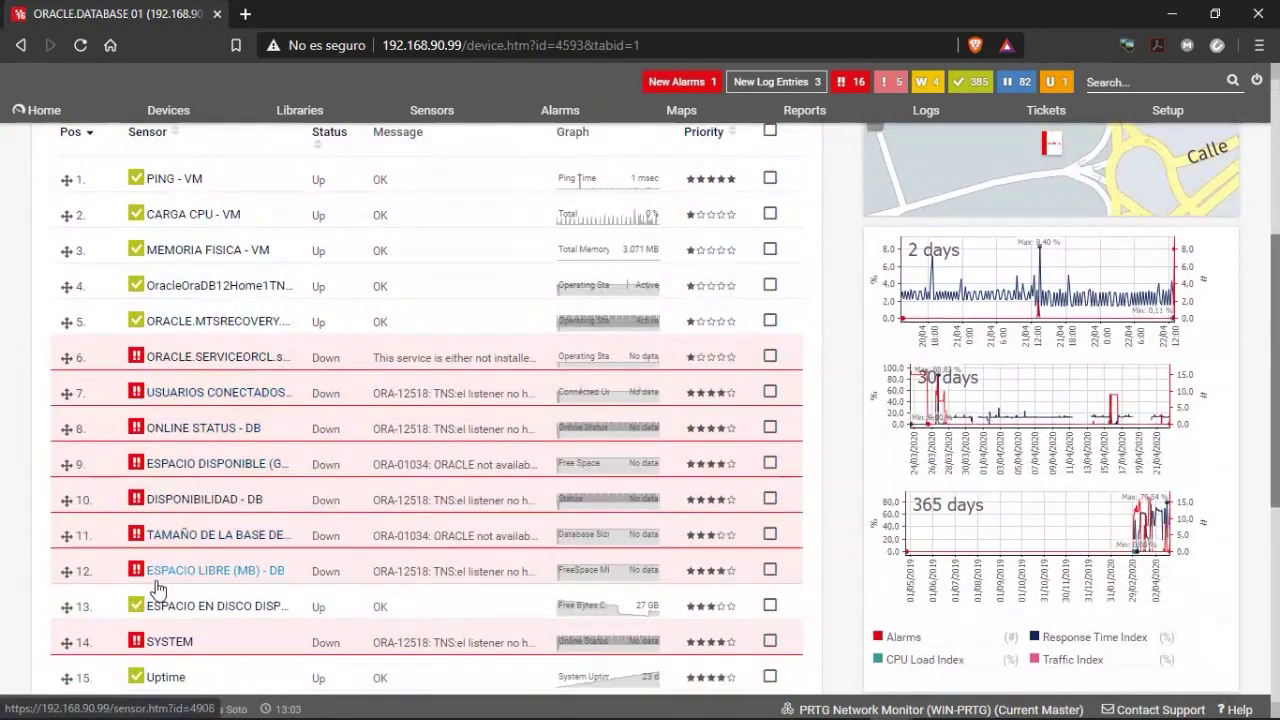
scroll(114, 408, up, 3)
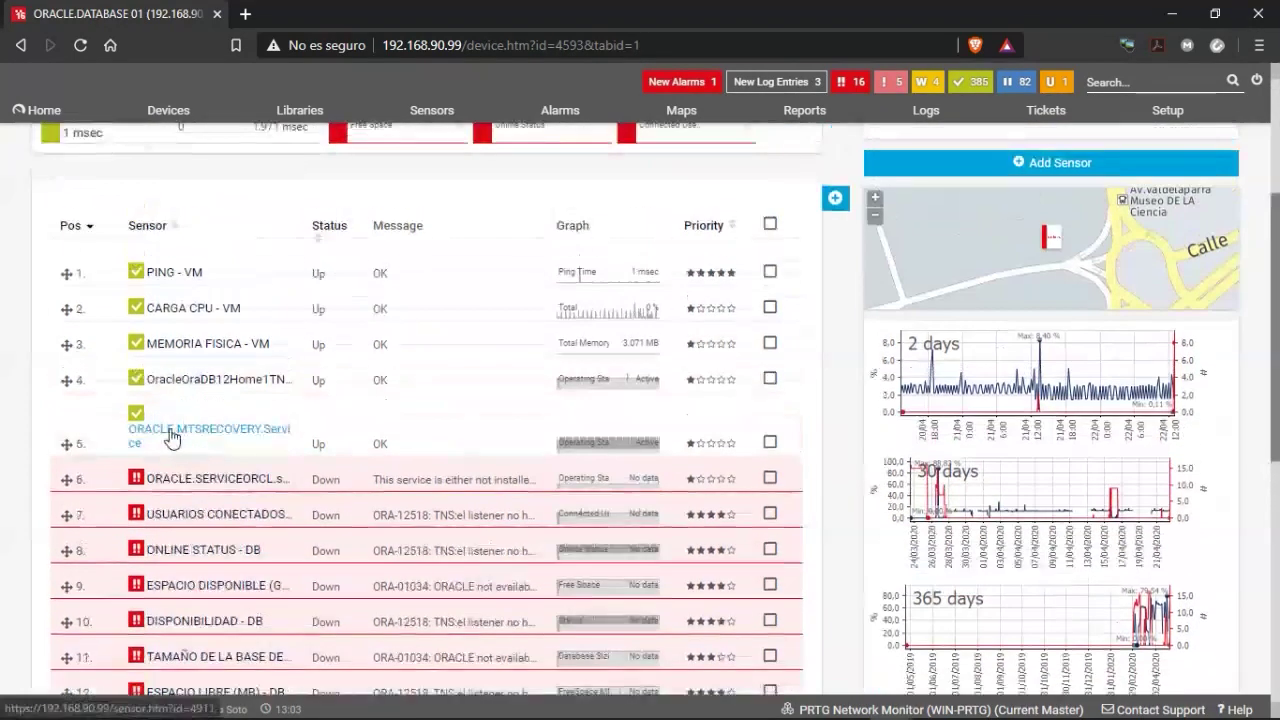
scroll(634, 354, up, 1)
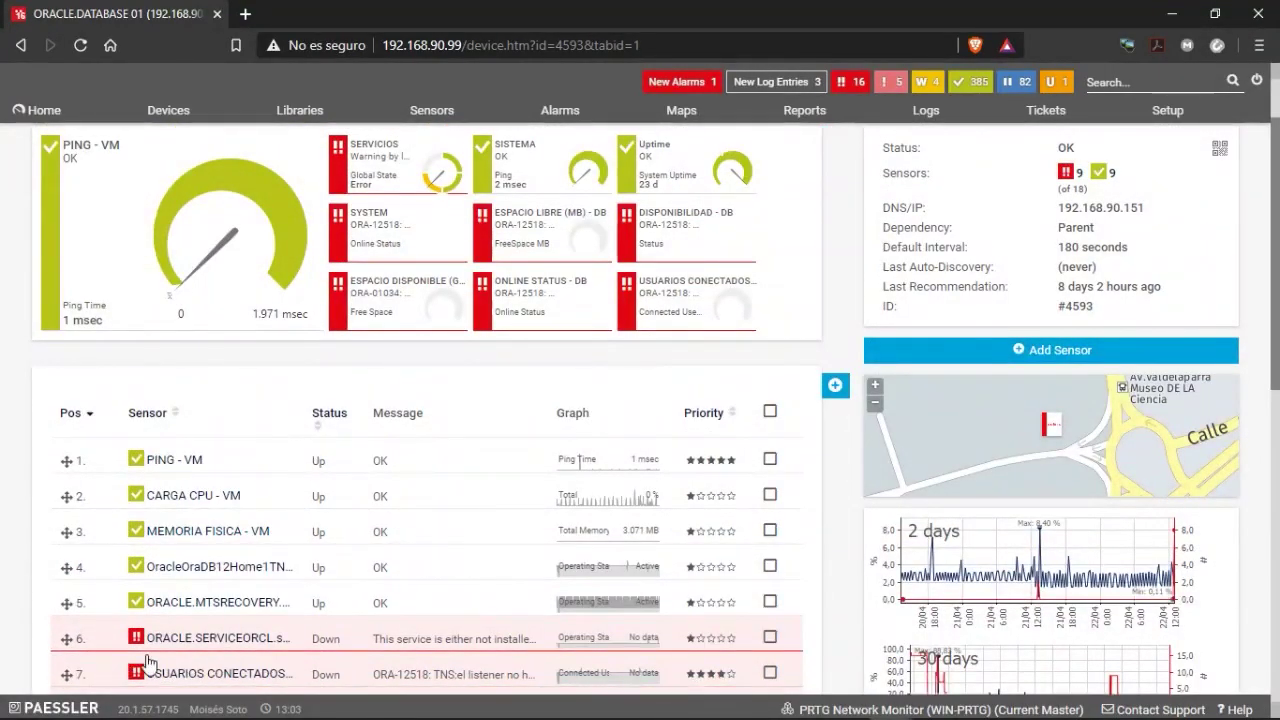
right_click(176, 640)
click(229, 351)
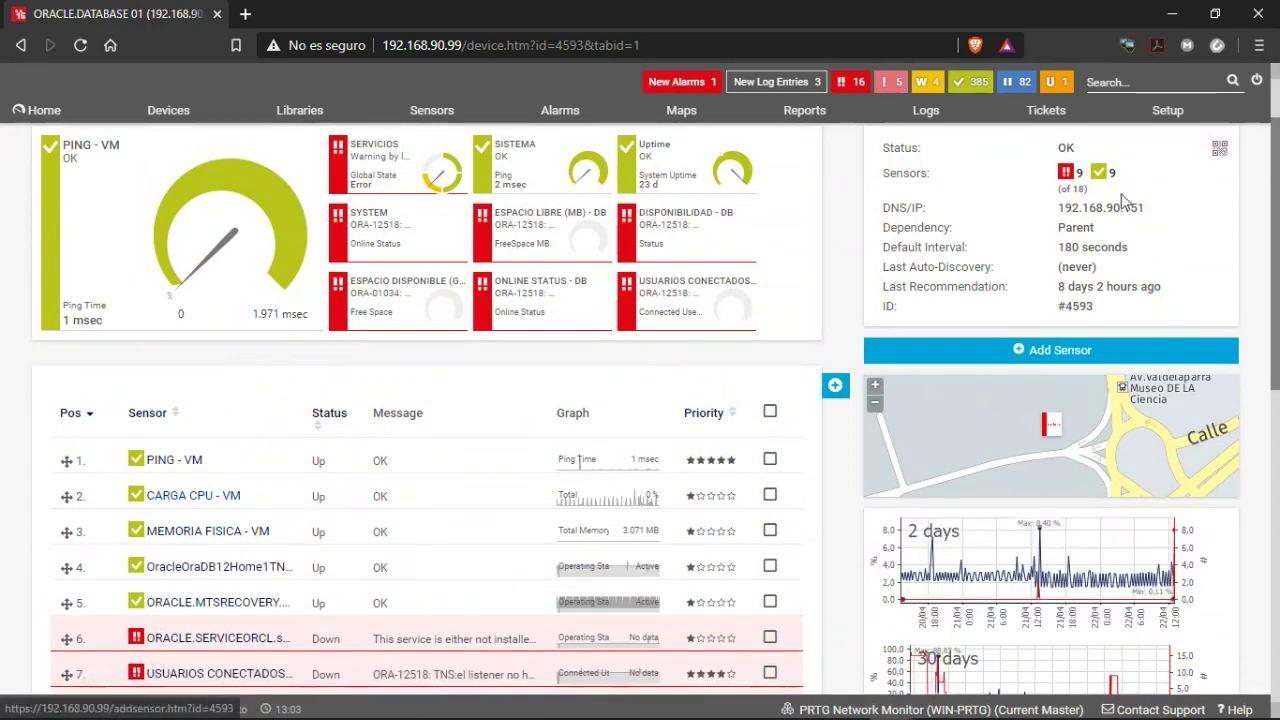
scroll(1190, 240, up, 2)
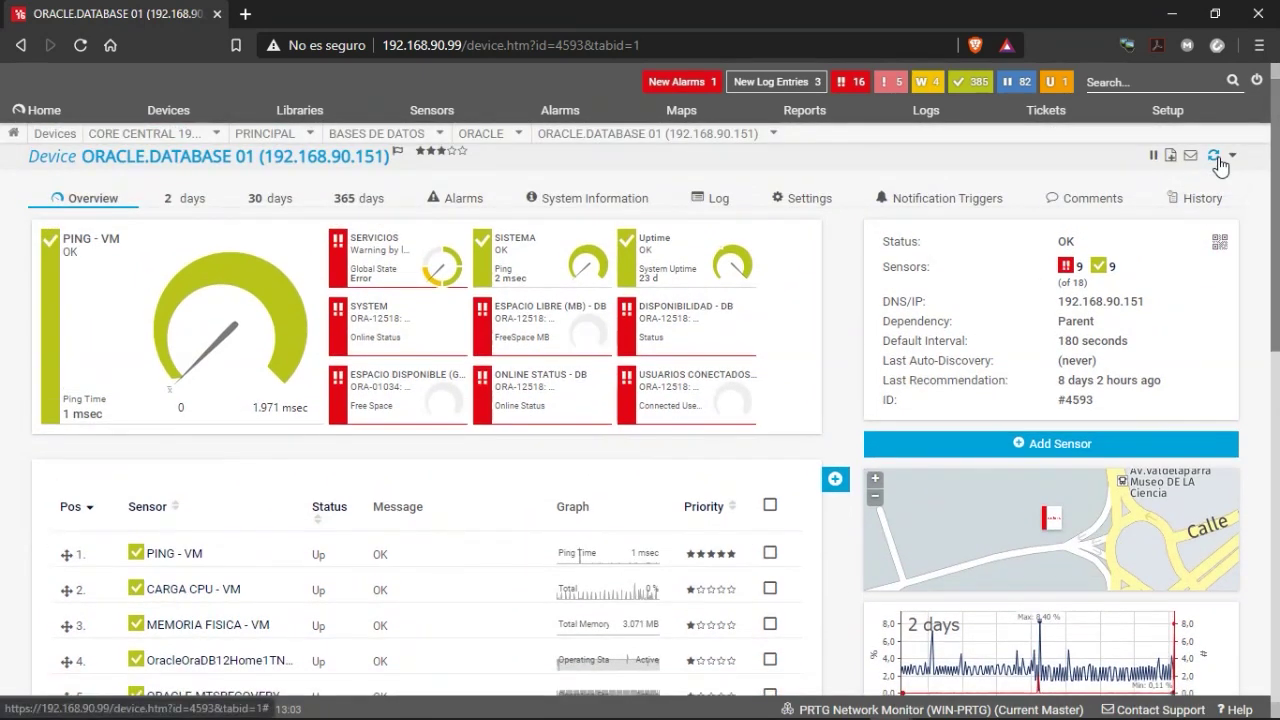
click(1214, 157)
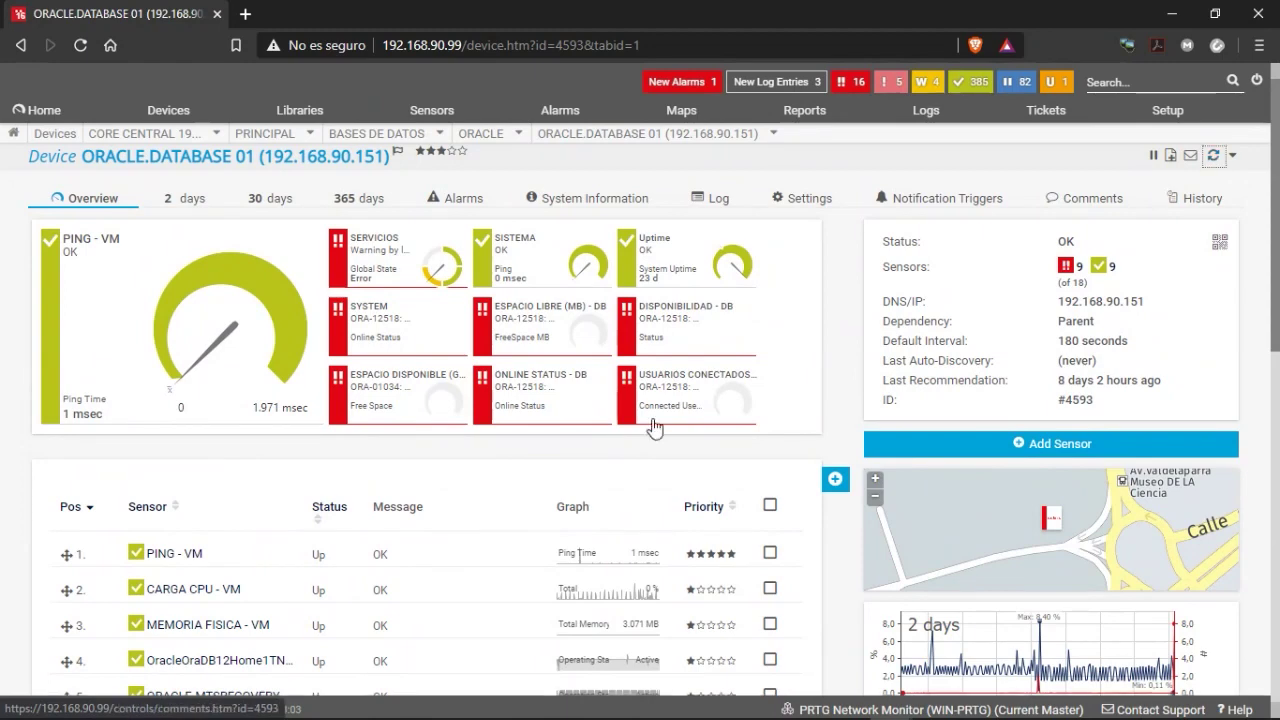
Rescan the ORACLE.SERVICEORCL, connected-users and ONLINE STATUS - DB sensors.
scroll(286, 395, down, 4)
right_click(193, 366)
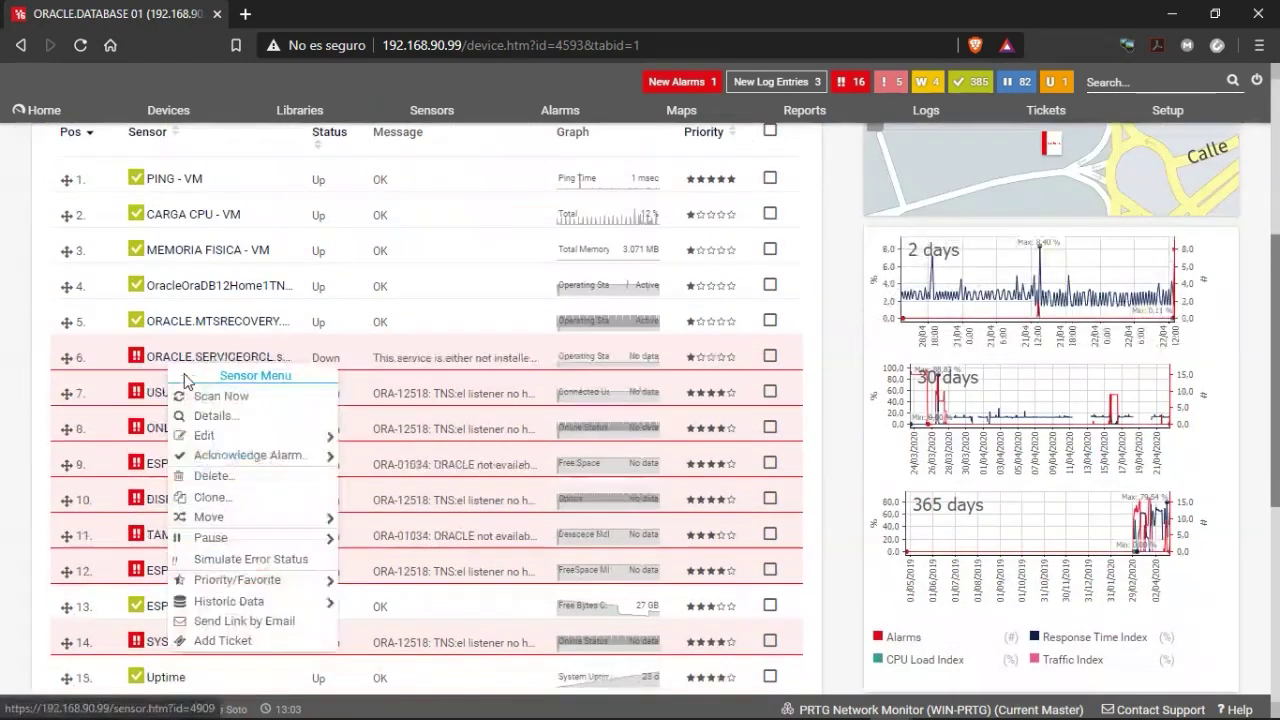
click(185, 397)
right_click(193, 404)
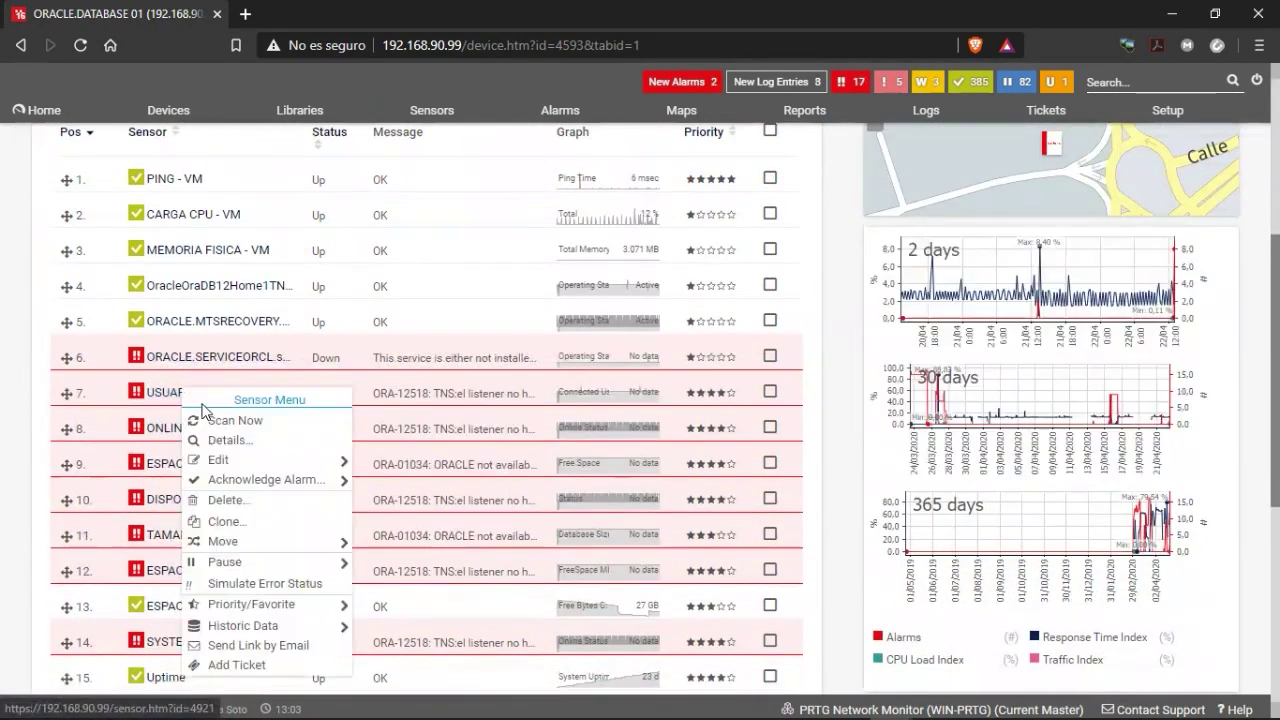
click(200, 434)
right_click(207, 433)
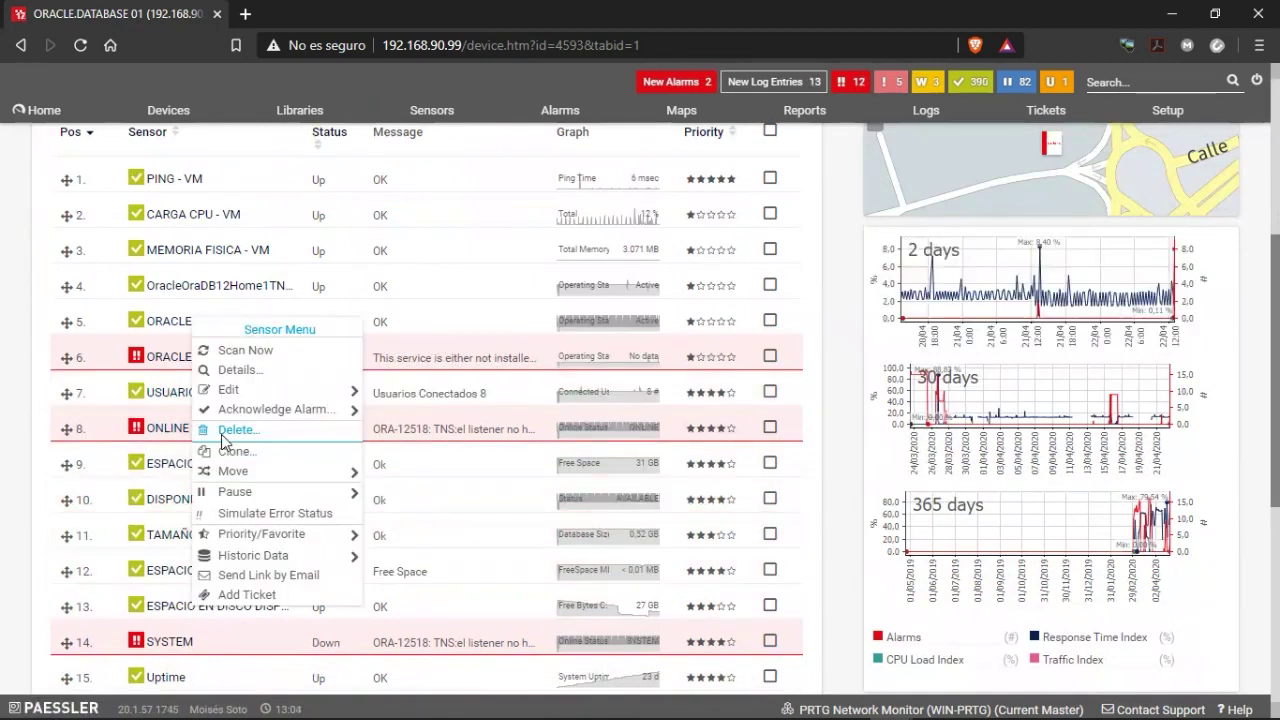
click(243, 350)
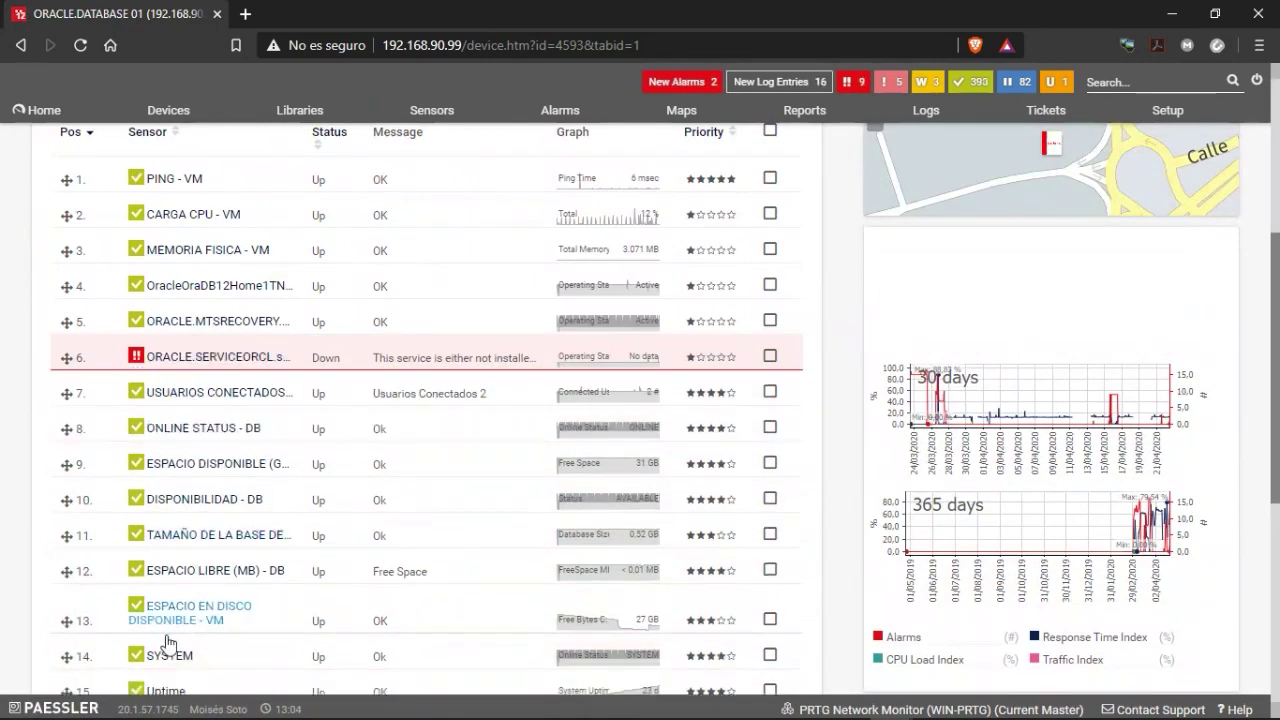
right_click(237, 368)
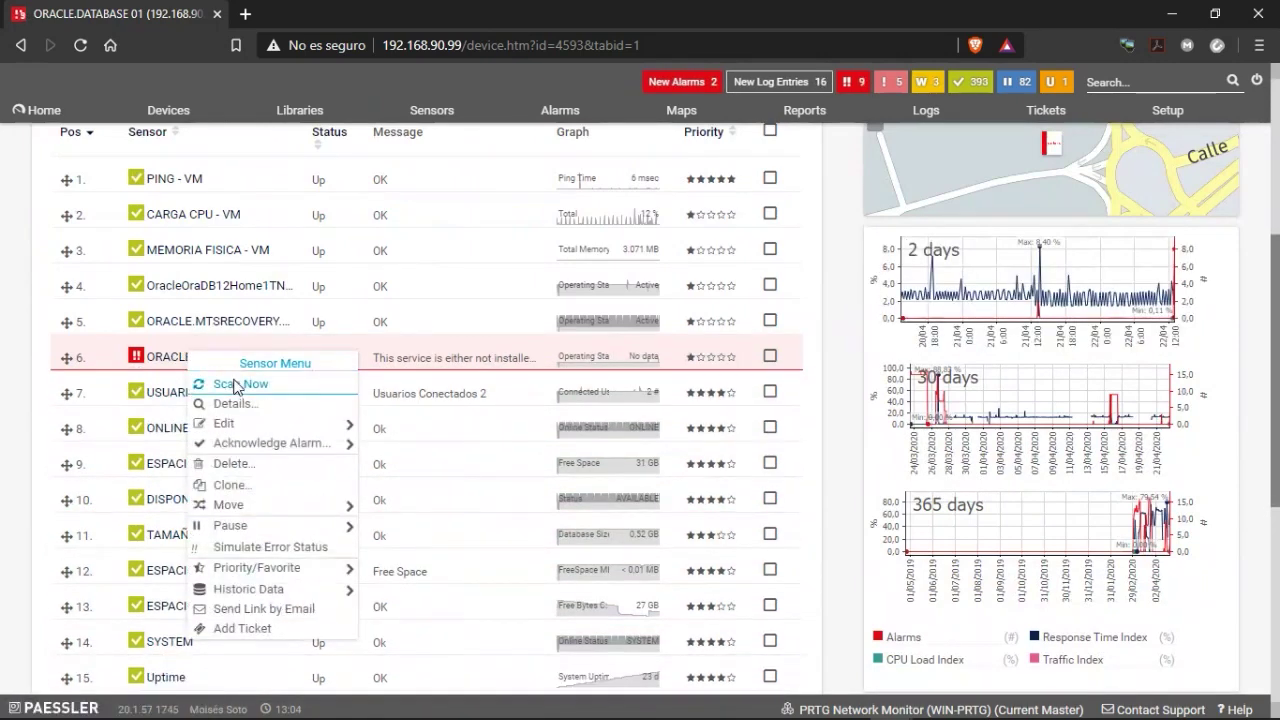
click(232, 384)
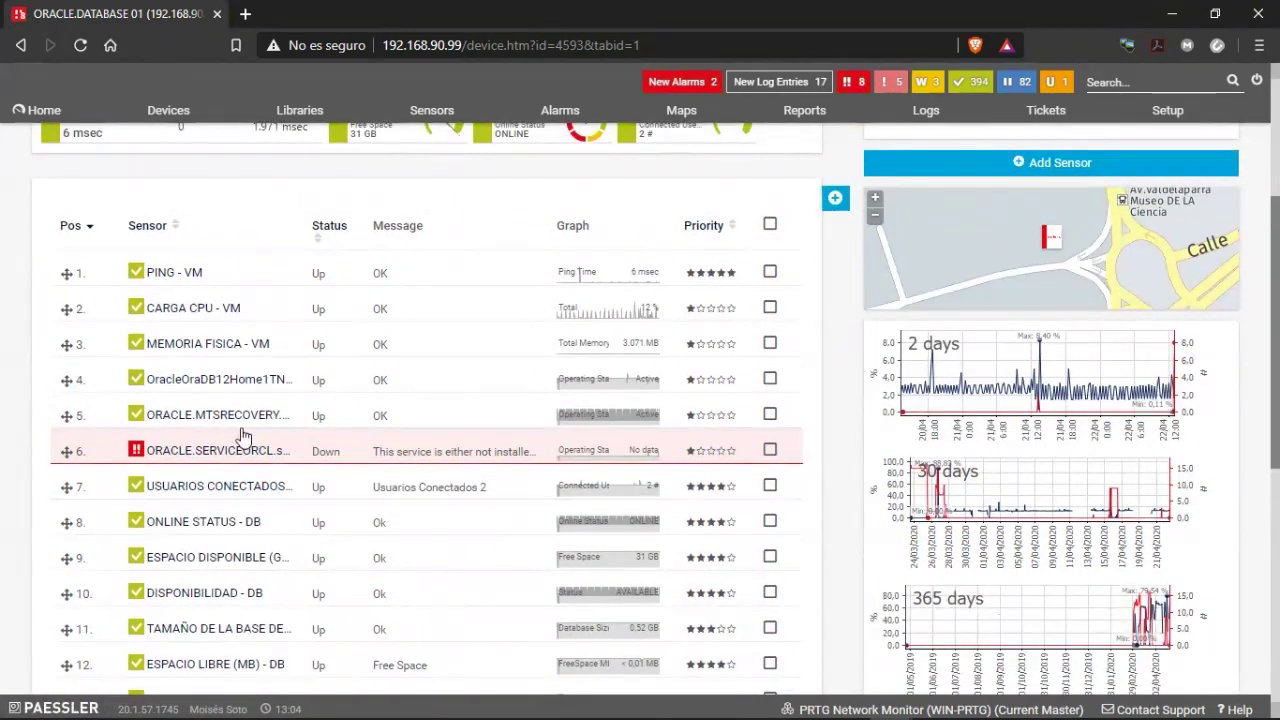
click(239, 428)
click(218, 411)
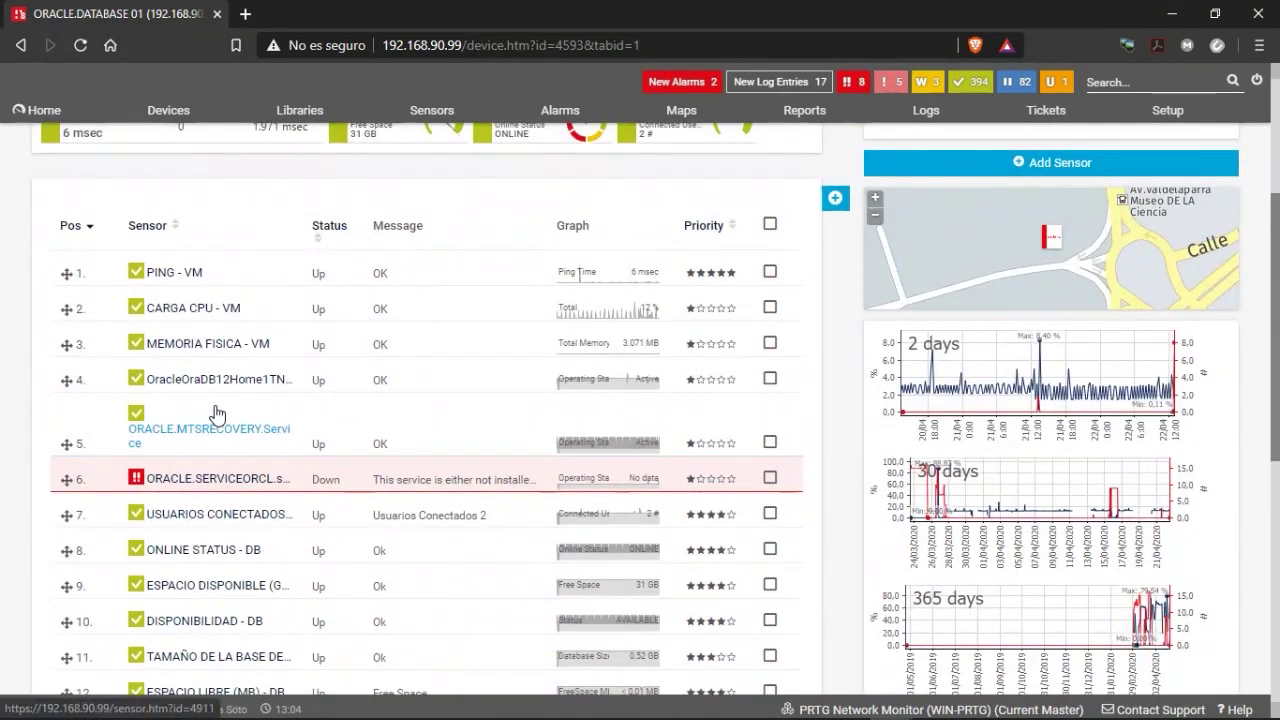
Review the refreshed list: 17 of 18 sensors OK, only SERVICIOS in error.
scroll(240, 417, up, 3)
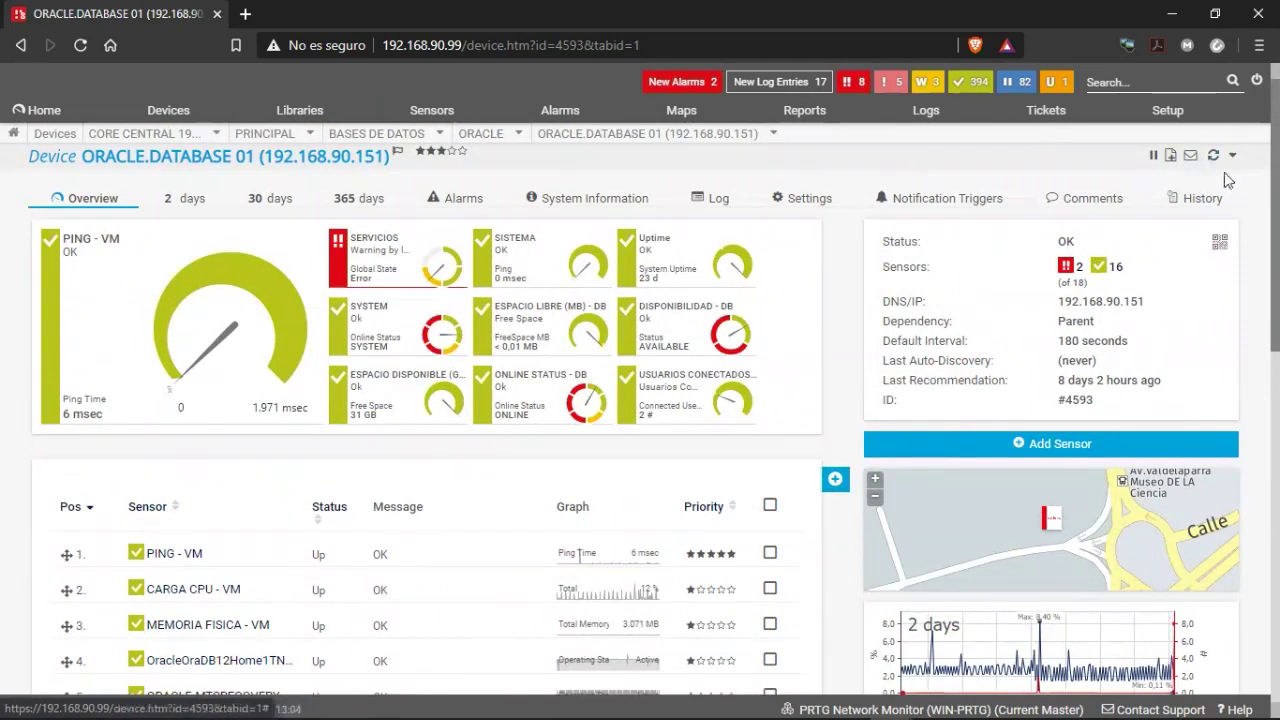
scroll(249, 531, down, 2)
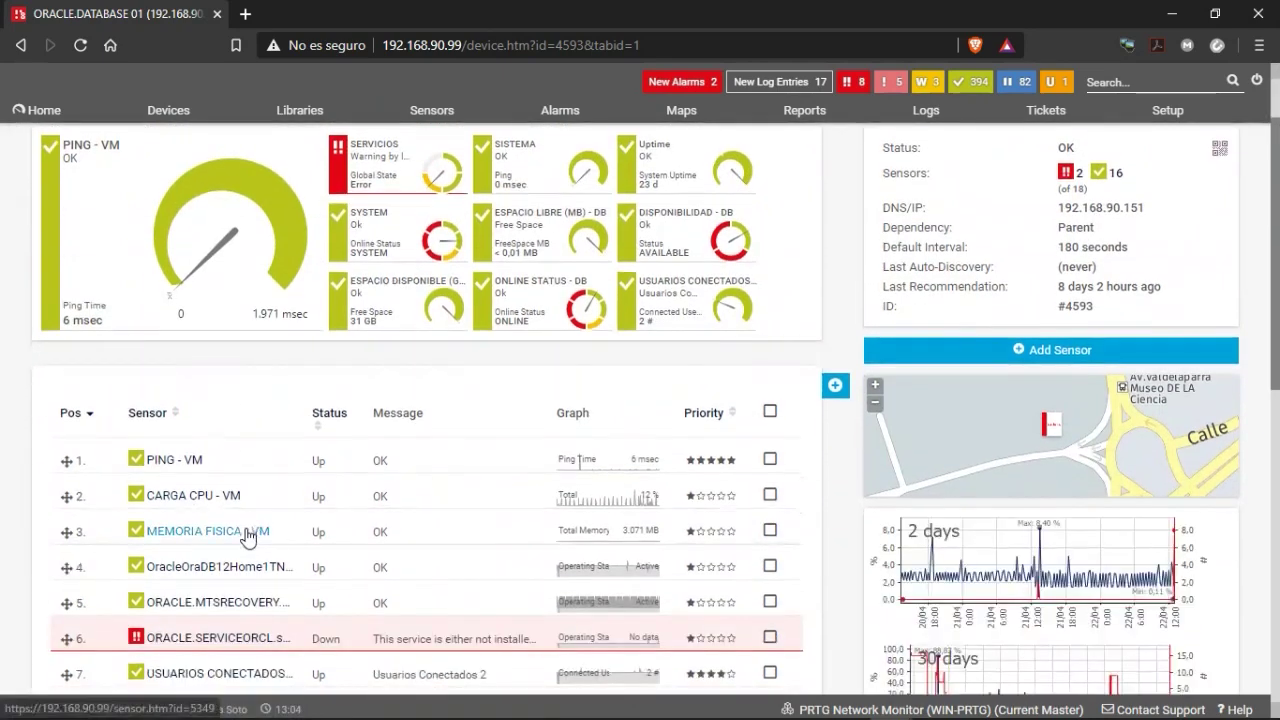
scroll(271, 557, up, 2)
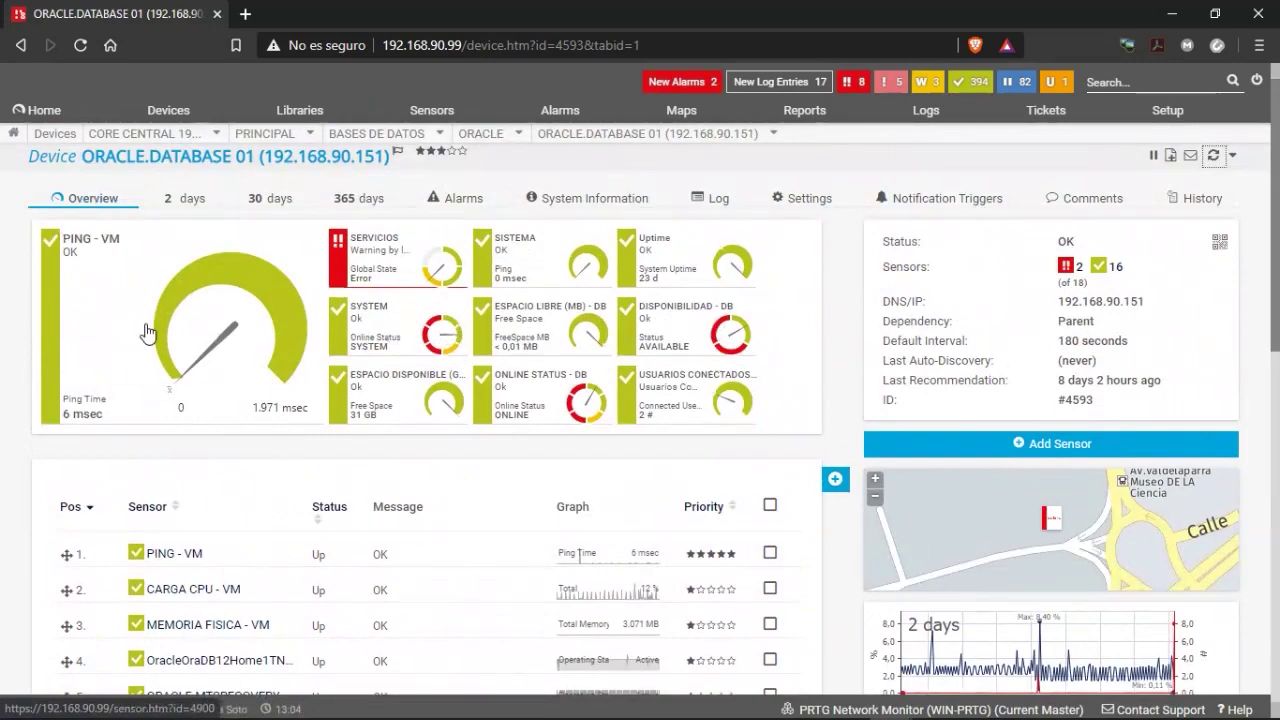
mouse_move(165, 331)
scroll(209, 506, down, 5)
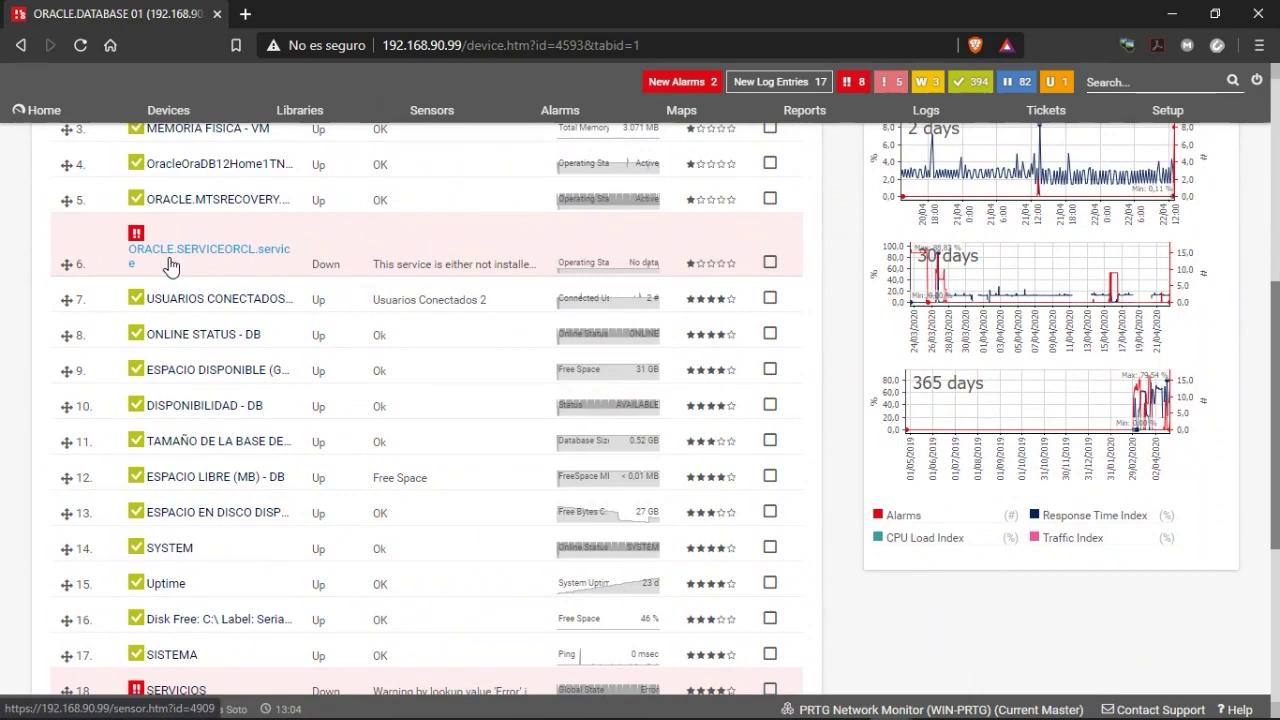
right_click(172, 263)
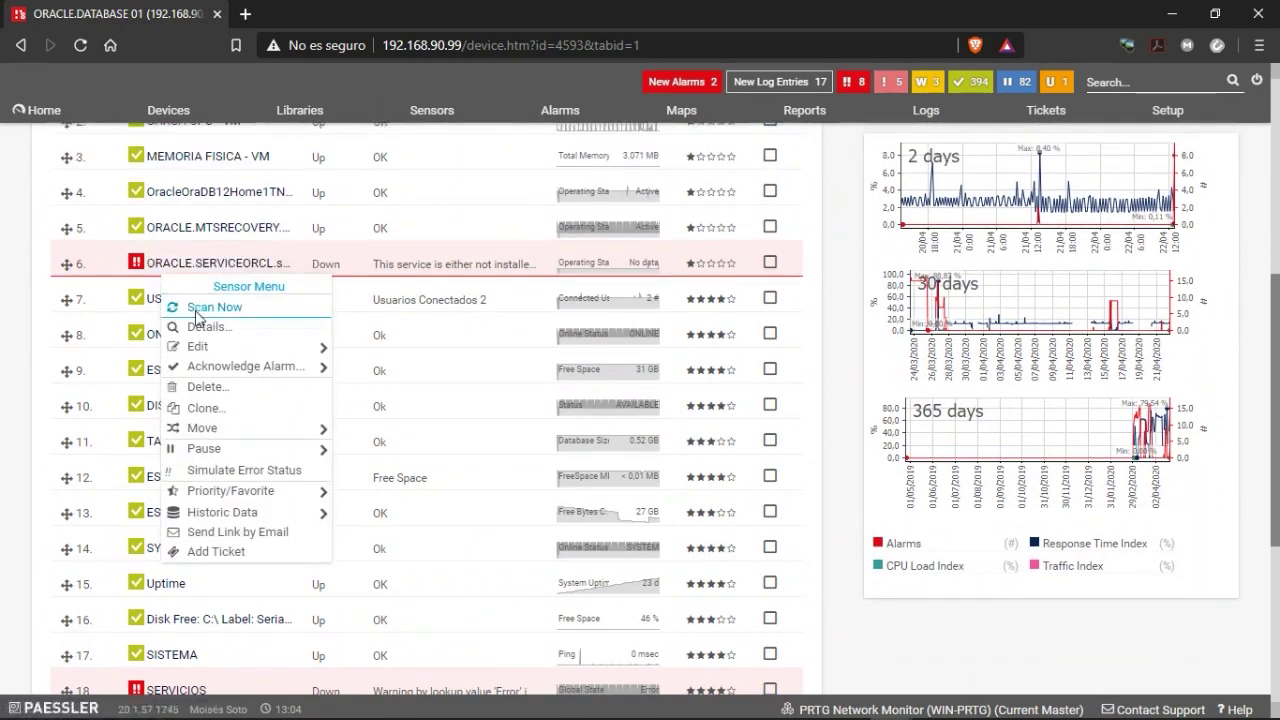
scroll(180, 300, up, 5)
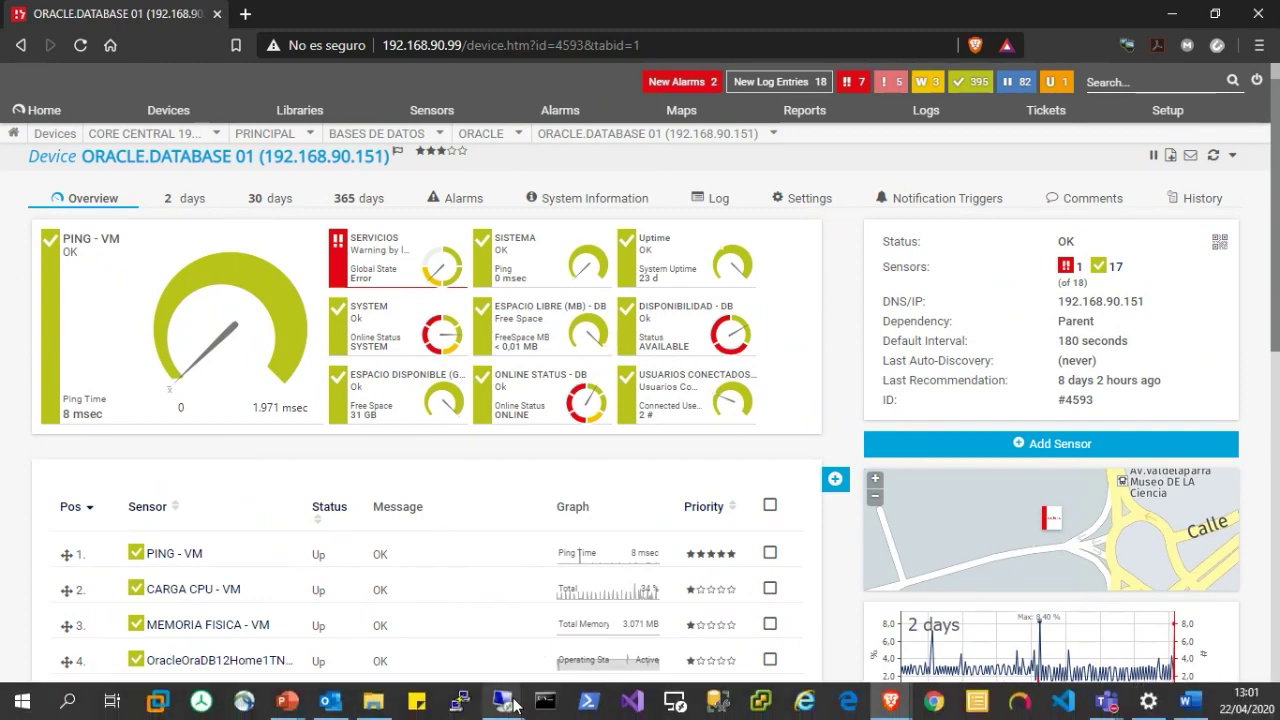
Restart the OracleOraDB12Home1TNSListener service on 192.168.90.151, leaving it stopped, and return to PRTG.
click(514, 701)
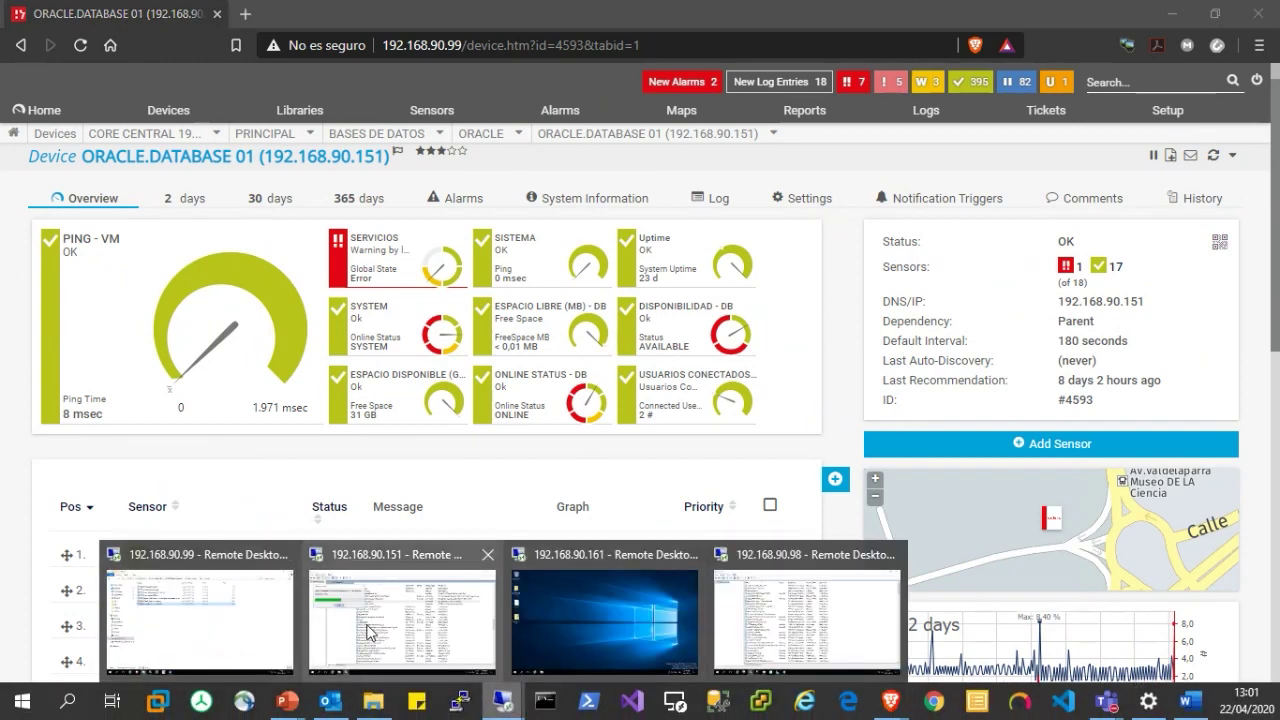
click(372, 631)
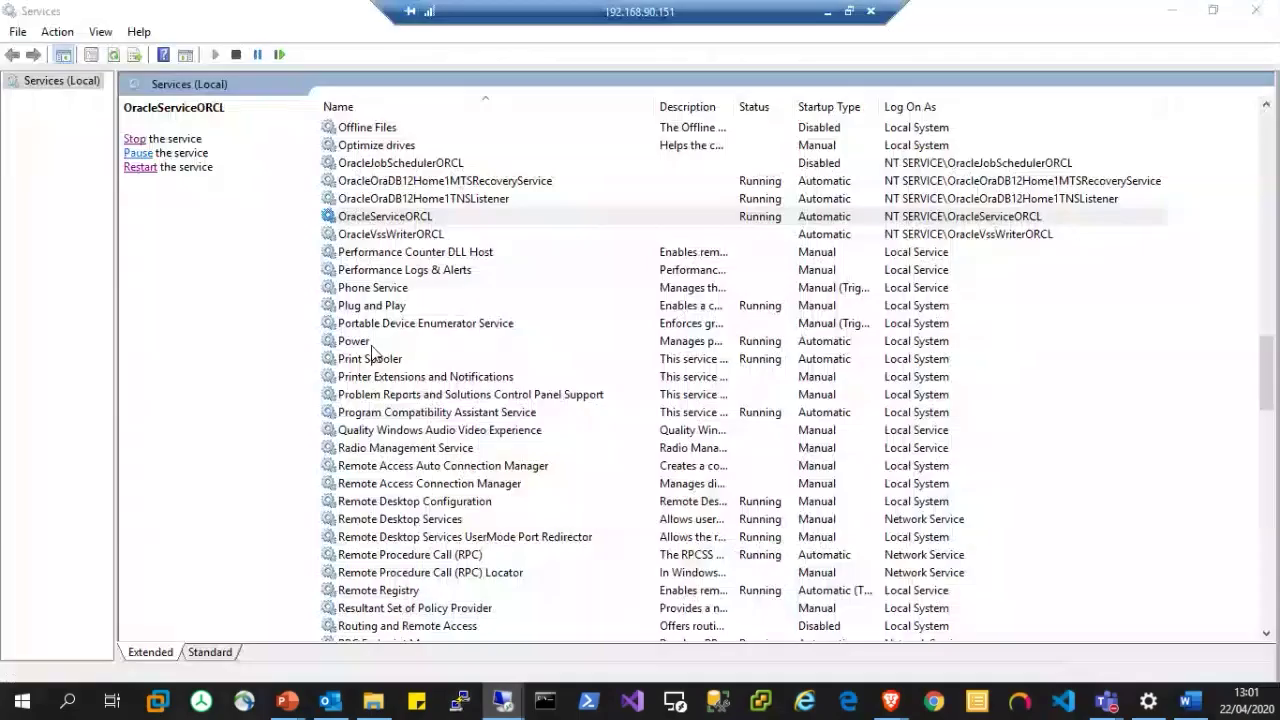
click(421, 199)
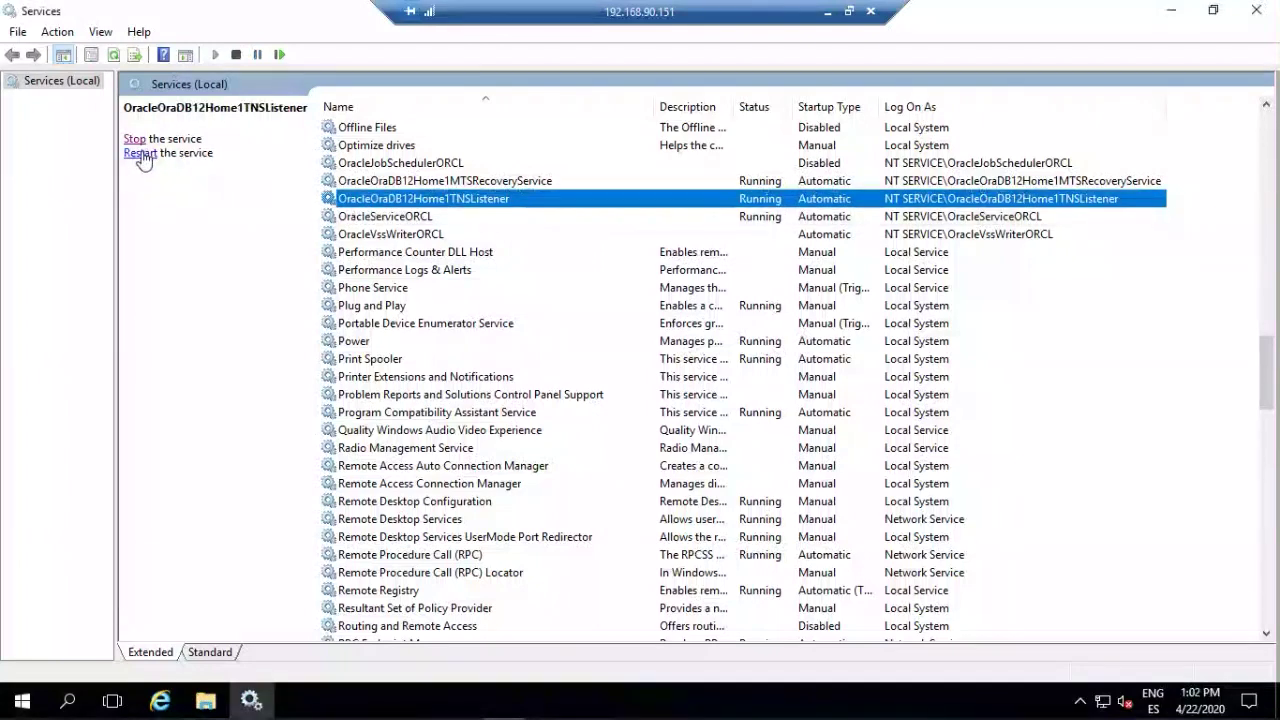
click(140, 152)
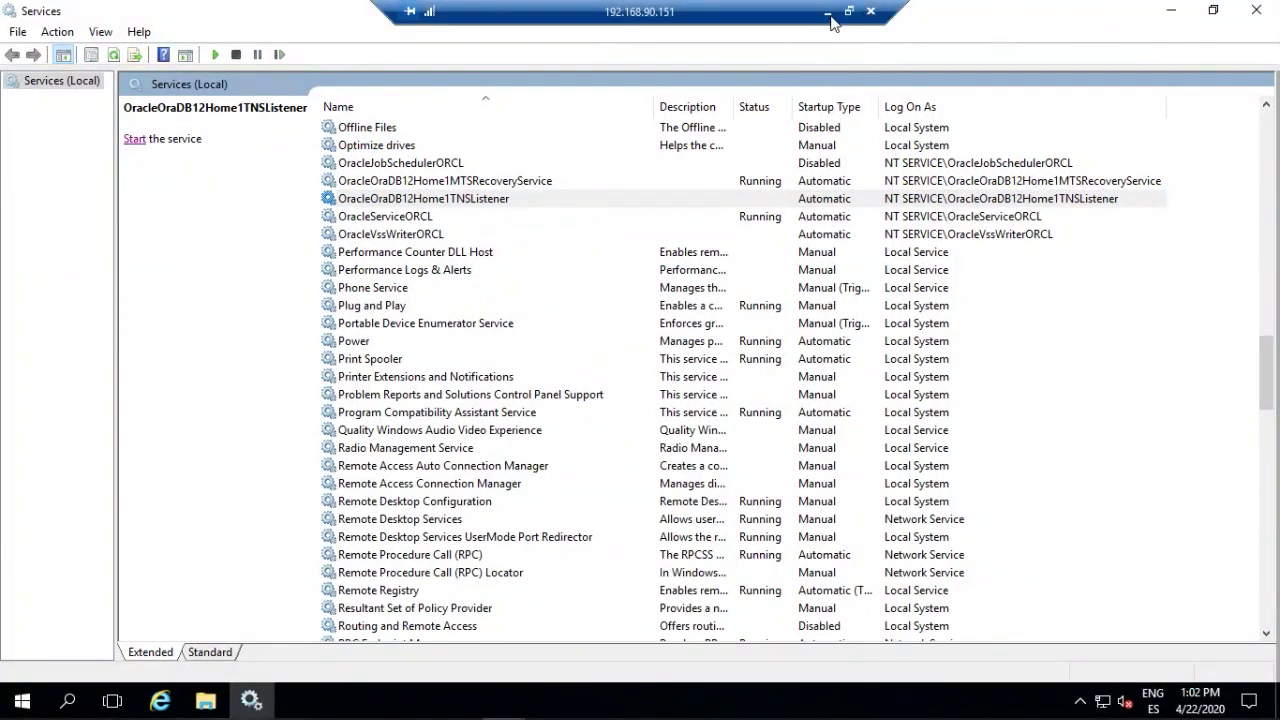
click(829, 14)
scroll(532, 576, down, 2)
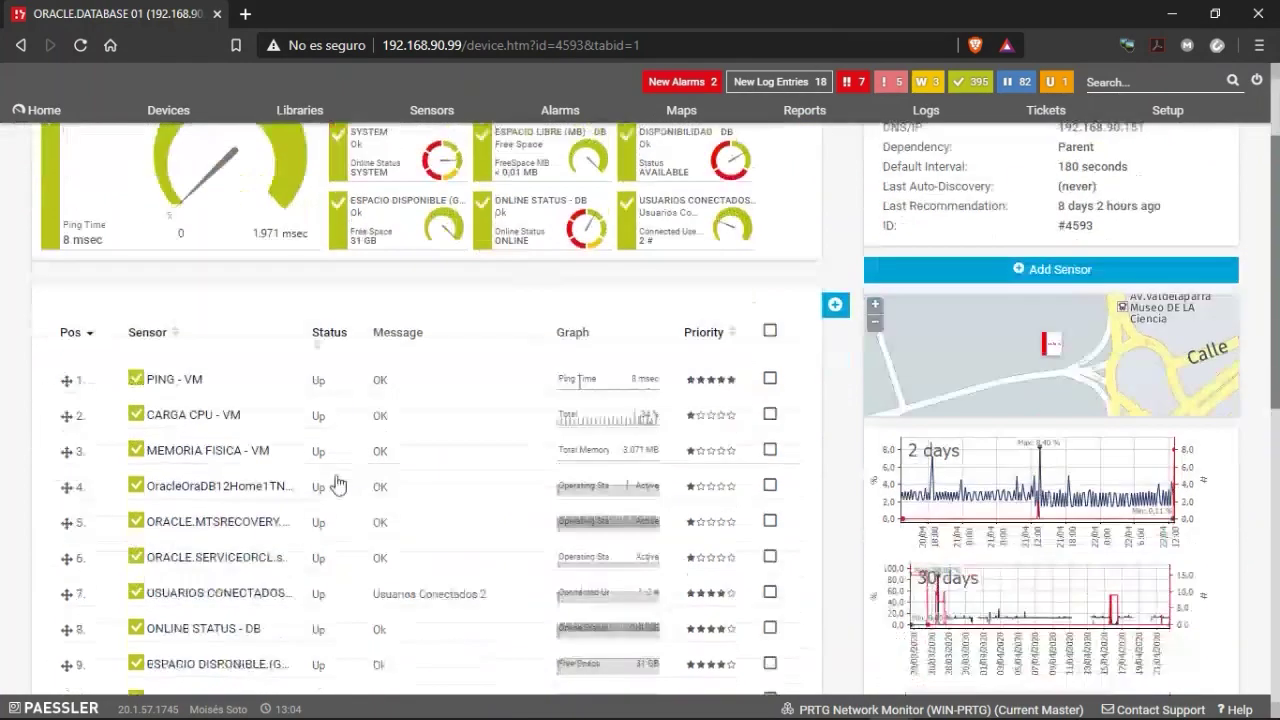
Run Scan Now repeatedly on the TNS listener sensor, then rescan the whole device.
right_click(170, 500)
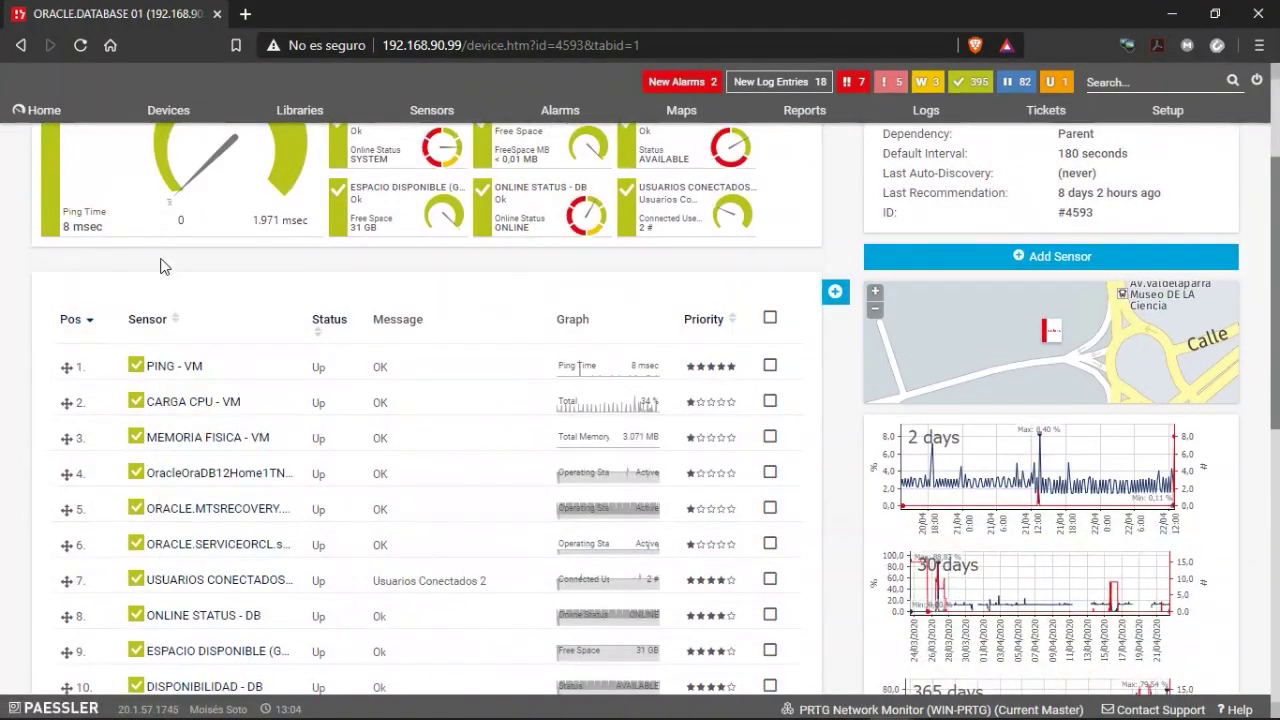
right_click(170, 493)
mouse_move(205, 413)
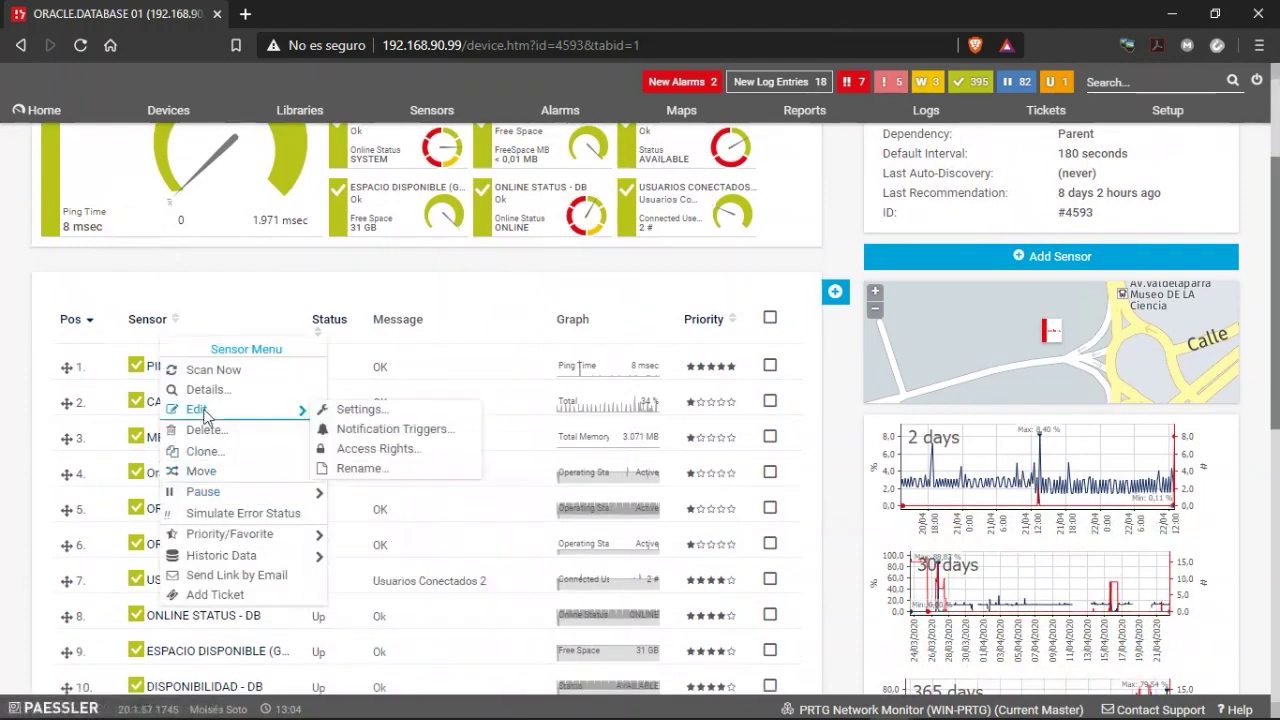
click(200, 370)
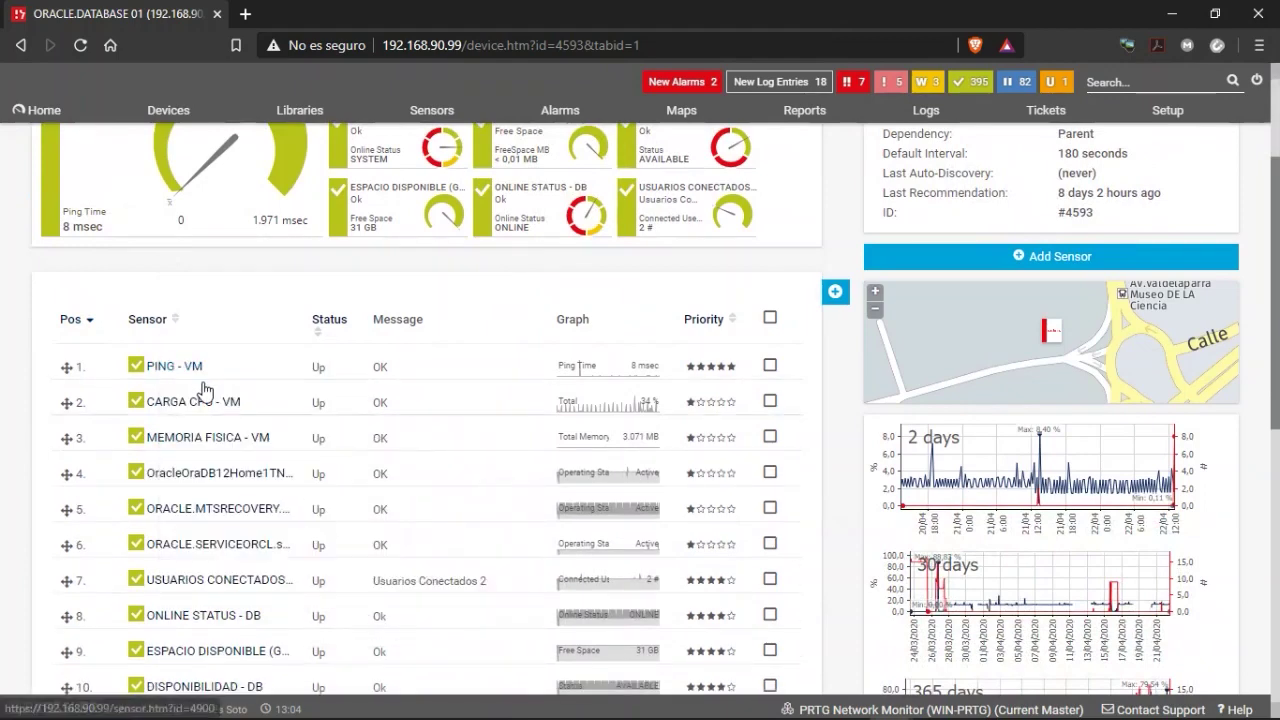
right_click(173, 527)
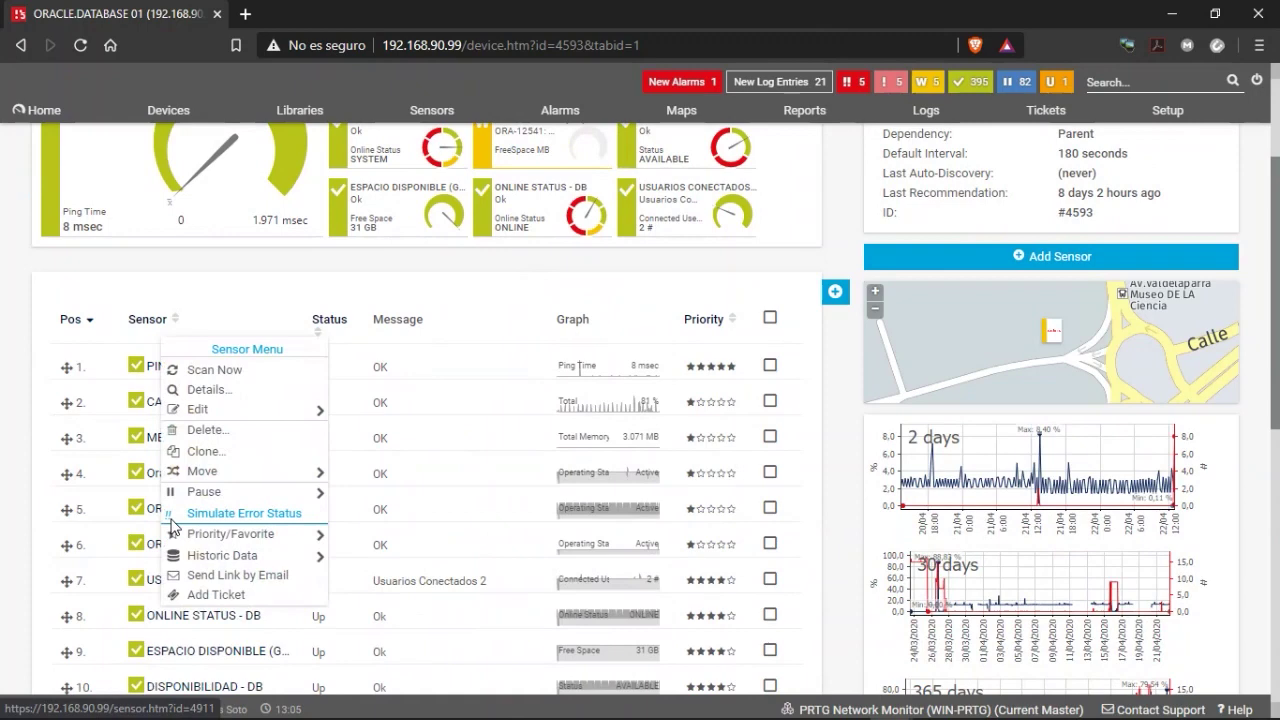
click(203, 370)
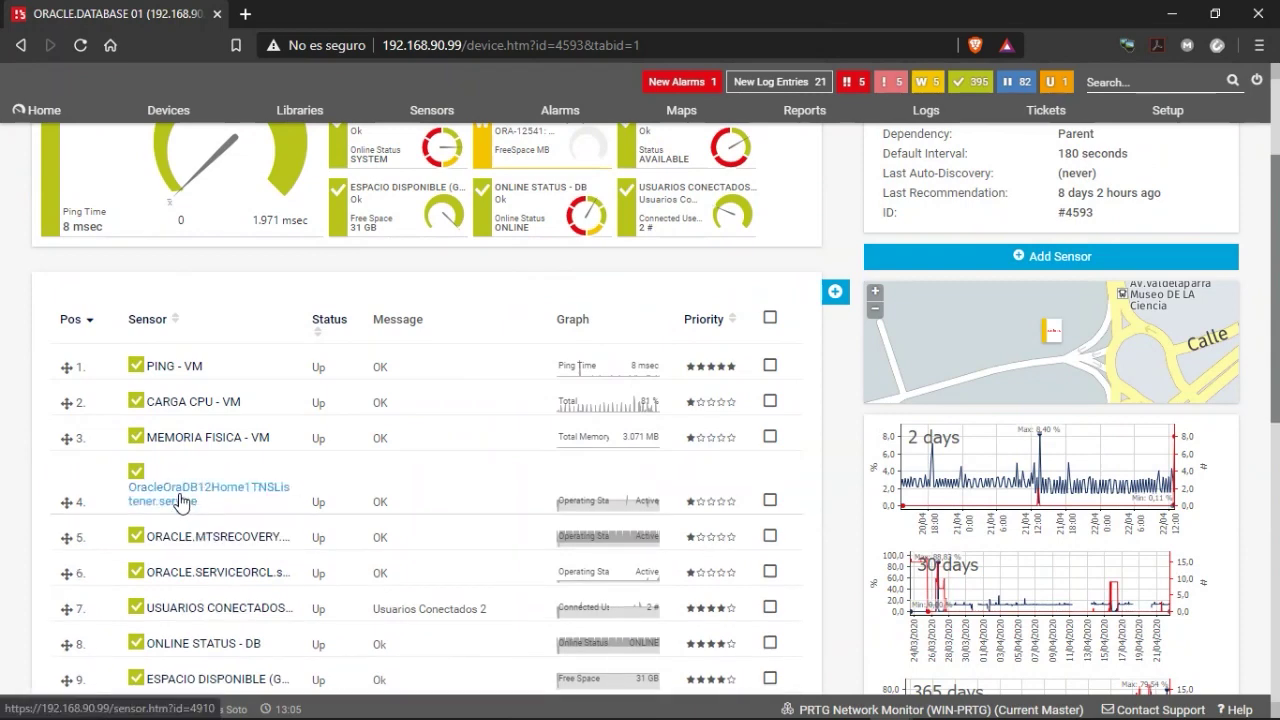
right_click(180, 500)
click(218, 371)
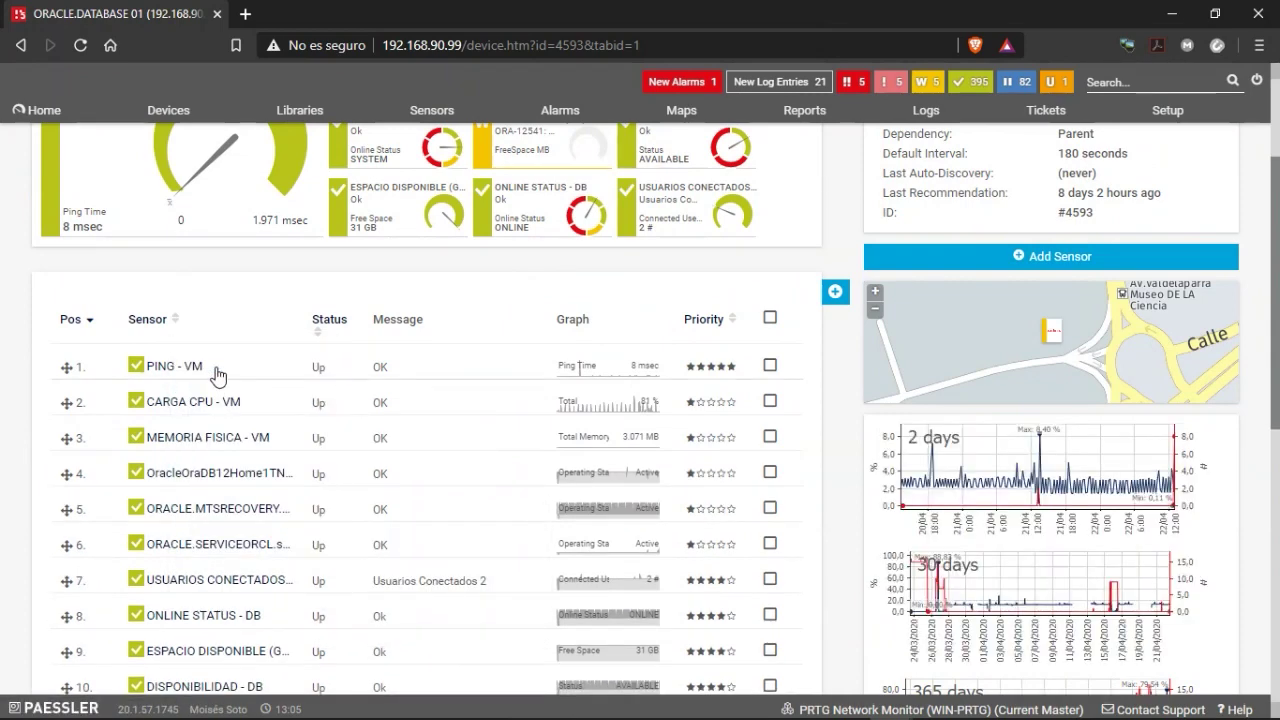
scroll(400, 335, up, 2)
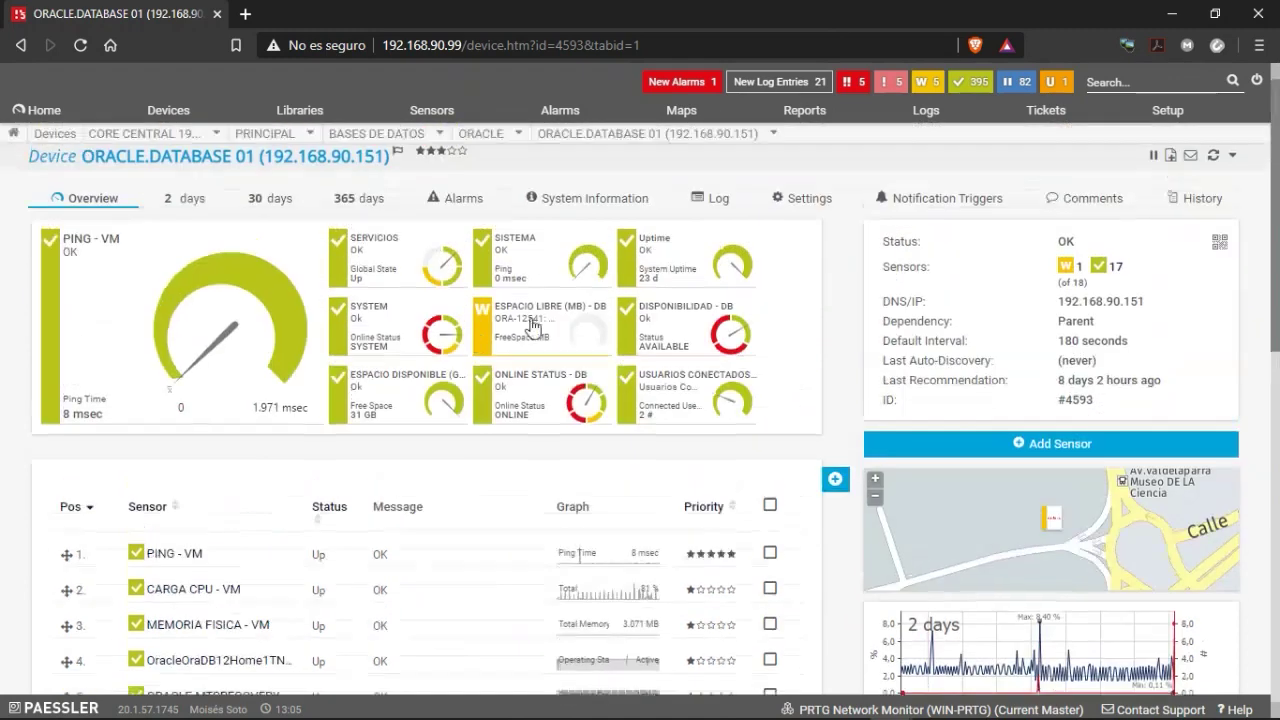
click(1215, 157)
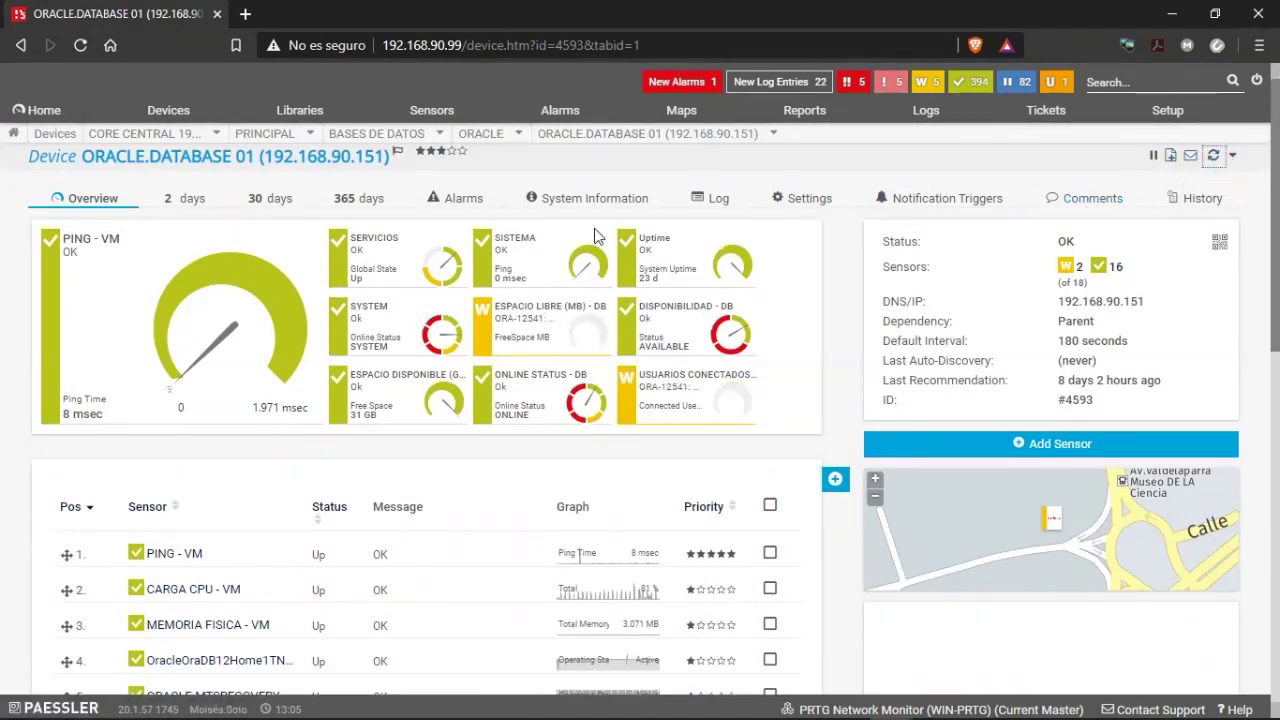
Scan the TNS listener sensor again and open the OracleOraDB12Home1TNSListener.service sensor page.
scroll(289, 420, down, 4)
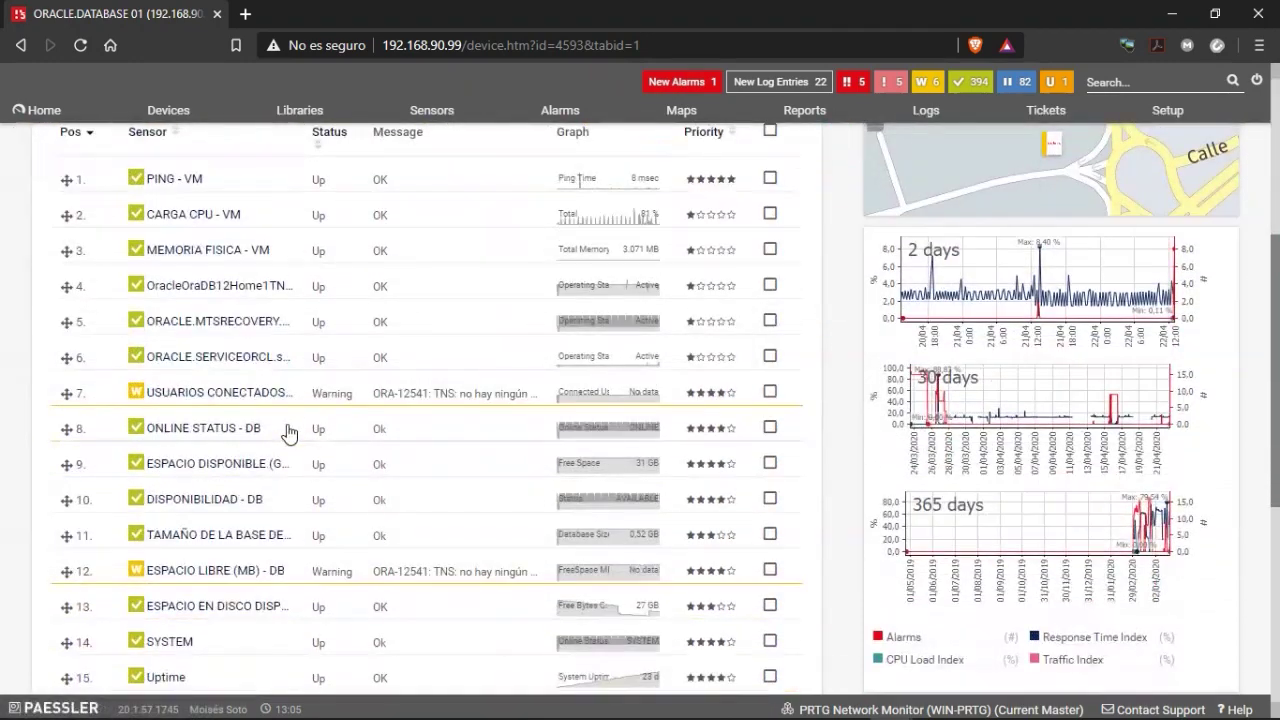
scroll(243, 425, up, 2)
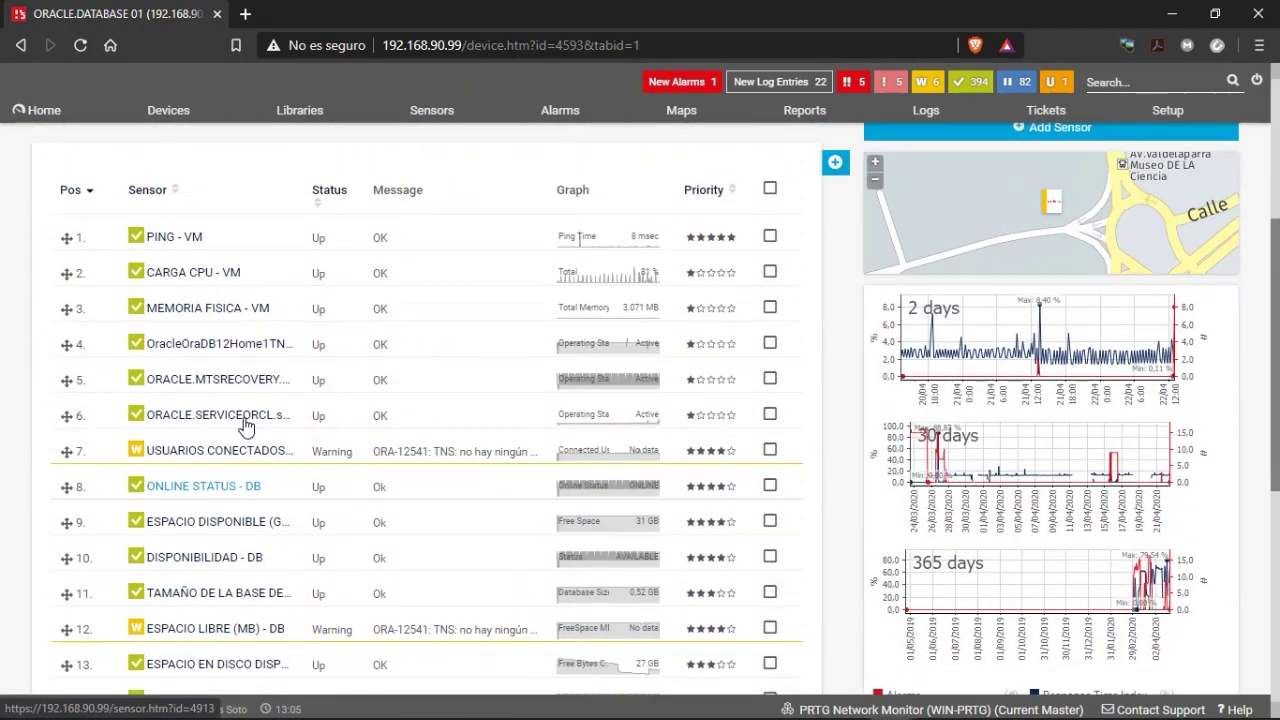
scroll(235, 445, down, 1)
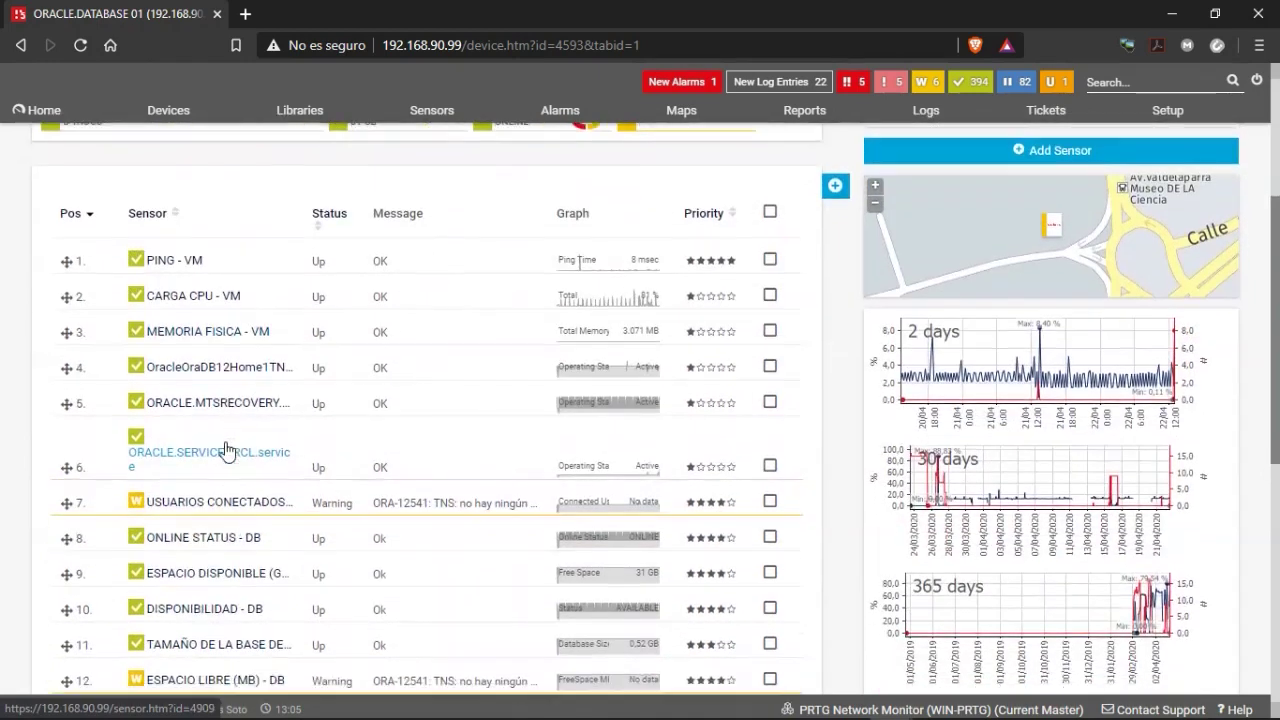
scroll(228, 450, down, 1)
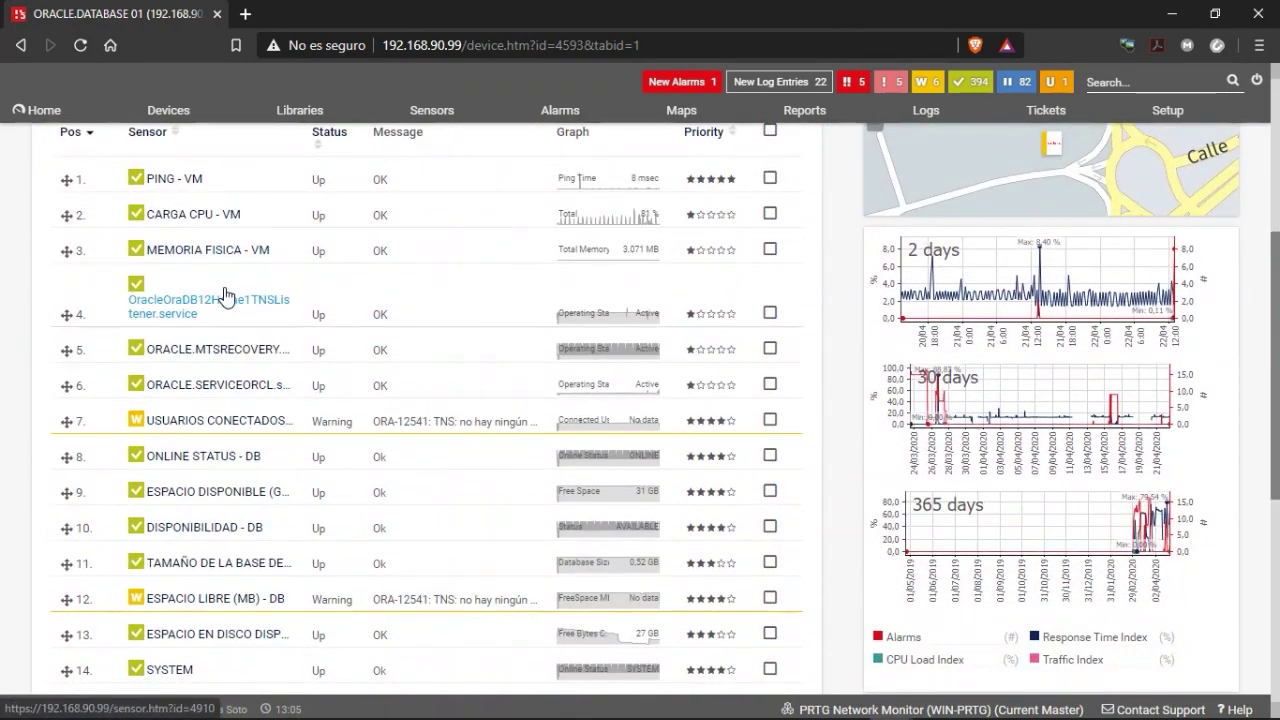
right_click(222, 290)
click(264, 318)
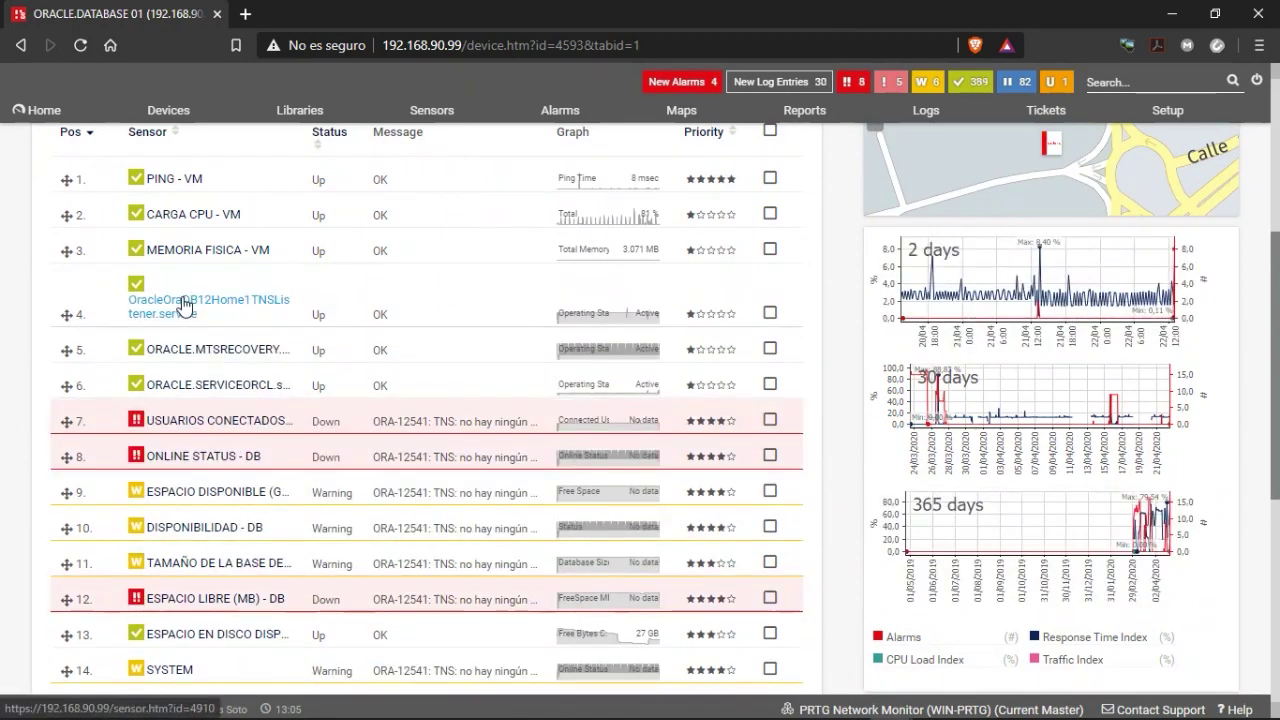
right_click(184, 300)
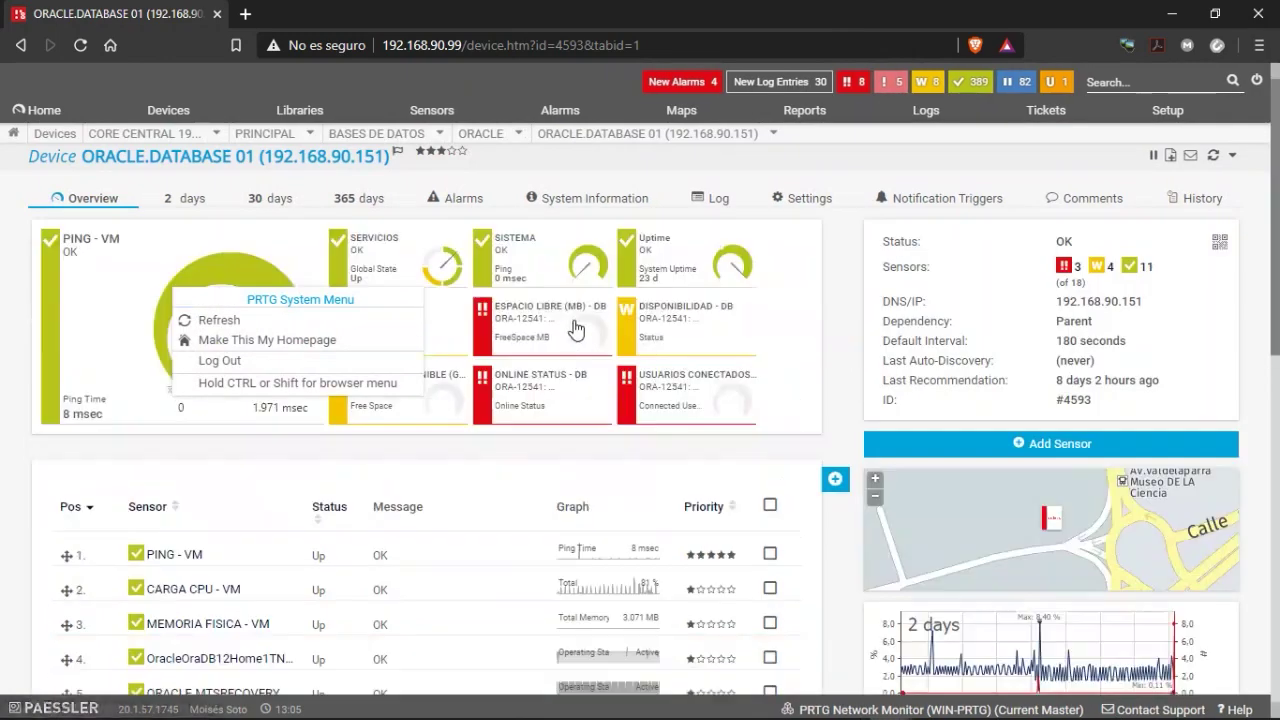
scroll(80, 437, down, 3)
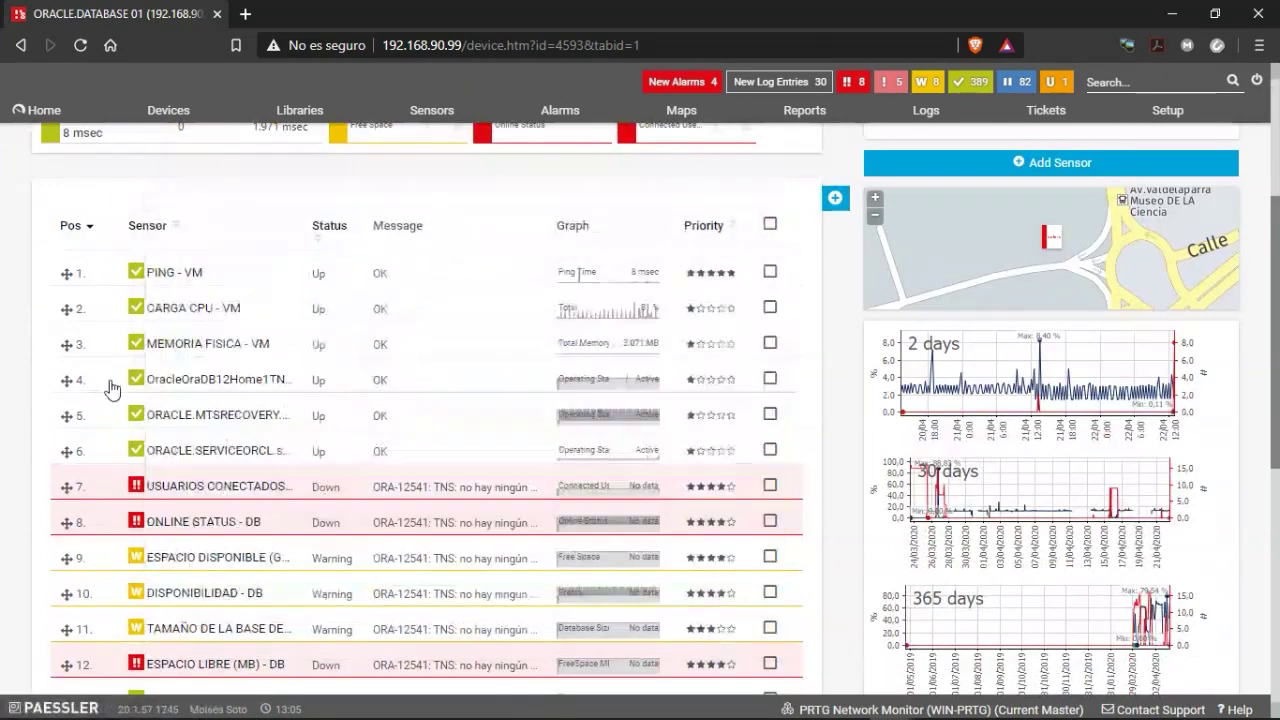
right_click(175, 384)
click(192, 407)
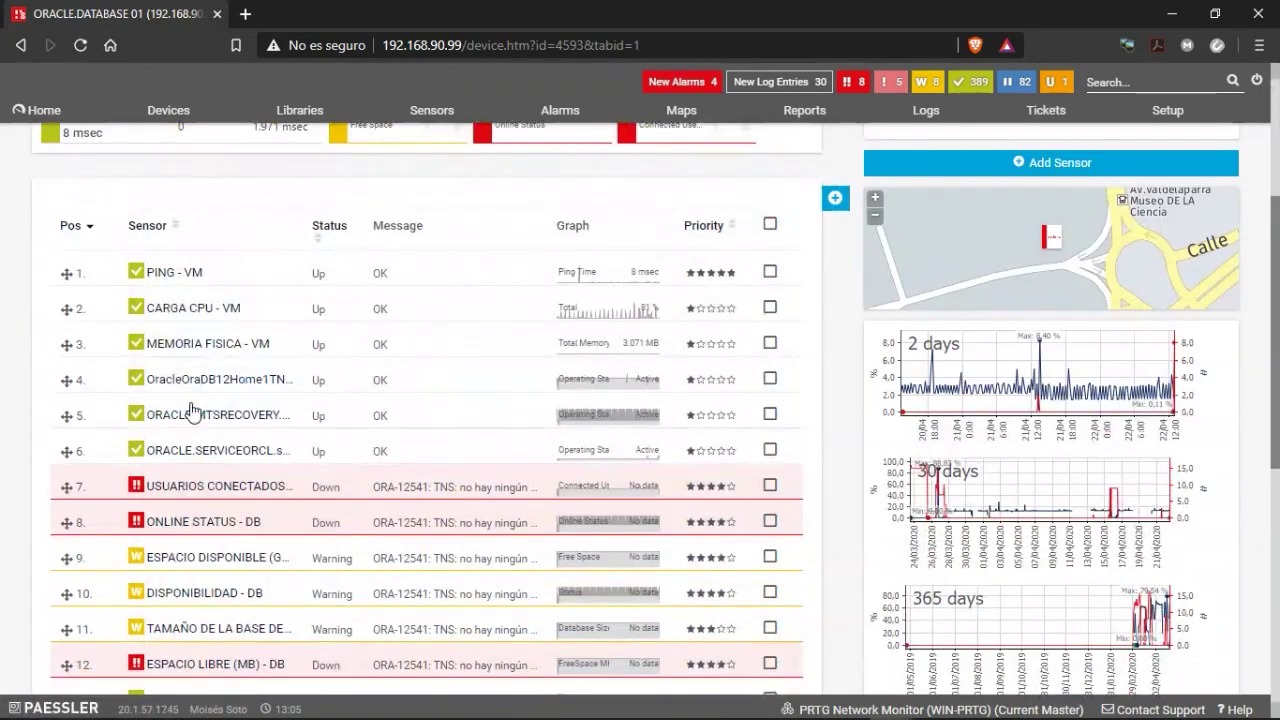
scroll(208, 410, up, 3)
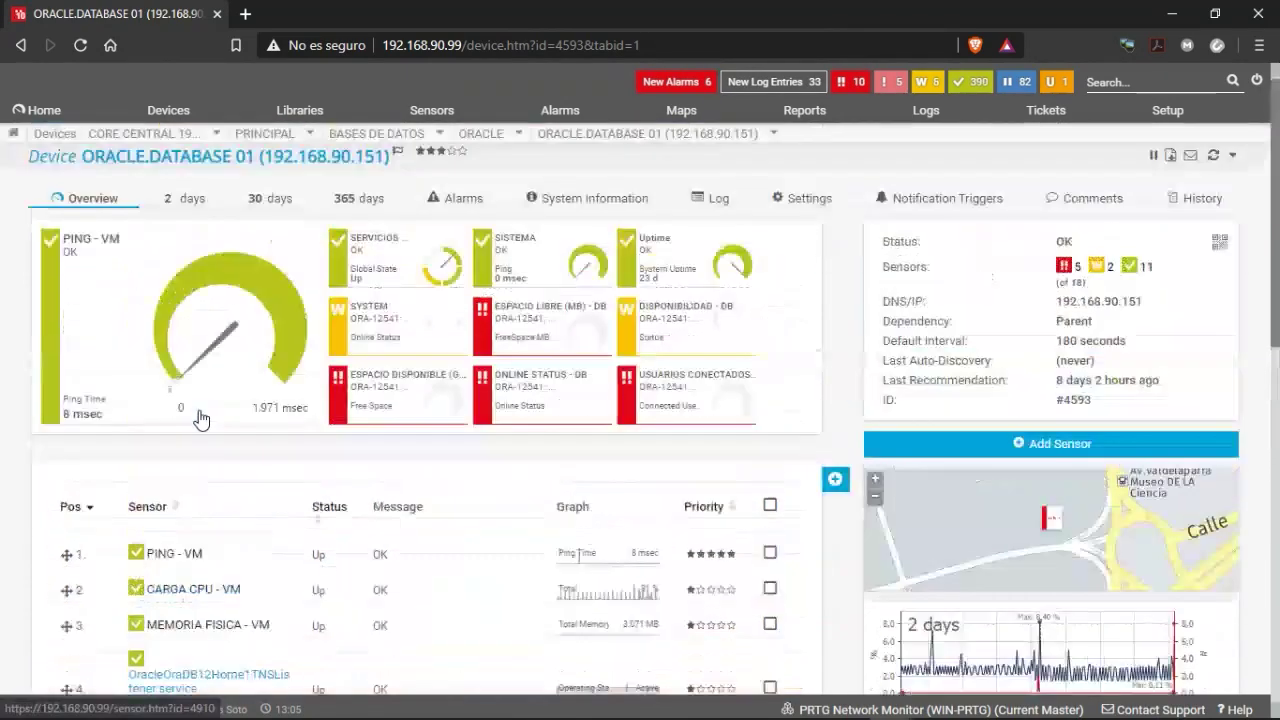
scroll(343, 463, down, 1)
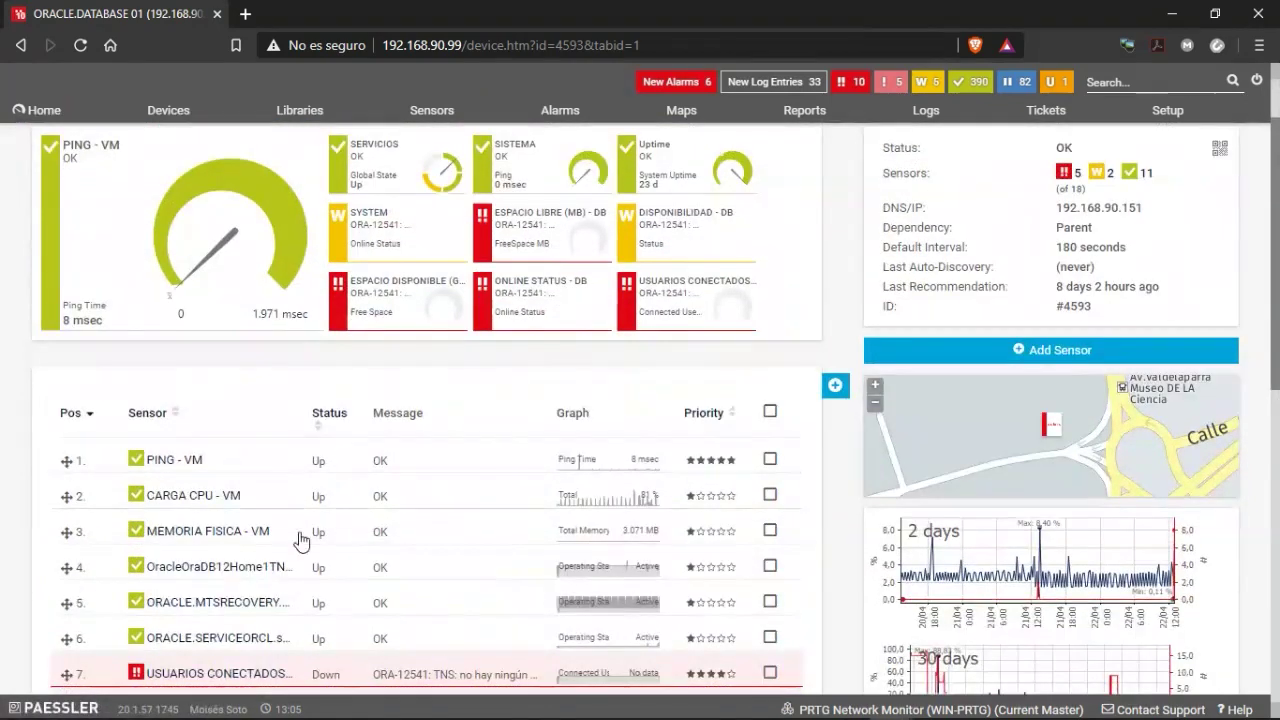
click(224, 594)
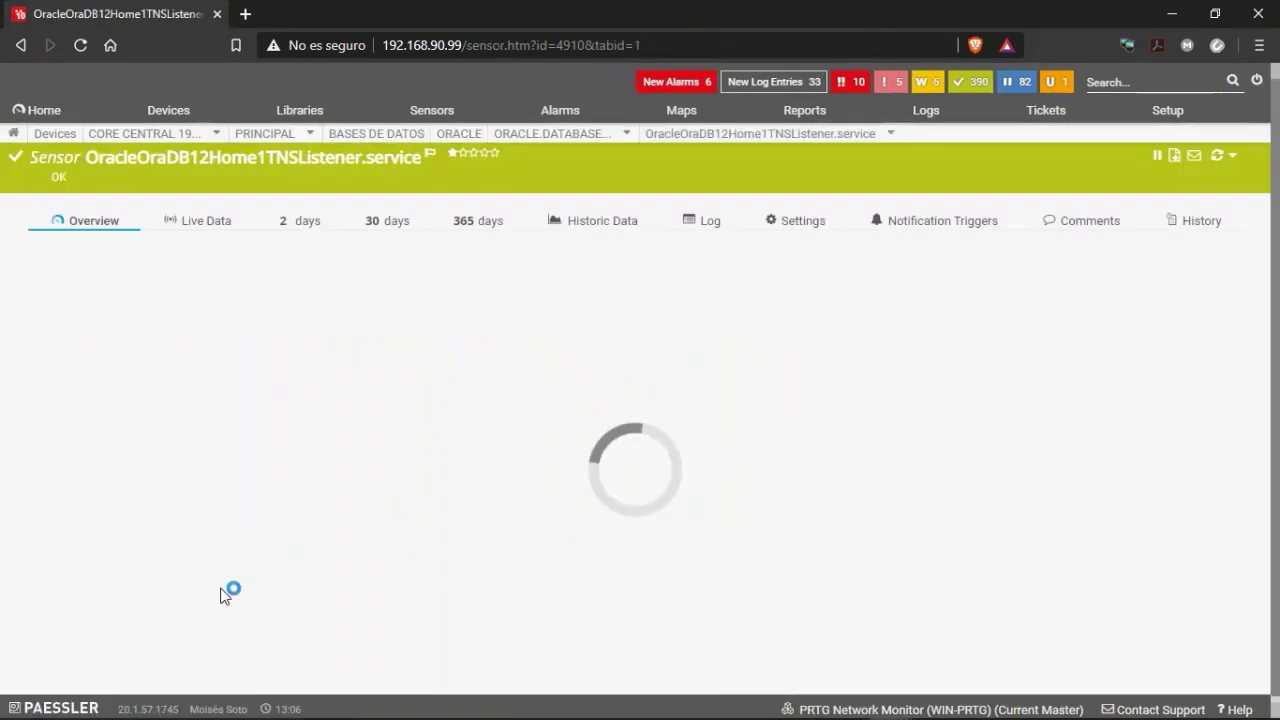
Rescan the listener sensor, reload to see it Down, and list all Down sensors.
click(1217, 156)
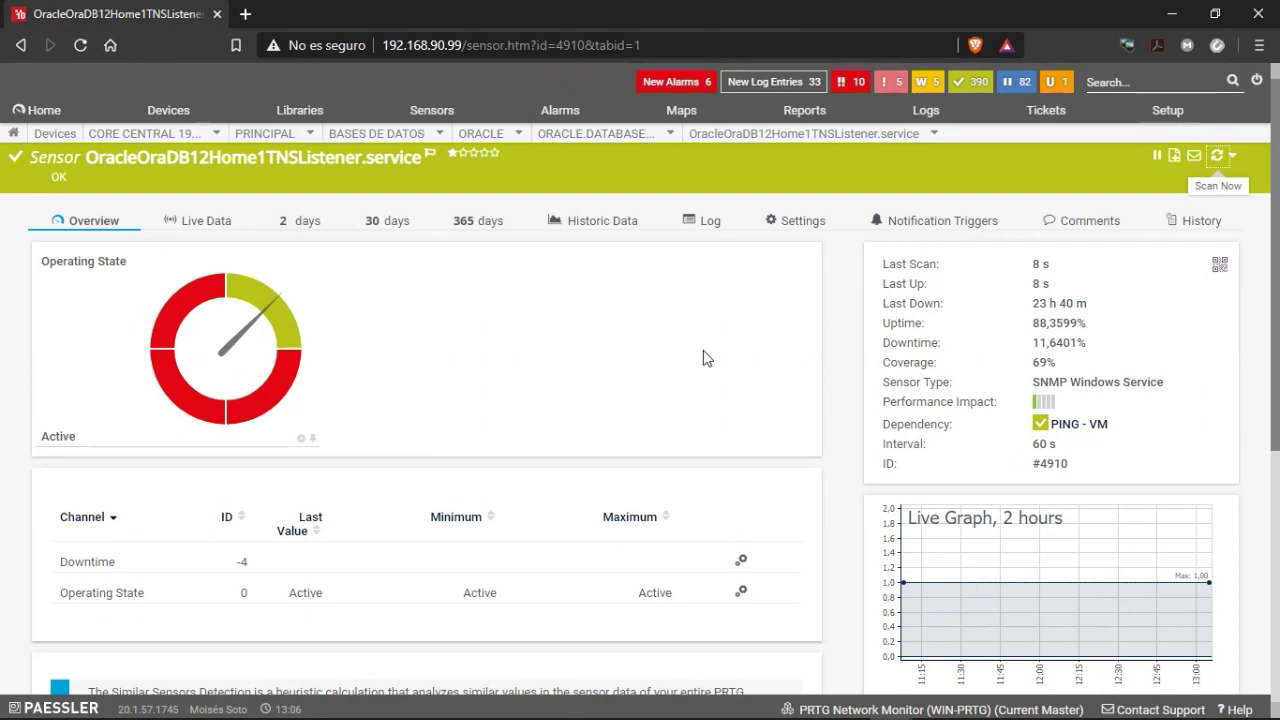
click(80, 46)
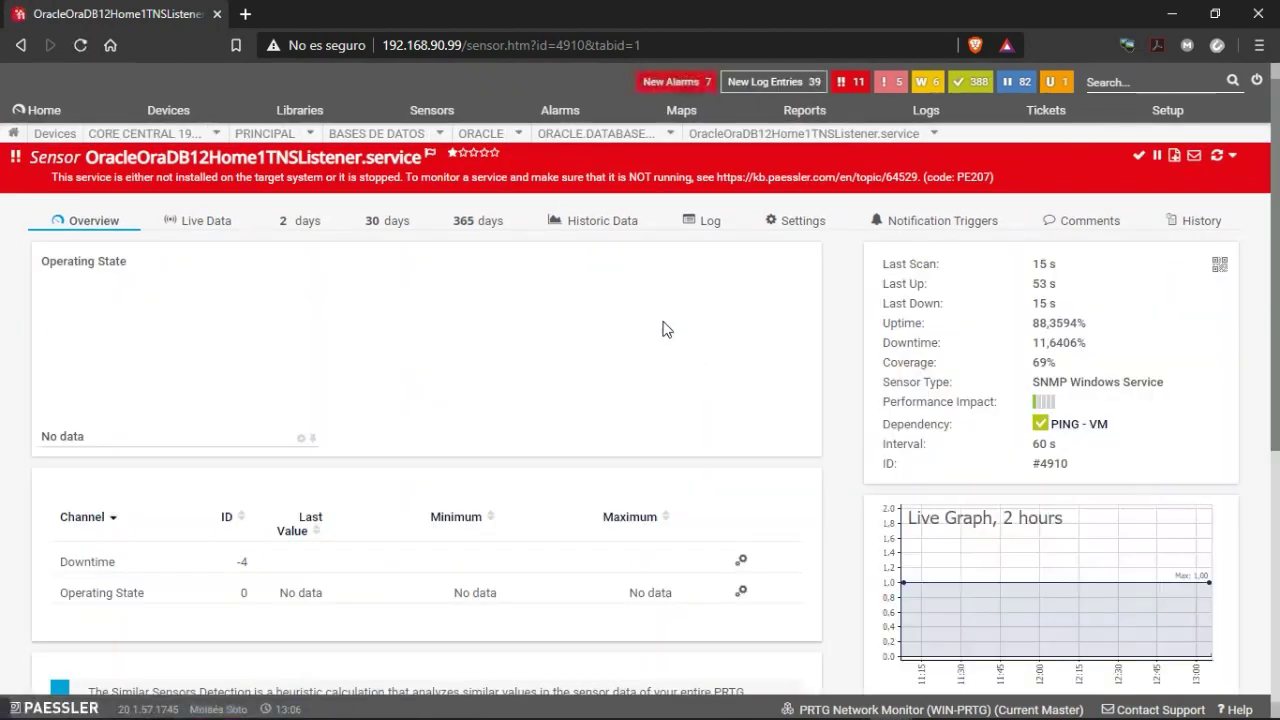
click(848, 83)
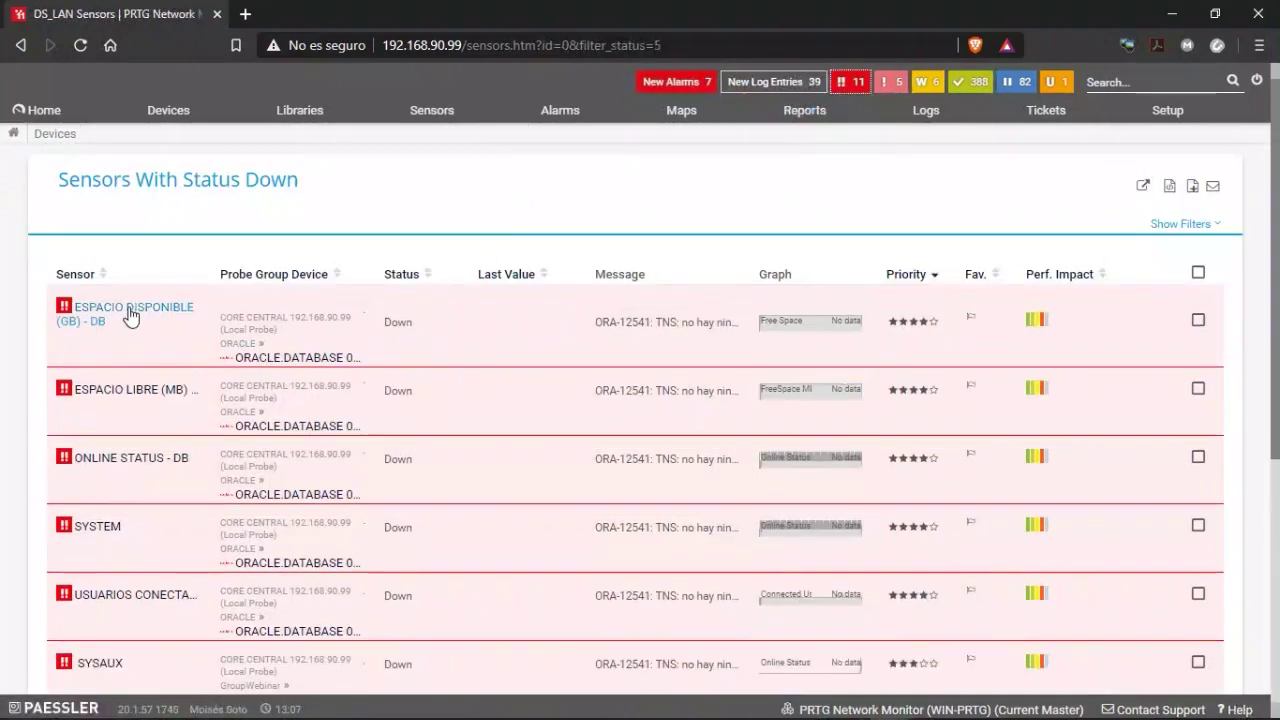
Review the 11 Down sensors failing on ORA-12541, then go to New Log Entries.
scroll(150, 370, down, 2)
scroll(116, 378, down, 2)
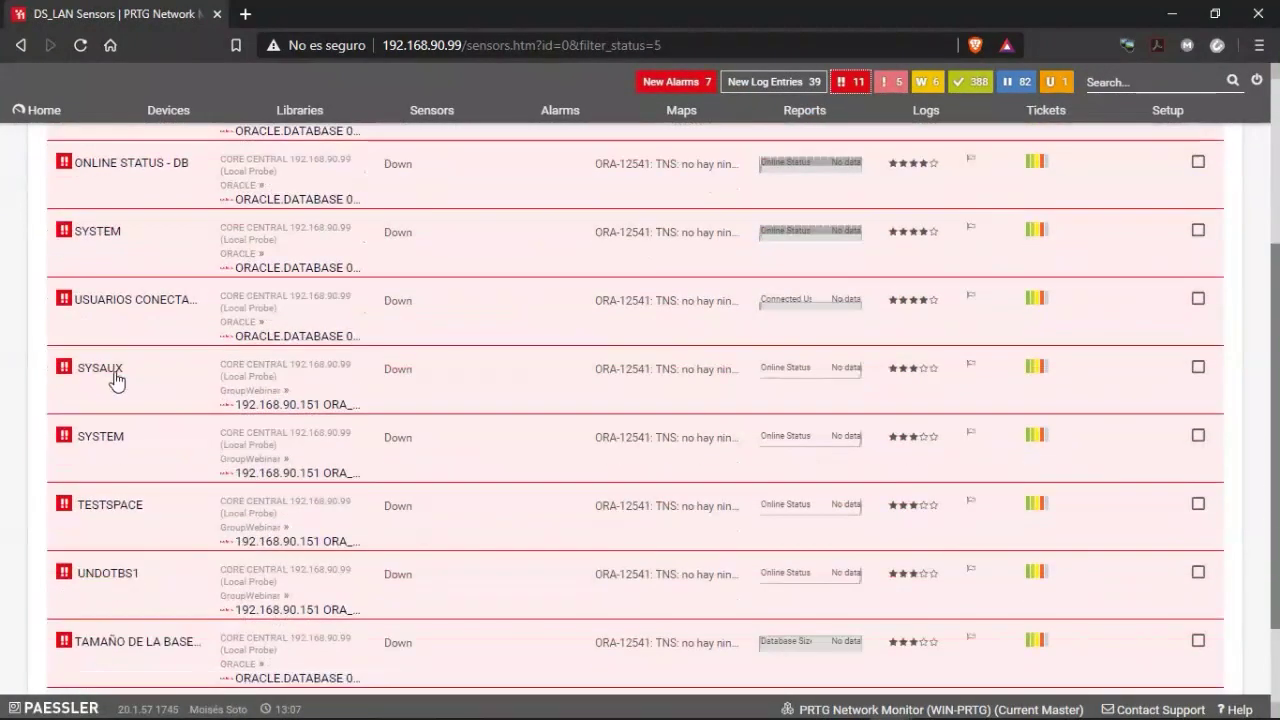
scroll(118, 376, up, 4)
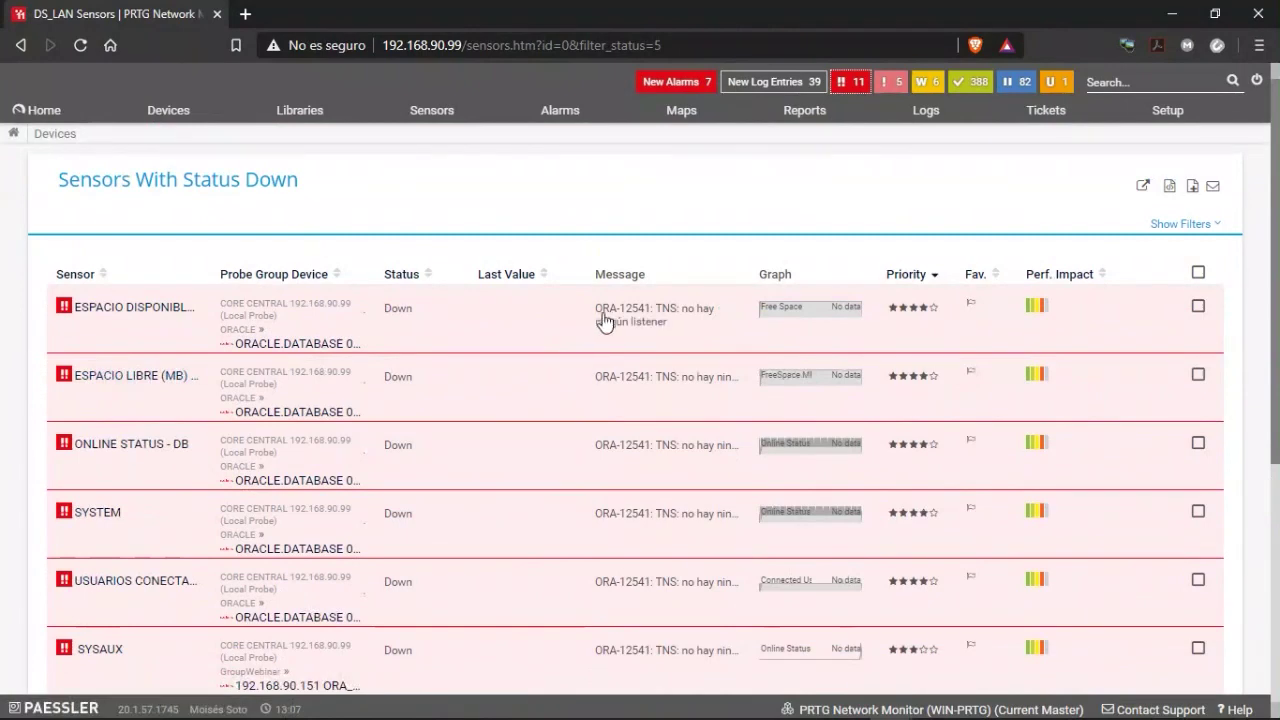
scroll(105, 410, down, 5)
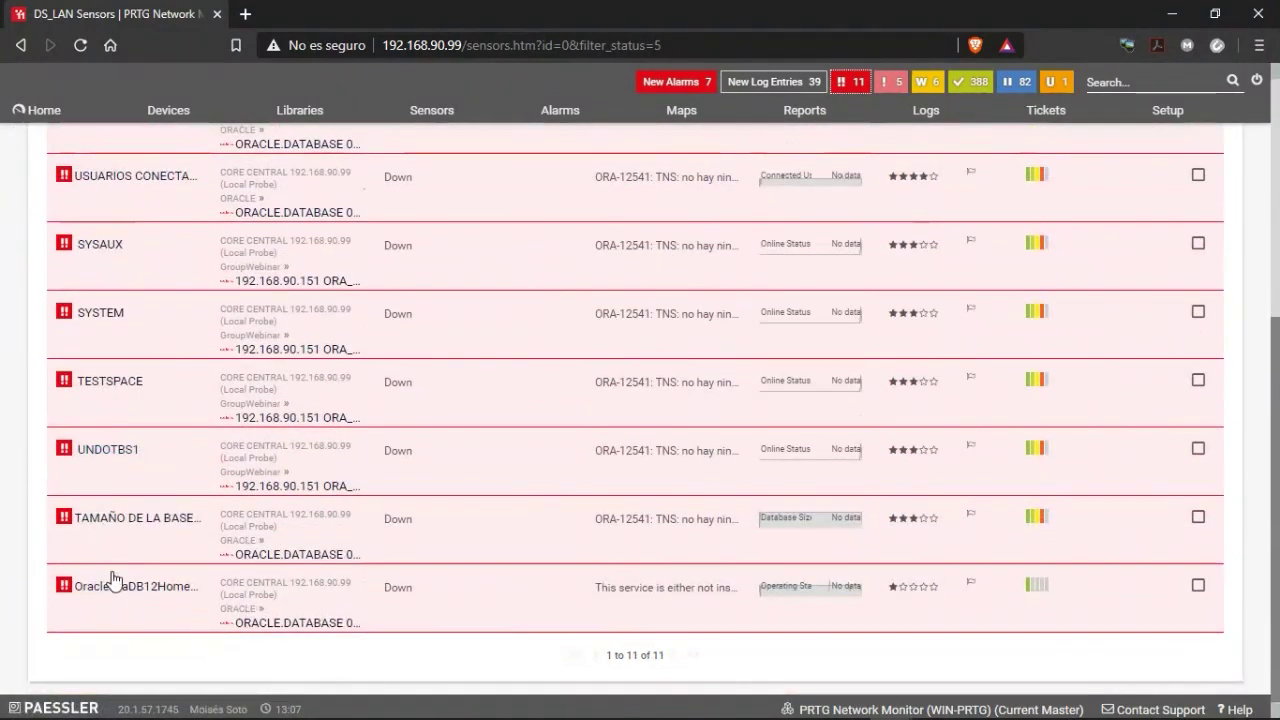
scroll(96, 580, up, 3)
scroll(96, 556, up, 2)
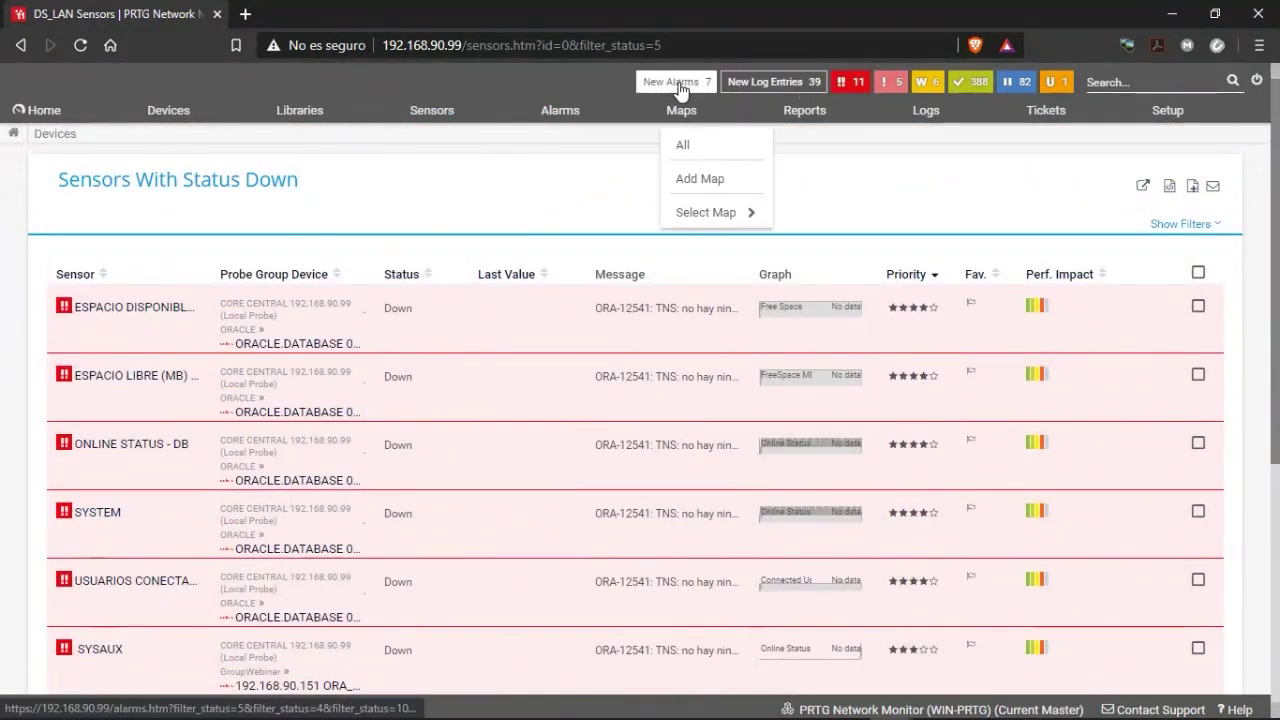
mouse_move(658, 120)
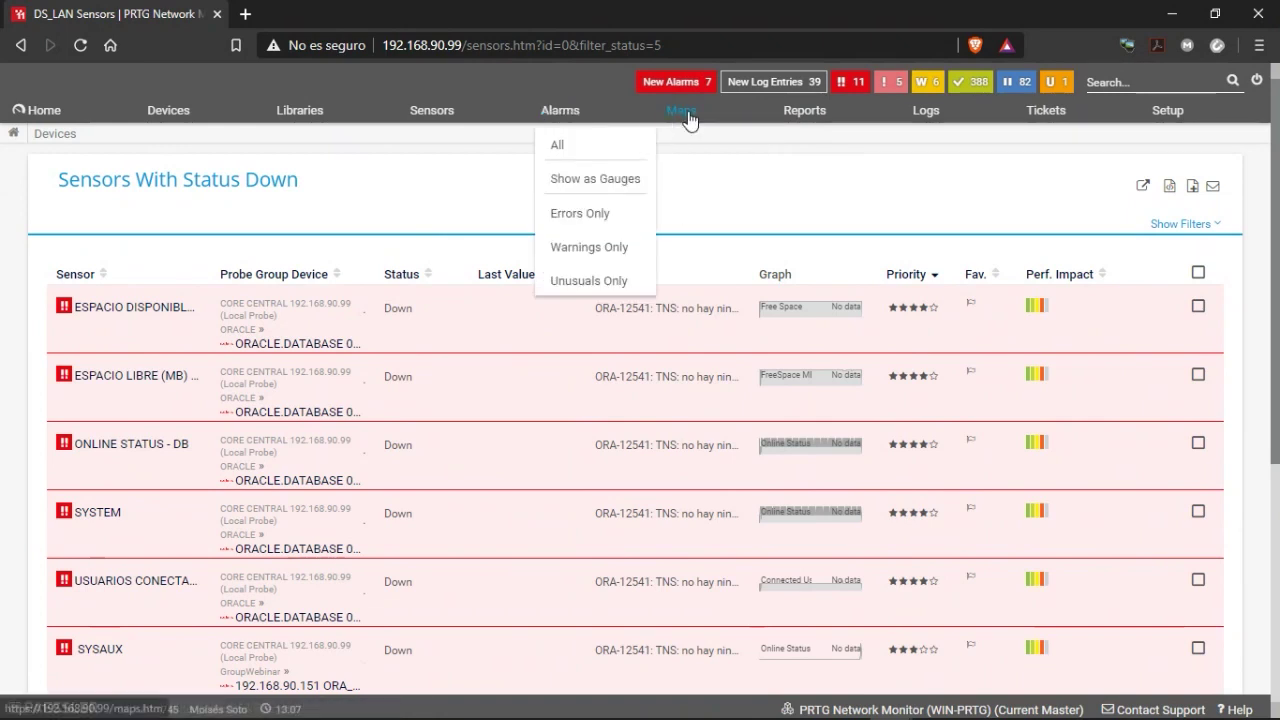
click(750, 85)
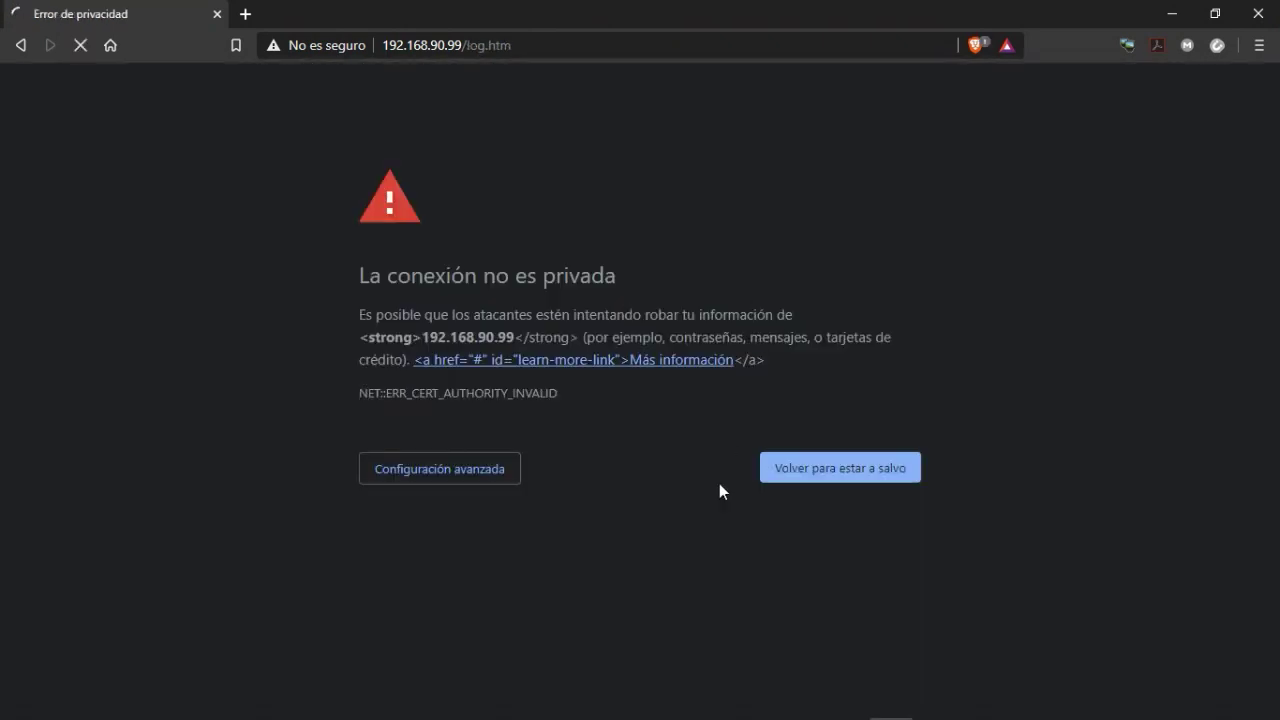
Bypass the 192.168.90.99 certificate warning and reload the log showing the listener's EXE and Email triggers.
click(400, 473)
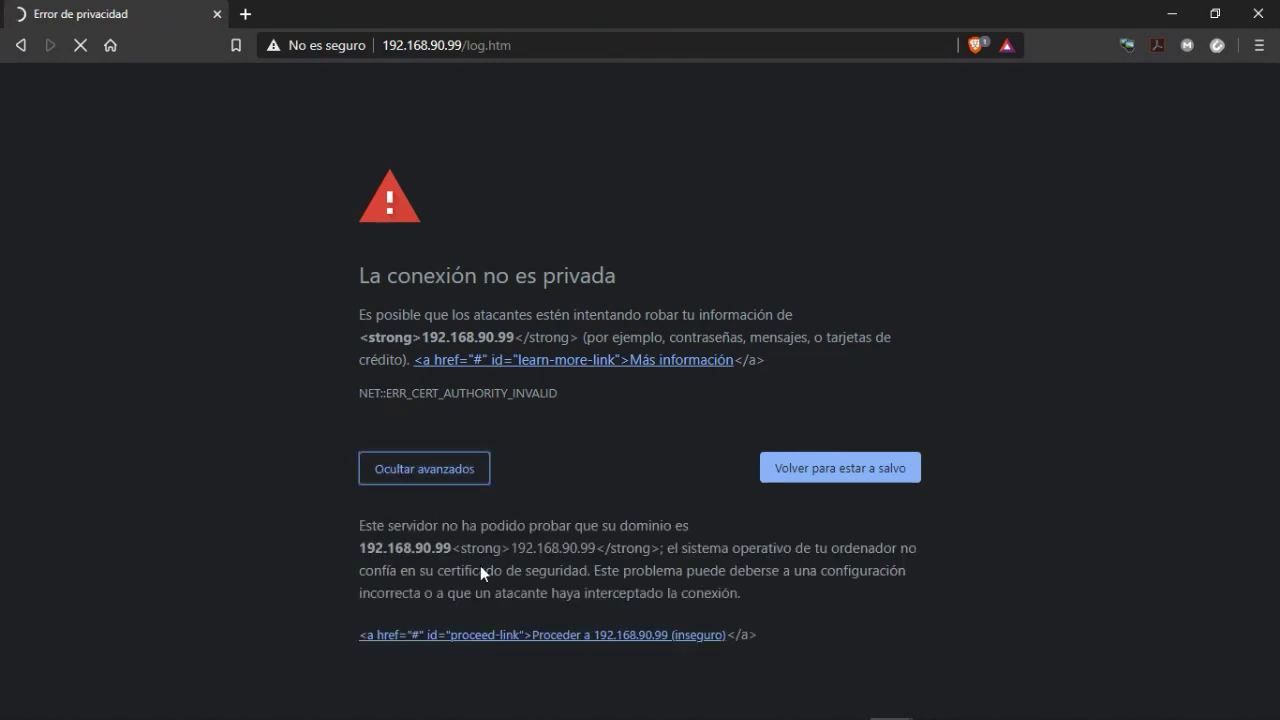
click(503, 636)
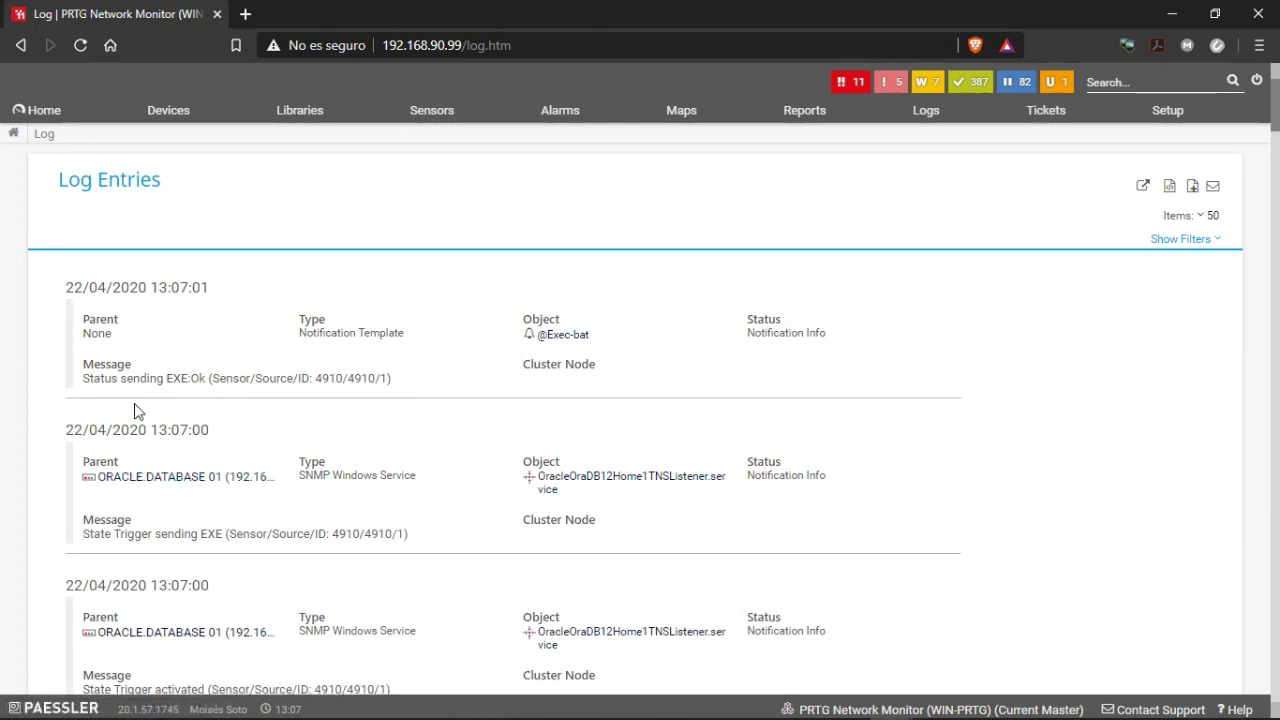
scroll(378, 578, down, 1)
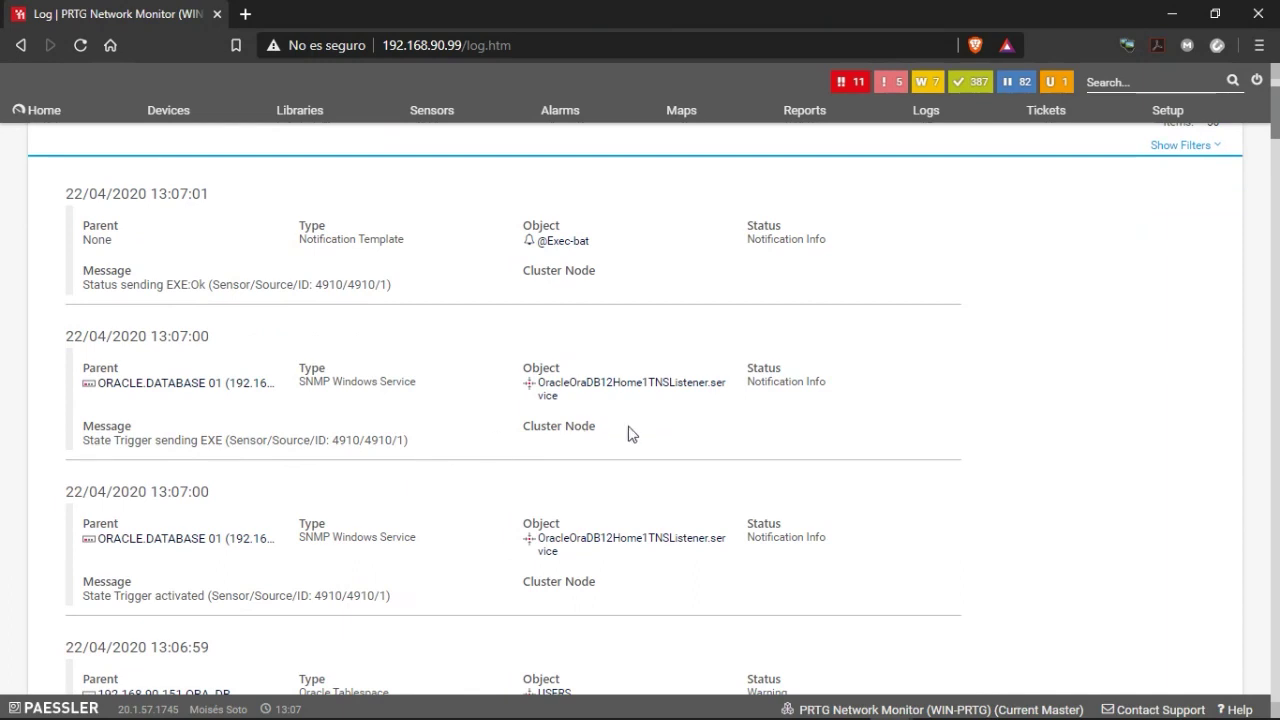
scroll(632, 436, up, 1)
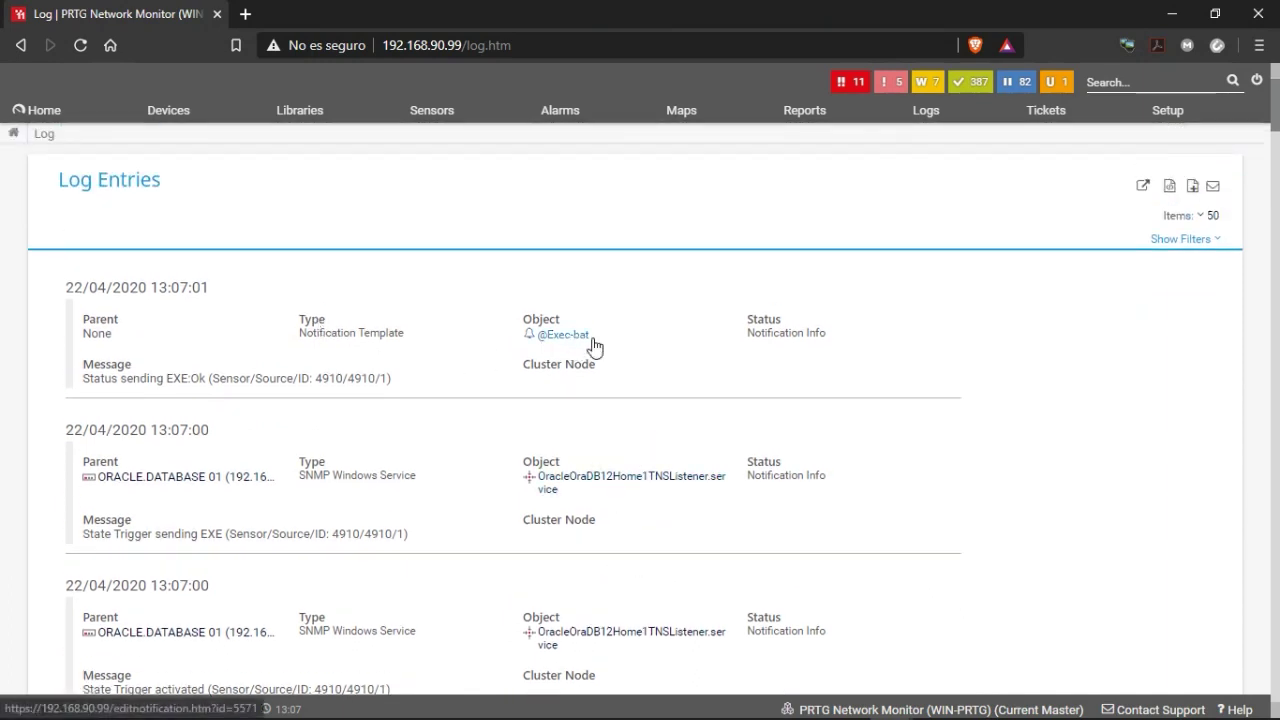
click(209, 383)
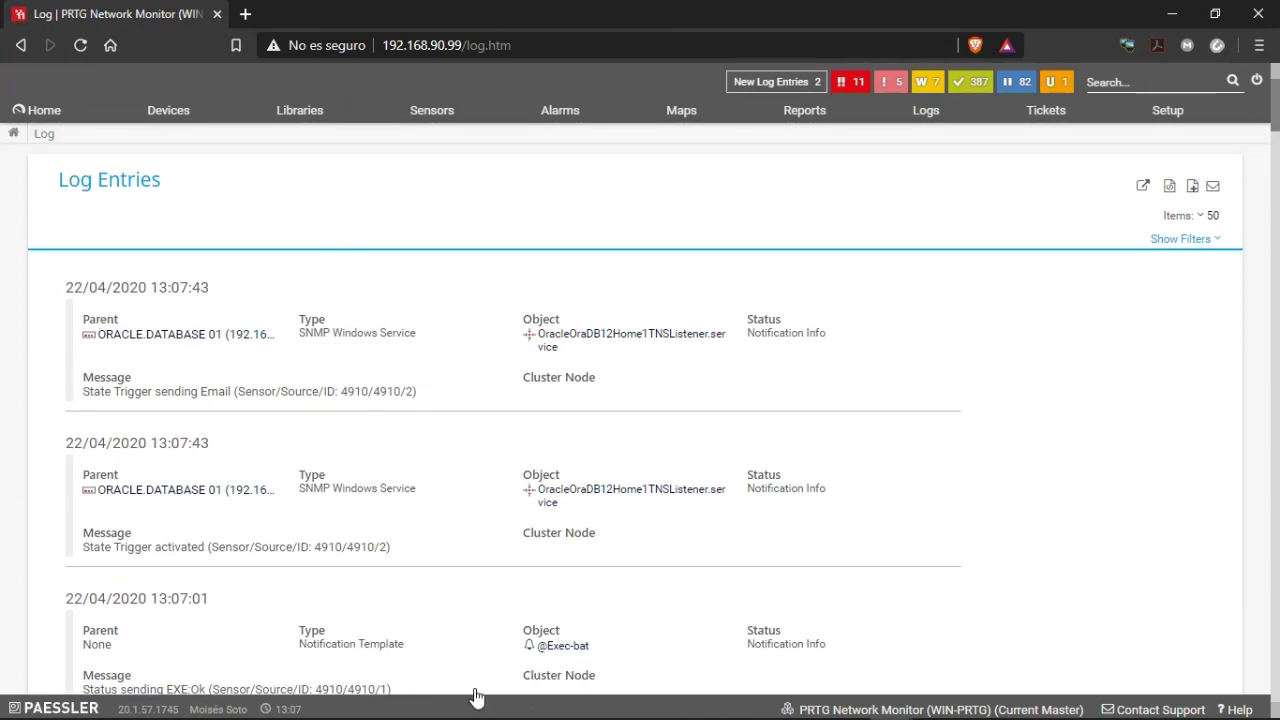
Confirm OracleOraDB12Home1TNSListener is Running on the remote server, then return to the PRTG log.
mouse_move(413, 716)
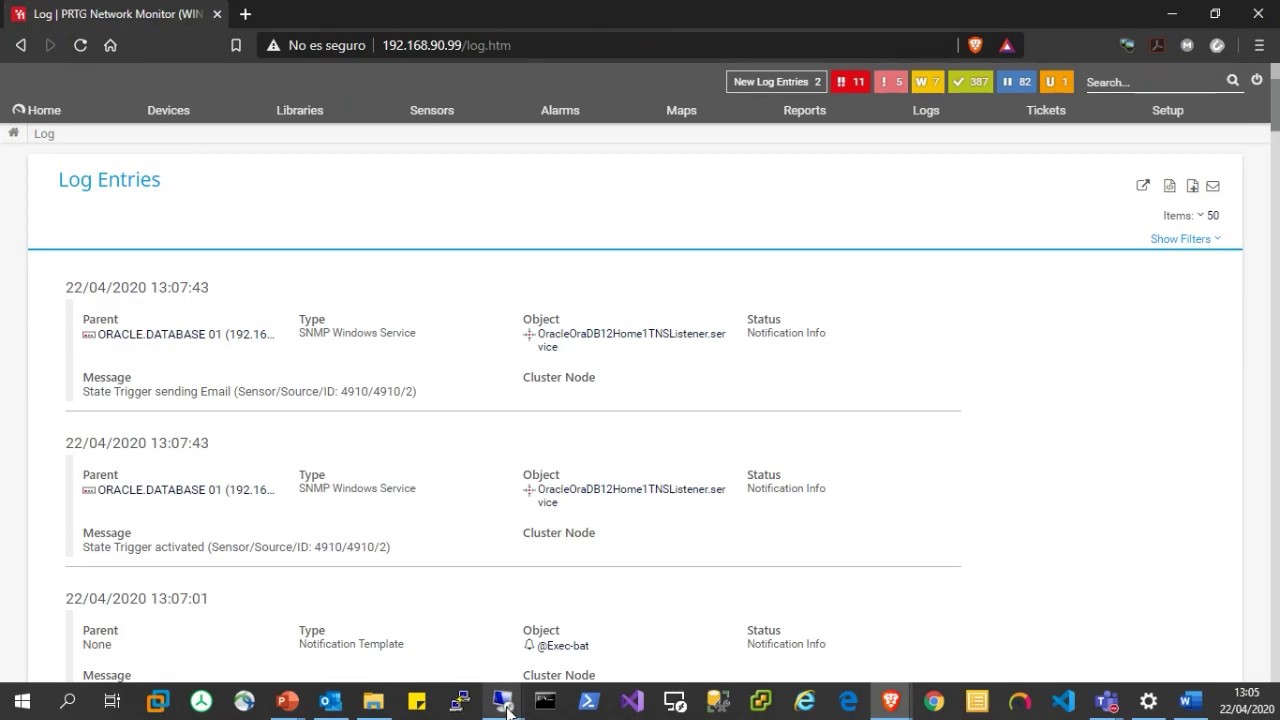
mouse_move(507, 710)
click(372, 610)
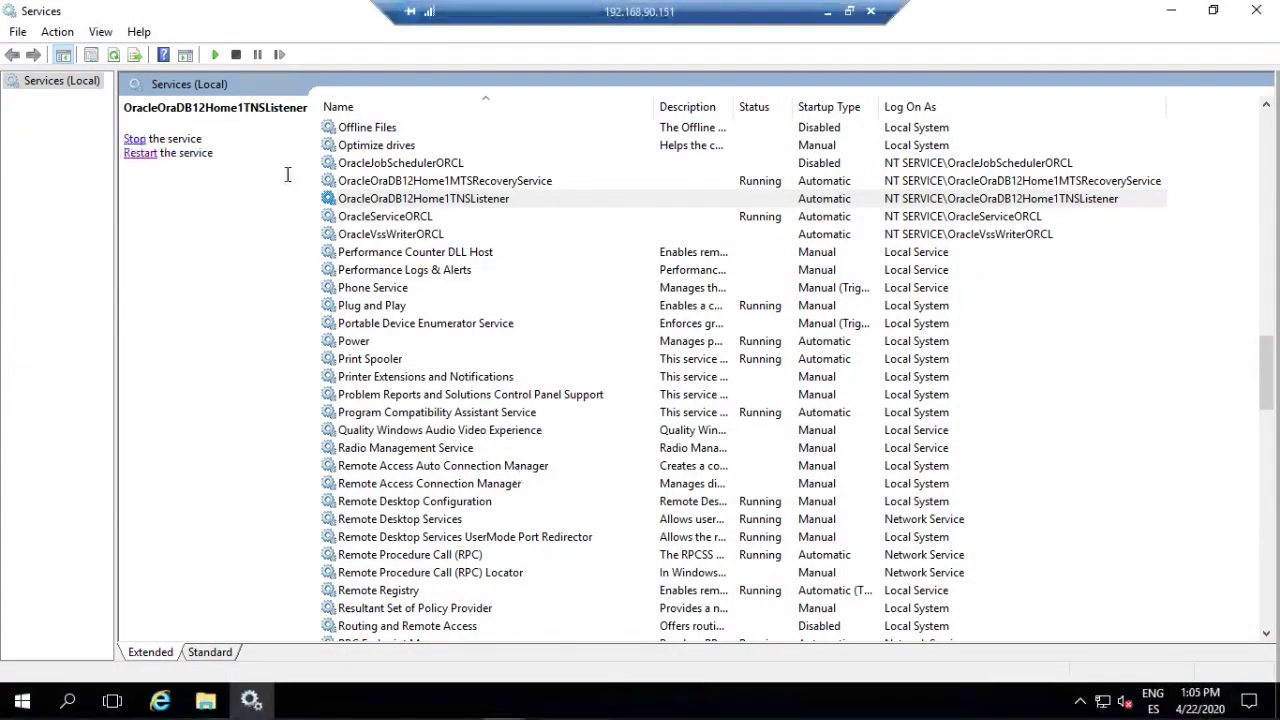
click(541, 252)
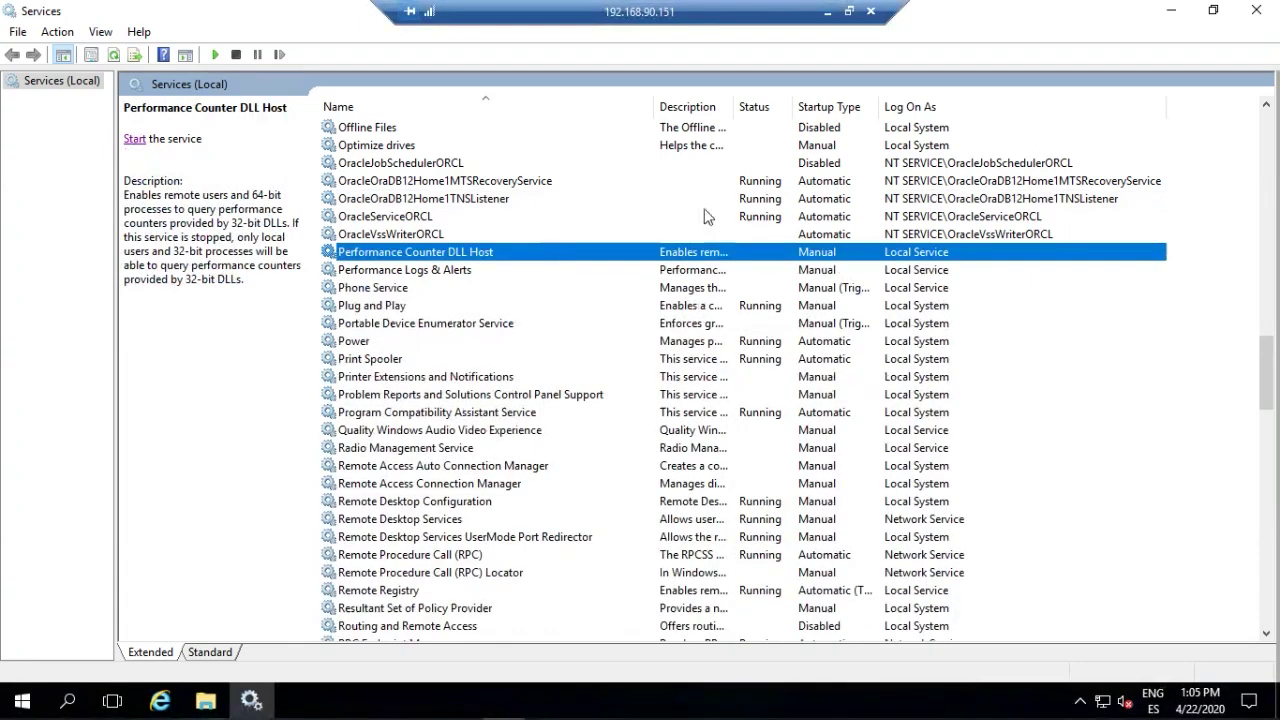
click(500, 200)
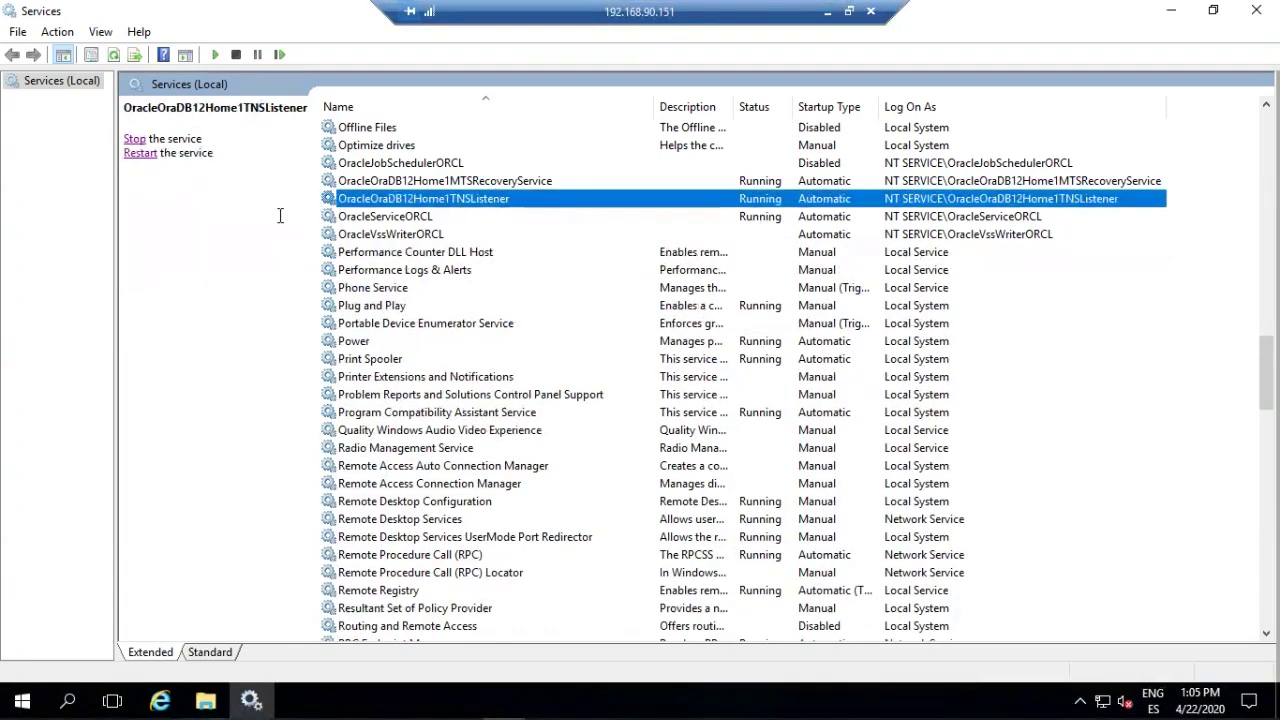
click(828, 13)
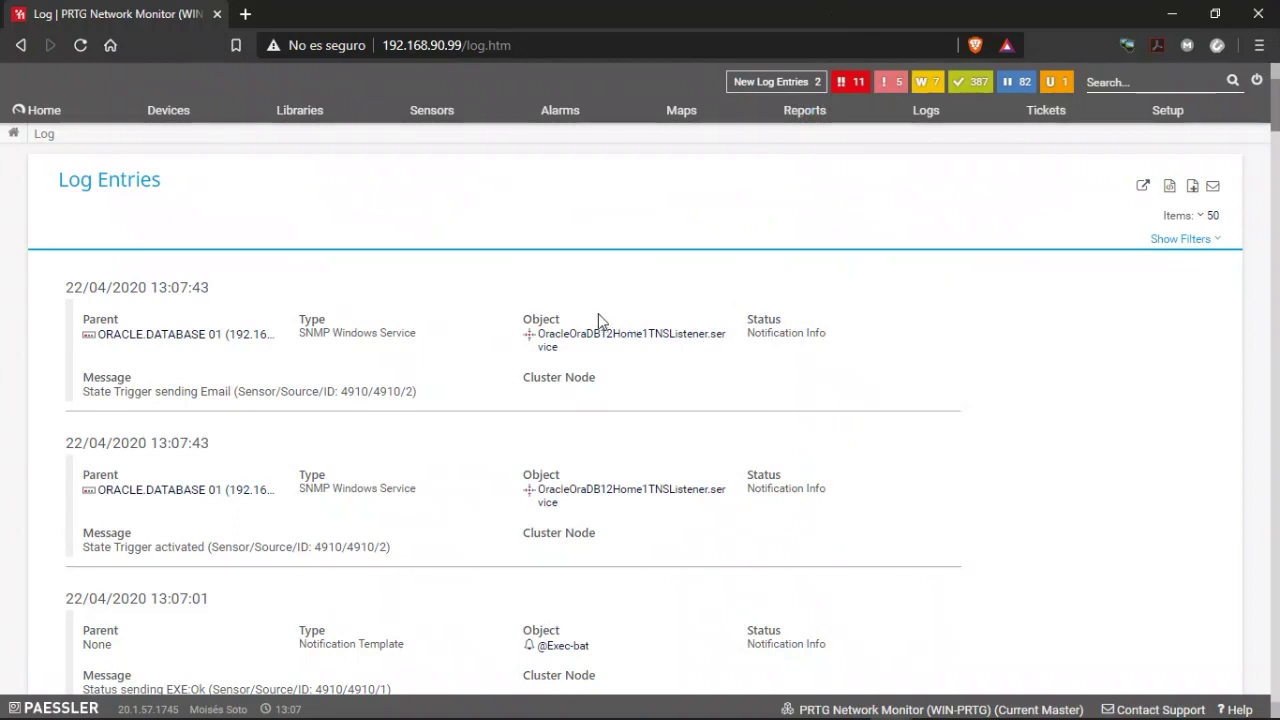
Refresh the log to see the newest entries, including the 13:08:00 admin e-mail notification.
scroll(386, 351, down, 2)
scroll(388, 350, up, 2)
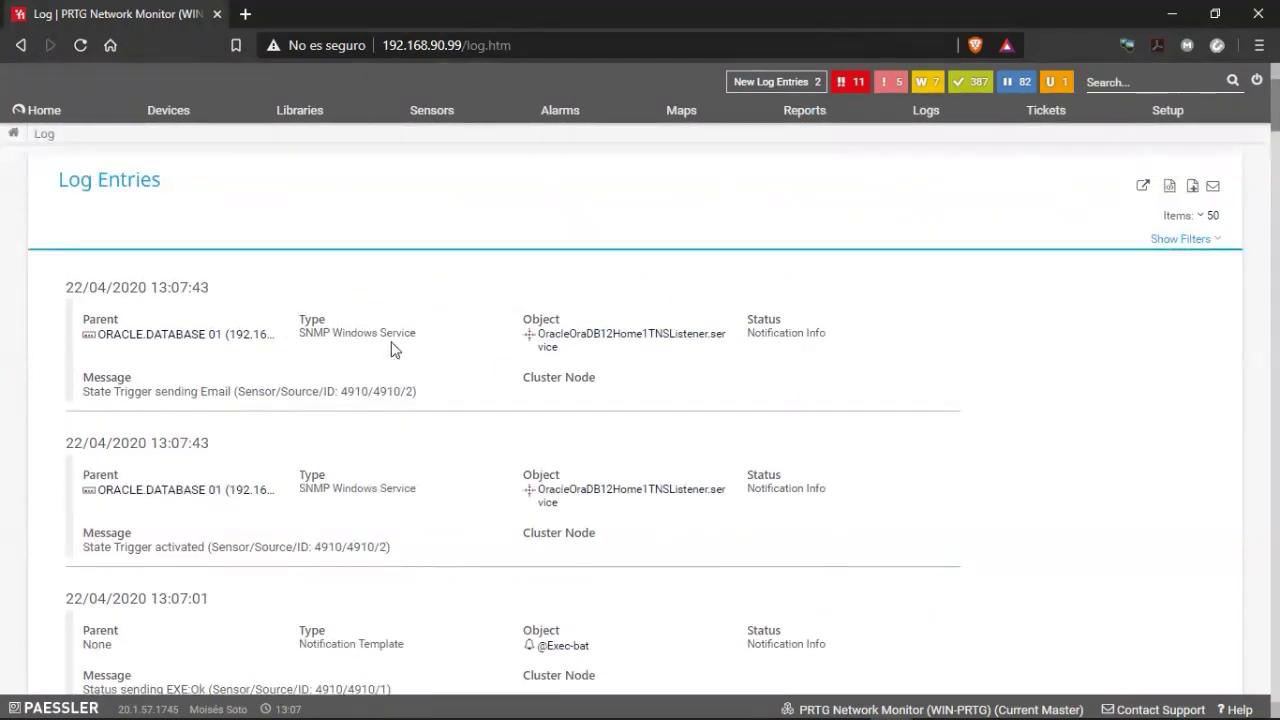
key(F5)
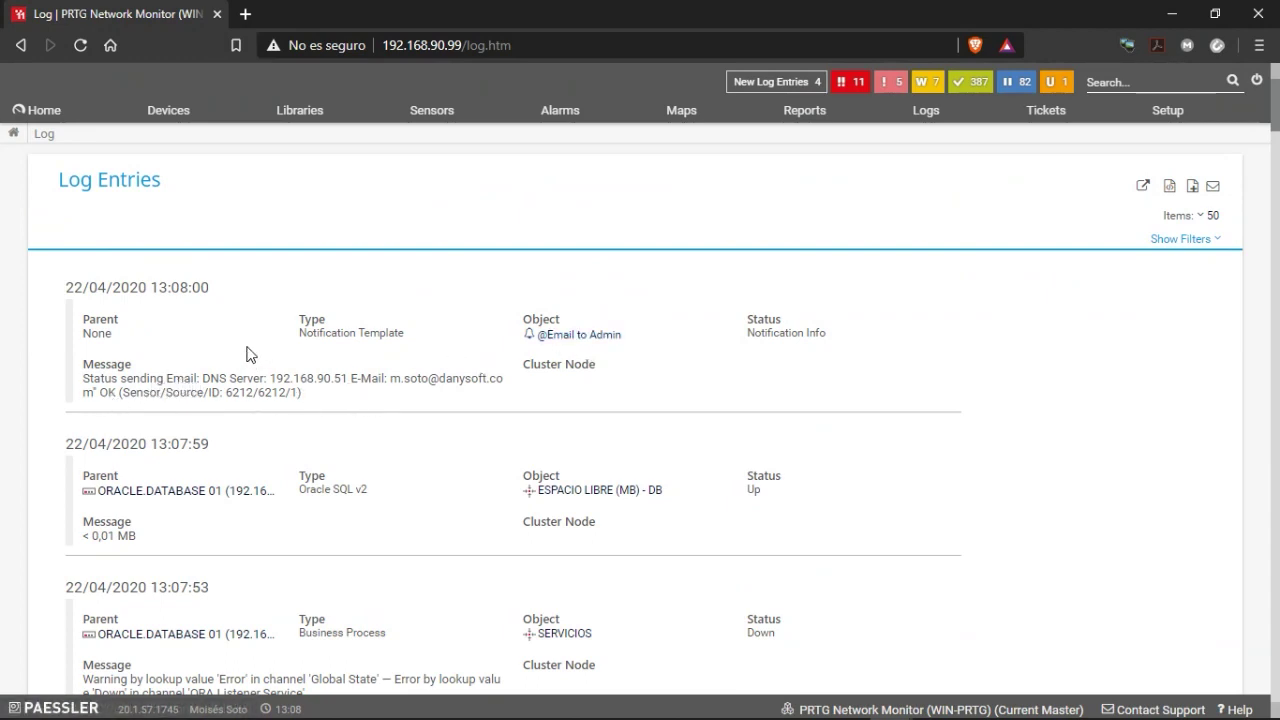
Go to the ORACLE.DATABASE 01 device page from the device tree overview.
click(175, 113)
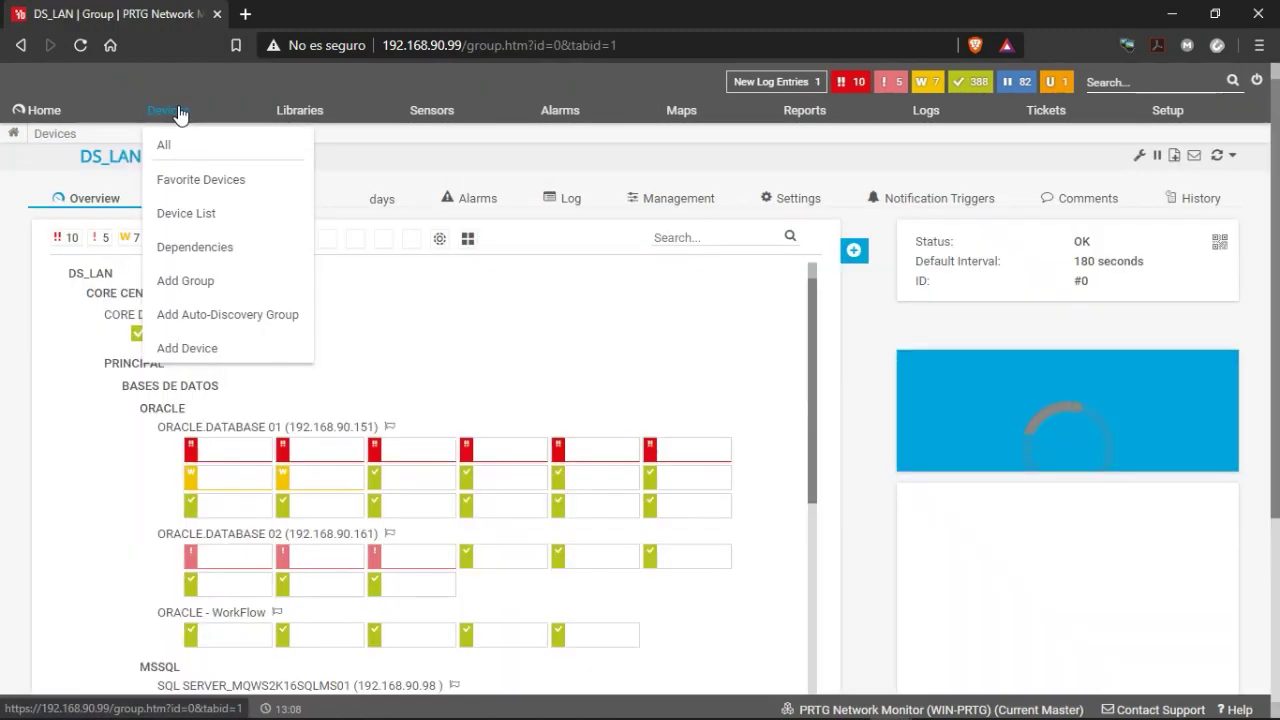
scroll(300, 358, down, 1)
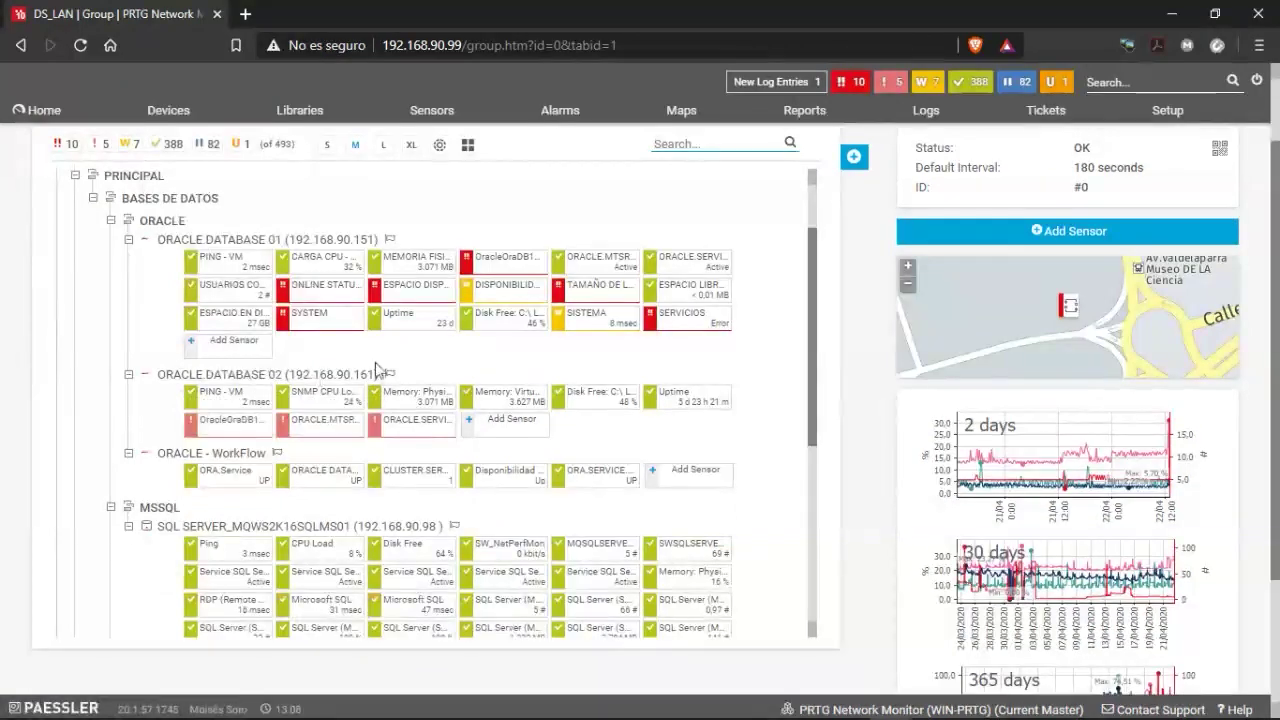
scroll(377, 368, up, 1)
click(216, 341)
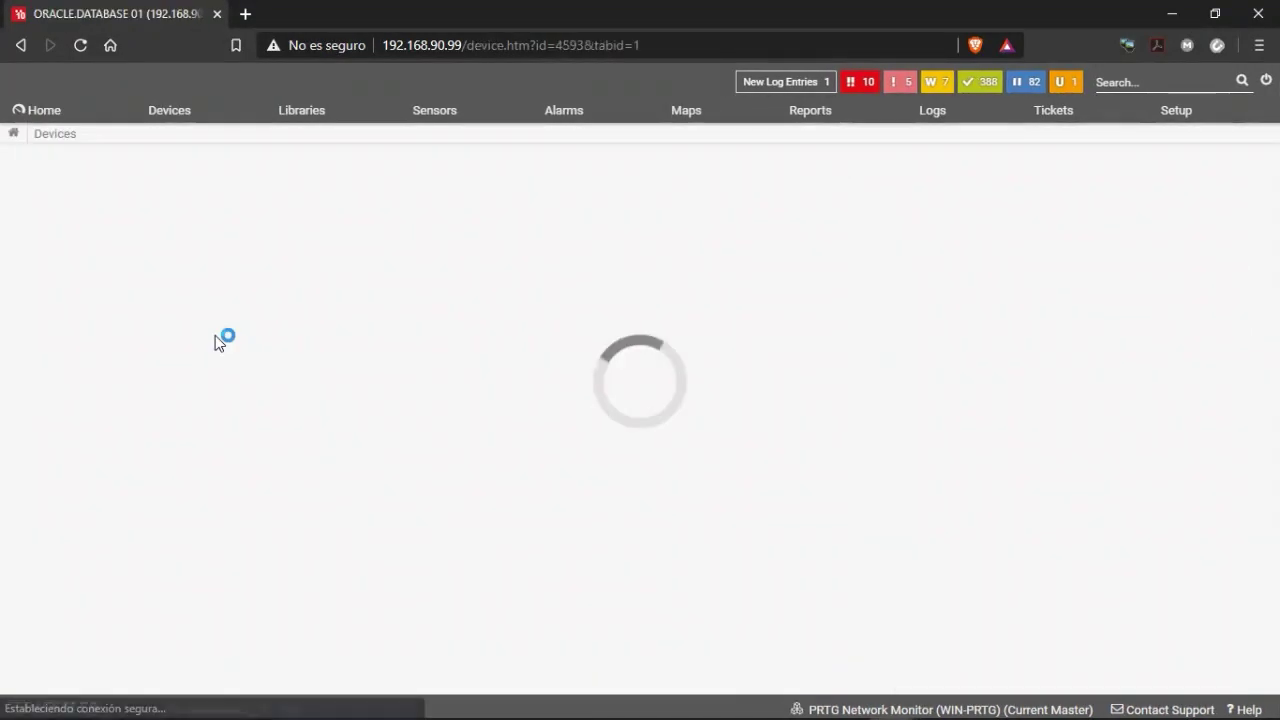
scroll(328, 470, down, 2)
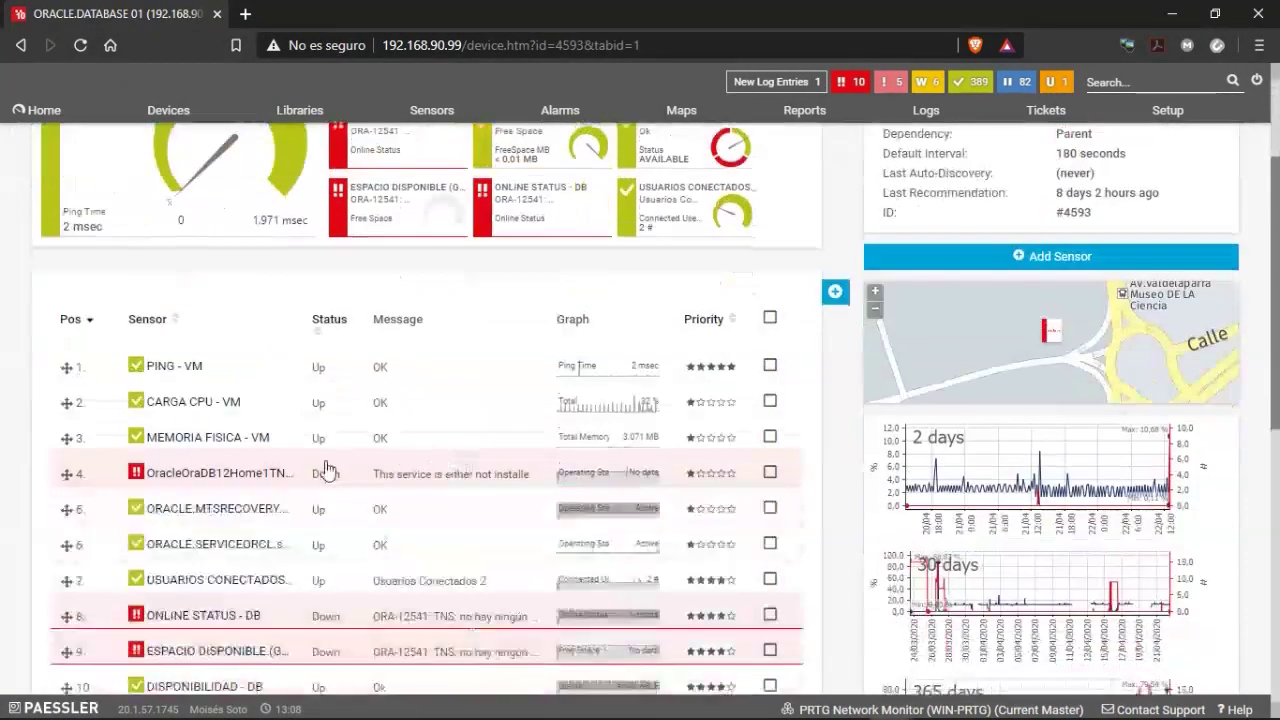
Run Scan Now on the listener sensor and two other down sensors.
right_click(168, 480)
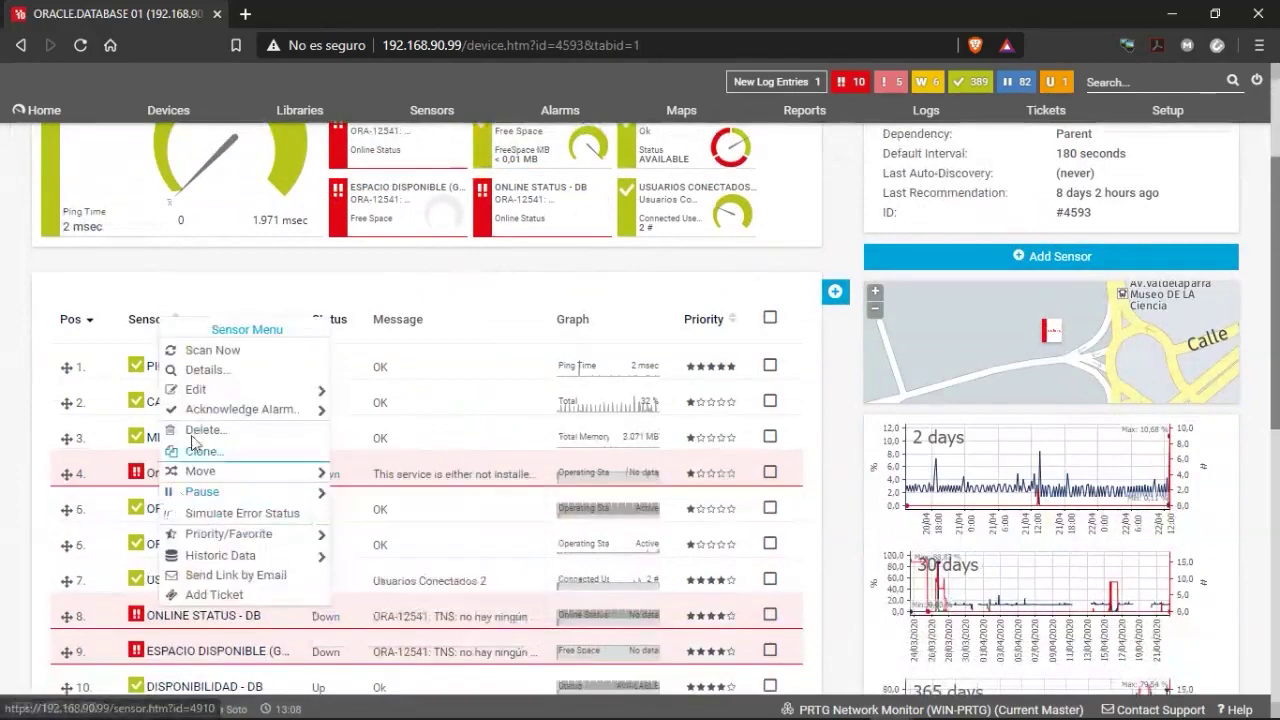
click(212, 350)
scroll(203, 405, down, 3)
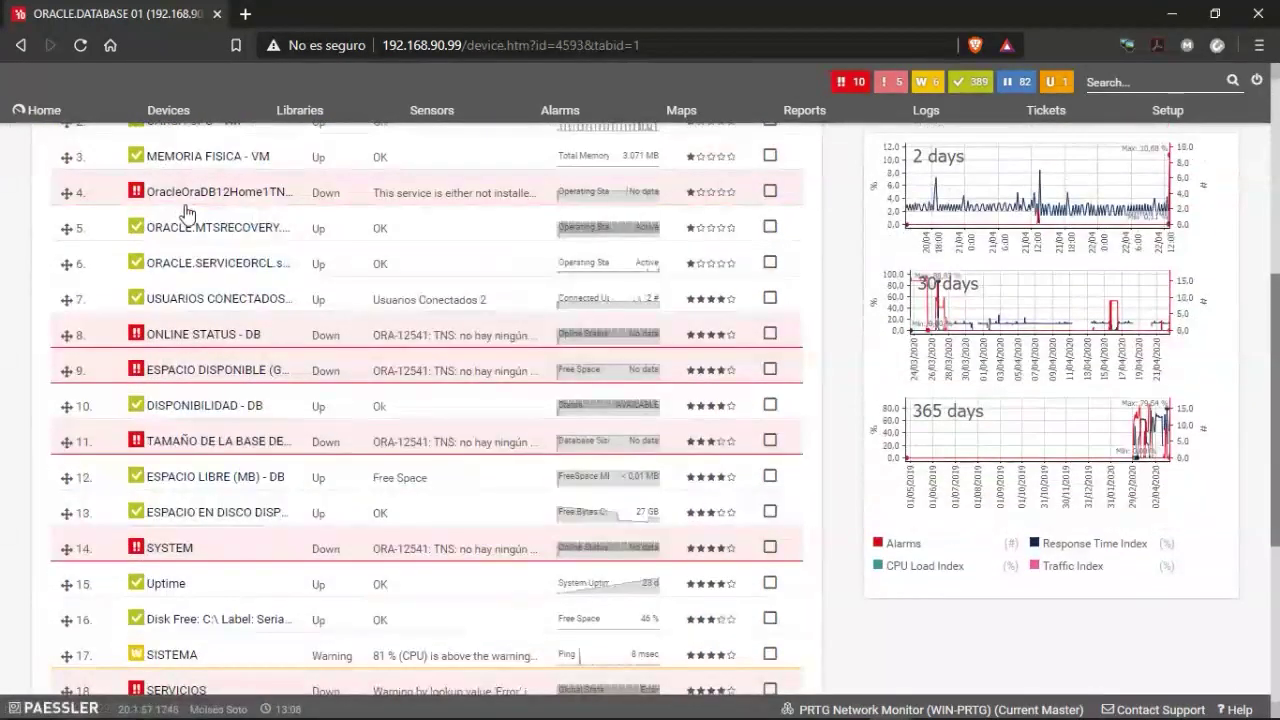
right_click(163, 350)
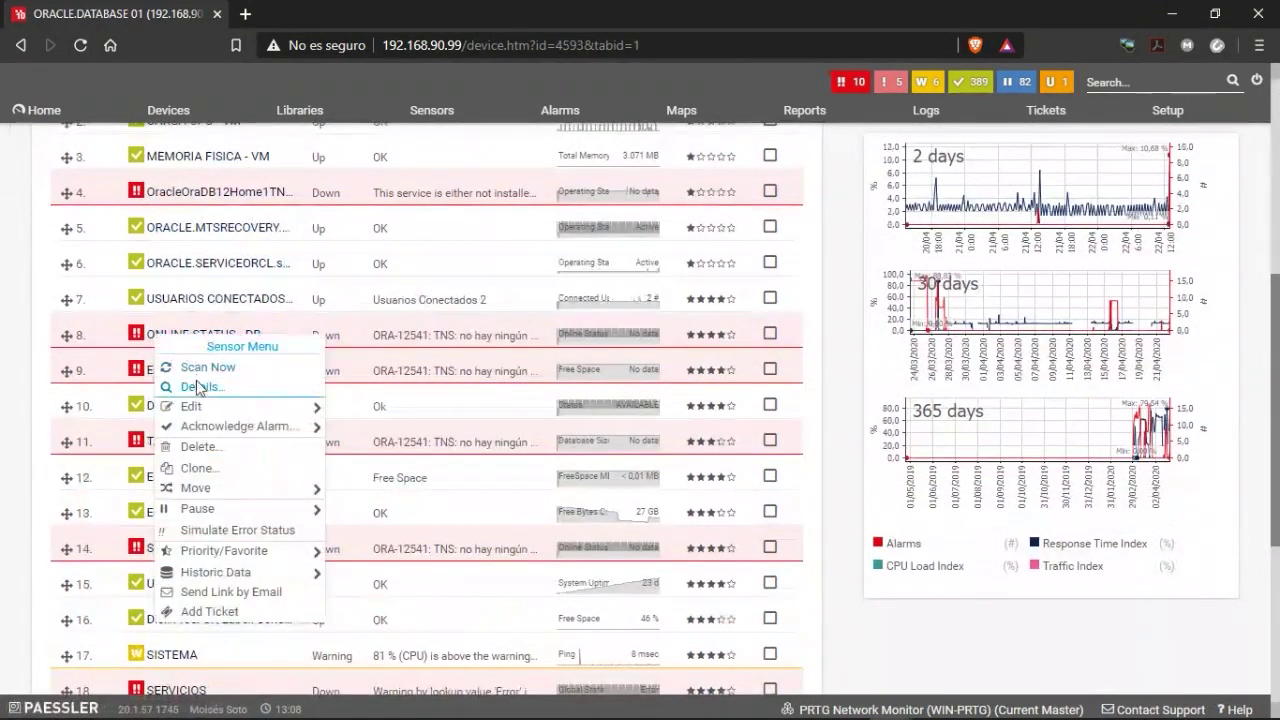
click(205, 367)
scroll(190, 380, up, 2)
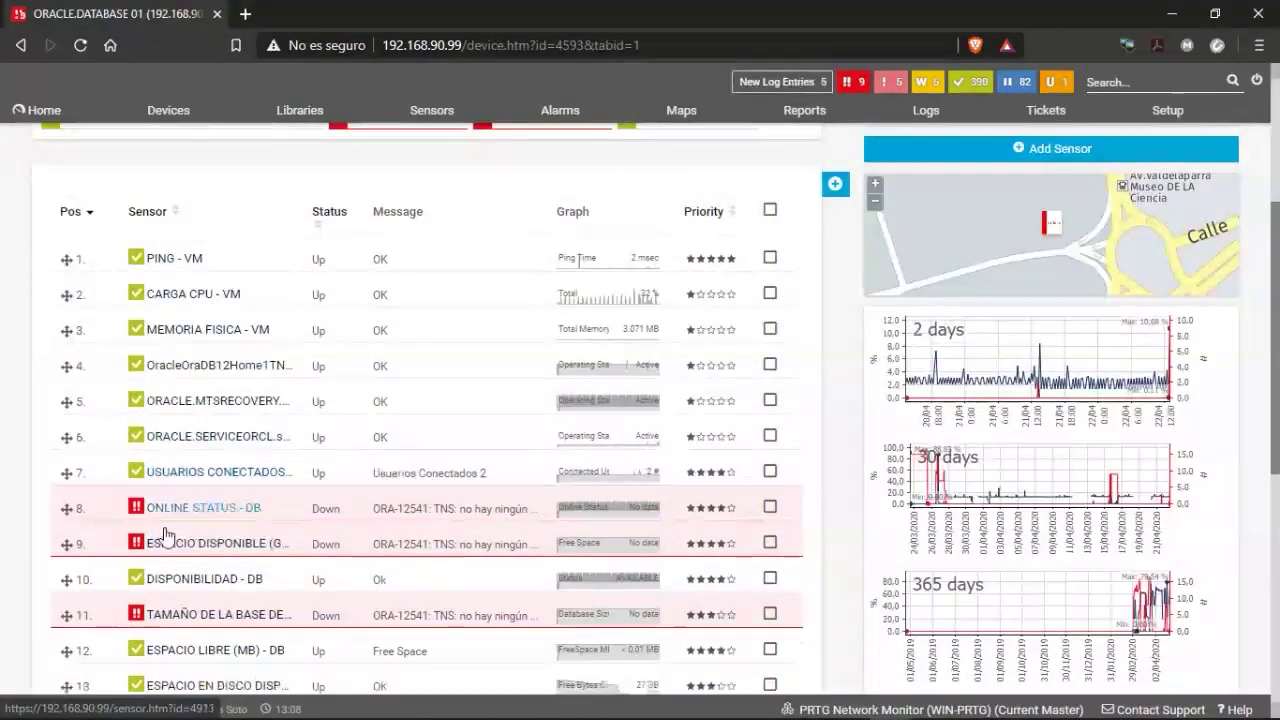
right_click(170, 525)
click(225, 362)
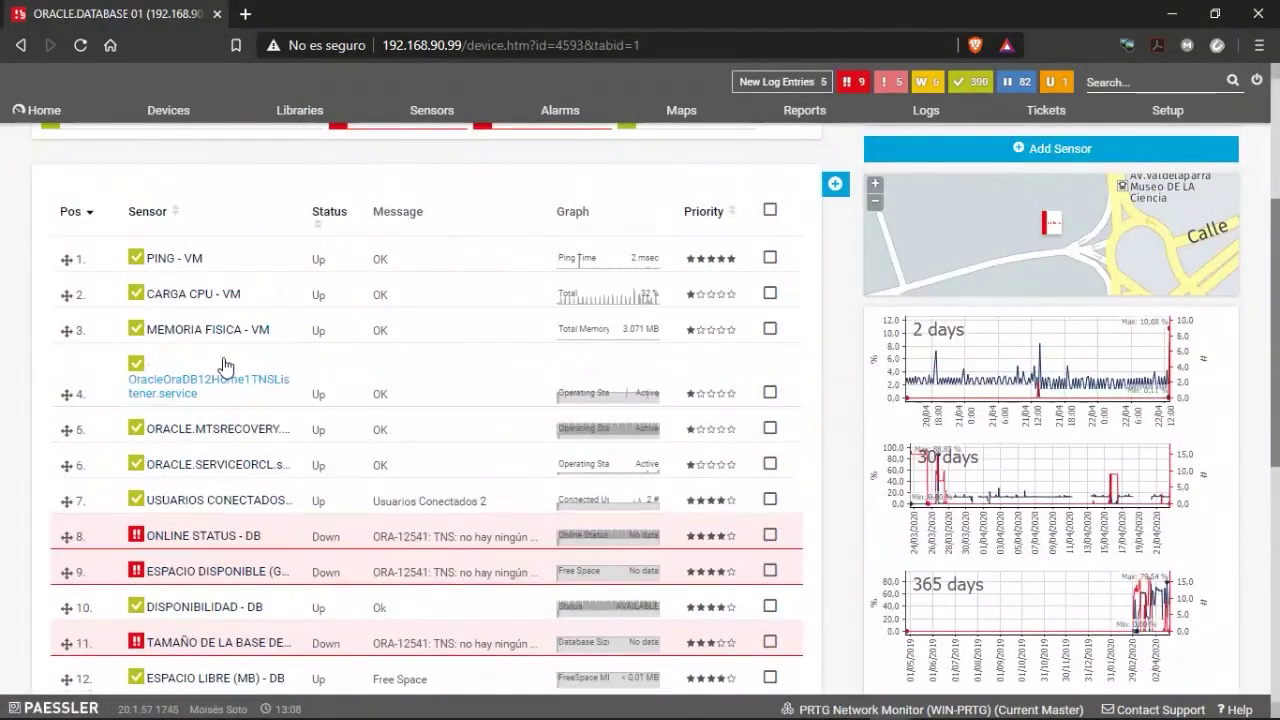
Rescan the ESPACIO DISPONIBLE (GB) - DB sensor and return to the top of the overview.
scroll(846, 340, up, 3)
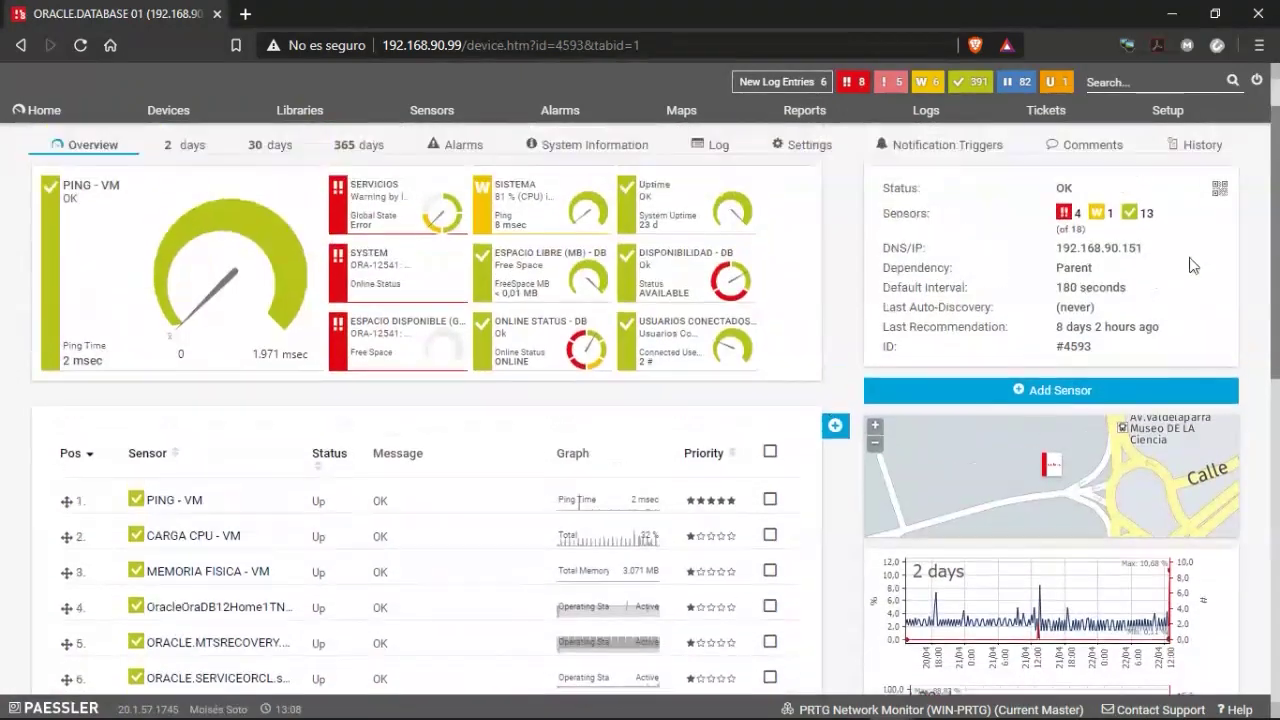
scroll(1192, 265, up, 1)
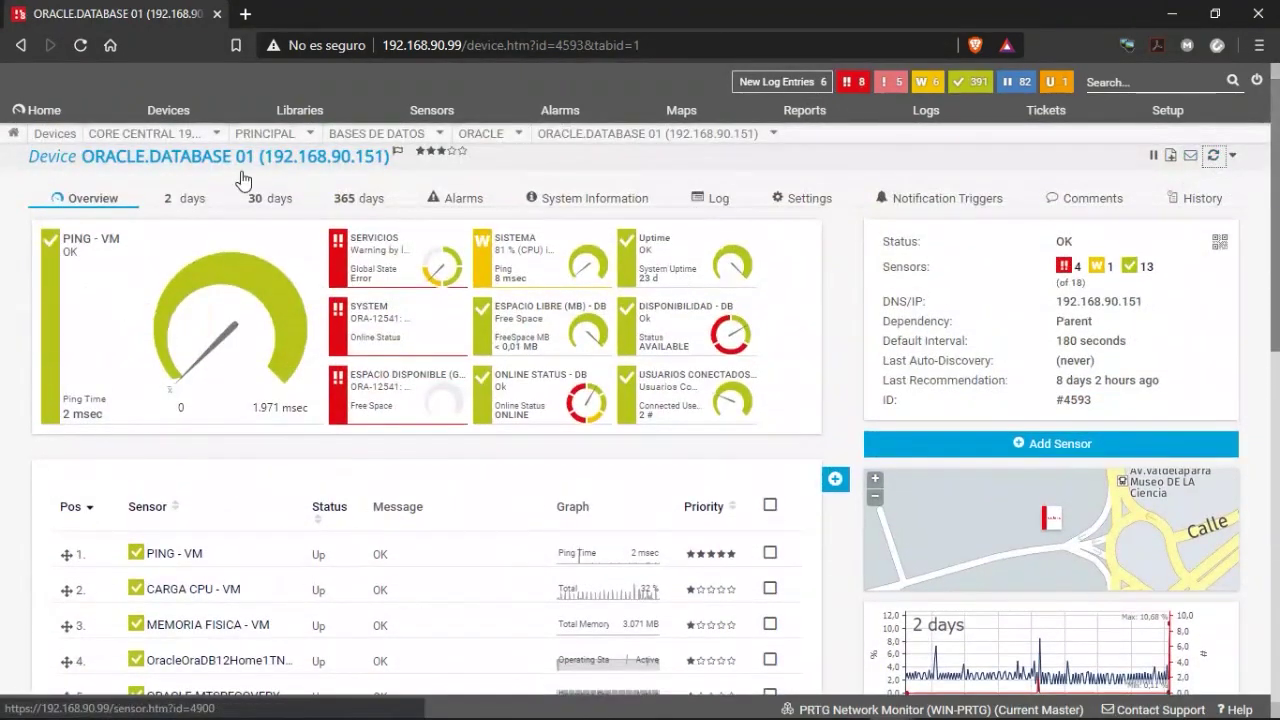
scroll(250, 520, down, 2)
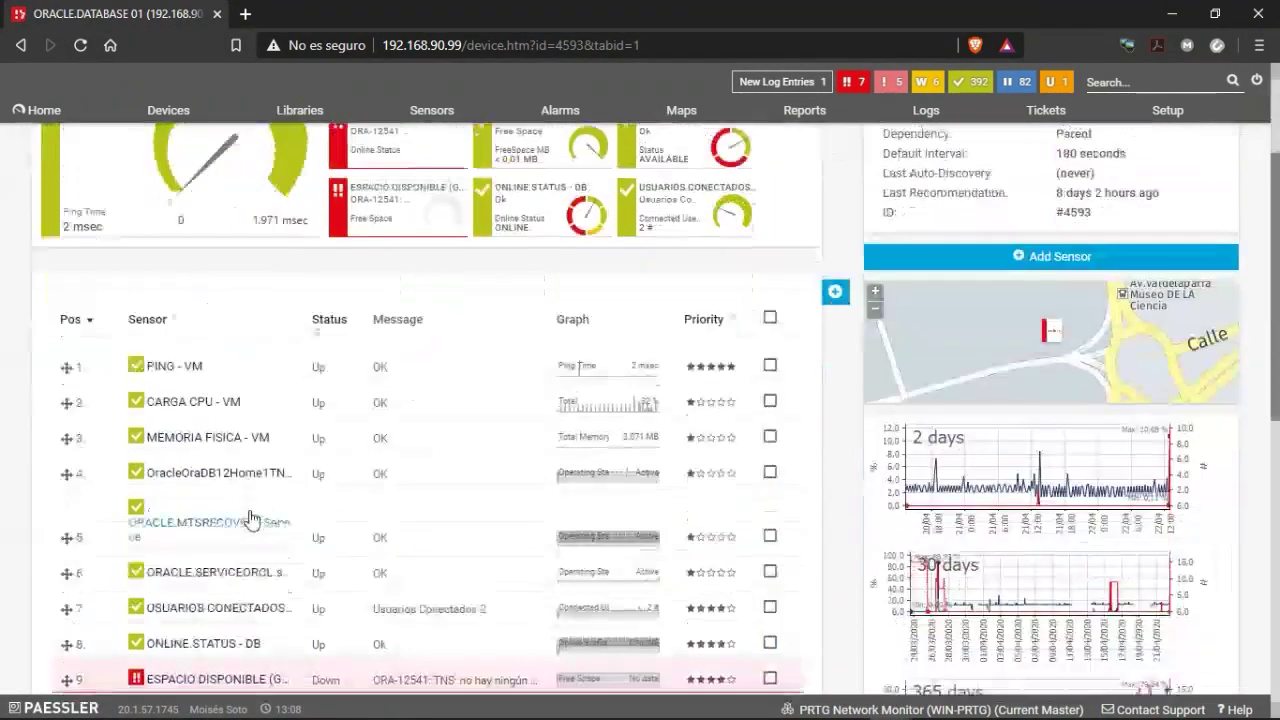
scroll(250, 520, down, 2)
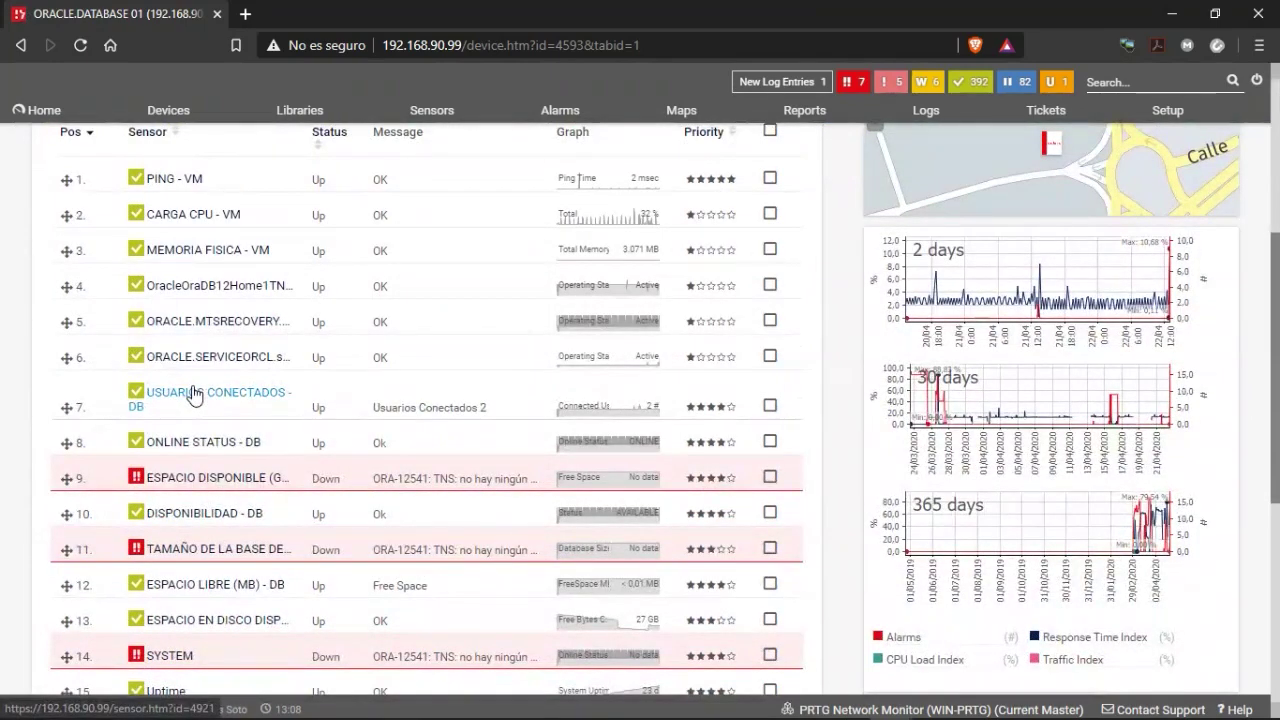
mouse_move(196, 394)
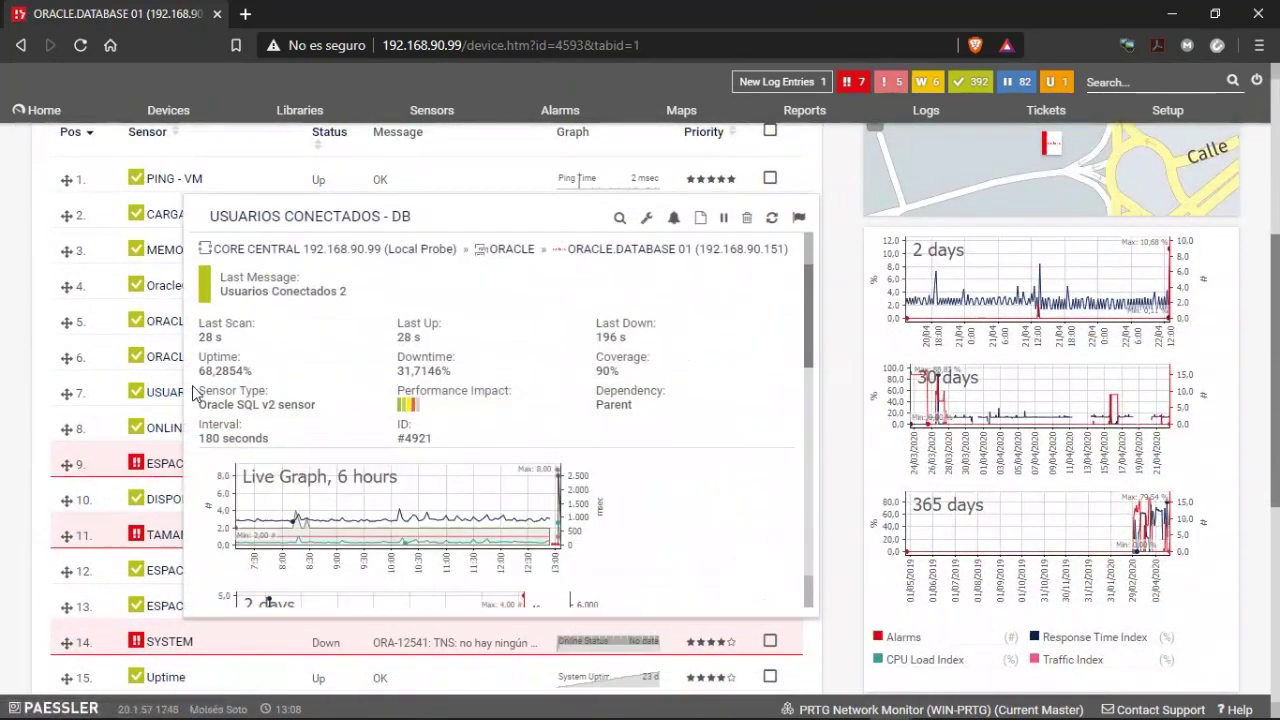
right_click(181, 470)
click(220, 271)
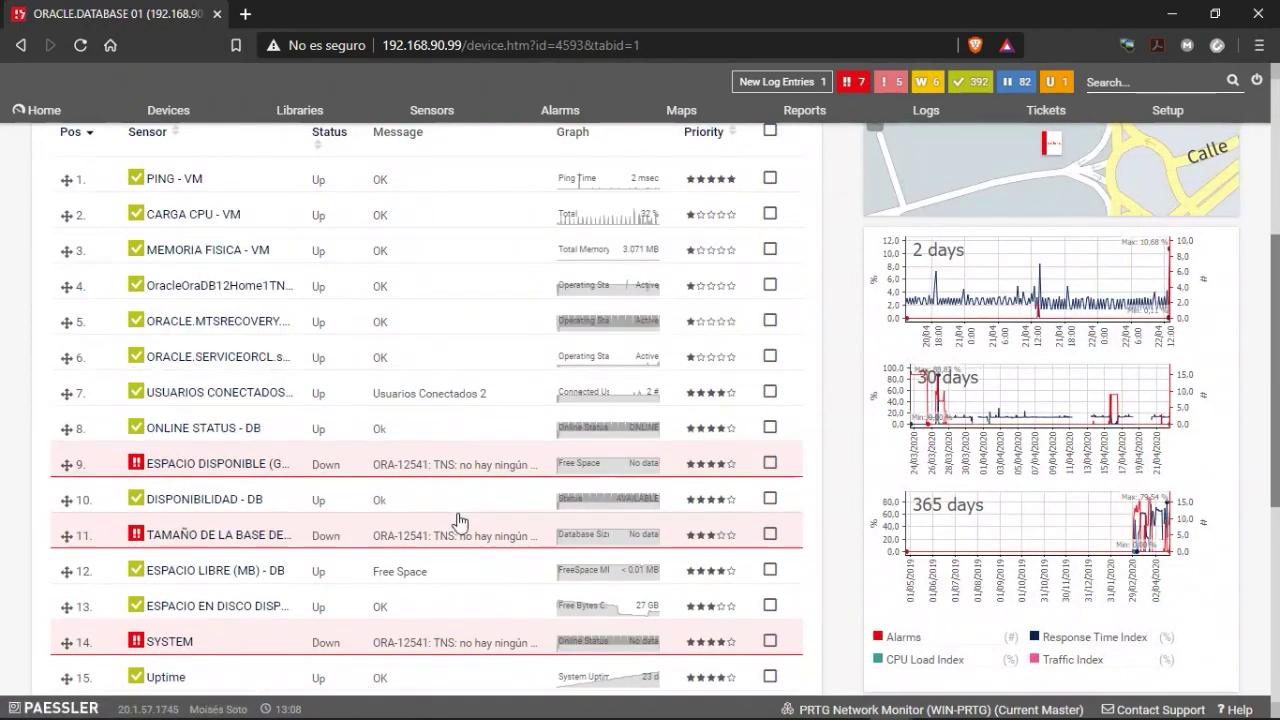
scroll(430, 527, up, 2)
scroll(474, 526, down, 4)
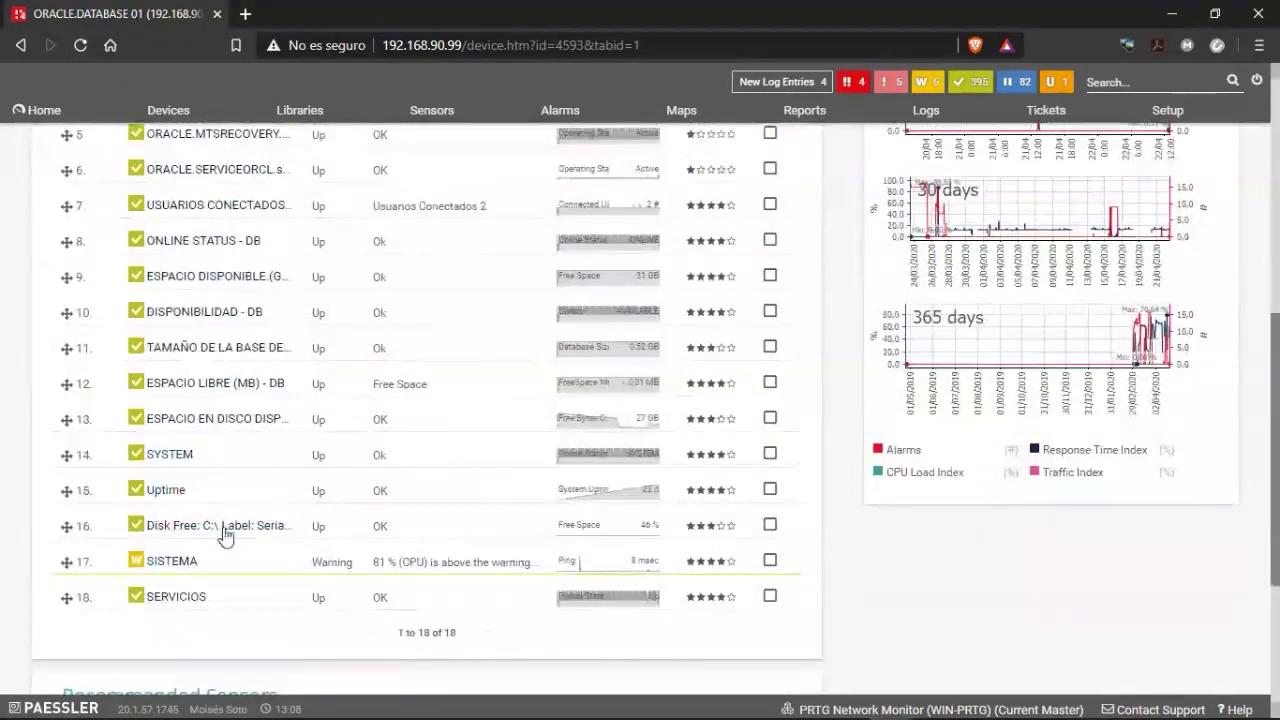
scroll(206, 520, up, 5)
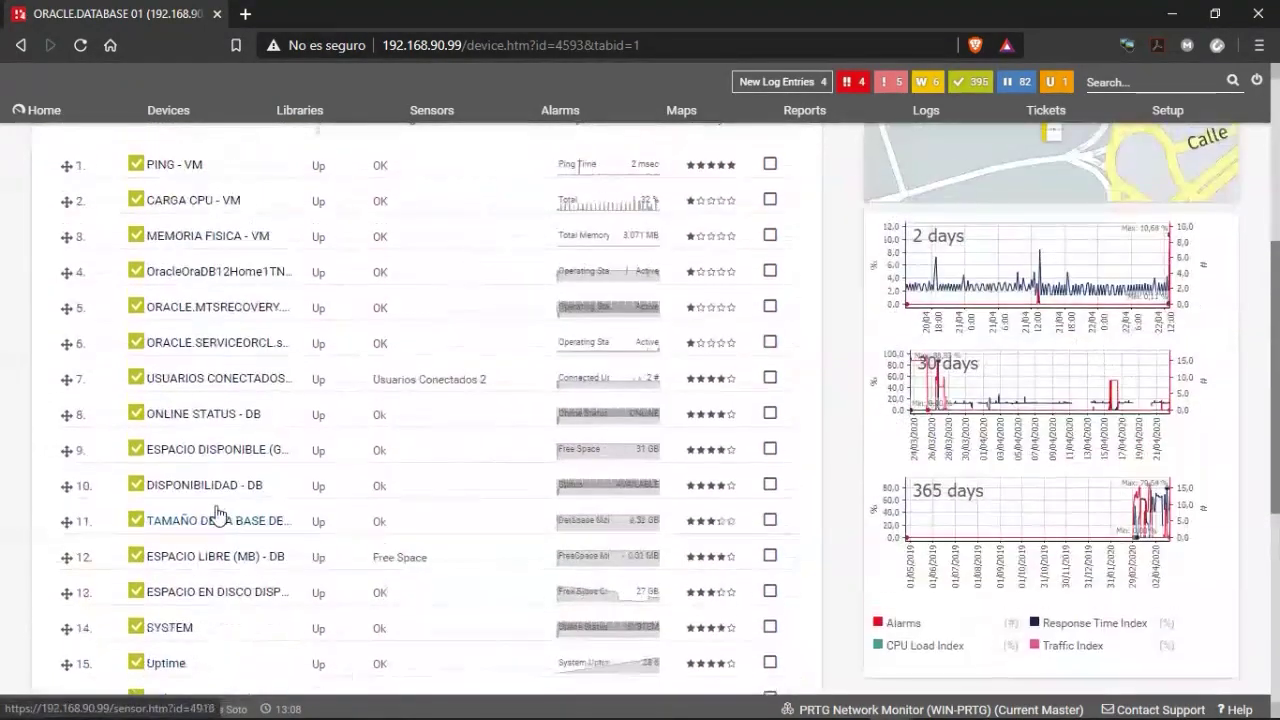
scroll(214, 514, up, 2)
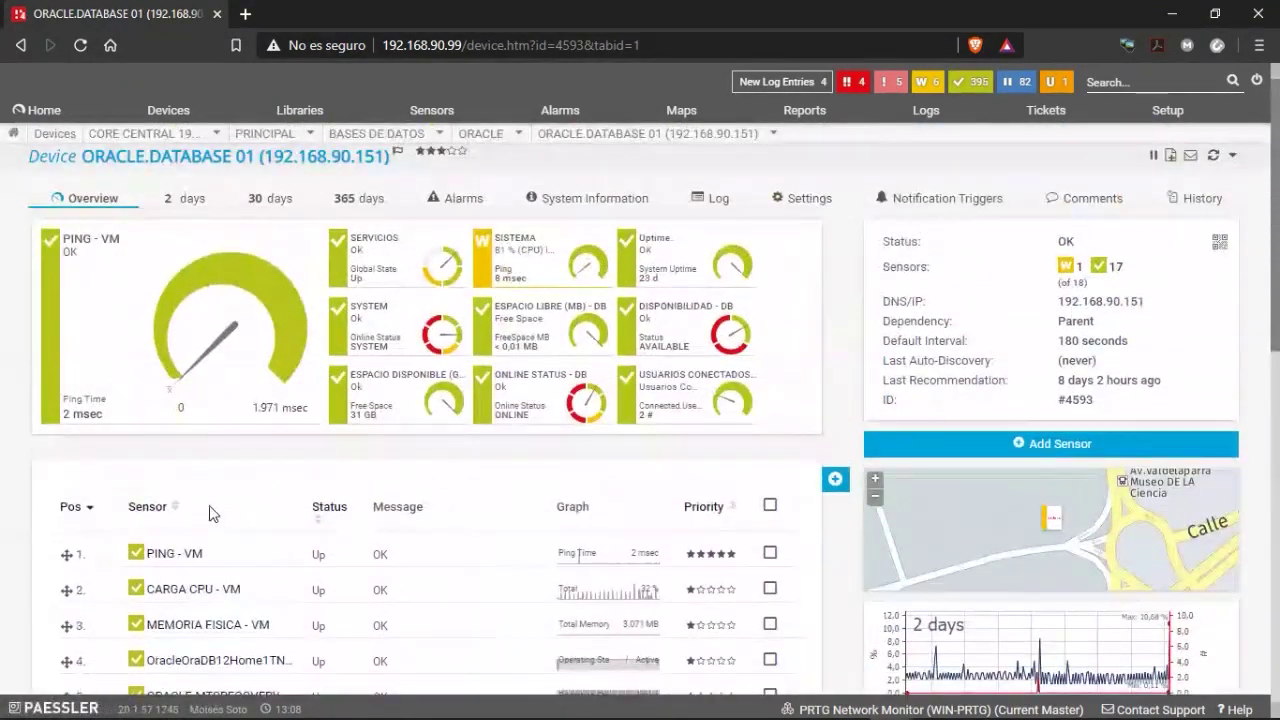
scroll(338, 502, down, 1)
scroll(338, 502, up, 1)
scroll(335, 486, down, 2)
scroll(336, 480, down, 2)
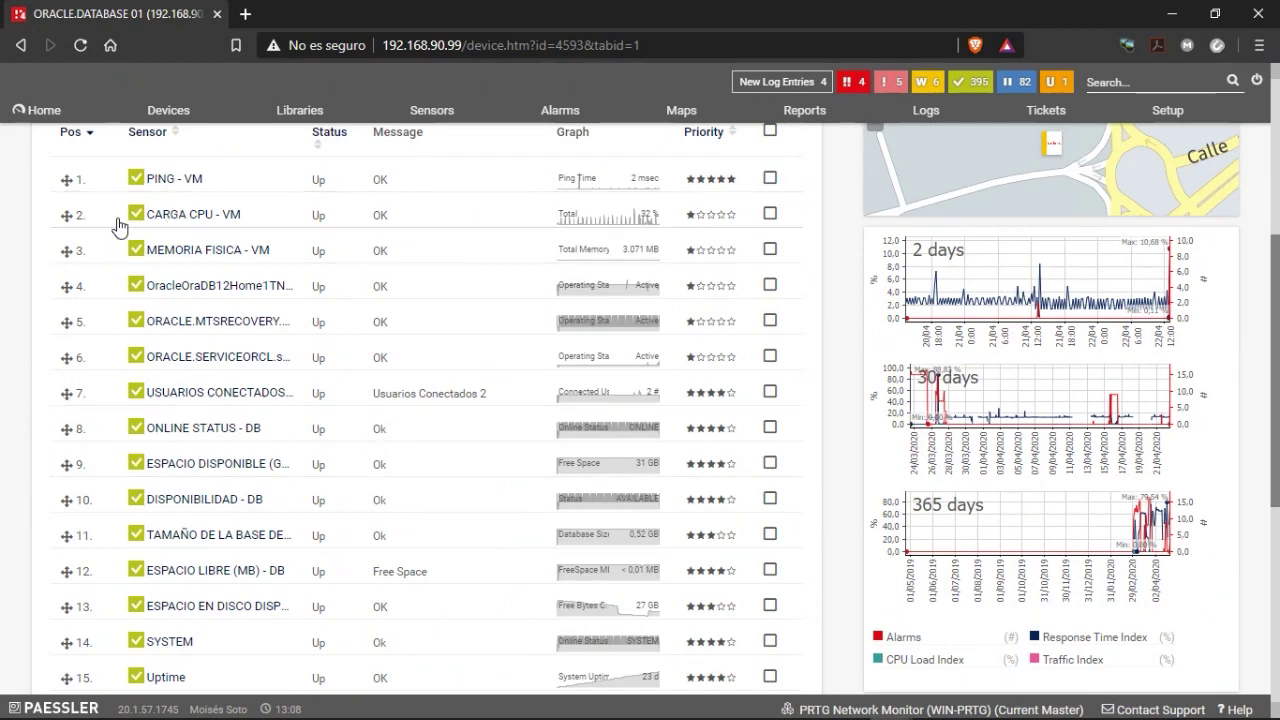
mouse_move(163, 222)
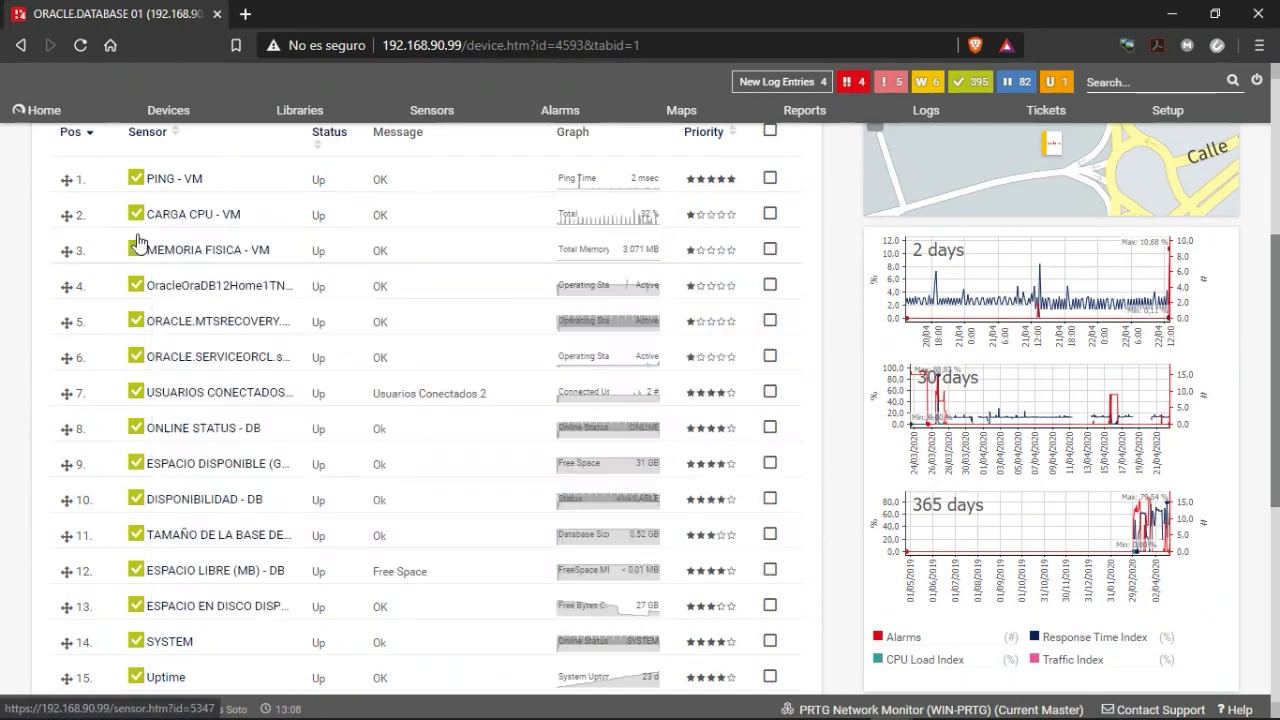
mouse_move(149, 324)
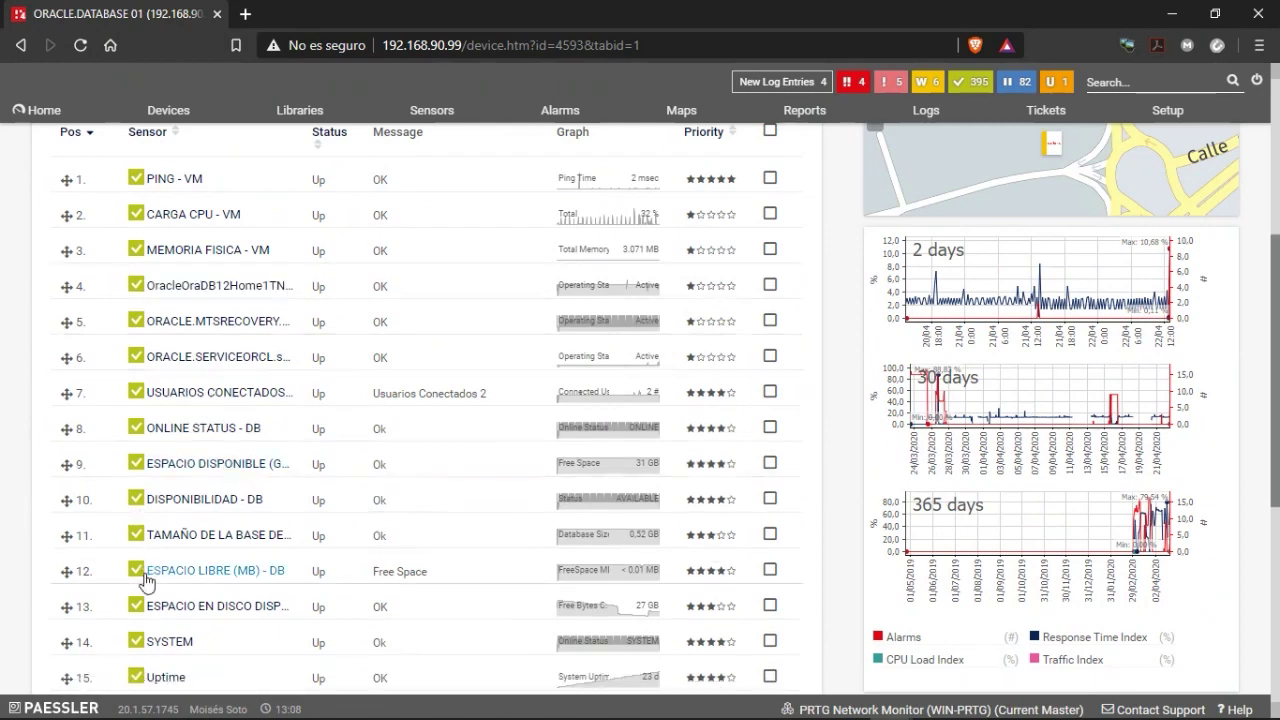
scroll(130, 460, up, 1)
scroll(147, 478, down, 1)
scroll(147, 478, down, 3)
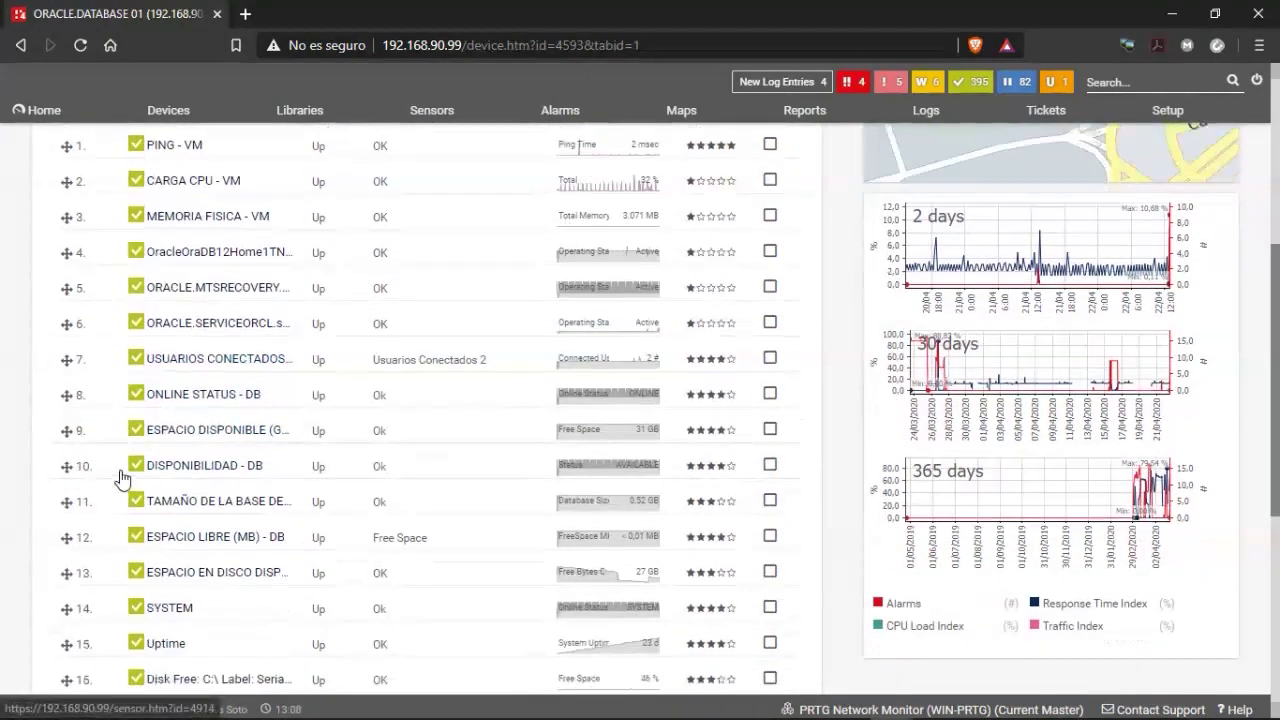
scroll(178, 340, up, 2)
scroll(178, 340, up, 1)
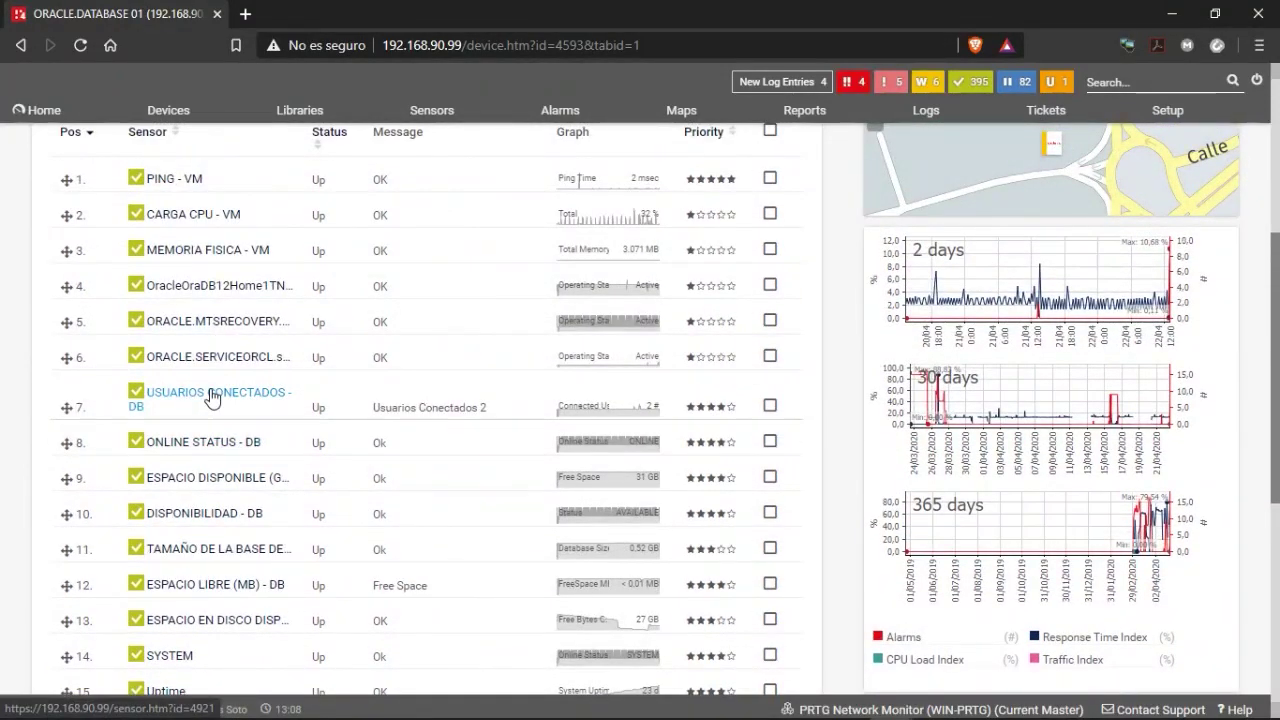
mouse_move(212, 397)
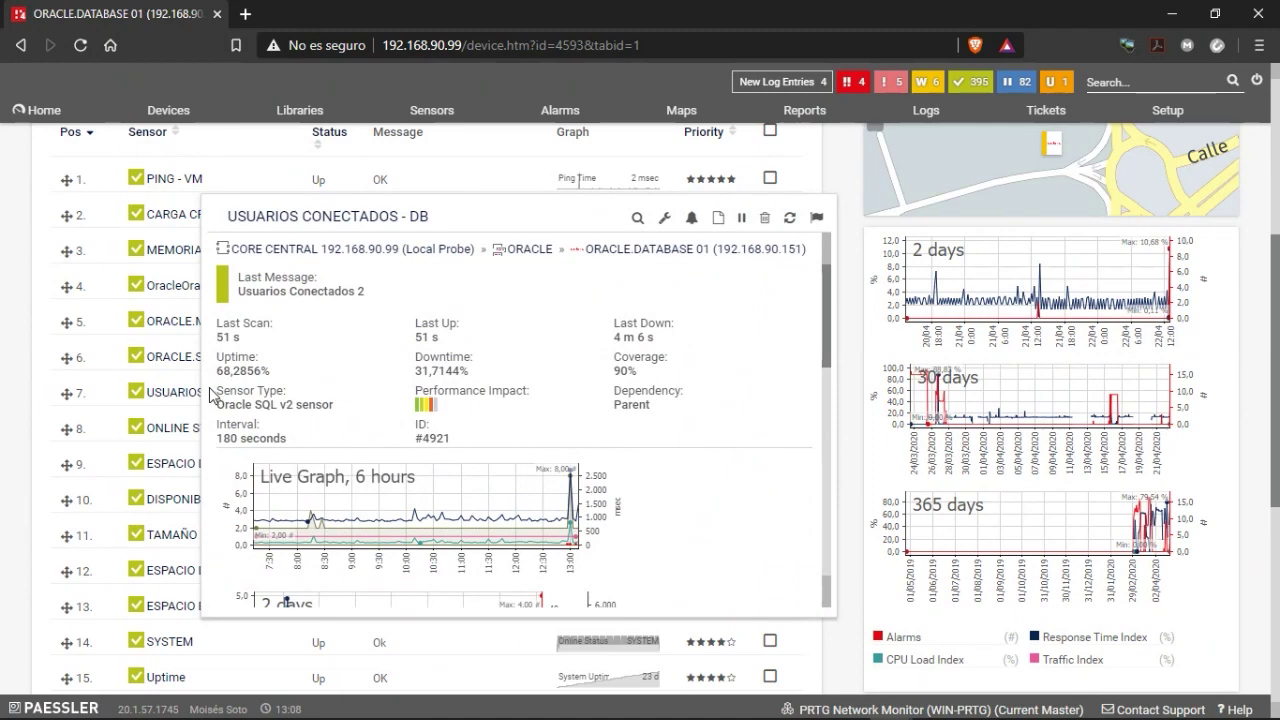
scroll(623, 391, up, 5)
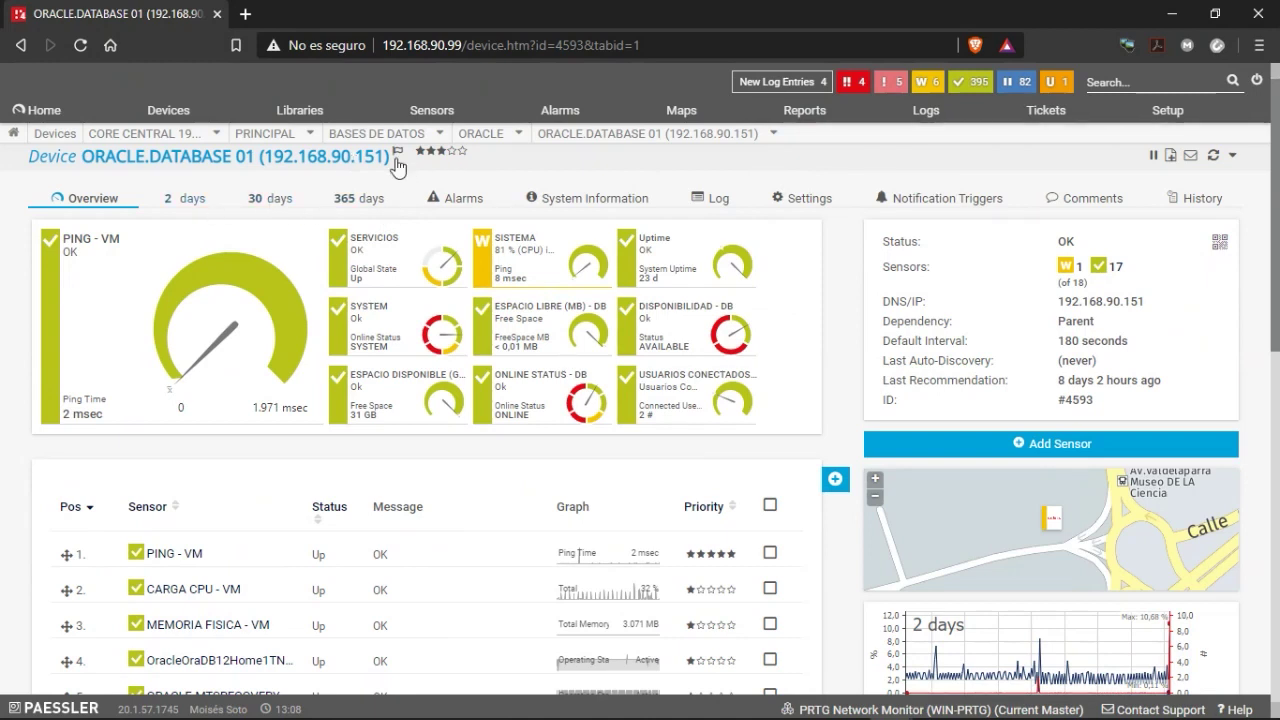
click(518, 135)
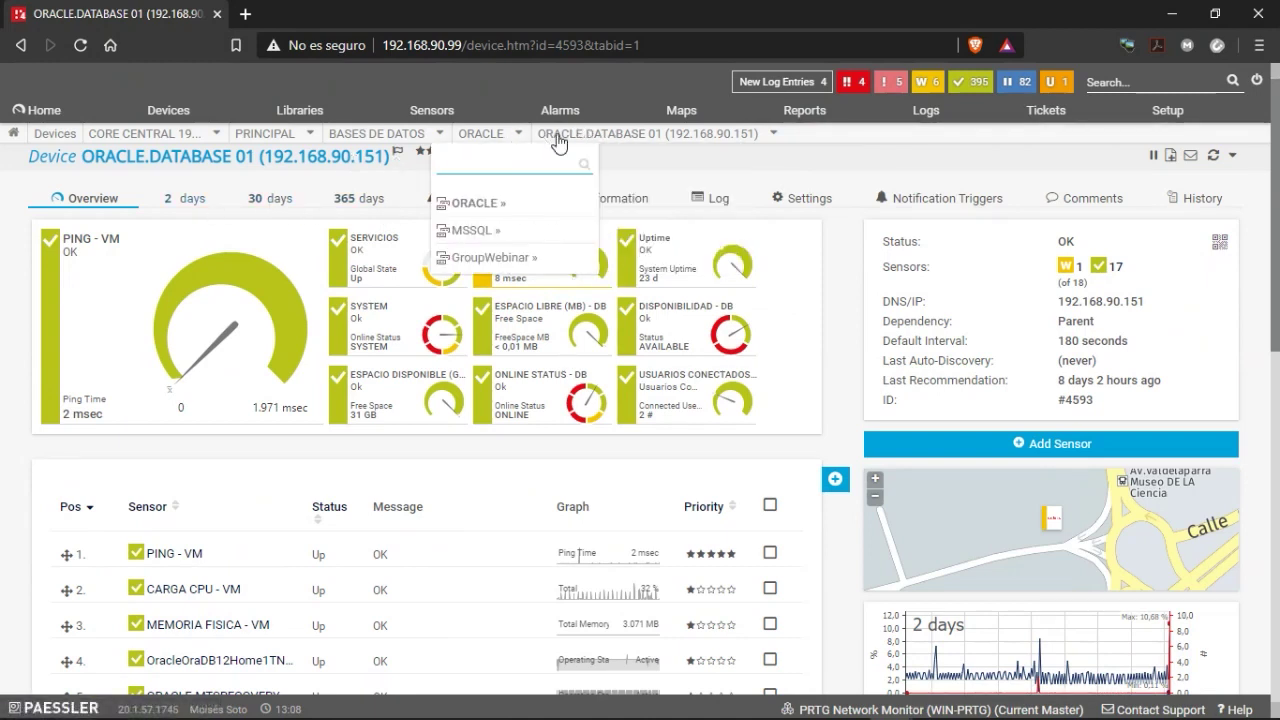
click(547, 258)
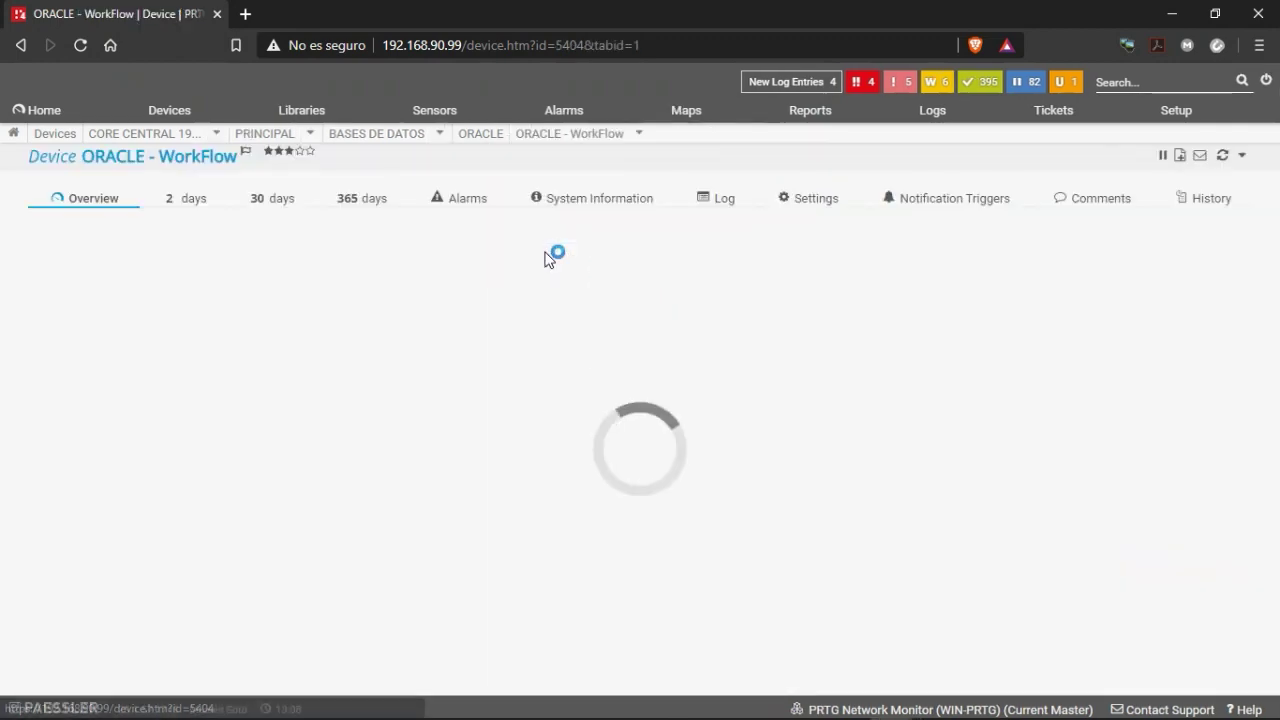
scroll(210, 517, down, 2)
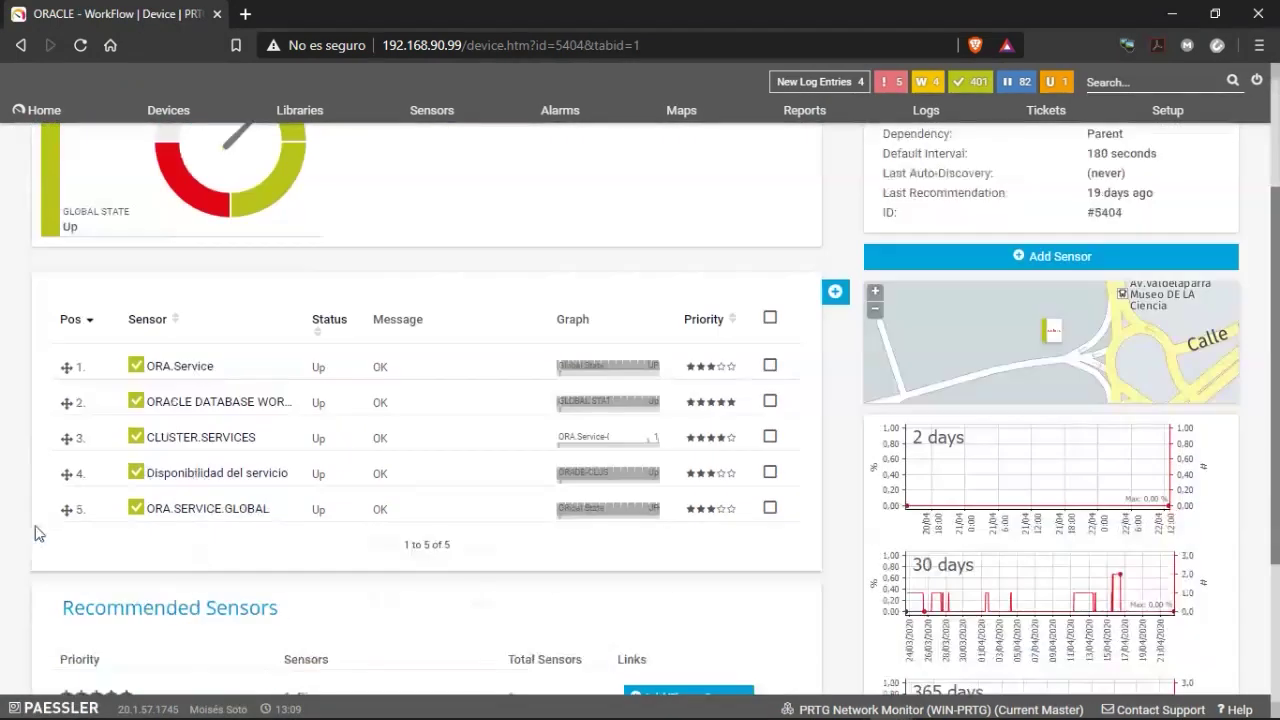
click(167, 517)
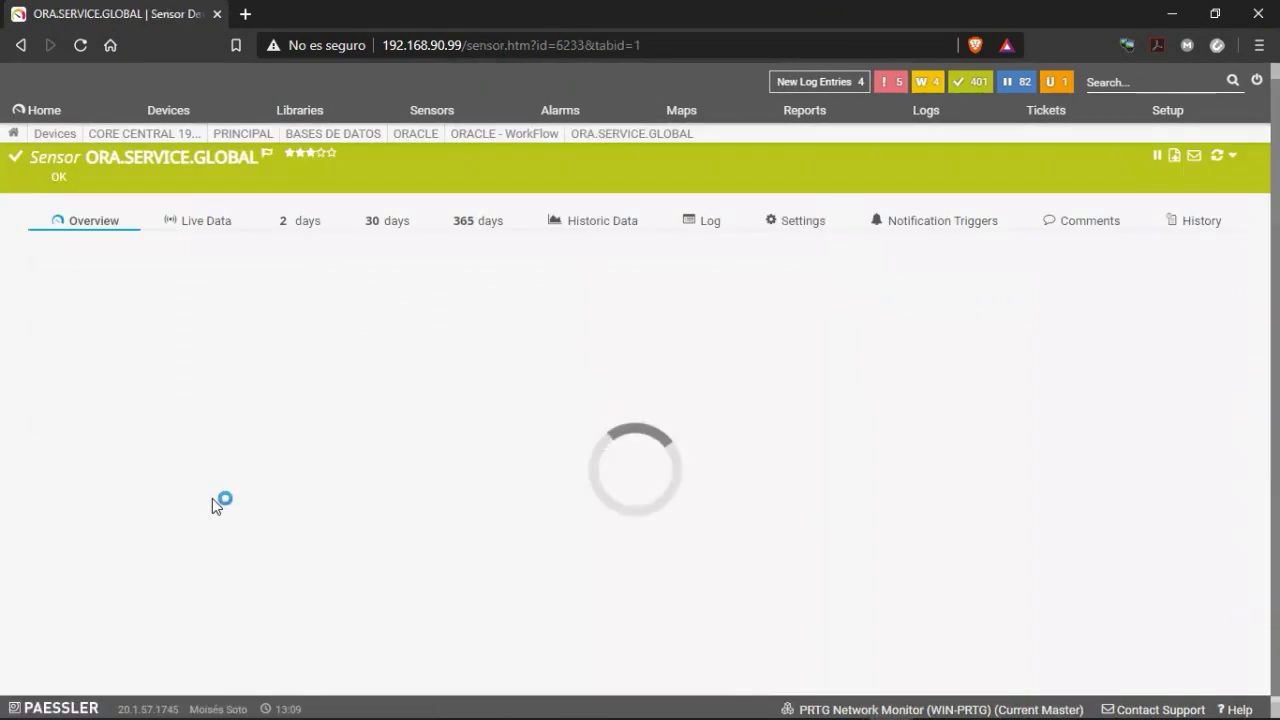
scroll(395, 497, down, 2)
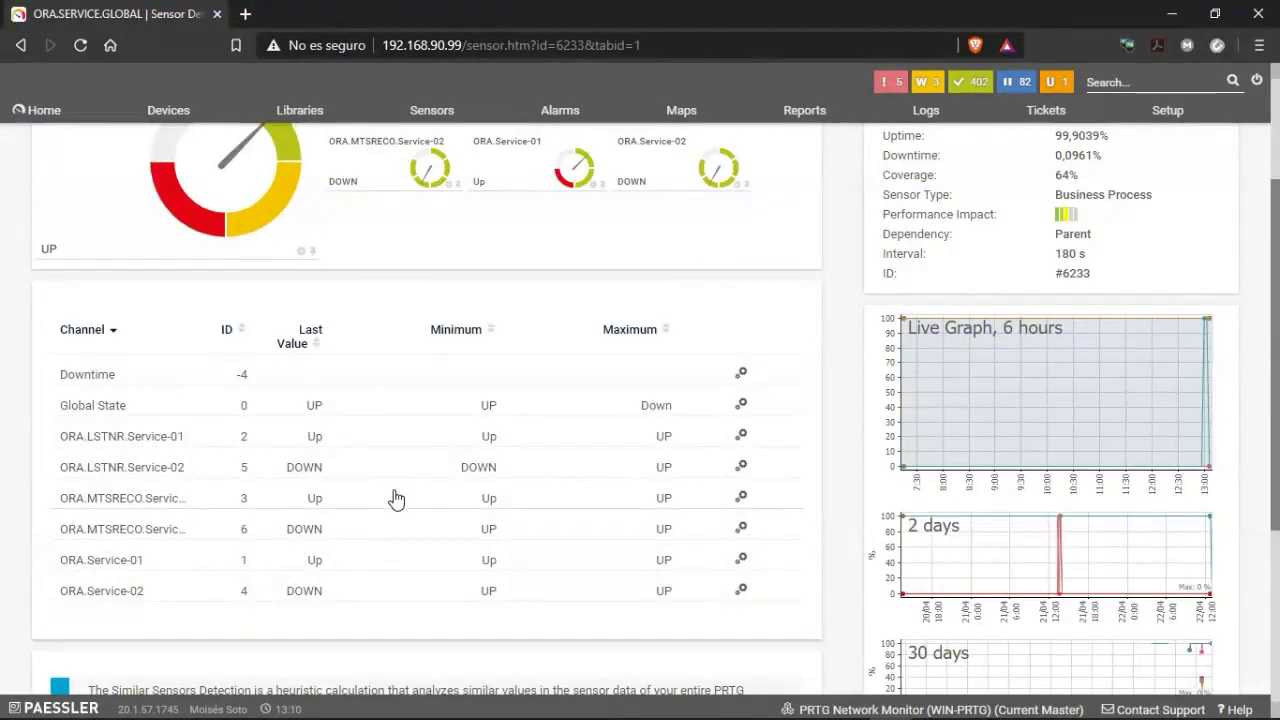
scroll(395, 497, down, 1)
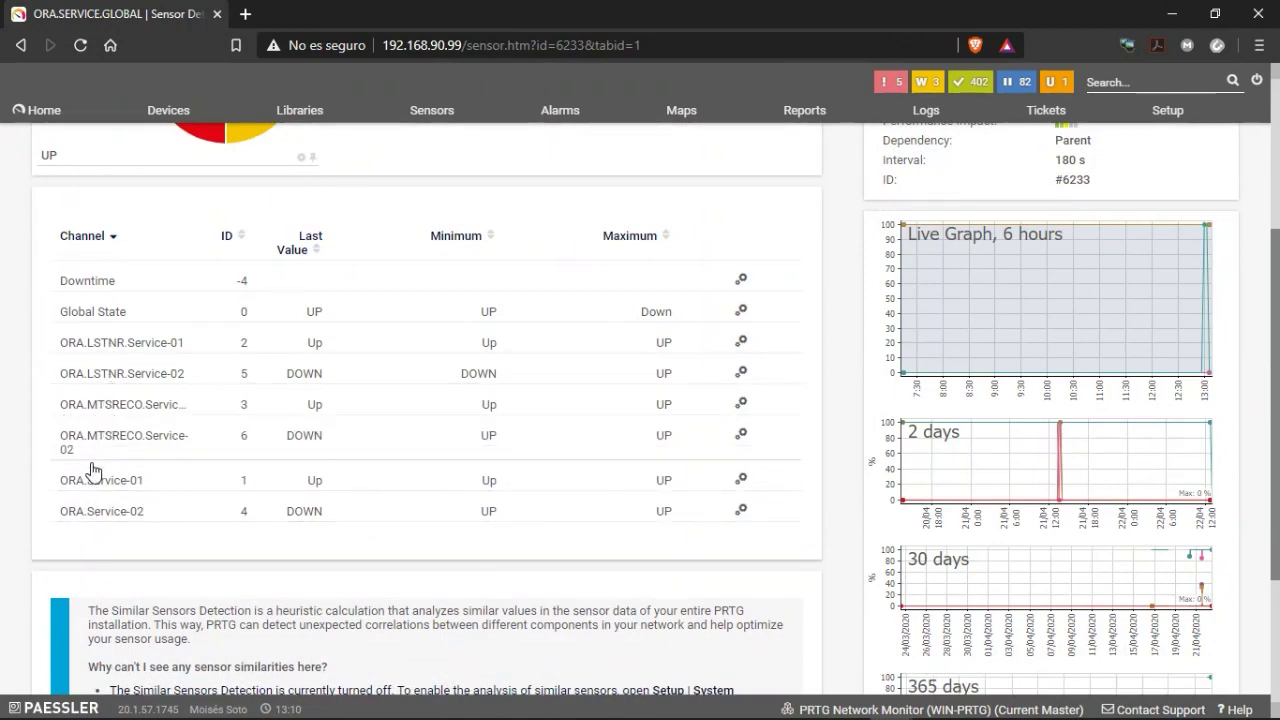
scroll(106, 357, up, 1)
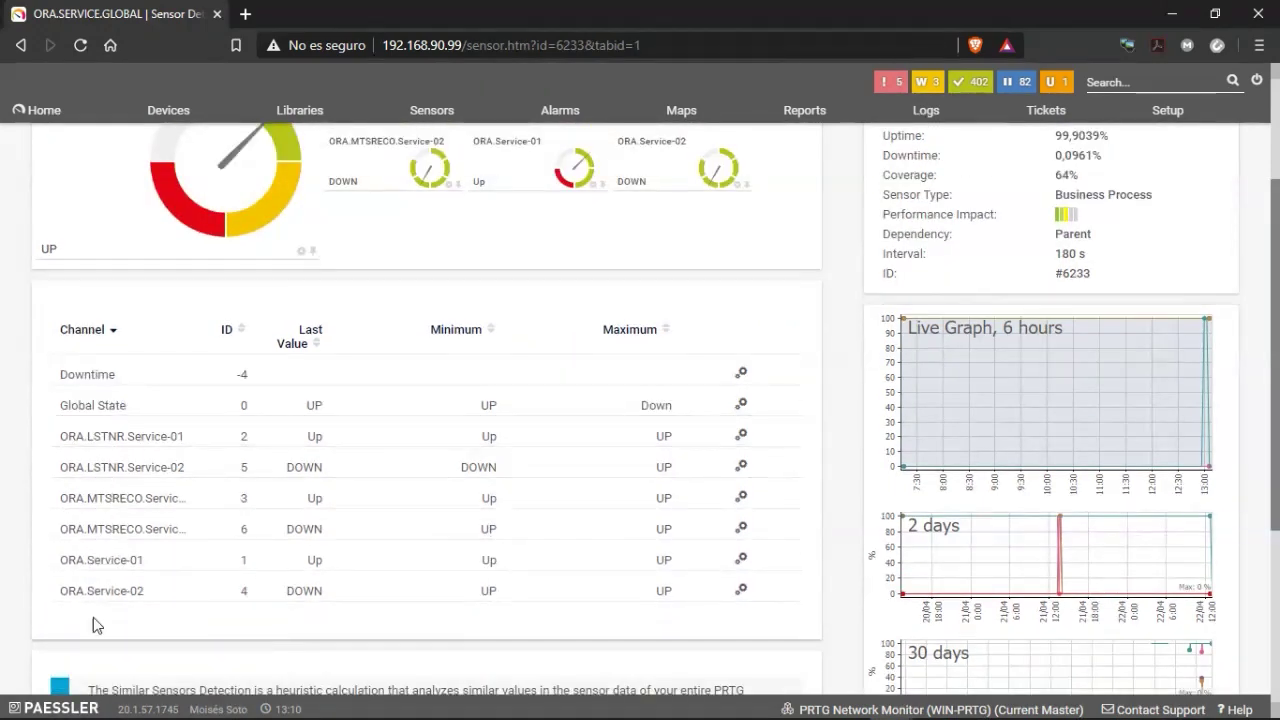
scroll(93, 625, up, 1)
scroll(109, 400, up, 1)
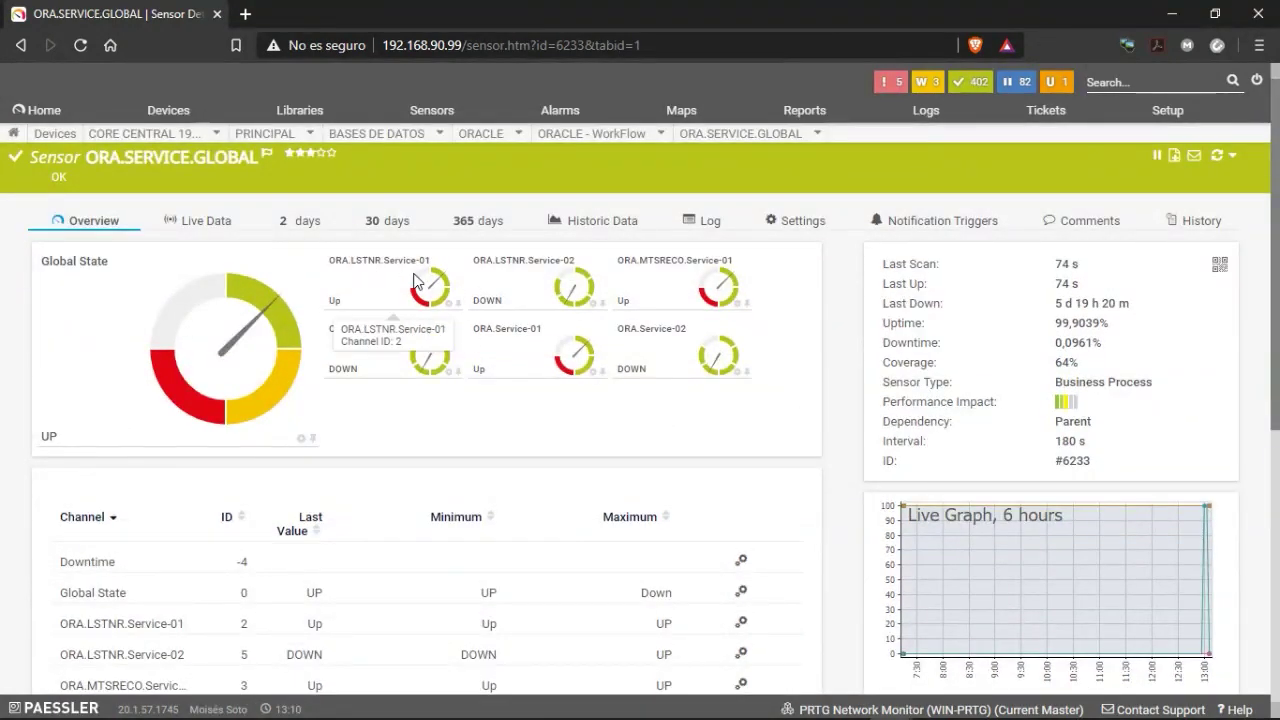
scroll(502, 285, down, 2)
scroll(500, 371, up, 1)
scroll(470, 420, up, 1)
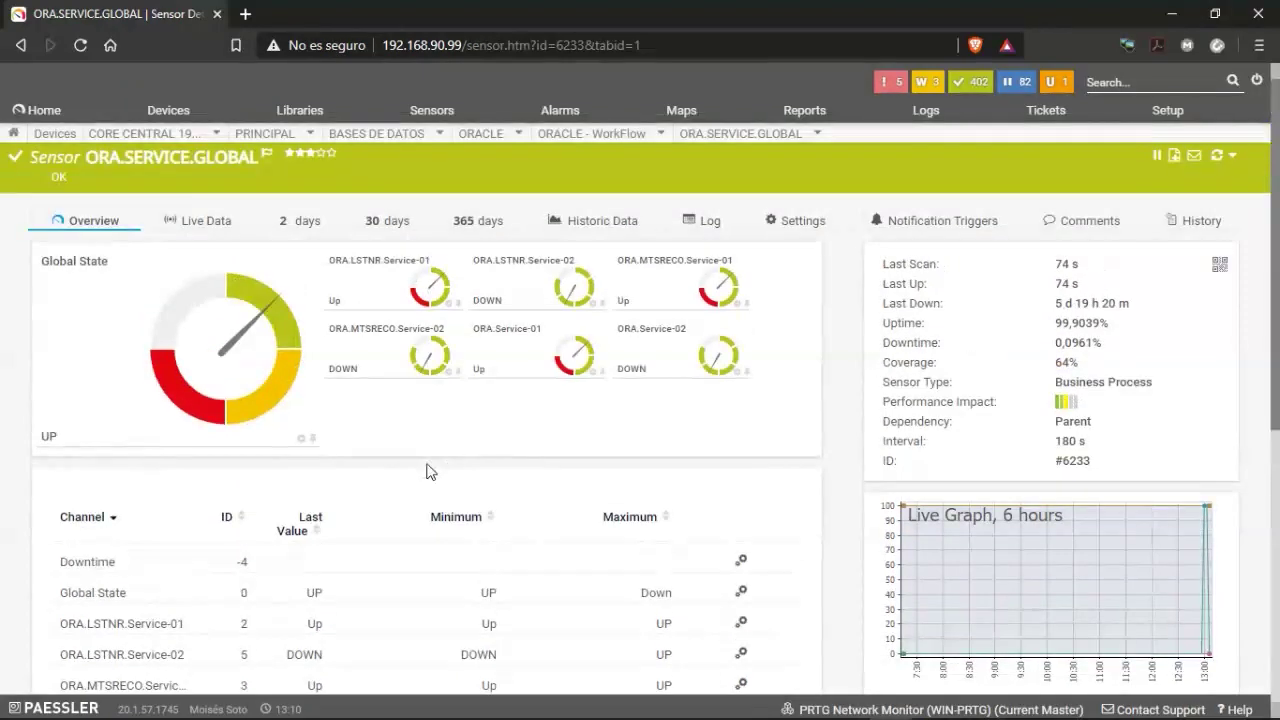
scroll(410, 471, down, 2)
scroll(170, 405, down, 1)
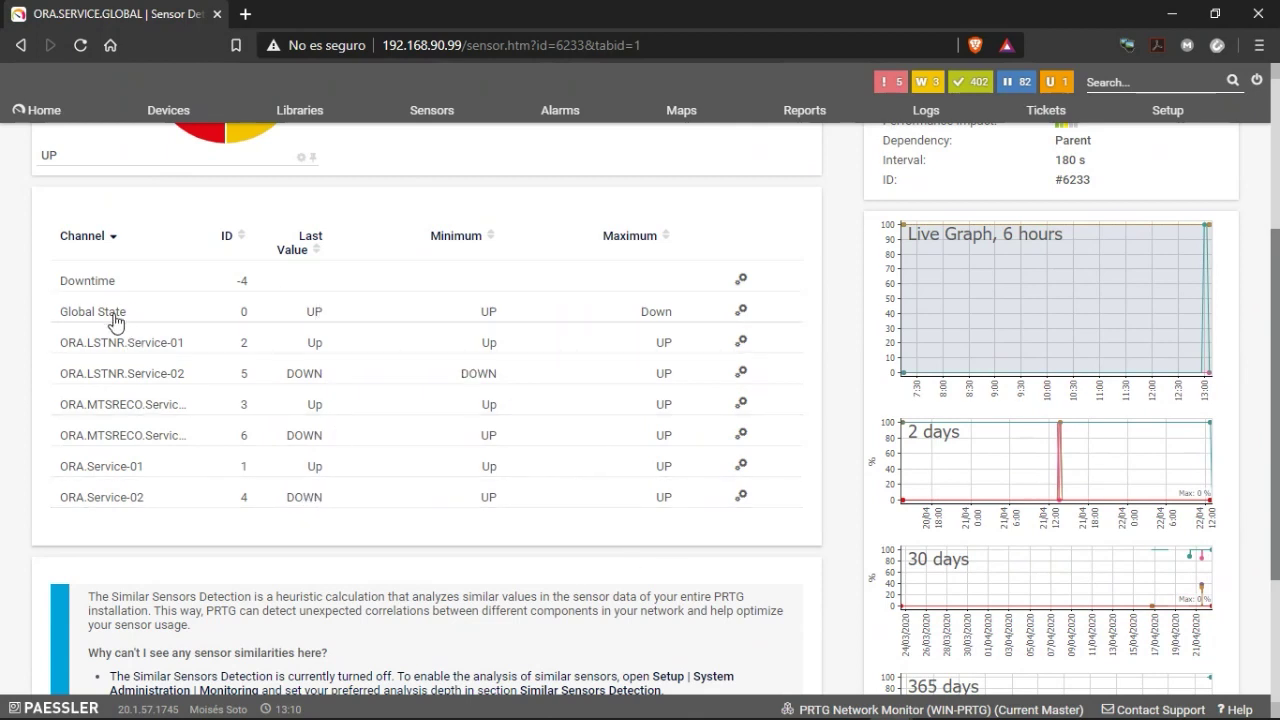
scroll(105, 340, up, 2)
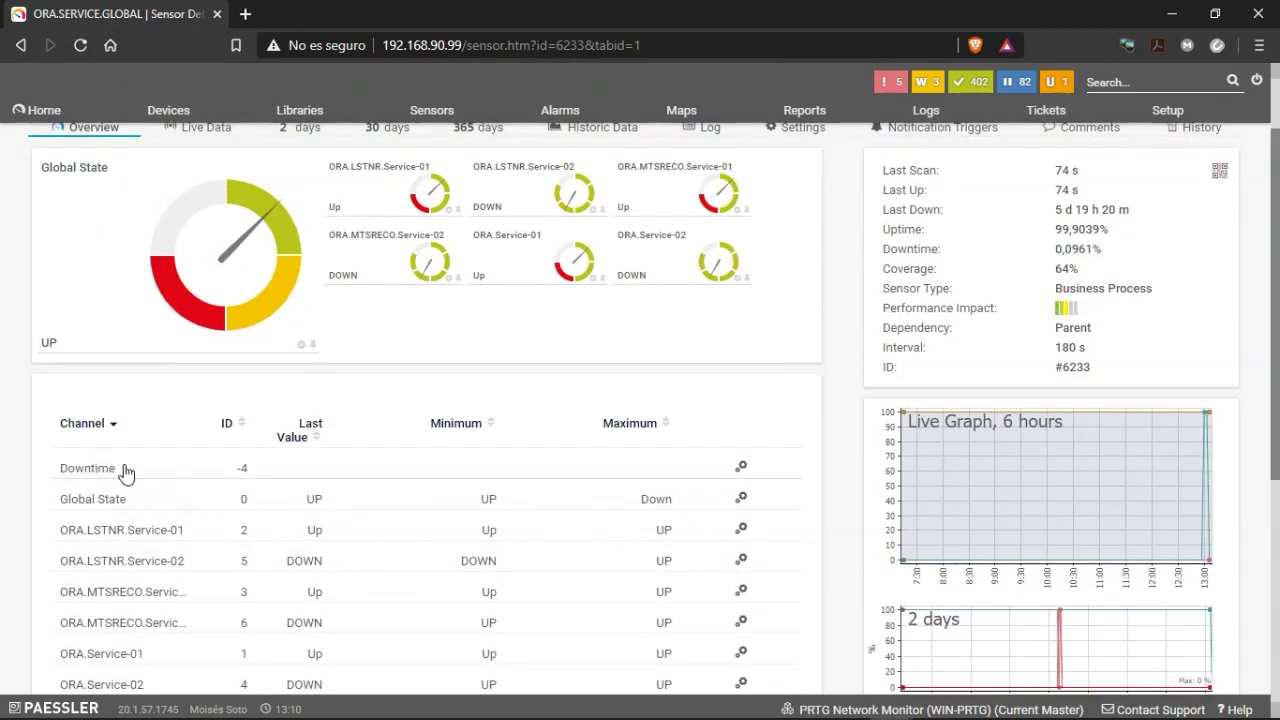
scroll(165, 390, up, 1)
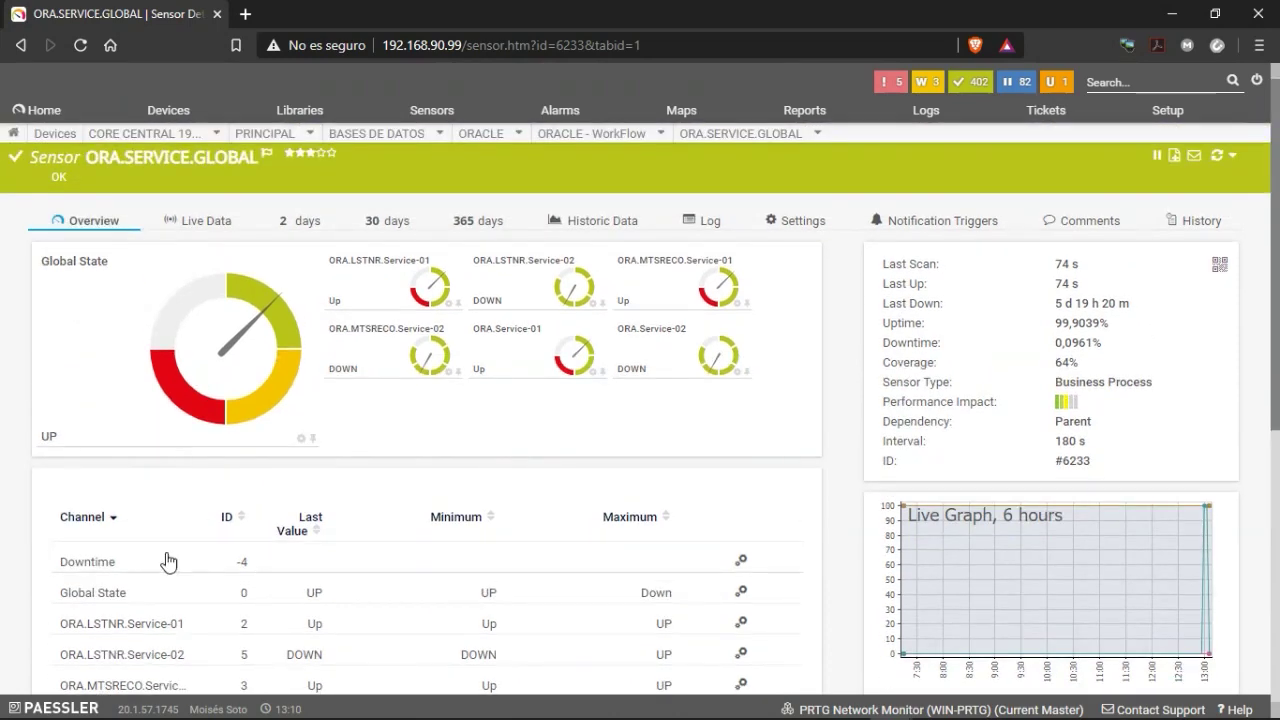
scroll(350, 460, down, 1)
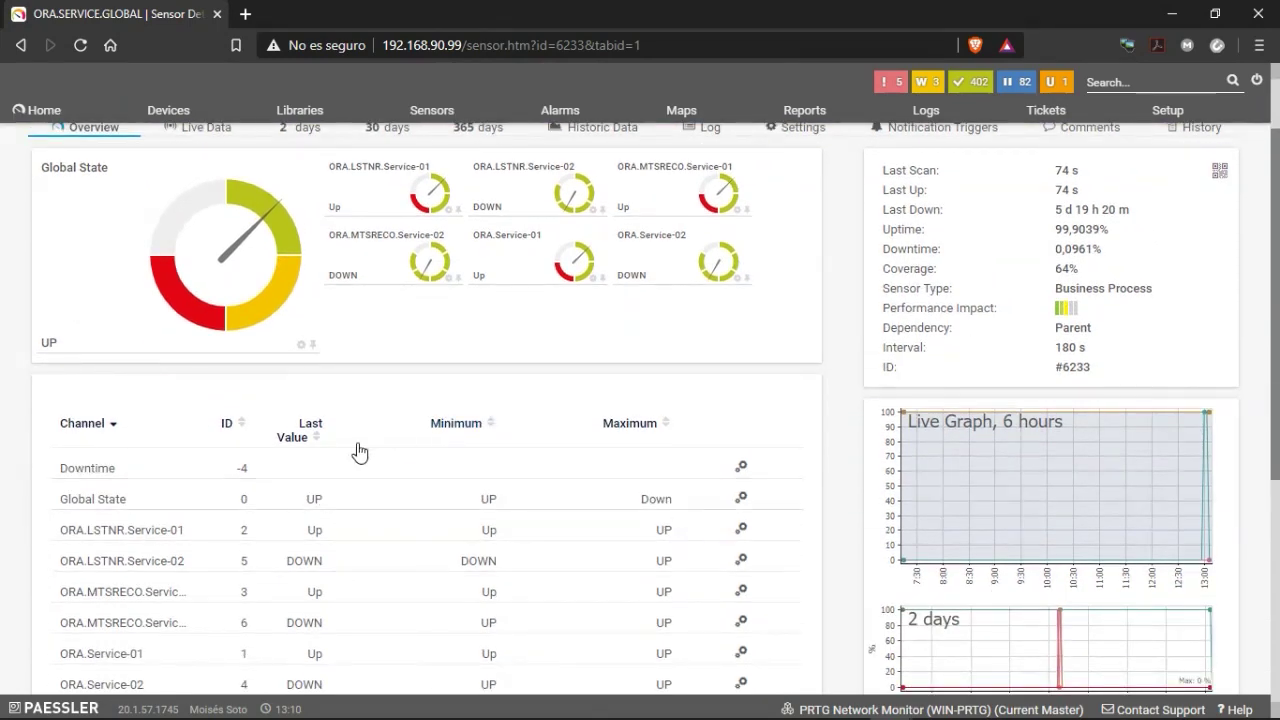
scroll(346, 454, up, 1)
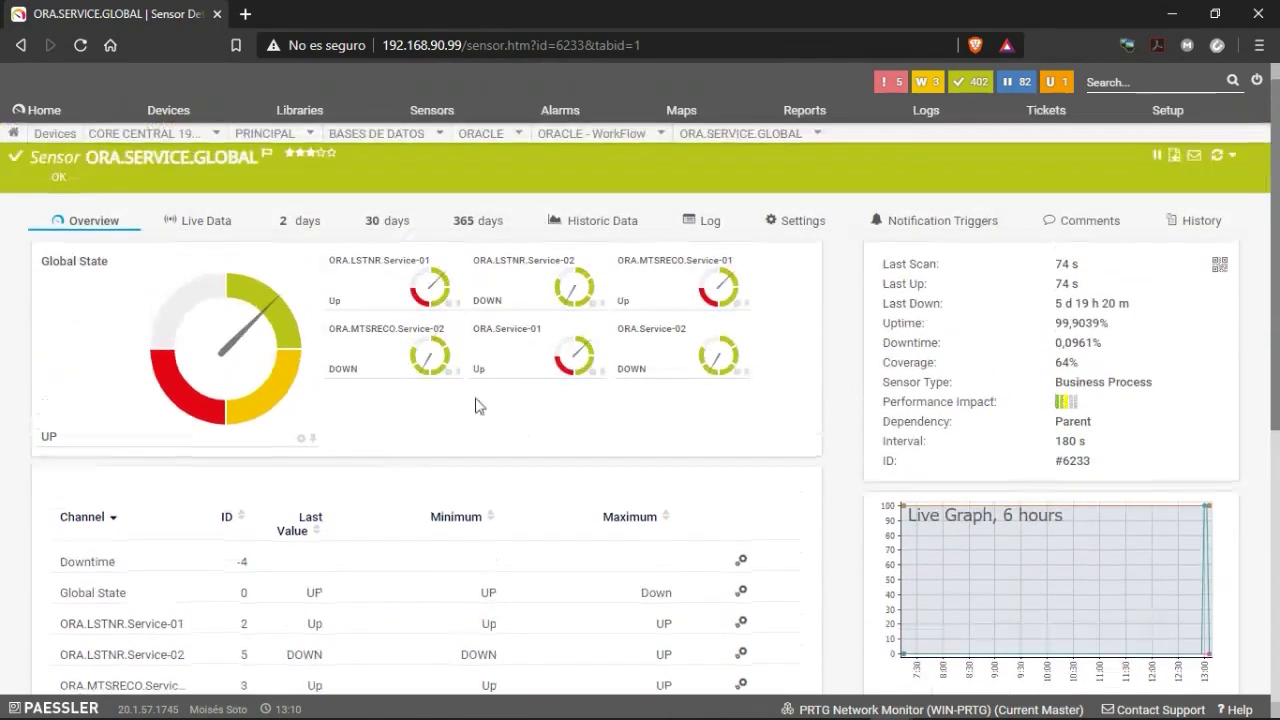
Review the ORA.SERVICE.GLOBAL settings' lists of states counted as down and as up.
click(817, 224)
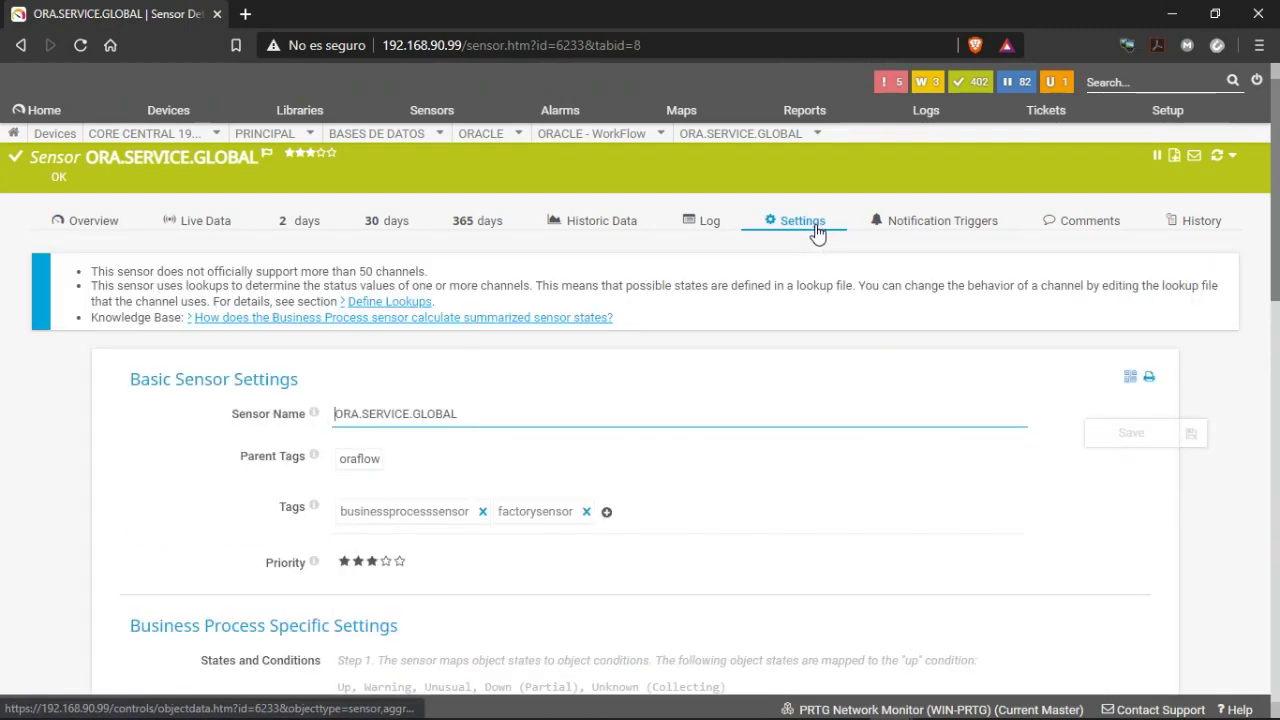
scroll(706, 448, down, 2)
scroll(706, 448, down, 4)
scroll(703, 435, up, 2)
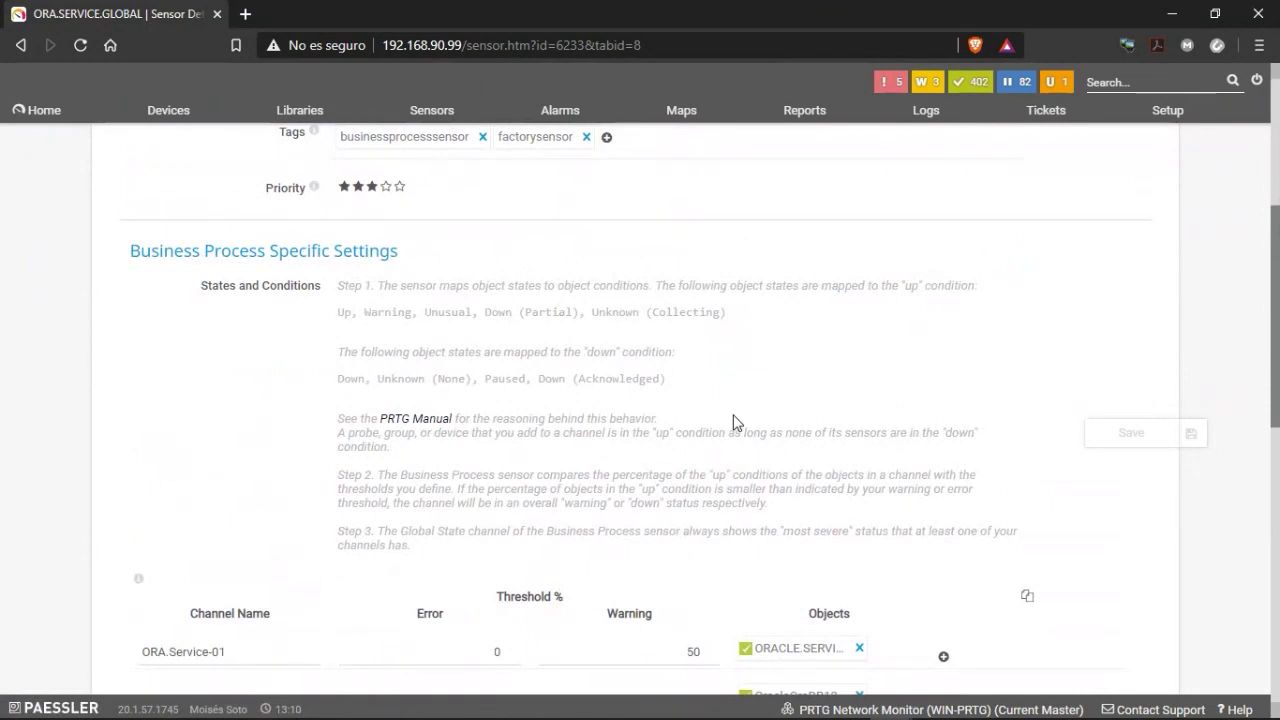
scroll(733, 421, down, 1)
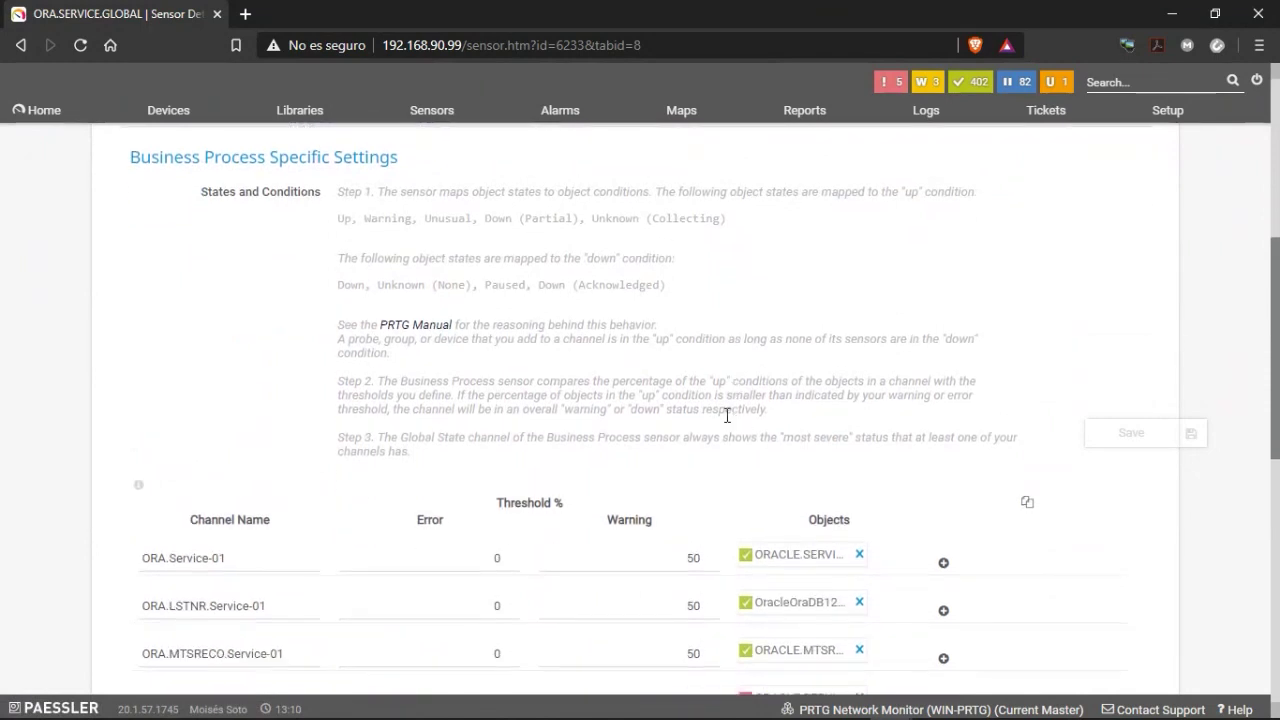
drag(342, 286, 684, 289)
drag(590, 259, 709, 269)
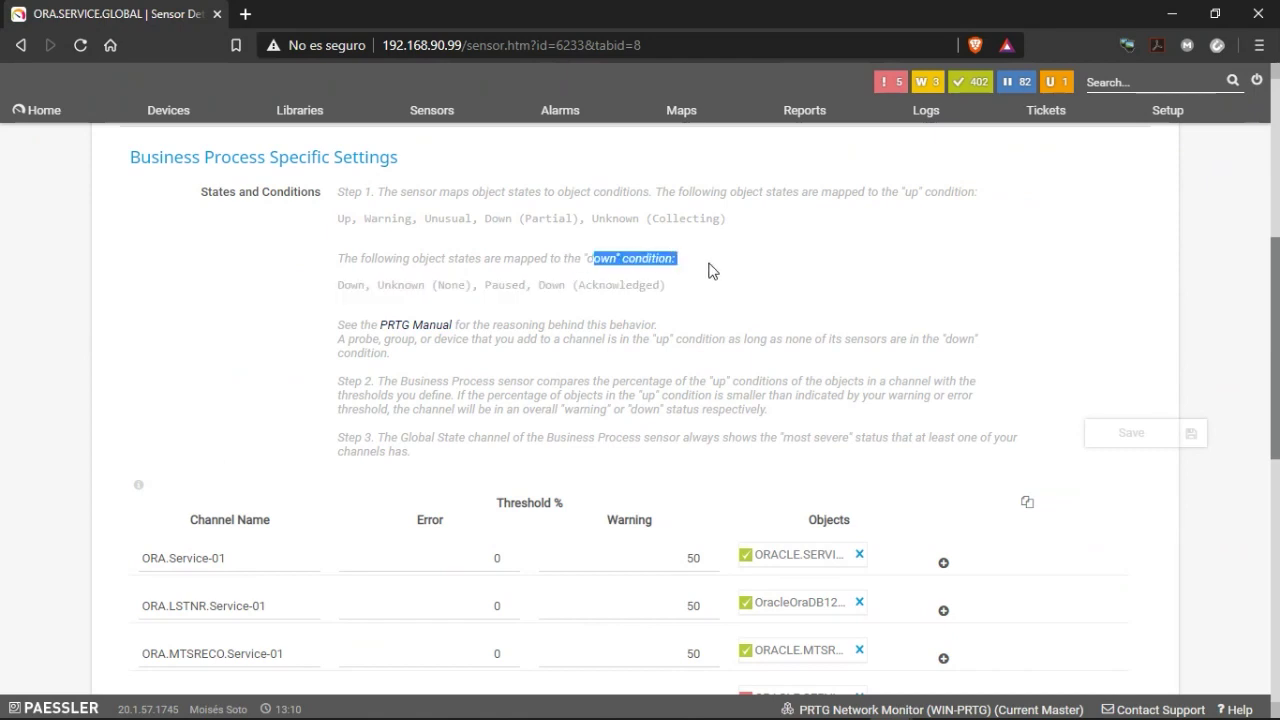
scroll(709, 270, up, 2)
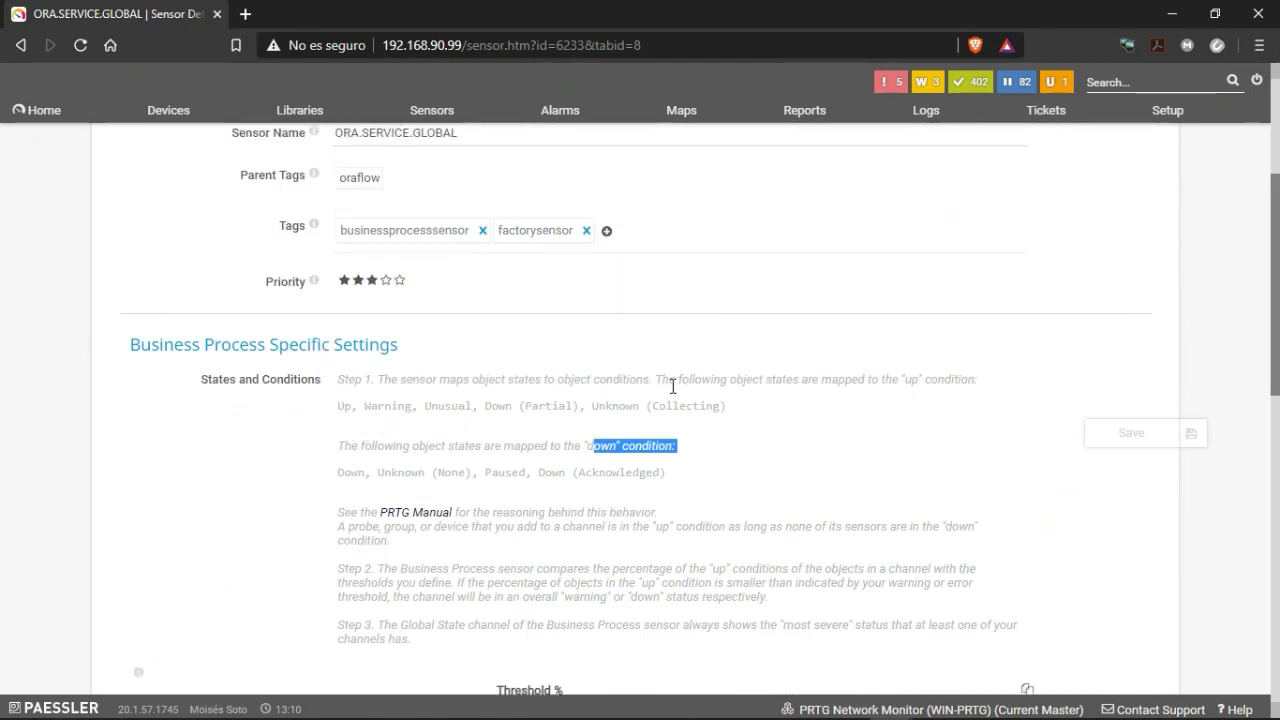
drag(359, 405, 584, 404)
click(397, 411)
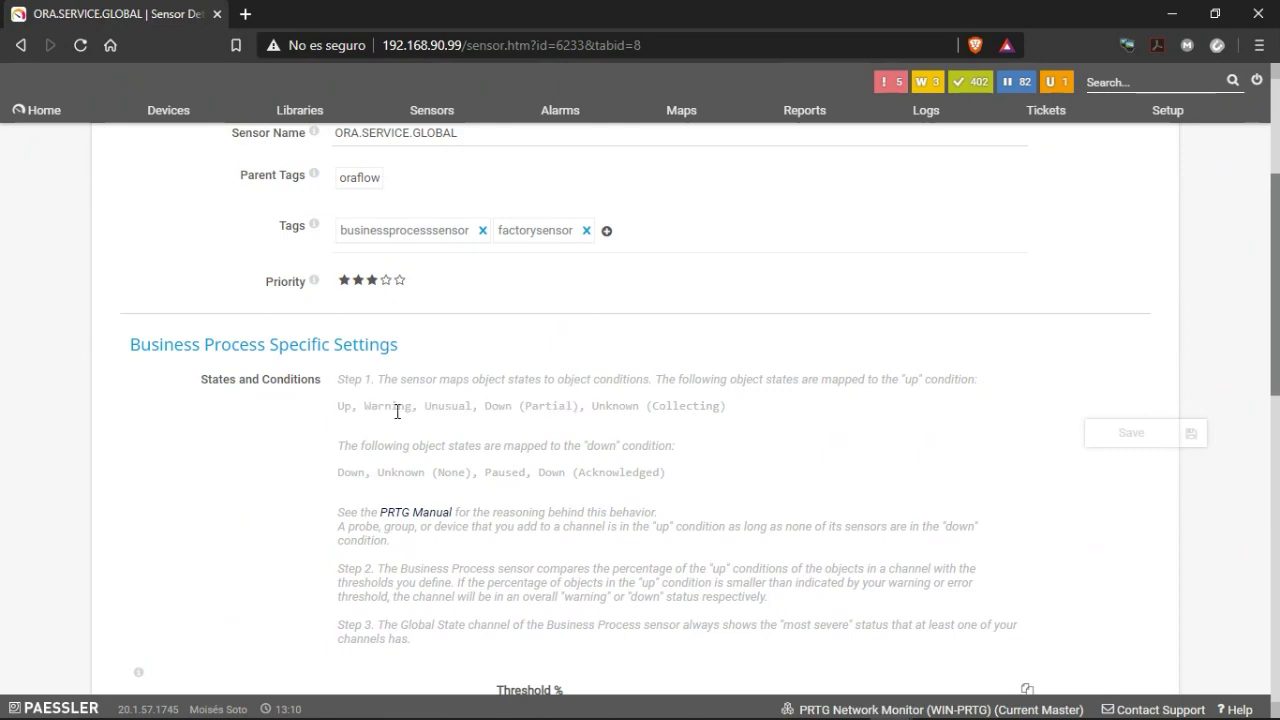
scroll(522, 435, down, 5)
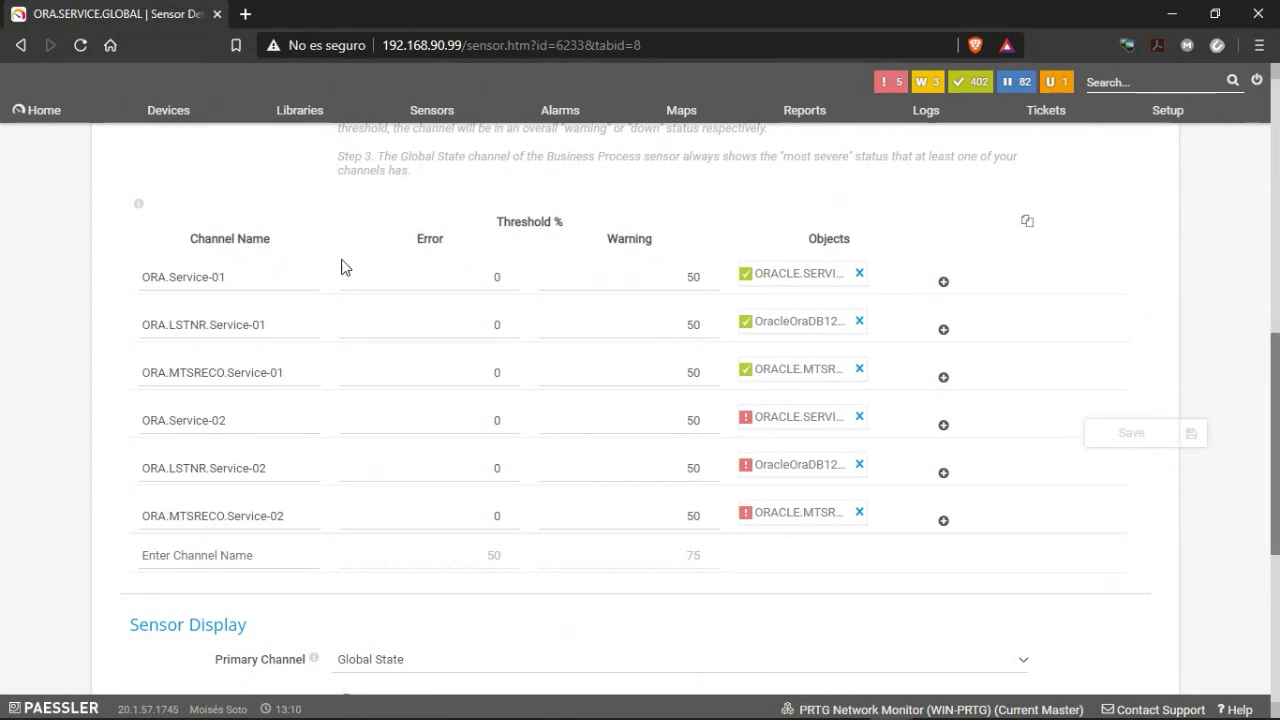
Check the channel threshold table: Error 0% and Warning 50% for all six channels.
click(560, 267)
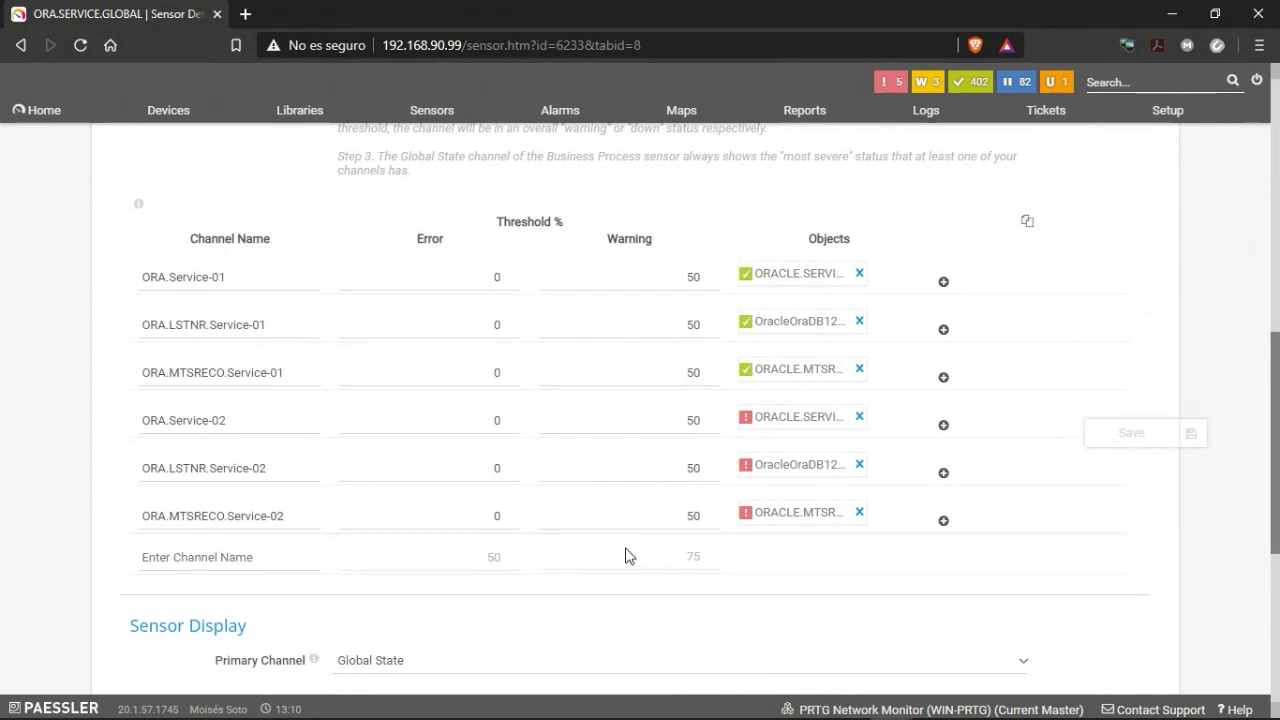
scroll(637, 525, up, 1)
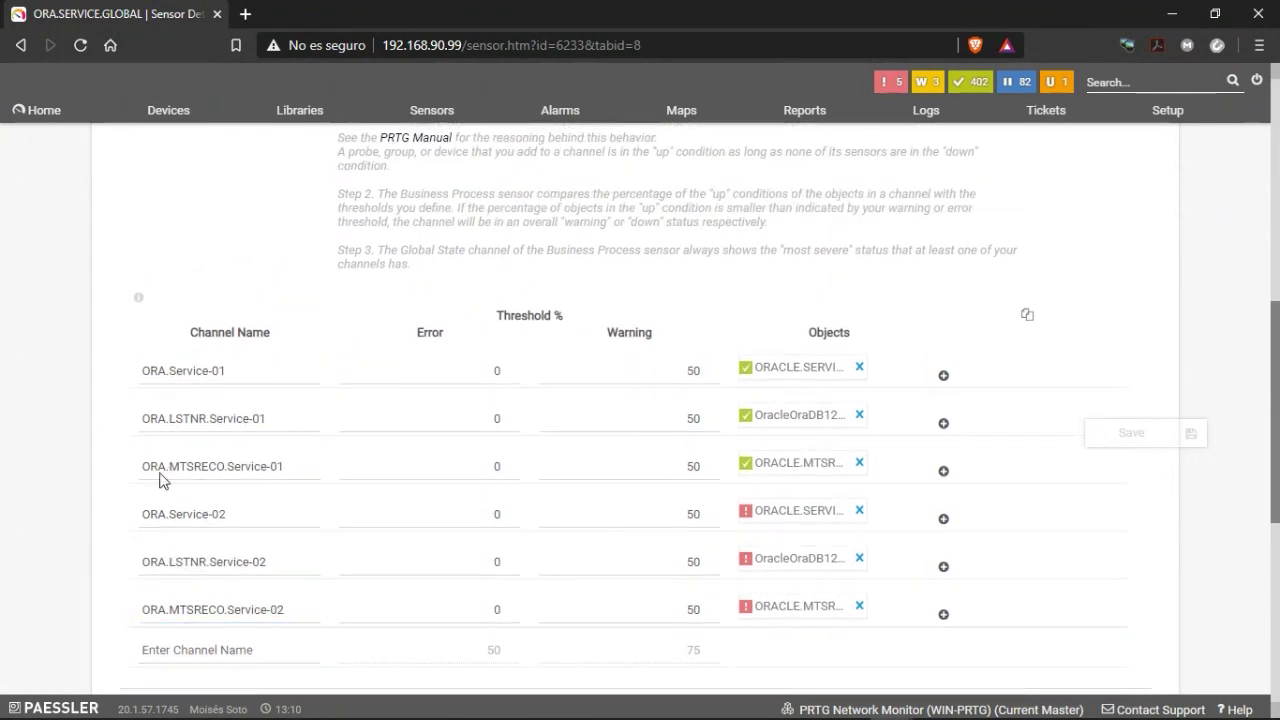
scroll(163, 480, down, 1)
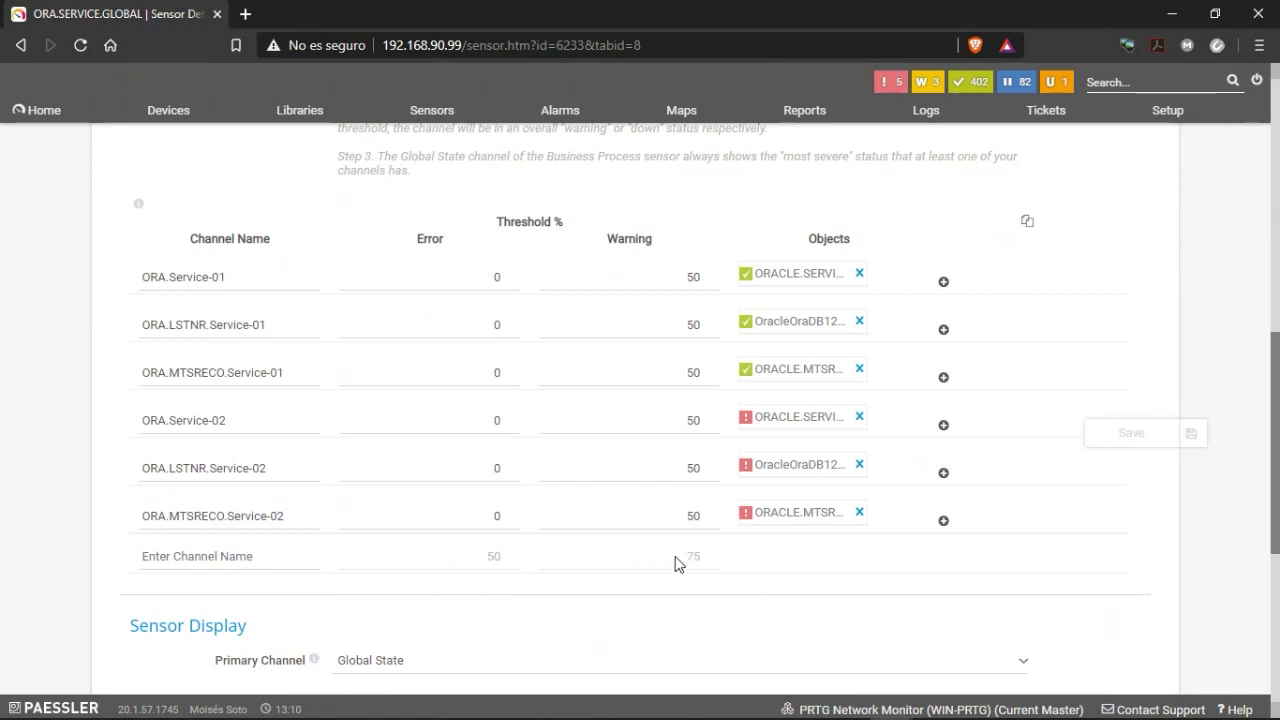
scroll(560, 390, up, 2)
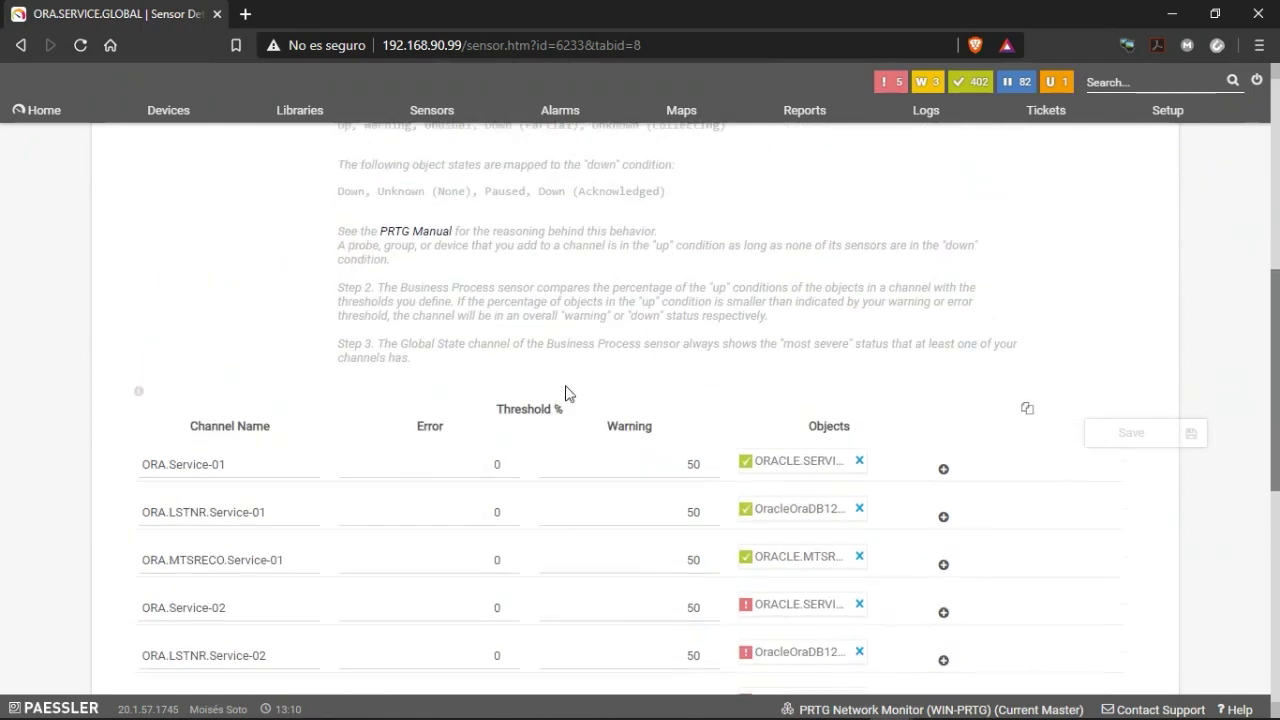
scroll(460, 452, down, 3)
scroll(400, 534, up, 2)
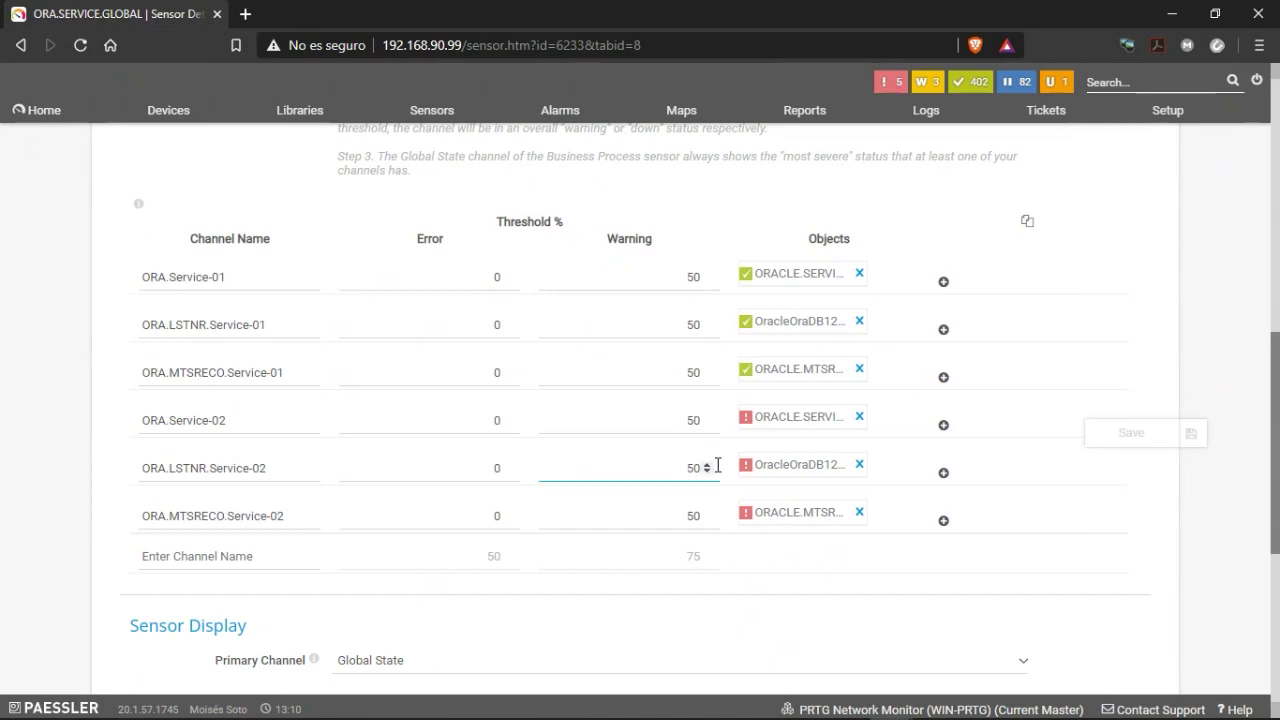
scroll(414, 506, down, 5)
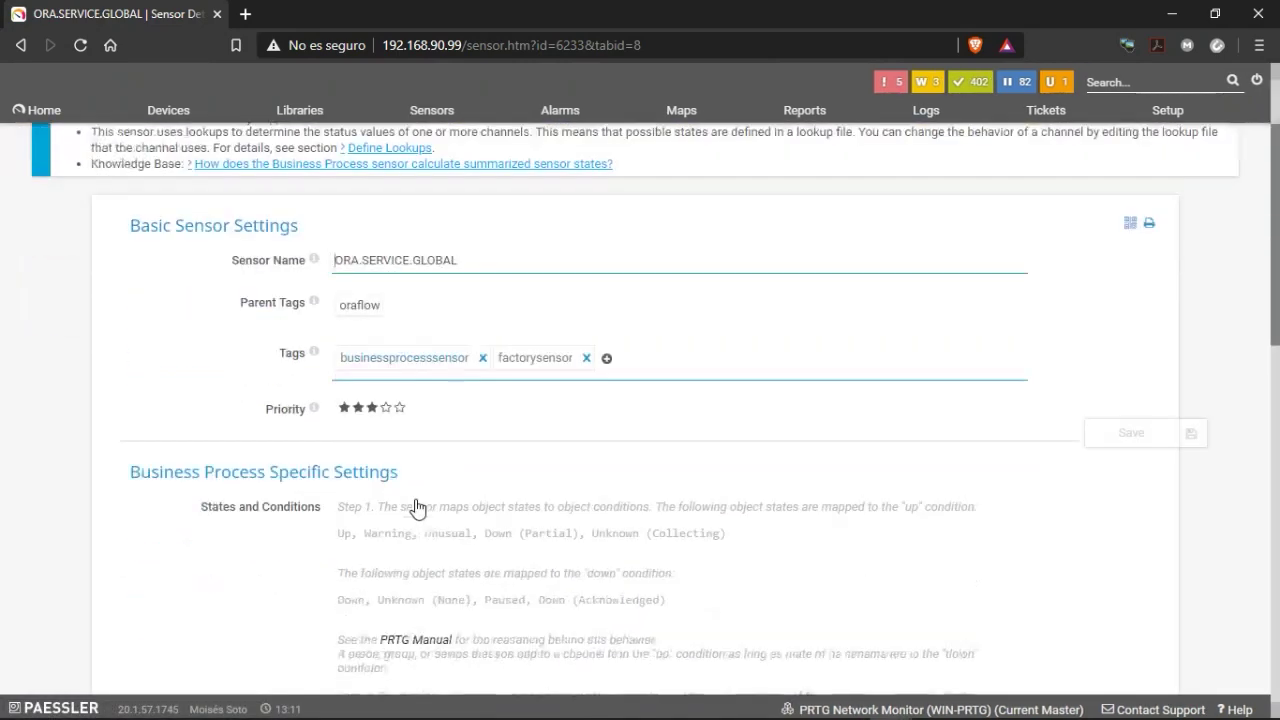
scroll(498, 500, down, 2)
scroll(420, 451, up, 8)
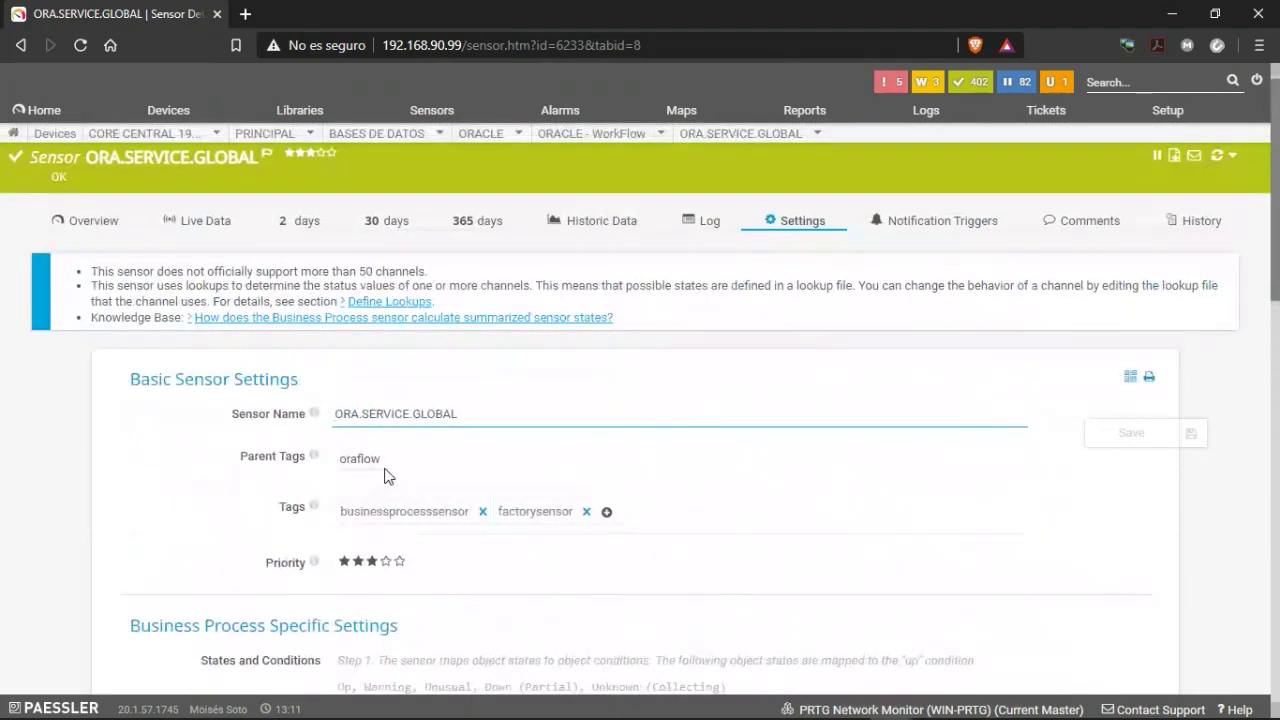
scroll(465, 468, down, 8)
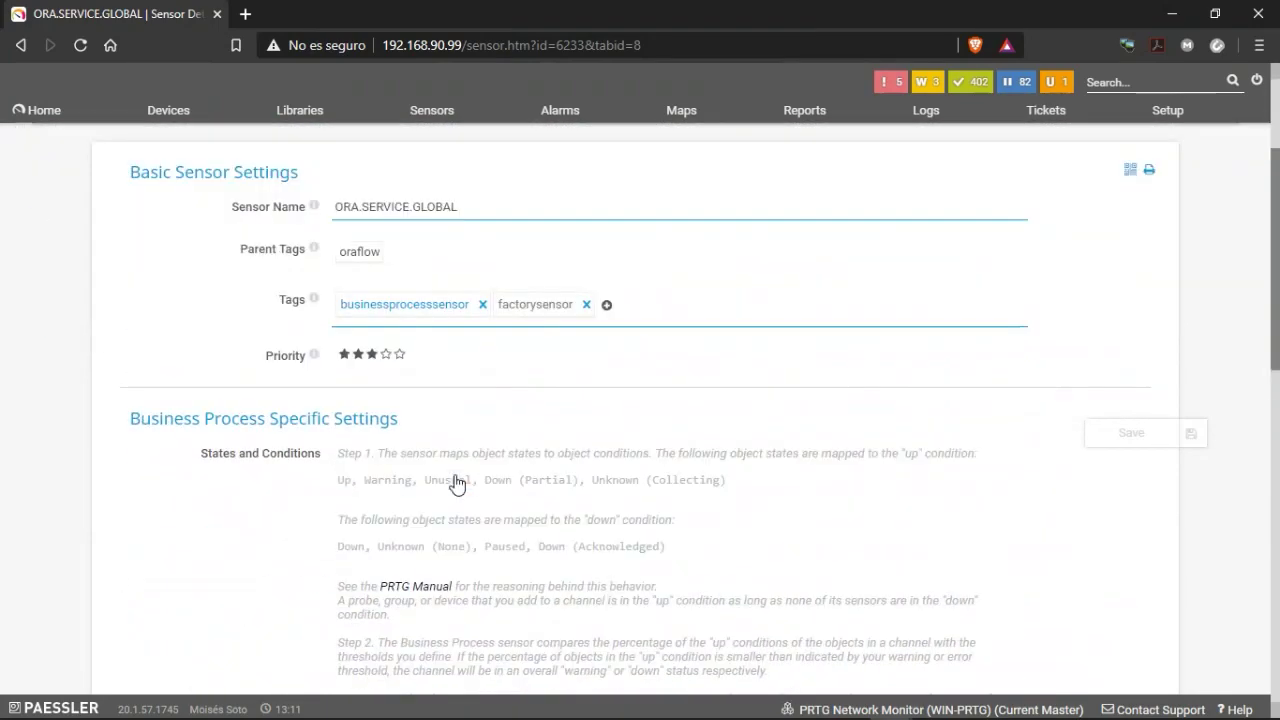
scroll(514, 366, up, 10)
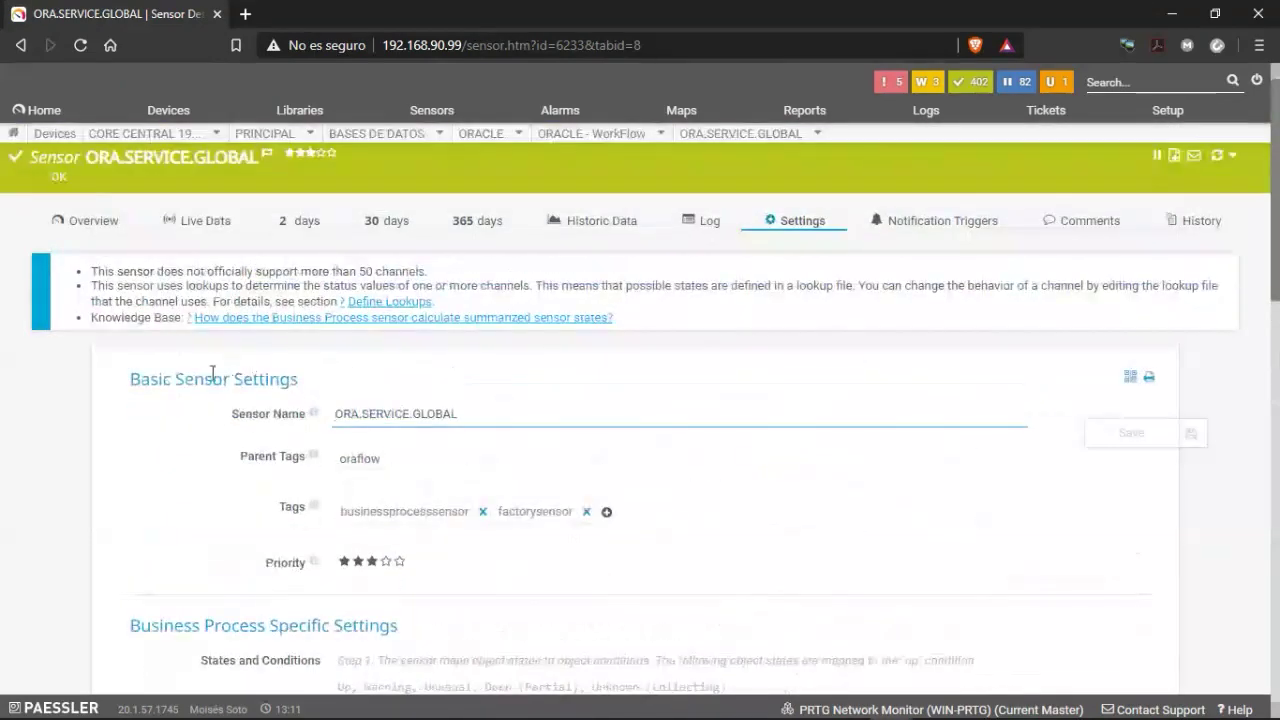
Open Edit Channel for Global State to see its businessprocess-services-global-state lookup.
click(85, 221)
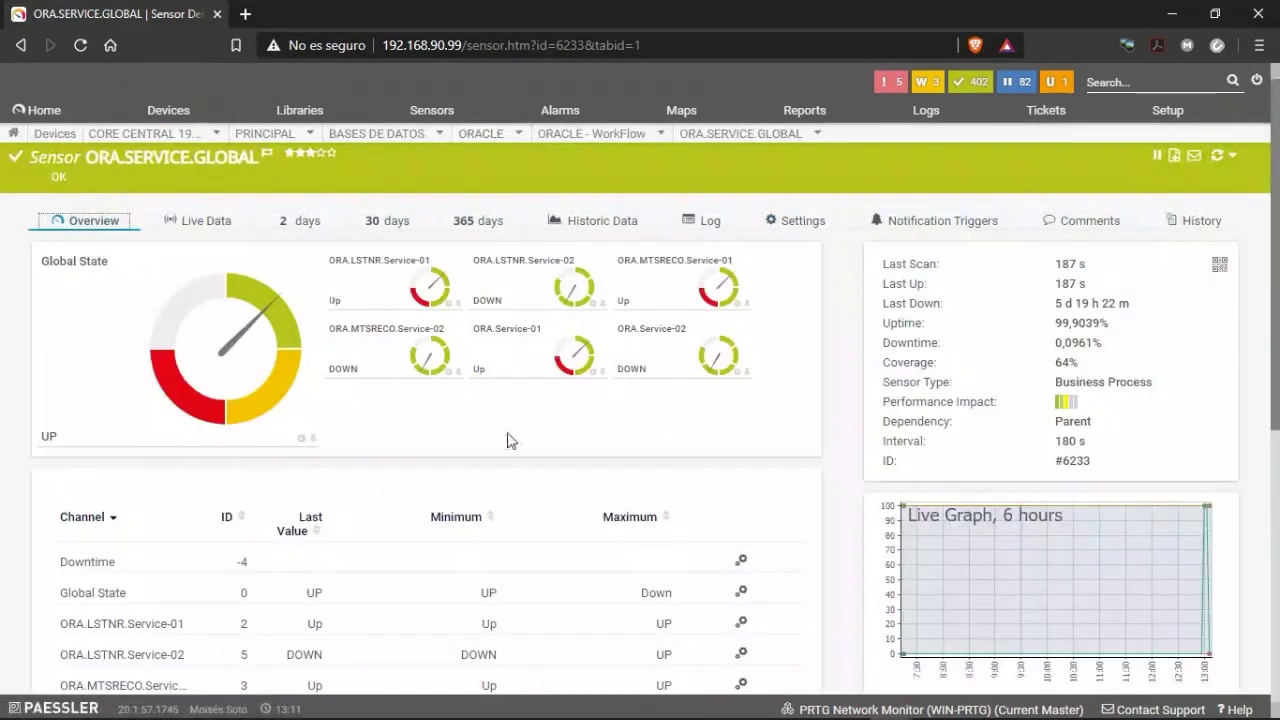
scroll(229, 480, down, 3)
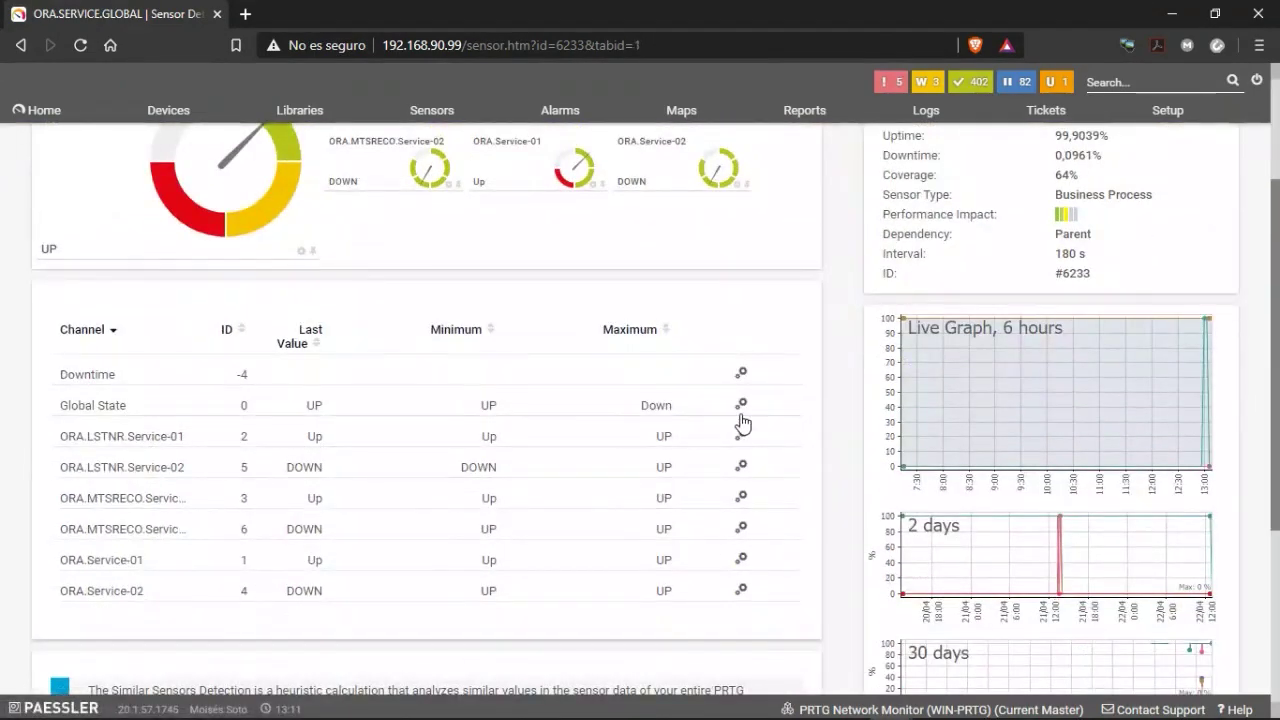
click(742, 405)
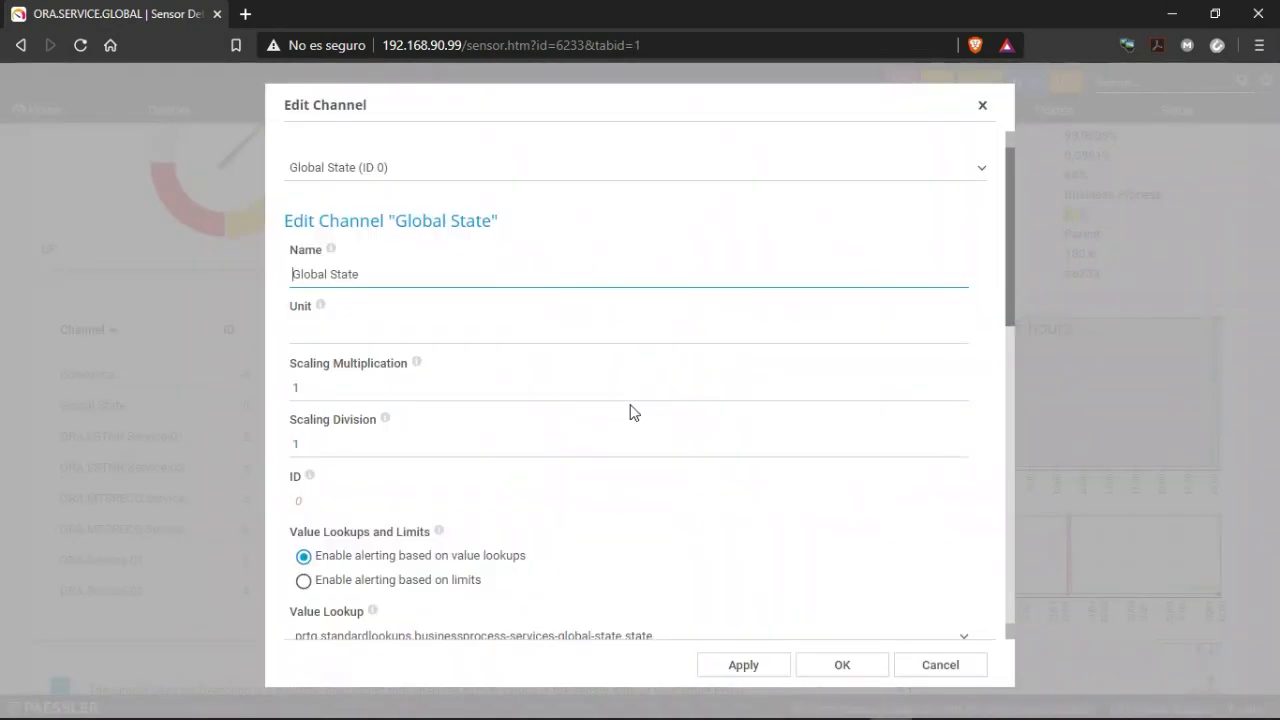
scroll(646, 486, down, 2)
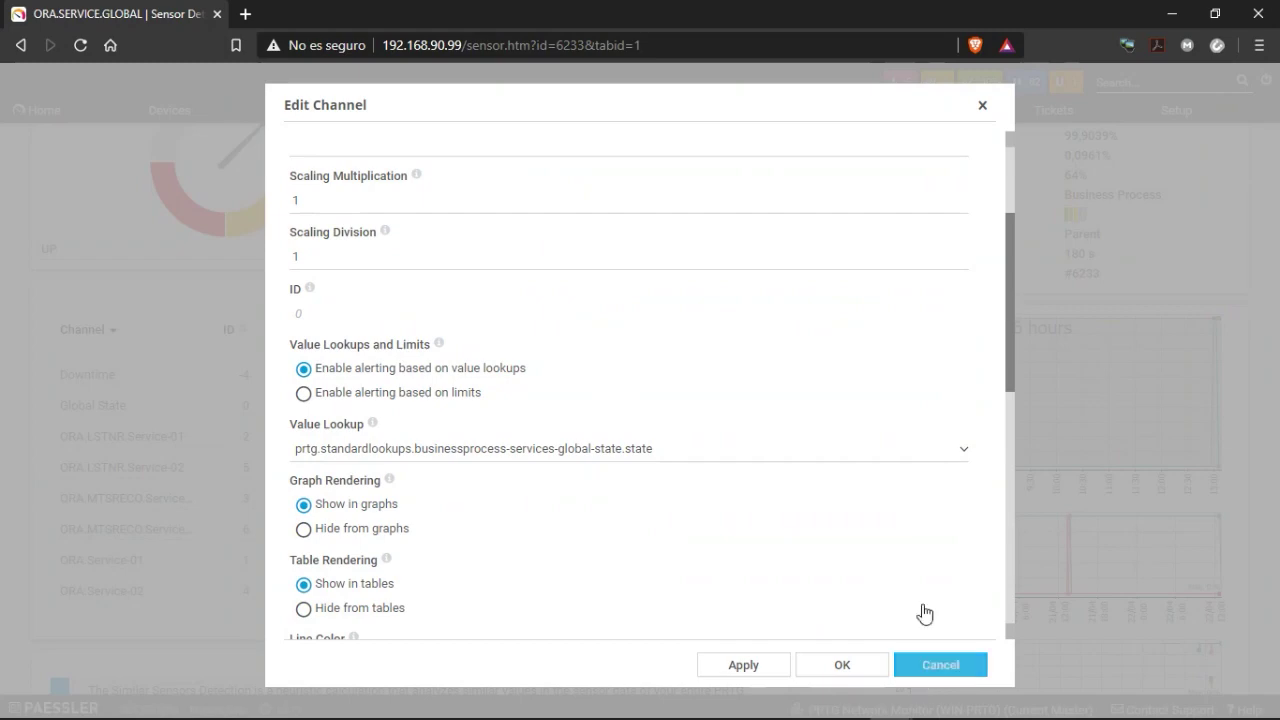
scroll(660, 471, down, 5)
scroll(630, 475, up, 6)
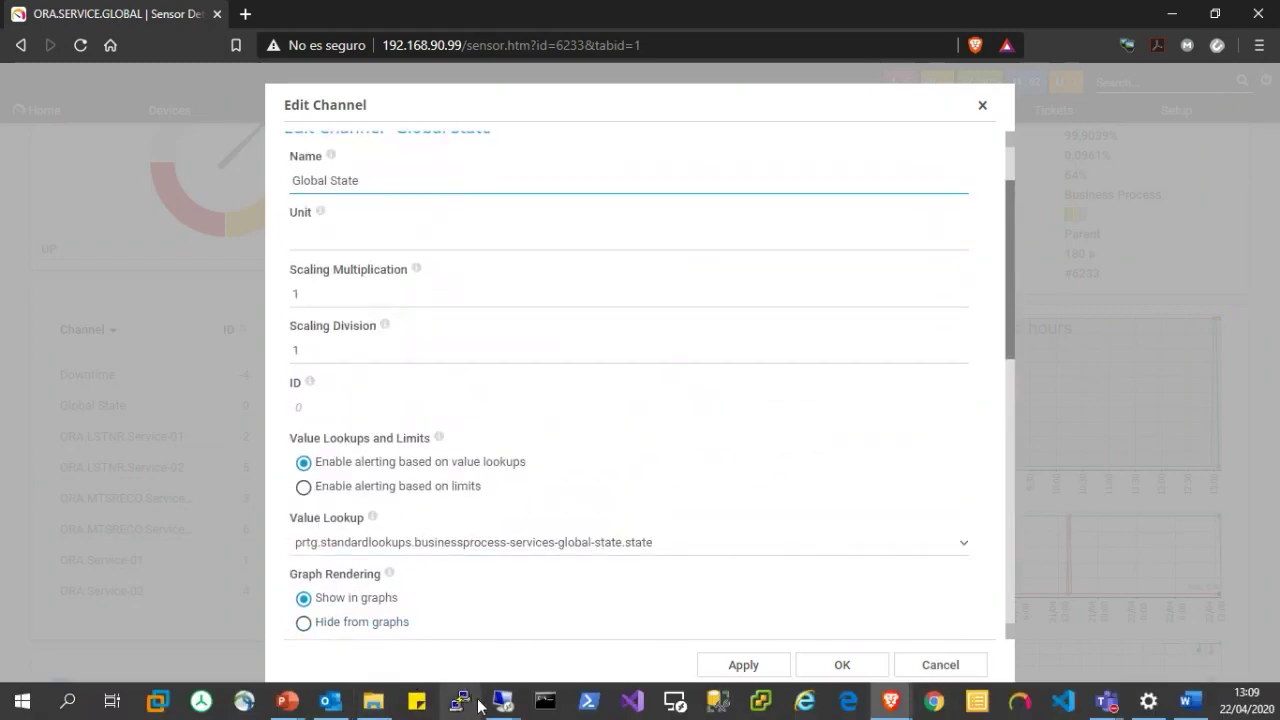
On the 192.168.90.99 session, open the SERVICES-GLOBAL-STATE .ovl lookup from PRTG's lookups folder in WordPad.
click(502, 703)
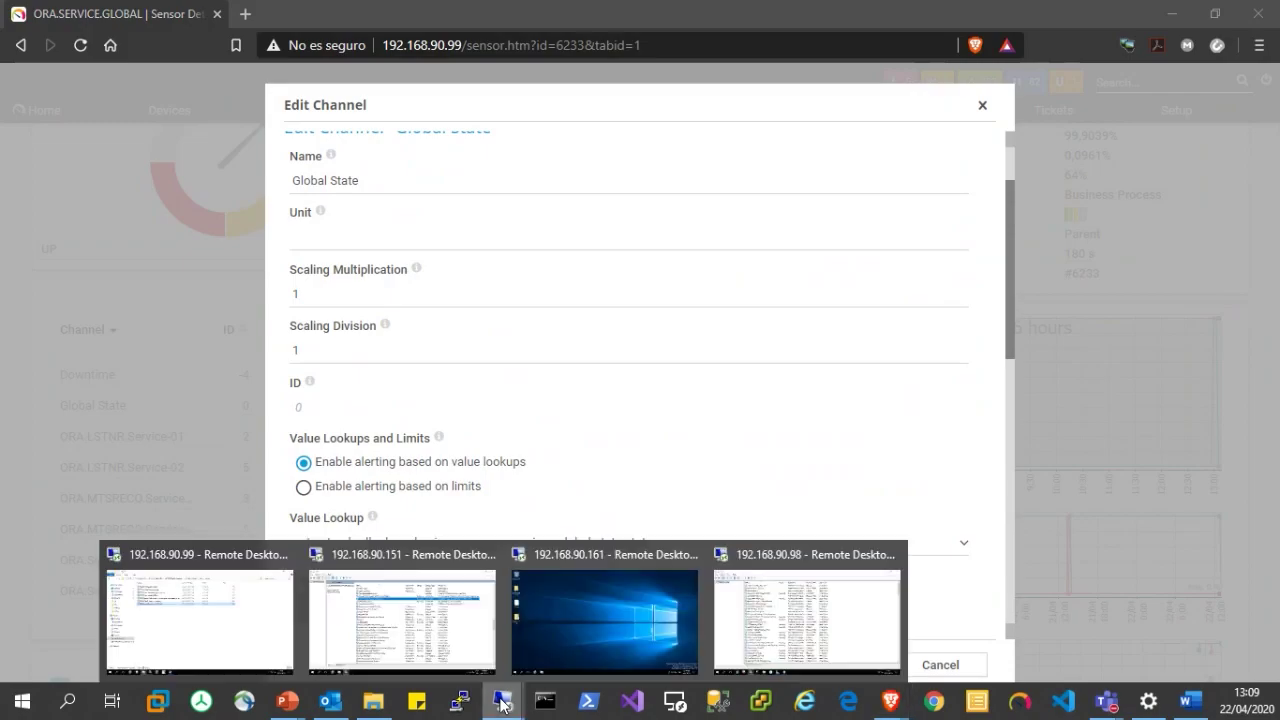
click(206, 614)
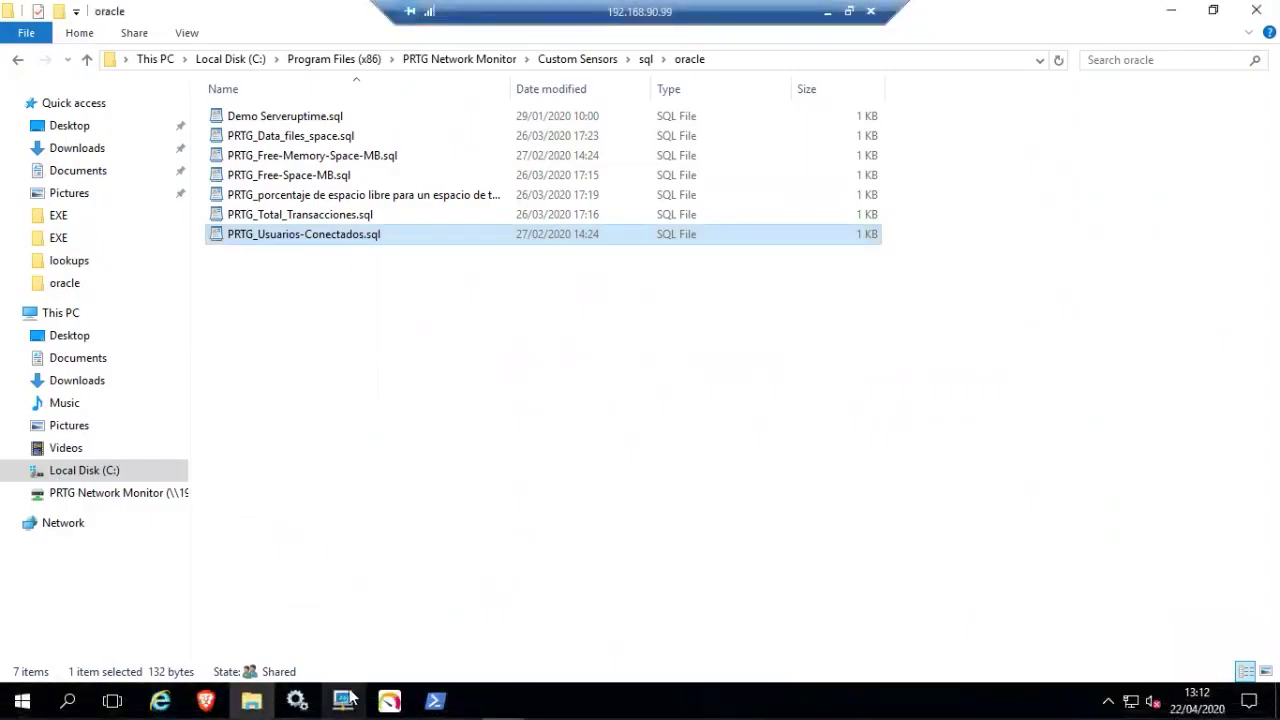
click(433, 62)
double_click(250, 313)
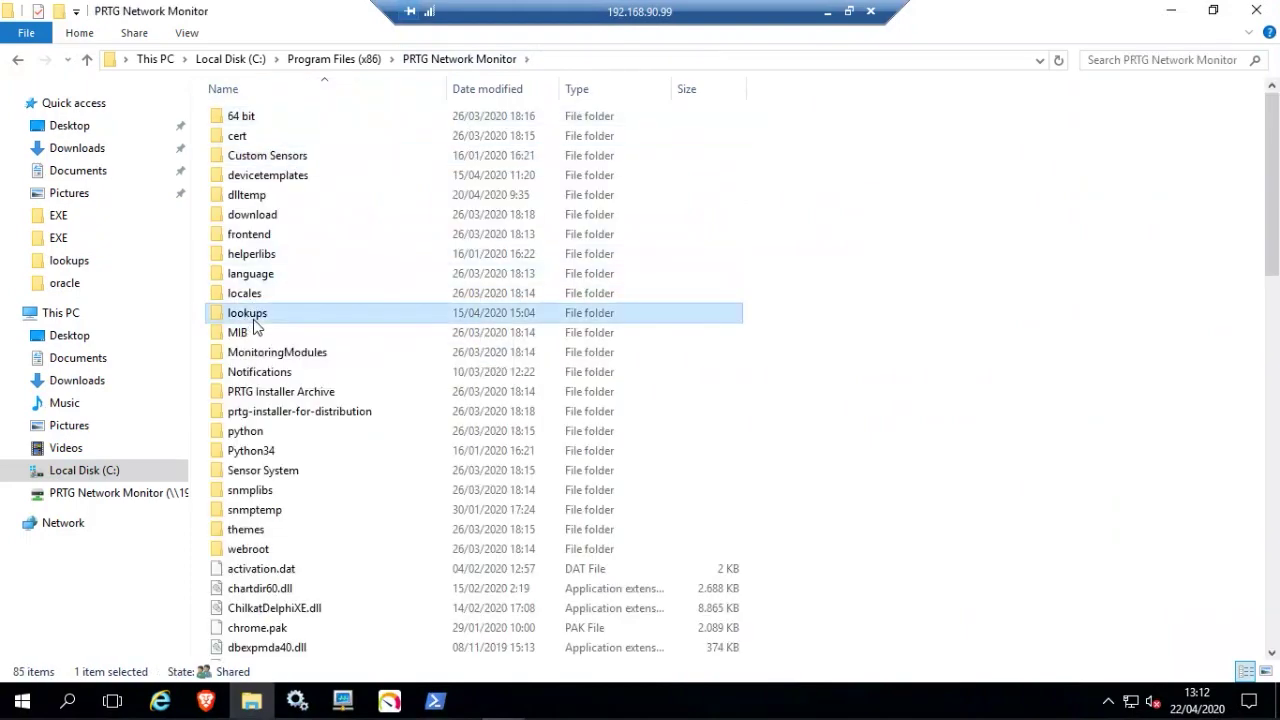
scroll(340, 380, down, 4)
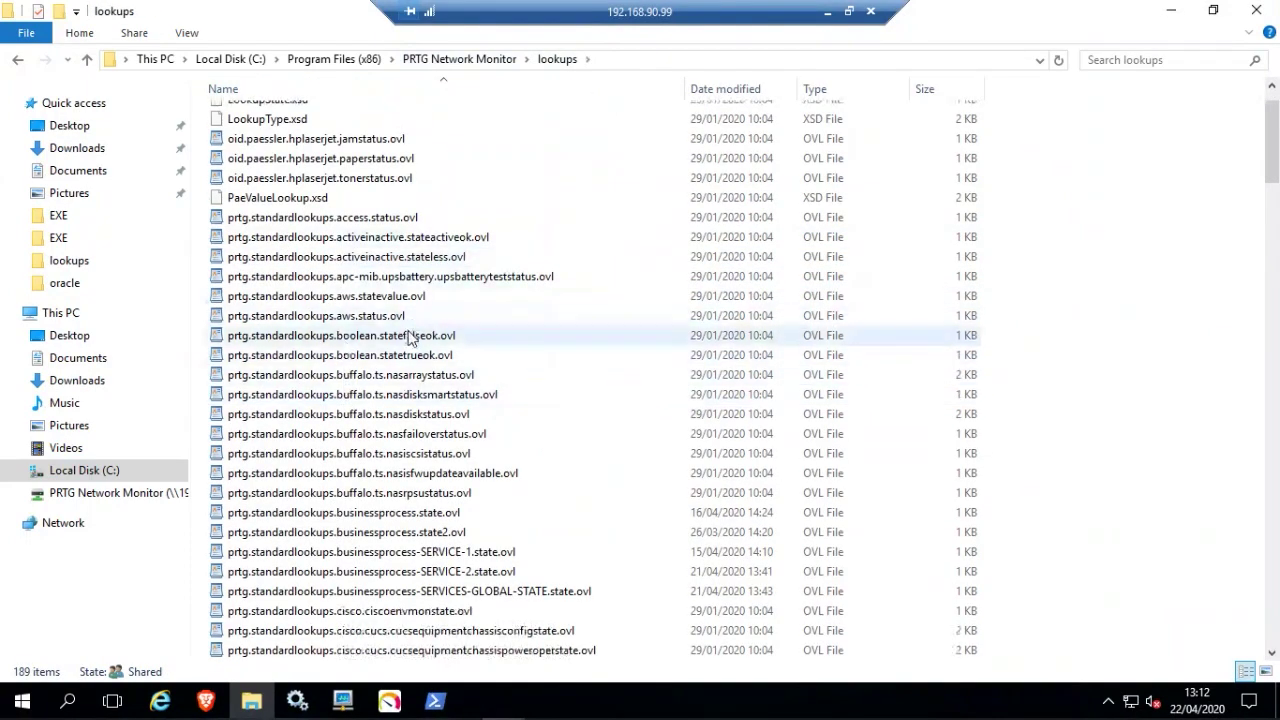
scroll(415, 383, down, 1)
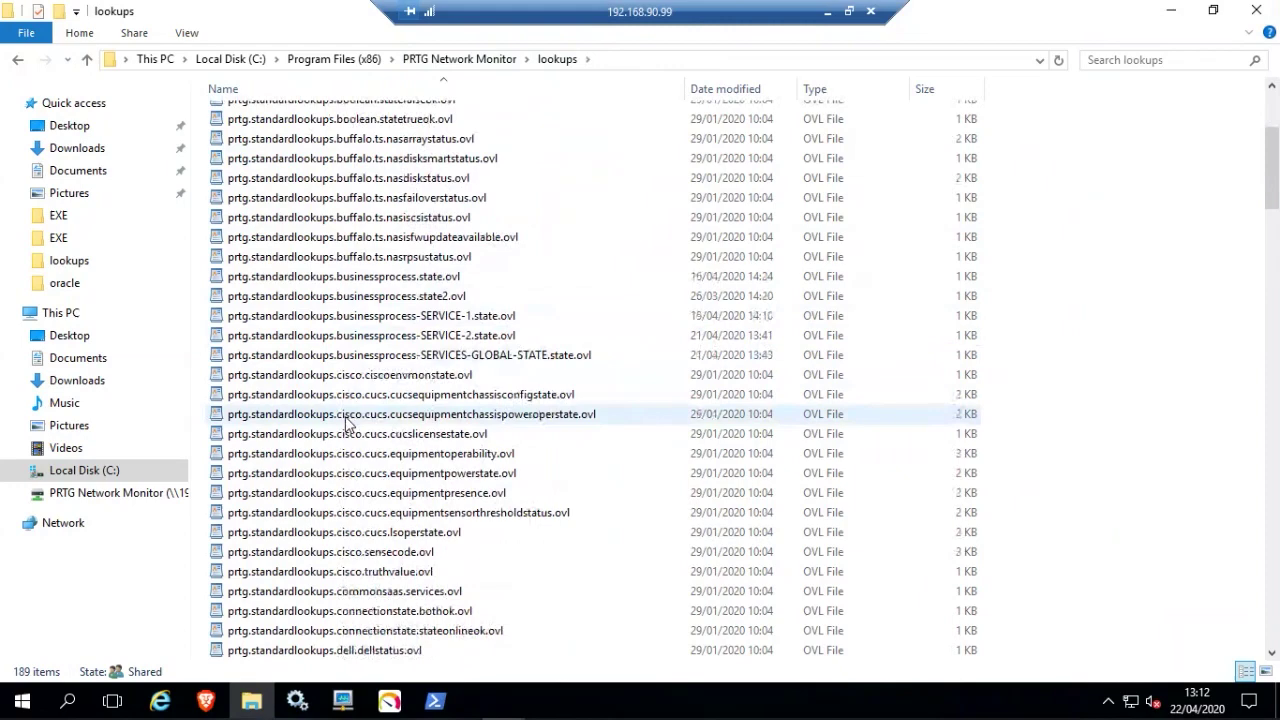
double_click(345, 362)
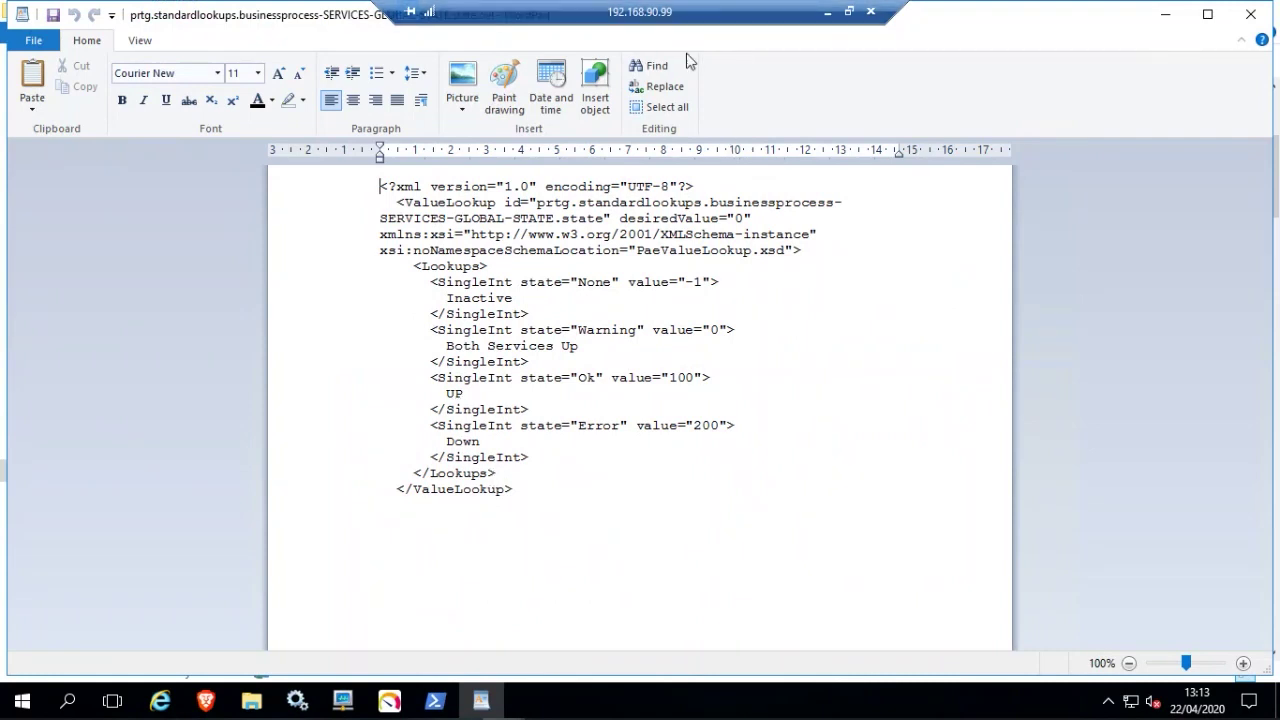
click(828, 14)
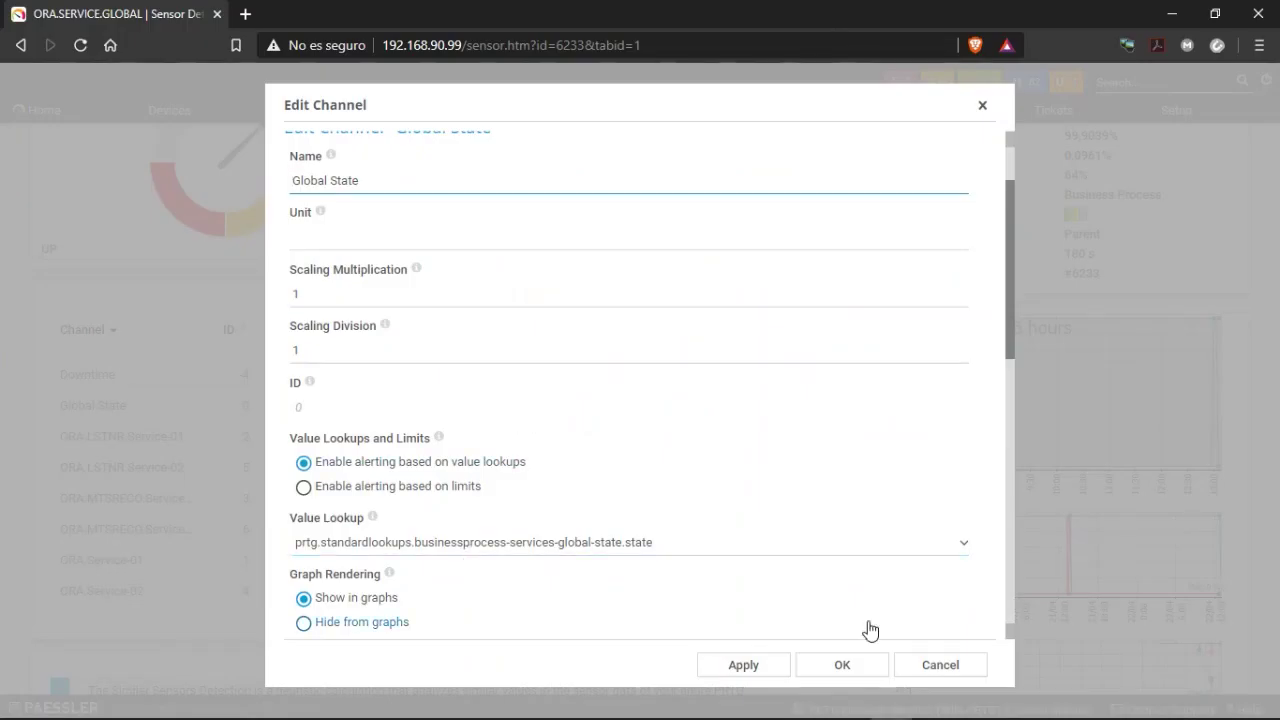
Close the Global State Edit Channel dialog without saving and show the Remote Desktop previews.
click(940, 665)
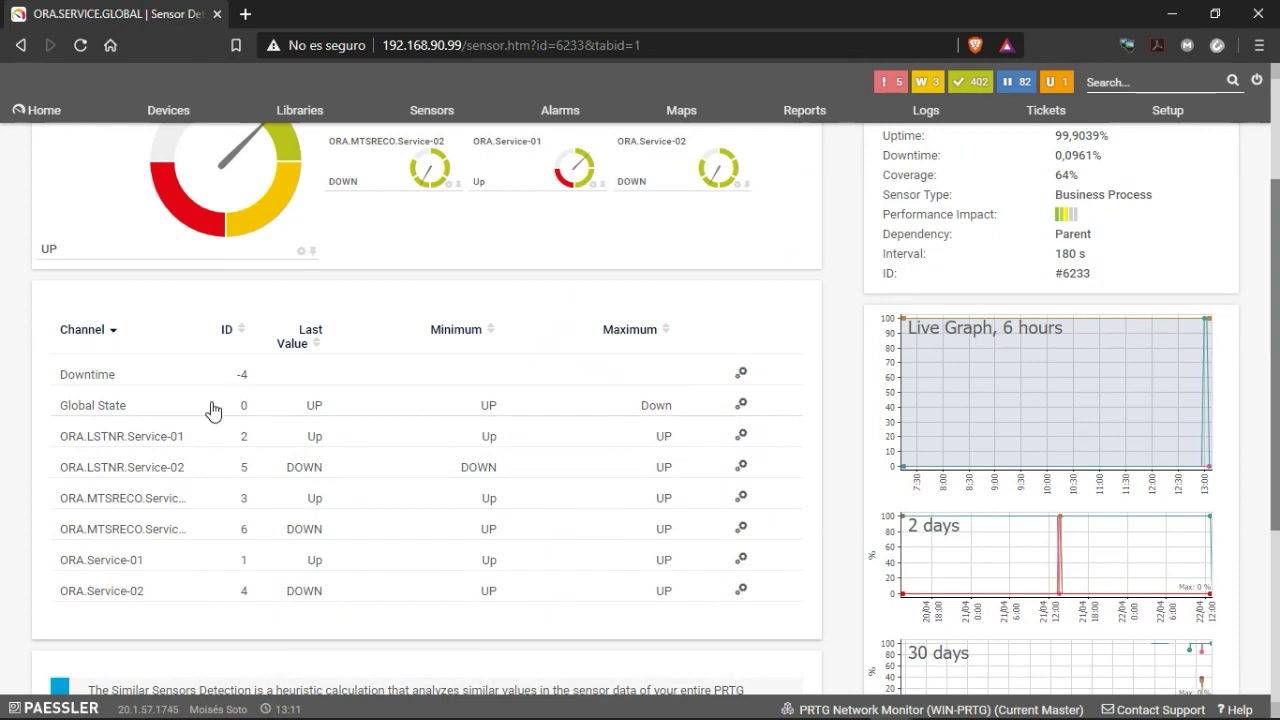
mouse_move(503, 706)
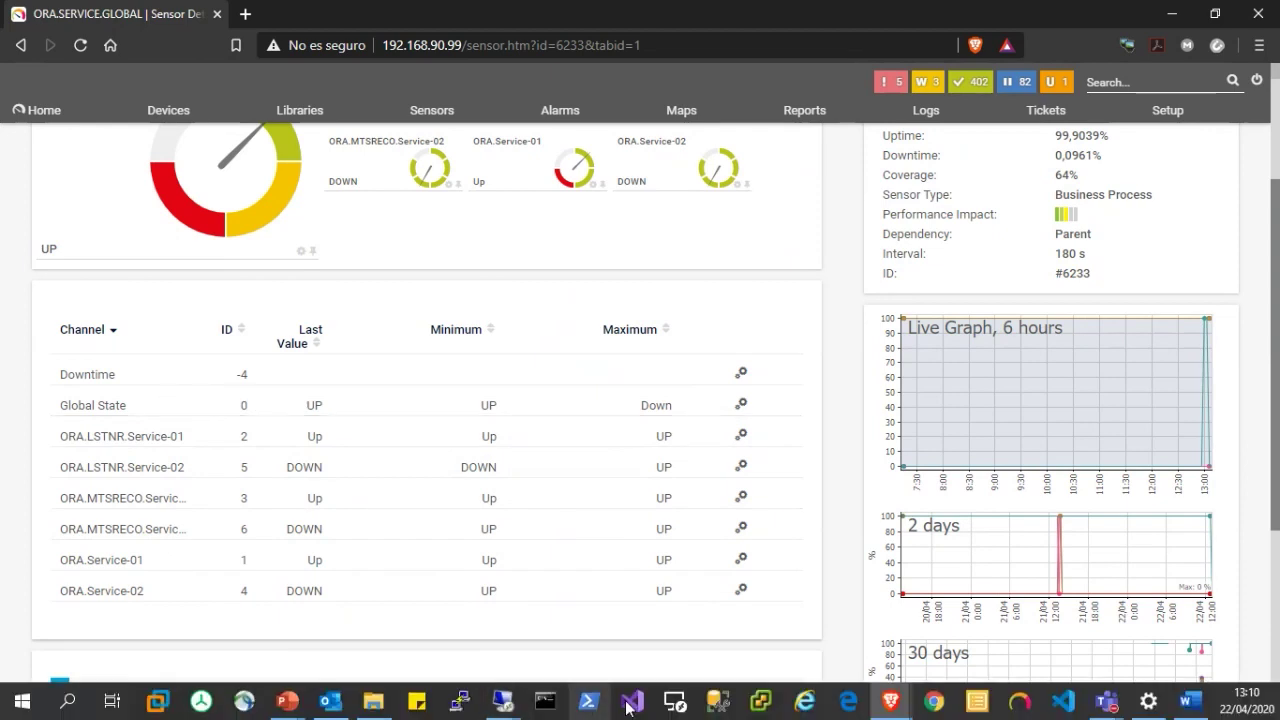
click(503, 702)
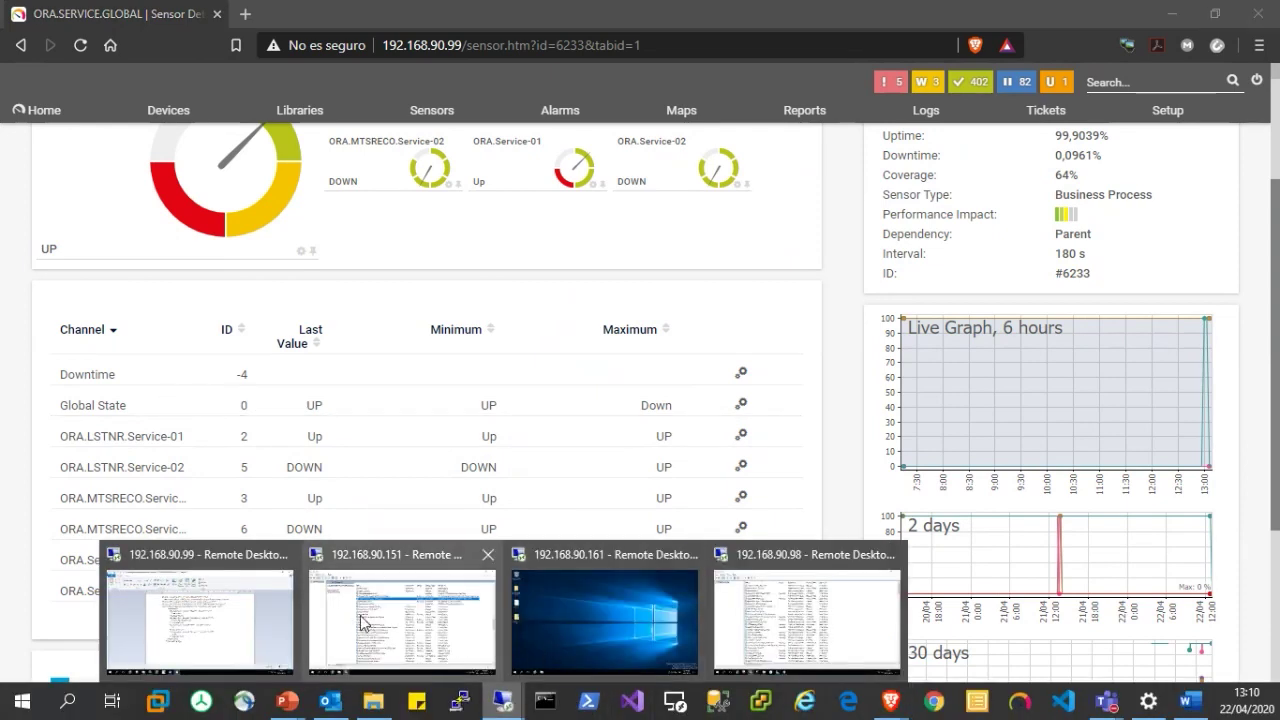
In the 192.168.90.99 WordPad file, check the Ok state's UP/100 and Error state's Down/200 mappings.
click(218, 613)
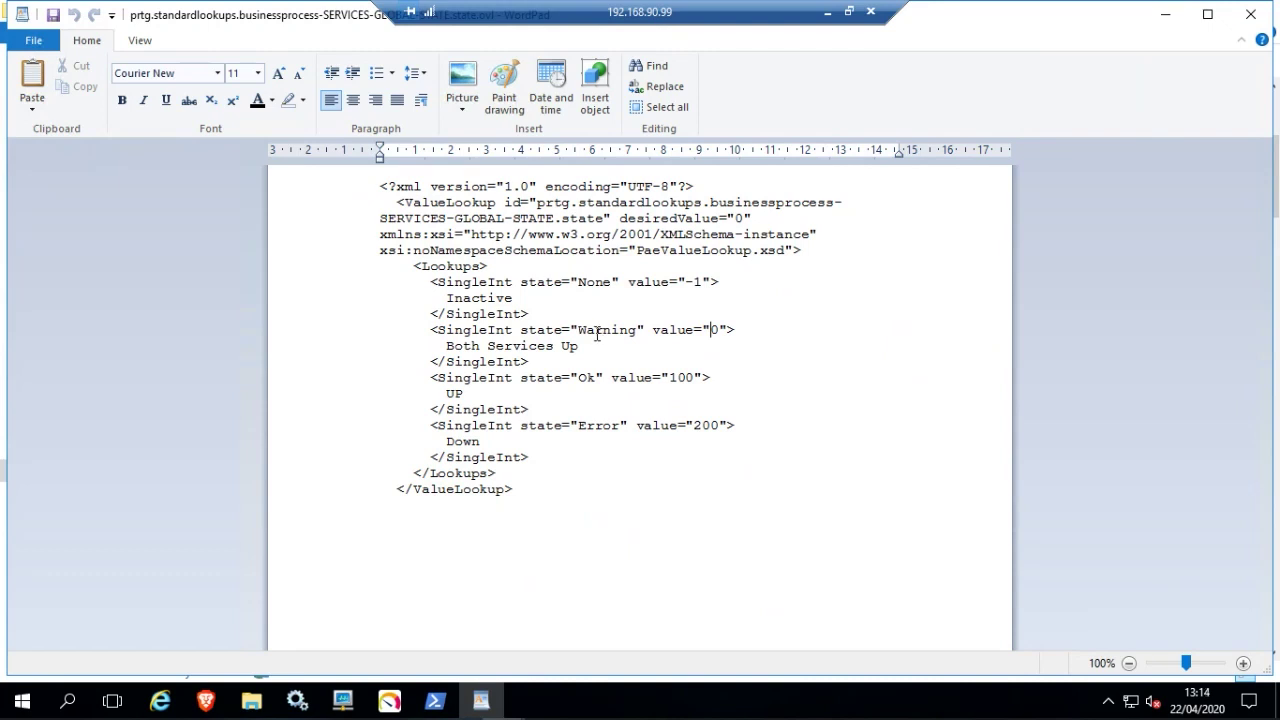
mouse_move(442, 393)
mouse_down()
mouse_move(459, 393)
mouse_move(446, 392)
mouse_up()
click(472, 394)
drag(668, 381, 693, 381)
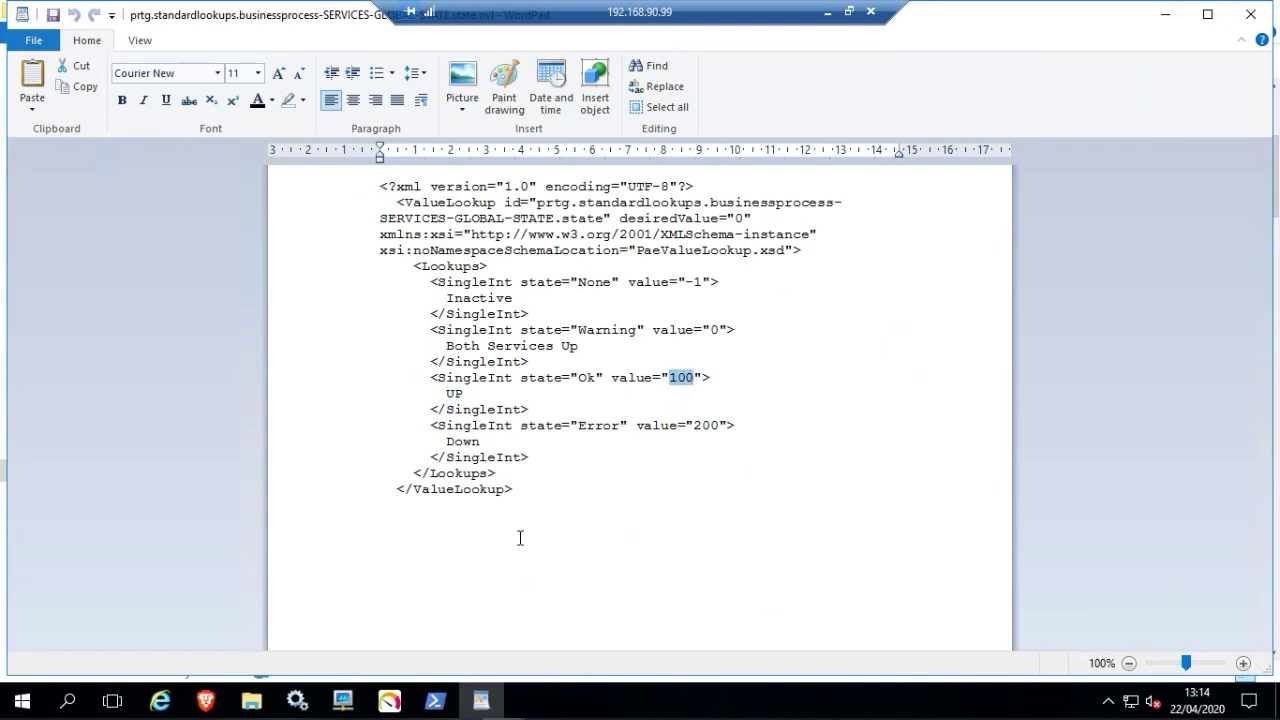
click(466, 395)
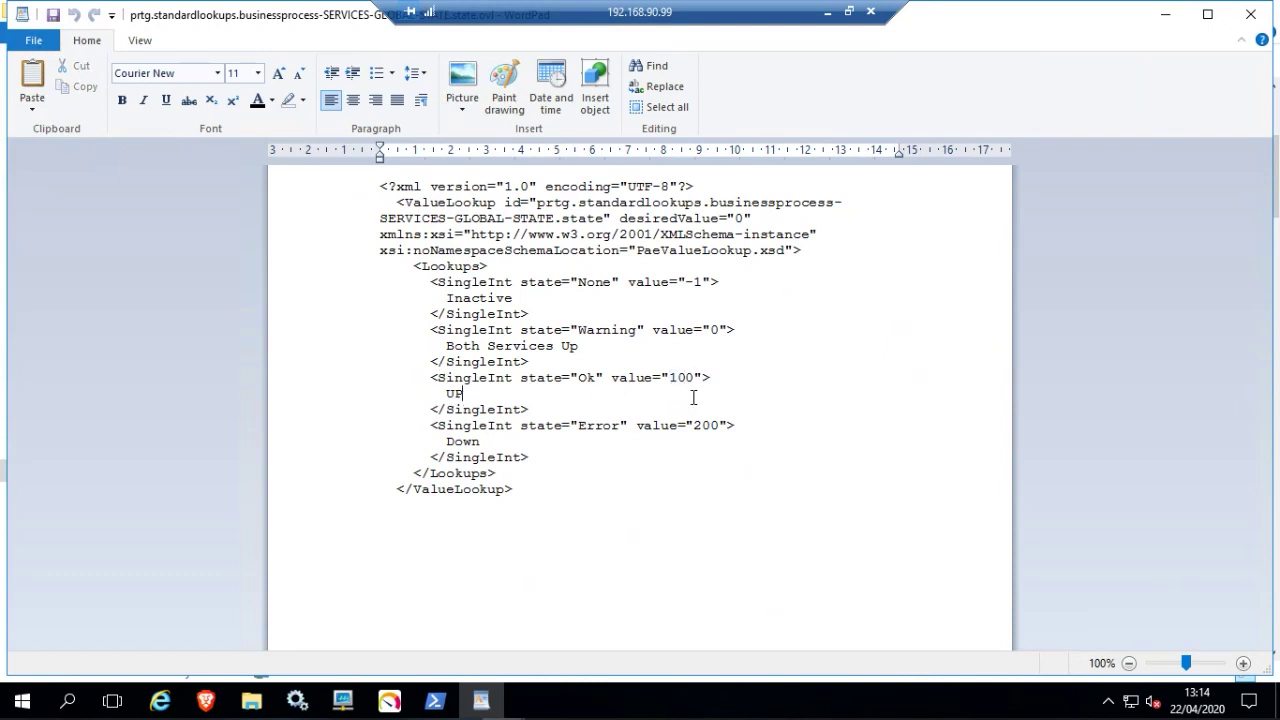
double_click(461, 441)
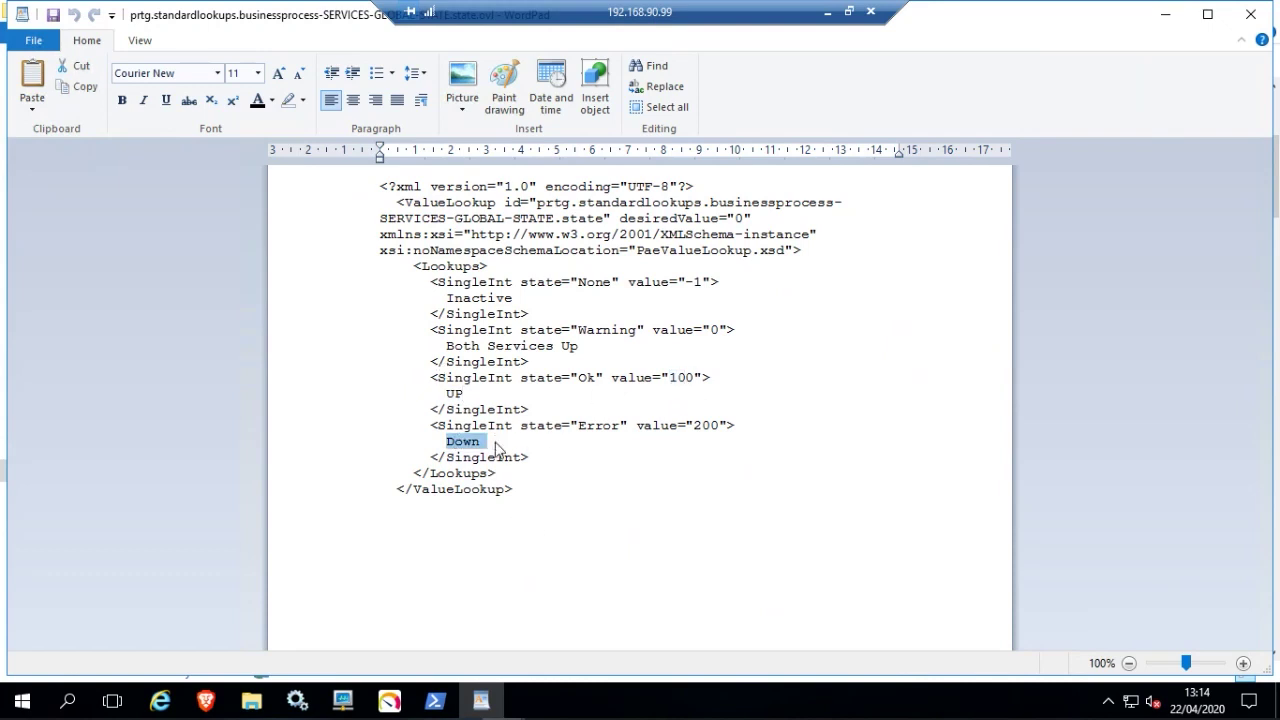
drag(692, 430, 709, 432)
click(511, 441)
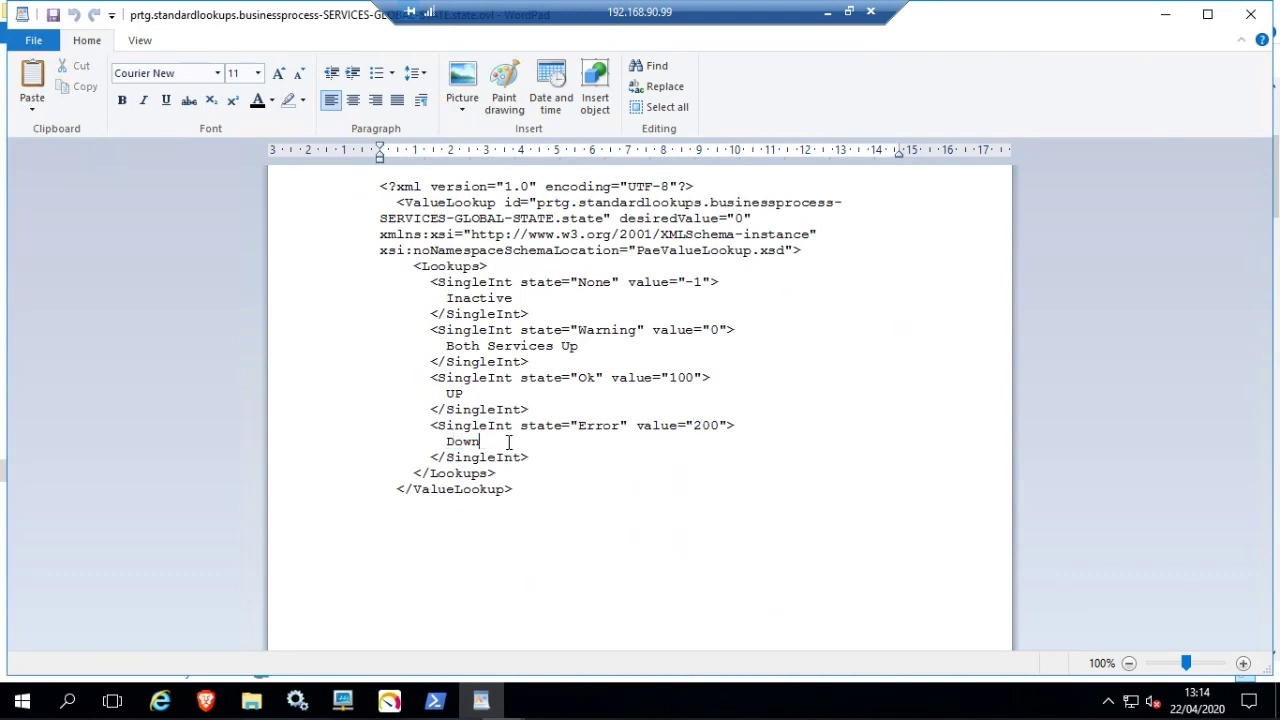
Highlight the Error state's Down line, the lookup's id and its desiredValue="0" setting.
drag(487, 438, 437, 450)
double_click(608, 428)
click(488, 441)
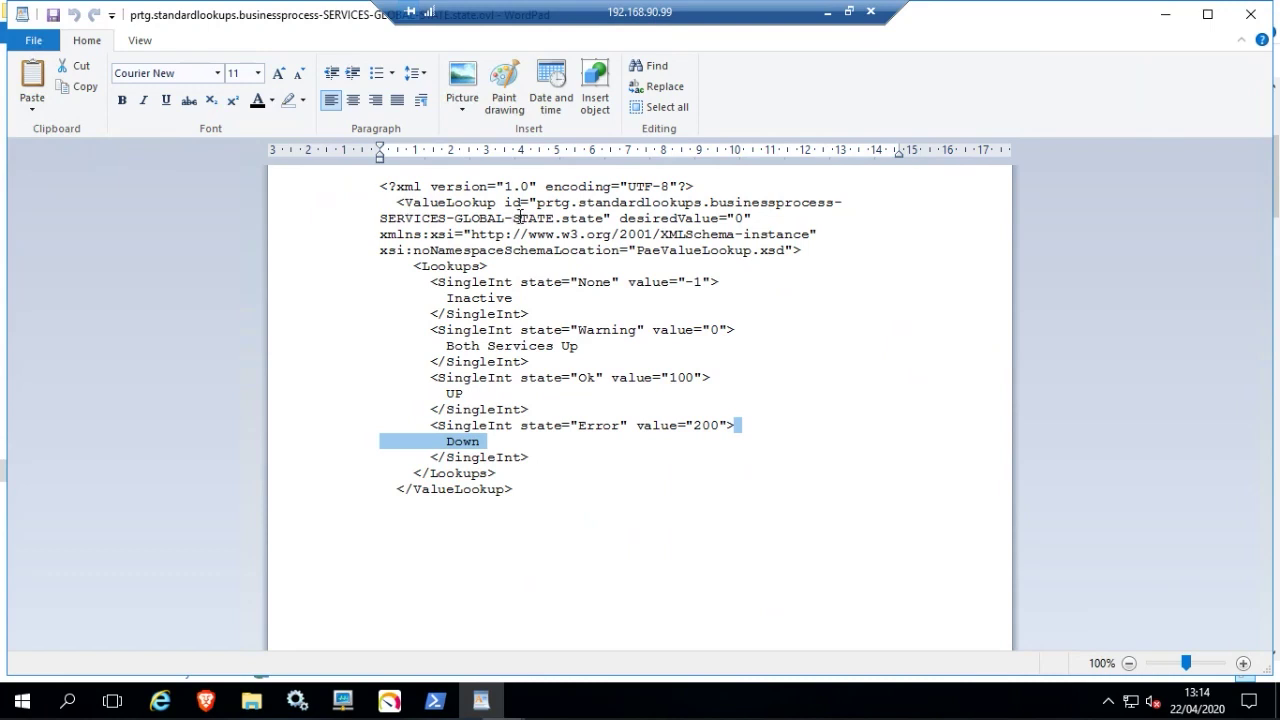
drag(505, 203, 535, 201)
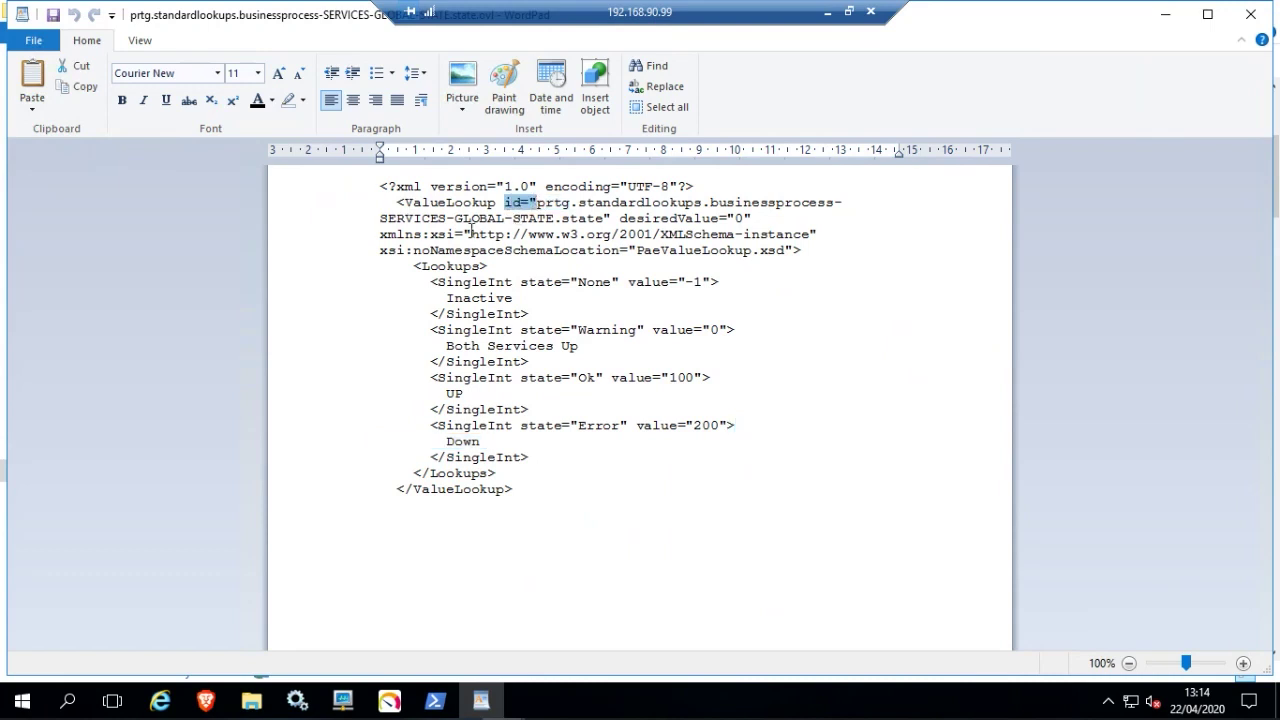
click(863, 423)
drag(619, 218, 758, 218)
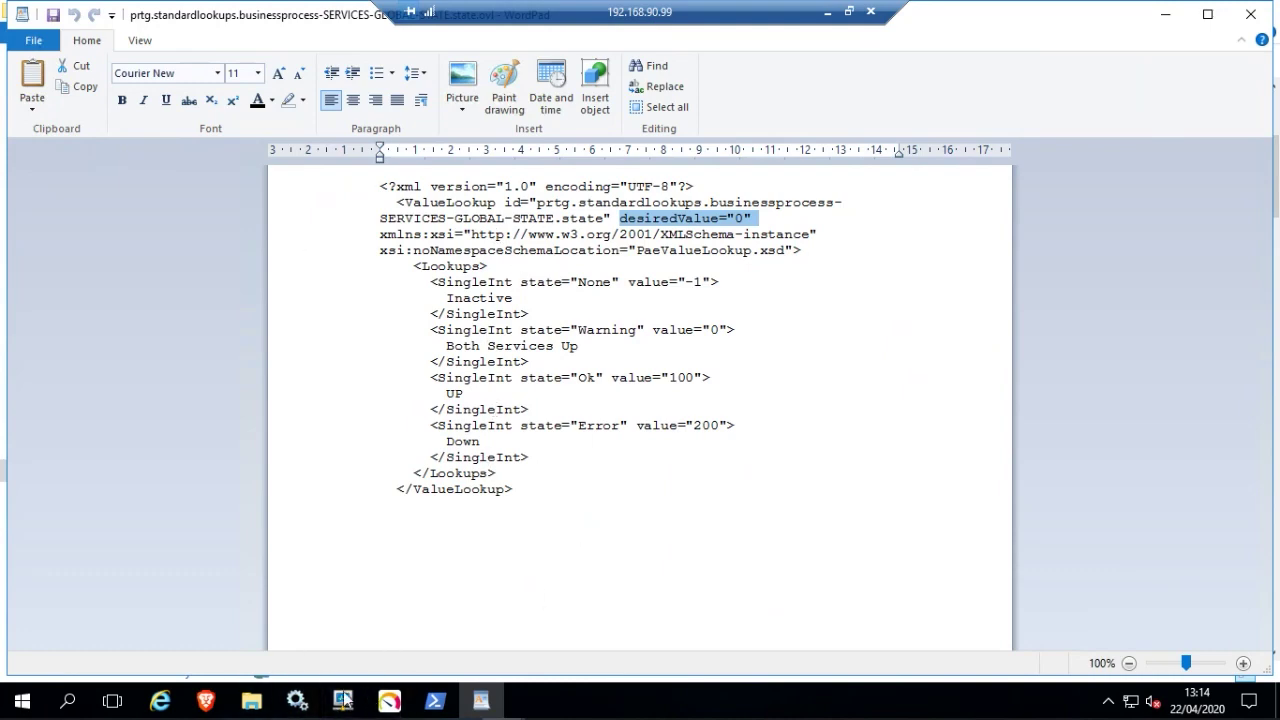
Check the file in the lookups folder, then minimize Explorer, WordPad and the remote session.
click(258, 708)
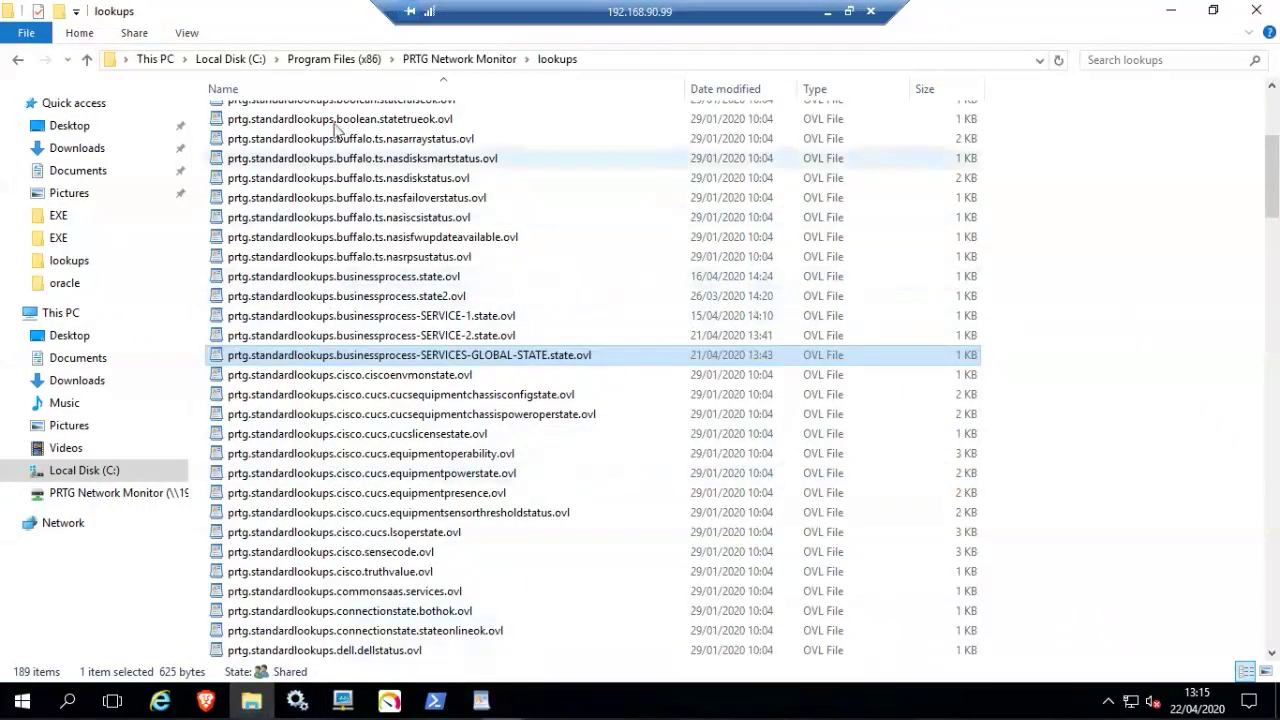
scroll(405, 420, up, 5)
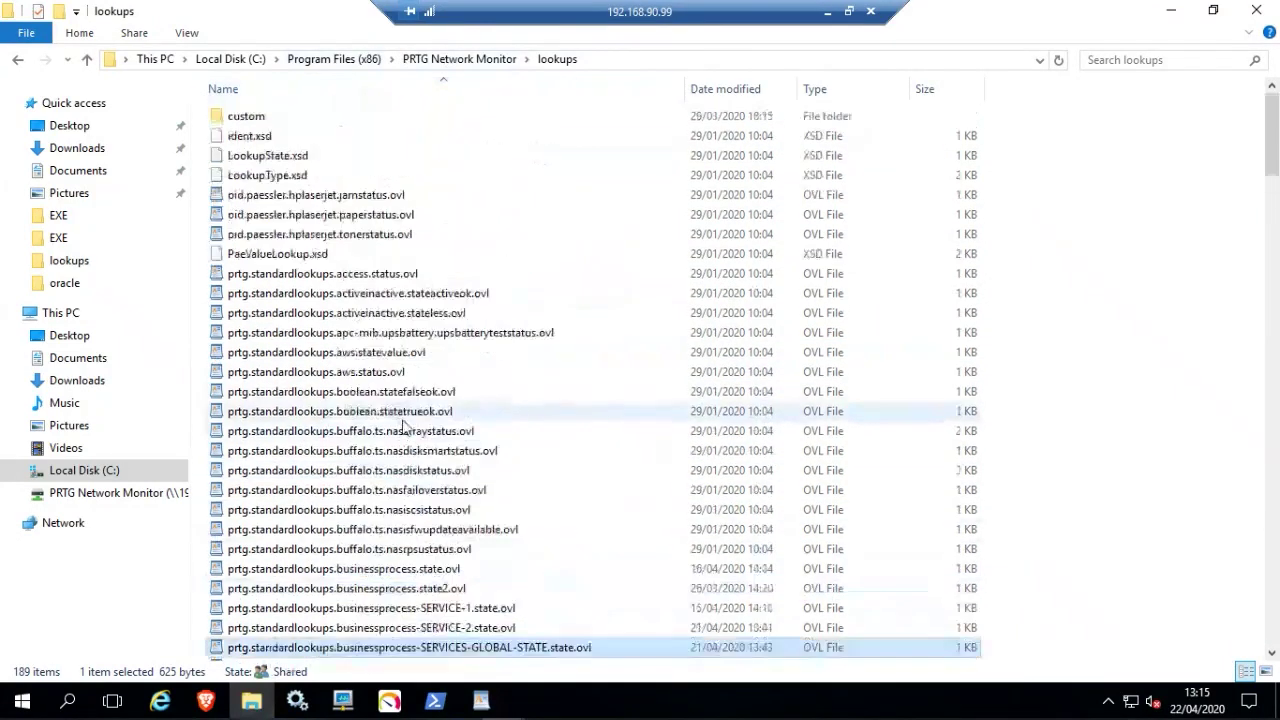
scroll(402, 494, down, 2)
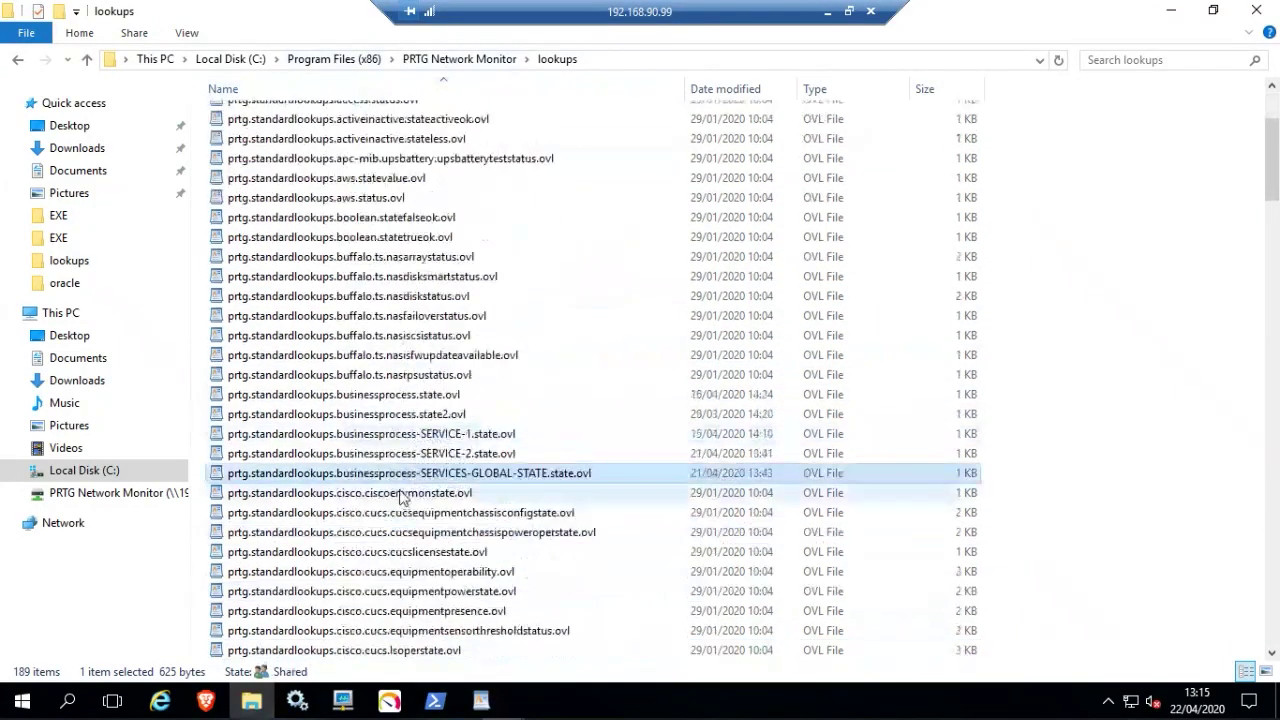
click(1170, 11)
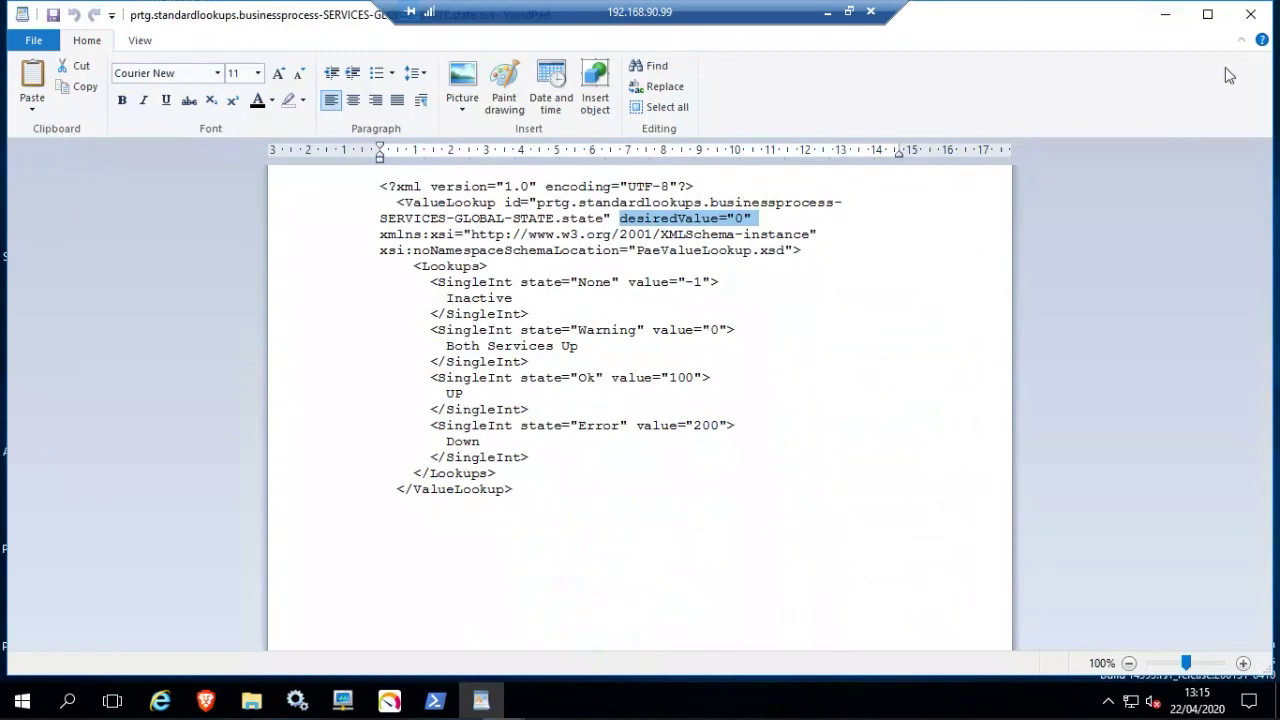
click(1165, 18)
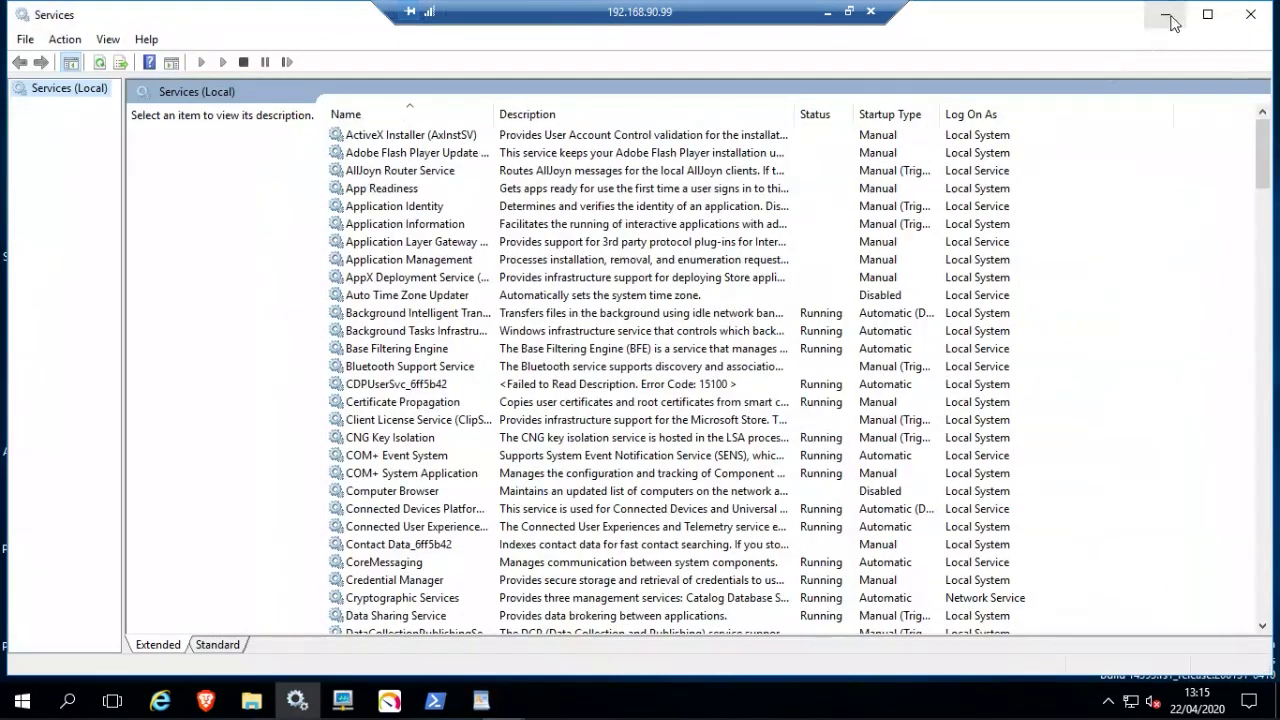
click(828, 12)
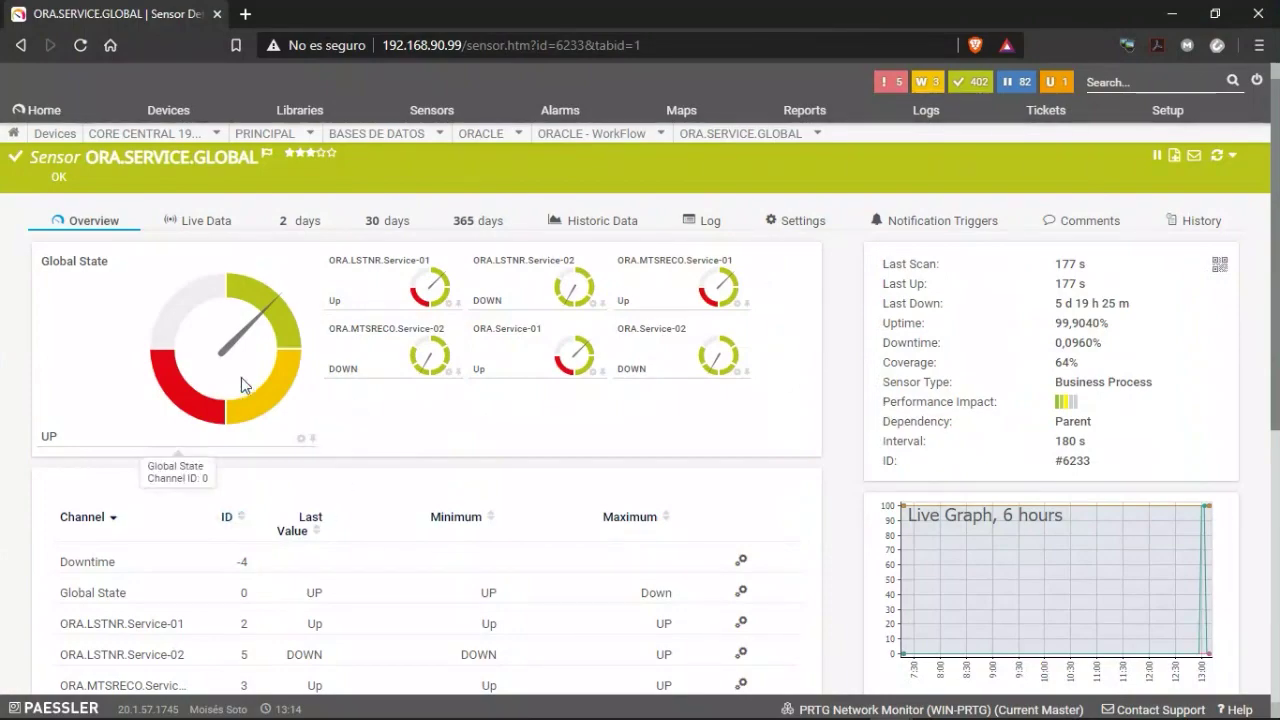
Review the channel table: ORA.LSTNR, ORA.MTSRECO and ORA.Service -02 DOWN, Global State UP.
scroll(241, 377, down, 5)
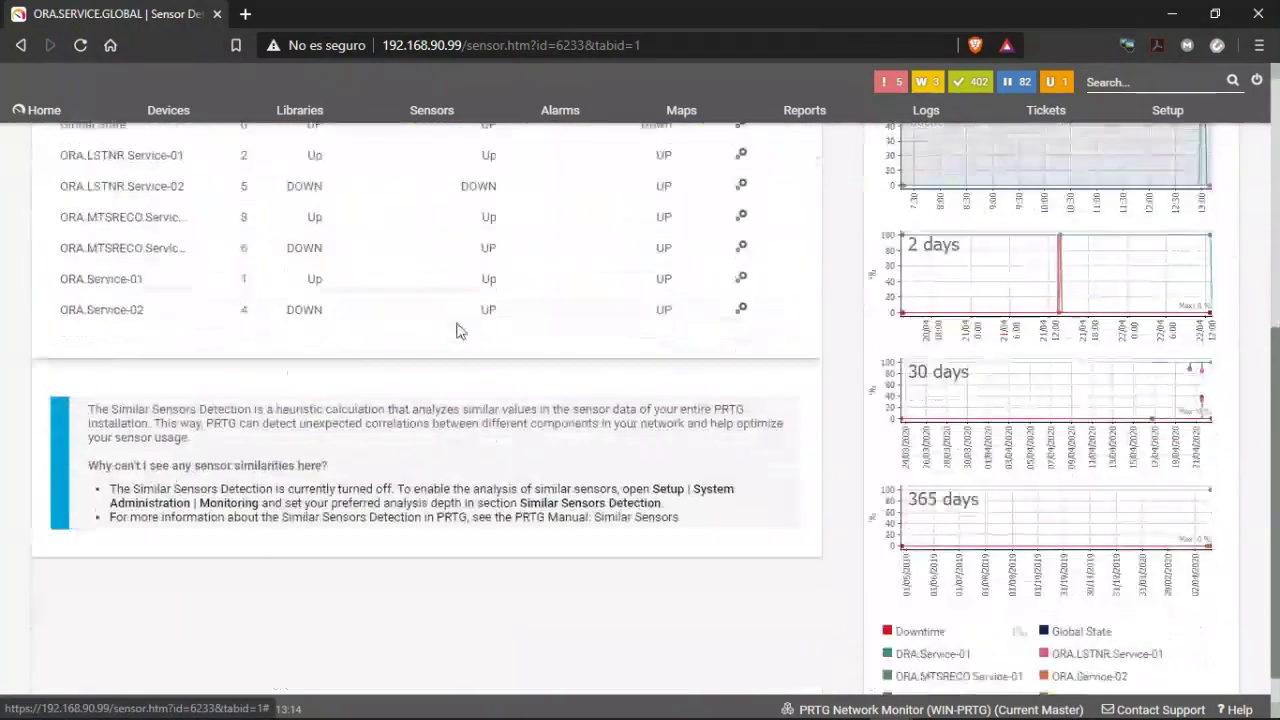
scroll(460, 330, up, 3)
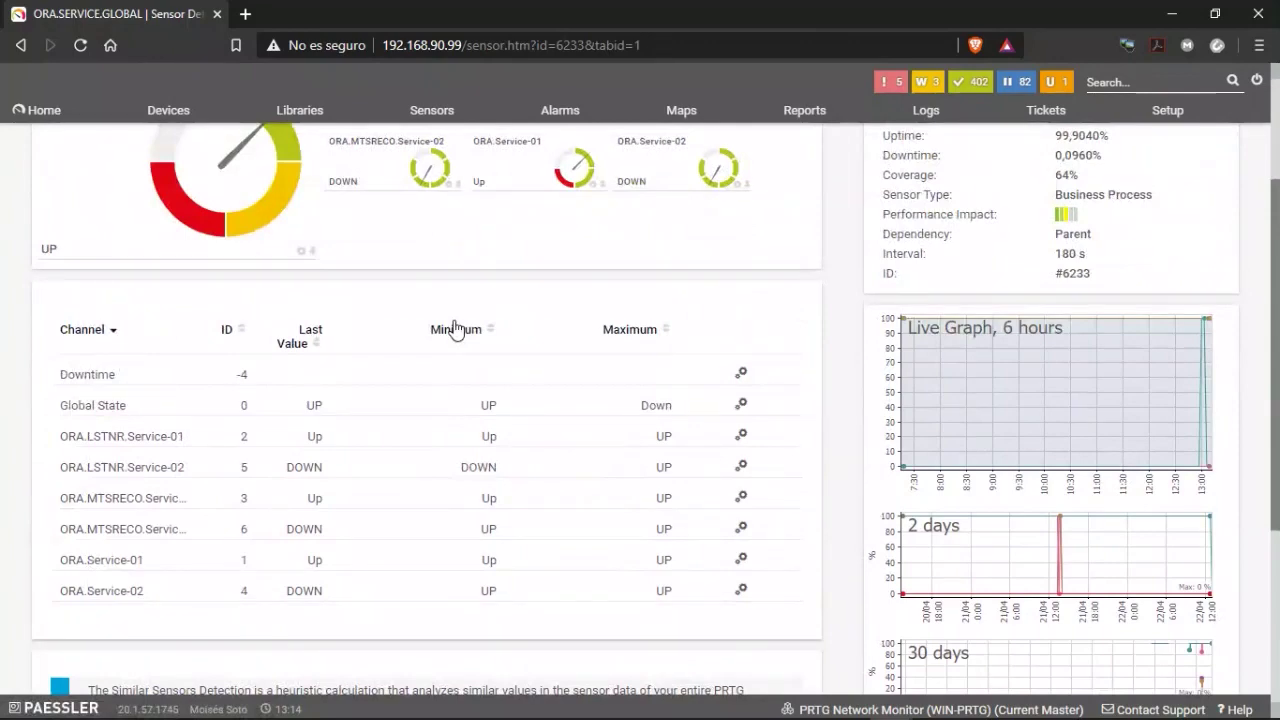
scroll(466, 409, up, 3)
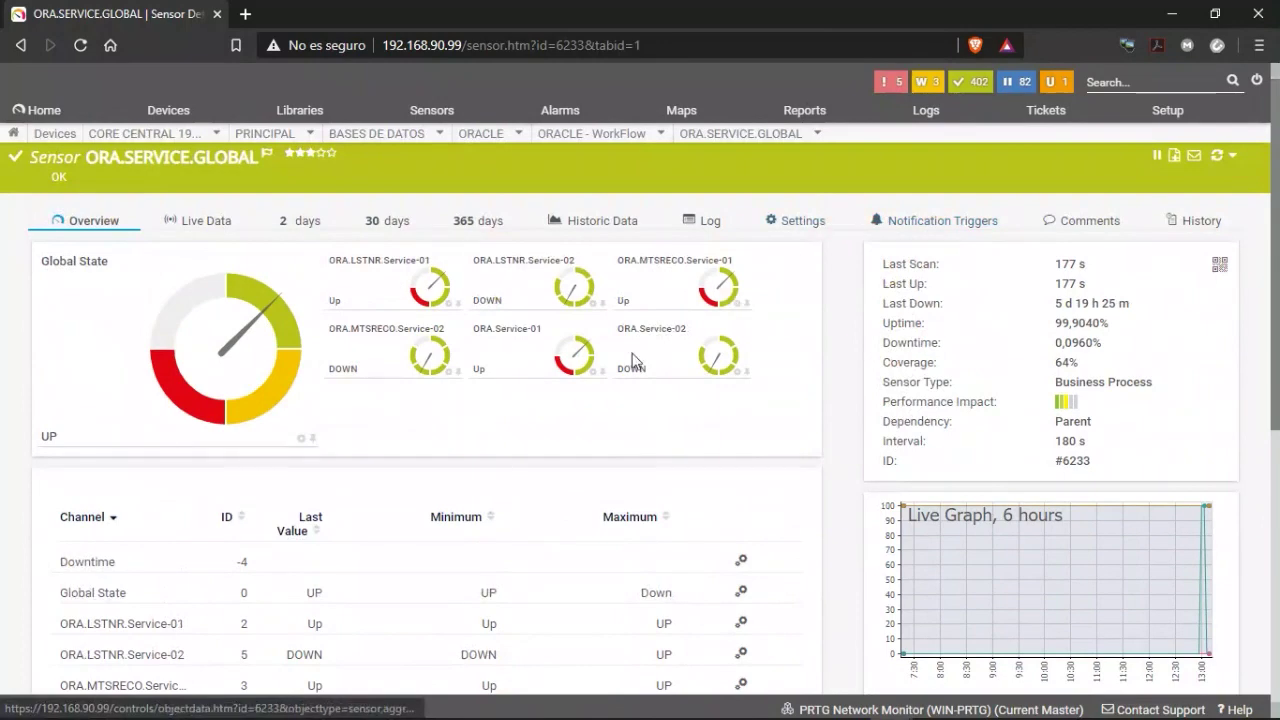
scroll(547, 451, down, 2)
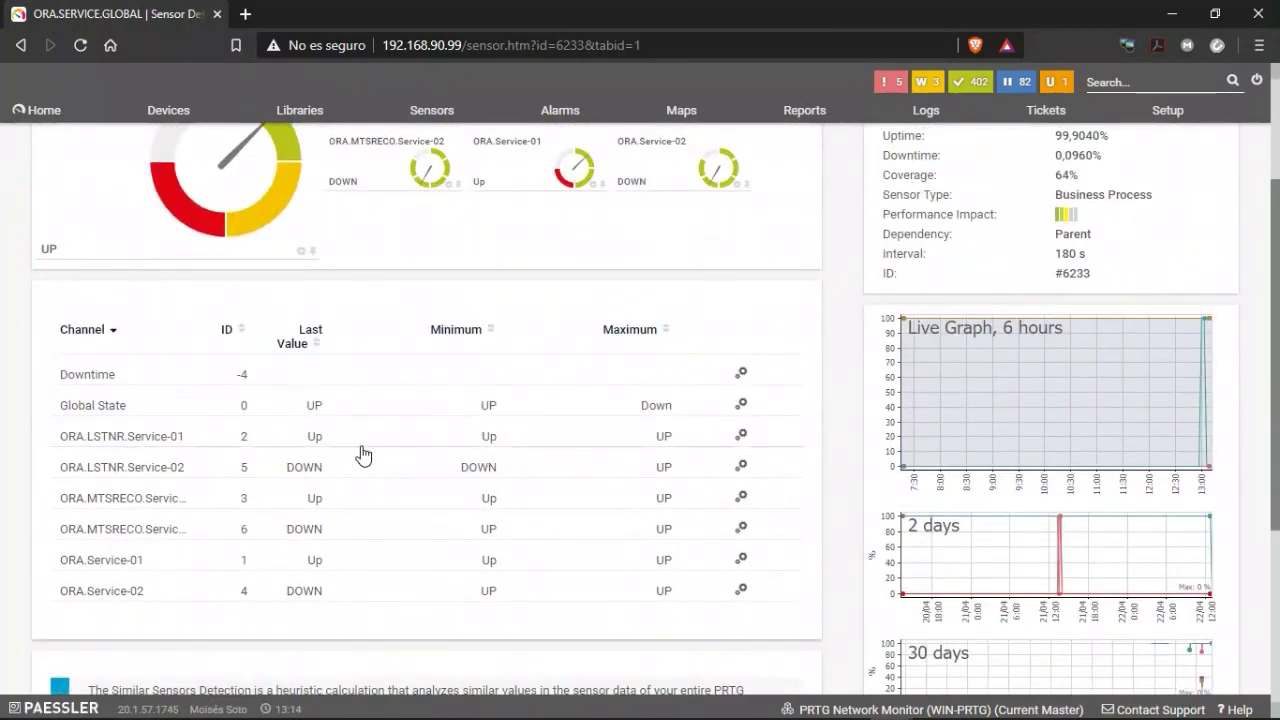
scroll(307, 455, down, 1)
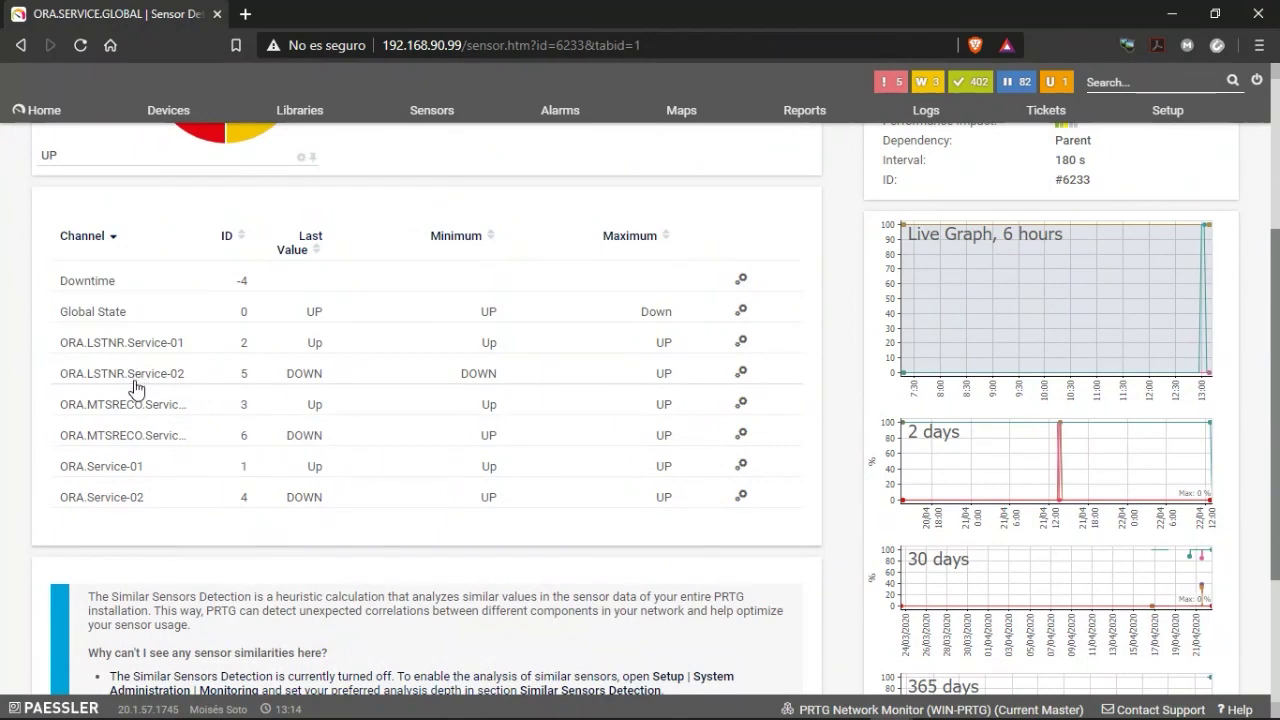
scroll(388, 425, up, 5)
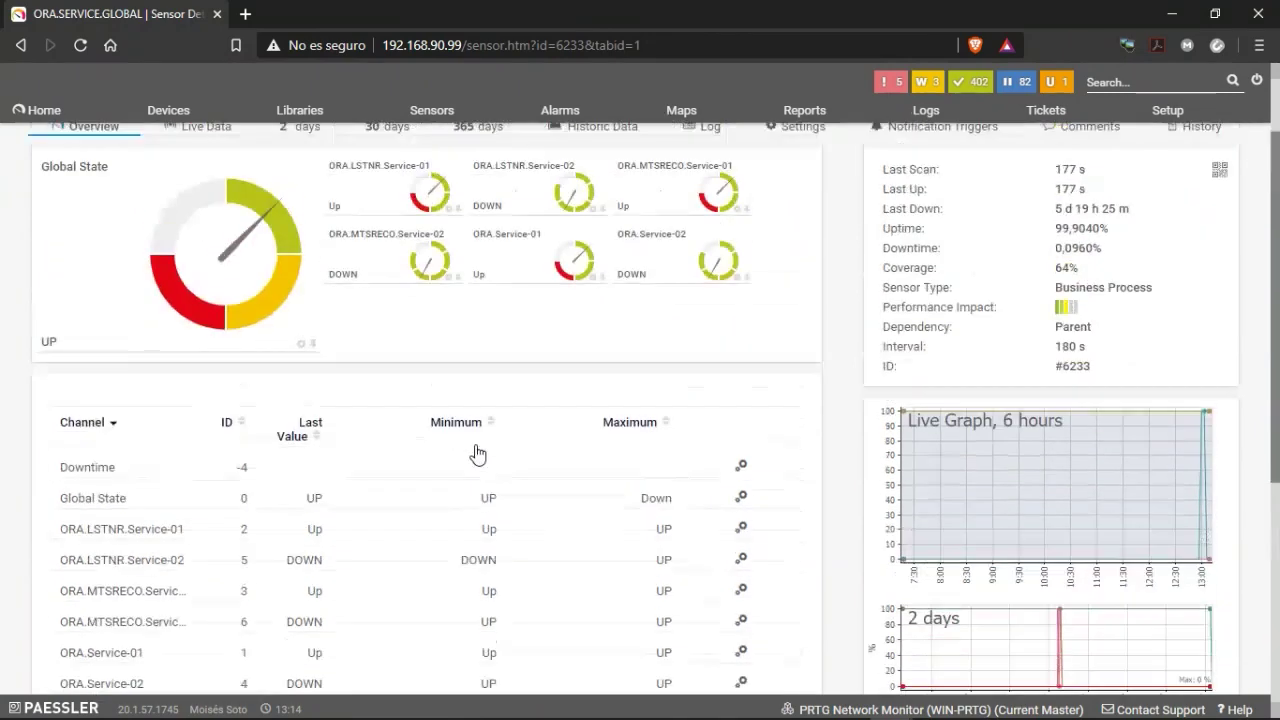
scroll(462, 497, down, 3)
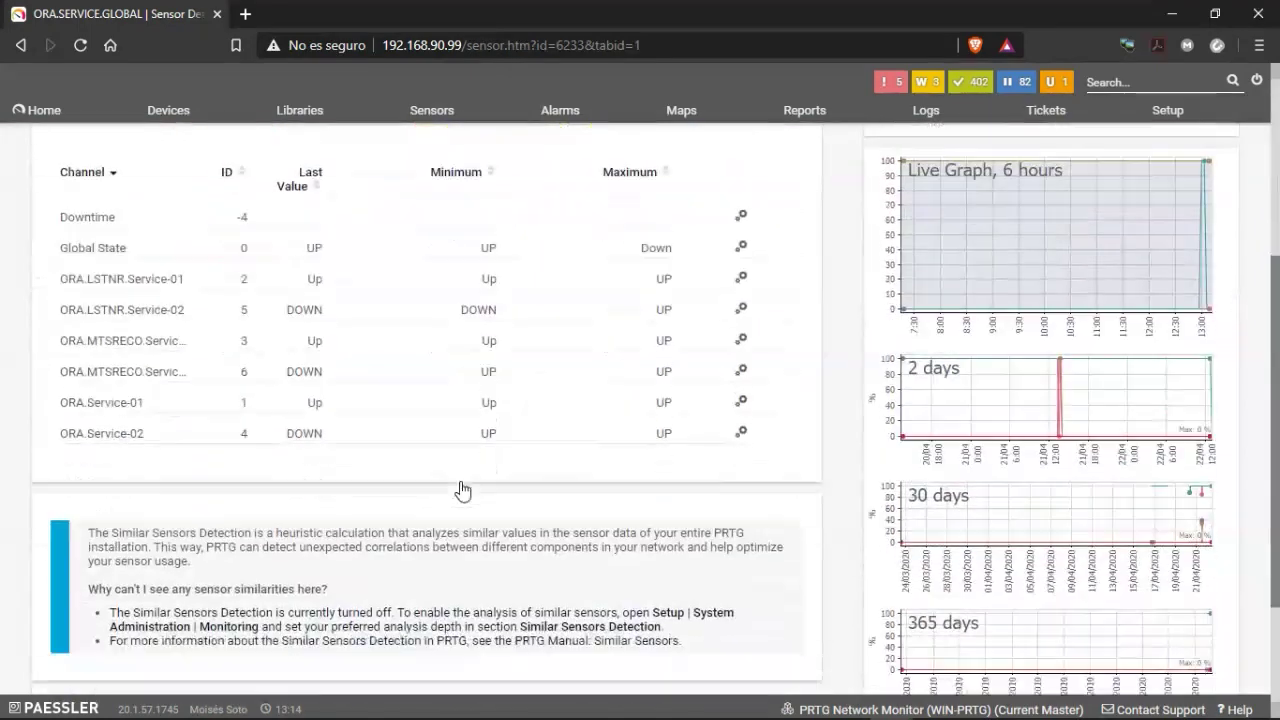
scroll(457, 491, up, 4)
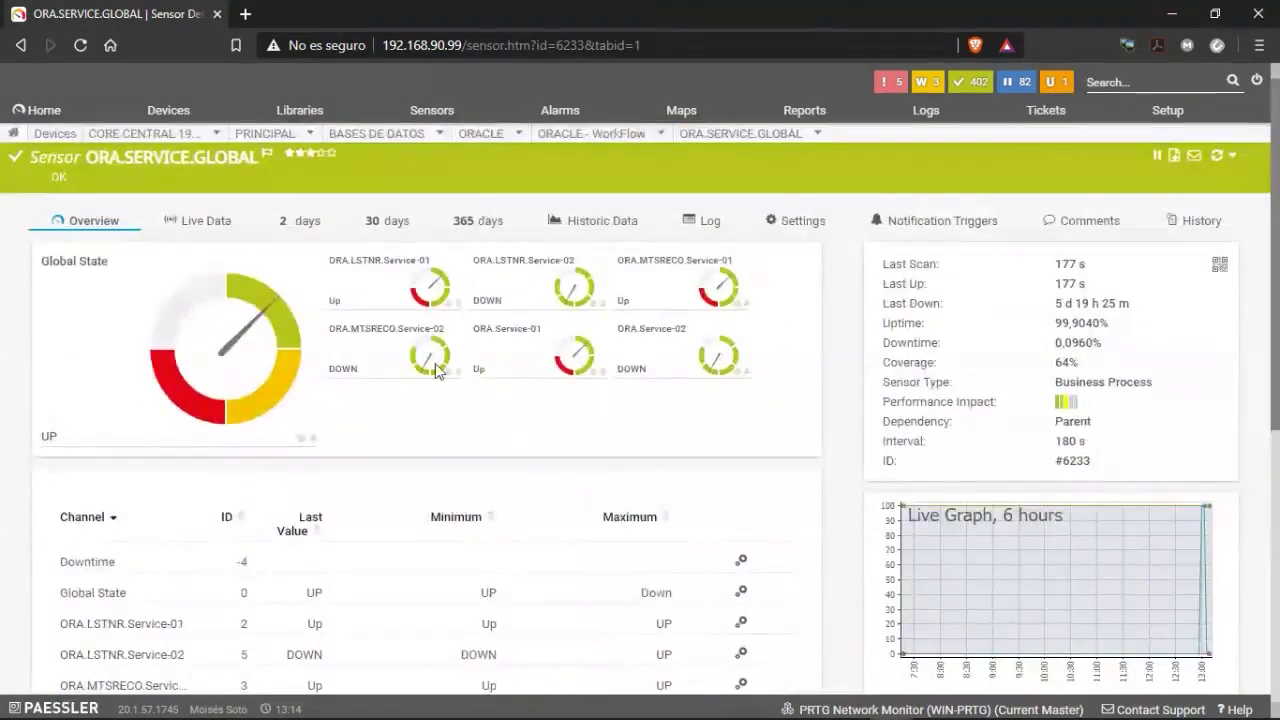
mouse_move(703, 136)
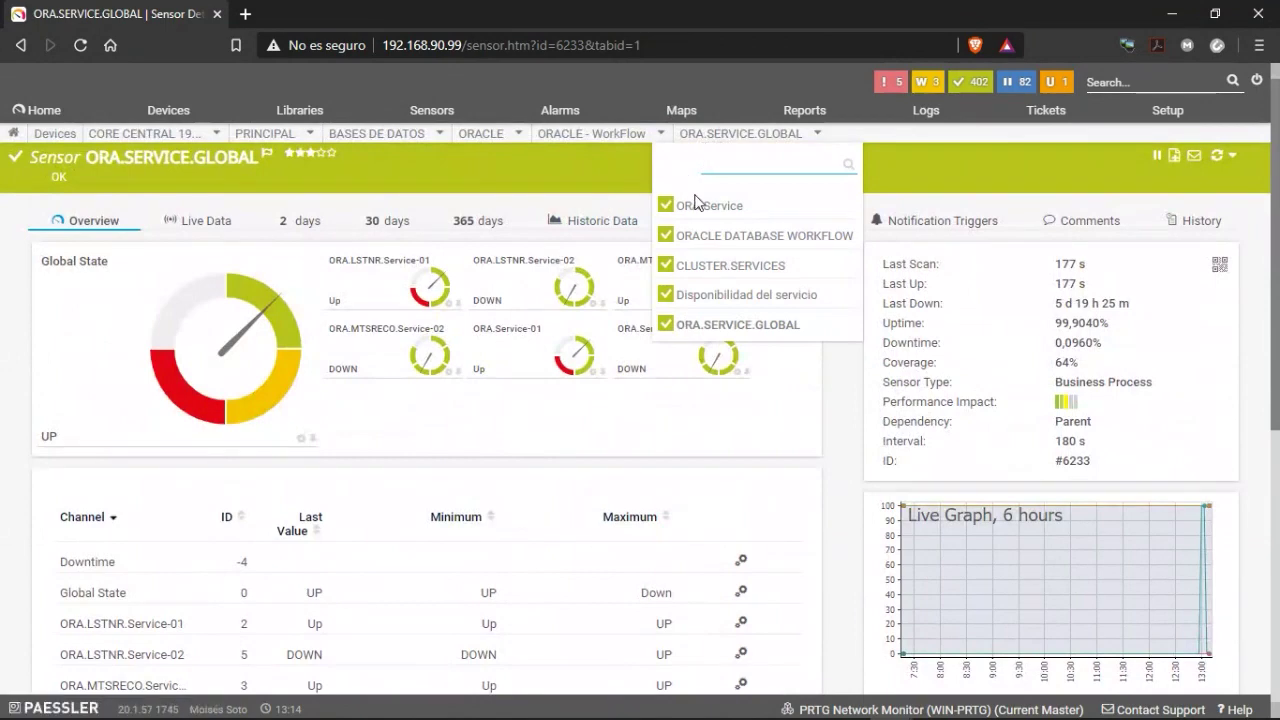
Open the CLUSTER.SERVICES Sensor Factory and review ORA.Service-01 at 1, ORA.Service-02 at 0.
click(705, 267)
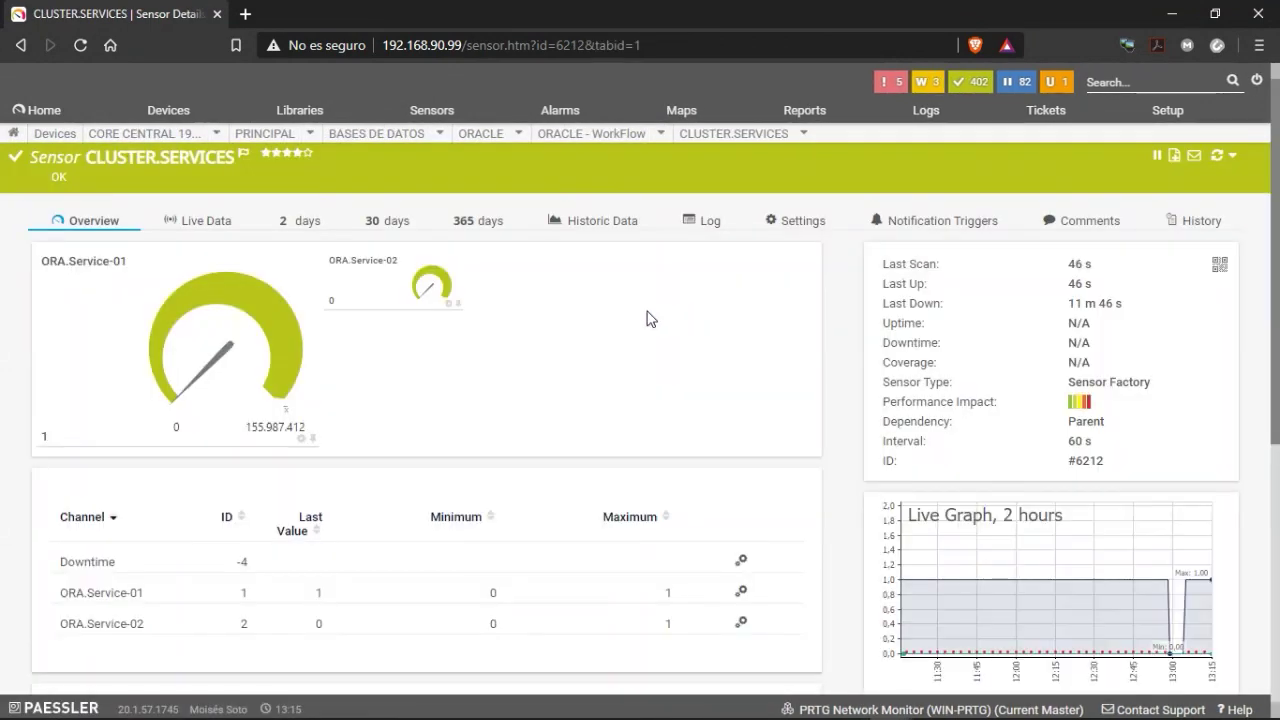
scroll(87, 450, down, 1)
scroll(558, 320, up, 1)
scroll(182, 604, down, 2)
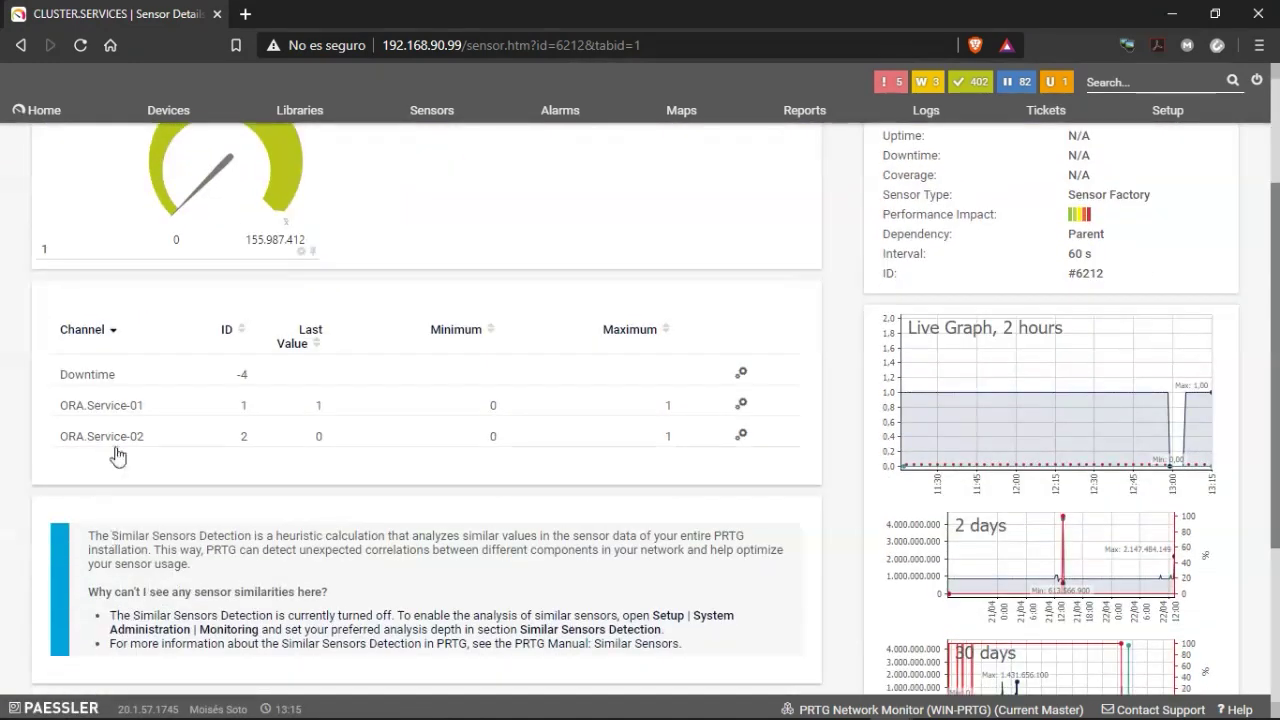
scroll(677, 357, up, 2)
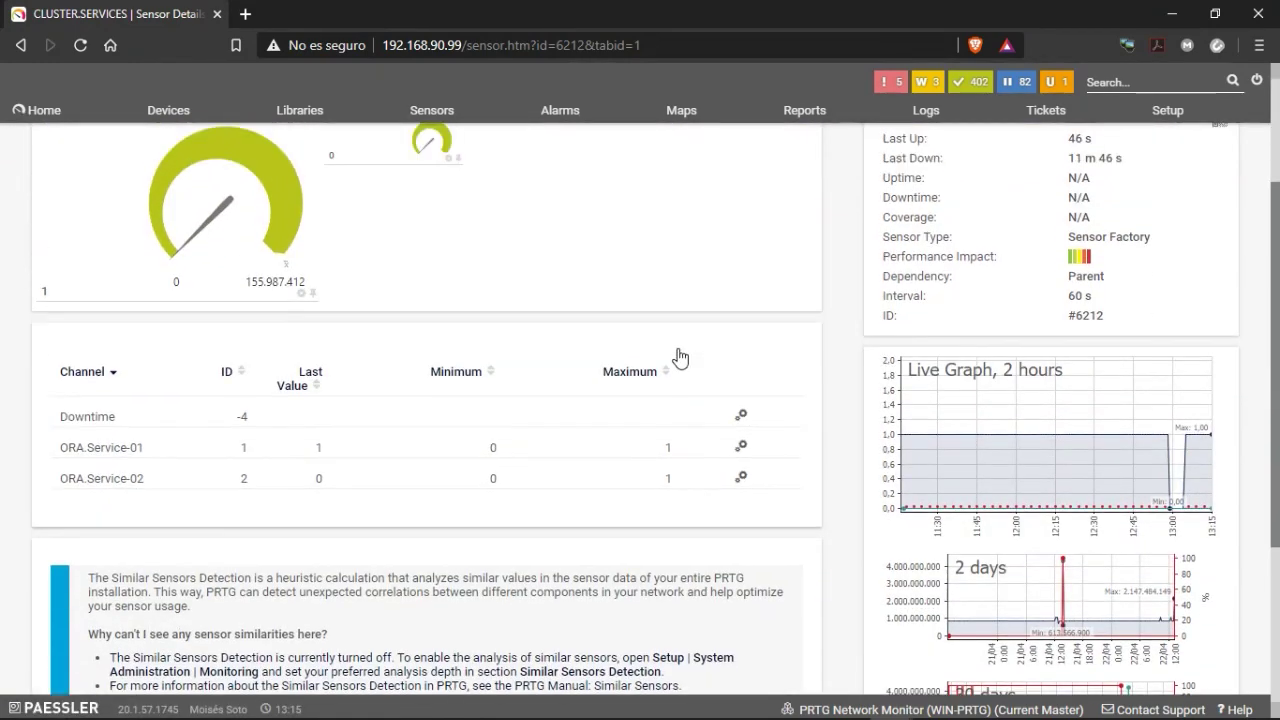
scroll(629, 360, down, 3)
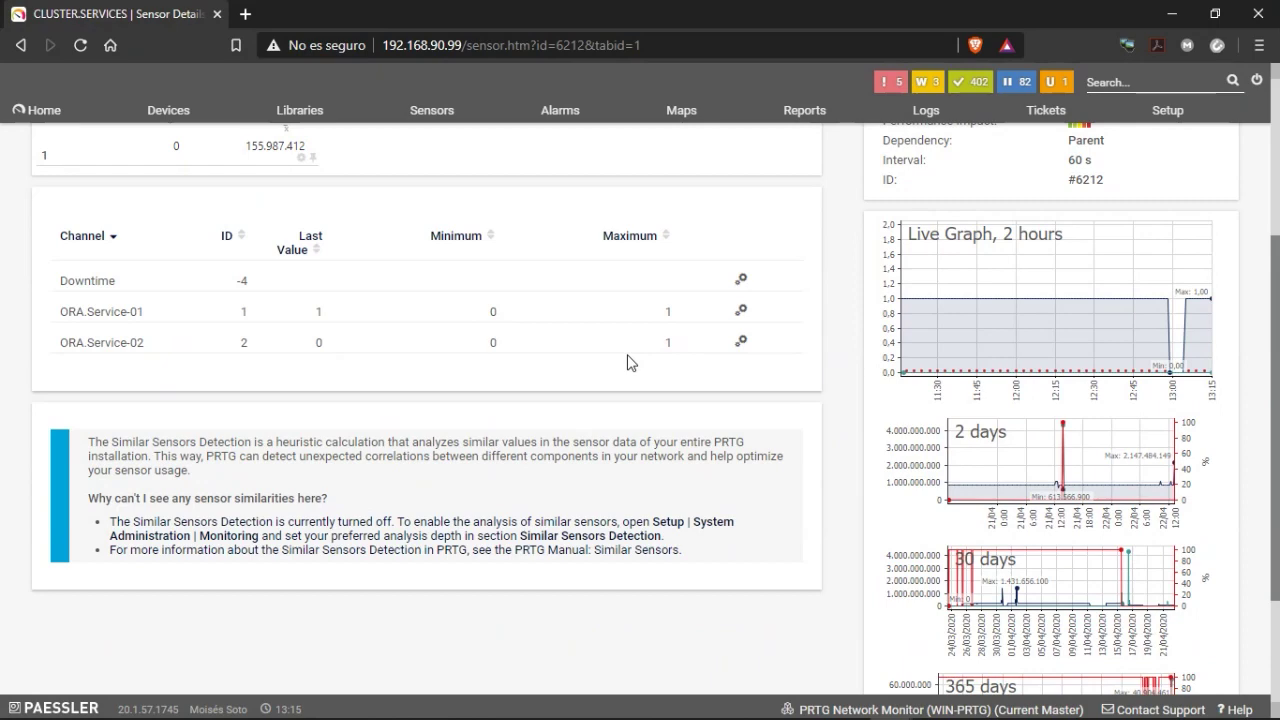
scroll(229, 443, up, 3)
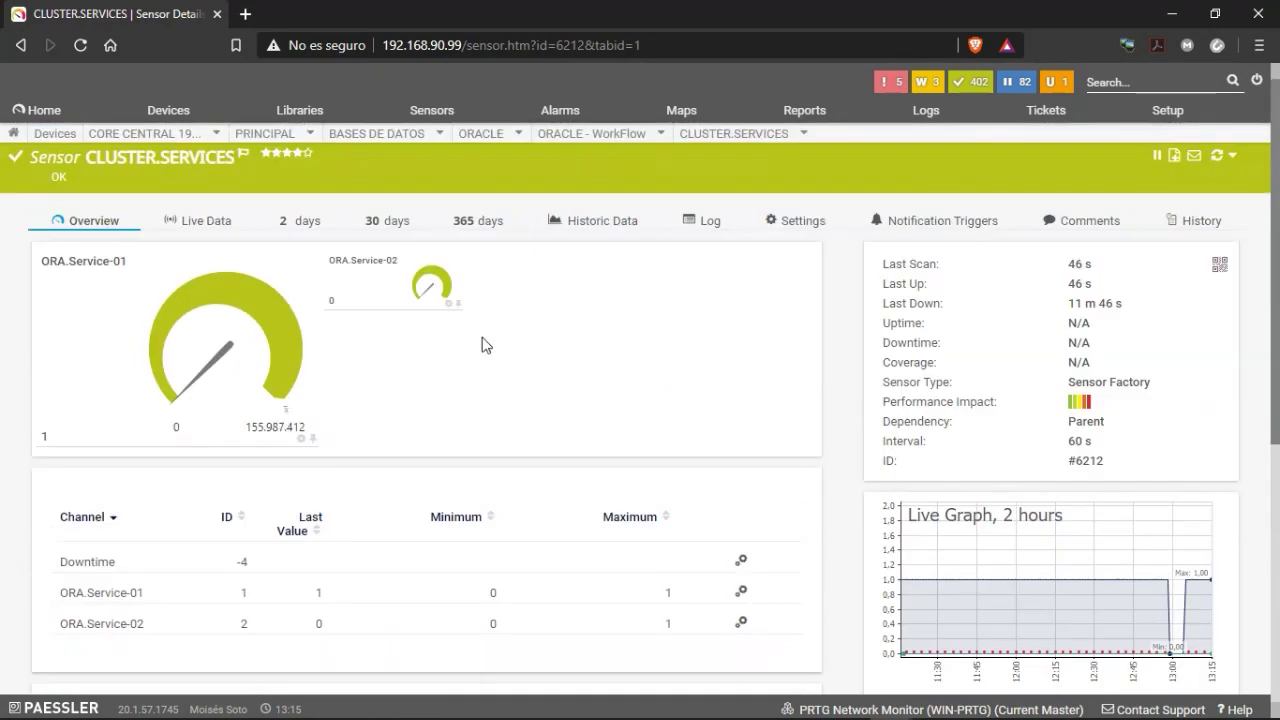
Open the CLUSTER.SERVICES settings and select source sensor ID 4909 in the channel definition.
click(797, 222)
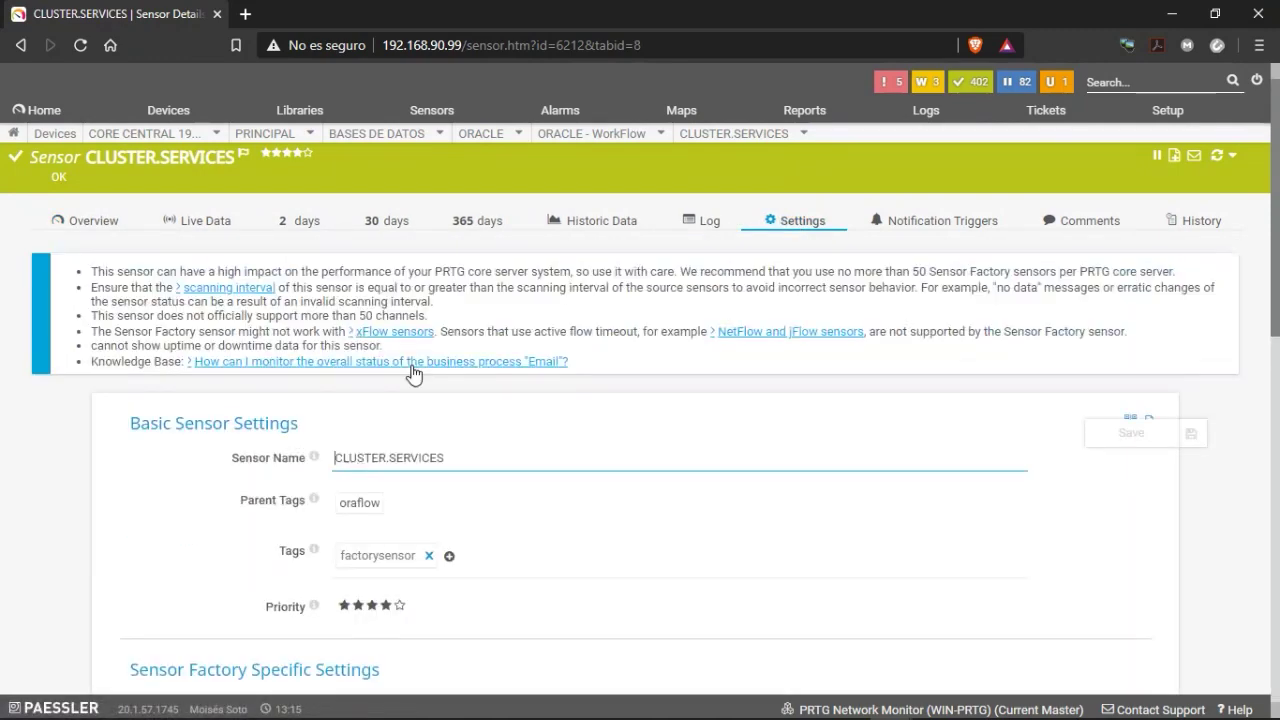
scroll(483, 437, down, 2)
scroll(483, 437, down, 2)
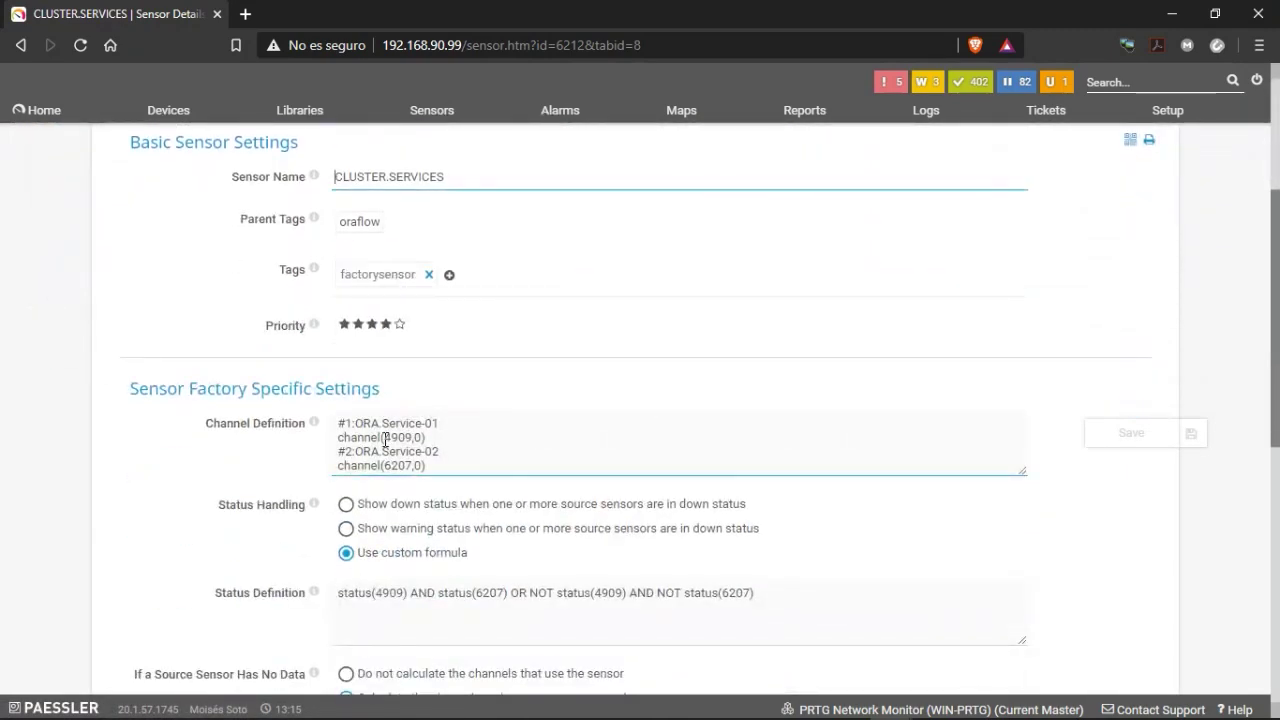
drag(385, 437, 426, 437)
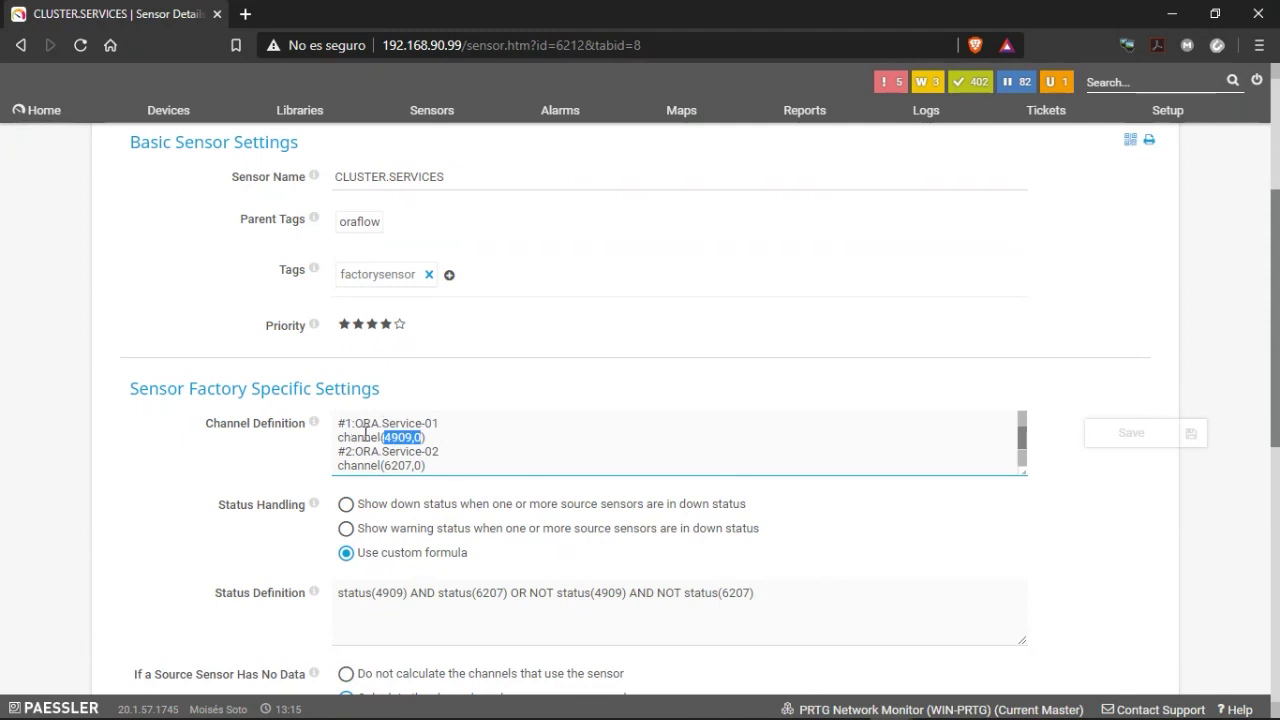
Reload the settings page and review the channels defined from sensors 4909 and 6207.
key(F5)
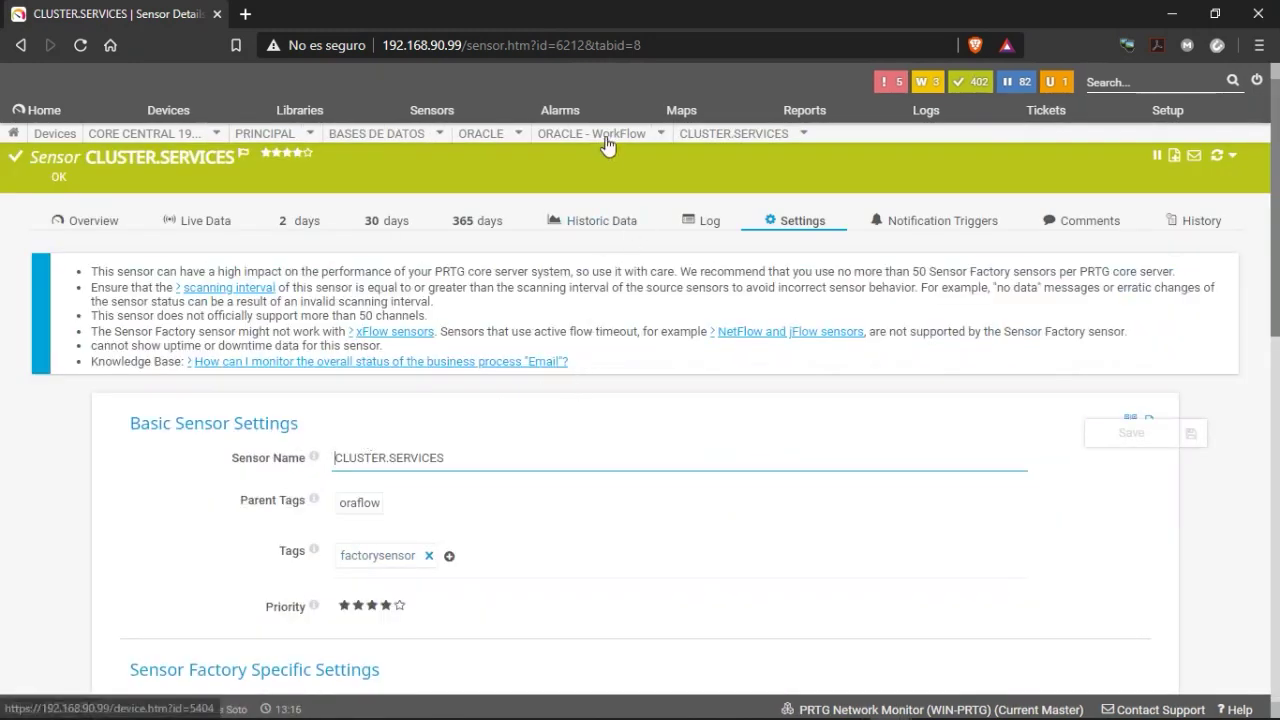
mouse_move(607, 145)
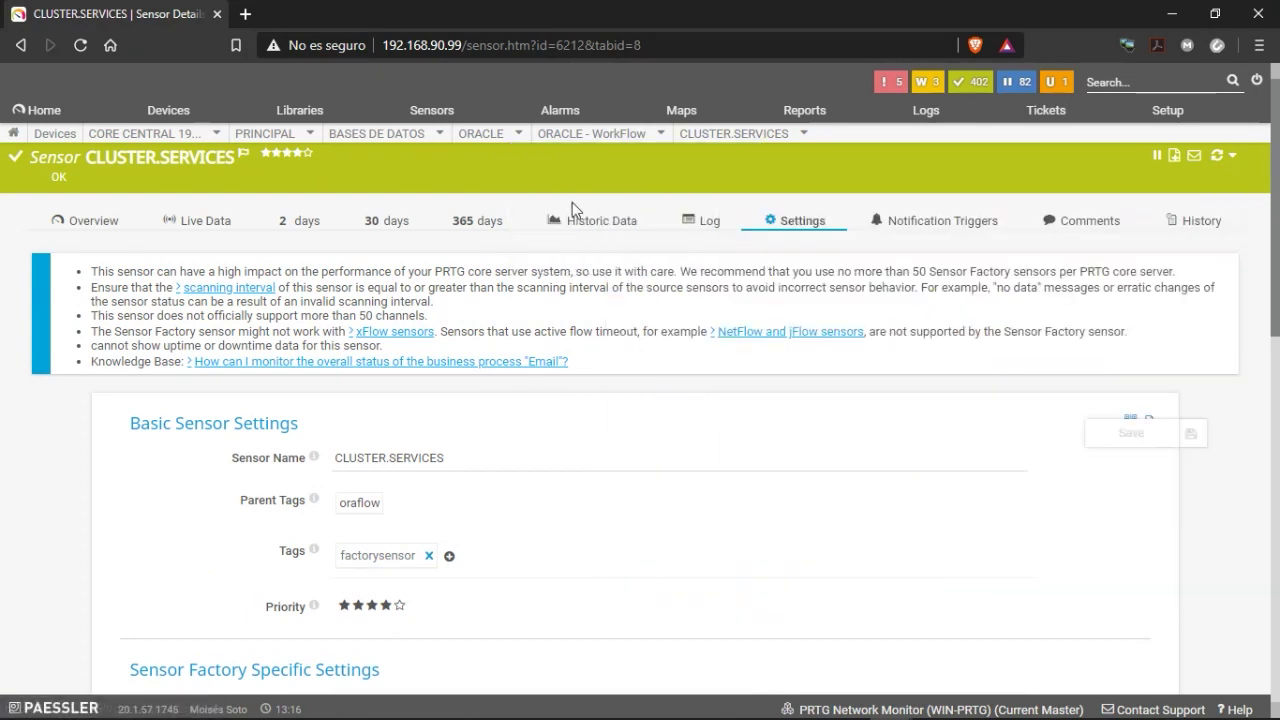
mouse_move(686, 133)
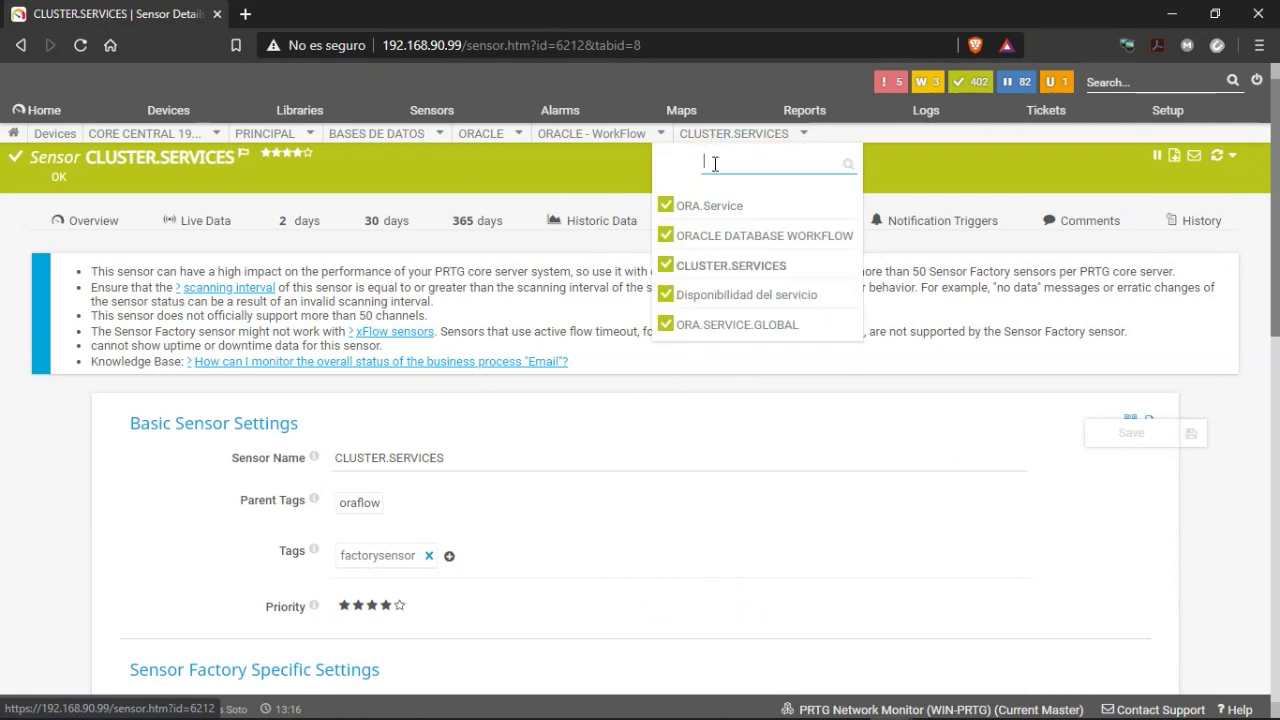
scroll(600, 494, down, 5)
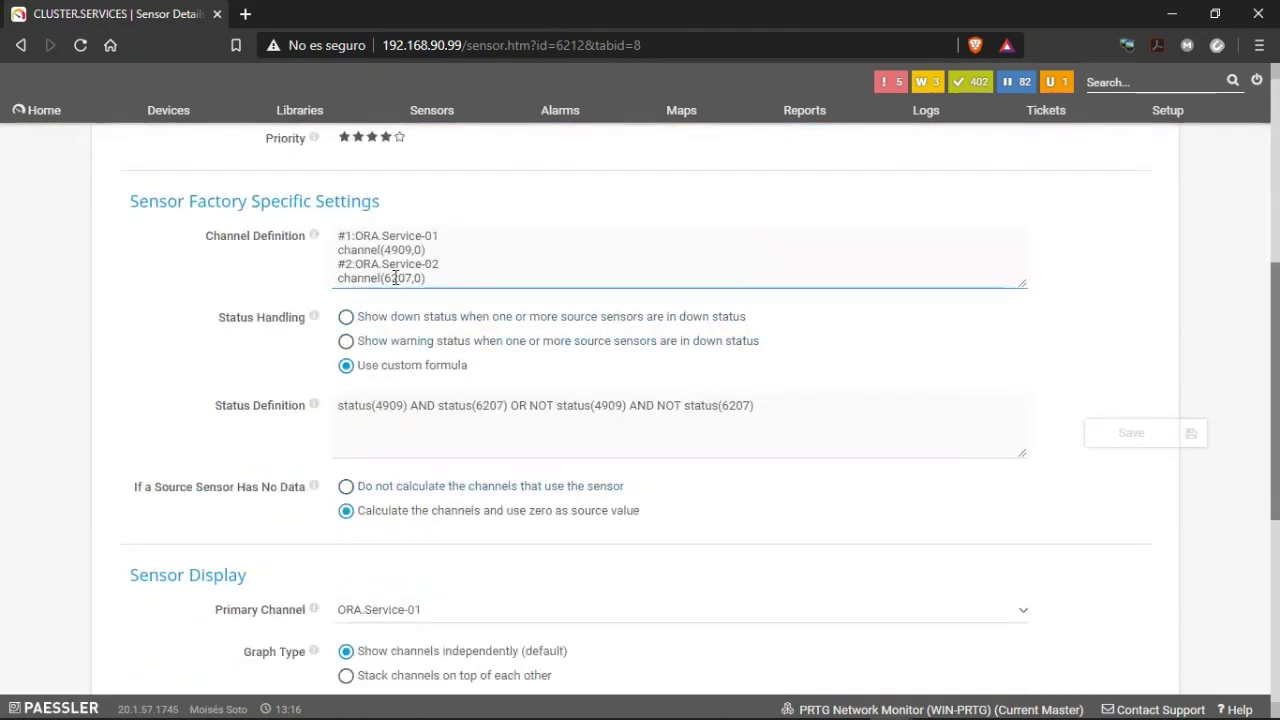
scroll(486, 296, up, 5)
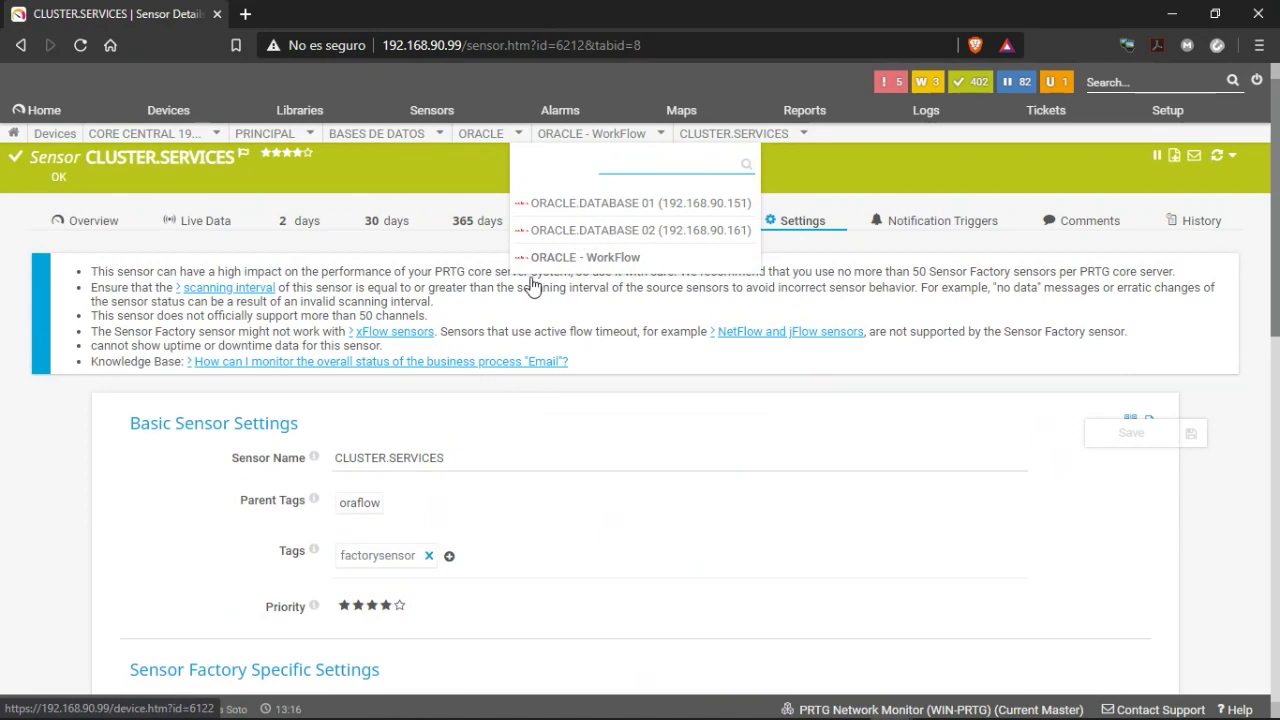
Show the CLUSTER.SERVICES overview and check ORA.Service-01 reads 1 and ORA.Service-02 reads 0.
click(90, 221)
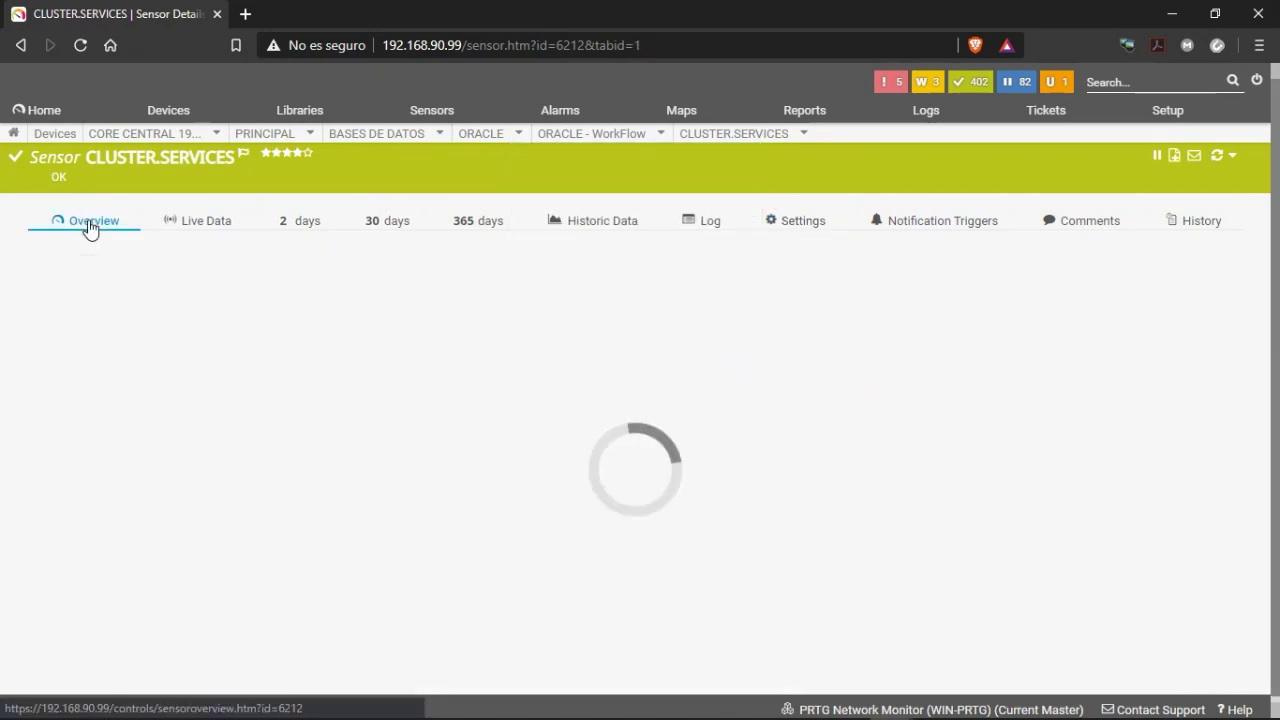
scroll(487, 433, down, 1)
scroll(487, 433, down, 3)
scroll(486, 436, up, 3)
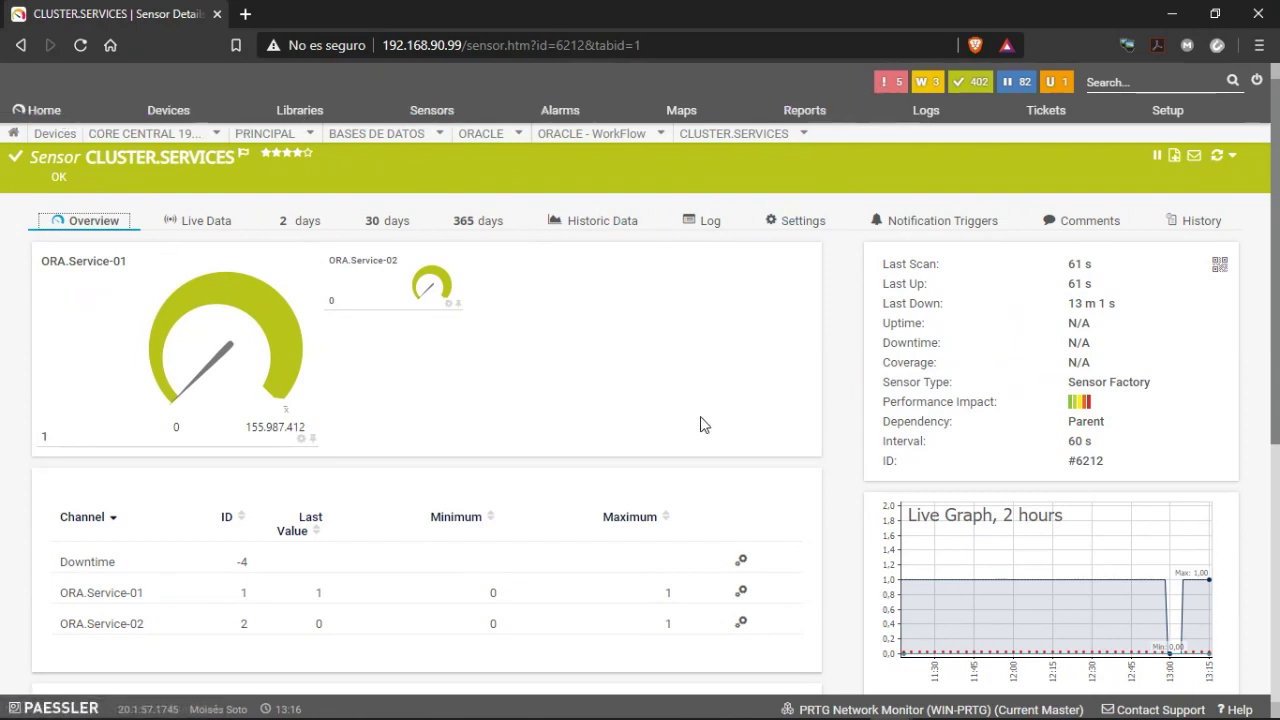
mouse_move(720, 134)
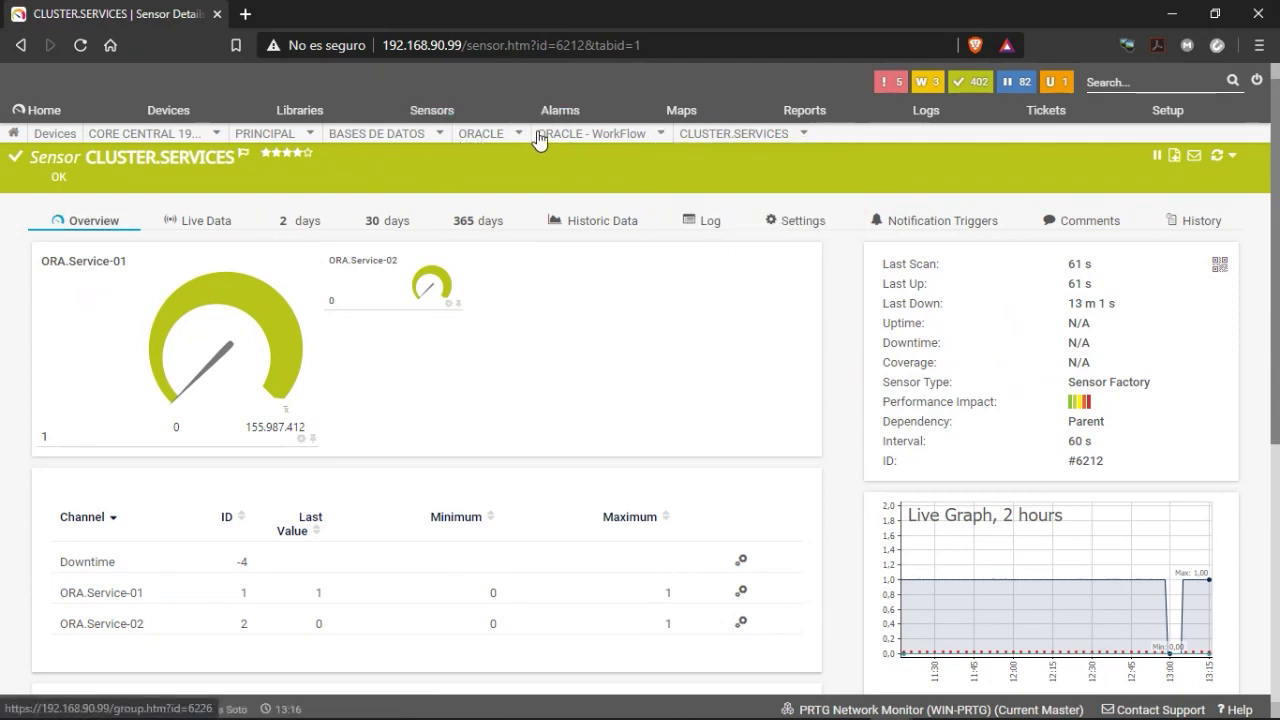
Go to the ORACLE.DATABASE 02 device page and review its three Down Oracle service sensors.
mouse_move(572, 140)
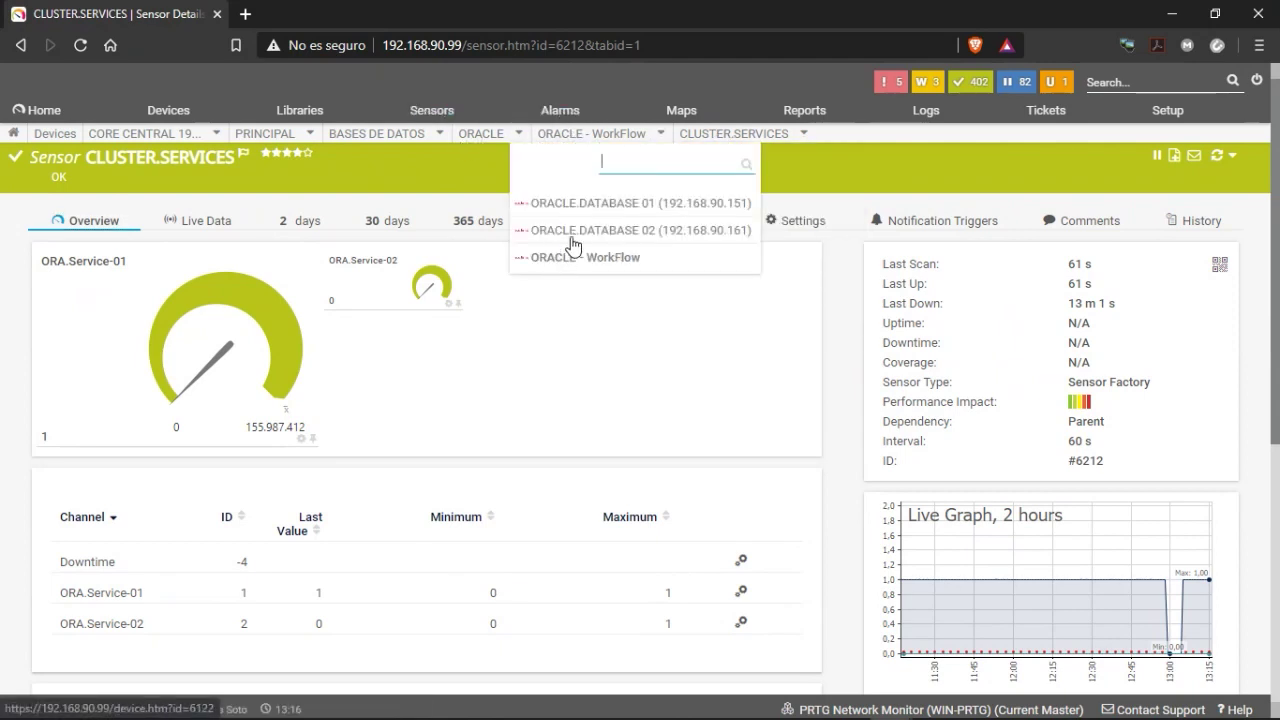
click(576, 234)
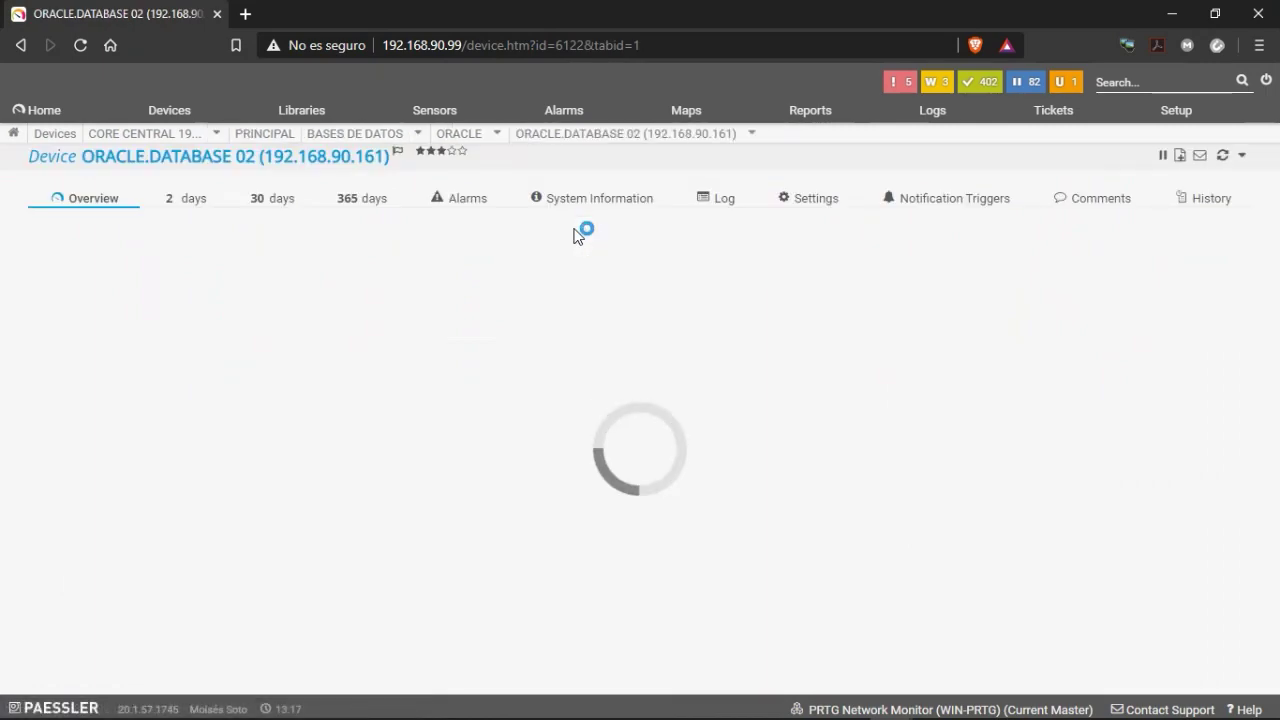
scroll(386, 420, down, 3)
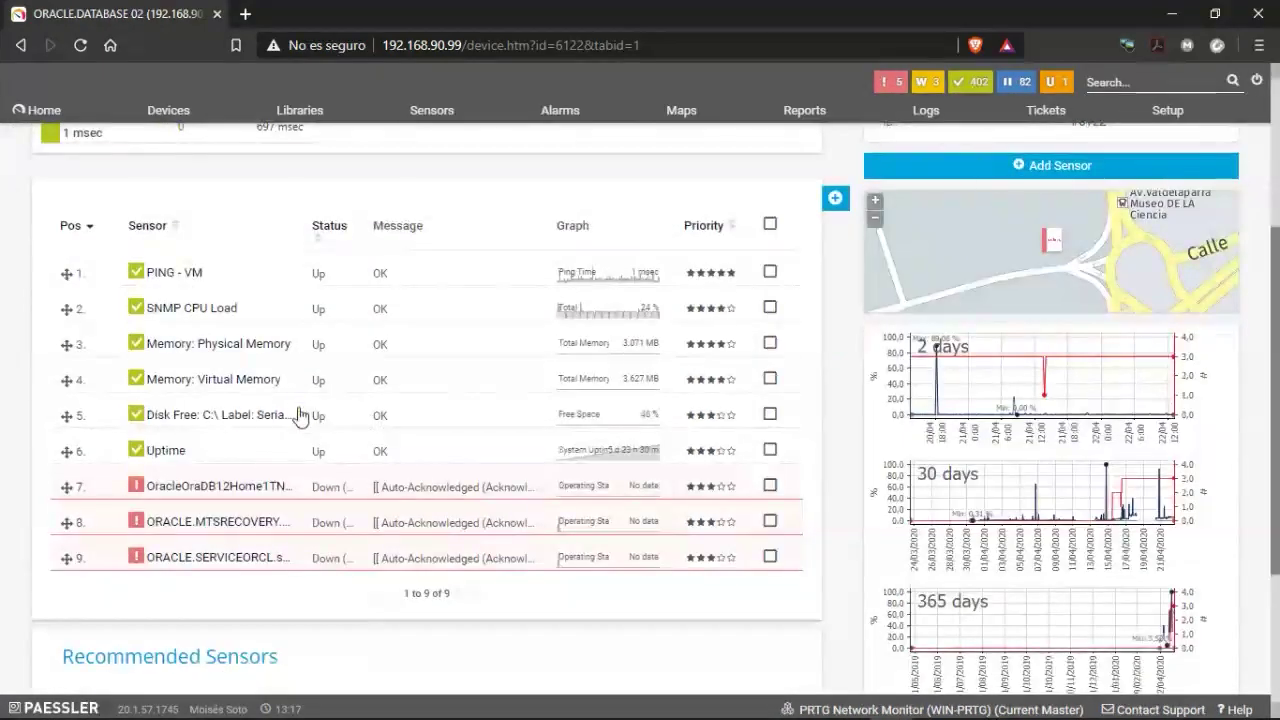
scroll(500, 412, up, 2)
scroll(500, 412, up, 1)
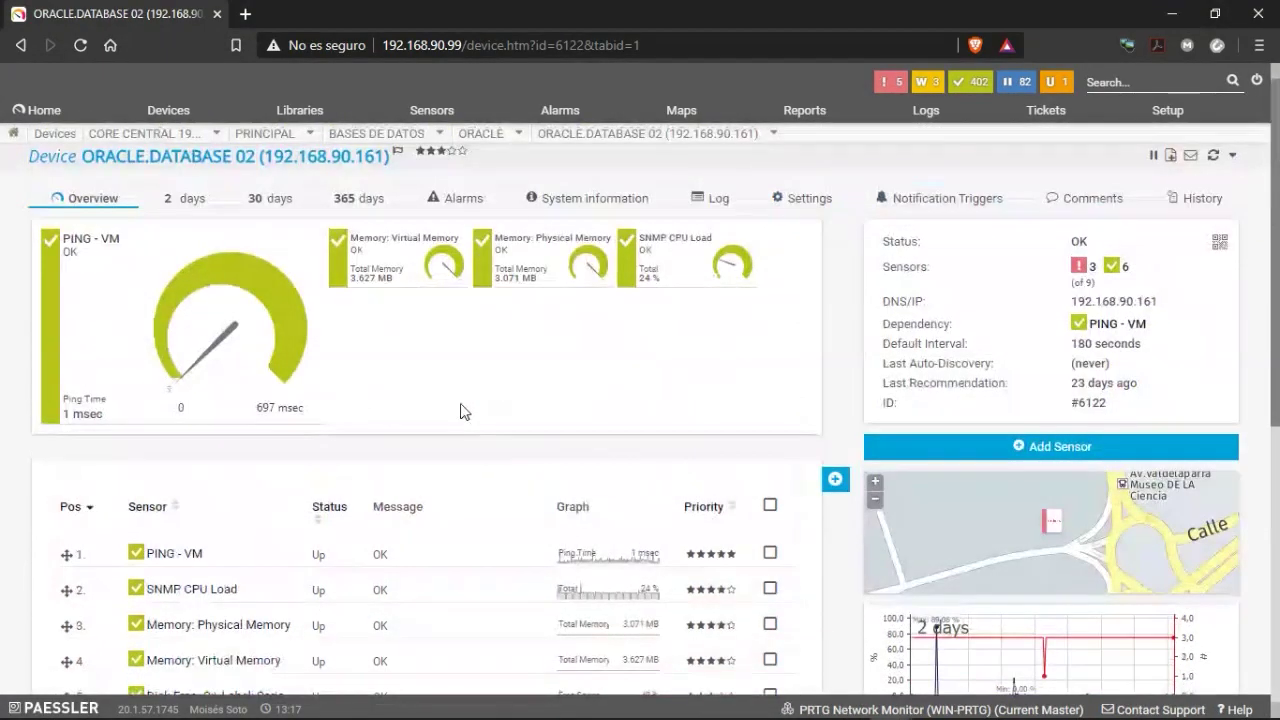
scroll(458, 415, down, 3)
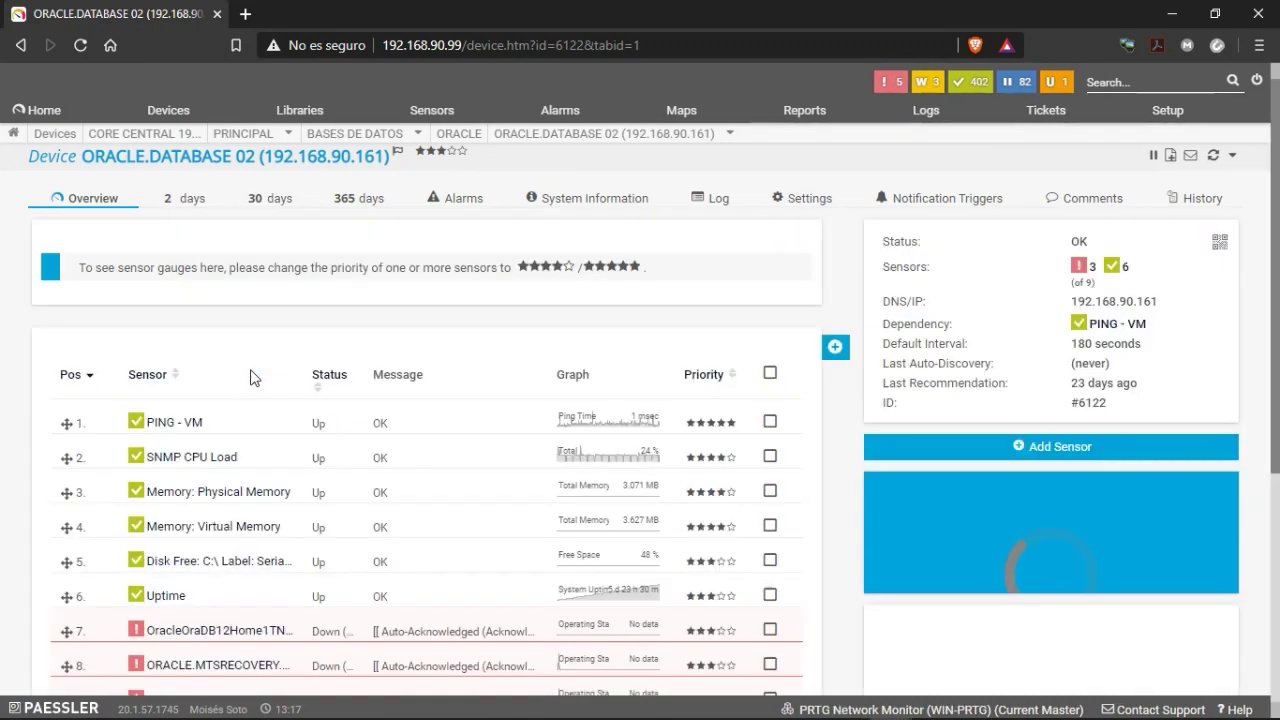
scroll(457, 503, down, 4)
scroll(459, 503, up, 3)
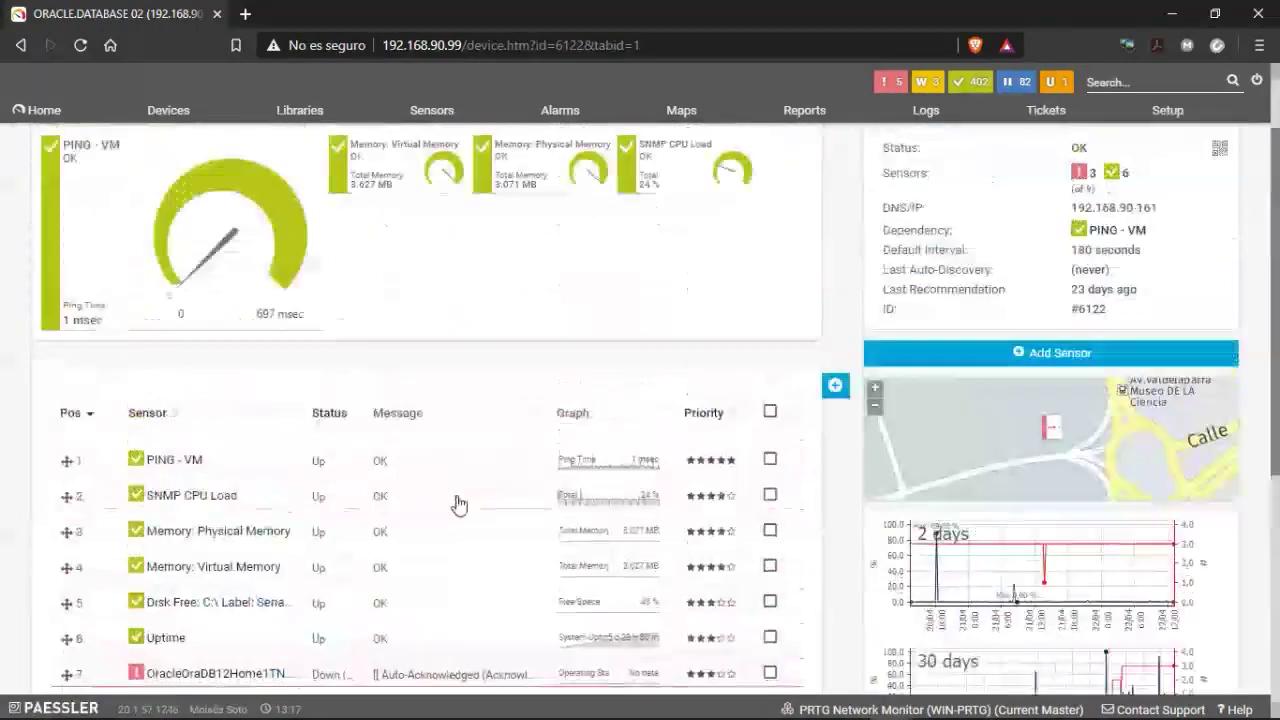
scroll(459, 503, up, 1)
scroll(455, 505, down, 4)
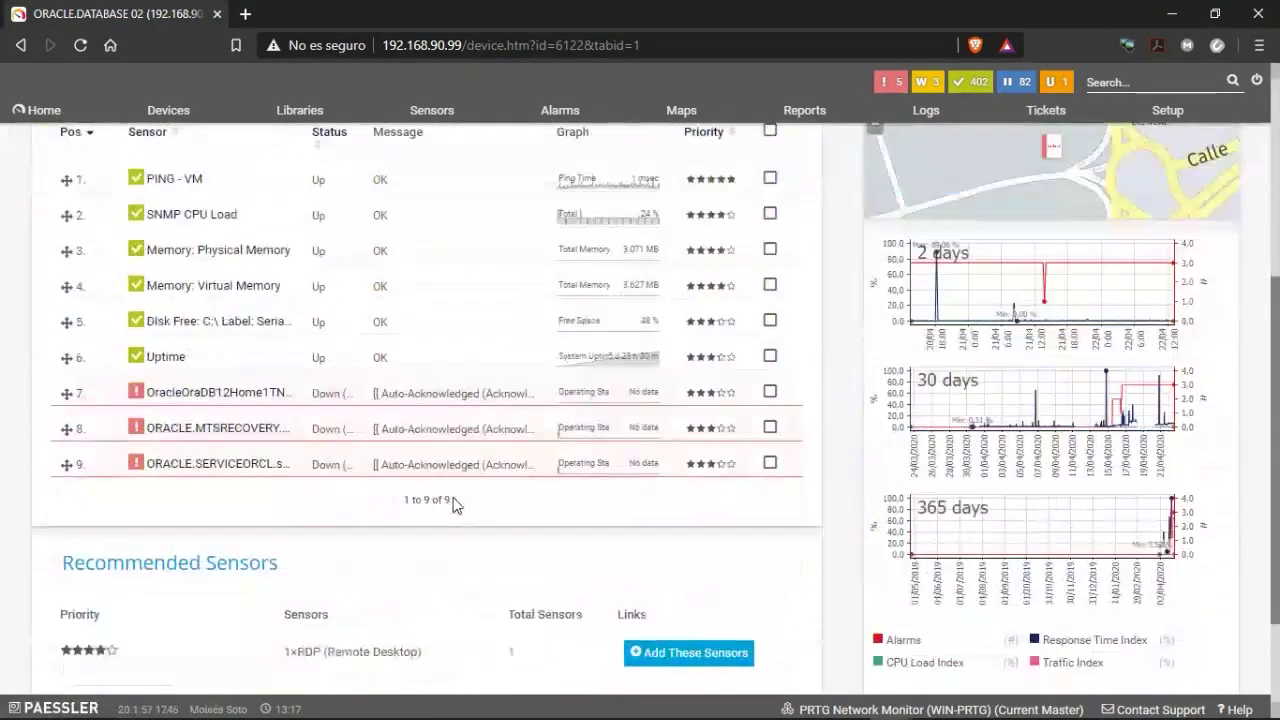
scroll(455, 505, up, 4)
scroll(465, 510, down, 3)
scroll(465, 515, up, 1)
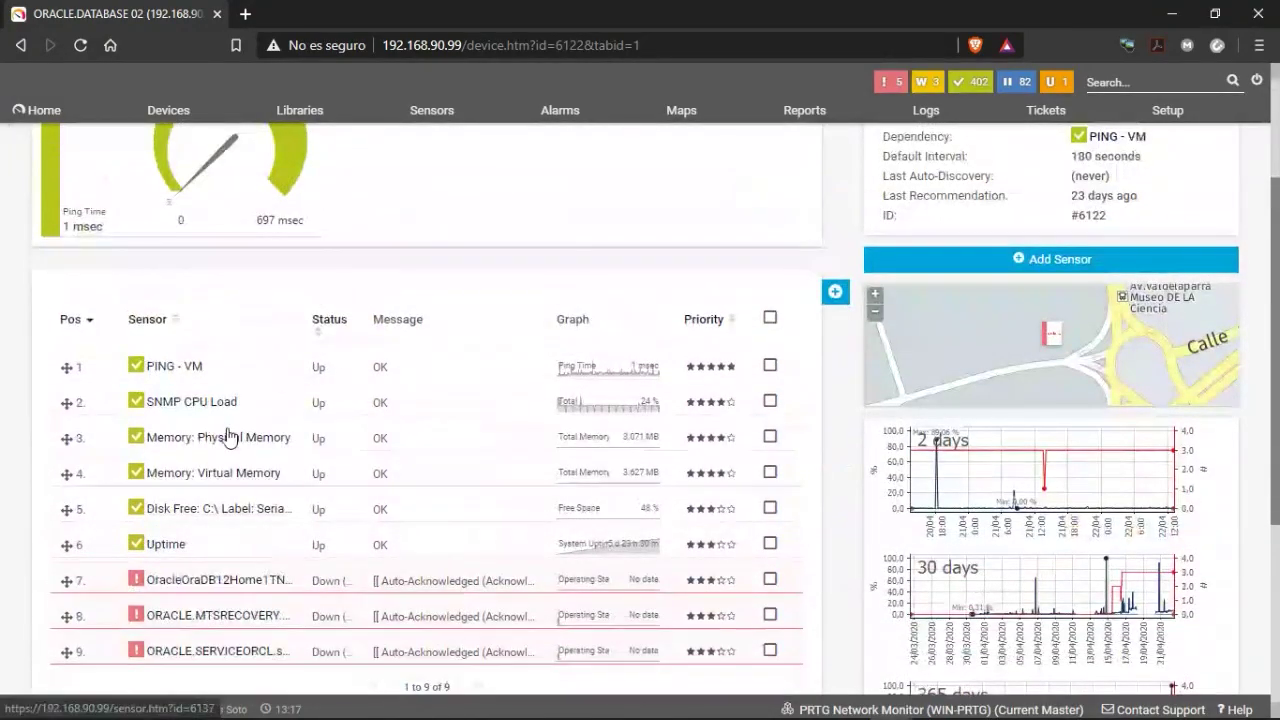
scroll(394, 486, up, 2)
scroll(394, 471, down, 4)
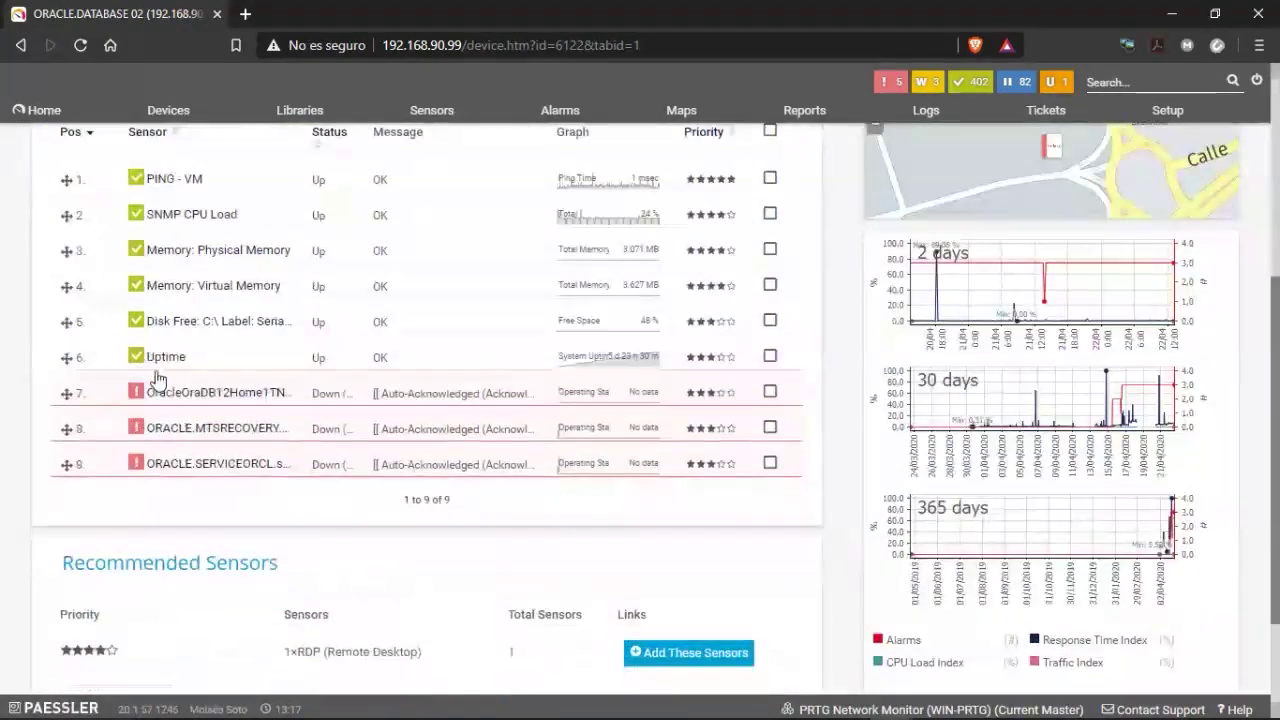
scroll(360, 443, up, 2)
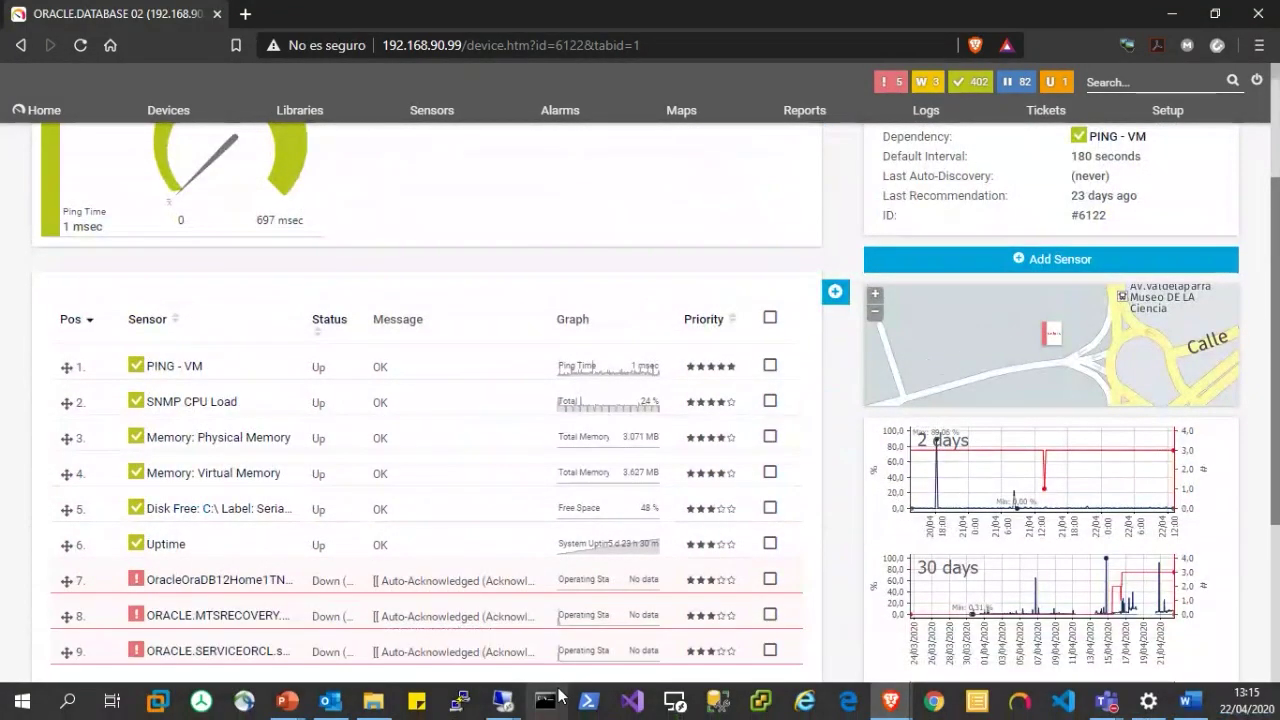
In Services on the 192.168.90.161 remote session, jump to 'or' and start OracleOraDB12Home1MTSRecoveryService.
mouse_move(507, 702)
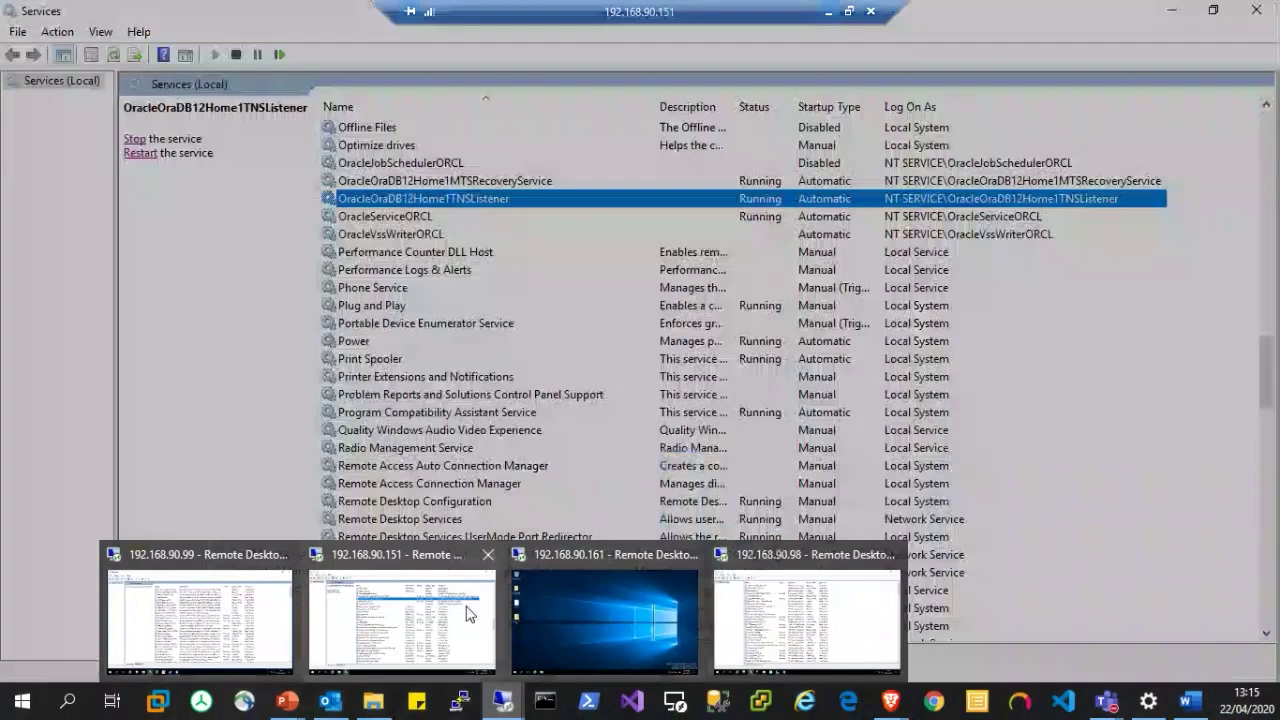
click(466, 614)
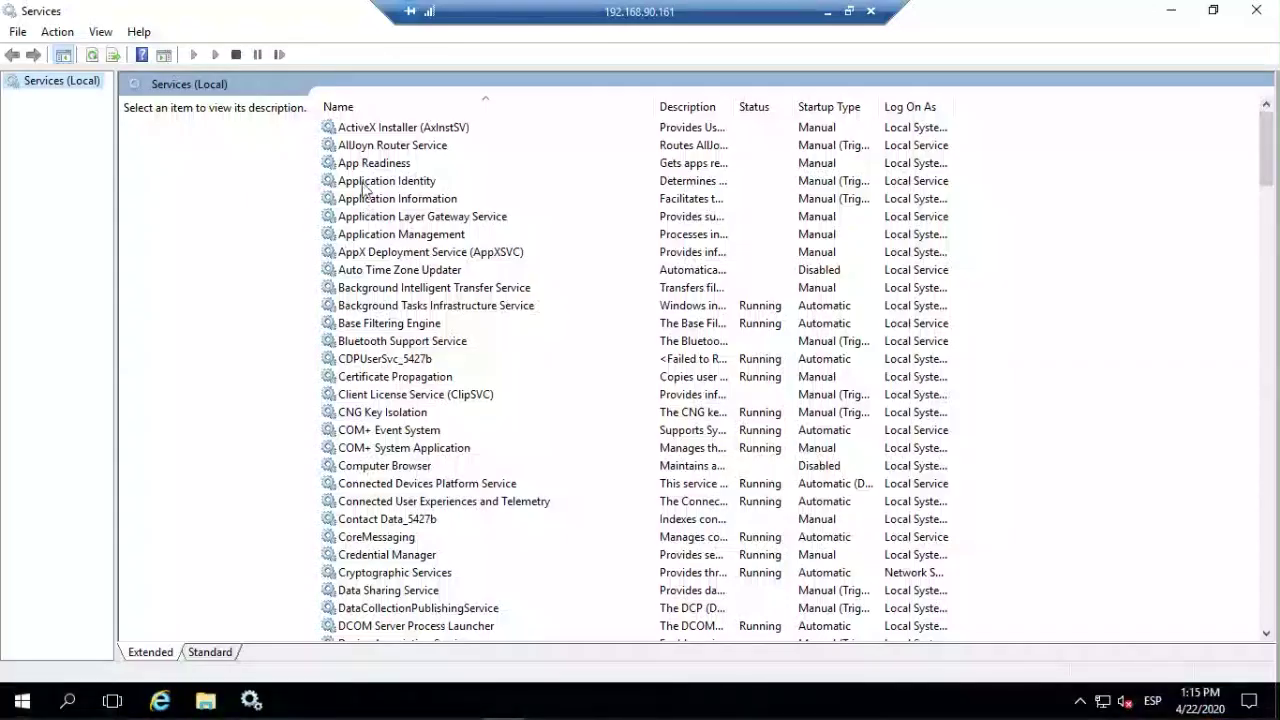
click(363, 216)
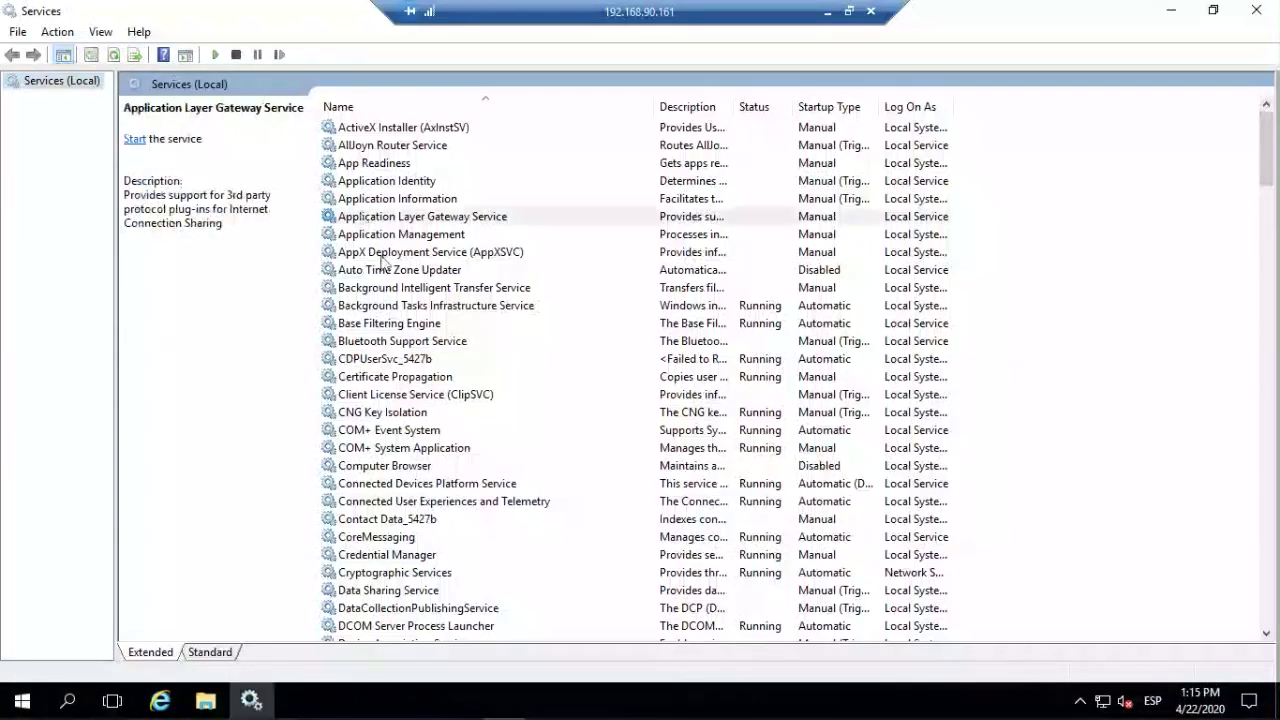
scroll(414, 372, down, 6)
scroll(418, 373, up, 6)
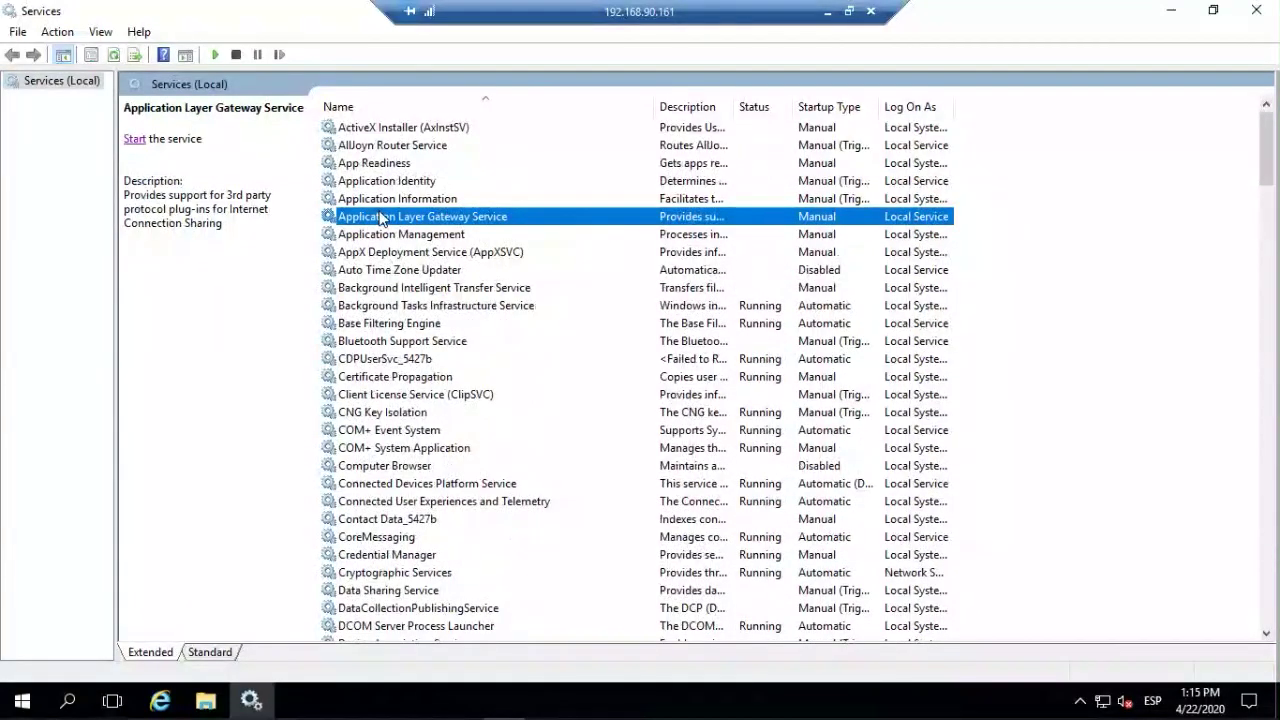
text(or)
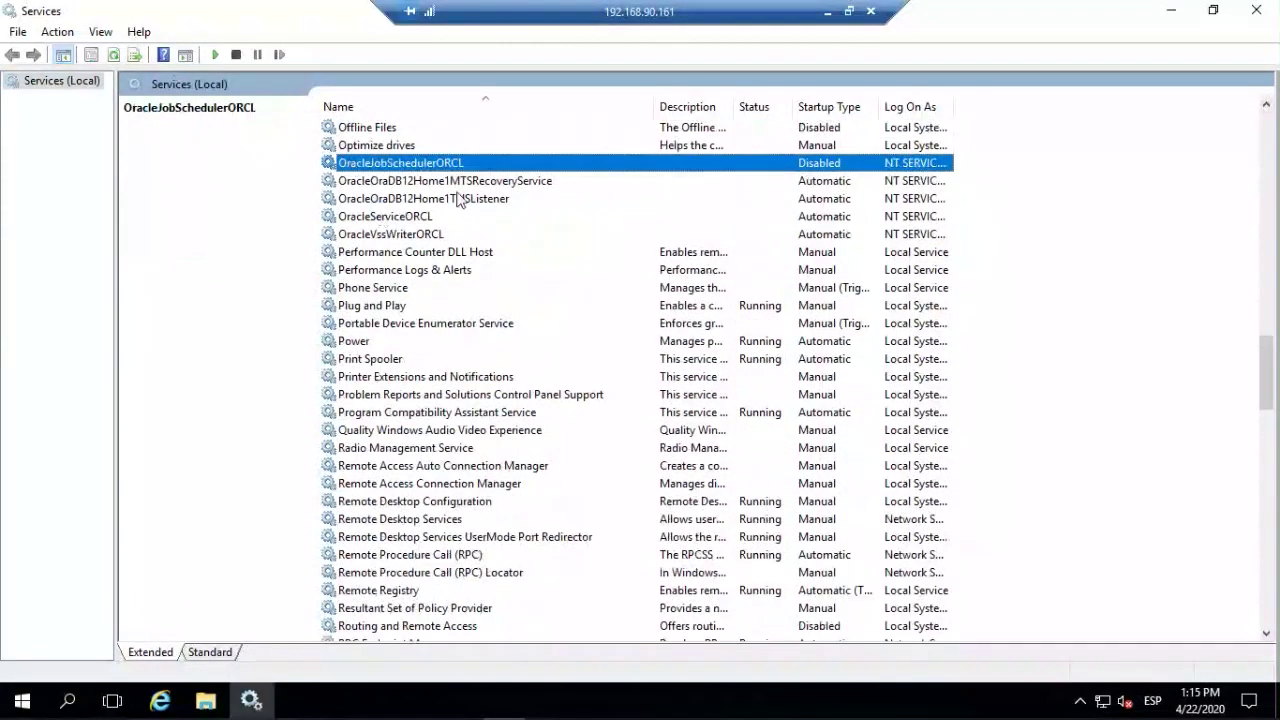
click(414, 181)
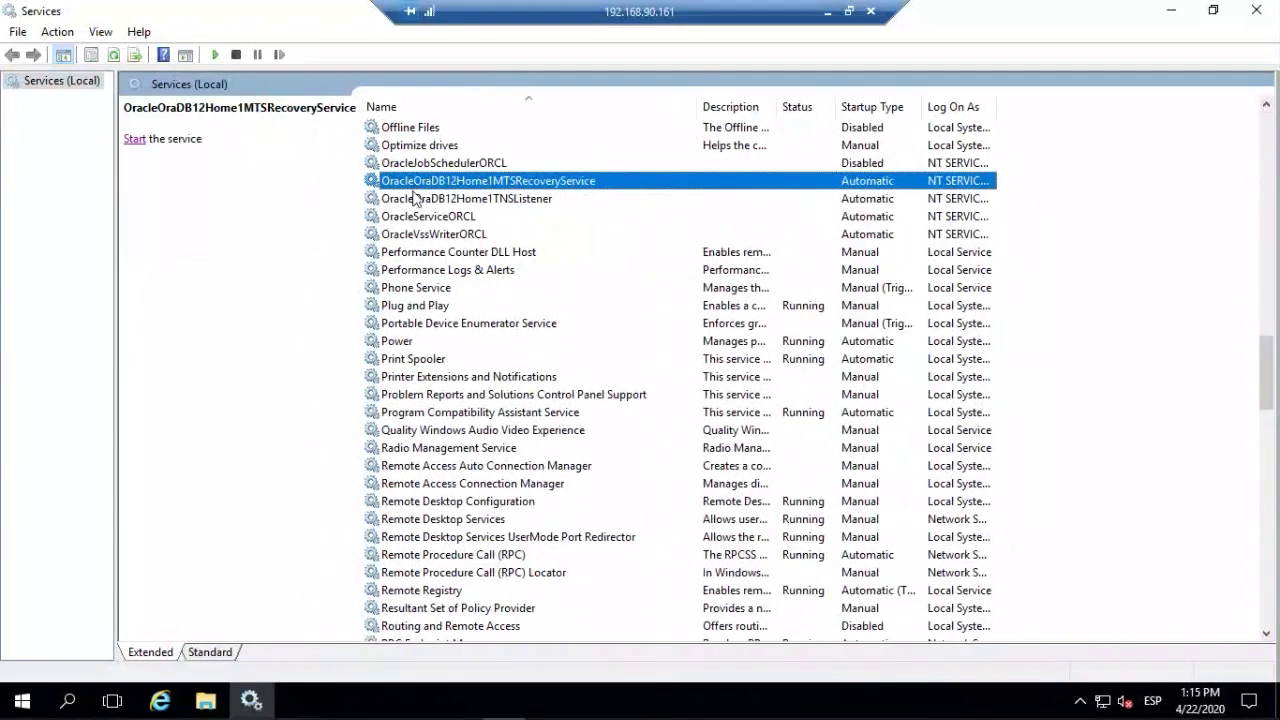
click(132, 141)
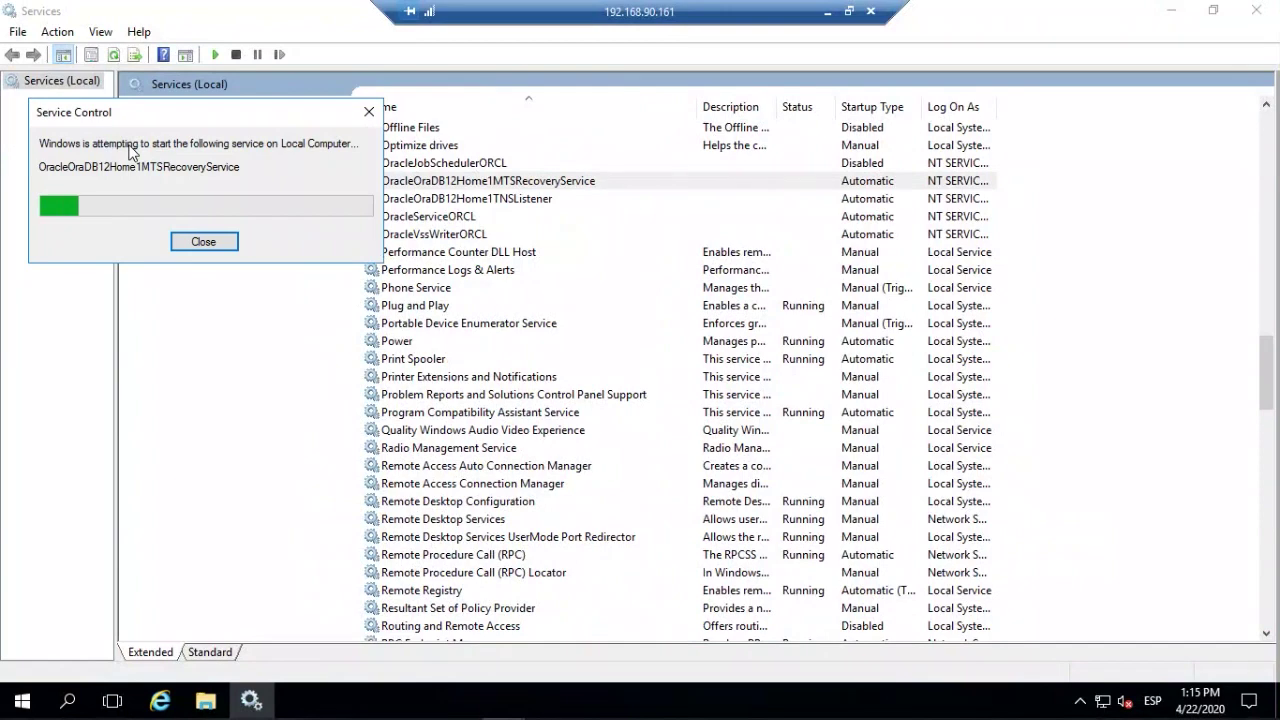
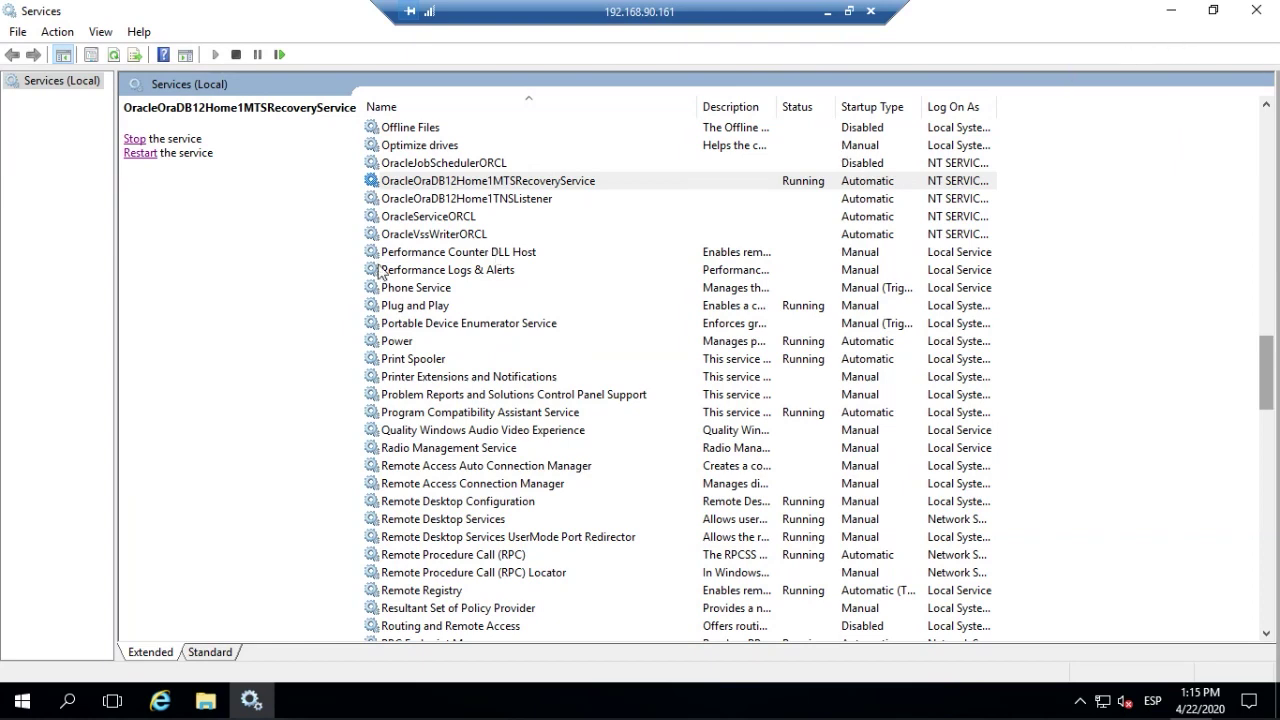
Hide and restore the Services window, then minimize the remote session to return to PRTG.
click(1175, 14)
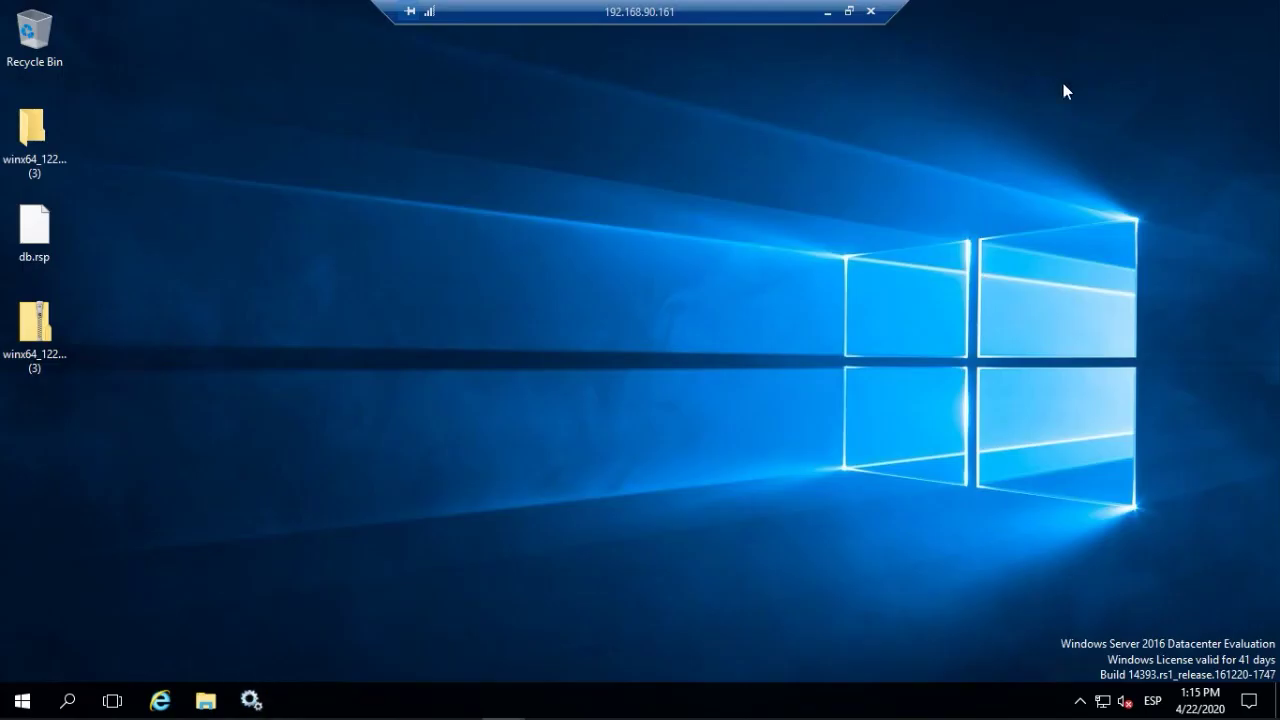
click(262, 699)
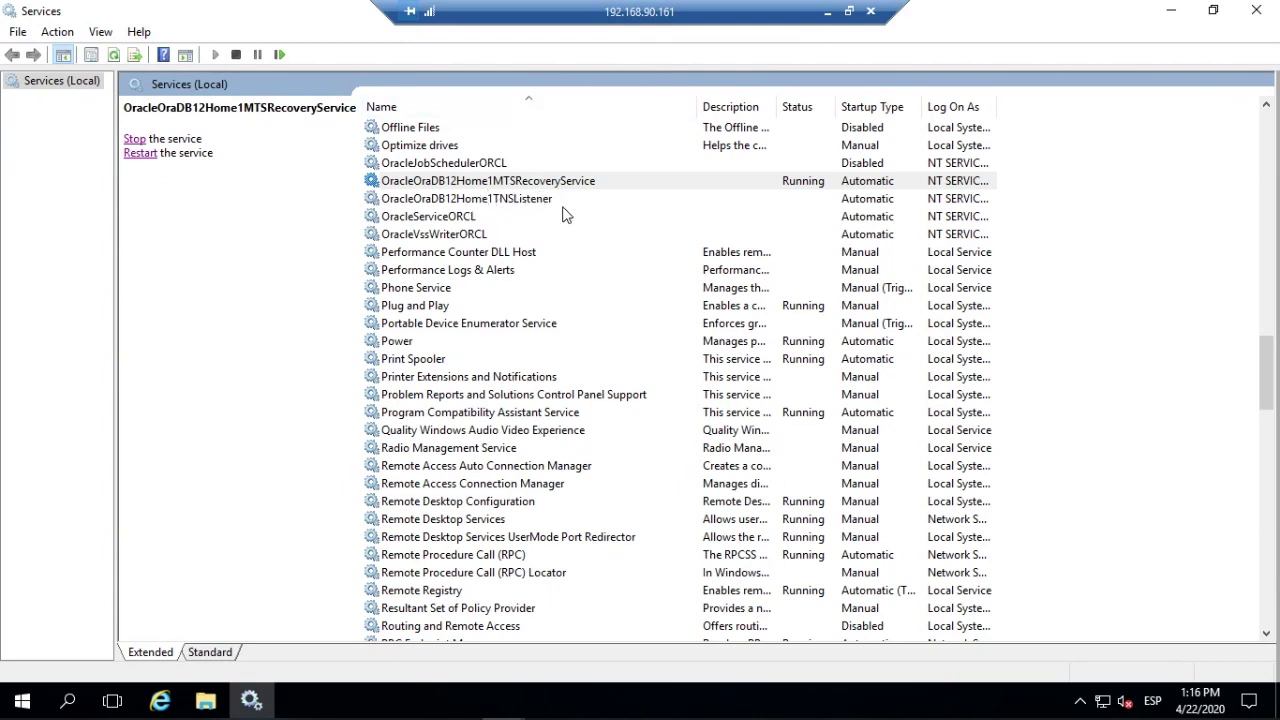
click(828, 12)
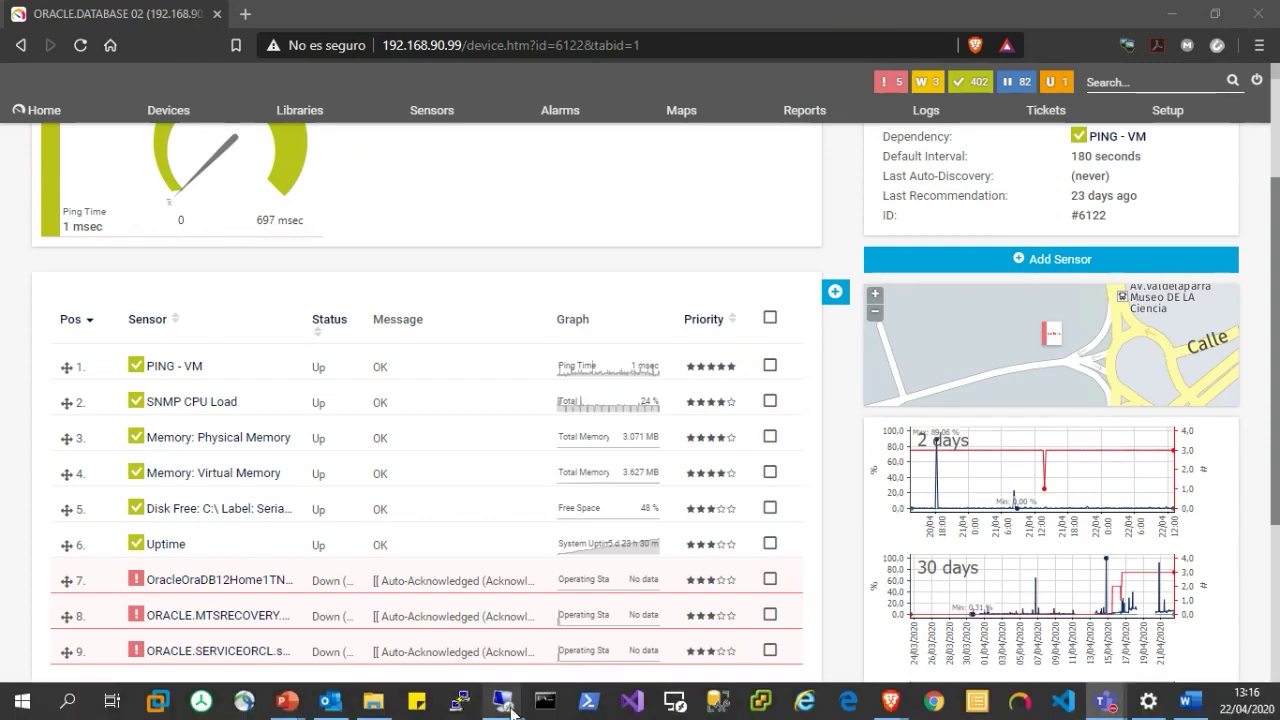
Check the Services windows on the 192.168.90.151 and 192.168.90.161 remote sessions, then return to PRTG.
mouse_move(522, 680)
click(432, 620)
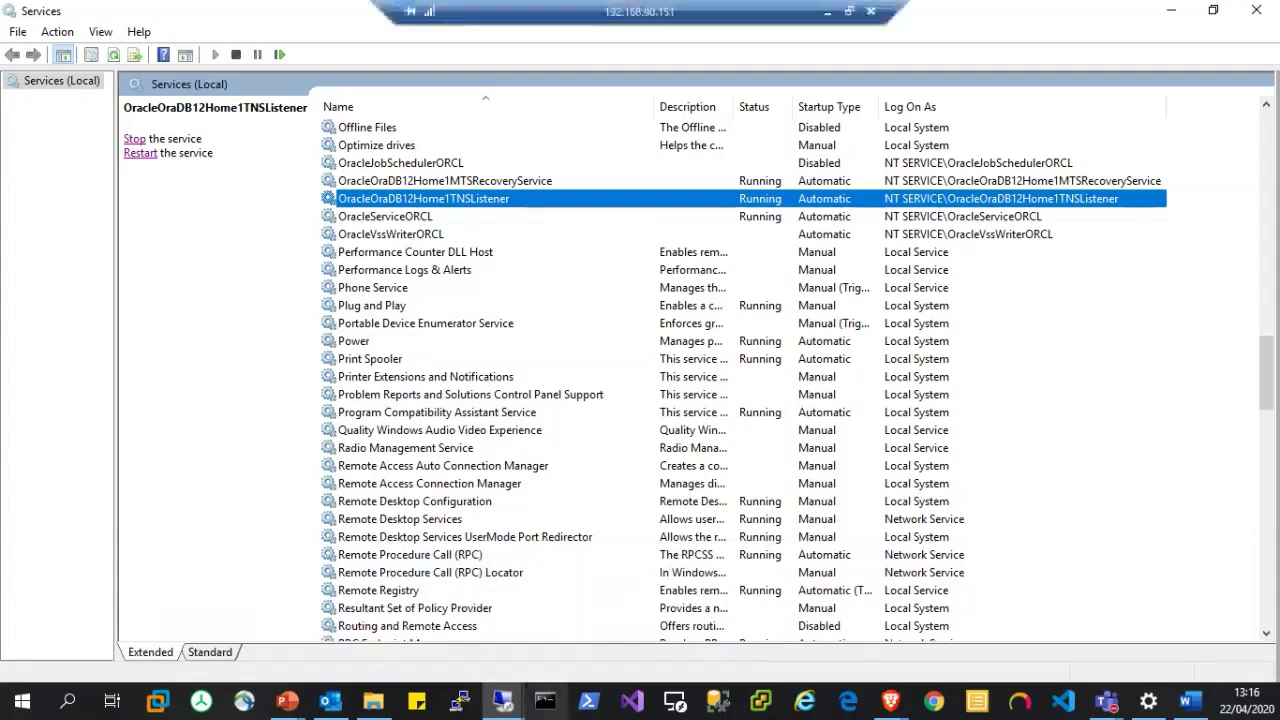
click(830, 13)
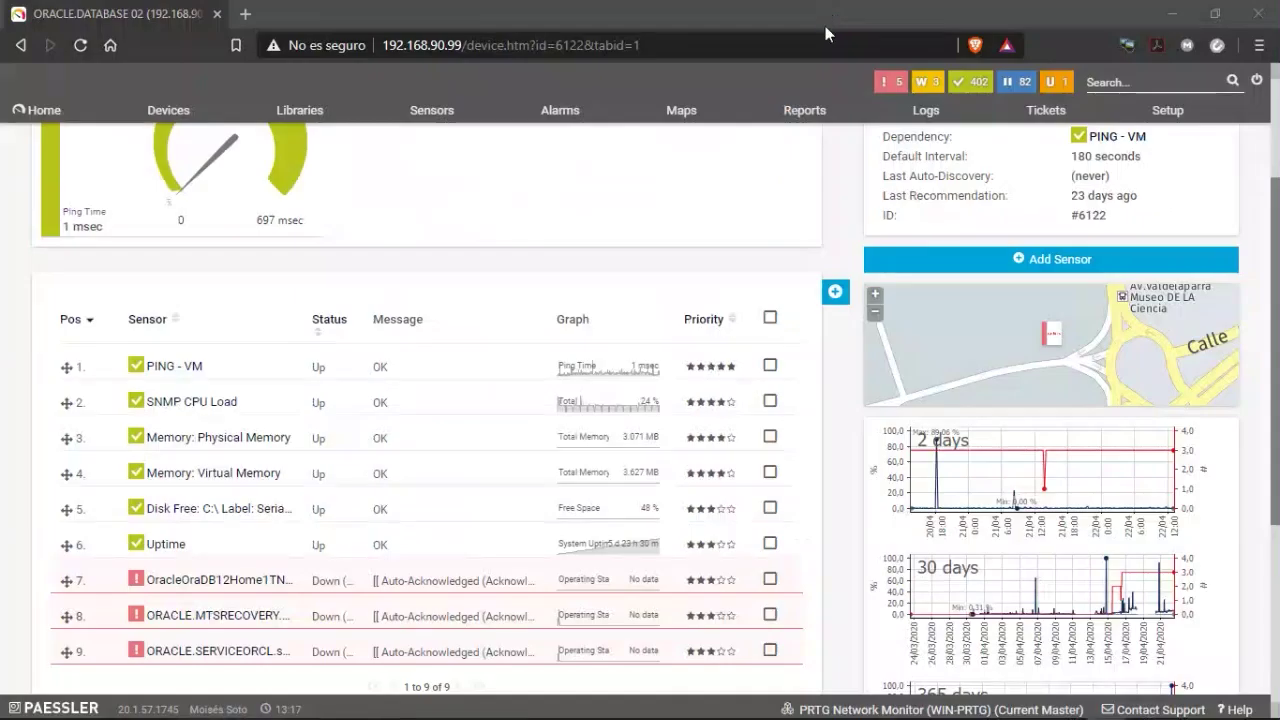
mouse_move(480, 708)
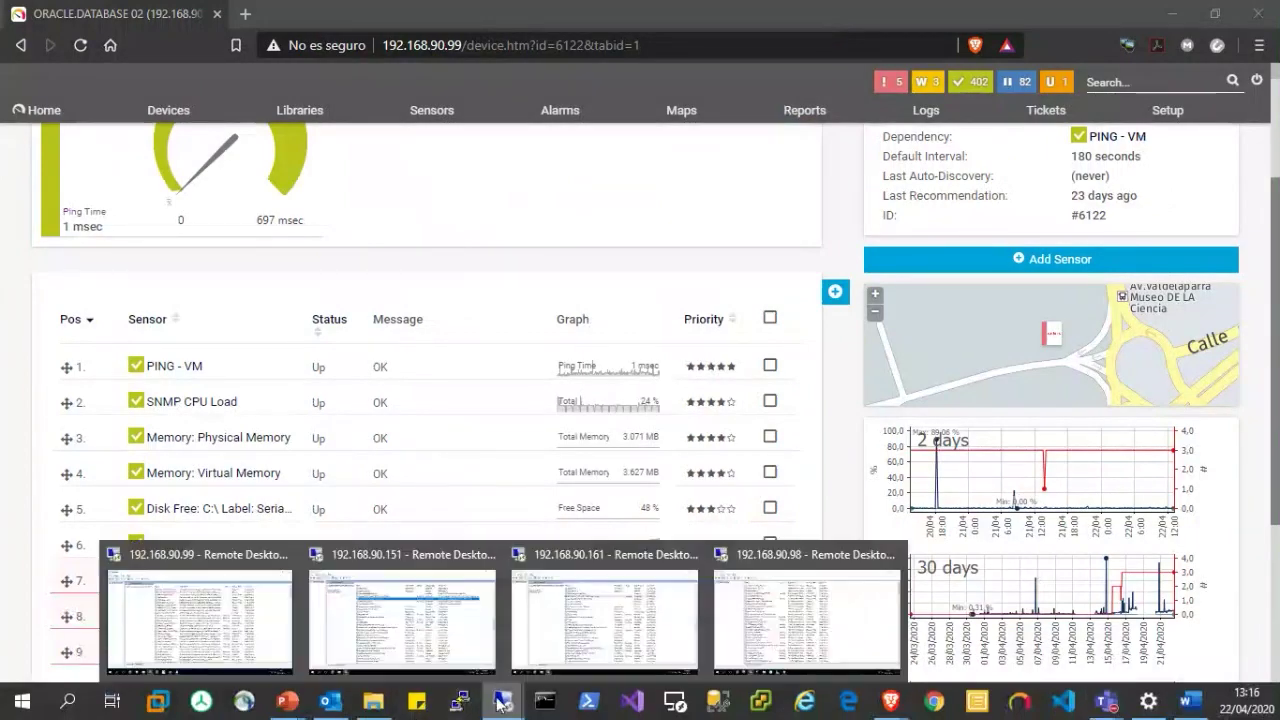
click(592, 622)
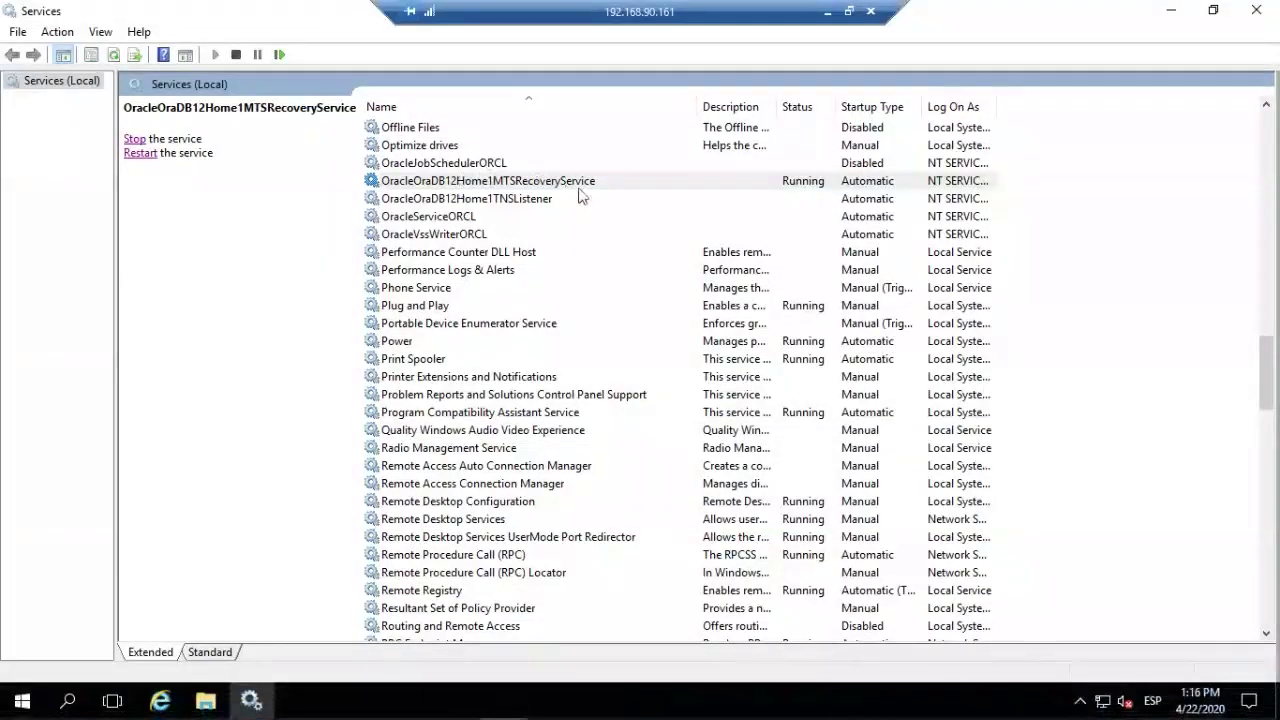
click(828, 12)
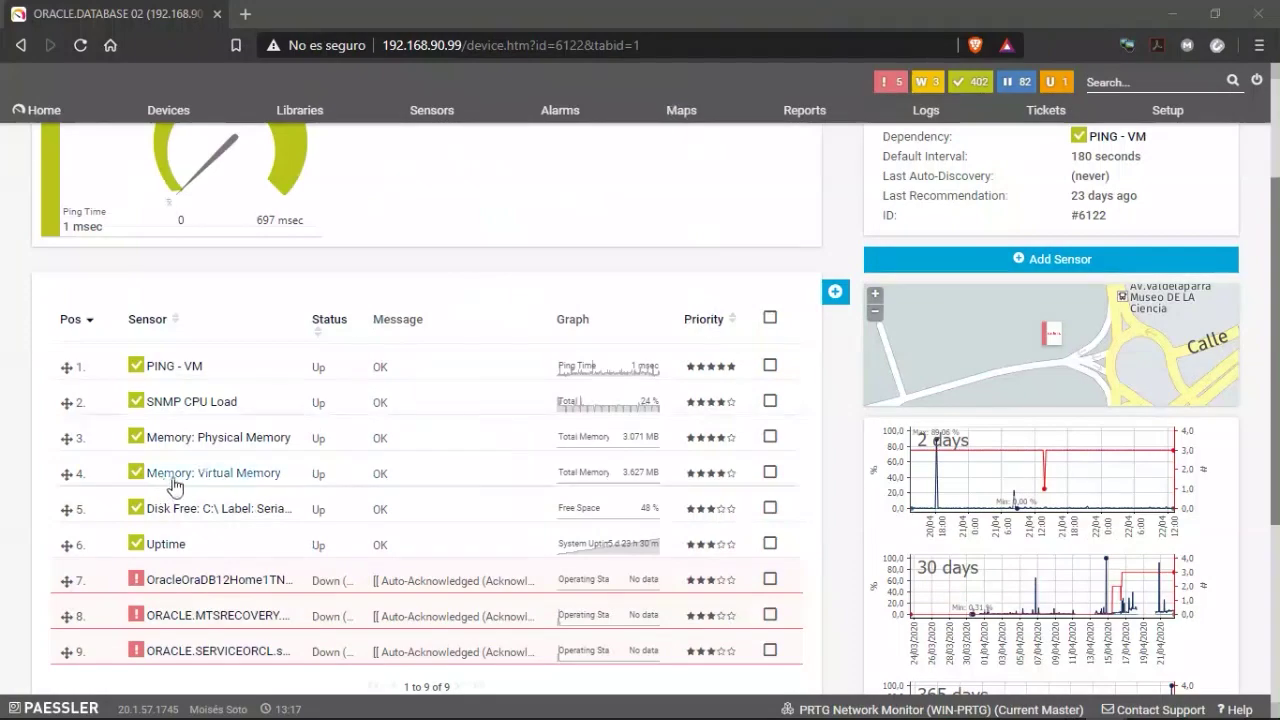
Run Scan Now on the Oracle service sensors and open the ORACLE.MTSRECOVERY.Service sensor page.
scroll(354, 360, up, 3)
scroll(320, 480, down, 5)
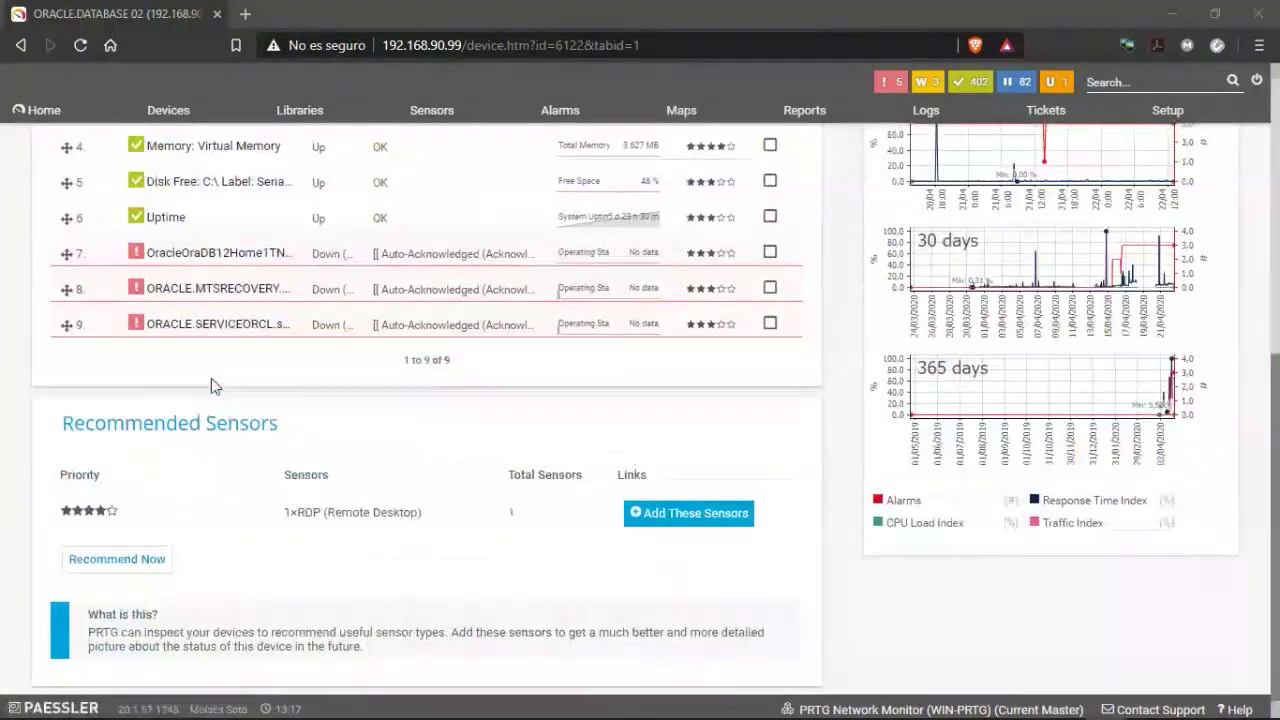
scroll(209, 380, up, 2)
right_click(196, 492)
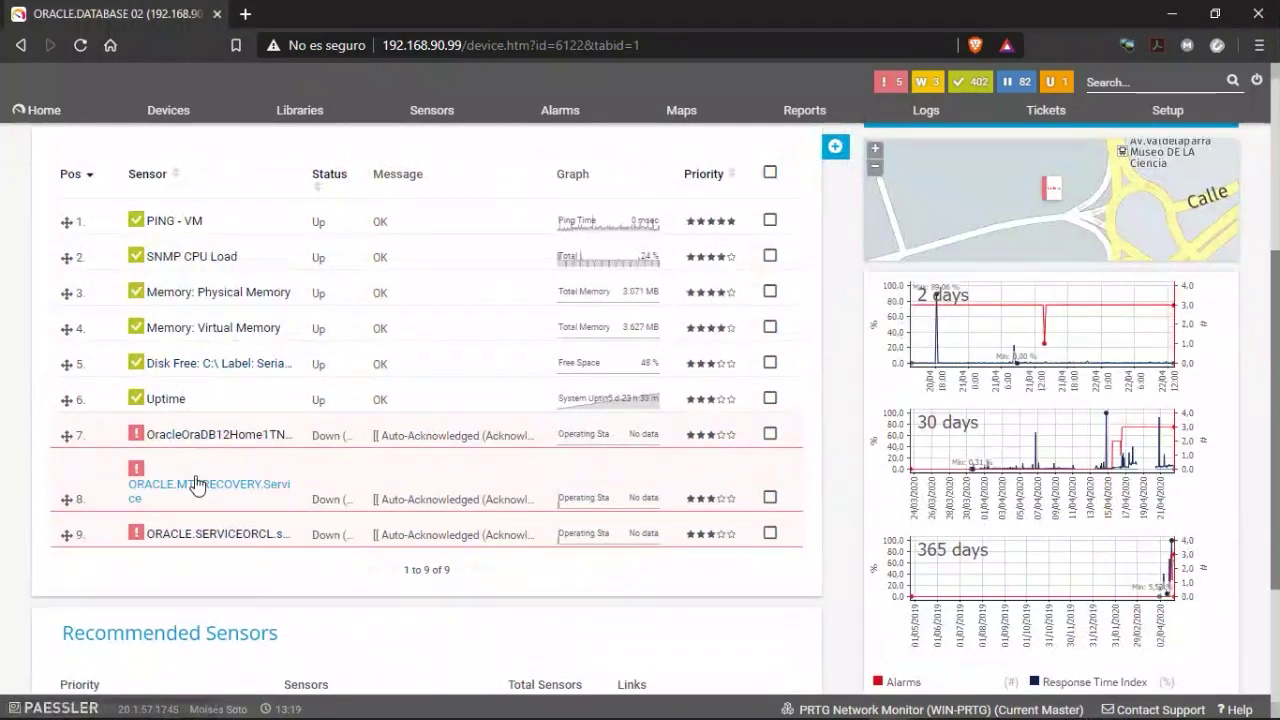
right_click(195, 479)
click(236, 351)
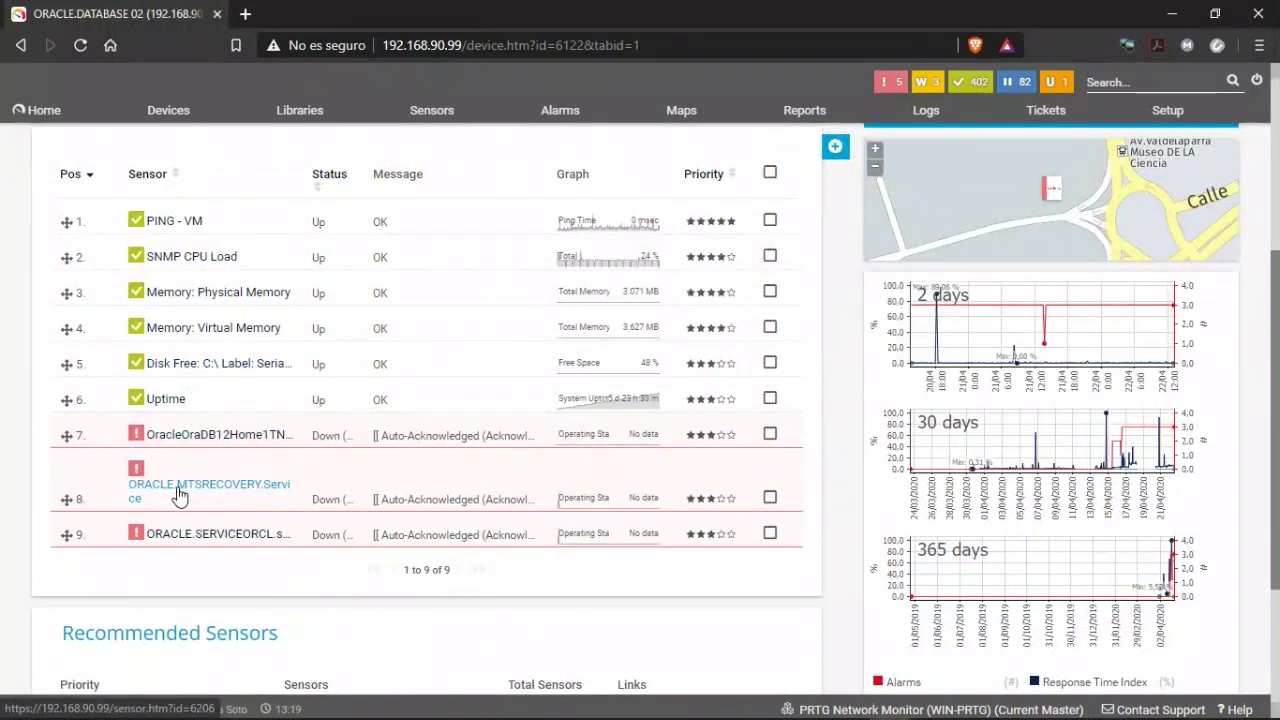
right_click(198, 356)
click(202, 349)
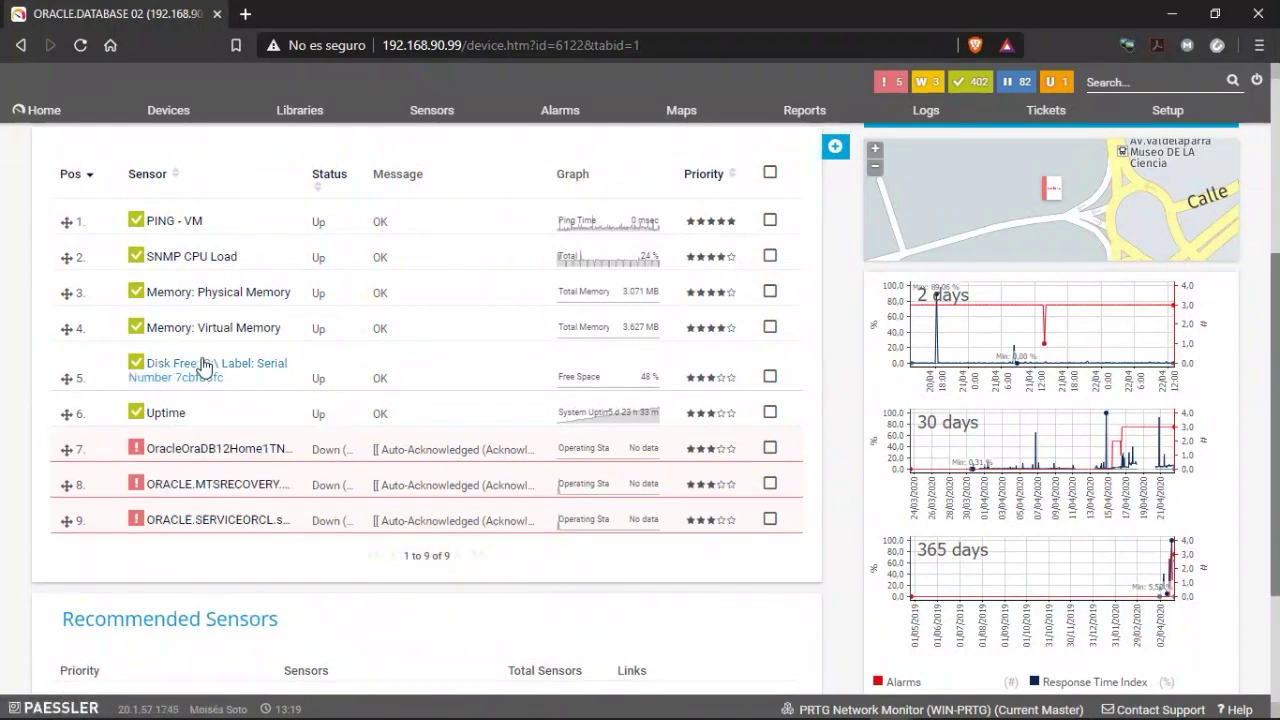
click(203, 496)
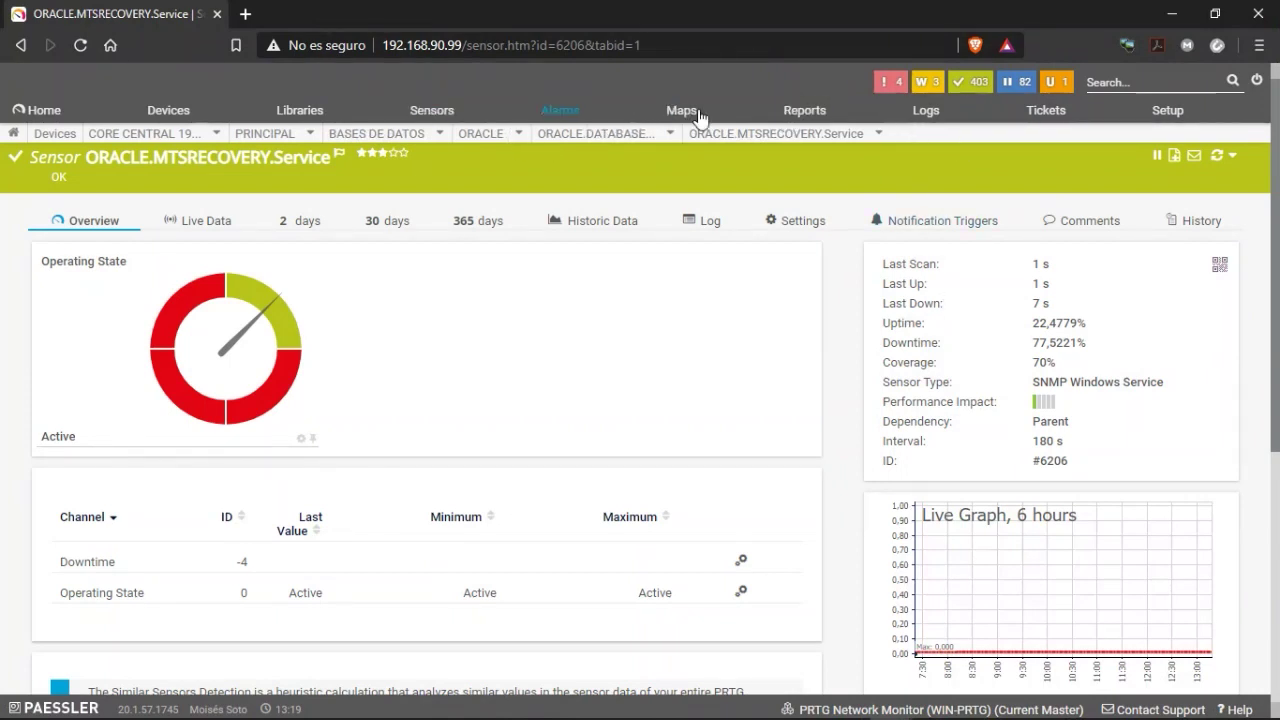
Review the MTSRECOVERY sensor's triggers: auto-acknowledge after 60 seconds Down, Telegram message on recovery.
click(906, 222)
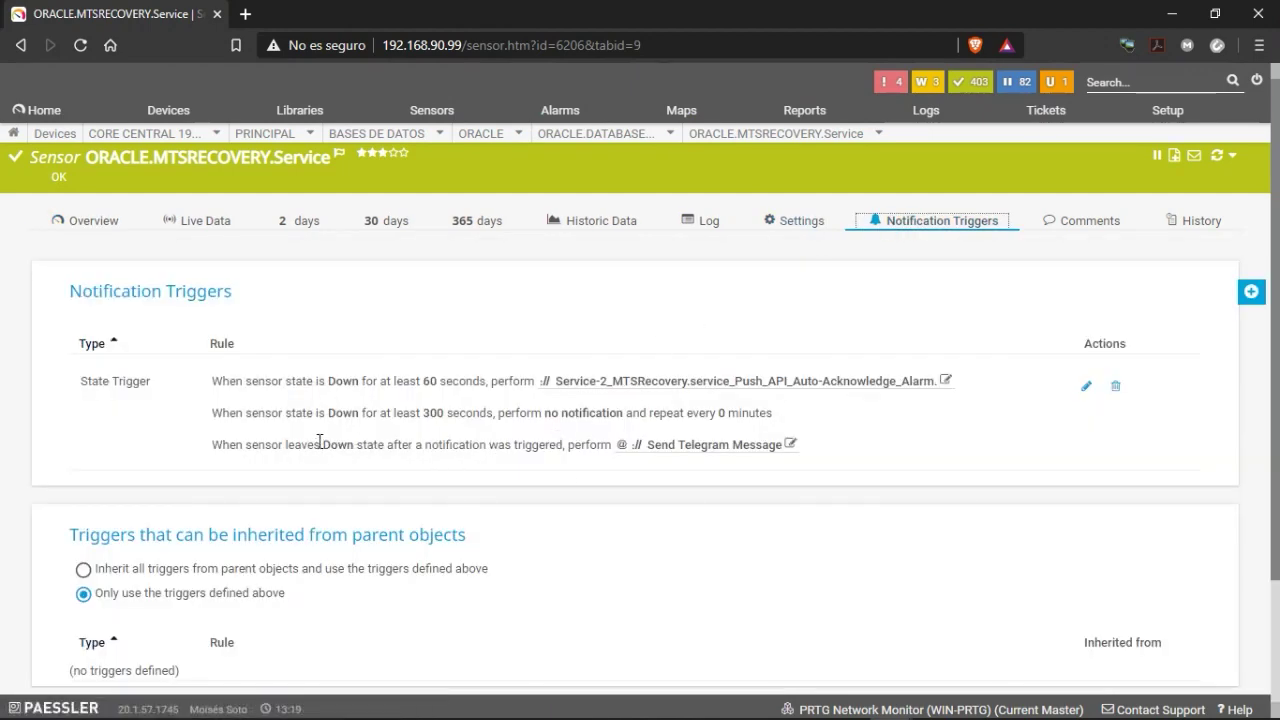
scroll(497, 520, down, 2)
scroll(500, 509, up, 2)
Visit the ORACLE - WorkFlow device page via the breadcrumb, then return to ORACLE.DATABASE 02.
mouse_move(646, 143)
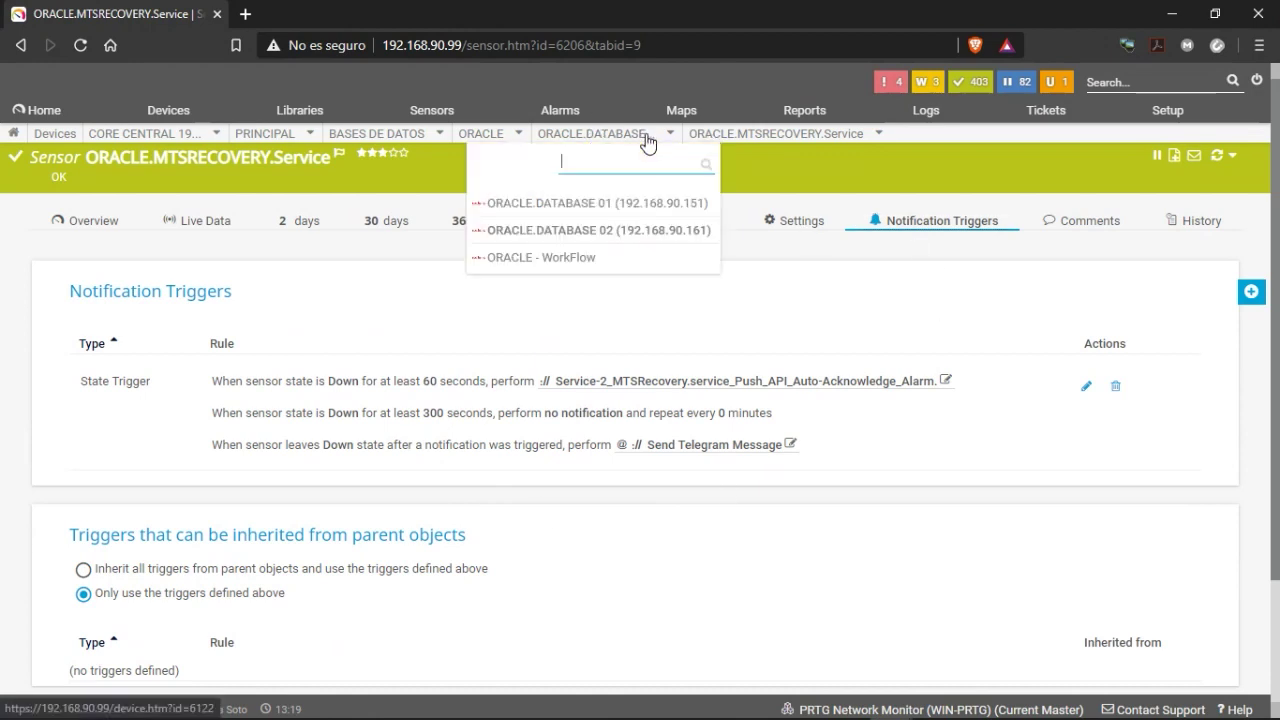
click(562, 260)
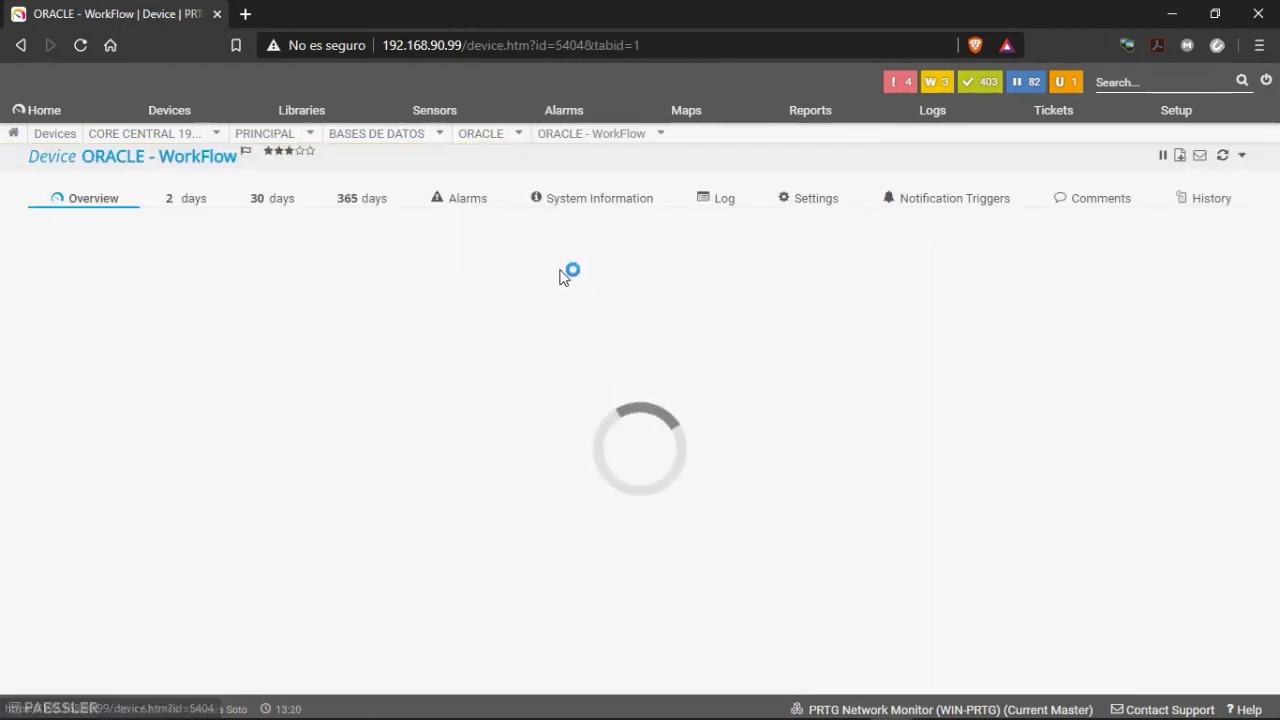
scroll(294, 554, down, 3)
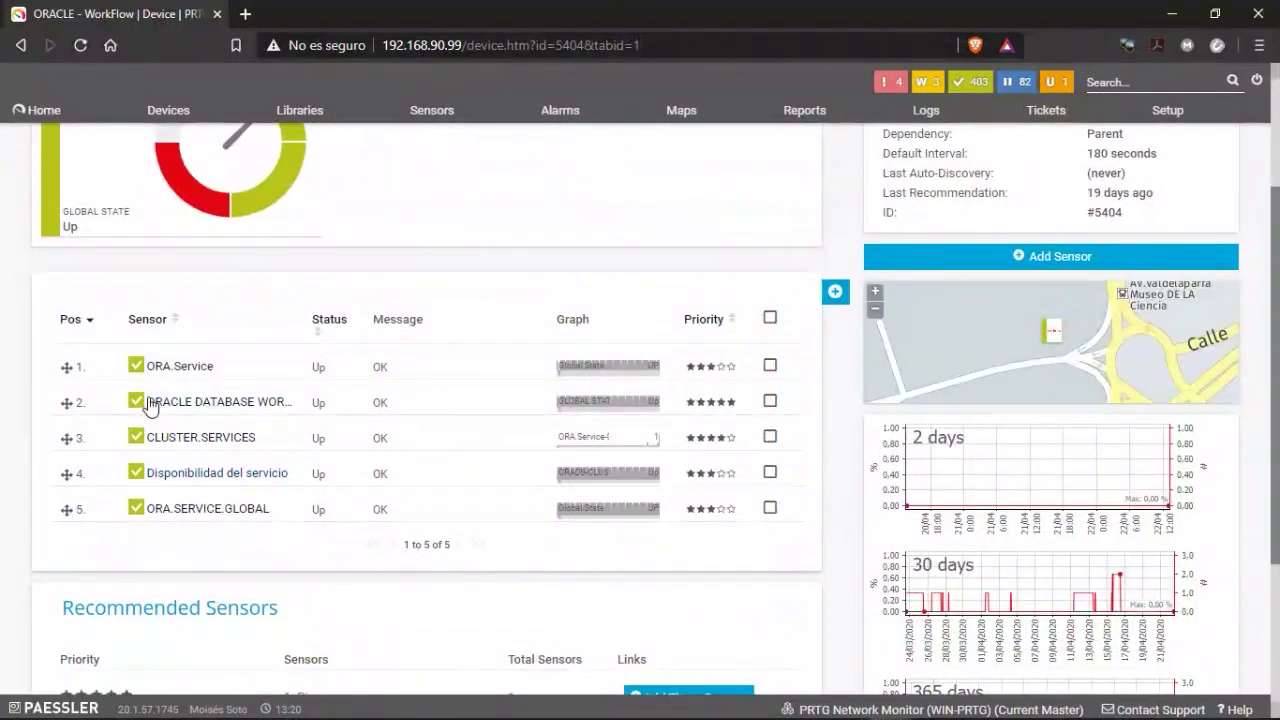
scroll(210, 415, up, 3)
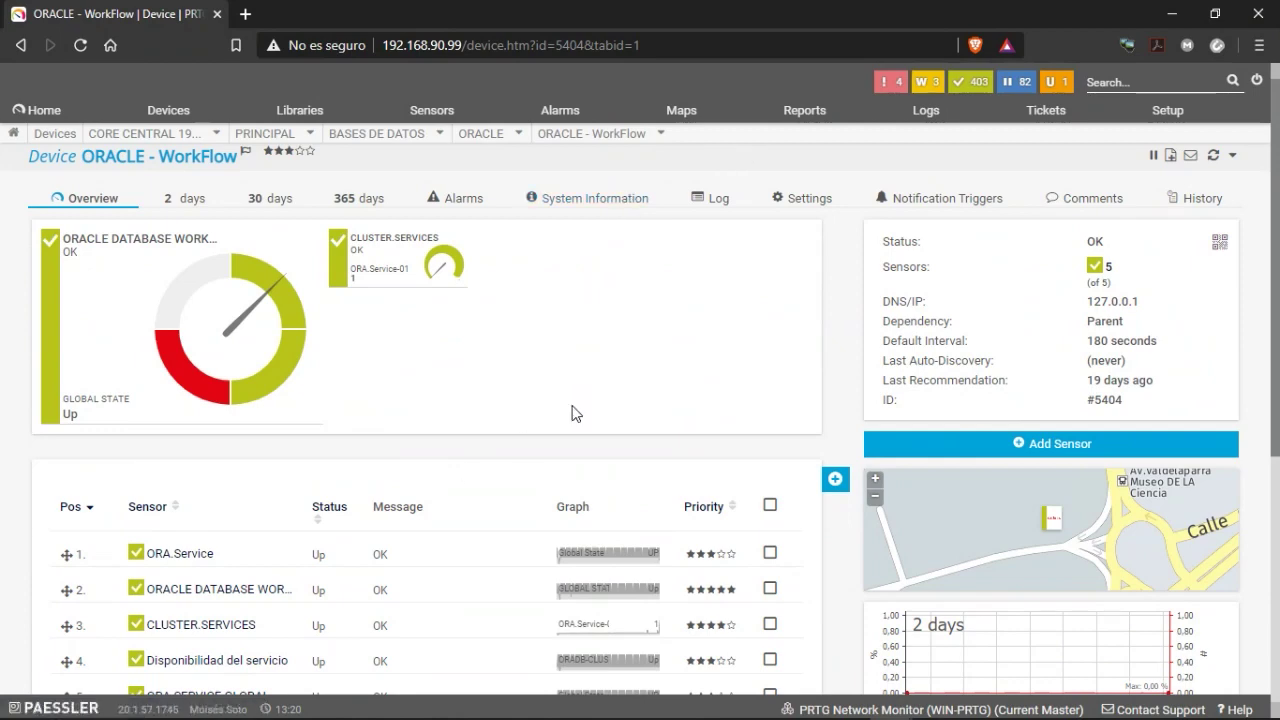
scroll(457, 423, down, 3)
scroll(366, 423, up, 3)
mouse_move(583, 148)
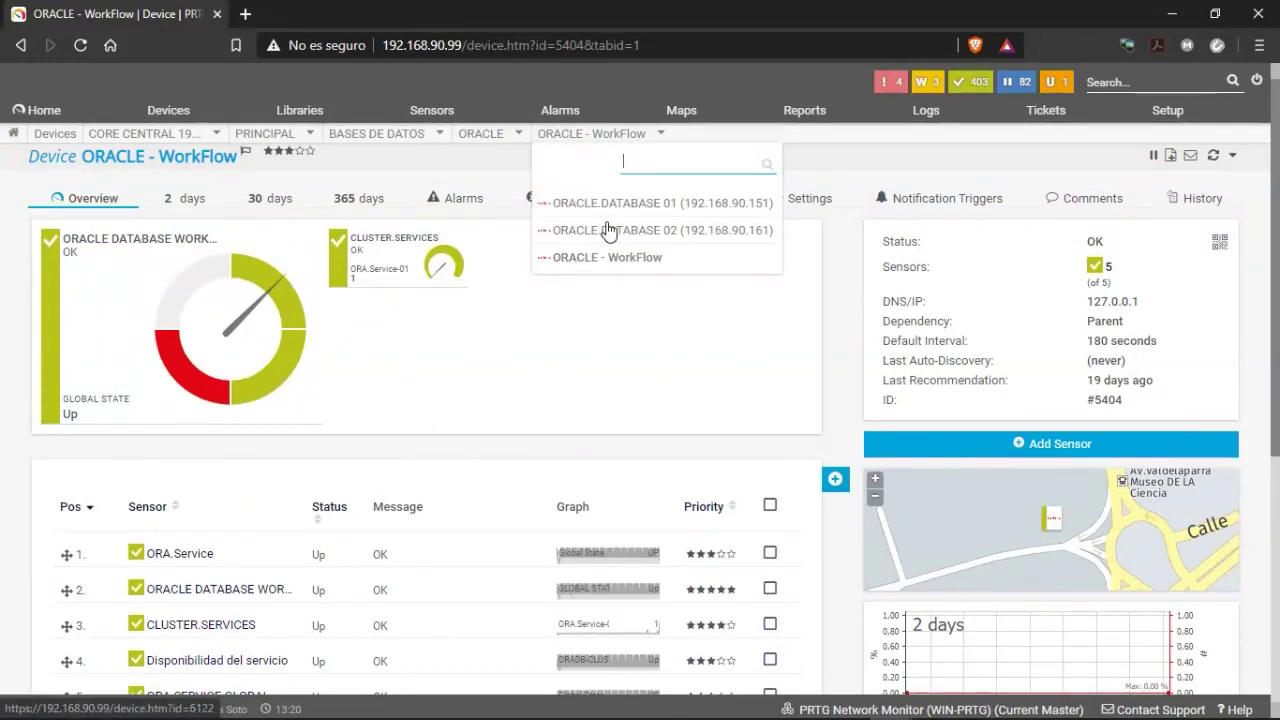
click(552, 257)
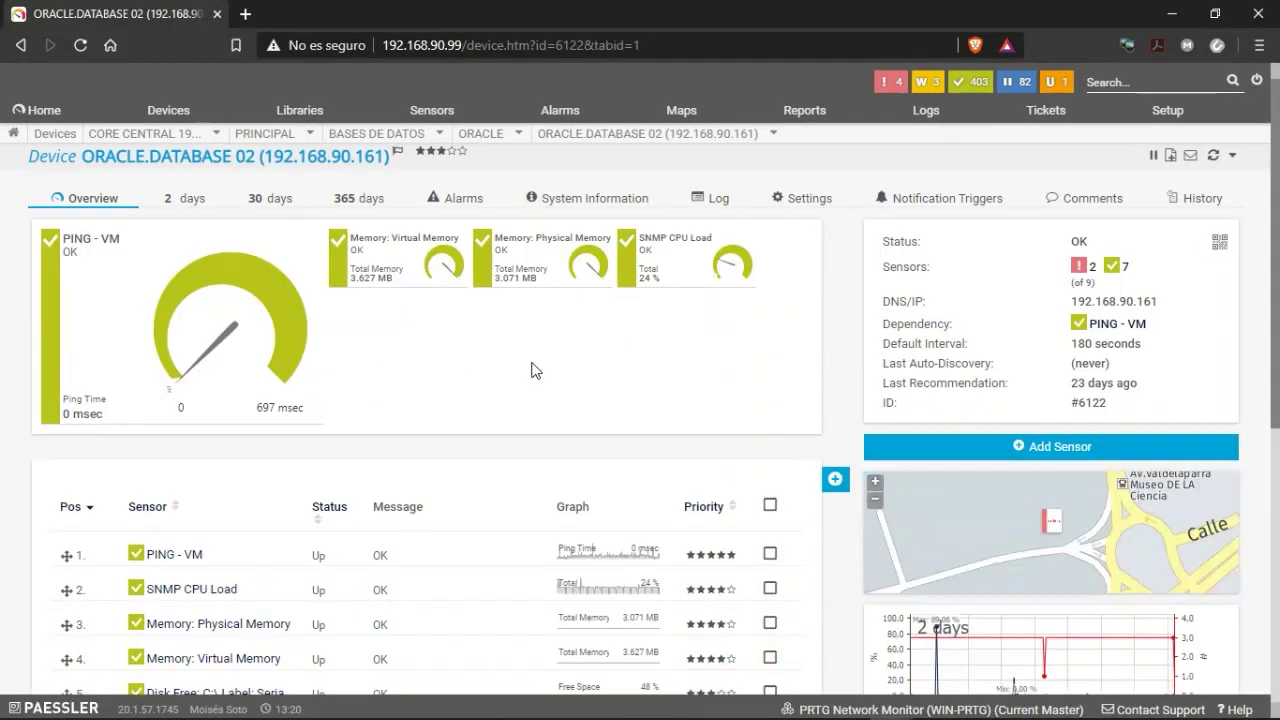
scroll(432, 547, down, 2)
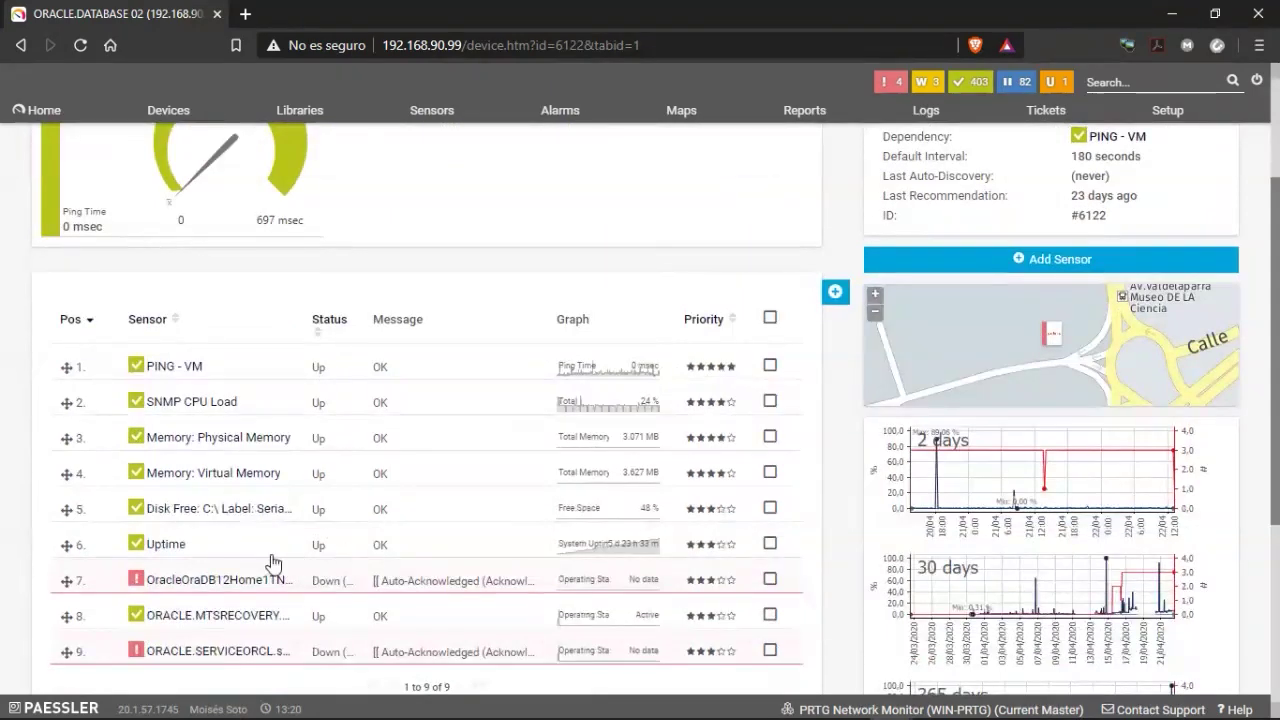
scroll(200, 566, down, 1)
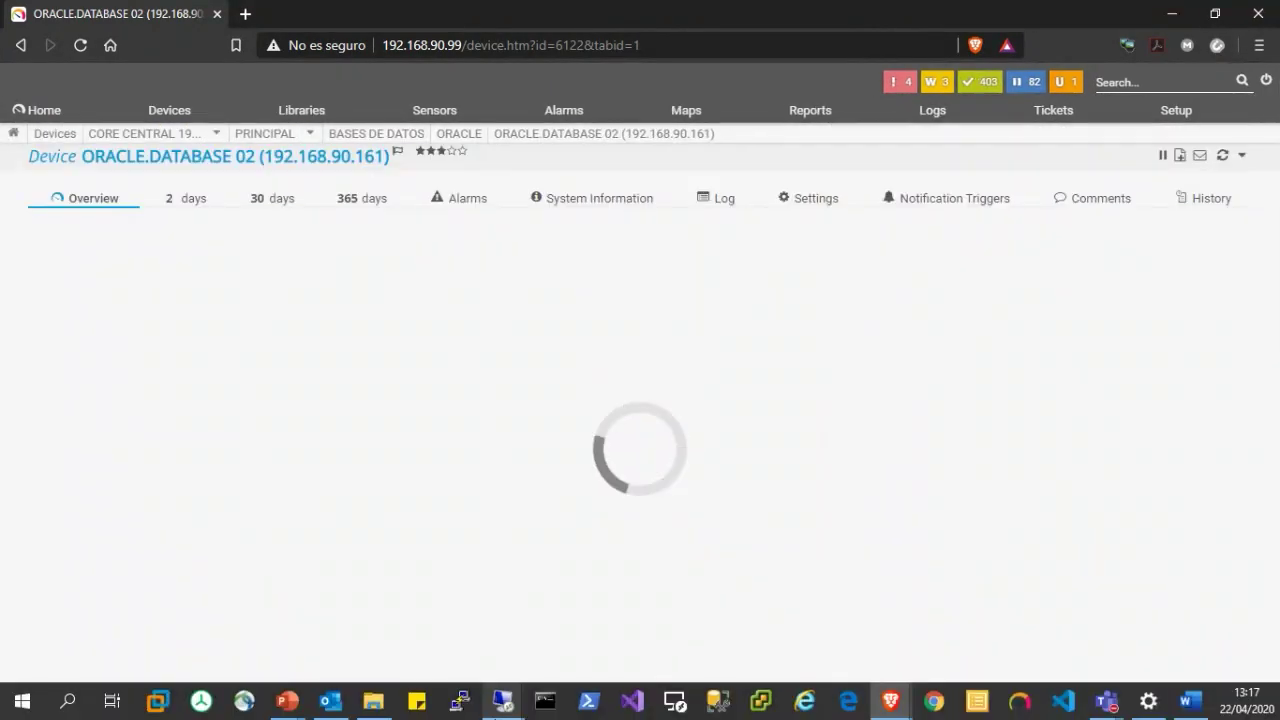
Stop OracleOraDB12Home1MTSRecoveryService in the remote Services window and return to PRTG.
click(504, 713)
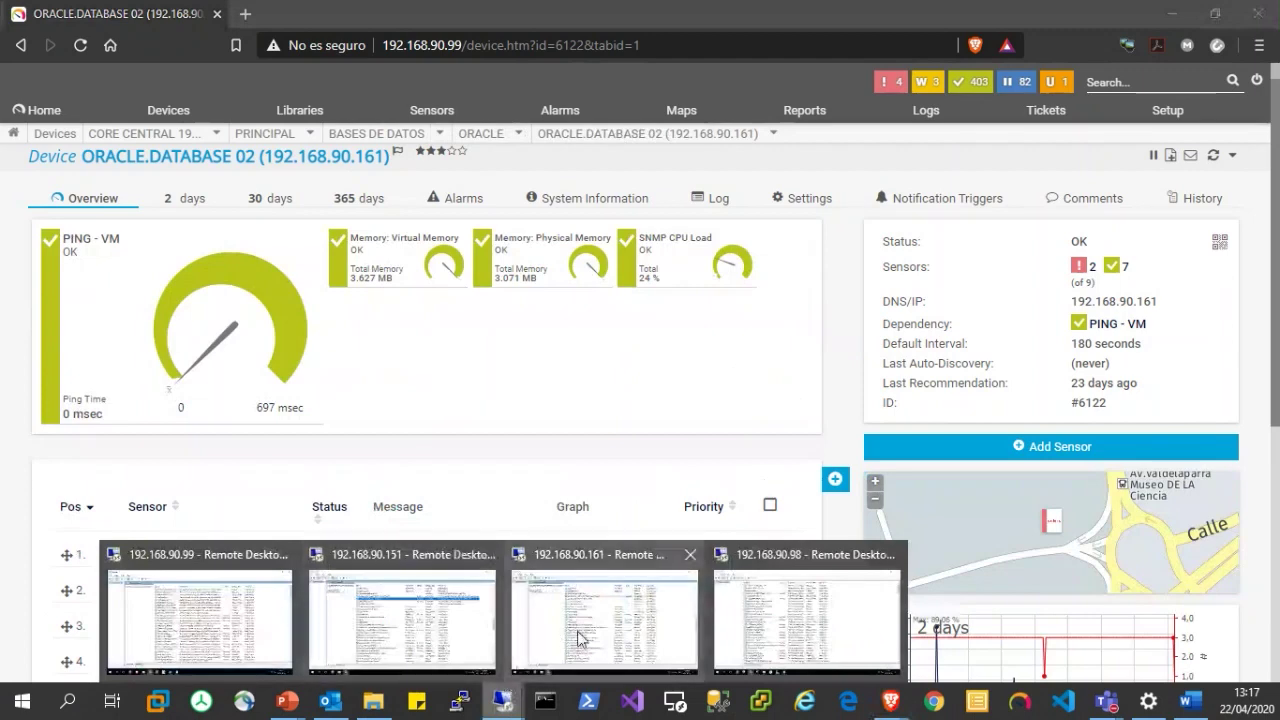
click(572, 640)
click(134, 139)
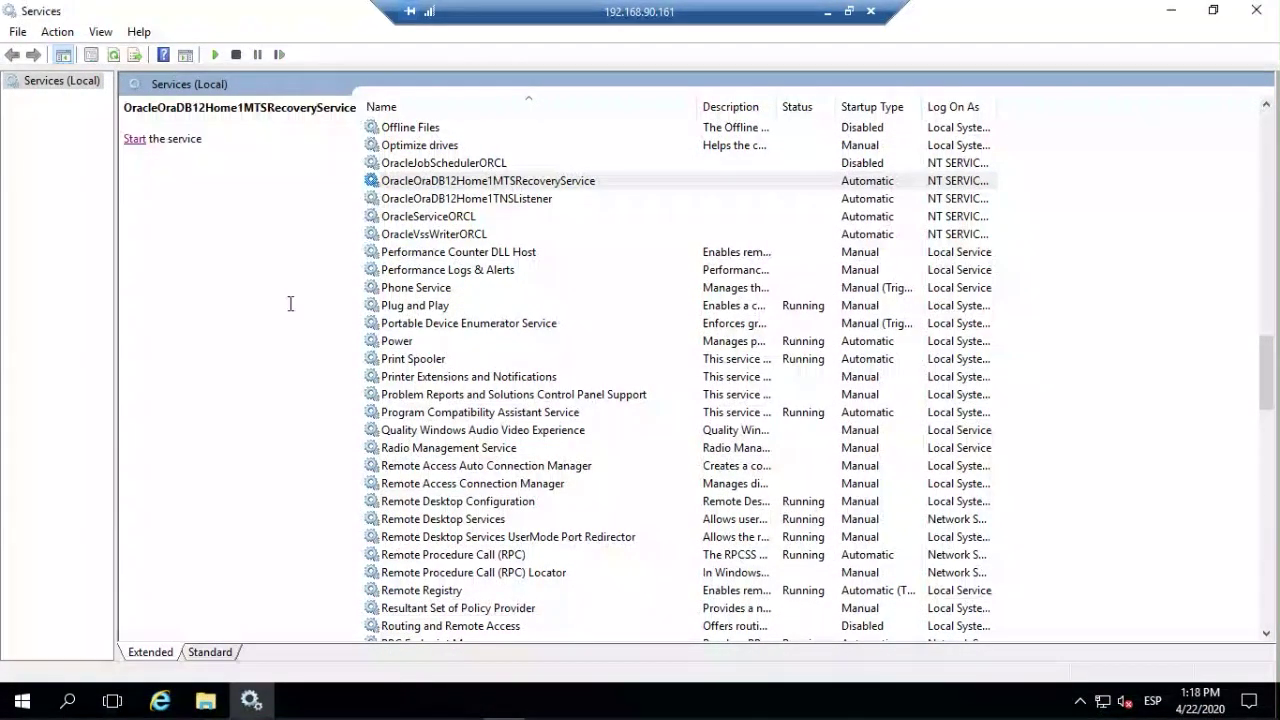
click(828, 12)
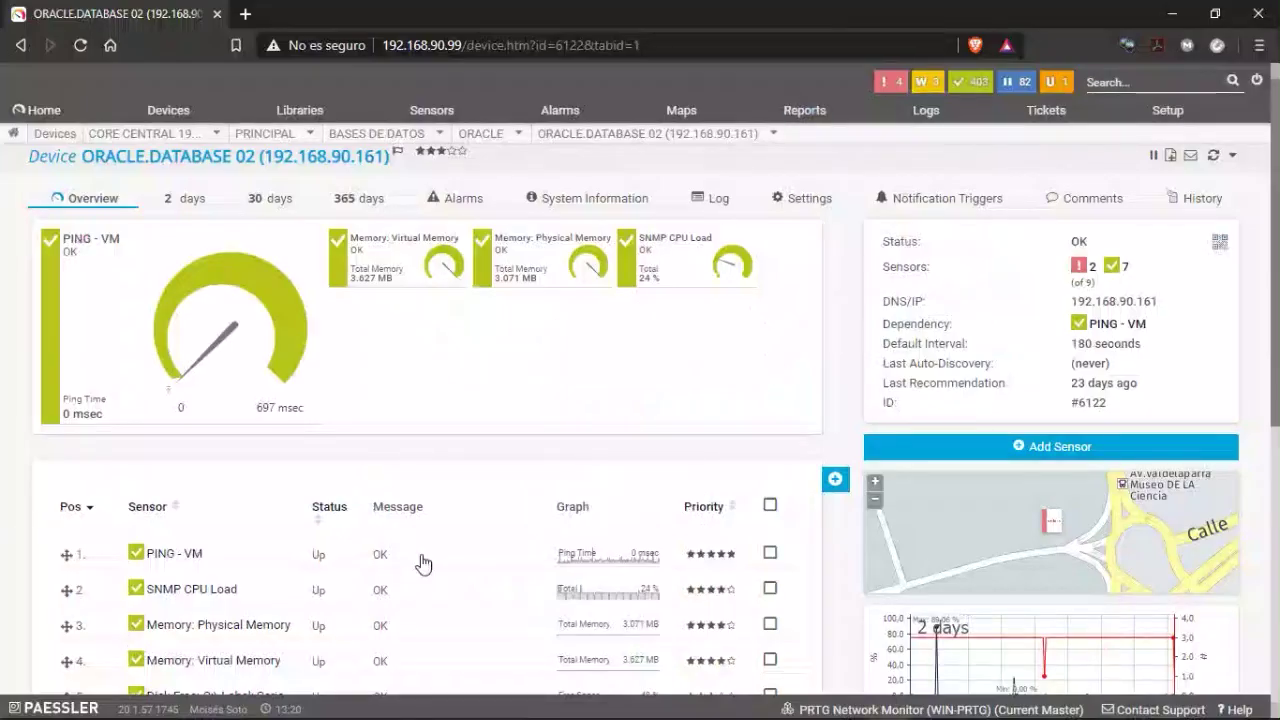
Rescan the ORACLE.MTSRECOVERY.Service sensor three times with Scan Now.
scroll(530, 400, down, 2)
scroll(162, 605, down, 2)
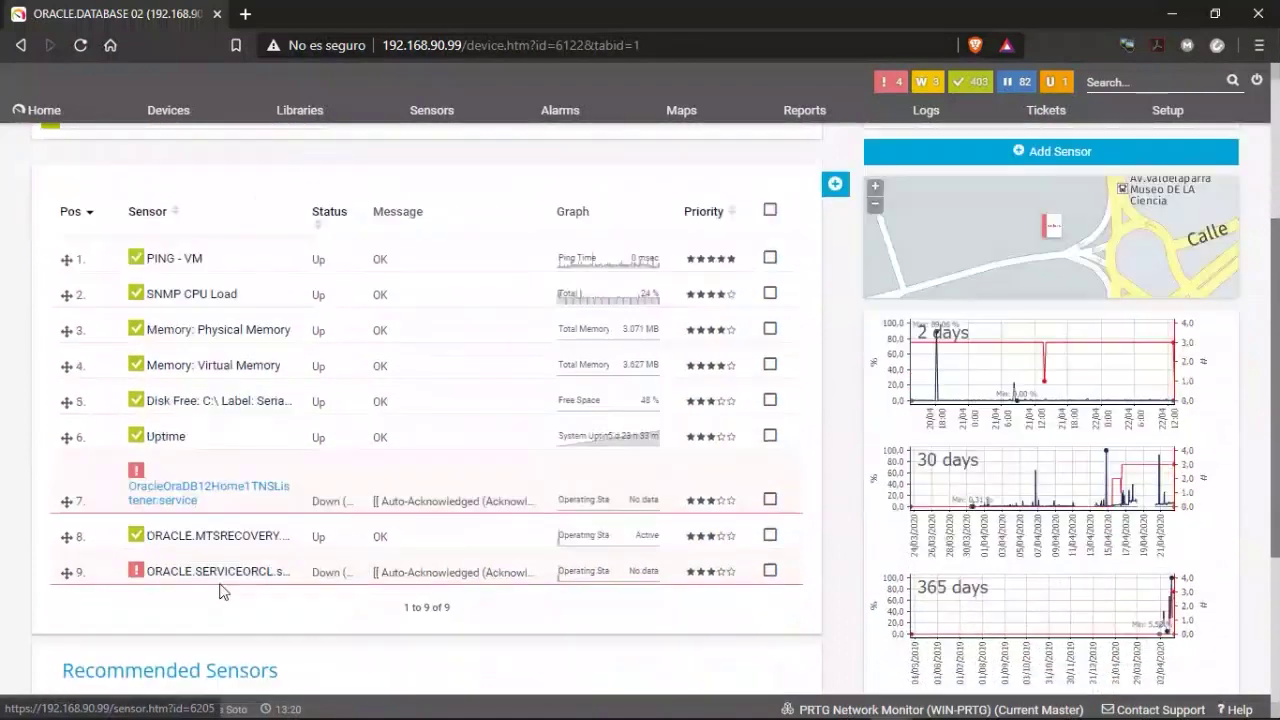
right_click(188, 442)
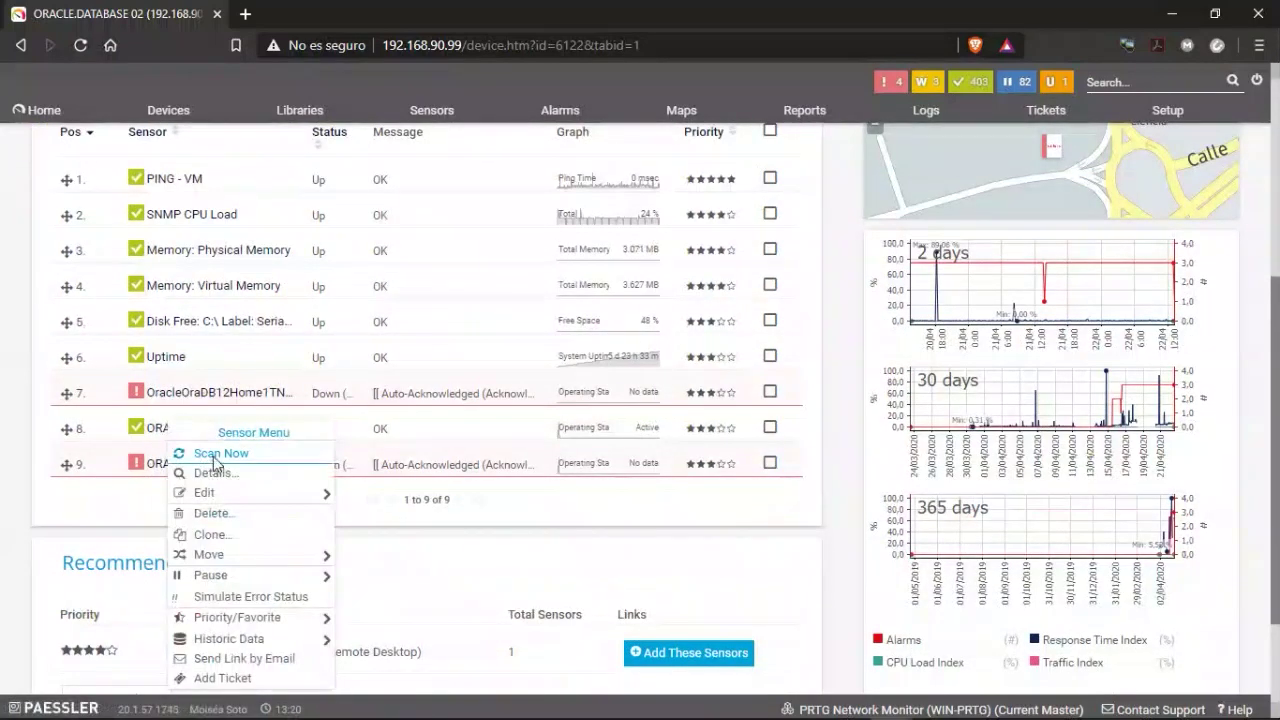
click(212, 455)
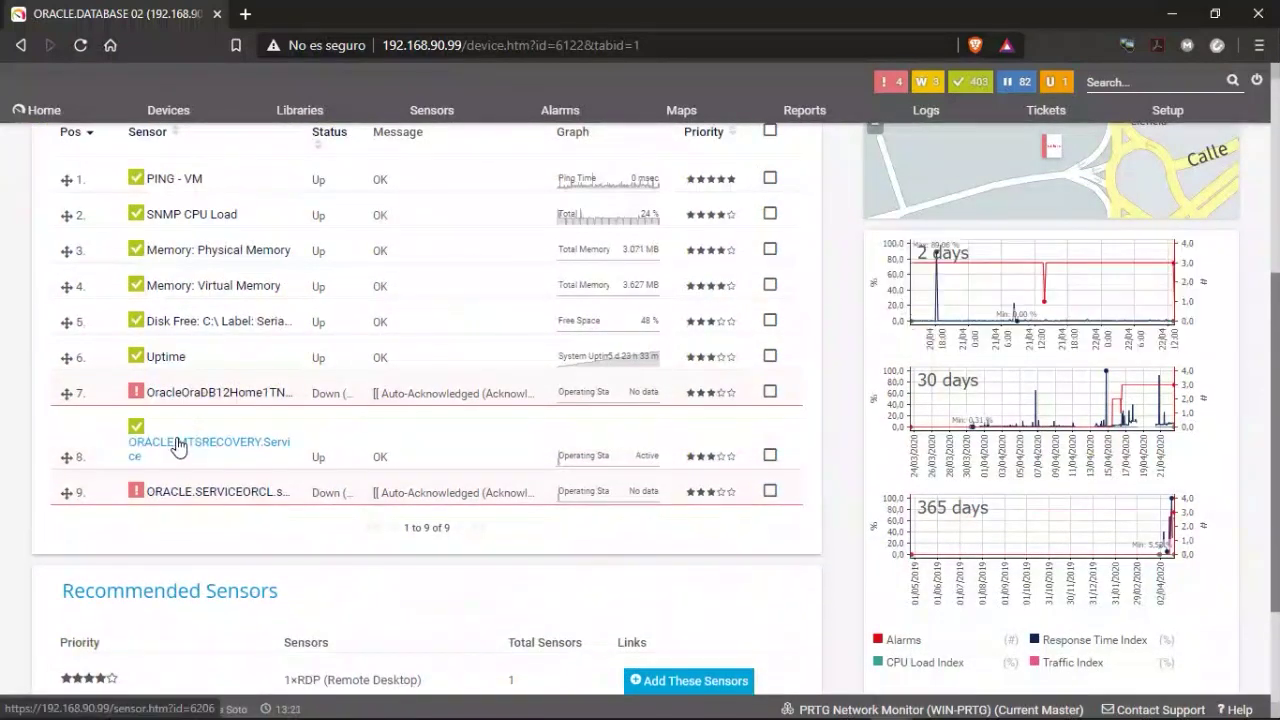
right_click(178, 444)
click(212, 467)
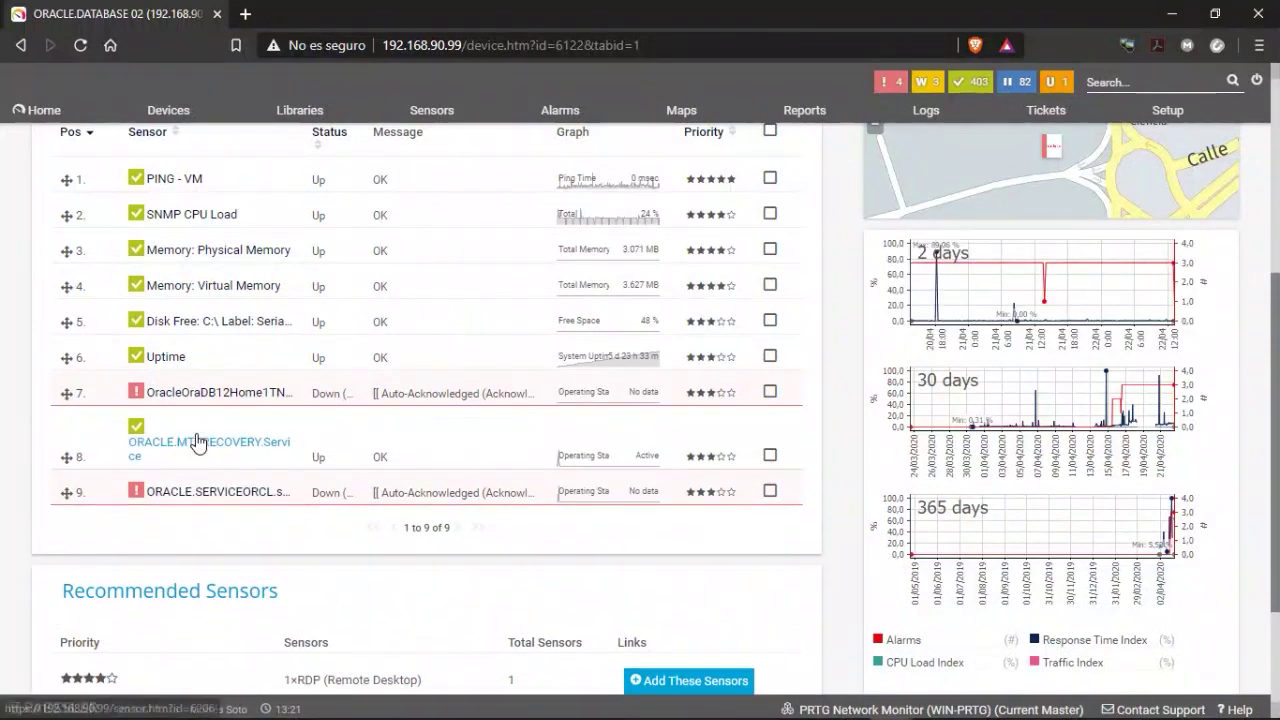
right_click(190, 450)
click(214, 465)
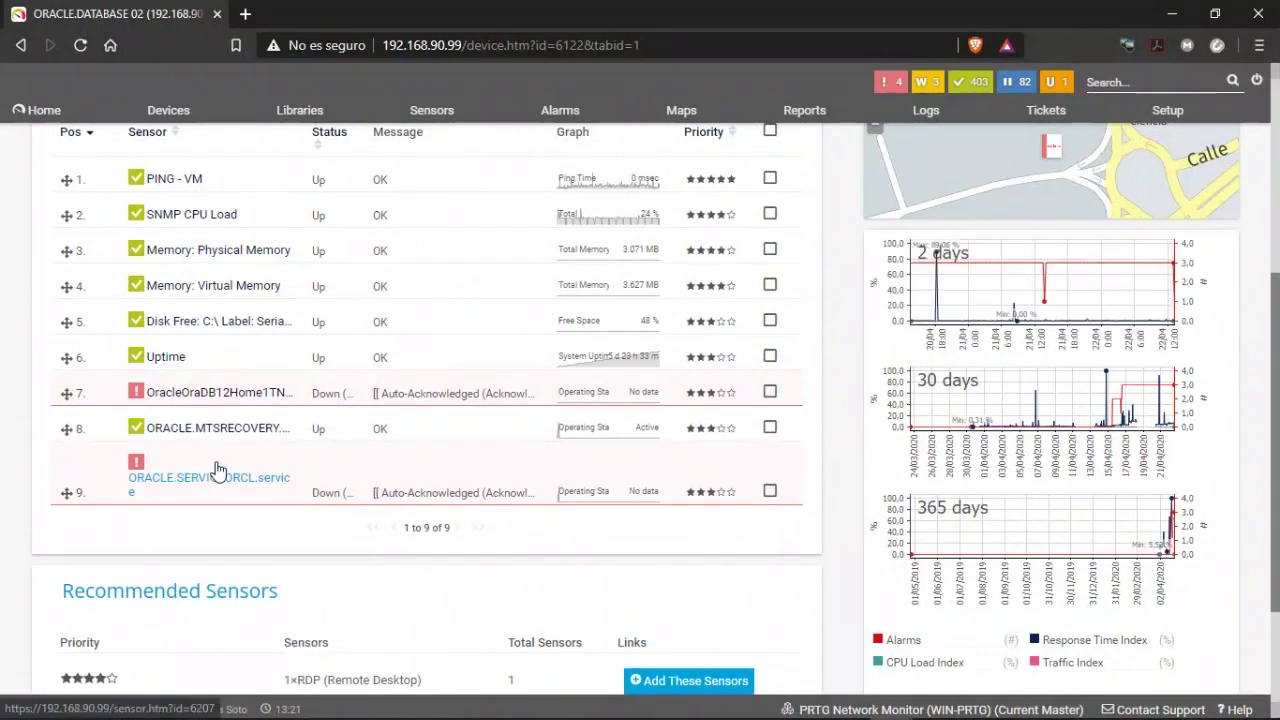
Scroll the device page and rescan the MTSRECOVERY sensor once more; it still reads Up.
scroll(333, 490, up, 5)
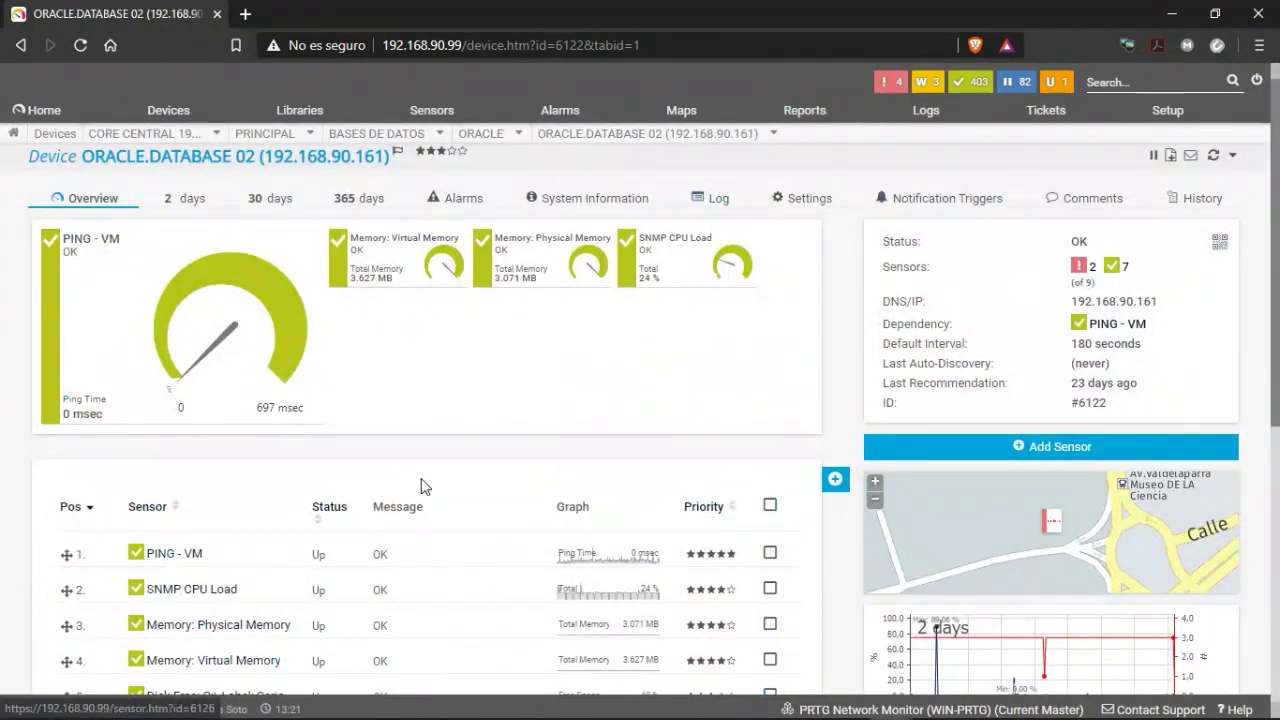
scroll(420, 486, down, 3)
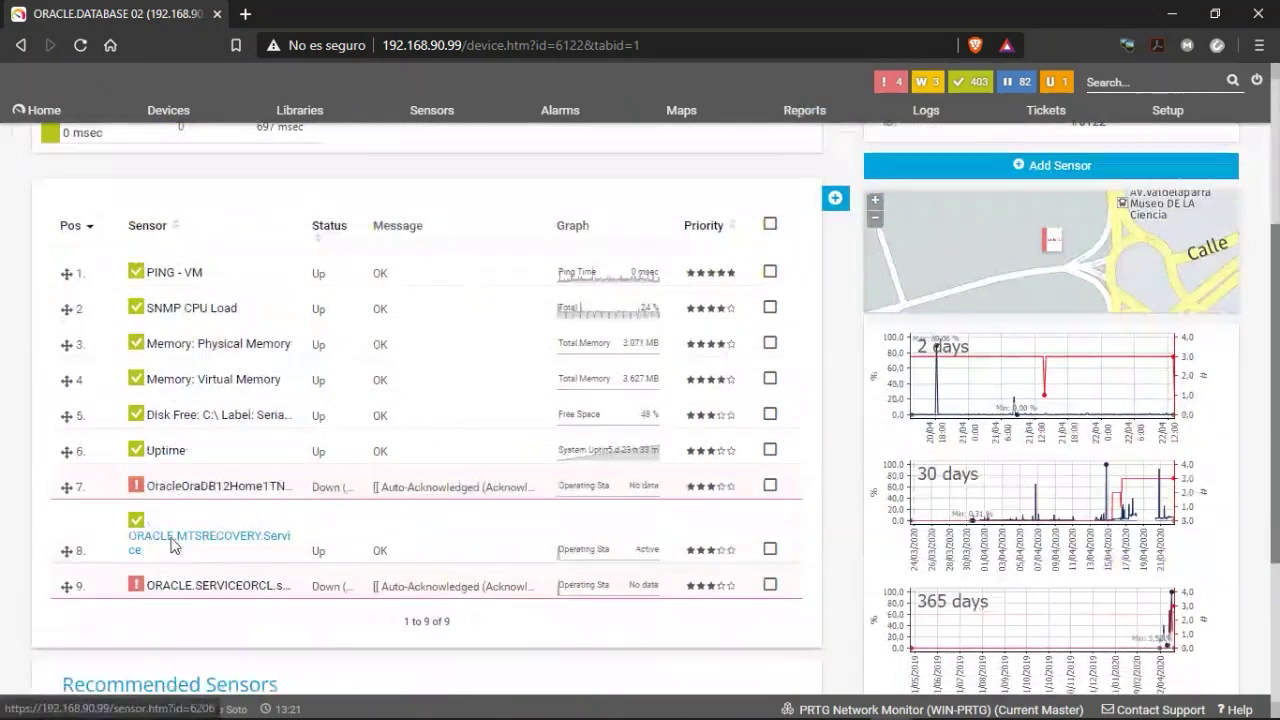
right_click(171, 543)
click(206, 369)
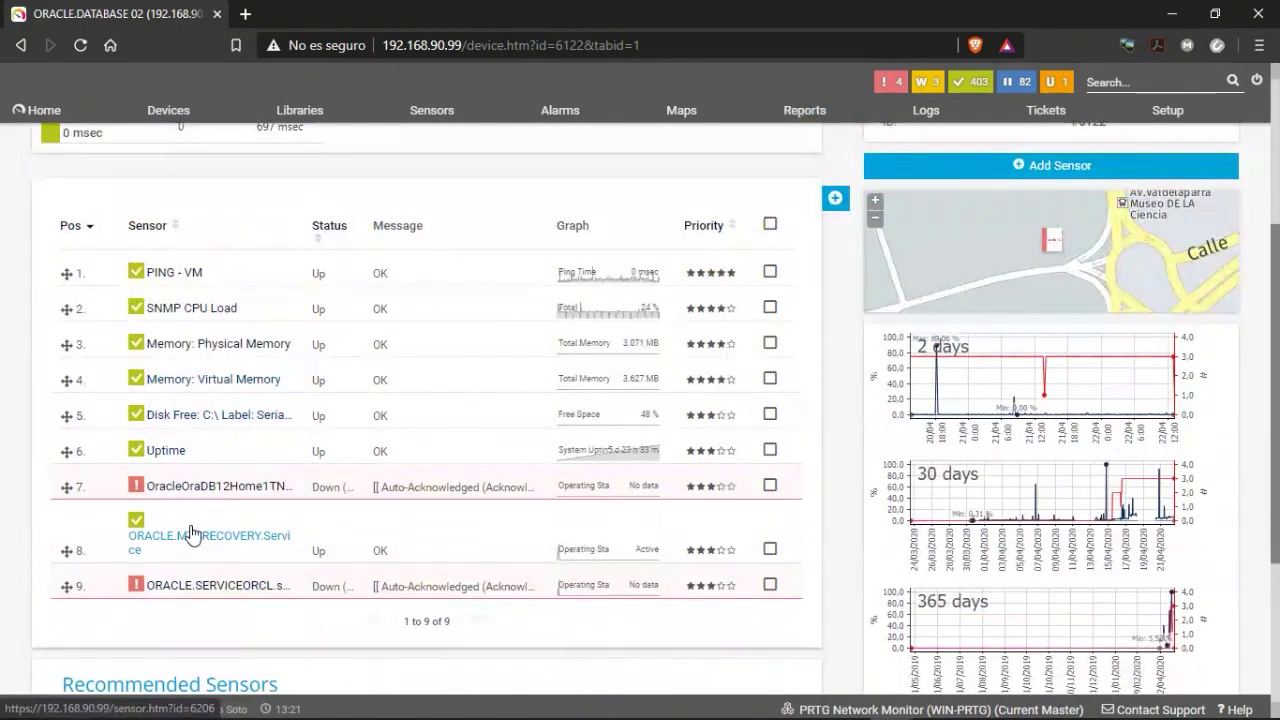
scroll(256, 462, up, 3)
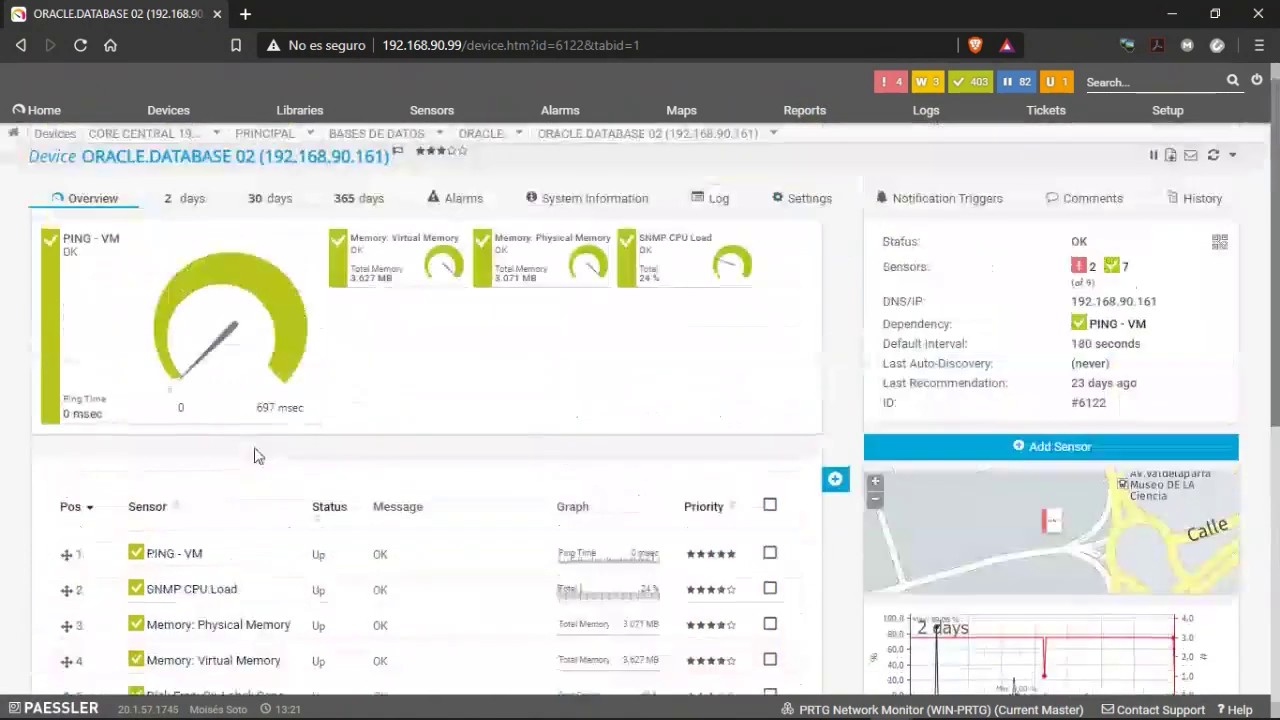
scroll(388, 437, down, 1)
scroll(388, 437, down, 2)
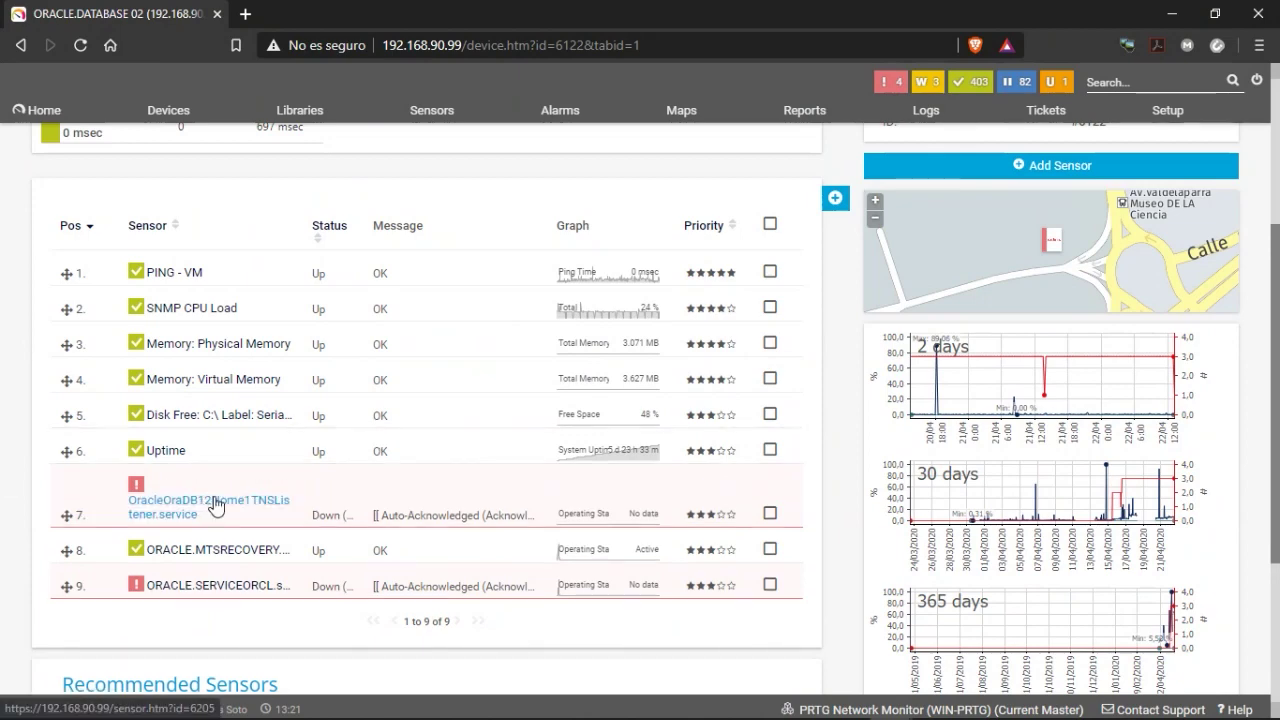
Run Scan Now twice on the MTSRECOVERY sensor to refresh its status.
scroll(240, 530, down, 1)
scroll(268, 566, down, 2)
right_click(180, 346)
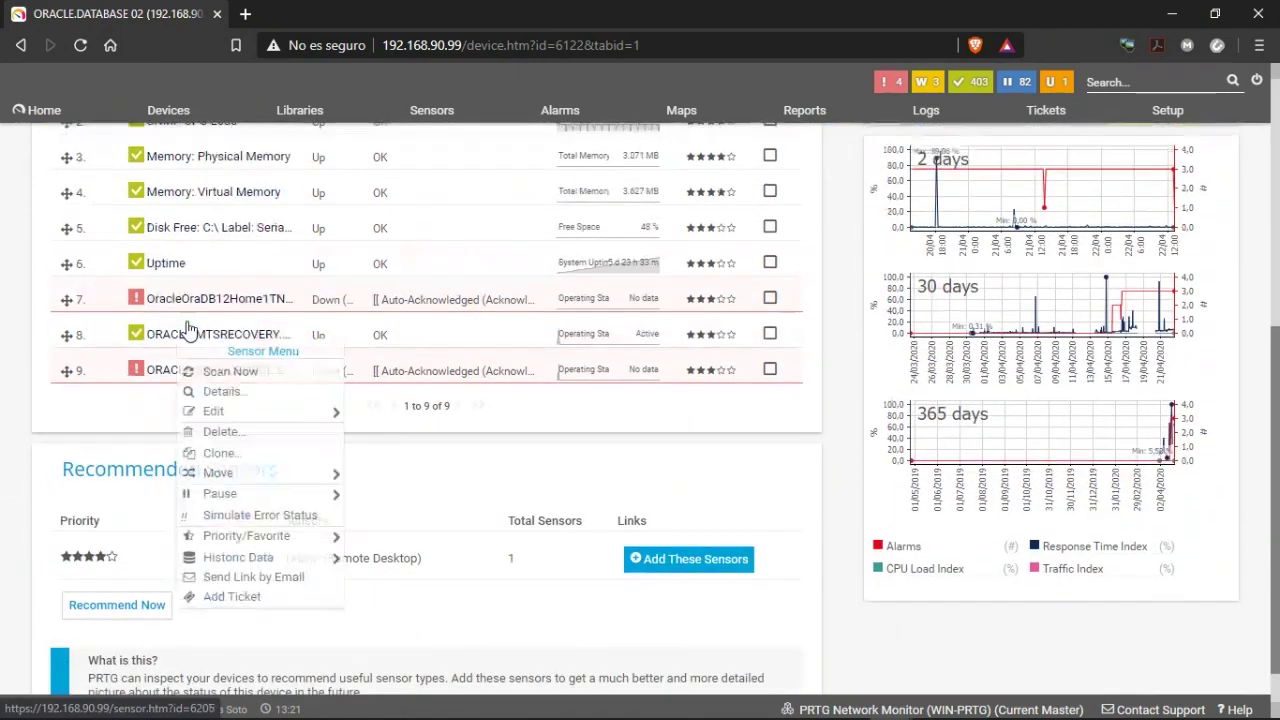
click(220, 371)
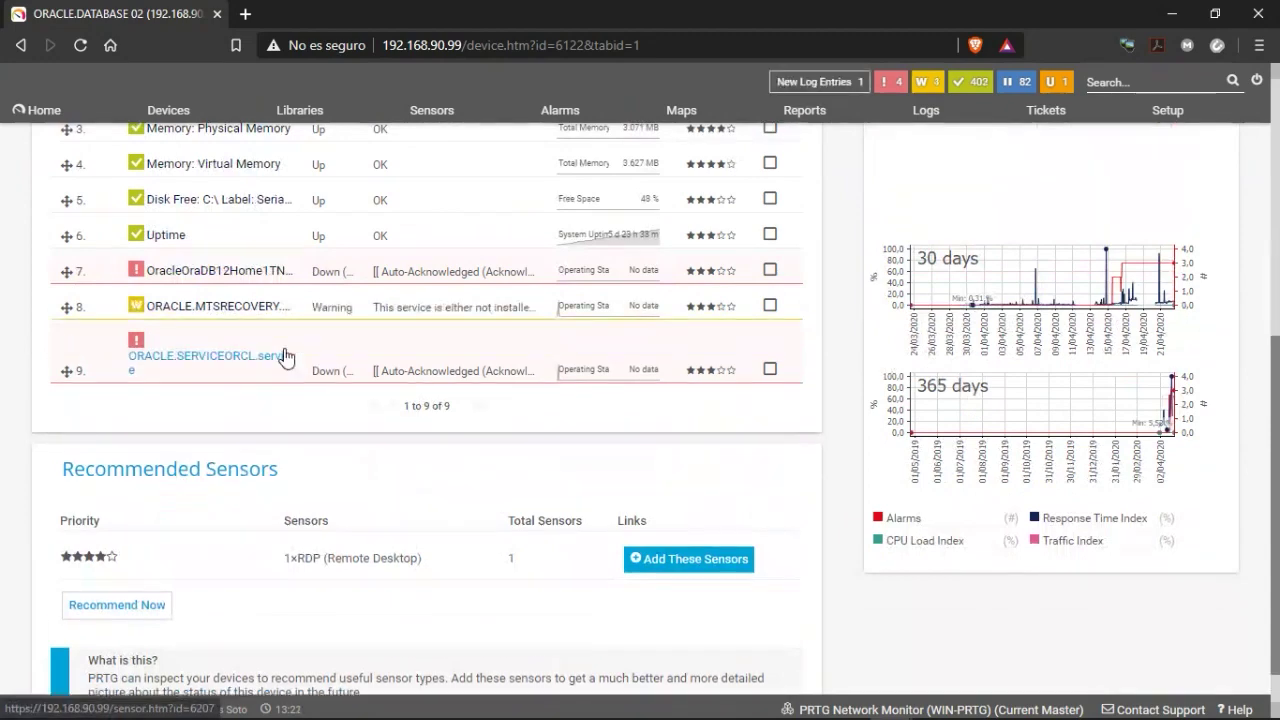
right_click(188, 306)
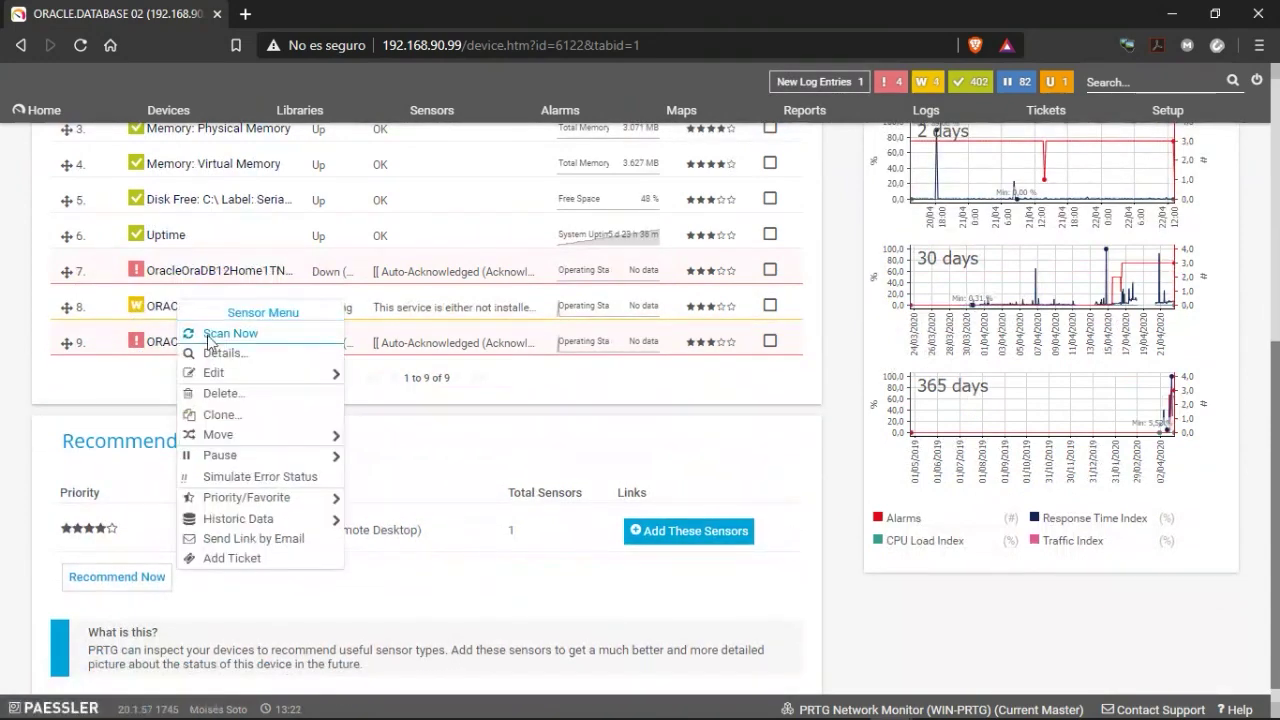
click(207, 335)
Check the device's Notification Triggers, then open the now-Down ORACLE.MTSRECOVERY.Service sensor page.
scroll(300, 400, up, 2)
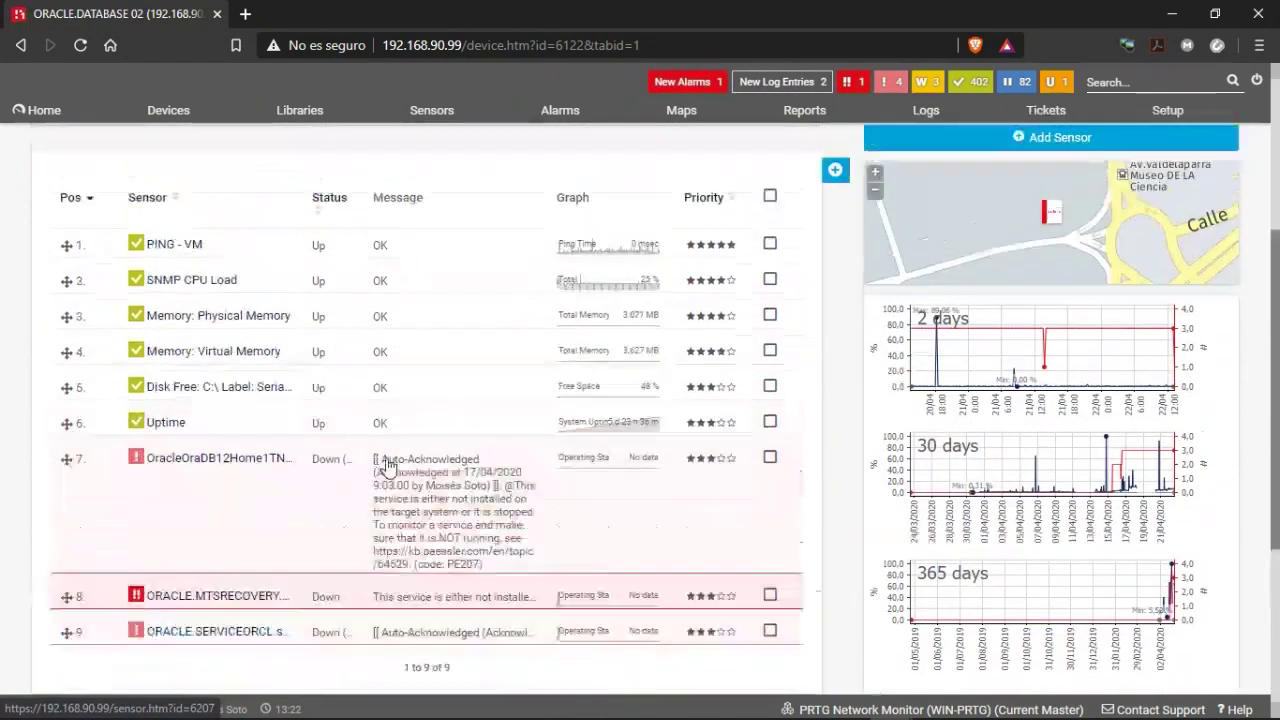
scroll(540, 332, up, 3)
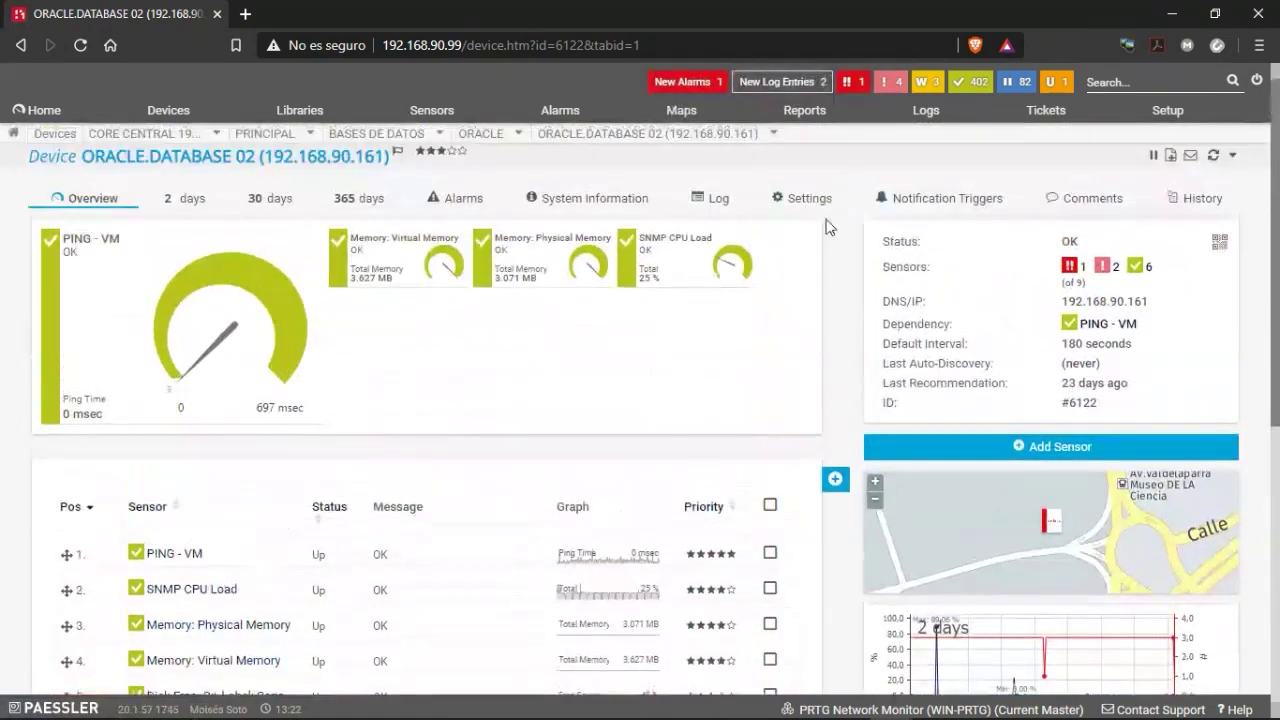
click(903, 203)
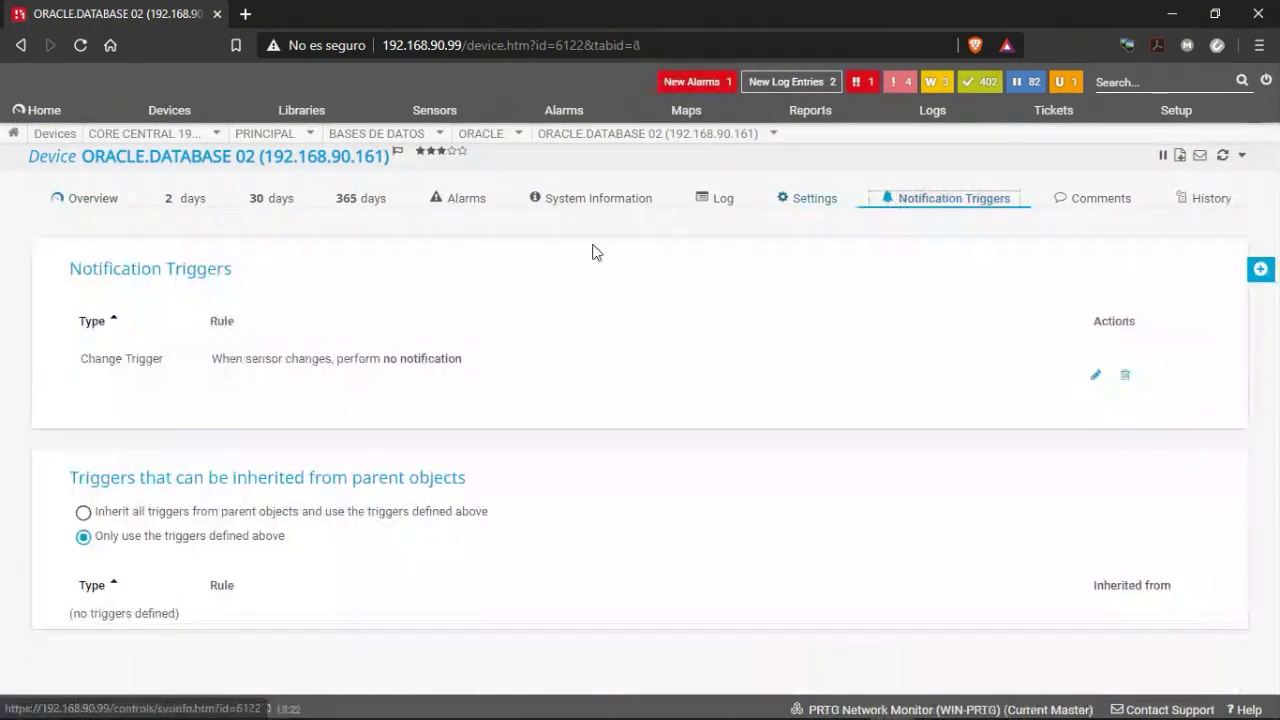
click(97, 203)
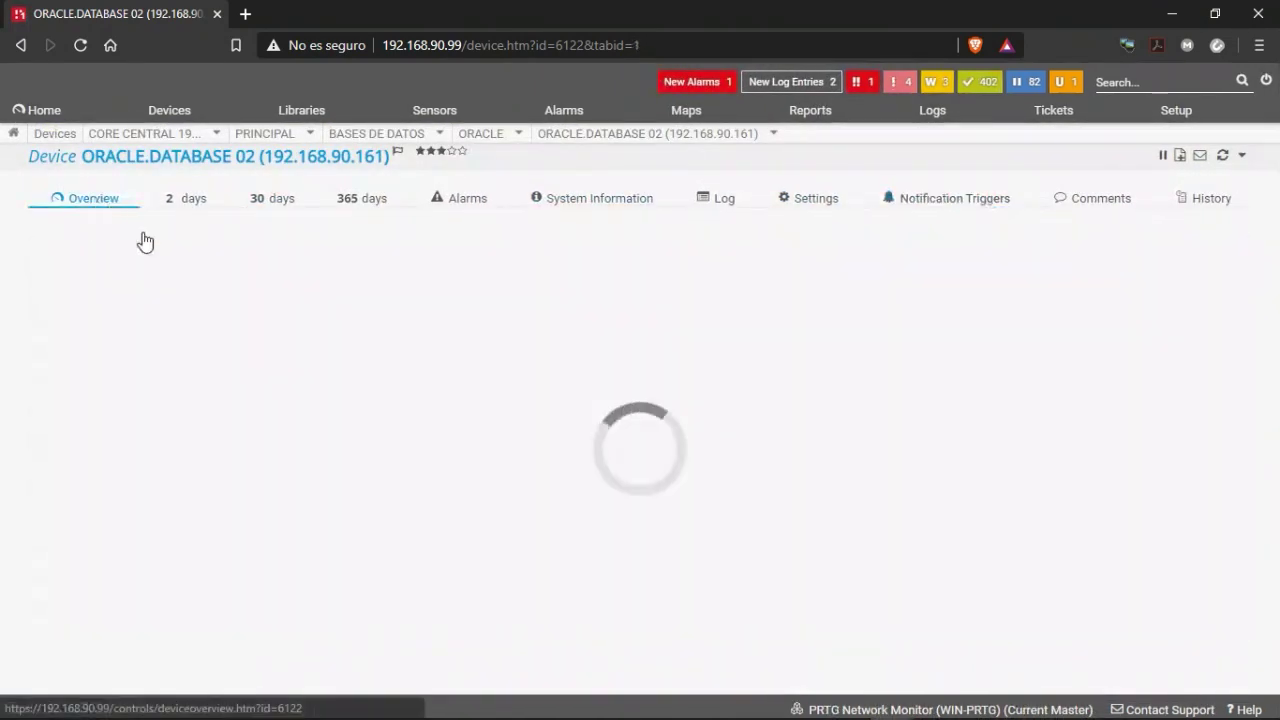
scroll(263, 543, down, 3)
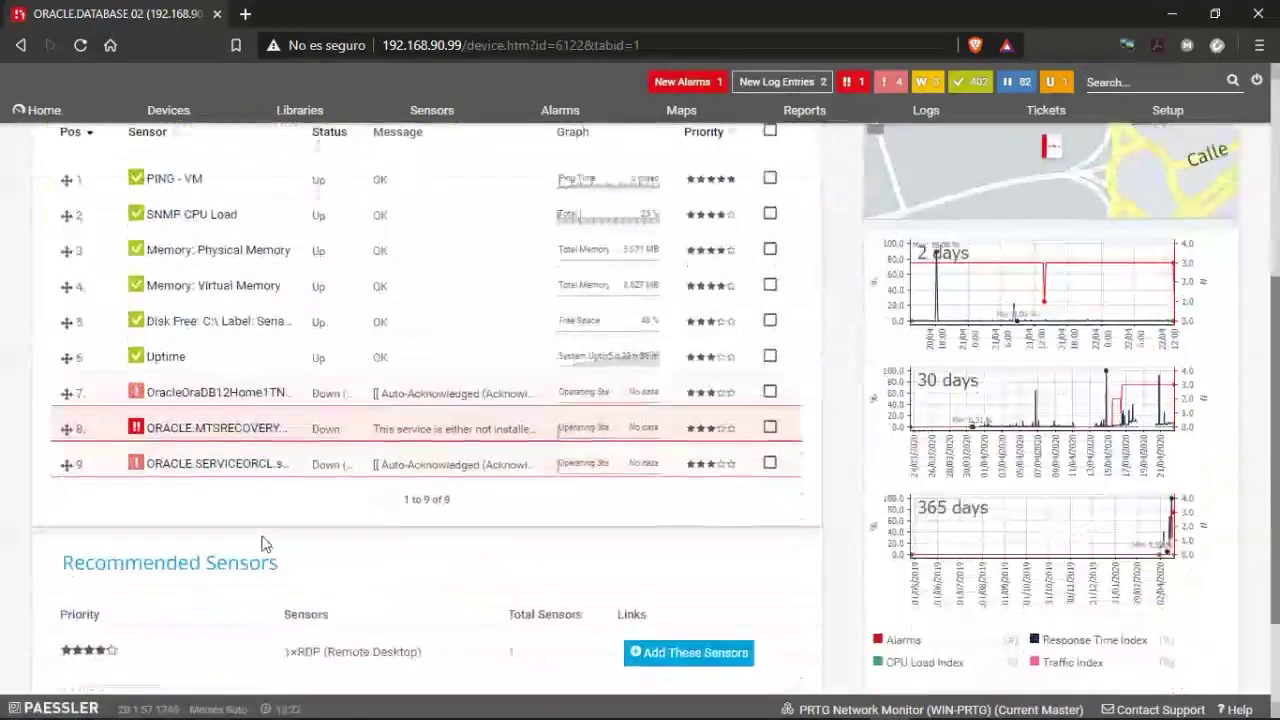
click(200, 438)
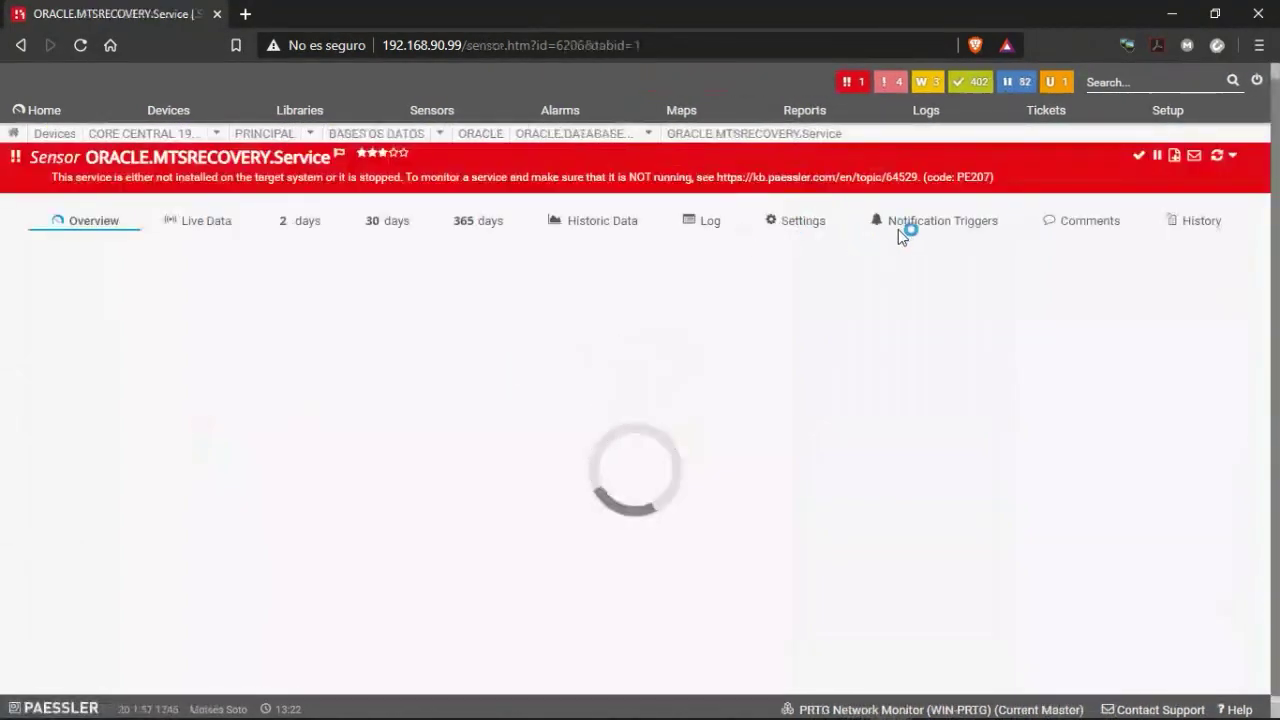
Show the Down sensor's Notification Triggers and edit the Push_API_Auto-Acknowledge_Alarm template.
click(916, 225)
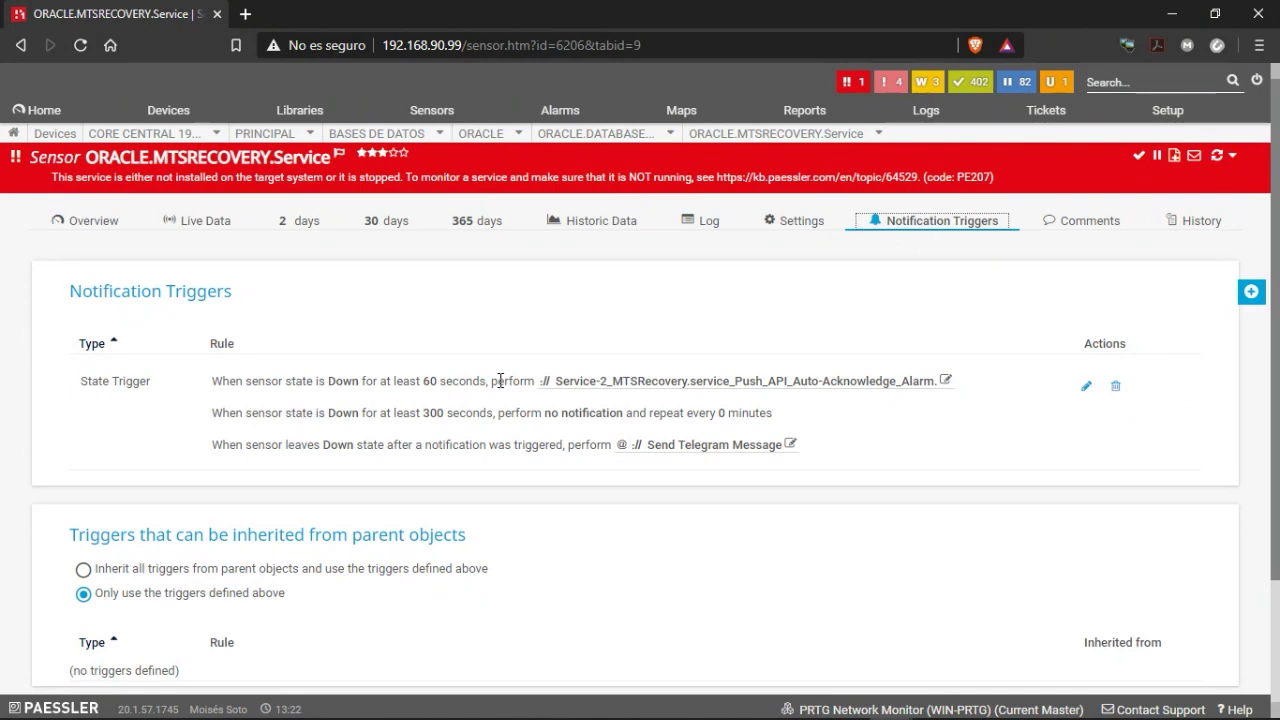
click(945, 382)
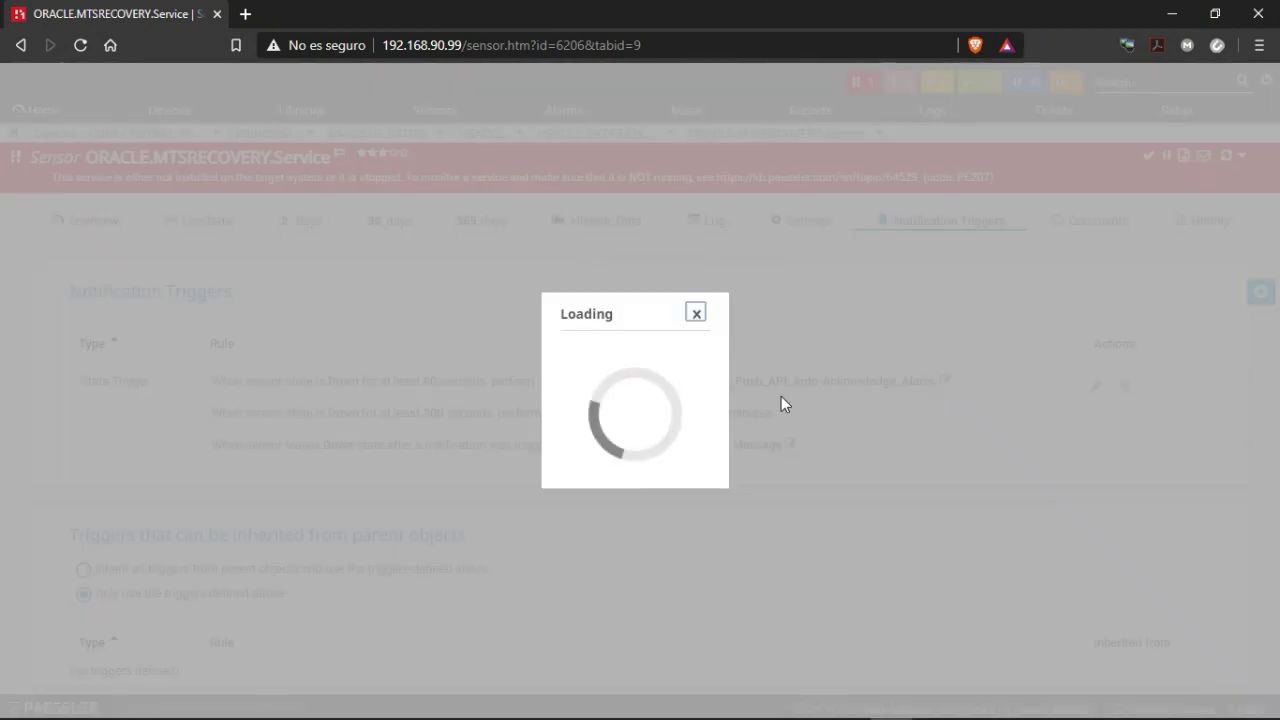
Inspect the template's acknowledgealarm.htm HTTP action URL, its id and ackmsg parameters, then cancel unsaved.
scroll(604, 398, down, 7)
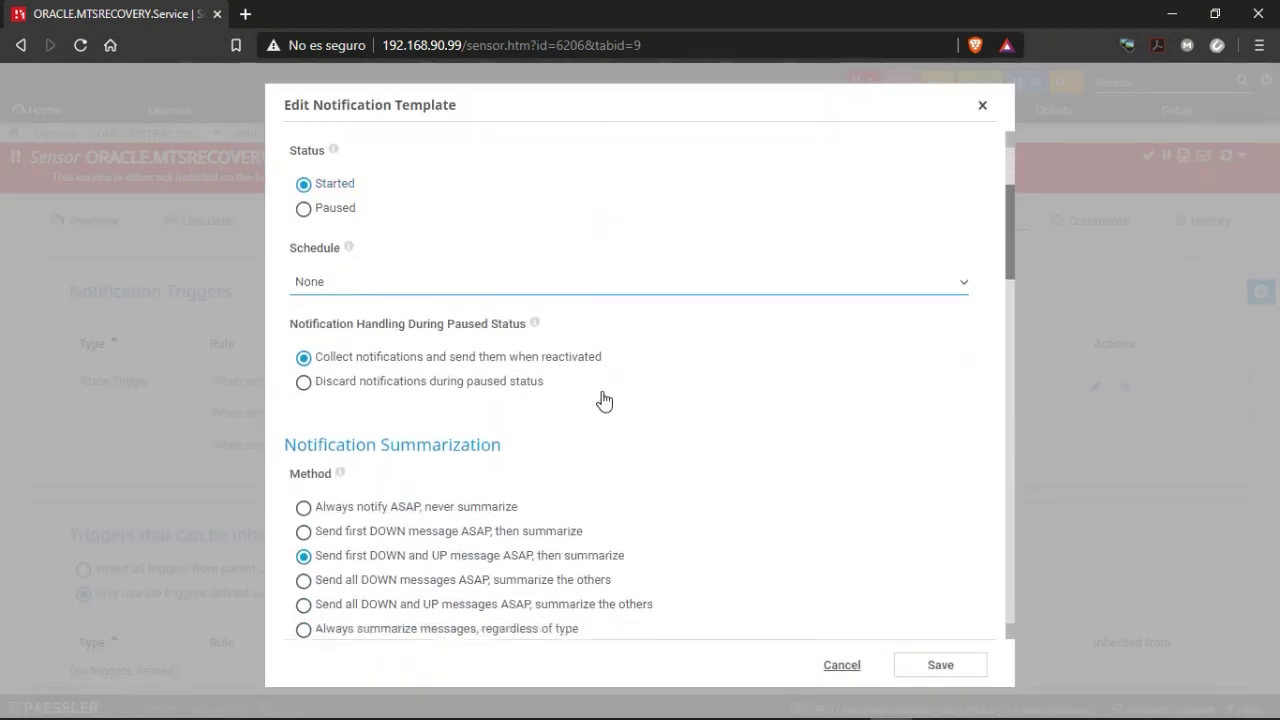
scroll(604, 398, down, 10)
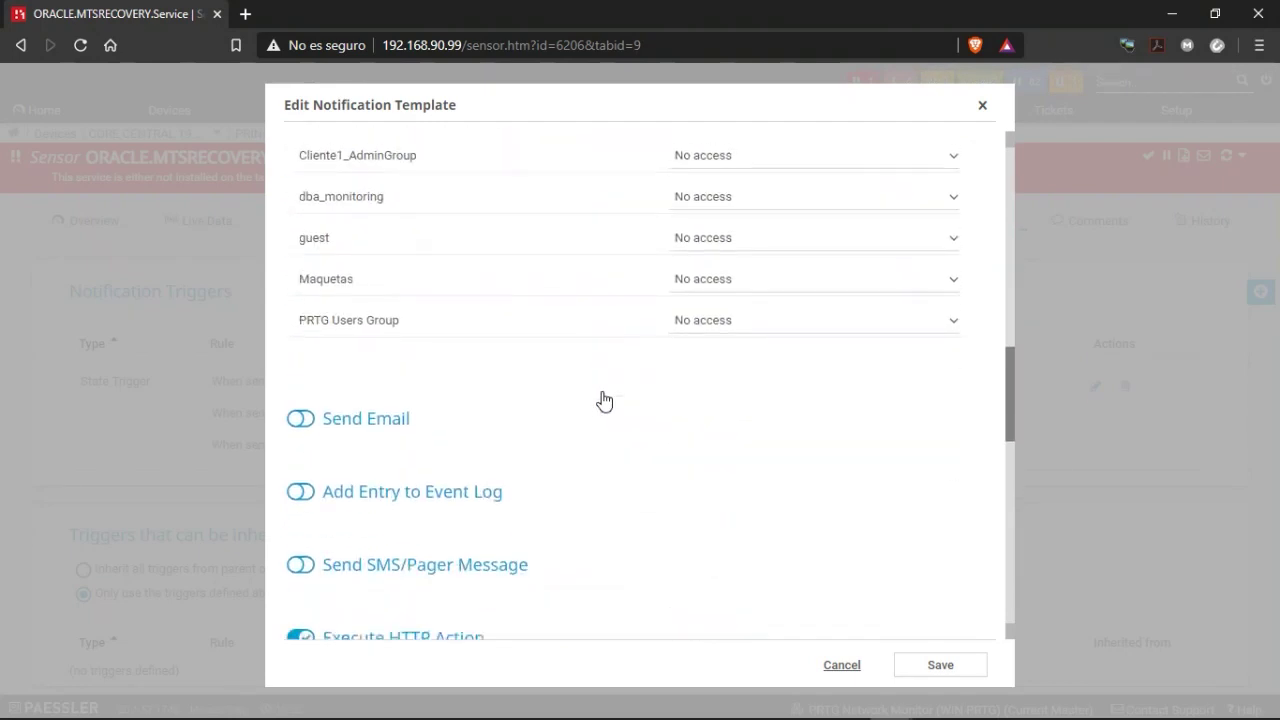
click(312, 269)
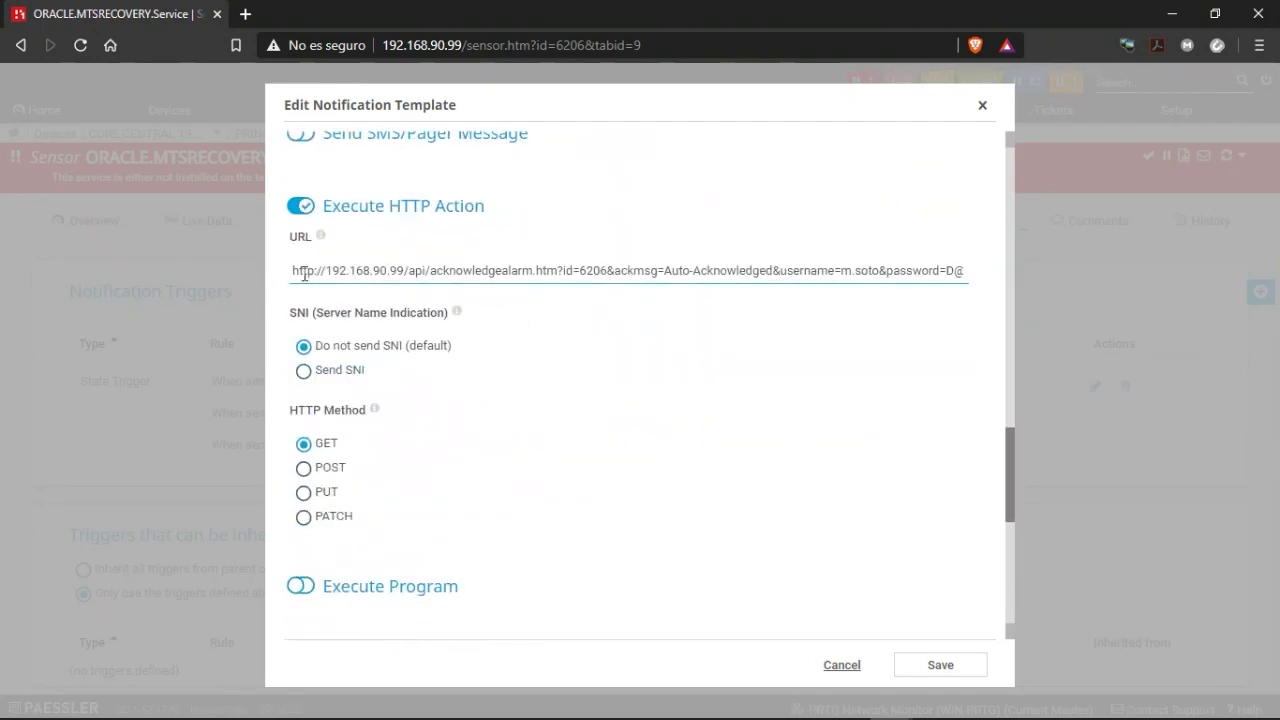
drag(303, 272, 597, 272)
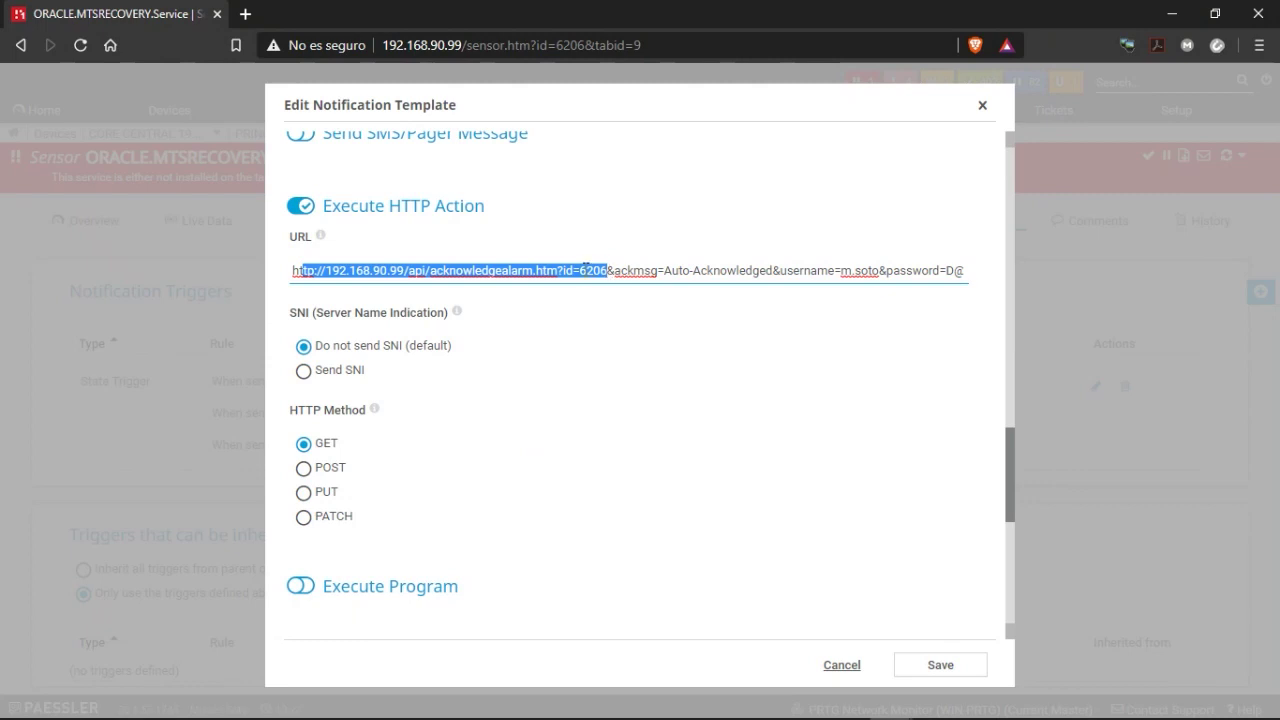
click(580, 272)
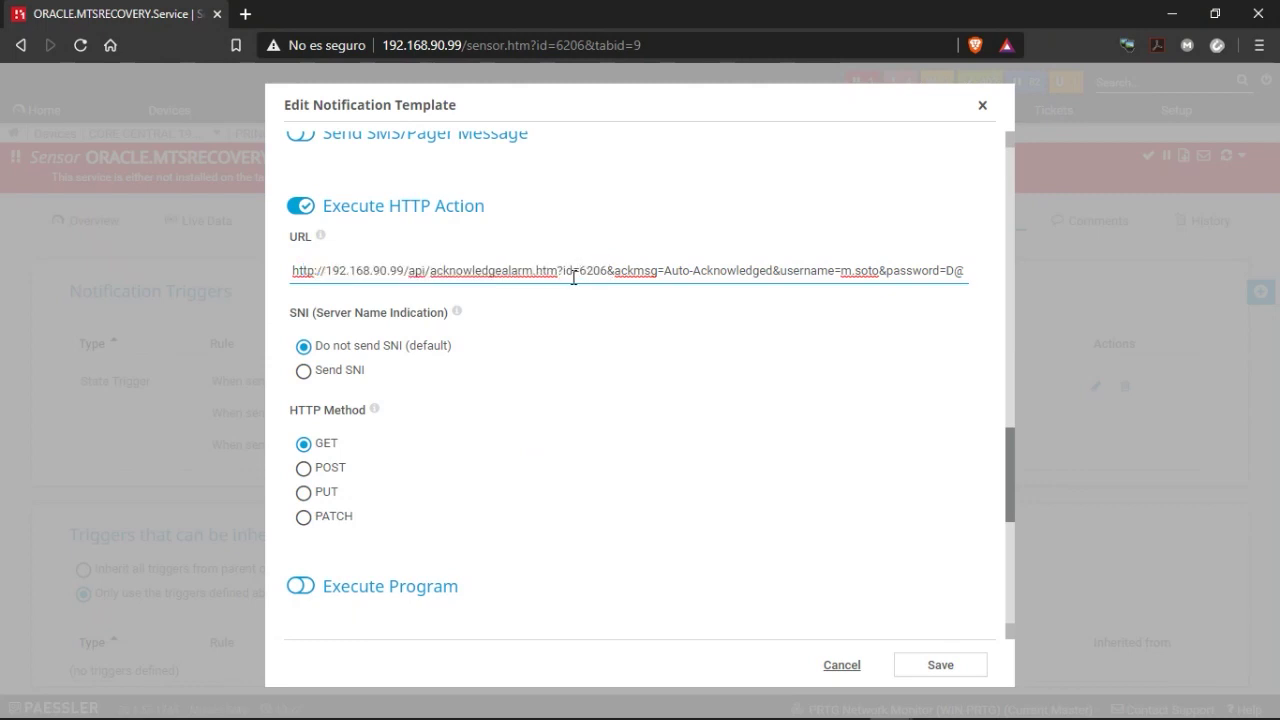
drag(568, 271, 597, 274)
click(625, 270)
drag(615, 270, 656, 276)
click(842, 667)
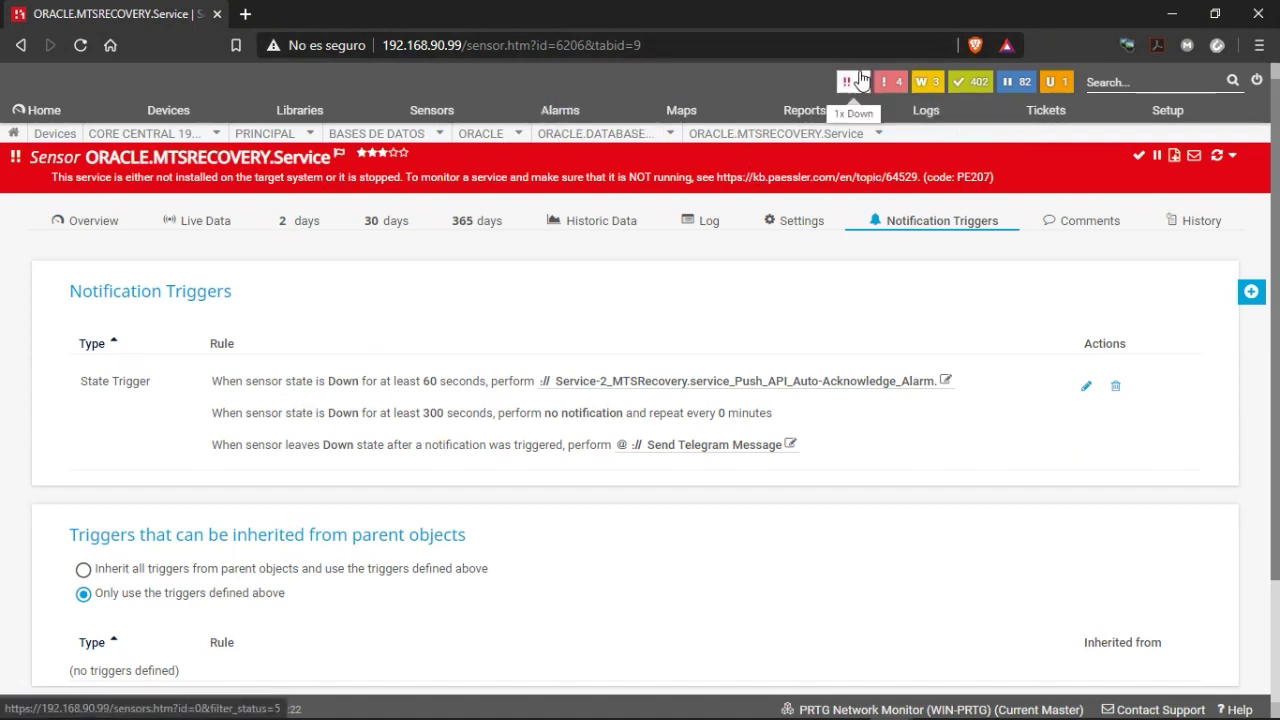
List the Down sensors, open the MTSRECOVERY sensor and its ORACLE group, then reload.
click(860, 80)
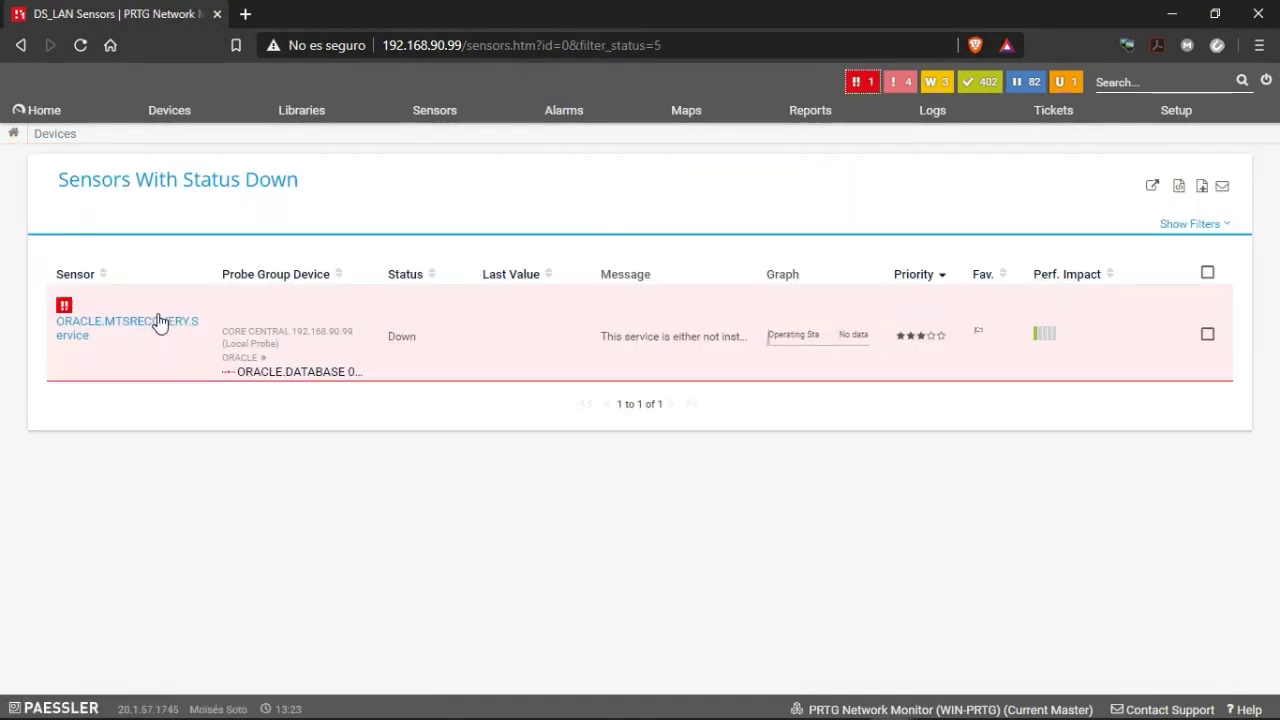
click(158, 320)
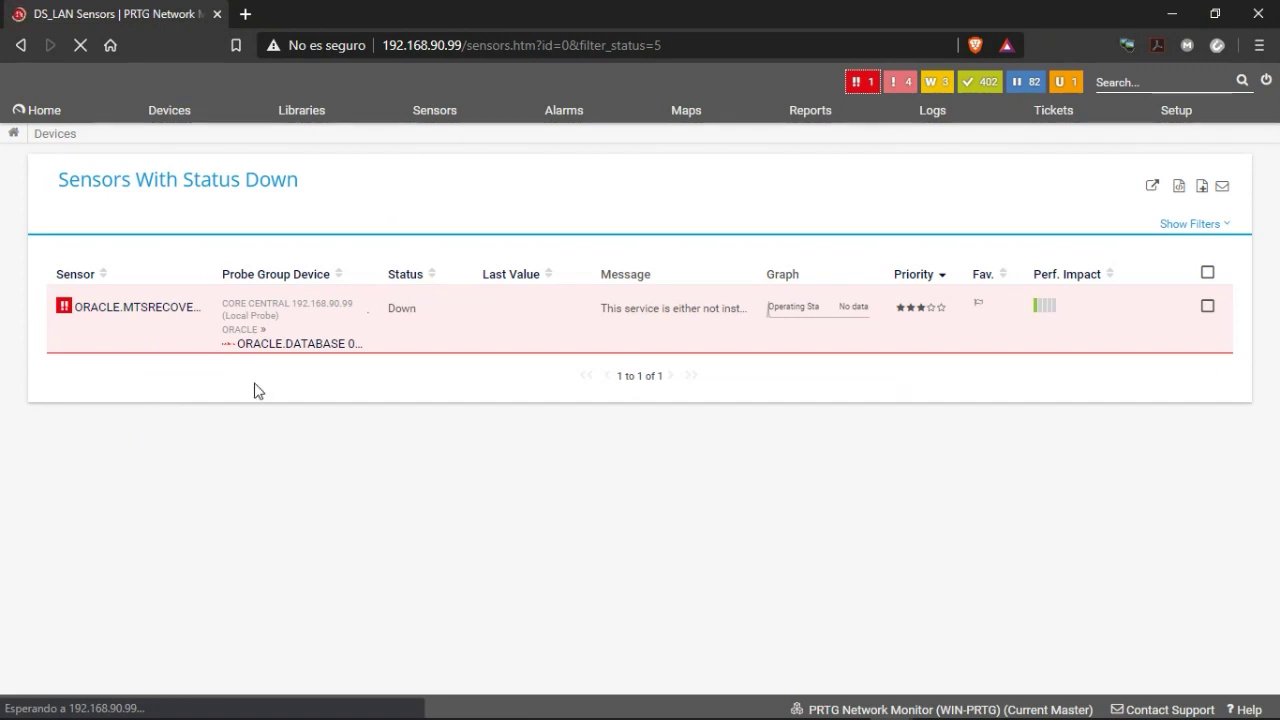
click(235, 325)
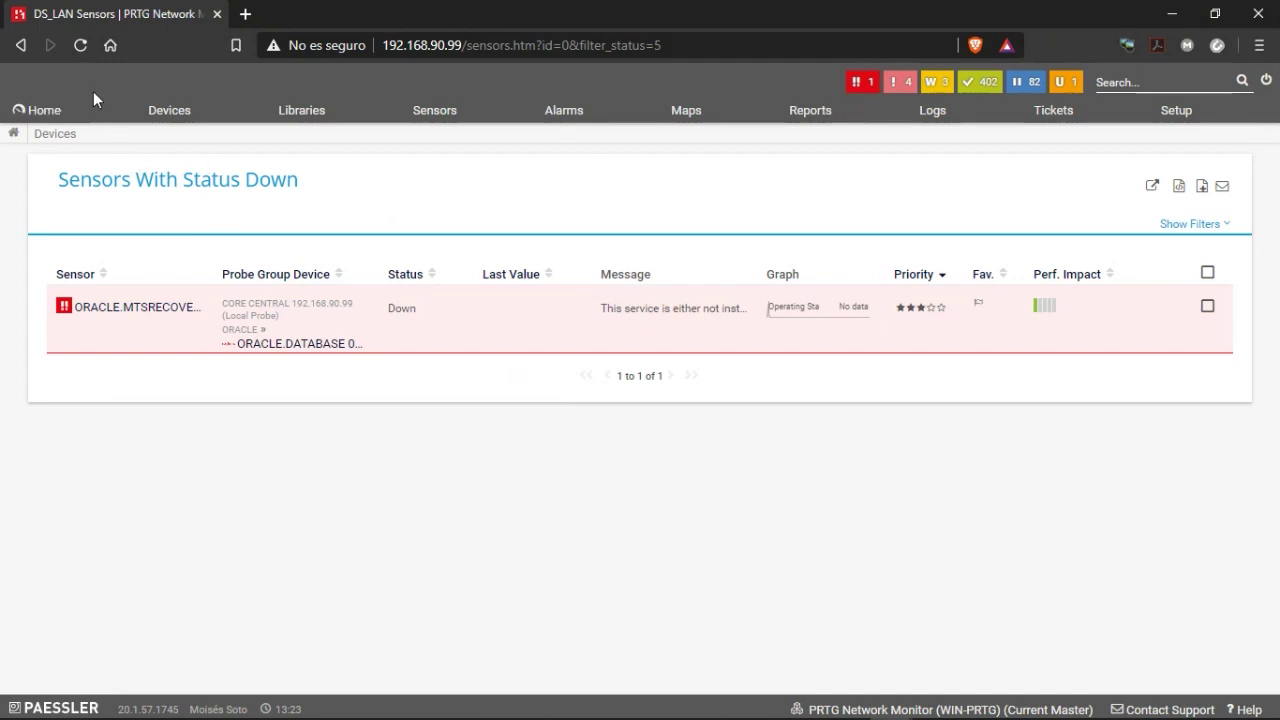
click(79, 47)
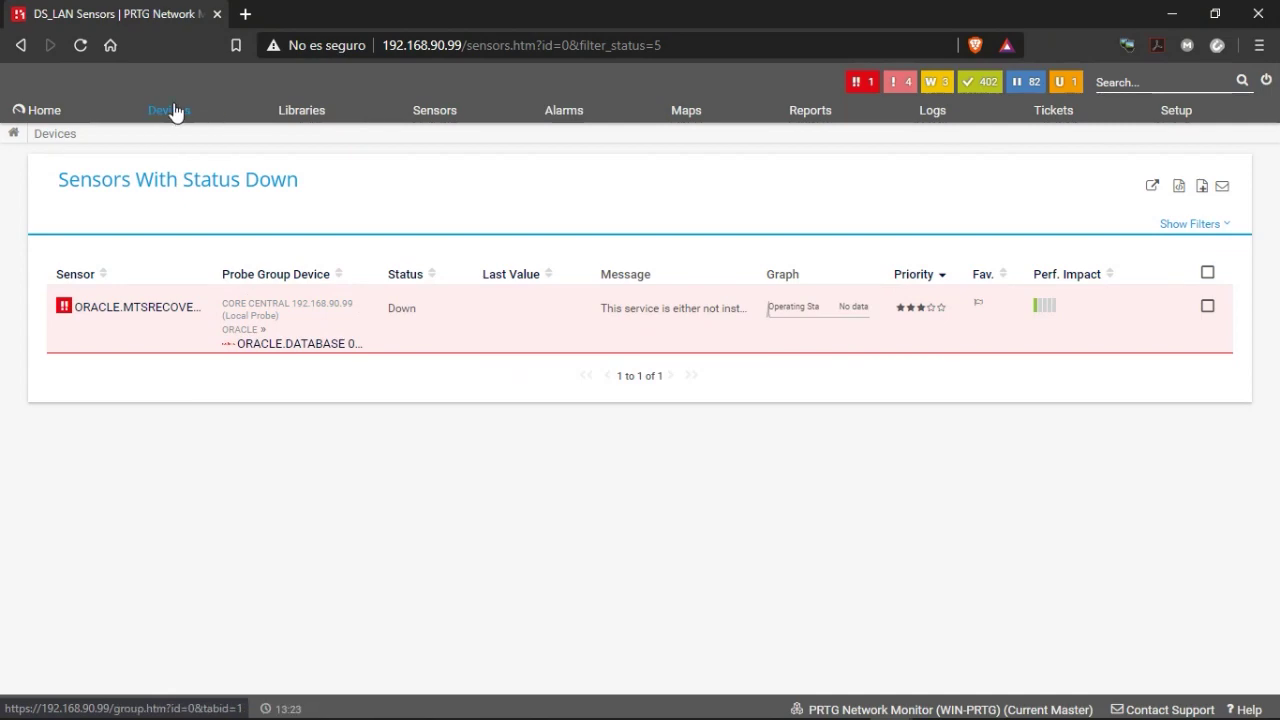
From the DS_LAN group overview, run Scan Now on the down MTS recovery sensor.
click(170, 111)
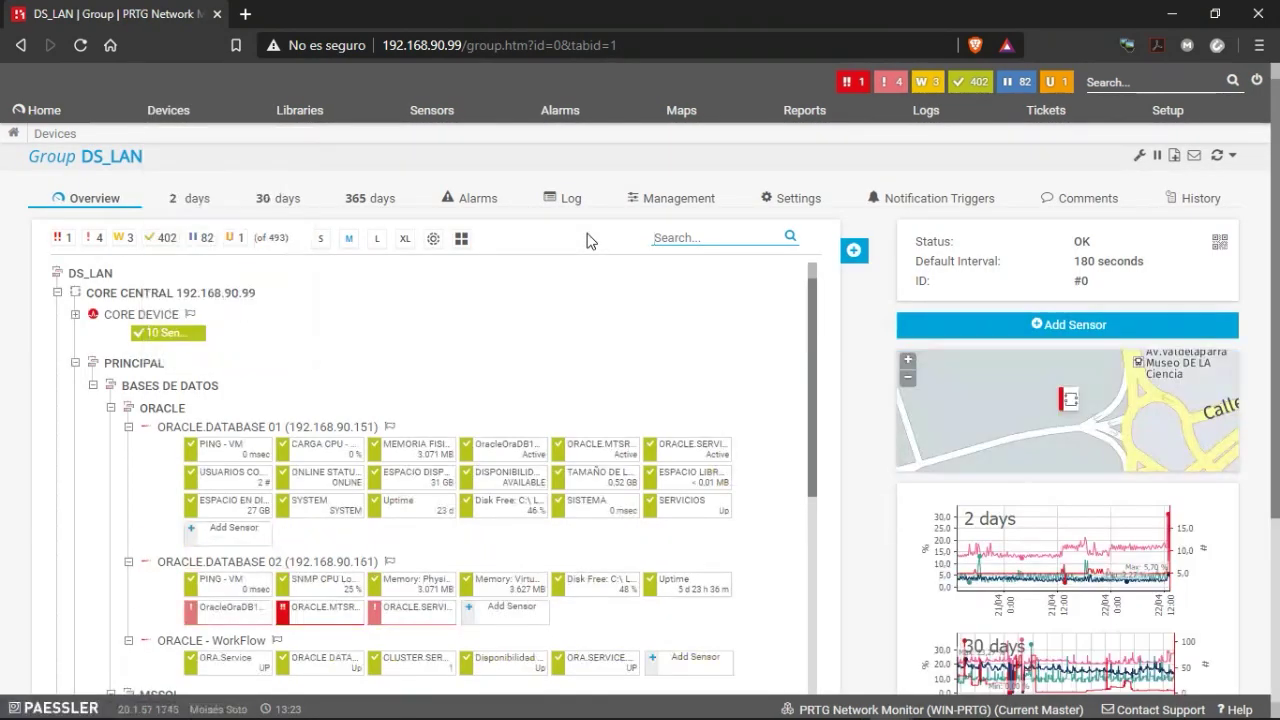
scroll(677, 365, down, 2)
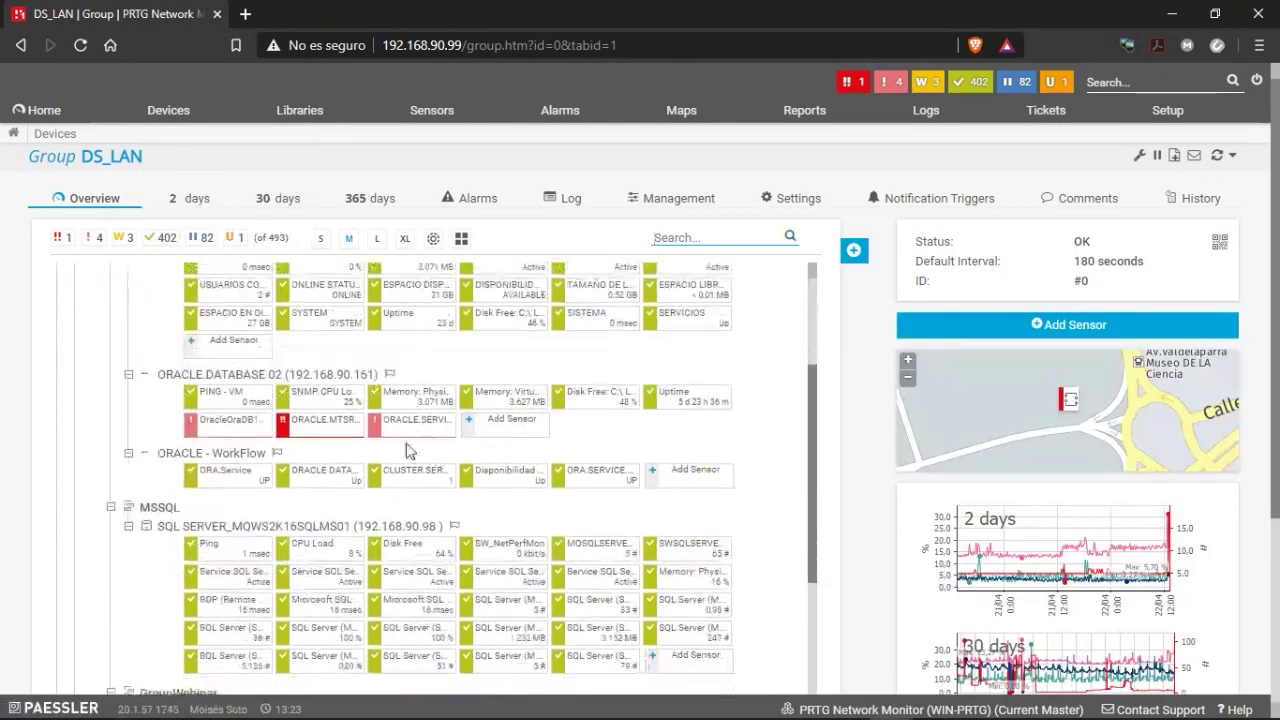
right_click(310, 430)
click(350, 363)
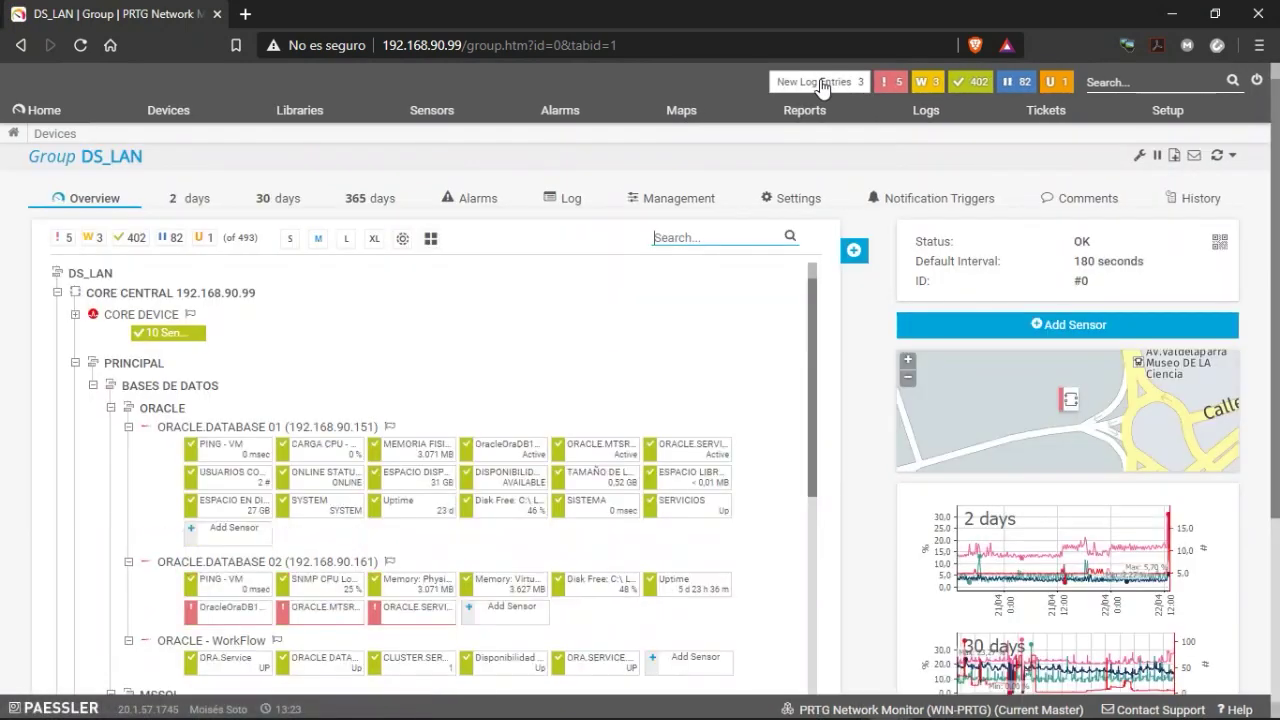
Load New Log Entries past the certificate warning for 192.168.90.99 and review the auto-acknowledge events.
click(820, 84)
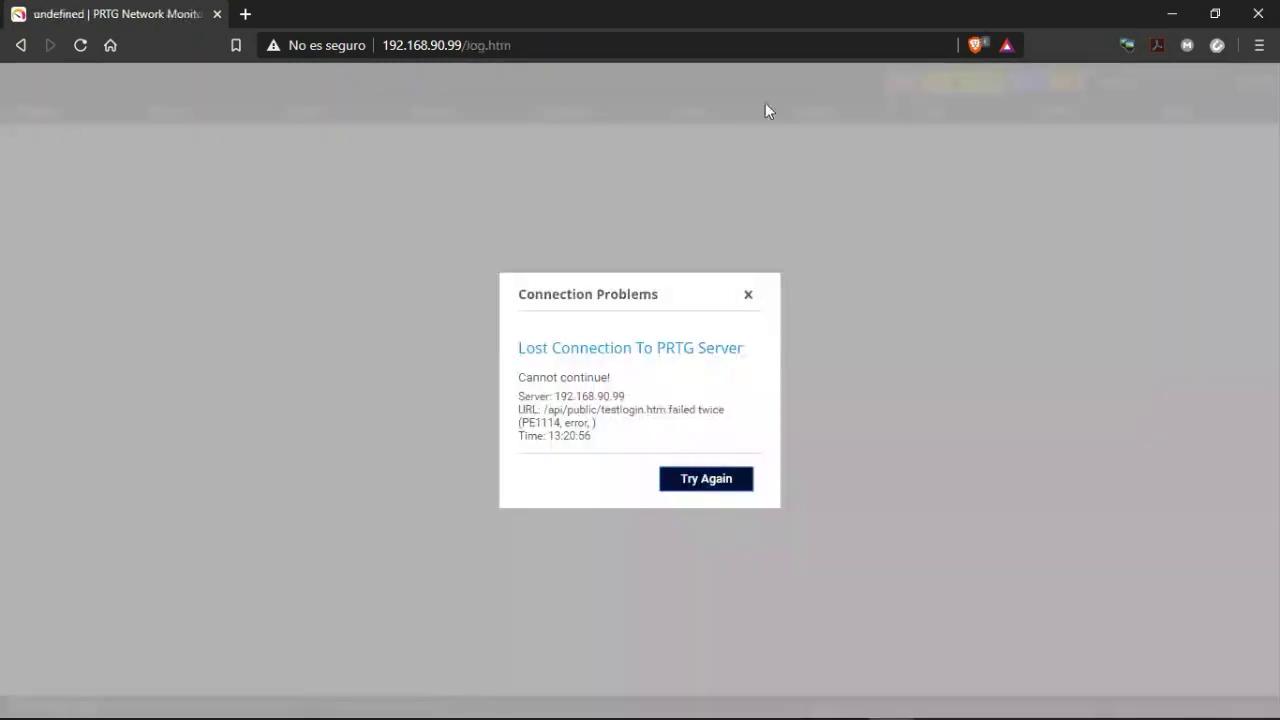
click(707, 486)
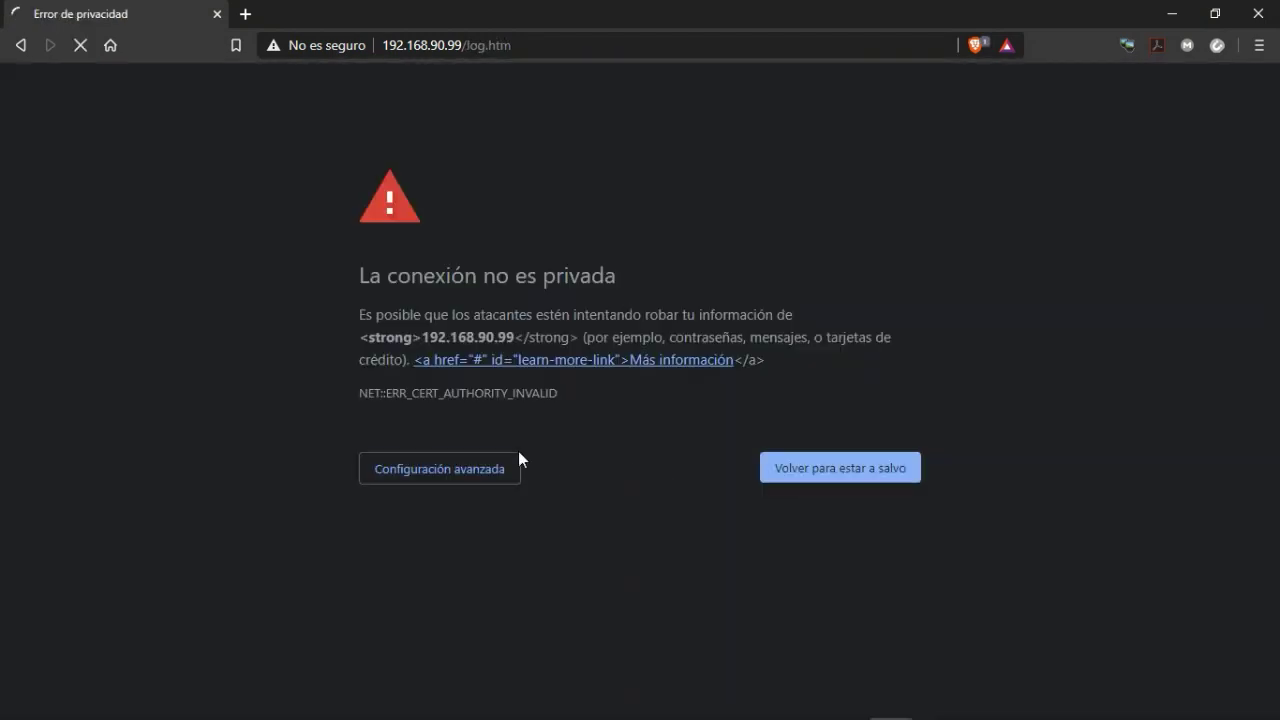
click(414, 470)
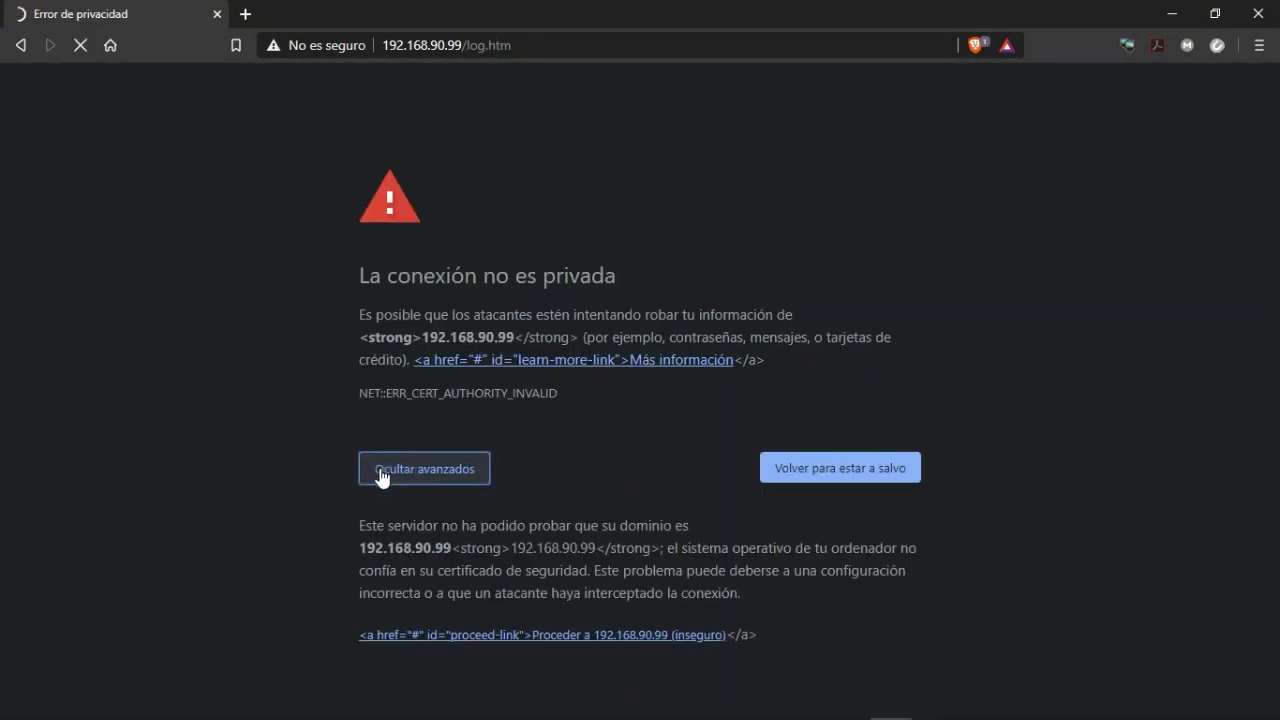
click(456, 637)
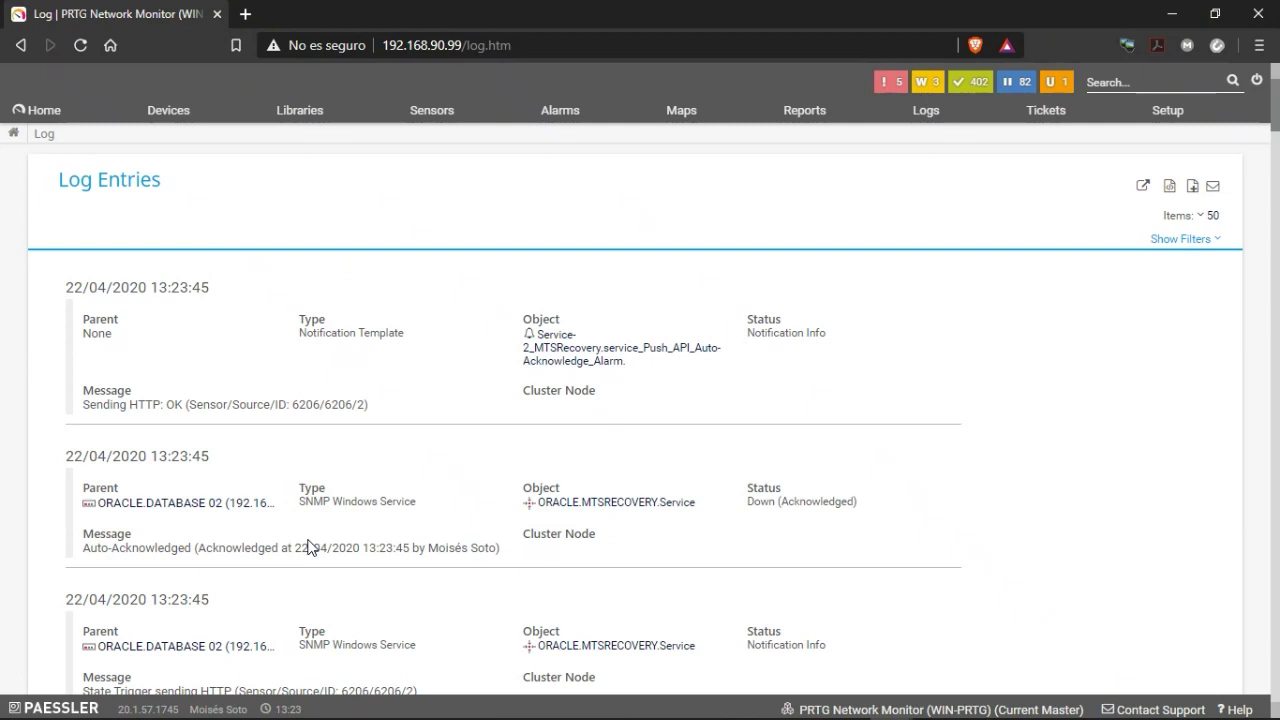
scroll(193, 400, down, 1)
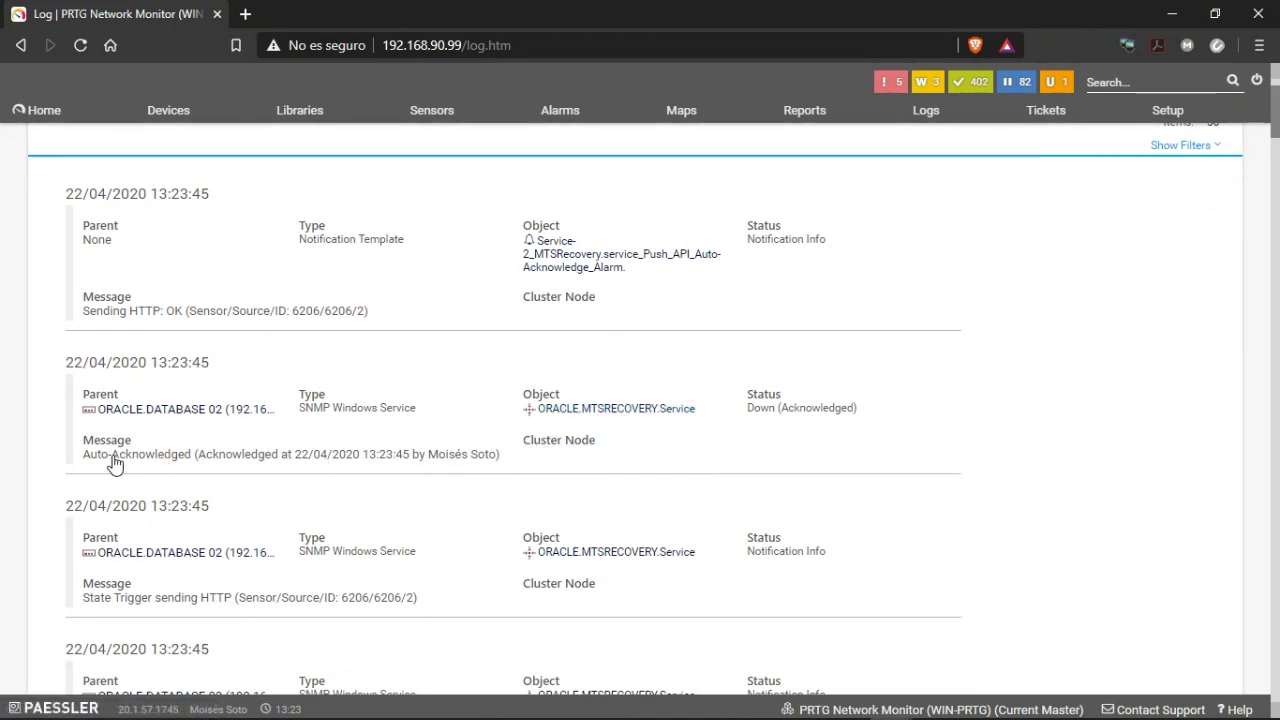
scroll(466, 494, down, 1)
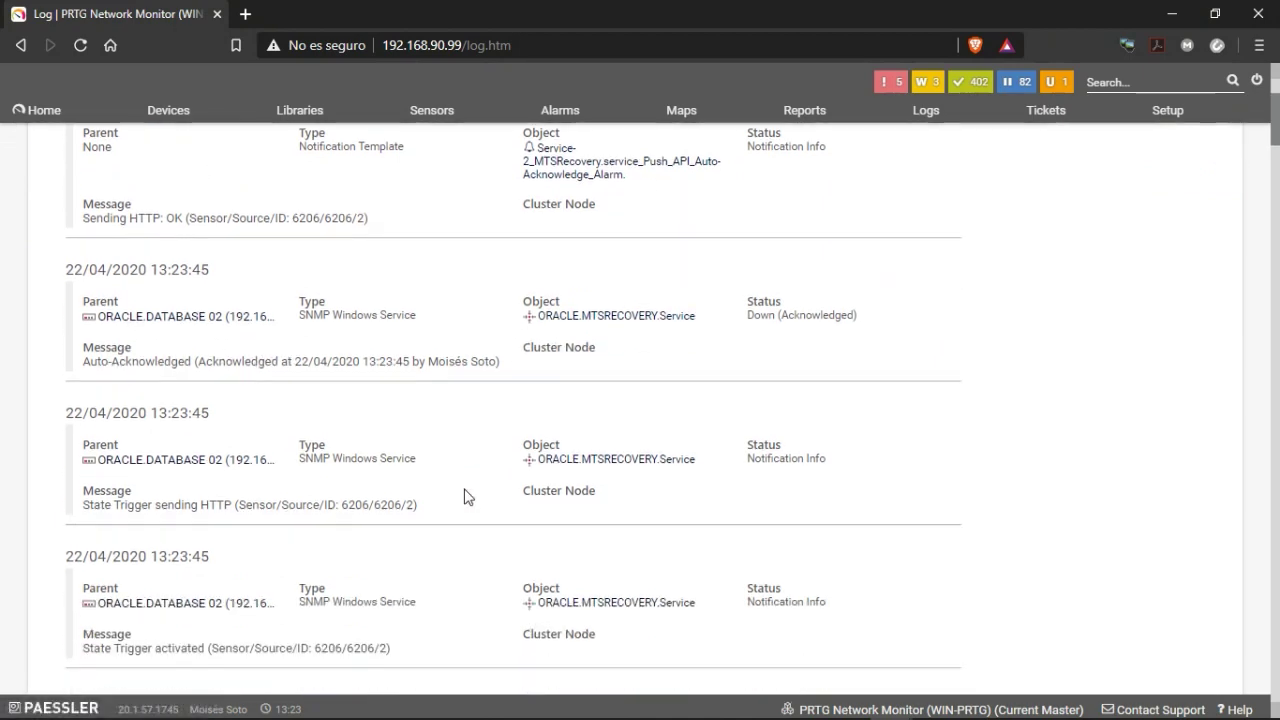
scroll(423, 456, up, 2)
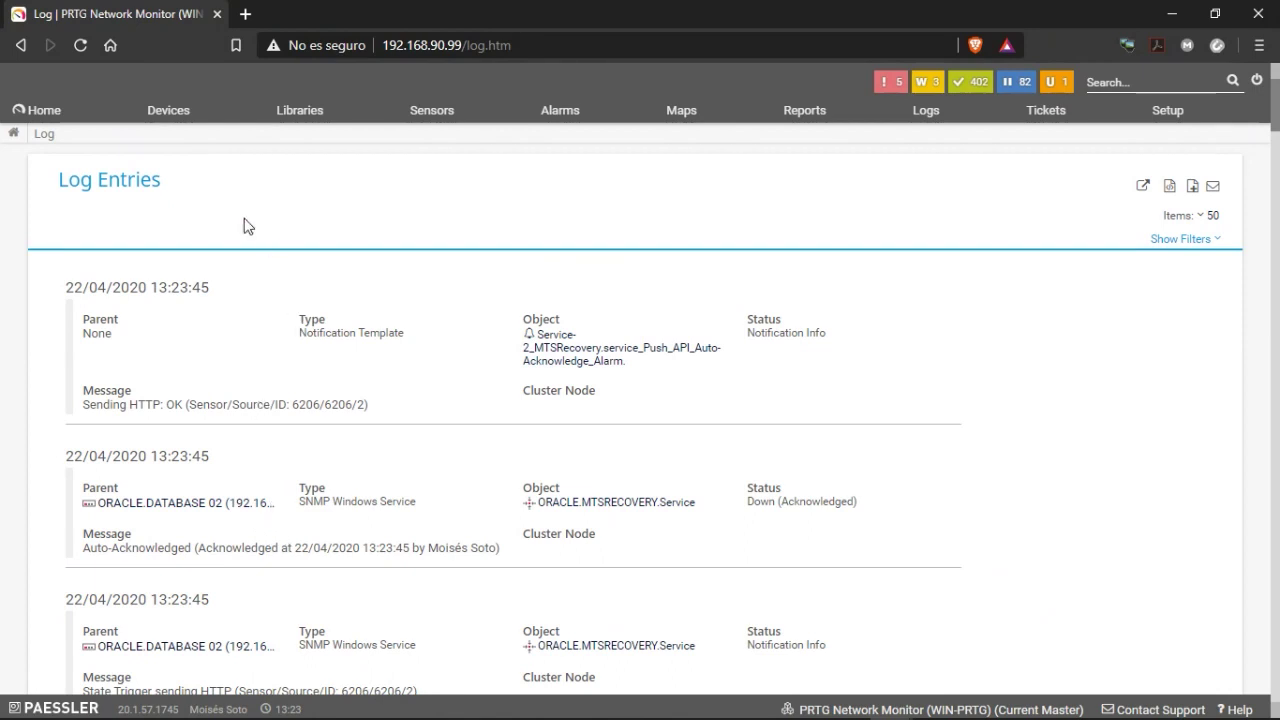
Open the ORACLE.DATABASE 02 (192.168.90.161) device overview from Devices and review its sensor list.
click(170, 112)
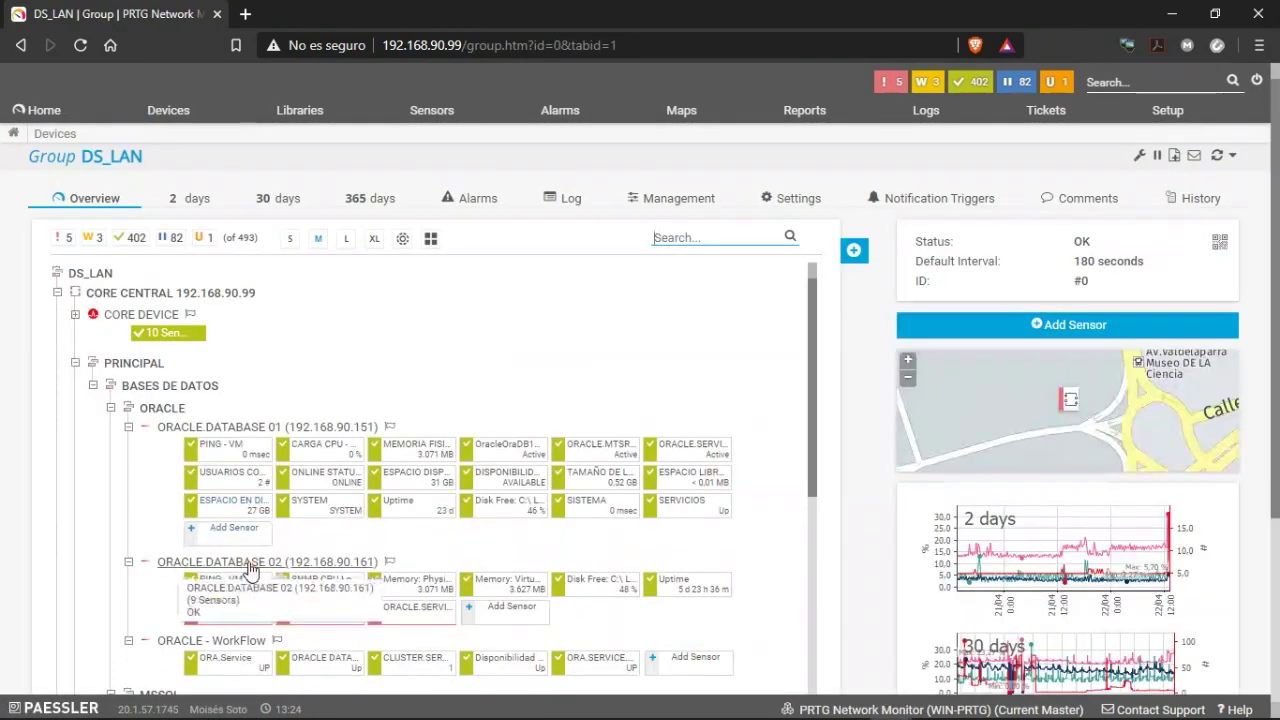
click(251, 562)
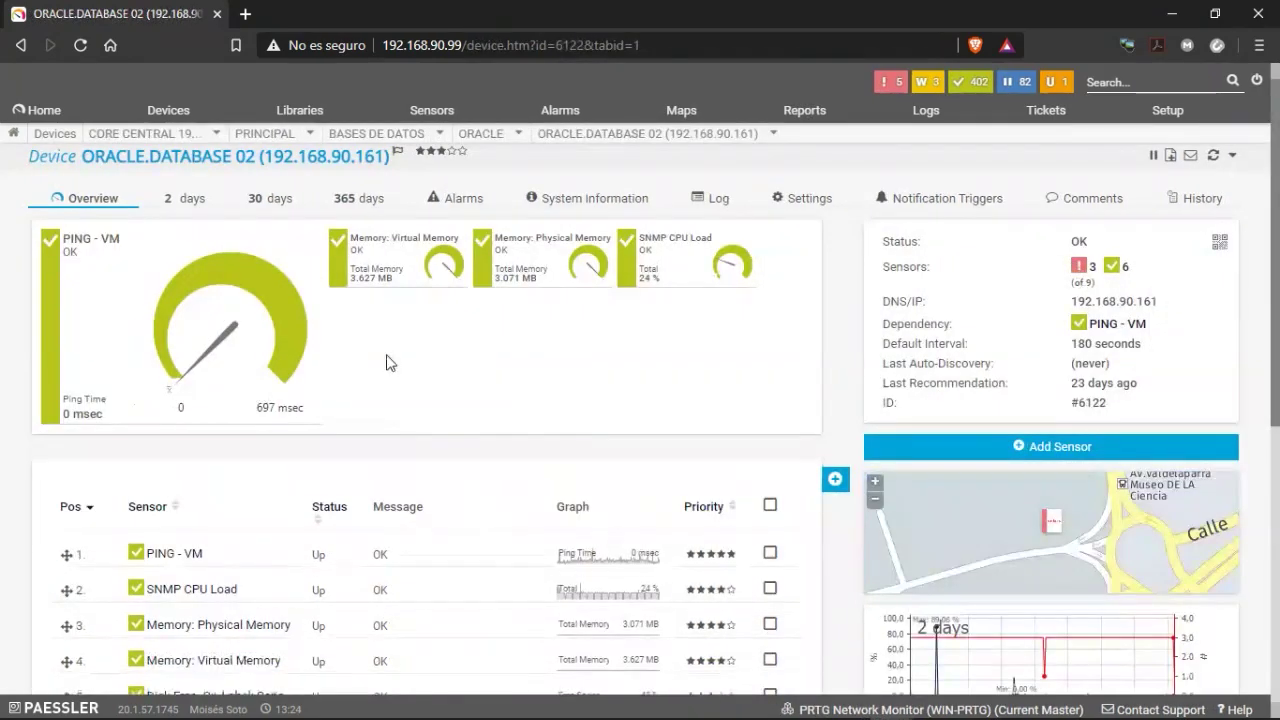
scroll(337, 429, down, 3)
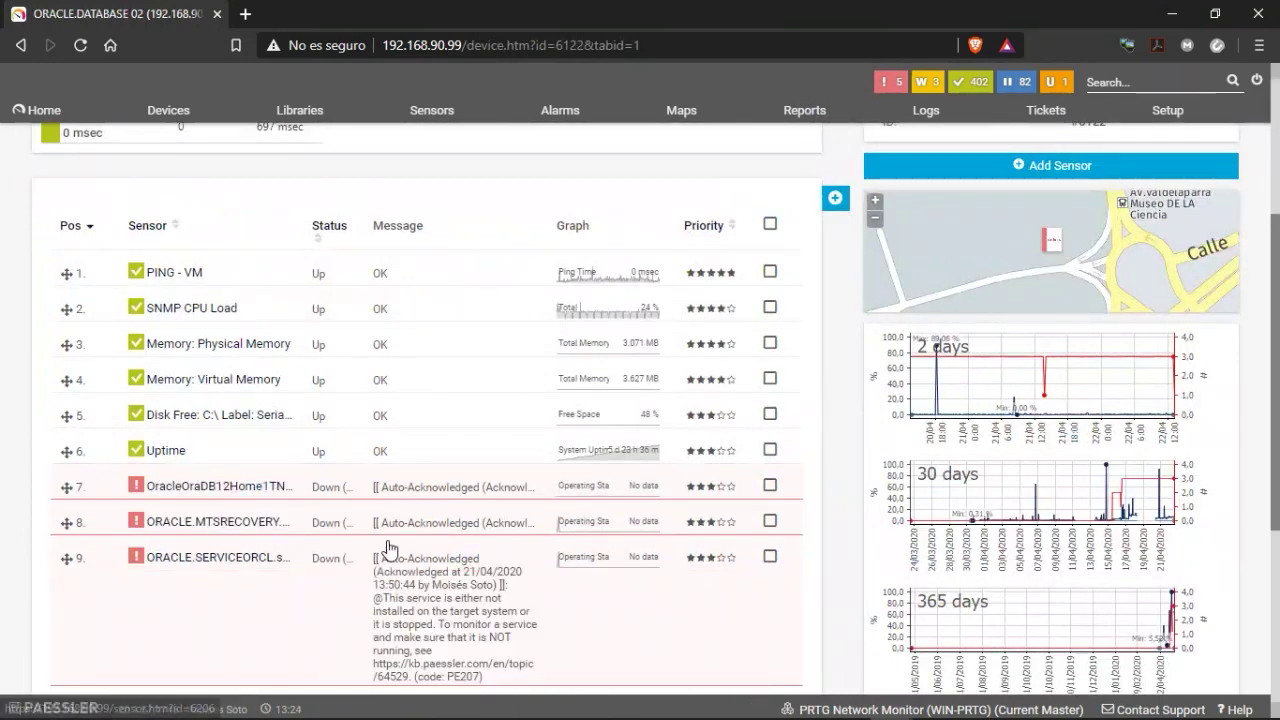
scroll(468, 545, down, 1)
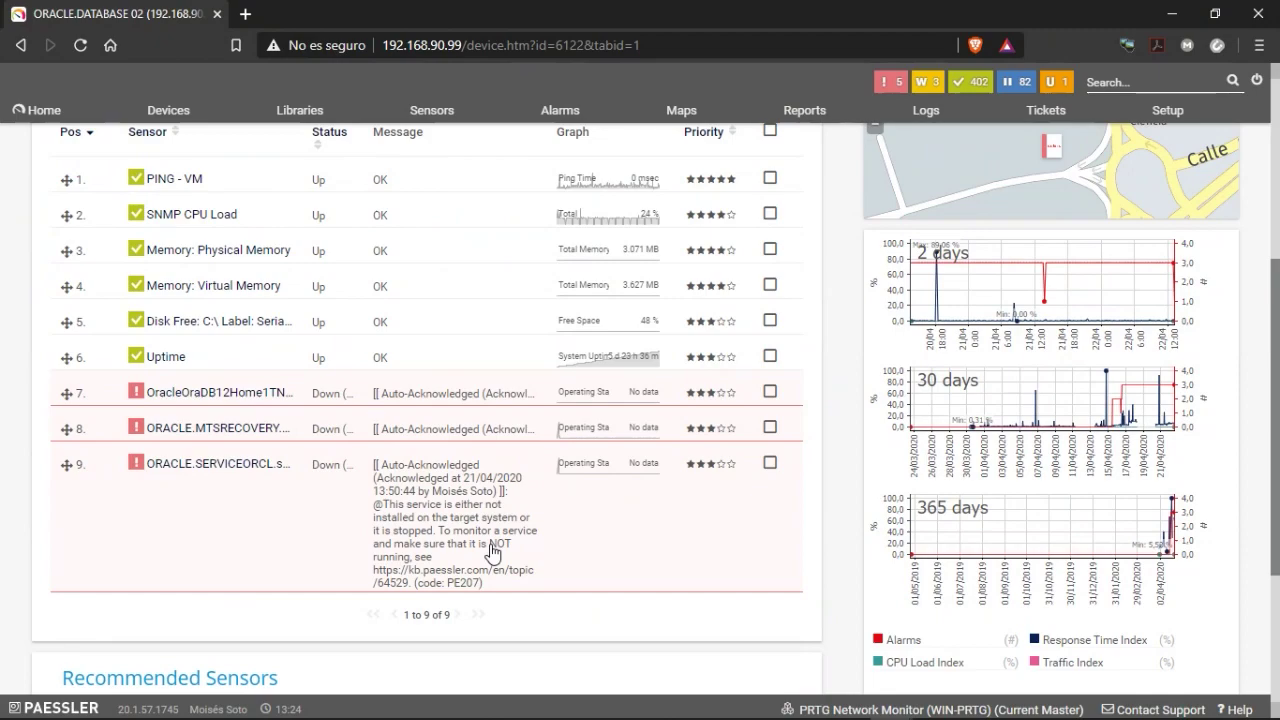
scroll(315, 500, up, 2)
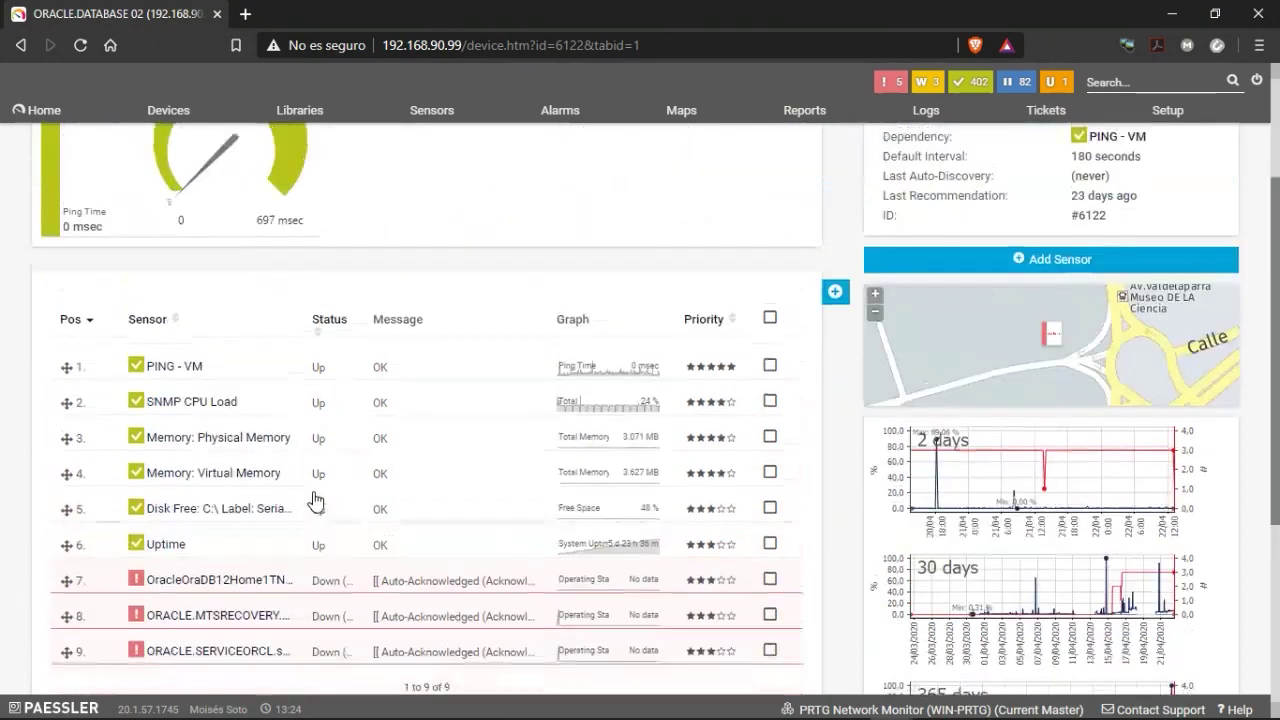
scroll(314, 514, down, 3)
scroll(314, 517, up, 5)
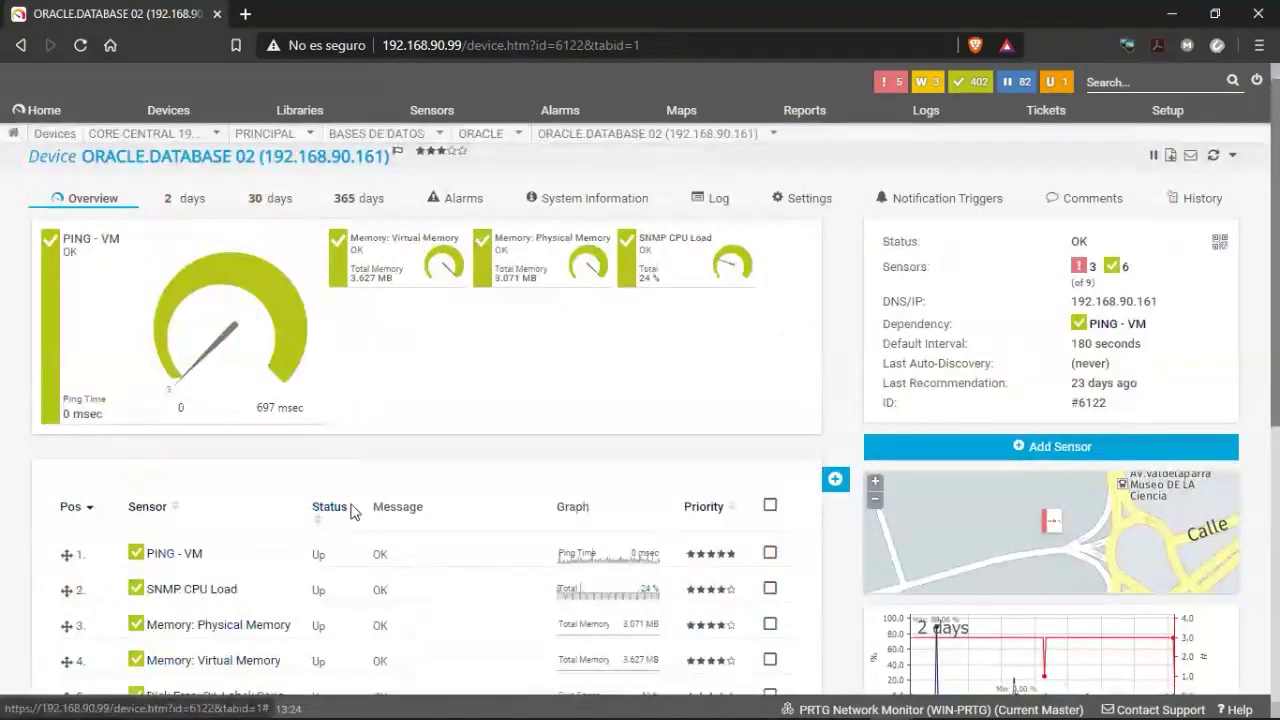
scroll(360, 512, down, 4)
scroll(383, 514, up, 4)
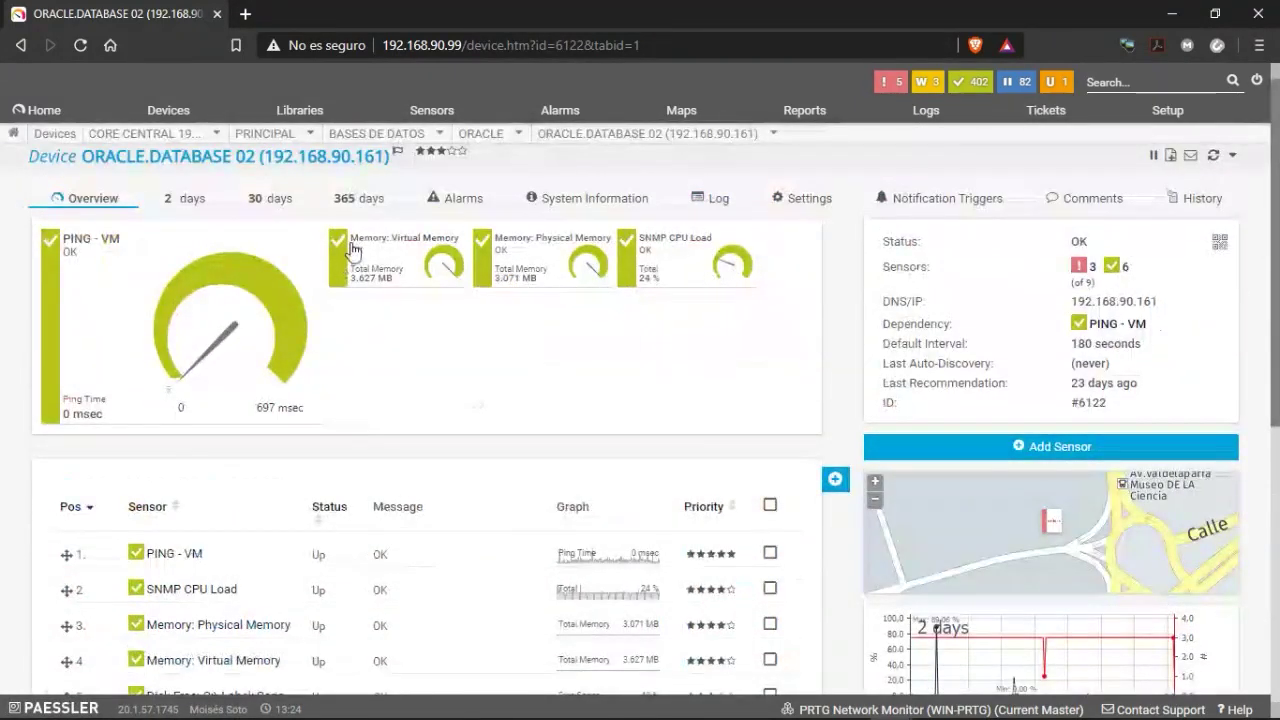
List the groups beside ORACLE, return to ORACLE.DATABASE 02, and refresh the page with F5.
mouse_move(290, 255)
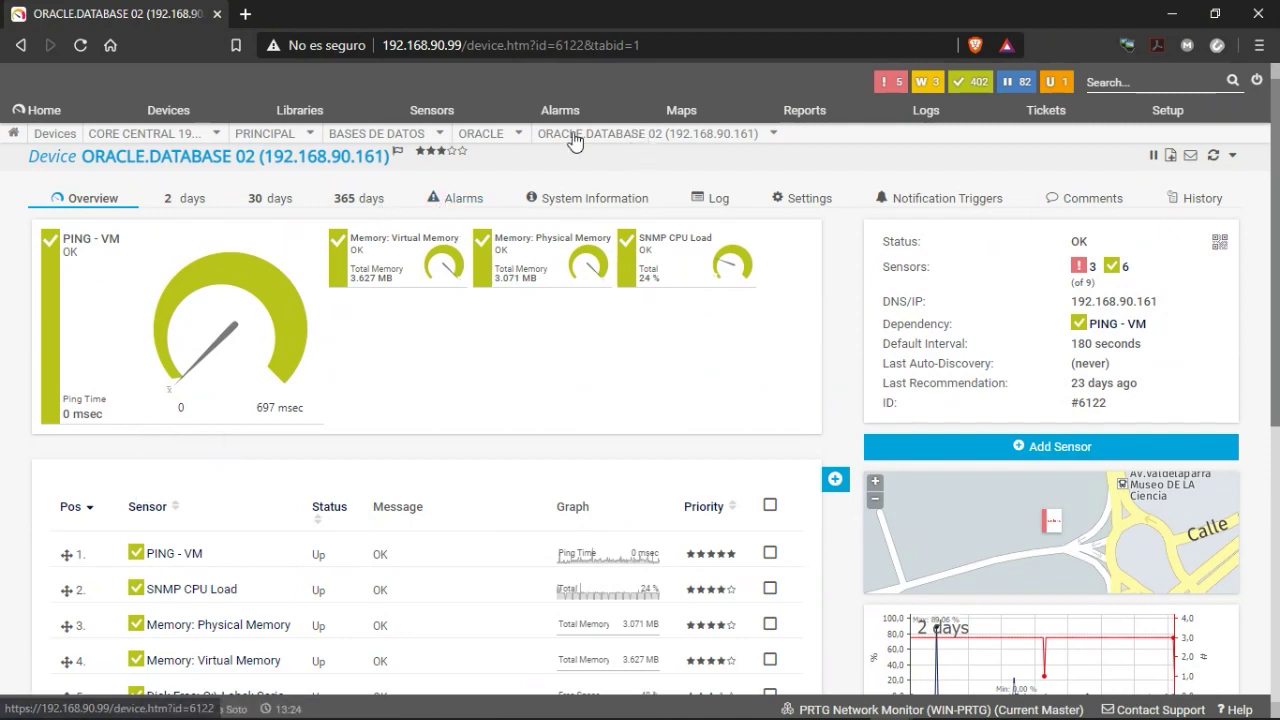
click(514, 137)
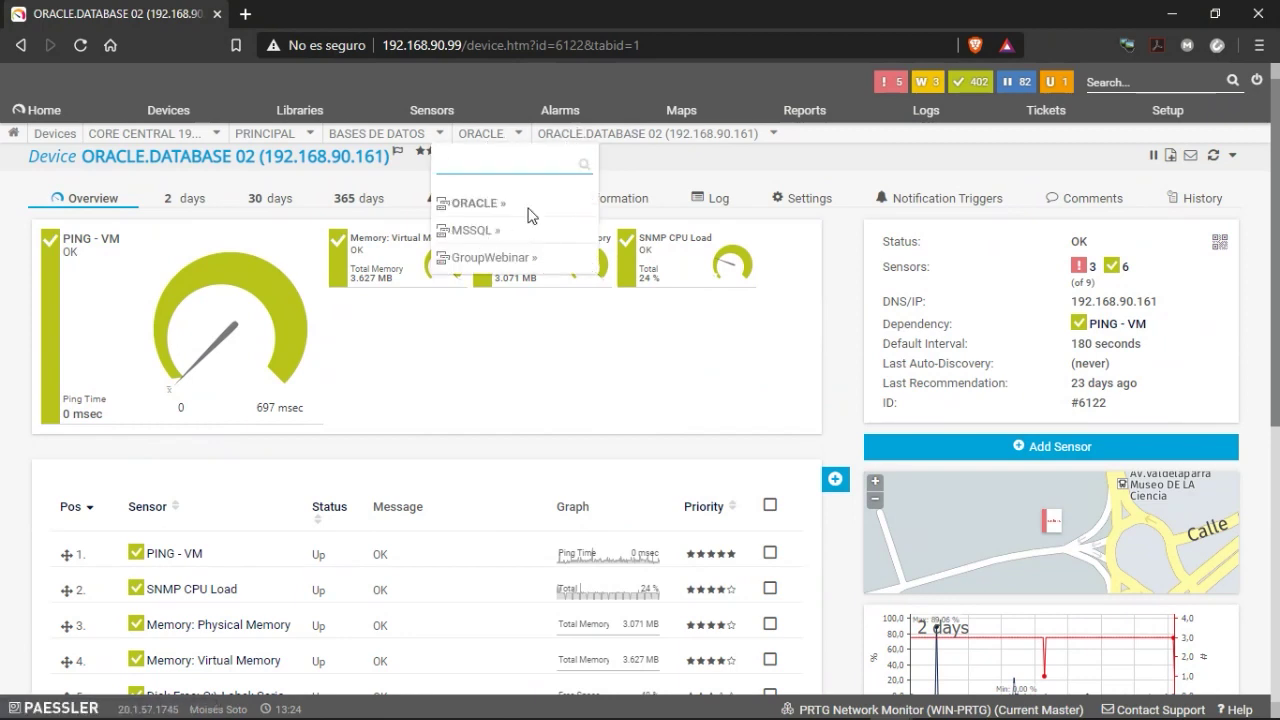
mouse_move(590, 140)
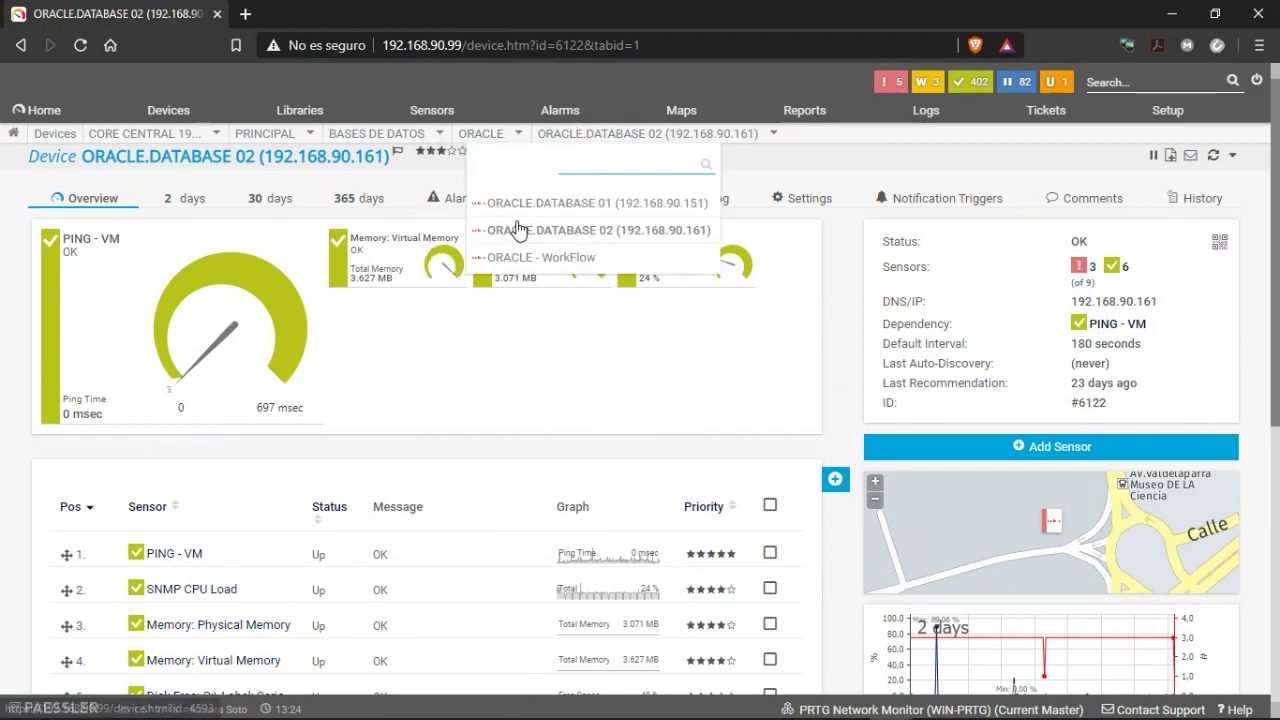
click(553, 233)
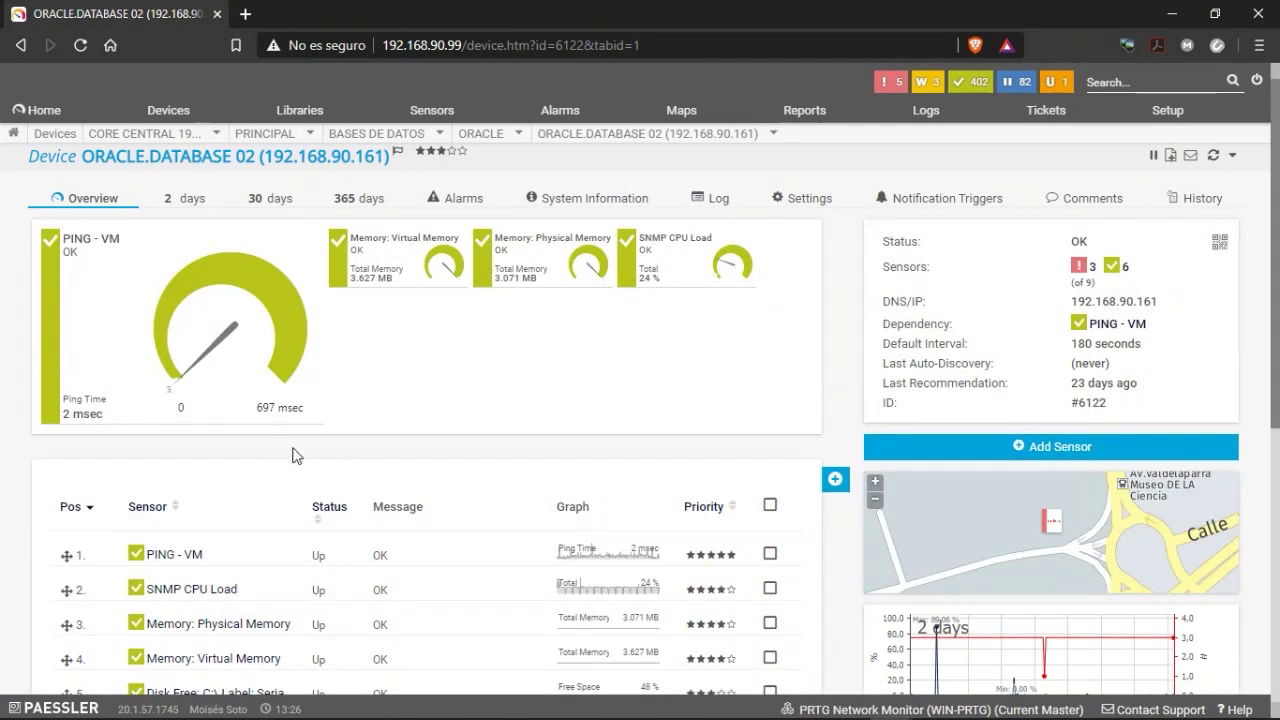
scroll(360, 450, down, 5)
scroll(257, 398, up, 3)
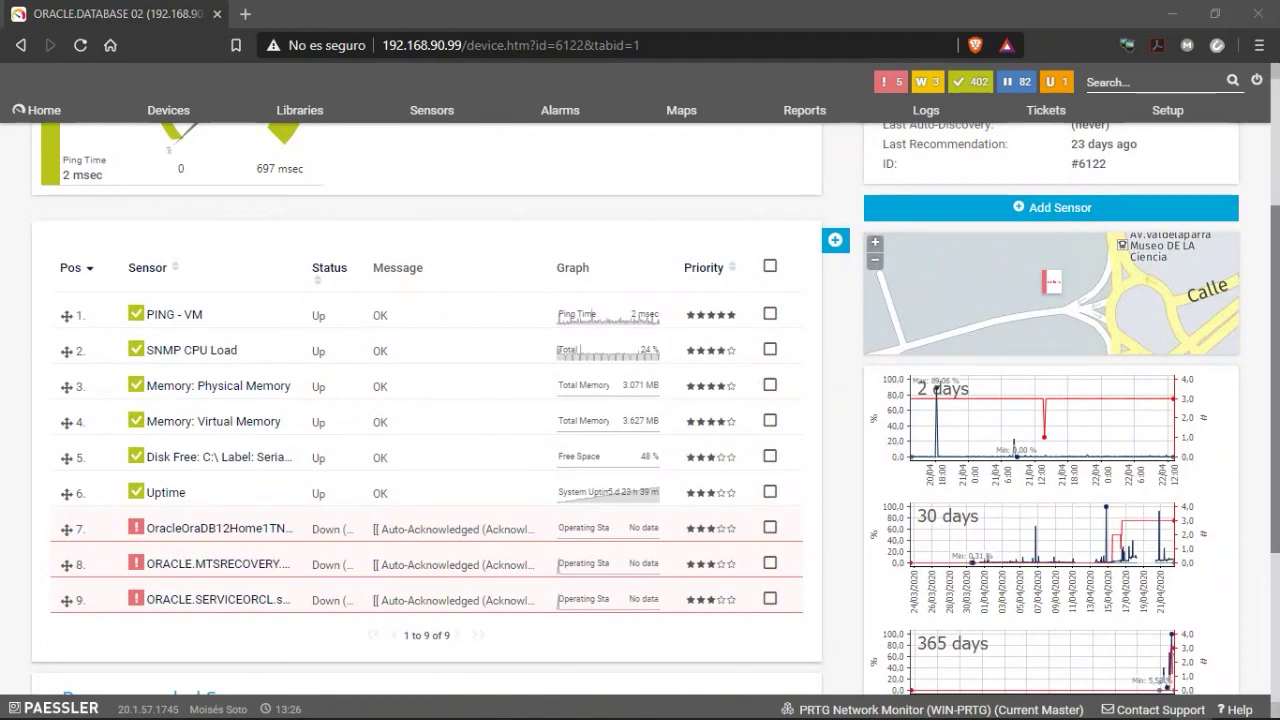
key(F5)
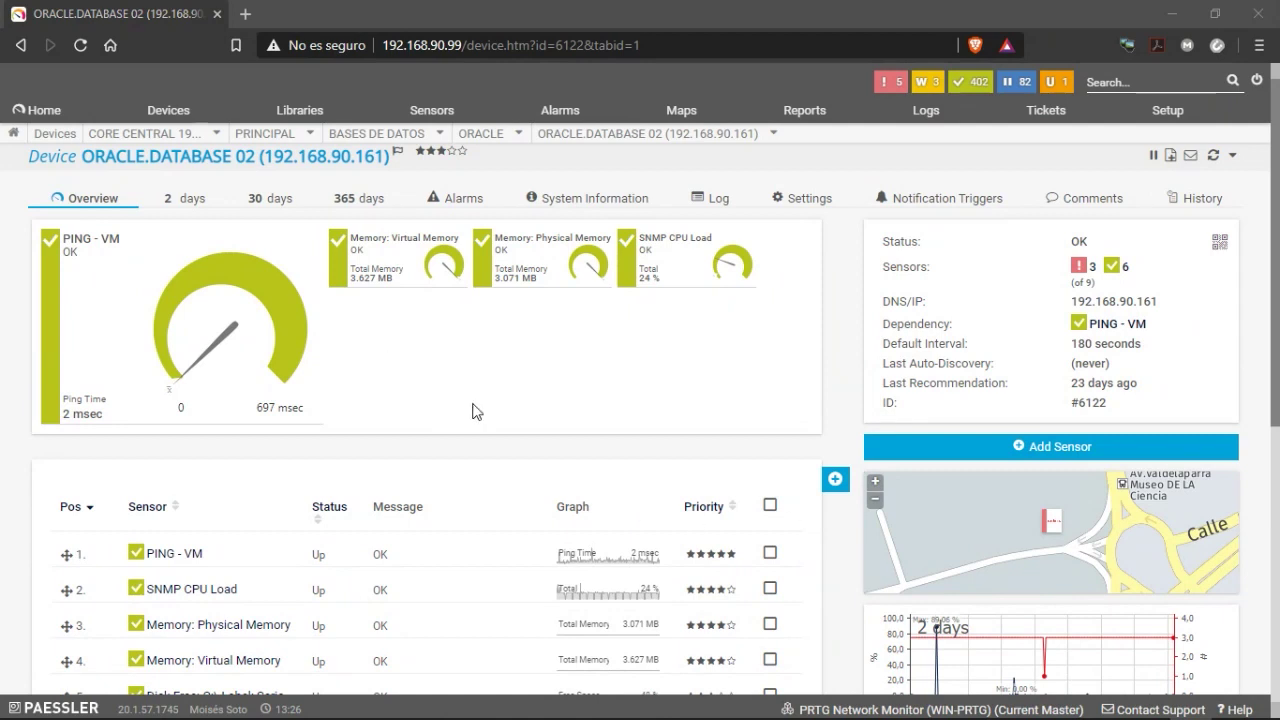
From the Home page, open the M_DB-Monitoring map from the list of all maps.
click(38, 116)
click(38, 116)
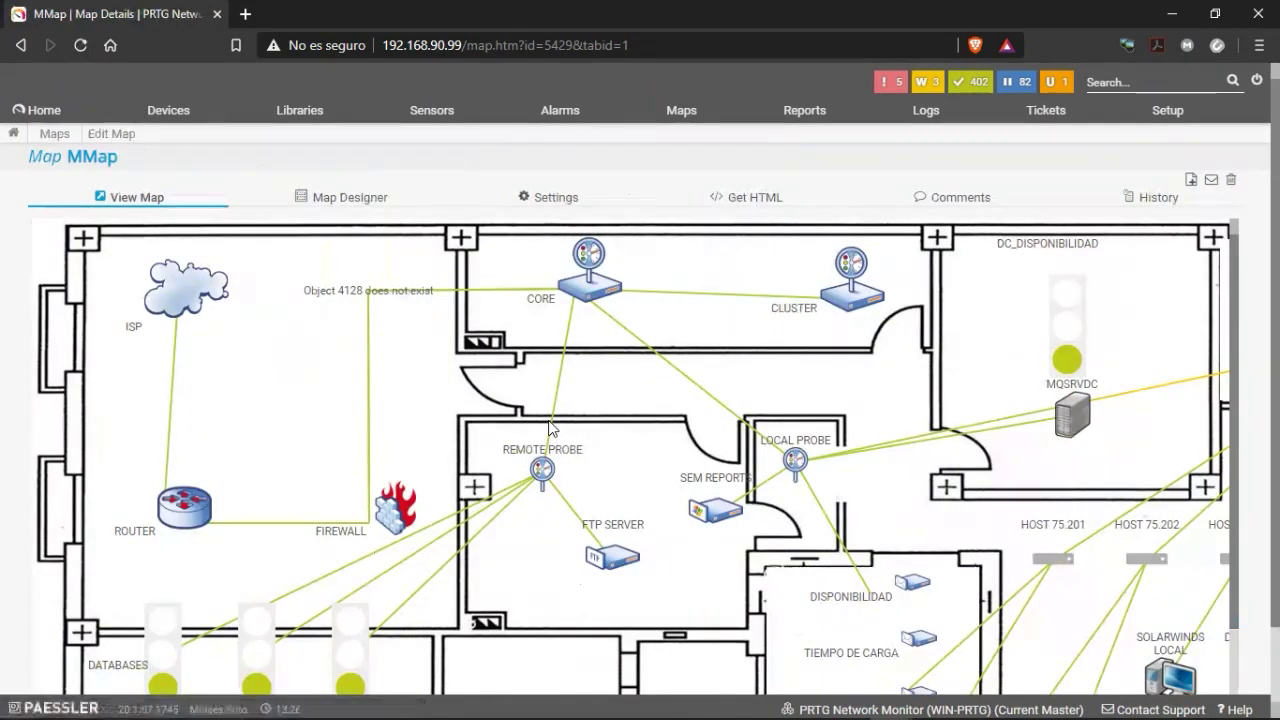
click(688, 116)
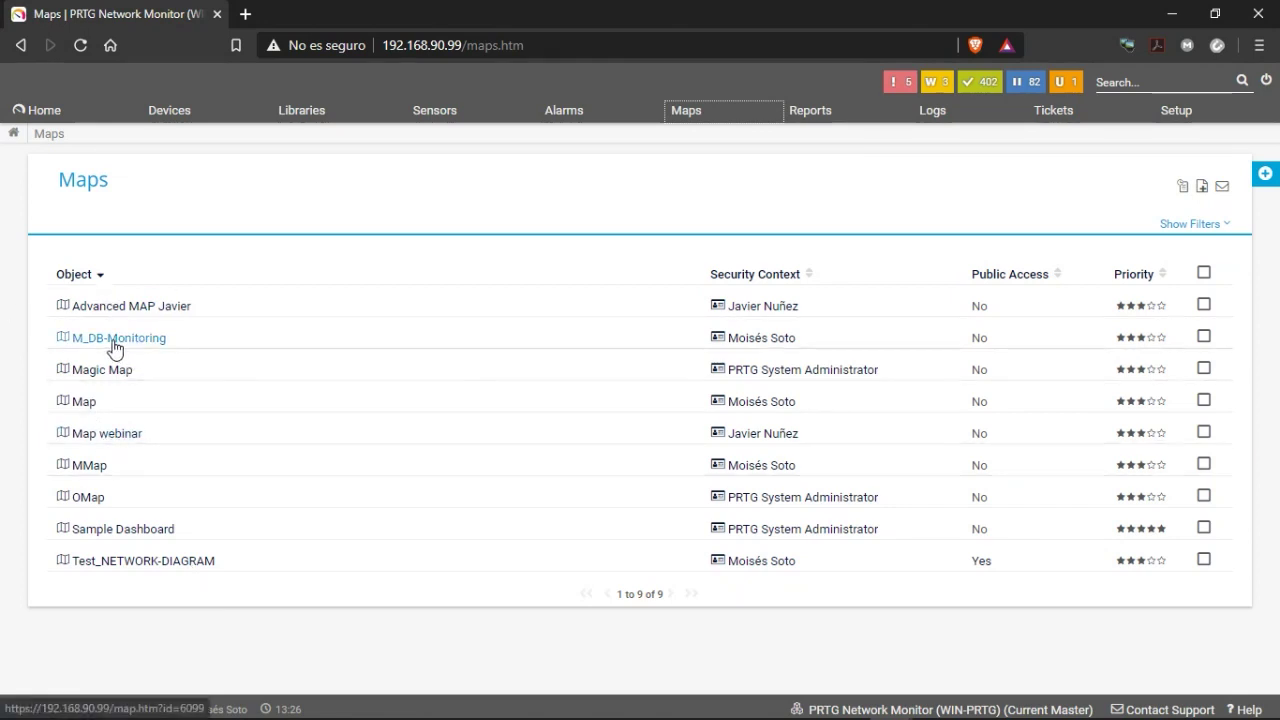
click(114, 343)
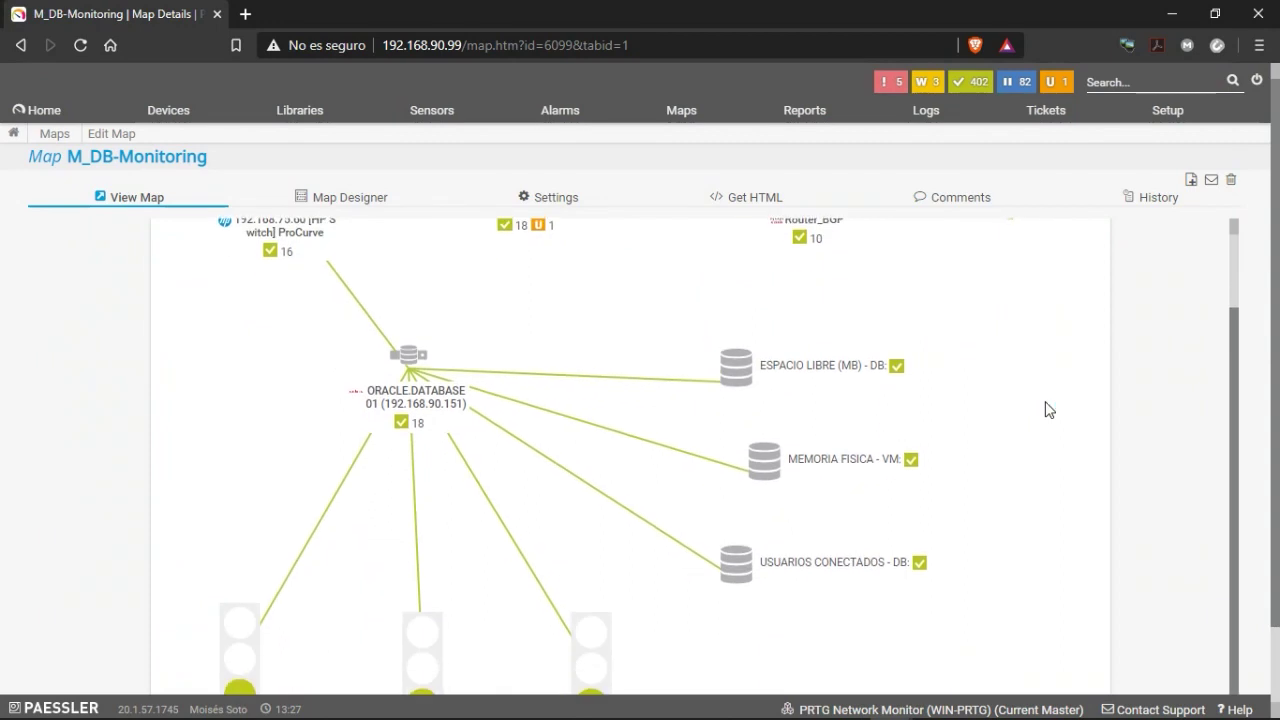
scroll(1046, 402, down, 1)
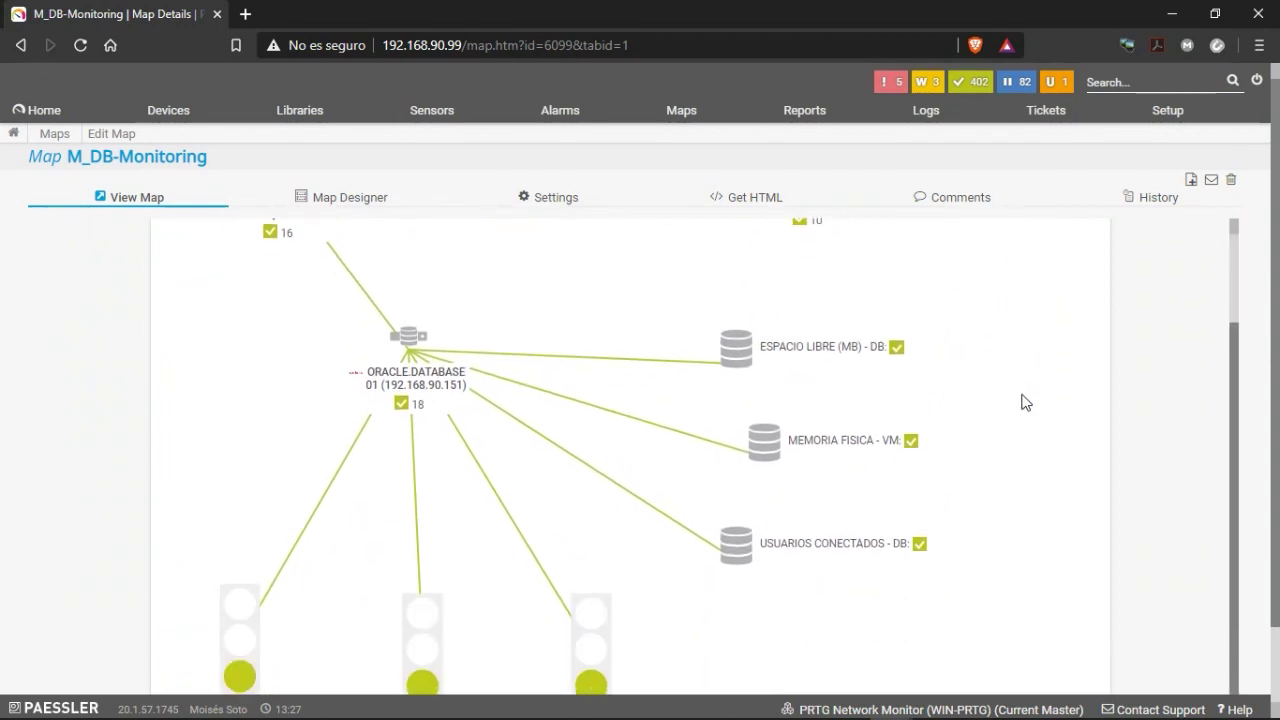
scroll(1057, 414, down, 1)
scroll(1060, 415, up, 1)
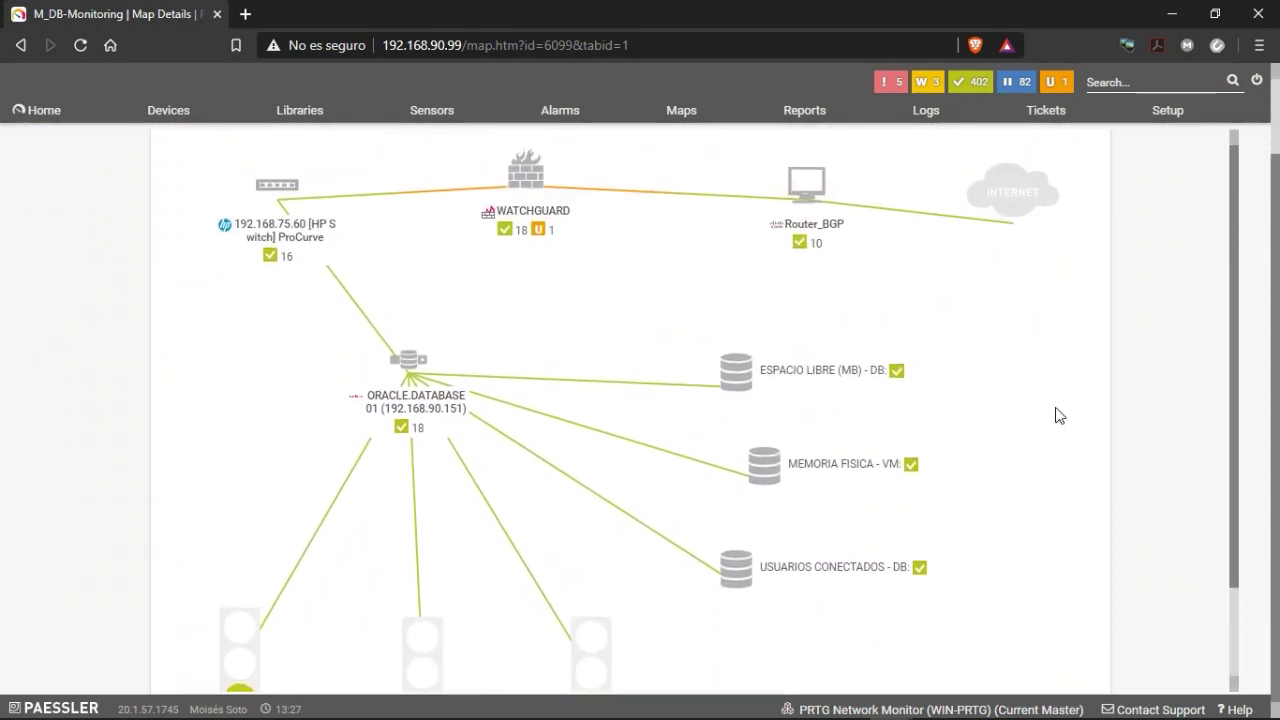
scroll(1060, 415, down, 1)
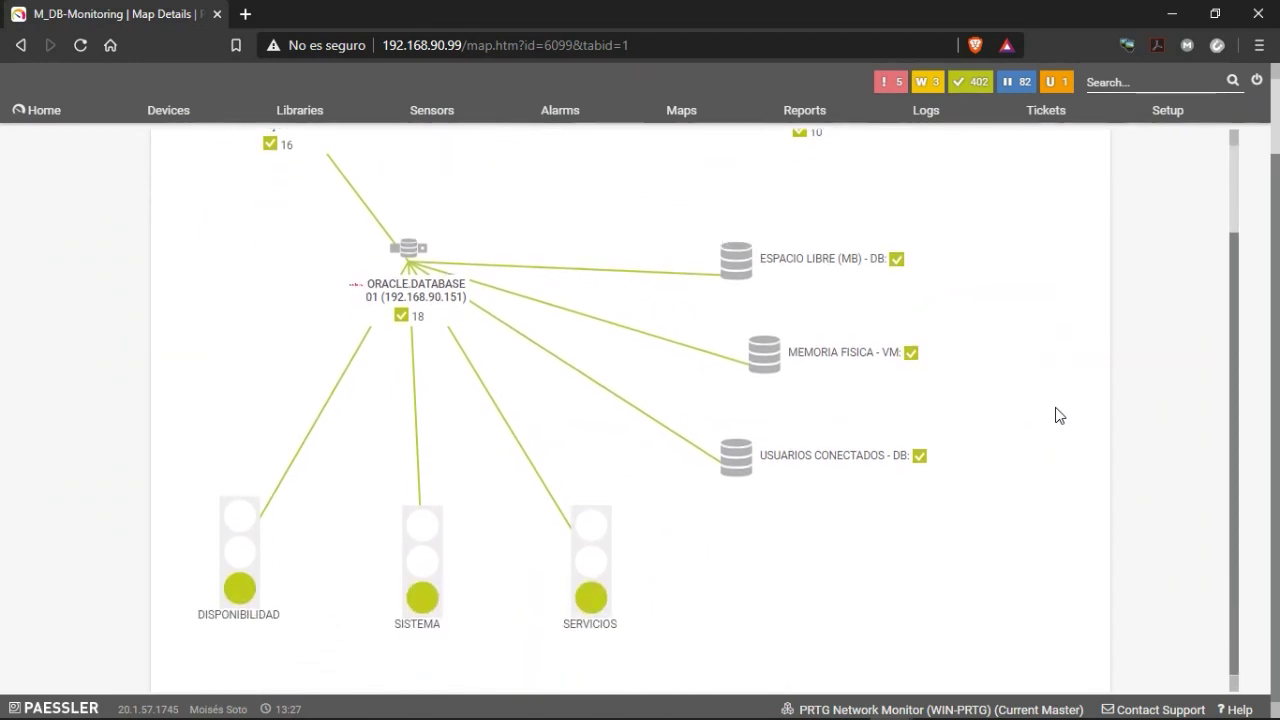
scroll(1060, 415, up, 1)
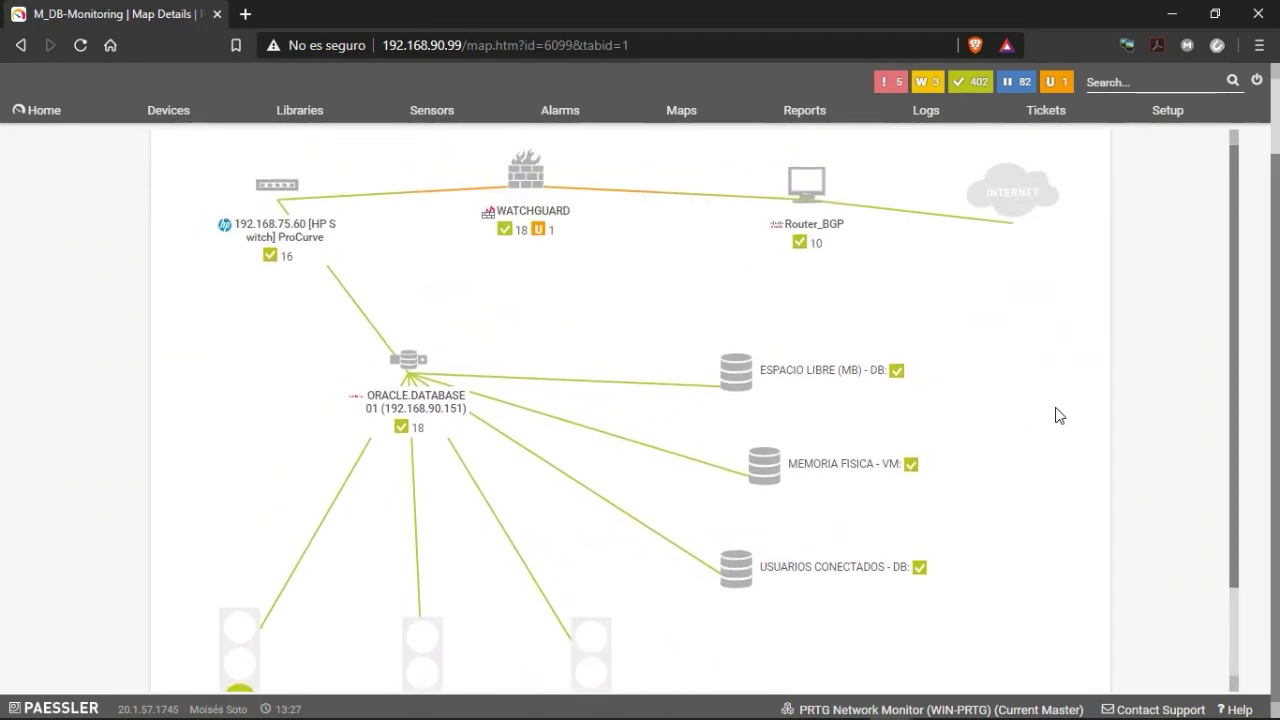
scroll(1046, 390, down, 1)
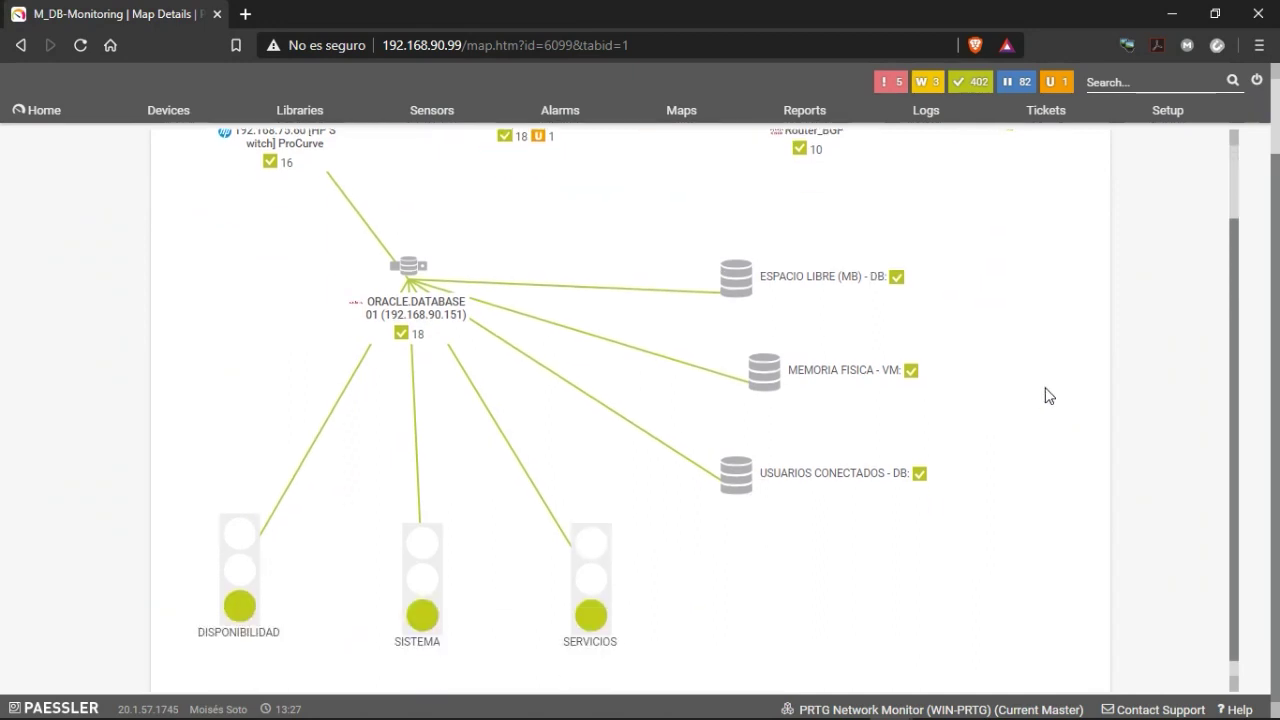
scroll(1023, 471, up, 3)
scroll(1029, 473, down, 1)
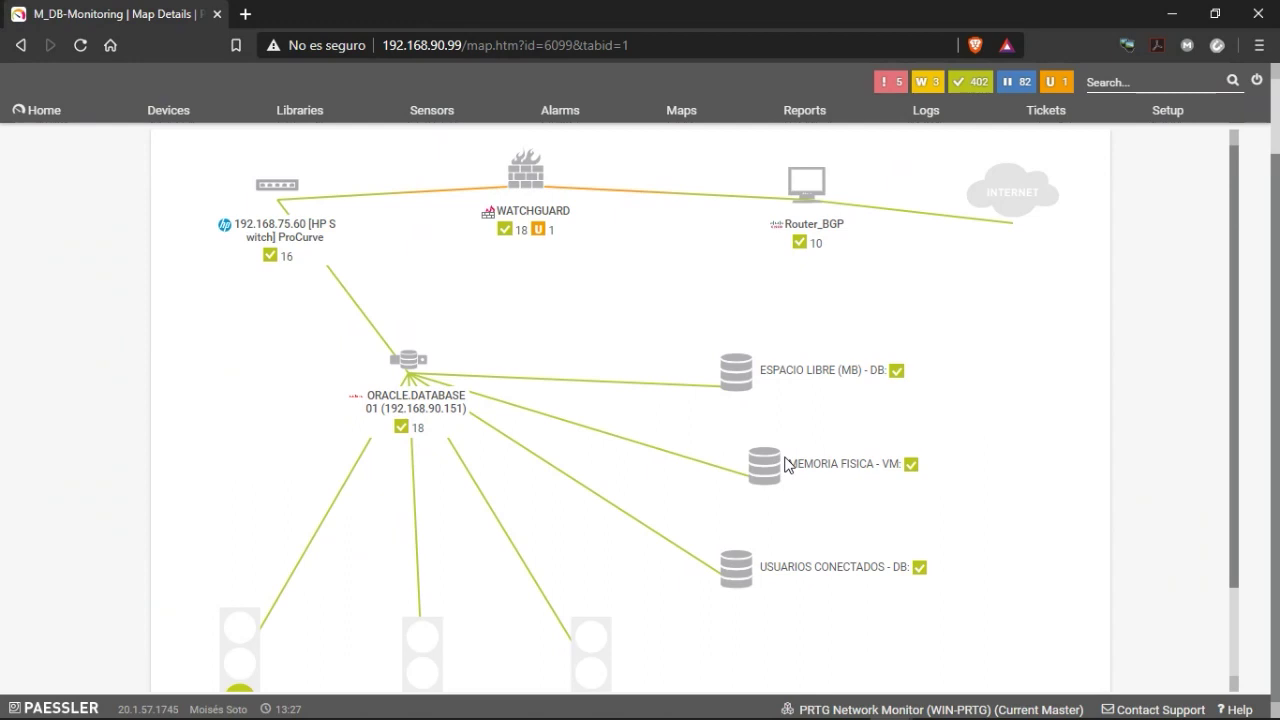
scroll(825, 510, down, 2)
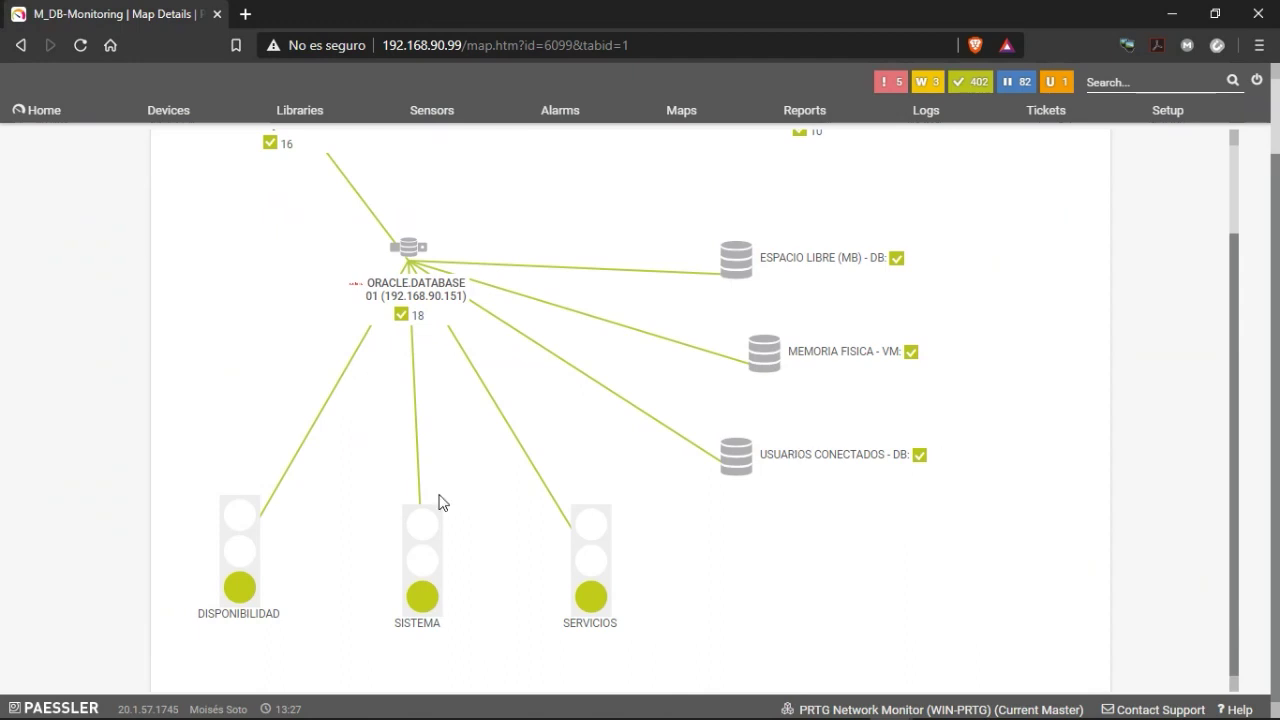
scroll(268, 446, up, 2)
scroll(260, 420, down, 2)
scroll(560, 430, up, 2)
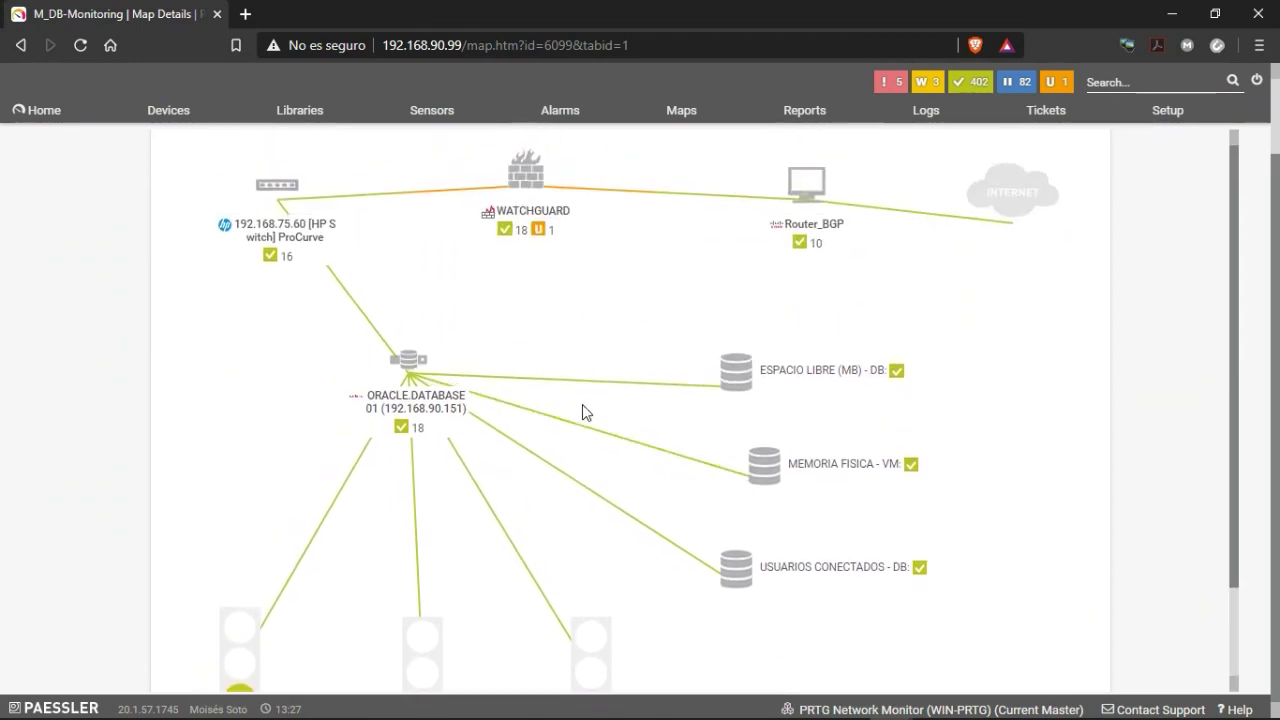
scroll(700, 560, down, 2)
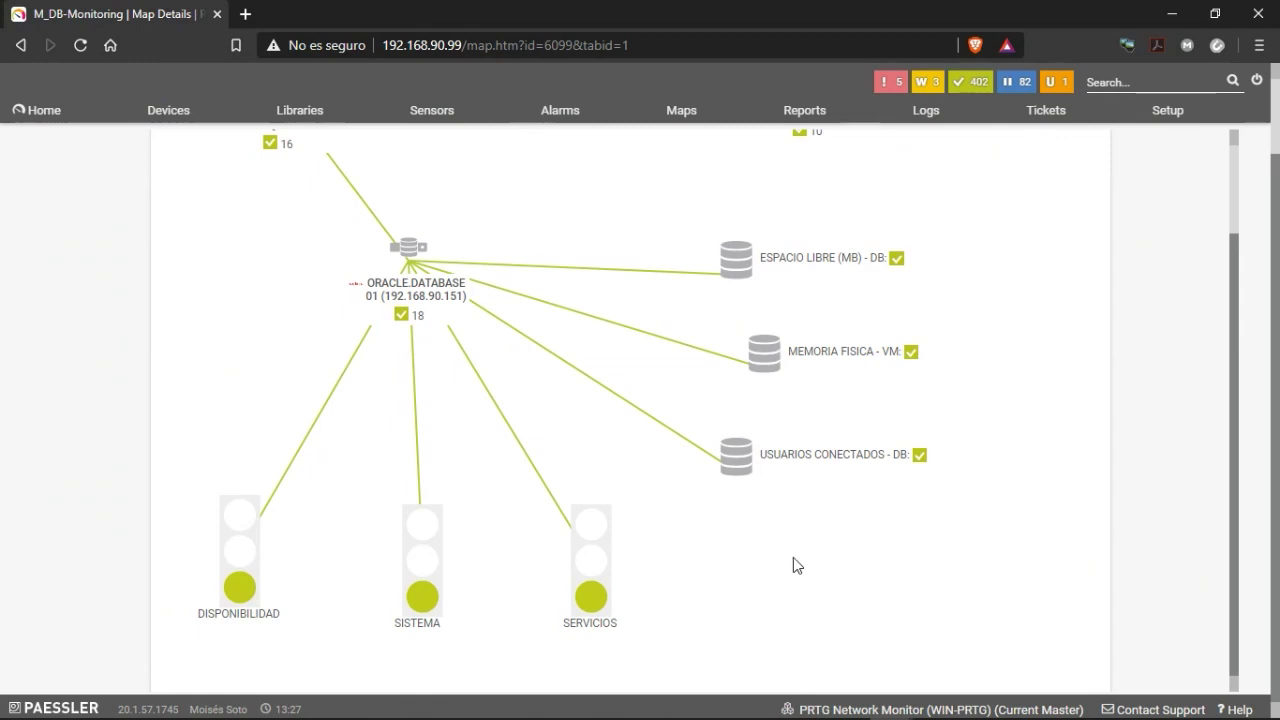
scroll(709, 370, up, 2)
scroll(706, 497, down, 1)
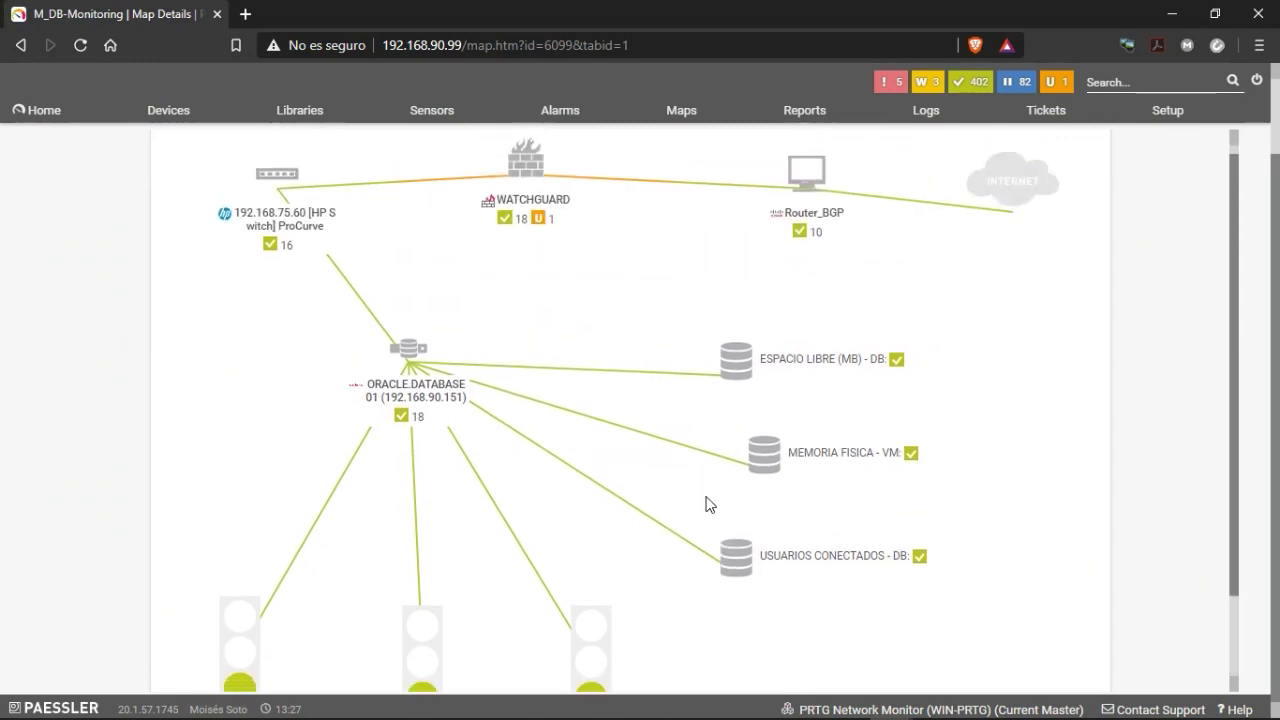
scroll(706, 503, down, 1)
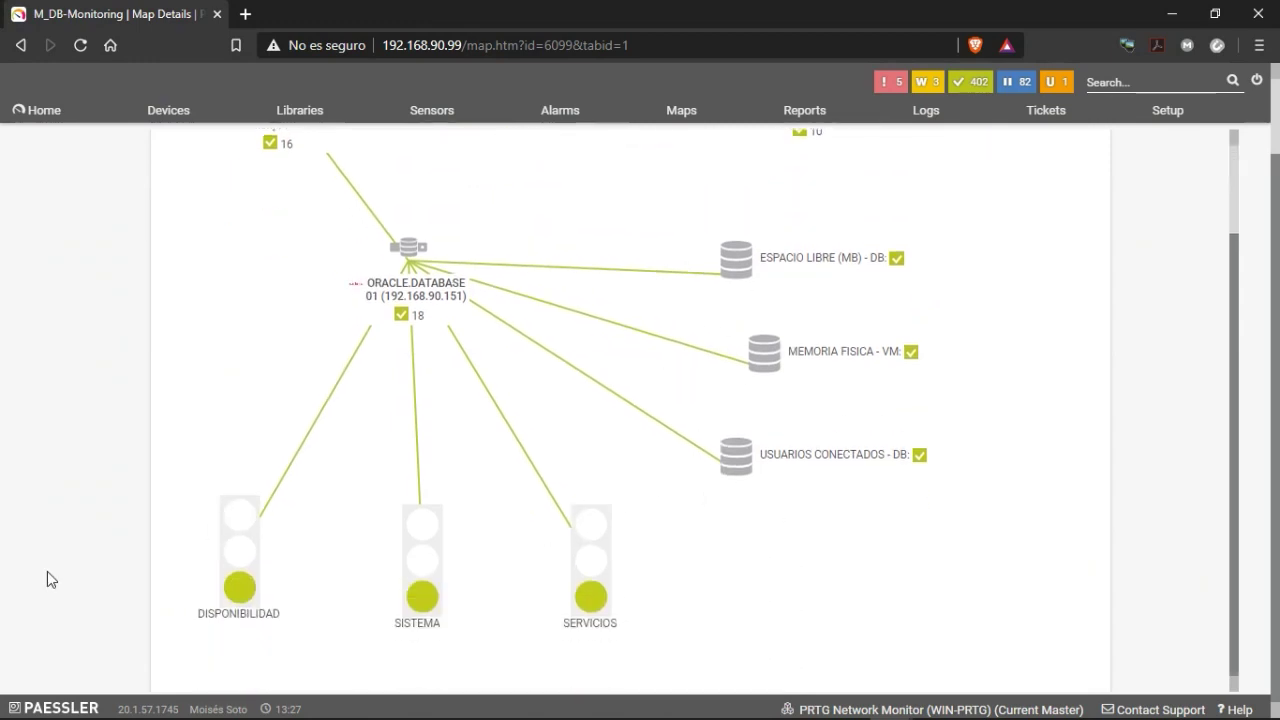
click(240, 559)
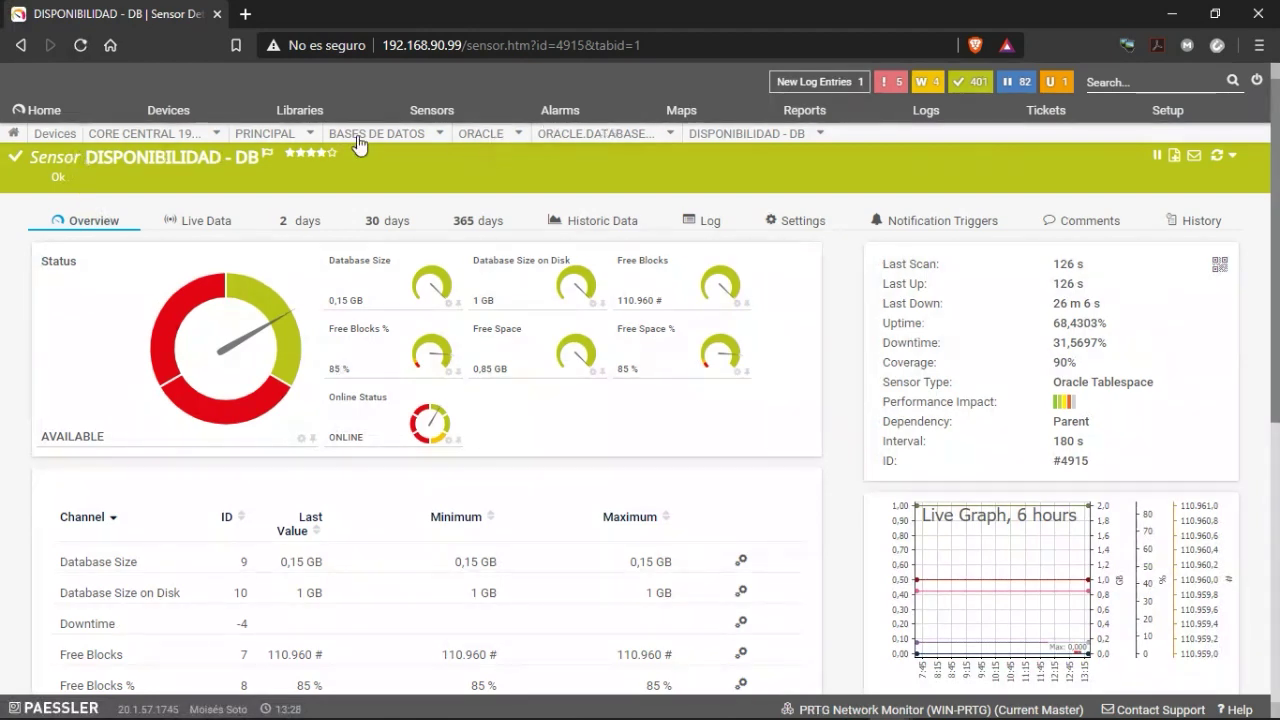
click(667, 135)
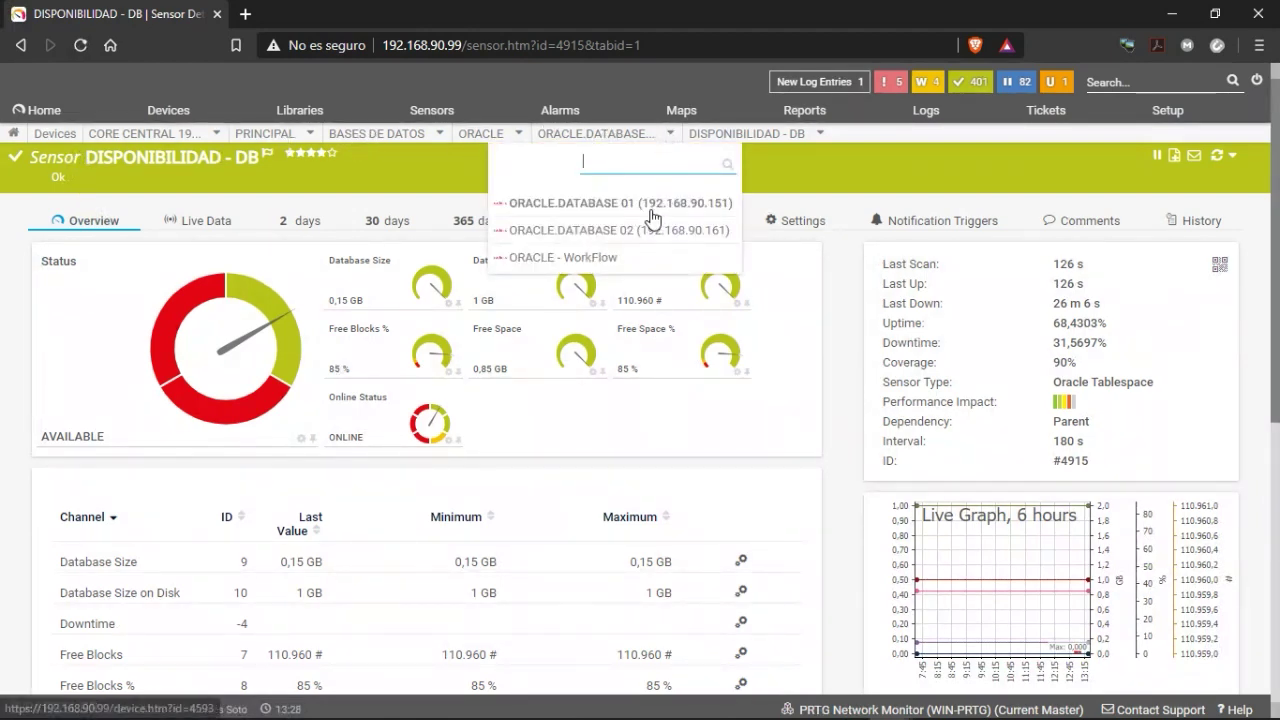
scroll(286, 449, down, 2)
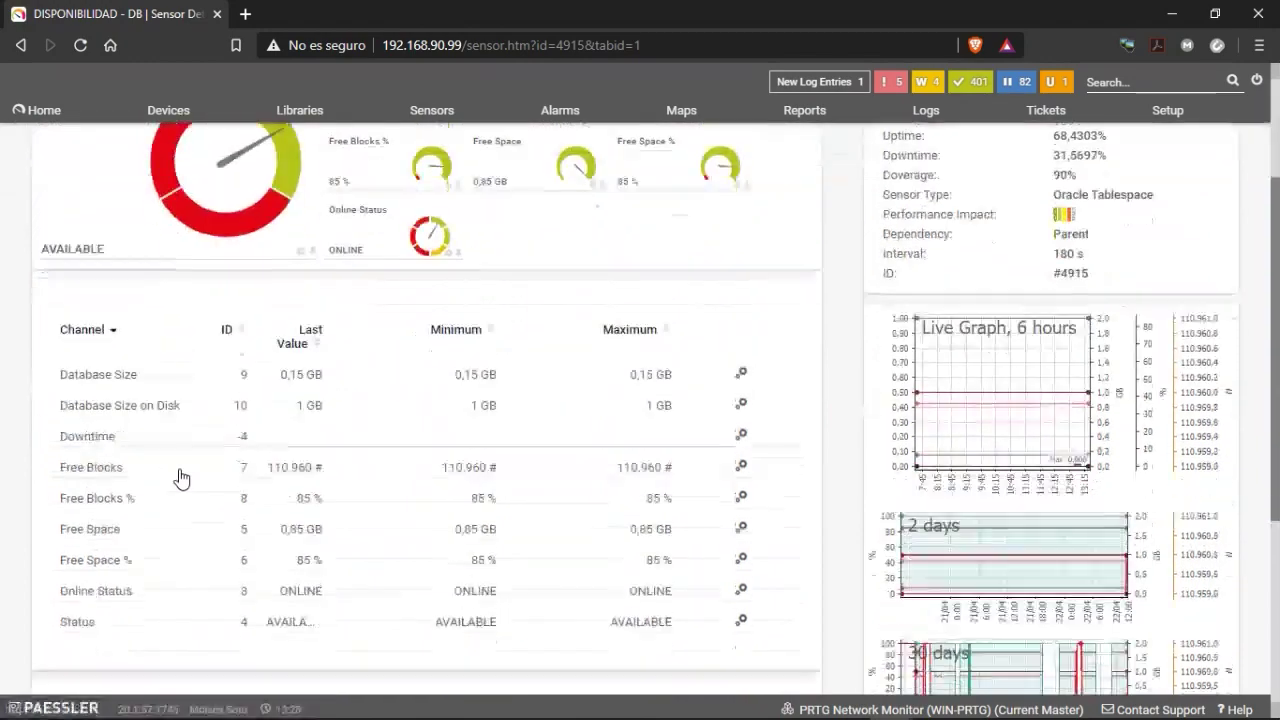
scroll(380, 497, down, 3)
scroll(370, 560, up, 5)
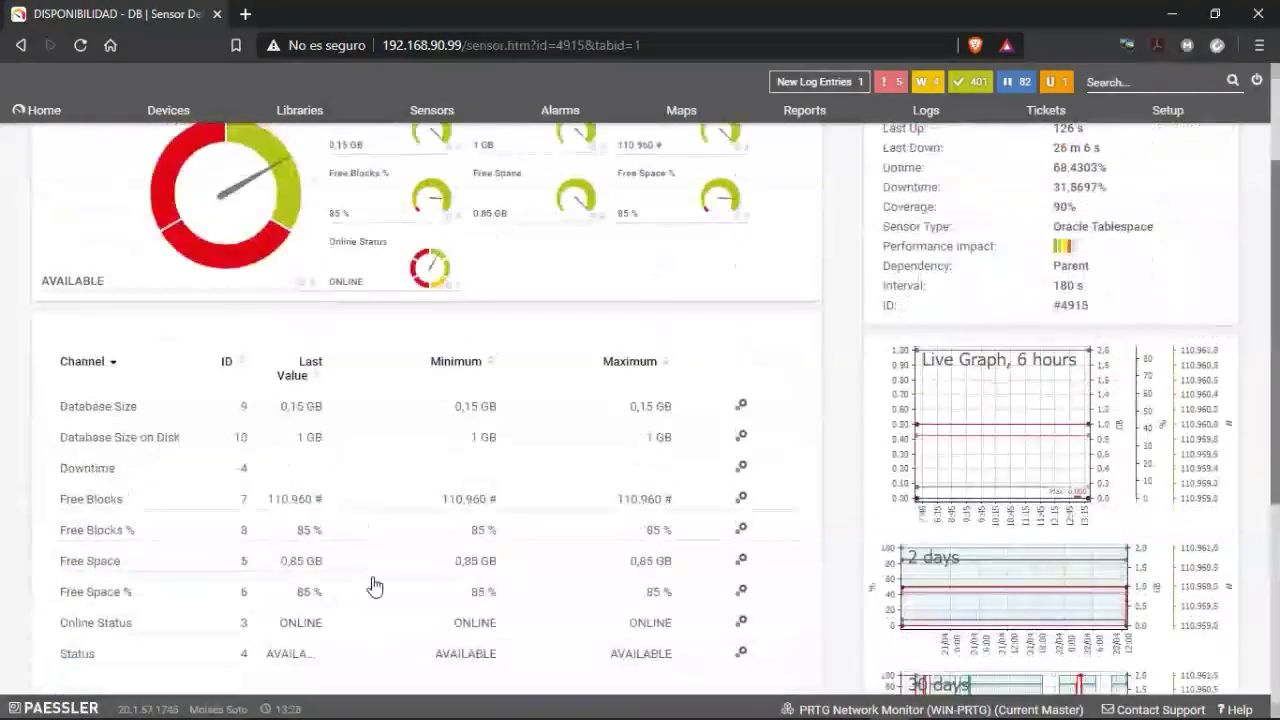
click(22, 46)
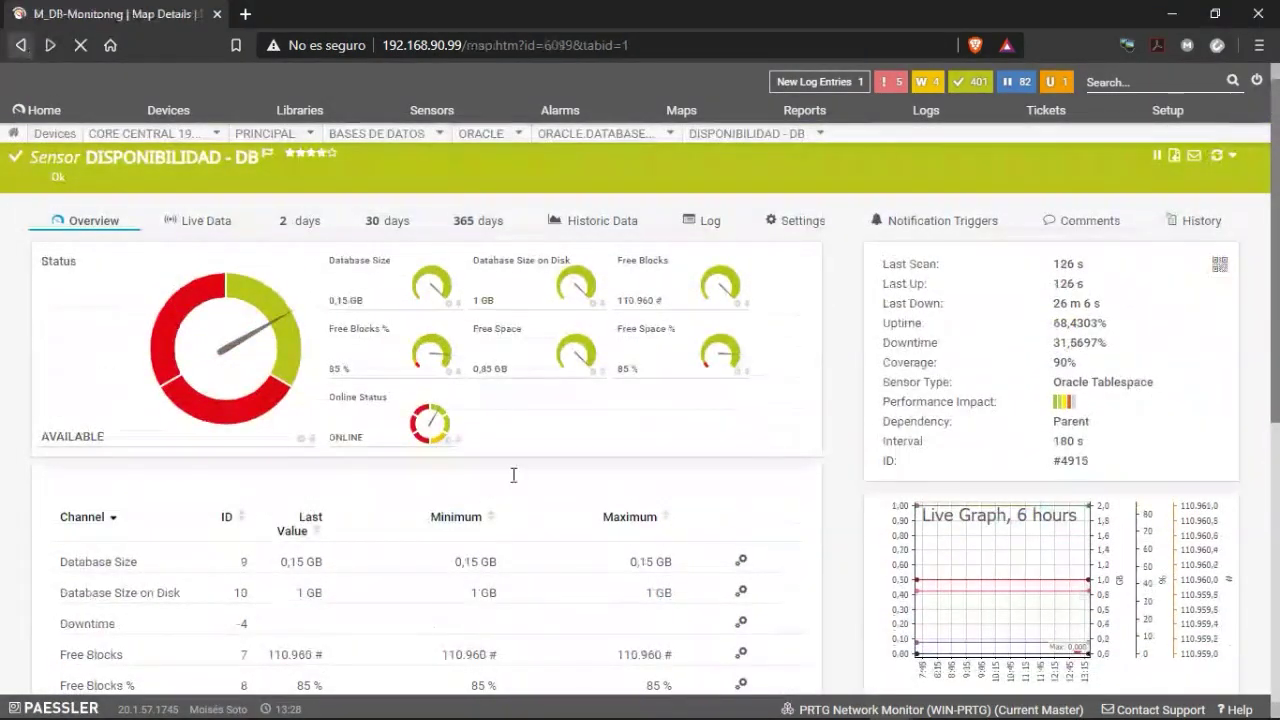
scroll(480, 483, down, 3)
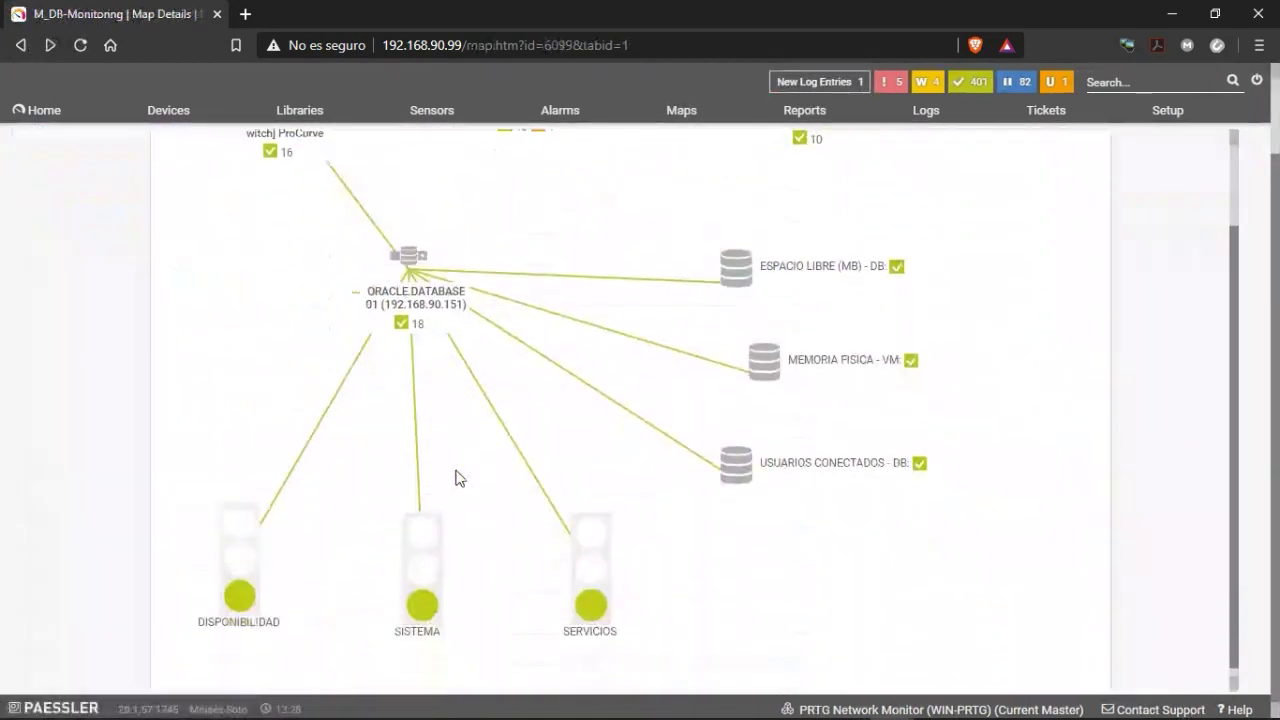
click(431, 570)
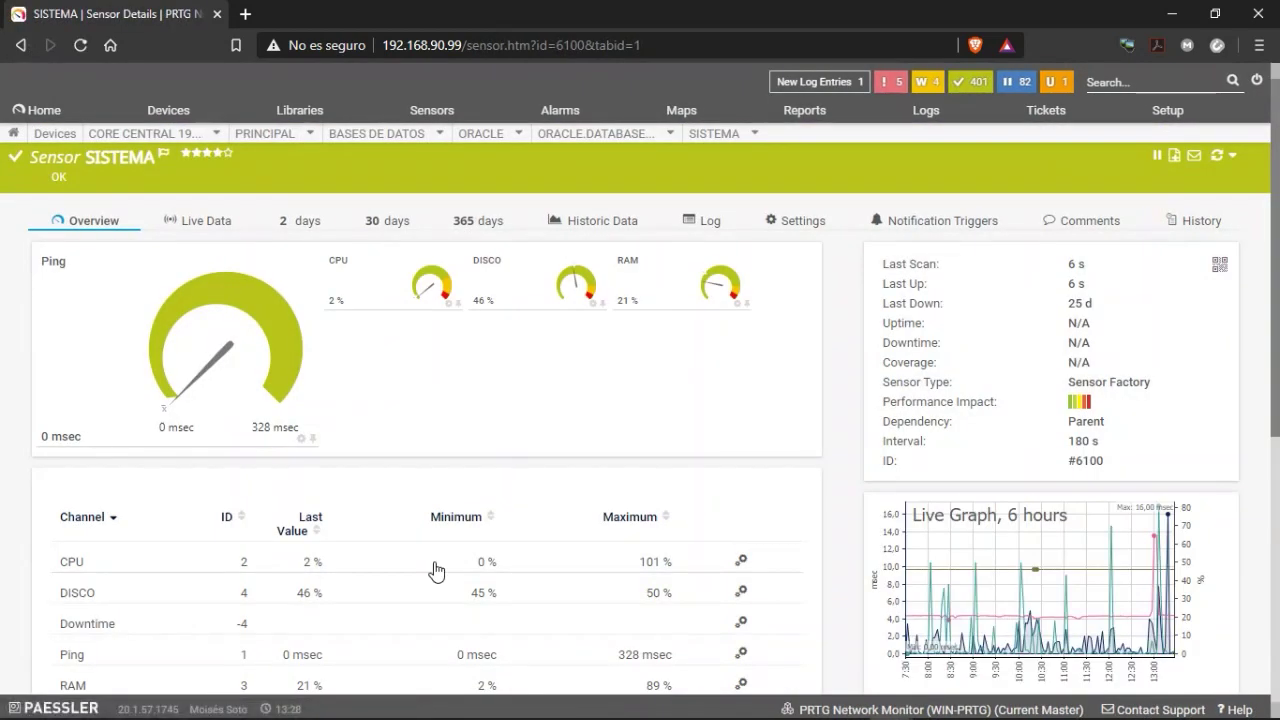
scroll(434, 565, down, 1)
scroll(432, 515, up, 1)
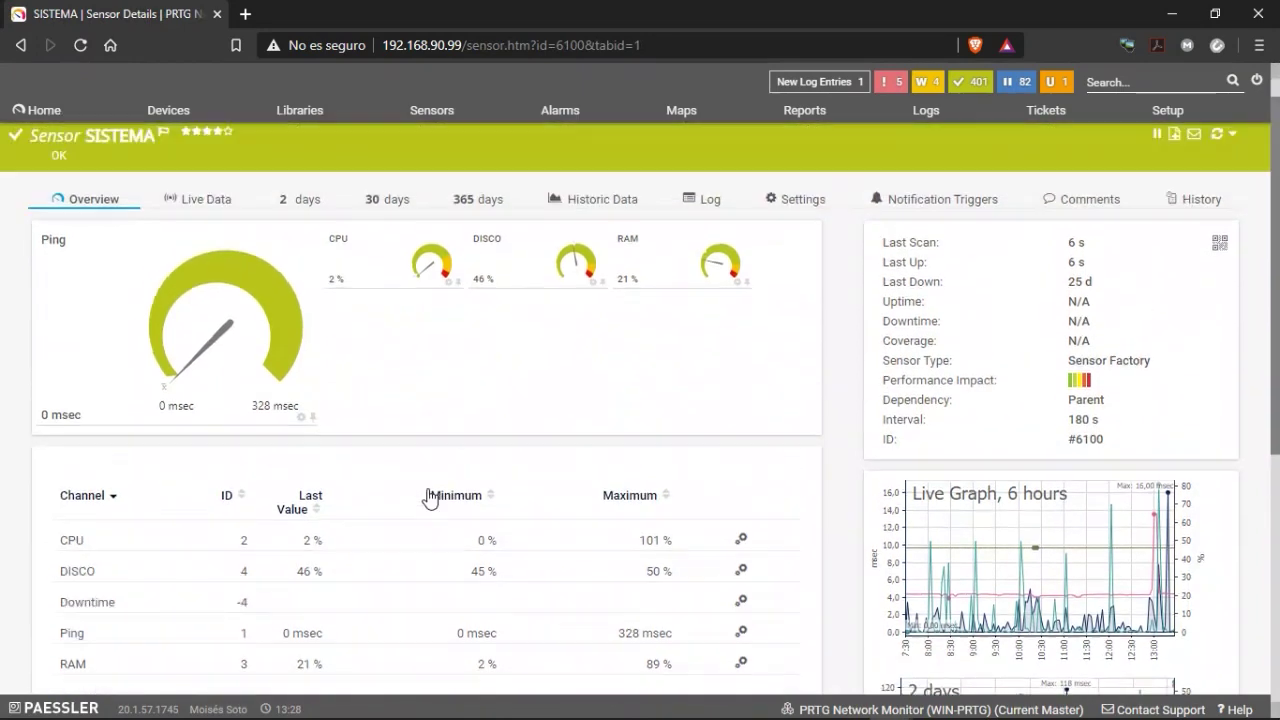
scroll(366, 409, down, 2)
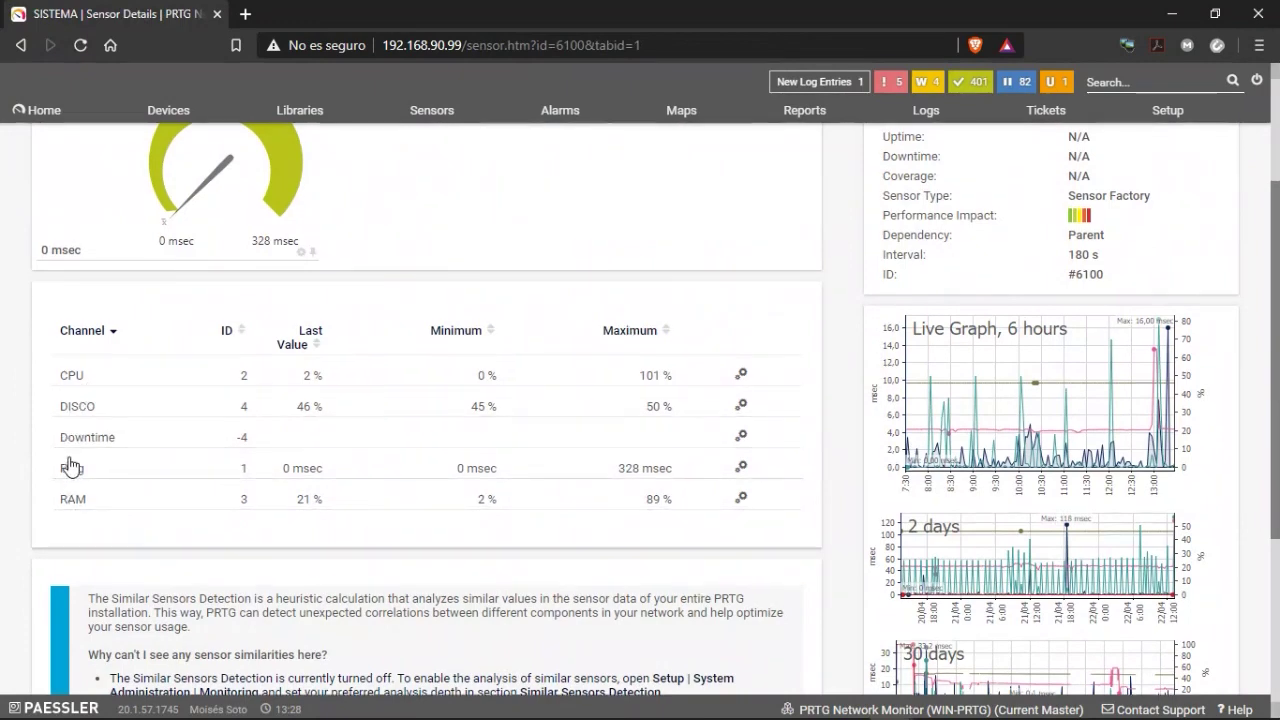
scroll(70, 467, up, 1)
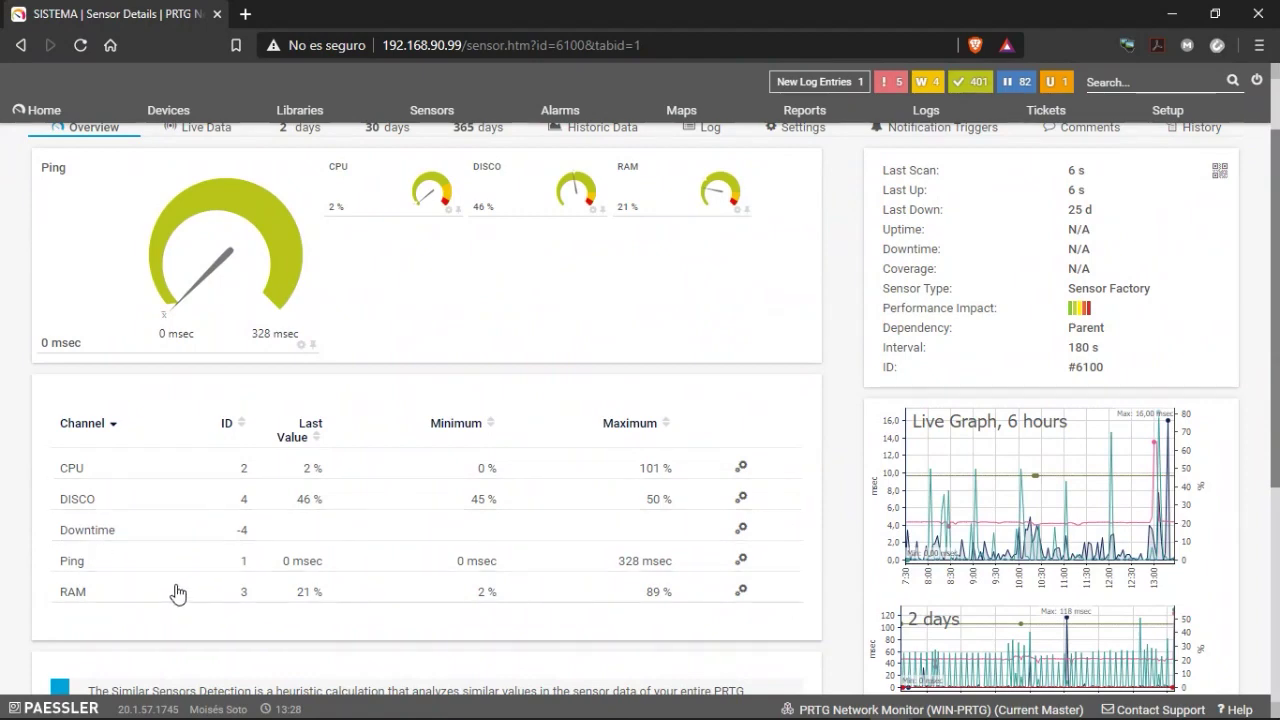
scroll(178, 594, down, 1)
scroll(211, 572, up, 2)
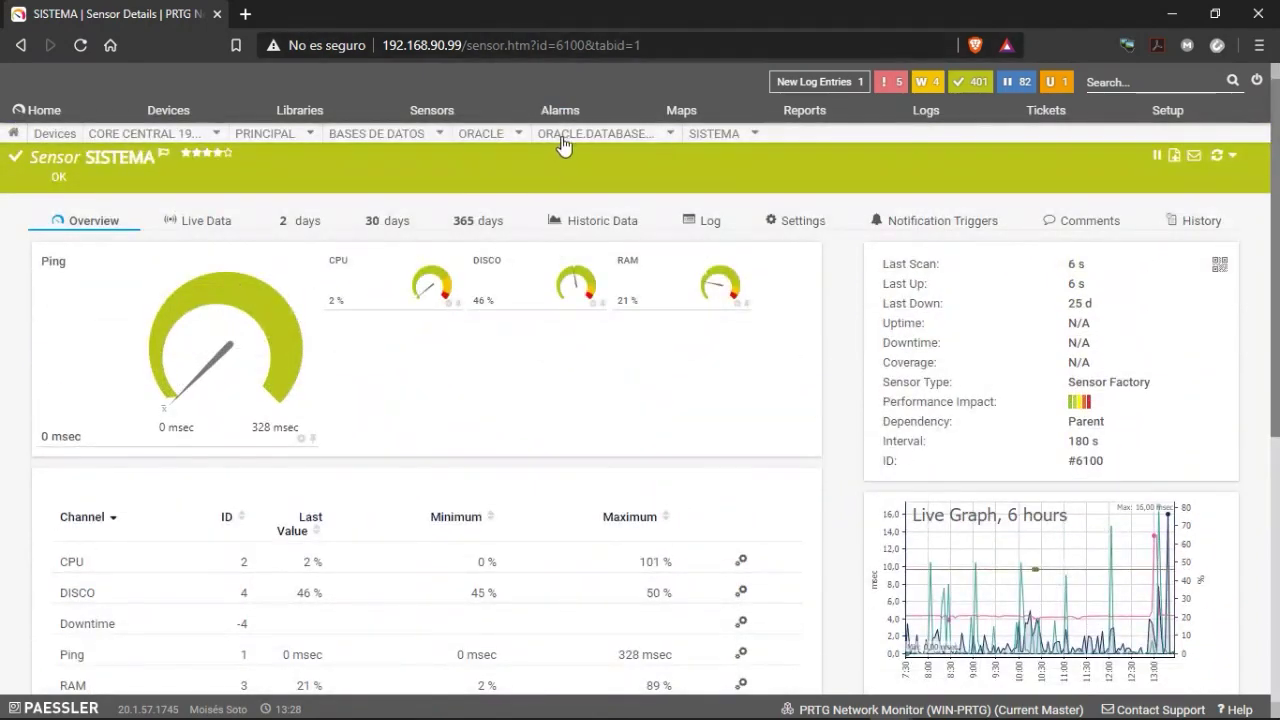
mouse_move(711, 140)
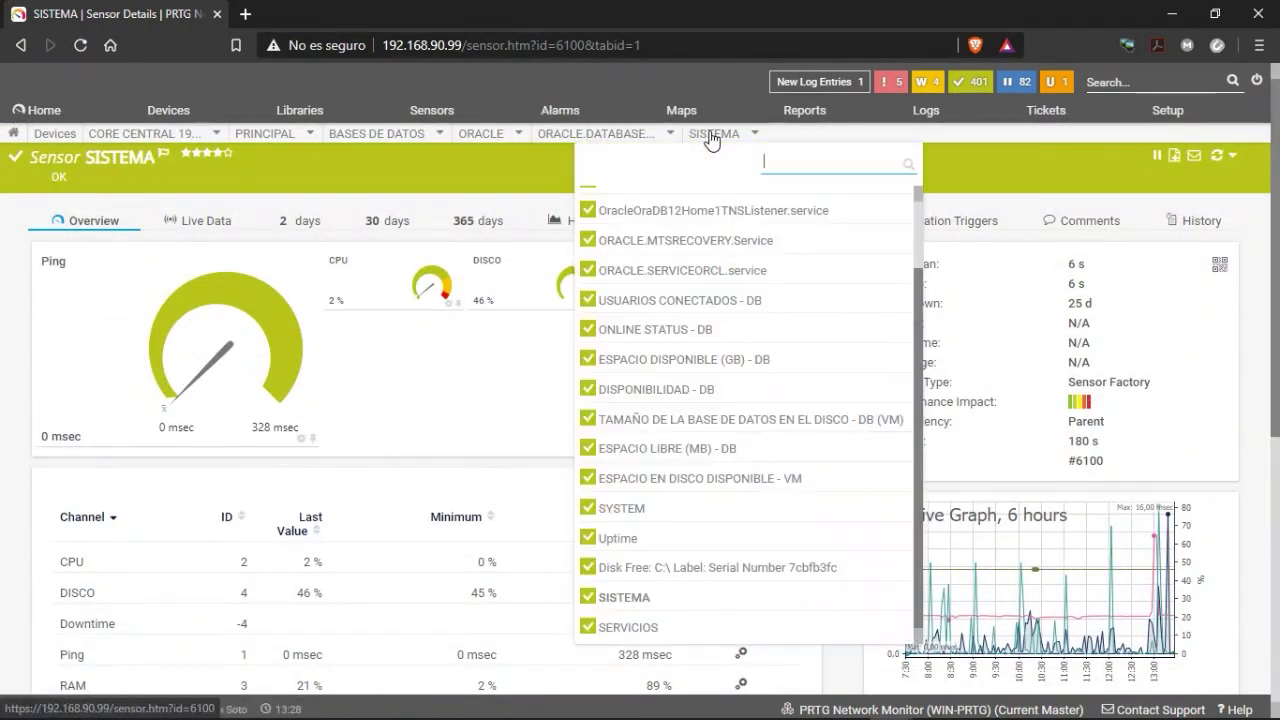
click(21, 45)
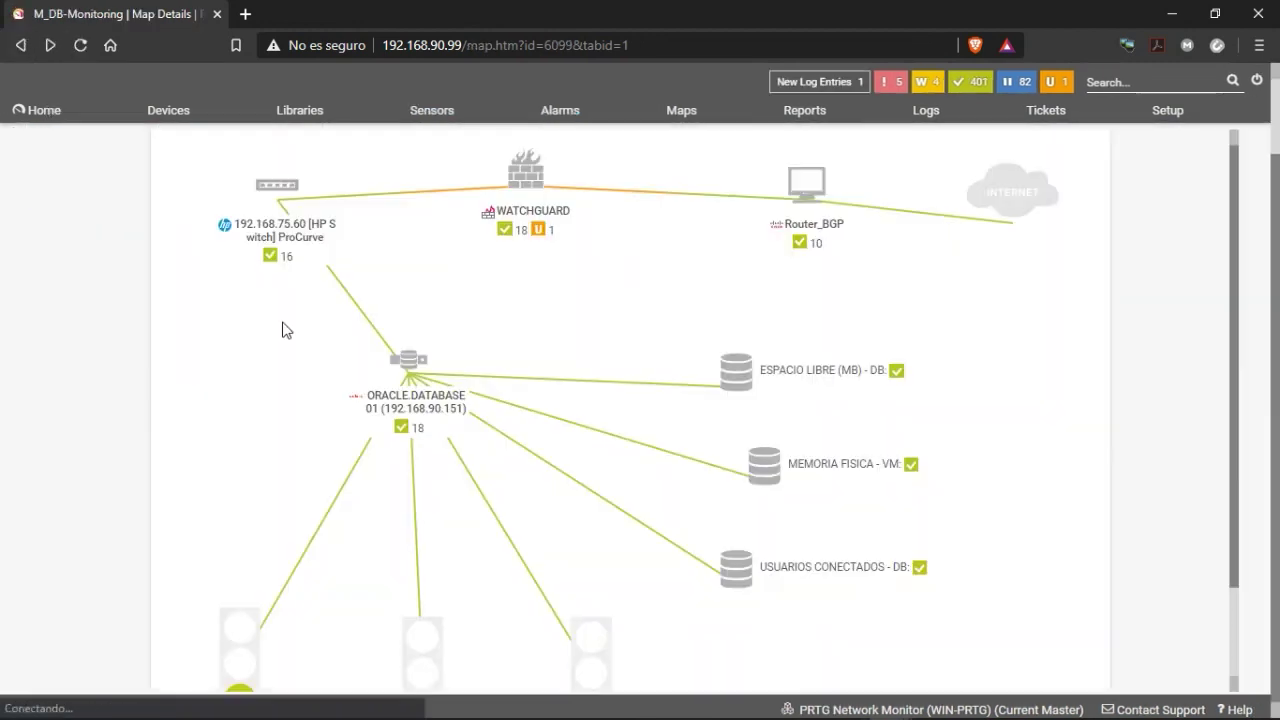
click(595, 592)
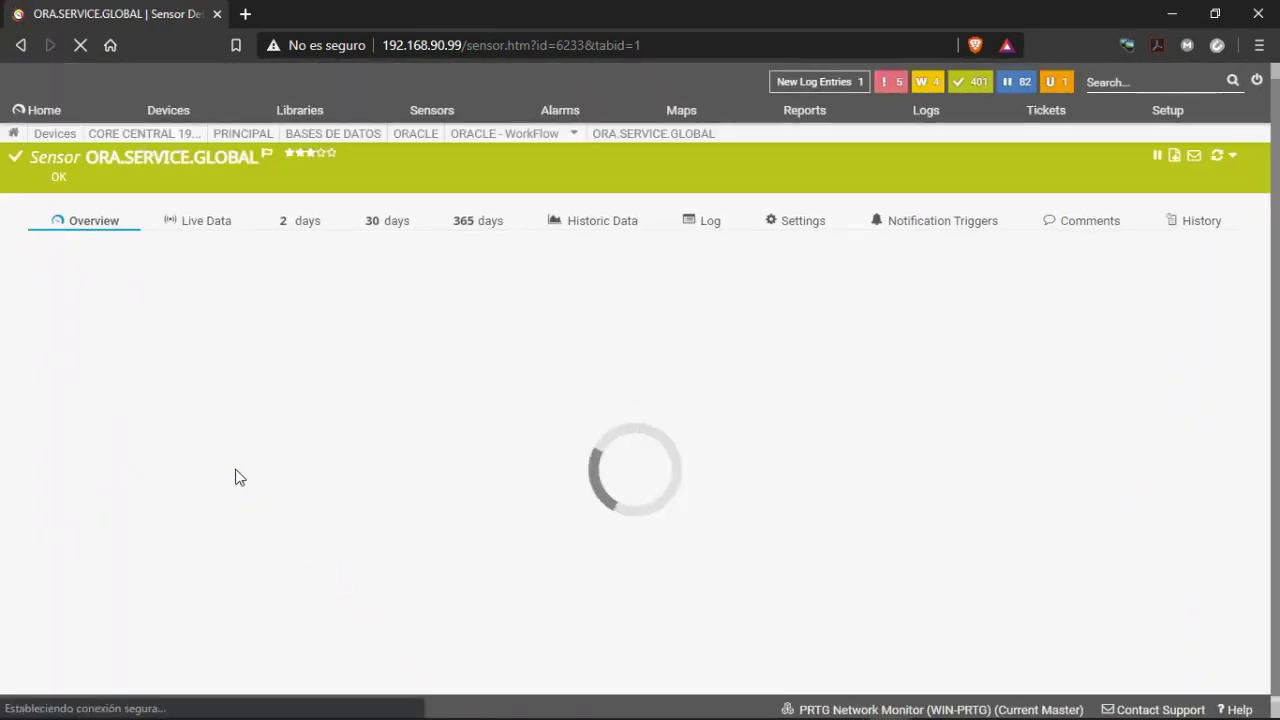
scroll(340, 470, down, 5)
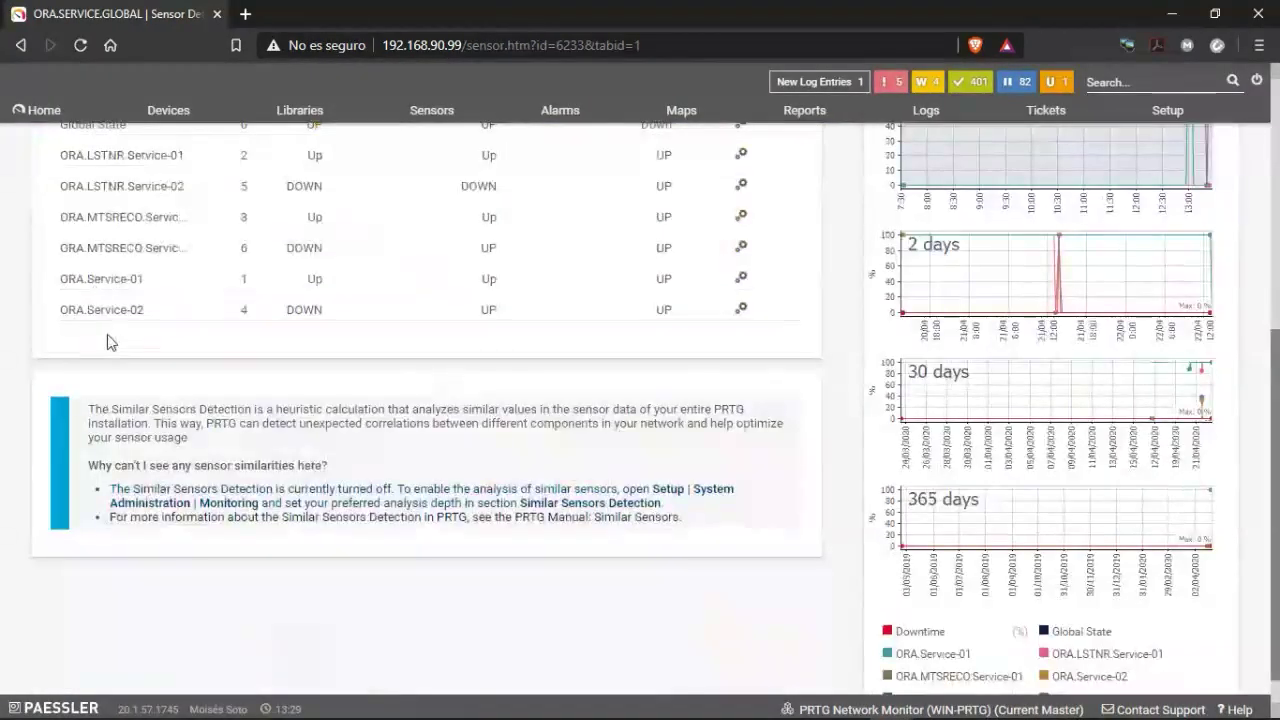
scroll(110, 342, up, 2)
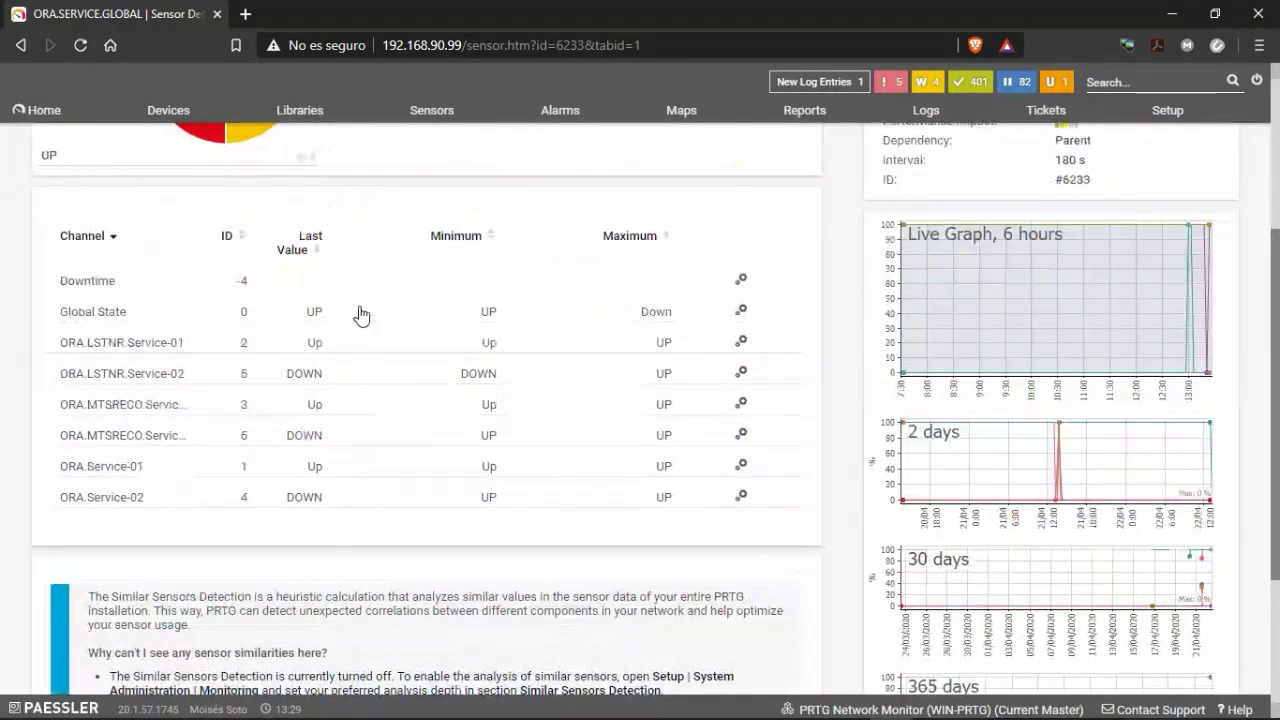
scroll(214, 351, up, 3)
scroll(205, 358, down, 3)
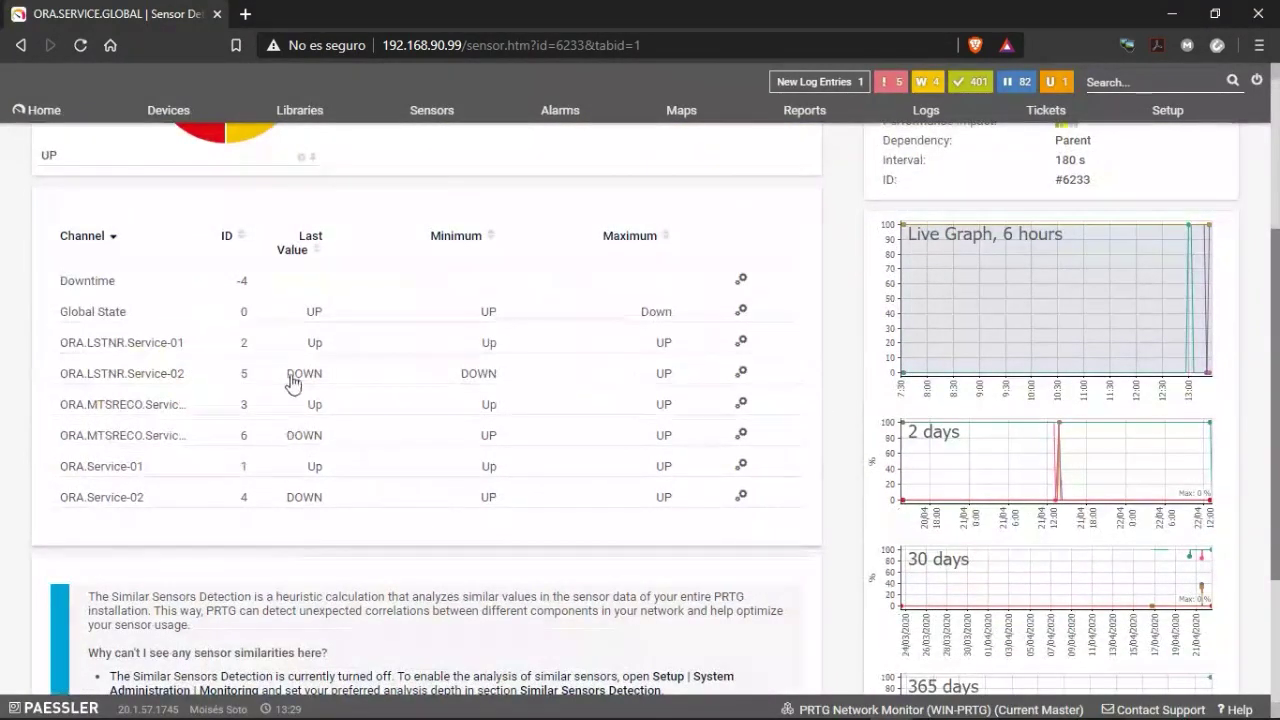
scroll(329, 534, up, 1)
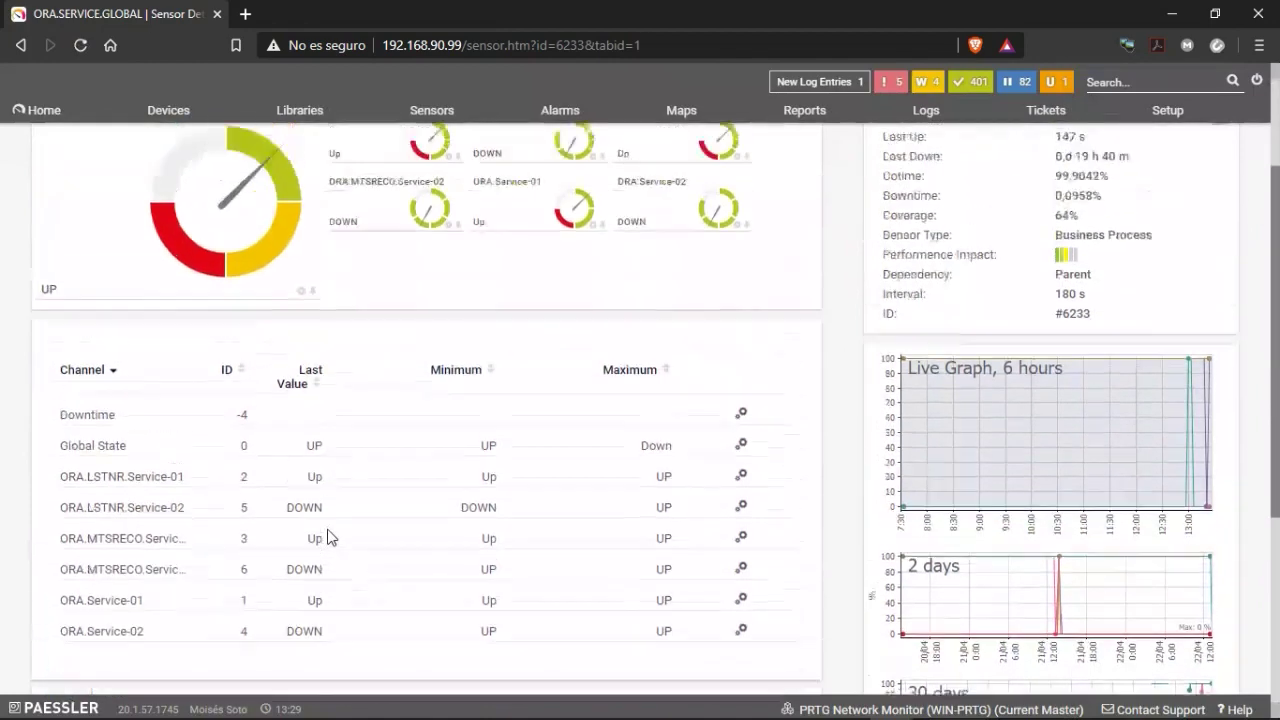
scroll(329, 537, up, 2)
click(22, 45)
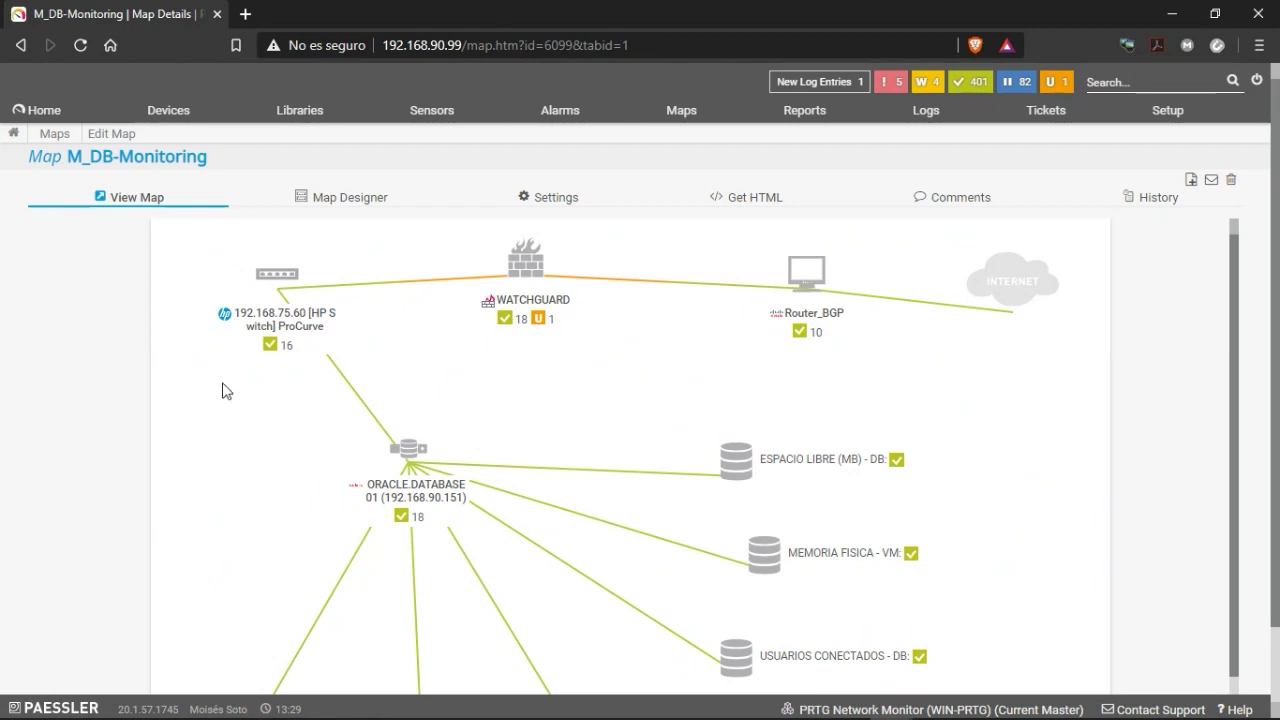
scroll(226, 391, down, 1)
scroll(236, 388, up, 1)
click(540, 203)
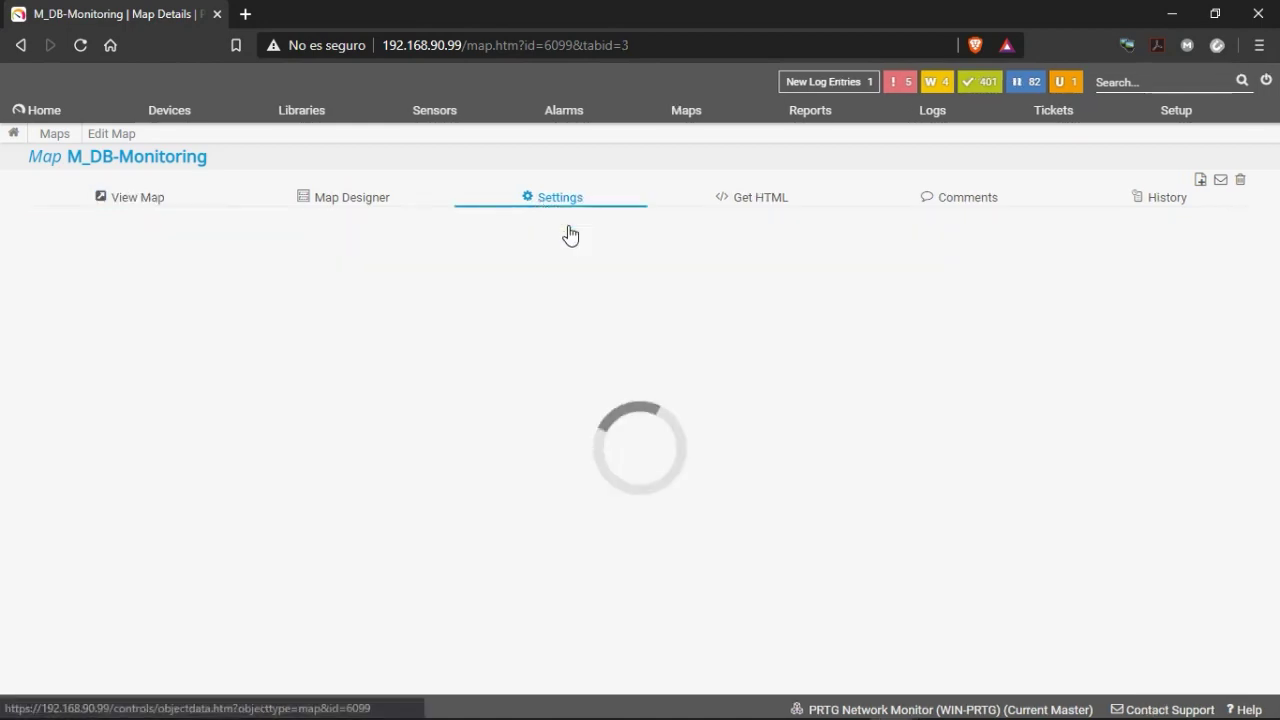
scroll(455, 400, down, 5)
scroll(443, 444, down, 3)
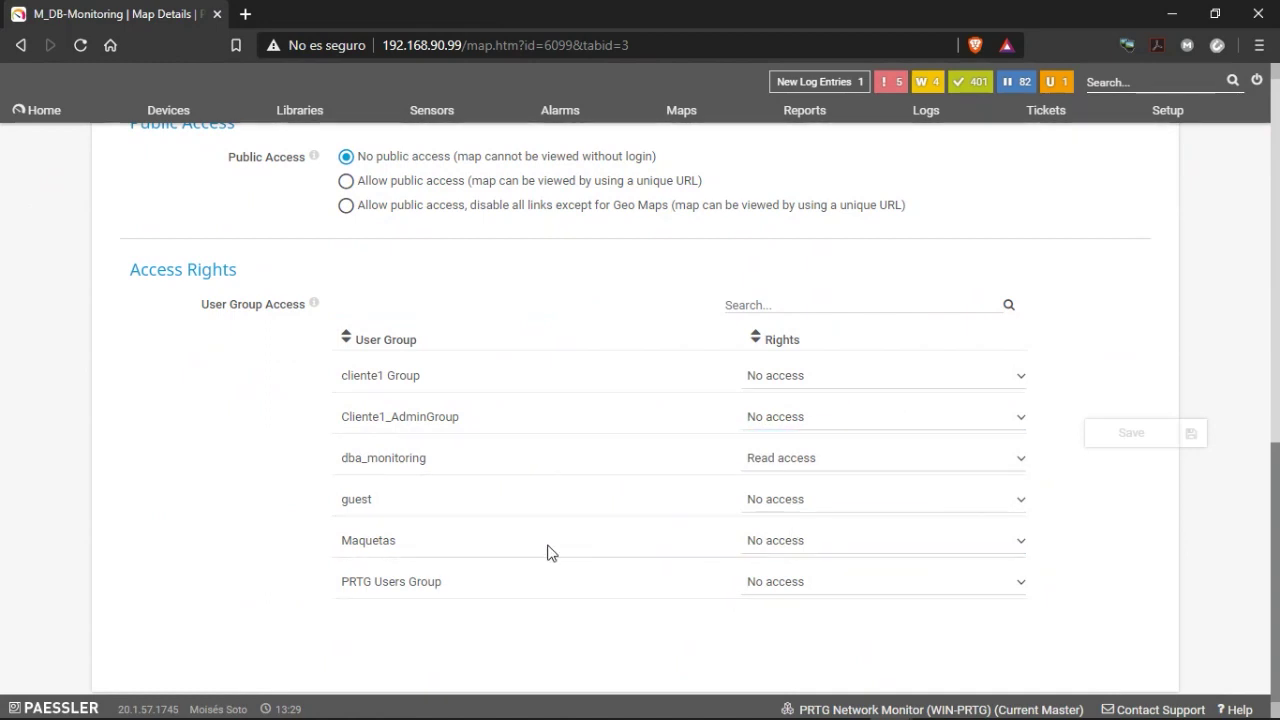
scroll(546, 551, up, 3)
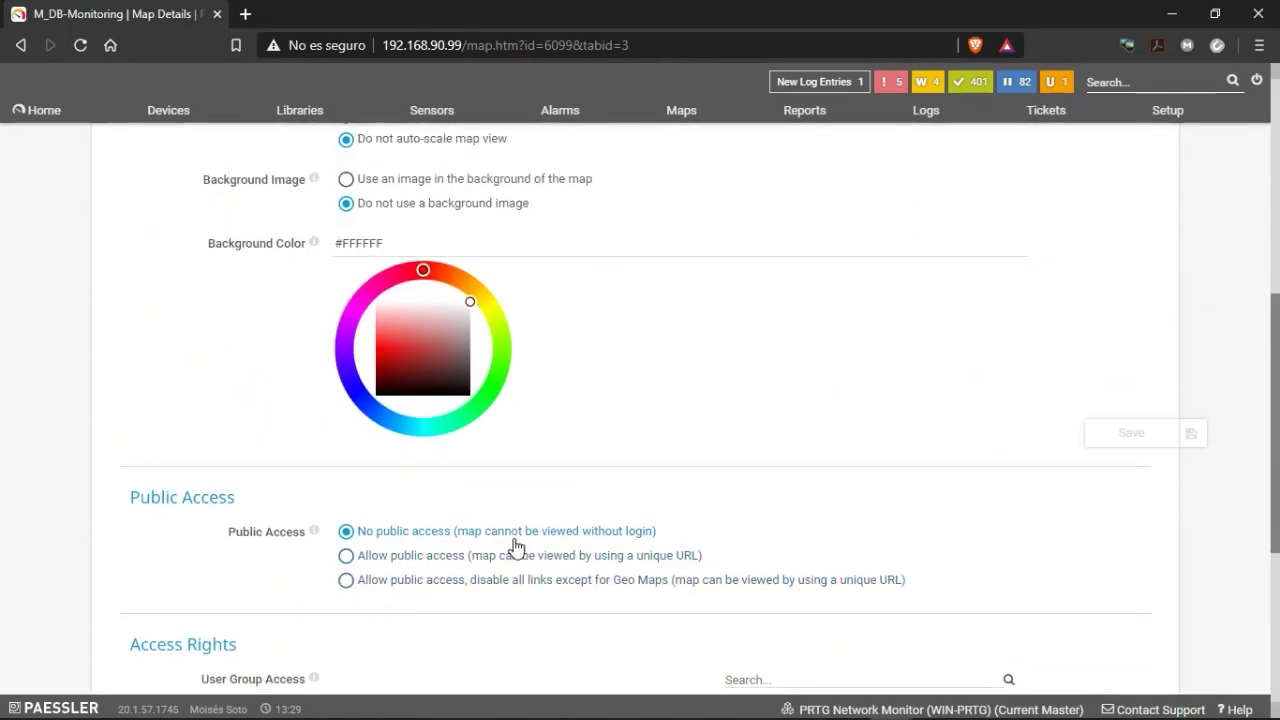
scroll(500, 549, up, 2)
scroll(553, 503, up, 3)
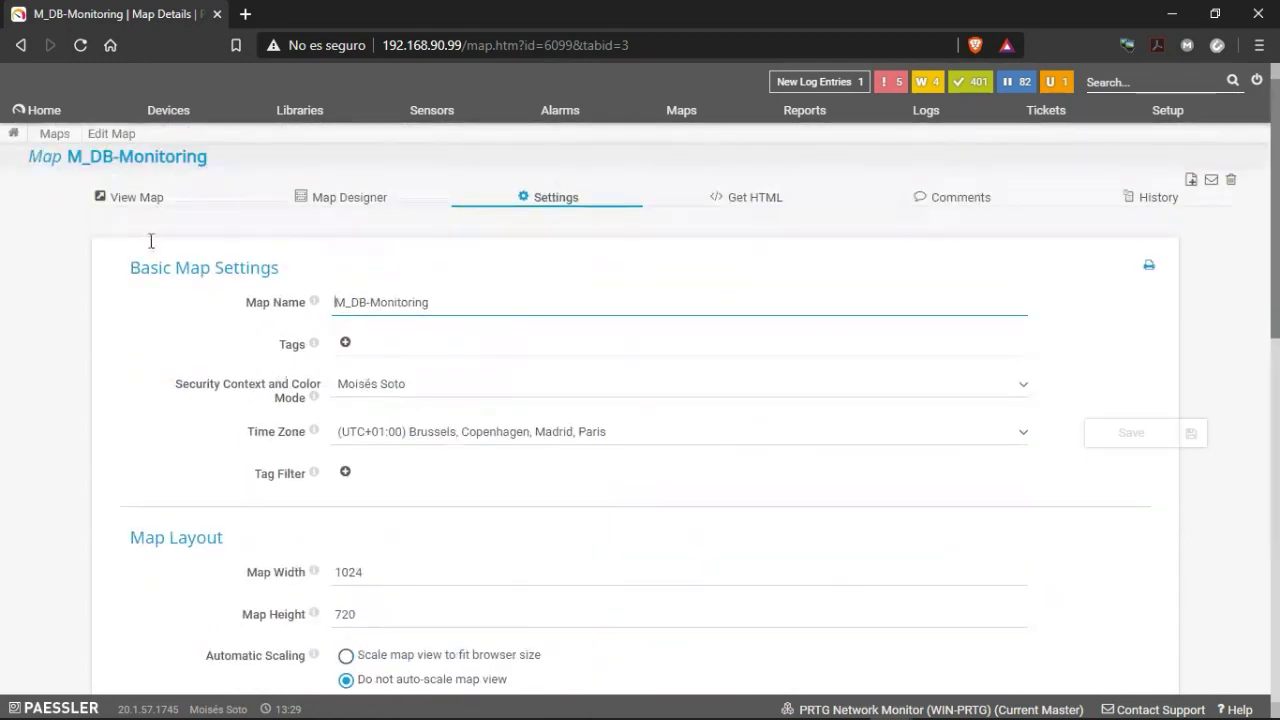
click(130, 202)
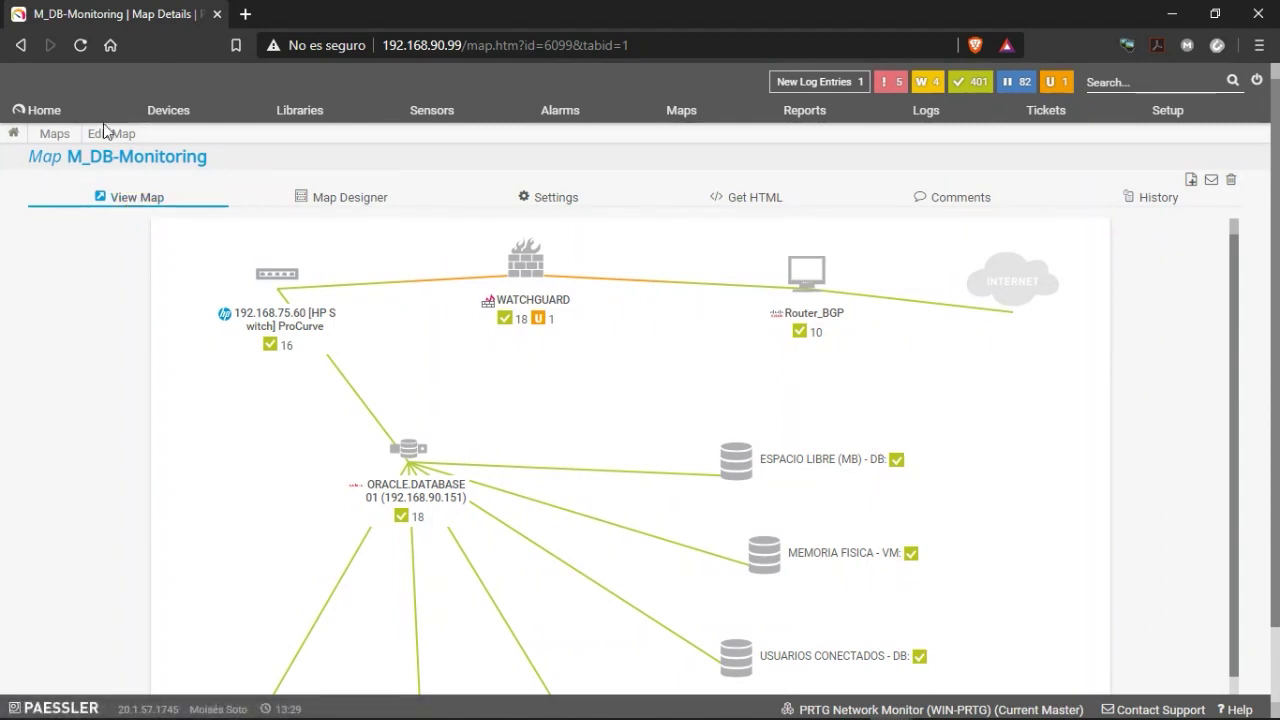
From the homepage, open Devices and scroll the DS_LAN tree from CORE CENTRAL to Sonda Remota 01.
click(42, 110)
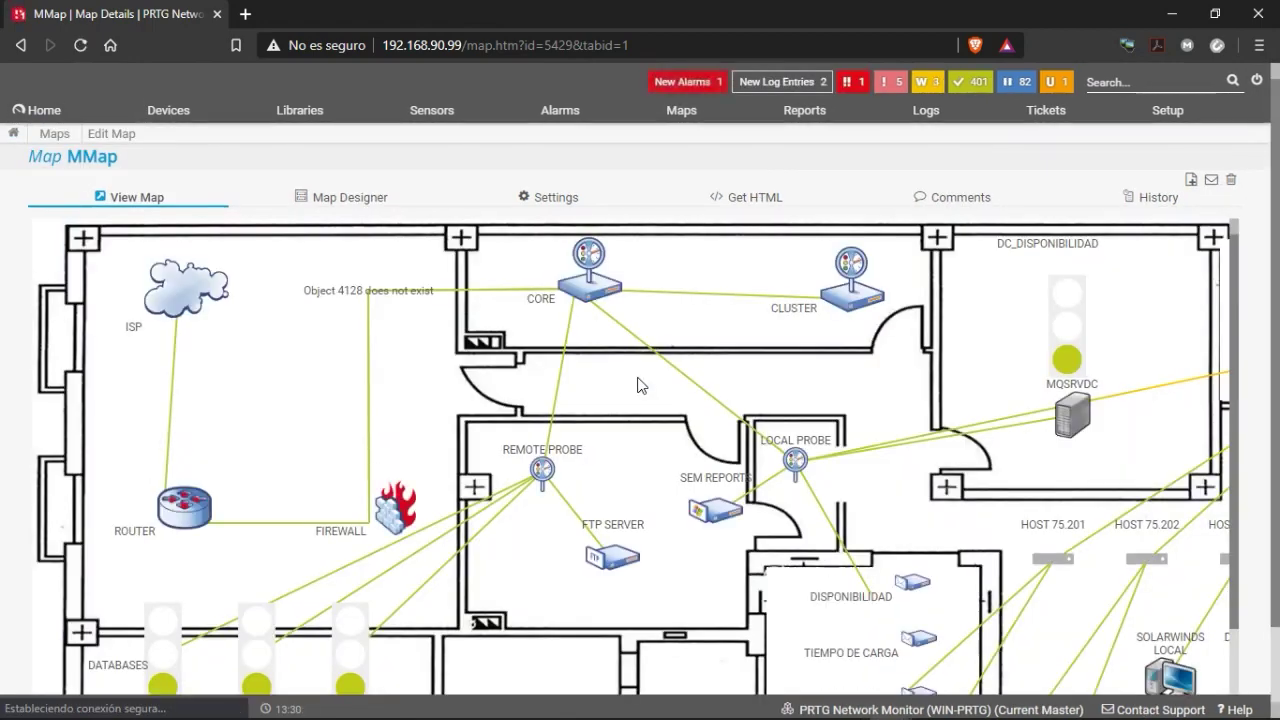
scroll(297, 393, down, 2)
click(165, 113)
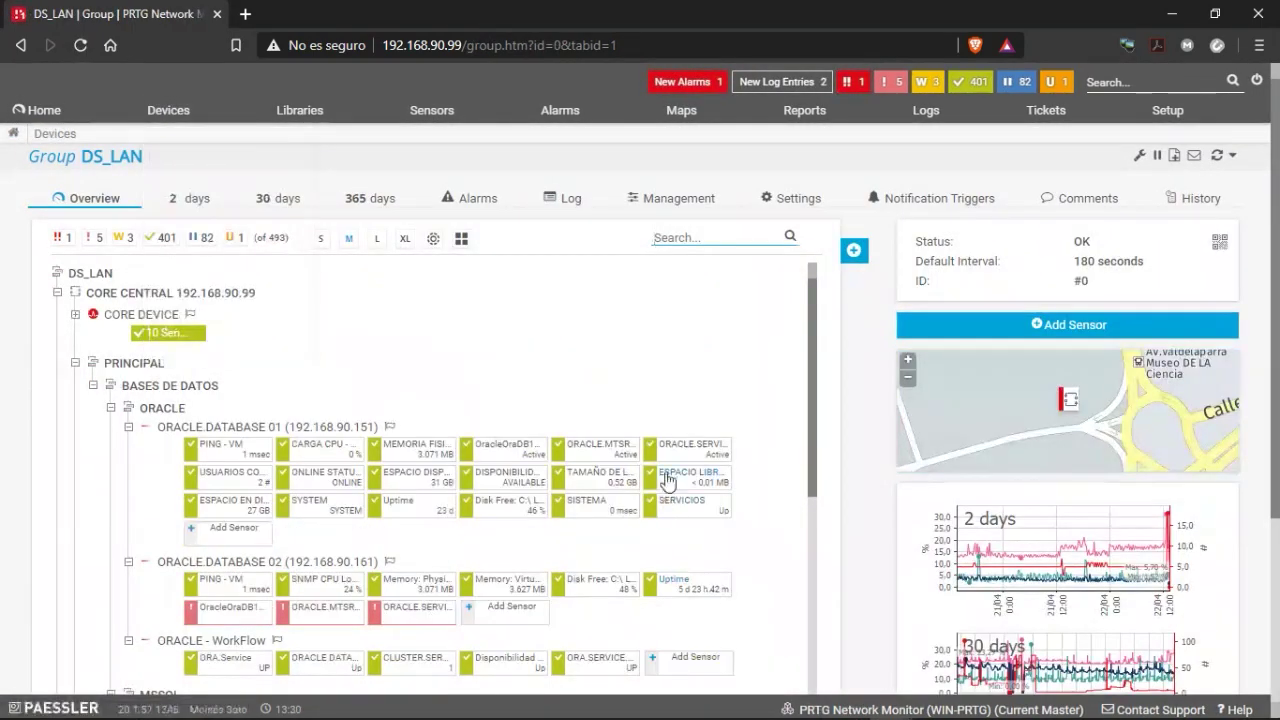
scroll(668, 481, down, 5)
scroll(586, 423, up, 3)
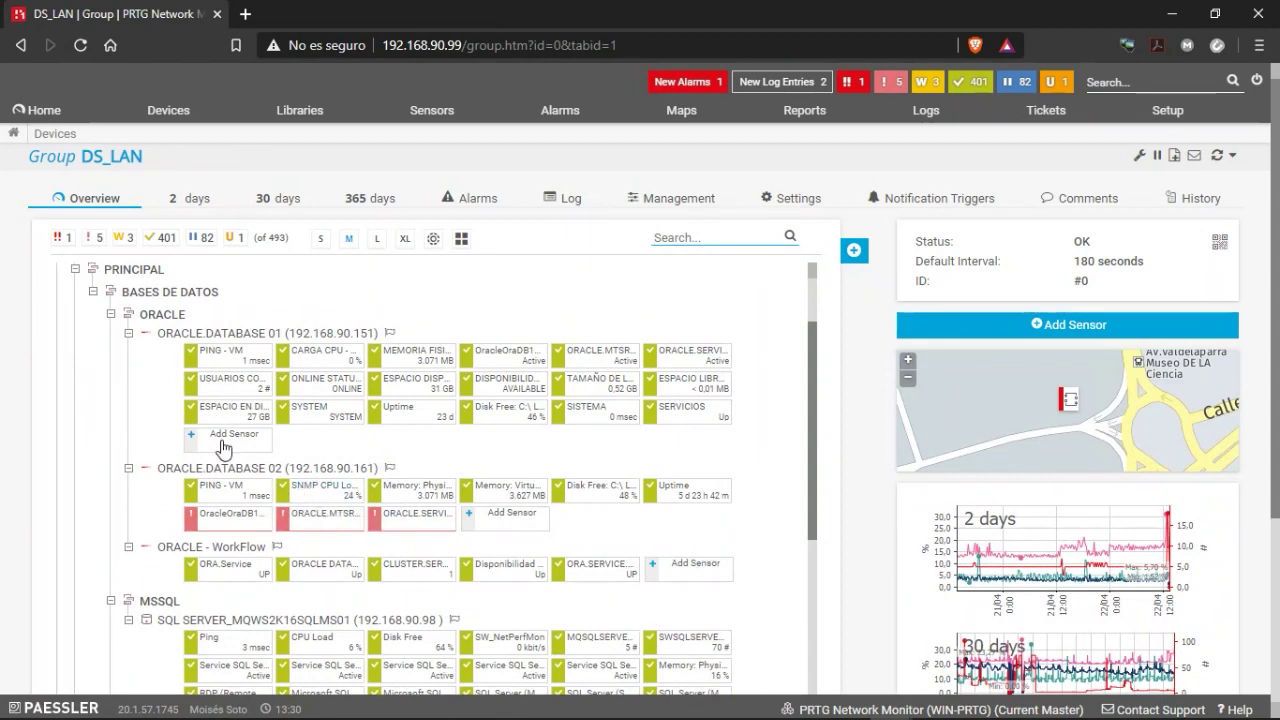
scroll(169, 436, down, 10)
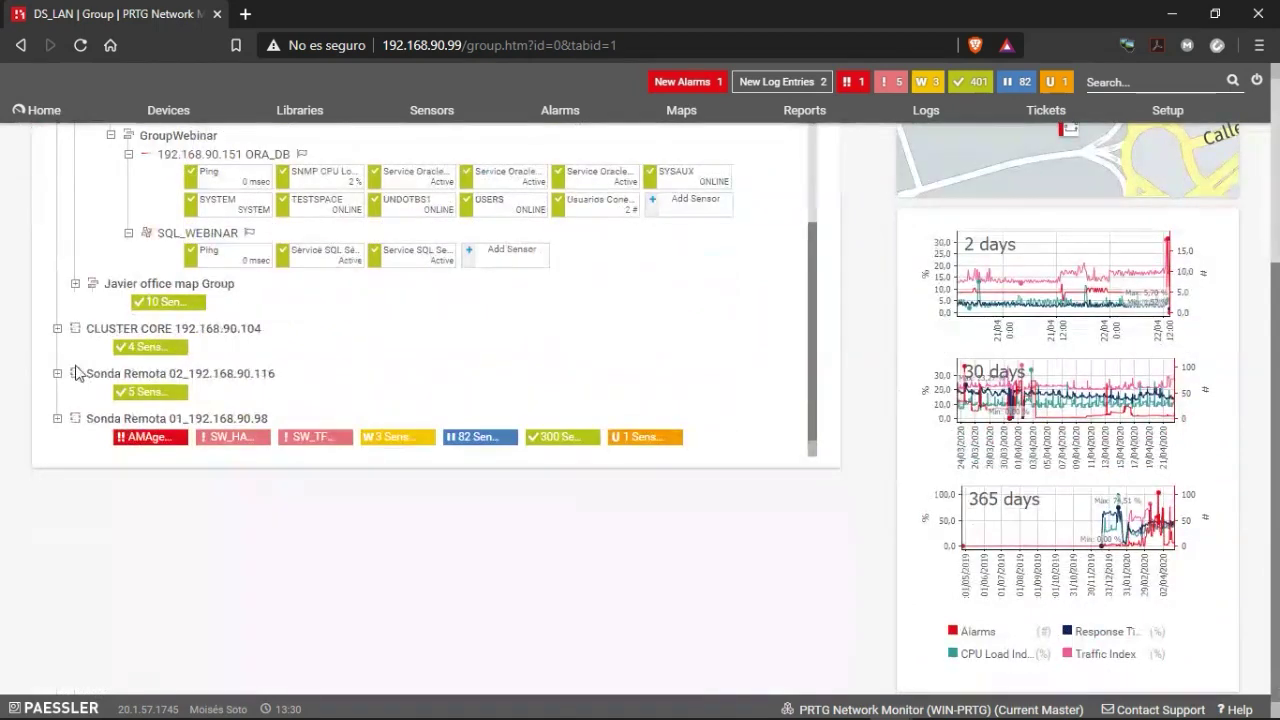
scroll(95, 400, up, 1)
scroll(86, 400, down, 1)
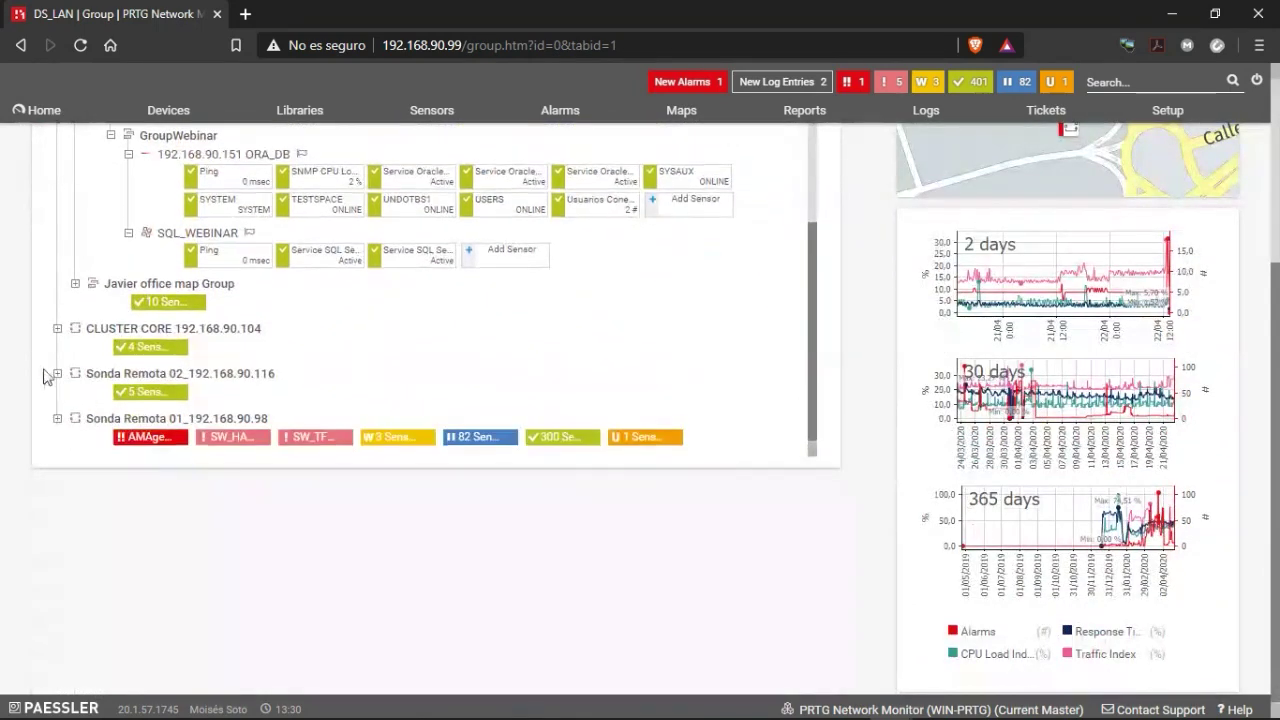
scroll(95, 375, up, 4)
scroll(95, 377, up, 10)
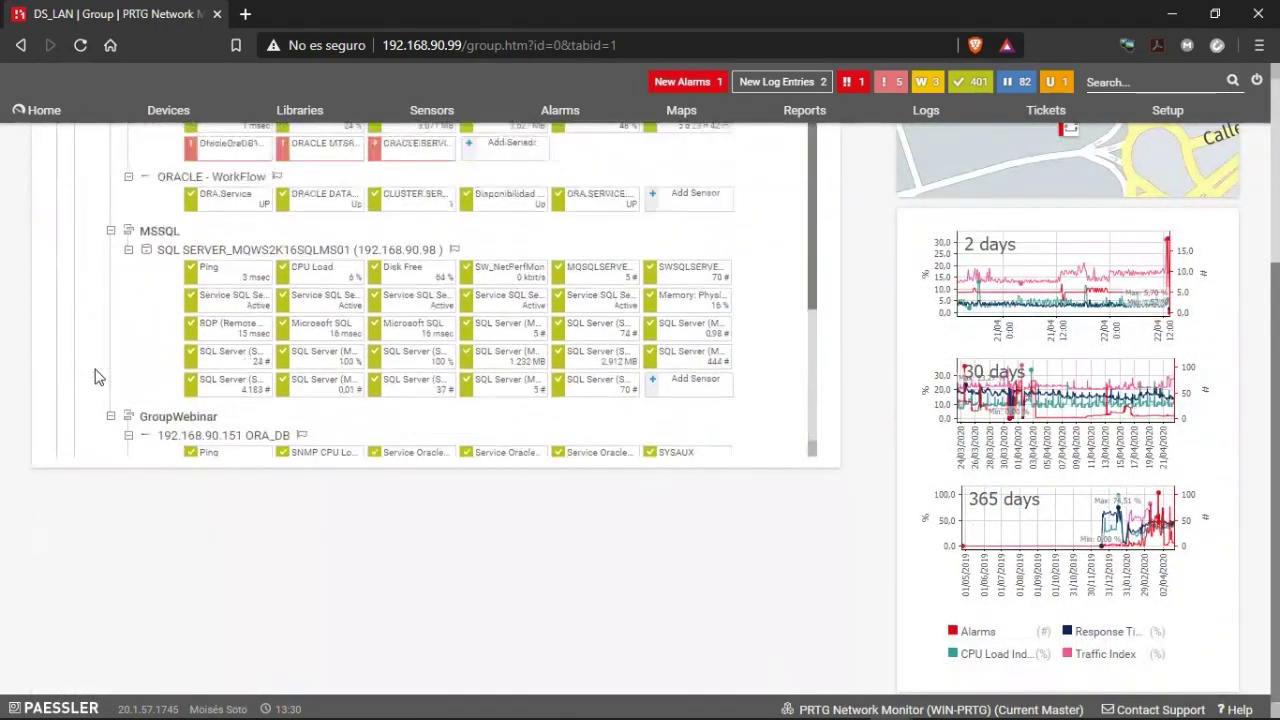
scroll(95, 377, down, 5)
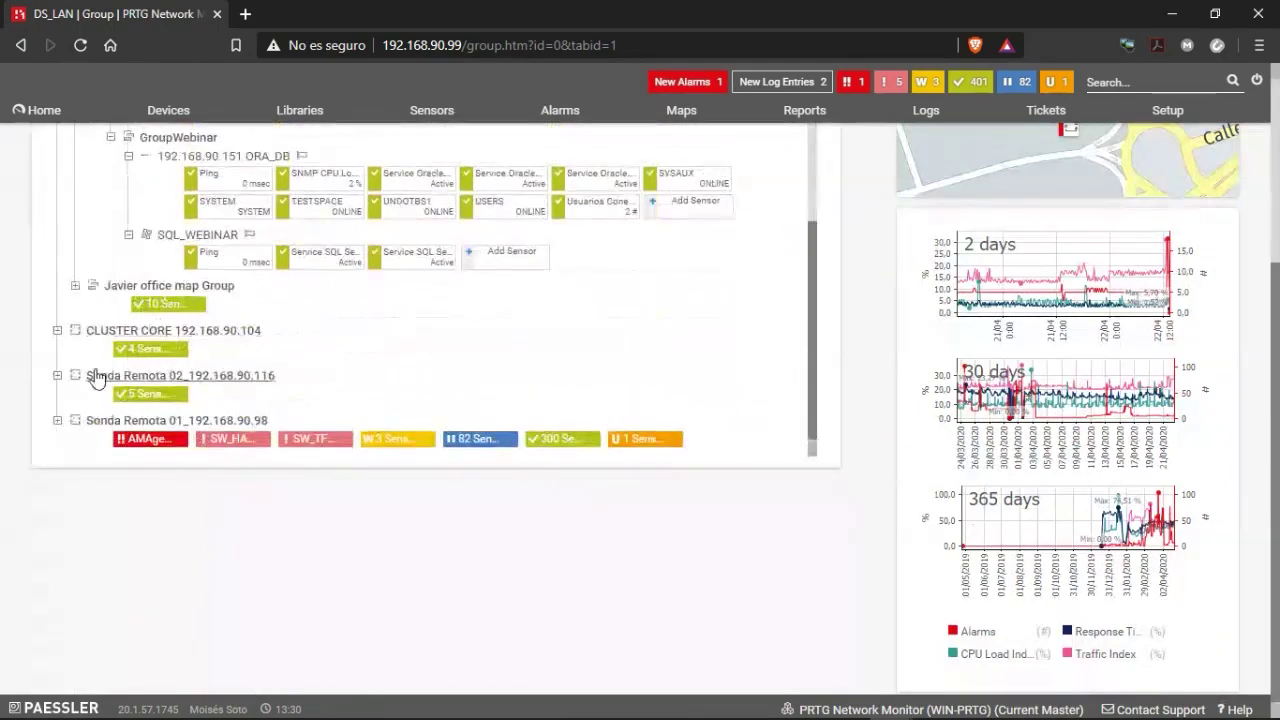
scroll(634, 306, up, 8)
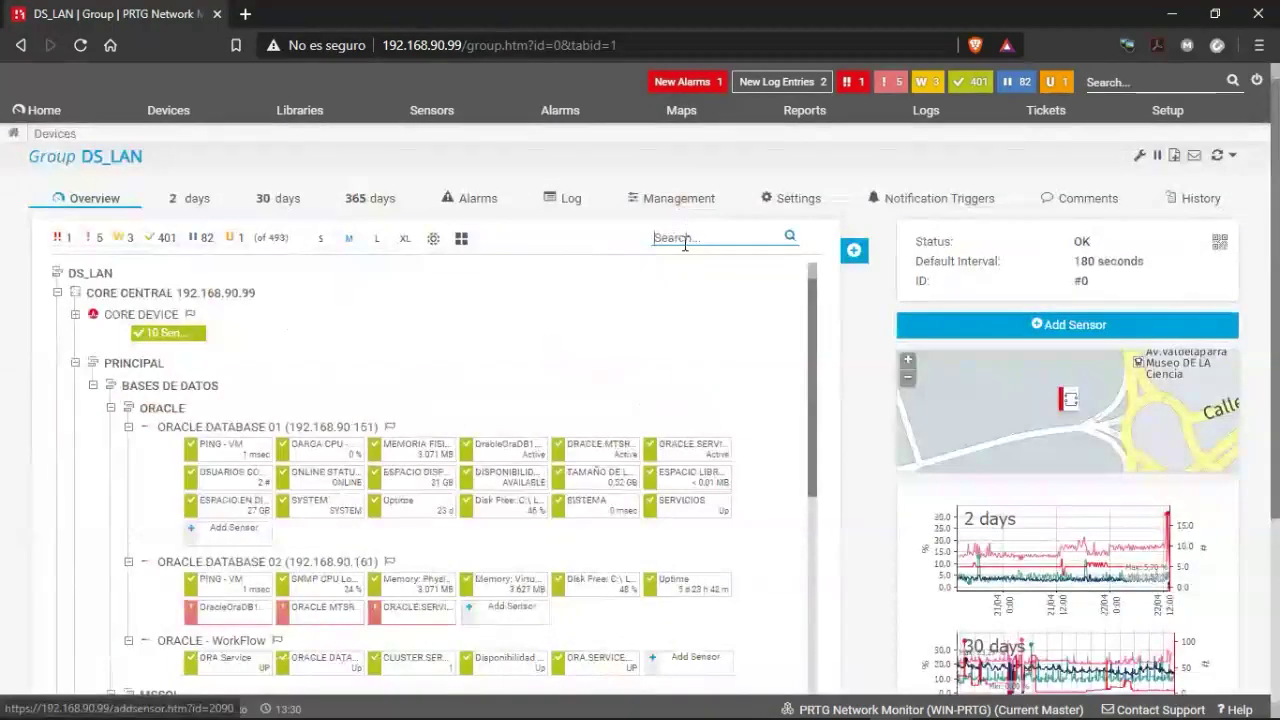
Filter the device tree with the search 'webi' and open the ORACLE.WEBLOGIC device.
click(687, 237)
text(webi)
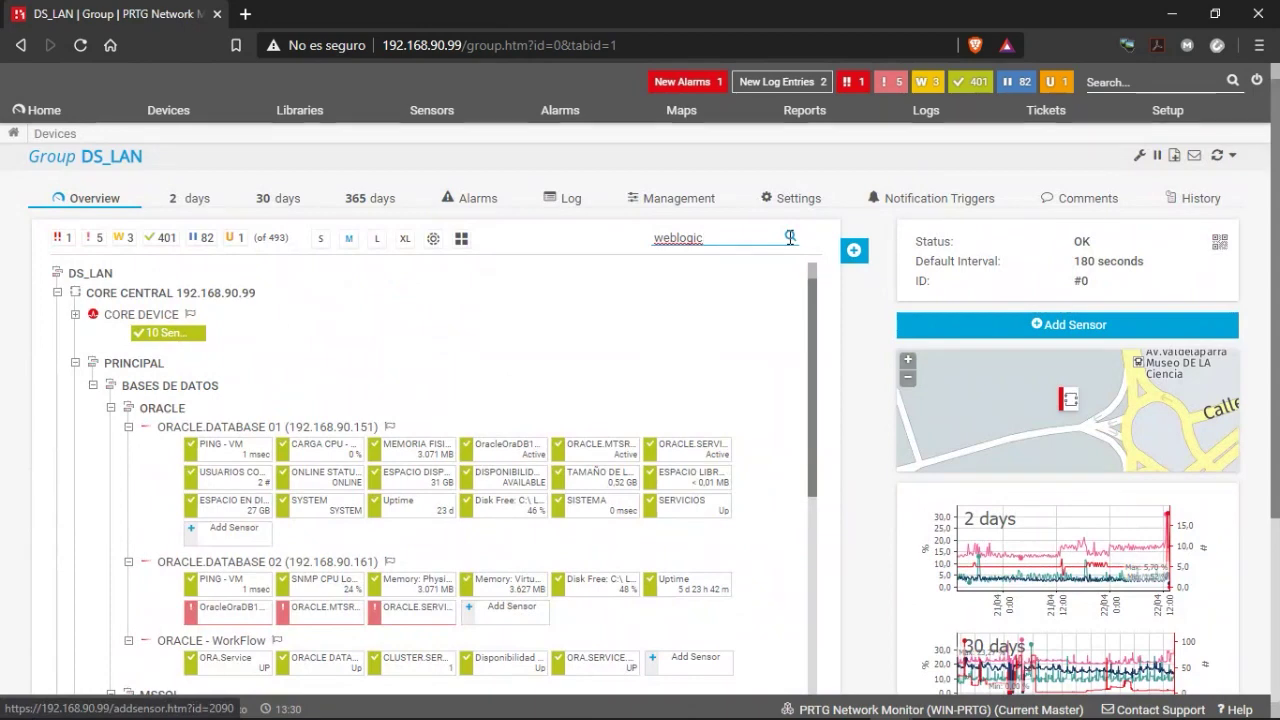
click(791, 234)
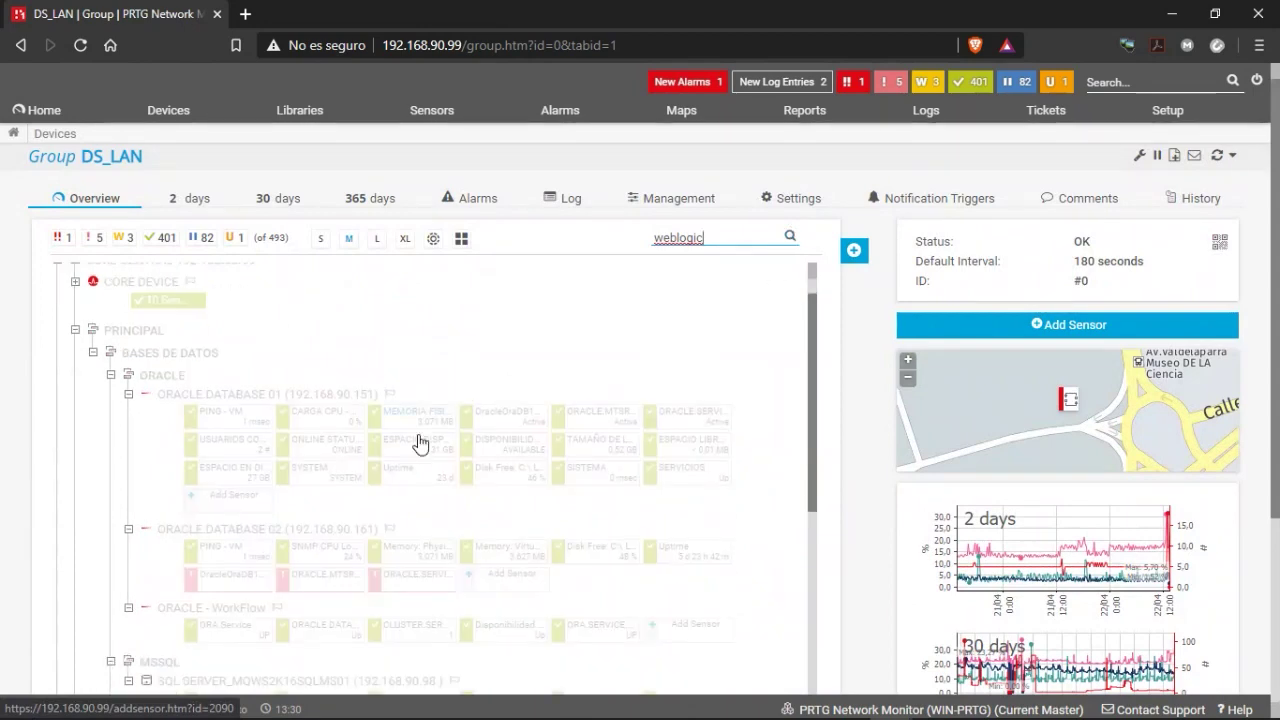
scroll(357, 457, down, 10)
scroll(358, 515, up, 3)
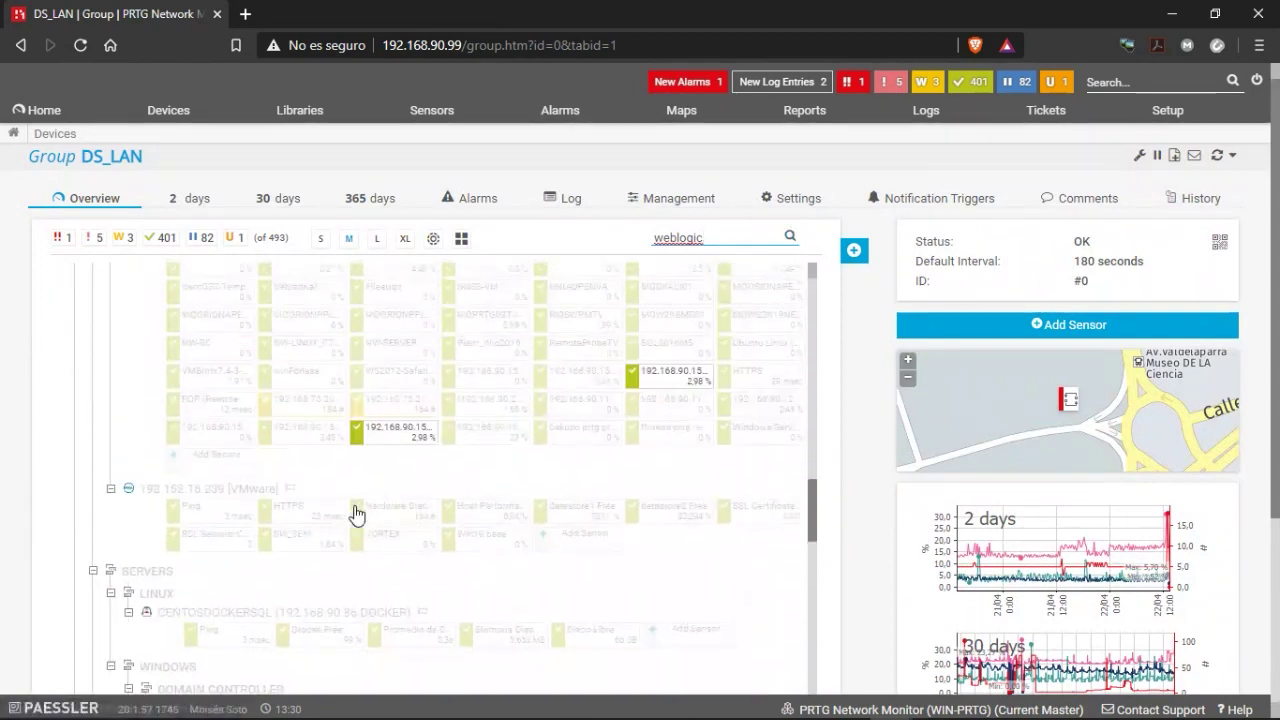
scroll(263, 493, down, 3)
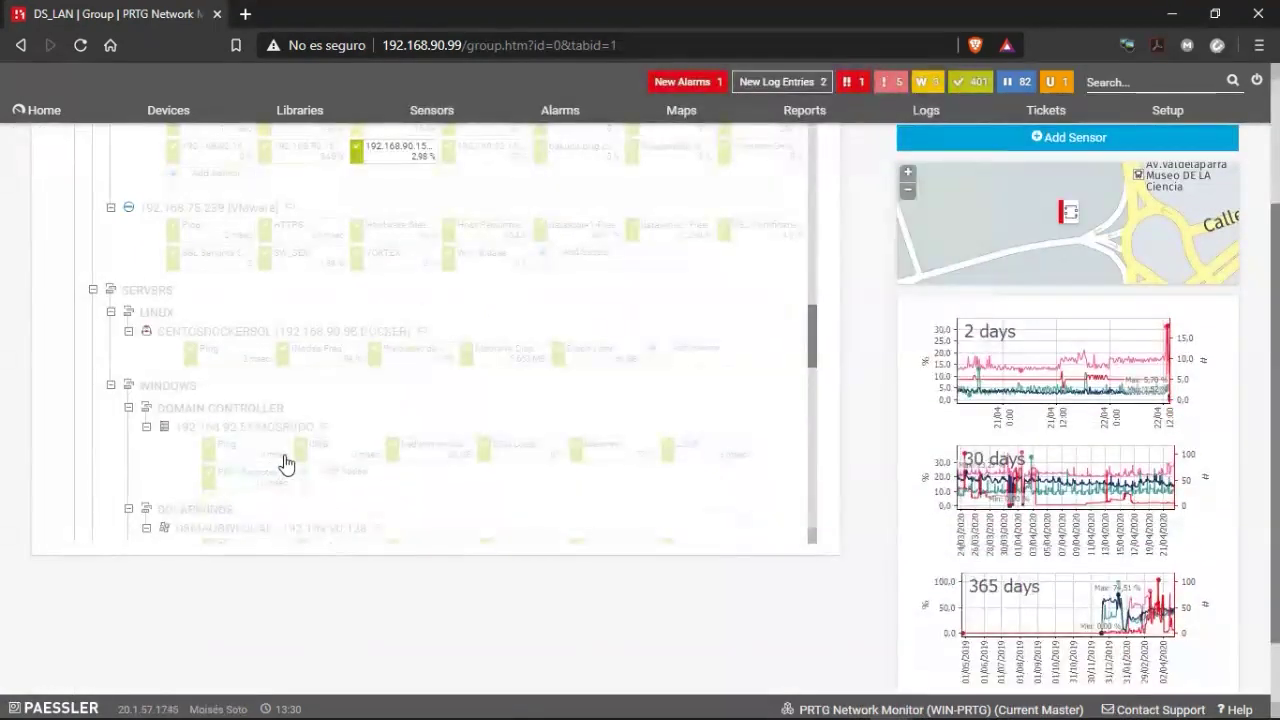
scroll(170, 393, down, 1)
scroll(206, 366, down, 5)
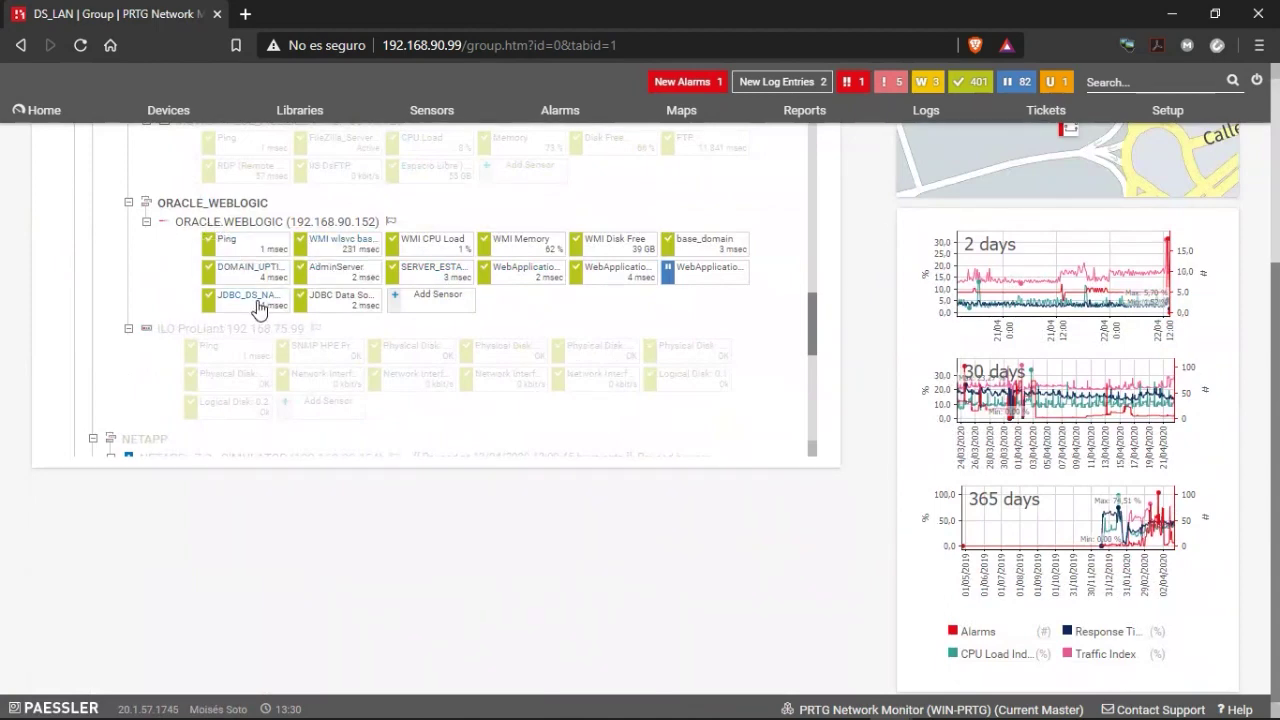
click(205, 224)
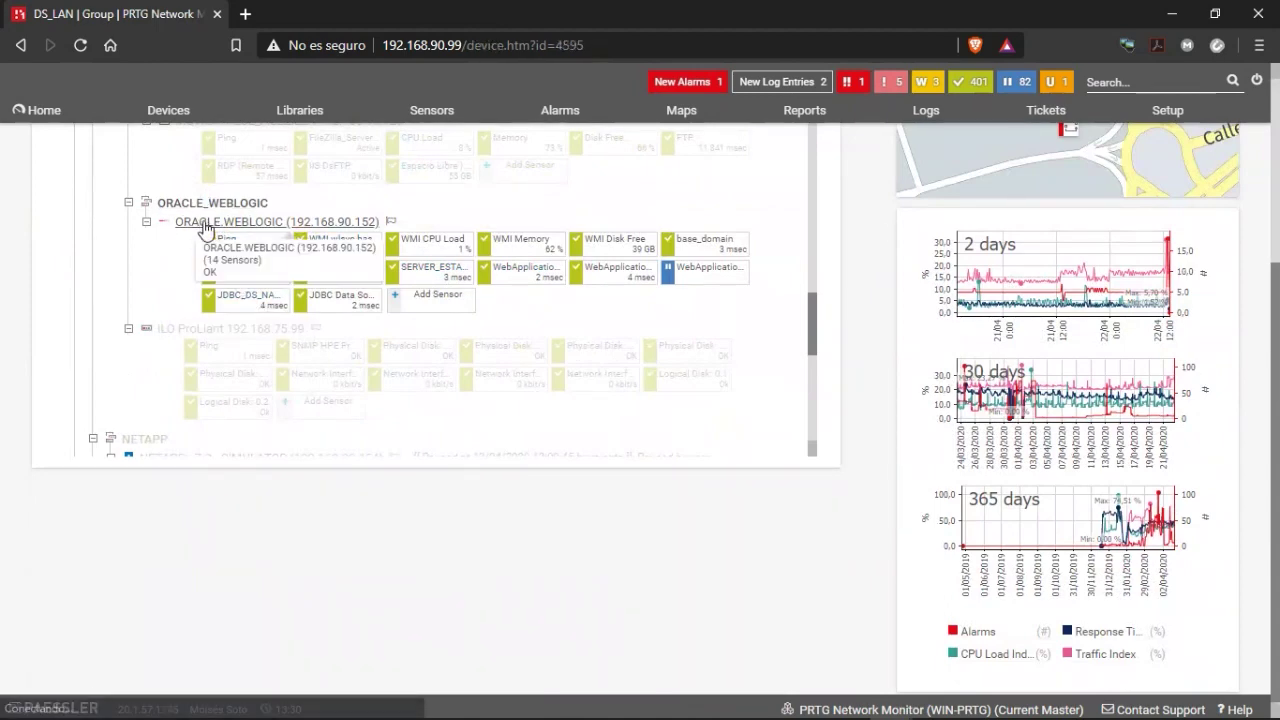
scroll(463, 409, down, 3)
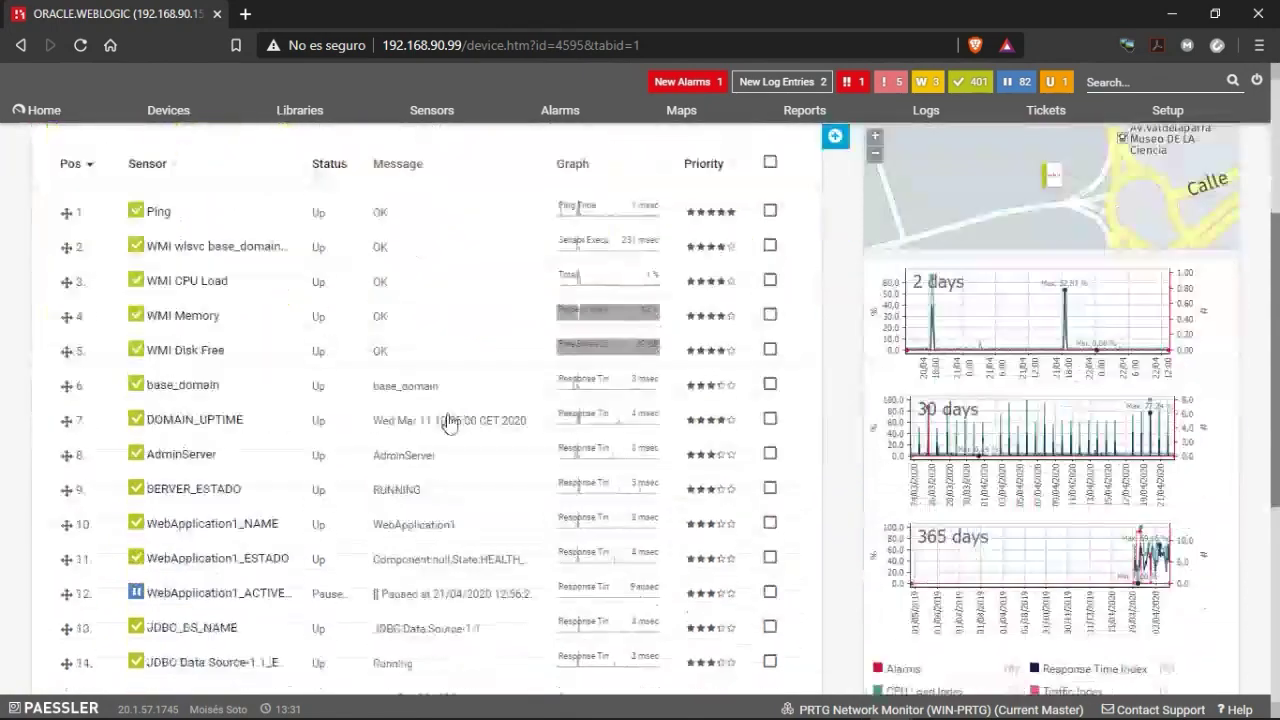
scroll(450, 420, down, 3)
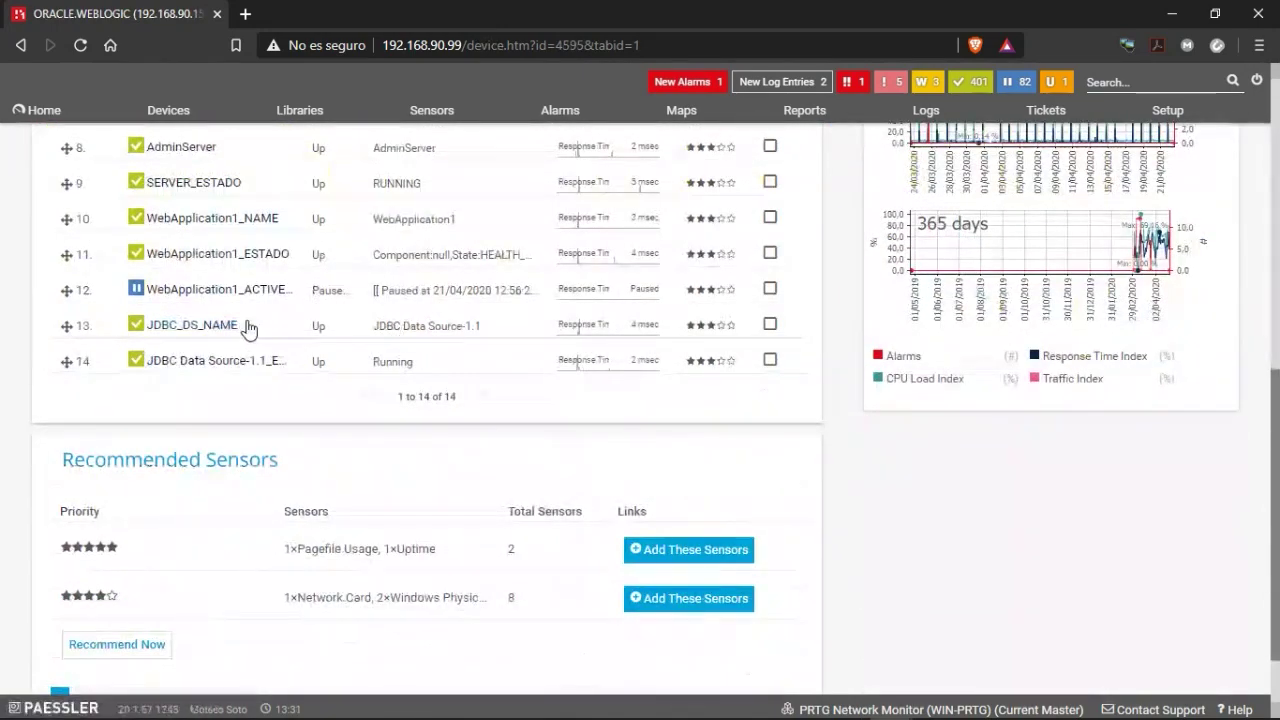
Inspect the JDBC_DS_NAME sensor's 2 msec response and channels, then return to the homepage.
click(180, 326)
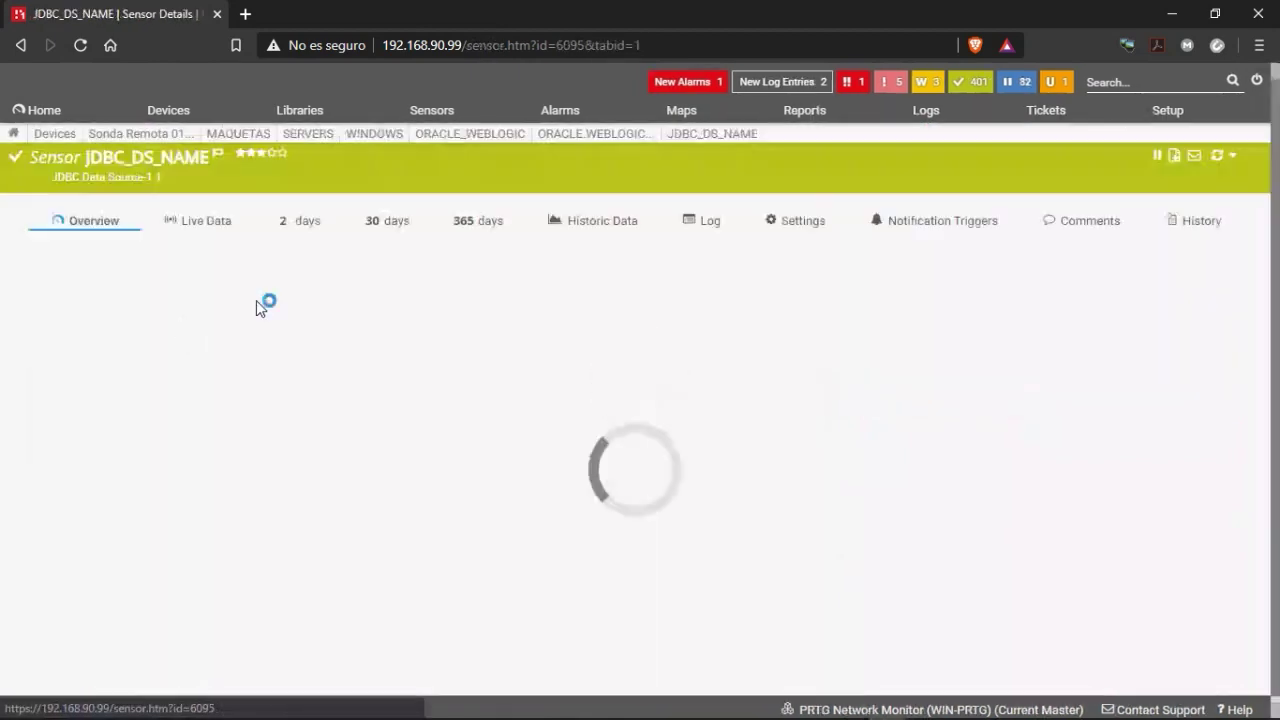
scroll(480, 512, down, 2)
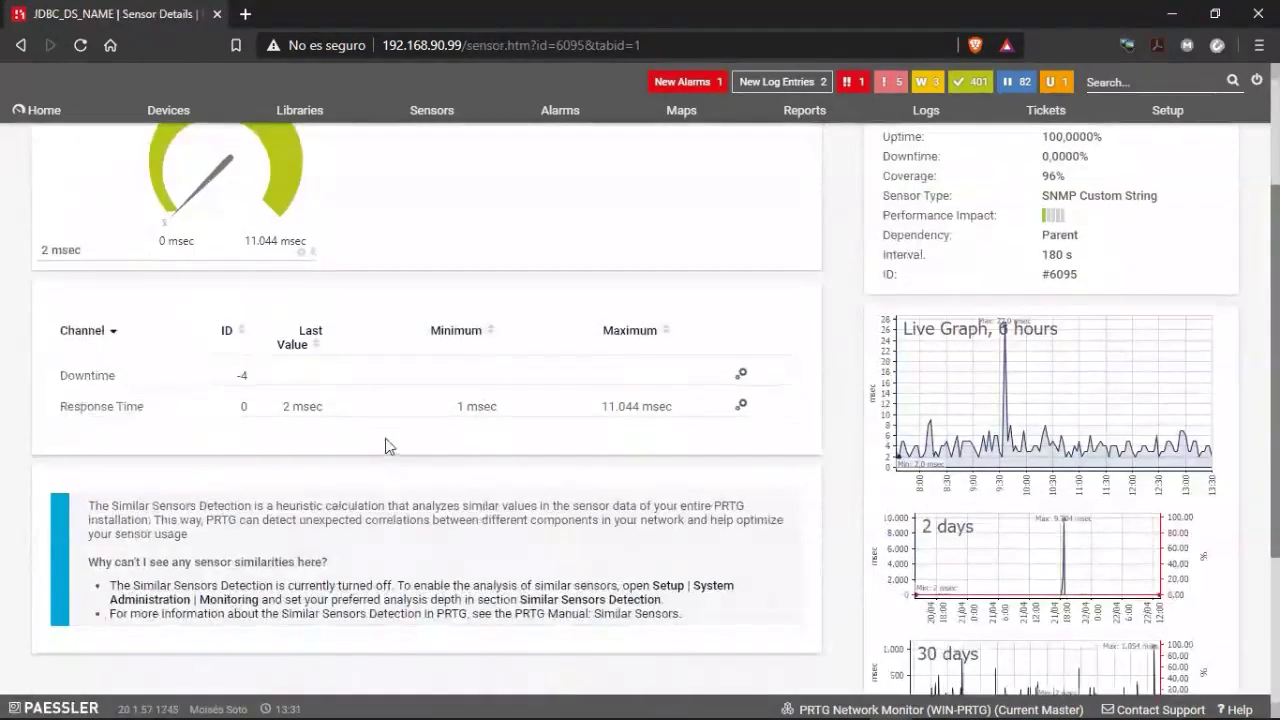
scroll(388, 446, up, 2)
mouse_move(537, 136)
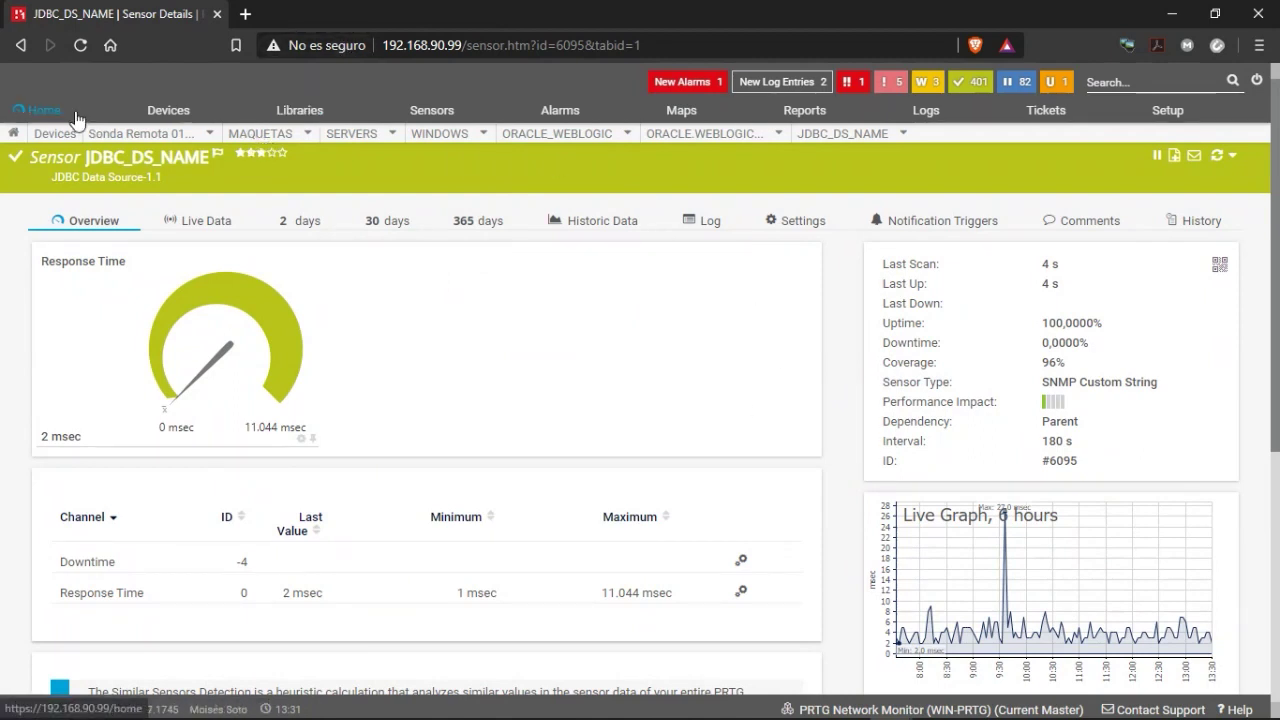
click(36, 124)
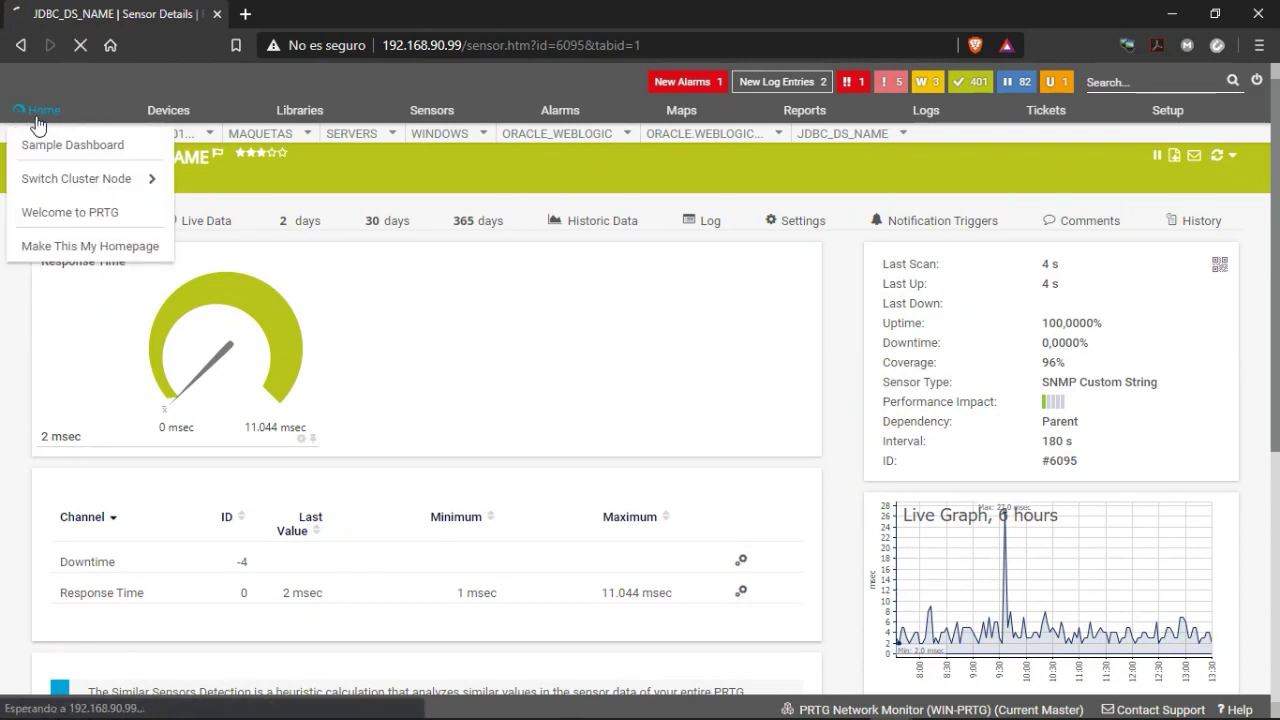